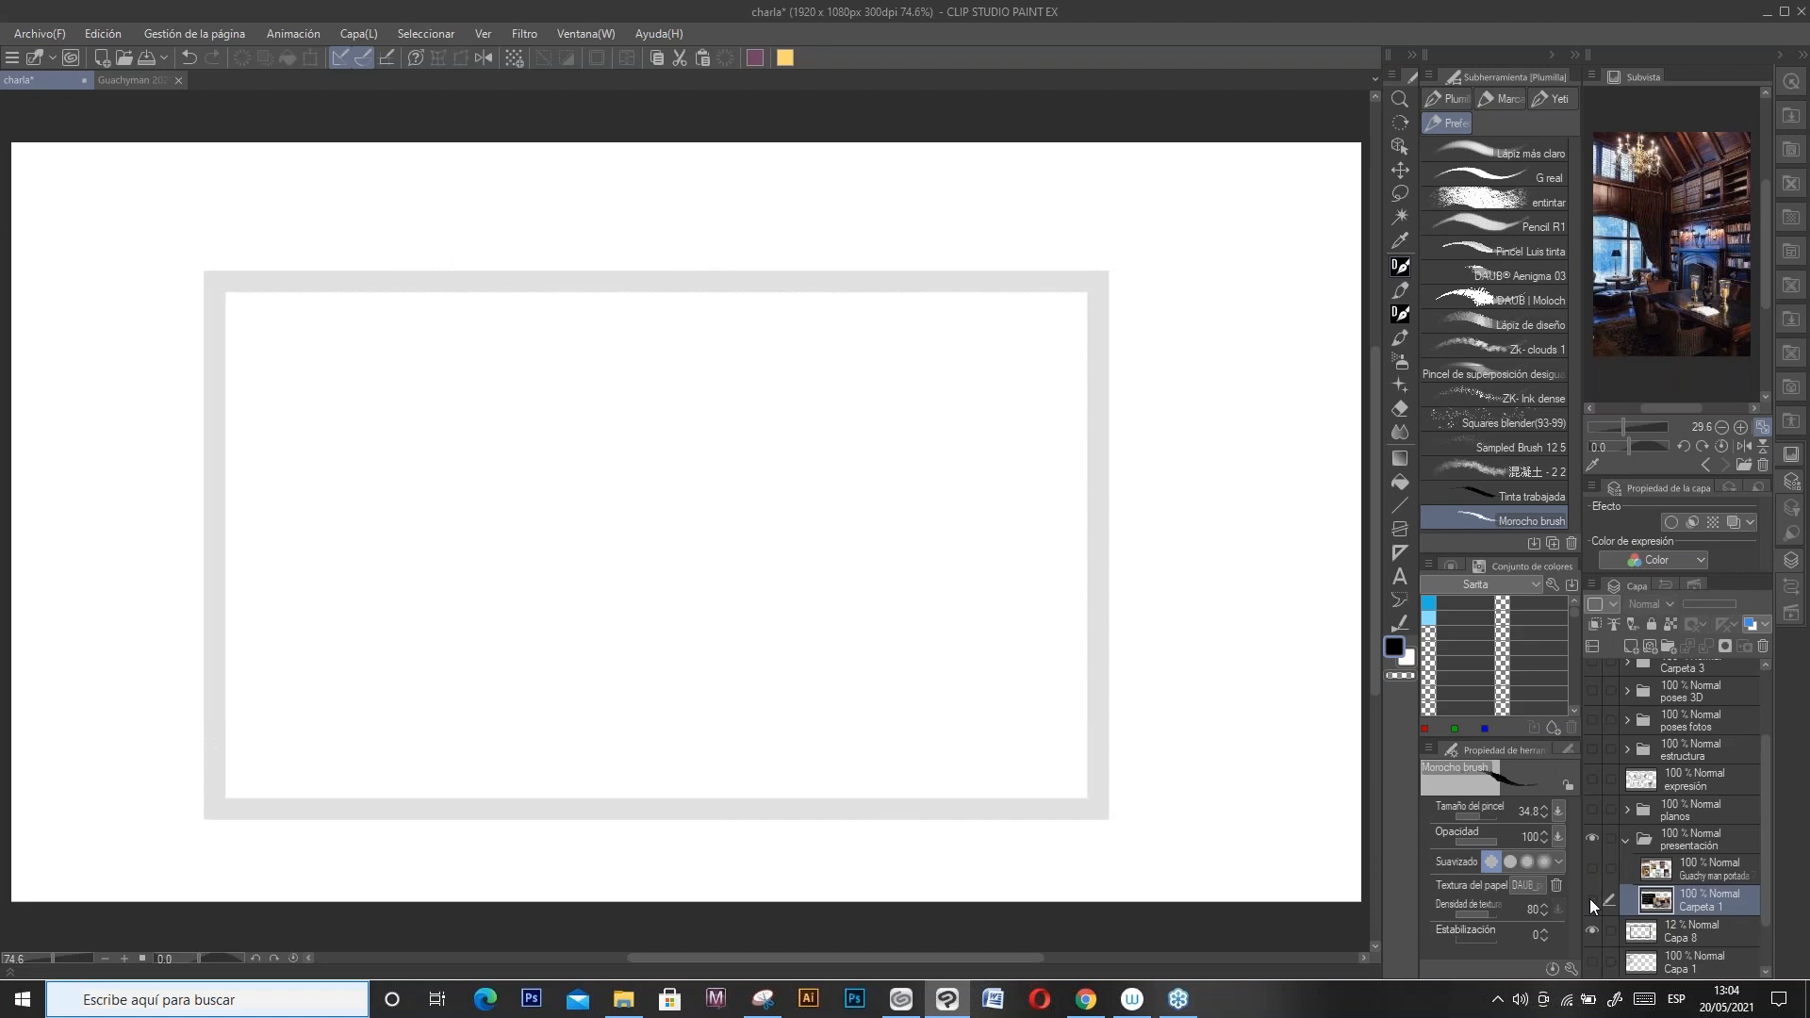
# Step: Show the Carpeta 1 workspace slide, replace it with the Guachyman cover slide and make the cover layer active
pyautogui.click(1594, 898)
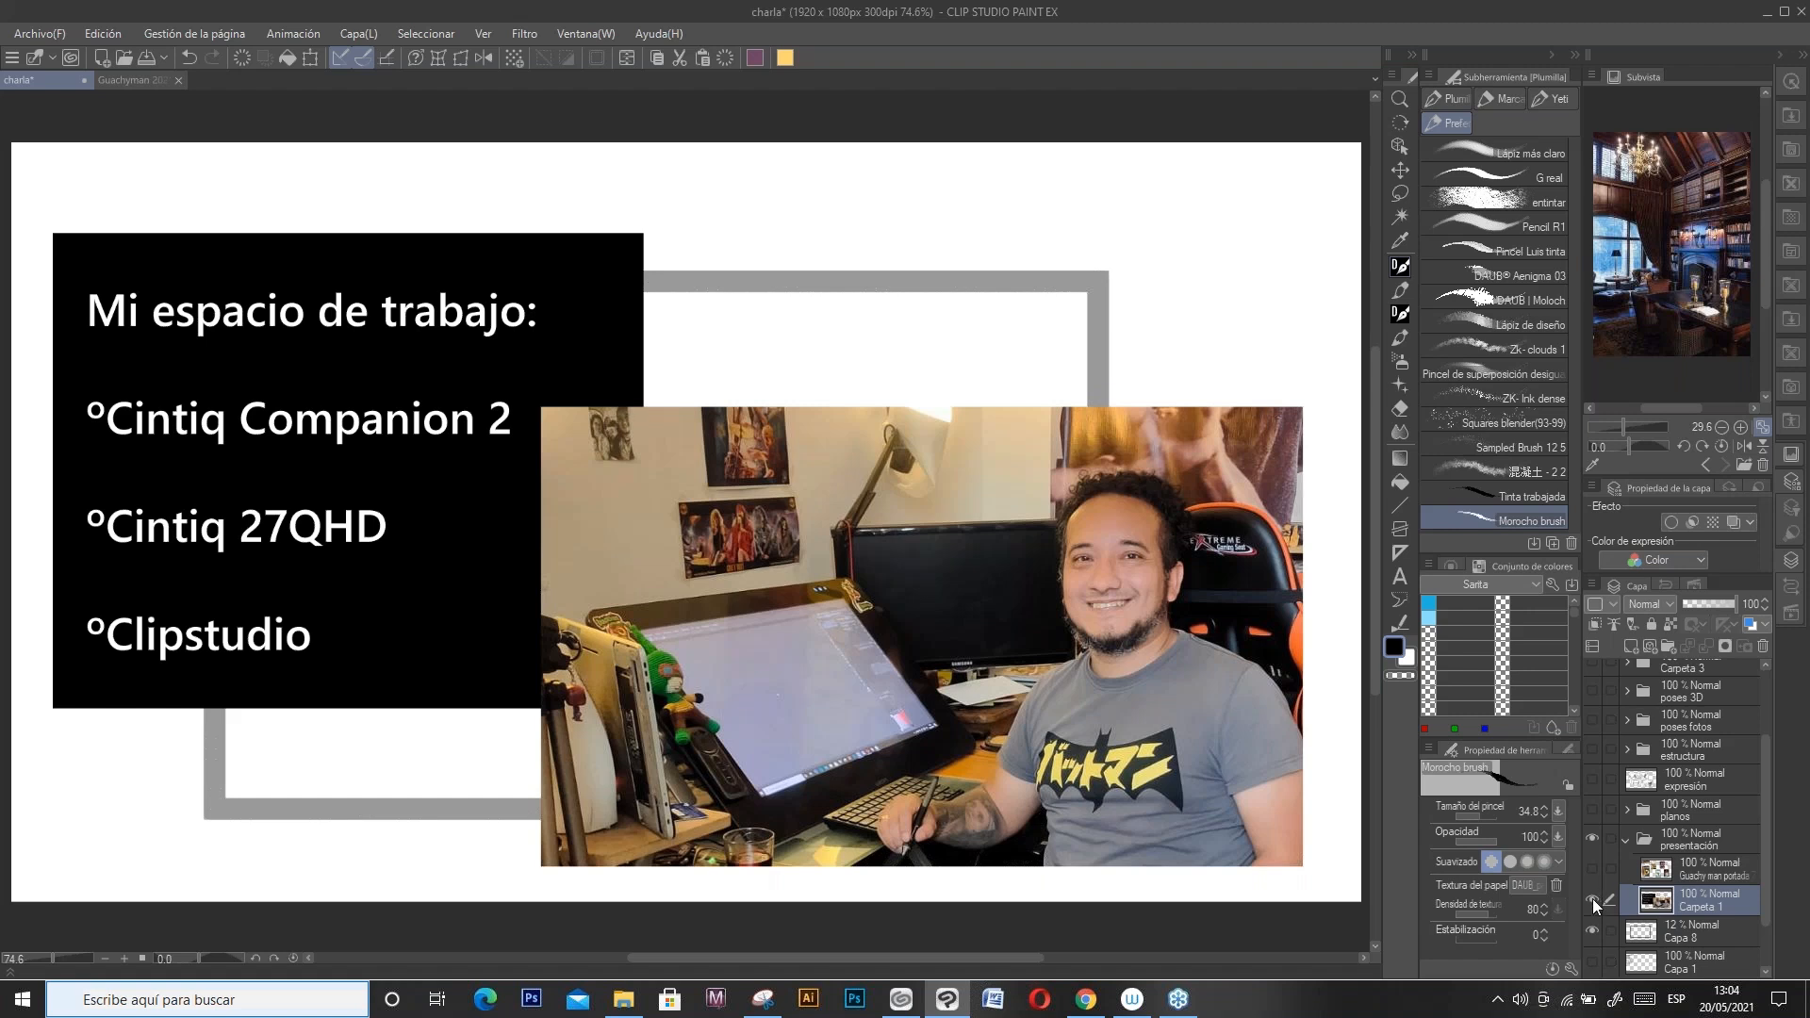
pyautogui.click(1593, 869)
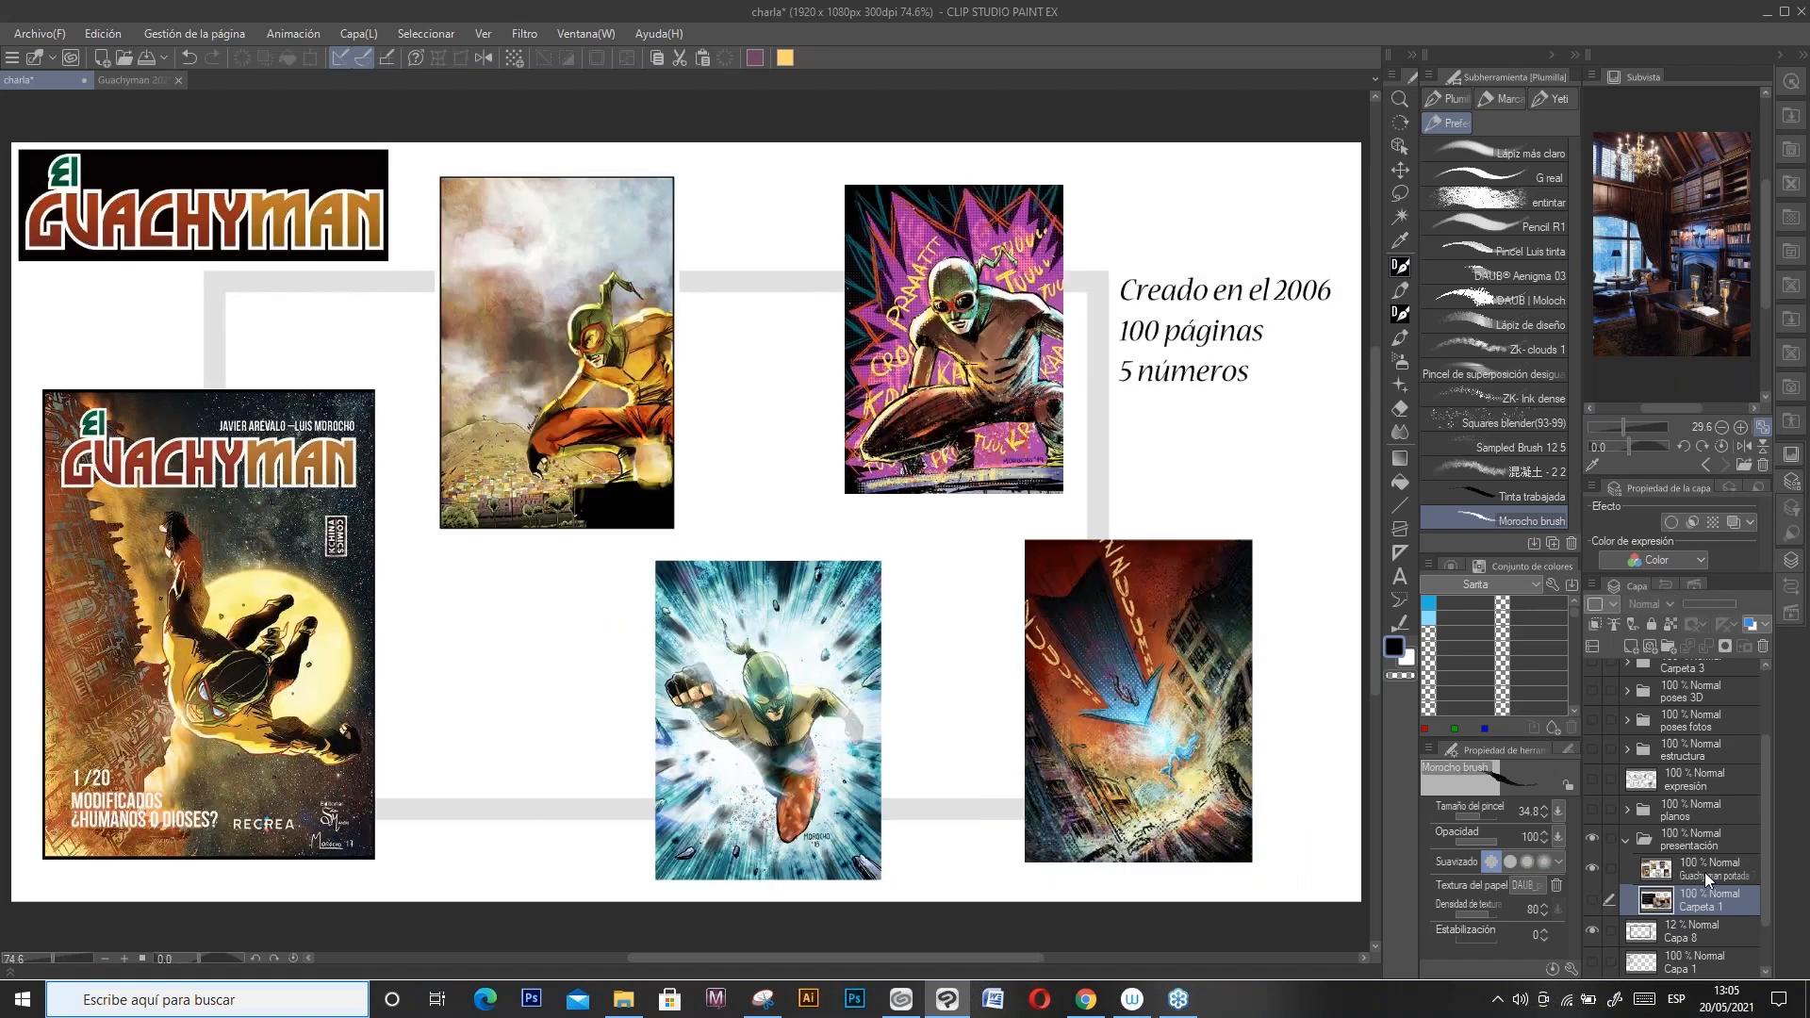
pyautogui.click(1693, 879)
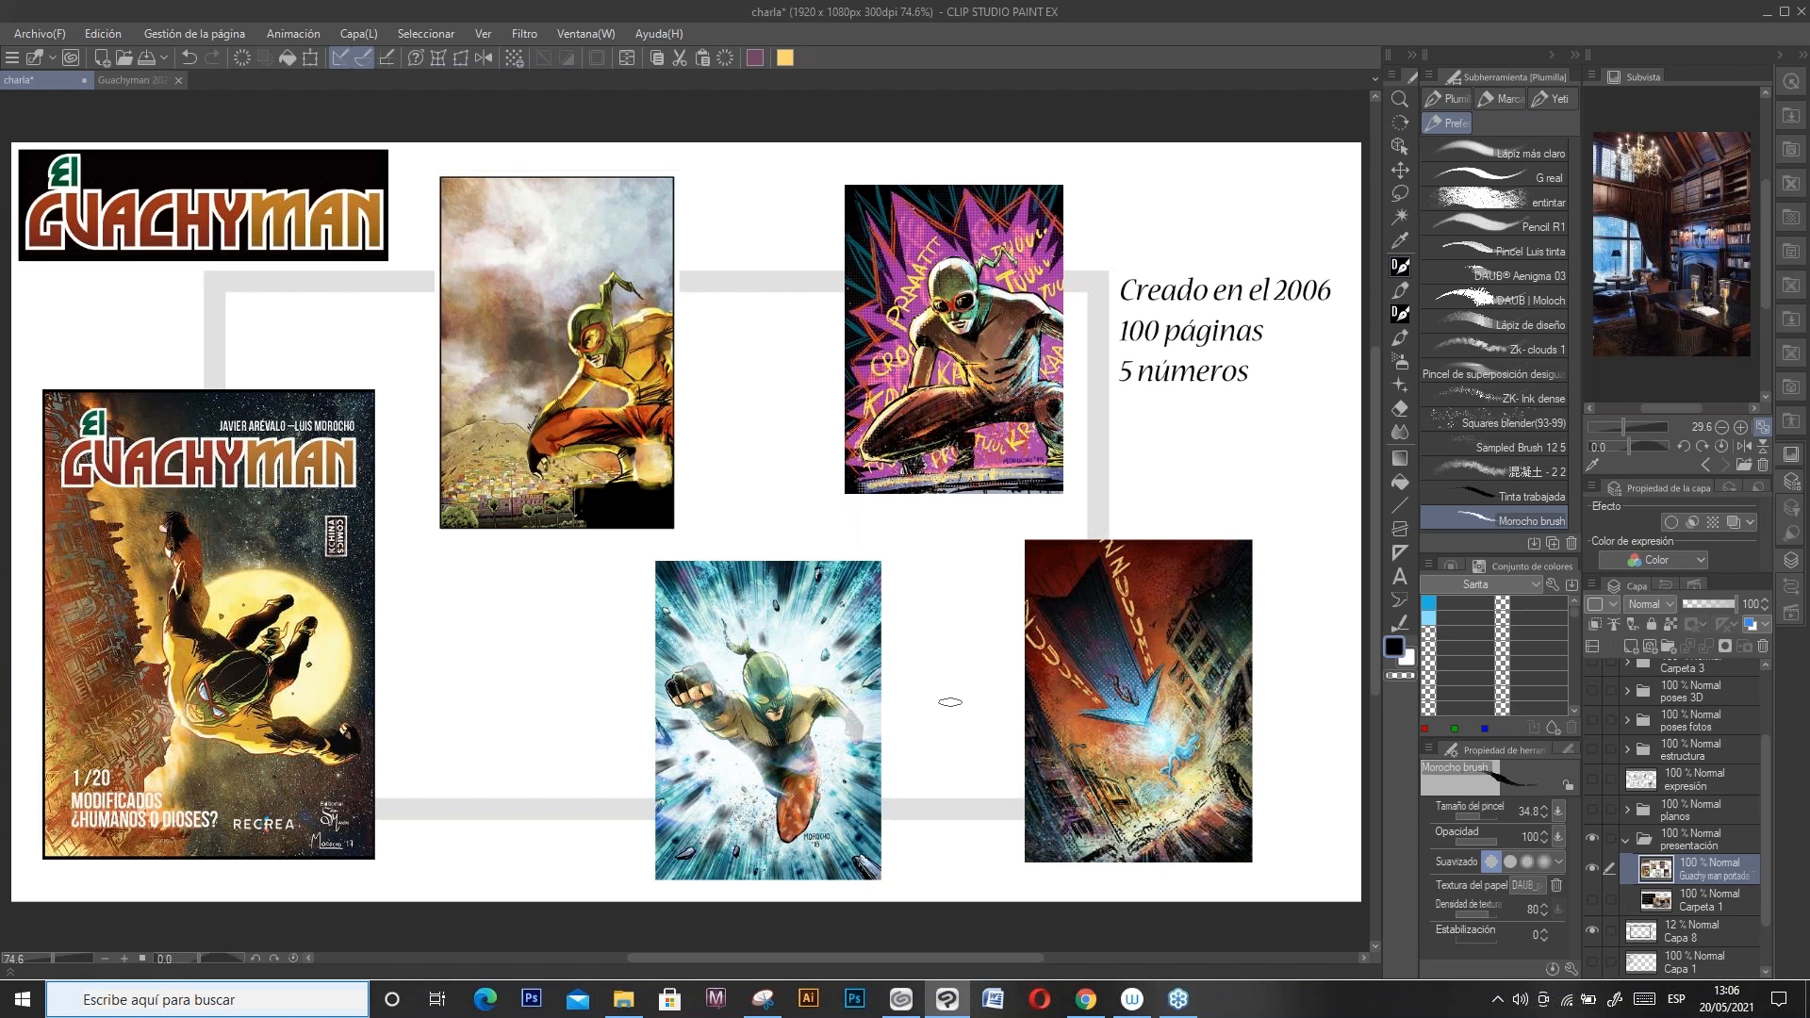
# Step: Collapse and hide the presentación folder, then open the planos folder and show its plano general layer as the active layer
pyautogui.scroll(-1, 1644, 830)
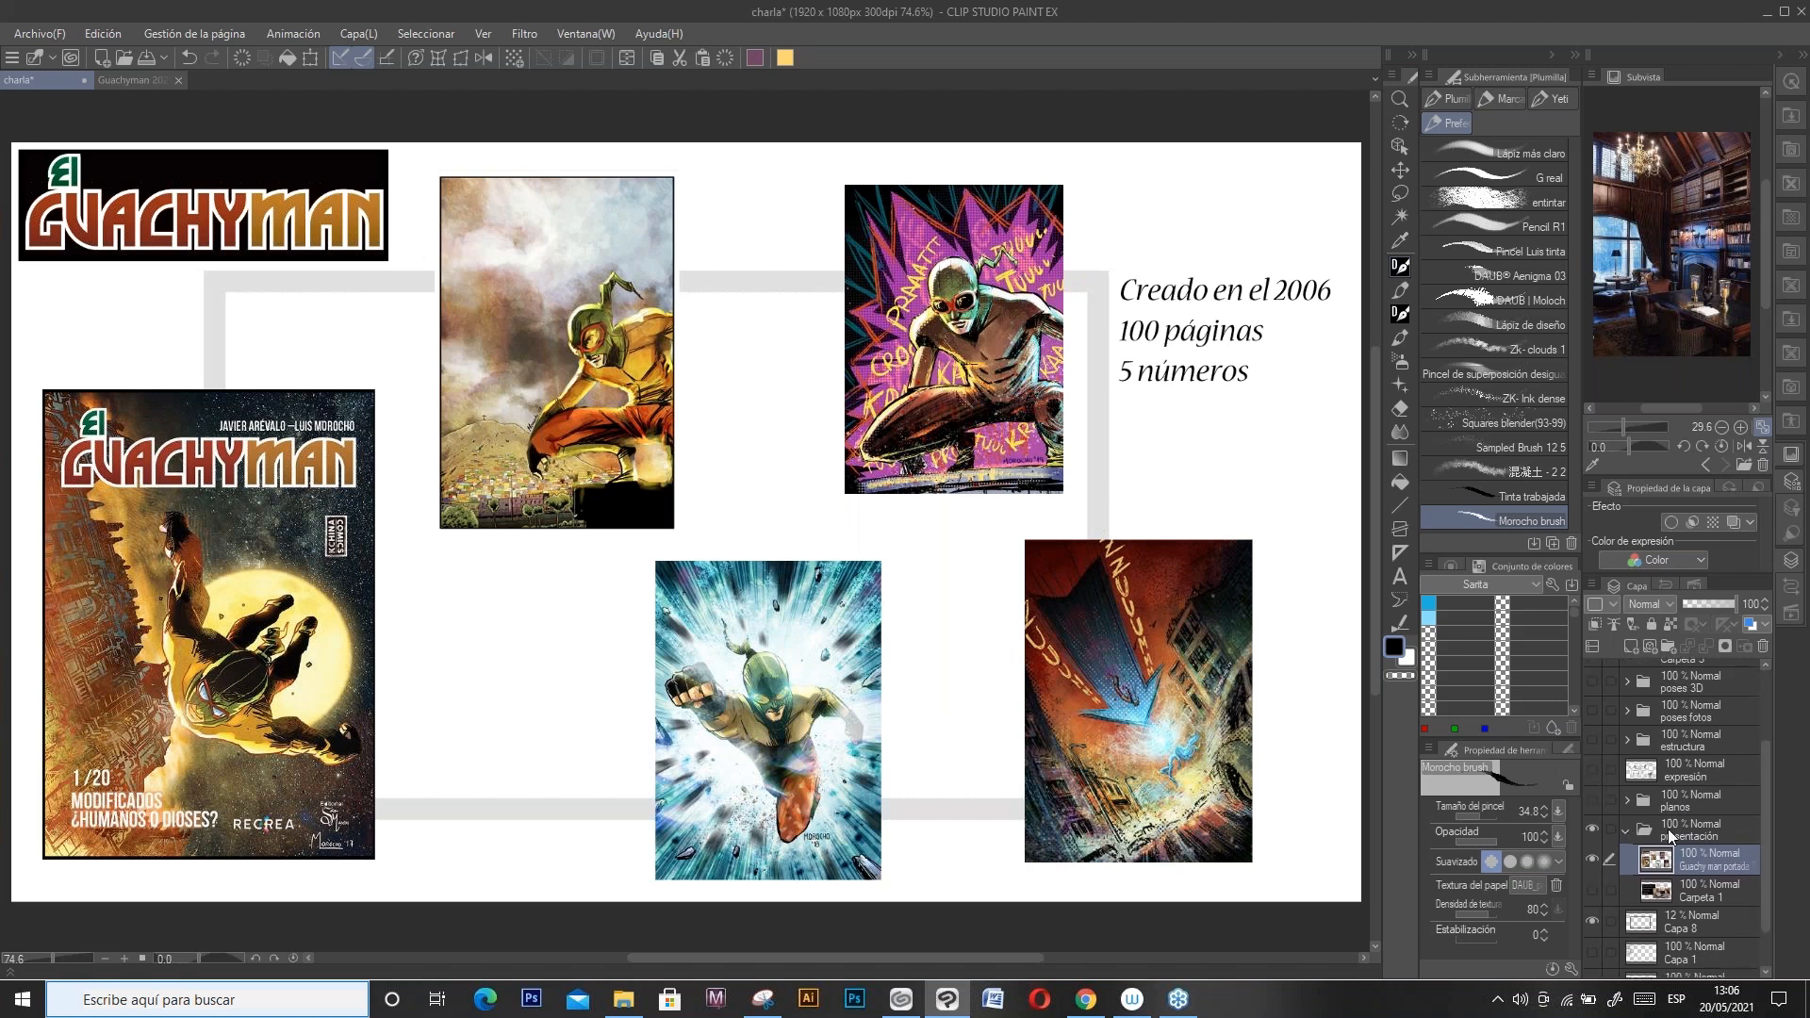
pyautogui.click(1625, 831)
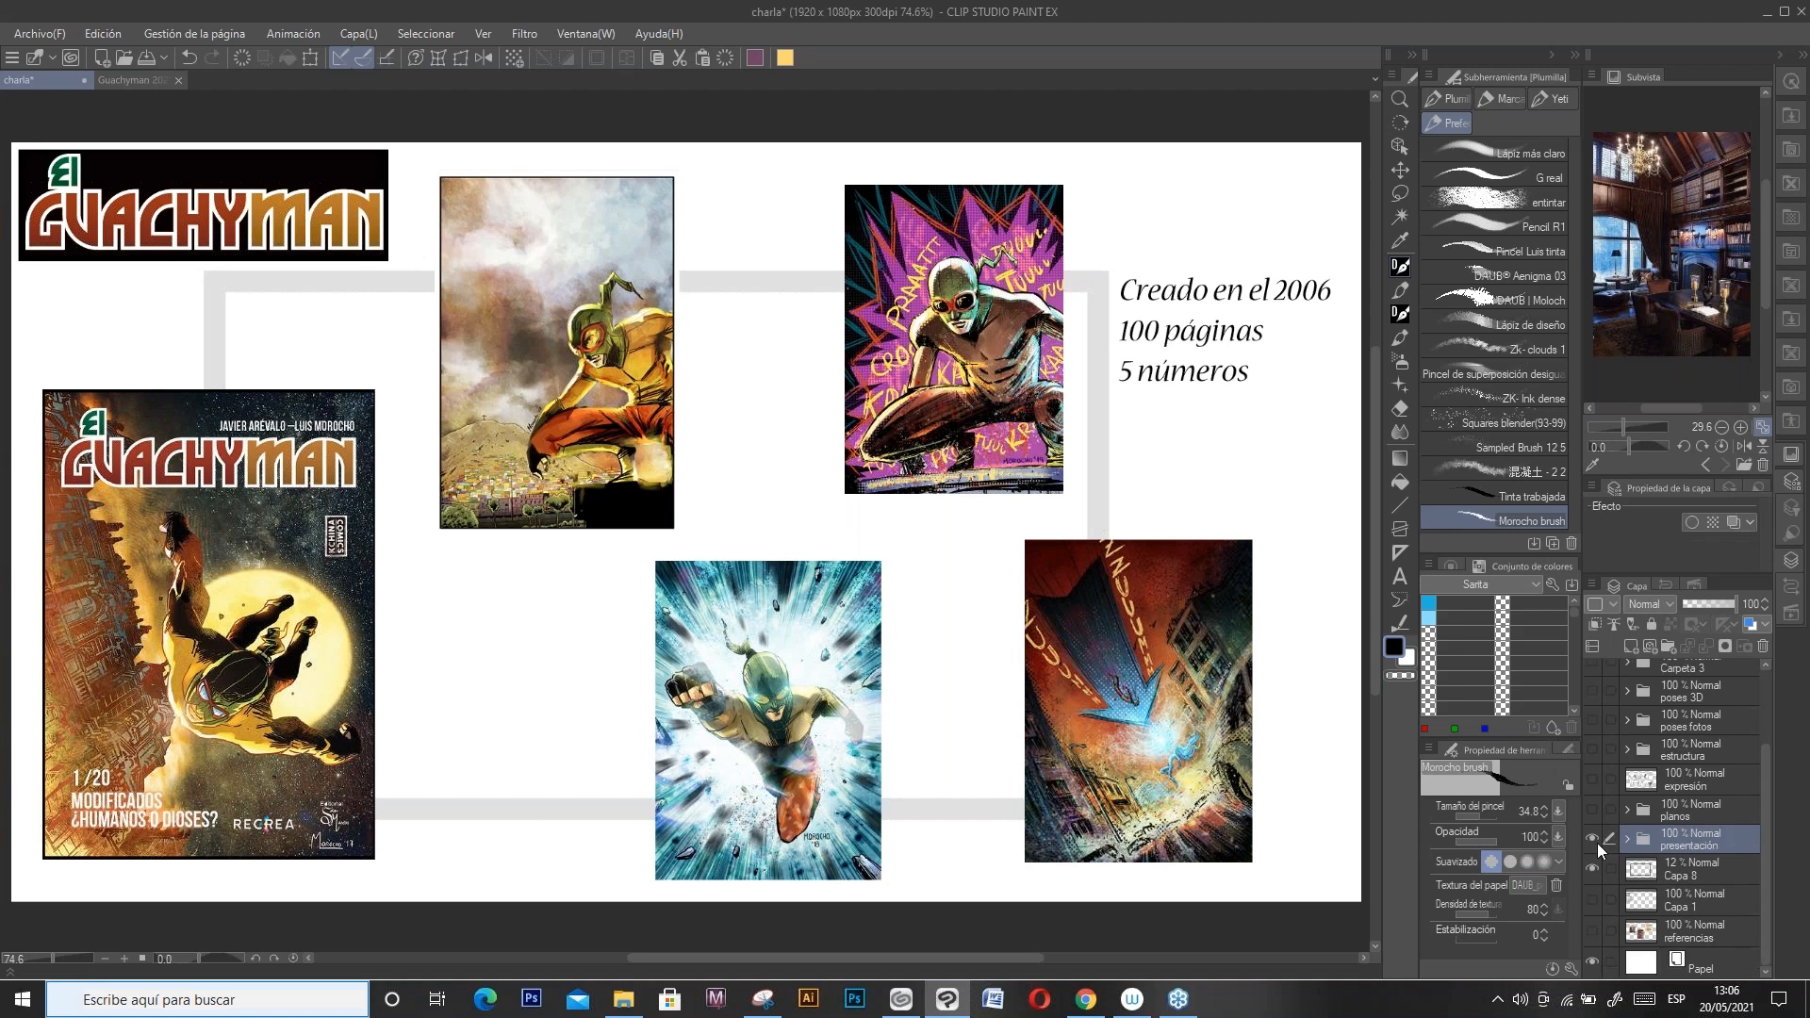
pyautogui.click(1591, 813)
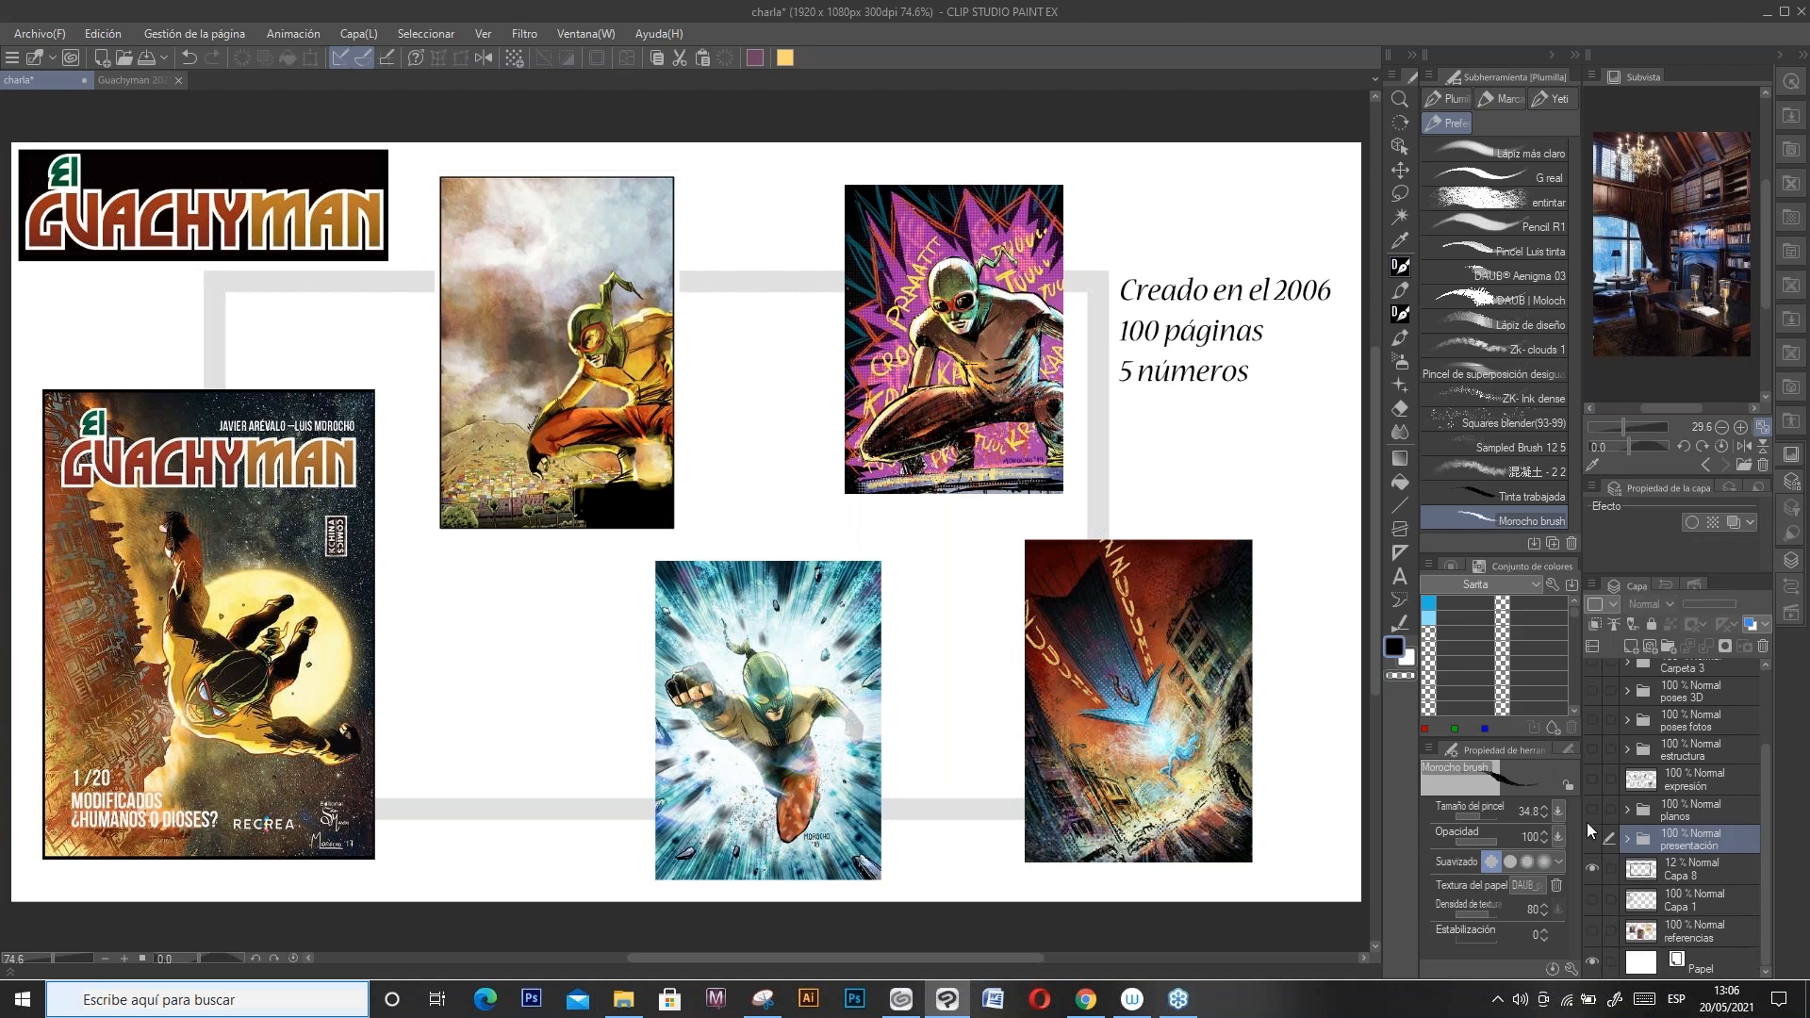
pyautogui.click(1625, 809)
pyautogui.scroll(-5, 1763, 788)
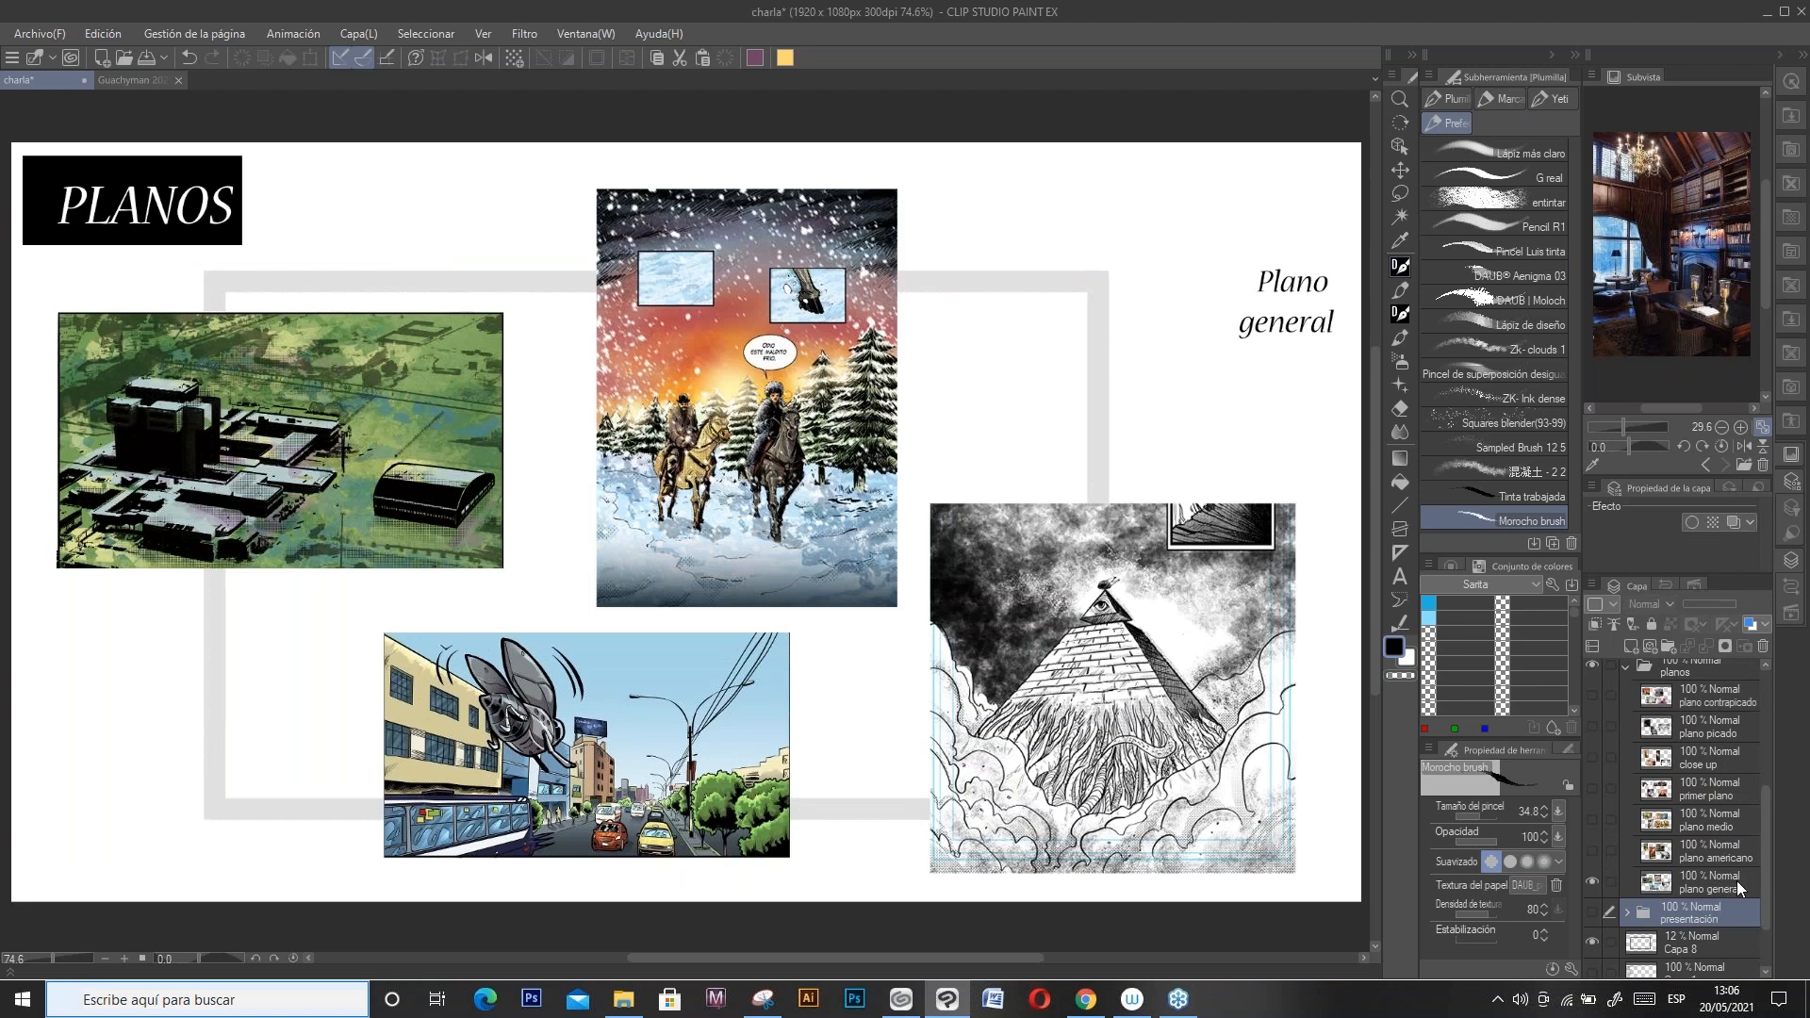
pyautogui.click(1737, 881)
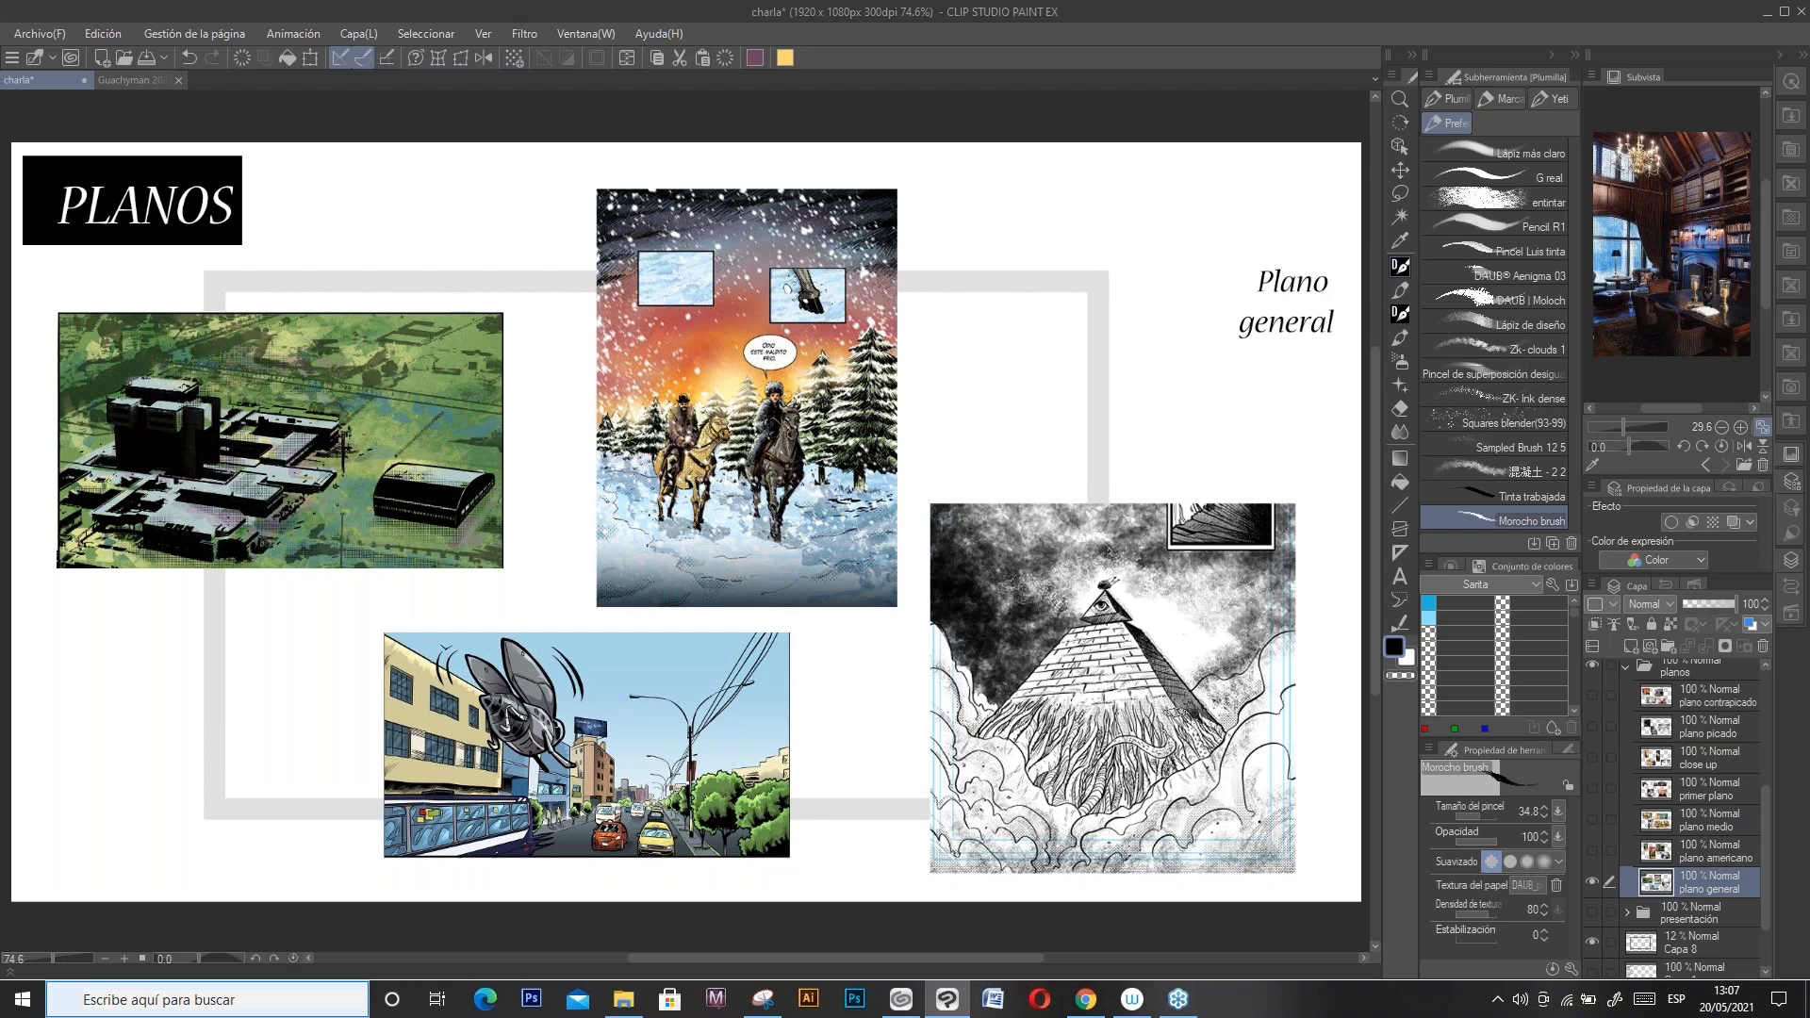
# Step: Switch the displayed slide from plano general to plano americano, then to plano medio, leaving only the current layer visible
pyautogui.click(1595, 857)
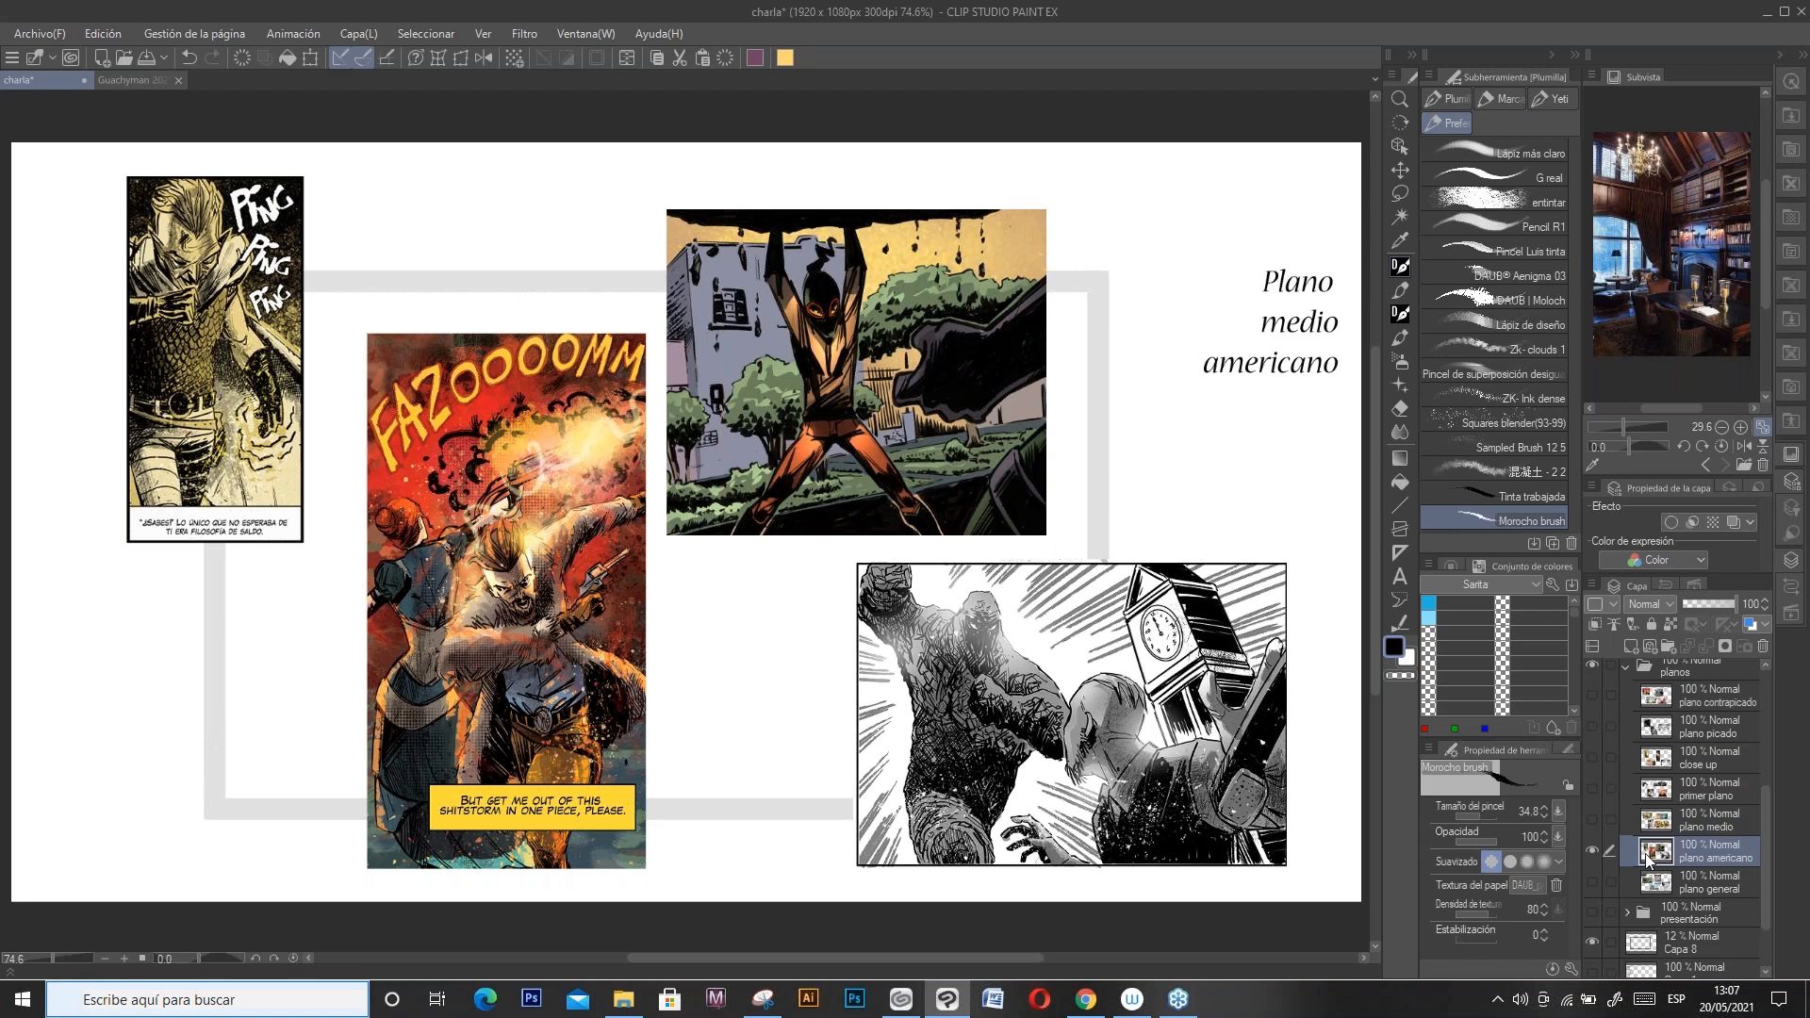
pyautogui.click(1590, 821)
pyautogui.click(1682, 824)
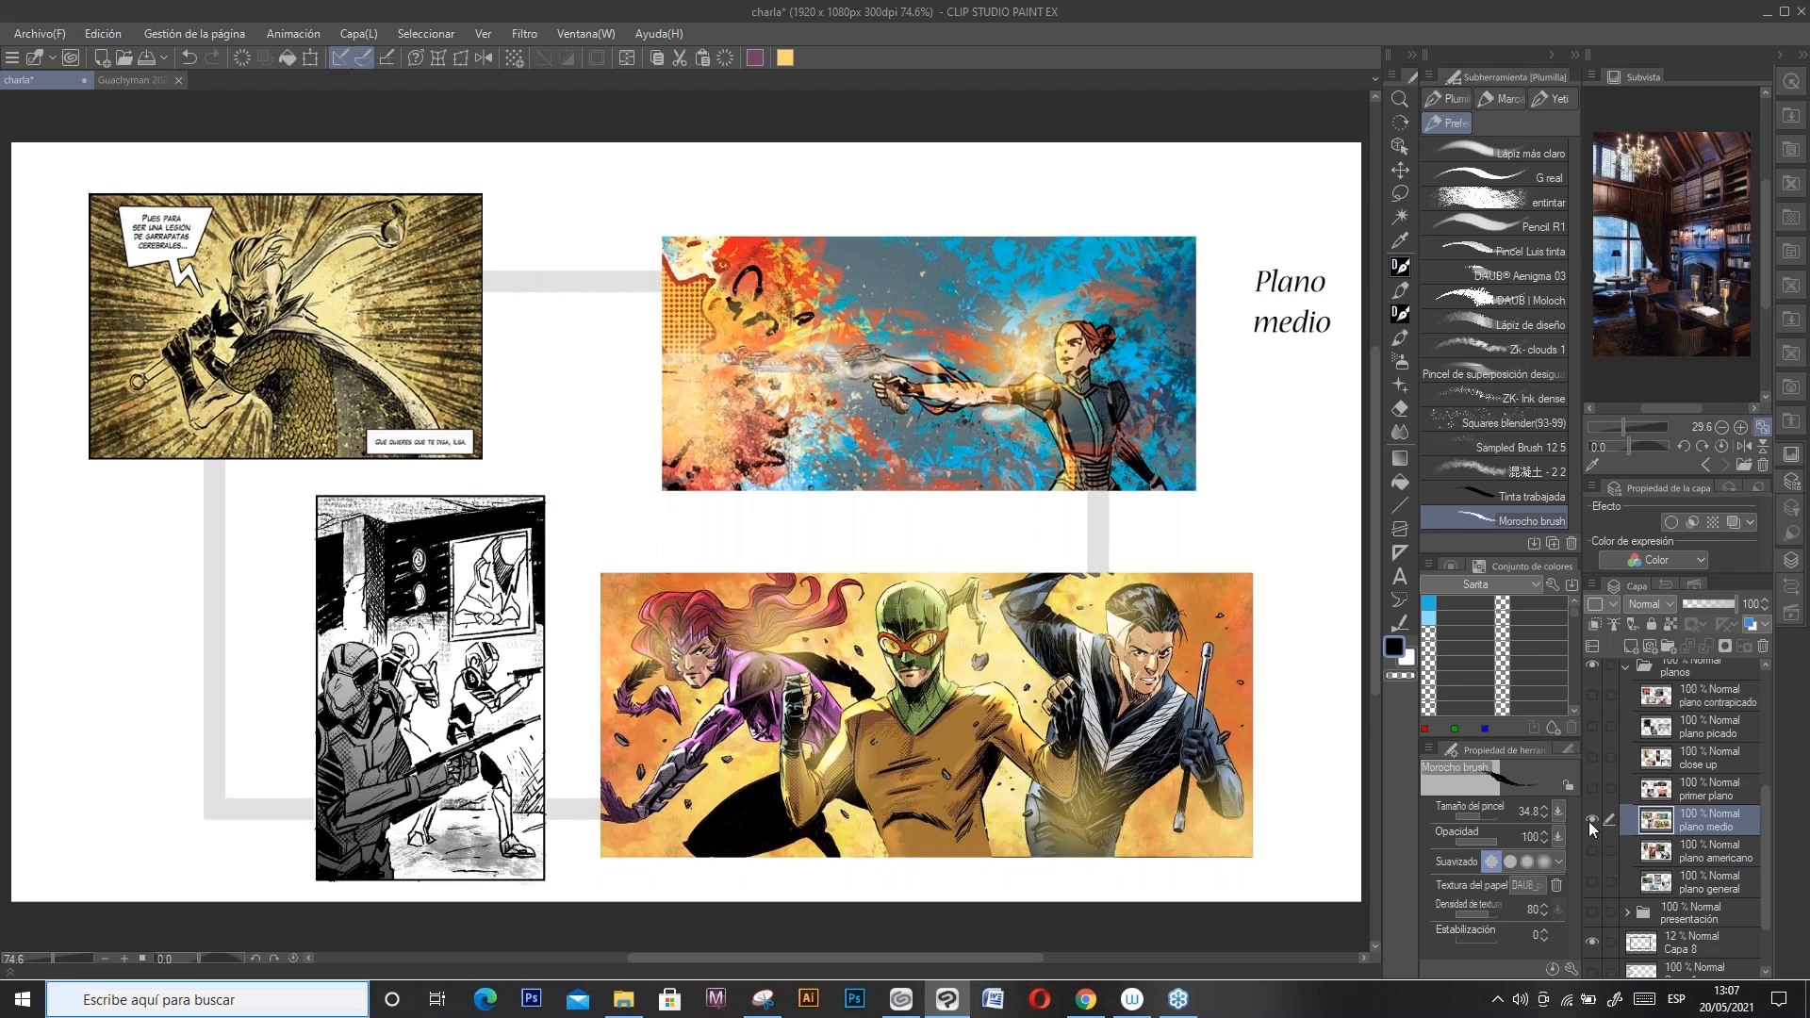
# Step: Replace the plano medio slide with primer plano, then with close up, making each shown layer active
pyautogui.click(1592, 790)
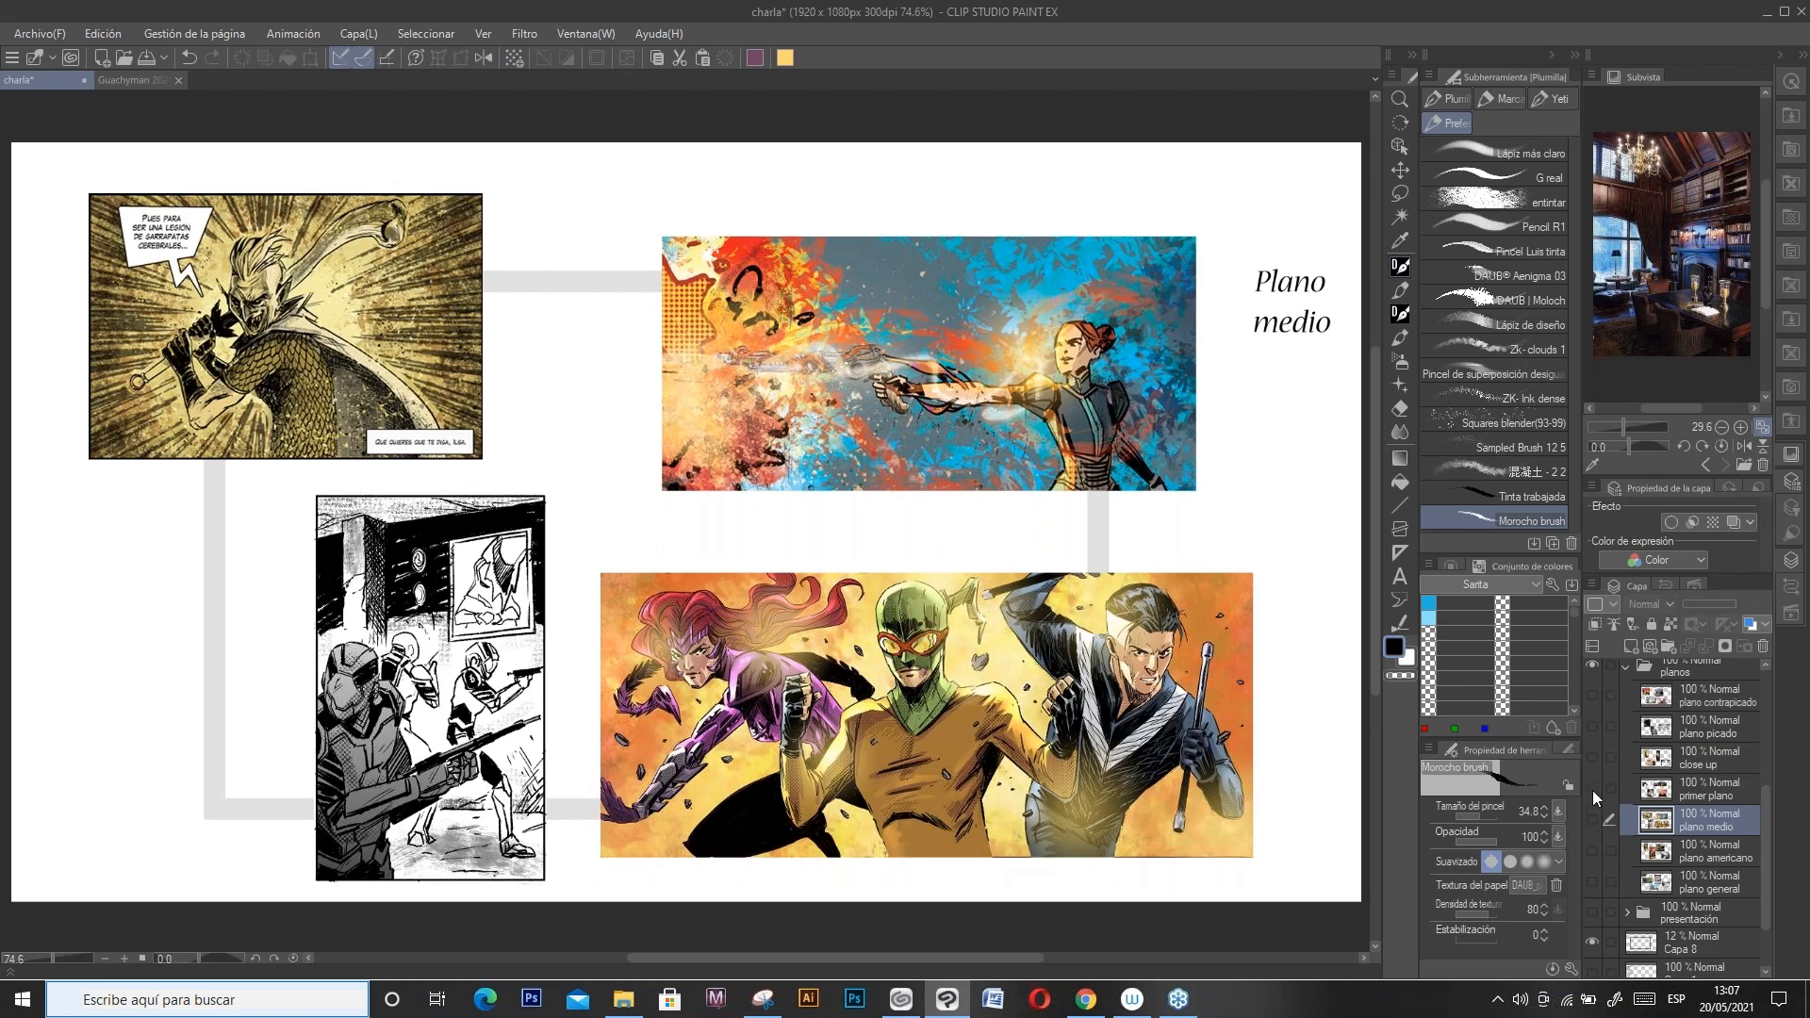
pyautogui.click(1592, 790)
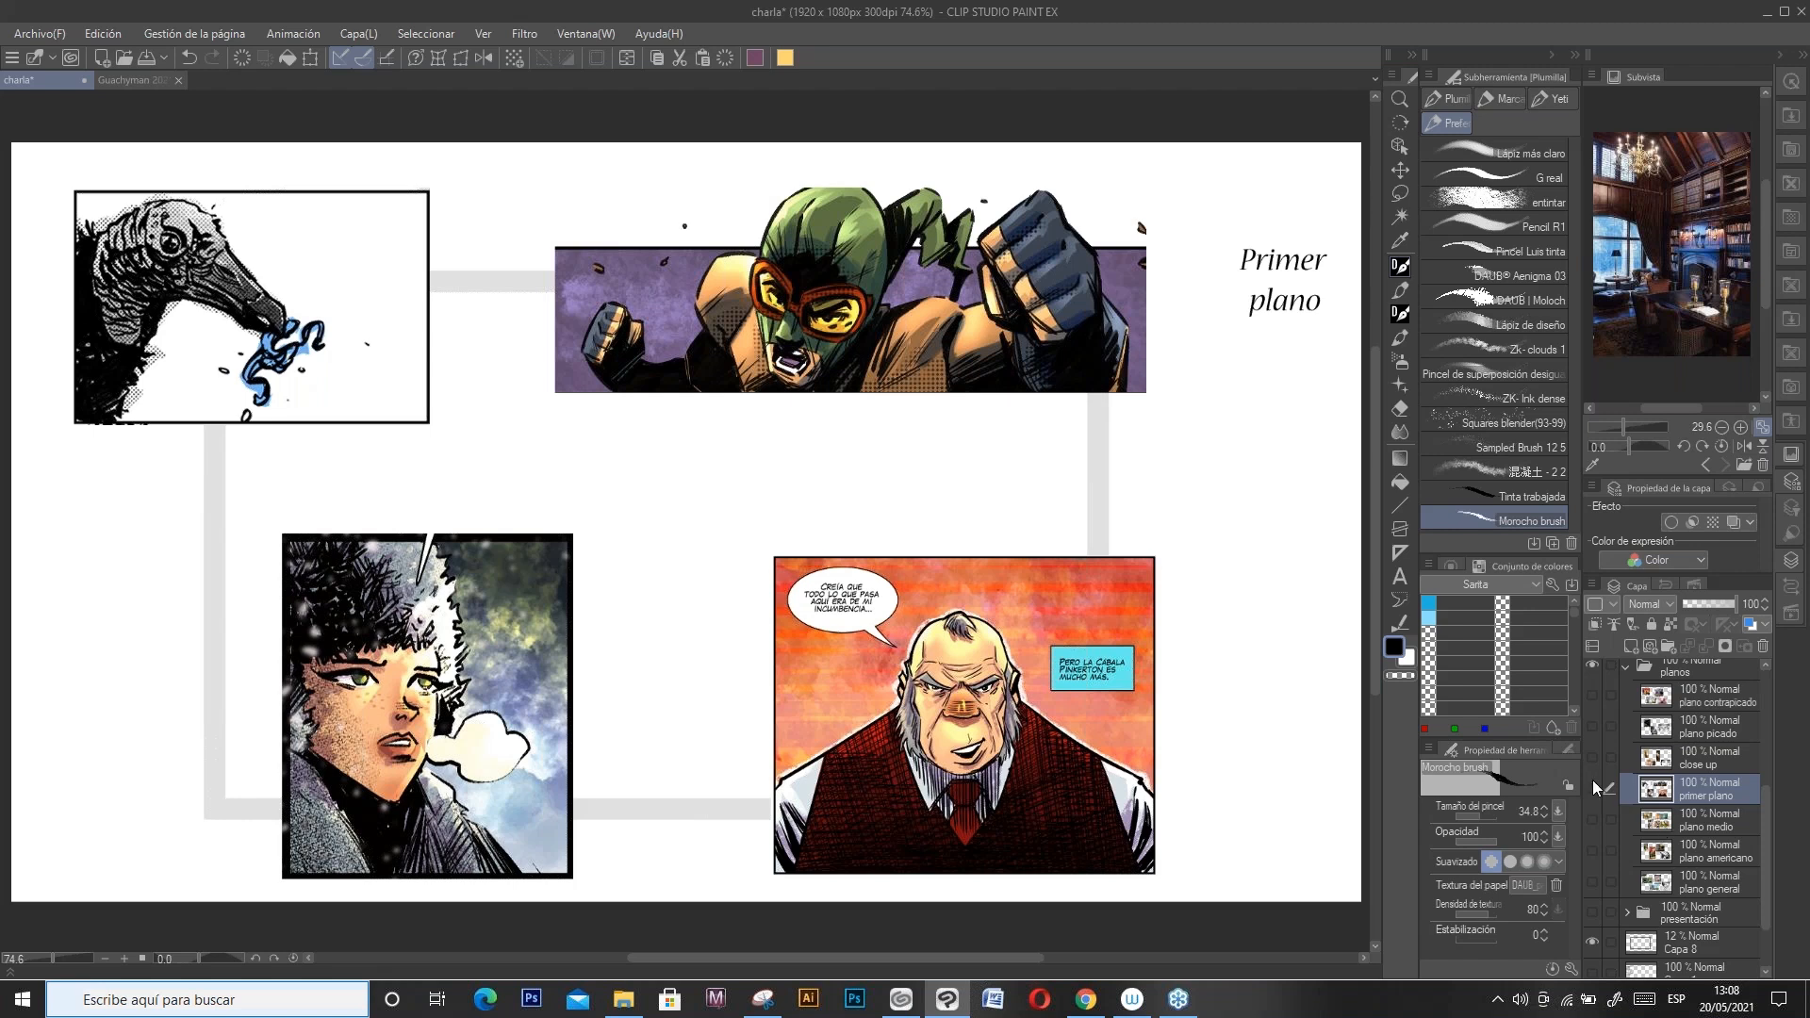
pyautogui.moveTo(1592, 779); pyautogui.dragTo(1592, 758)
pyautogui.click(1660, 760)
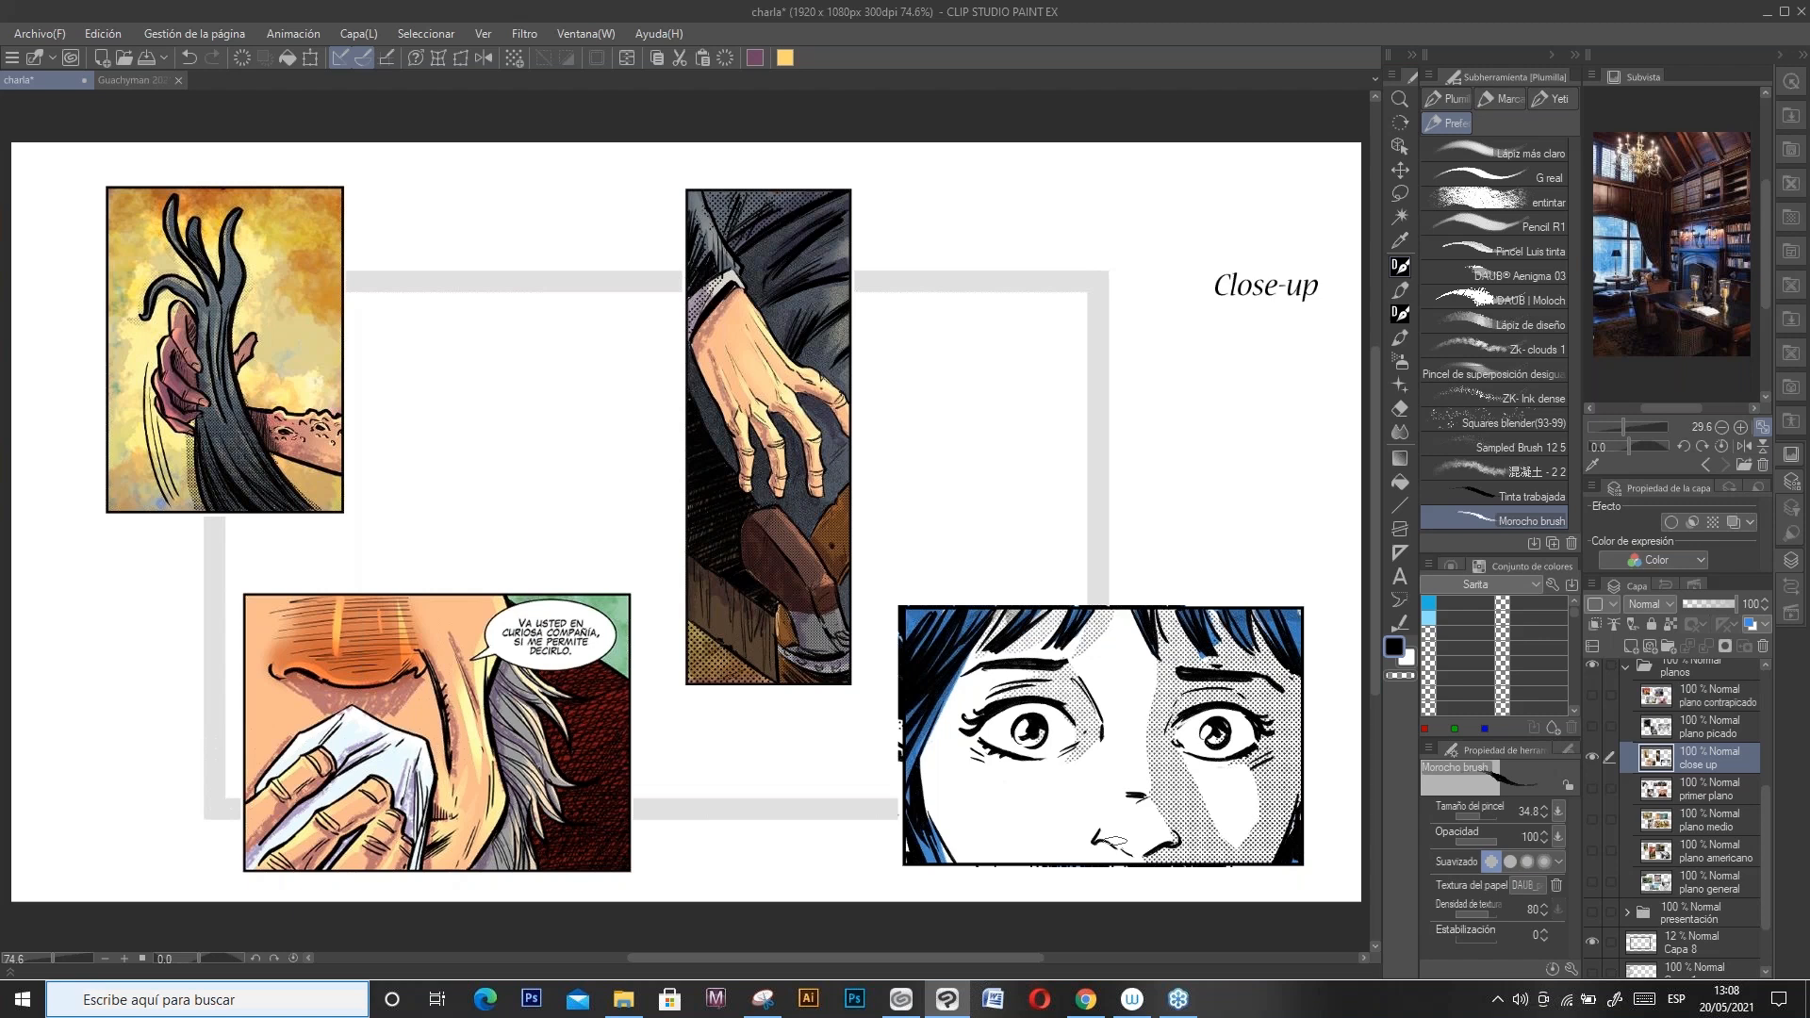
# Step: Replace the close up slide with plano picado, then with plano contrapicado, making each shown layer active
pyautogui.keyDown('alt'); pyautogui.click(1592, 726); pyautogui.keyUp('alt')
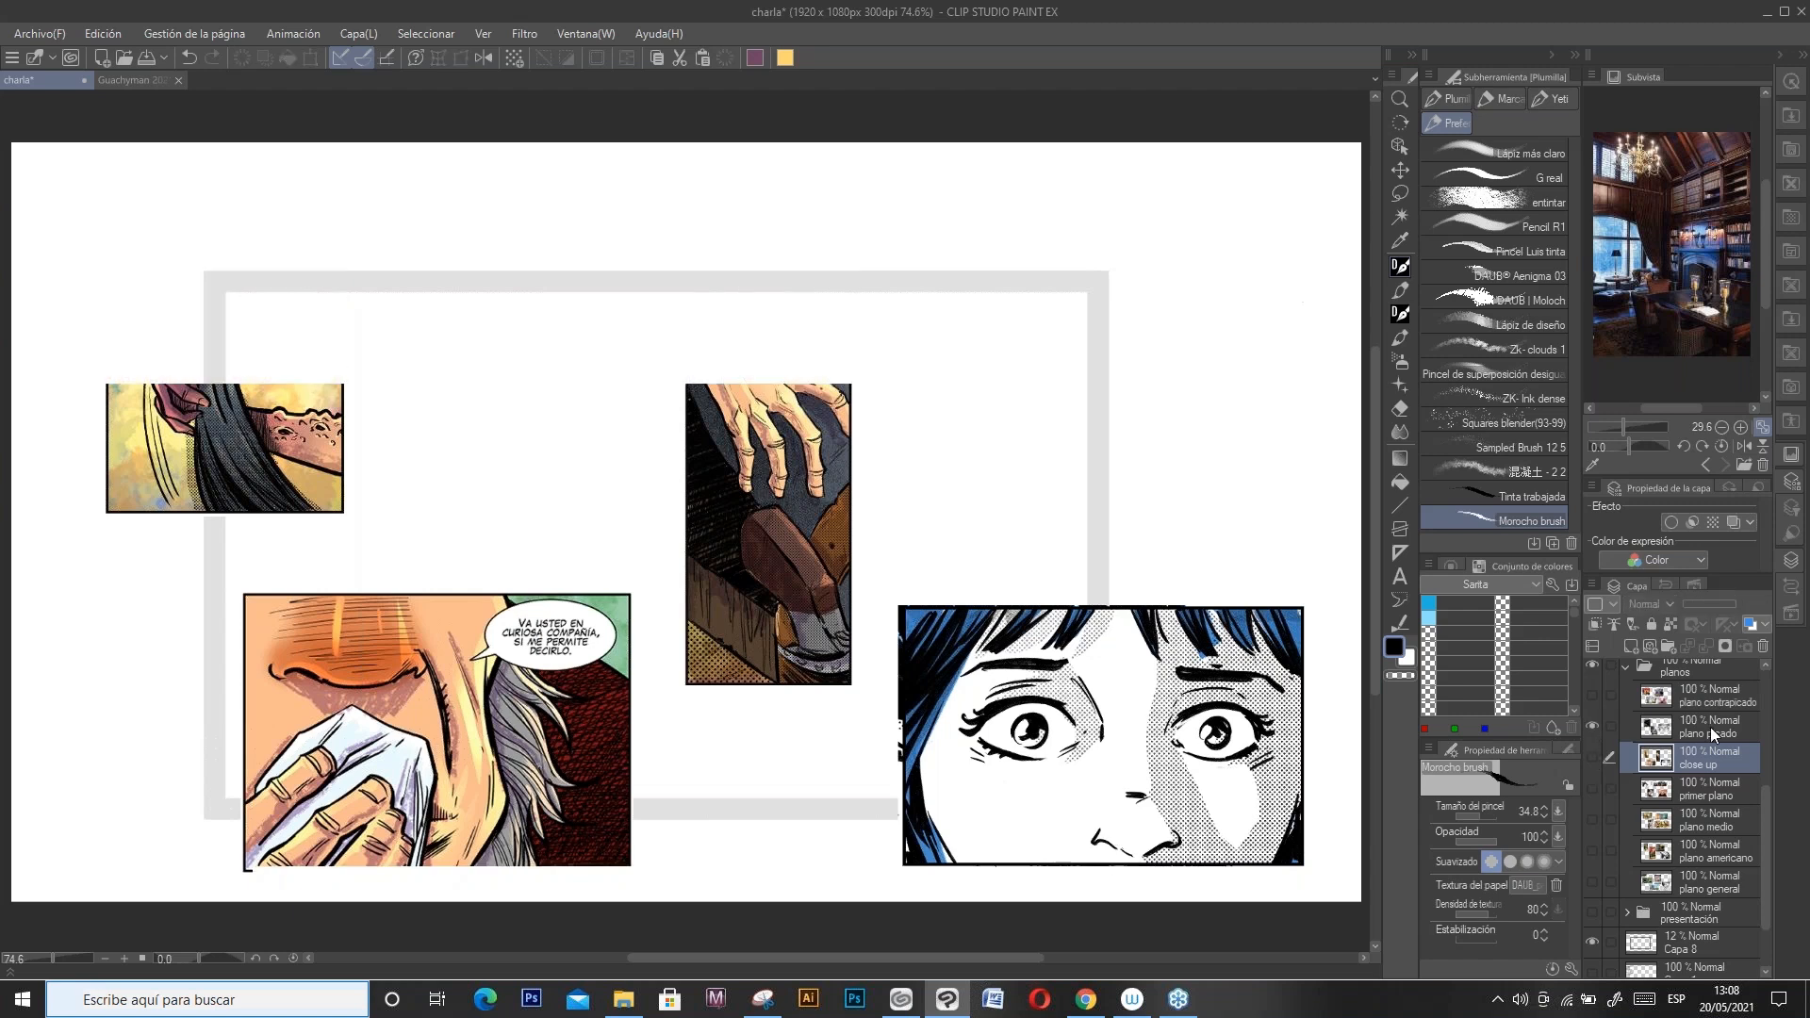
pyautogui.click(1717, 733)
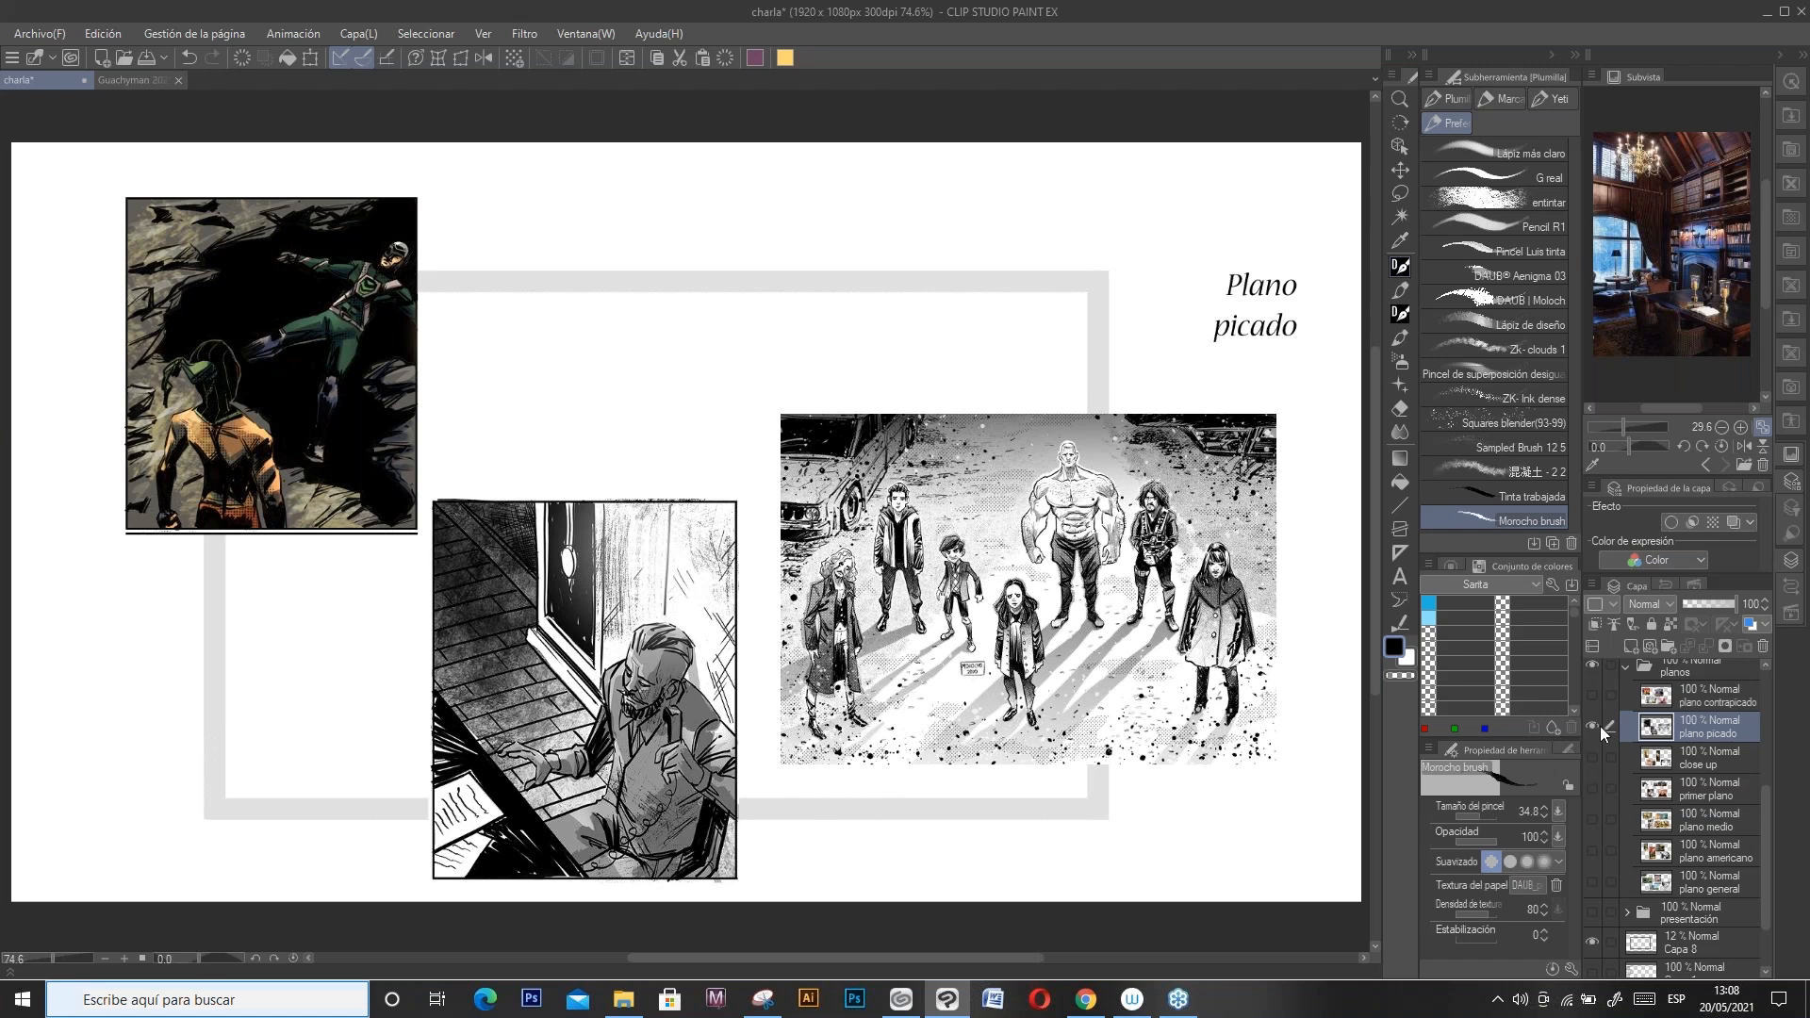
pyautogui.click(1593, 699)
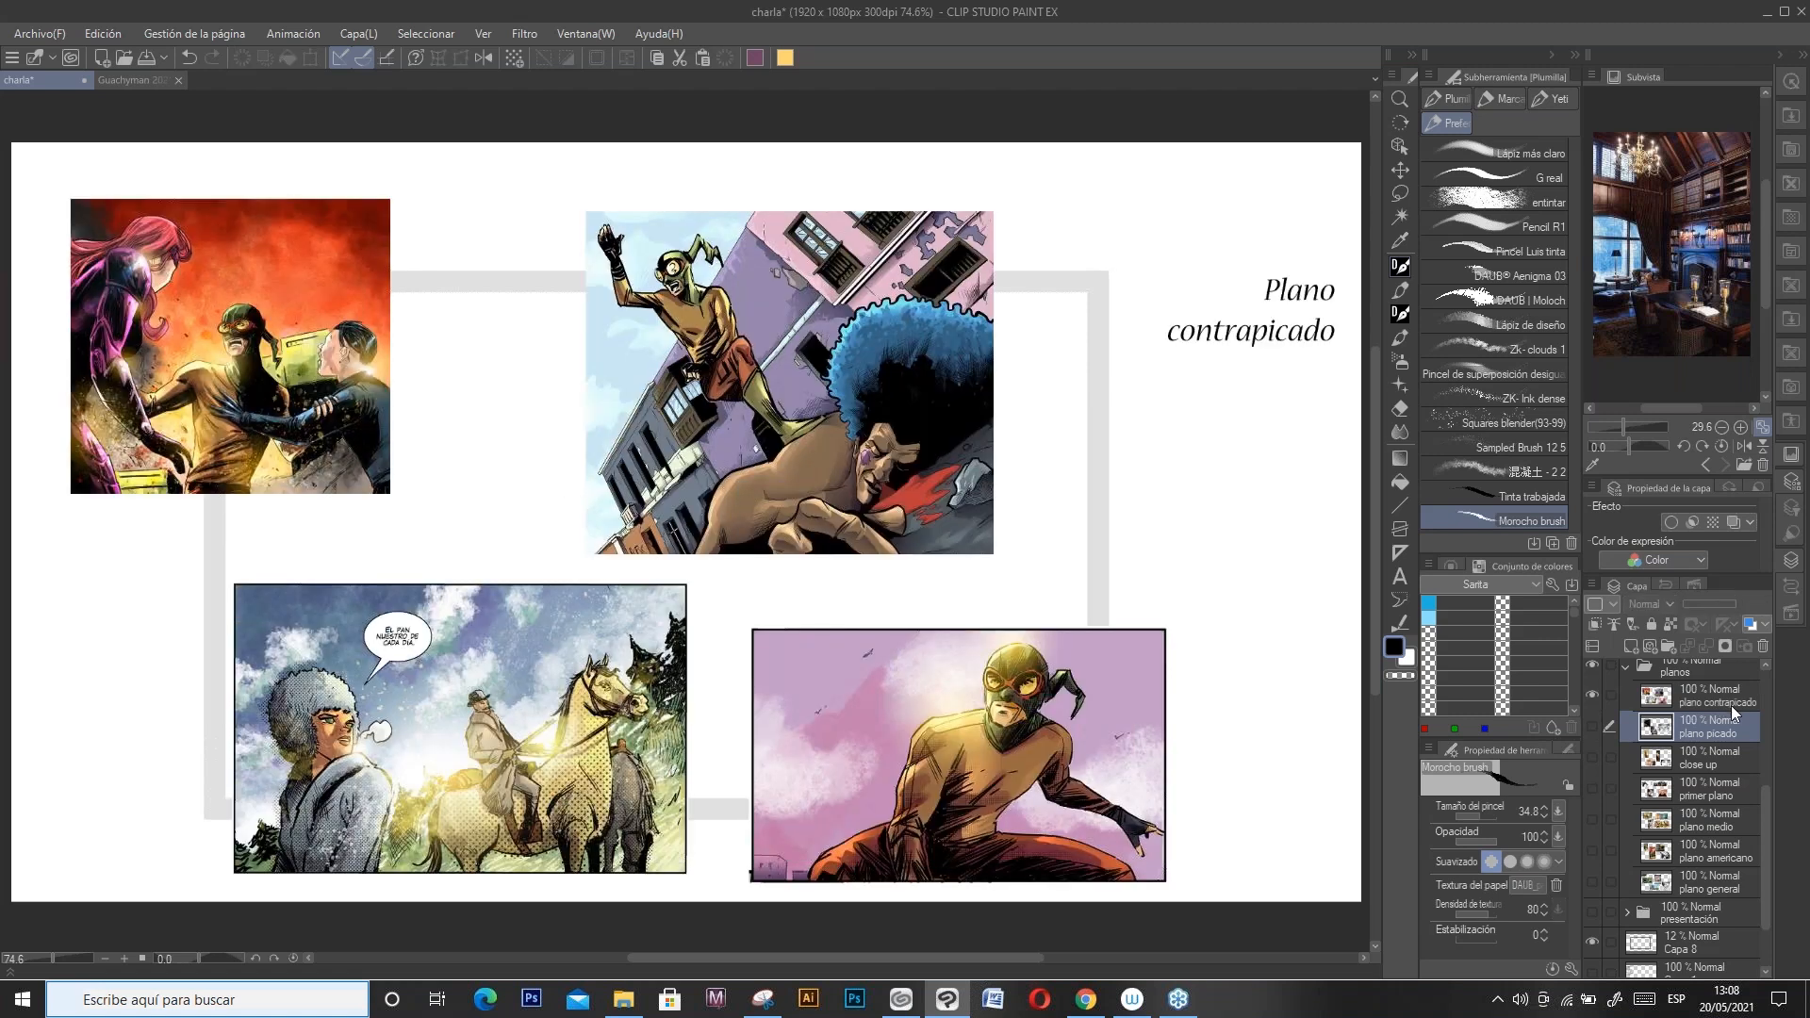
pyautogui.click(1711, 698)
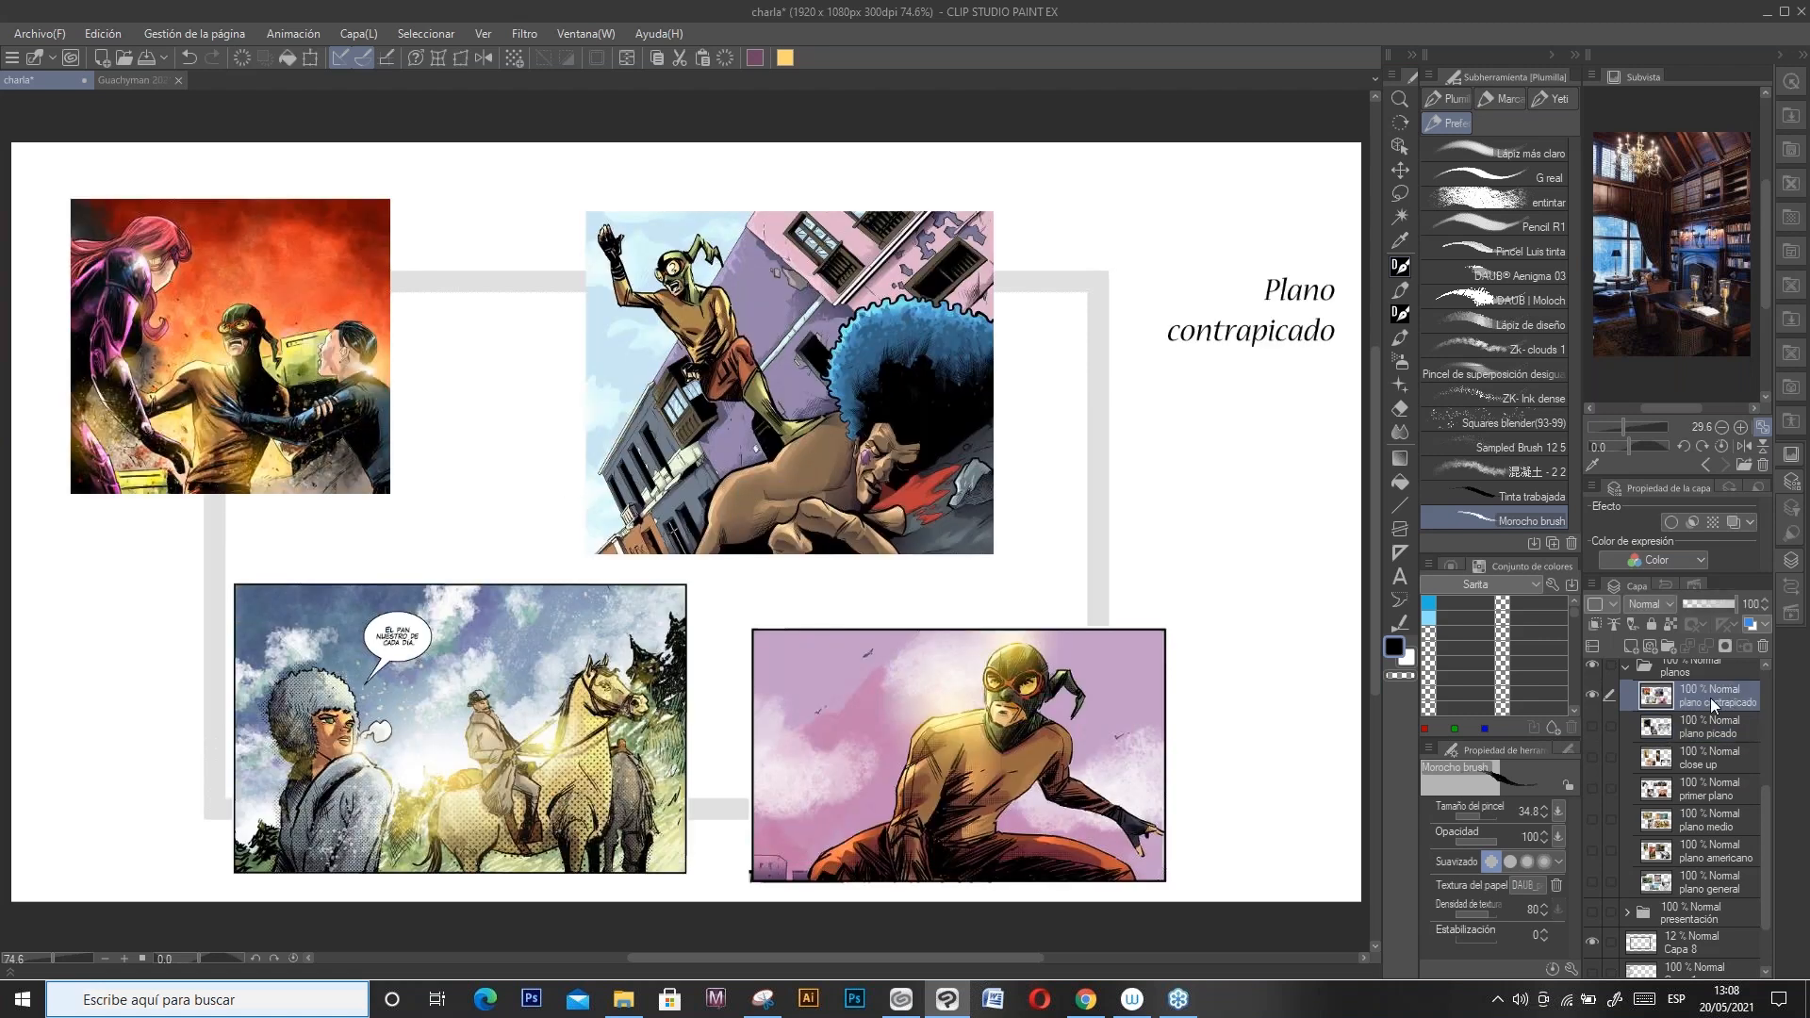
# Step: Collapse and hide the planos folder, then show the expresión layer and make it active
pyautogui.click(1626, 666)
pyautogui.click(1593, 808)
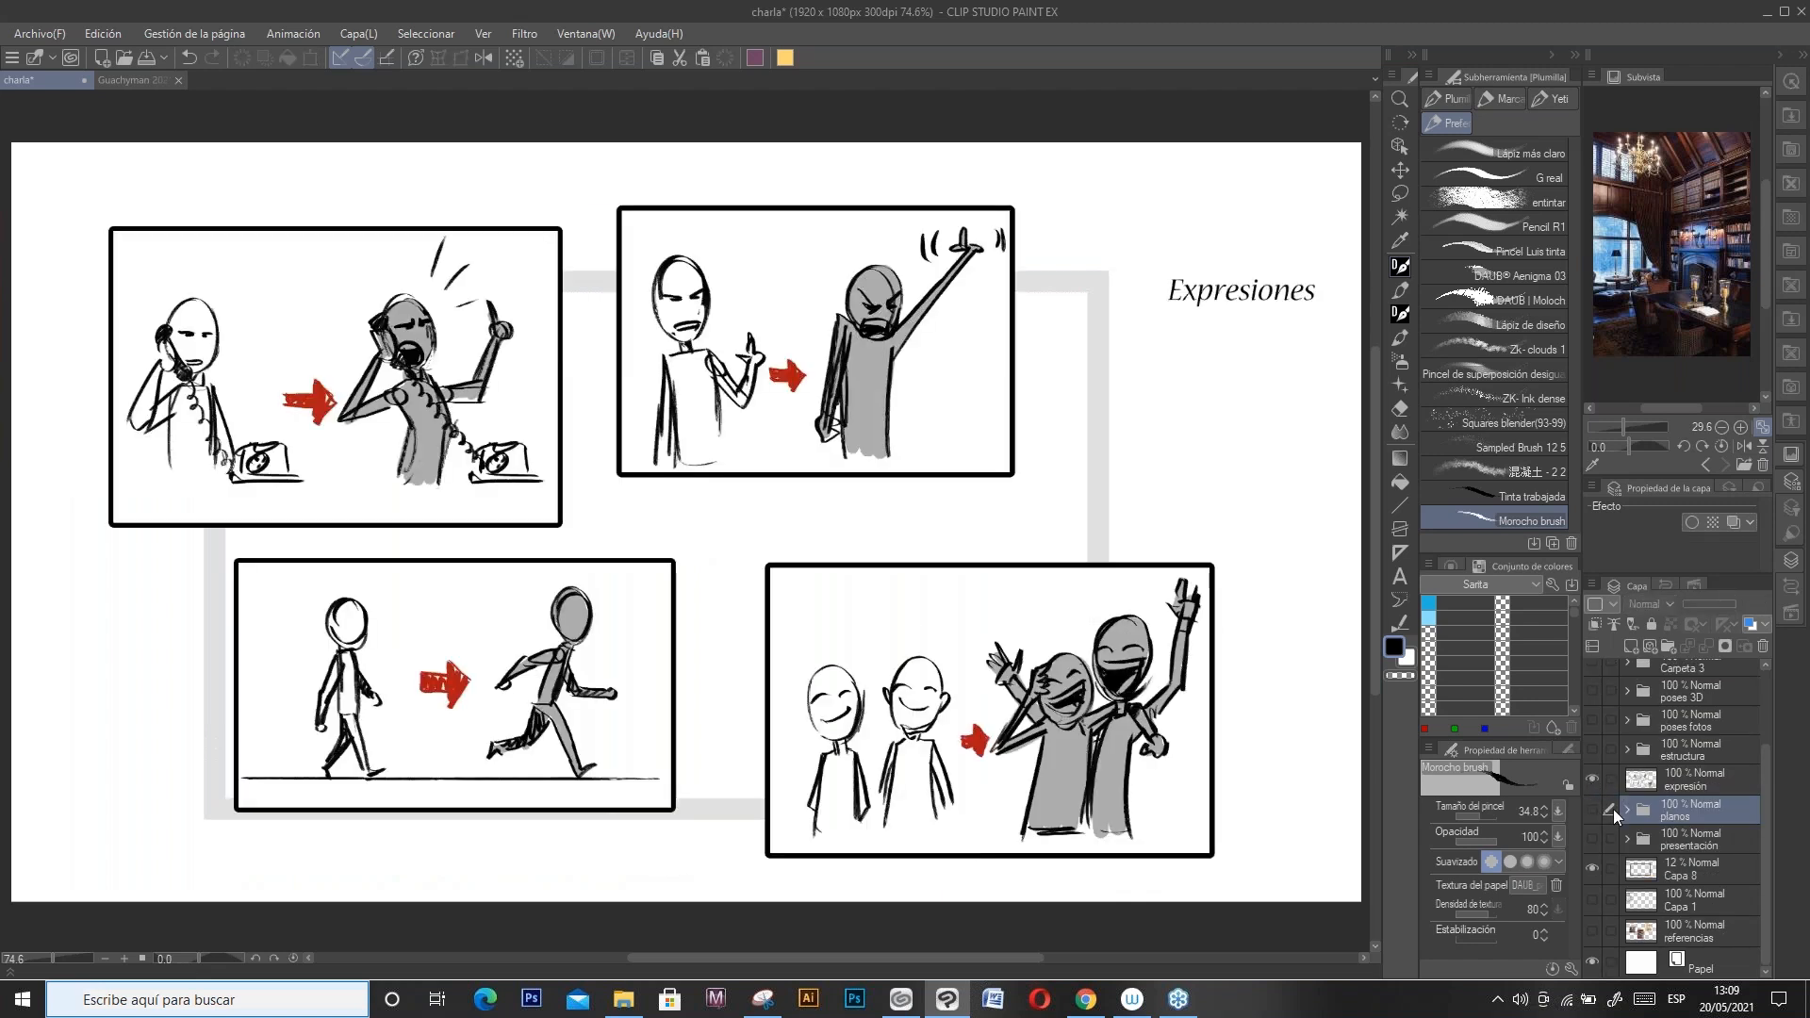
pyautogui.click(1704, 790)
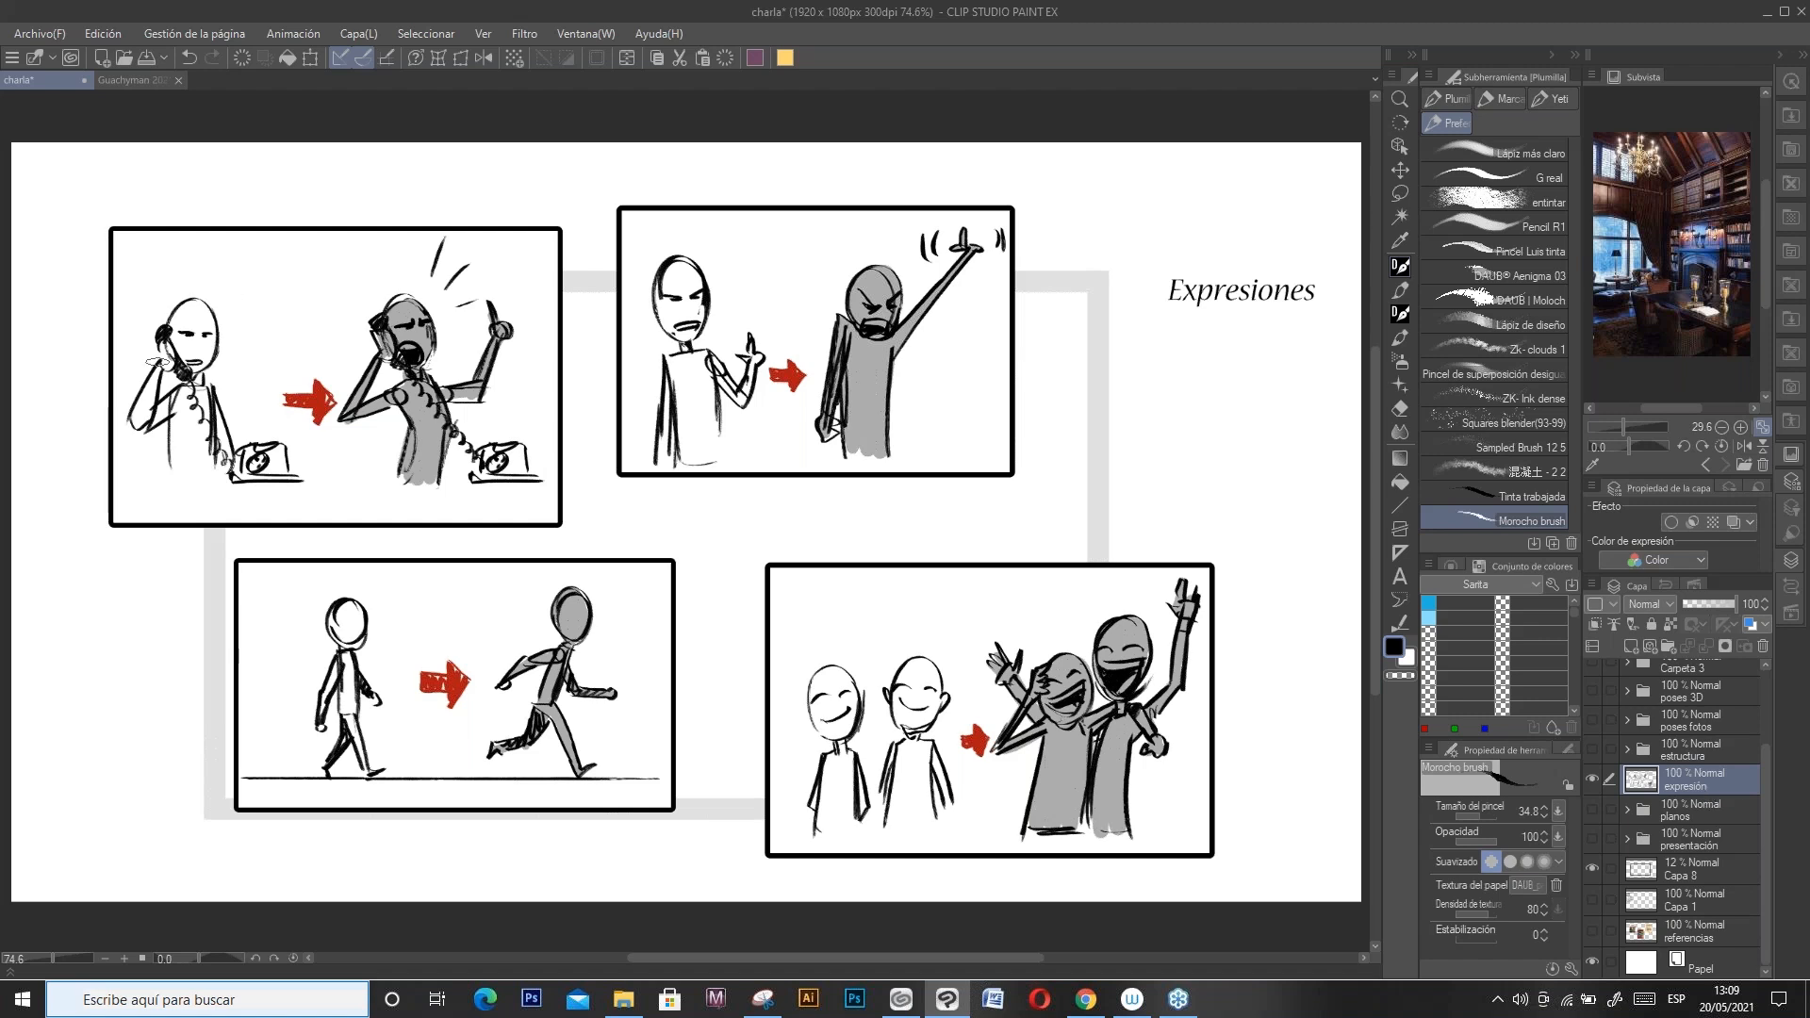
# Step: Create a new raster layer above expresión and choose the blue swatch as the drawing colour
pyautogui.hotkey('ctrl', 'shift', 'n')
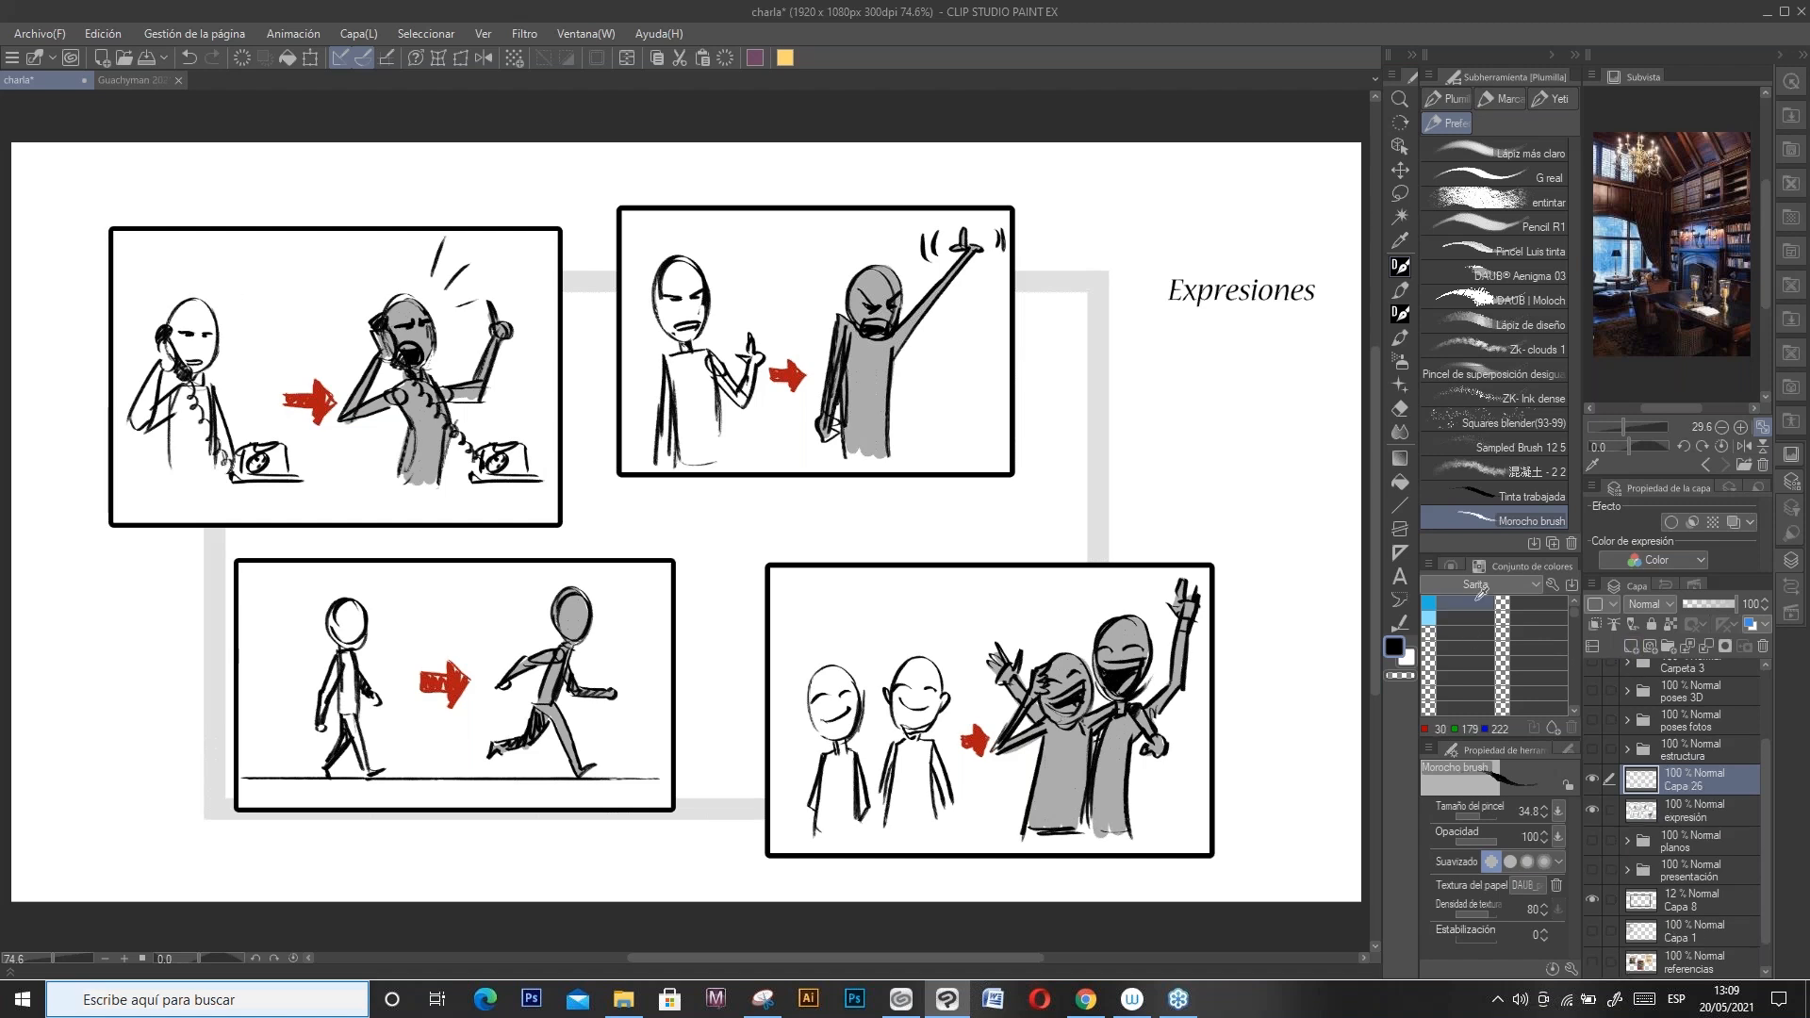
pyautogui.click(1458, 603)
pyautogui.moveTo(148, 228)
pyautogui.mouseDown()
pyautogui.moveTo(168, 281)
pyautogui.moveTo(142, 276)
pyautogui.moveTo(165, 286)
pyautogui.mouseUp()
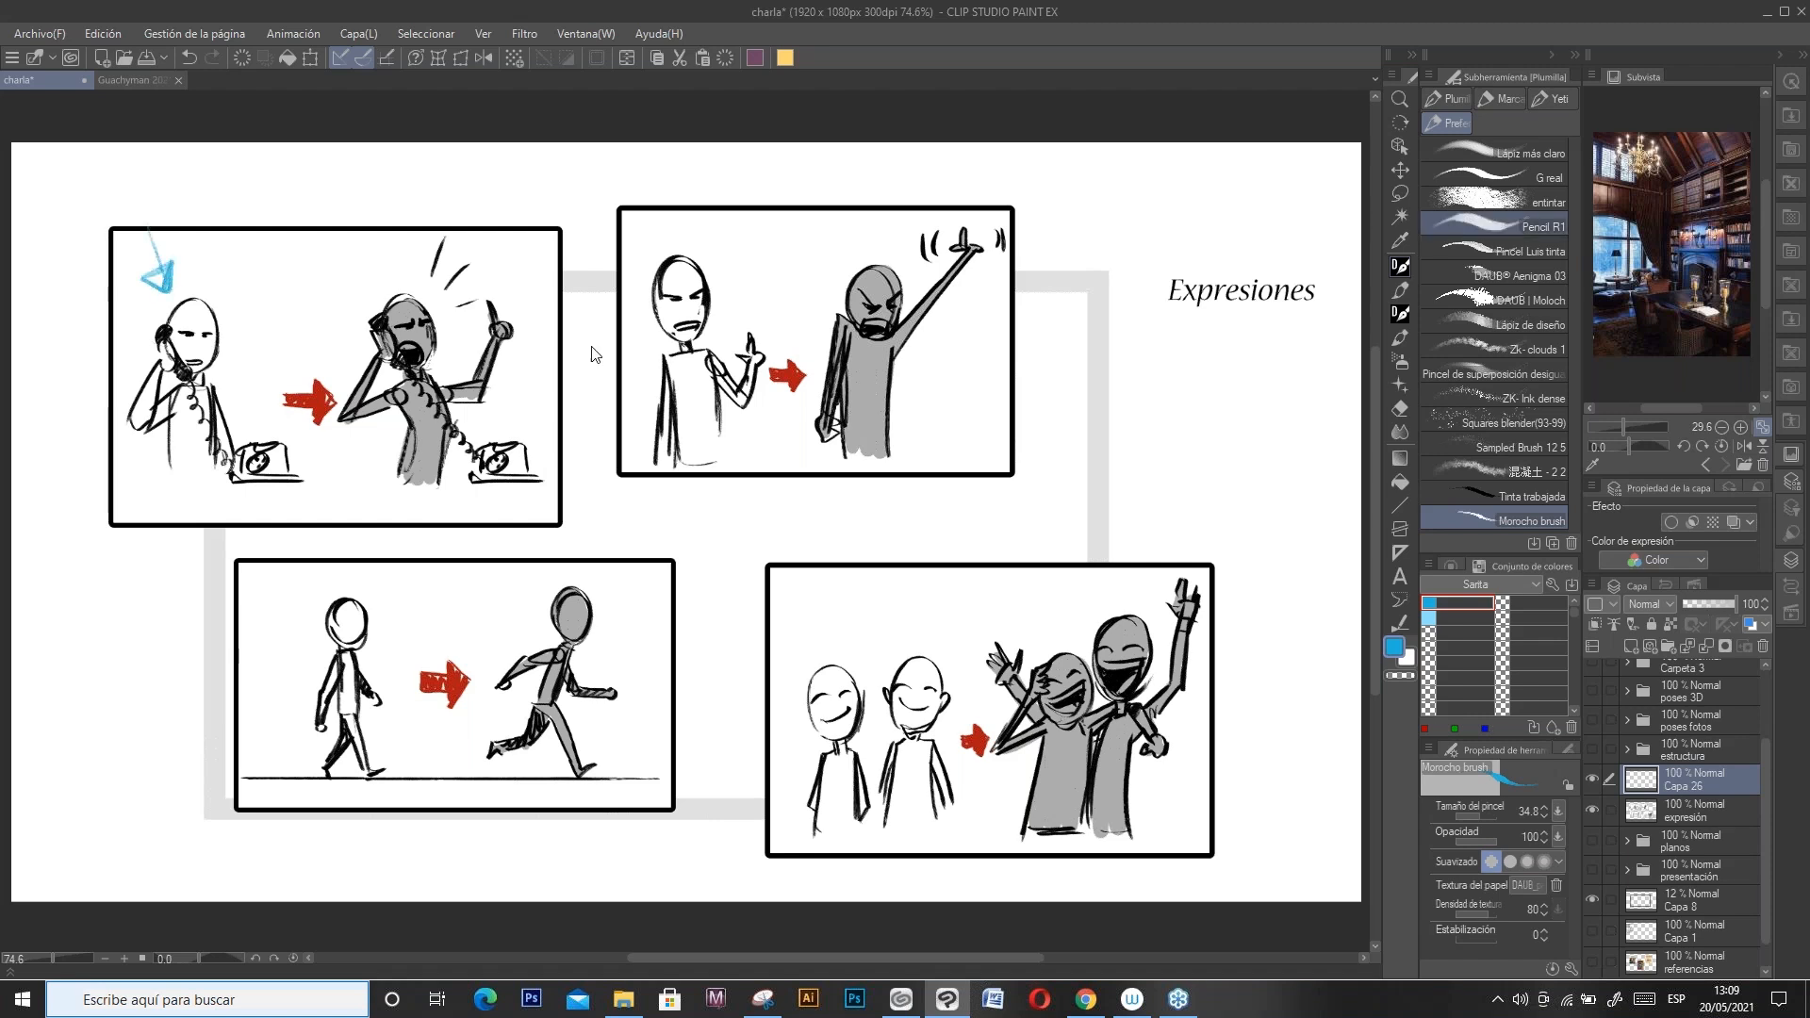
pyautogui.click(1528, 227)
pyautogui.moveTo(146, 228); pyautogui.dragTo(168, 287)
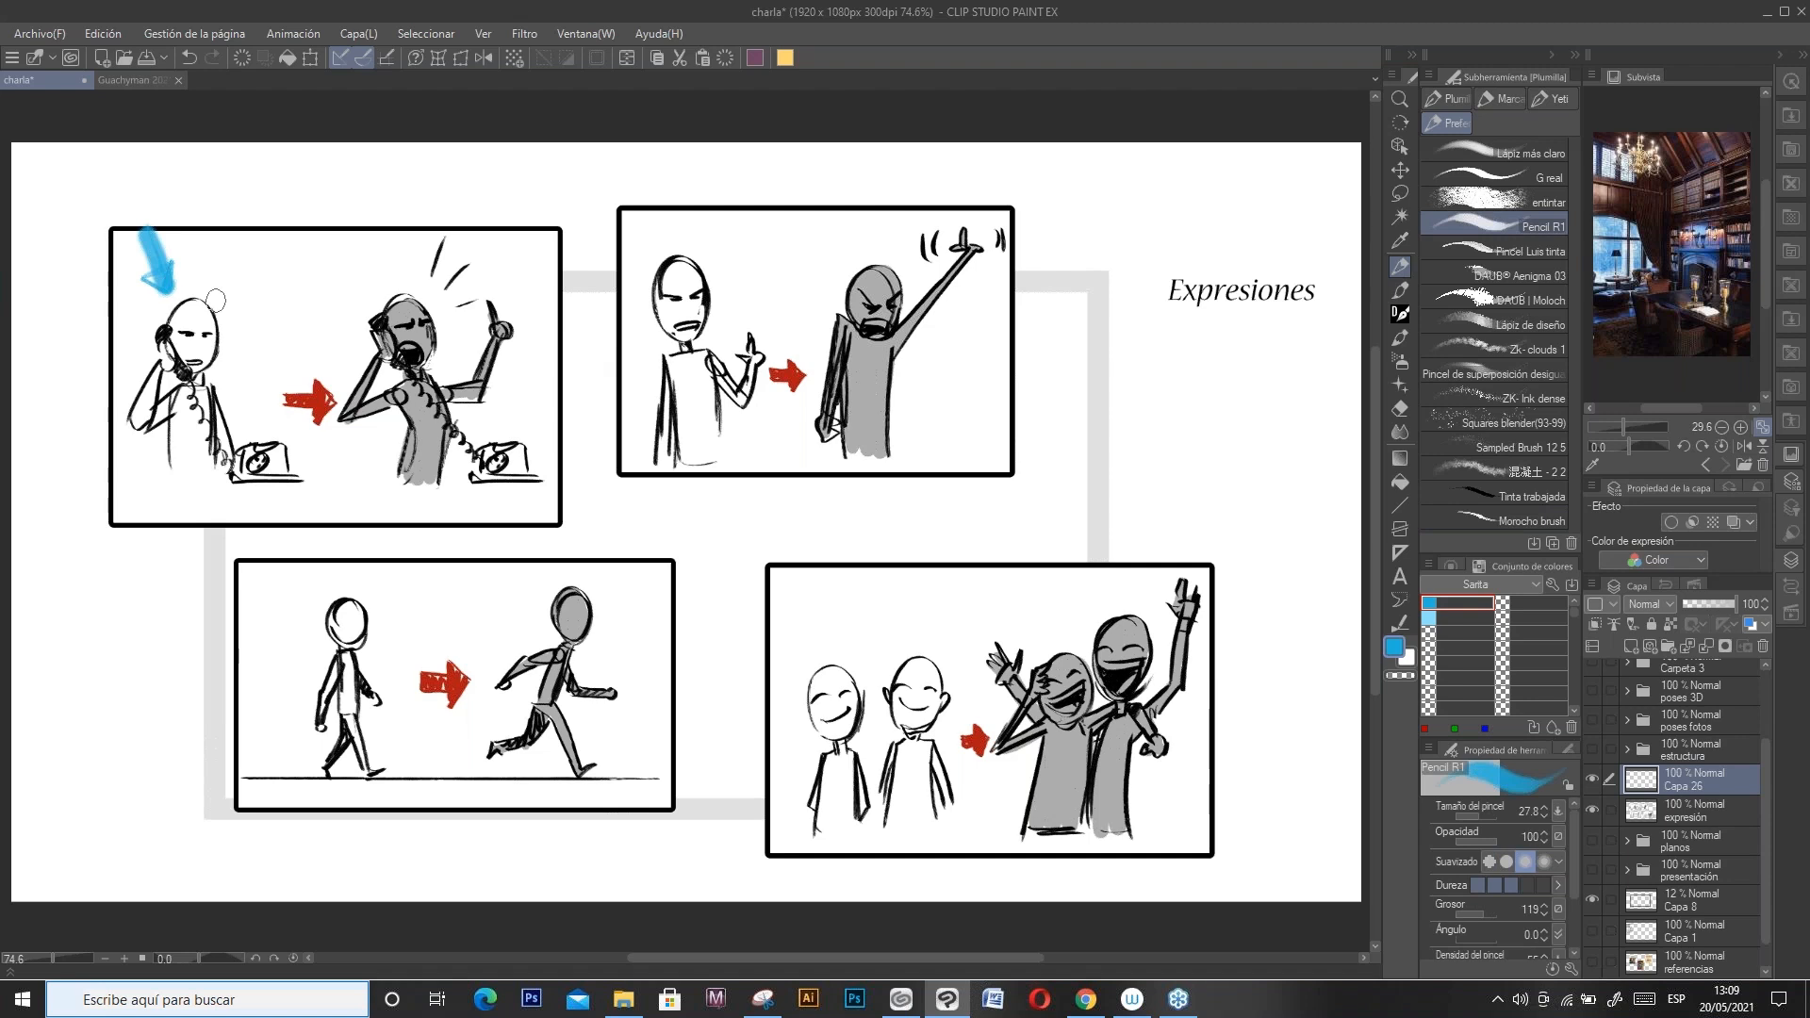
pyautogui.hotkey('ctrl', 'z')
pyautogui.hotkey('ctrl', 'z')
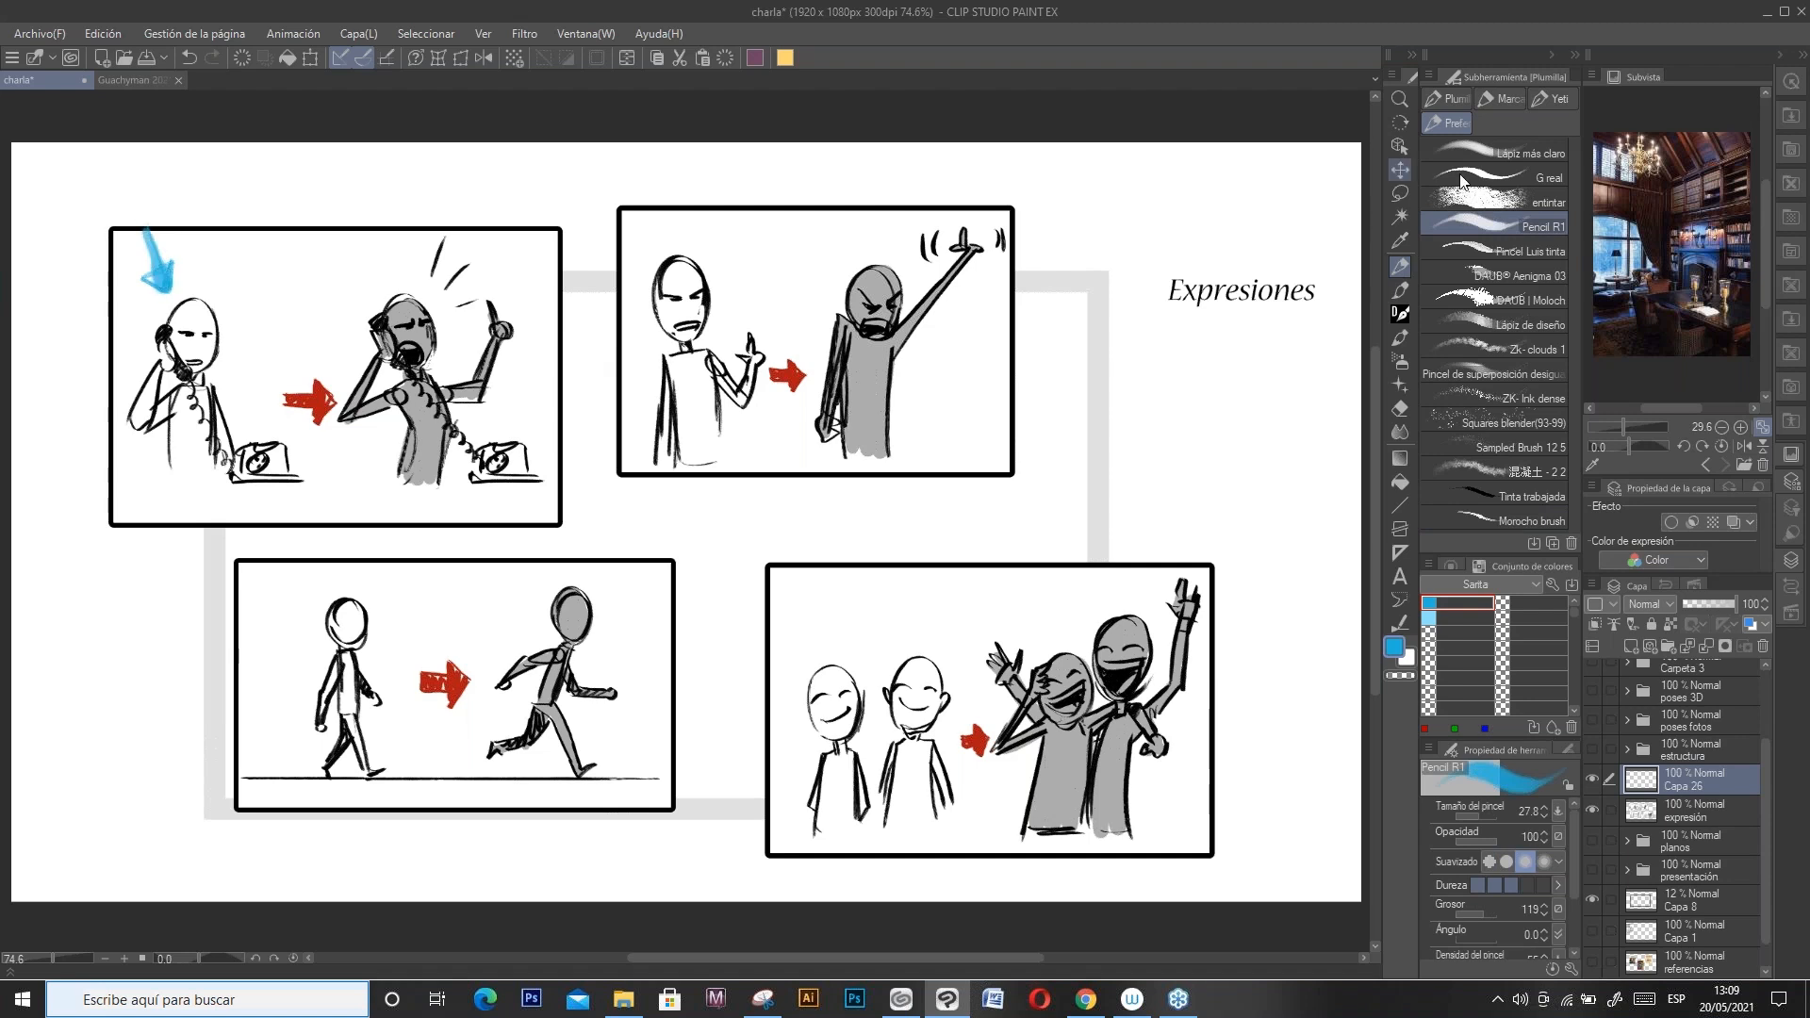
# Step: With the G real brush, draw blue arrows to both heads in the telephone panel and a curved arrow beside the raised fist
pyautogui.click(1464, 179)
pyautogui.hotkey('ctrl', 'z')
pyautogui.moveTo(147, 228); pyautogui.dragTo(171, 285)
pyautogui.moveTo(275, 250); pyautogui.dragTo(368, 280)
pyautogui.moveTo(364, 281); pyautogui.dragTo(356, 263)
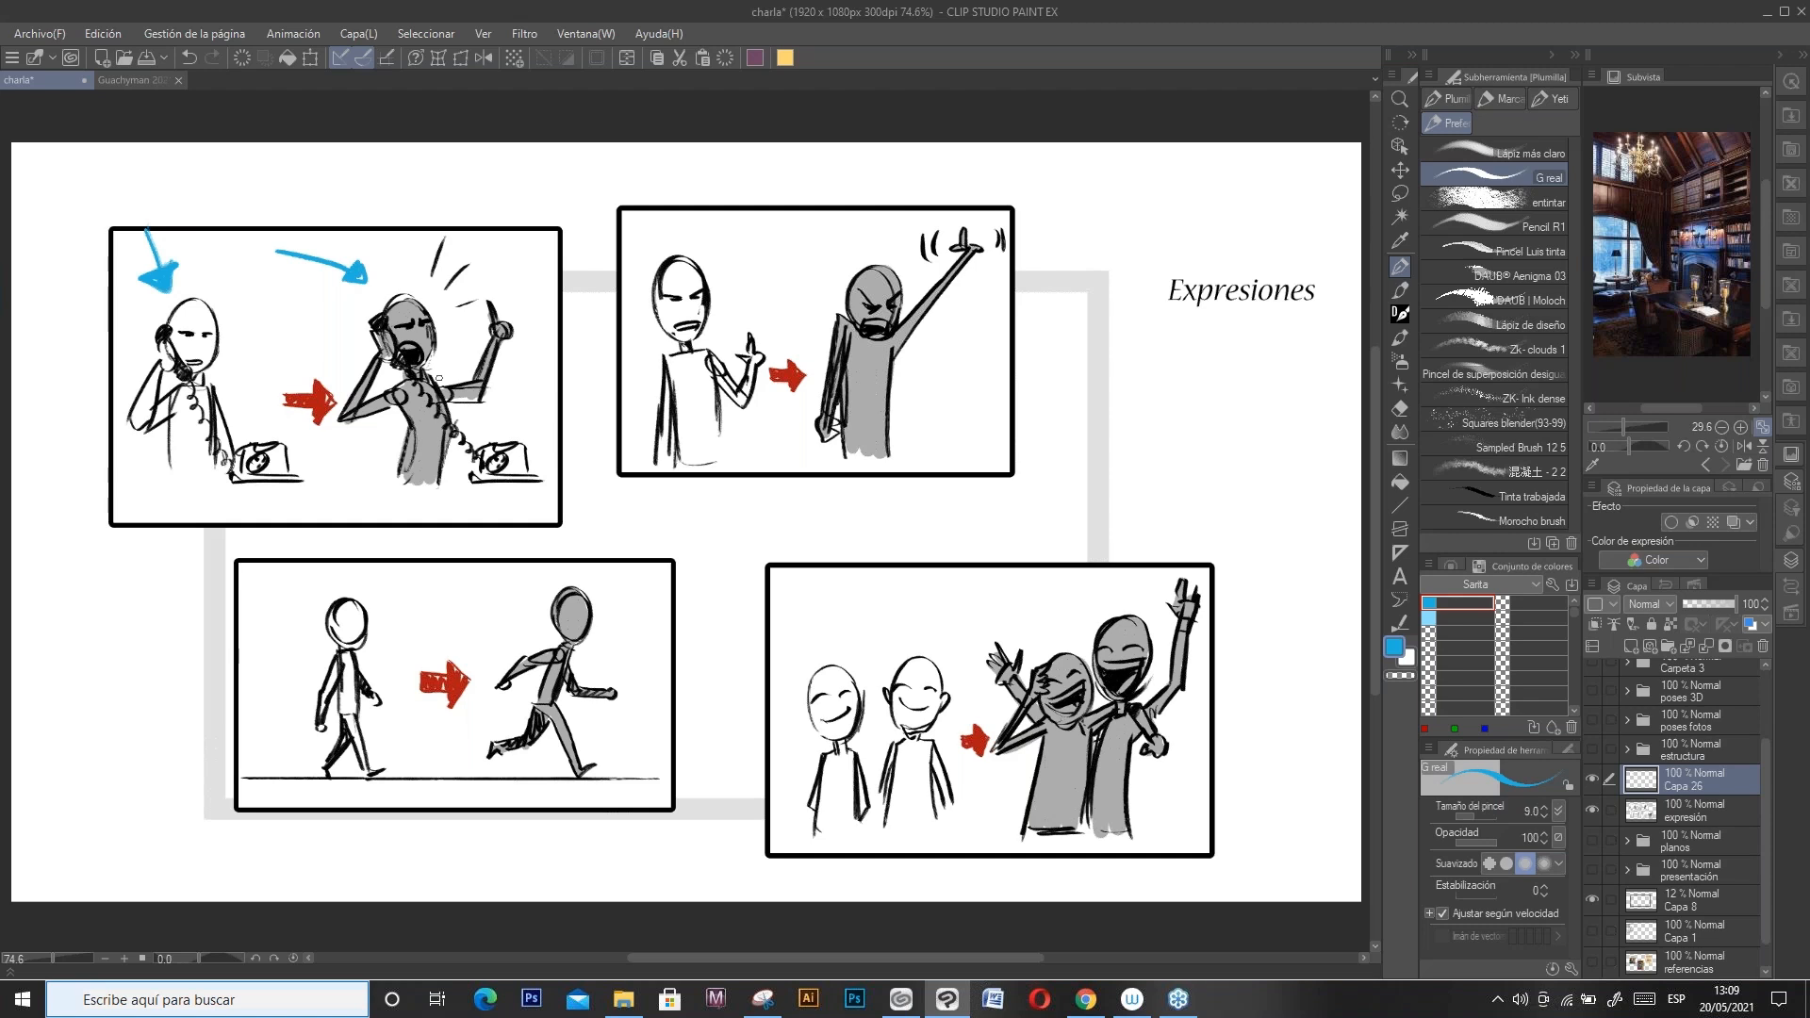
pyautogui.moveTo(495, 412); pyautogui.dragTo(525, 352)
# Step: Annotate the angry-figures panel with arrows to both heads, "NO", a ballooned "¡NO!" and motion marks around the raised hand
pyautogui.moveTo(716, 268)
pyautogui.mouseDown()
pyautogui.moveTo(740, 248)
pyautogui.moveTo(670, 235)
pyautogui.mouseUp()
pyautogui.moveTo(759, 280)
pyautogui.mouseDown()
pyautogui.moveTo(825, 283)
pyautogui.moveTo(813, 292)
pyautogui.mouseUp()
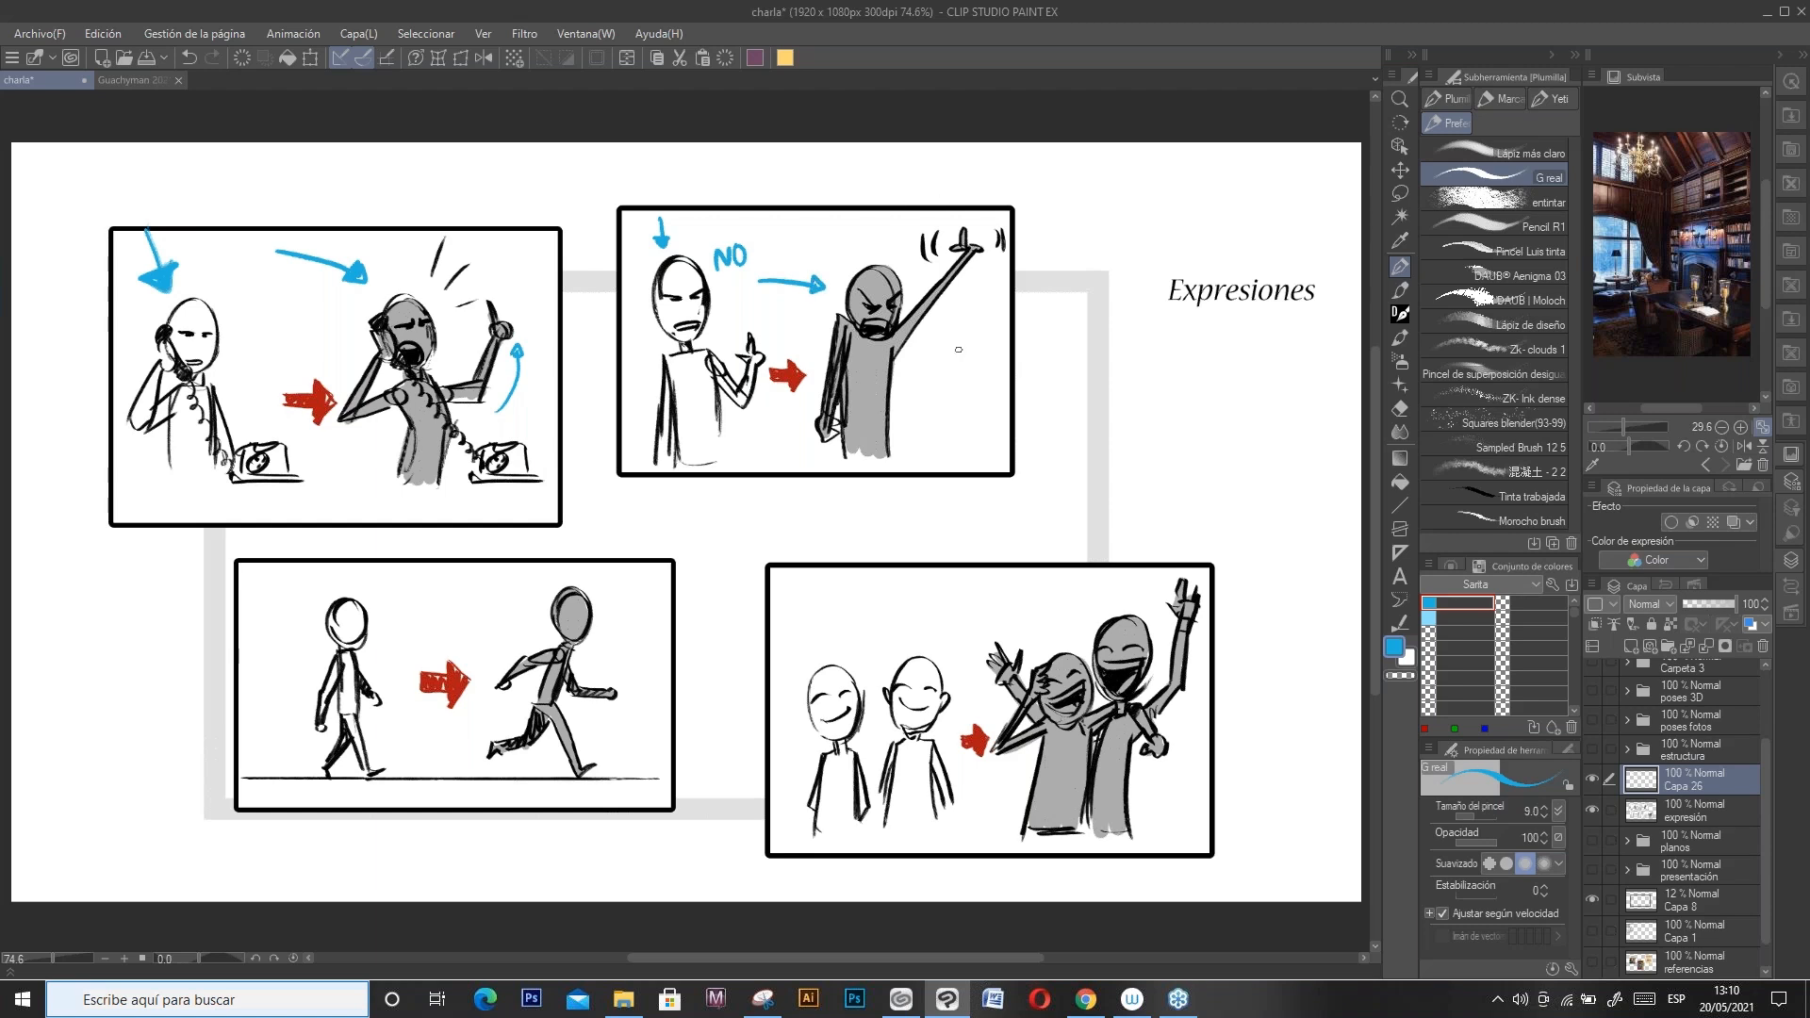
pyautogui.moveTo(930, 376)
pyautogui.mouseDown()
pyautogui.moveTo(948, 375)
pyautogui.moveTo(953, 343)
pyautogui.mouseUp()
pyautogui.moveTo(965, 338)
pyautogui.mouseDown()
pyautogui.moveTo(956, 351)
pyautogui.moveTo(966, 338)
pyautogui.mouseUp()
pyautogui.moveTo(917, 363)
pyautogui.mouseDown()
pyautogui.moveTo(990, 368)
pyautogui.moveTo(904, 370)
pyautogui.moveTo(935, 400)
pyautogui.moveTo(894, 373)
pyautogui.mouseUp()
pyautogui.click(986, 376)
pyautogui.moveTo(910, 233); pyautogui.dragTo(900, 253)
pyautogui.moveTo(1025, 228); pyautogui.dragTo(1032, 248)
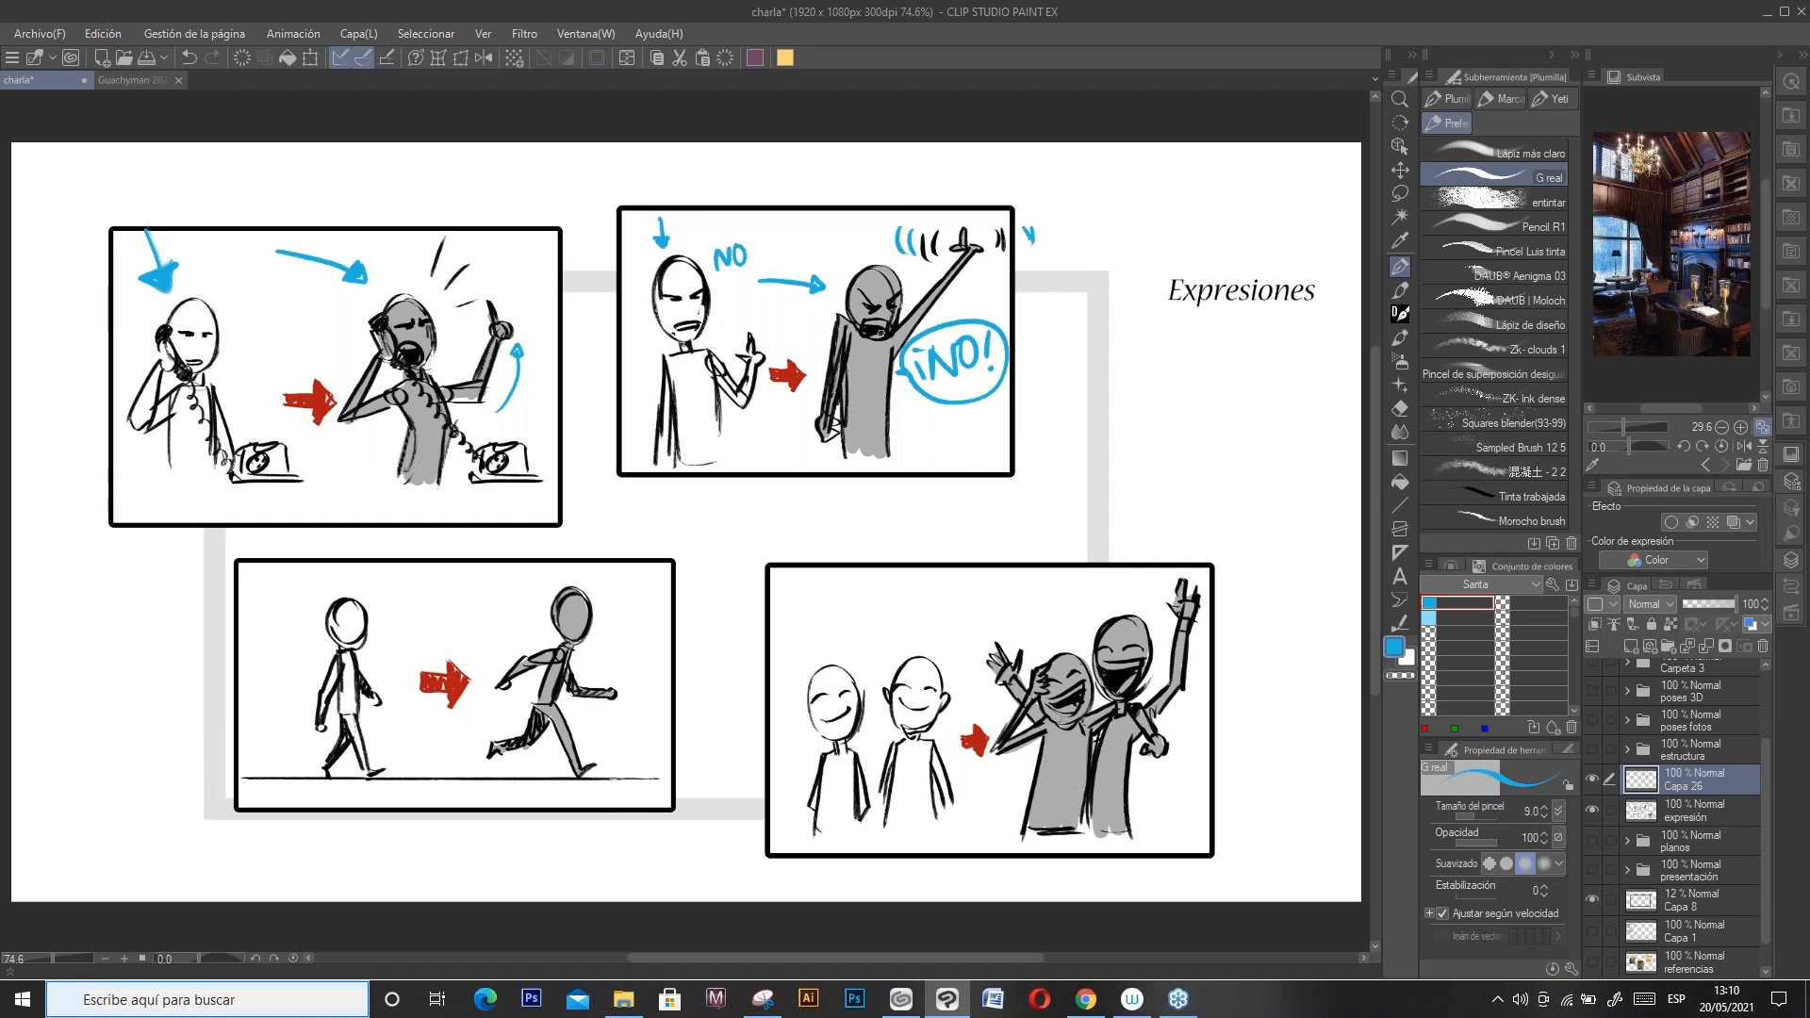
# Step: Sketch a small round blue face with two horizontal lines and marks above it beside the Expresiones title
pyautogui.moveTo(1084, 216)
pyautogui.mouseDown()
pyautogui.moveTo(1113, 239)
pyautogui.moveTo(1144, 209)
pyautogui.mouseUp()
pyautogui.moveTo(1124, 268)
pyautogui.mouseDown()
pyautogui.moveTo(1108, 267)
pyautogui.moveTo(1131, 321)
pyautogui.moveTo(1096, 283)
pyautogui.mouseUp()
pyautogui.moveTo(1095, 285)
pyautogui.mouseDown()
pyautogui.moveTo(1141, 282)
pyautogui.moveTo(1131, 305)
pyautogui.mouseUp()
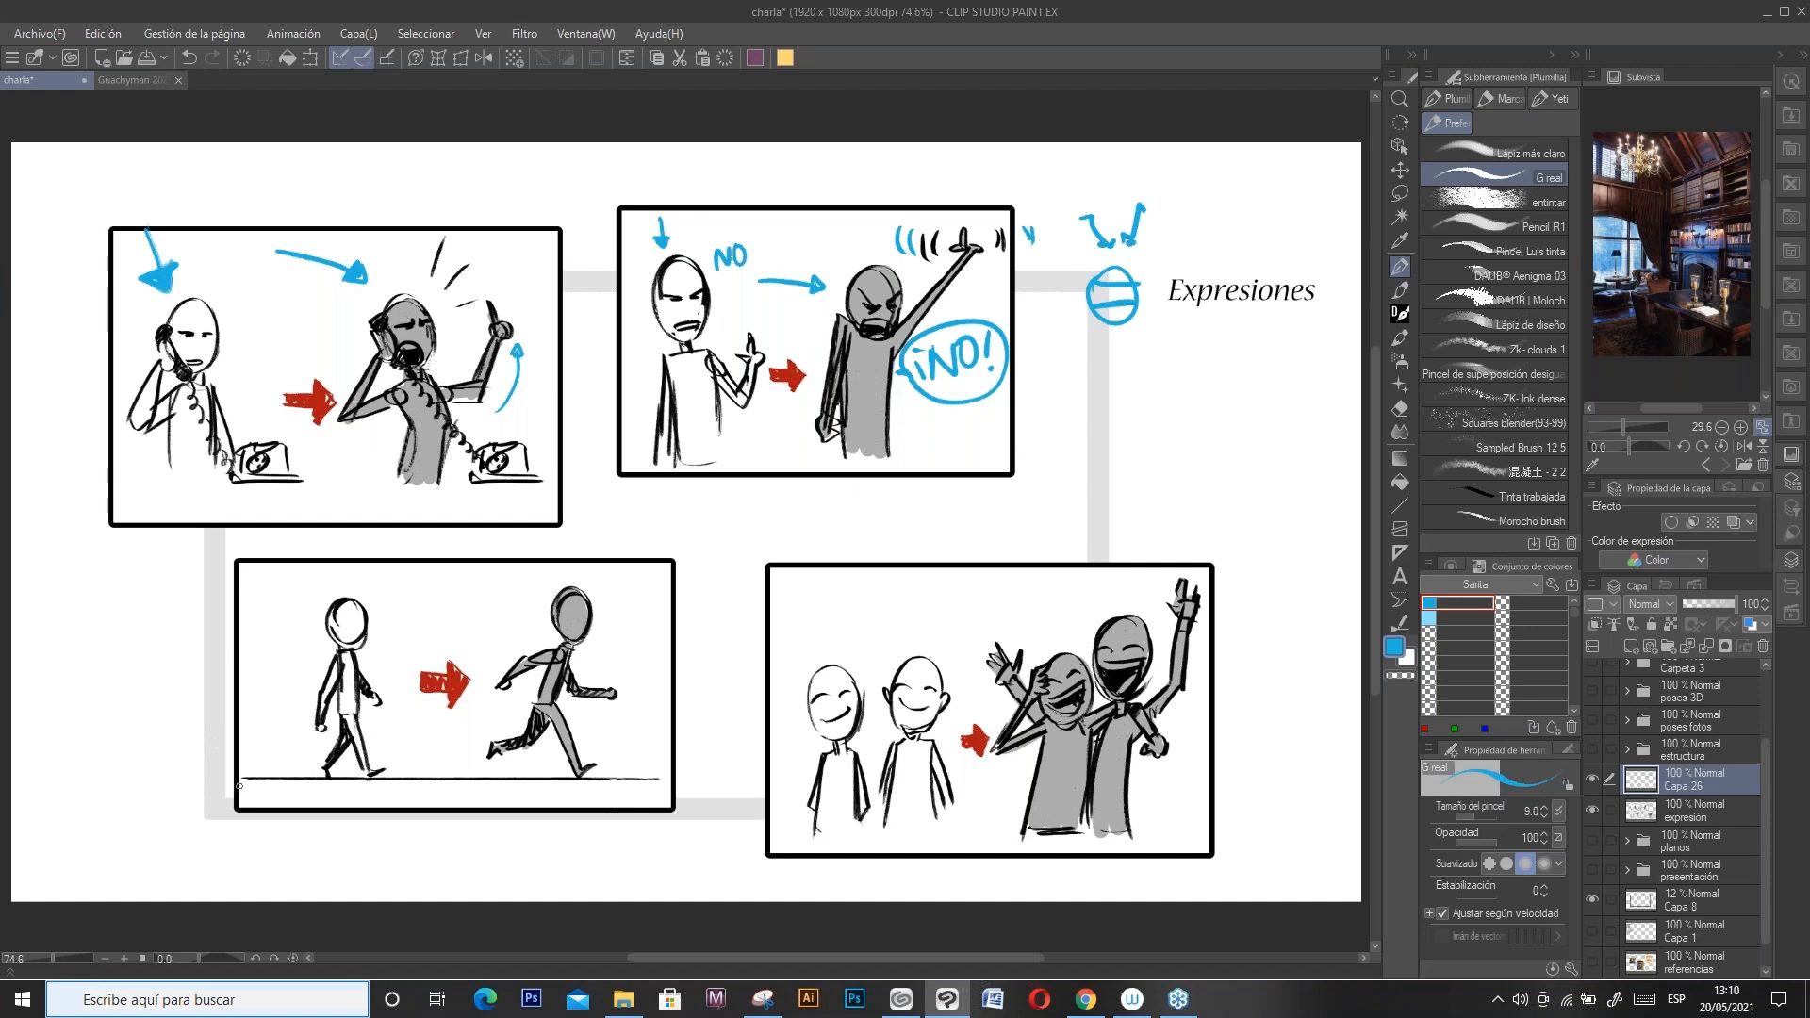
# Step: In the walking panel, draw an arrow to the walker, a curved arrow over to the runner and a bent-leg line beside the runner
pyautogui.moveTo(244, 662); pyautogui.dragTo(287, 665)
pyautogui.moveTo(355, 585); pyautogui.dragTo(490, 600)
pyautogui.click(507, 630)
pyautogui.moveTo(642, 699)
pyautogui.mouseDown()
pyautogui.moveTo(657, 728)
pyautogui.moveTo(629, 726)
pyautogui.moveTo(661, 757)
pyautogui.mouseUp()
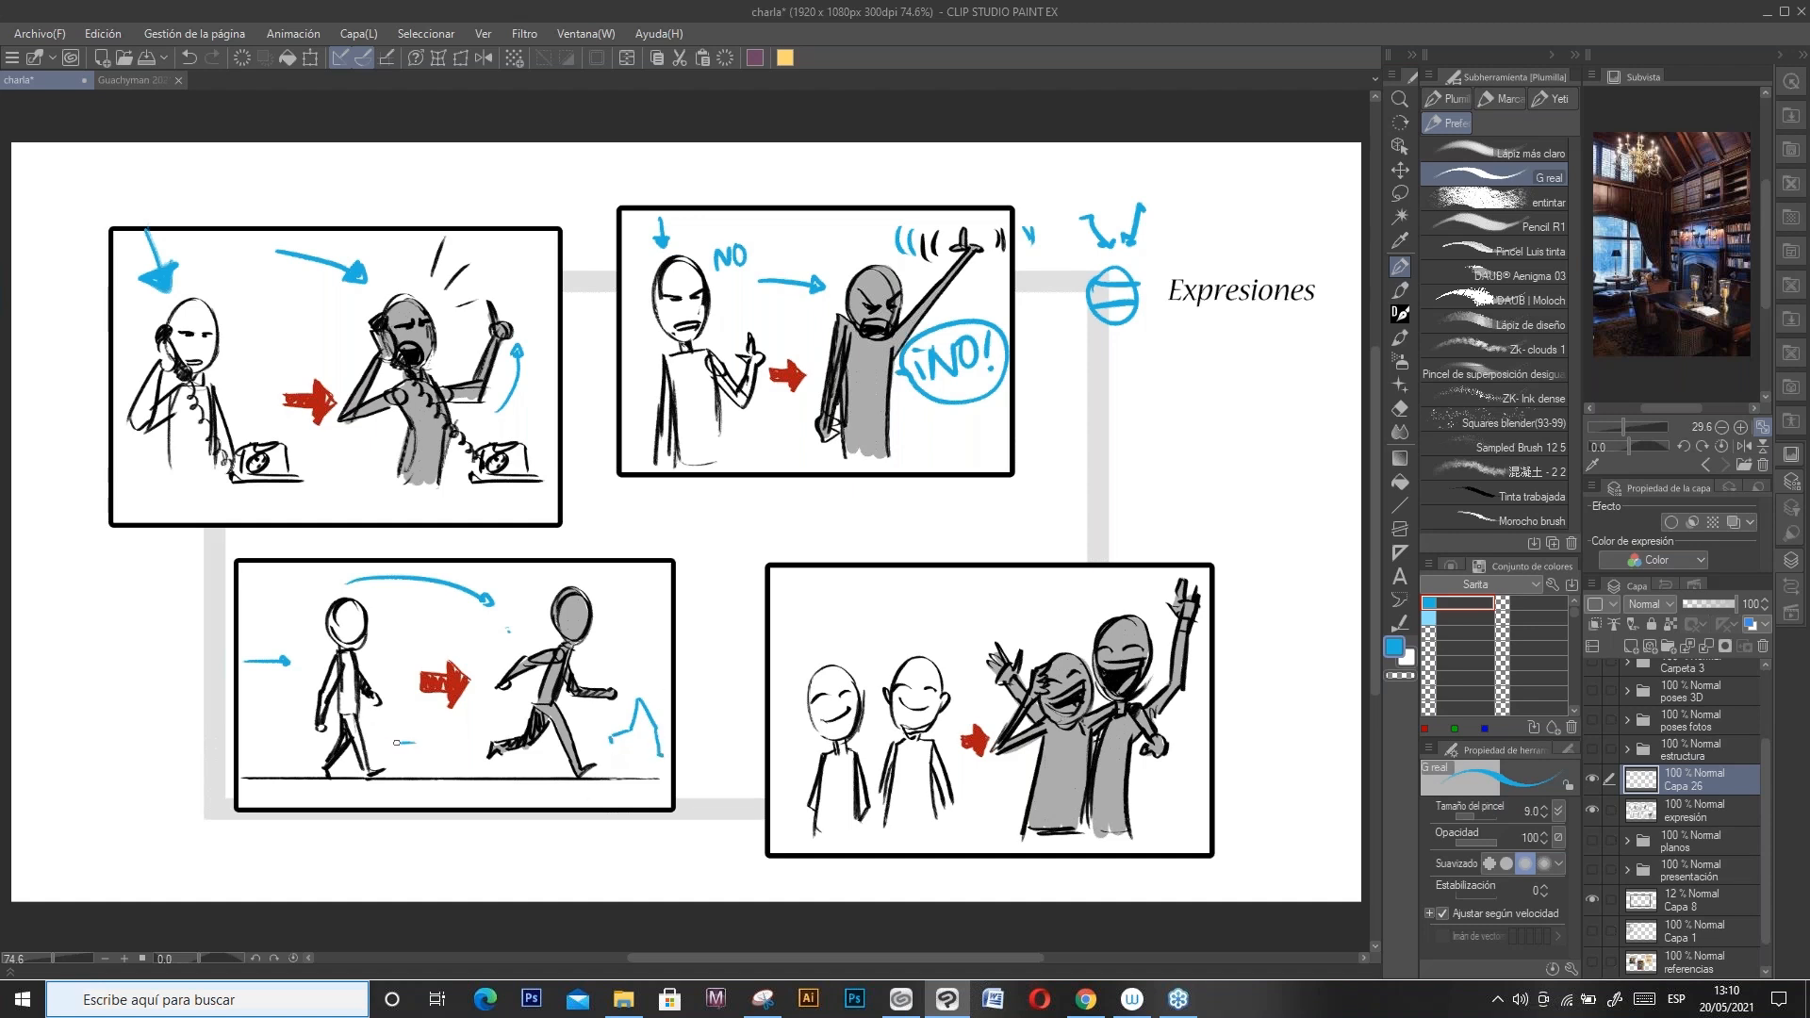
# Step: Draw a blue arrow between the walker's and runner's feet, plus arrows at the runner's arms and above the head
pyautogui.moveTo(385, 746)
pyautogui.mouseDown()
pyautogui.moveTo(476, 741)
pyautogui.moveTo(459, 749)
pyautogui.mouseUp()
pyautogui.moveTo(591, 652); pyautogui.dragTo(618, 668)
pyautogui.moveTo(517, 643)
pyautogui.mouseDown()
pyautogui.moveTo(489, 664)
pyautogui.moveTo(502, 669)
pyautogui.mouseUp()
pyautogui.moveTo(547, 587)
pyautogui.mouseDown()
pyautogui.moveTo(646, 599)
pyautogui.moveTo(622, 647)
pyautogui.mouseUp()
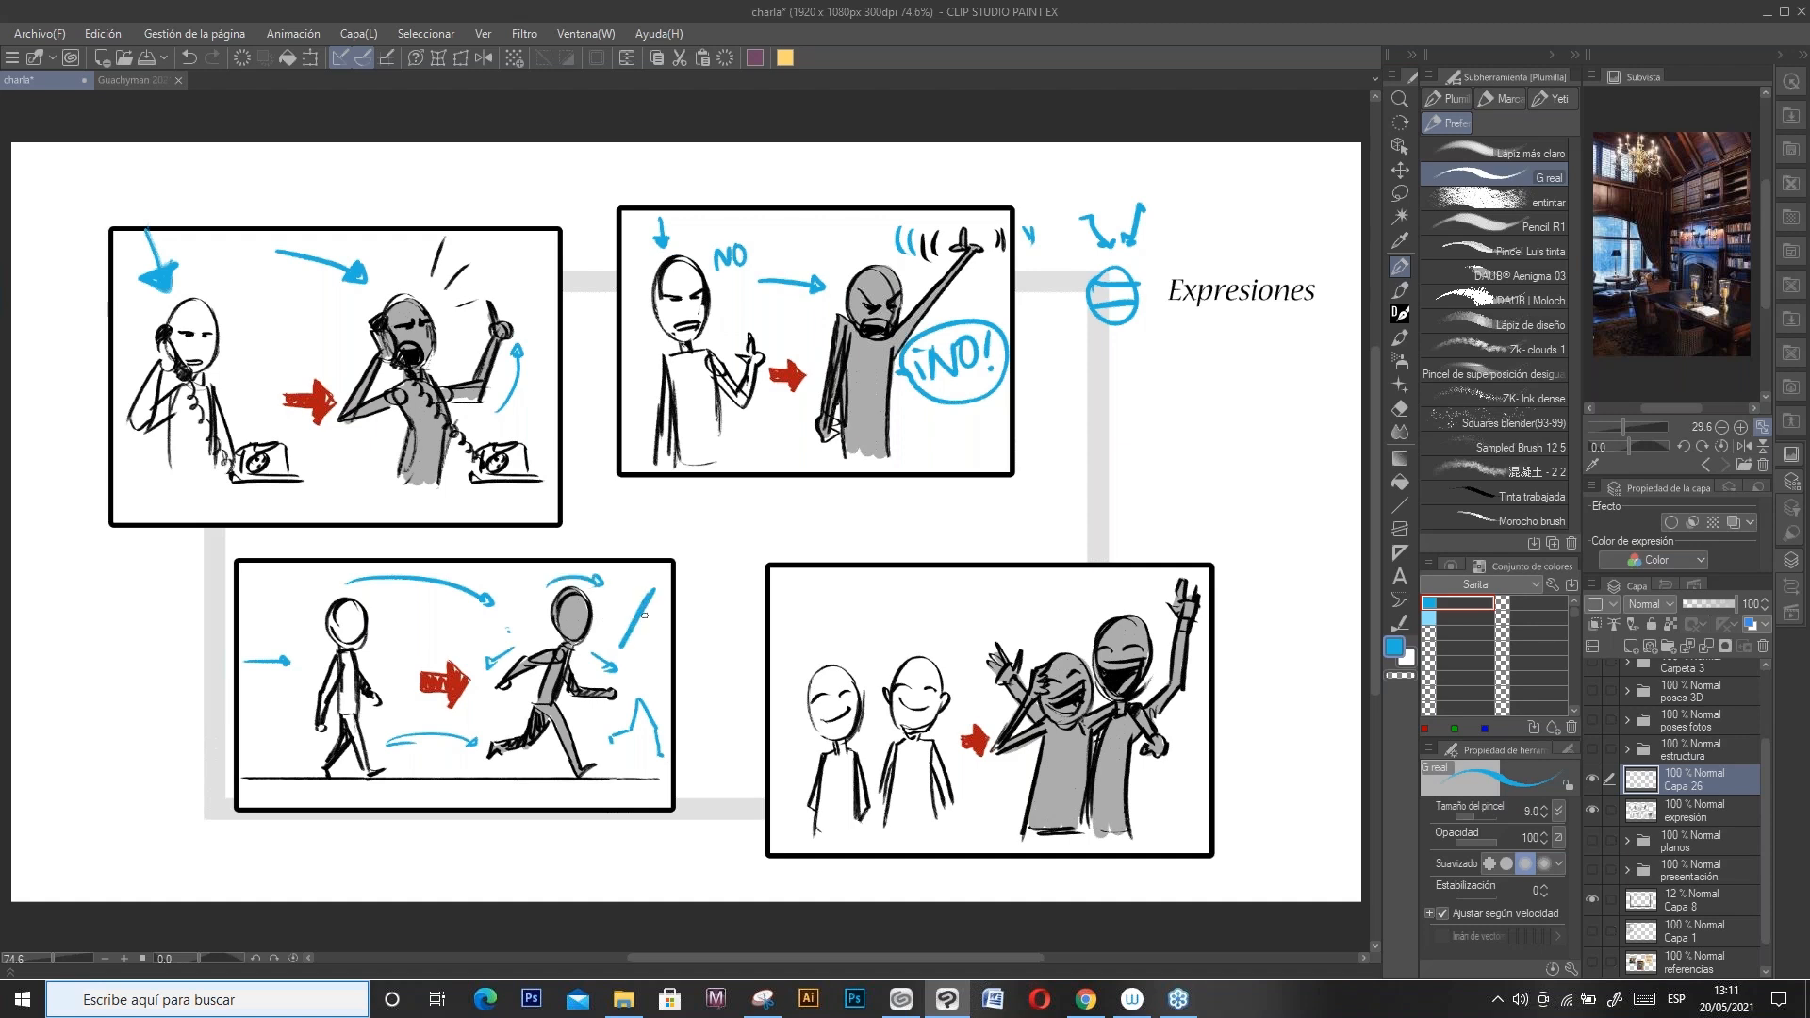
# Step: Undo the last stroke, then draw a thick vertical bar beside the walker and a thick slanted bar beside the runner
pyautogui.hotkey('ctrl', 'z')
pyautogui.moveTo(387, 615); pyautogui.dragTo(386, 663)
pyautogui.moveTo(648, 606)
pyautogui.mouseDown()
pyautogui.moveTo(622, 647)
pyautogui.moveTo(629, 628)
pyautogui.mouseUp()
# Step: In the laughing-figures panel, draw a downward arrow over the calm pair and a curved arrow to the laughing pair
pyautogui.moveTo(860, 586); pyautogui.dragTo(860, 628)
pyautogui.moveTo(852, 615)
pyautogui.mouseDown()
pyautogui.moveTo(859, 630)
pyautogui.moveTo(1053, 613)
pyautogui.mouseUp()
pyautogui.moveTo(1053, 613); pyautogui.dragTo(1046, 658)
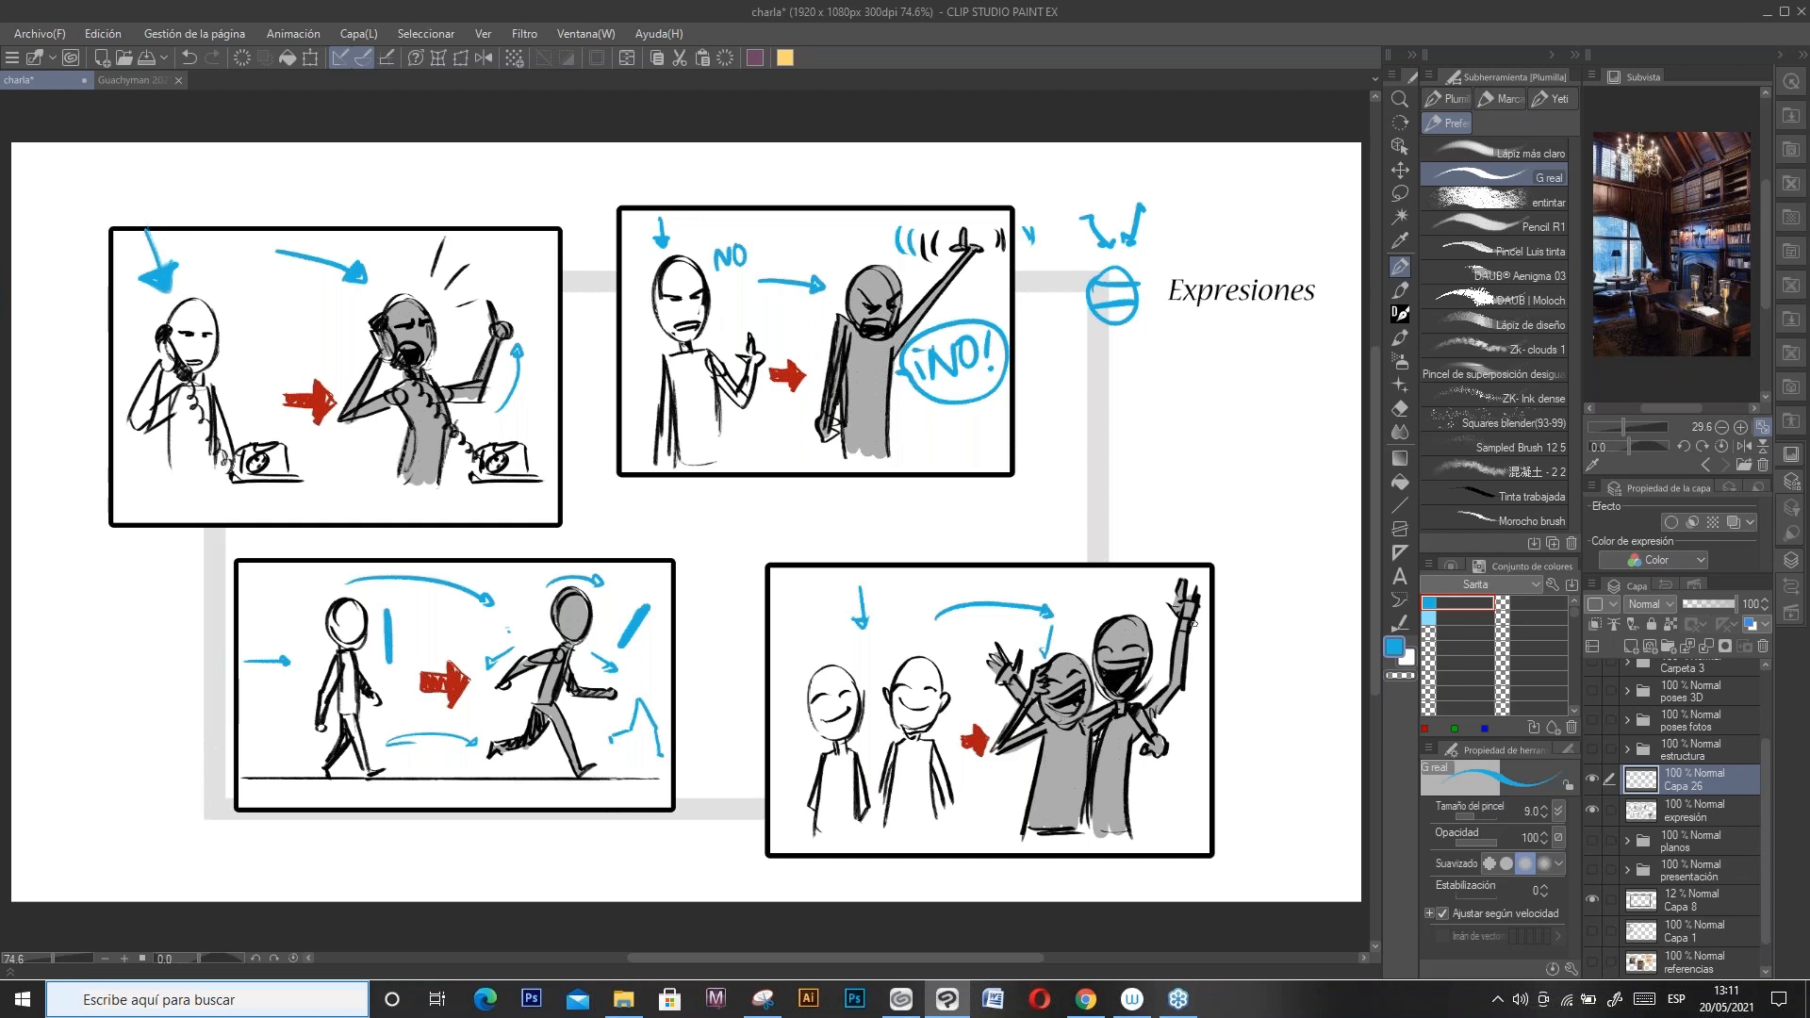
pyautogui.moveTo(1156, 500)
pyautogui.mouseDown()
pyautogui.moveTo(1182, 524)
pyautogui.moveTo(1192, 482)
pyautogui.moveTo(1163, 480)
pyautogui.mouseUp()
pyautogui.hotkey('ctrl', 'z')
# Step: Hide the blue annotations and the expresión layer, then open the estructura folder and show Capa 10 as the active layer
pyautogui.click(1594, 779)
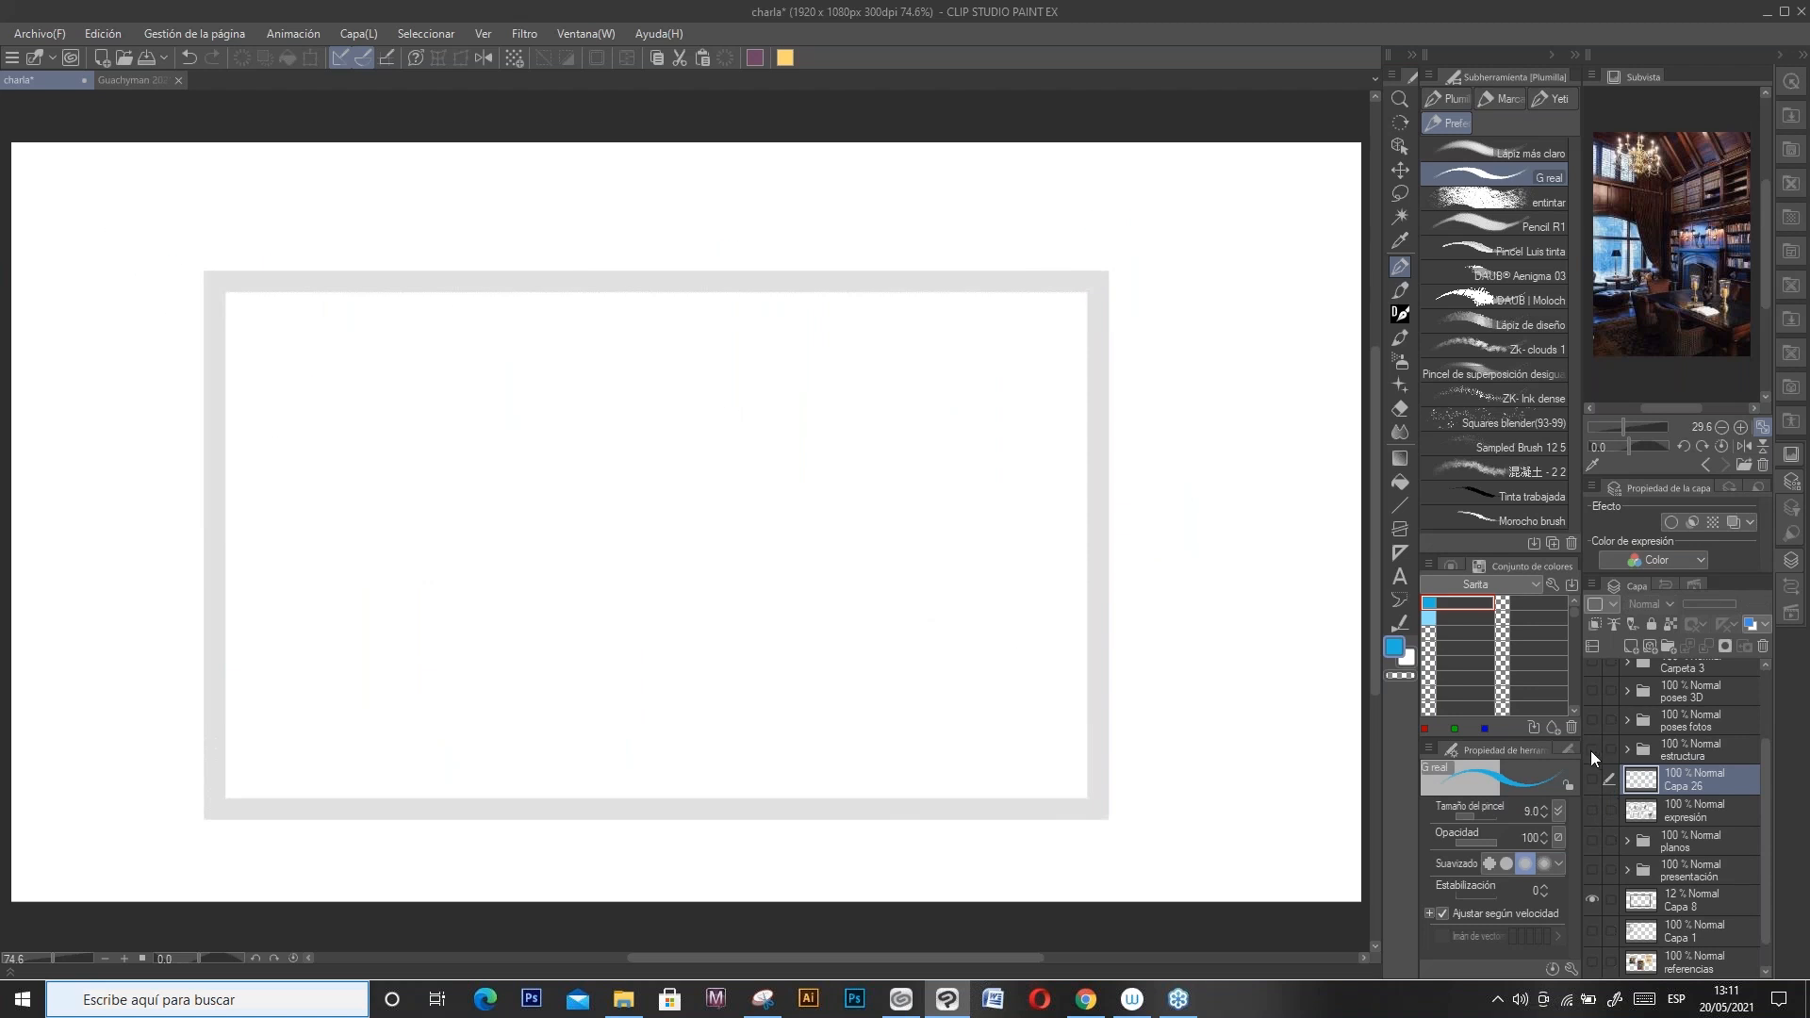
pyautogui.click(1627, 750)
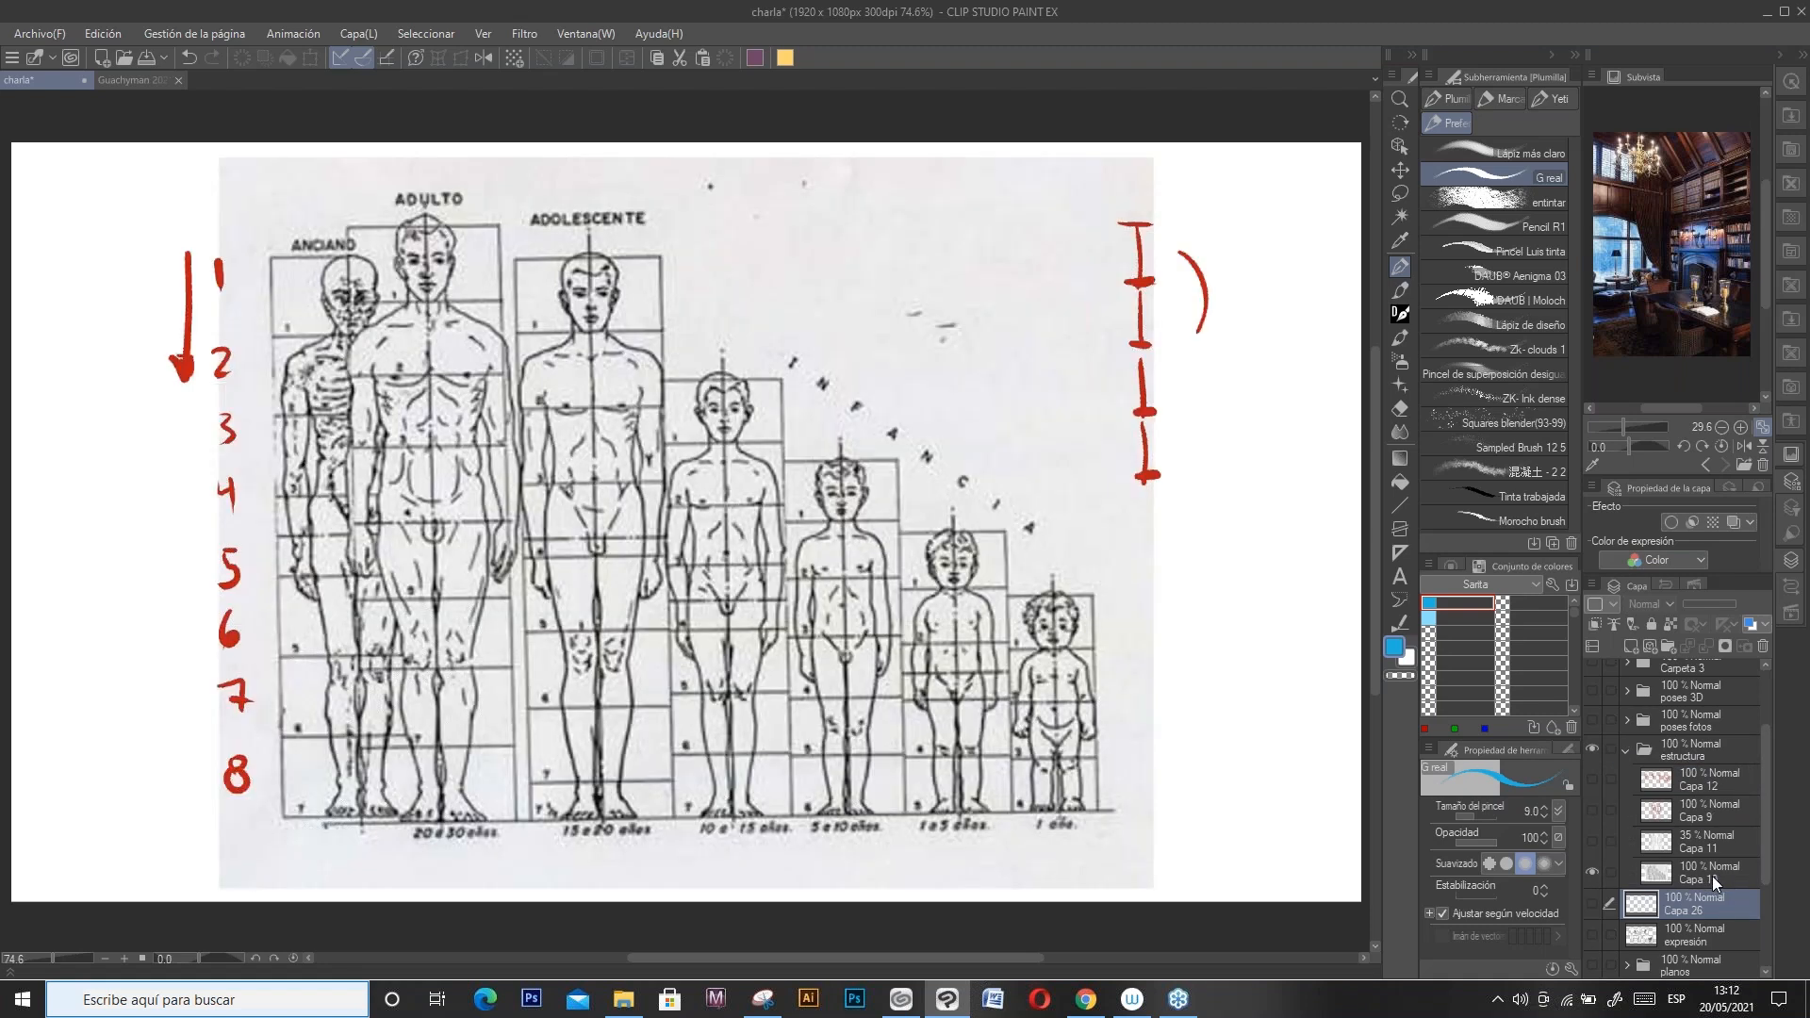
pyautogui.click(1712, 875)
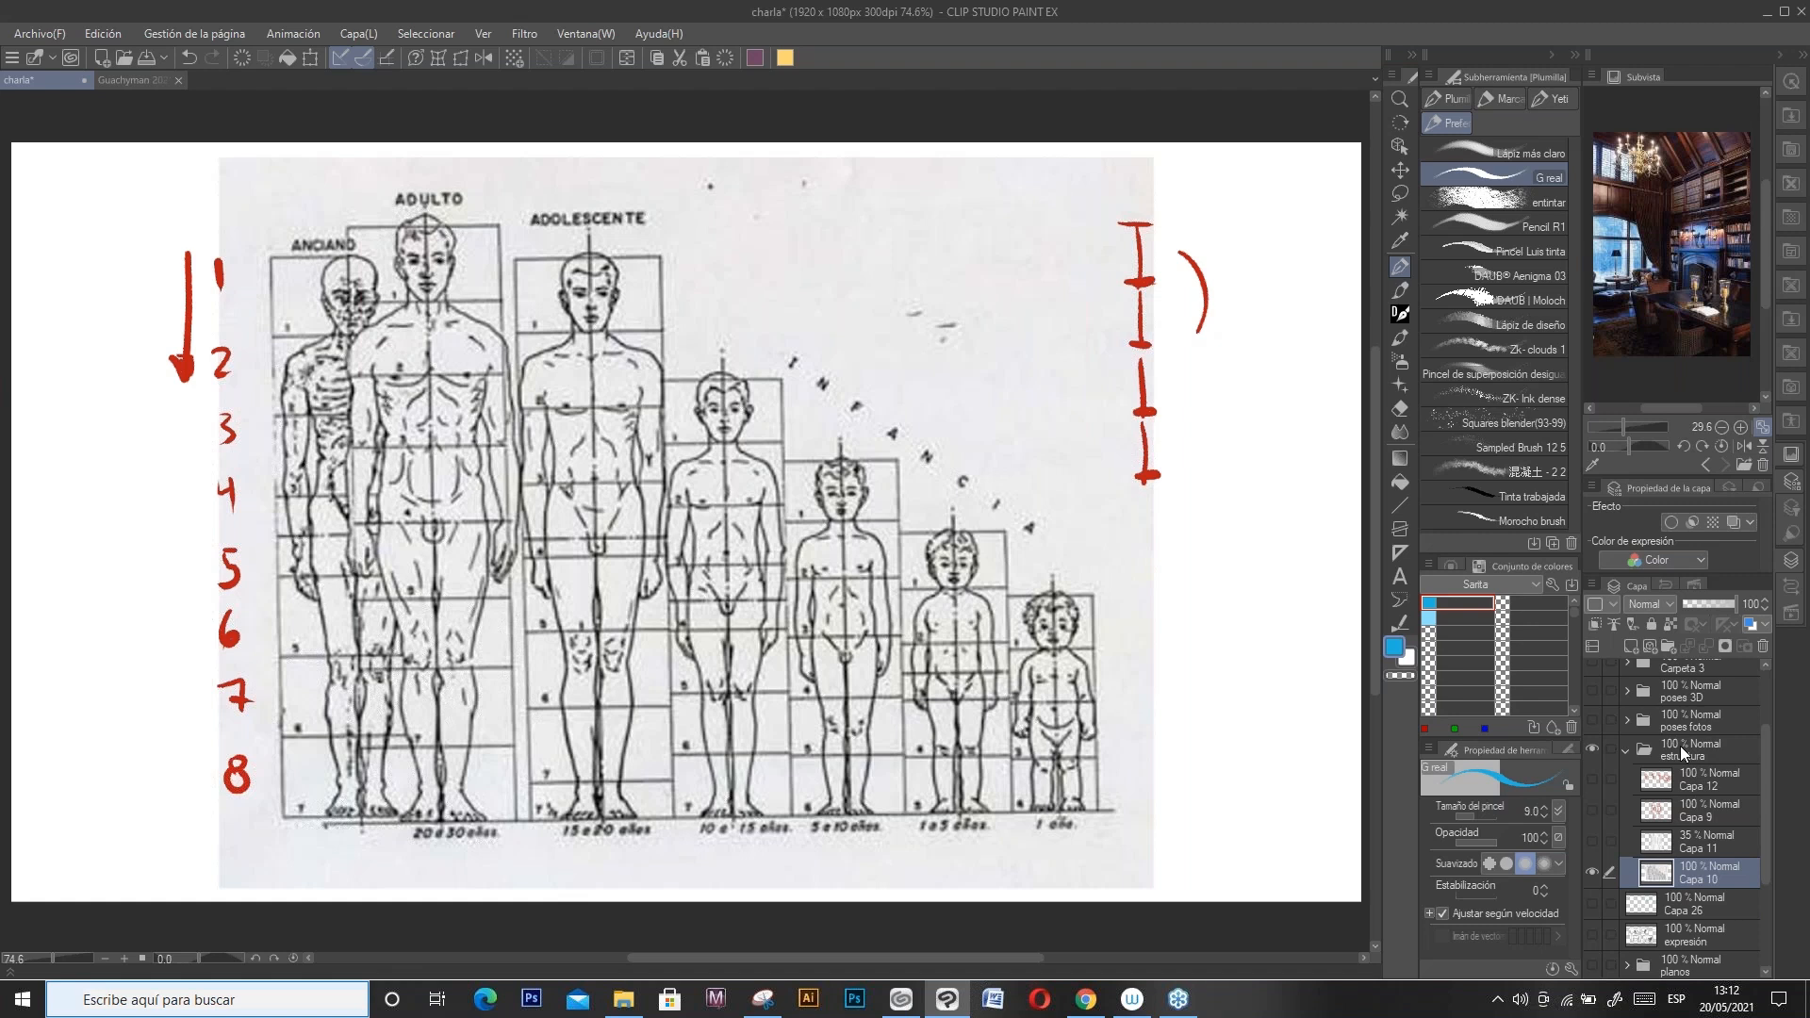
# Step: Add a new raster layer in the estructura folder and draw a blue vertical line with end ticks spanning the adult figure's height
pyautogui.click(1638, 642)
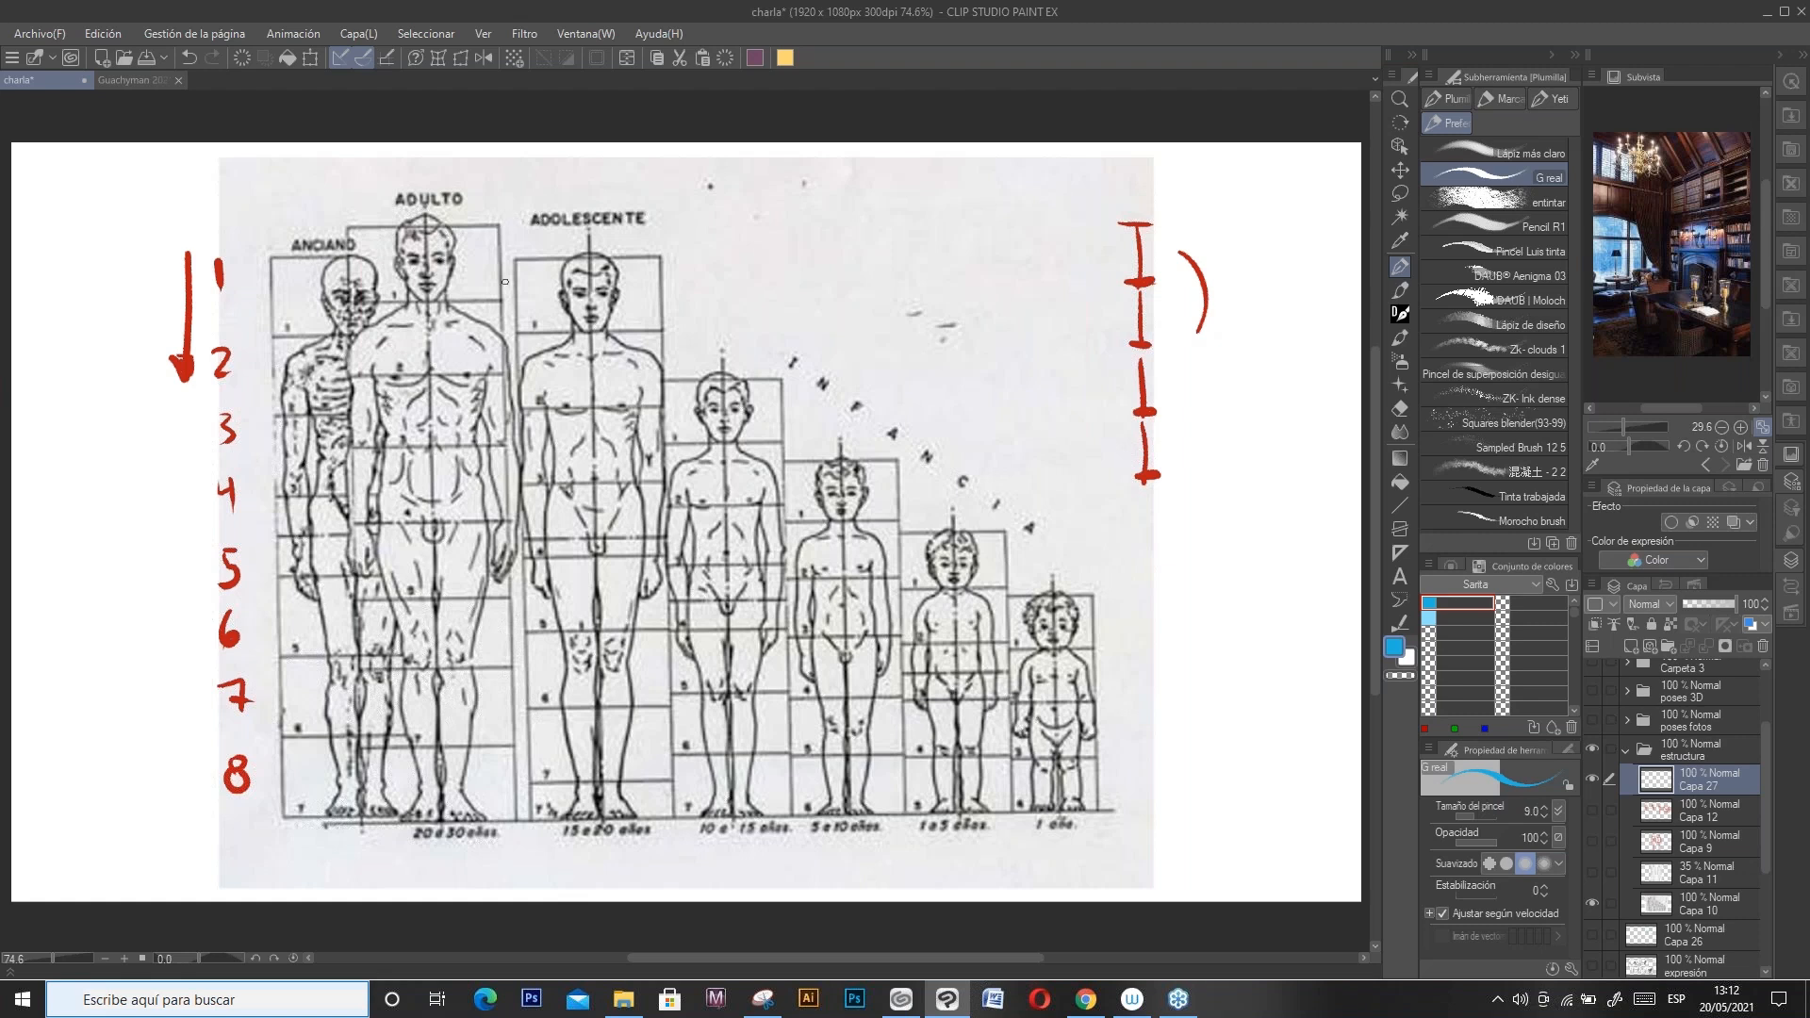
pyautogui.moveTo(103, 223)
pyautogui.mouseDown()
pyautogui.moveTo(119, 822)
pyautogui.moveTo(139, 827)
pyautogui.moveTo(113, 223)
pyautogui.mouseUp()
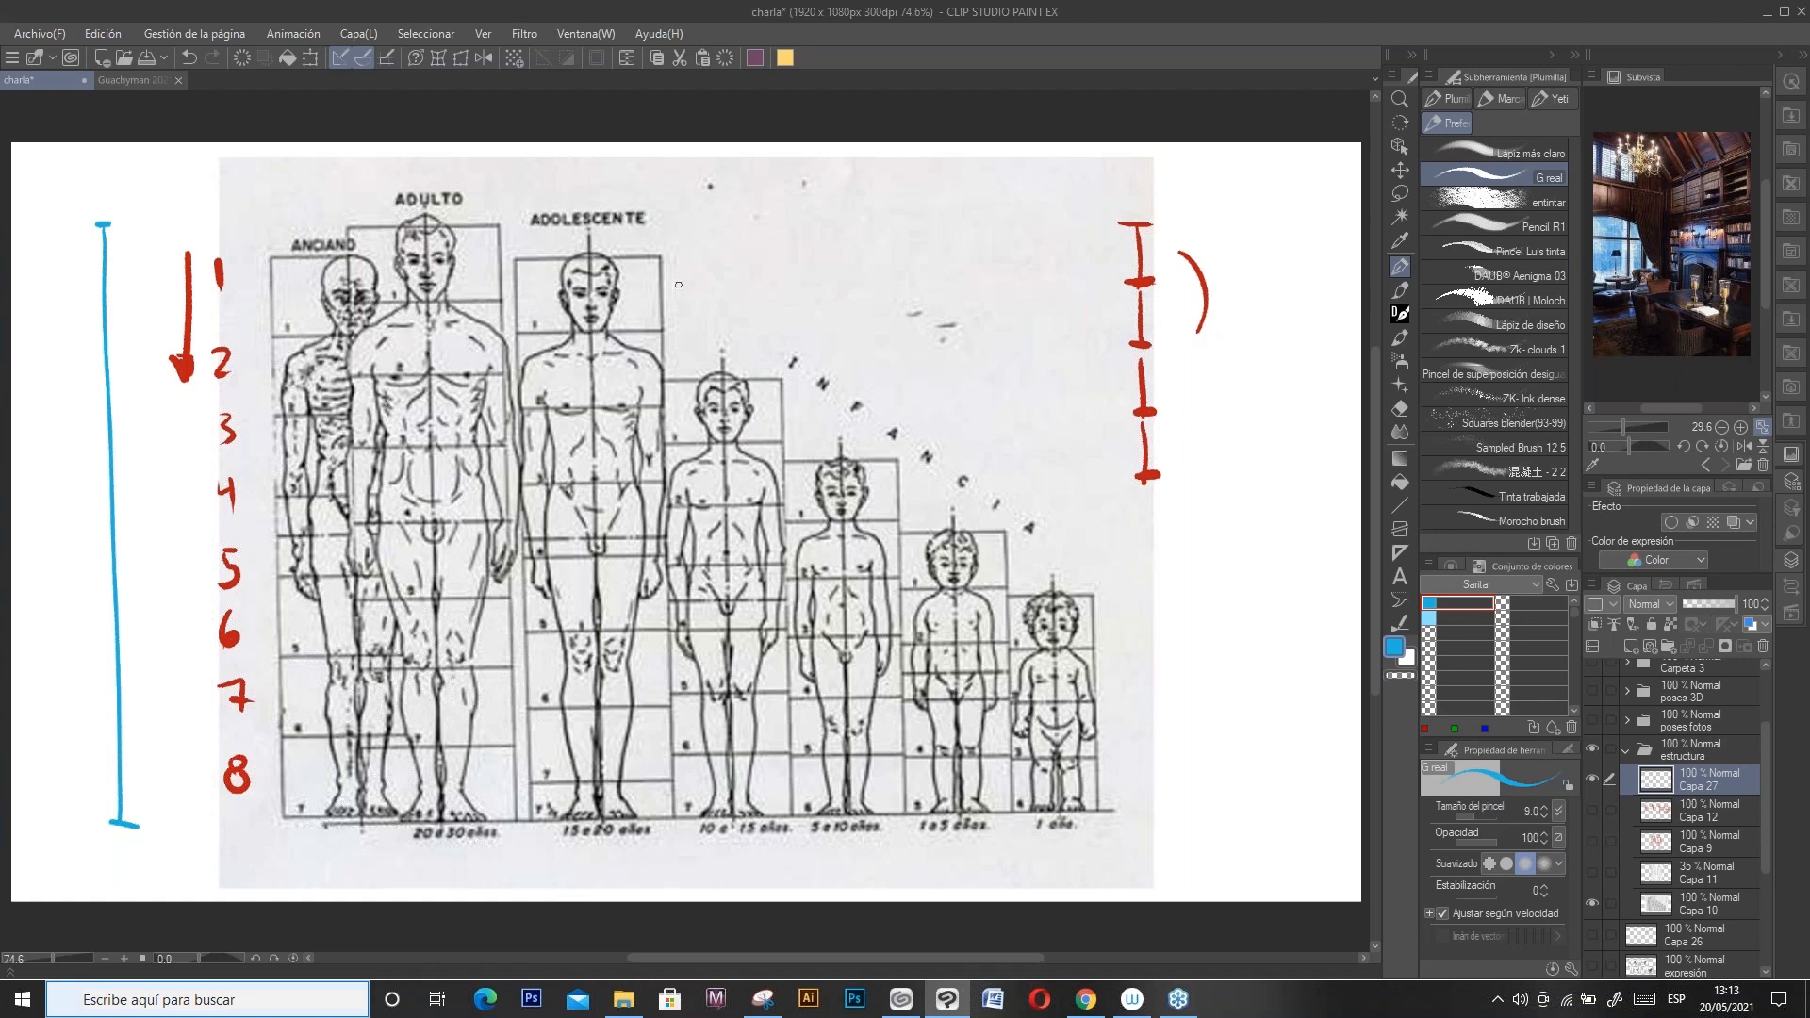
# Step: Mark one head height beside the adult, adolescent and child figures in blue, and bracket and number the one-year-old's divisions 1 to 4
pyautogui.moveTo(672, 264); pyautogui.dragTo(677, 329)
pyautogui.moveTo(662, 257); pyautogui.dragTo(681, 256)
pyautogui.moveTo(503, 227); pyautogui.dragTo(506, 294)
pyautogui.moveTo(787, 381); pyautogui.dragTo(796, 442)
pyautogui.moveTo(899, 463)
pyautogui.mouseDown()
pyautogui.moveTo(908, 517)
pyautogui.moveTo(1019, 582)
pyautogui.moveTo(1019, 536)
pyautogui.mouseUp()
pyautogui.moveTo(1120, 618)
pyautogui.mouseDown()
pyautogui.moveTo(1124, 786)
pyautogui.moveTo(1142, 779)
pyautogui.moveTo(1141, 600)
pyautogui.moveTo(1162, 754)
pyautogui.moveTo(1154, 806)
pyautogui.moveTo(1097, 815)
pyautogui.moveTo(1166, 796)
pyautogui.mouseUp()
pyautogui.moveTo(1163, 726); pyautogui.dragTo(1157, 778)
# Step: Write CANON in blue in the empty area above the child figures and frame the word with a rectangle
pyautogui.moveTo(881, 196)
pyautogui.mouseDown()
pyautogui.moveTo(879, 224)
pyautogui.moveTo(893, 198)
pyautogui.moveTo(901, 225)
pyautogui.mouseUp()
pyautogui.moveTo(887, 213); pyautogui.dragTo(896, 211)
pyautogui.moveTo(904, 223); pyautogui.dragTo(935, 199)
pyautogui.moveTo(948, 215); pyautogui.dragTo(957, 204)
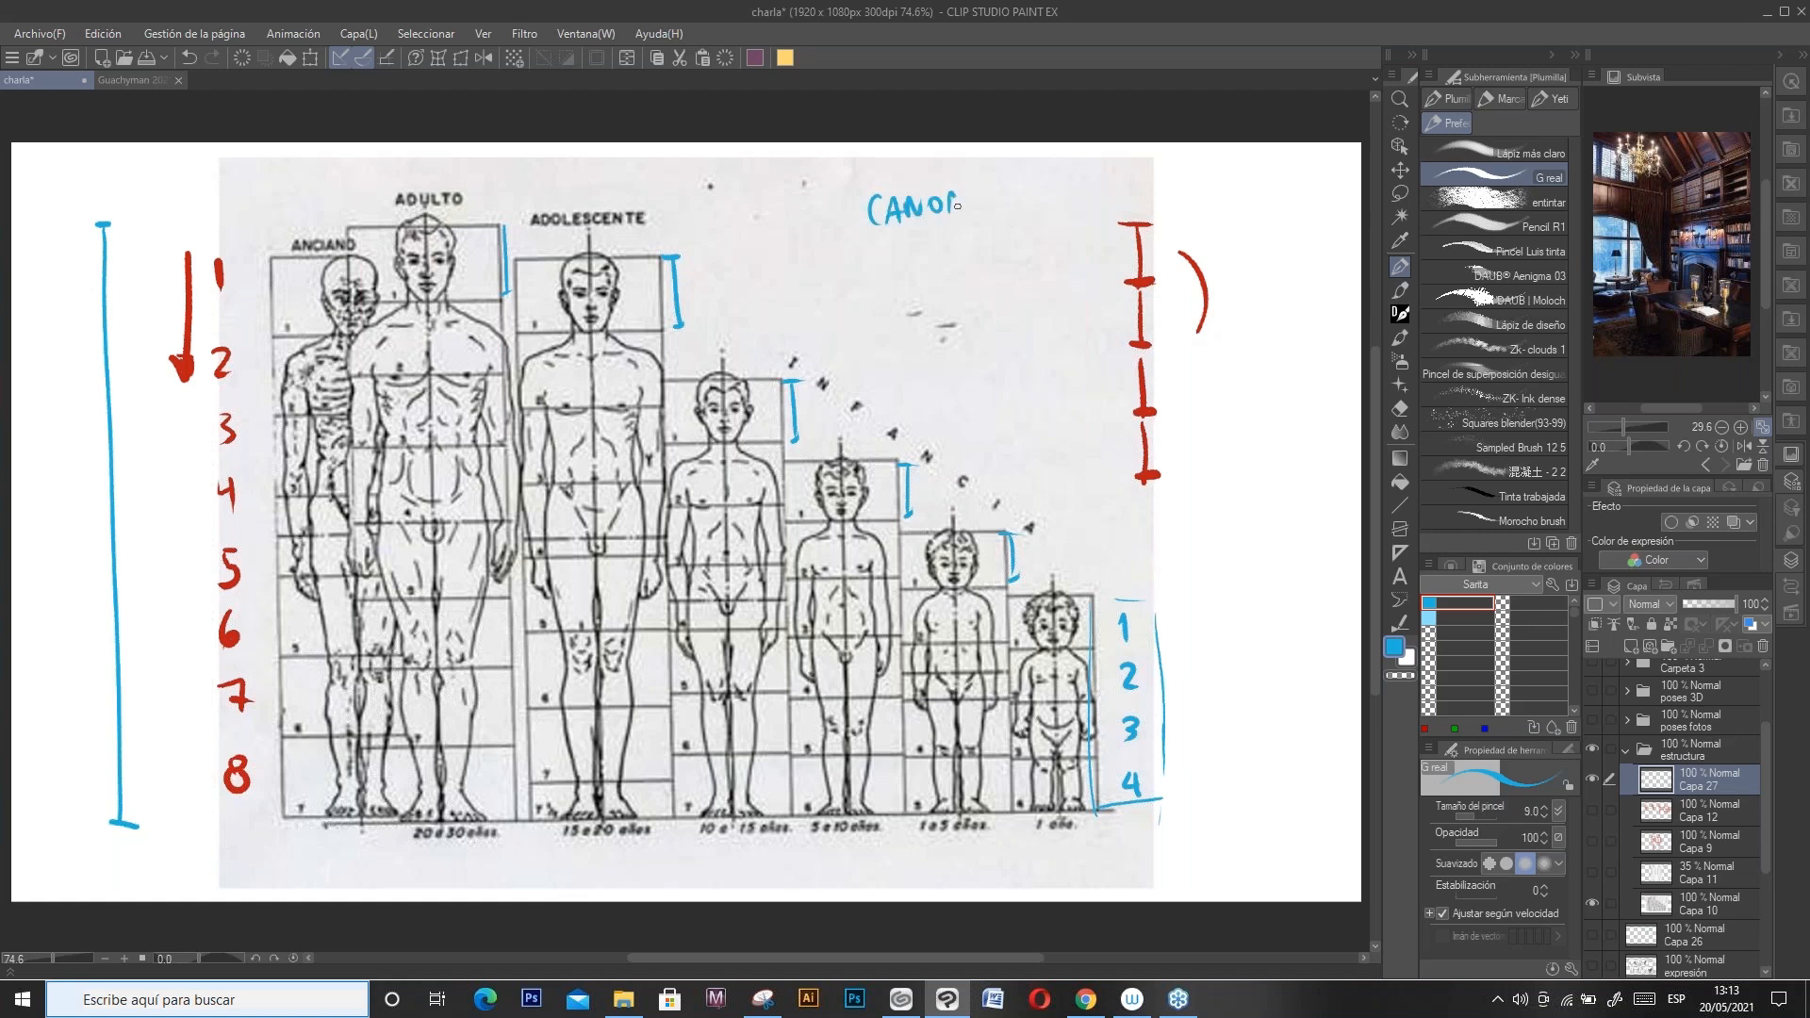
pyautogui.moveTo(858, 179); pyautogui.dragTo(976, 179)
pyautogui.moveTo(979, 181); pyautogui.dragTo(983, 230)
pyautogui.moveTo(858, 180); pyautogui.dragTo(860, 227)
pyautogui.moveTo(863, 229); pyautogui.dragTo(981, 226)
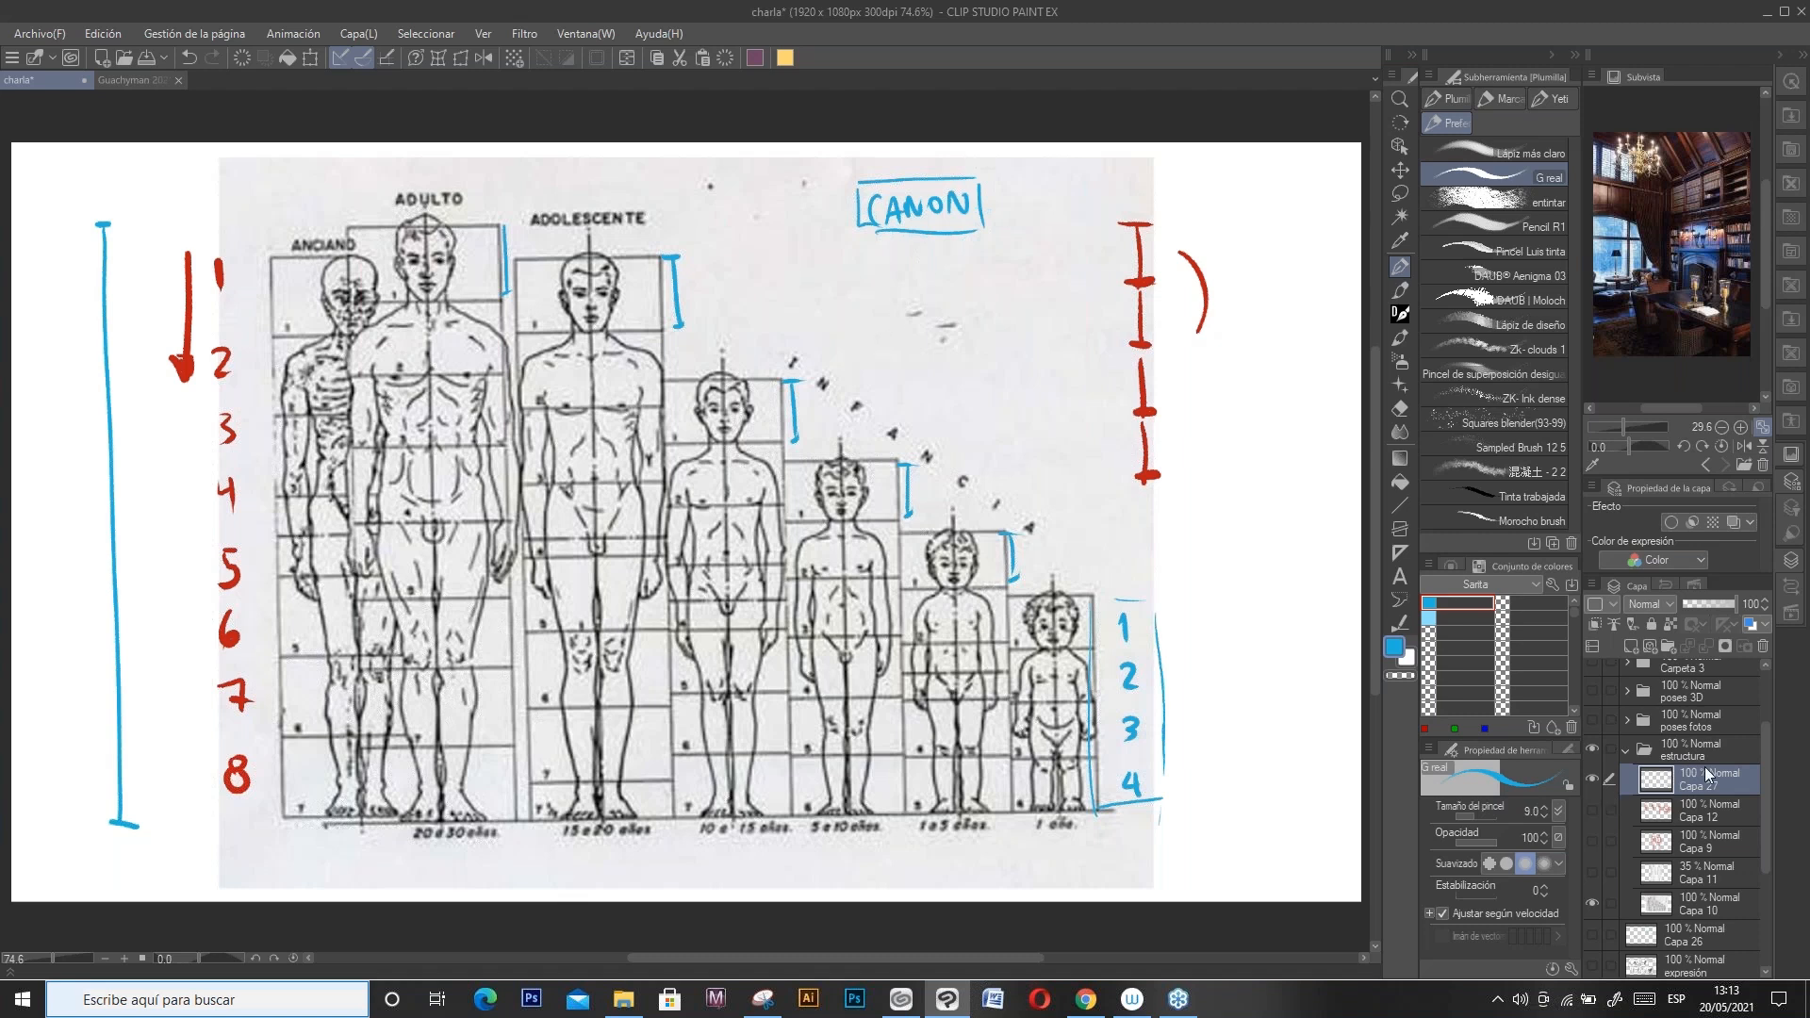
# Step: Replace Capa 10 and Capa 27 with Capa 11 at 100% opacity, and draw a short blue line beside the woman's head
pyautogui.click(1592, 872)
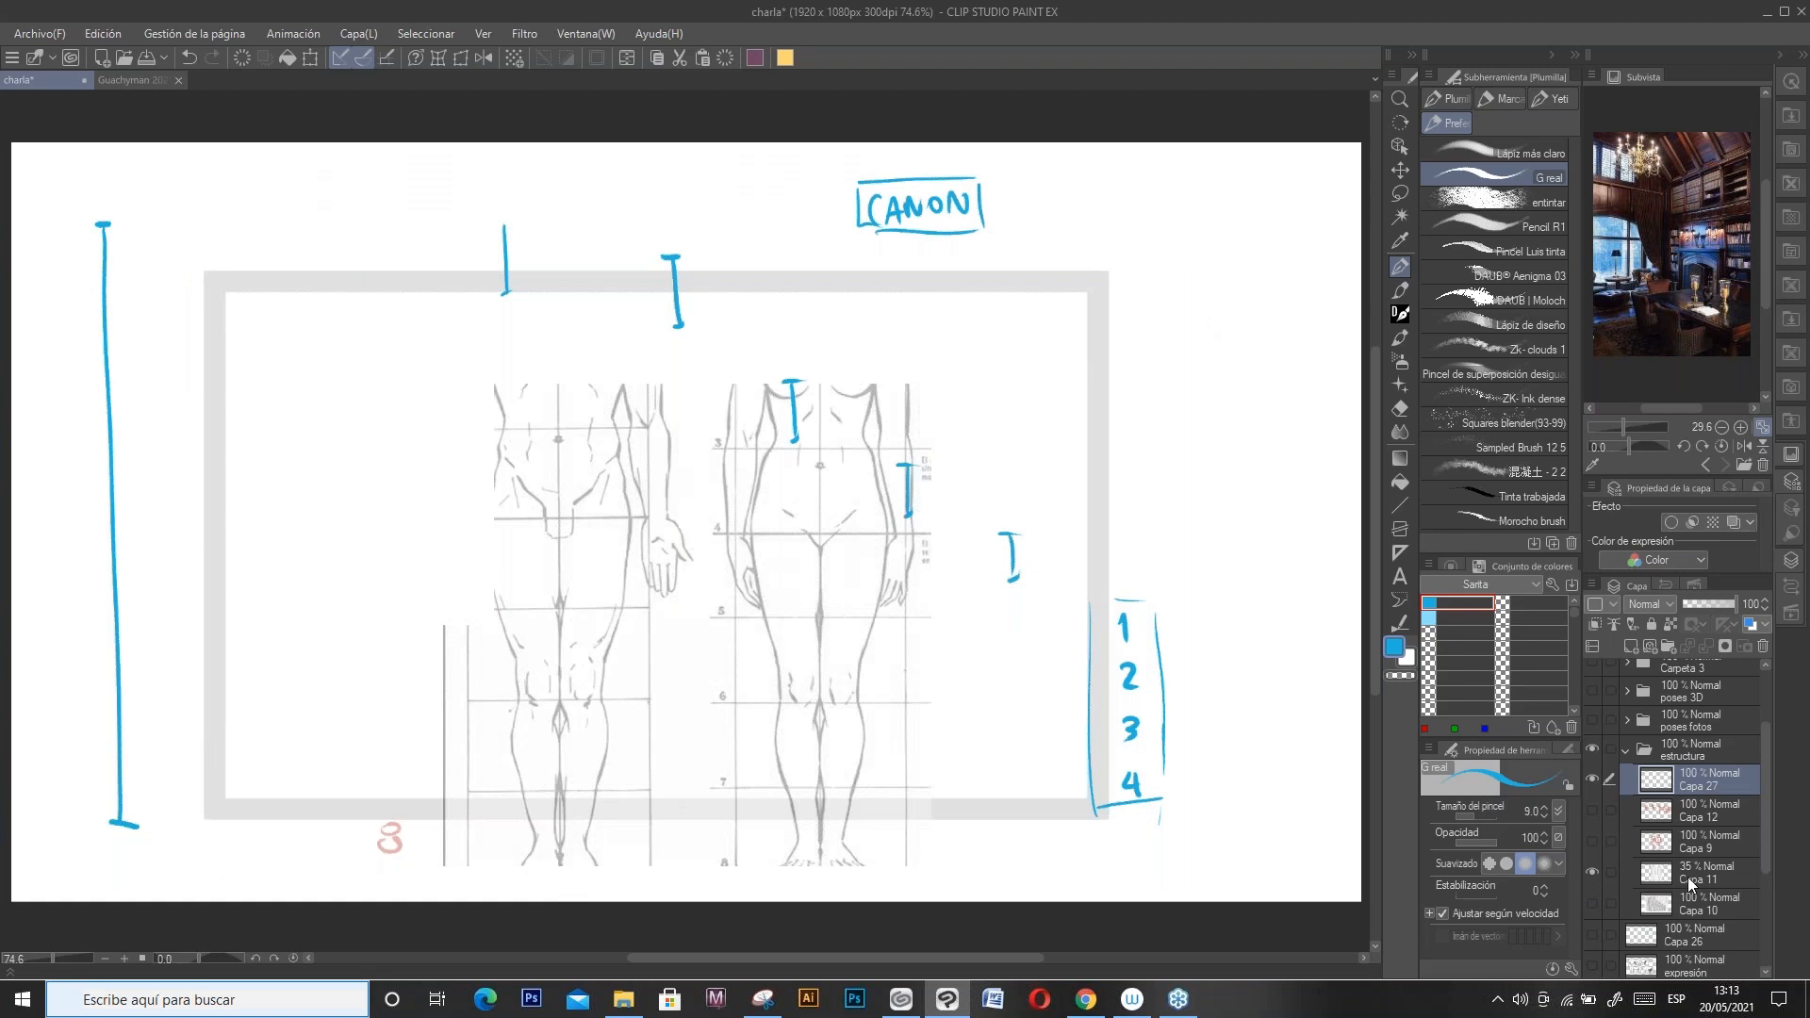
pyautogui.click(1697, 873)
pyautogui.moveTo(1709, 604); pyautogui.dragTo(1756, 622)
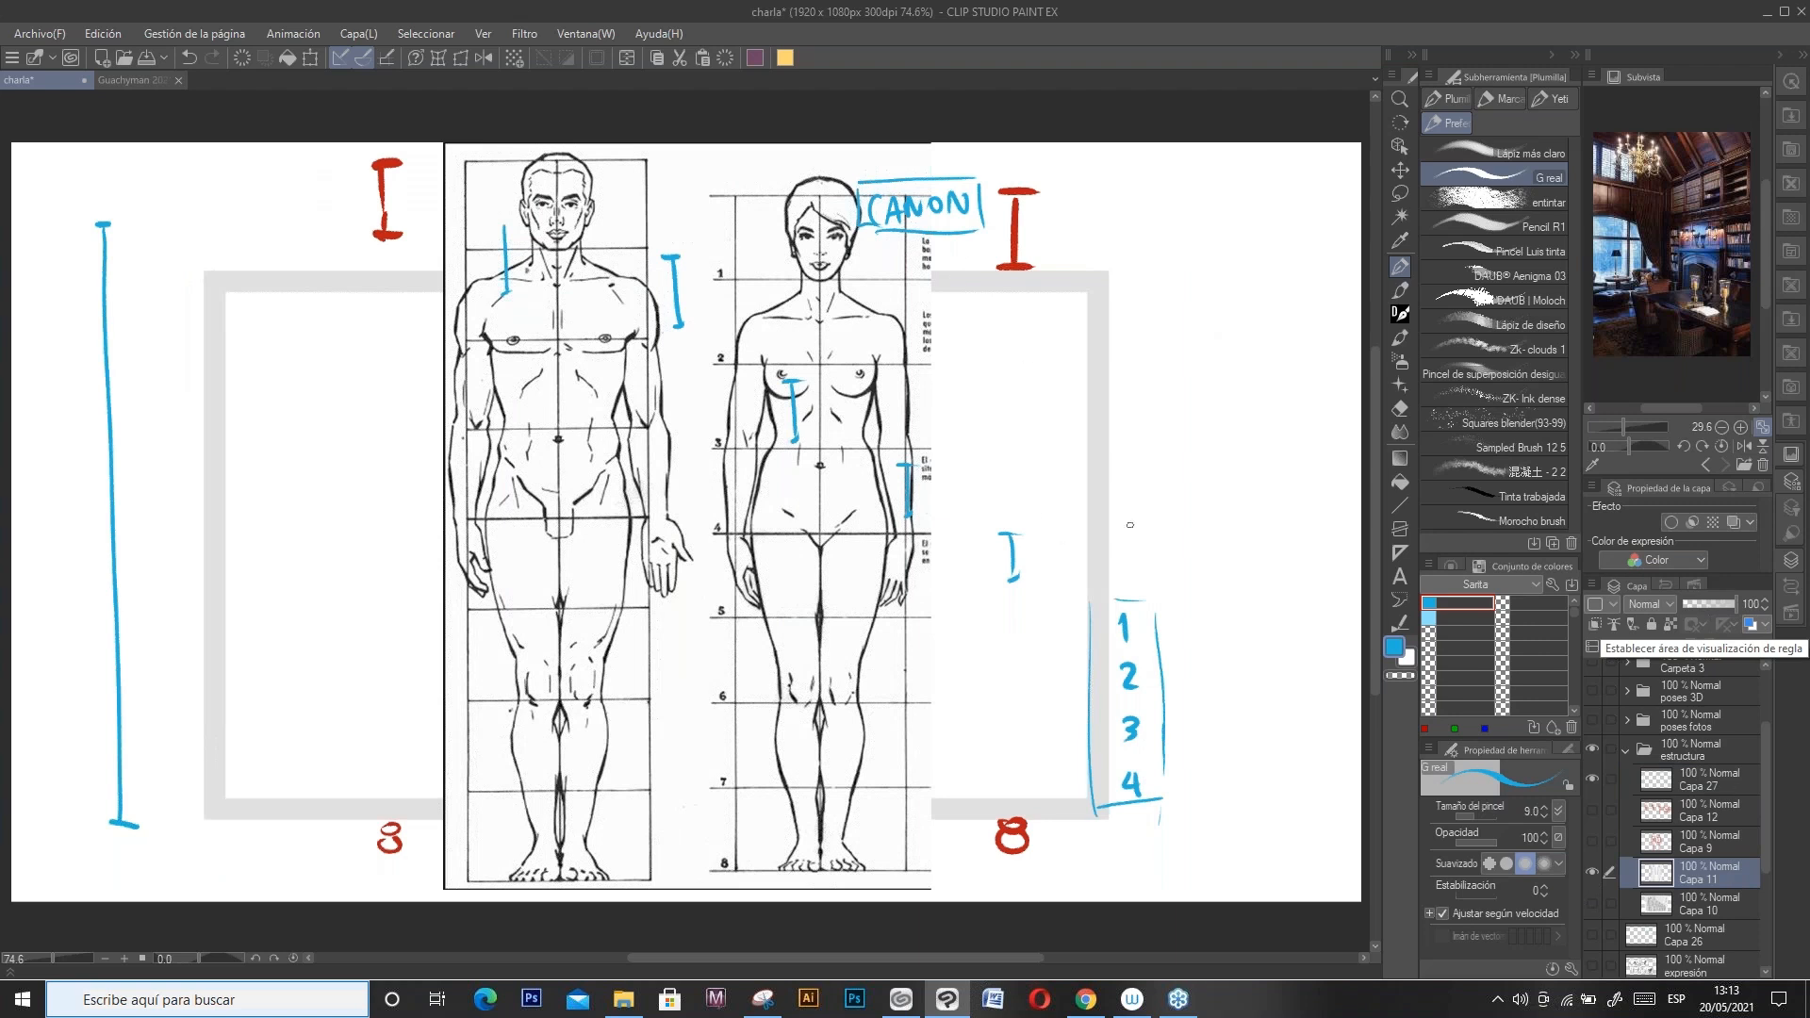
pyautogui.click(1593, 778)
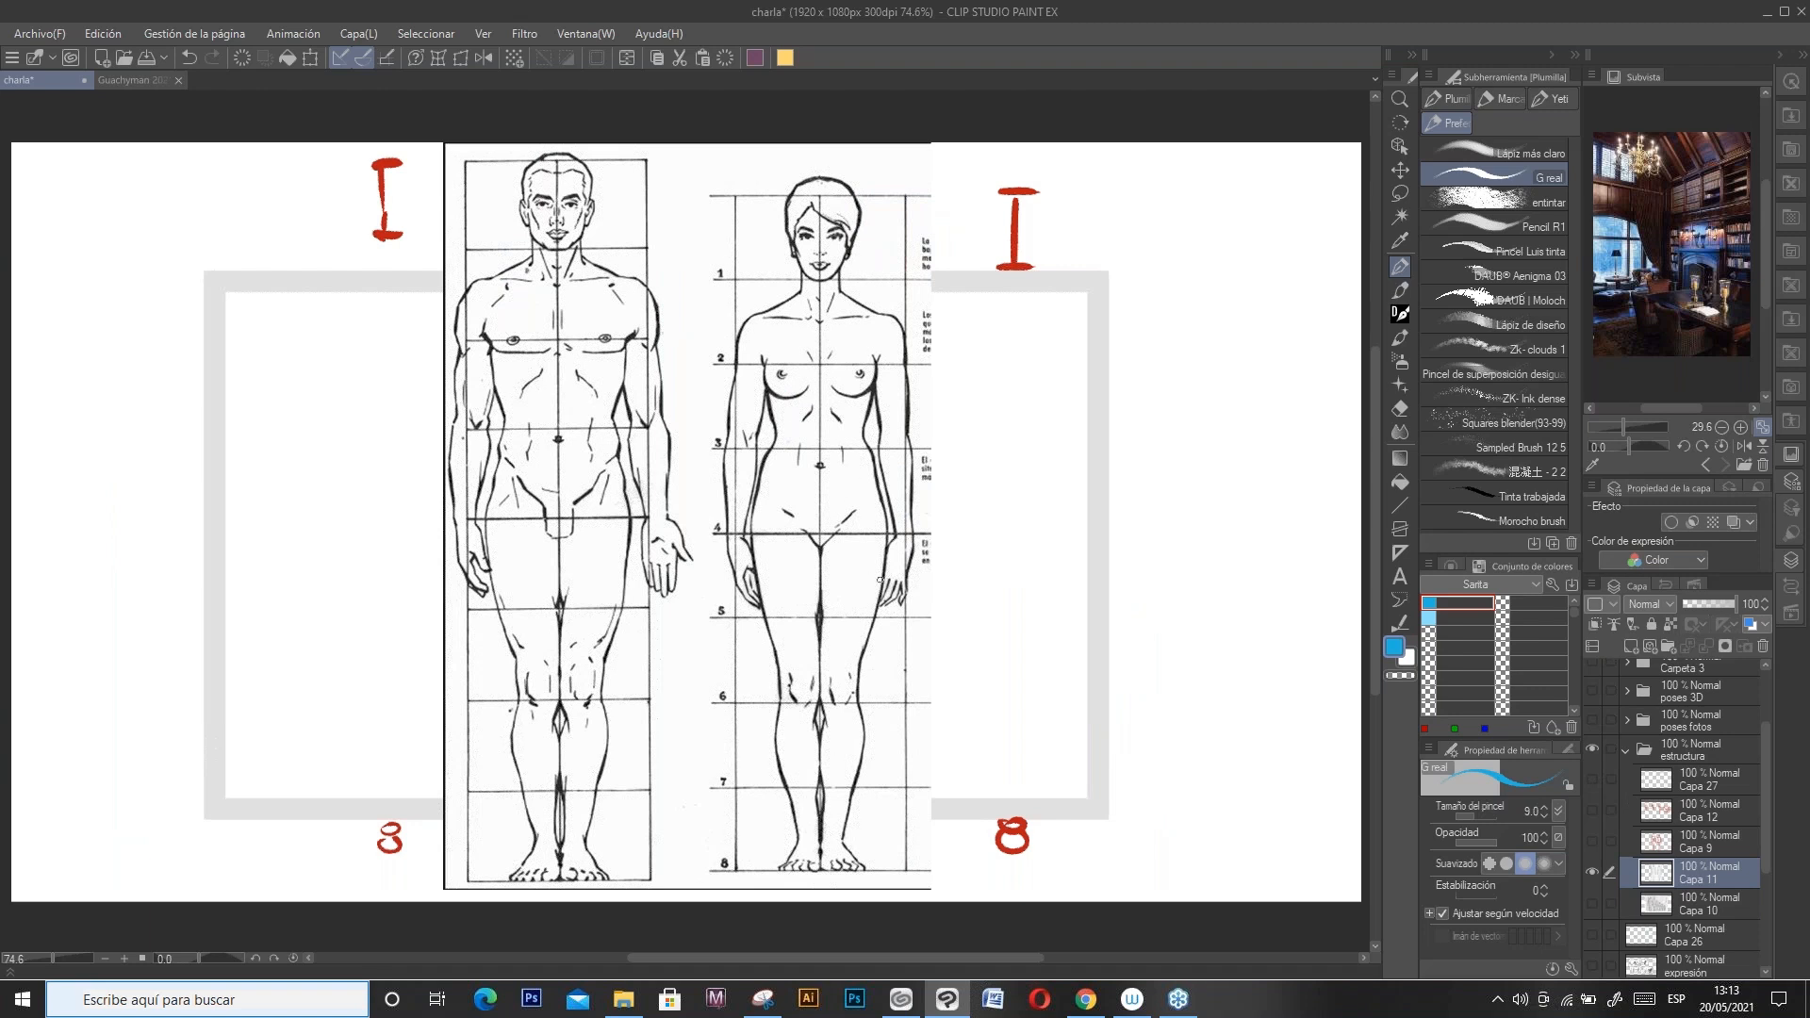
pyautogui.moveTo(898, 199); pyautogui.dragTo(899, 227)
# Step: Show the Capa 9 skeletons over Capa 11 faded to 28% opacity, and make Capa 9 the active layer
pyautogui.click(1593, 873)
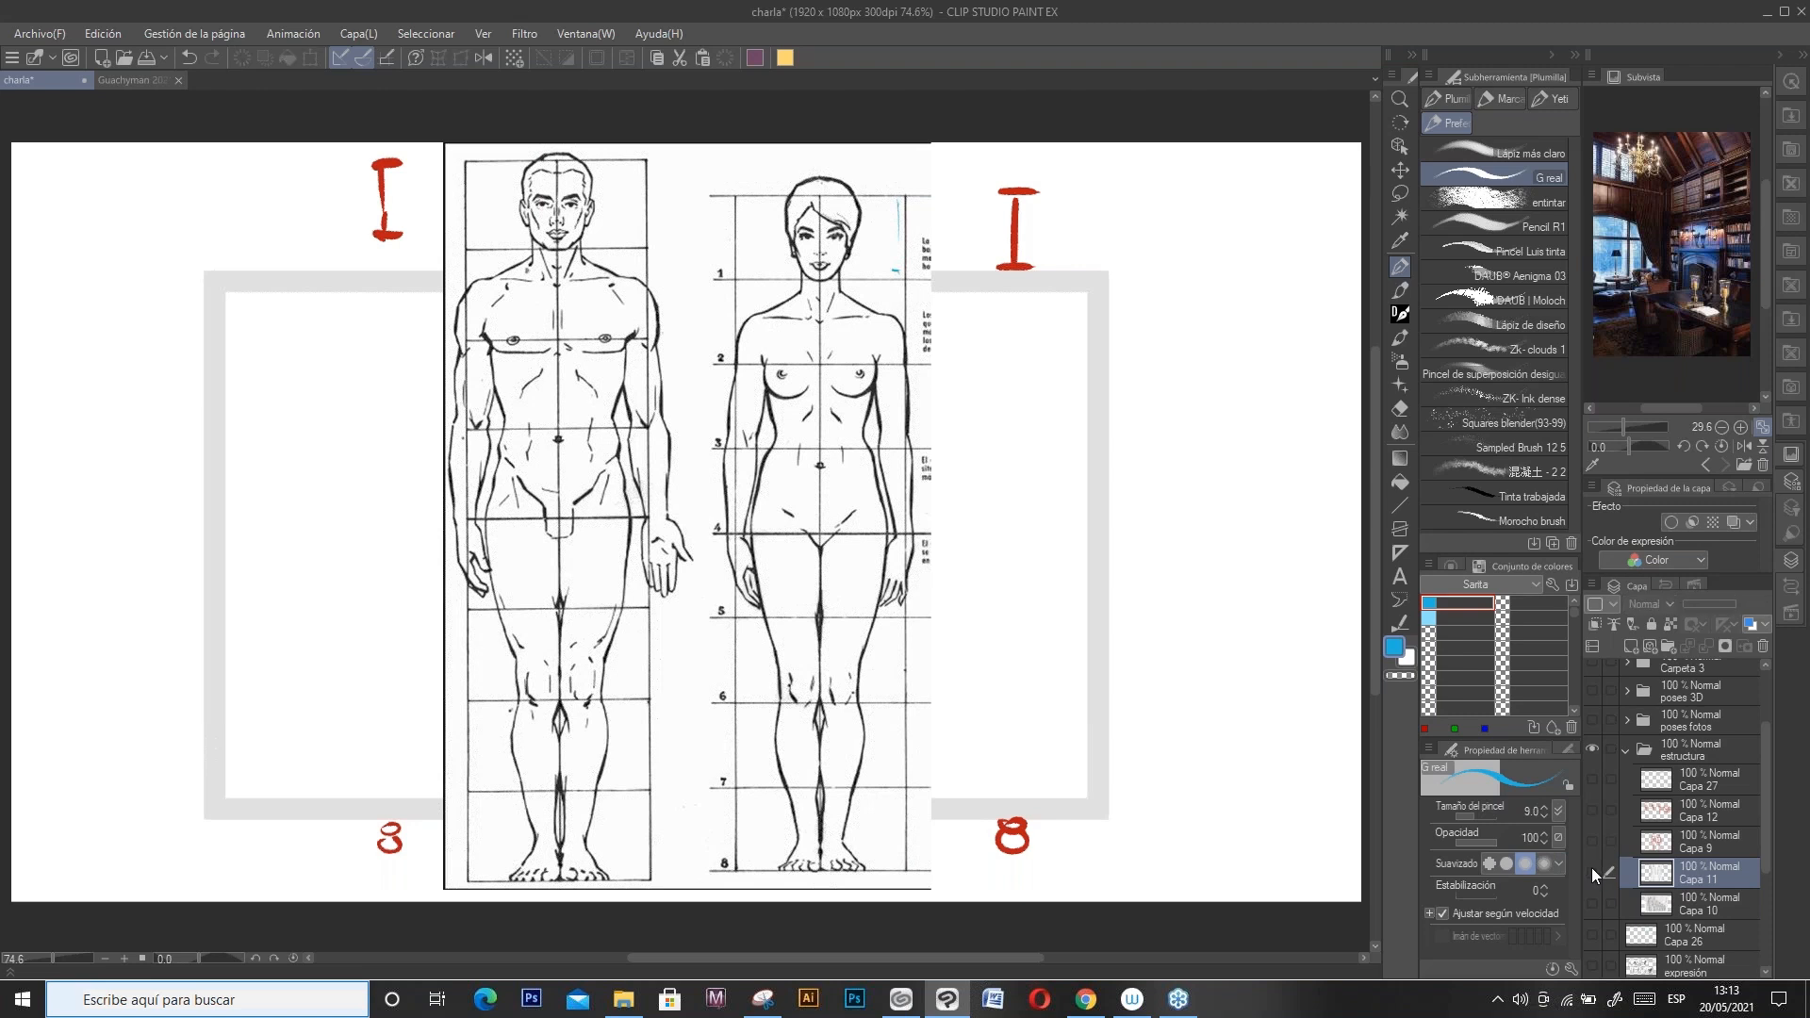
pyautogui.click(1592, 872)
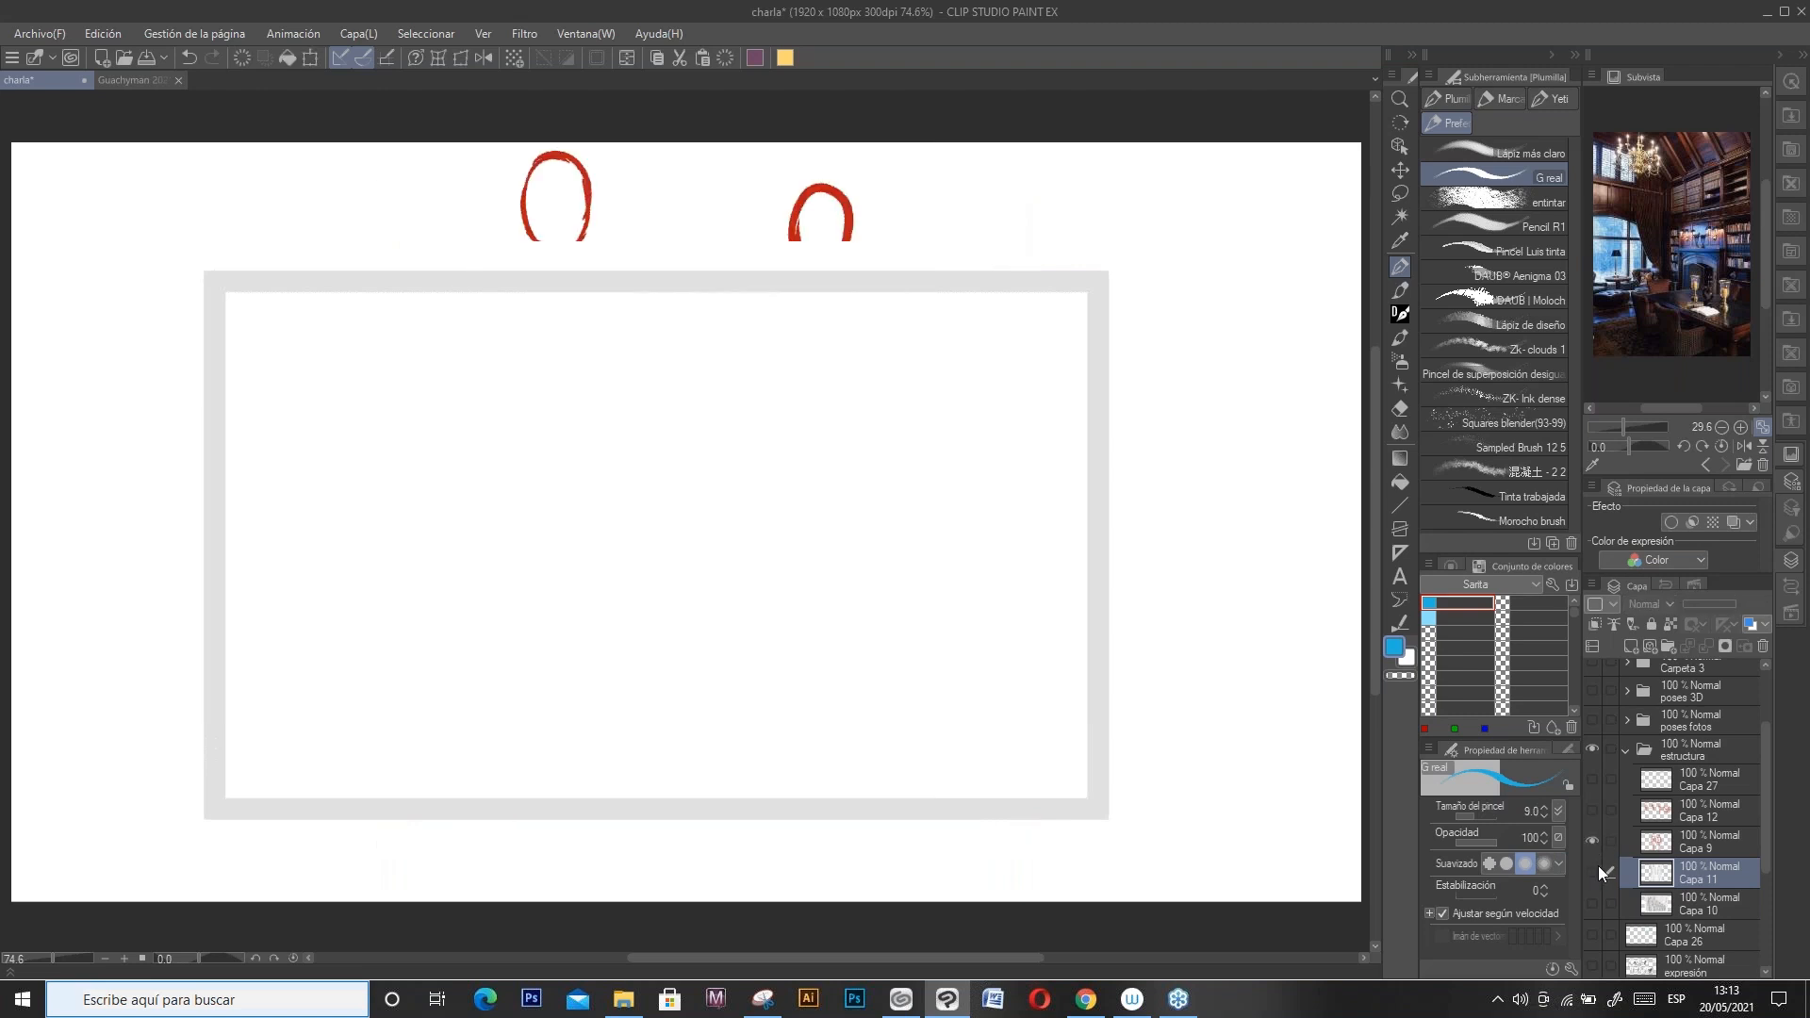
pyautogui.moveTo(1701, 602); pyautogui.dragTo(1702, 608)
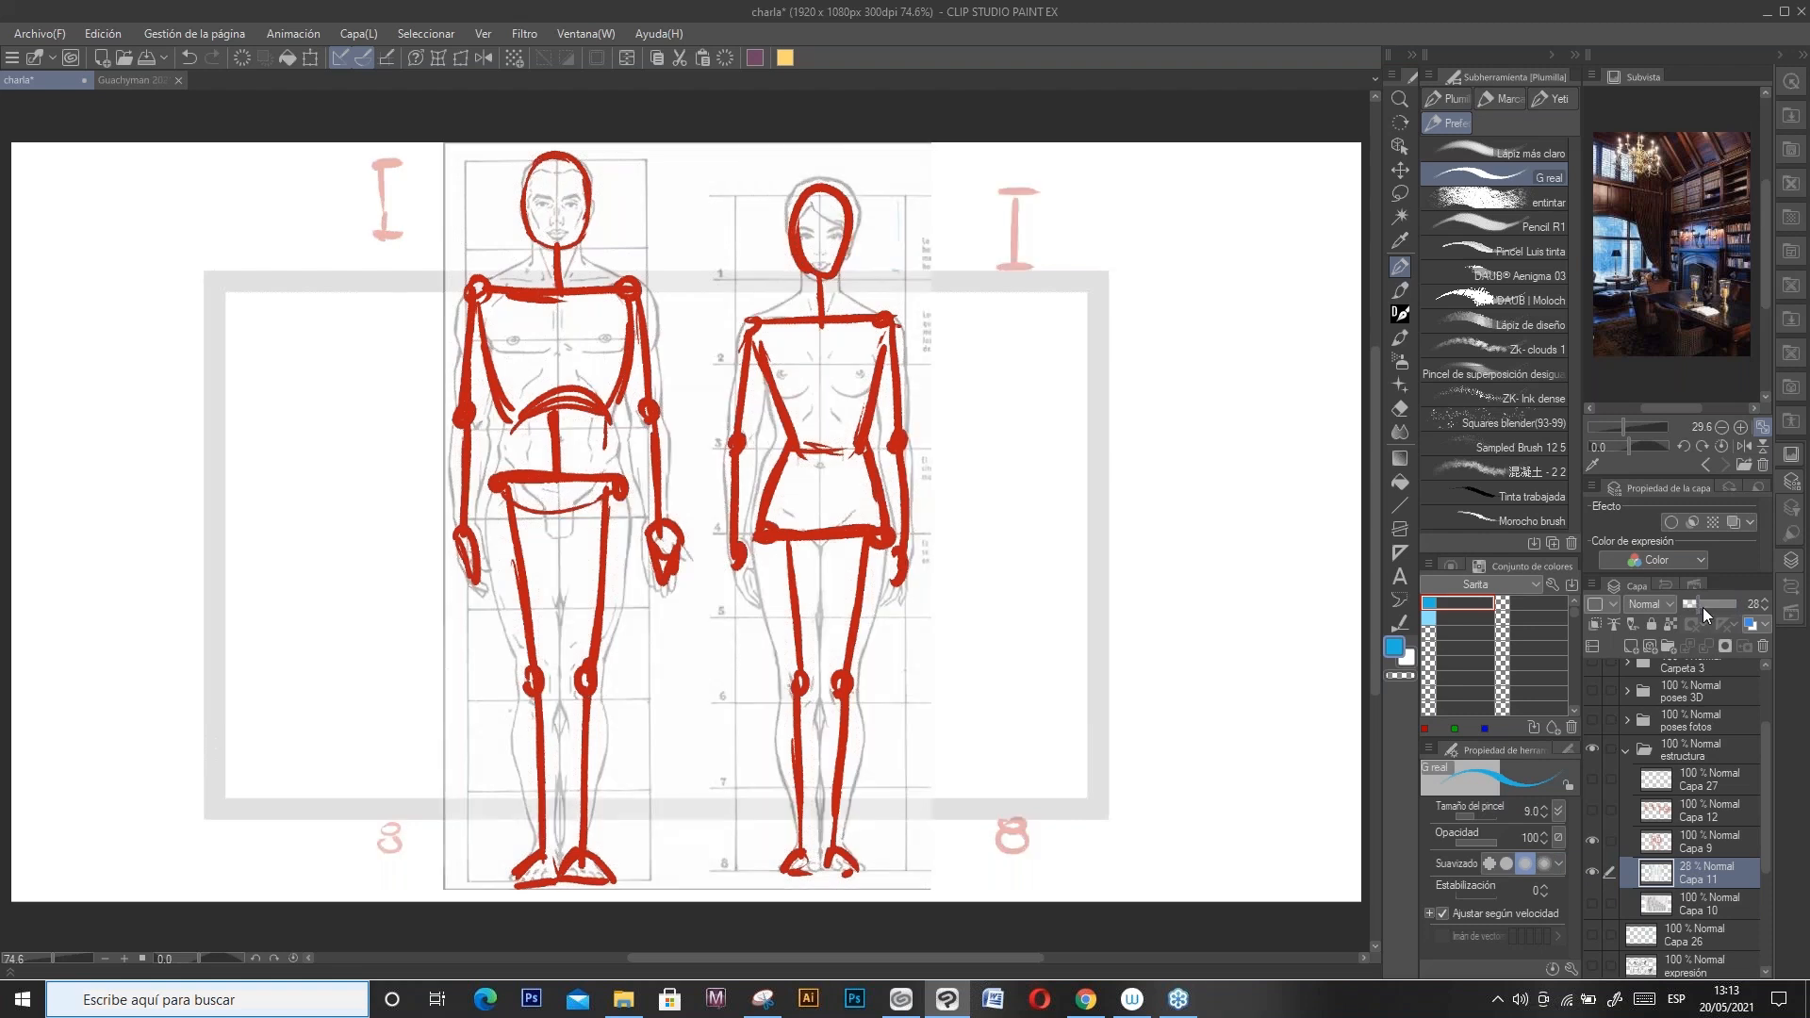
pyautogui.click(1716, 846)
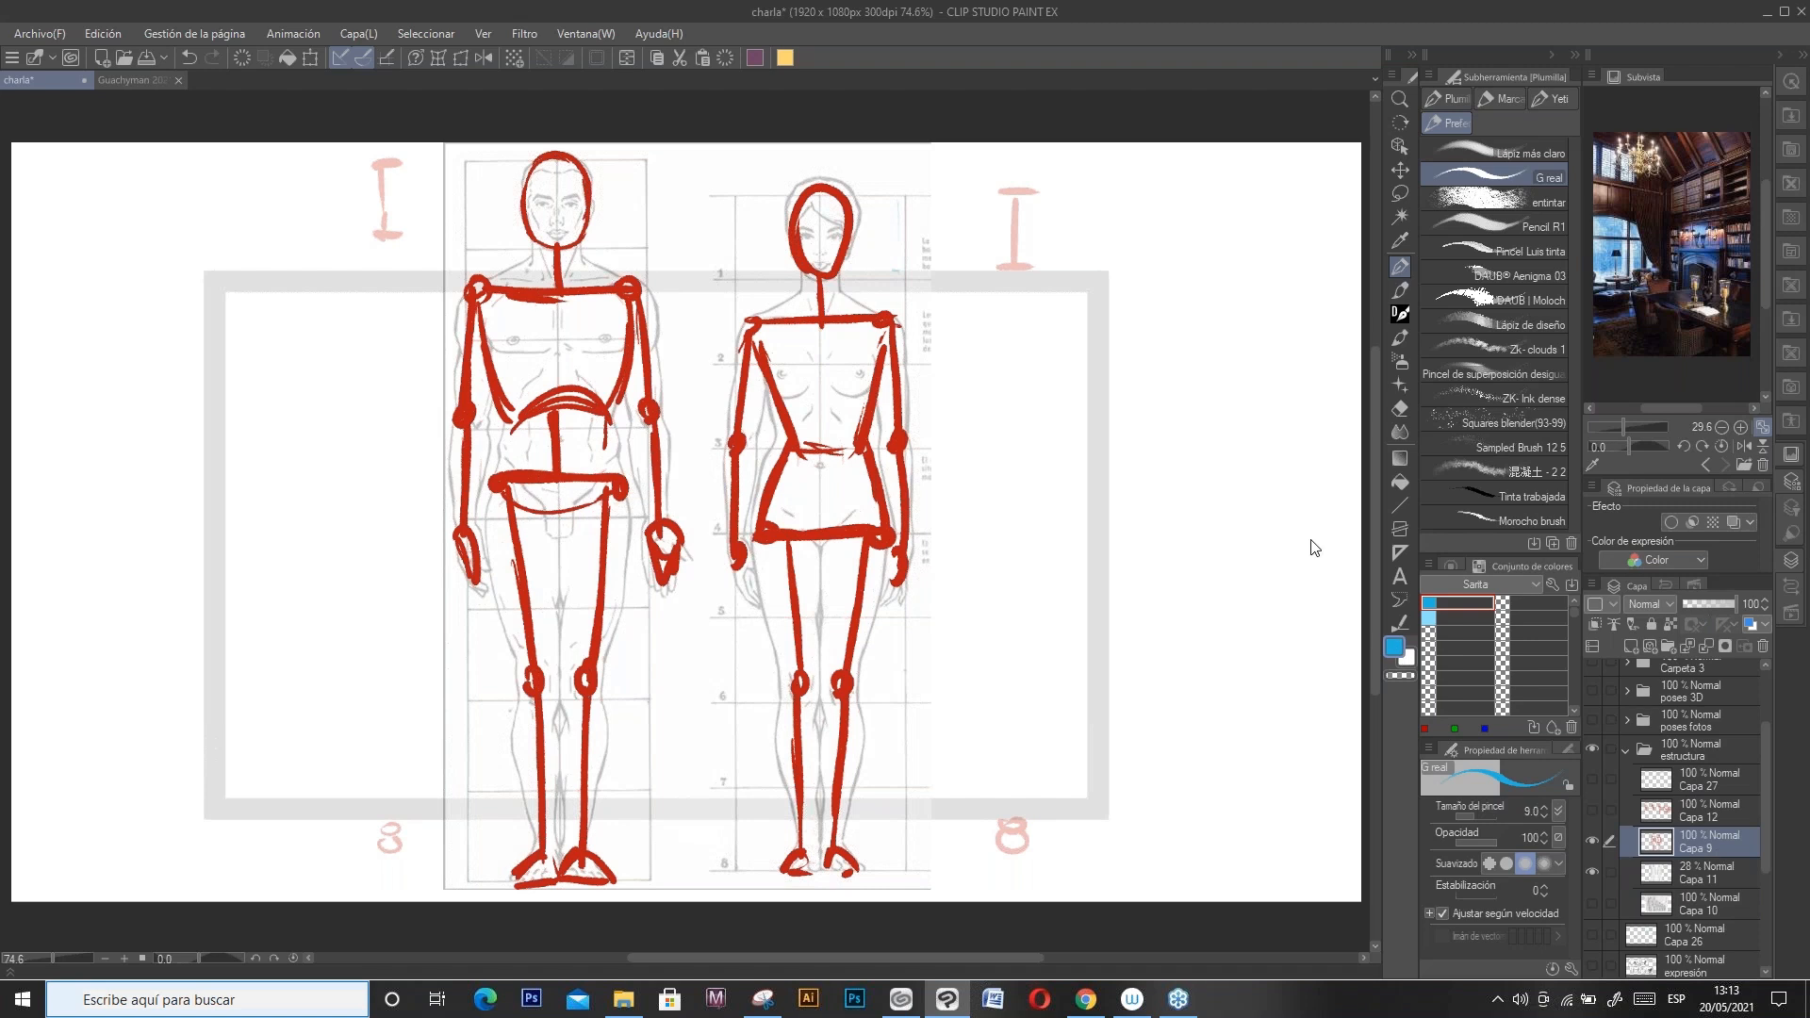
# Step: In black, outline the male skeleton's head, mark its shoulder, elbow and hip joints, and trace the curve under the ribcage
pyautogui.click(1394, 647)
pyautogui.click(1526, 144)
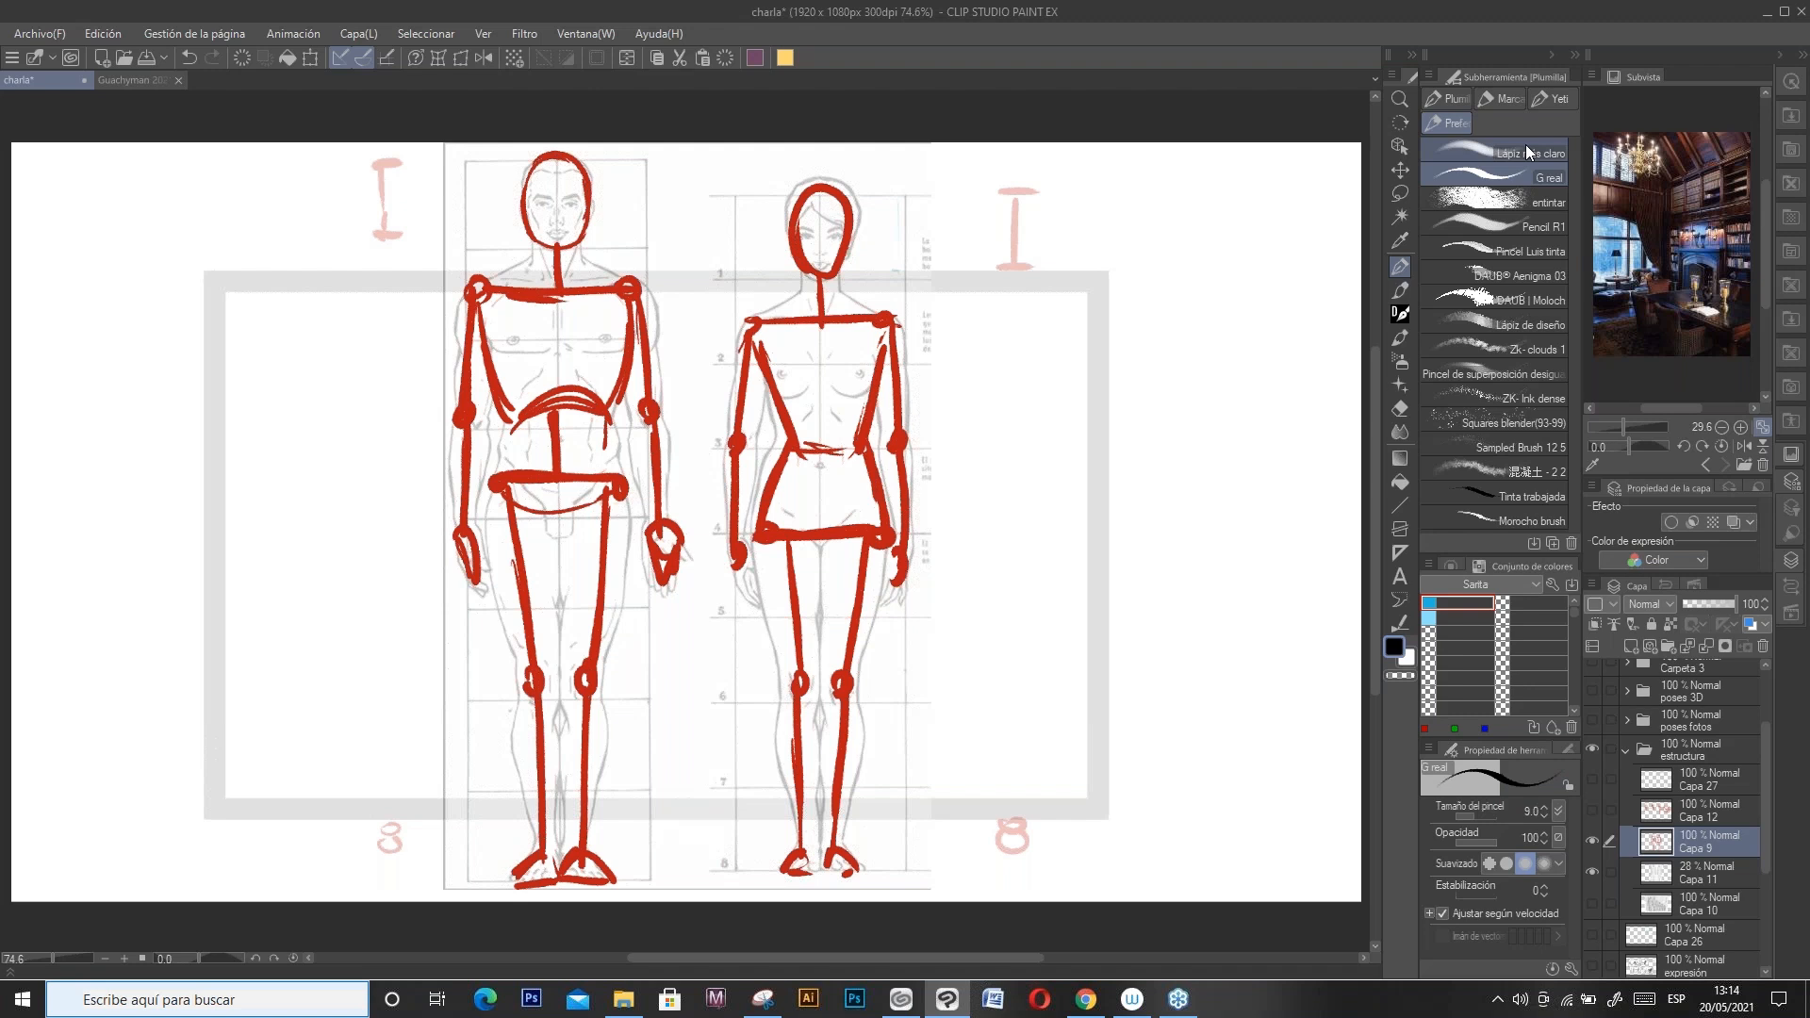
pyautogui.moveTo(564, 244)
pyautogui.mouseDown()
pyautogui.moveTo(526, 218)
pyautogui.moveTo(558, 161)
pyautogui.moveTo(575, 237)
pyautogui.mouseUp()
pyautogui.moveTo(476, 289); pyautogui.dragTo(476, 290)
pyautogui.moveTo(628, 288); pyautogui.dragTo(630, 291)
pyautogui.moveTo(649, 405); pyautogui.dragTo(651, 407)
pyautogui.moveTo(462, 411)
pyautogui.mouseDown()
pyautogui.moveTo(611, 419)
pyautogui.moveTo(627, 380)
pyautogui.mouseUp()
pyautogui.moveTo(615, 481); pyautogui.dragTo(617, 483)
pyautogui.moveTo(503, 478); pyautogui.dragTo(507, 486)
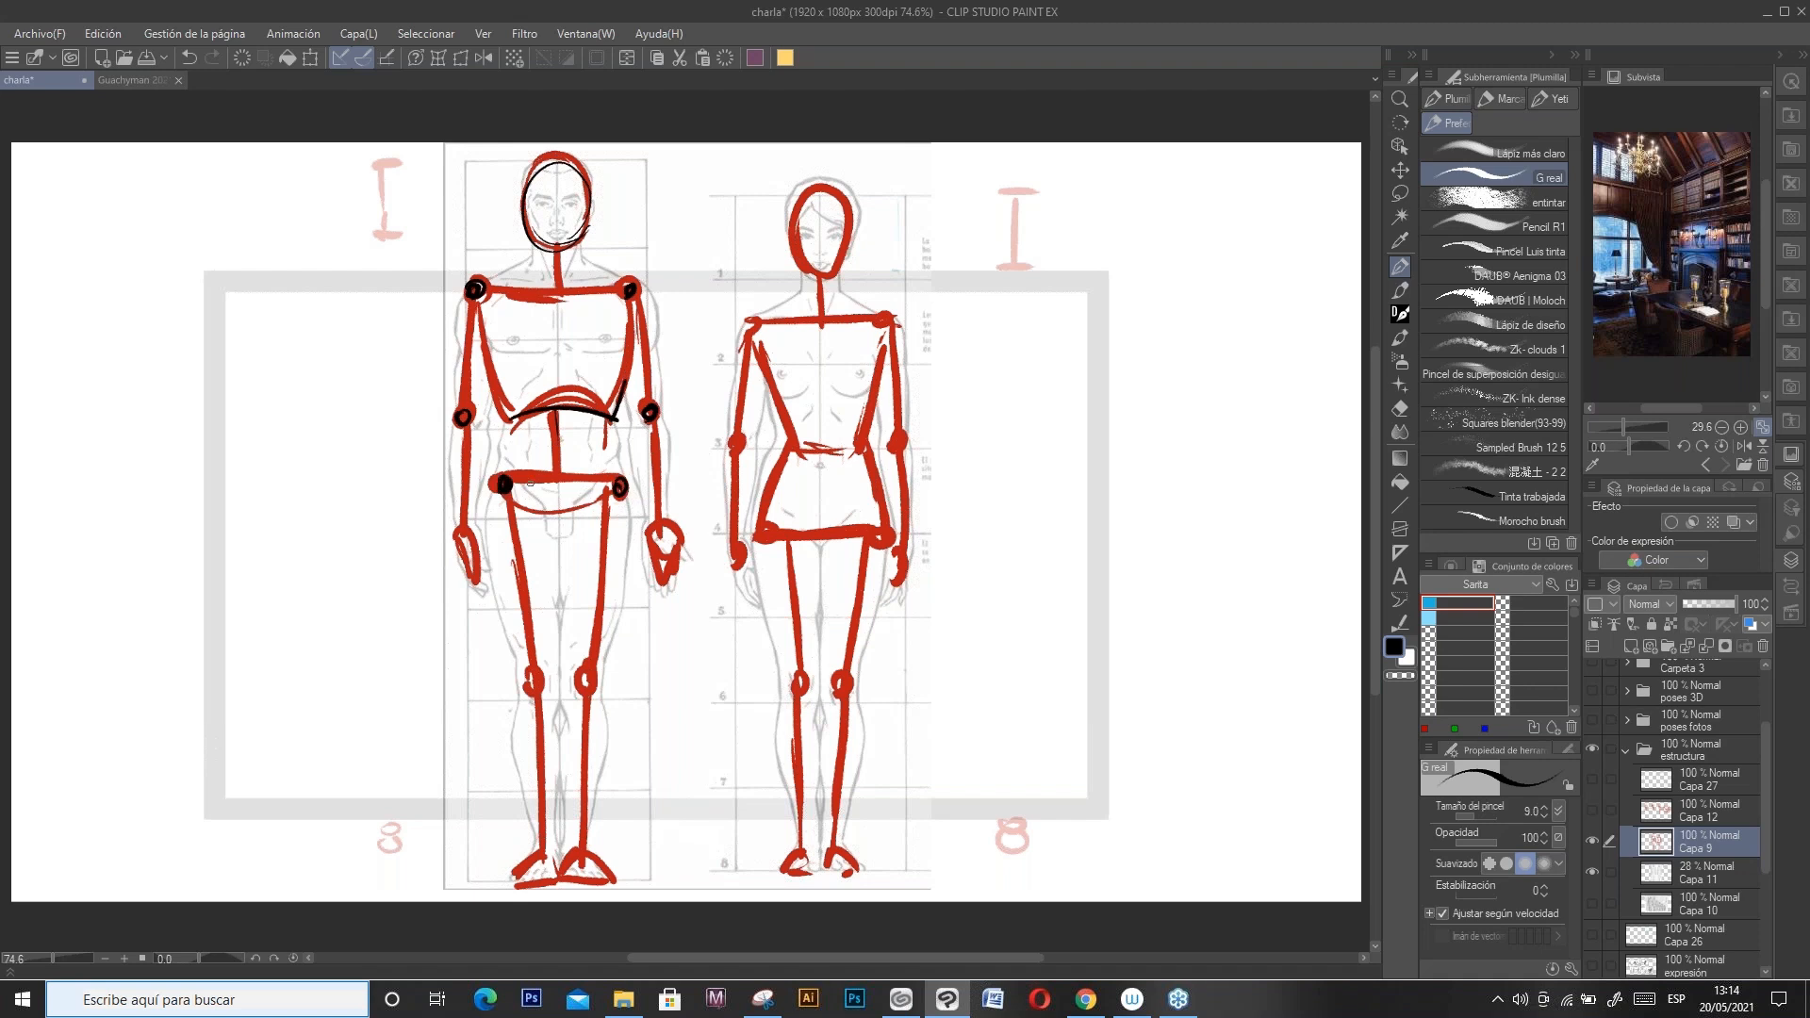
# Step: Mark the male skeleton's knees and outline its feet and hands in black
pyautogui.moveTo(586, 675); pyautogui.dragTo(586, 672)
pyautogui.moveTo(534, 672)
pyautogui.mouseDown()
pyautogui.moveTo(527, 685)
pyautogui.moveTo(535, 672)
pyautogui.mouseUp()
pyautogui.moveTo(517, 875); pyautogui.dragTo(553, 888)
pyautogui.moveTo(569, 882)
pyautogui.mouseDown()
pyautogui.moveTo(571, 862)
pyautogui.moveTo(580, 887)
pyautogui.mouseUp()
pyautogui.moveTo(671, 523)
pyautogui.mouseDown()
pyautogui.moveTo(679, 551)
pyautogui.moveTo(656, 573)
pyautogui.mouseUp()
# Step: Mark the female skeleton's shoulder, elbow, hip and knee joints in black, and go over its hands, feet and head
pyautogui.moveTo(731, 436); pyautogui.dragTo(738, 445)
pyautogui.moveTo(743, 324); pyautogui.dragTo(743, 326)
pyautogui.moveTo(884, 313); pyautogui.dragTo(883, 323)
pyautogui.moveTo(895, 436); pyautogui.dragTo(894, 577)
pyautogui.moveTo(734, 545); pyautogui.dragTo(767, 537)
pyautogui.moveTo(879, 530); pyautogui.dragTo(886, 539)
pyautogui.moveTo(841, 672); pyautogui.dragTo(836, 681)
pyautogui.moveTo(797, 675); pyautogui.dragTo(800, 683)
pyautogui.moveTo(803, 850)
pyautogui.mouseDown()
pyautogui.moveTo(791, 868)
pyautogui.moveTo(813, 875)
pyautogui.moveTo(859, 856)
pyautogui.mouseUp()
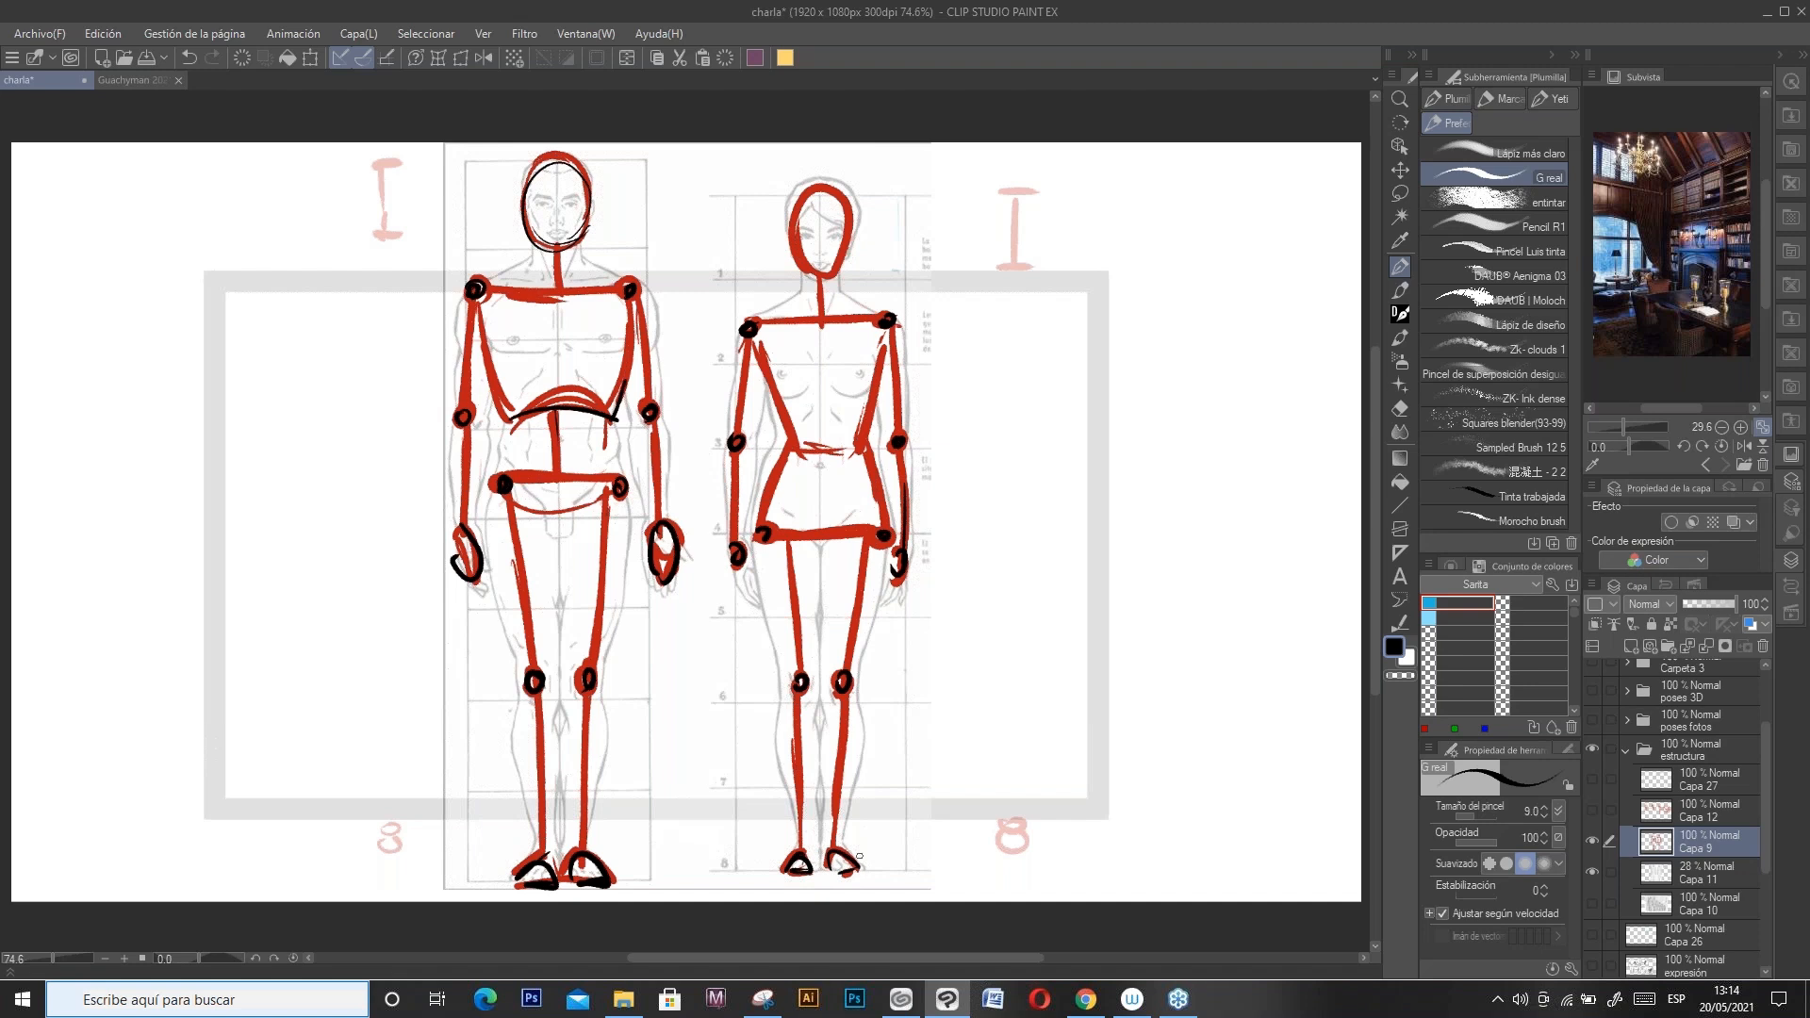
pyautogui.moveTo(819, 276)
pyautogui.mouseDown()
pyautogui.moveTo(785, 226)
pyautogui.moveTo(846, 241)
pyautogui.moveTo(807, 265)
pyautogui.mouseUp()
# Step: Replace the skeleton diagram with Capa 12 as the active layer, and draw a black upward arrow beneath the first running figure
pyautogui.click(1592, 842)
pyautogui.click(1593, 812)
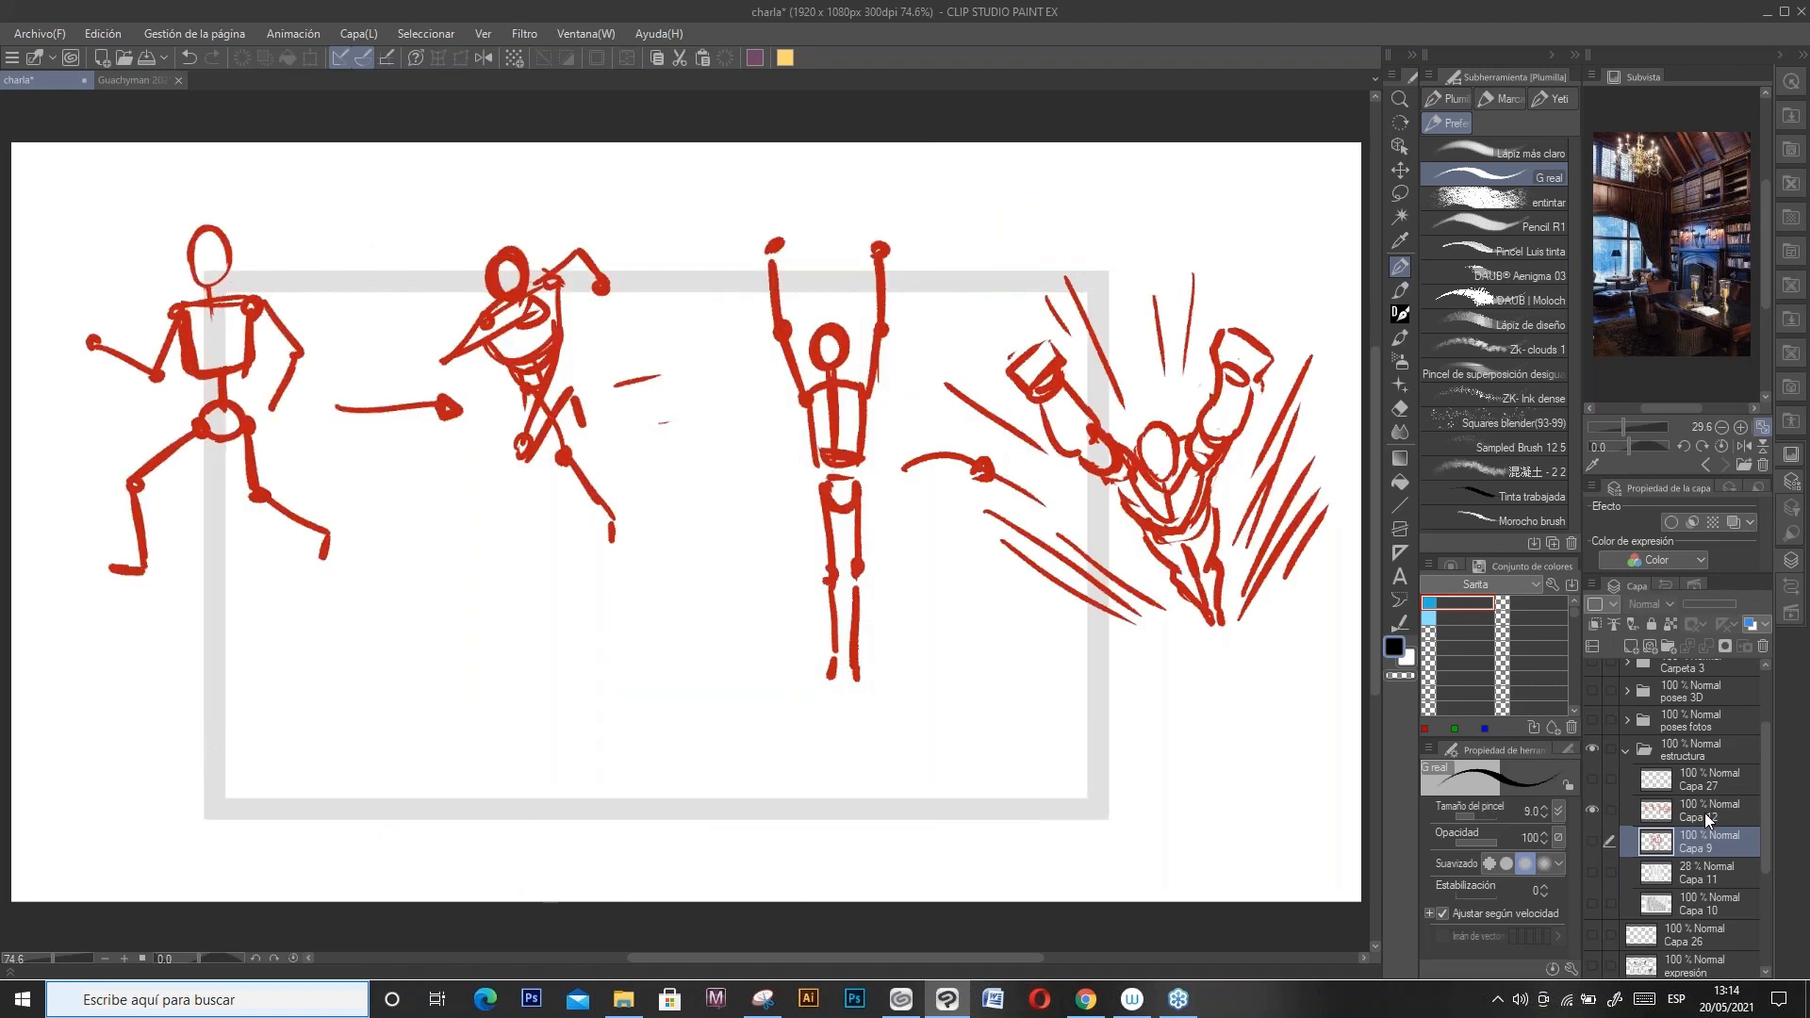
pyautogui.click(1705, 813)
pyautogui.moveTo(215, 589)
pyautogui.mouseDown()
pyautogui.moveTo(217, 747)
pyautogui.moveTo(231, 615)
pyautogui.moveTo(203, 598)
pyautogui.mouseUp()
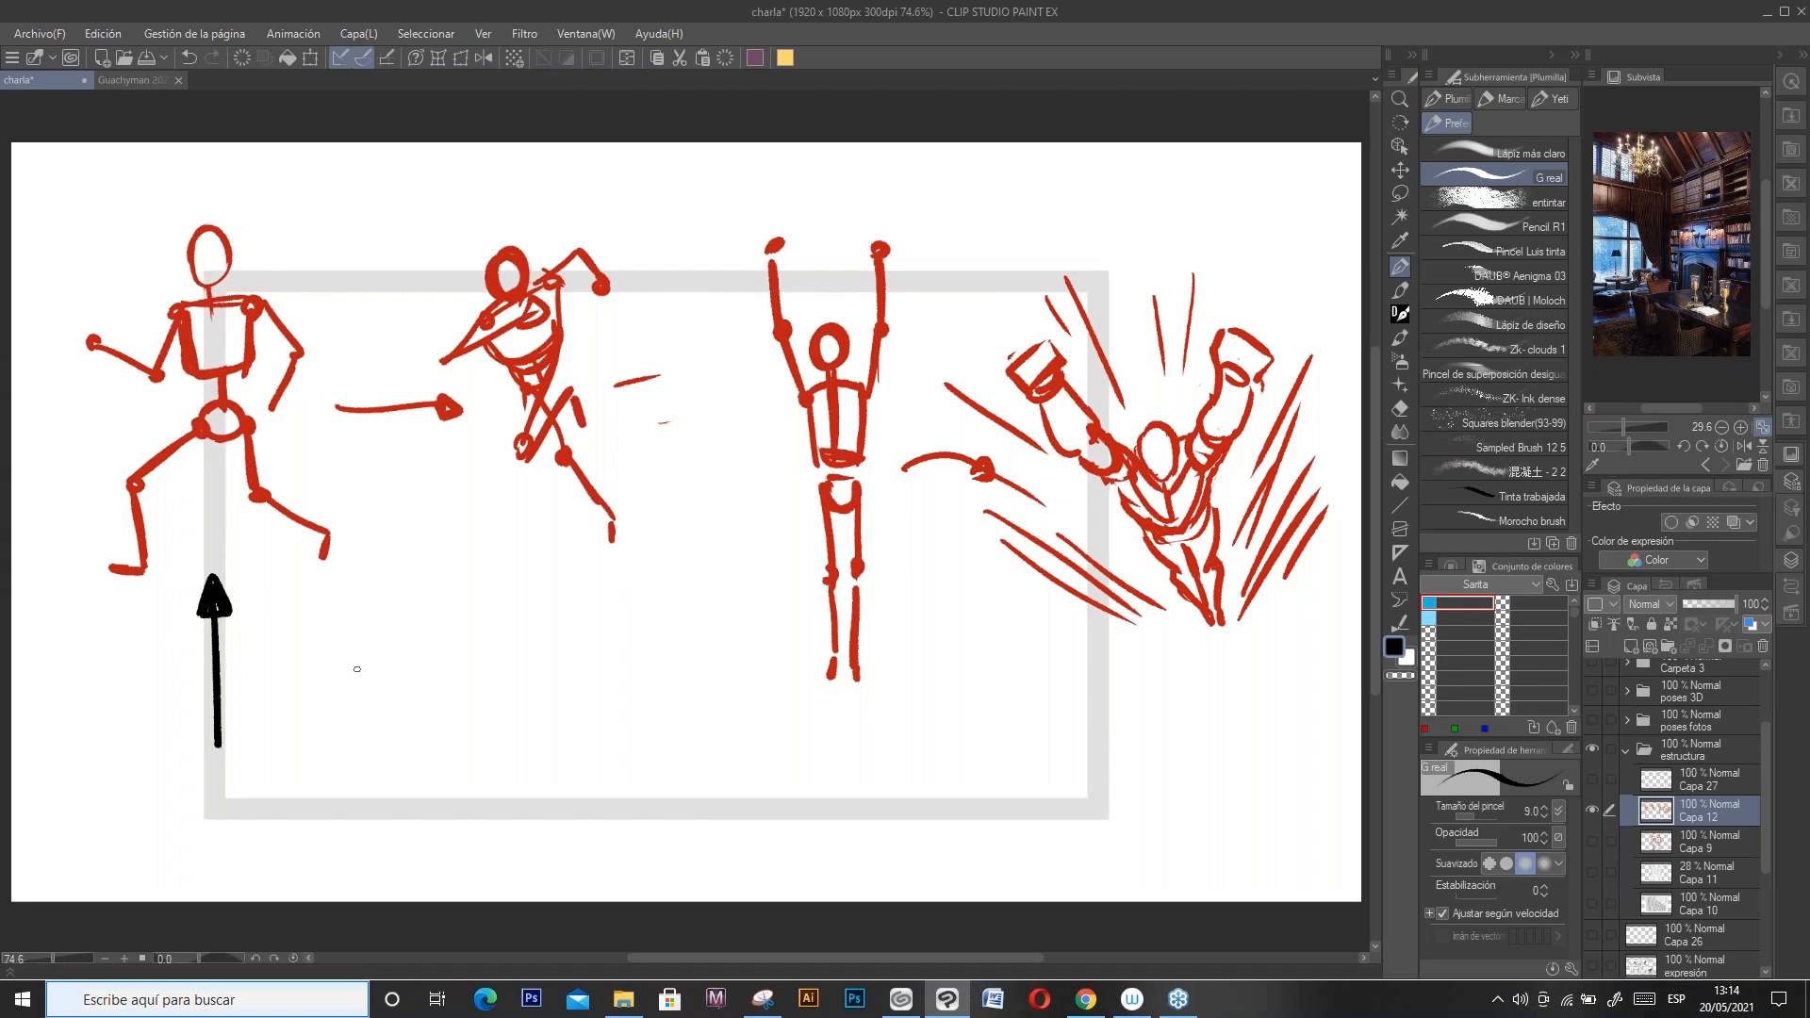
# Step: Draw a small tilted cylinder with contour bands to the right of the upward arrow, with two outward curved arrows above it
pyautogui.moveTo(336, 645)
pyautogui.mouseDown()
pyautogui.moveTo(283, 645)
pyautogui.moveTo(405, 647)
pyautogui.moveTo(302, 752)
pyautogui.mouseUp()
pyautogui.moveTo(365, 688); pyautogui.dragTo(330, 756)
pyautogui.moveTo(330, 737)
pyautogui.mouseDown()
pyautogui.moveTo(296, 752)
pyautogui.moveTo(358, 692)
pyautogui.moveTo(325, 772)
pyautogui.moveTo(364, 693)
pyautogui.mouseUp()
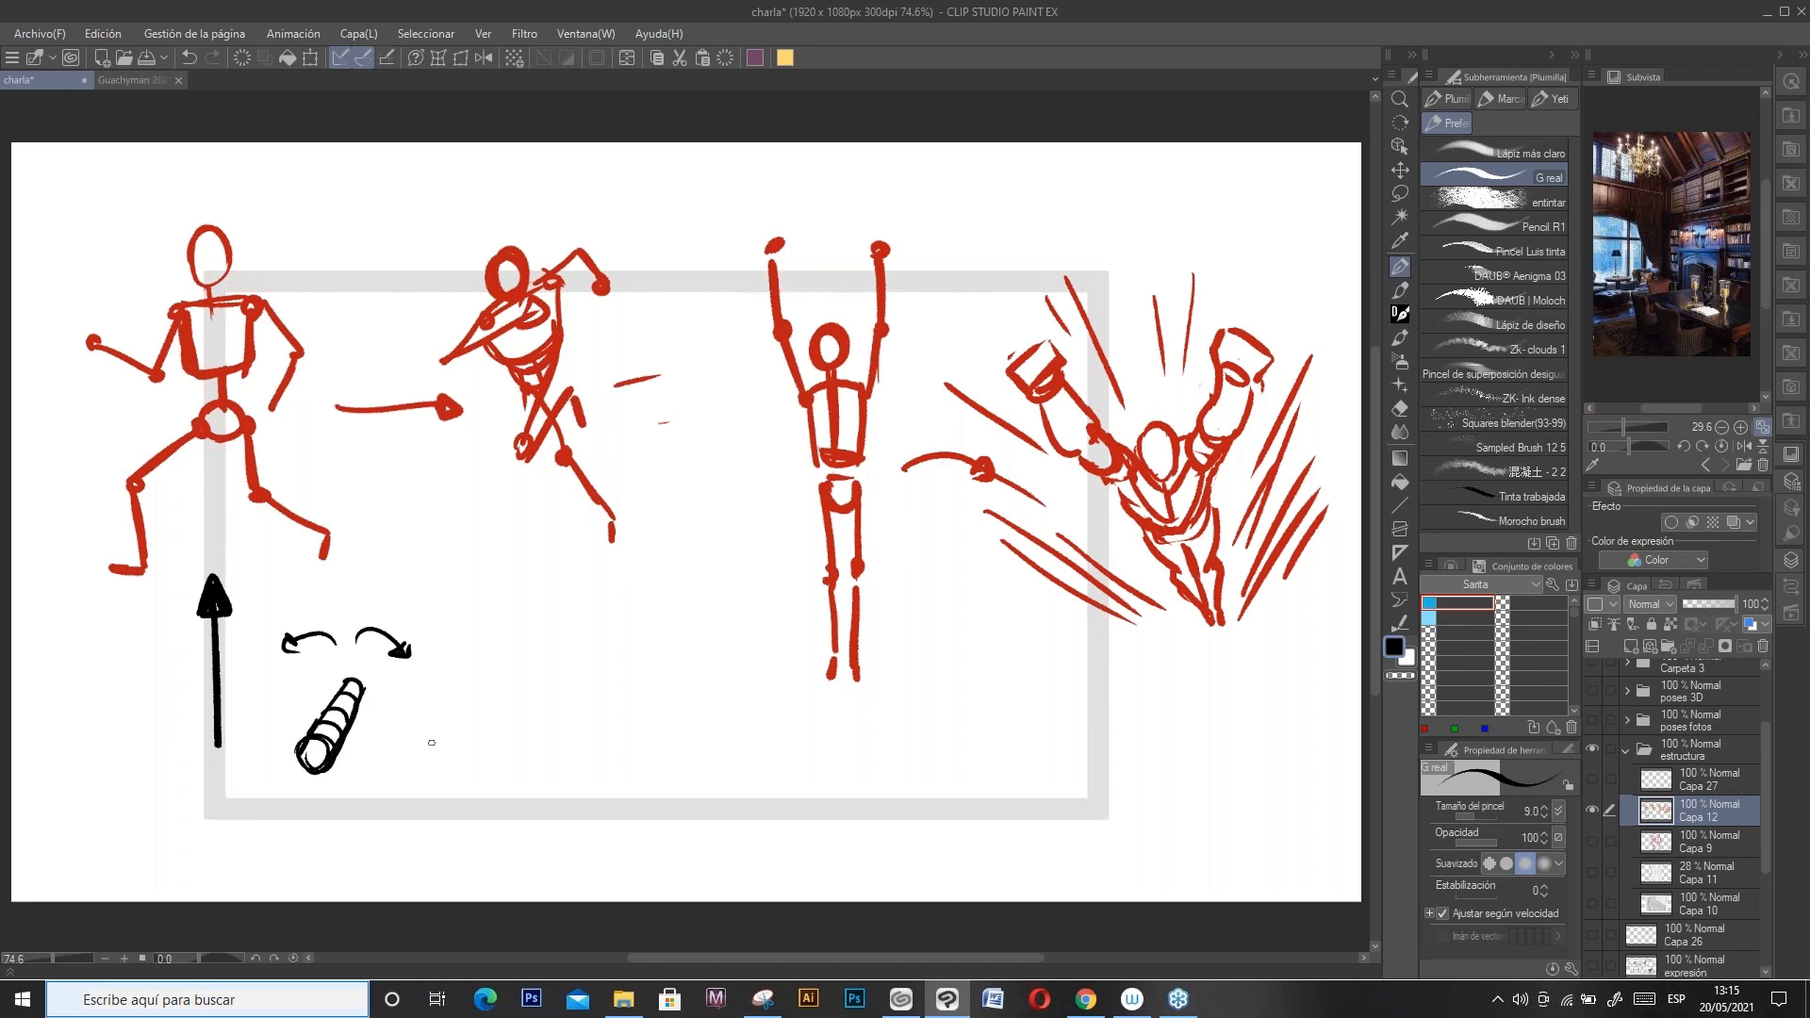
pyautogui.moveTo(411, 781)
pyautogui.mouseDown()
pyautogui.moveTo(477, 714)
pyautogui.moveTo(433, 722)
pyautogui.moveTo(421, 687)
pyautogui.moveTo(433, 809)
pyautogui.mouseUp()
pyautogui.hotkey('ctrl', 'z')
pyautogui.hotkey('ctrl', 'z')
pyautogui.hotkey('ctrl', 'z')
# Step: Draw a larger foreshortened cylinder beside the tilted one, with a round near end on top and contour bands narrowing downward
pyautogui.moveTo(477, 700)
pyautogui.mouseDown()
pyautogui.moveTo(464, 813)
pyautogui.moveTo(472, 745)
pyautogui.mouseUp()
pyautogui.moveTo(479, 698)
pyautogui.mouseDown()
pyautogui.moveTo(470, 771)
pyautogui.moveTo(424, 677)
pyautogui.mouseUp()
pyautogui.moveTo(443, 667); pyautogui.dragTo(471, 747)
pyautogui.moveTo(428, 766)
pyautogui.mouseDown()
pyautogui.moveTo(468, 770)
pyautogui.moveTo(463, 813)
pyautogui.moveTo(436, 821)
pyautogui.mouseUp()
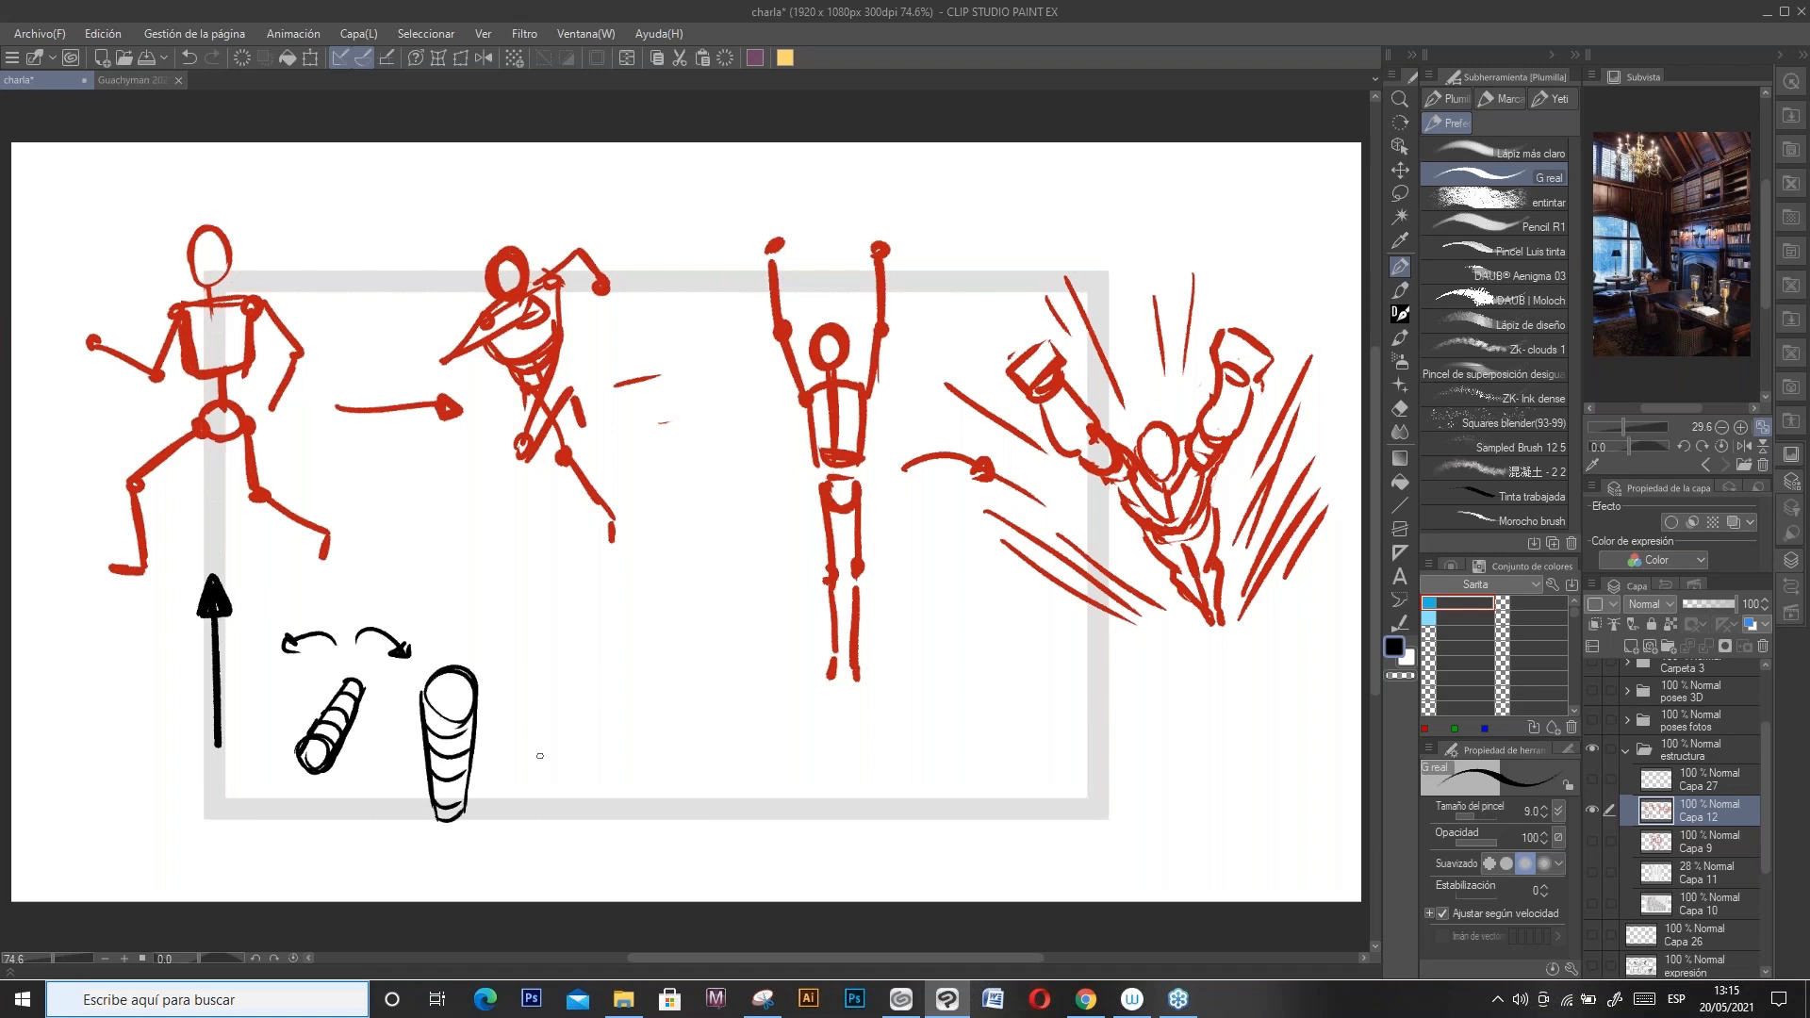
# Step: Sketch a bent limb made of banded segments at the base of the upward arrow
pyautogui.moveTo(251, 817); pyautogui.dragTo(302, 809)
pyautogui.moveTo(247, 846)
pyautogui.mouseDown()
pyautogui.moveTo(299, 838)
pyautogui.moveTo(272, 845)
pyautogui.mouseUp()
pyautogui.moveTo(270, 818)
pyautogui.mouseDown()
pyautogui.moveTo(254, 847)
pyautogui.moveTo(219, 786)
pyautogui.moveTo(214, 806)
pyautogui.mouseUp()
pyautogui.moveTo(230, 820); pyautogui.dragTo(245, 828)
pyautogui.moveTo(216, 790)
pyautogui.mouseDown()
pyautogui.moveTo(225, 812)
pyautogui.moveTo(189, 779)
pyautogui.moveTo(219, 783)
pyautogui.mouseUp()
pyautogui.moveTo(300, 819); pyautogui.dragTo(302, 833)
# Step: Draw a downward arrow beside the tilted cylinder and an upward arrow beside the large one, undoing the stray last stroke
pyautogui.moveTo(350, 734); pyautogui.dragTo(327, 777)
pyautogui.moveTo(375, 704); pyautogui.dragTo(355, 766)
pyautogui.moveTo(491, 714)
pyautogui.mouseDown()
pyautogui.moveTo(492, 782)
pyautogui.moveTo(487, 726)
pyautogui.mouseUp()
pyautogui.hotkey('ctrl', 'z')
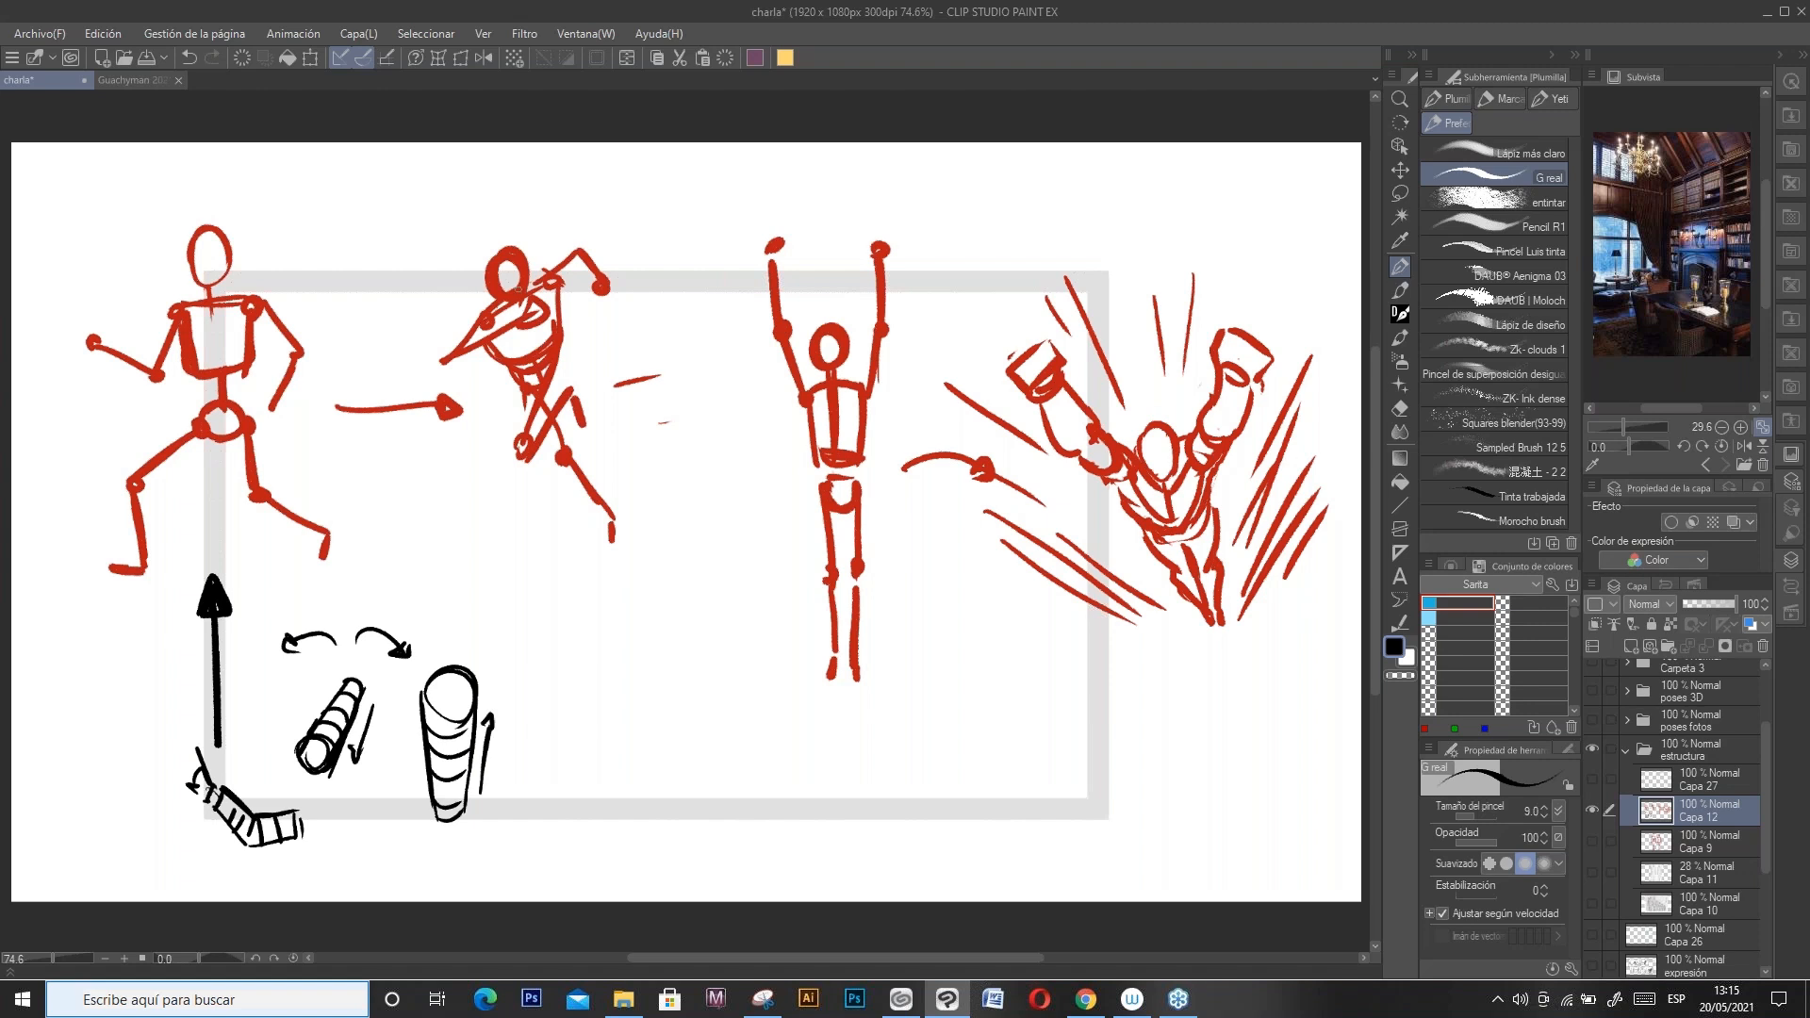
# Step: Draw a curved black arrow from the first runner to the second, and outline the second runner's body in black
pyautogui.moveTo(297, 272)
pyautogui.mouseDown()
pyautogui.moveTo(331, 250)
pyautogui.moveTo(407, 279)
pyautogui.mouseUp()
pyautogui.moveTo(539, 375)
pyautogui.mouseDown()
pyautogui.moveTo(519, 460)
pyautogui.moveTo(566, 394)
pyautogui.moveTo(516, 467)
pyautogui.moveTo(565, 399)
pyautogui.moveTo(538, 447)
pyautogui.moveTo(584, 426)
pyautogui.moveTo(559, 464)
pyautogui.moveTo(613, 521)
pyautogui.mouseUp()
pyautogui.moveTo(571, 454)
pyautogui.mouseDown()
pyautogui.moveTo(617, 515)
pyautogui.moveTo(612, 545)
pyautogui.mouseUp()
pyautogui.moveTo(557, 294)
pyautogui.mouseDown()
pyautogui.moveTo(560, 371)
pyautogui.moveTo(517, 373)
pyautogui.moveTo(528, 398)
pyautogui.mouseUp()
pyautogui.moveTo(469, 331)
pyautogui.mouseDown()
pyautogui.moveTo(521, 315)
pyautogui.moveTo(447, 364)
pyautogui.moveTo(493, 302)
pyautogui.mouseUp()
pyautogui.moveTo(531, 301)
pyautogui.mouseDown()
pyautogui.moveTo(528, 326)
pyautogui.moveTo(578, 253)
pyautogui.moveTo(574, 270)
pyautogui.mouseUp()
pyautogui.moveTo(574, 270)
pyautogui.mouseDown()
pyautogui.moveTo(608, 281)
pyautogui.moveTo(489, 301)
pyautogui.moveTo(509, 249)
pyautogui.mouseUp()
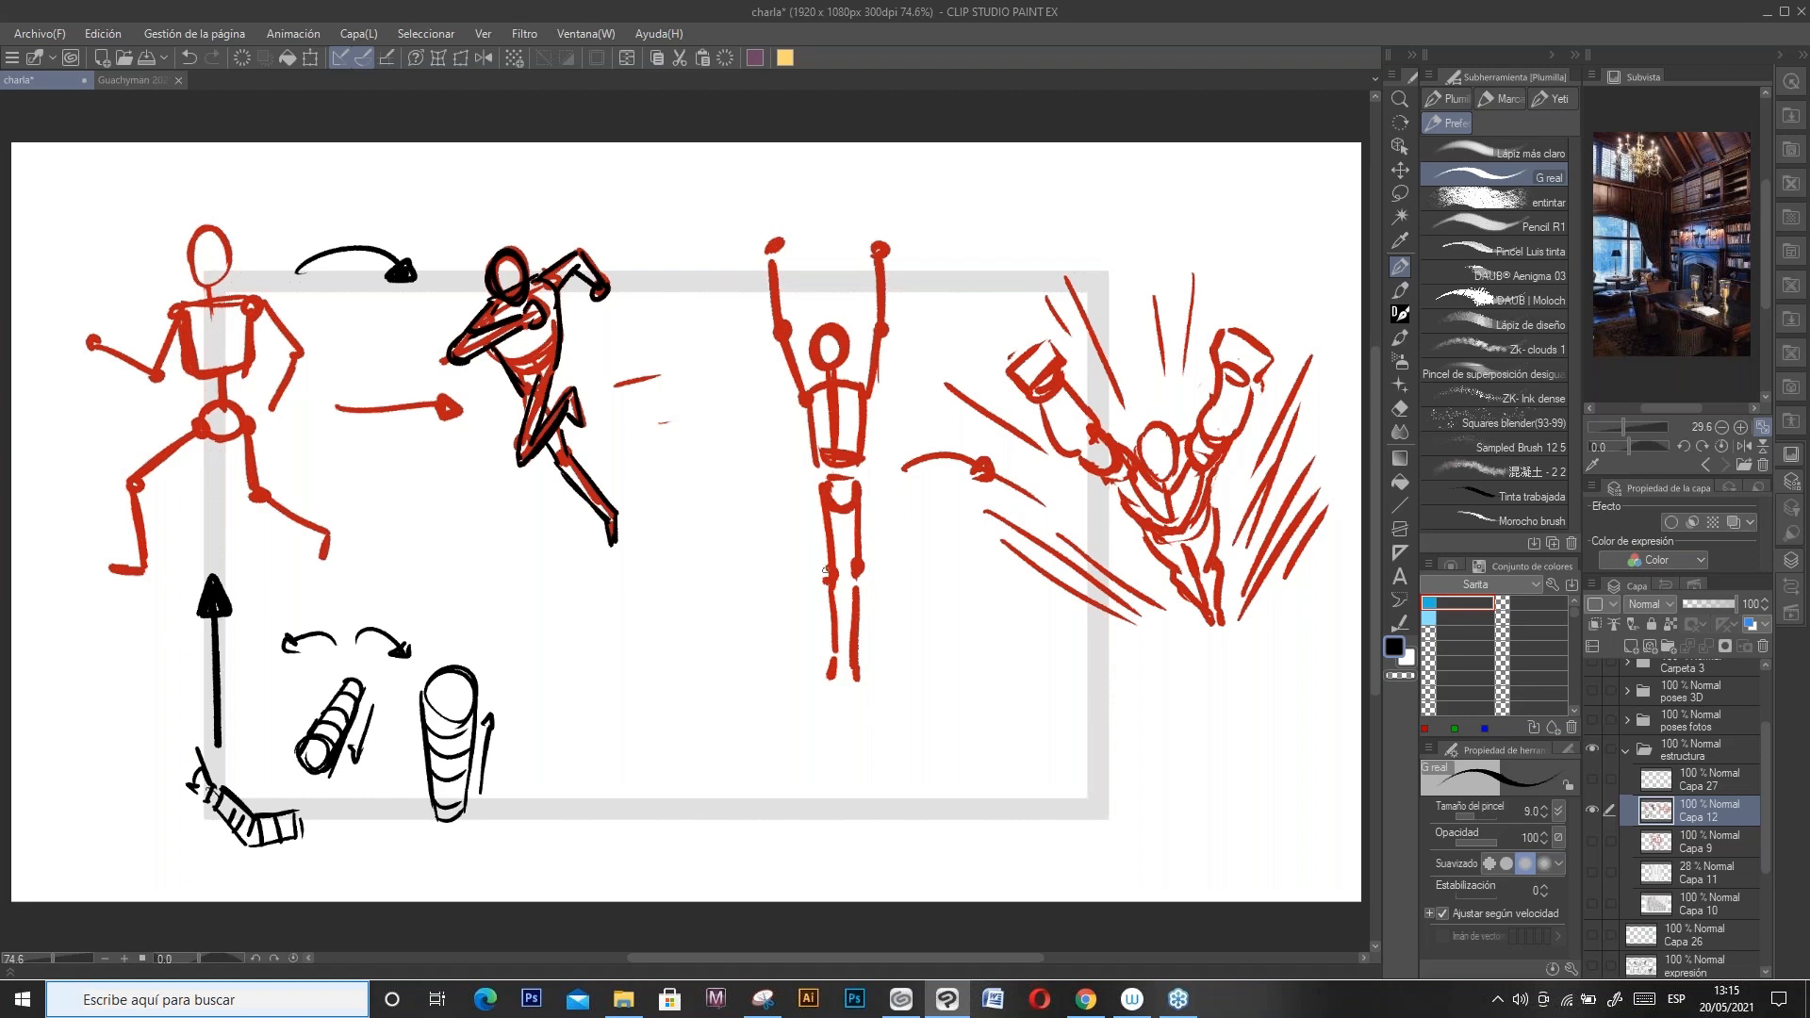
# Step: Draw a small upward arrow under the arms-raised figure and a diagonal arrow along the lower side of the flying figure
pyautogui.moveTo(839, 714); pyautogui.dragTo(839, 766)
pyautogui.moveTo(831, 726)
pyautogui.mouseDown()
pyautogui.moveTo(837, 702)
pyautogui.moveTo(845, 724)
pyautogui.mouseUp()
pyautogui.moveTo(1094, 512)
pyautogui.mouseDown()
pyautogui.moveTo(1132, 556)
pyautogui.moveTo(1097, 516)
pyautogui.mouseUp()
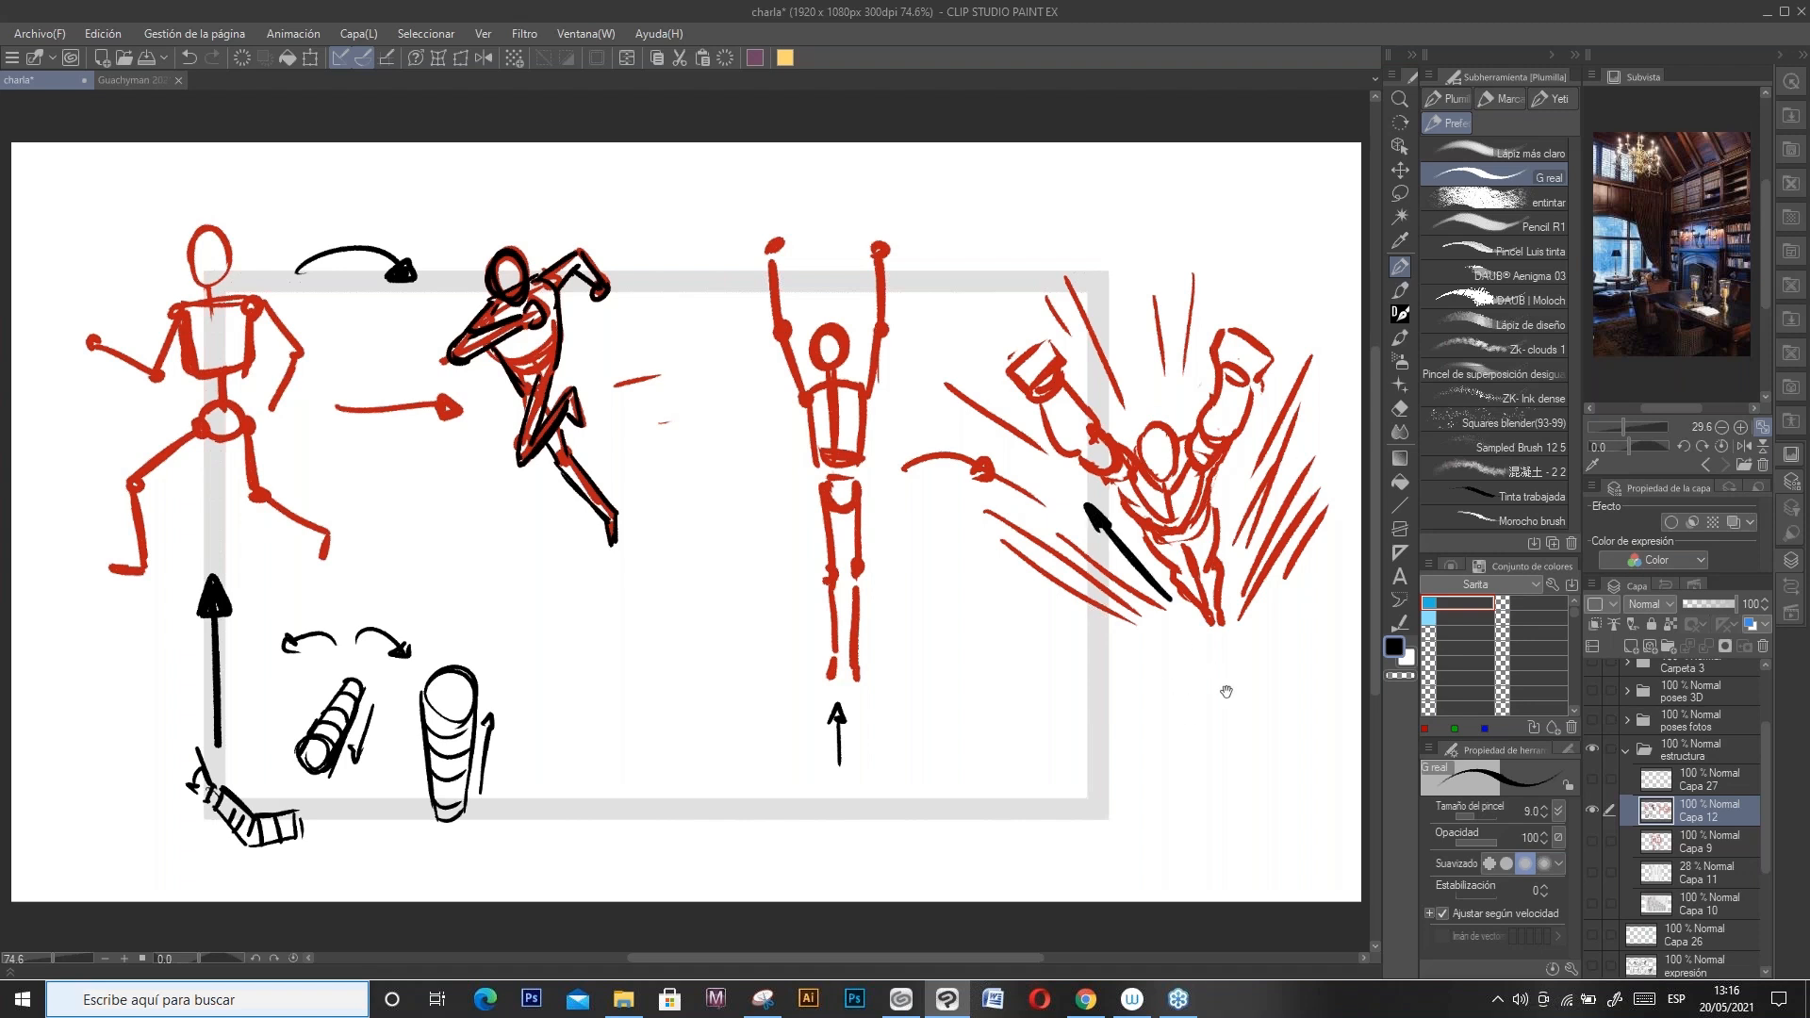
# Step: Below the flying figure, sketch a foreshortened black upper body with a head, banded raised arms, round fists and a ribbed torso
pyautogui.hscroll(5, 1225, 679)
pyautogui.hscroll(-5, 1252, 691)
pyautogui.moveTo(1085, 643); pyautogui.dragTo(1139, 714)
pyautogui.moveTo(1059, 672); pyautogui.dragTo(1119, 721)
pyautogui.moveTo(1063, 686)
pyautogui.mouseDown()
pyautogui.moveTo(1105, 699)
pyautogui.moveTo(1100, 667)
pyautogui.moveTo(1105, 725)
pyautogui.mouseUp()
pyautogui.moveTo(1062, 671)
pyautogui.mouseDown()
pyautogui.moveTo(1075, 687)
pyautogui.moveTo(1082, 645)
pyautogui.moveTo(1045, 658)
pyautogui.mouseUp()
pyautogui.moveTo(1048, 630); pyautogui.dragTo(1152, 724)
pyautogui.moveTo(1135, 722)
pyautogui.mouseDown()
pyautogui.moveTo(1113, 743)
pyautogui.moveTo(1139, 738)
pyautogui.mouseUp()
pyautogui.moveTo(1271, 650)
pyautogui.mouseDown()
pyautogui.moveTo(1228, 715)
pyautogui.moveTo(1251, 730)
pyautogui.moveTo(1303, 653)
pyautogui.mouseUp()
pyautogui.moveTo(1192, 677)
pyautogui.mouseDown()
pyautogui.moveTo(1186, 744)
pyautogui.moveTo(1236, 776)
pyautogui.mouseUp()
pyautogui.moveTo(1144, 728)
pyautogui.mouseDown()
pyautogui.moveTo(1237, 725)
pyautogui.moveTo(1229, 748)
pyautogui.moveTo(1143, 754)
pyautogui.moveTo(1237, 766)
pyautogui.moveTo(1228, 818)
pyautogui.mouseUp()
pyautogui.moveTo(1194, 748)
pyautogui.mouseDown()
pyautogui.moveTo(1195, 809)
pyautogui.moveTo(1226, 824)
pyautogui.mouseUp()
pyautogui.moveTo(1227, 819); pyautogui.dragTo(1181, 846)
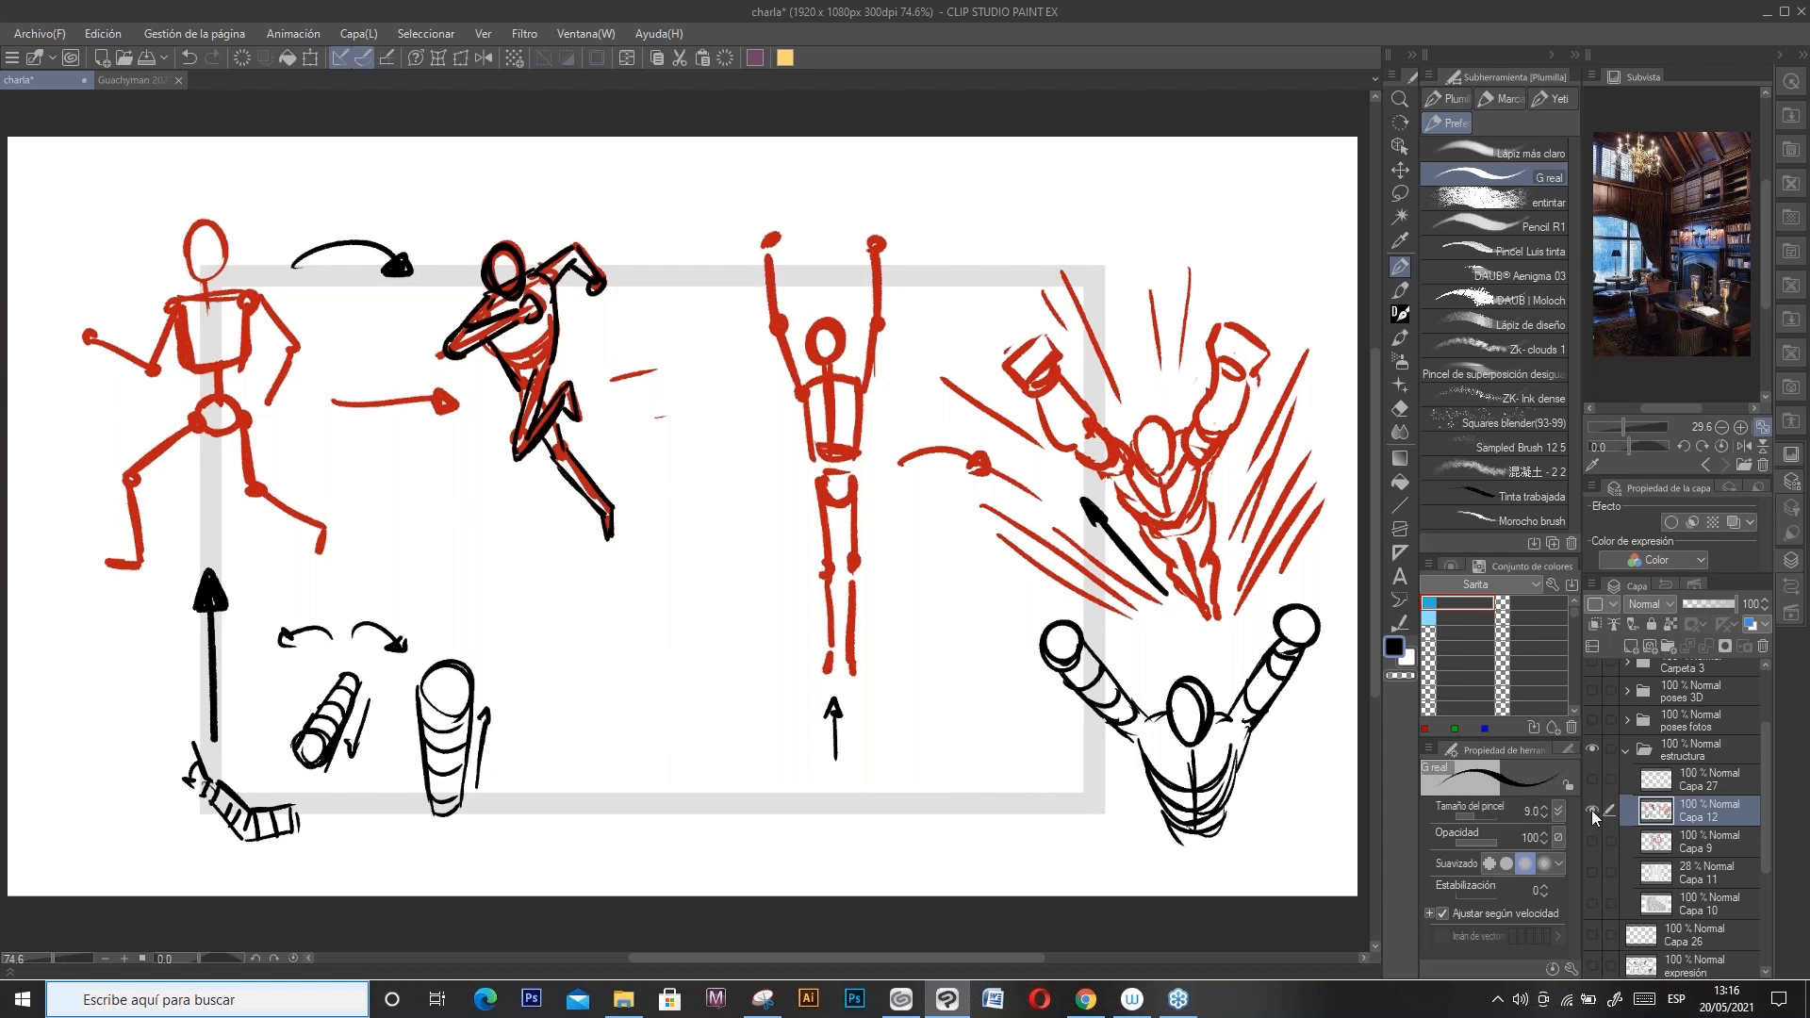
# Step: Hide Capa 12, check Capa 27 briefly, and collapse and hide the estructura folder
pyautogui.click(1591, 807)
pyautogui.click(1594, 778)
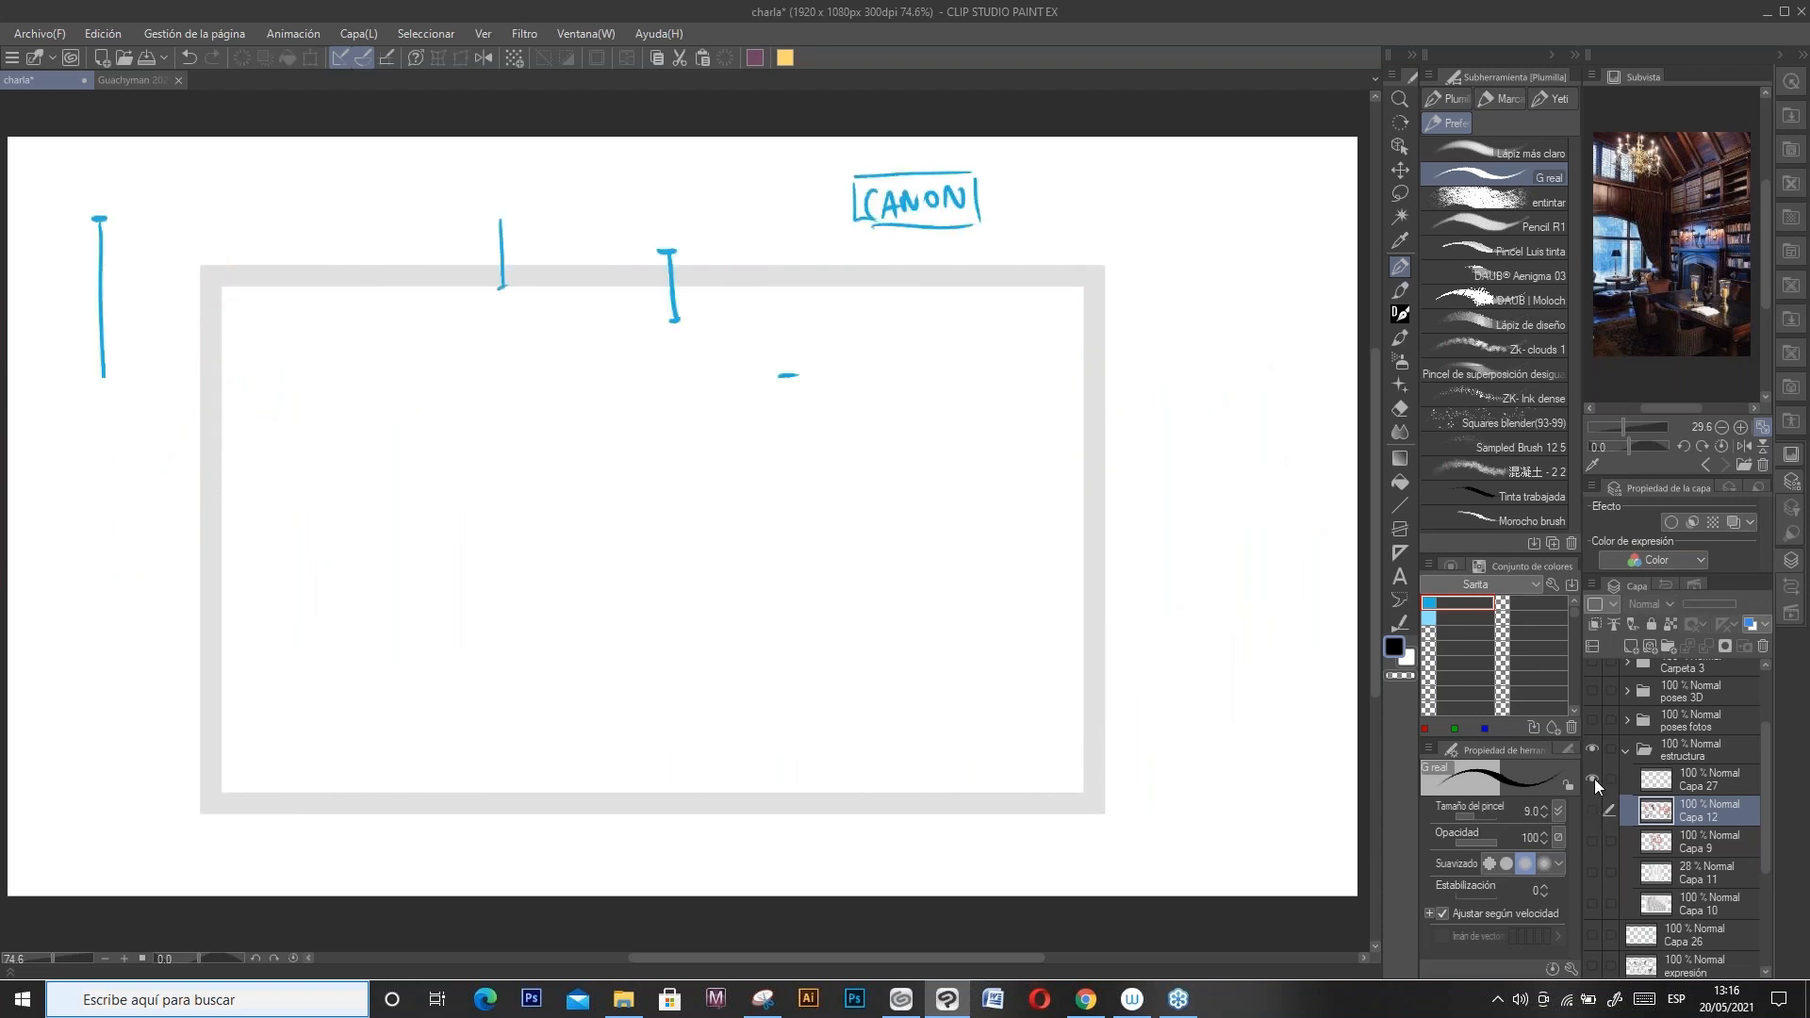
pyautogui.click(1594, 779)
pyautogui.click(1624, 751)
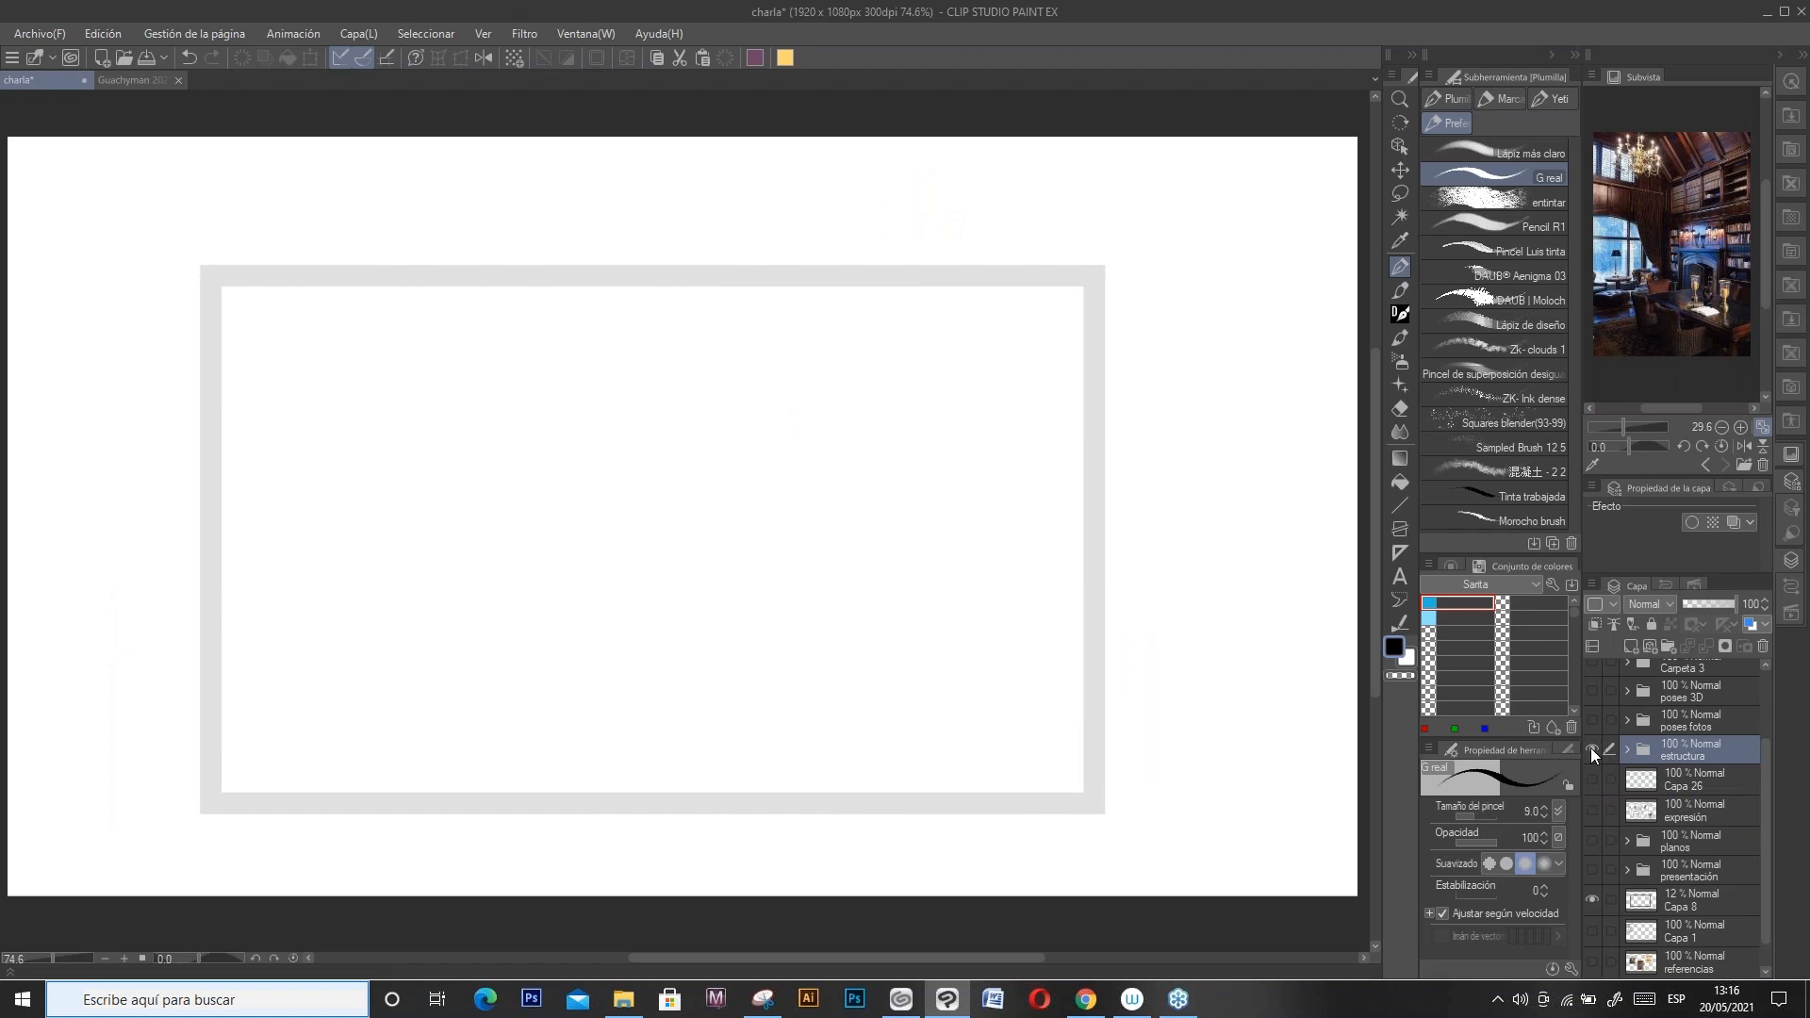
pyautogui.click(1592, 748)
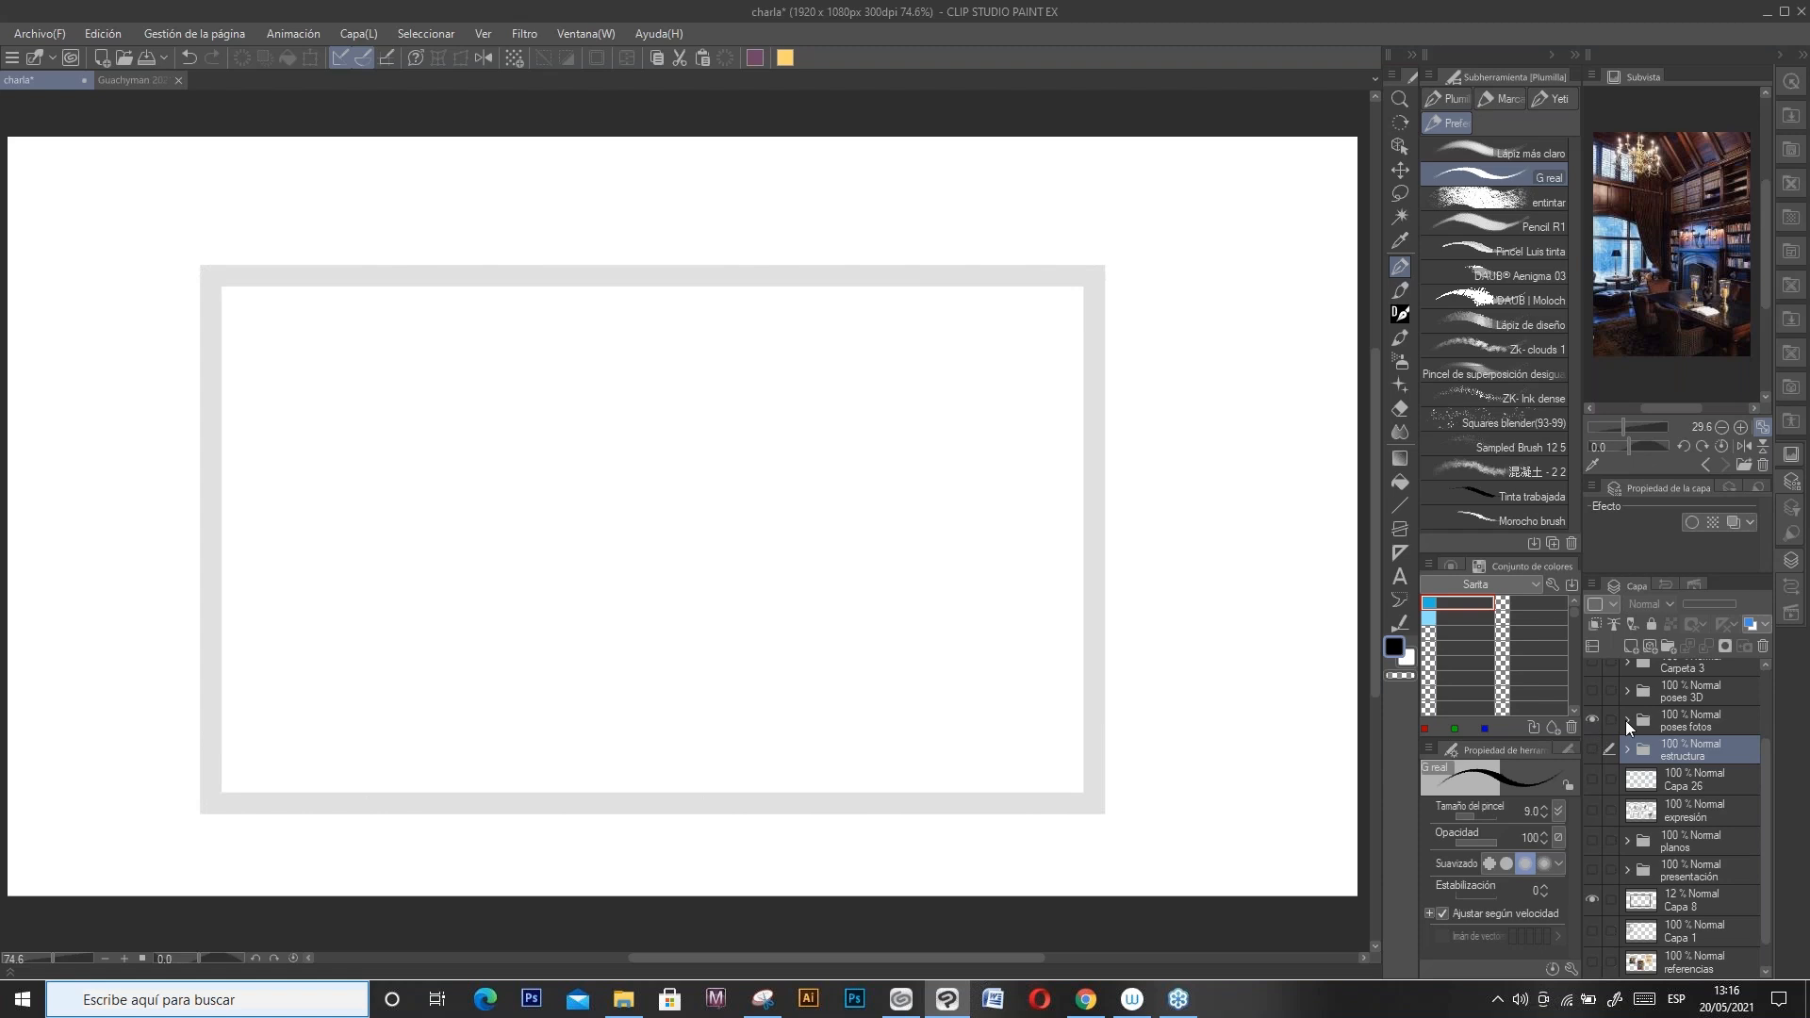
# Step: Open the poses fotos folder, show the football photo on Capa 2 instead of Capa 14, and raise its opacity to 100%
pyautogui.click(1629, 721)
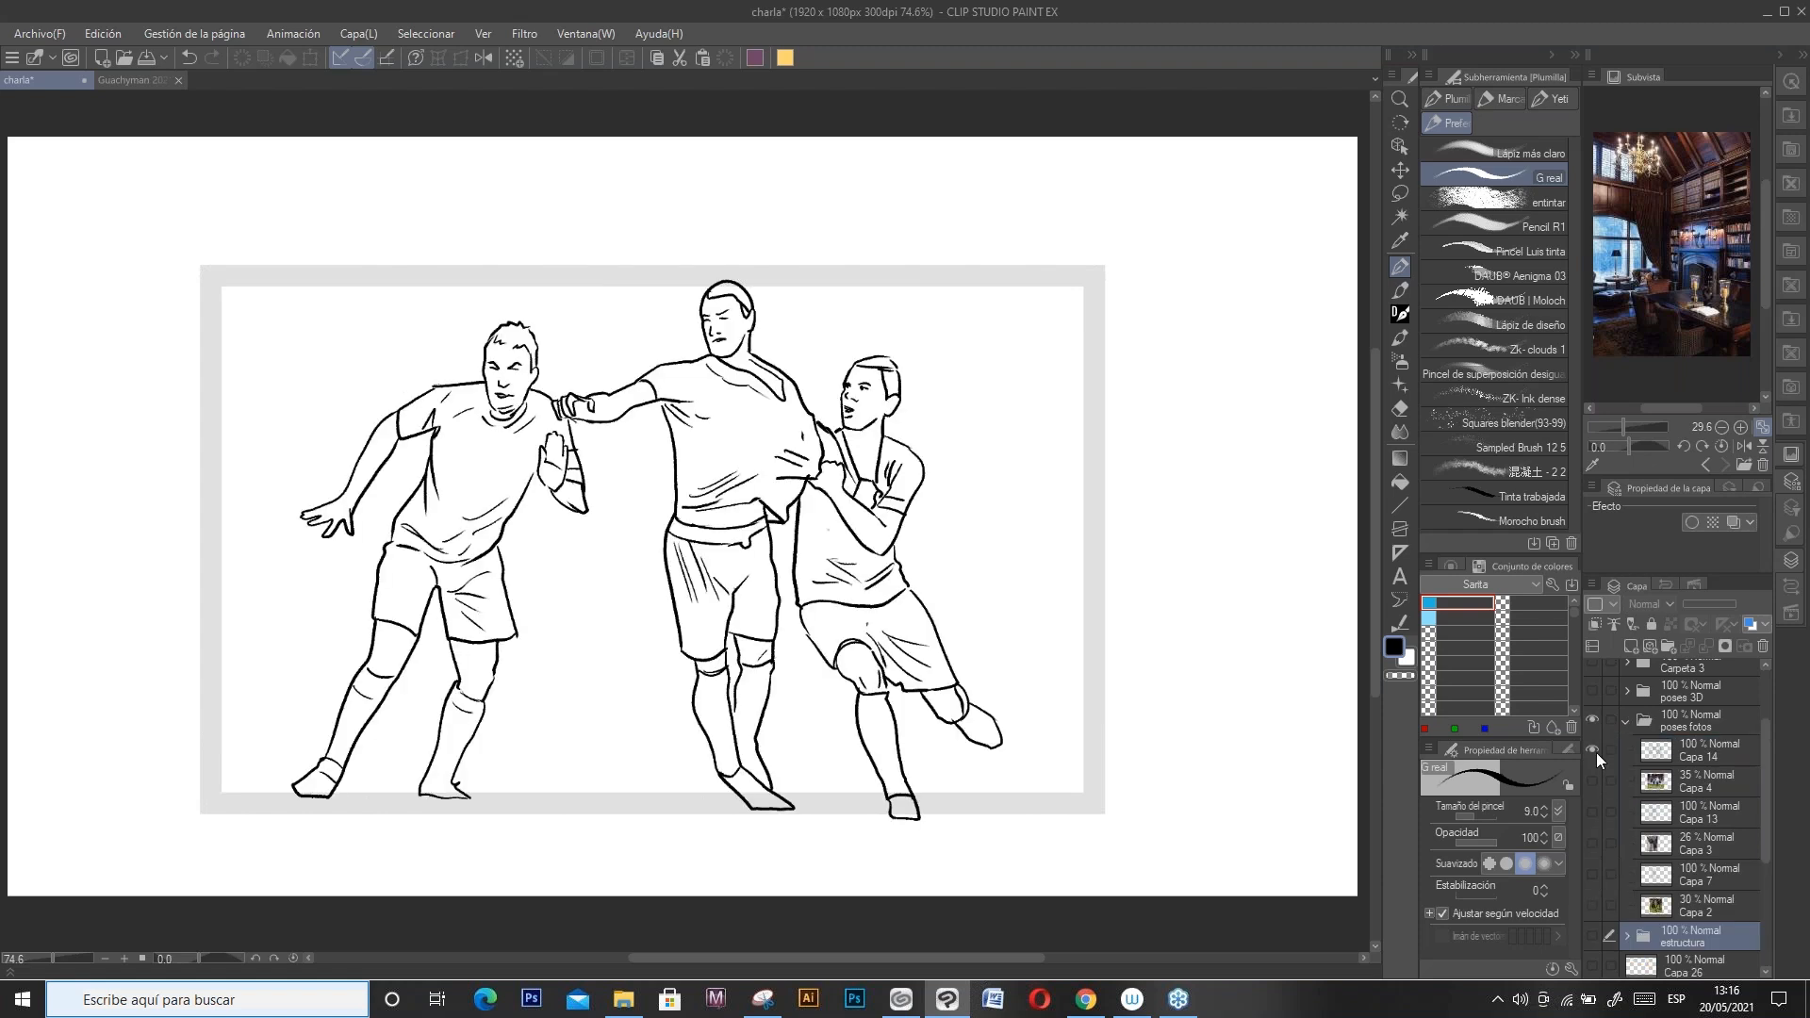
pyautogui.click(1690, 911)
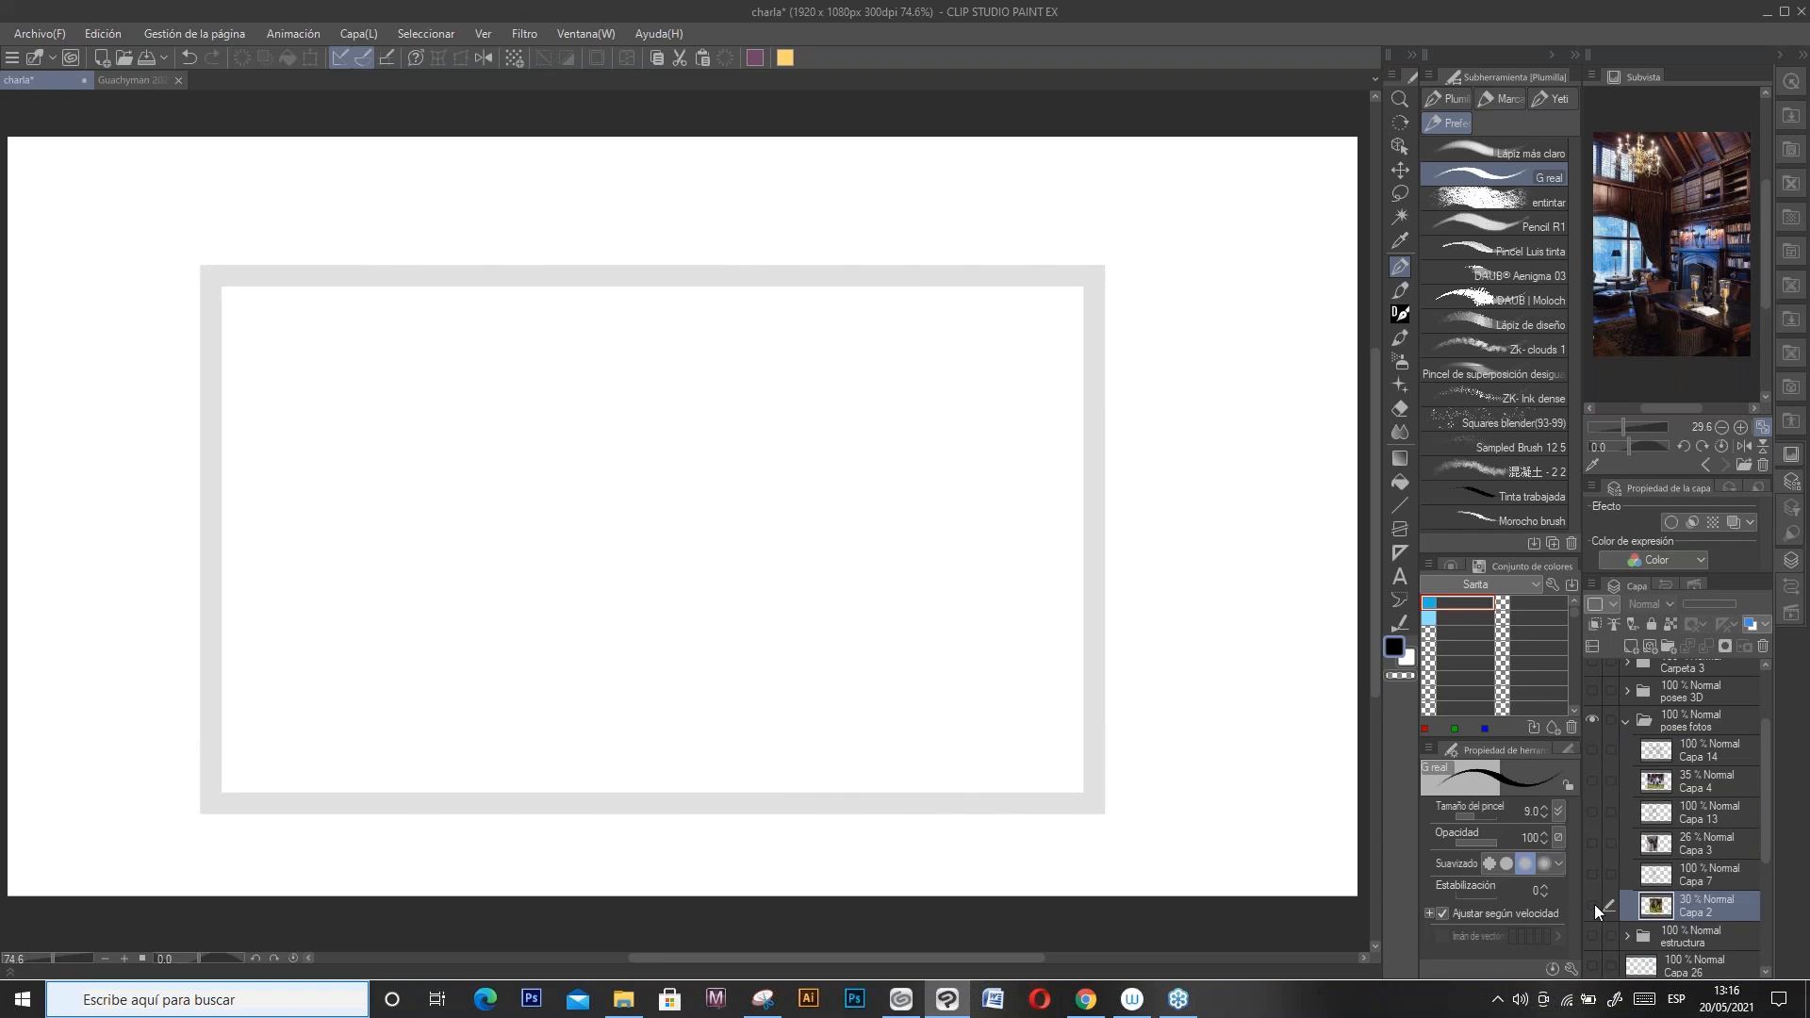
pyautogui.click(1589, 906)
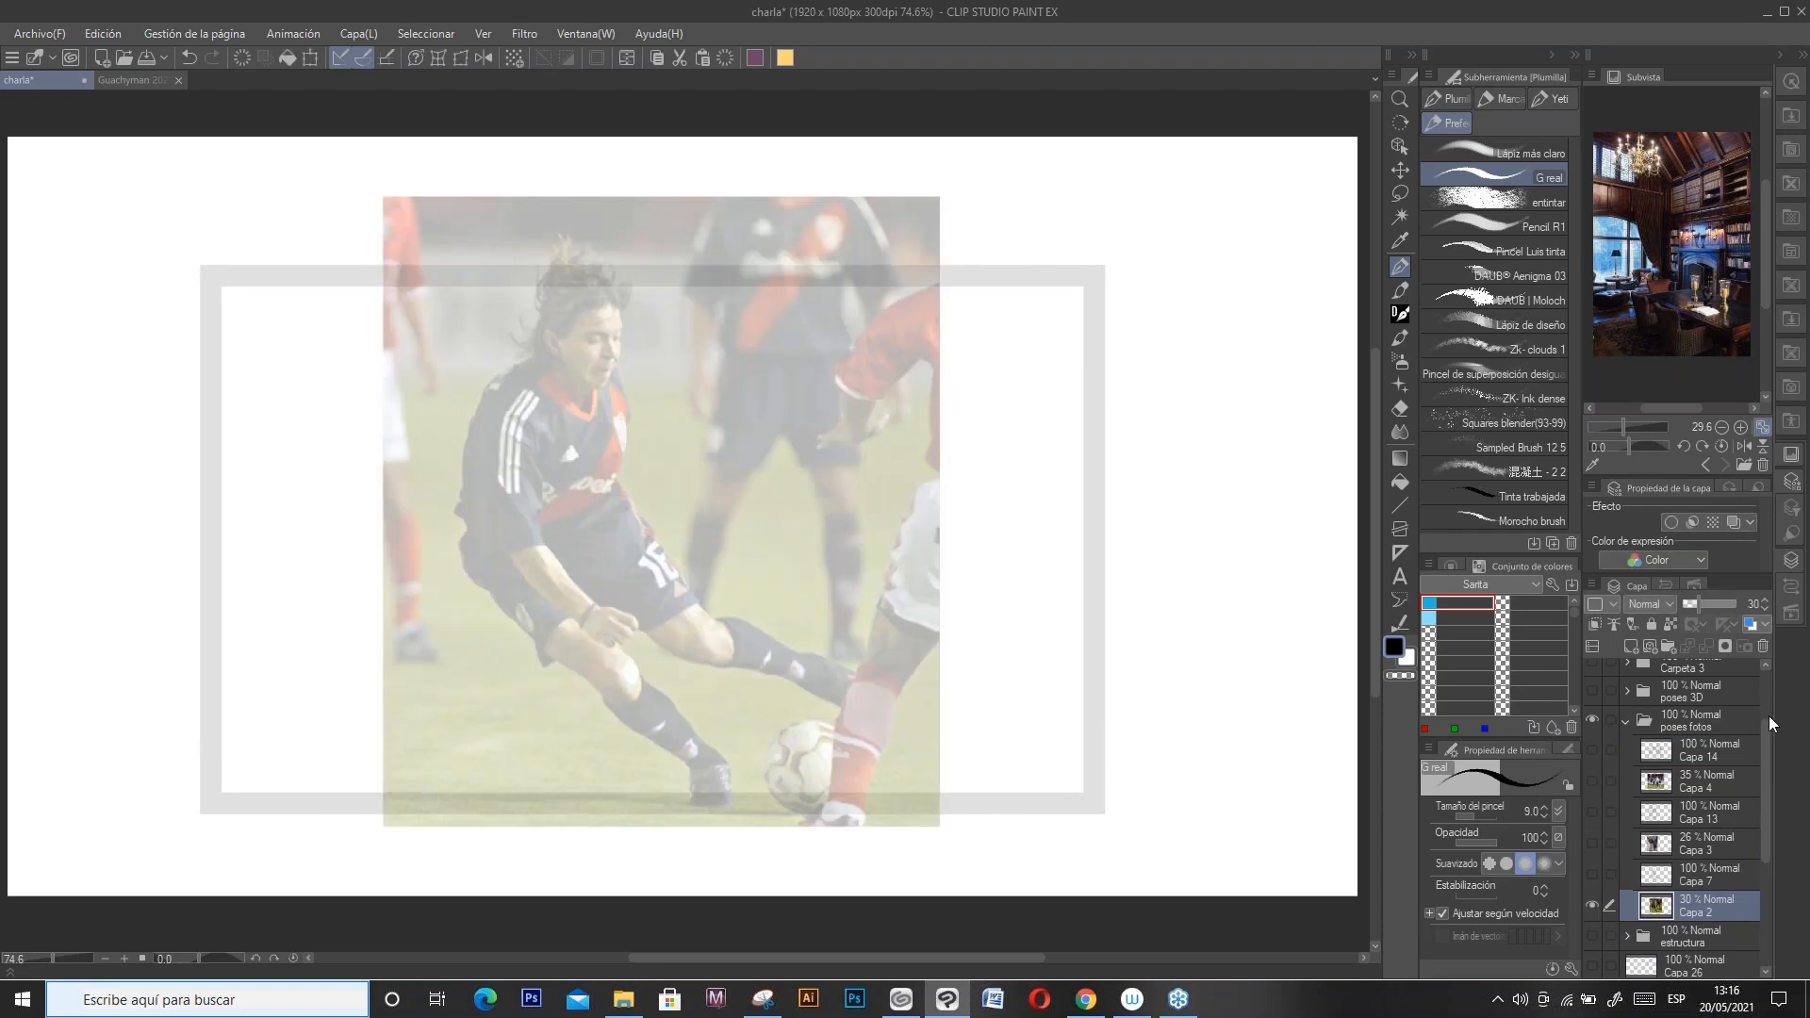
pyautogui.moveTo(1765, 745)
pyautogui.mouseDown()
pyautogui.moveTo(1767, 863)
pyautogui.moveTo(1757, 745)
pyautogui.mouseUp()
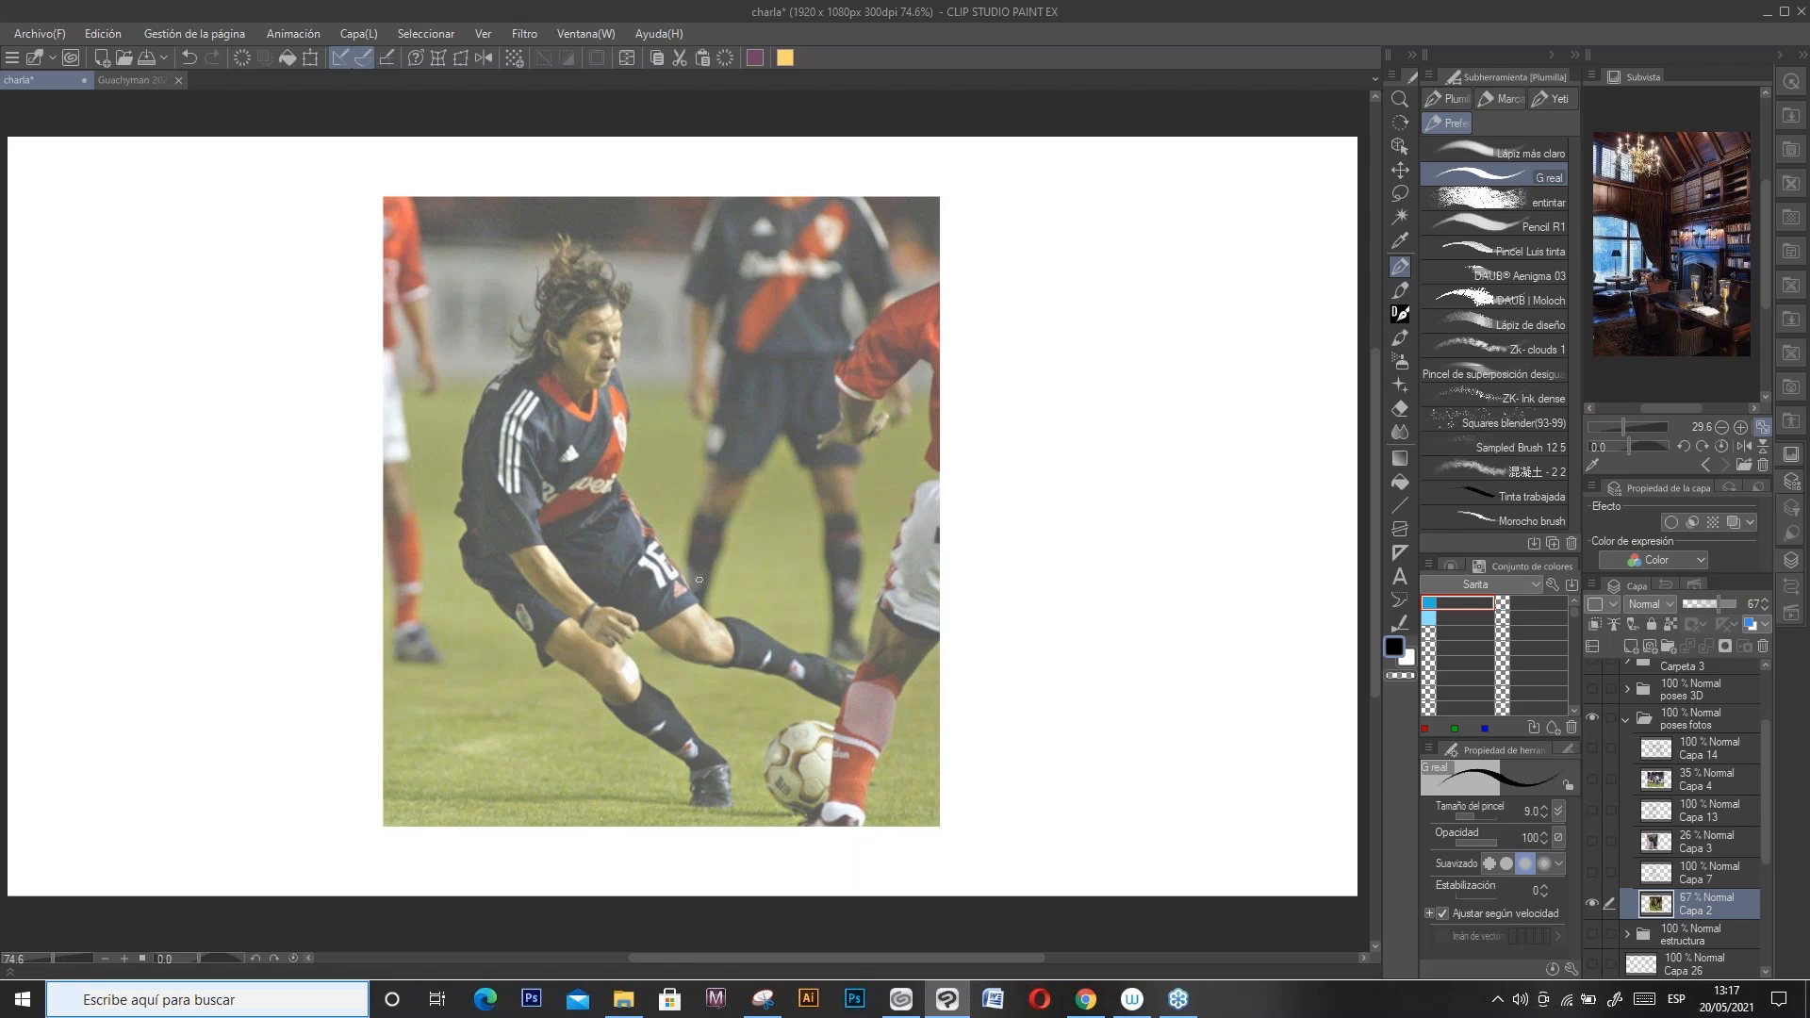
pyautogui.click(1741, 605)
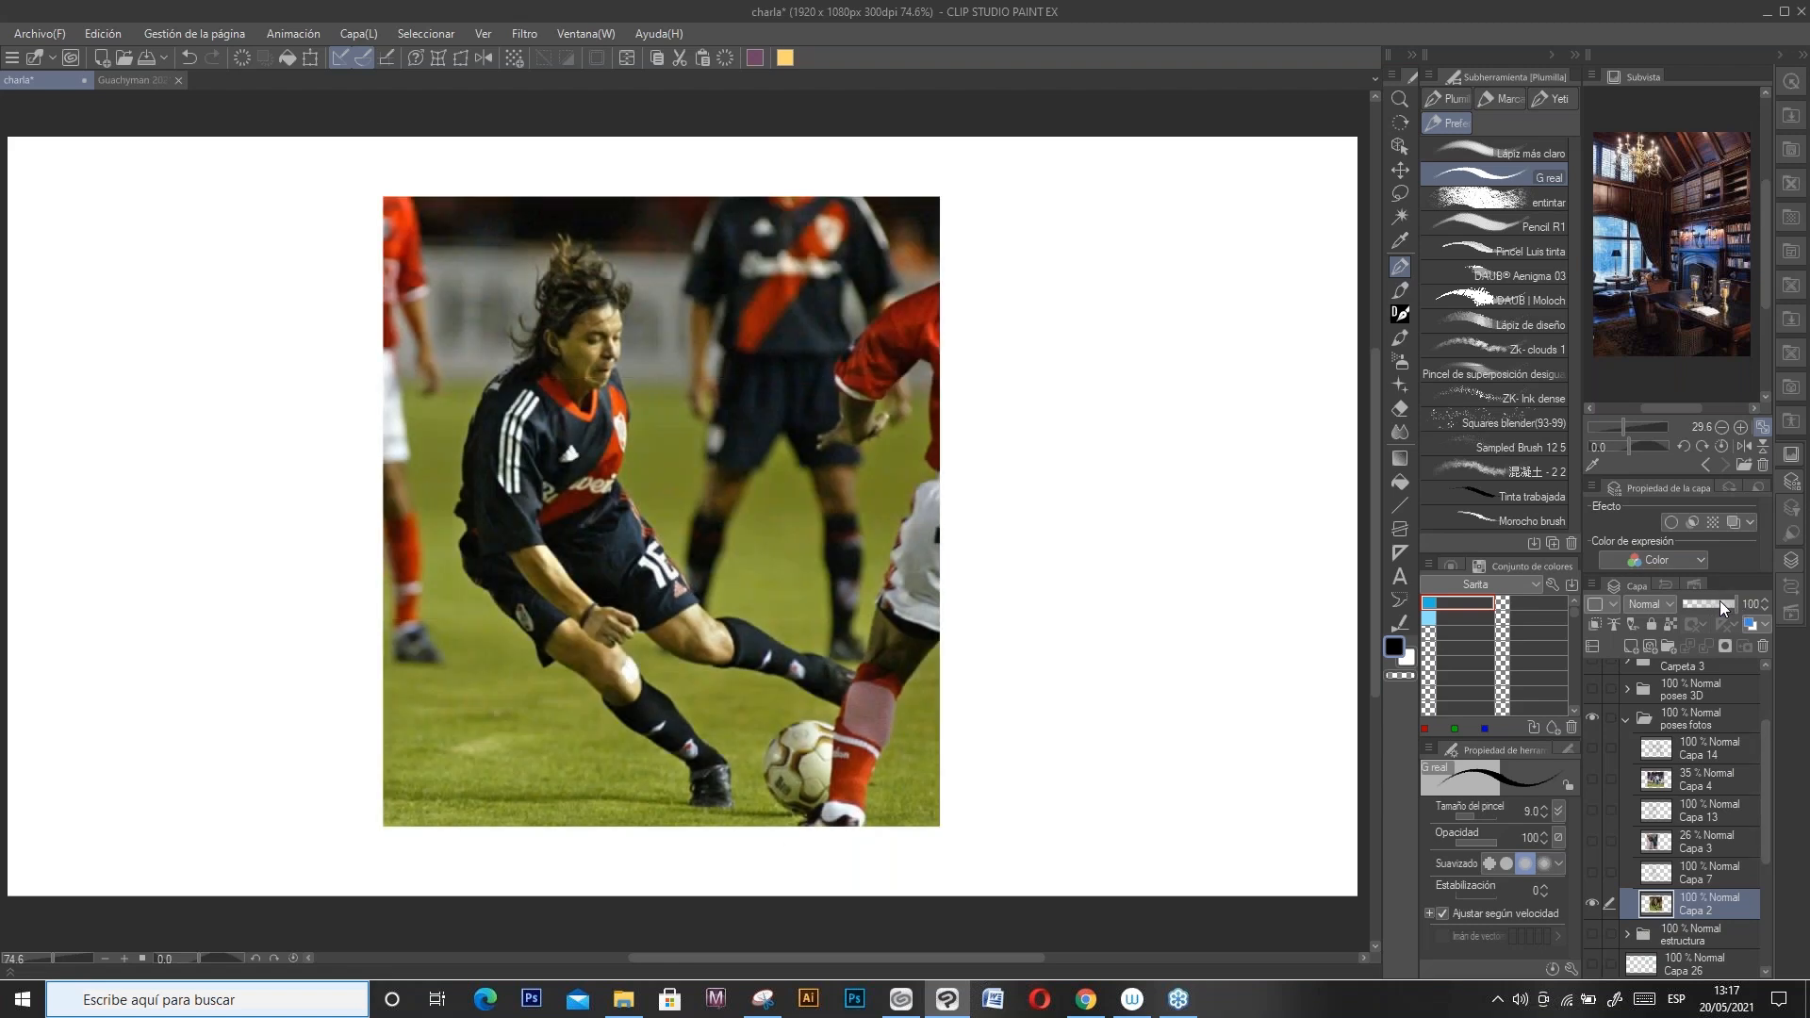
# Step: Fade the Capa 2 photo to 35% opacity, show the Capa 7 line drawing over it, and hide the photo
pyautogui.moveTo(1712, 602); pyautogui.dragTo(1701, 602)
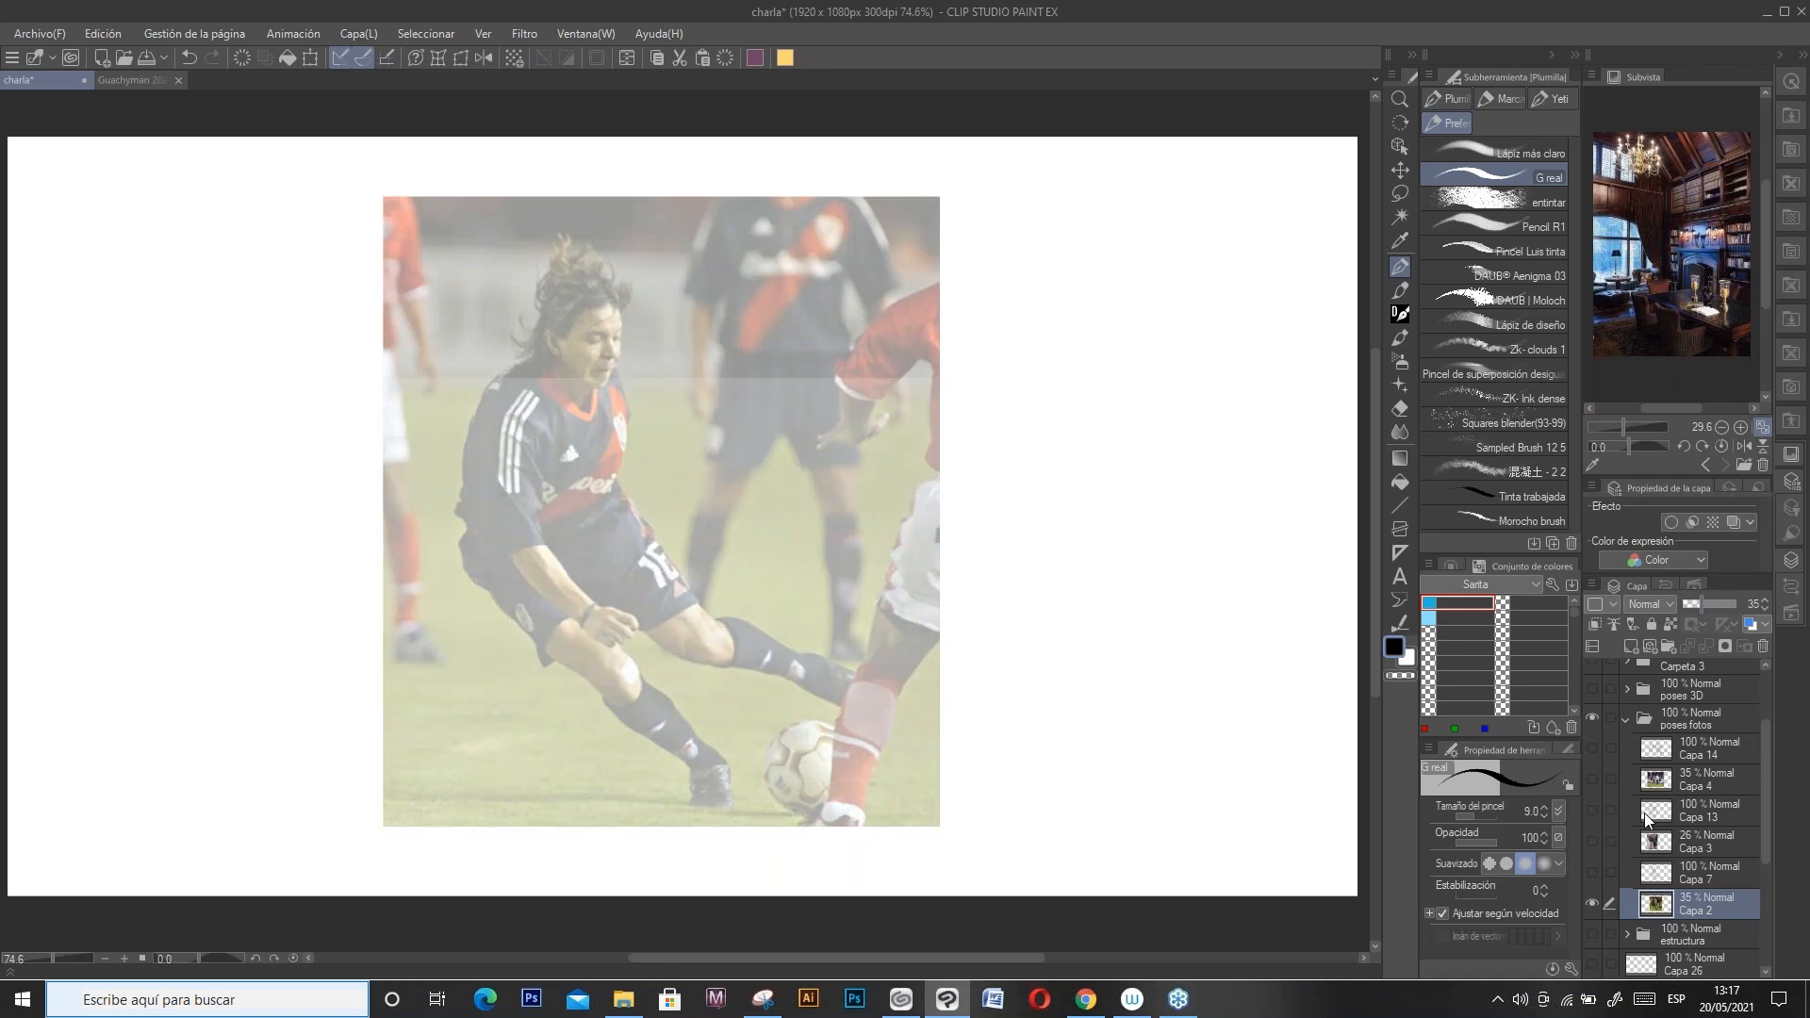
pyautogui.click(1592, 873)
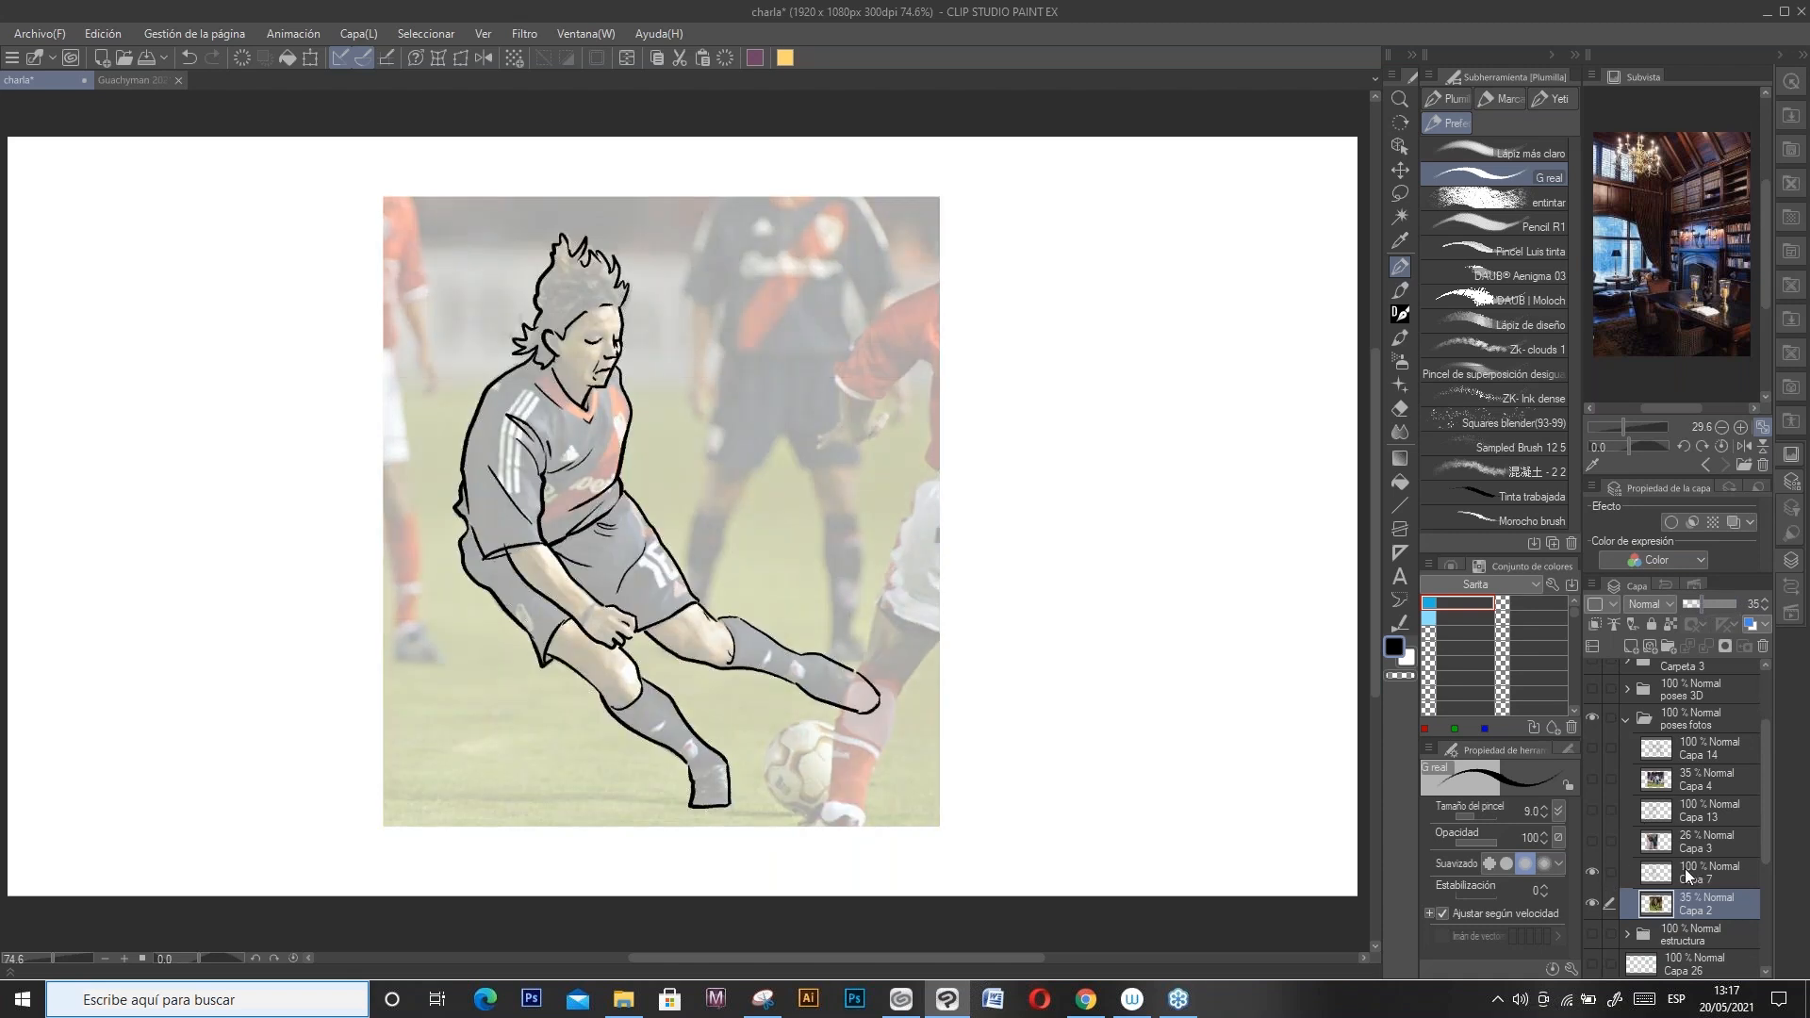
pyautogui.click(1594, 902)
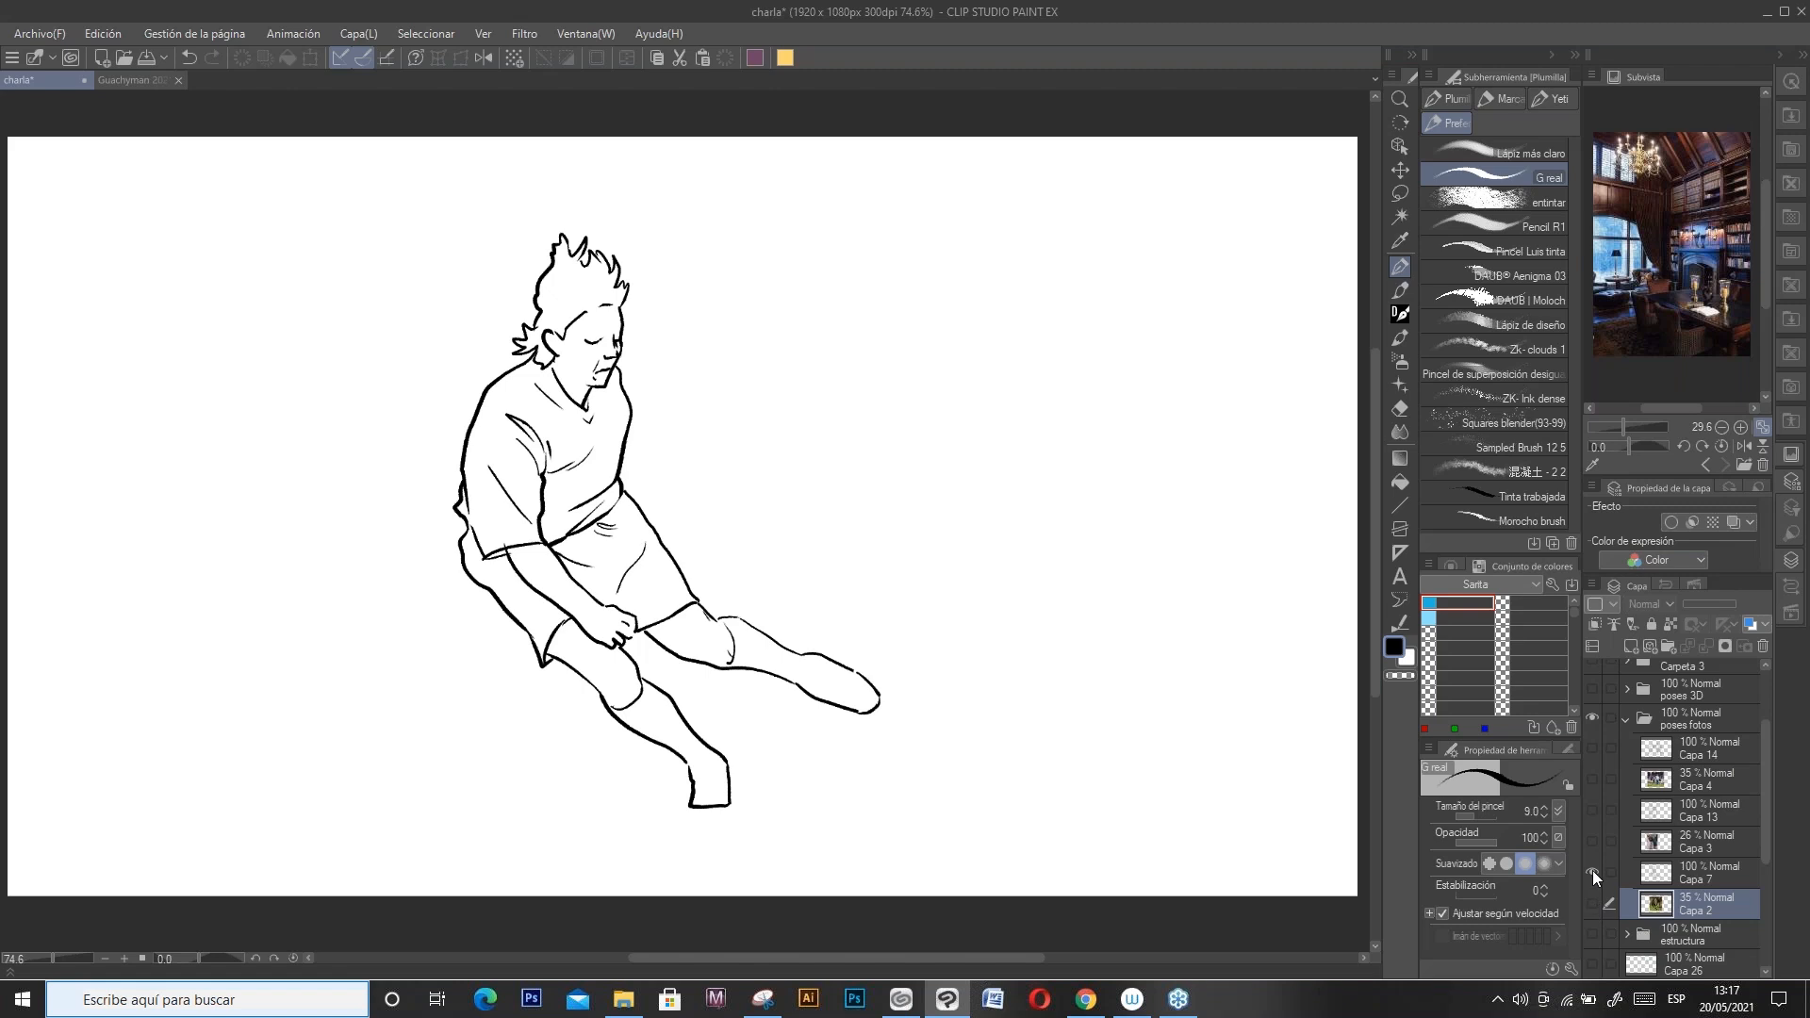
# Step: Replace Capa 7 with the walking-couple photo on Capa 3 and its Capa 13 line drawing, hide the photo, and activate Capa 13
pyautogui.click(1593, 840)
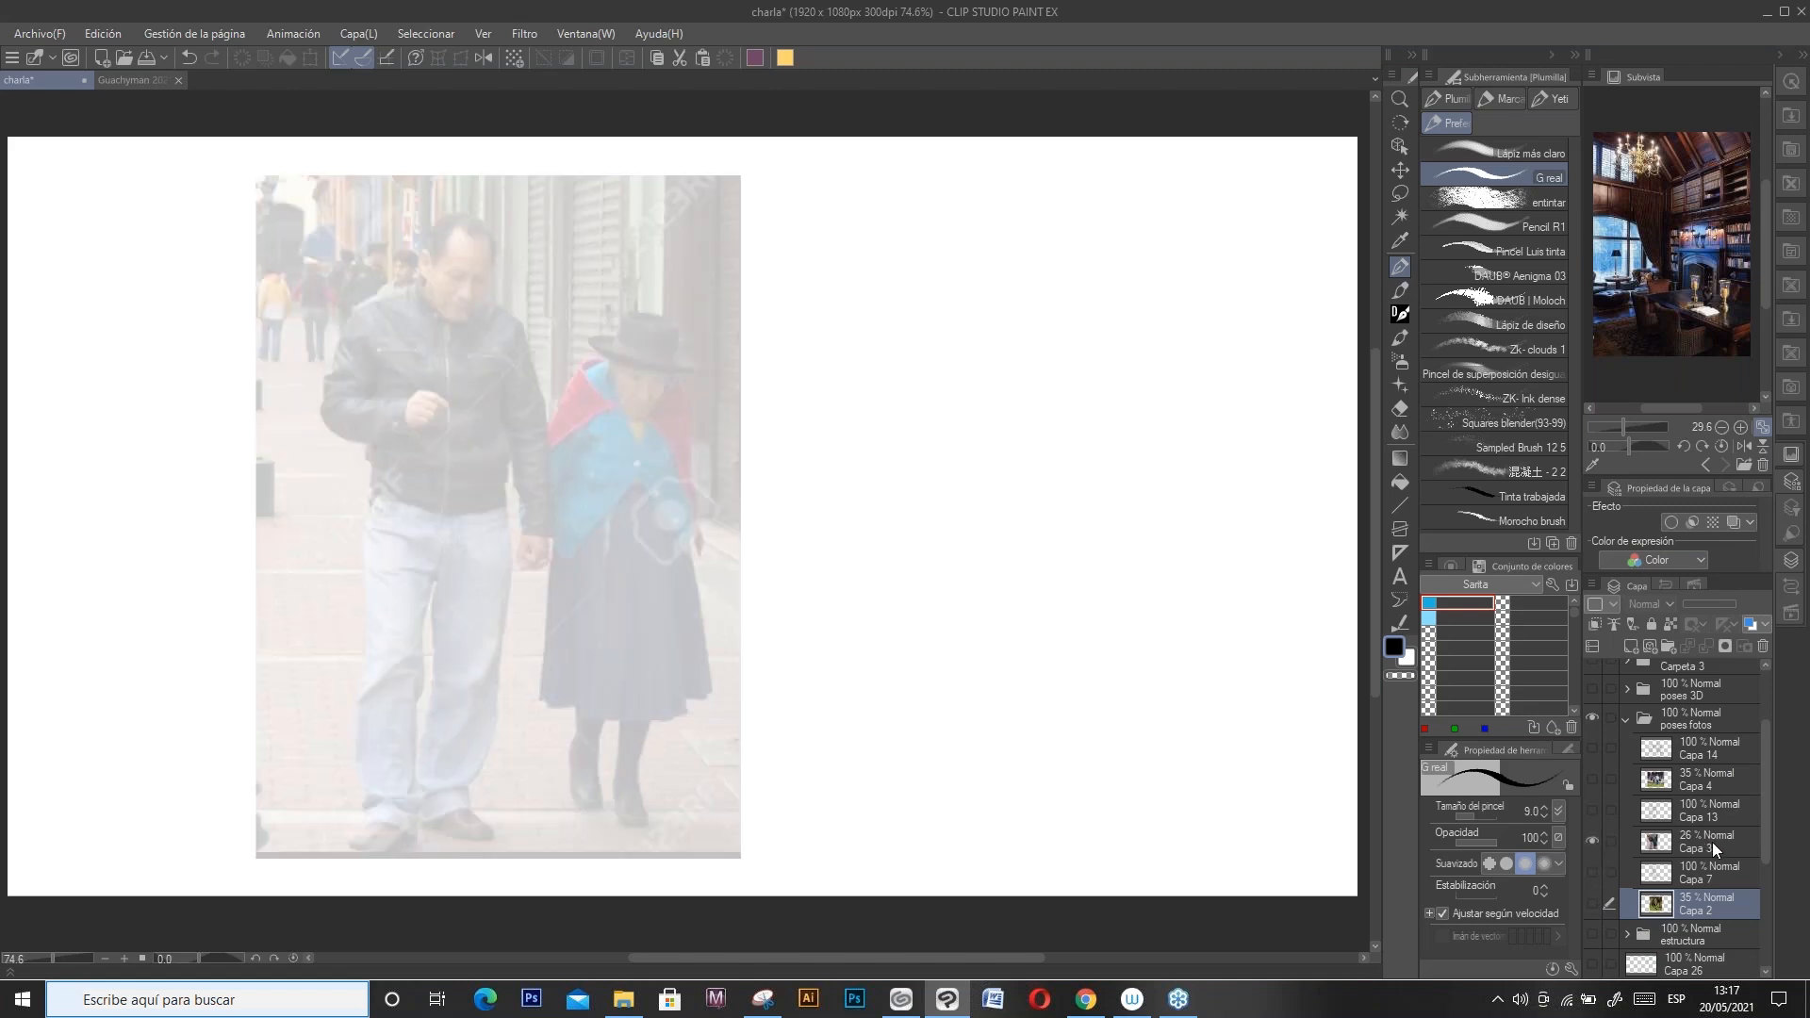
pyautogui.click(1710, 842)
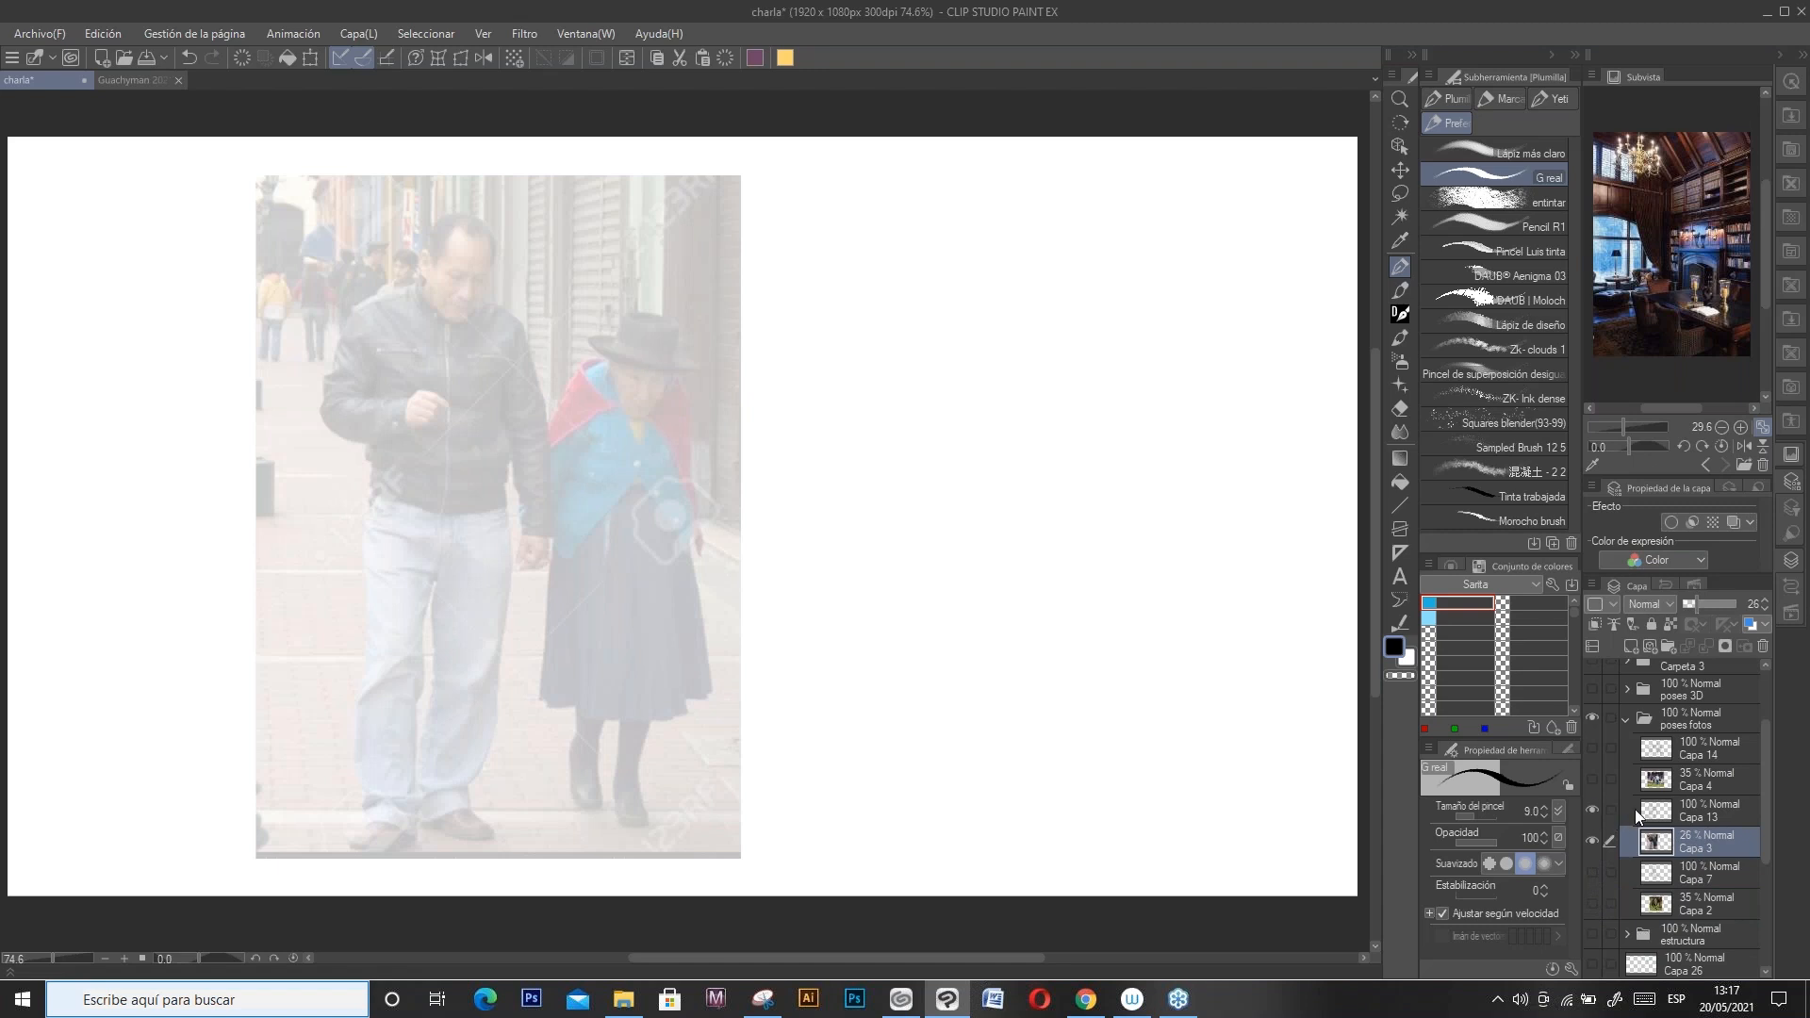
pyautogui.click(1593, 841)
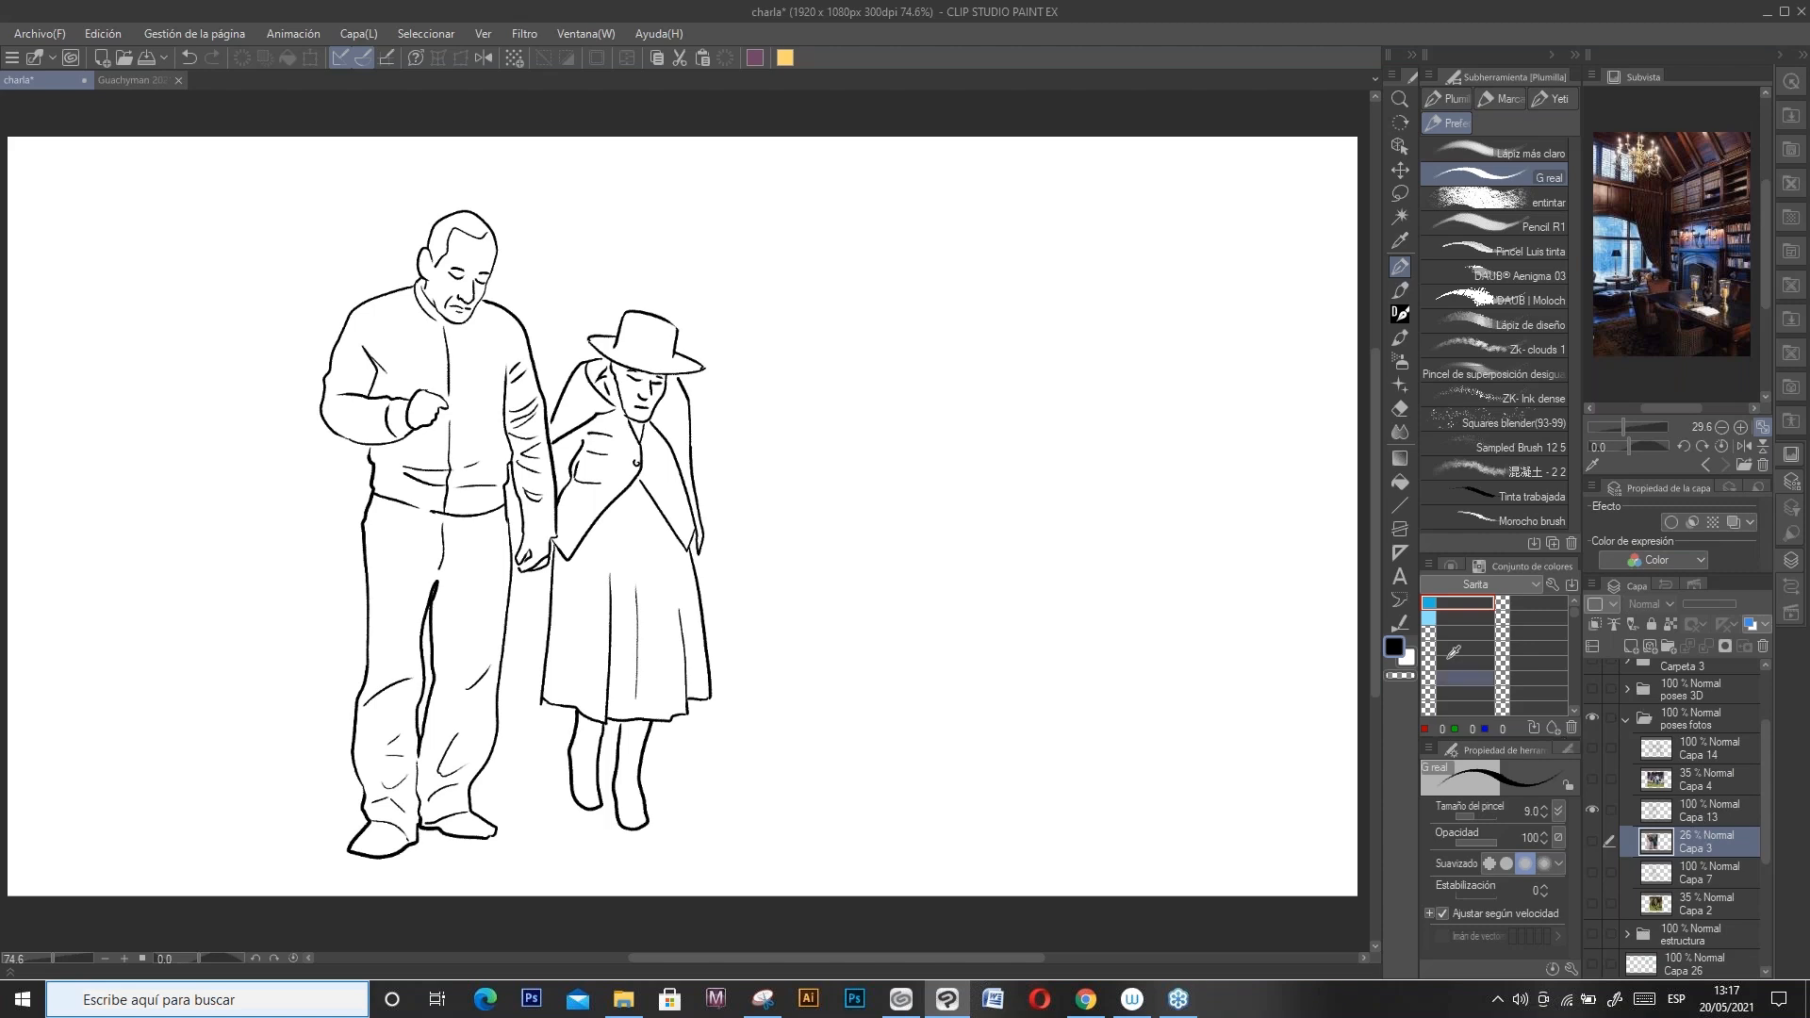
pyautogui.click(1686, 809)
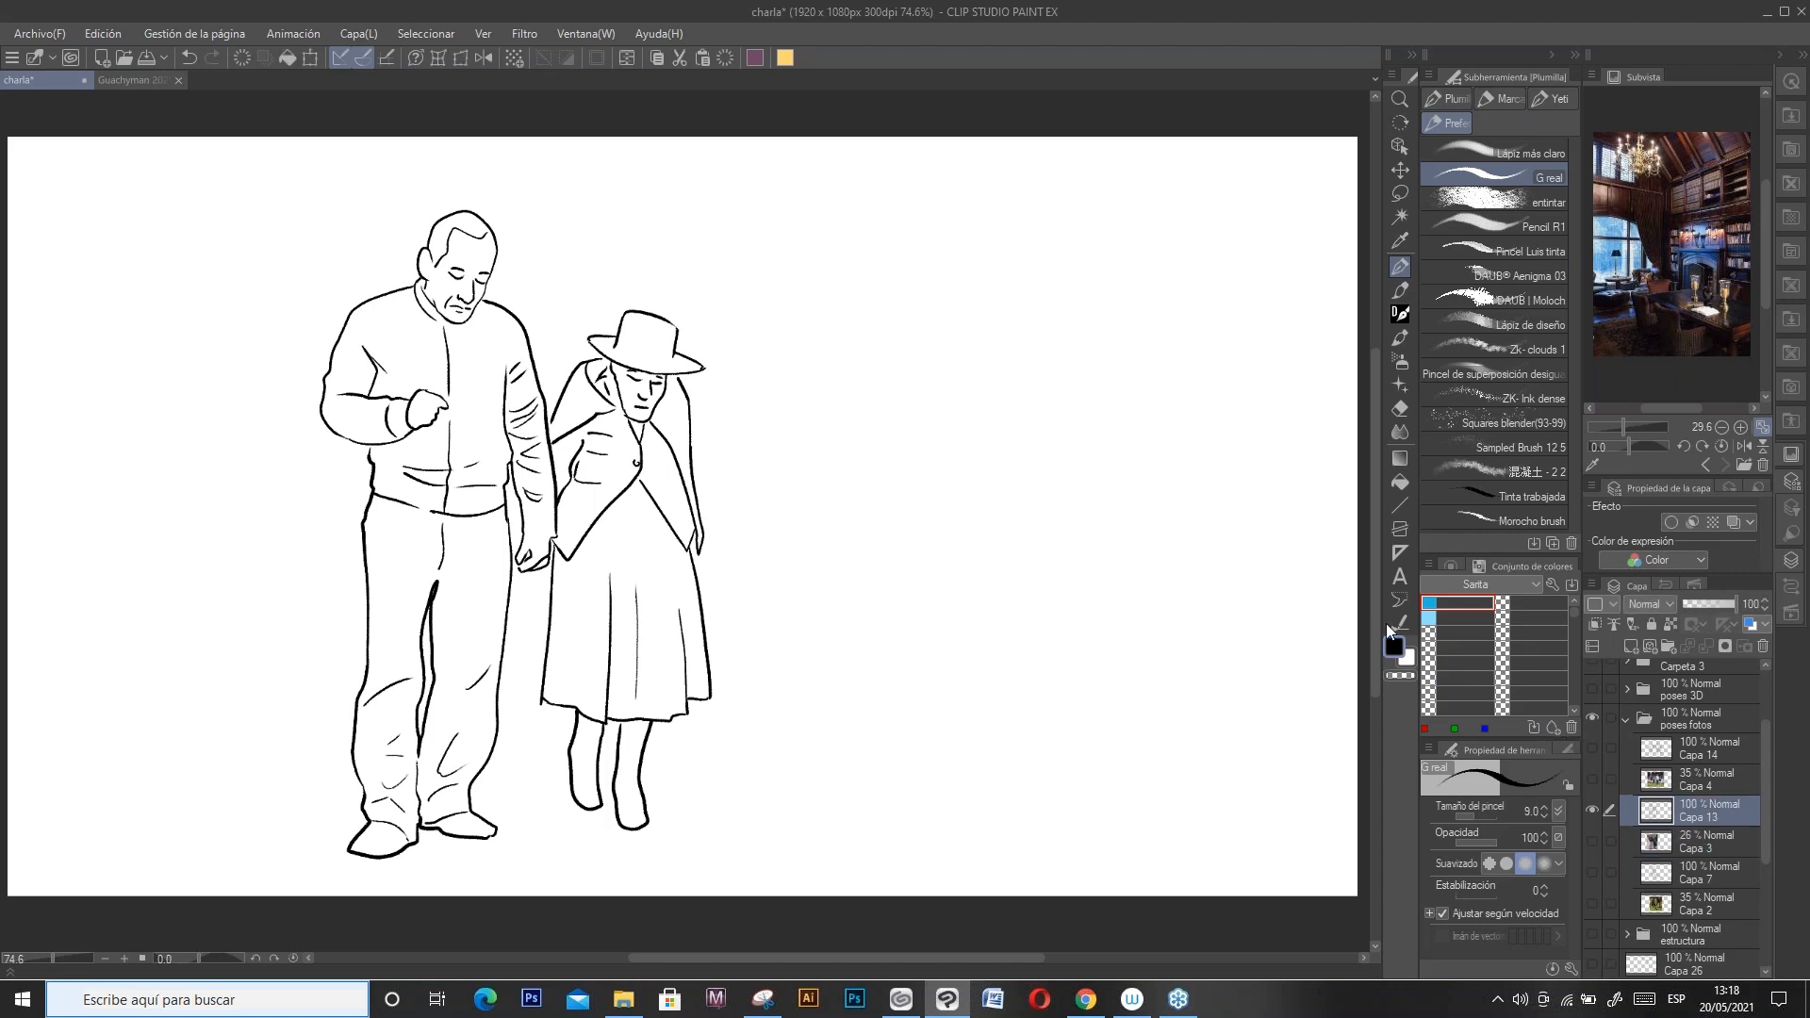
# Step: Set the drawing colour to dark red and sketch the hip and leg structure with knee circles over the woman's skirt on Capa 13
pyautogui.click(1395, 645)
pyautogui.click(1276, 290)
pyautogui.click(1503, 151)
pyautogui.moveTo(602, 518); pyautogui.dragTo(670, 521)
pyautogui.moveTo(598, 525); pyautogui.dragTo(656, 518)
pyautogui.moveTo(668, 536)
pyautogui.mouseDown()
pyautogui.moveTo(637, 575)
pyautogui.moveTo(669, 542)
pyautogui.moveTo(627, 765)
pyautogui.mouseUp()
pyautogui.moveTo(605, 663)
pyautogui.mouseDown()
pyautogui.moveTo(582, 734)
pyautogui.moveTo(608, 684)
pyautogui.mouseUp()
pyautogui.moveTo(615, 651); pyautogui.dragTo(604, 669)
pyautogui.moveTo(586, 572)
pyautogui.mouseDown()
pyautogui.moveTo(606, 649)
pyautogui.moveTo(605, 629)
pyautogui.mouseUp()
pyautogui.moveTo(482, 680); pyautogui.dragTo(471, 727)
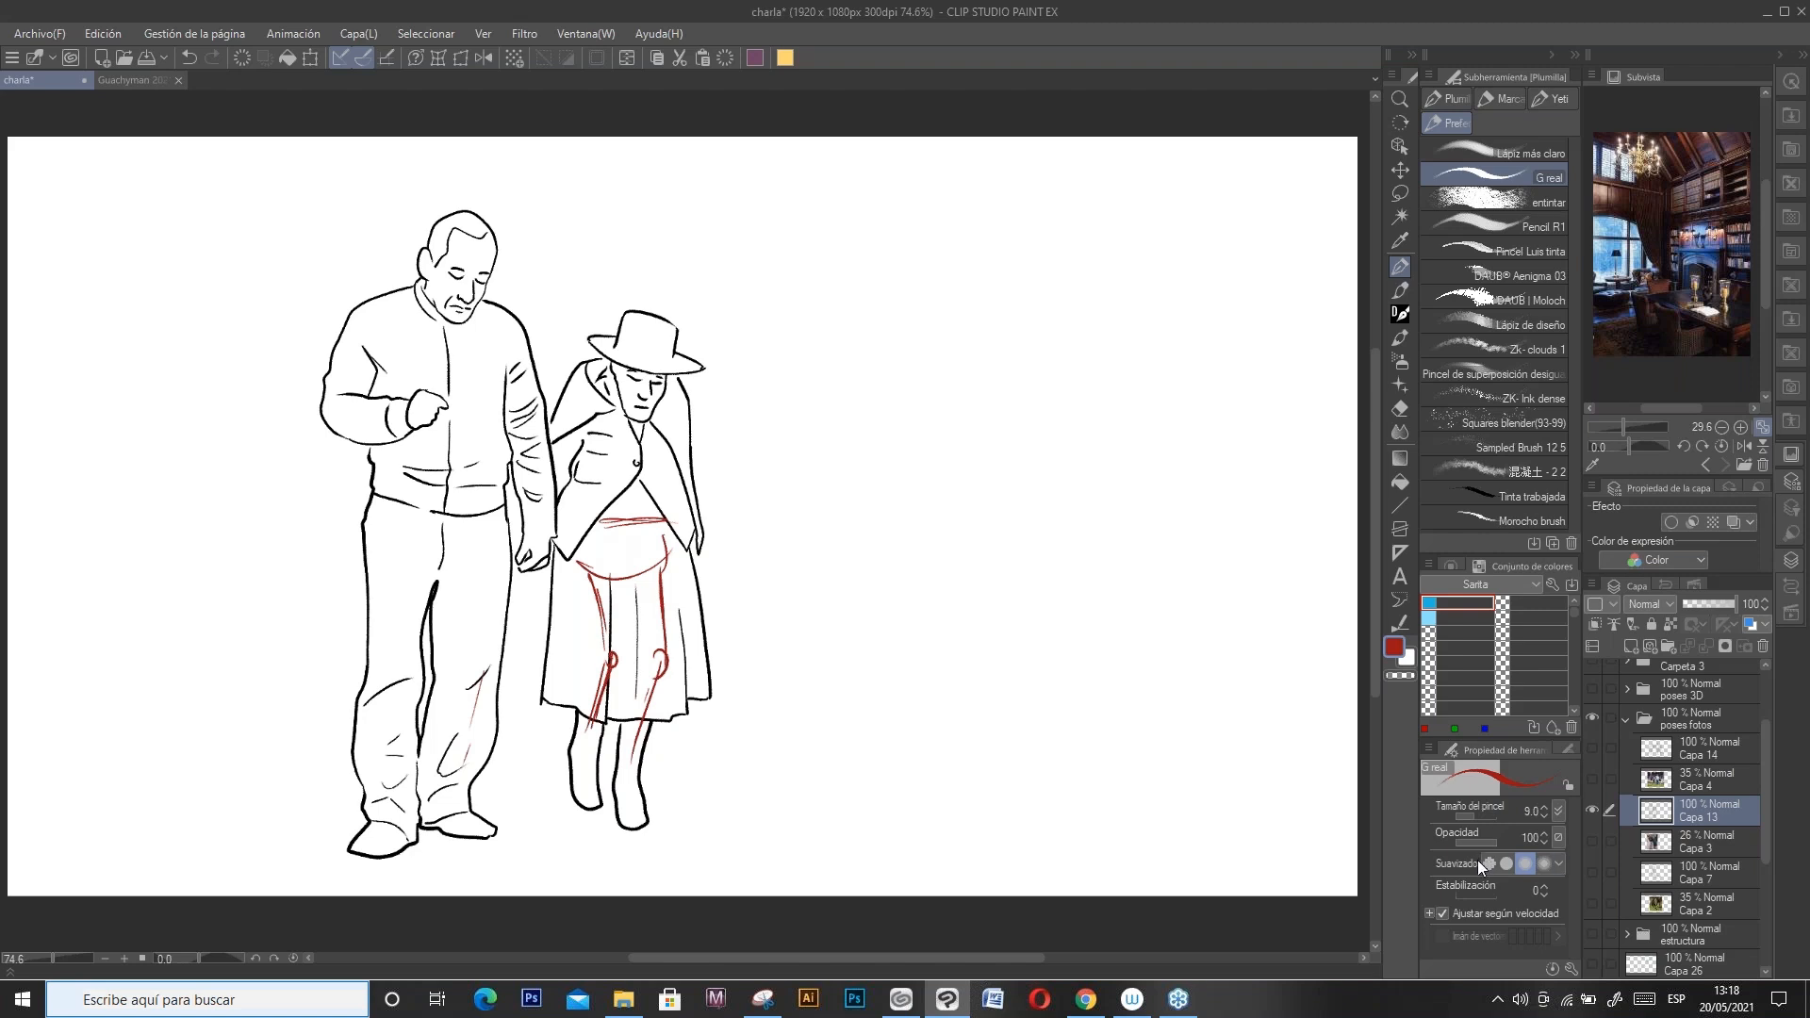
# Step: Replace the walking couple with the three-footballer photo on Capa 4, show its Capa 14 line drawing, and hide the photo
pyautogui.click(1593, 790)
pyautogui.click(1690, 779)
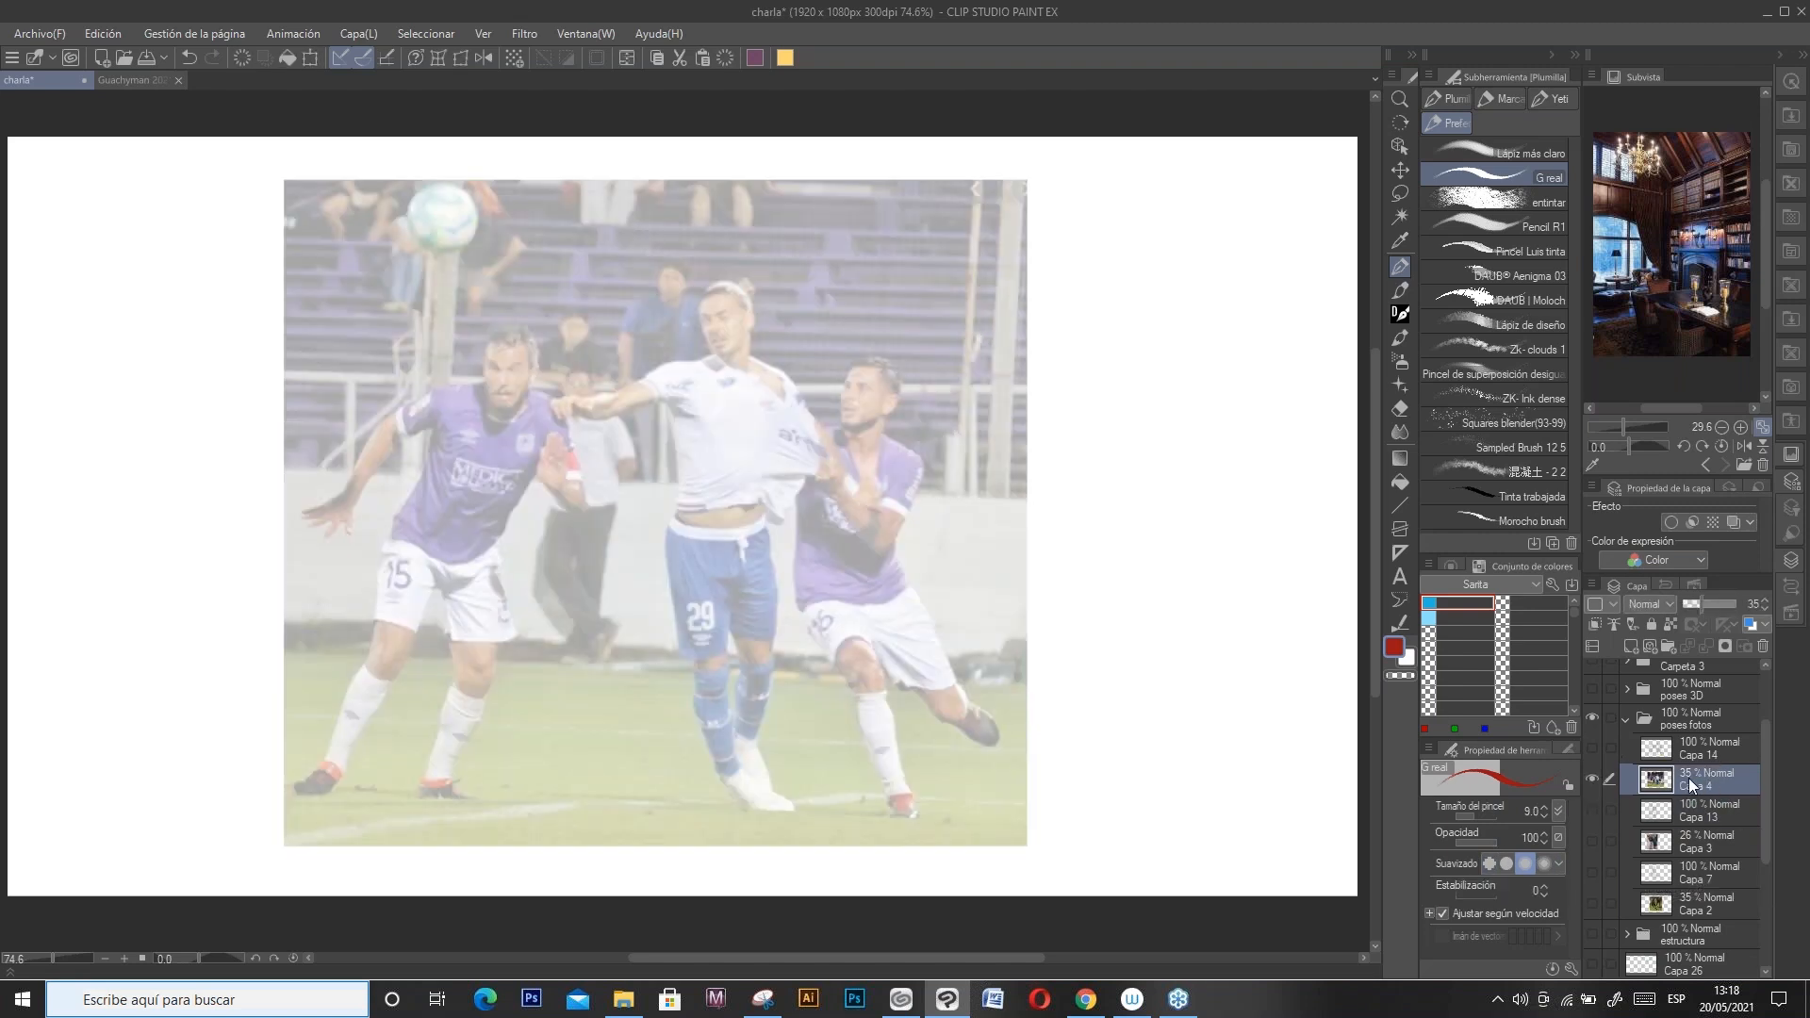
pyautogui.click(1603, 748)
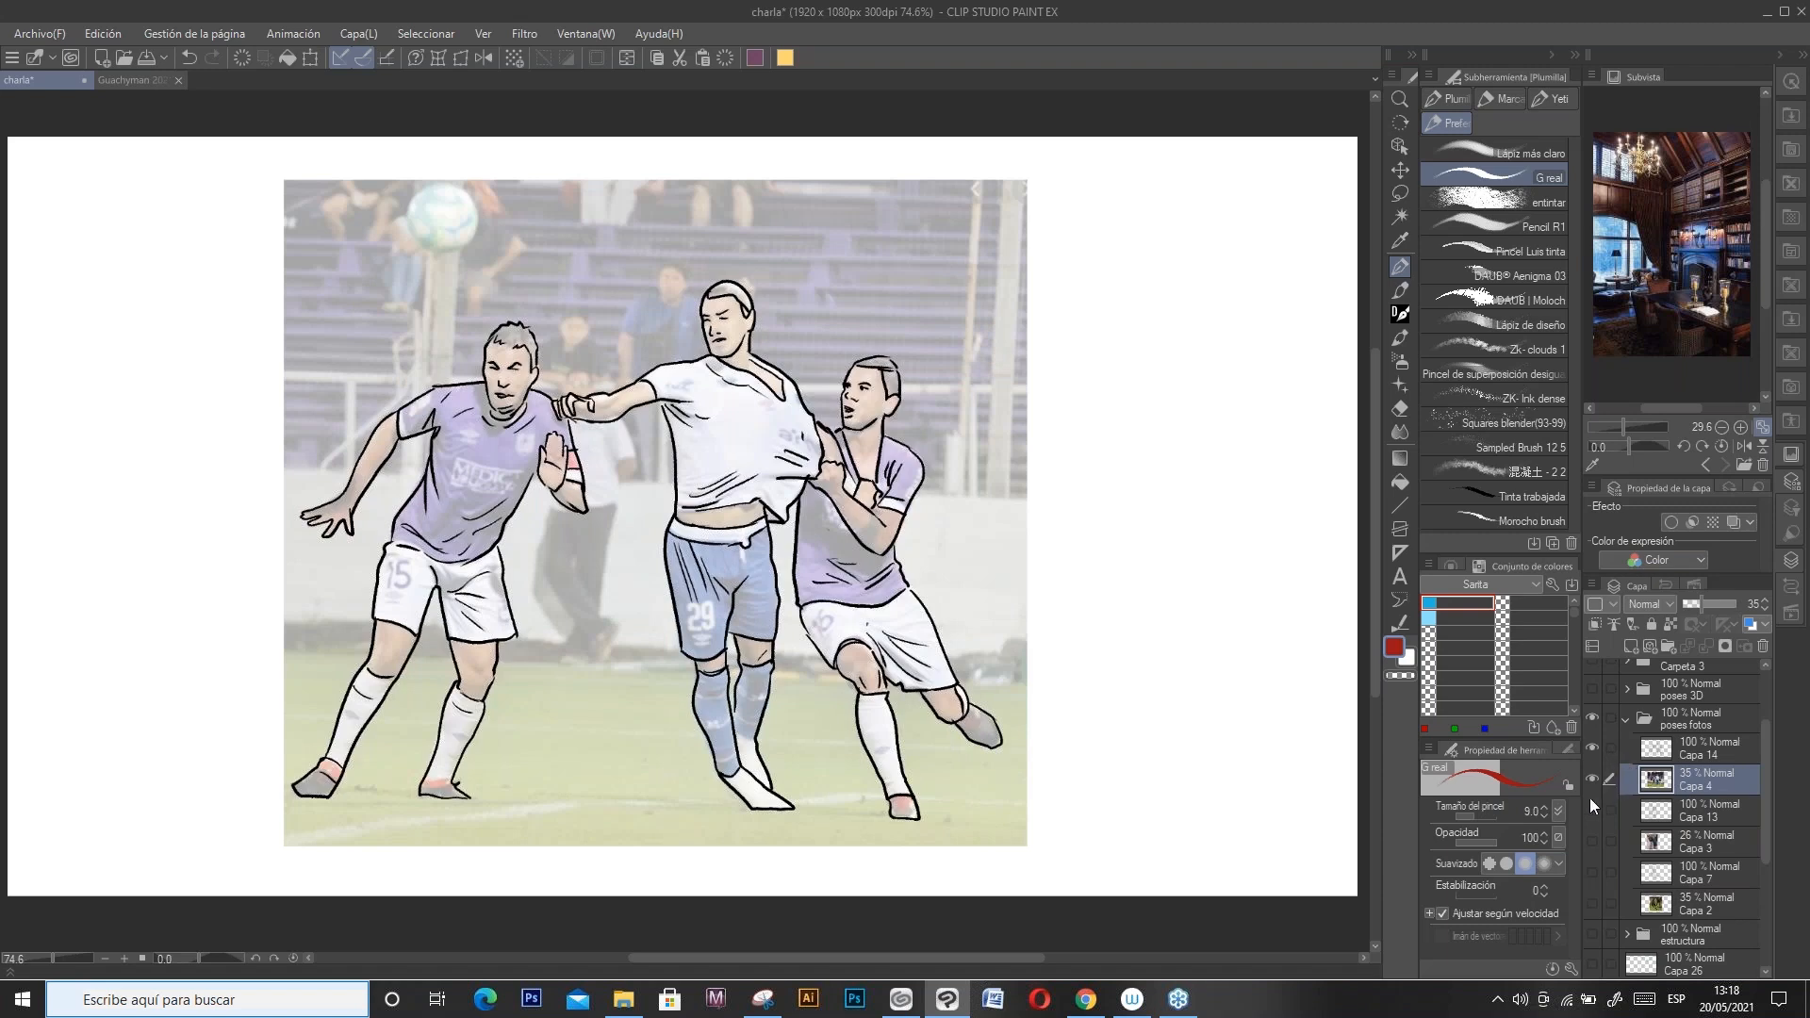
pyautogui.click(1596, 779)
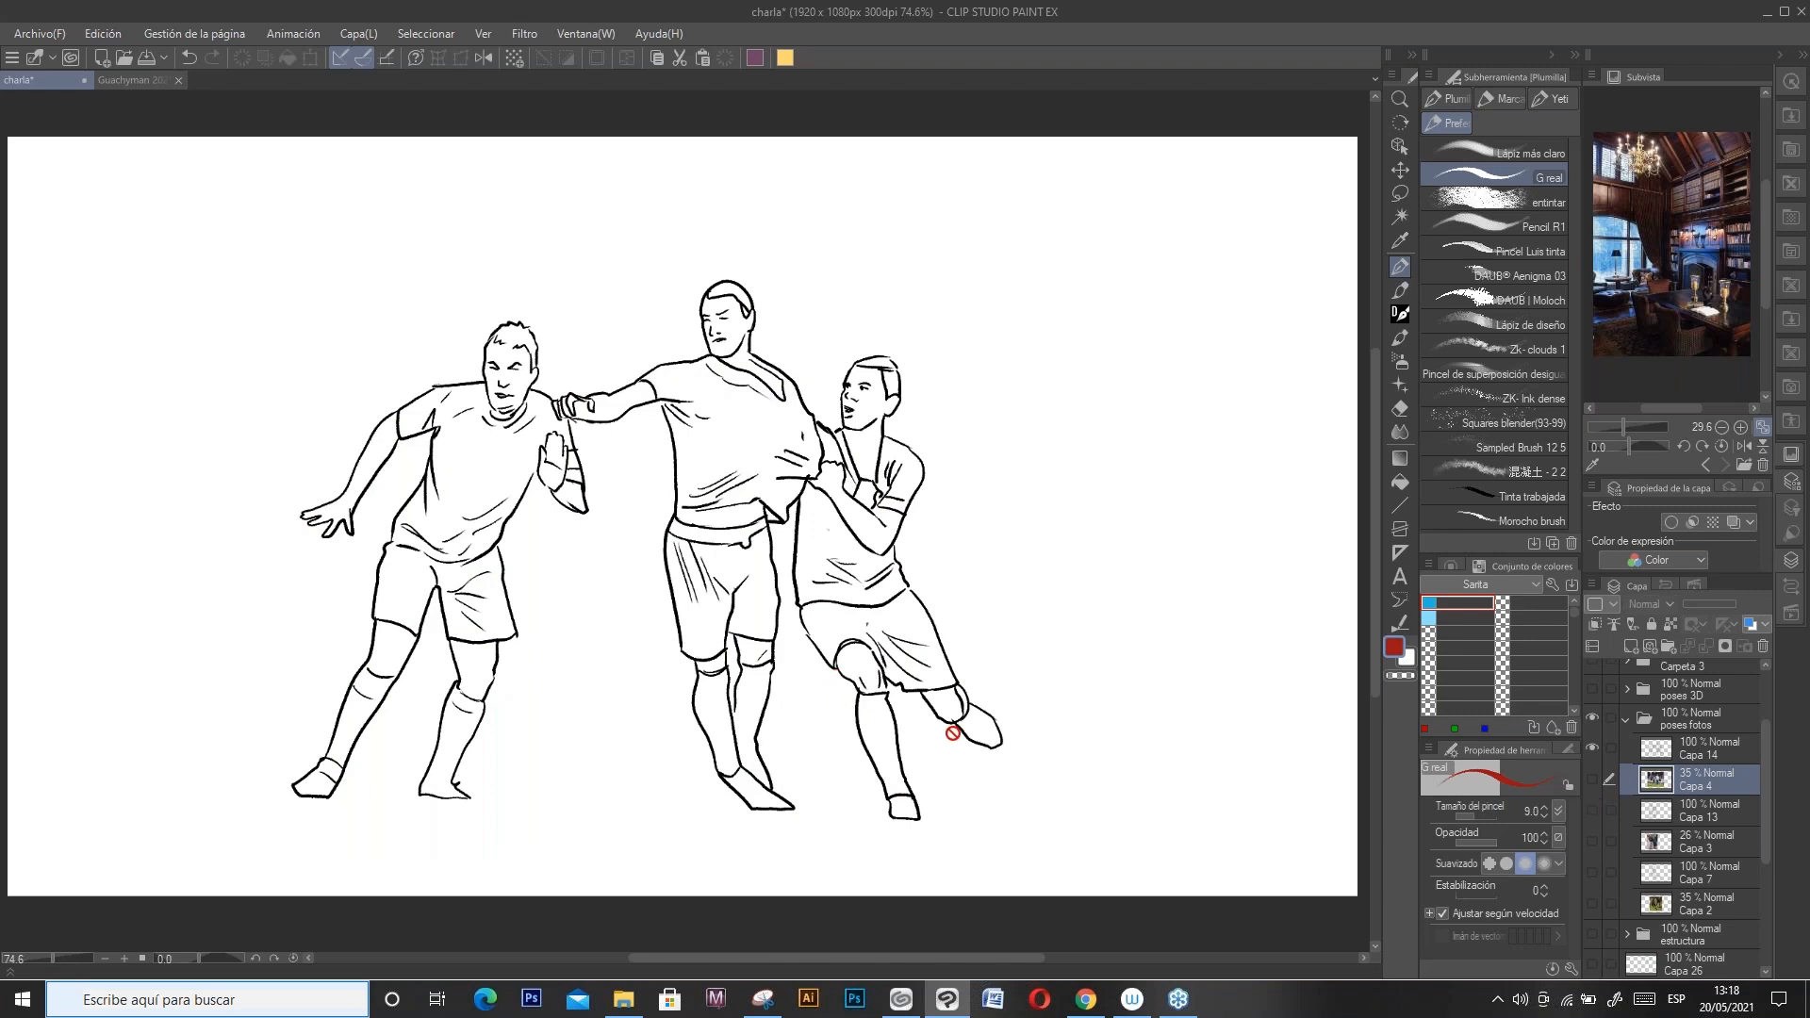
# Step: On Capa 14, circle the grabbed shirt in red and draw arrows to the neckline and the players' legs and feet
pyautogui.click(1692, 749)
pyautogui.moveTo(1019, 600)
pyautogui.mouseDown()
pyautogui.moveTo(971, 684)
pyautogui.moveTo(987, 654)
pyautogui.mouseUp()
pyautogui.moveTo(822, 312)
pyautogui.mouseDown()
pyautogui.moveTo(806, 371)
pyautogui.moveTo(820, 357)
pyautogui.mouseUp()
pyautogui.moveTo(754, 424)
pyautogui.mouseDown()
pyautogui.moveTo(753, 441)
pyautogui.moveTo(752, 426)
pyautogui.mouseUp()
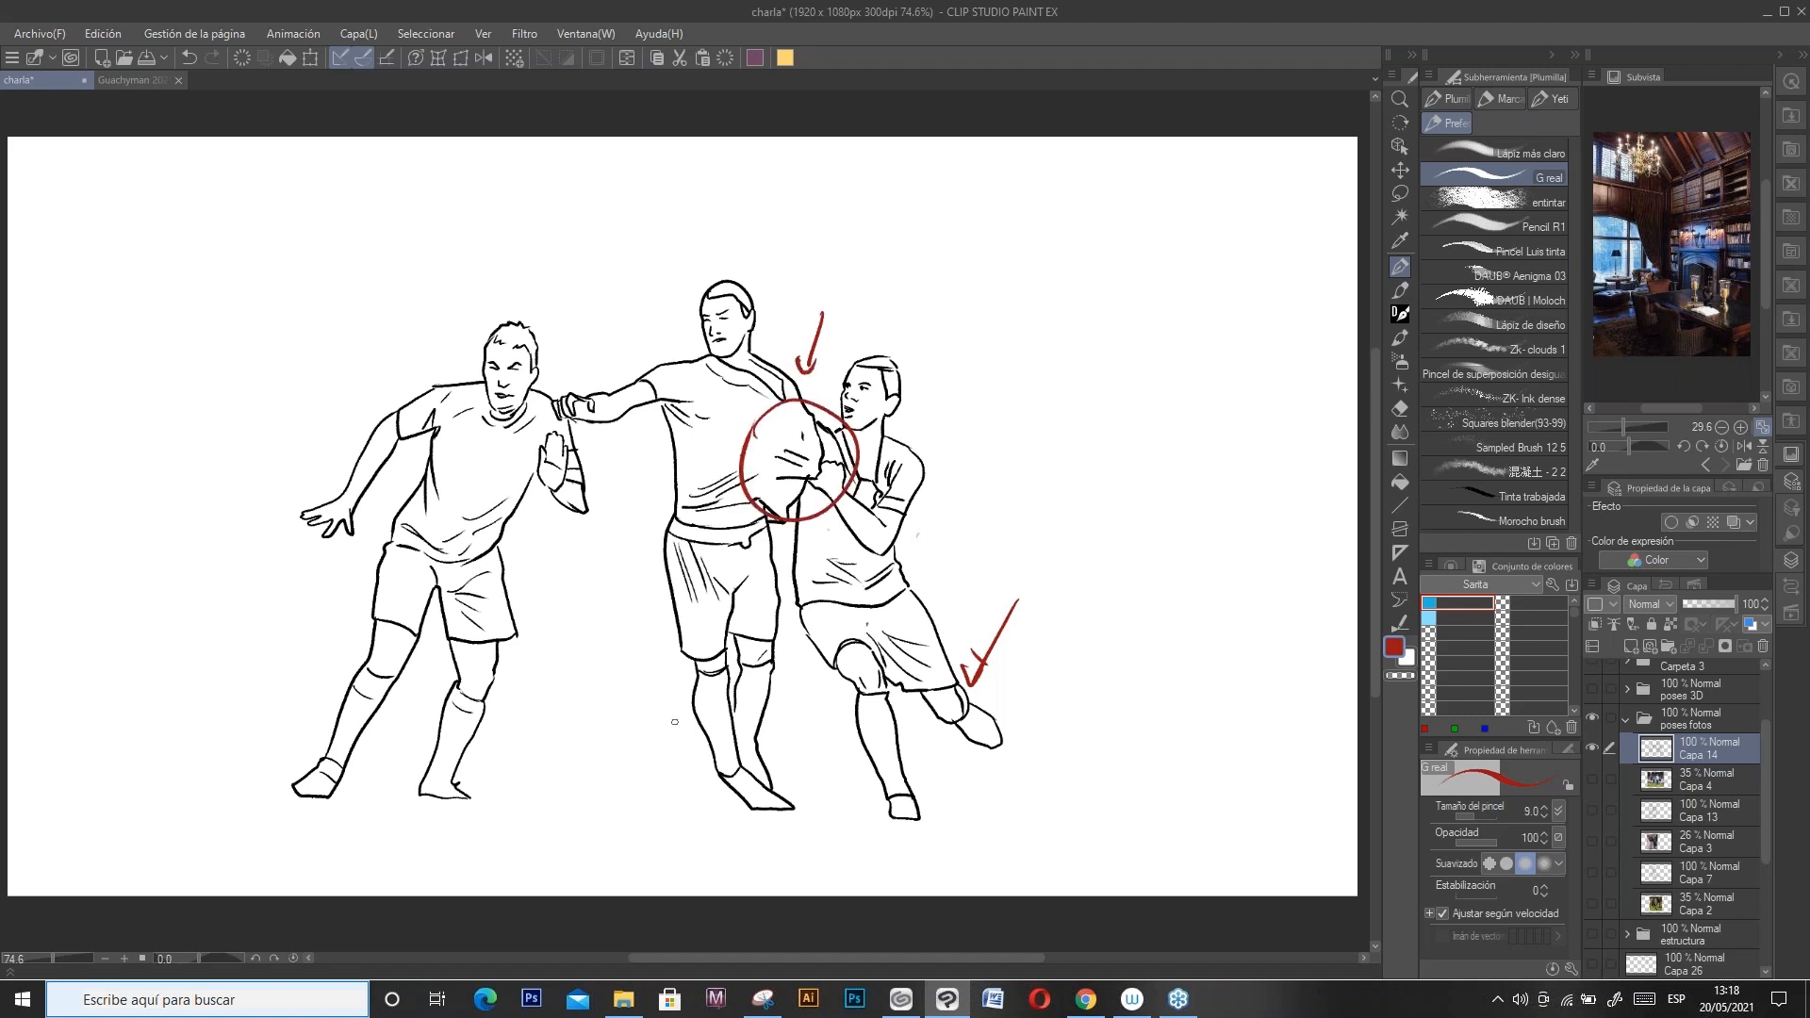
pyautogui.moveTo(834, 779); pyautogui.dragTo(775, 734)
pyautogui.moveTo(498, 760)
pyautogui.mouseDown()
pyautogui.moveTo(470, 783)
pyautogui.moveTo(483, 801)
pyautogui.mouseUp()
pyautogui.moveTo(697, 795); pyautogui.dragTo(714, 814)
# Step: Collapse and hide the poses fotos folder, and show and expand the poses 3D folder
pyautogui.click(1627, 721)
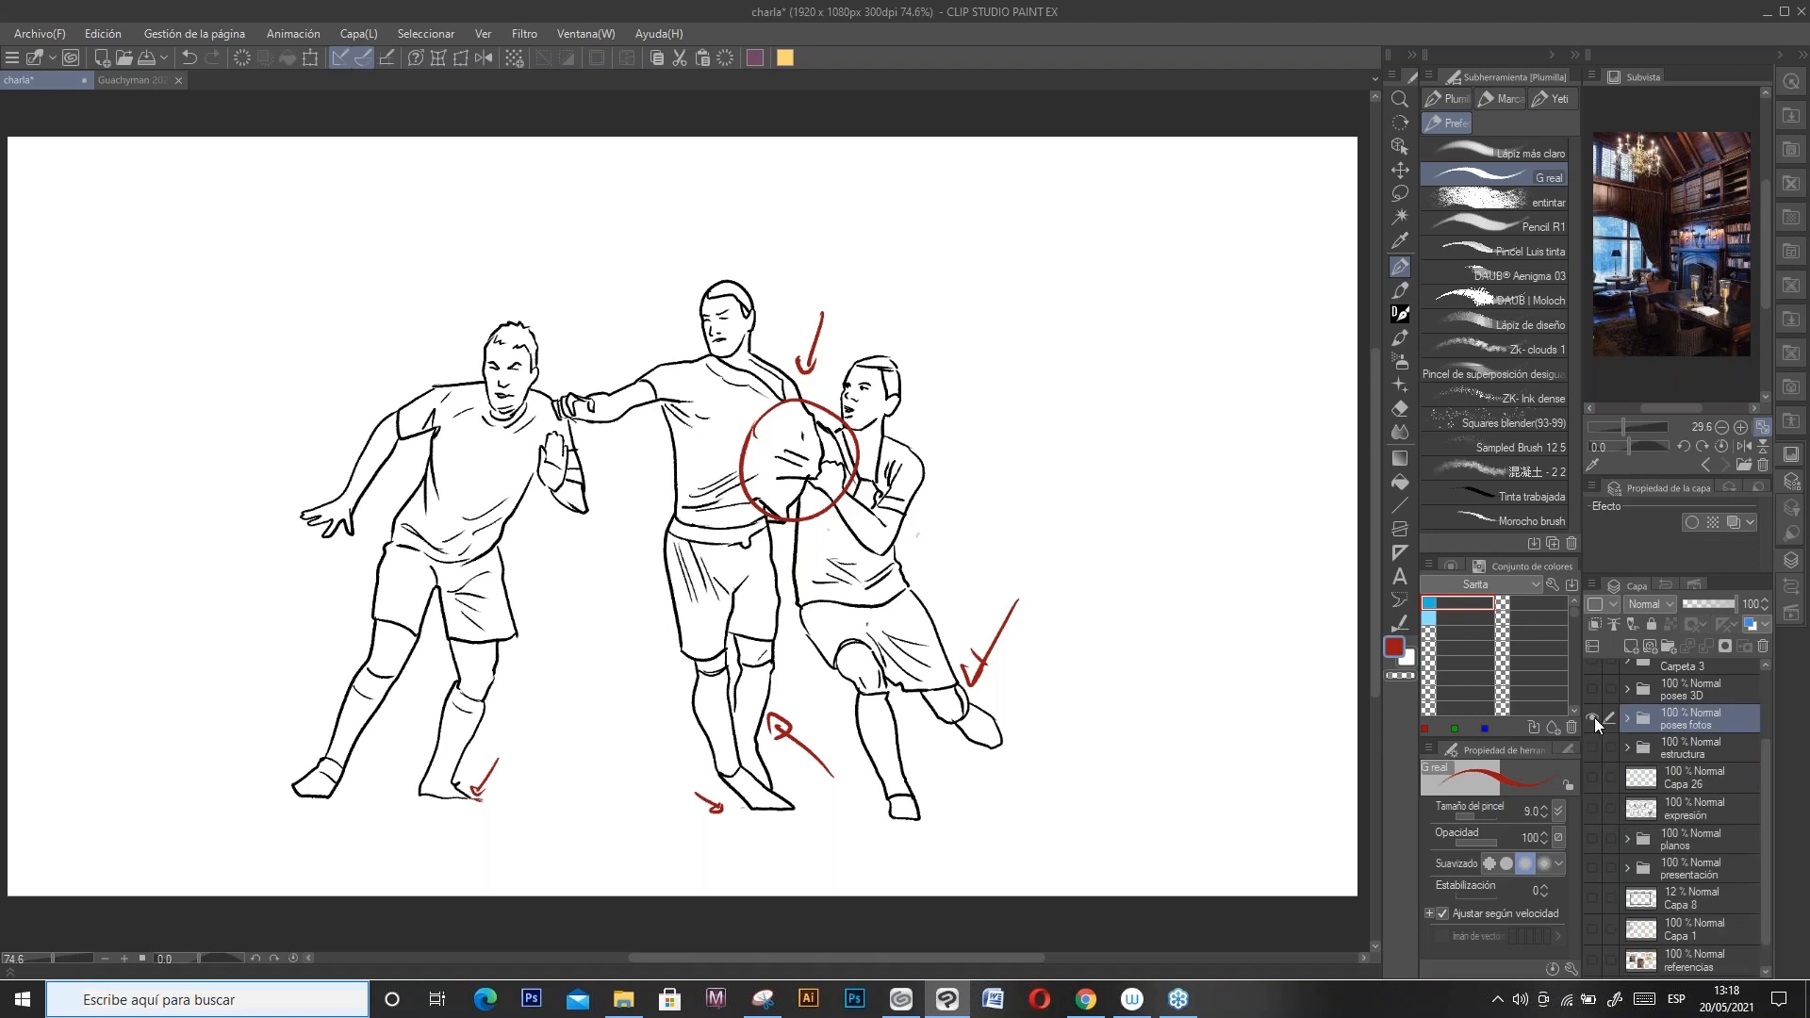
pyautogui.click(1592, 718)
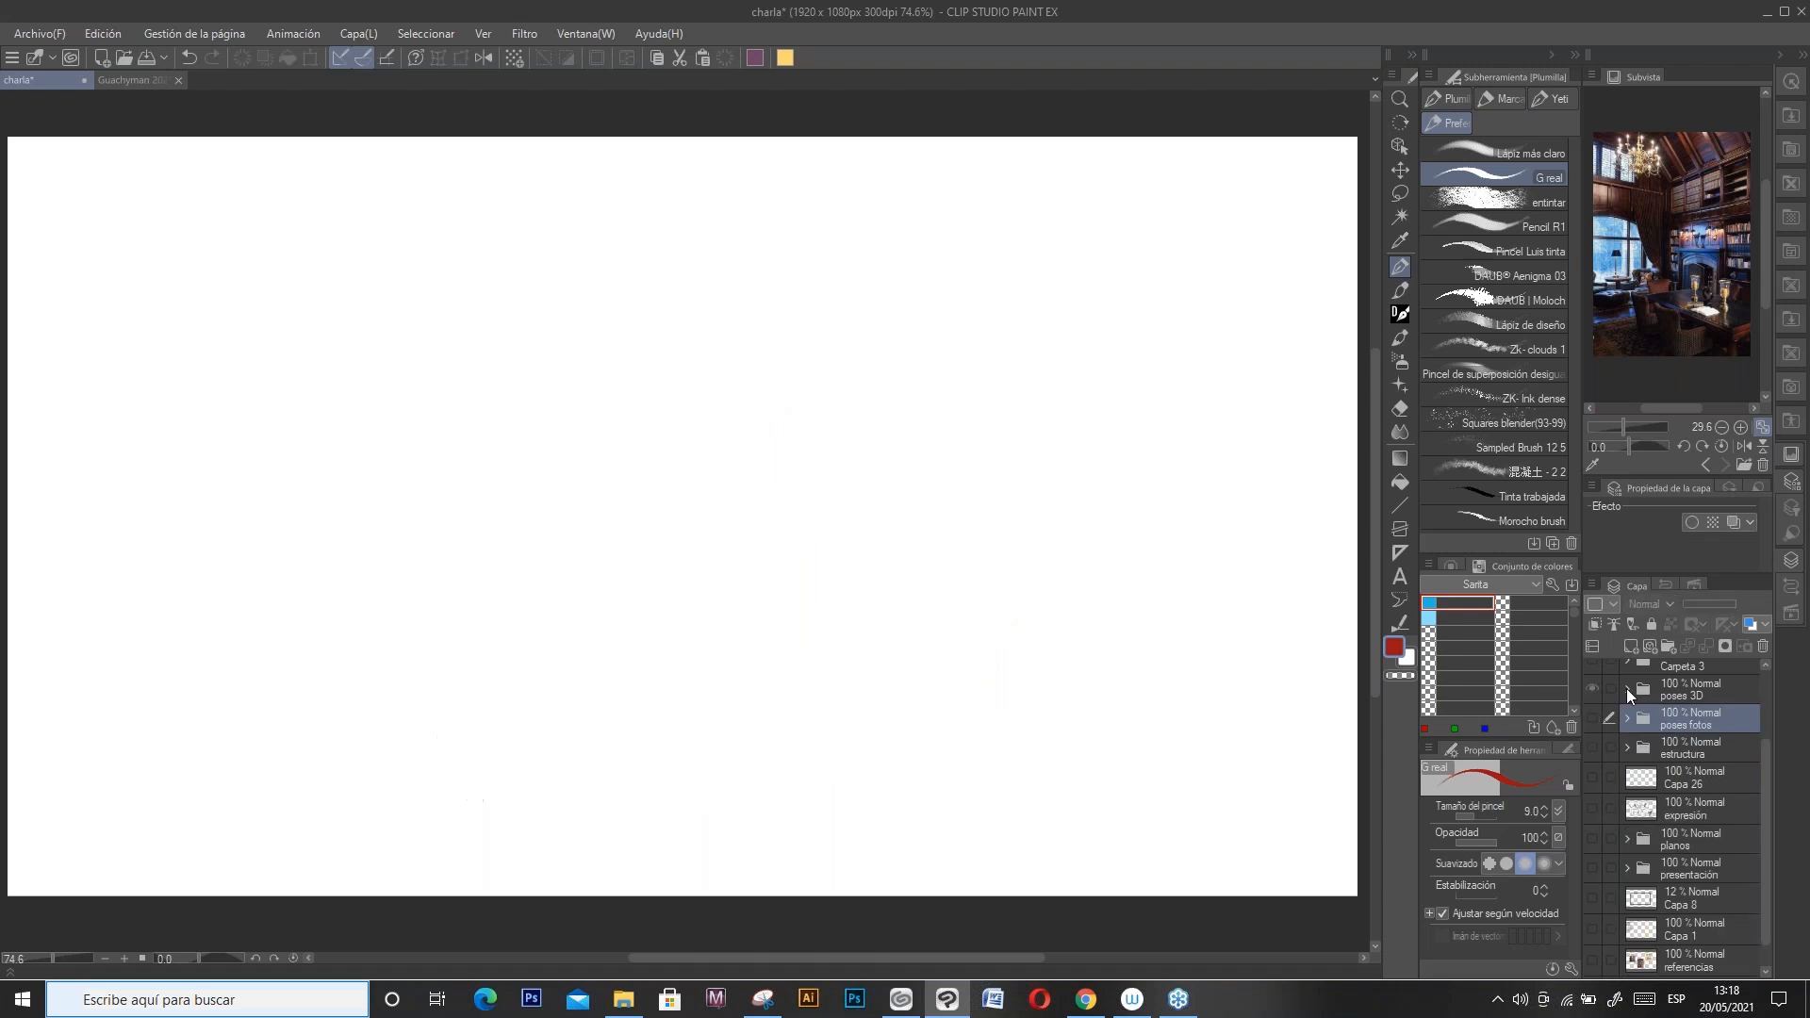
pyautogui.click(1593, 688)
pyautogui.click(1627, 689)
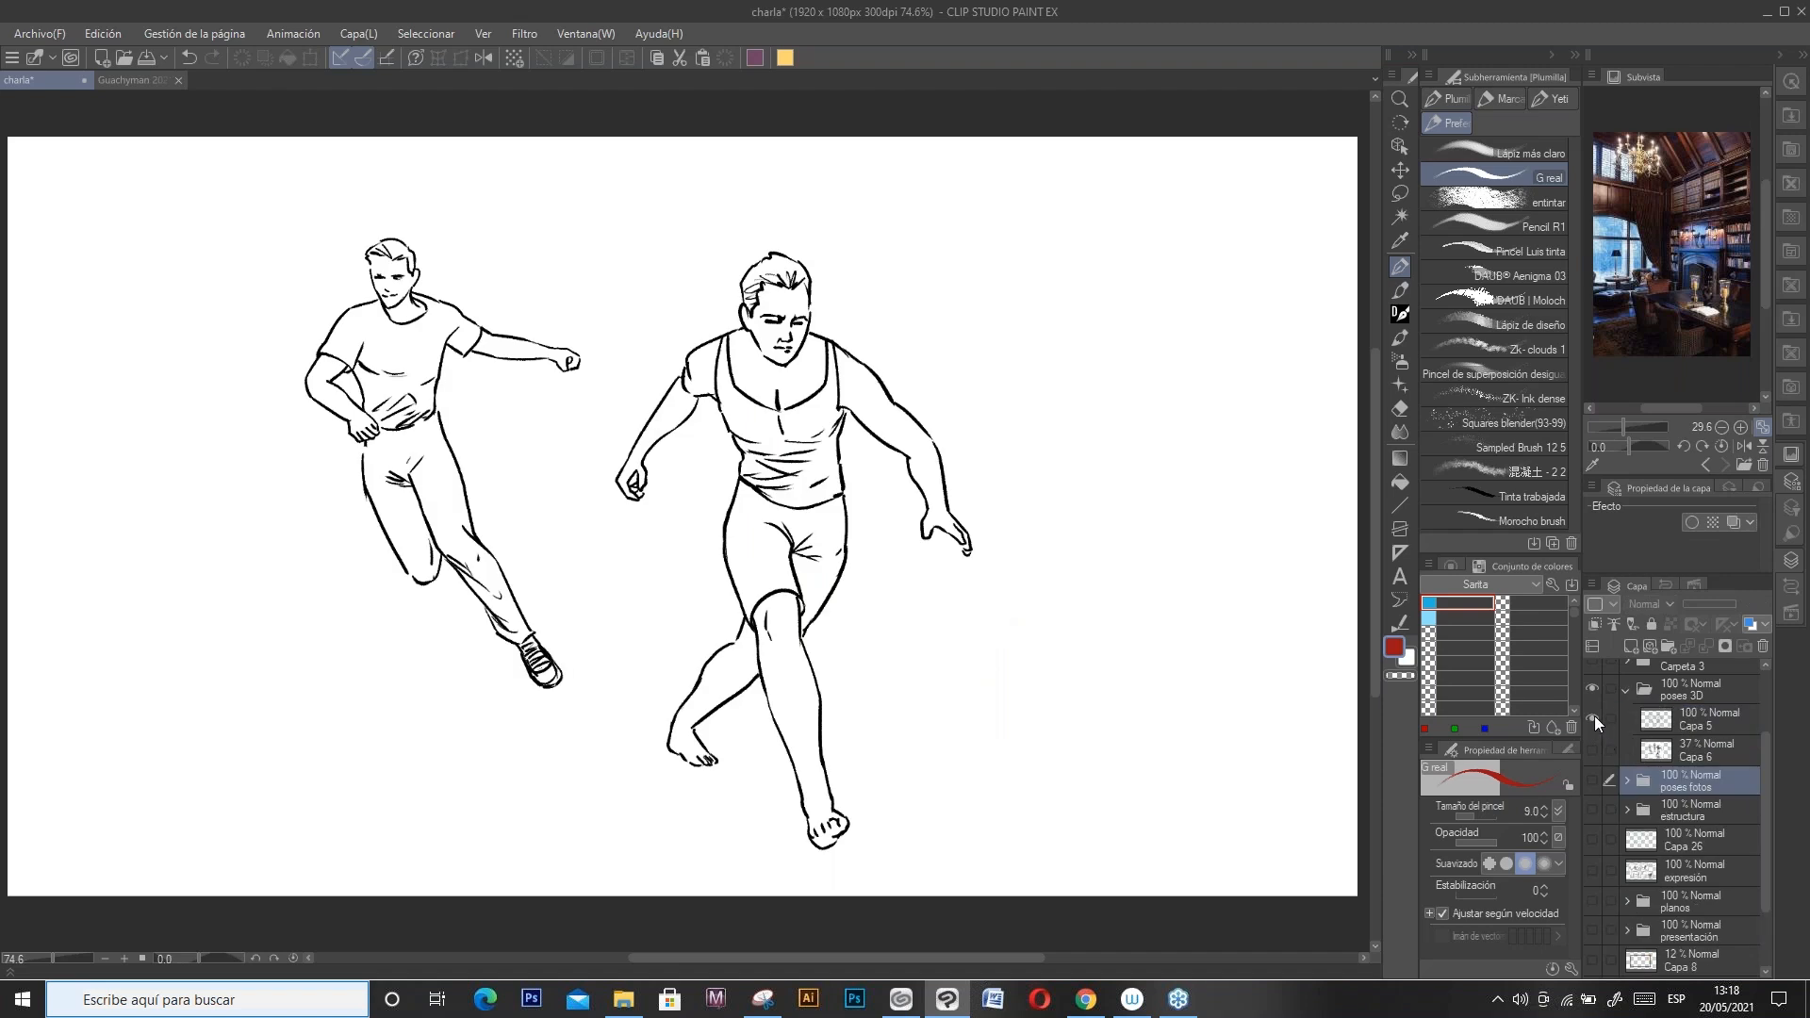
# Step: Show the mannequins on Capa 6 alone at 72% opacity, and switch back to the Capa 5 line drawing
pyautogui.click(1697, 750)
pyautogui.click(1593, 749)
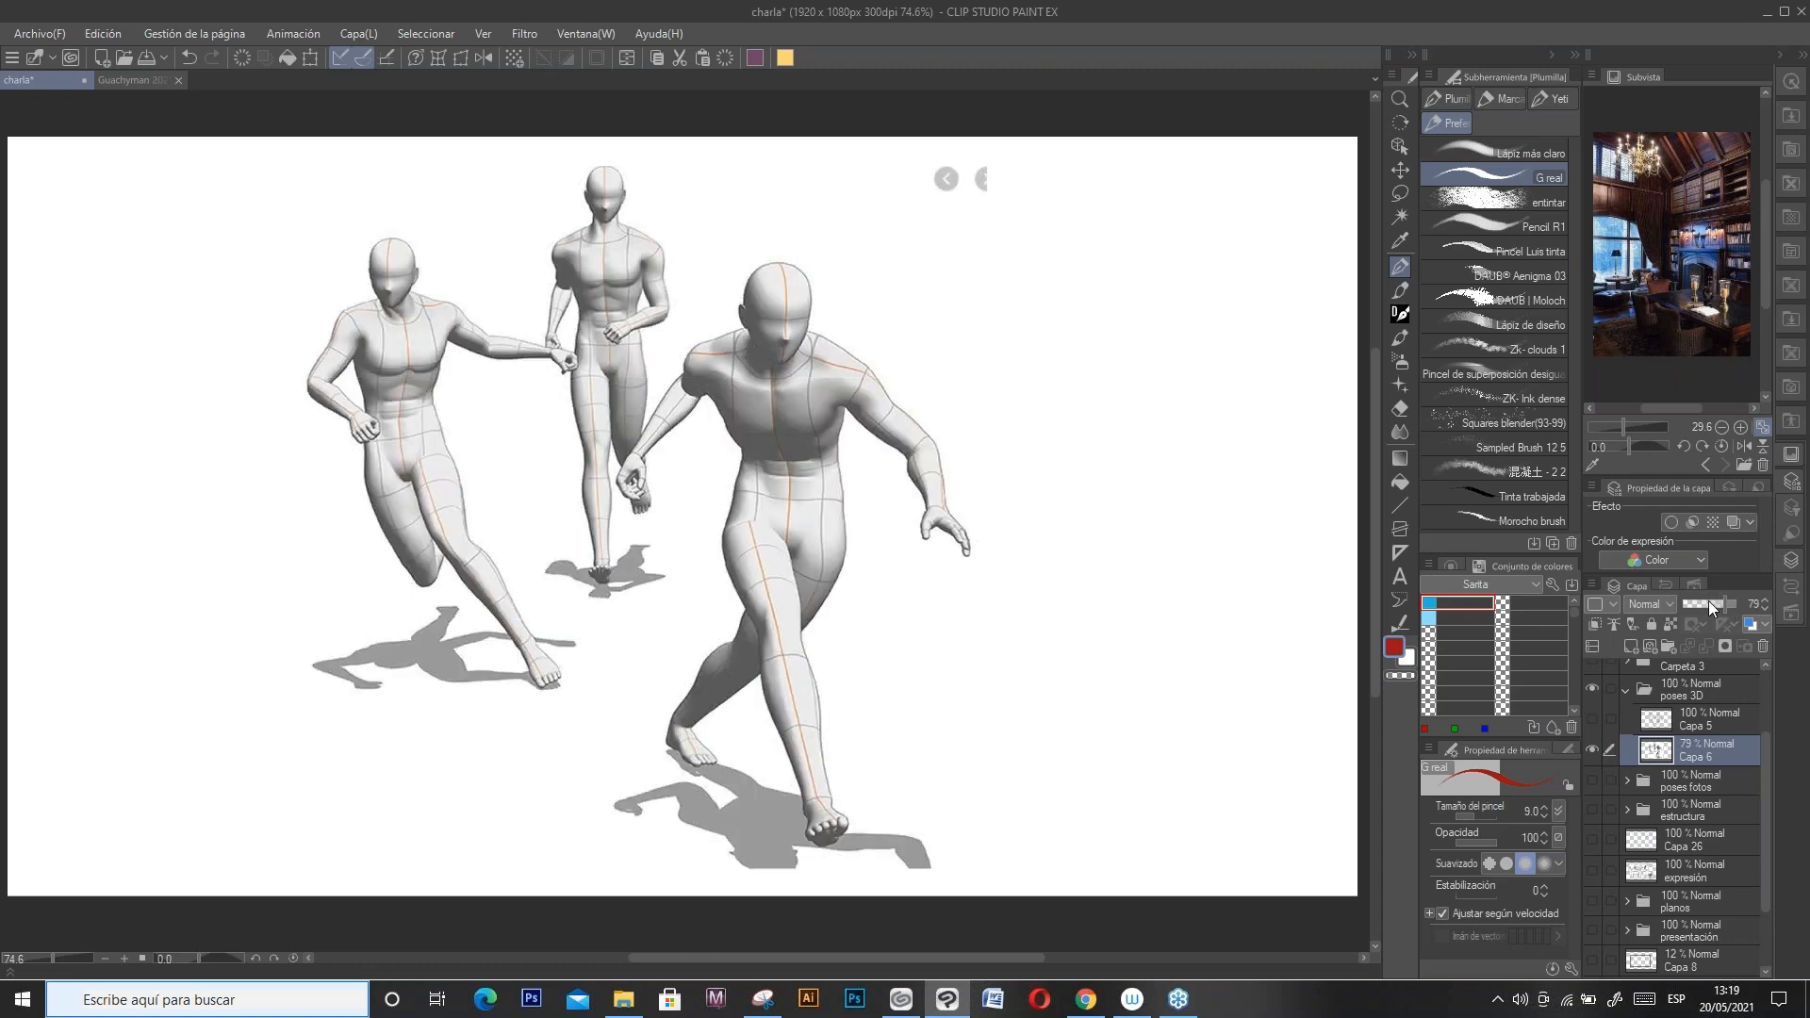
pyautogui.moveTo(1701, 602); pyautogui.dragTo(1711, 613)
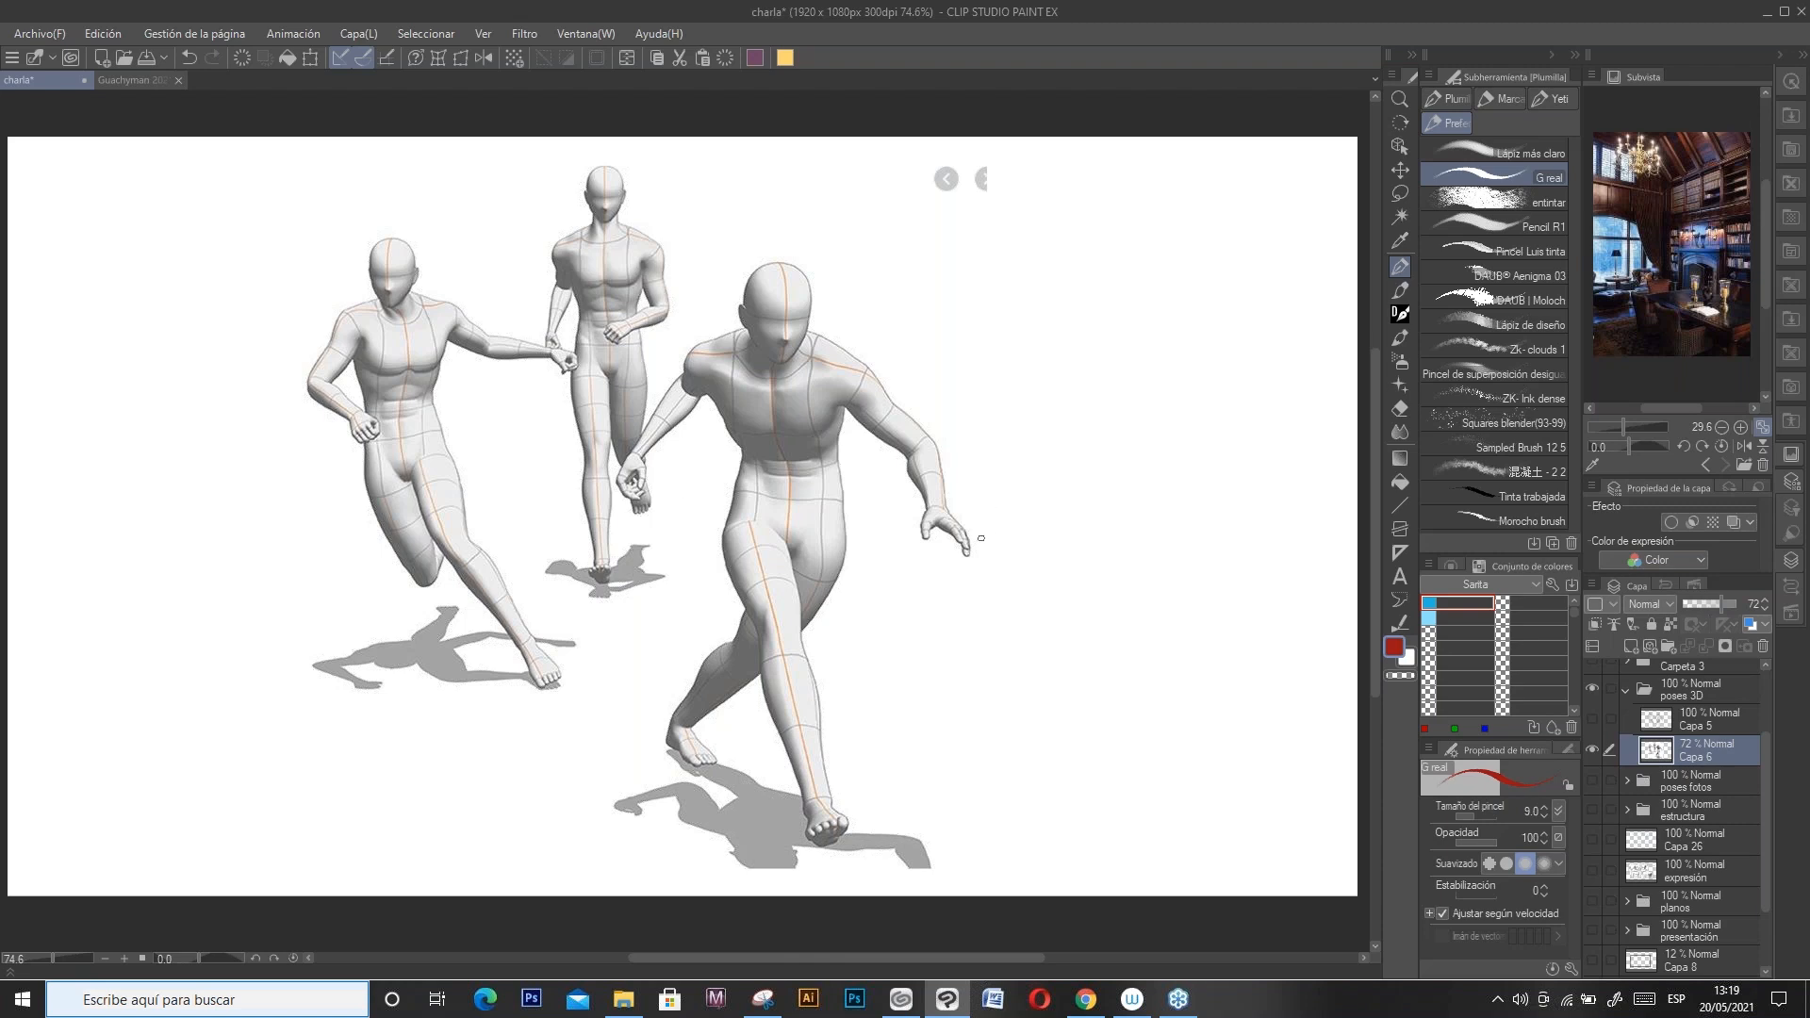
pyautogui.click(1592, 749)
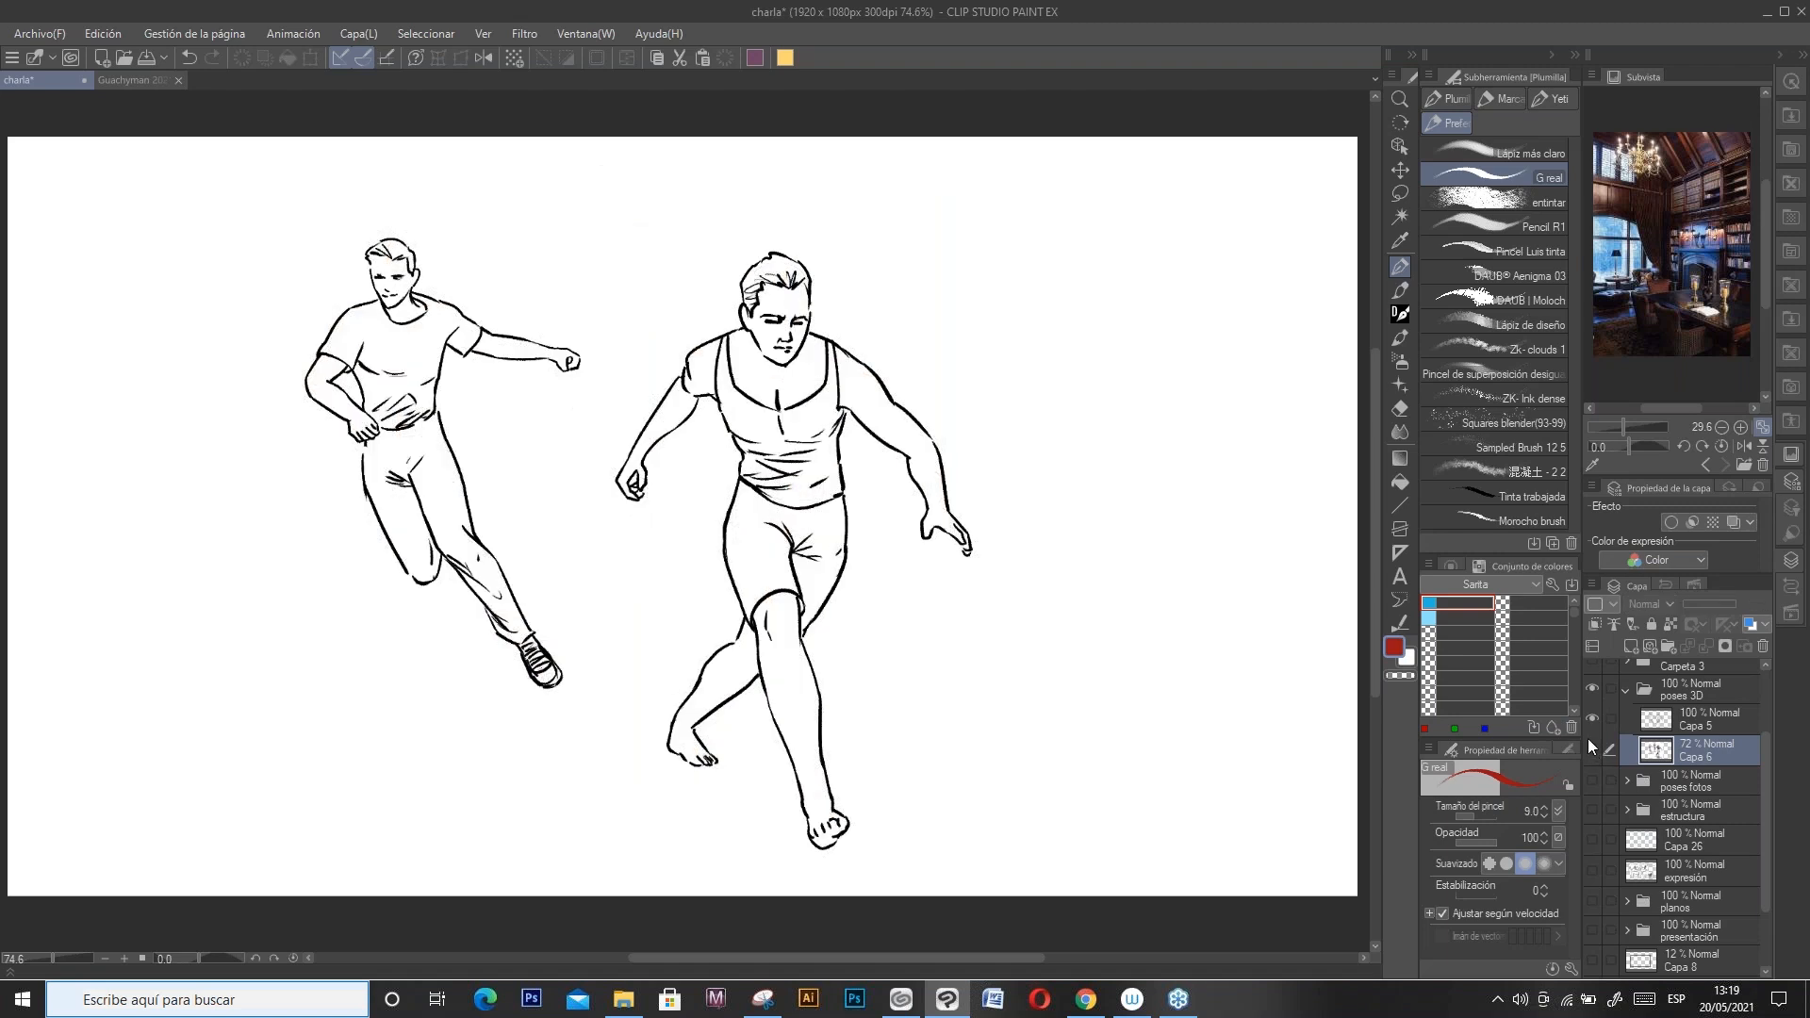
# Step: On Capa 5, handwrite "ESTILO PROPIO" in red beside the larger runner and draw an arrow from it to his shoulder
pyautogui.click(1716, 723)
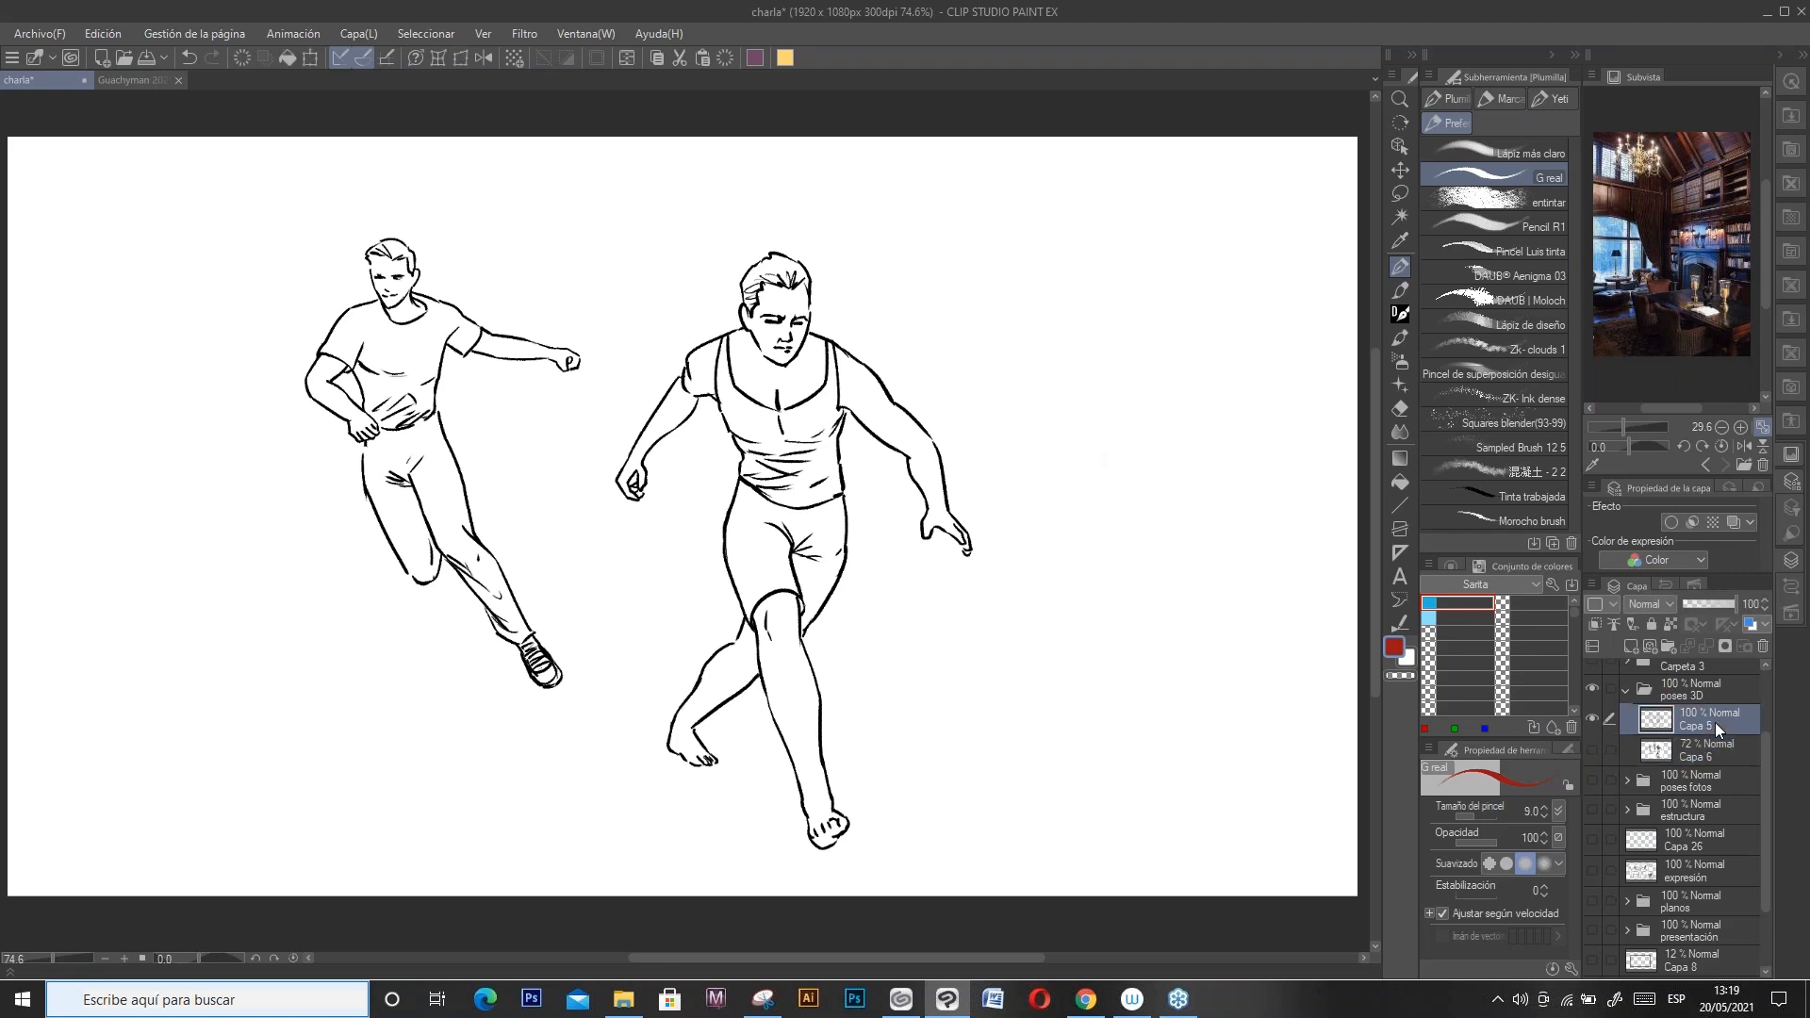
pyautogui.moveTo(1048, 270); pyautogui.dragTo(1068, 252)
pyautogui.moveTo(1048, 270); pyautogui.dragTo(1107, 270)
pyautogui.moveTo(1093, 242)
pyautogui.mouseDown()
pyautogui.moveTo(1122, 238)
pyautogui.moveTo(1125, 266)
pyautogui.moveTo(1176, 242)
pyautogui.mouseUp()
pyautogui.click(1131, 230)
pyautogui.moveTo(1099, 288); pyautogui.dragTo(1101, 318)
pyautogui.moveTo(1098, 289); pyautogui.dragTo(1117, 312)
pyautogui.moveTo(1118, 287); pyautogui.dragTo(1159, 313)
pyautogui.moveTo(1159, 286)
pyautogui.mouseDown()
pyautogui.moveTo(1174, 310)
pyautogui.moveTo(1195, 289)
pyautogui.mouseUp()
pyautogui.moveTo(1024, 306); pyautogui.dragTo(920, 363)
pyautogui.moveTo(920, 363); pyautogui.dragTo(933, 355)
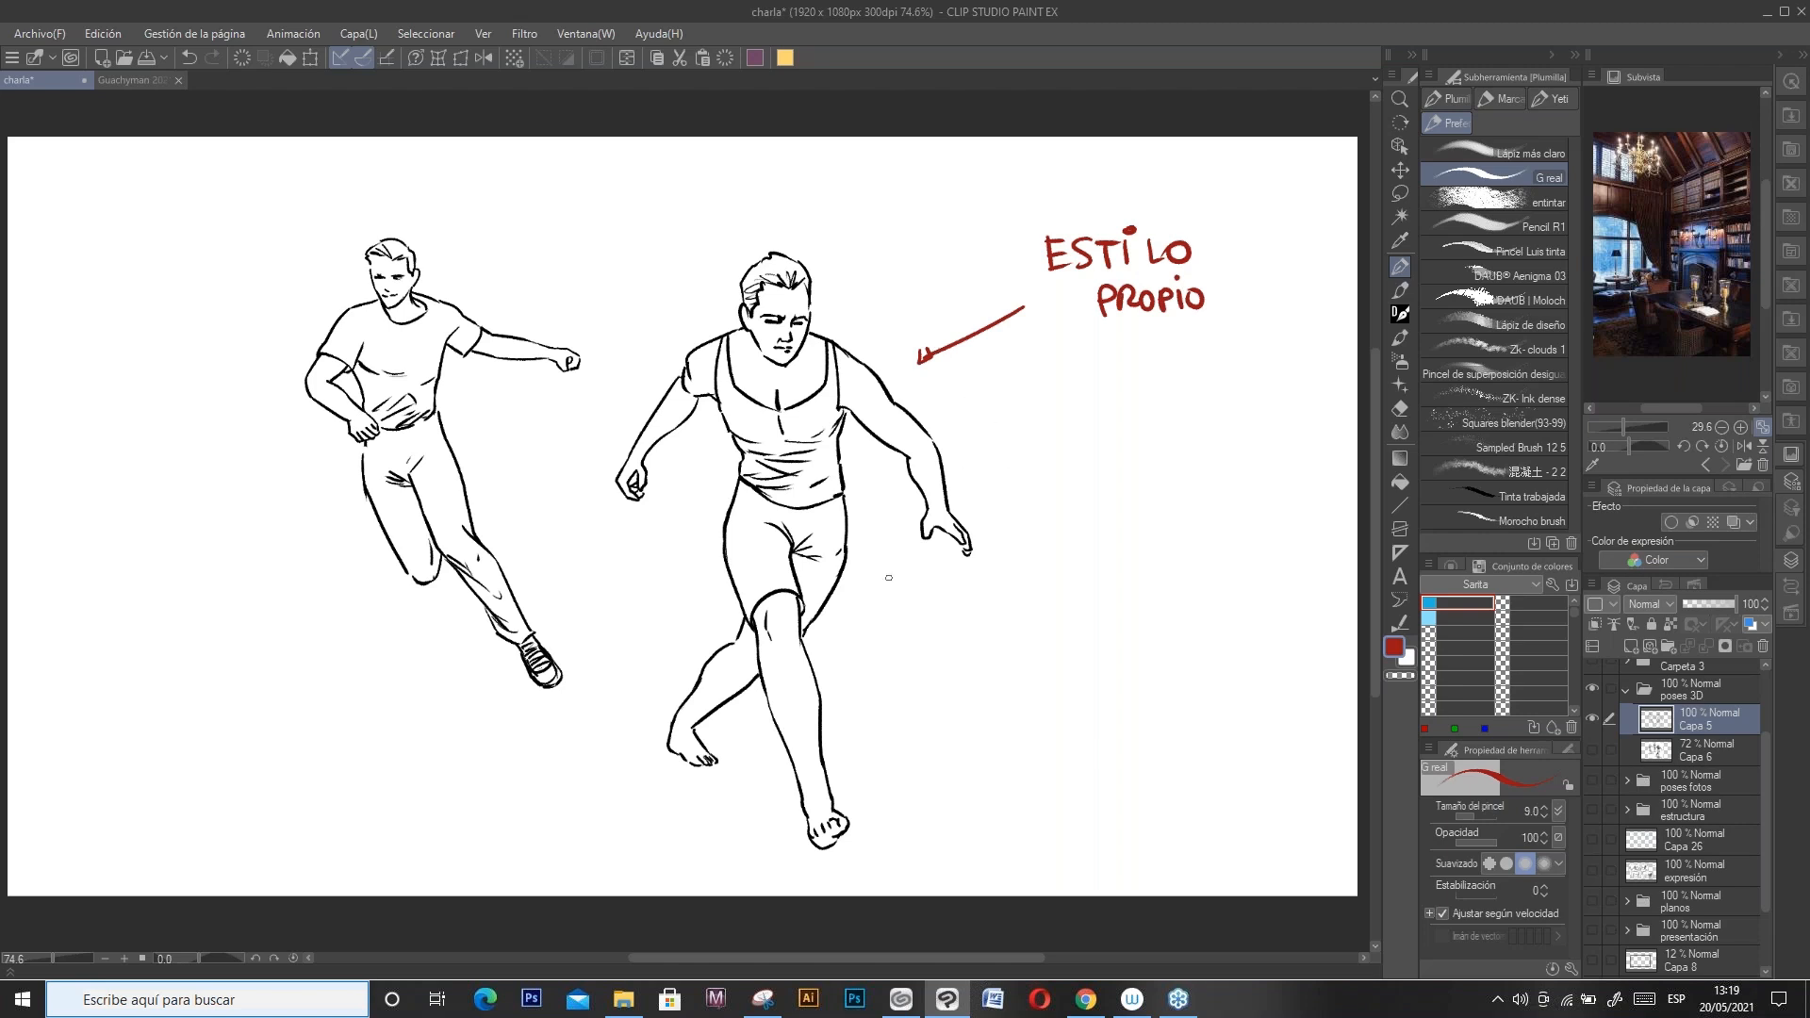
# Step: Compare the mannequins on Capa 6 with the Capa 5 line drawing, ending on the line drawing
pyautogui.click(1592, 748)
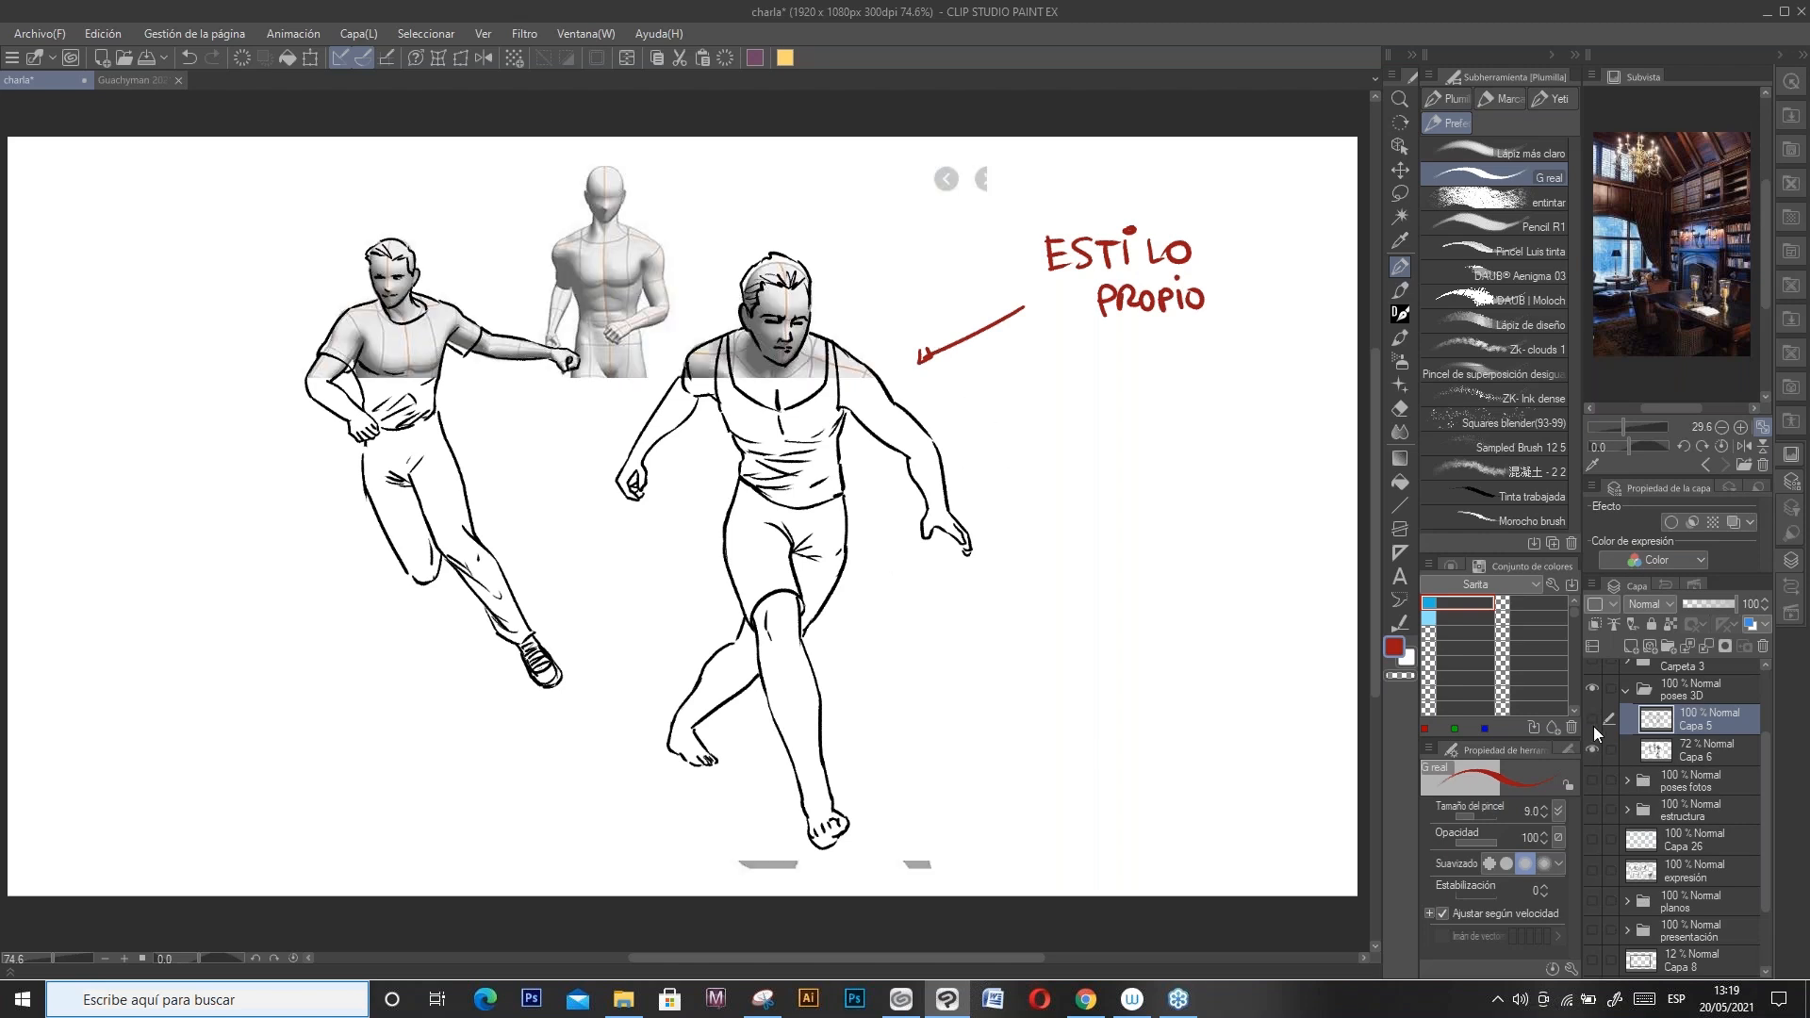
pyautogui.click(1594, 722)
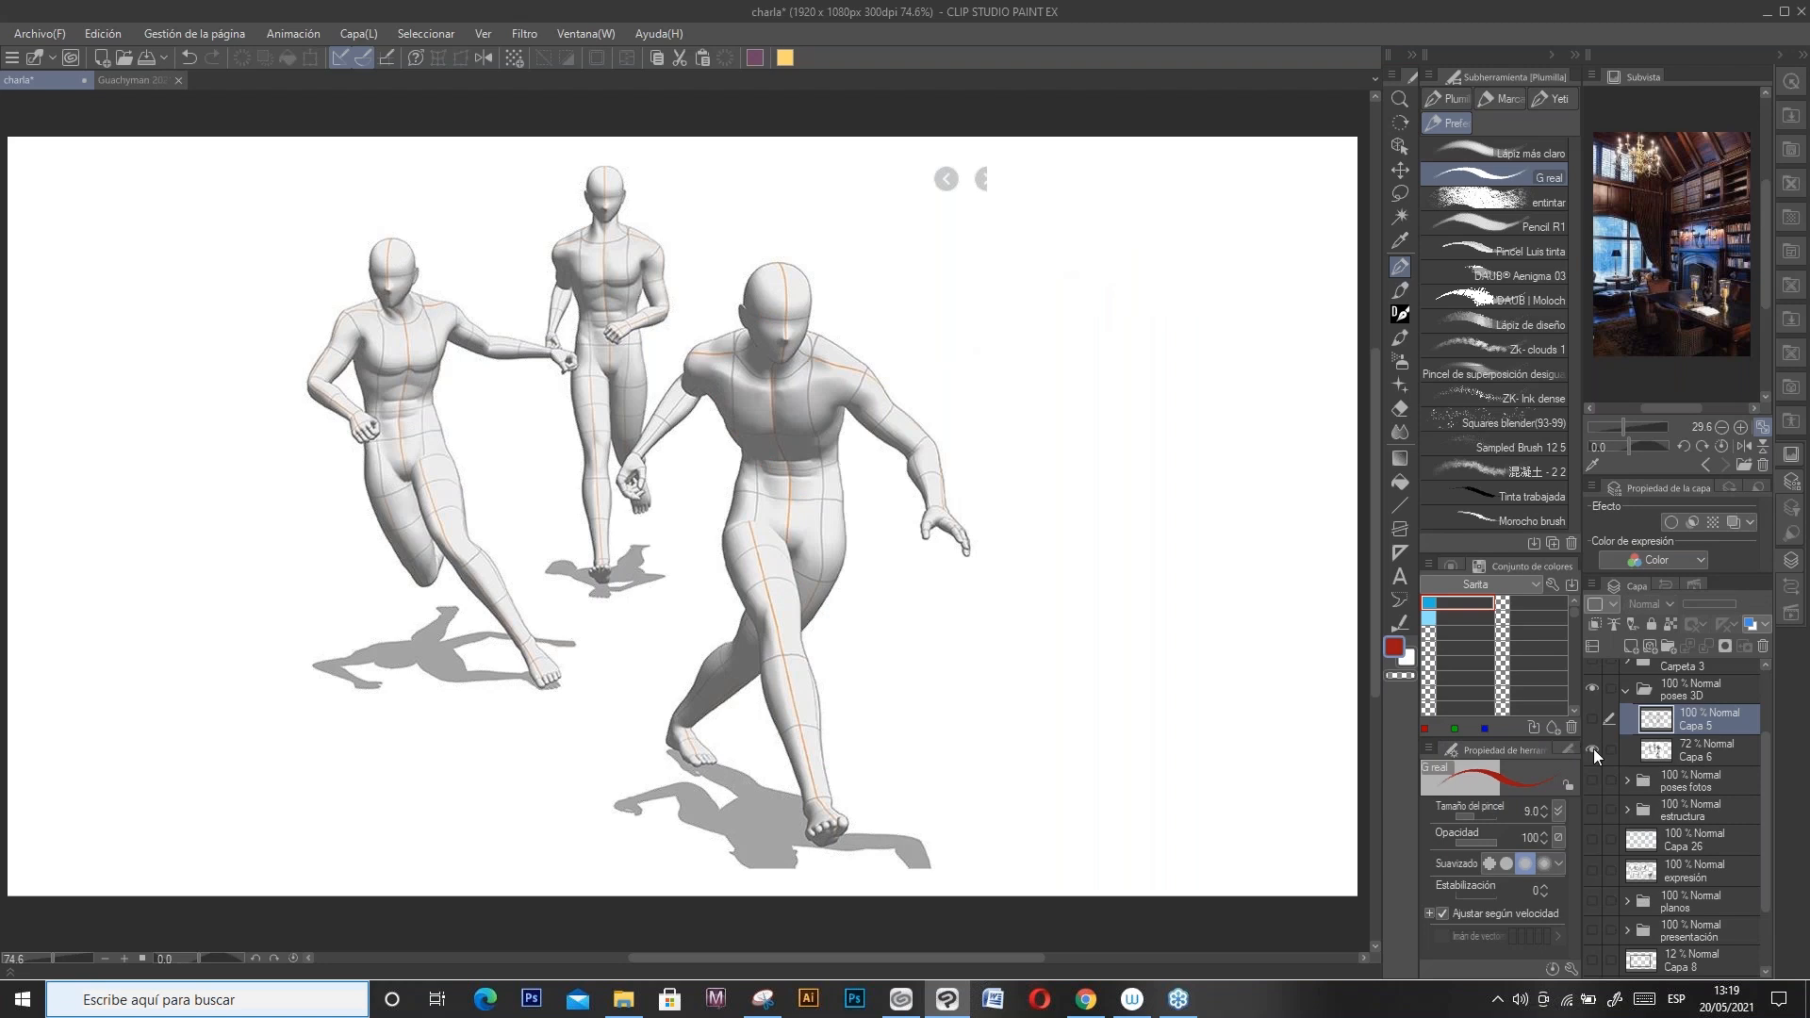
pyautogui.click(1593, 730)
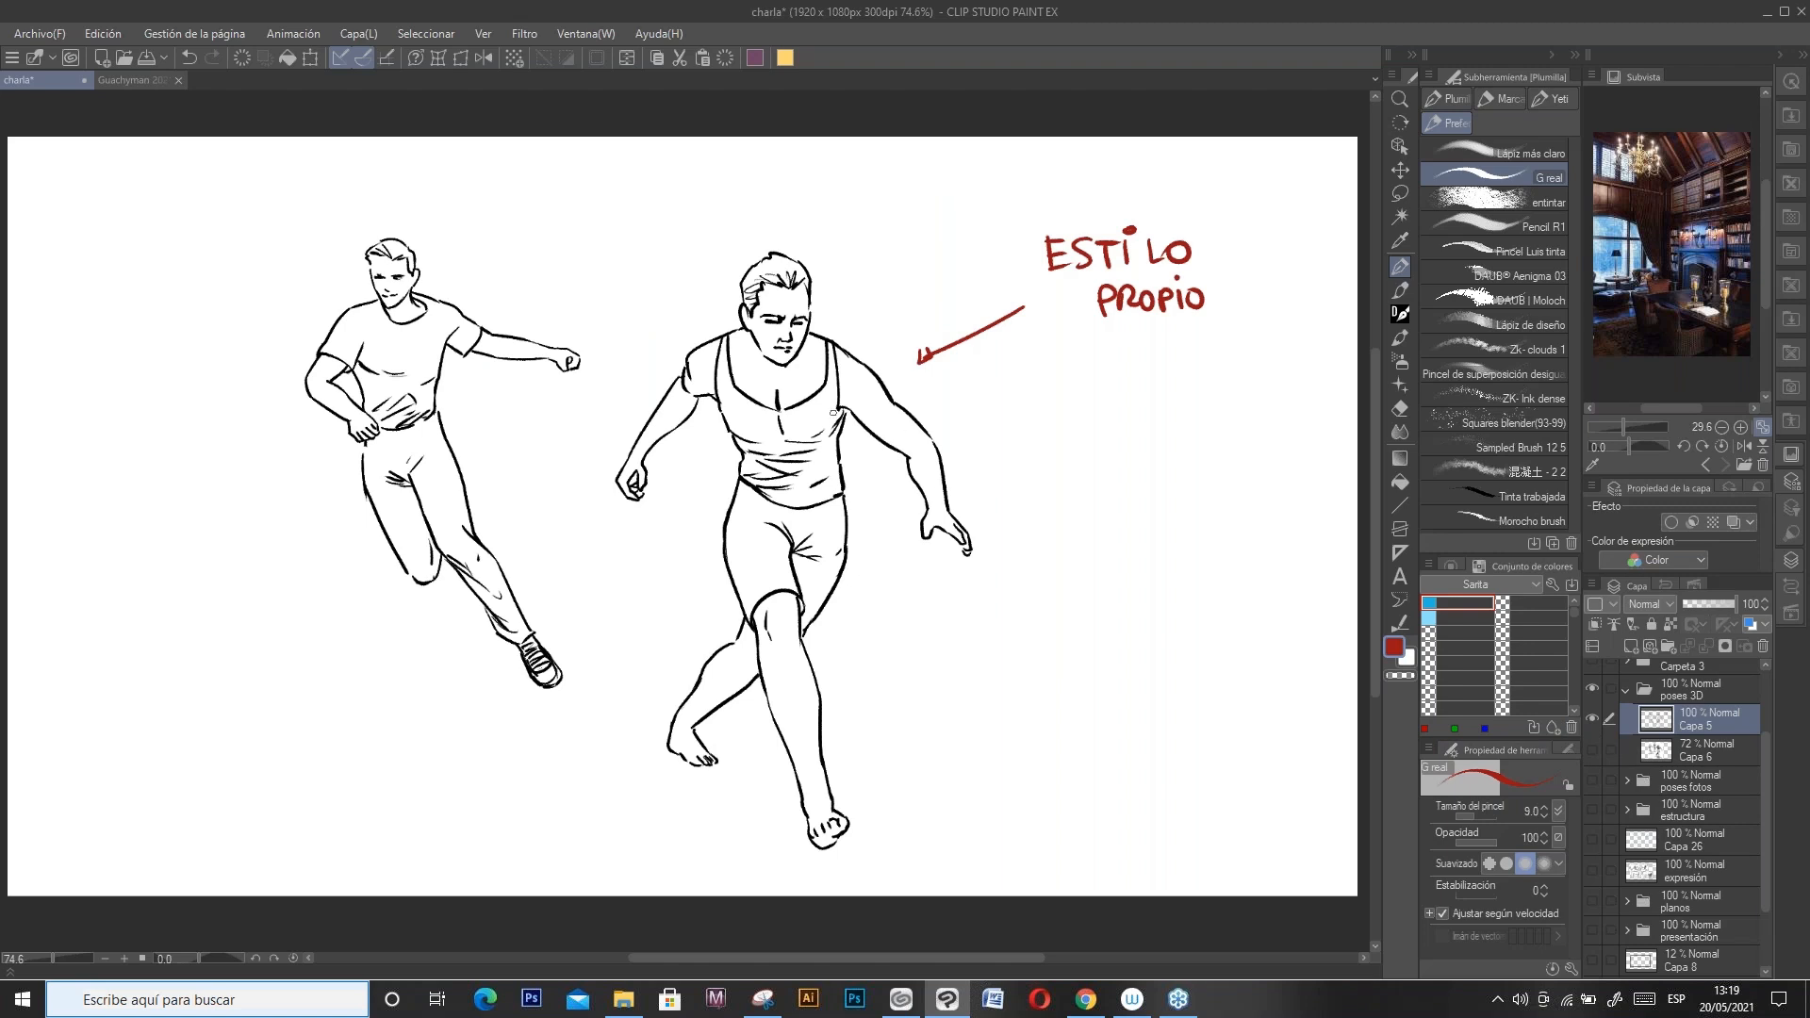
pyautogui.moveTo(680, 230)
pyautogui.mouseDown()
pyautogui.moveTo(717, 273)
pyautogui.moveTo(635, 391)
pyautogui.mouseUp()
# Step: Collapse and hide the poses 3D folder, show and expand Carpeta 3 in its place, and choose the Morocho brush
pyautogui.click(1626, 693)
pyautogui.moveTo(1767, 750); pyautogui.dragTo(1762, 702)
pyautogui.click(1591, 755)
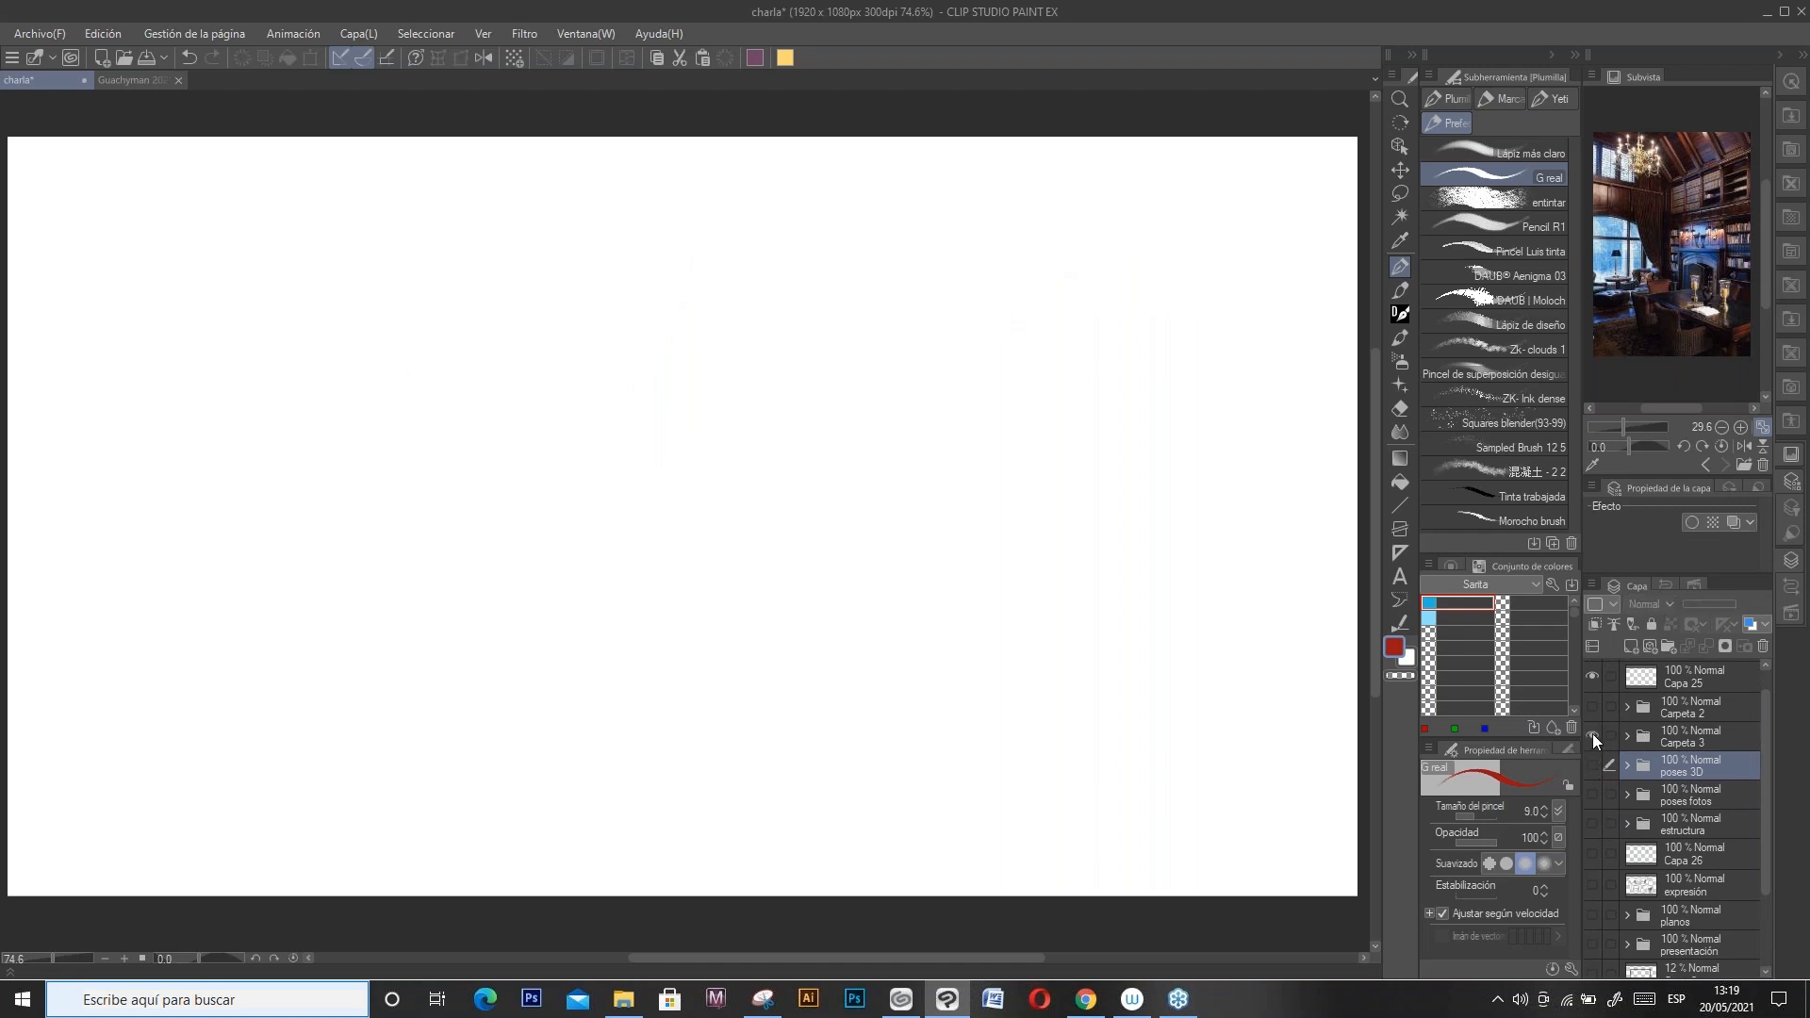
pyautogui.click(1625, 739)
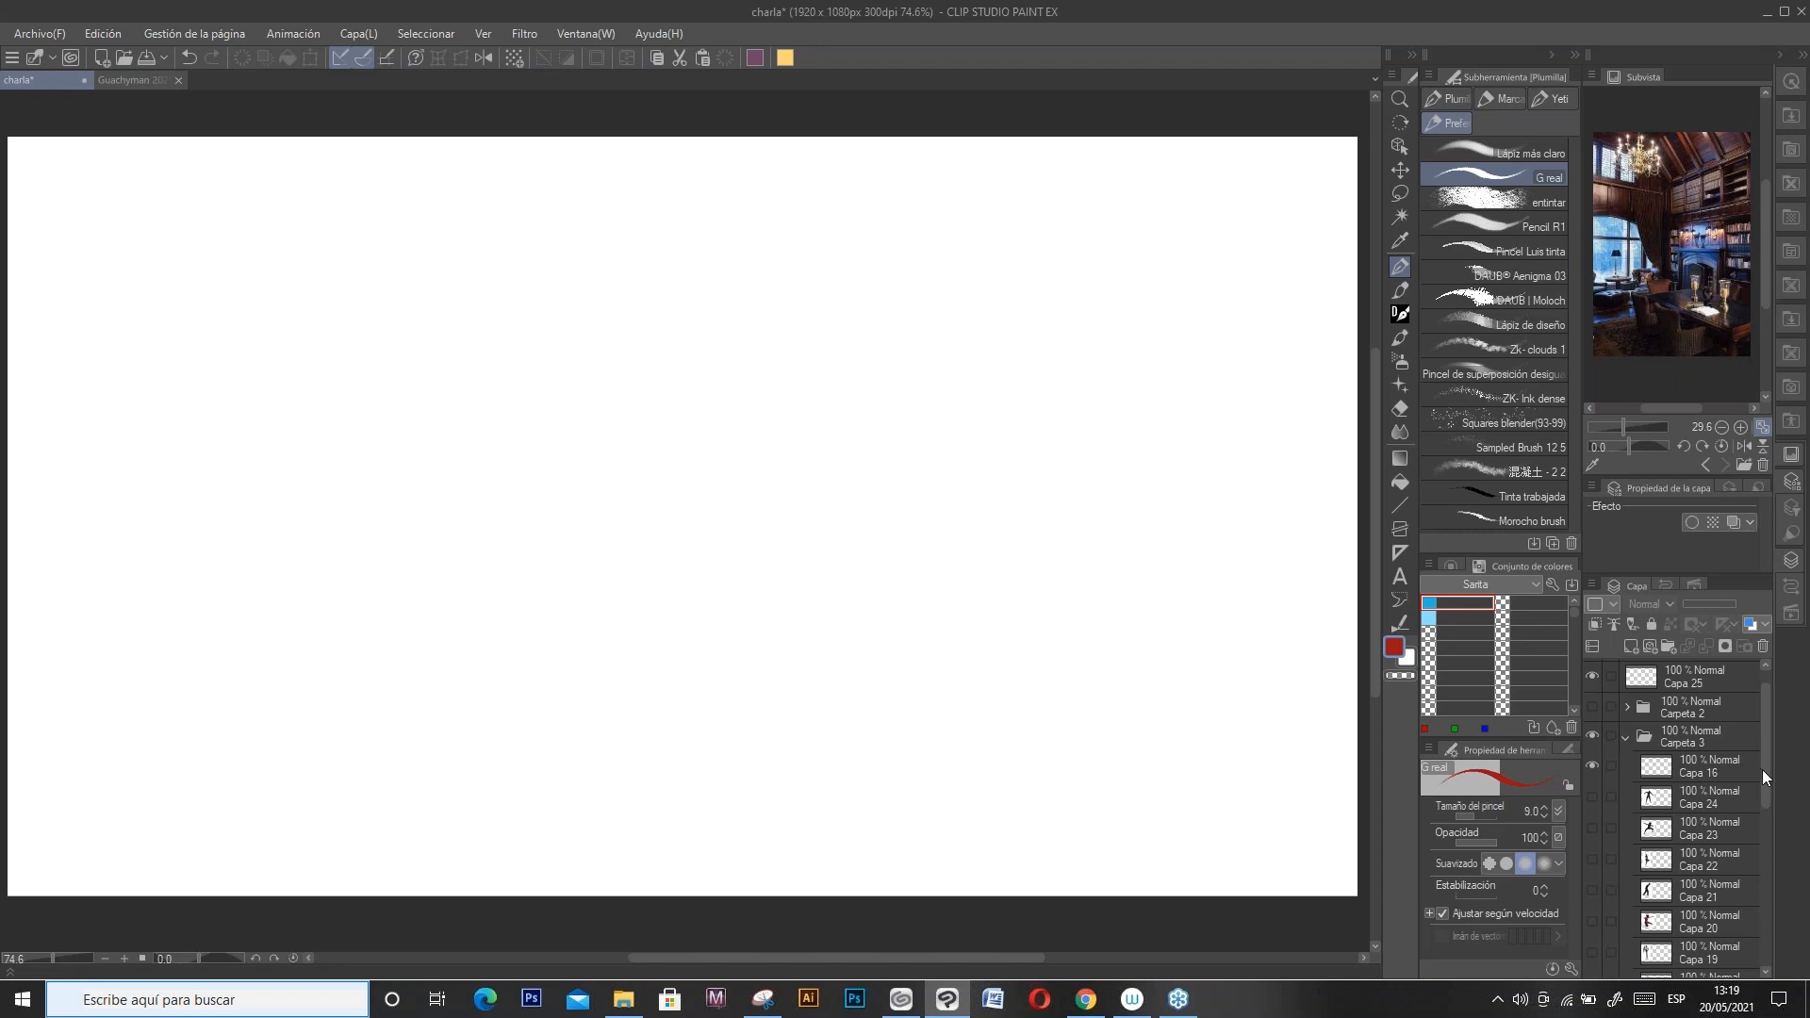
pyautogui.moveTo(1764, 772)
pyautogui.mouseDown()
pyautogui.moveTo(1765, 837)
pyautogui.moveTo(1764, 822)
pyautogui.mouseUp()
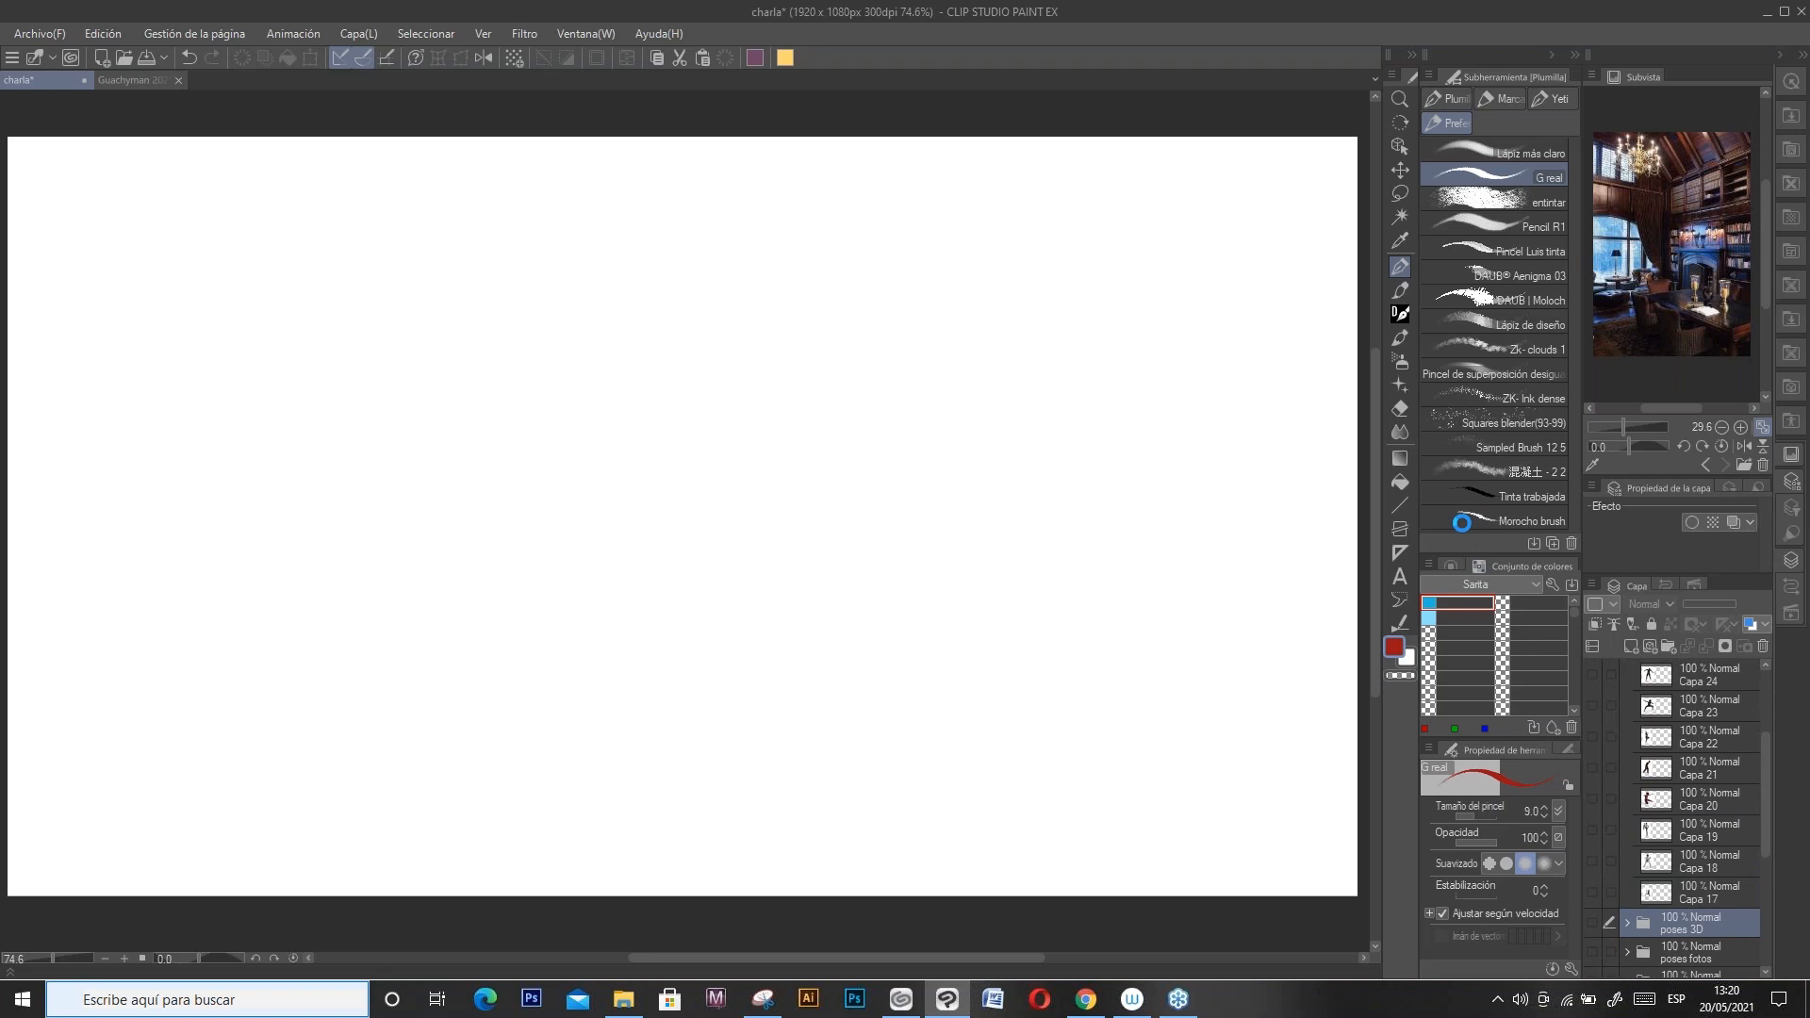
pyautogui.click(1479, 517)
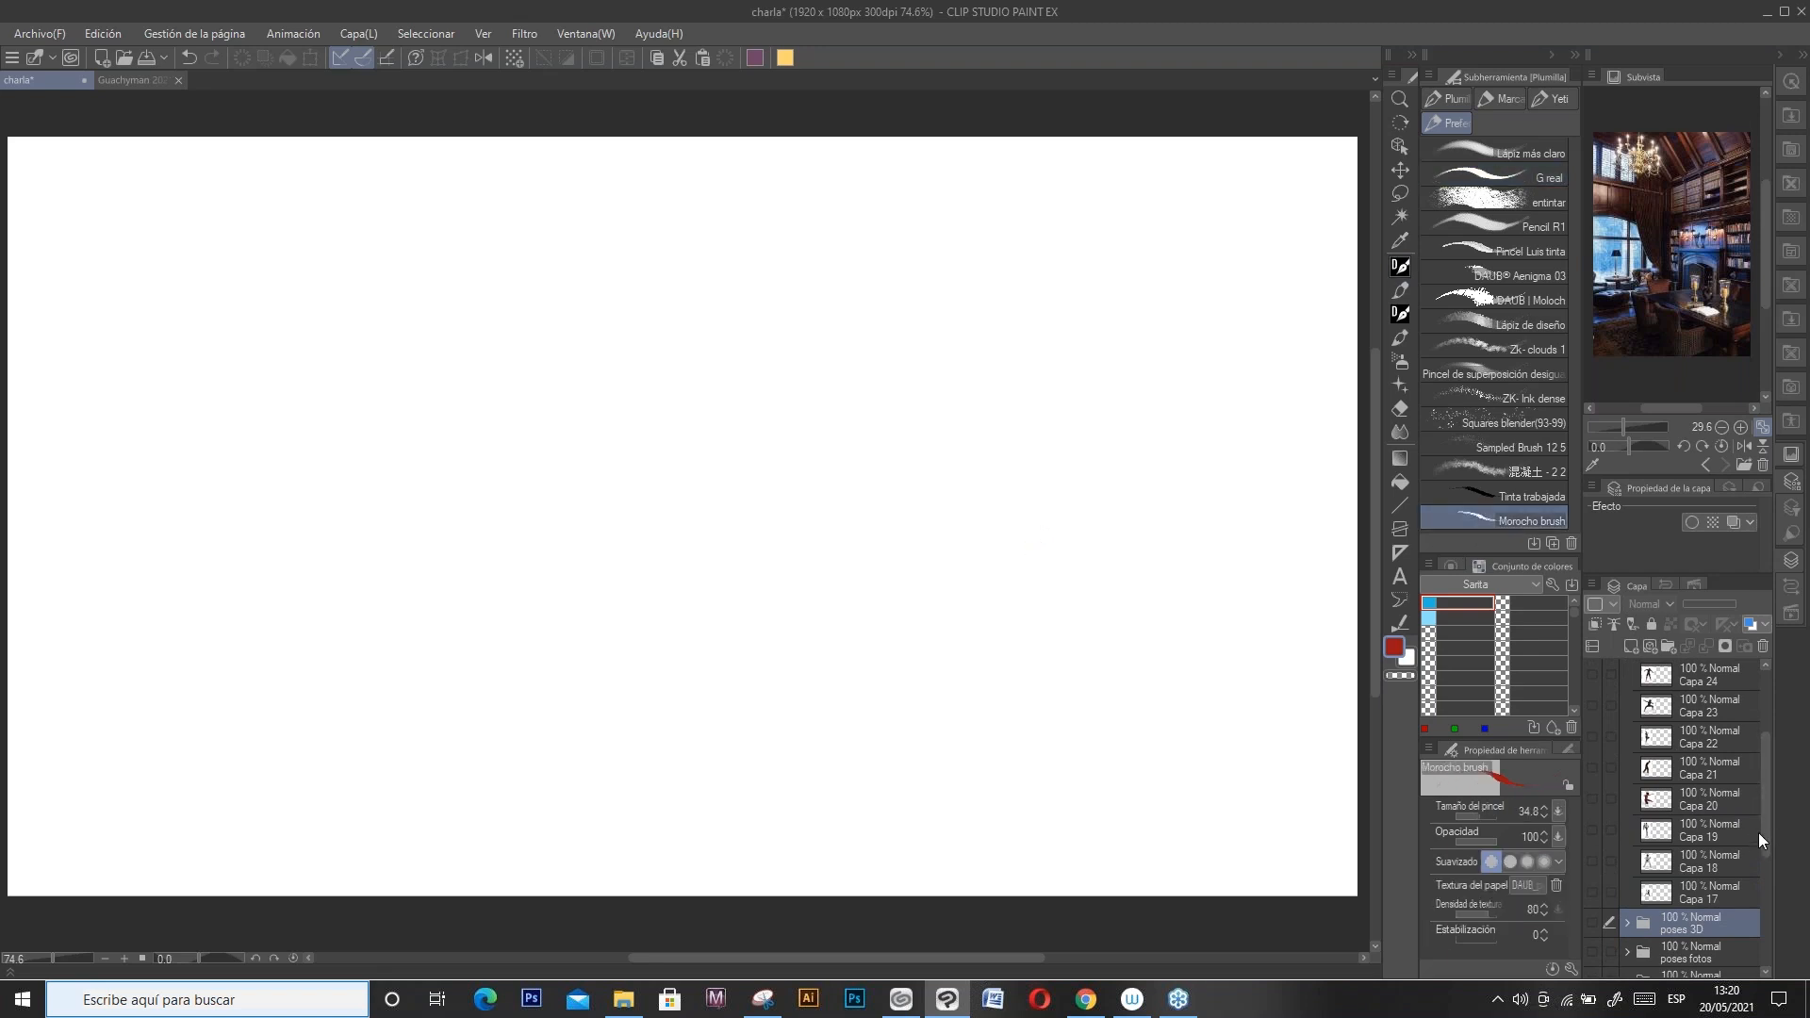
# Step: Show the kneeling archer on Capa 17, enlarge it to 141%, and shift it down and slightly left
pyautogui.click(1639, 895)
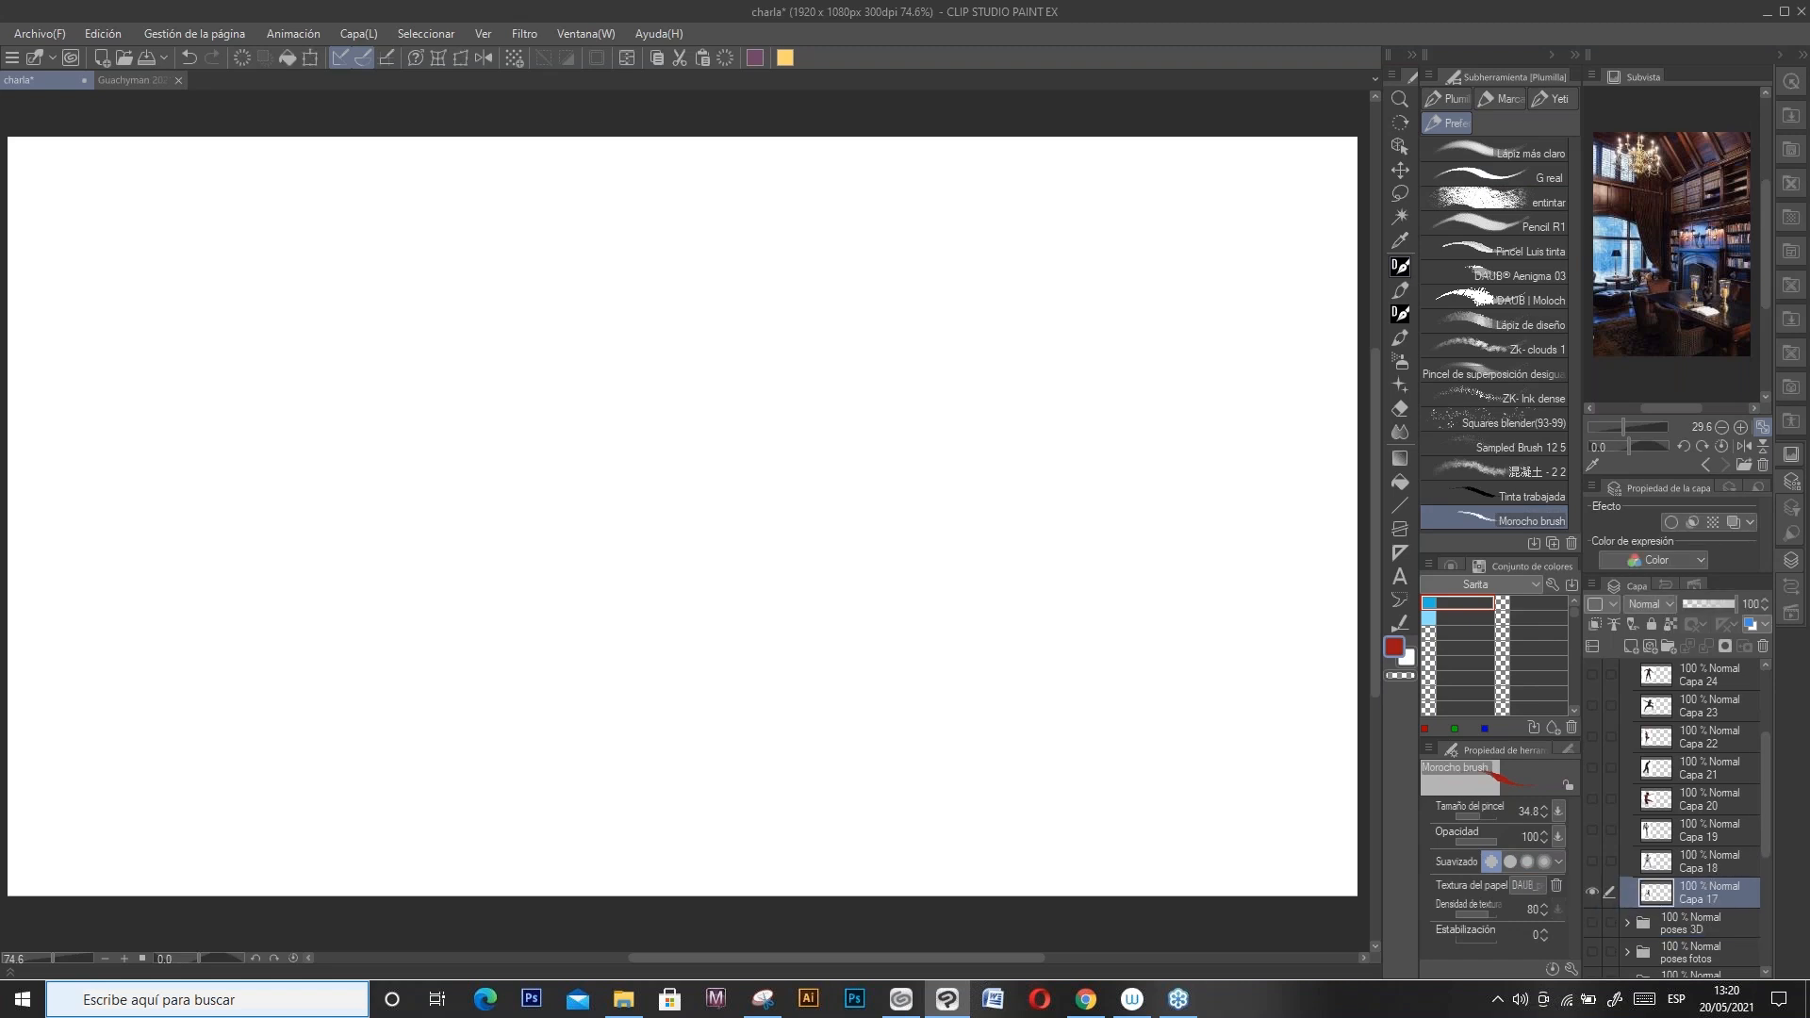
pyautogui.click(1592, 892)
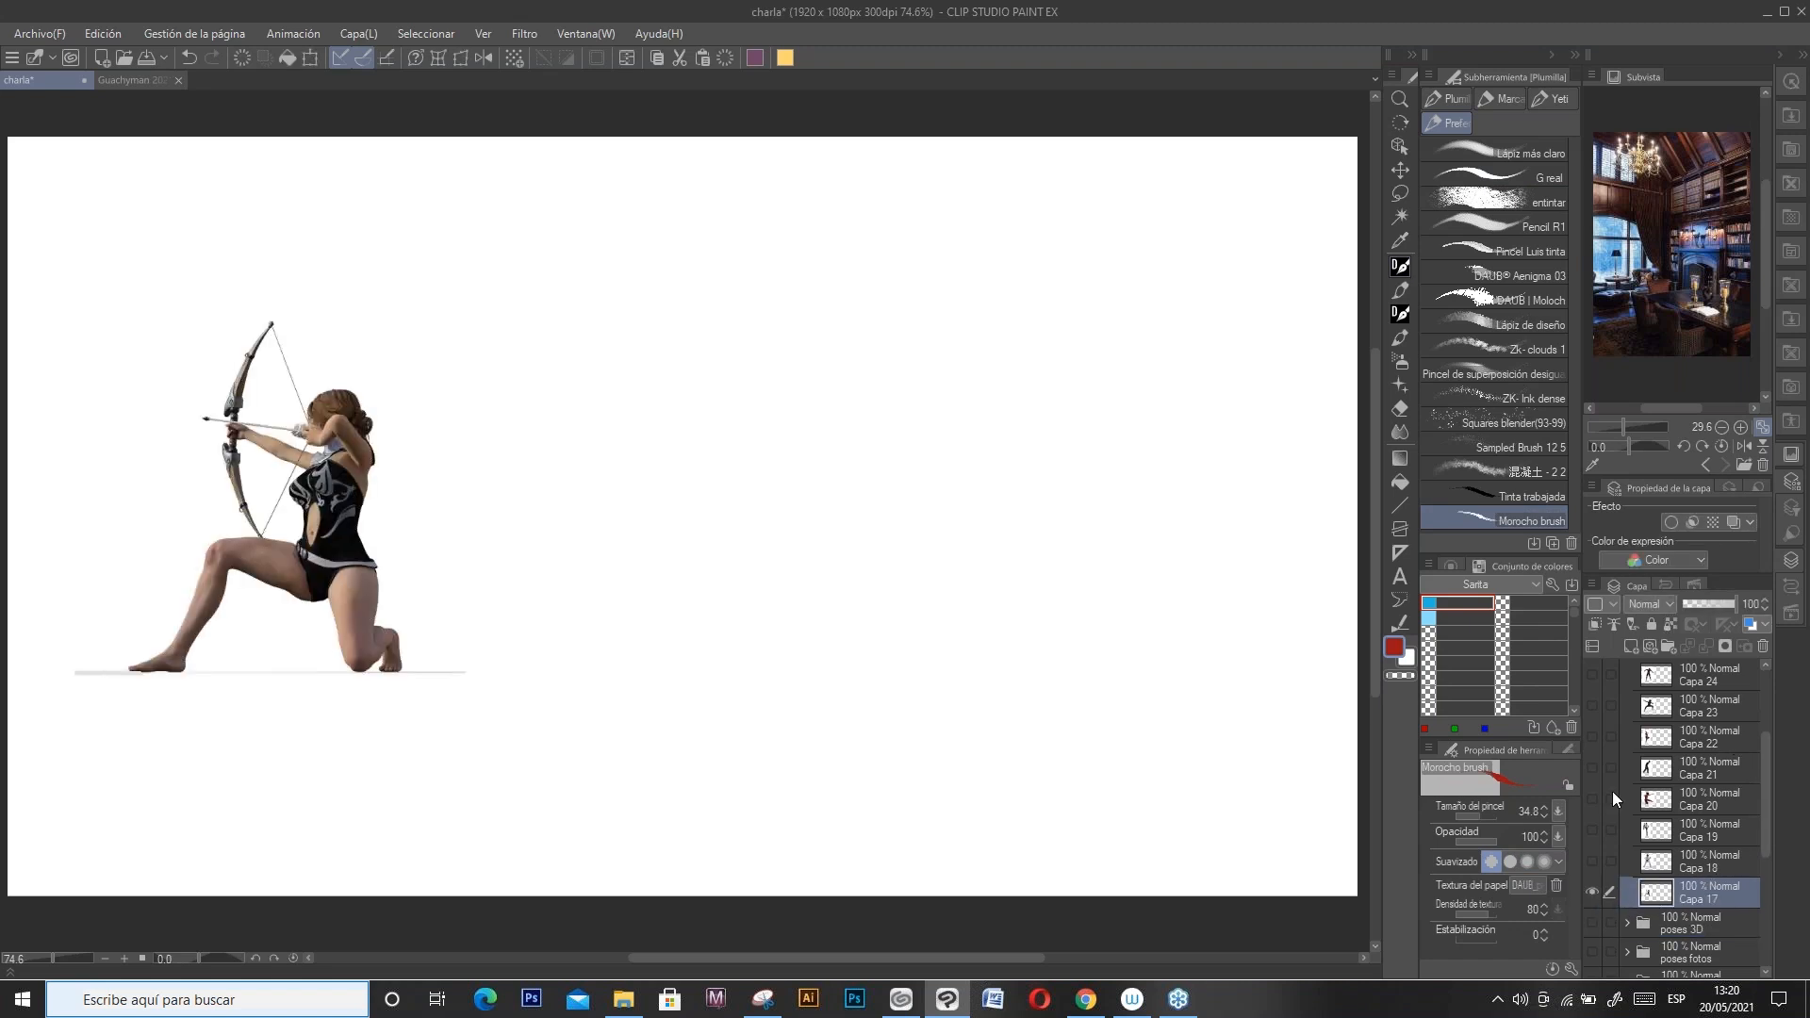
pyautogui.hotkey('ctrl', 't')
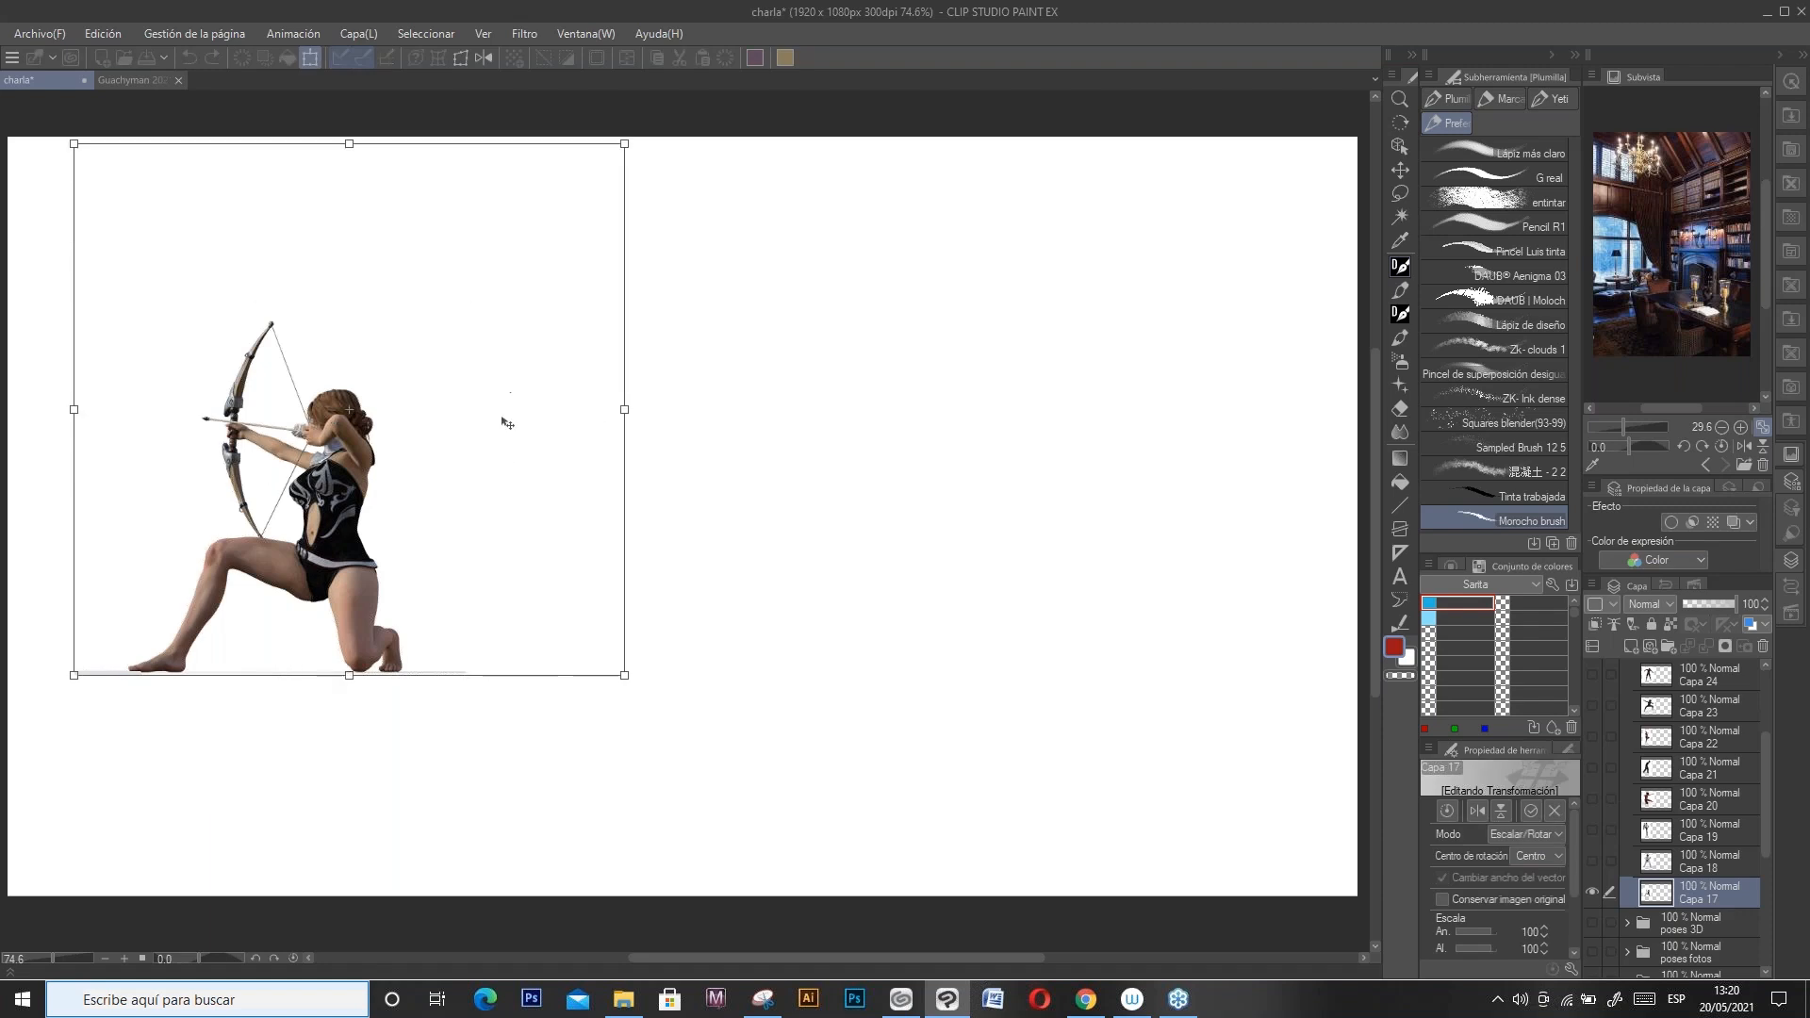
pyautogui.moveTo(507, 424); pyautogui.dragTo(459, 523)
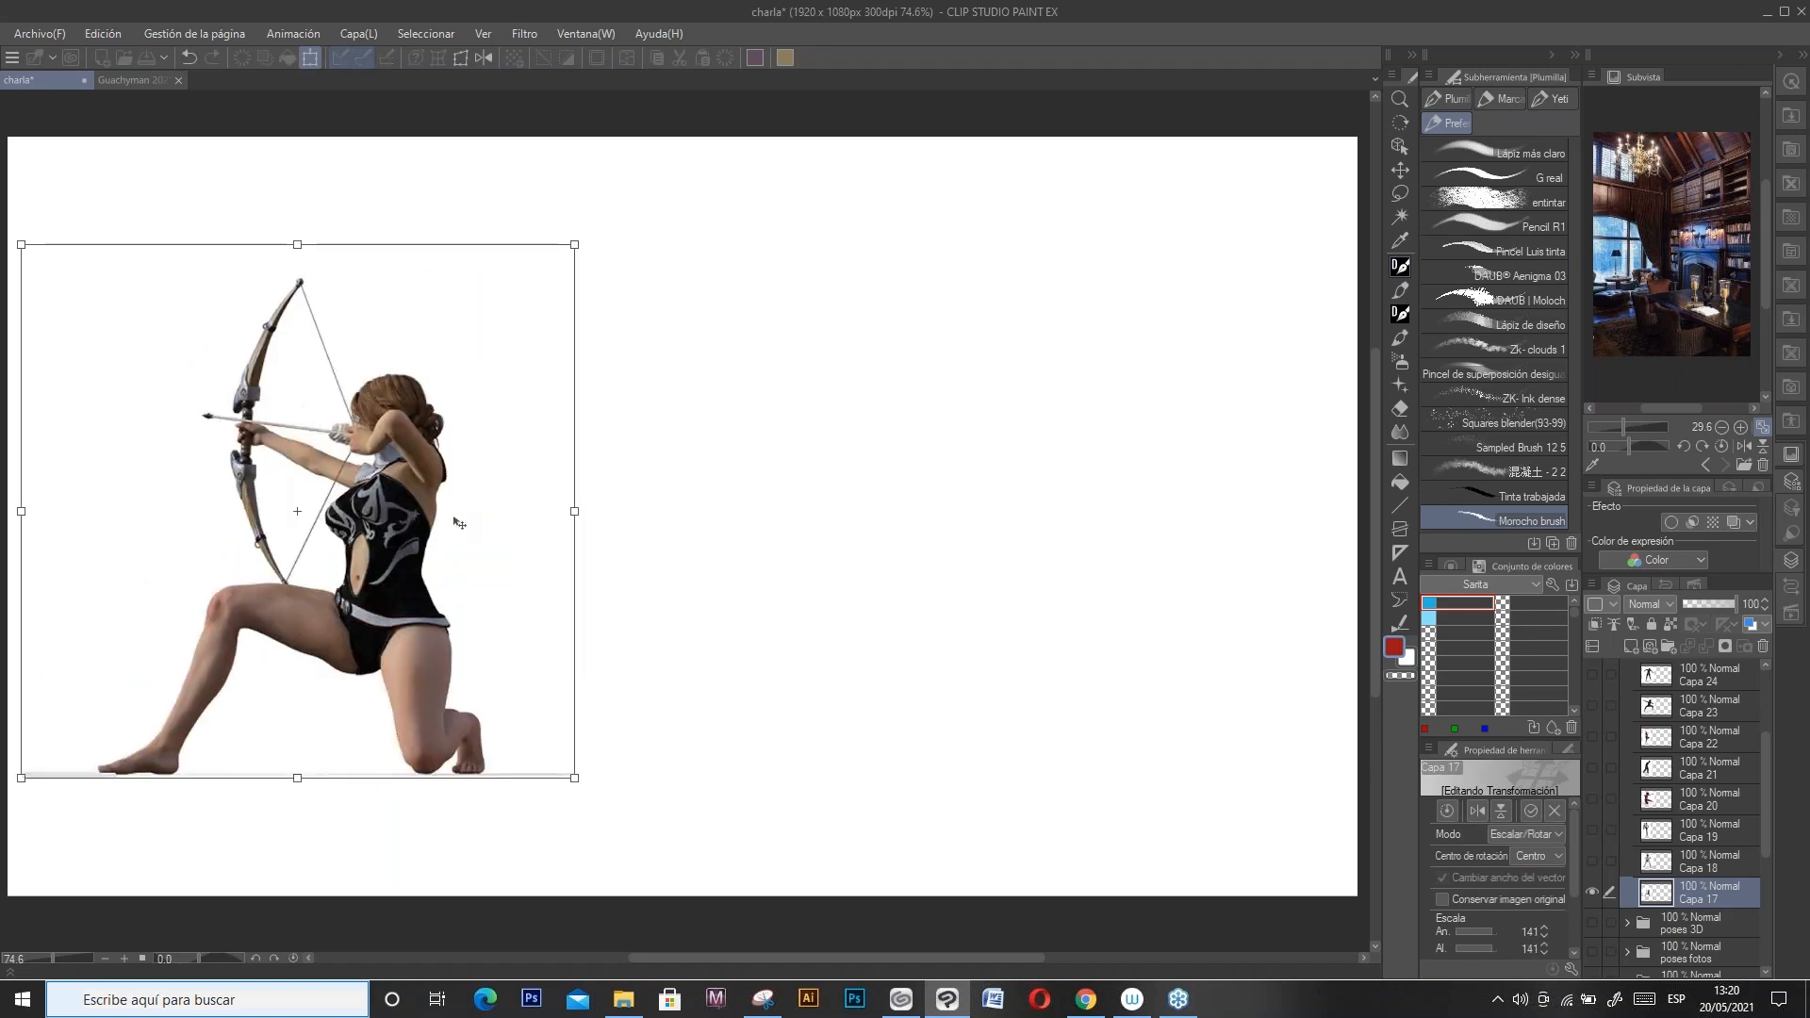
pyautogui.press('Return')
# Step: Activate Capa 16, set the colour to black, and sketch the archer's head, bent arm and torso beside the reference
pyautogui.scroll(3, 1763, 716)
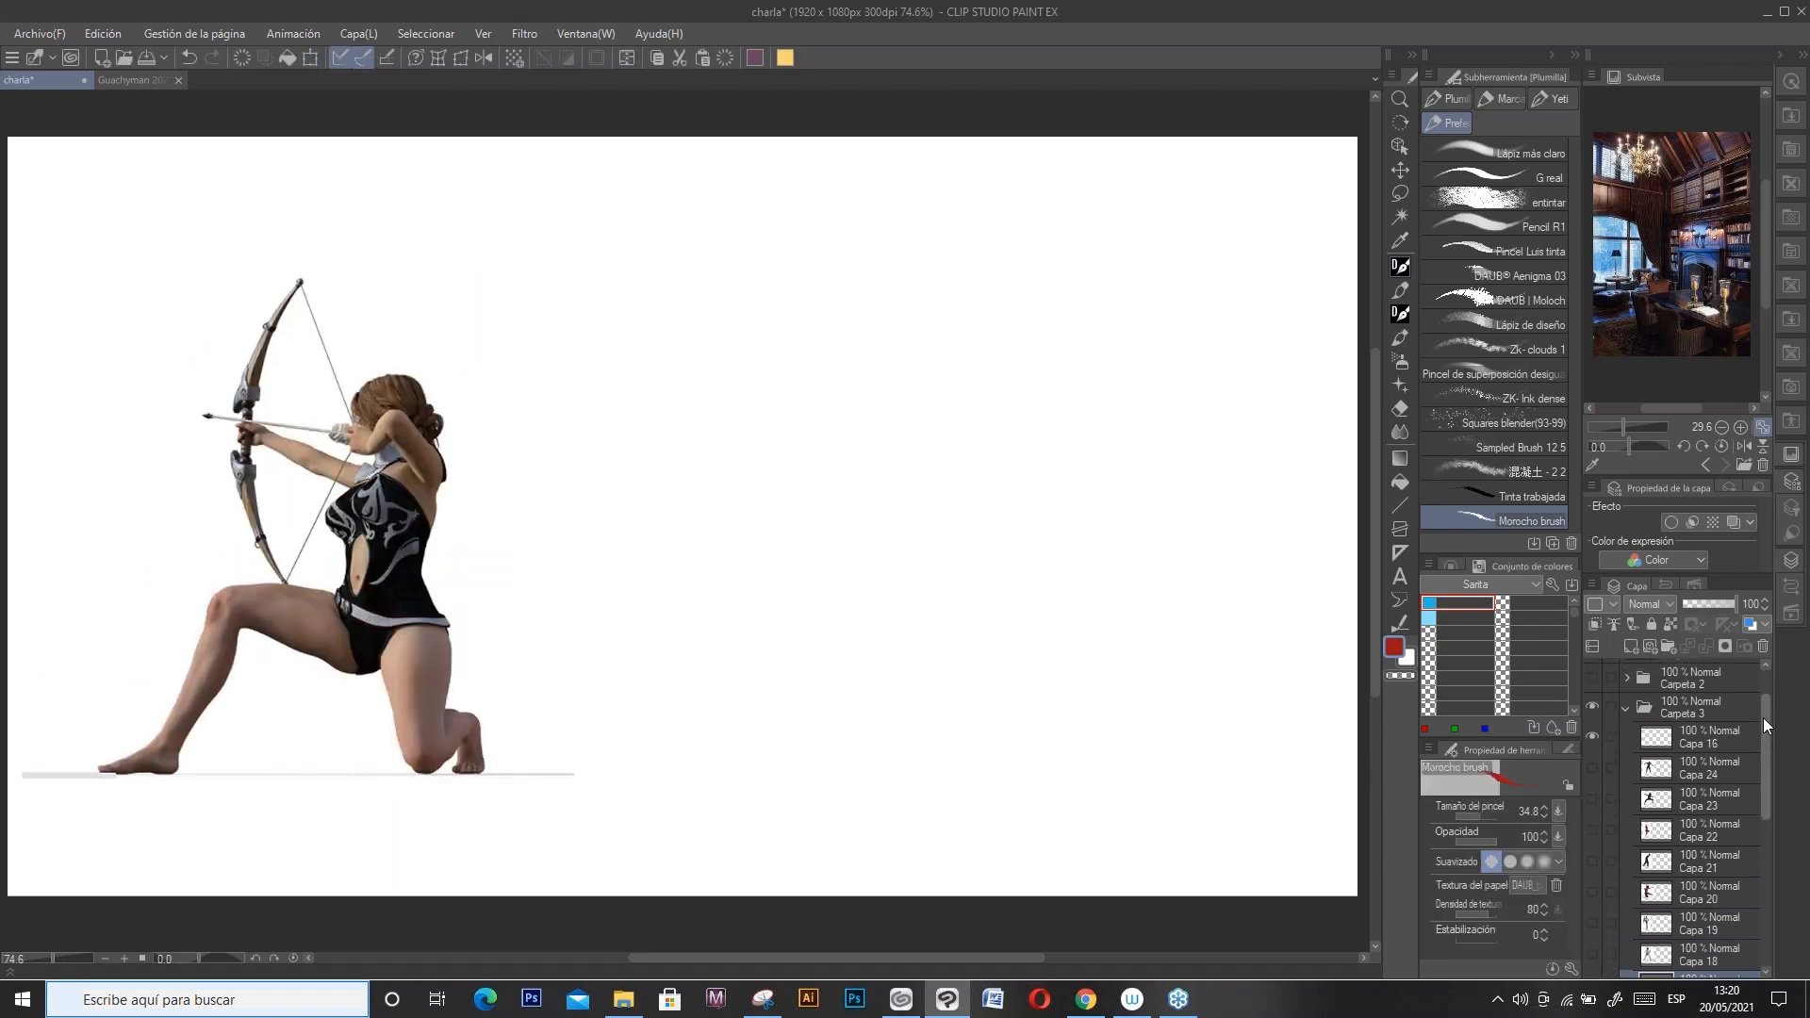
pyautogui.click(1729, 733)
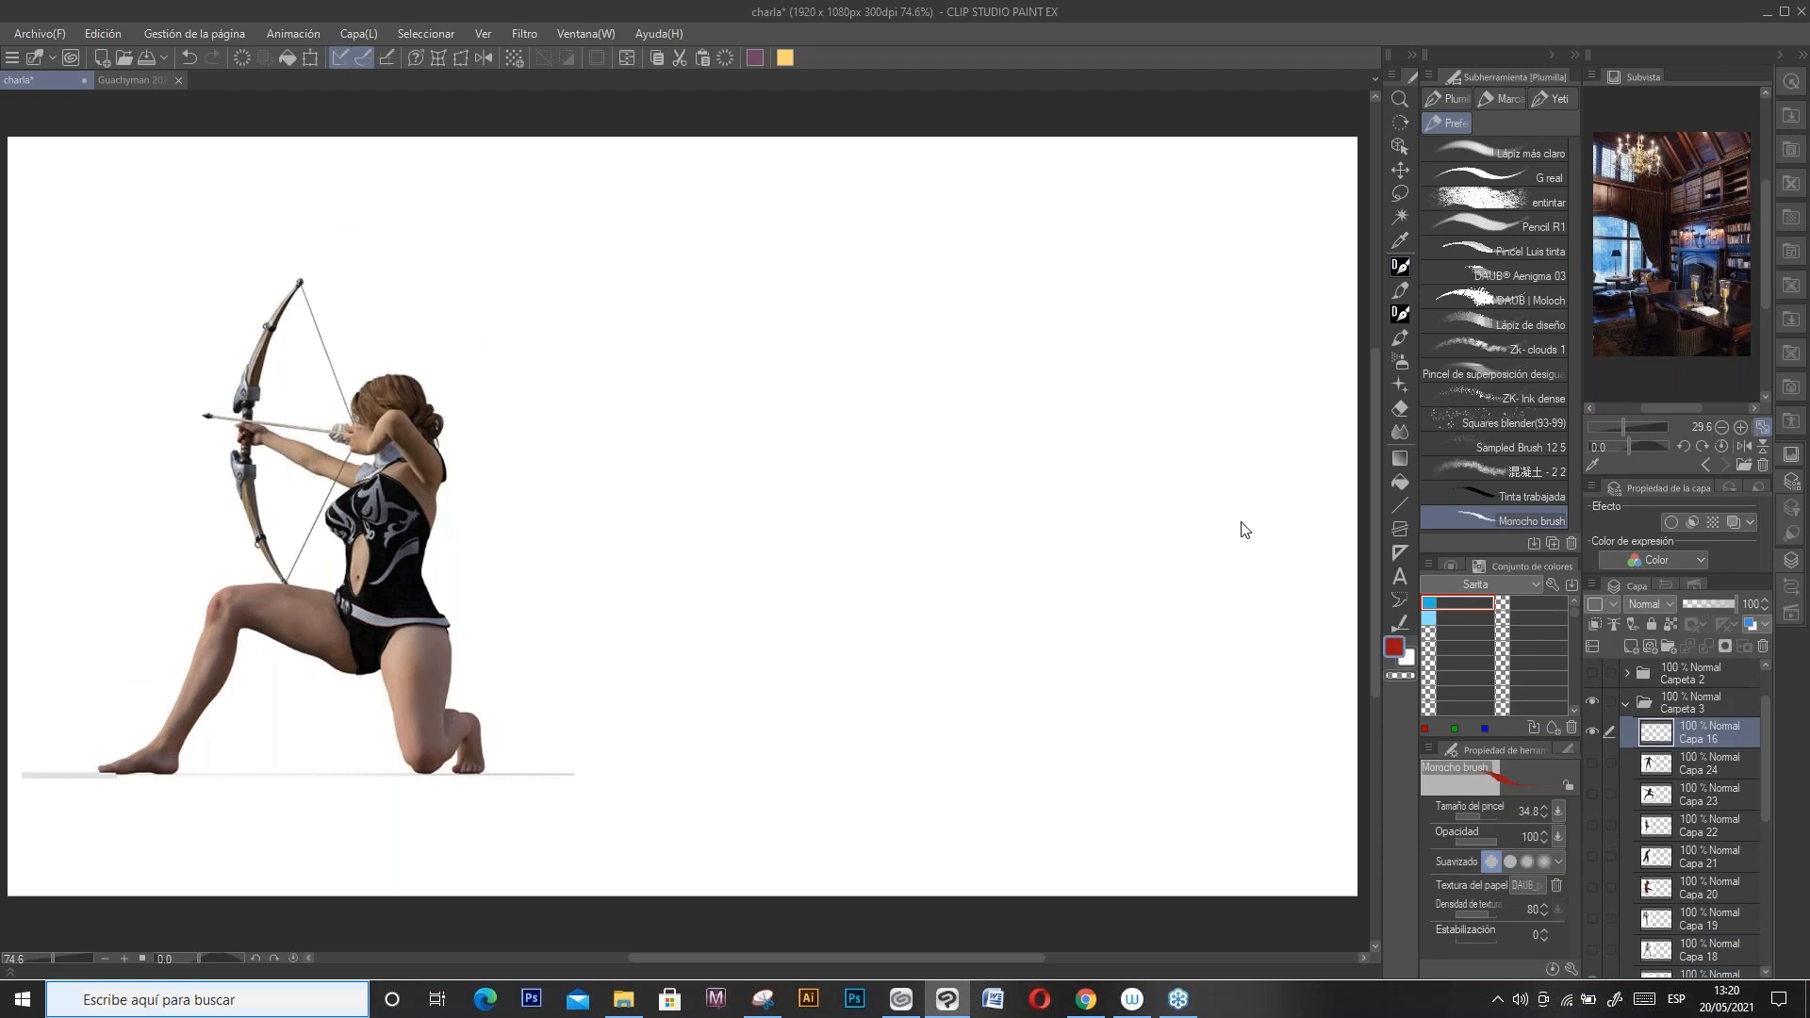
pyautogui.click(1089, 420)
pyautogui.click(1506, 155)
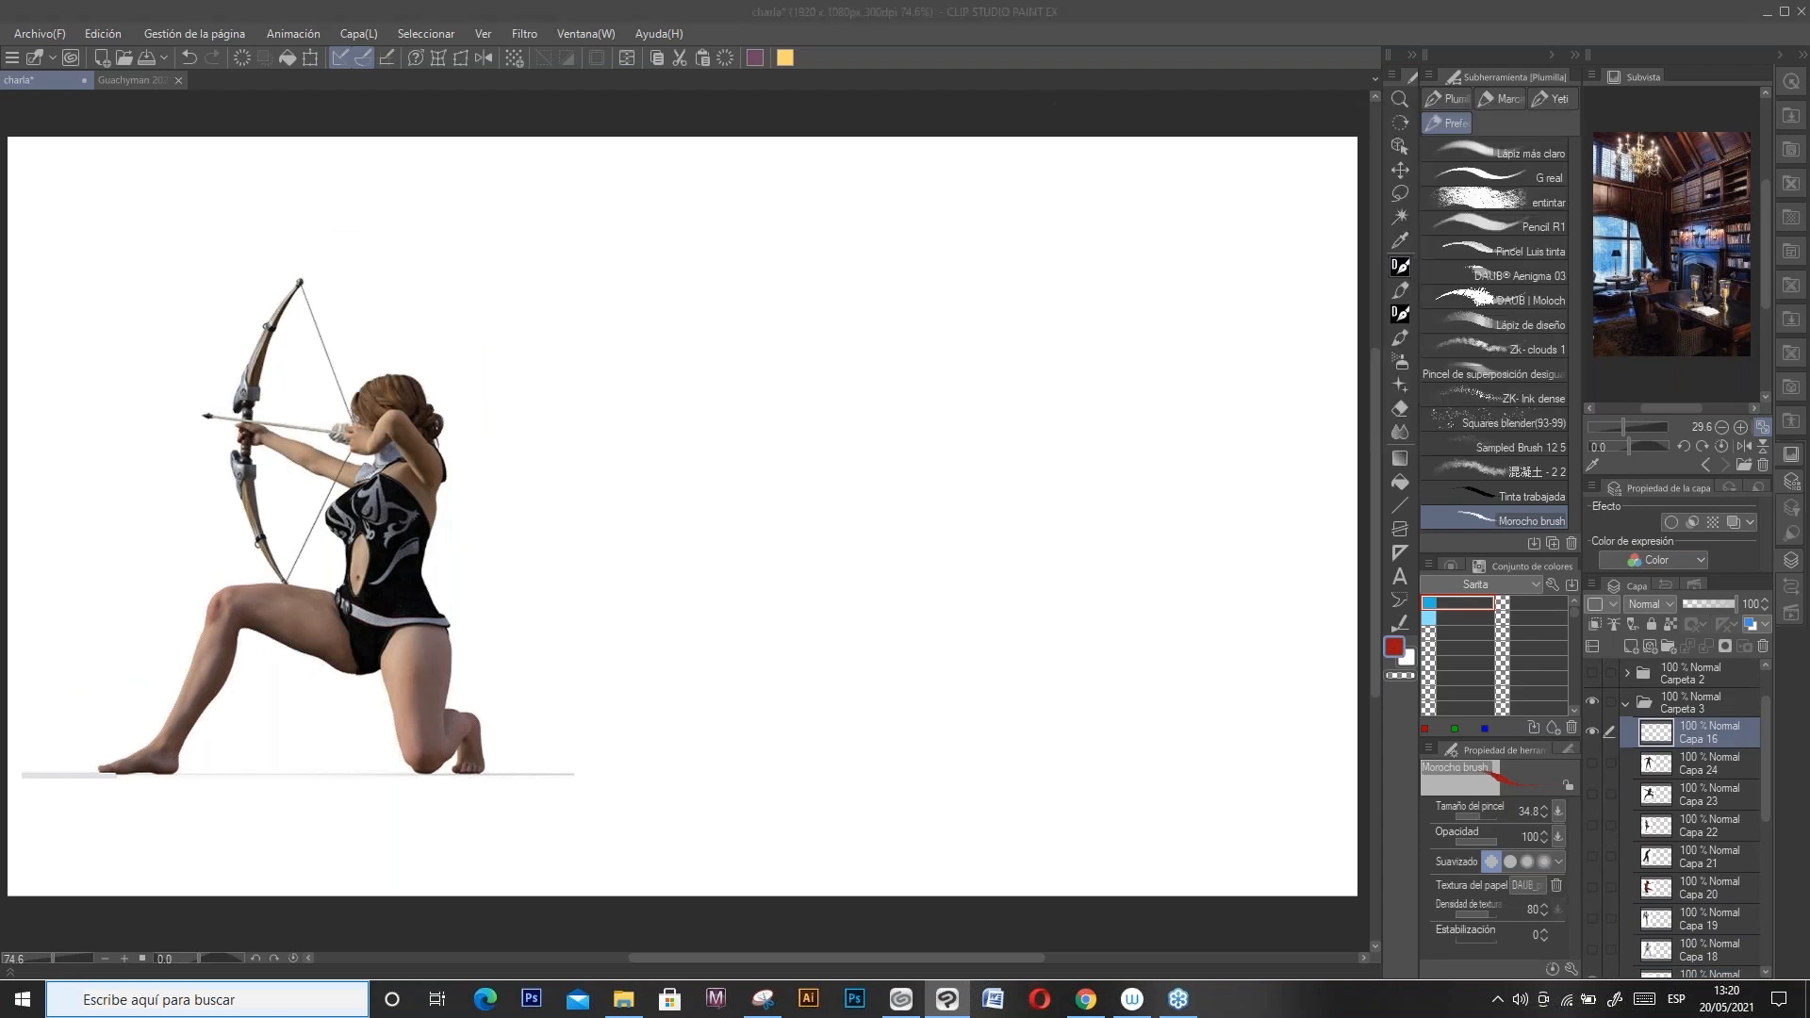
pyautogui.moveTo(808, 347)
pyautogui.mouseDown()
pyautogui.moveTo(778, 369)
pyautogui.moveTo(825, 369)
pyautogui.moveTo(802, 372)
pyautogui.moveTo(813, 388)
pyautogui.moveTo(745, 404)
pyautogui.moveTo(826, 369)
pyautogui.moveTo(814, 400)
pyautogui.moveTo(847, 426)
pyautogui.moveTo(822, 462)
pyautogui.moveTo(848, 424)
pyautogui.moveTo(809, 507)
pyautogui.mouseUp()
pyautogui.moveTo(783, 427)
pyautogui.mouseDown()
pyautogui.moveTo(823, 406)
pyautogui.moveTo(754, 472)
pyautogui.moveTo(780, 479)
pyautogui.mouseUp()
pyautogui.moveTo(846, 428); pyautogui.dragTo(846, 538)
pyautogui.moveTo(778, 479); pyautogui.dragTo(785, 538)
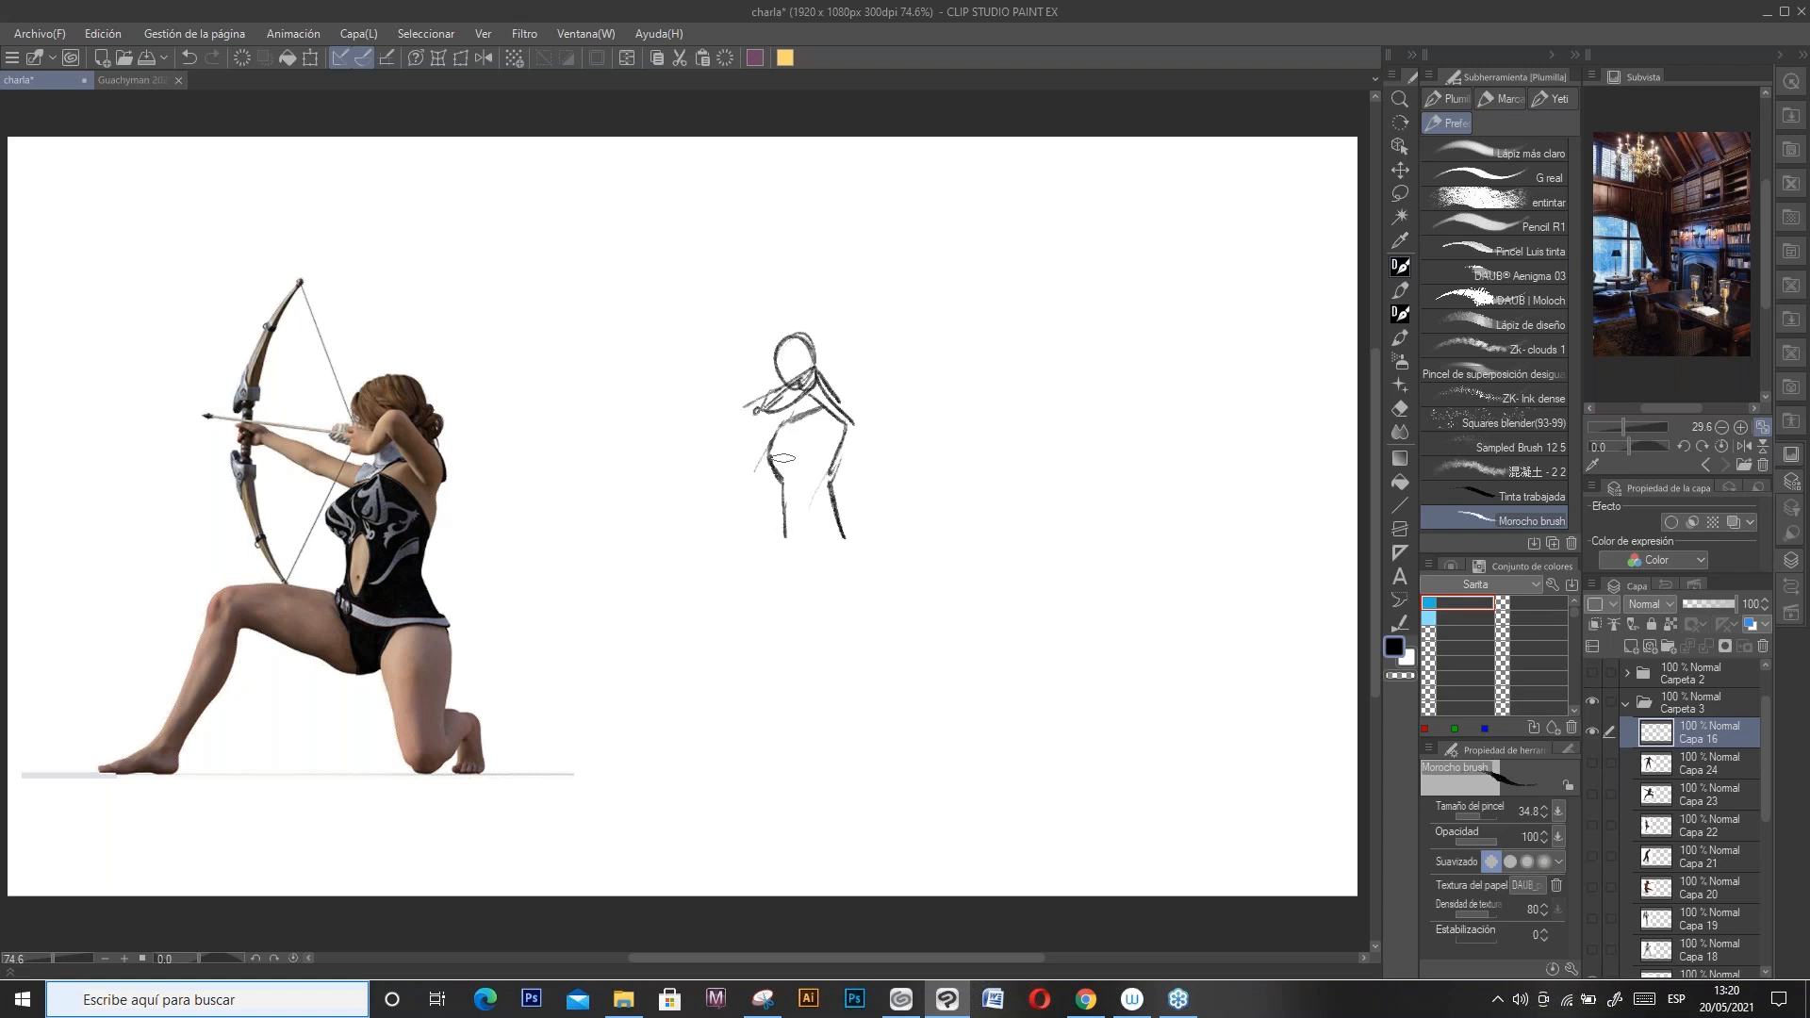
# Step: Sketch the archer's extended arm, the curve of the bow, and the bent front leg with its foot
pyautogui.moveTo(798, 429)
pyautogui.mouseDown()
pyautogui.moveTo(673, 387)
pyautogui.moveTo(783, 424)
pyautogui.moveTo(762, 404)
pyautogui.moveTo(832, 375)
pyautogui.moveTo(853, 429)
pyautogui.mouseUp()
pyautogui.moveTo(713, 357)
pyautogui.mouseDown()
pyautogui.moveTo(736, 348)
pyautogui.moveTo(686, 399)
pyautogui.moveTo(667, 393)
pyautogui.moveTo(671, 460)
pyautogui.mouseUp()
pyautogui.moveTo(670, 394); pyautogui.dragTo(682, 551)
pyautogui.moveTo(787, 528)
pyautogui.mouseDown()
pyautogui.moveTo(690, 543)
pyautogui.moveTo(815, 569)
pyautogui.moveTo(785, 550)
pyautogui.moveTo(763, 578)
pyautogui.moveTo(689, 540)
pyautogui.moveTo(676, 624)
pyautogui.mouseUp()
pyautogui.moveTo(670, 557)
pyautogui.mouseDown()
pyautogui.moveTo(660, 618)
pyautogui.moveTo(653, 664)
pyautogui.mouseUp()
pyautogui.moveTo(664, 630)
pyautogui.mouseDown()
pyautogui.moveTo(637, 675)
pyautogui.moveTo(673, 668)
pyautogui.mouseUp()
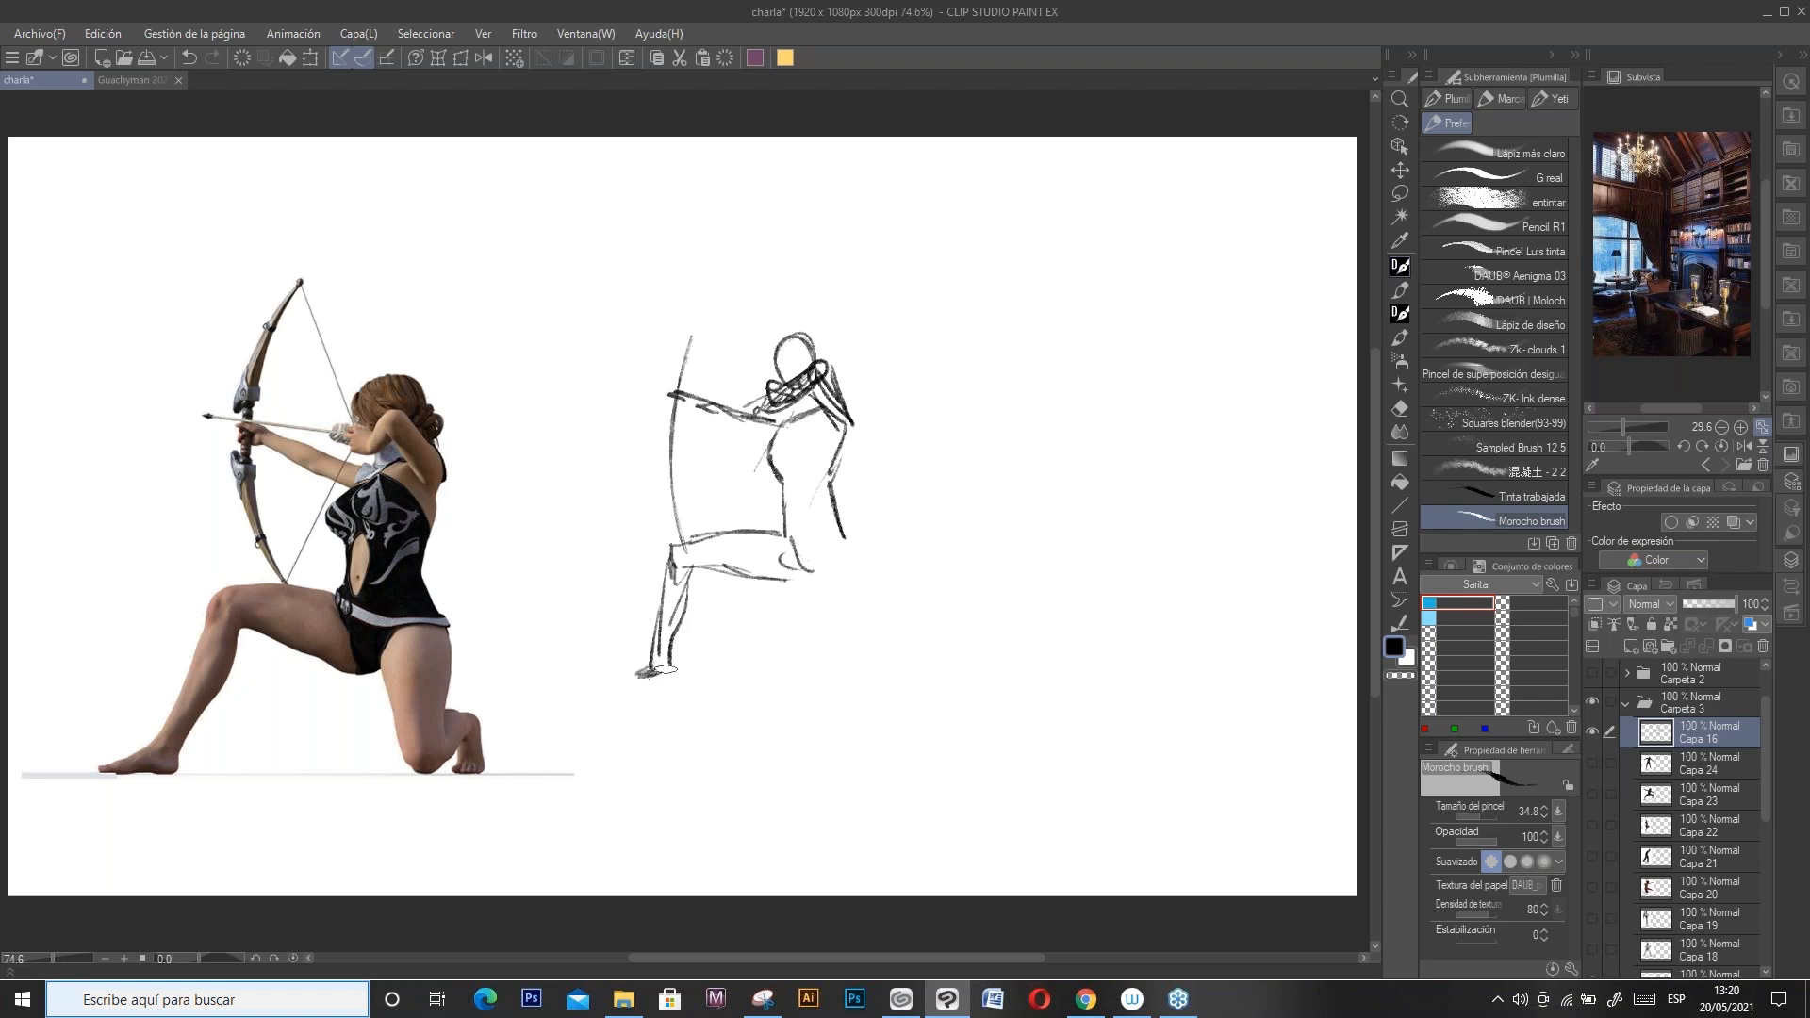
# Step: Sketch the archer's kneeling rear leg and its foot, and reinforce the front foot
pyautogui.moveTo(815, 571); pyautogui.dragTo(828, 600)
pyautogui.moveTo(836, 573)
pyautogui.mouseDown()
pyautogui.moveTo(796, 577)
pyautogui.moveTo(860, 565)
pyautogui.moveTo(821, 687)
pyautogui.mouseUp()
pyautogui.moveTo(799, 581); pyautogui.dragTo(820, 693)
pyautogui.moveTo(802, 613); pyautogui.dragTo(820, 683)
pyautogui.moveTo(852, 577); pyautogui.dragTo(830, 677)
pyautogui.moveTo(824, 685); pyautogui.dragTo(898, 660)
pyautogui.moveTo(649, 657)
pyautogui.mouseDown()
pyautogui.moveTo(648, 690)
pyautogui.moveTo(664, 673)
pyautogui.mouseUp()
# Step: Refine the archer's chest and front hand, and add the bowstring and arrow to the sketch
pyautogui.moveTo(784, 473)
pyautogui.mouseDown()
pyautogui.moveTo(816, 460)
pyautogui.moveTo(784, 482)
pyautogui.mouseUp()
pyautogui.moveTo(694, 406)
pyautogui.mouseDown()
pyautogui.moveTo(748, 432)
pyautogui.moveTo(678, 402)
pyautogui.moveTo(730, 258)
pyautogui.moveTo(671, 418)
pyautogui.mouseUp()
pyautogui.moveTo(736, 259); pyautogui.dragTo(771, 401)
pyautogui.moveTo(672, 545); pyautogui.dragTo(764, 420)
pyautogui.moveTo(703, 398)
pyautogui.mouseDown()
pyautogui.moveTo(757, 404)
pyautogui.moveTo(800, 342)
pyautogui.mouseUp()
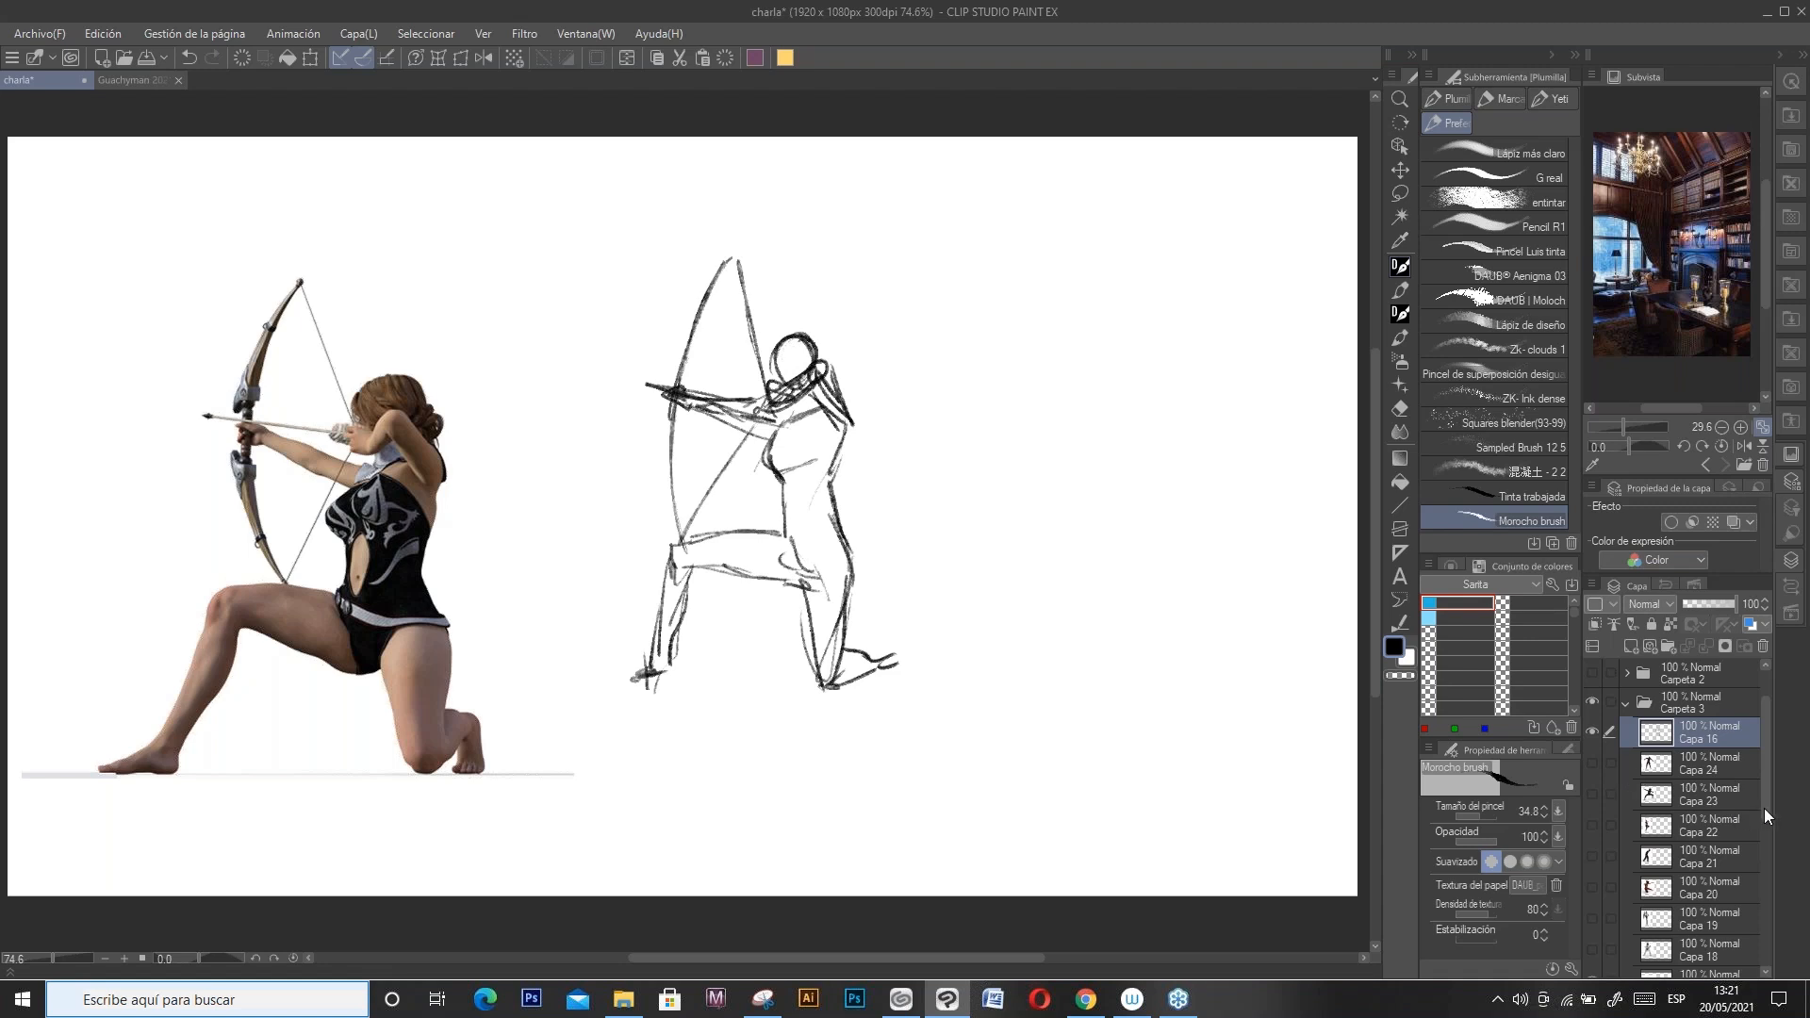
# Step: Replace the archer reference with the karate fighter on Capa 18 and make a small gesture sketch of the stance on Capa 16
pyautogui.scroll(-2, 1762, 830)
pyautogui.click(1591, 864)
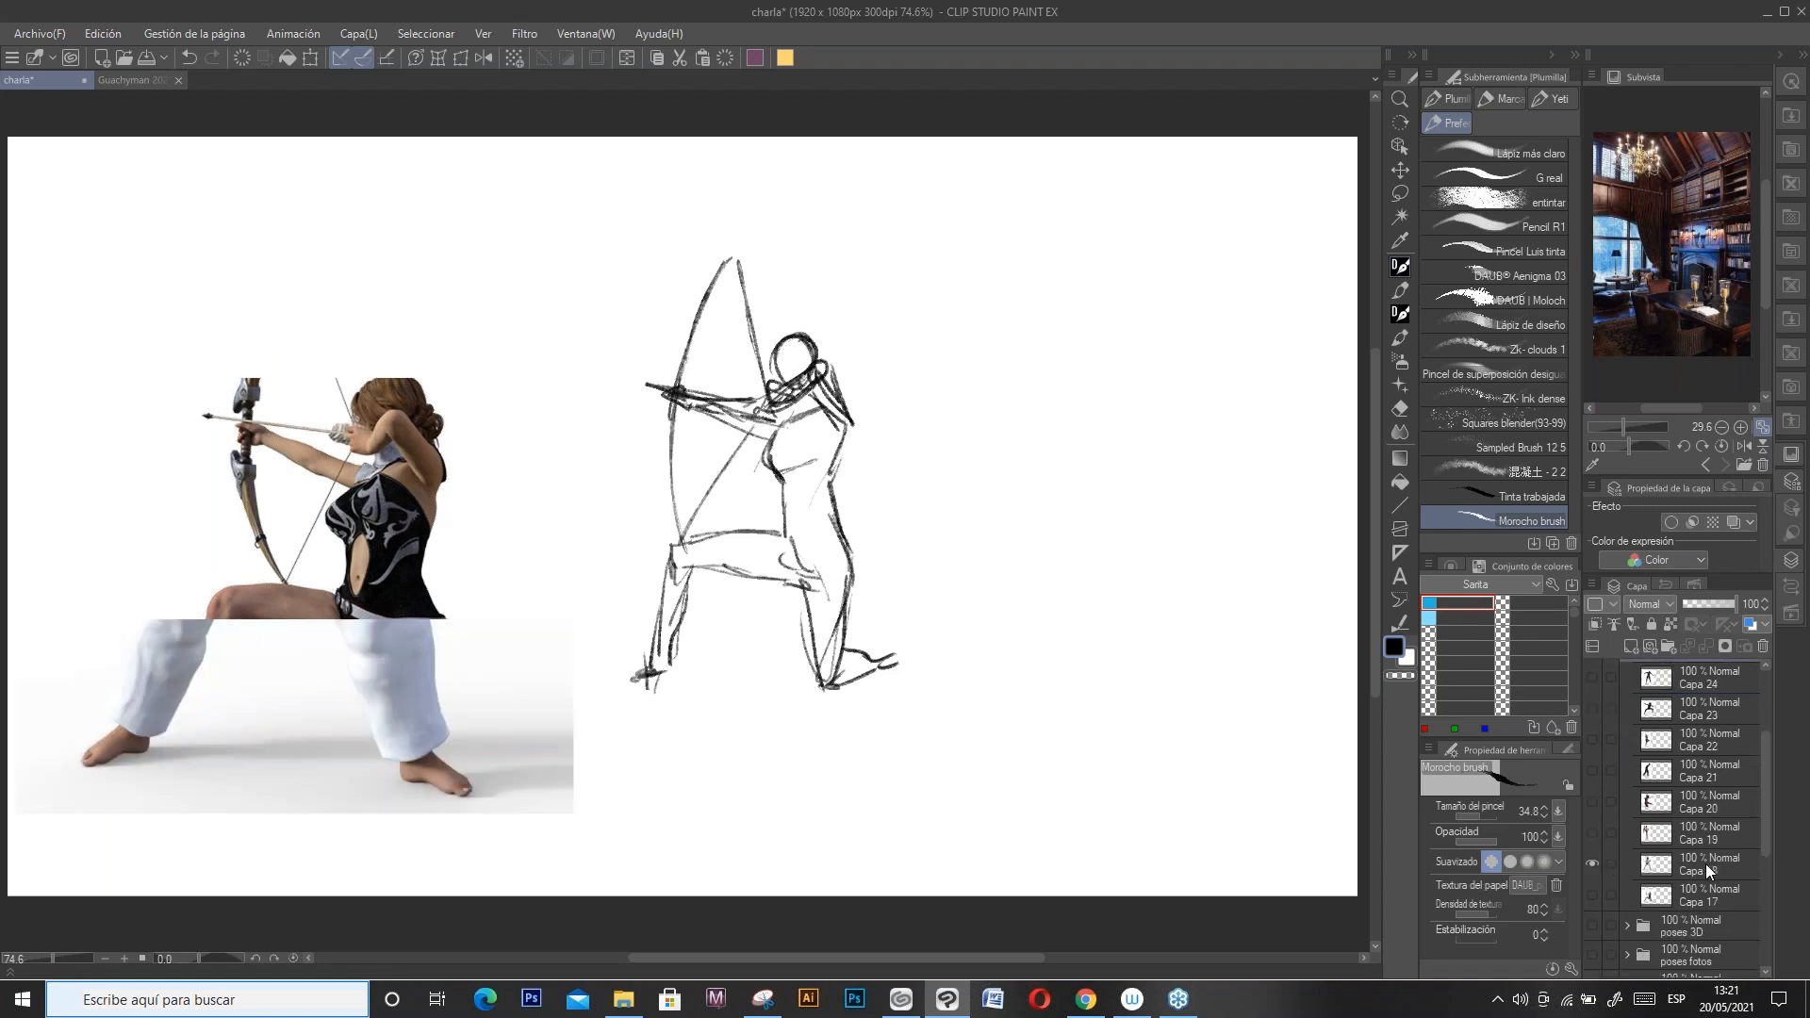
pyautogui.moveTo(1767, 812); pyautogui.dragTo(1767, 795)
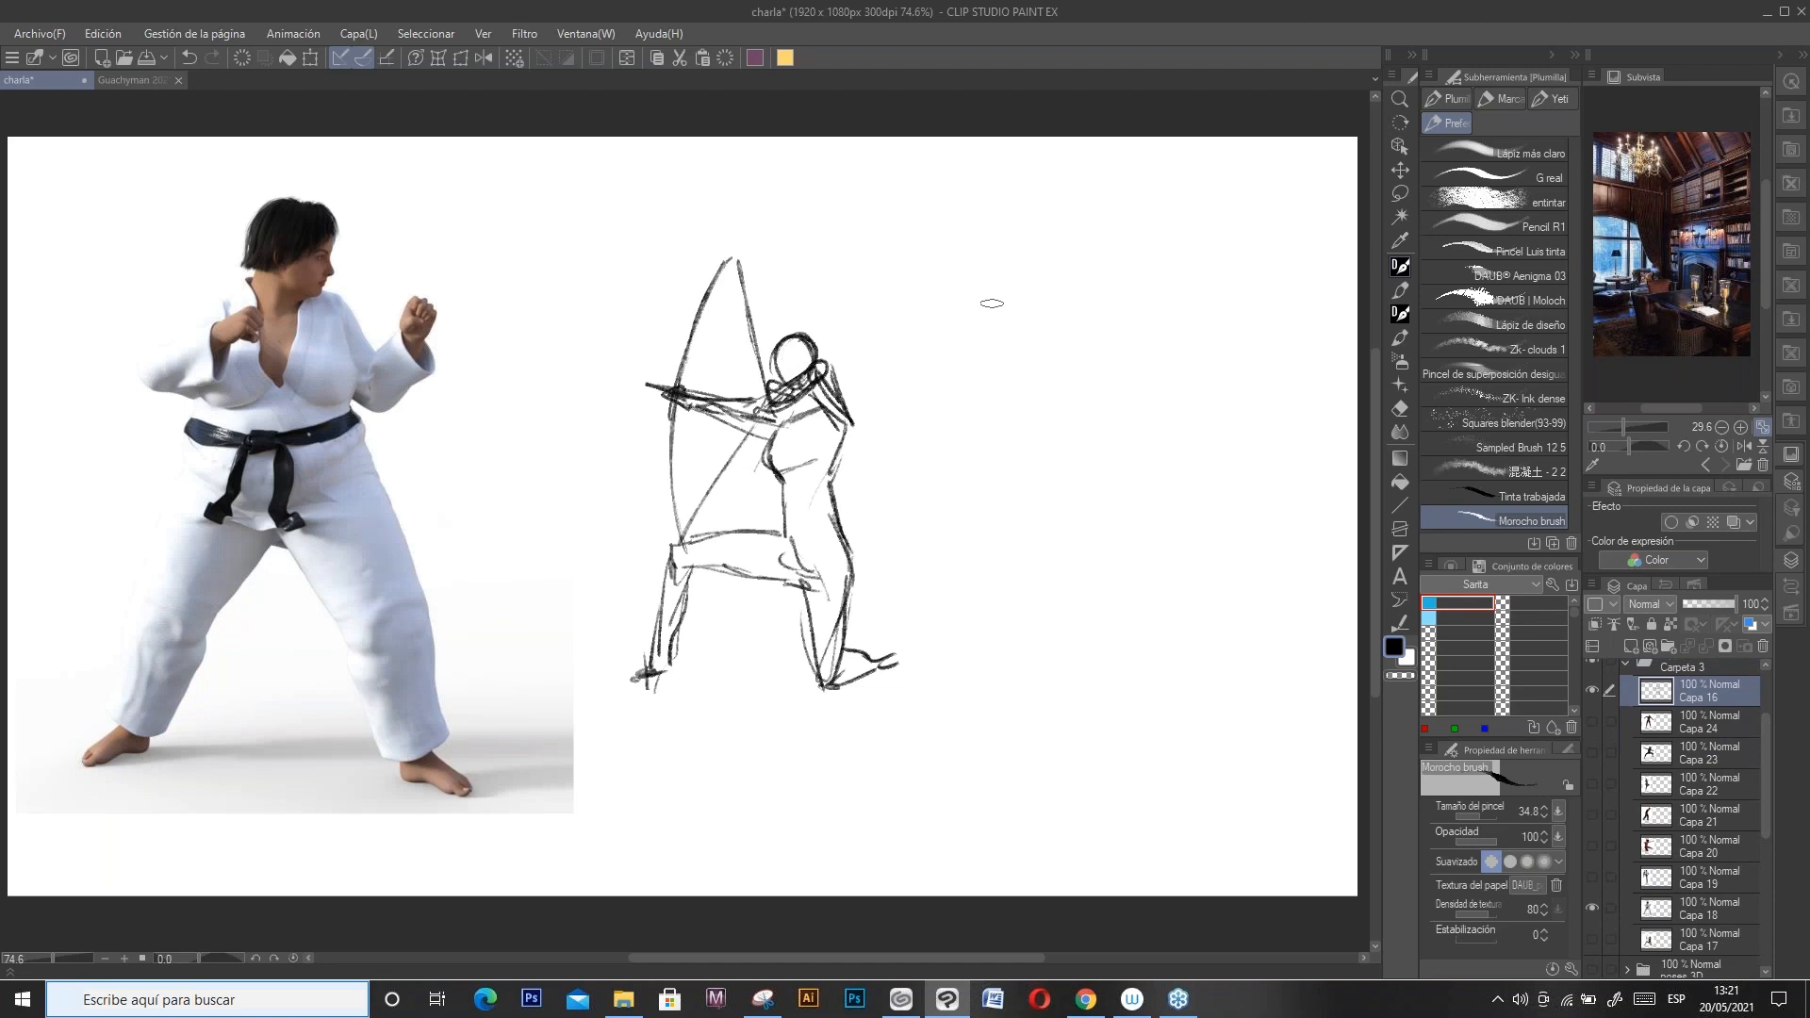
pyautogui.moveTo(942, 226)
pyautogui.mouseDown()
pyautogui.moveTo(1004, 285)
pyautogui.moveTo(1029, 258)
pyautogui.moveTo(932, 259)
pyautogui.moveTo(883, 296)
pyautogui.moveTo(910, 250)
pyautogui.moveTo(997, 255)
pyautogui.moveTo(972, 300)
pyautogui.moveTo(917, 298)
pyautogui.moveTo(984, 304)
pyautogui.moveTo(987, 324)
pyautogui.moveTo(936, 340)
pyautogui.moveTo(908, 302)
pyautogui.moveTo(939, 335)
pyautogui.moveTo(911, 350)
pyautogui.moveTo(960, 328)
pyautogui.moveTo(903, 379)
pyautogui.moveTo(904, 344)
pyautogui.moveTo(905, 380)
pyautogui.moveTo(965, 338)
pyautogui.moveTo(989, 374)
pyautogui.moveTo(993, 334)
pyautogui.moveTo(1000, 427)
pyautogui.moveTo(1004, 413)
pyautogui.moveTo(1034, 449)
pyautogui.mouseUp()
pyautogui.moveTo(895, 364)
pyautogui.mouseDown()
pyautogui.moveTo(891, 409)
pyautogui.moveTo(918, 392)
pyautogui.moveTo(882, 426)
pyautogui.moveTo(900, 435)
pyautogui.moveTo(889, 413)
pyautogui.moveTo(892, 429)
pyautogui.moveTo(908, 411)
pyautogui.moveTo(875, 443)
pyautogui.mouseUp()
pyautogui.moveTo(915, 271)
pyautogui.mouseDown()
pyautogui.moveTo(942, 273)
pyautogui.moveTo(938, 241)
pyautogui.mouseUp()
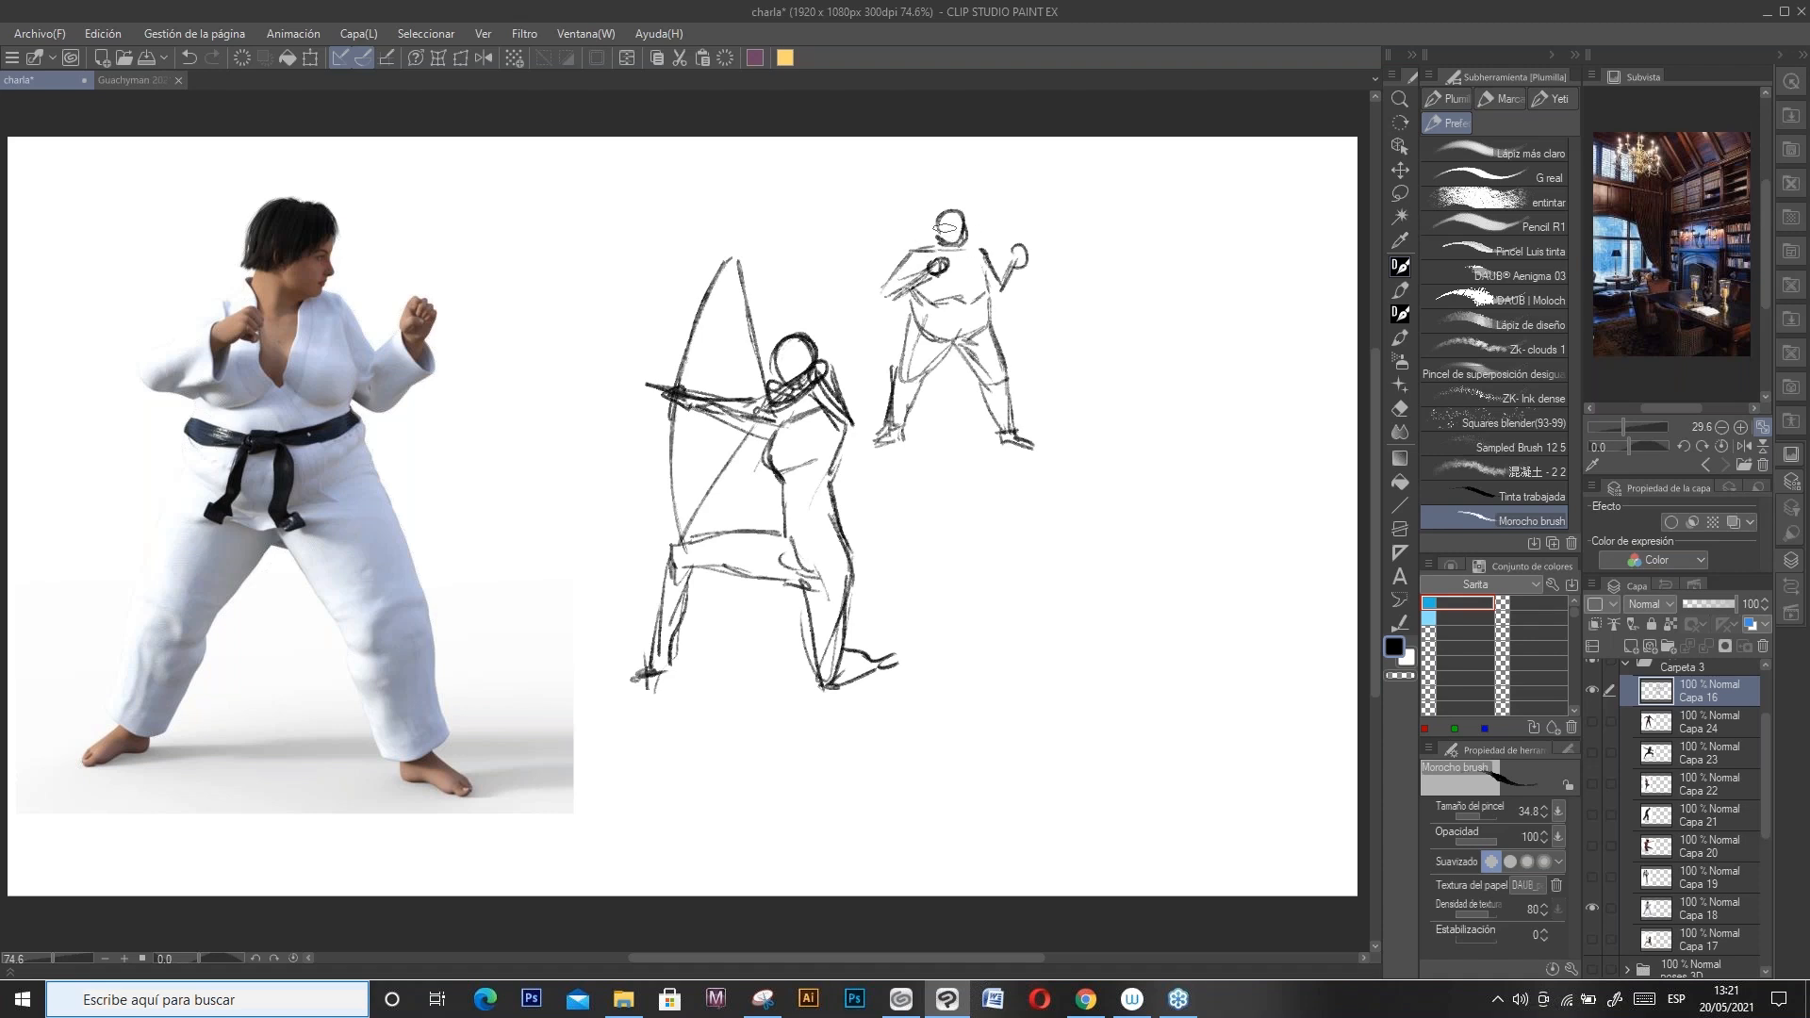
pyautogui.moveTo(1001, 262)
pyautogui.mouseDown()
pyautogui.moveTo(1000, 289)
pyautogui.moveTo(1024, 258)
pyautogui.mouseUp()
# Step: Show the raised-knee man reference on Capa 19 and make a small gesture sketch of him on Capa 16, below the karate fighter
pyautogui.click(1592, 877)
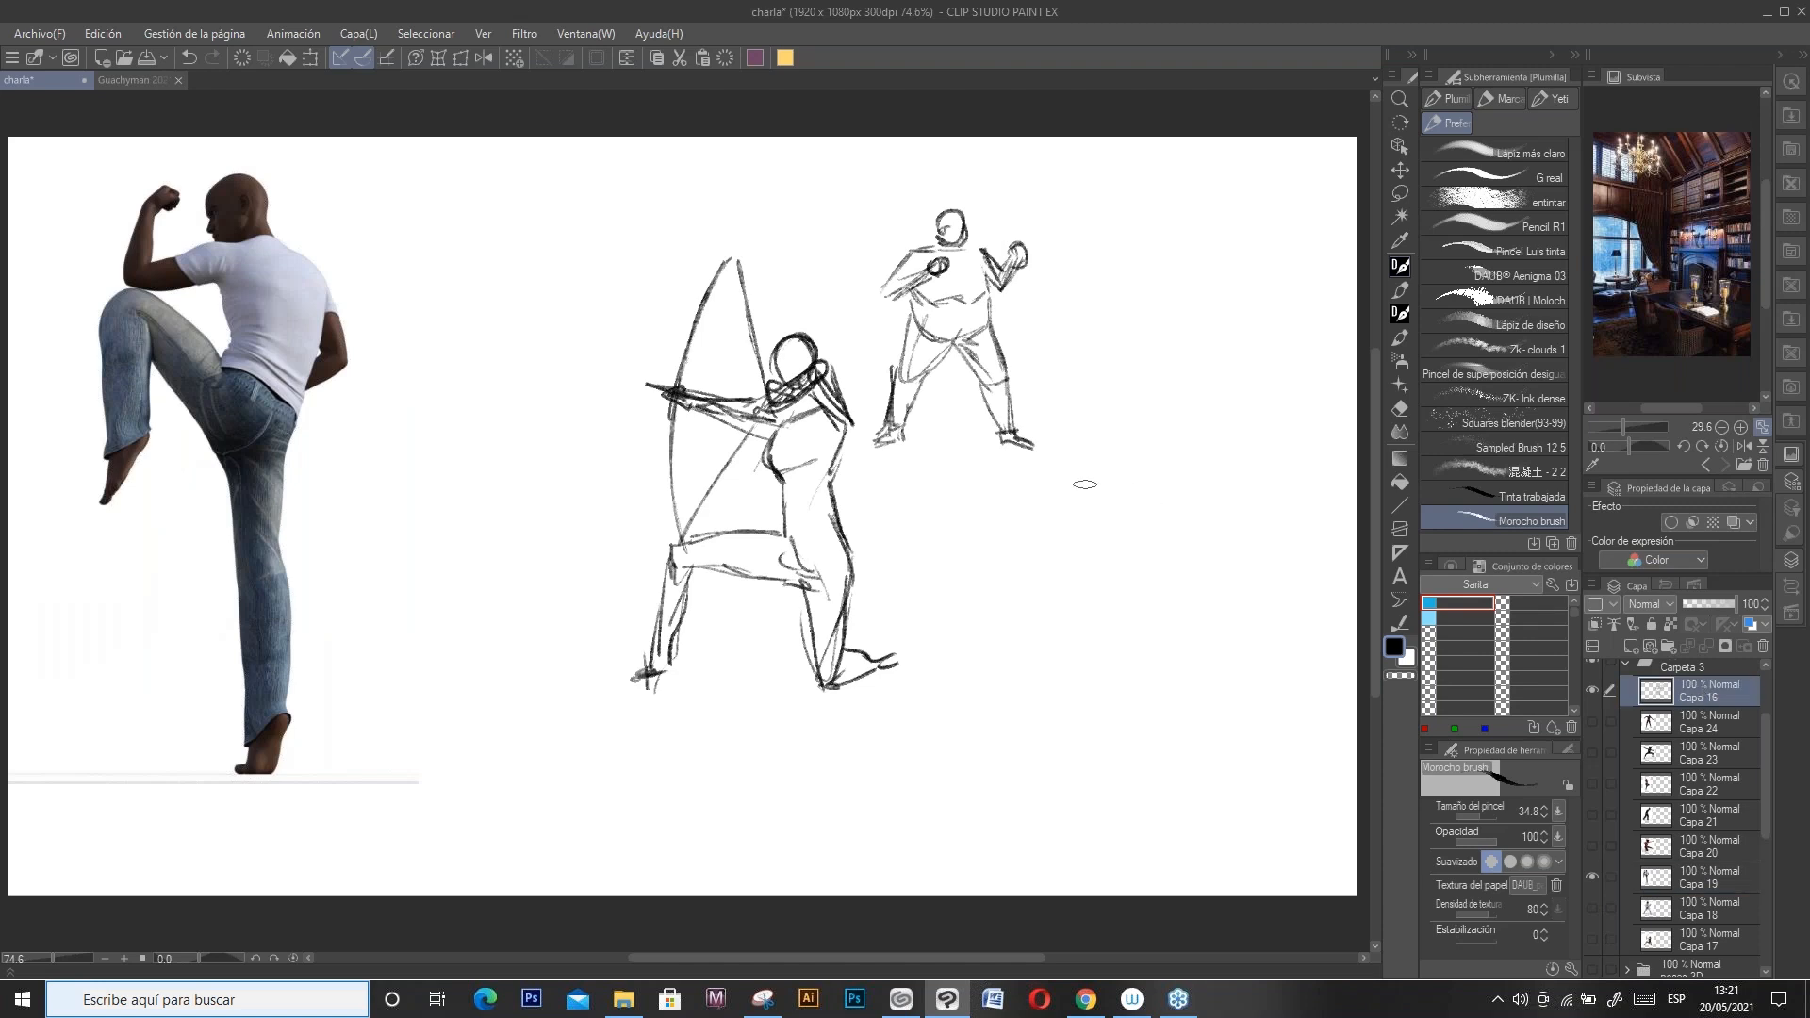
pyautogui.moveTo(1043, 506)
pyautogui.mouseDown()
pyautogui.moveTo(987, 526)
pyautogui.moveTo(1054, 529)
pyautogui.moveTo(1048, 594)
pyautogui.mouseUp()
pyautogui.moveTo(1000, 545)
pyautogui.mouseDown()
pyautogui.moveTo(1027, 540)
pyautogui.moveTo(1020, 573)
pyautogui.moveTo(976, 601)
pyautogui.moveTo(1037, 612)
pyautogui.mouseUp()
pyautogui.moveTo(1020, 573)
pyautogui.mouseDown()
pyautogui.moveTo(1050, 594)
pyautogui.moveTo(1008, 599)
pyautogui.moveTo(1035, 641)
pyautogui.mouseUp()
pyautogui.moveTo(994, 582); pyautogui.dragTo(988, 622)
pyautogui.moveTo(990, 524)
pyautogui.mouseDown()
pyautogui.moveTo(971, 547)
pyautogui.moveTo(994, 491)
pyautogui.mouseUp()
pyautogui.moveTo(1058, 541); pyautogui.dragTo(1064, 567)
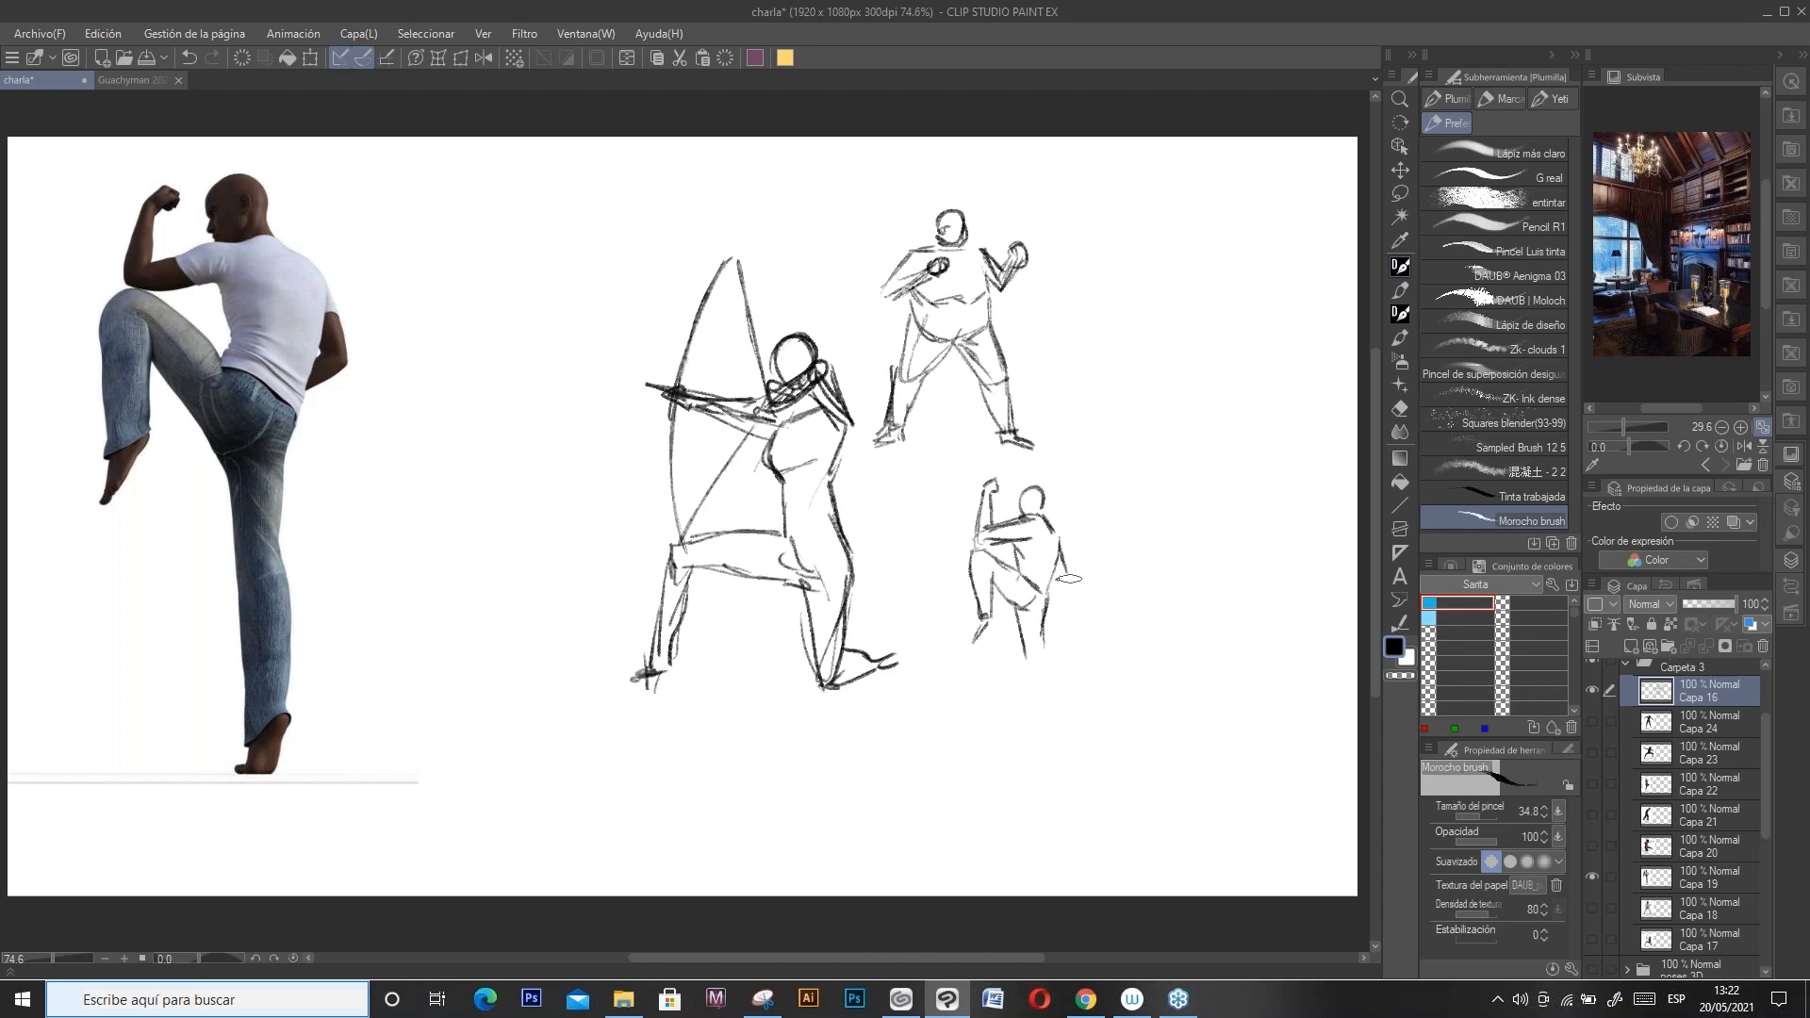
pyautogui.moveTo(1030, 655); pyautogui.dragTo(1041, 724)
# Step: Letter the heading "30 SECONDS POSES" at the top of the canvas and frame it with a rectangle
pyautogui.moveTo(483, 167)
pyautogui.mouseDown()
pyautogui.moveTo(622, 168)
pyautogui.moveTo(611, 179)
pyautogui.mouseUp()
pyautogui.moveTo(515, 213)
pyautogui.mouseDown()
pyautogui.moveTo(567, 198)
pyautogui.moveTo(568, 213)
pyautogui.mouseUp()
pyautogui.moveTo(639, 151)
pyautogui.mouseDown()
pyautogui.moveTo(637, 214)
pyautogui.moveTo(463, 216)
pyautogui.moveTo(450, 151)
pyautogui.moveTo(641, 135)
pyautogui.mouseUp()
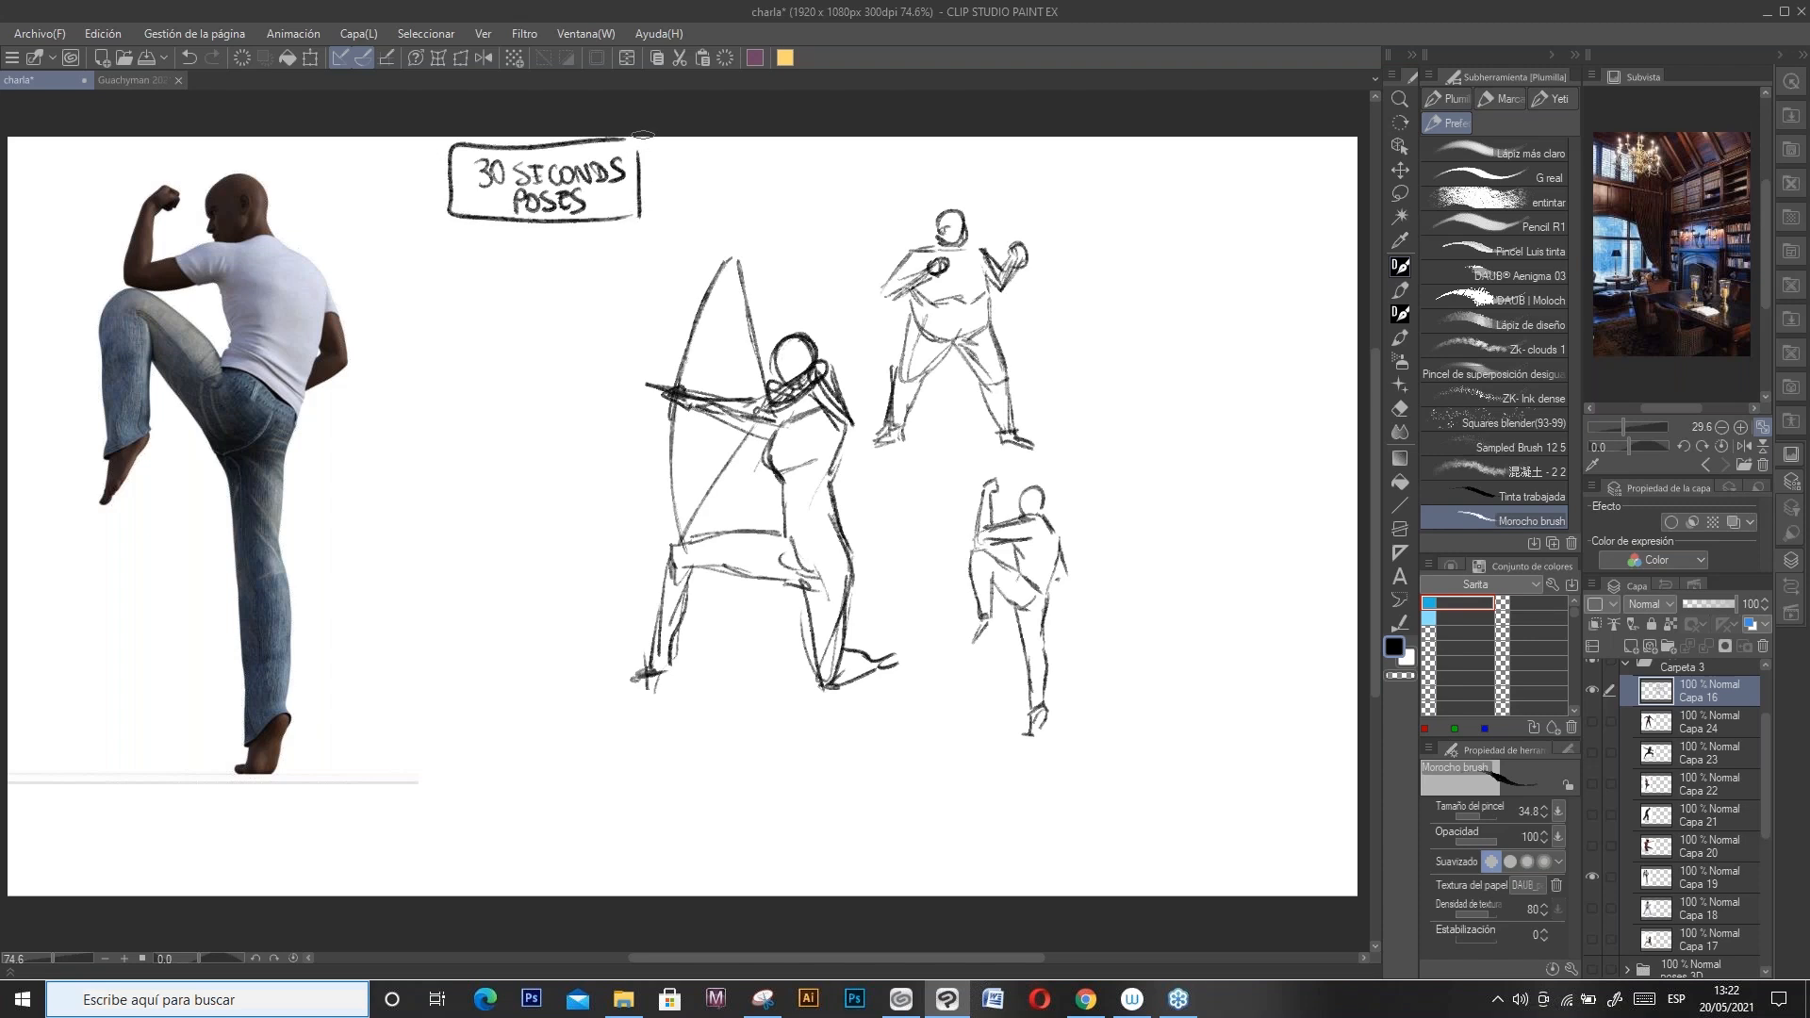
# Step: Replace the Capa 19 reference with the kneeling armed woman on Capa 20
pyautogui.click(1592, 874)
pyautogui.click(1593, 846)
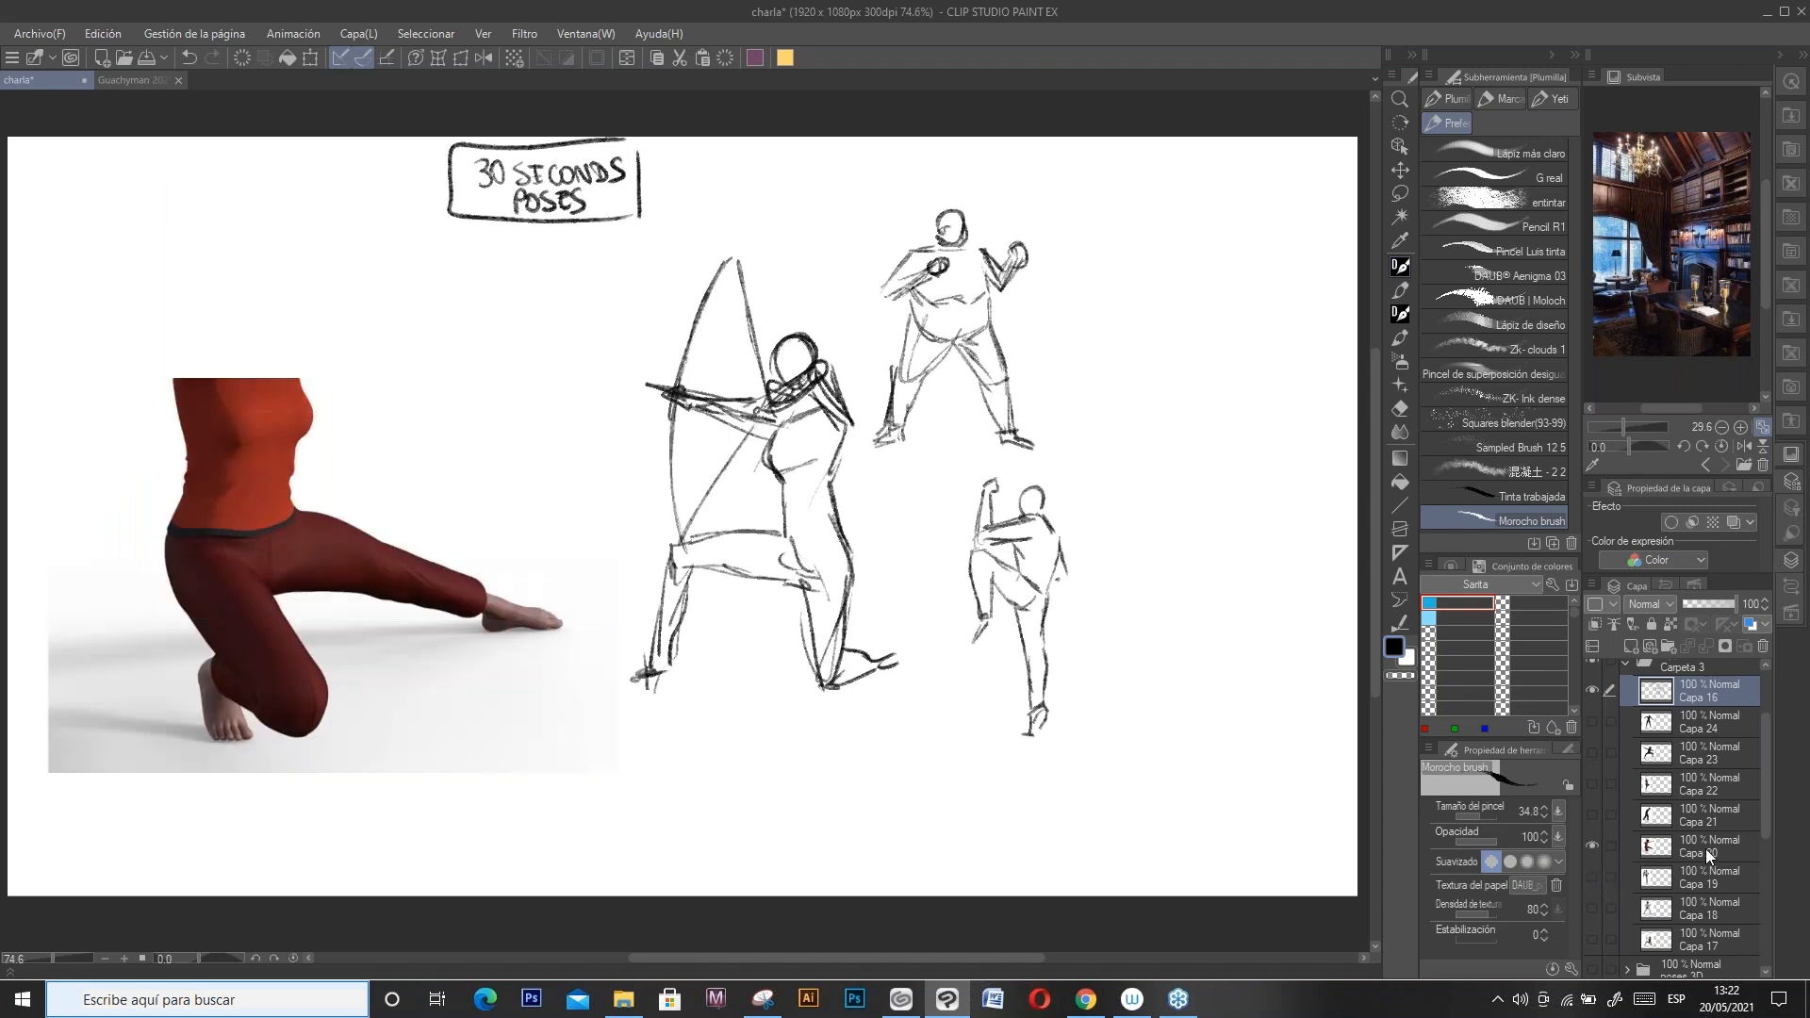
pyautogui.click(1706, 849)
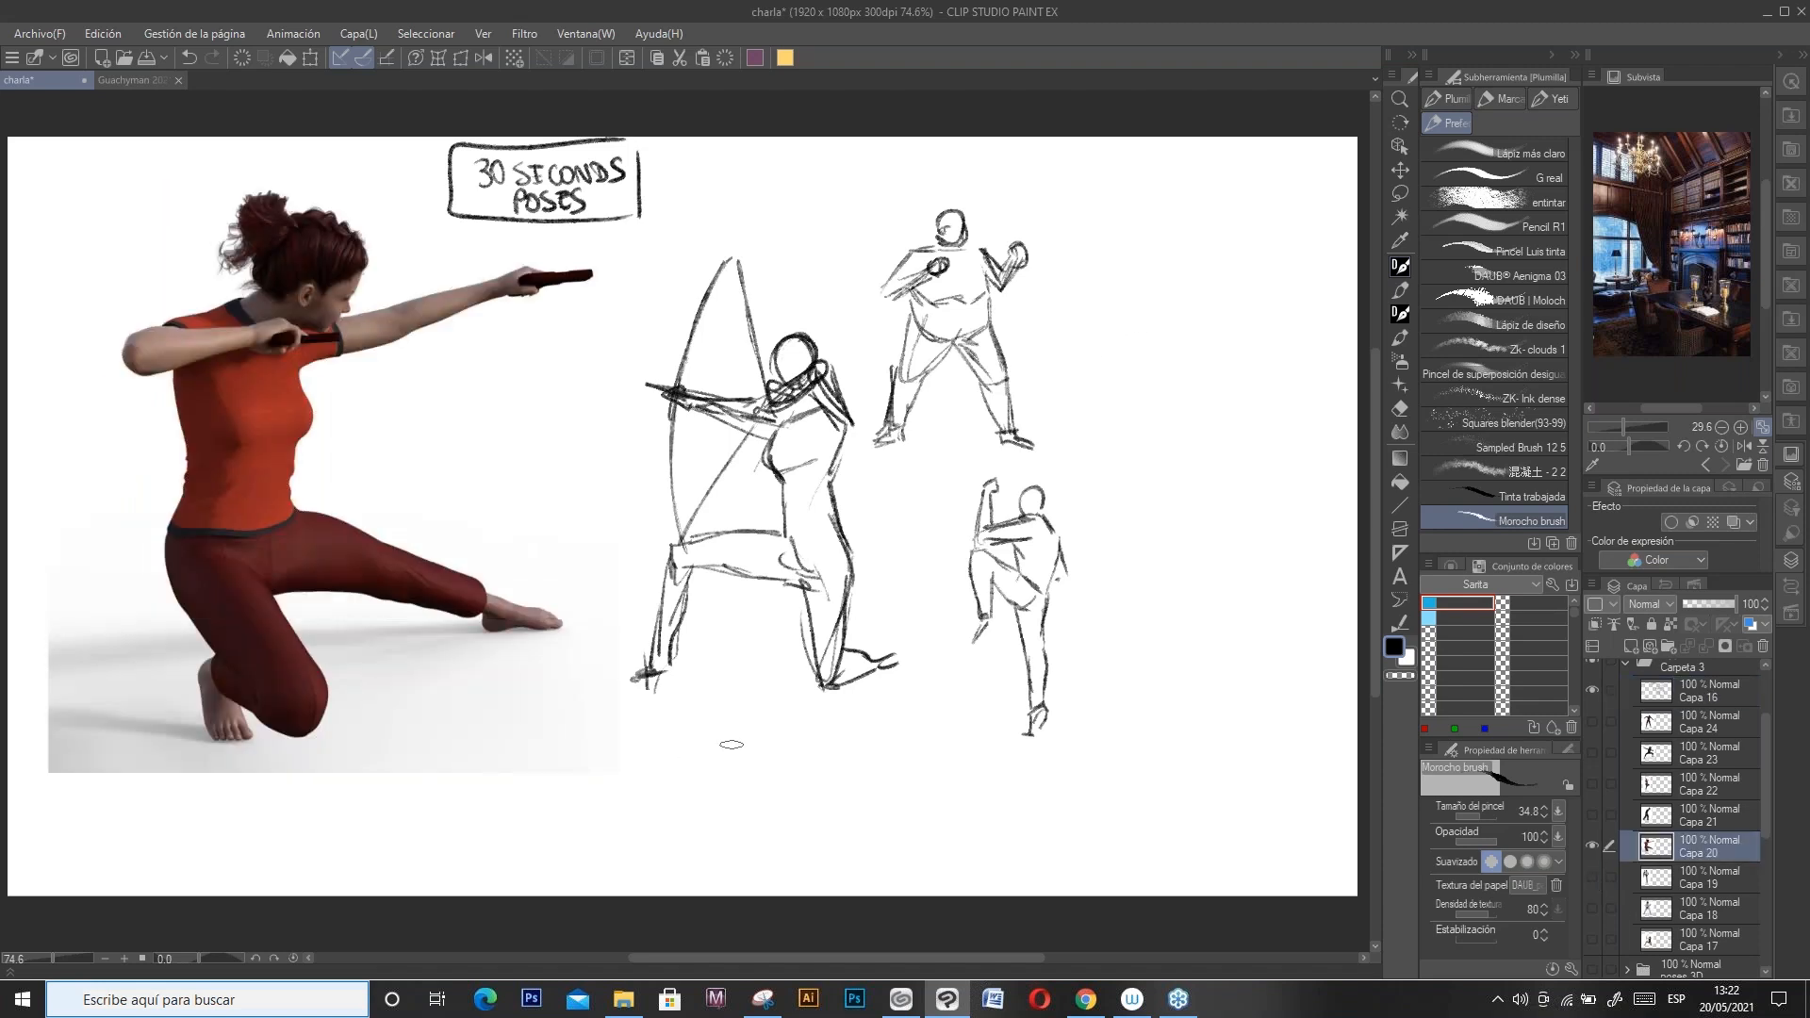
pyautogui.moveTo(723, 752); pyautogui.dragTo(739, 709)
pyautogui.hotkey('ctrl', 'z')
pyautogui.hotkey('ctrl', 'z')
# Step: Select the archer sketch with a freehand lasso around the whole figure and bow
pyautogui.press('m')
pyautogui.moveTo(866, 425)
pyautogui.mouseDown()
pyautogui.moveTo(695, 727)
pyautogui.moveTo(773, 215)
pyautogui.moveTo(891, 316)
pyautogui.mouseUp()
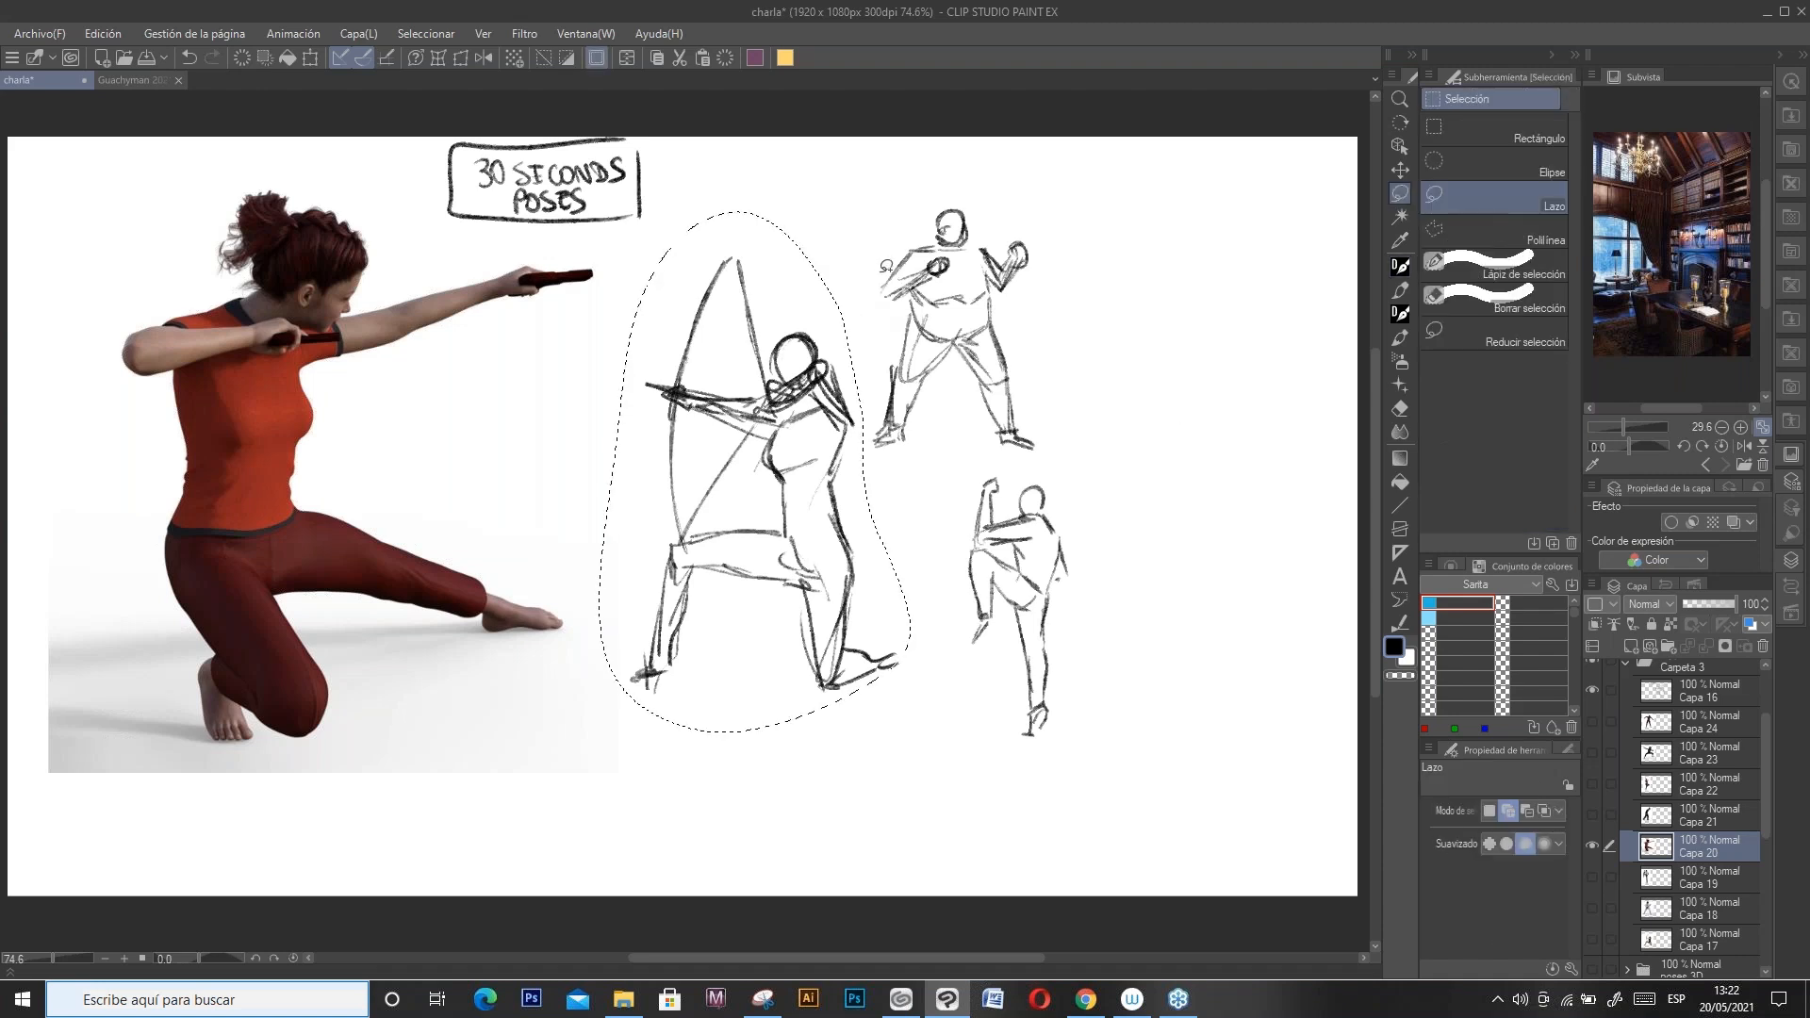
pyautogui.hotkey('ctrl', 't')
pyautogui.moveTo(886, 238); pyautogui.dragTo(787, 439)
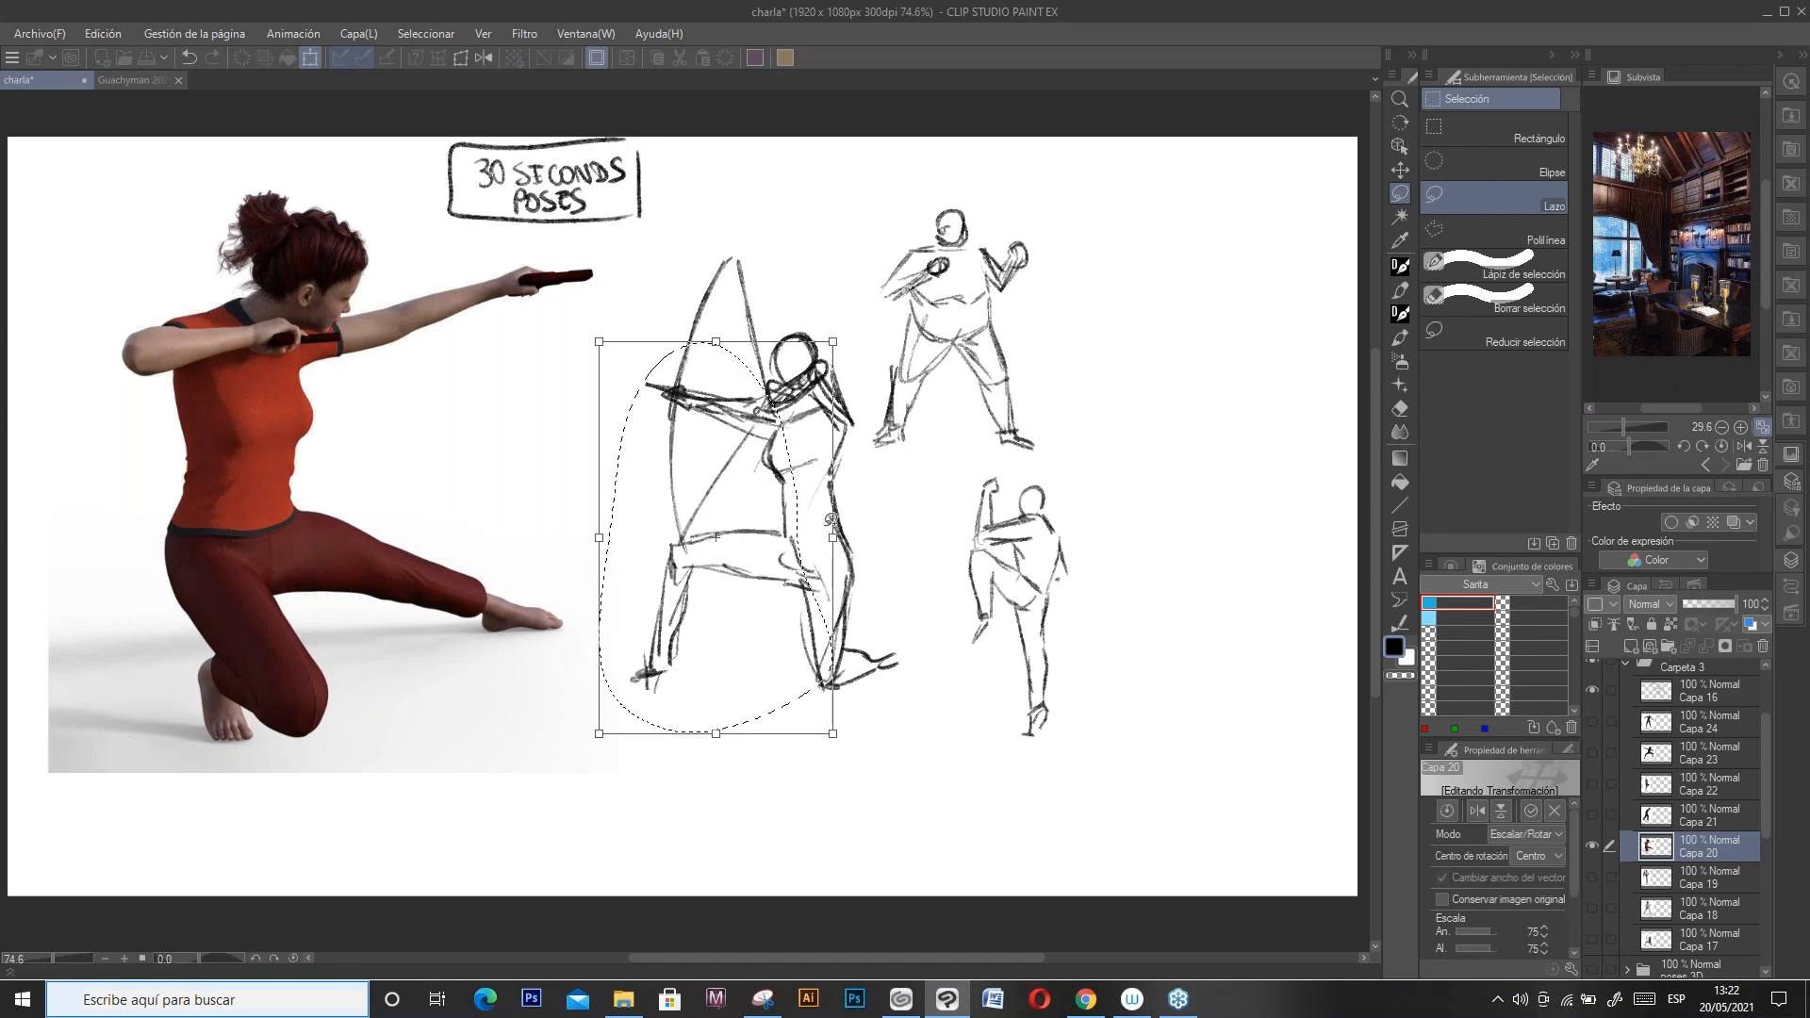
pyautogui.press('Return')
# Step: Scale the selected archer on Capa 16 to 78%, move it up beside the heading, and deselect it
pyautogui.click(1710, 685)
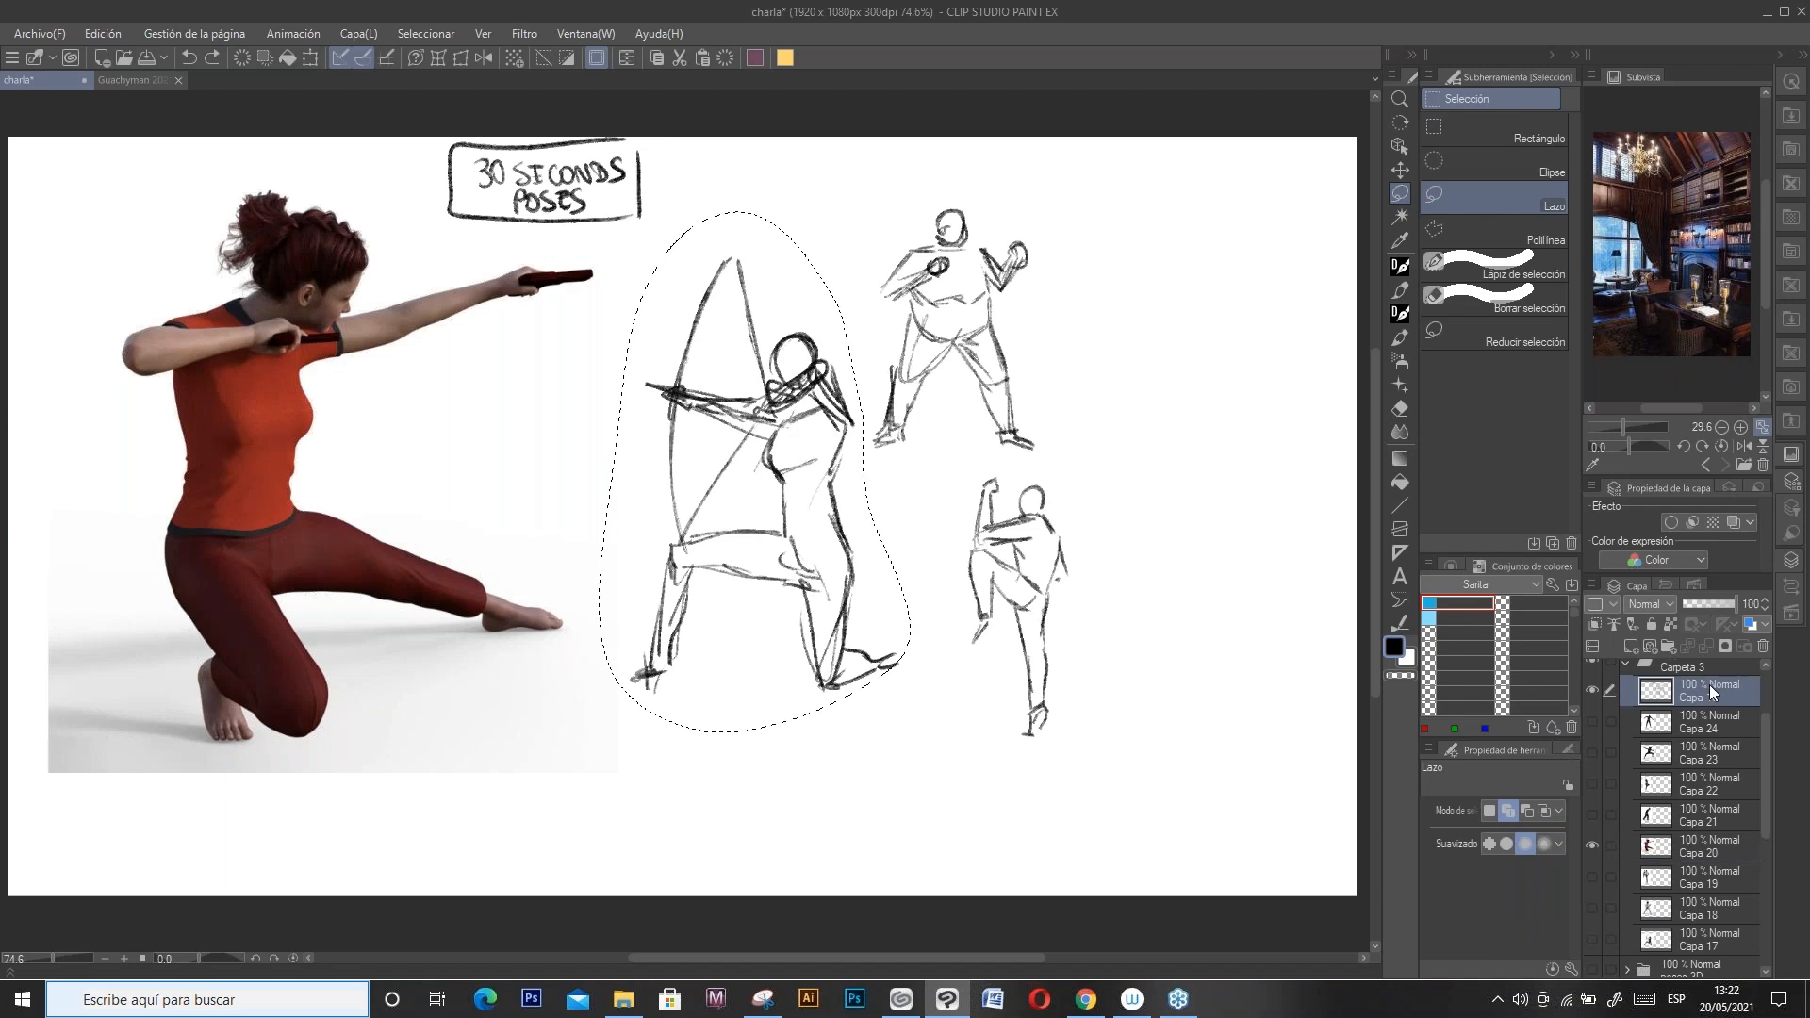
pyautogui.hotkey('ctrl', 't')
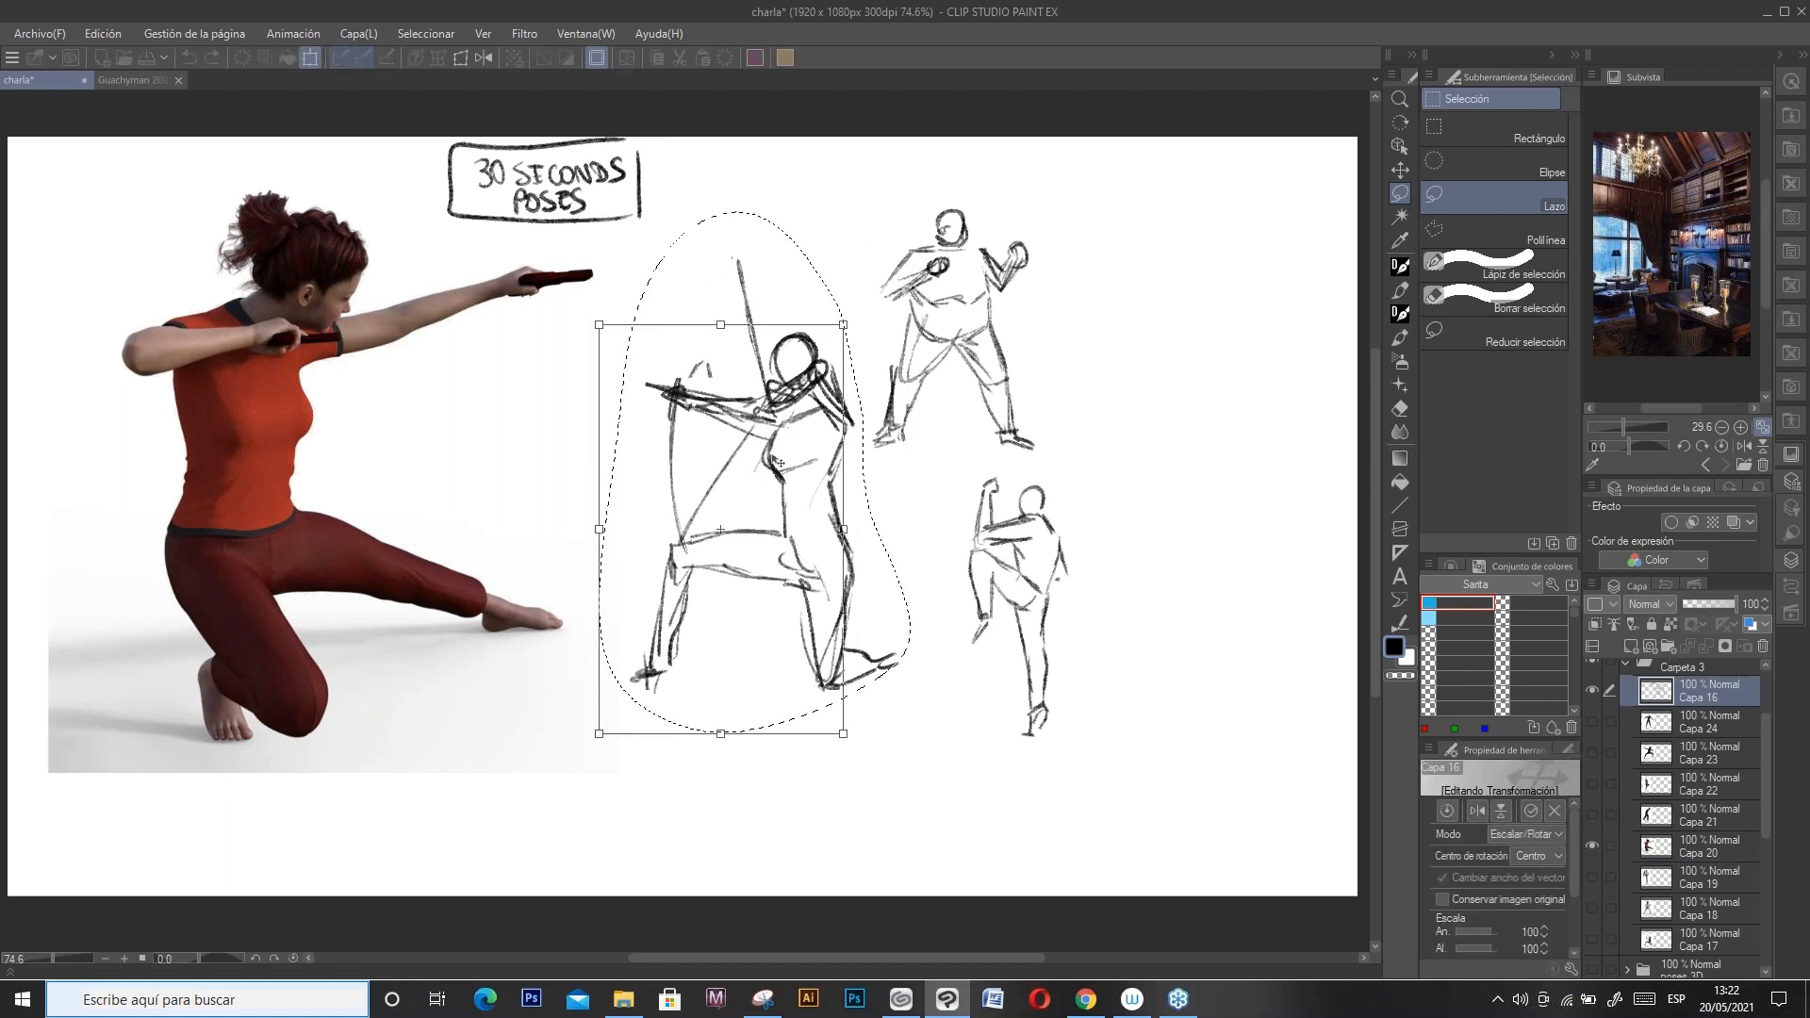
pyautogui.moveTo(783, 476)
pyautogui.mouseDown()
pyautogui.moveTo(811, 342)
pyautogui.moveTo(826, 352)
pyautogui.mouseUp()
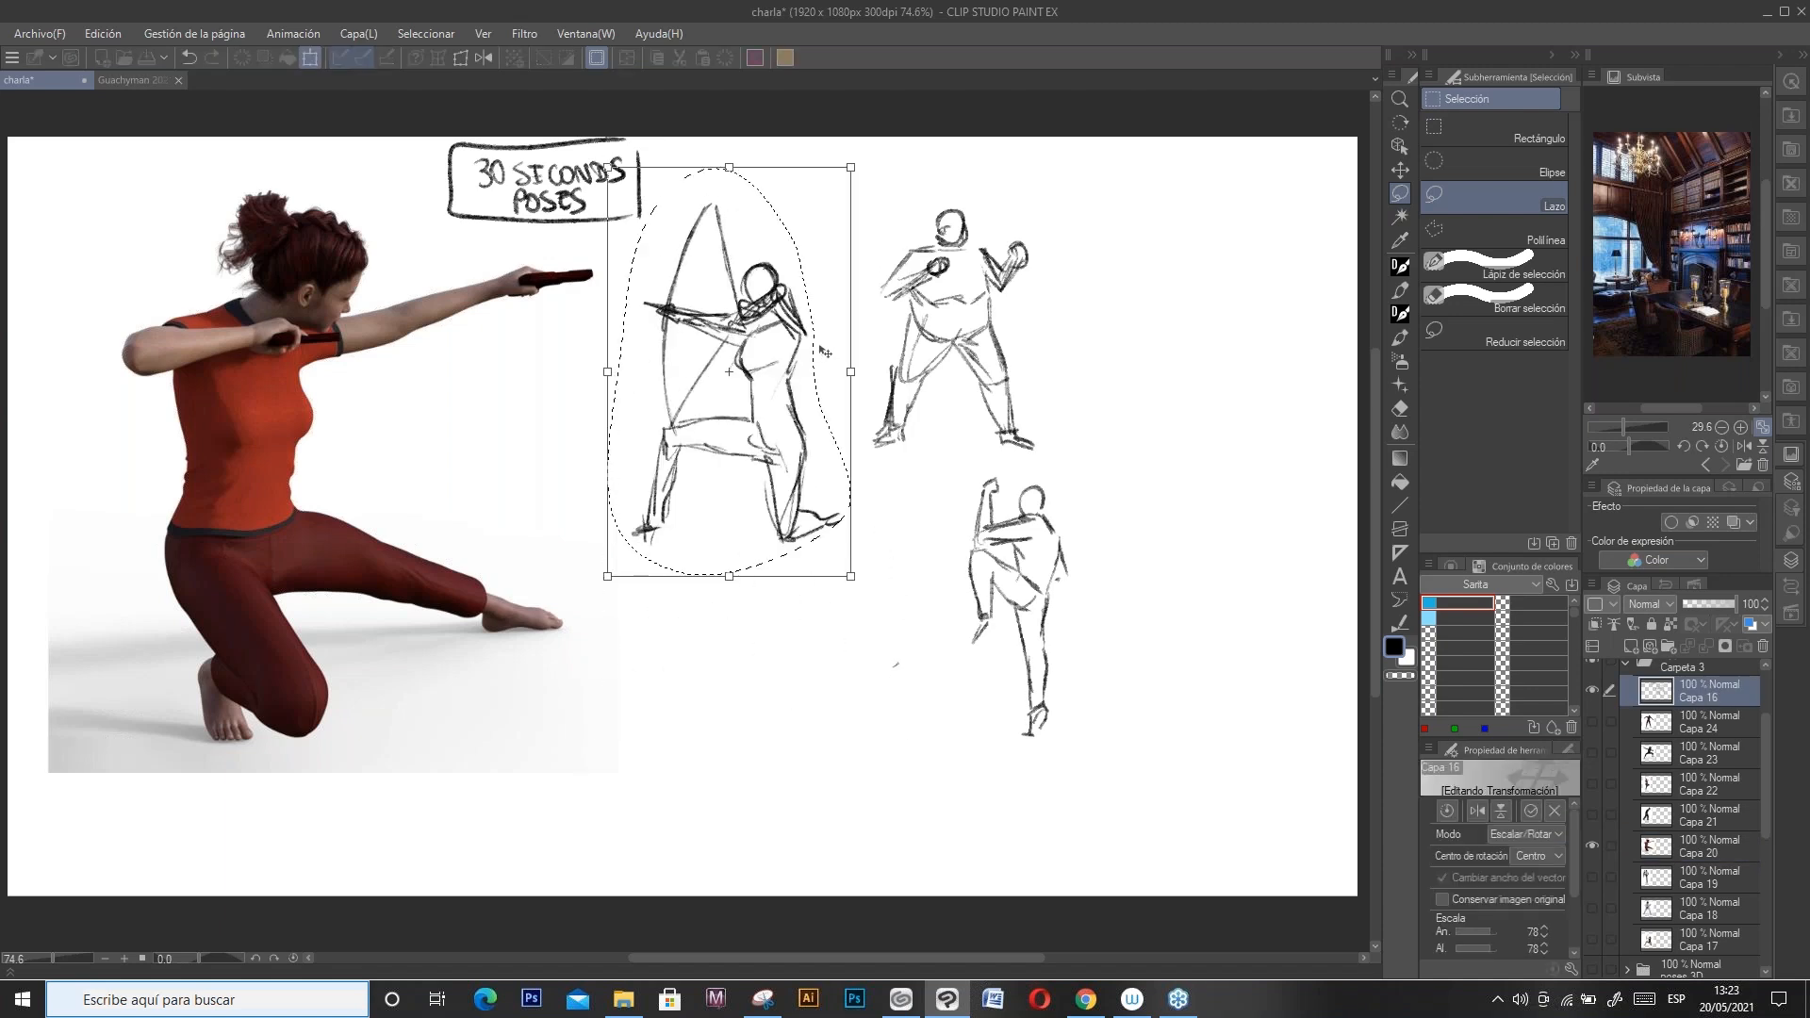
pyautogui.press('Return')
pyautogui.click(546, 59)
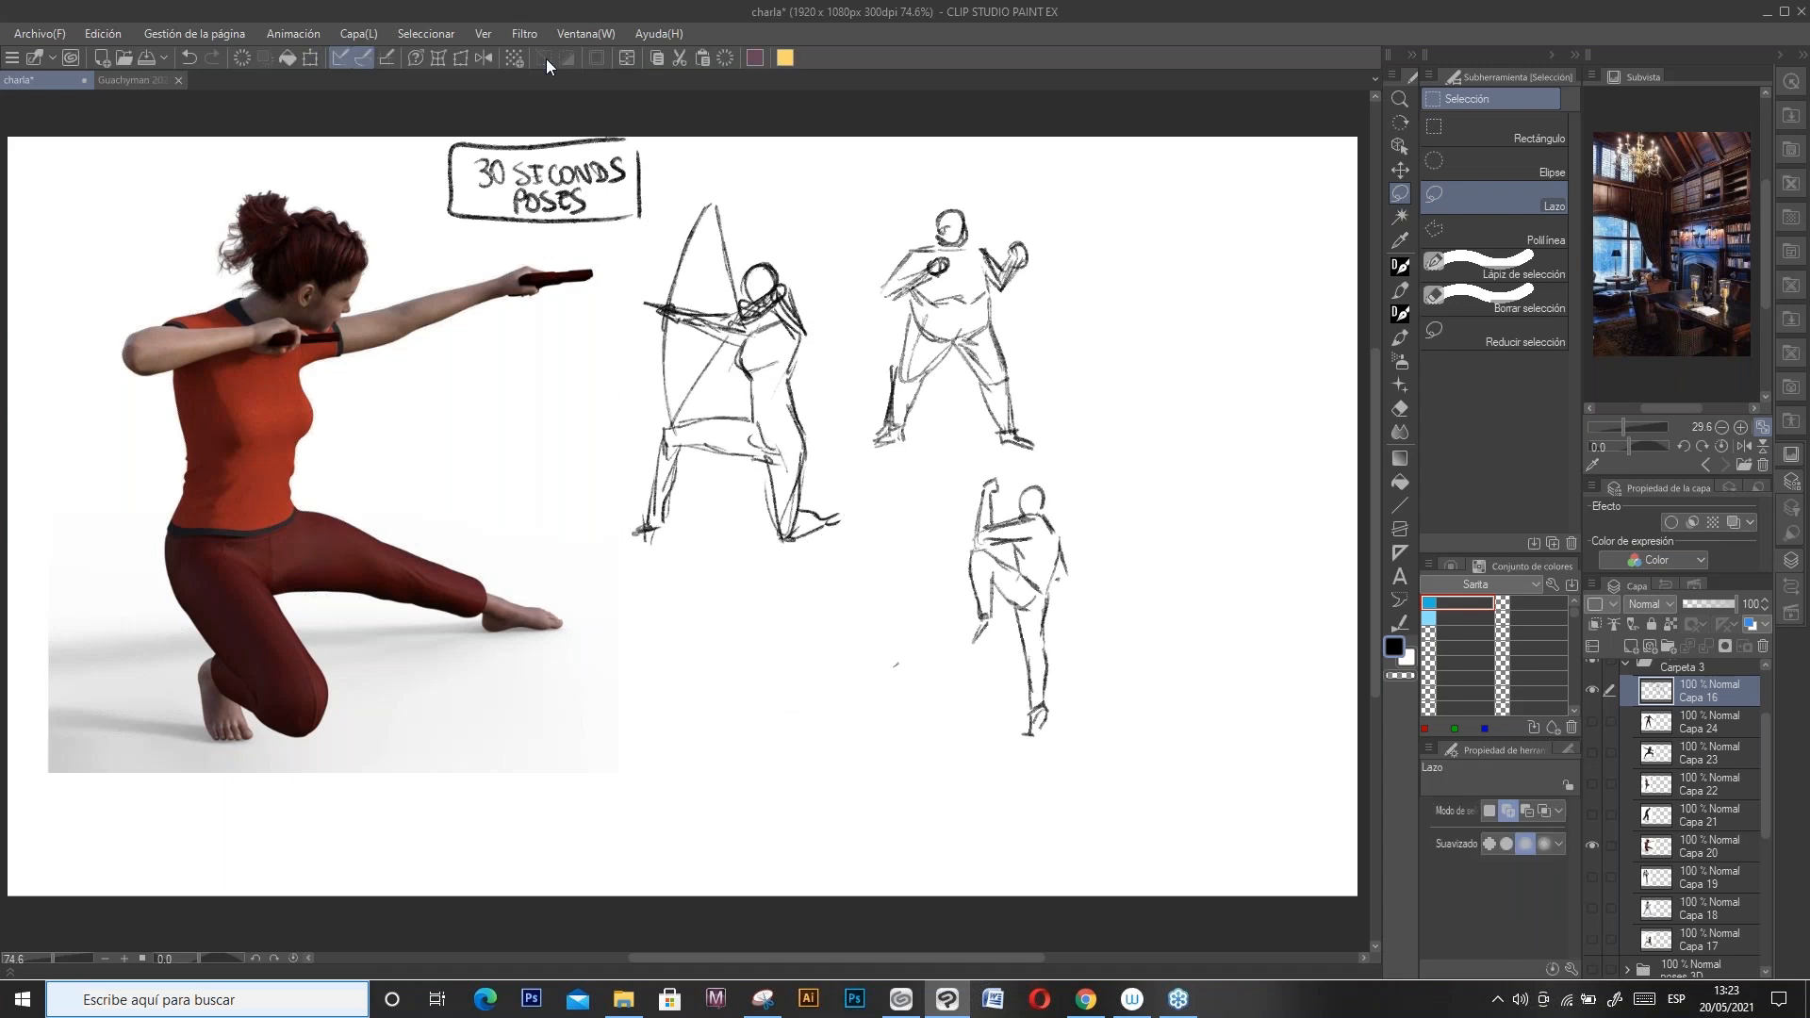
# Step: Make a small gesture sketch of the kneeling armed woman below the archer, with her arm and leg extended
pyautogui.press('p')
pyautogui.moveTo(741, 601)
pyautogui.mouseDown()
pyautogui.moveTo(759, 624)
pyautogui.moveTo(745, 630)
pyautogui.moveTo(737, 605)
pyautogui.moveTo(821, 613)
pyautogui.moveTo(750, 596)
pyautogui.moveTo(759, 630)
pyautogui.moveTo(677, 645)
pyautogui.moveTo(699, 654)
pyautogui.moveTo(725, 627)
pyautogui.moveTo(681, 643)
pyautogui.moveTo(731, 642)
pyautogui.moveTo(705, 650)
pyautogui.moveTo(703, 721)
pyautogui.mouseUp()
pyautogui.hotkey('ctrl', 'z')
pyautogui.hotkey('ctrl', 'z')
pyautogui.moveTo(758, 657)
pyautogui.mouseDown()
pyautogui.moveTo(754, 712)
pyautogui.moveTo(811, 714)
pyautogui.moveTo(730, 728)
pyautogui.moveTo(714, 757)
pyautogui.moveTo(729, 764)
pyautogui.mouseUp()
pyautogui.moveTo(734, 731)
pyautogui.mouseDown()
pyautogui.moveTo(742, 782)
pyautogui.moveTo(714, 759)
pyautogui.mouseUp()
pyautogui.moveTo(728, 724); pyautogui.dragTo(853, 736)
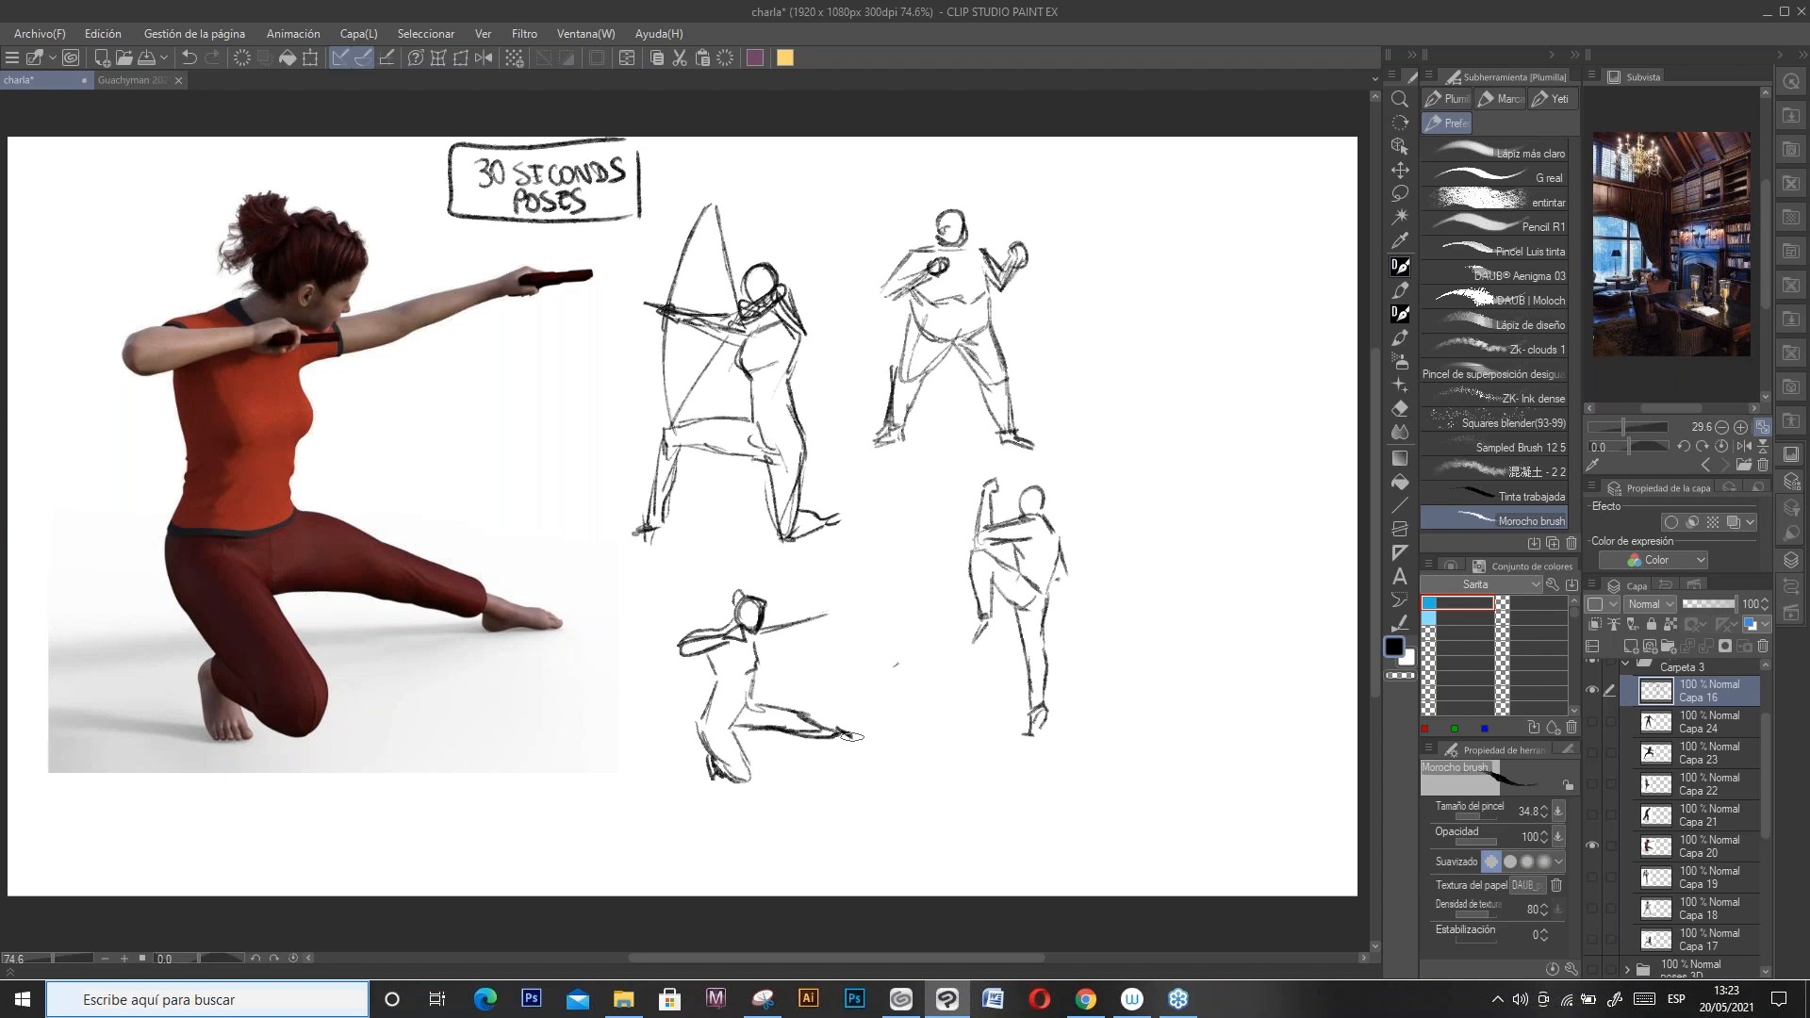
pyautogui.moveTo(751, 645); pyautogui.dragTo(860, 615)
pyautogui.moveTo(752, 602); pyautogui.dragTo(745, 630)
pyautogui.moveTo(751, 702)
pyautogui.mouseDown()
pyautogui.moveTo(703, 717)
pyautogui.moveTo(743, 783)
pyautogui.mouseUp()
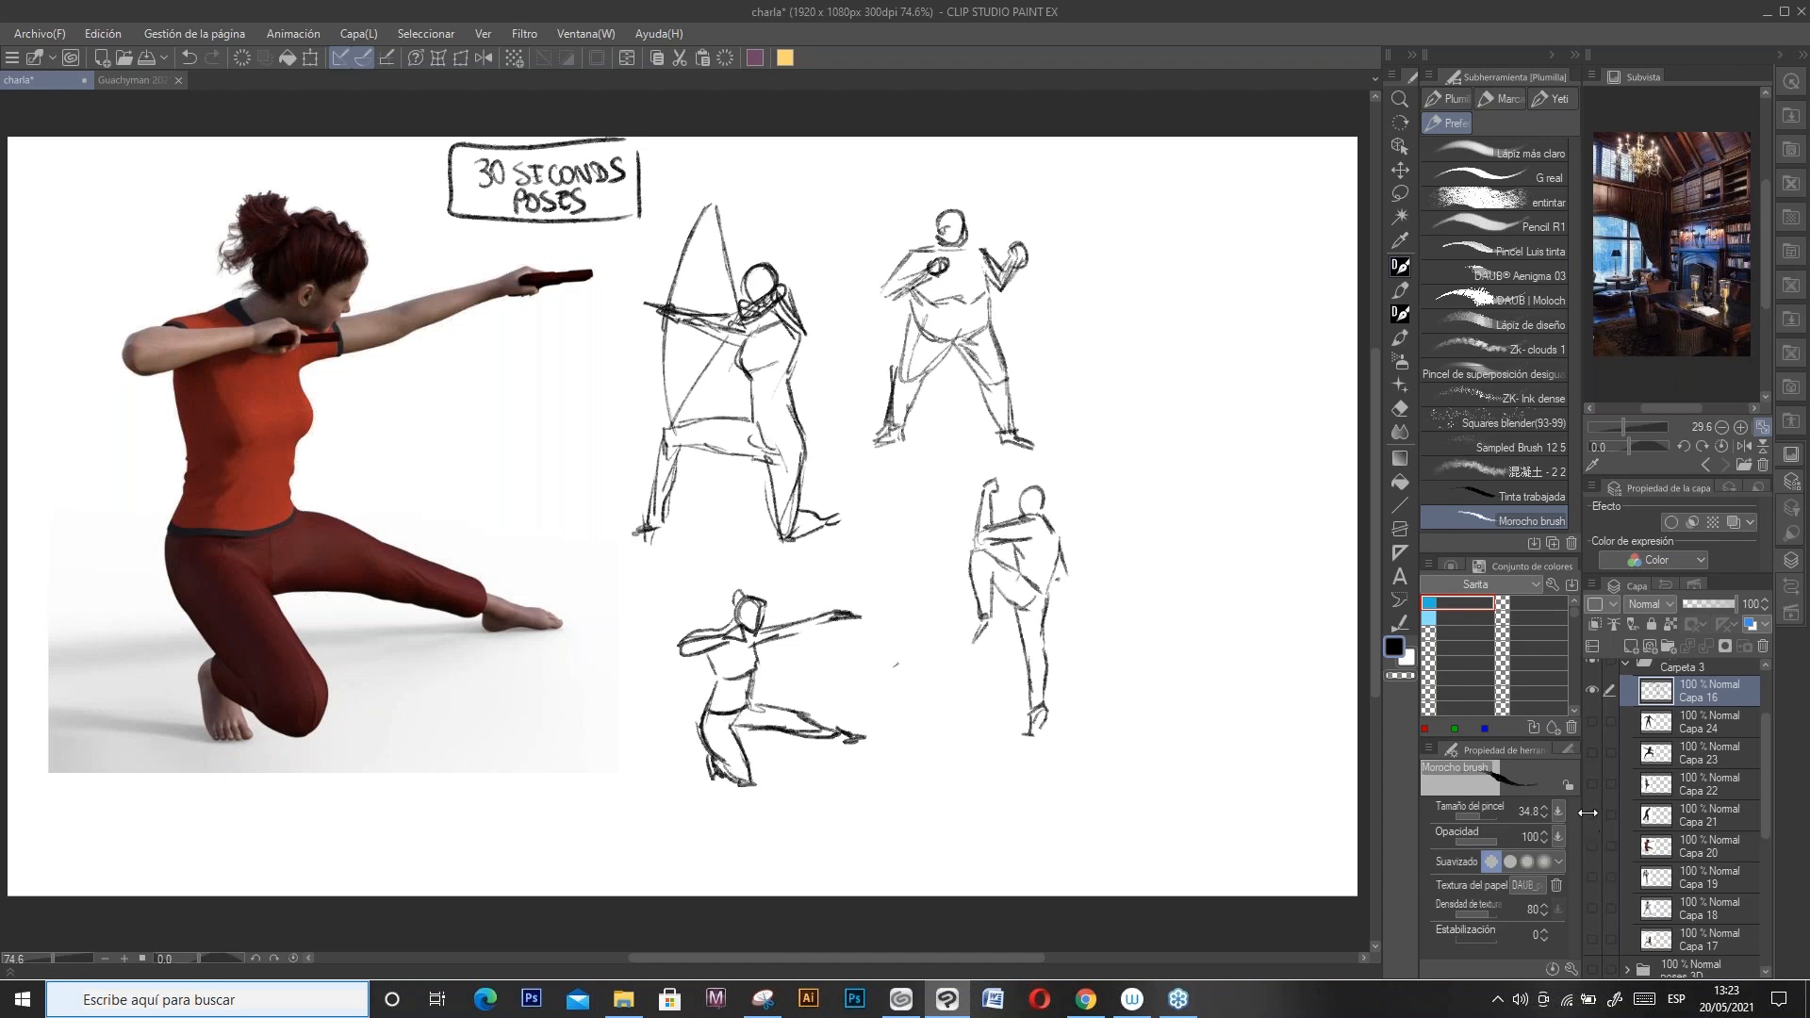
# Step: Replace the reference with the stooped walking man on Capa 21 and shift all the Capa 16 sketches to the right
pyautogui.click(1720, 818)
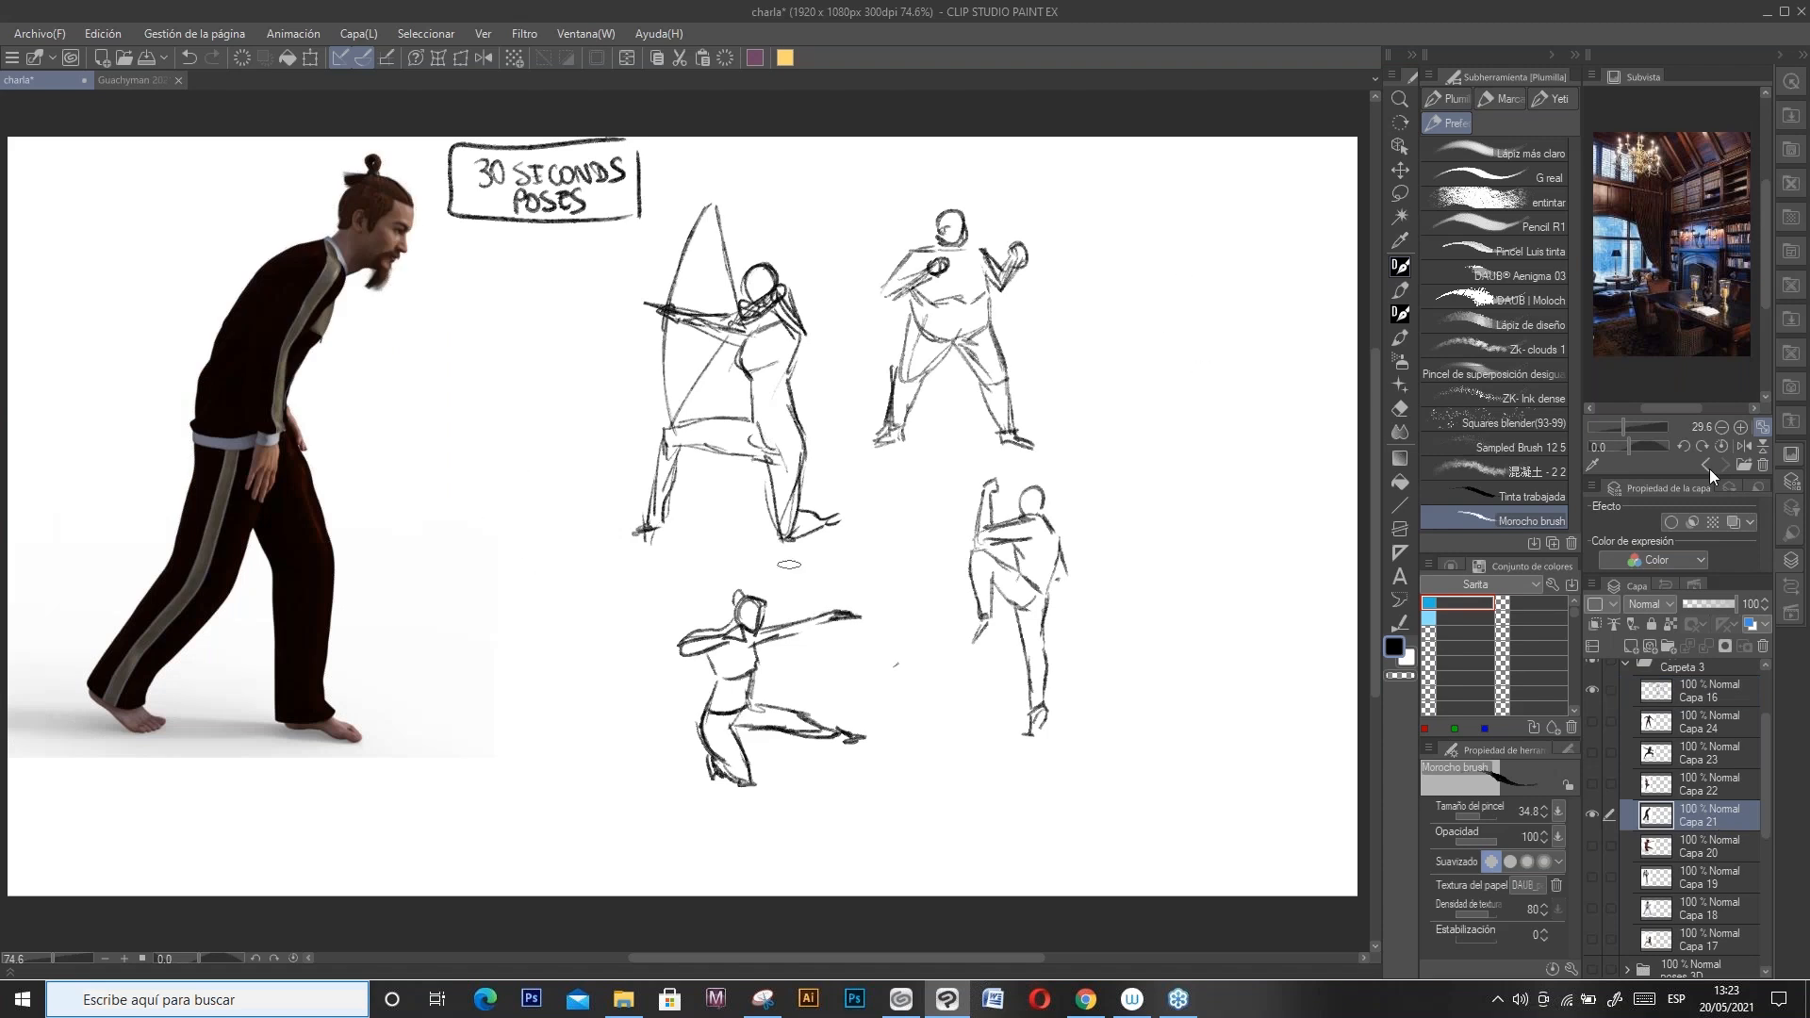
pyautogui.click(1707, 691)
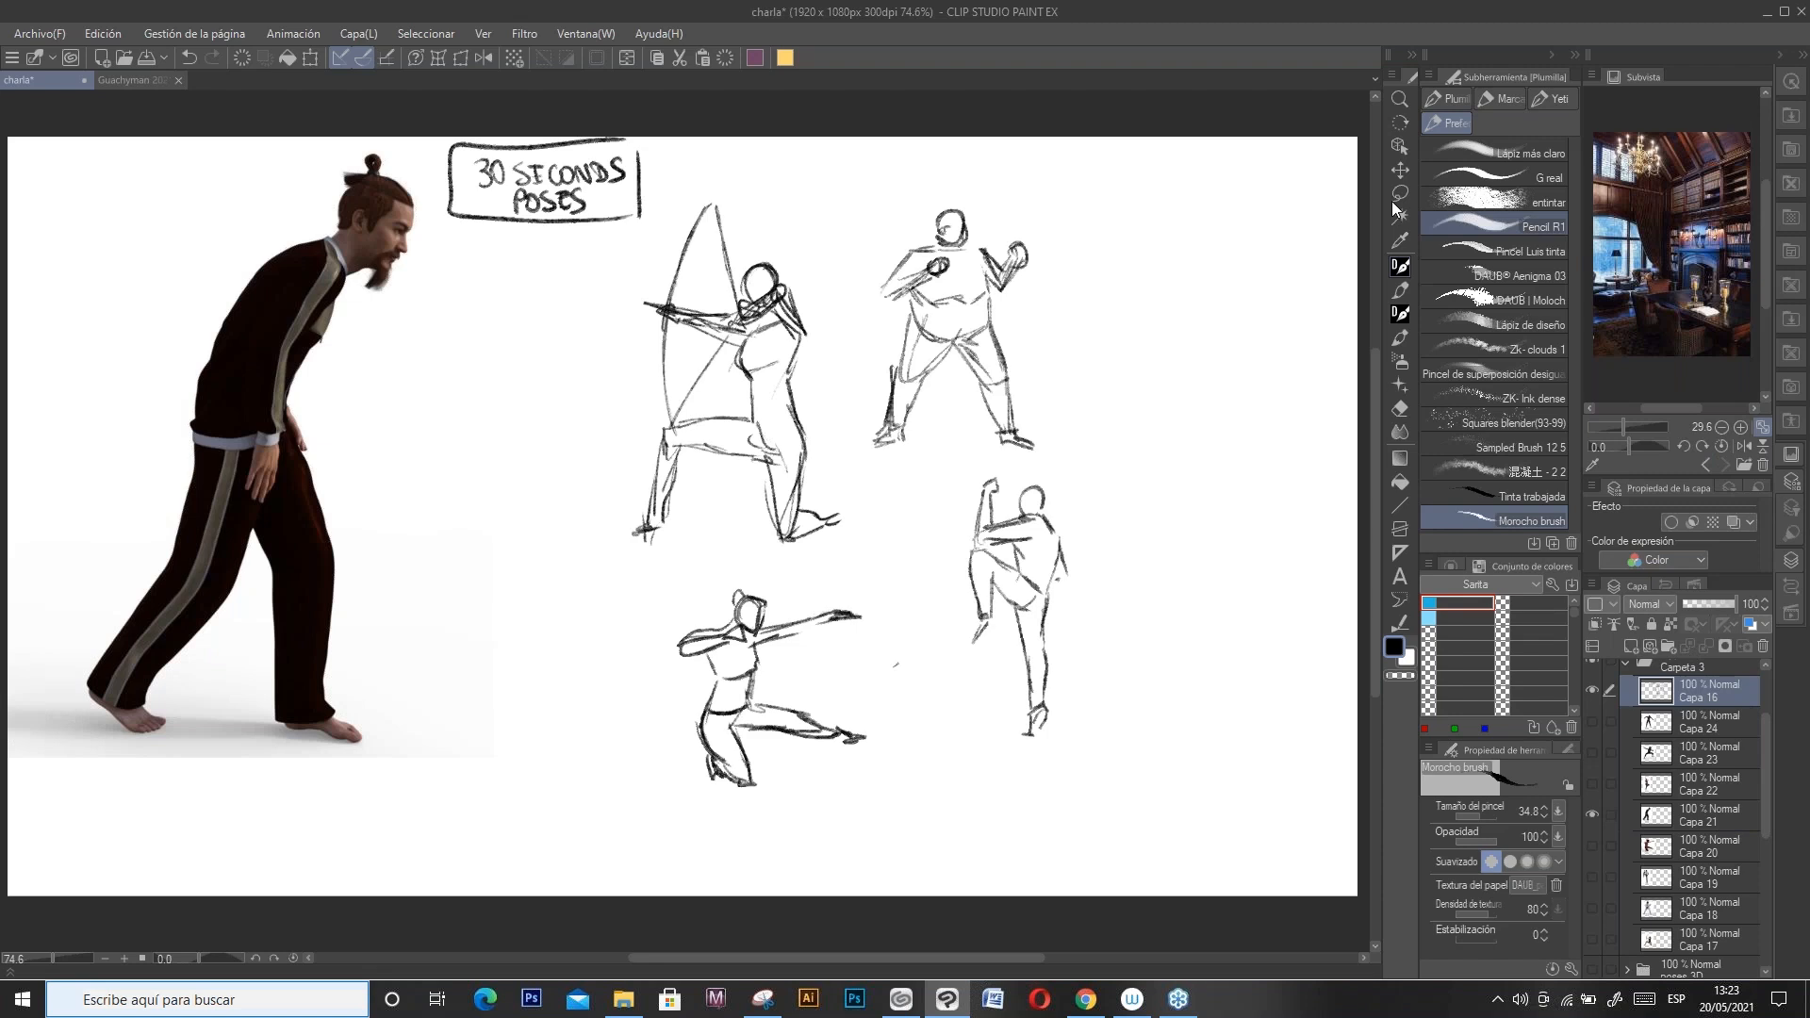
pyautogui.click(1400, 171)
pyautogui.moveTo(1049, 528); pyautogui.dragTo(1291, 542)
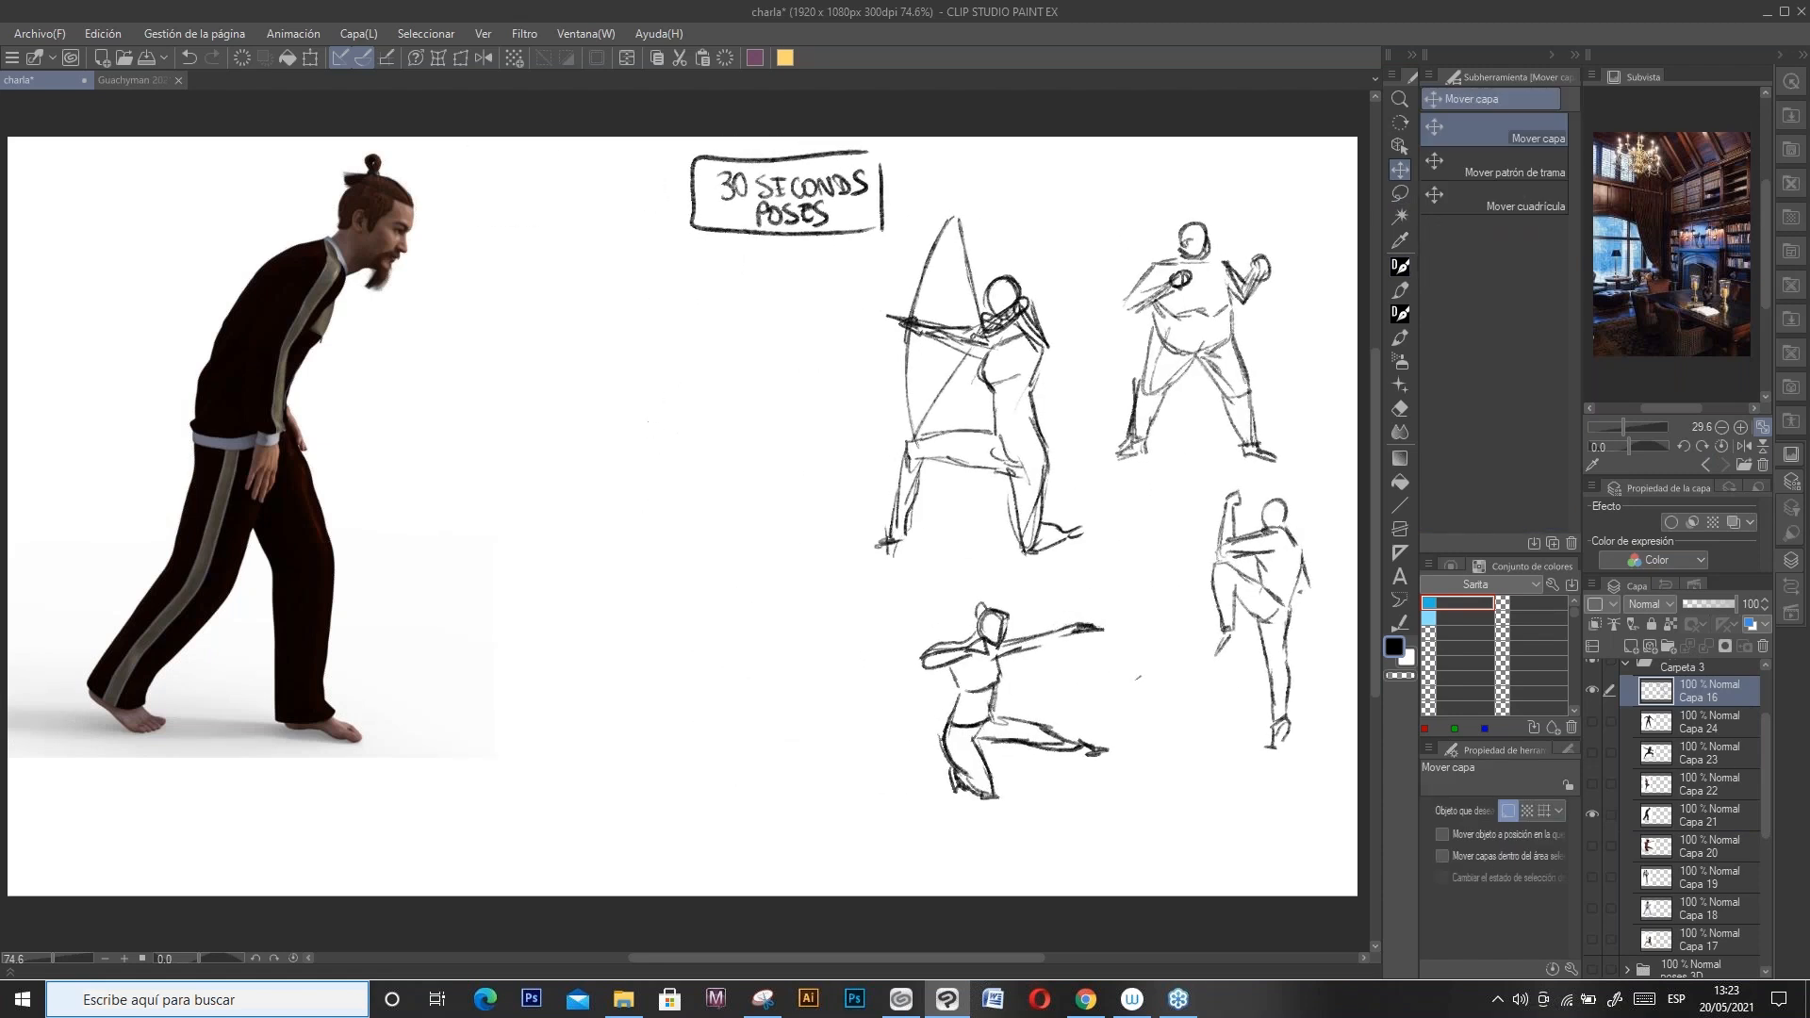
# Step: Make a light gesture sketch of the stooped walking man between the reference and the archer
pyautogui.press('p')
pyautogui.moveTo(640, 396)
pyautogui.mouseDown()
pyautogui.moveTo(659, 376)
pyautogui.moveTo(664, 402)
pyautogui.moveTo(635, 398)
pyautogui.moveTo(570, 484)
pyautogui.mouseUp()
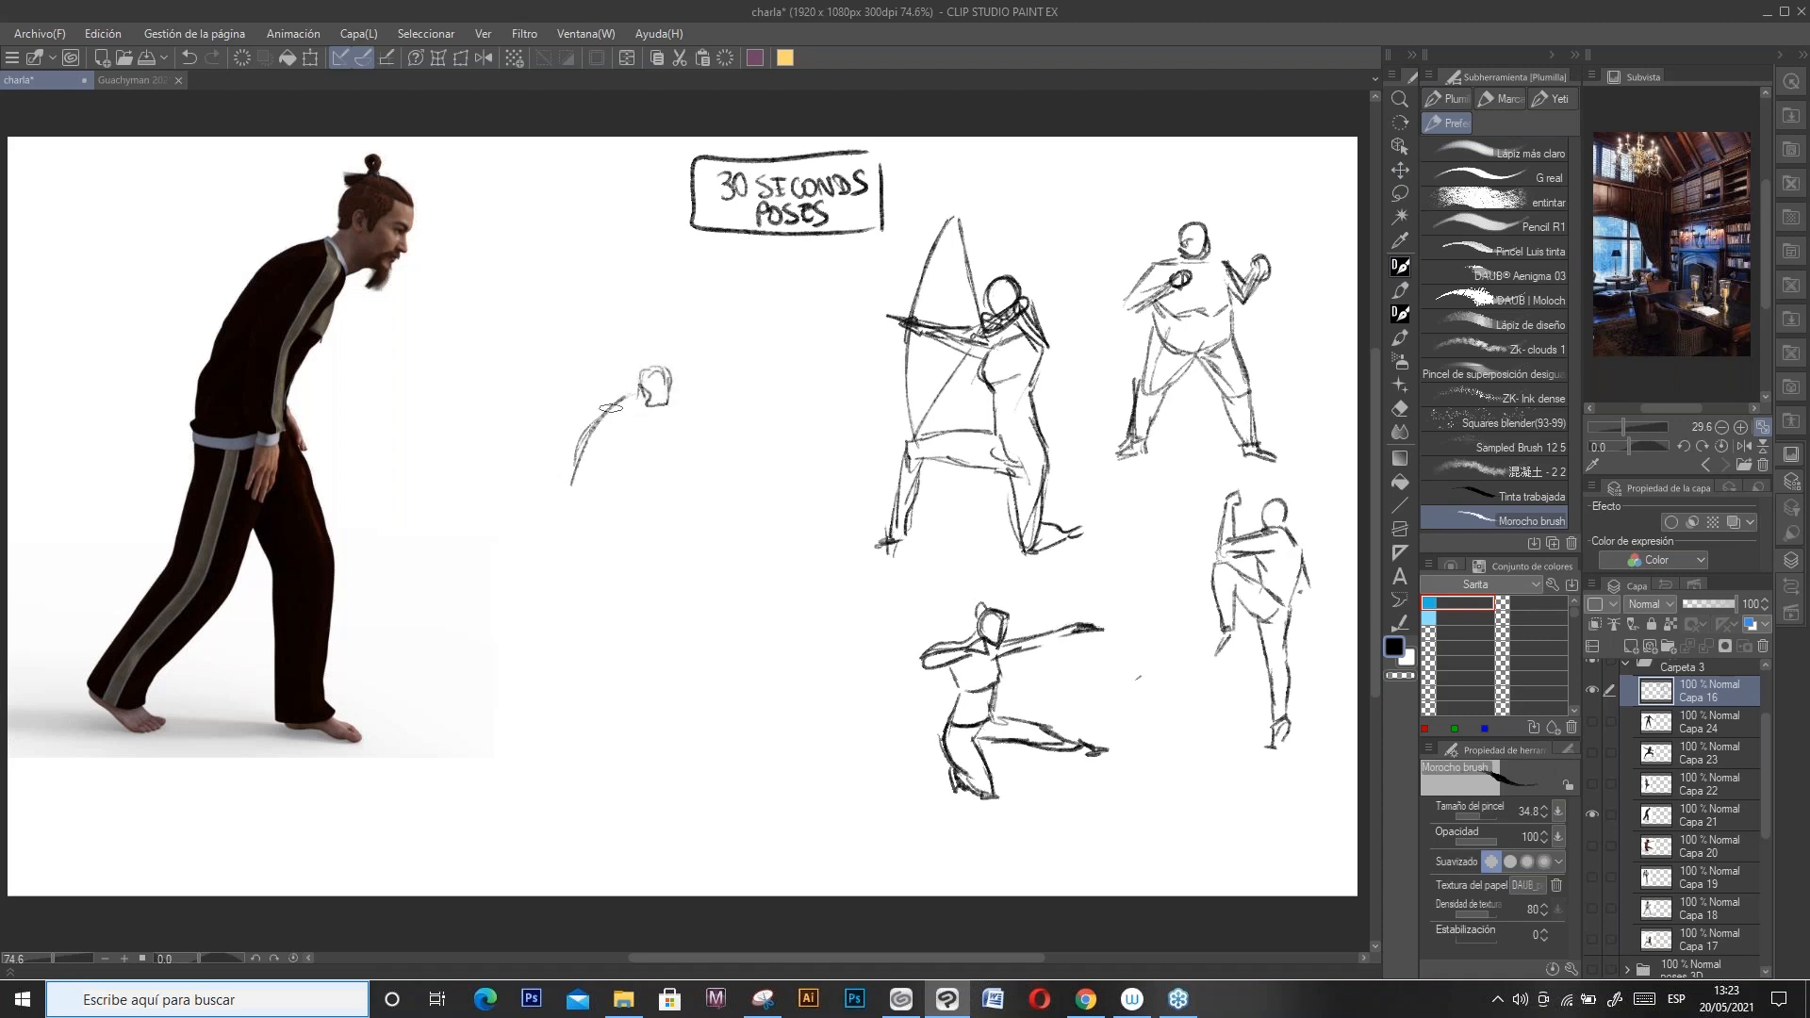
pyautogui.hotkey('ctrl', 'z')
pyautogui.hotkey('ctrl', 'z')
pyautogui.moveTo(643, 391); pyautogui.dragTo(584, 471)
pyautogui.moveTo(651, 413)
pyautogui.mouseDown()
pyautogui.moveTo(611, 462)
pyautogui.moveTo(620, 515)
pyautogui.moveTo(582, 478)
pyautogui.moveTo(602, 552)
pyautogui.moveTo(583, 598)
pyautogui.moveTo(552, 602)
pyautogui.mouseUp()
pyautogui.moveTo(626, 517)
pyautogui.mouseDown()
pyautogui.moveTo(636, 589)
pyautogui.moveTo(618, 597)
pyautogui.moveTo(660, 611)
pyautogui.mouseUp()
pyautogui.hotkey('ctrl', 'z')
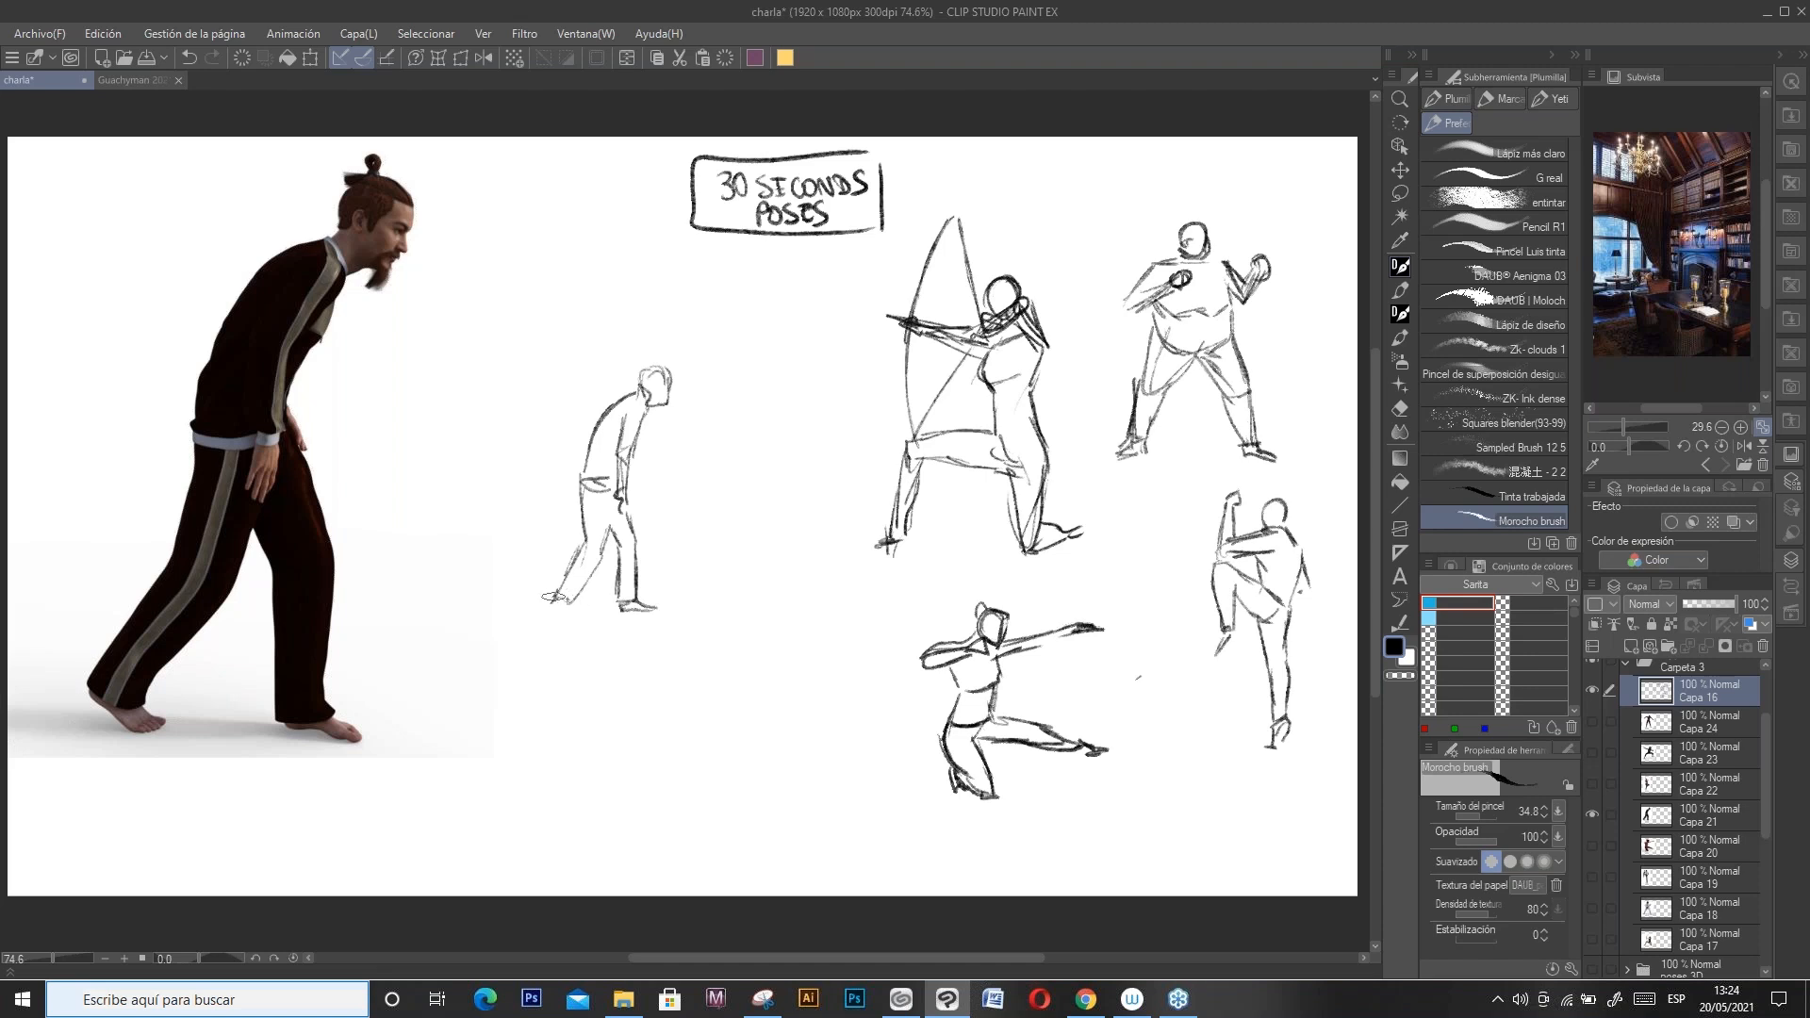
pyautogui.moveTo(583, 609); pyautogui.dragTo(562, 607)
pyautogui.moveTo(550, 586)
pyautogui.mouseDown()
pyautogui.moveTo(577, 556)
pyautogui.moveTo(553, 589)
pyautogui.moveTo(570, 601)
pyautogui.mouseUp()
pyautogui.moveTo(639, 389); pyautogui.dragTo(646, 384)
# Step: Sketch a smaller, more hunched variation of the walking man with bent knees and a forward hand
pyautogui.moveTo(702, 488); pyautogui.dragTo(752, 415)
pyautogui.moveTo(728, 485)
pyautogui.mouseDown()
pyautogui.moveTo(785, 392)
pyautogui.moveTo(791, 425)
pyautogui.moveTo(769, 427)
pyautogui.moveTo(754, 471)
pyautogui.moveTo(747, 442)
pyautogui.moveTo(747, 470)
pyautogui.moveTo(786, 480)
pyautogui.moveTo(707, 481)
pyautogui.moveTo(726, 535)
pyautogui.moveTo(710, 497)
pyautogui.moveTo(708, 557)
pyautogui.moveTo(752, 517)
pyautogui.moveTo(759, 563)
pyautogui.mouseUp()
pyautogui.moveTo(736, 500)
pyautogui.mouseDown()
pyautogui.moveTo(748, 563)
pyautogui.moveTo(735, 535)
pyautogui.moveTo(697, 574)
pyautogui.moveTo(779, 572)
pyautogui.moveTo(707, 580)
pyautogui.moveTo(762, 573)
pyautogui.moveTo(743, 528)
pyautogui.moveTo(745, 575)
pyautogui.moveTo(759, 536)
pyautogui.moveTo(746, 557)
pyautogui.moveTo(775, 562)
pyautogui.moveTo(753, 546)
pyautogui.moveTo(762, 584)
pyautogui.mouseUp()
pyautogui.press('c')
pyautogui.press('c')
pyautogui.moveTo(786, 481); pyautogui.dragTo(794, 469)
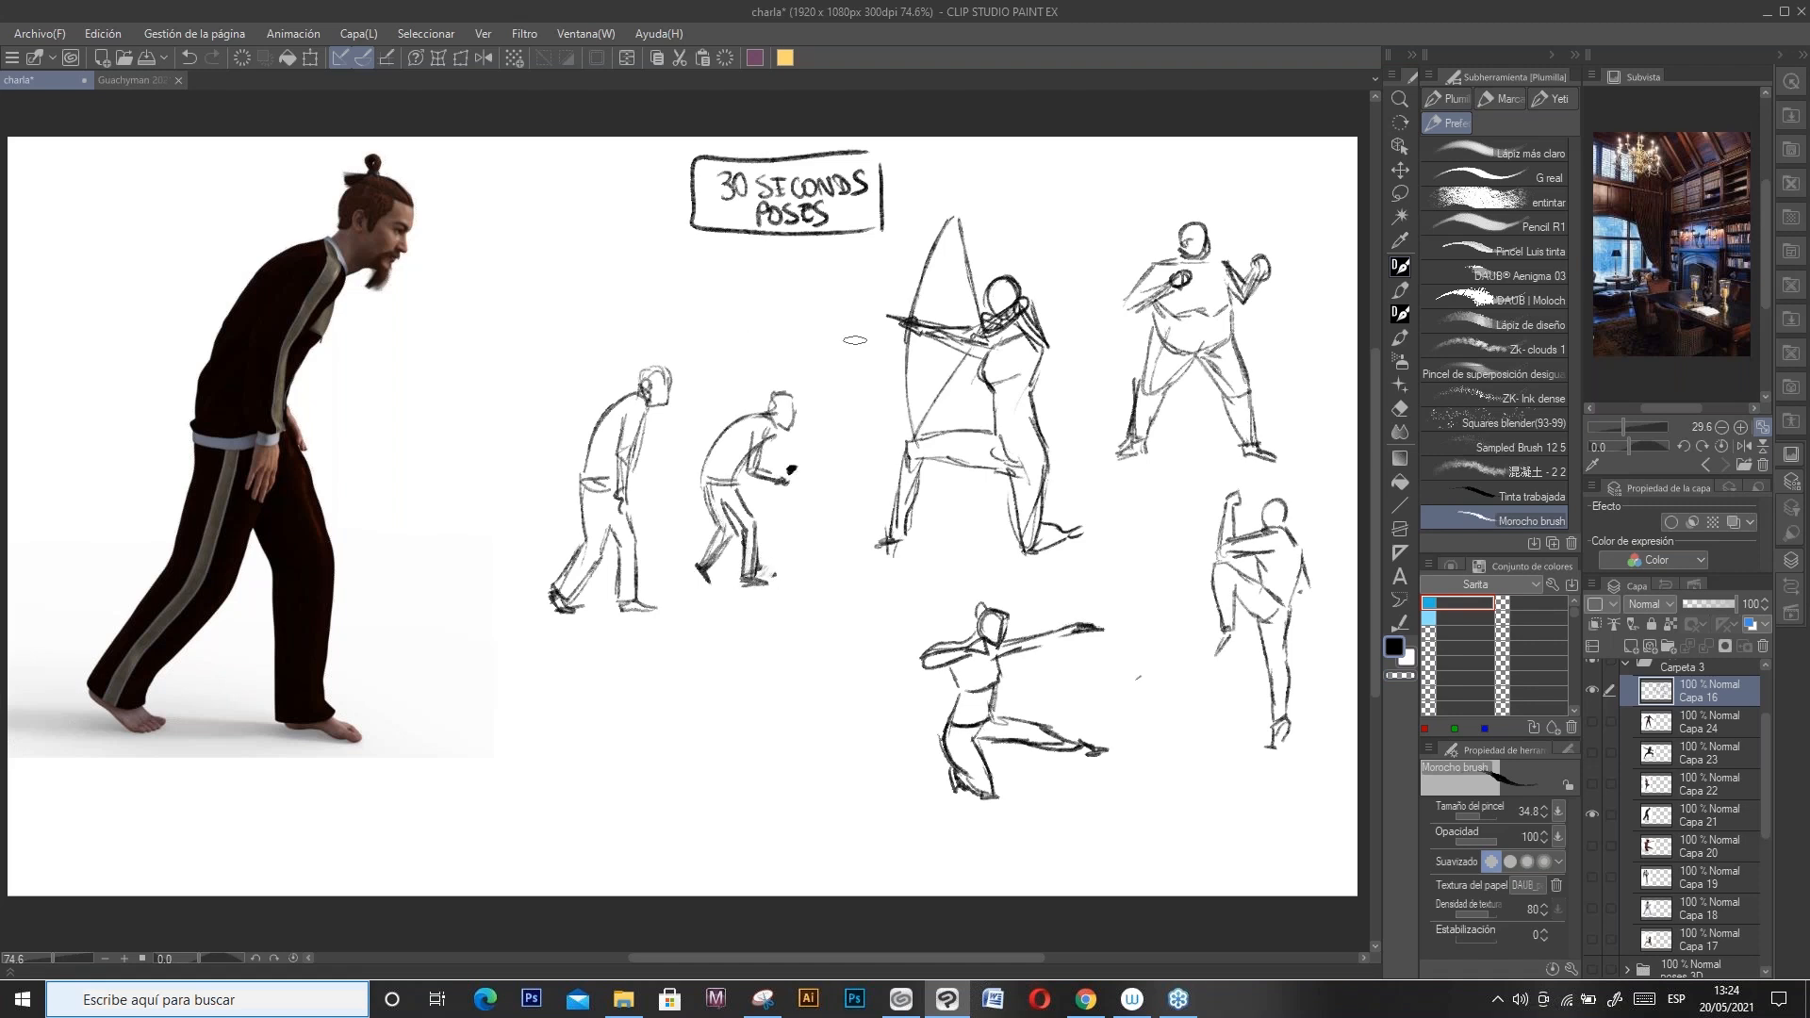
# Step: Replace the reference with the staff-holding figure on Capa 22 and rough in the head, shoulders, and torso beside it
pyautogui.click(1592, 784)
pyautogui.click(1718, 784)
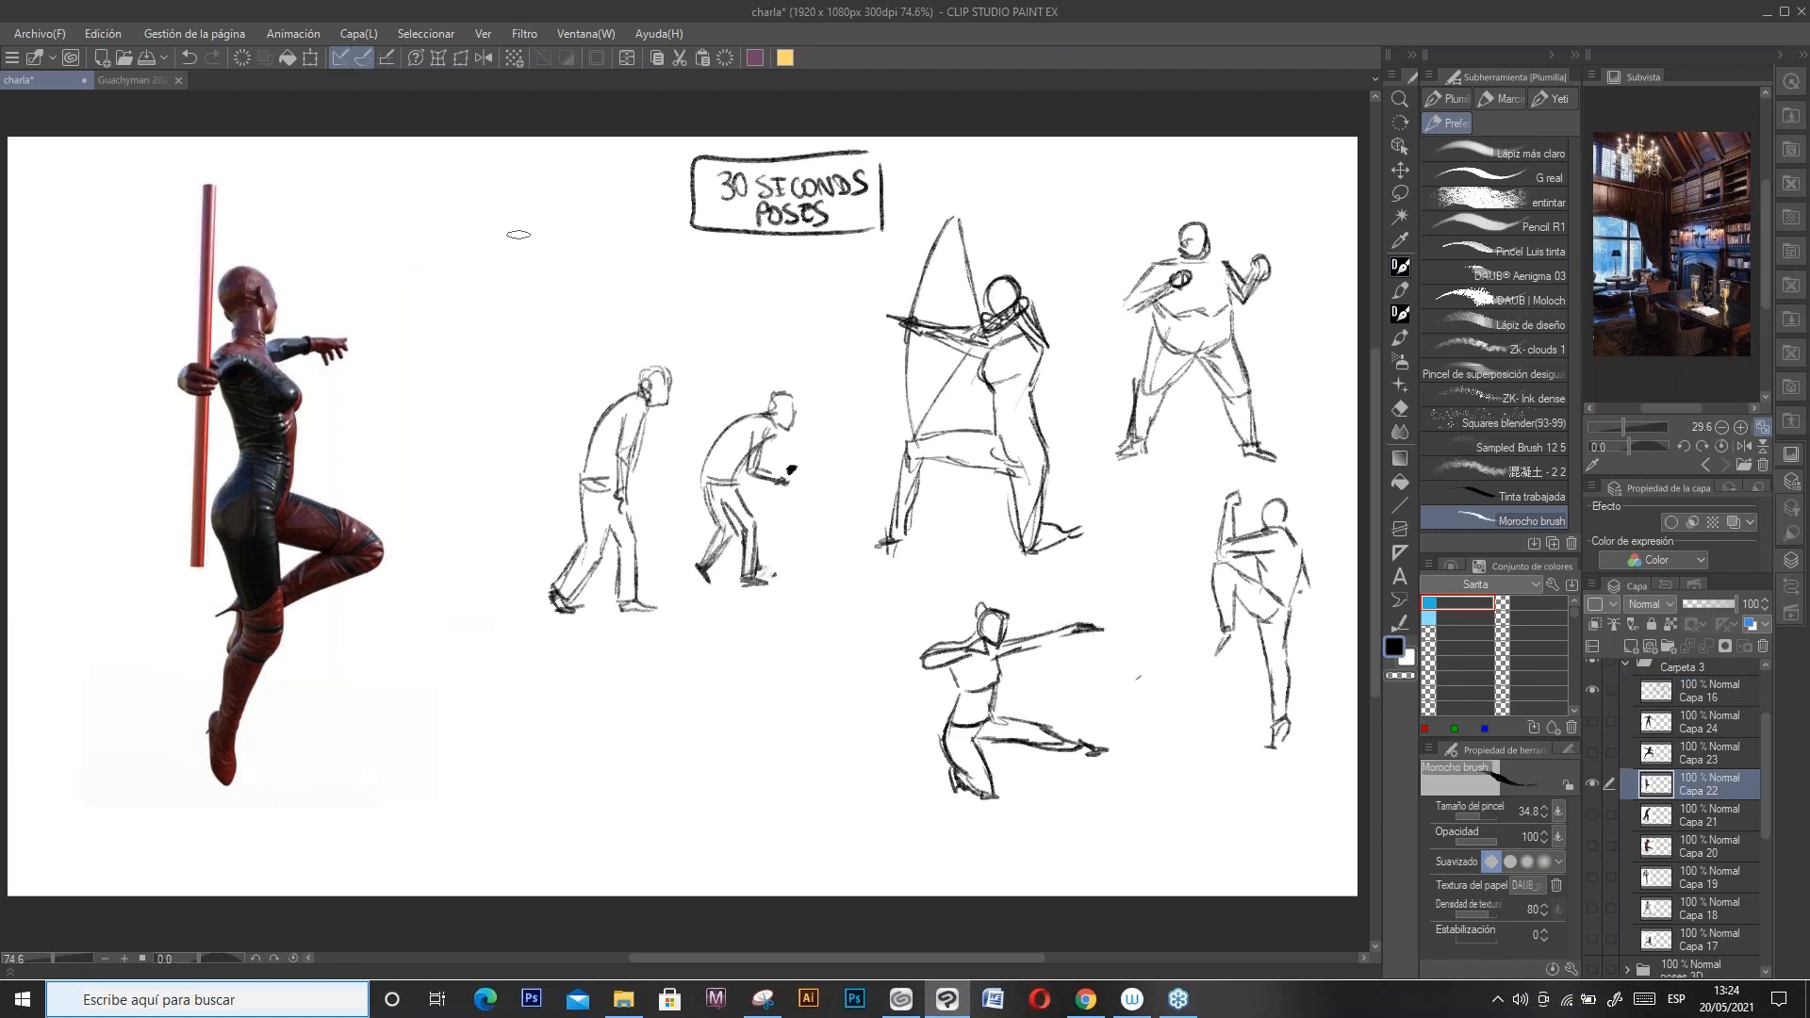
pyautogui.moveTo(479, 210)
pyautogui.mouseDown()
pyautogui.moveTo(468, 221)
pyautogui.moveTo(495, 235)
pyautogui.moveTo(477, 252)
pyautogui.moveTo(480, 396)
pyautogui.mouseUp()
pyautogui.moveTo(480, 266)
pyautogui.mouseDown()
pyautogui.moveTo(478, 405)
pyautogui.moveTo(468, 275)
pyautogui.moveTo(458, 311)
pyautogui.moveTo(432, 313)
pyautogui.moveTo(450, 187)
pyautogui.moveTo(443, 351)
pyautogui.mouseUp()
pyautogui.moveTo(475, 271)
pyautogui.mouseDown()
pyautogui.moveTo(449, 283)
pyautogui.moveTo(571, 274)
pyautogui.moveTo(516, 291)
pyautogui.moveTo(513, 318)
pyautogui.moveTo(477, 311)
pyautogui.moveTo(466, 368)
pyautogui.mouseUp()
pyautogui.press('c')
pyautogui.moveTo(489, 295); pyautogui.dragTo(481, 369)
pyautogui.press('c')
pyautogui.moveTo(493, 279)
pyautogui.mouseDown()
pyautogui.moveTo(510, 320)
pyautogui.moveTo(504, 334)
pyautogui.moveTo(470, 316)
pyautogui.moveTo(443, 396)
pyautogui.mouseUp()
# Step: Sketch the staff figure's hips, straight standing leg, and raised bent leg
pyautogui.moveTo(502, 333); pyautogui.dragTo(491, 466)
pyautogui.moveTo(466, 398)
pyautogui.mouseDown()
pyautogui.moveTo(469, 457)
pyautogui.moveTo(484, 438)
pyautogui.moveTo(483, 488)
pyautogui.mouseUp()
pyautogui.moveTo(502, 427); pyautogui.dragTo(479, 498)
pyautogui.moveTo(499, 420)
pyautogui.mouseDown()
pyautogui.moveTo(499, 490)
pyautogui.moveTo(460, 573)
pyautogui.mouseUp()
pyautogui.moveTo(463, 498)
pyautogui.mouseDown()
pyautogui.moveTo(454, 592)
pyautogui.moveTo(464, 577)
pyautogui.mouseUp()
pyautogui.moveTo(500, 407); pyautogui.dragTo(542, 402)
pyautogui.moveTo(502, 387)
pyautogui.mouseDown()
pyautogui.moveTo(554, 398)
pyautogui.moveTo(571, 424)
pyautogui.moveTo(499, 454)
pyautogui.moveTo(527, 431)
pyautogui.moveTo(495, 452)
pyautogui.moveTo(497, 424)
pyautogui.mouseUp()
pyautogui.moveTo(506, 387)
pyautogui.mouseDown()
pyautogui.moveTo(562, 418)
pyautogui.moveTo(505, 462)
pyautogui.mouseUp()
# Step: Reinforce the staff figure's torso and hip contours and touch up the head and neck
pyautogui.moveTo(517, 288); pyautogui.dragTo(489, 382)
pyautogui.moveTo(474, 321); pyautogui.dragTo(442, 388)
pyautogui.moveTo(464, 394)
pyautogui.mouseDown()
pyautogui.moveTo(444, 431)
pyautogui.moveTo(481, 412)
pyautogui.moveTo(480, 457)
pyautogui.mouseUp()
pyautogui.moveTo(472, 377)
pyautogui.mouseDown()
pyautogui.moveTo(446, 420)
pyautogui.moveTo(461, 476)
pyautogui.mouseUp()
pyautogui.press('c')
pyautogui.moveTo(483, 223)
pyautogui.mouseDown()
pyautogui.moveTo(469, 241)
pyautogui.moveTo(470, 221)
pyautogui.moveTo(497, 252)
pyautogui.moveTo(469, 261)
pyautogui.mouseUp()
pyautogui.press('c')
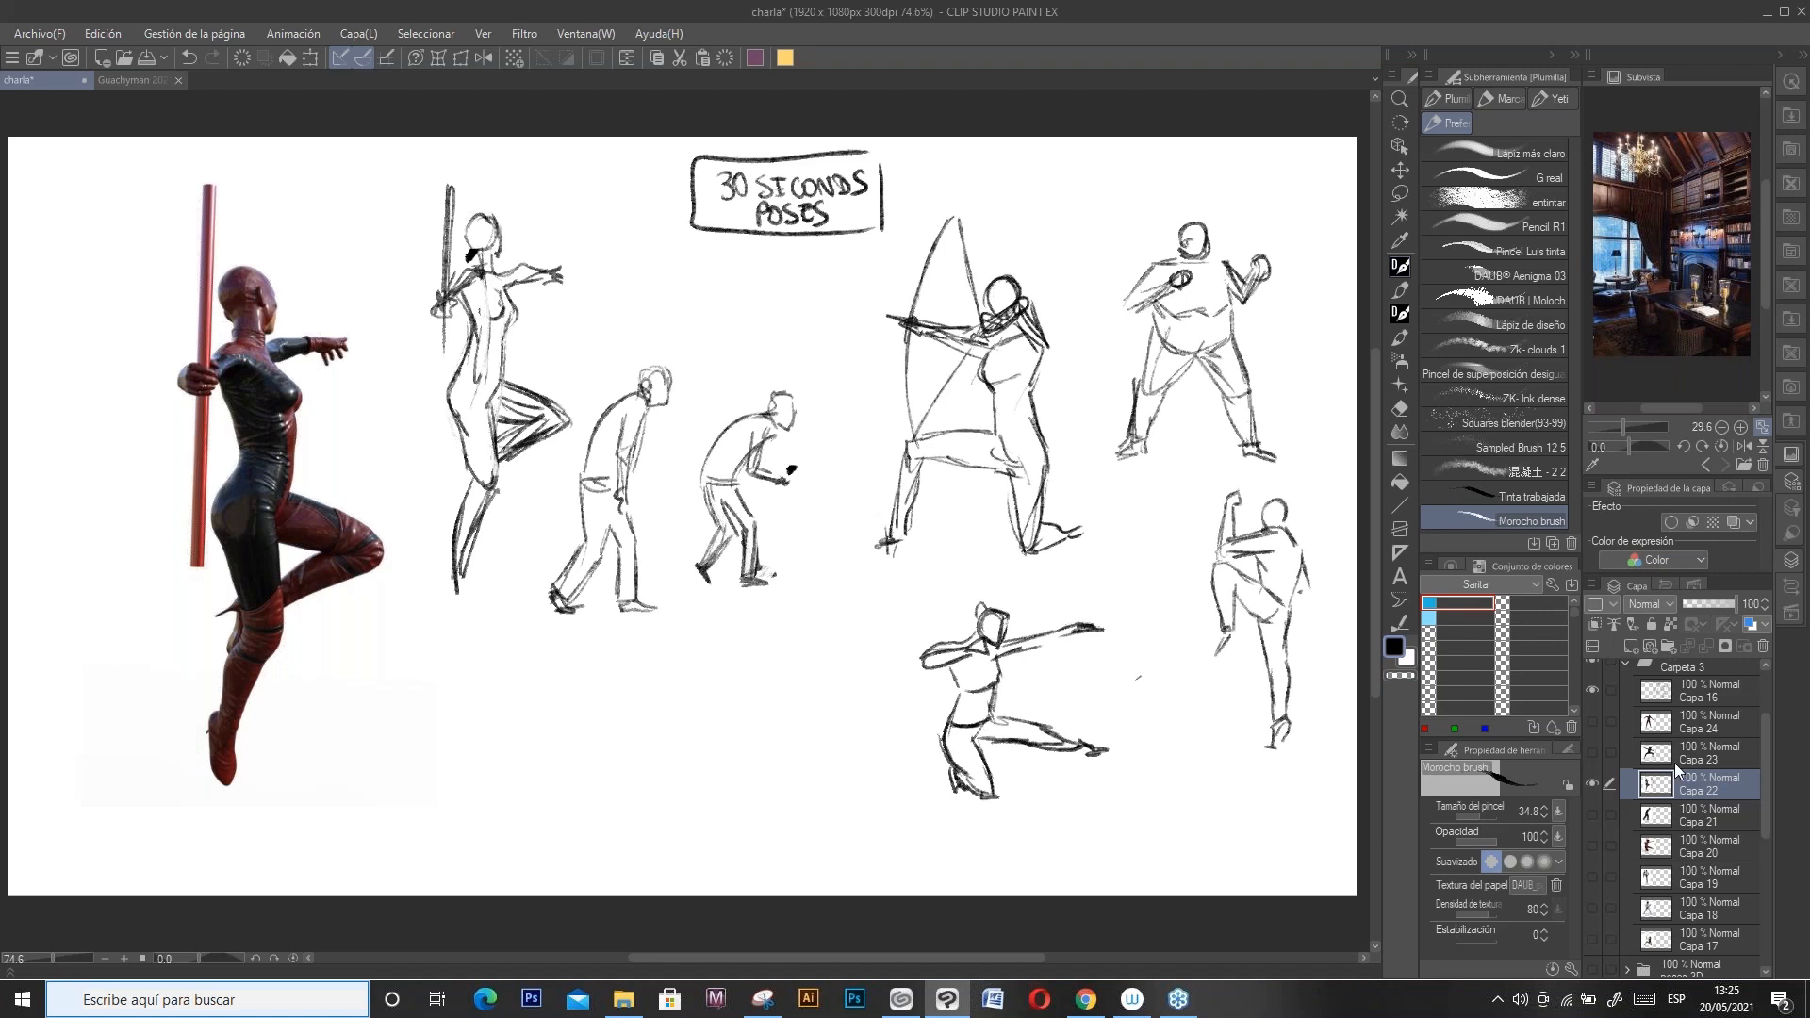
# Step: Hide the Capa 22 reference and briefly preview the wide-stance pose on Capa 23
pyautogui.click(1592, 784)
pyautogui.click(1592, 753)
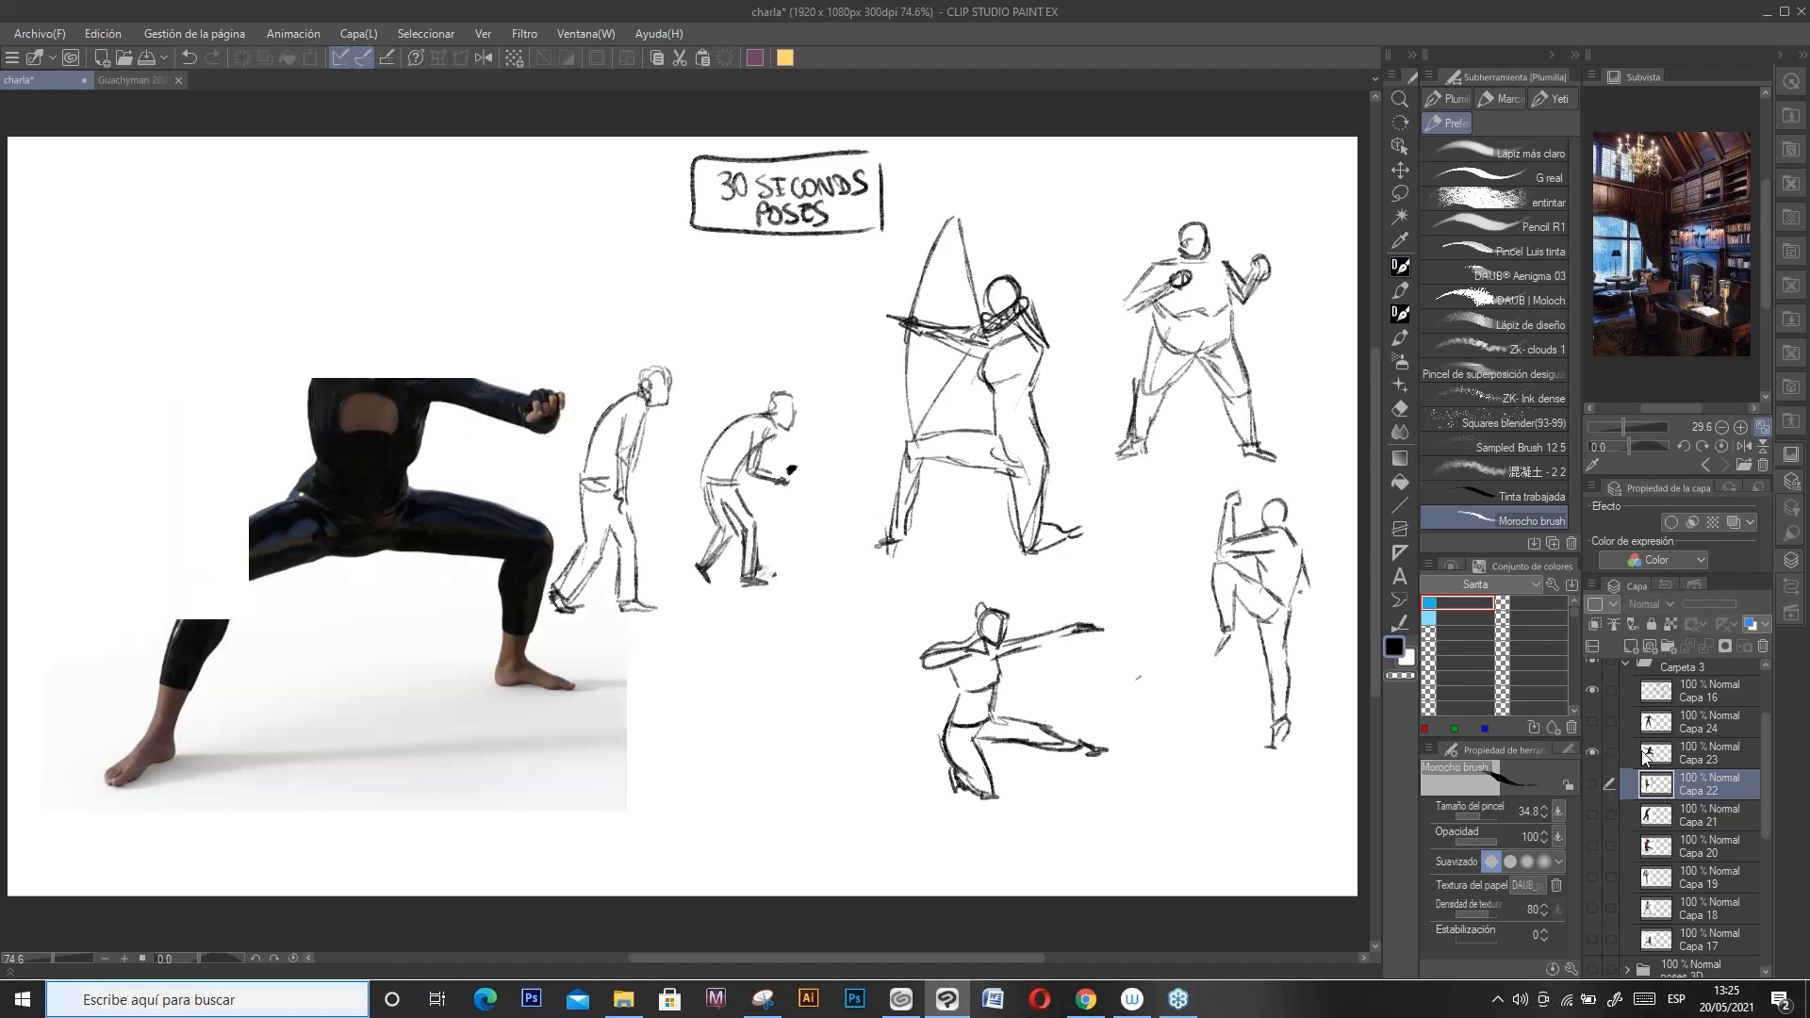
pyautogui.click(1592, 751)
pyautogui.click(1594, 722)
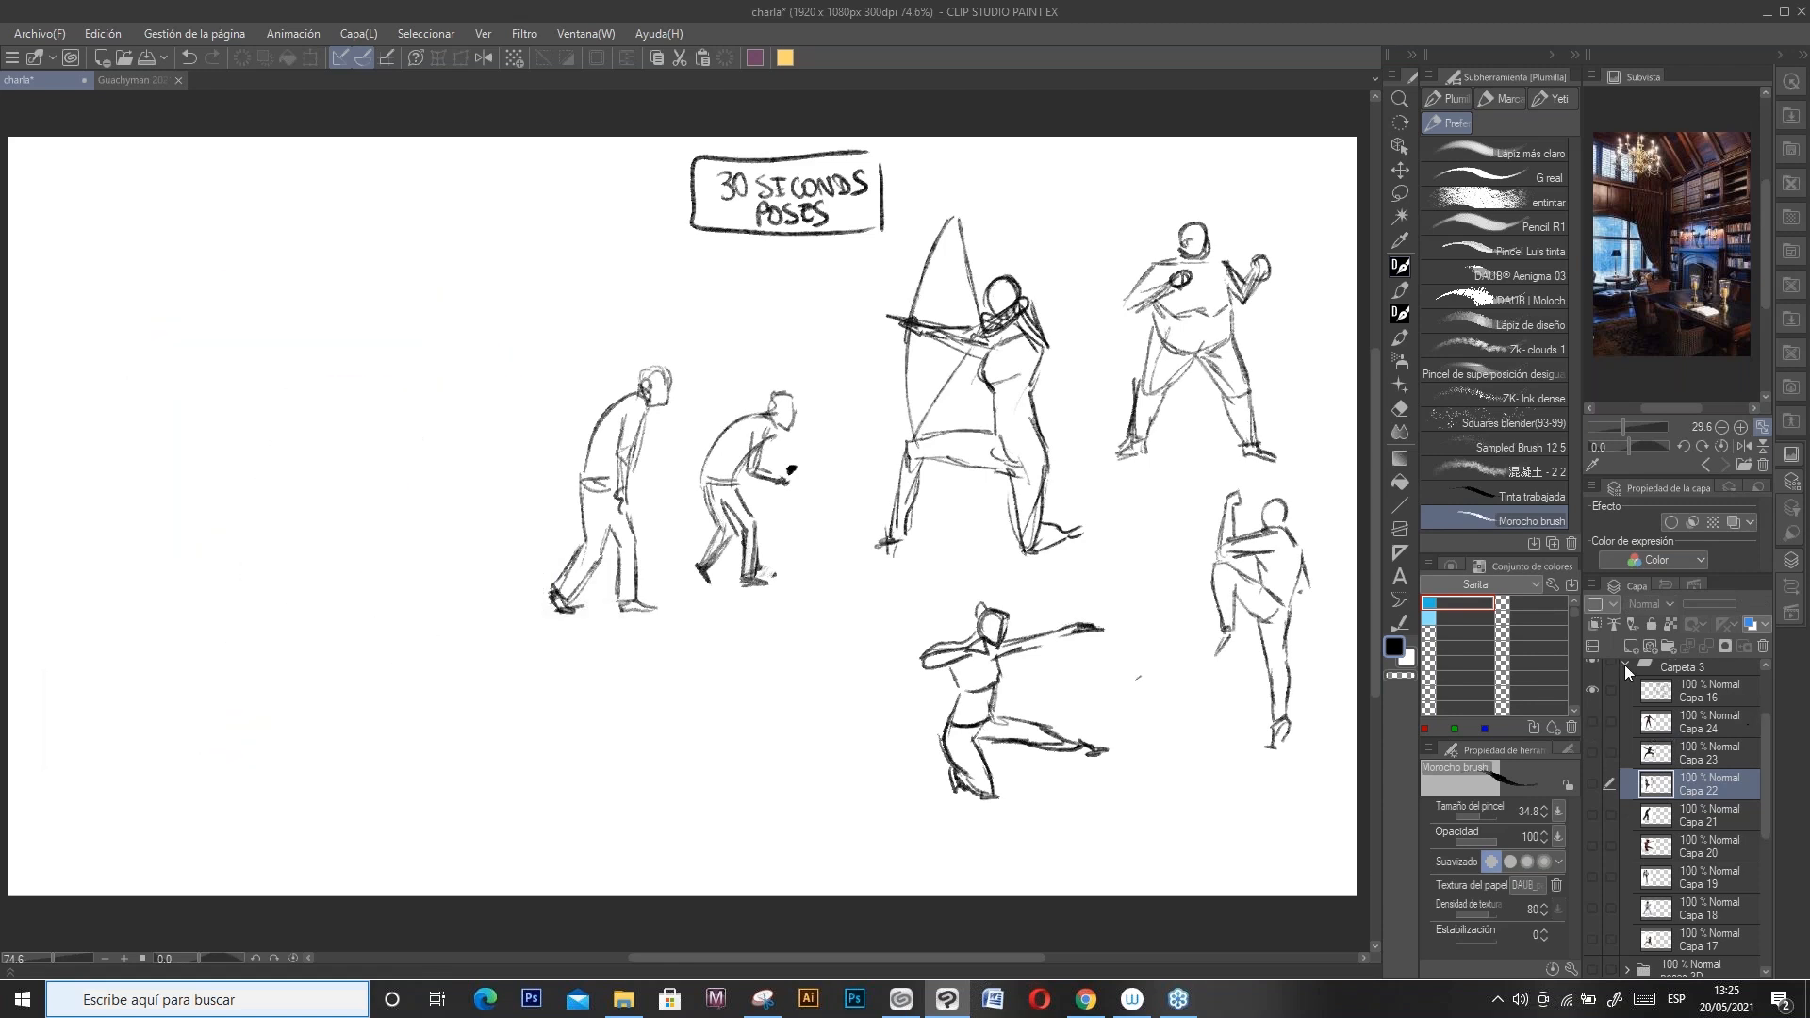
# Step: Collapse and hide the Carpeta 3 folder, and show the Carpeta 2 pose sketches instead
pyautogui.click(1626, 663)
pyautogui.moveTo(1763, 747); pyautogui.dragTo(1761, 685)
pyautogui.click(1592, 764)
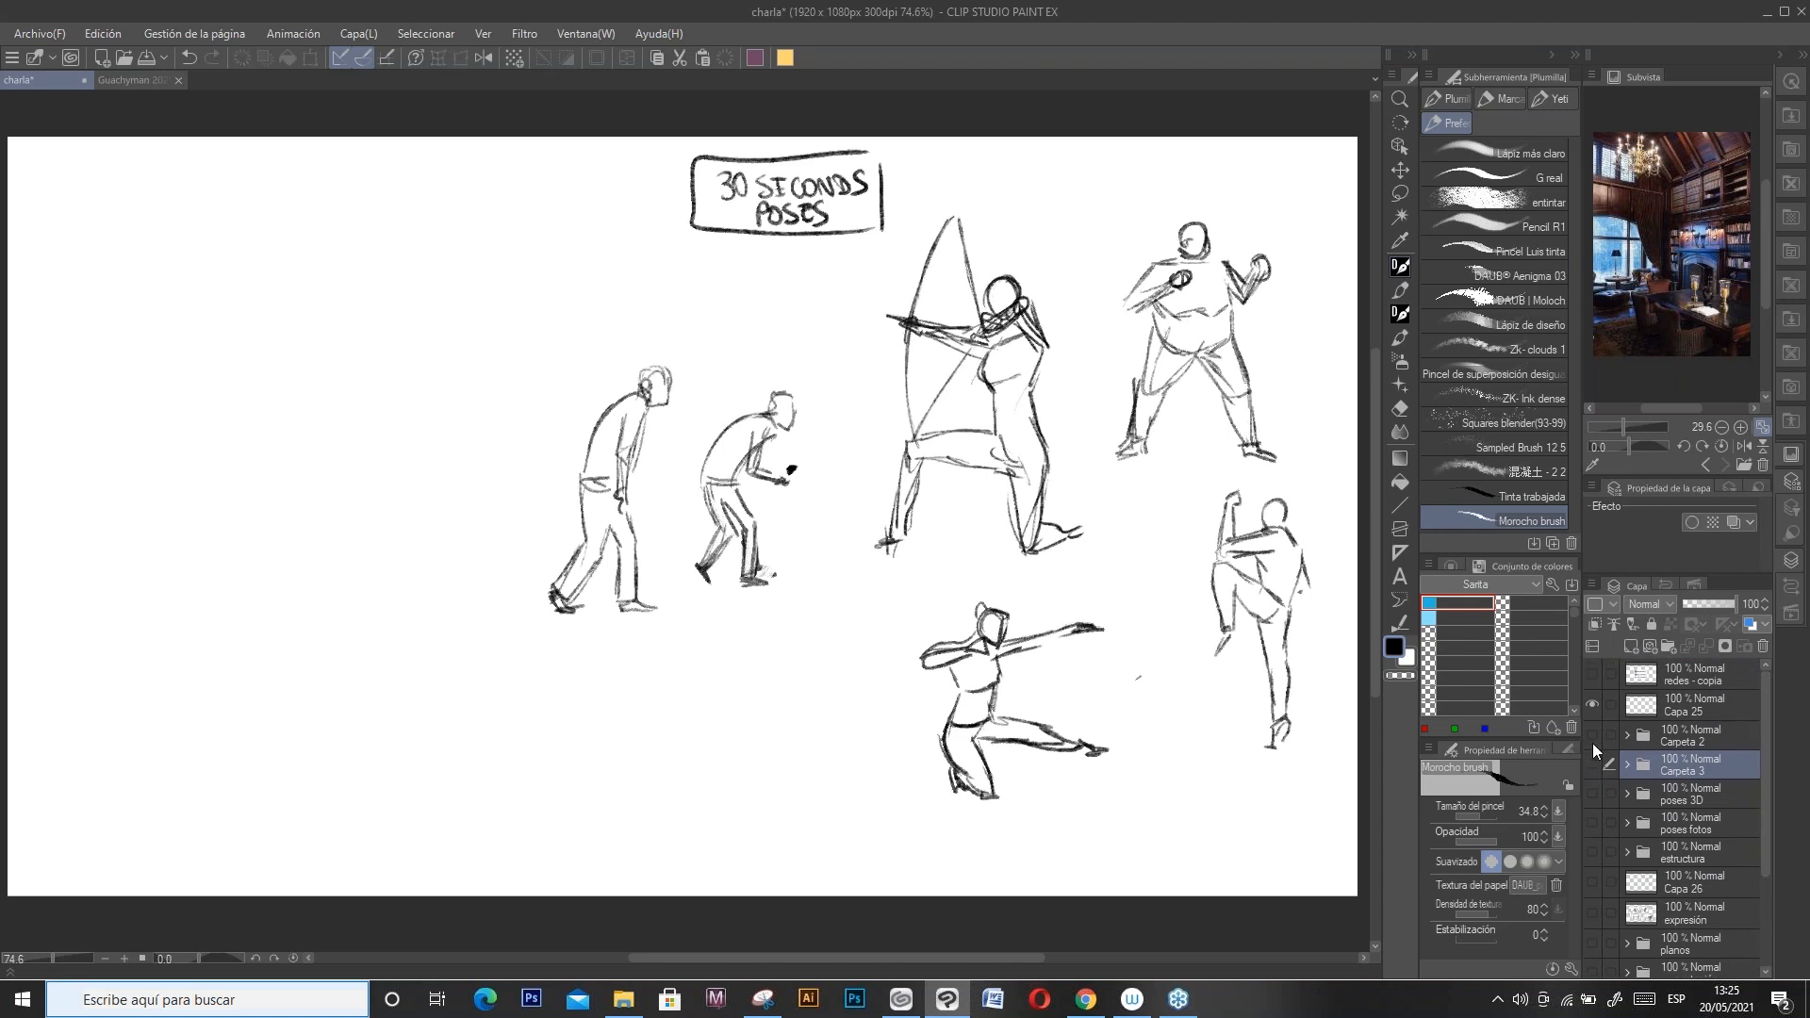
pyautogui.click(1593, 737)
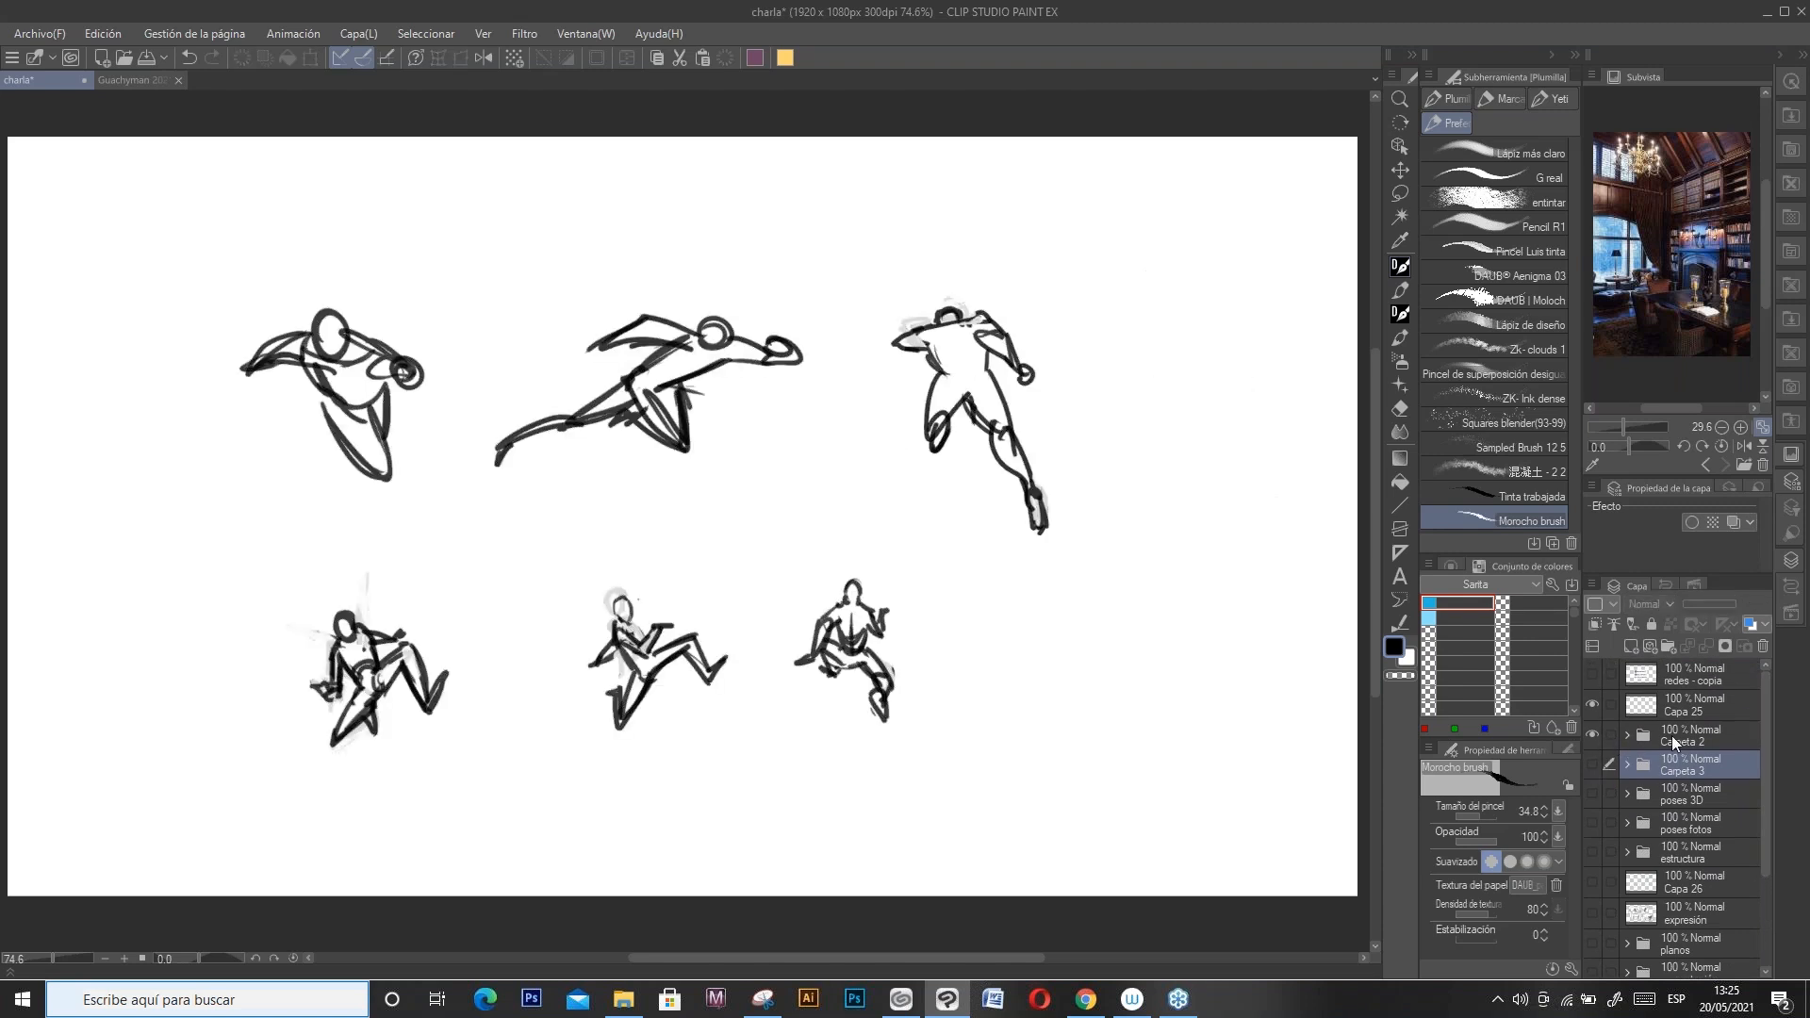
# Step: Add a new raster layer above Capa 15 in Carpeta 2 and set the drawing colour to red
pyautogui.click(1625, 736)
pyautogui.click(1723, 774)
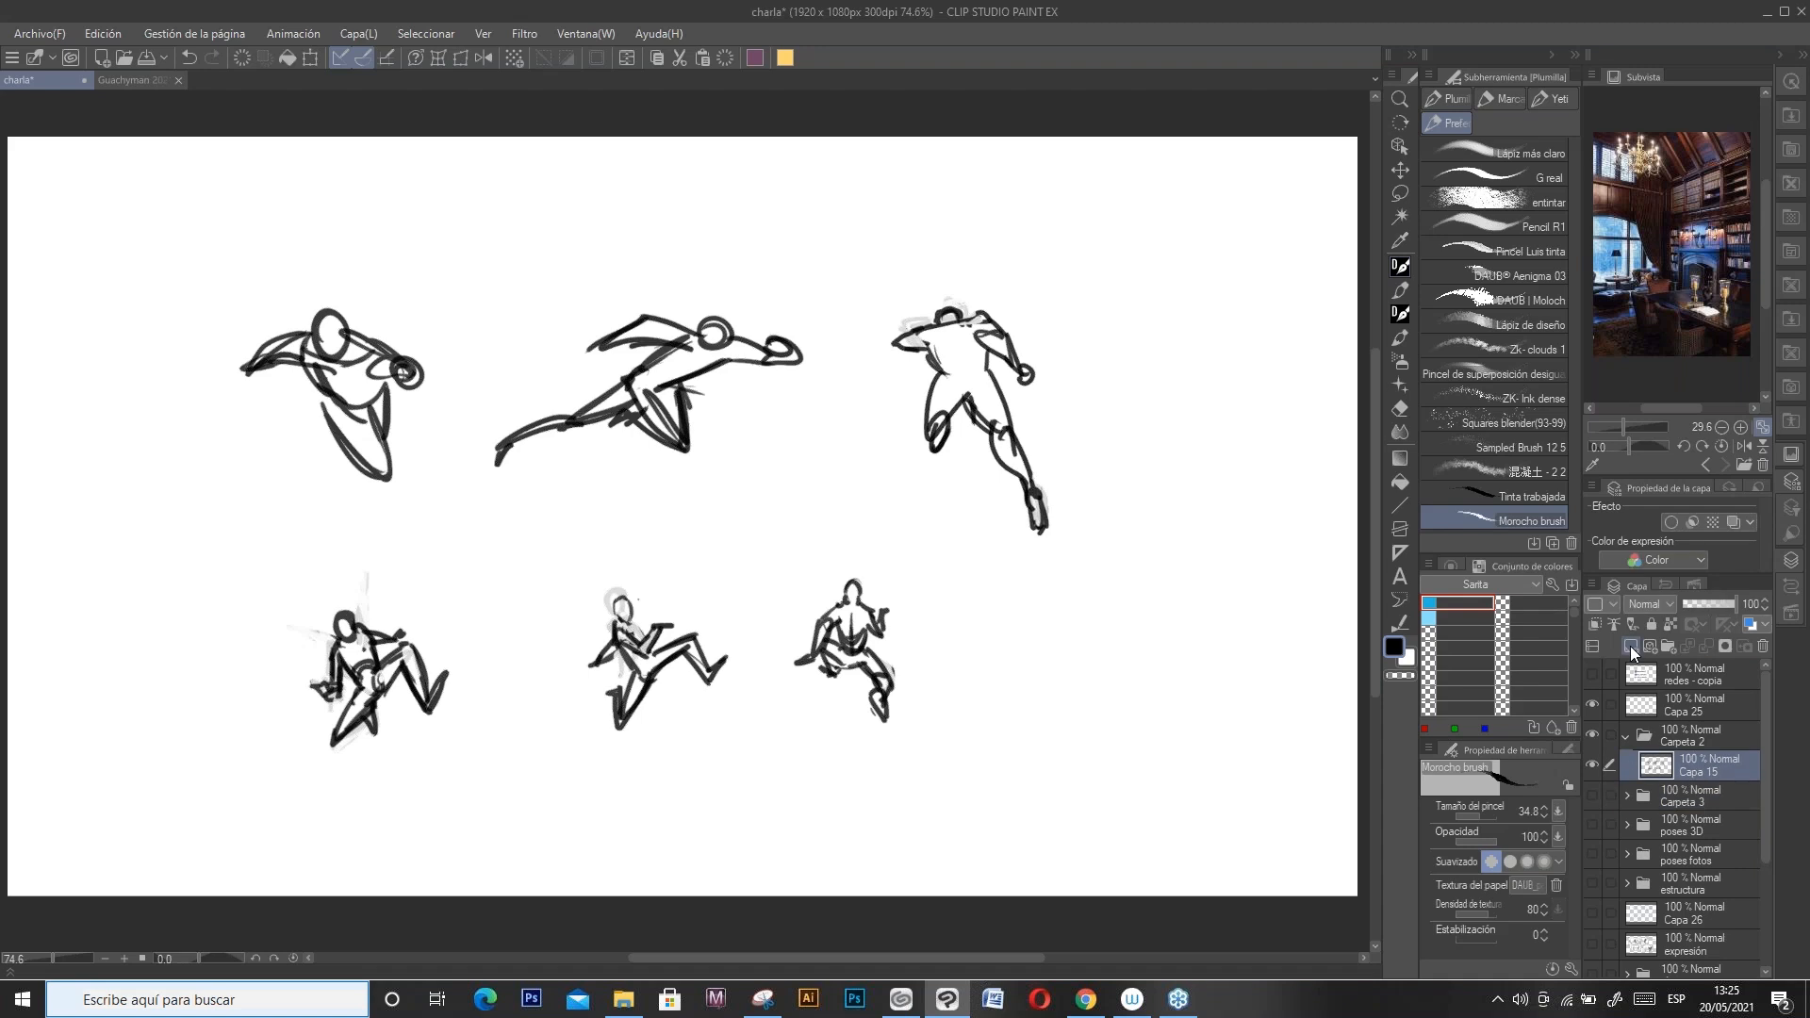
pyautogui.click(1631, 647)
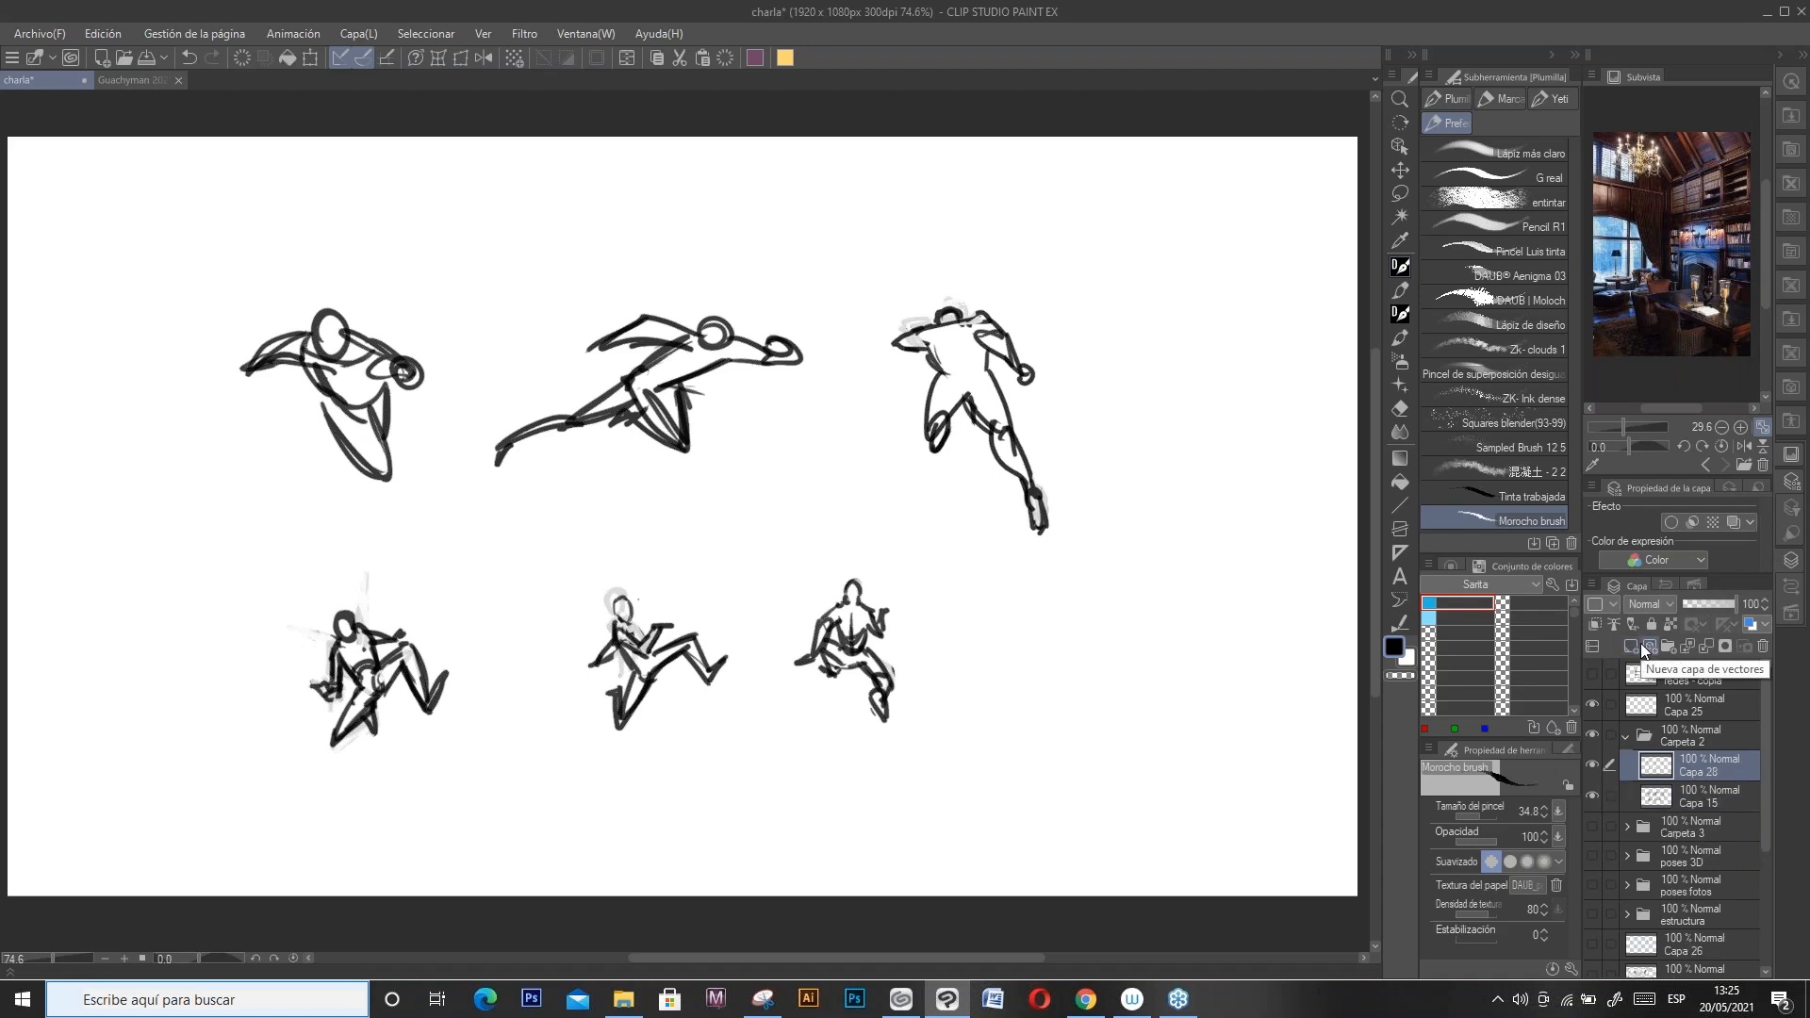
pyautogui.click(1394, 647)
pyautogui.click(1277, 280)
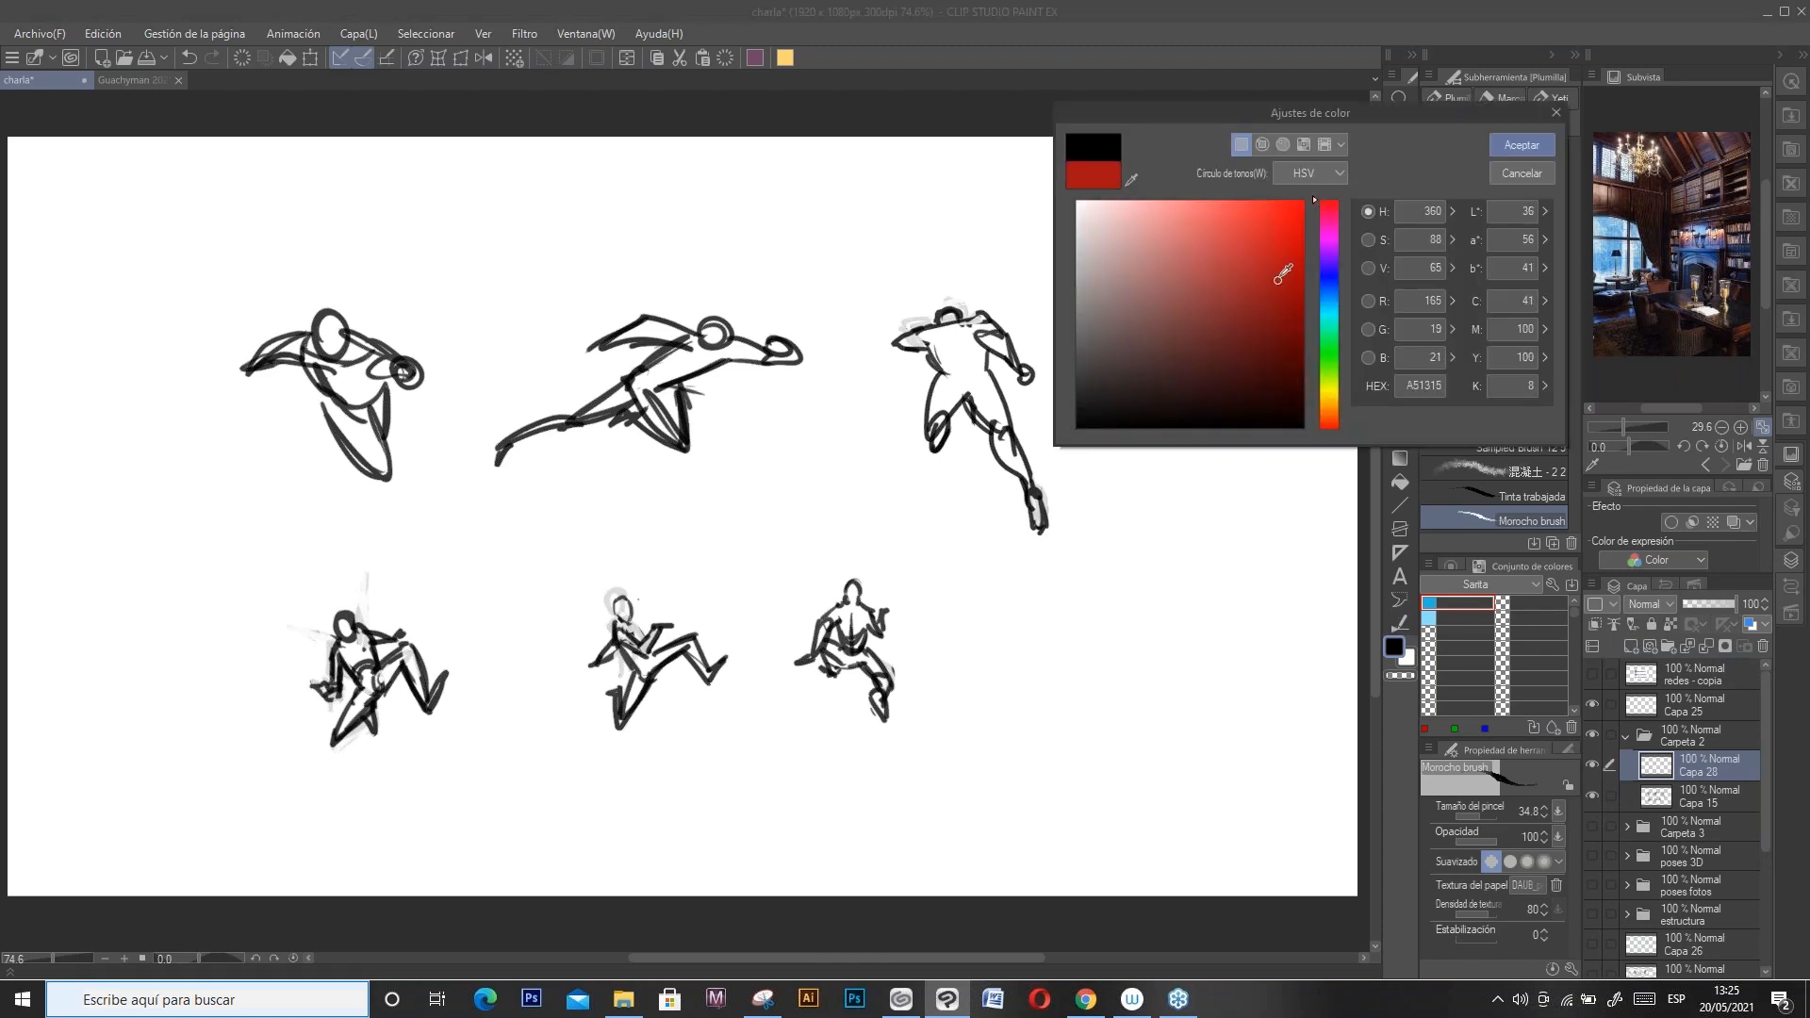
pyautogui.click(1511, 146)
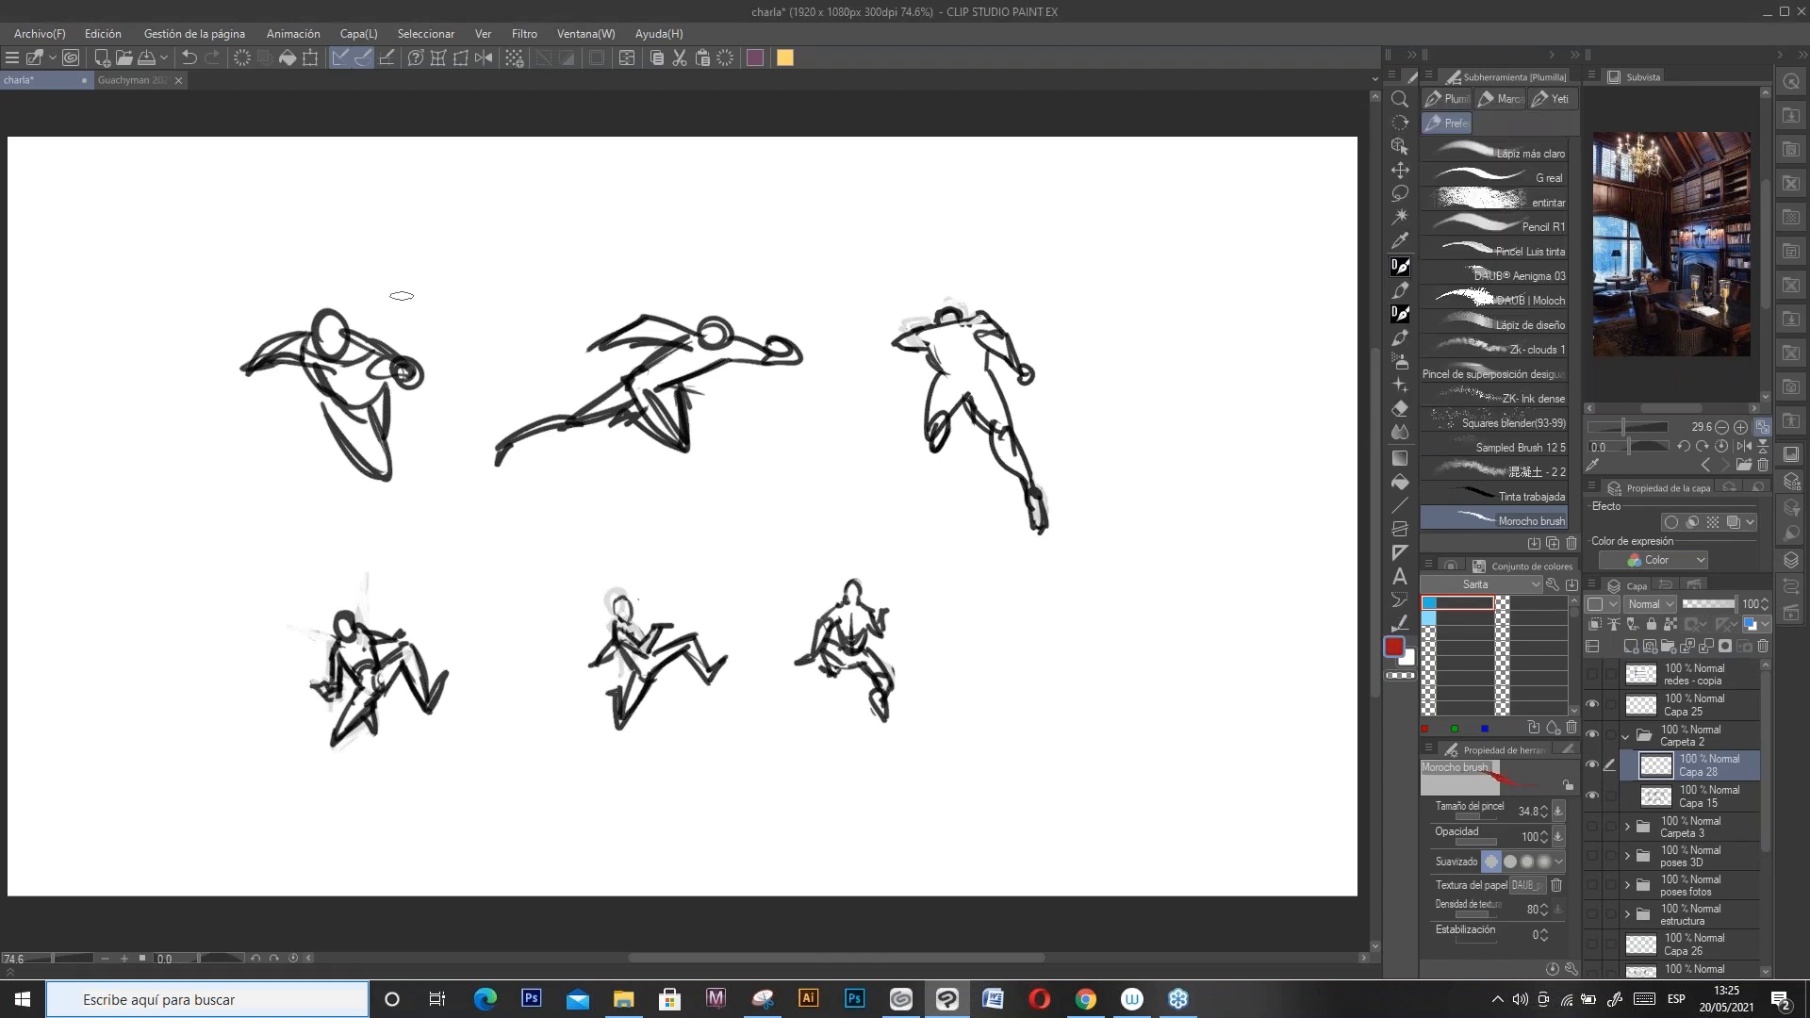
# Step: Draw red down arrows above the first figure of each row and curved arrows leading to the second figures
pyautogui.moveTo(324, 177)
pyautogui.mouseDown()
pyautogui.moveTo(317, 254)
pyautogui.moveTo(335, 265)
pyautogui.mouseUp()
pyautogui.moveTo(354, 531); pyautogui.dragTo(358, 584)
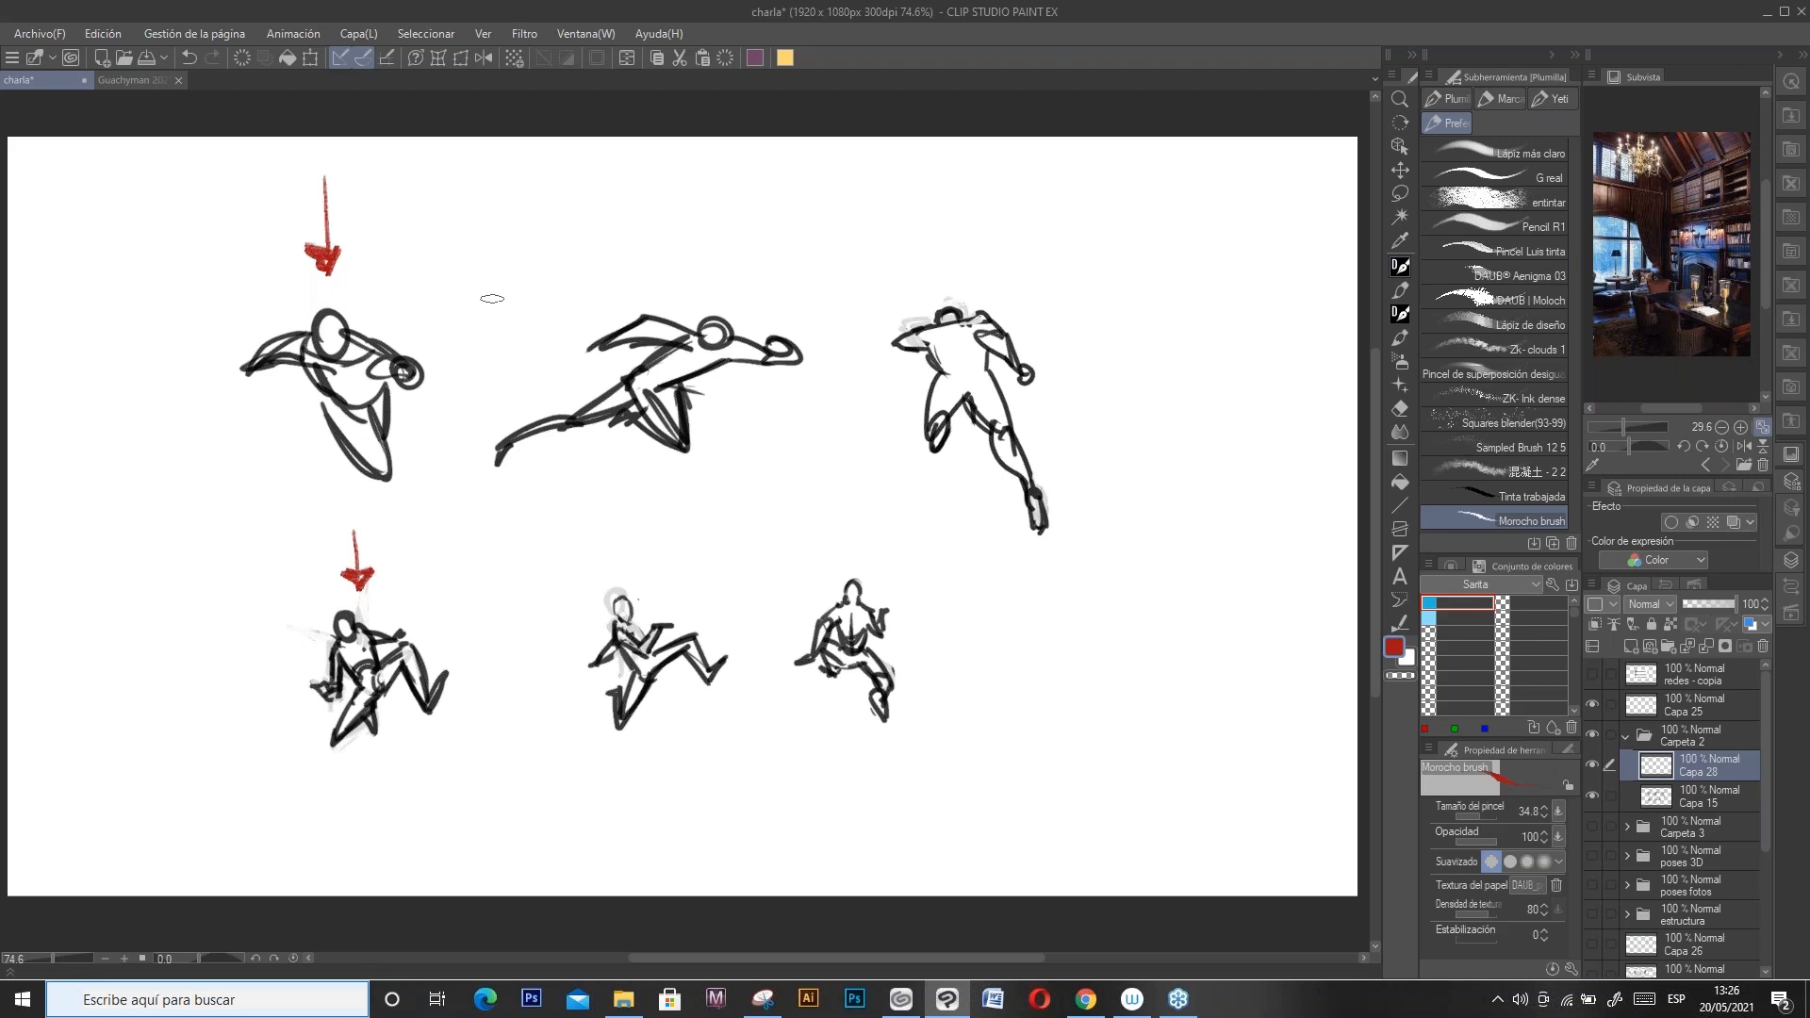
pyautogui.moveTo(427, 316)
pyautogui.mouseDown()
pyautogui.moveTo(490, 300)
pyautogui.moveTo(562, 319)
pyautogui.mouseUp()
pyautogui.moveTo(450, 604)
pyautogui.mouseDown()
pyautogui.moveTo(560, 610)
pyautogui.moveTo(542, 611)
pyautogui.mouseUp()
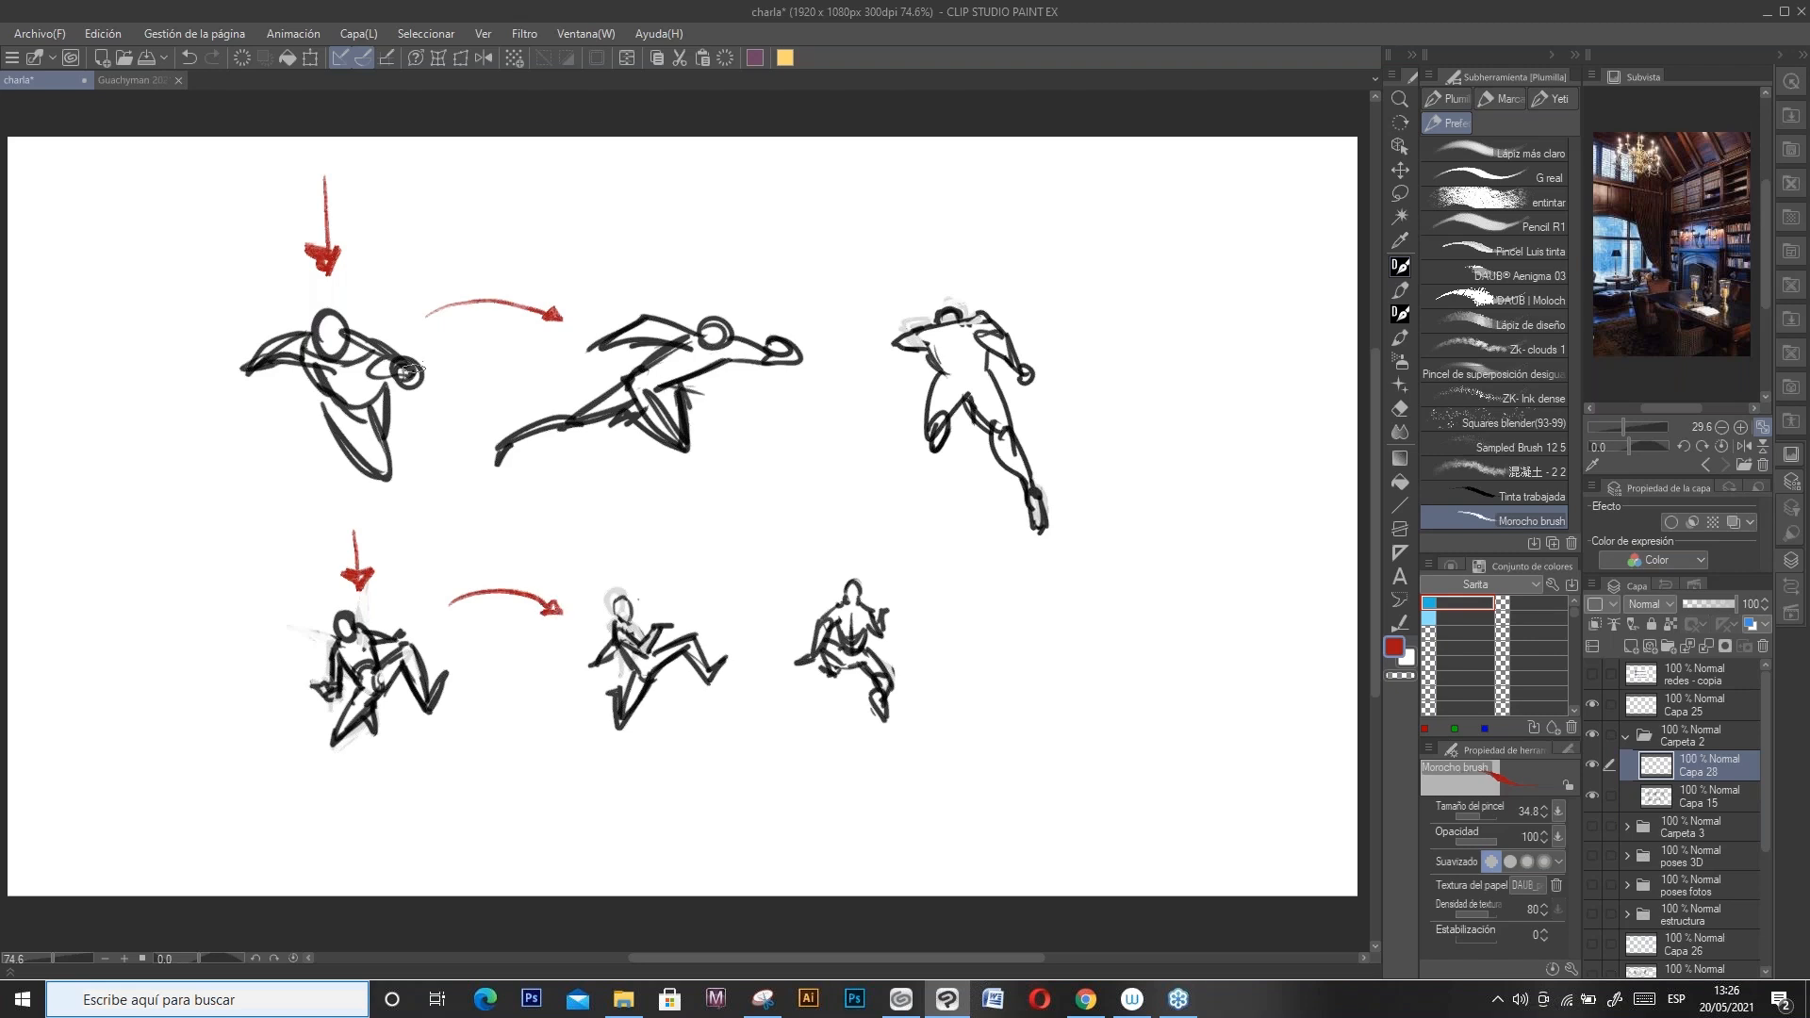
# Step: Draw thin red direction lines around the arms, legs, and back of the lunging figure in the upper row
pyautogui.moveTo(689, 295)
pyautogui.mouseDown()
pyautogui.moveTo(783, 311)
pyautogui.moveTo(620, 314)
pyautogui.mouseUp()
pyautogui.moveTo(696, 390)
pyautogui.mouseDown()
pyautogui.moveTo(752, 376)
pyautogui.moveTo(685, 406)
pyautogui.moveTo(694, 459)
pyautogui.moveTo(702, 415)
pyautogui.moveTo(699, 453)
pyautogui.mouseUp()
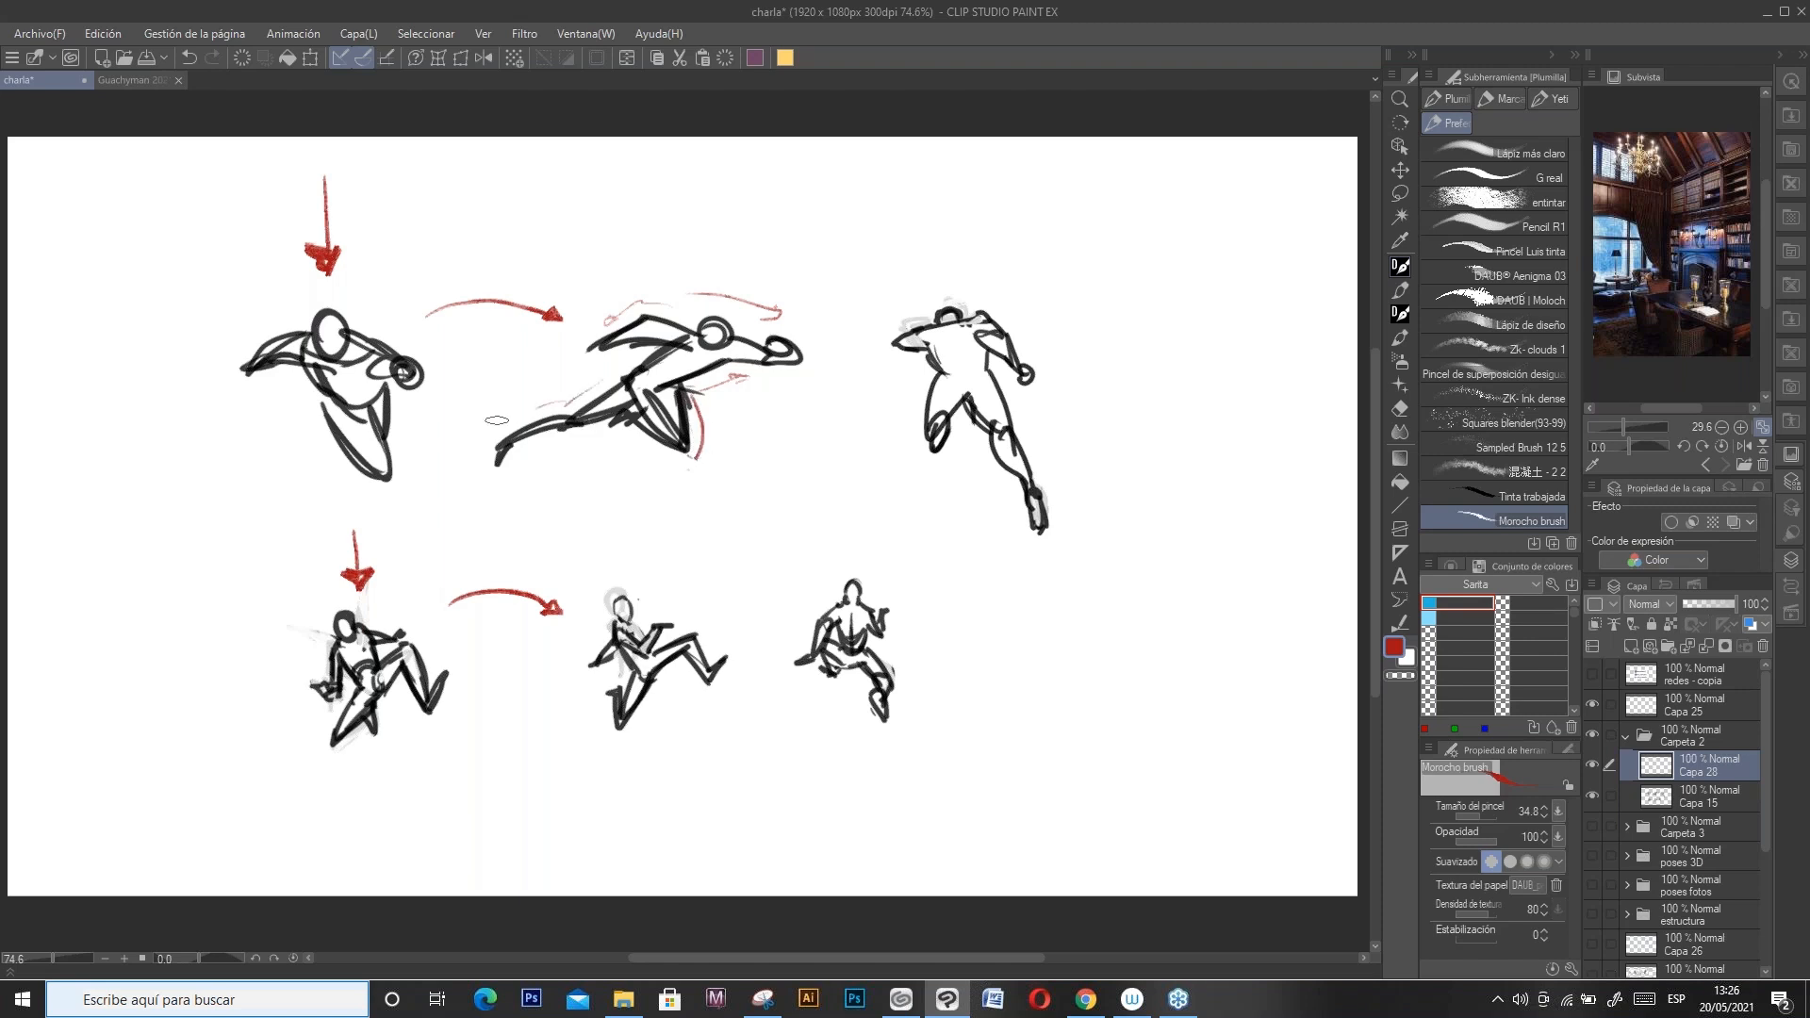
pyautogui.moveTo(518, 364); pyautogui.dragTo(614, 355)
# Step: Draw a red arrow to the upper row's third figure and circle the last figure in both rows
pyautogui.moveTo(817, 298); pyautogui.dragTo(895, 307)
pyautogui.moveTo(1016, 300)
pyautogui.mouseDown()
pyautogui.moveTo(888, 486)
pyautogui.moveTo(1011, 289)
pyautogui.mouseUp()
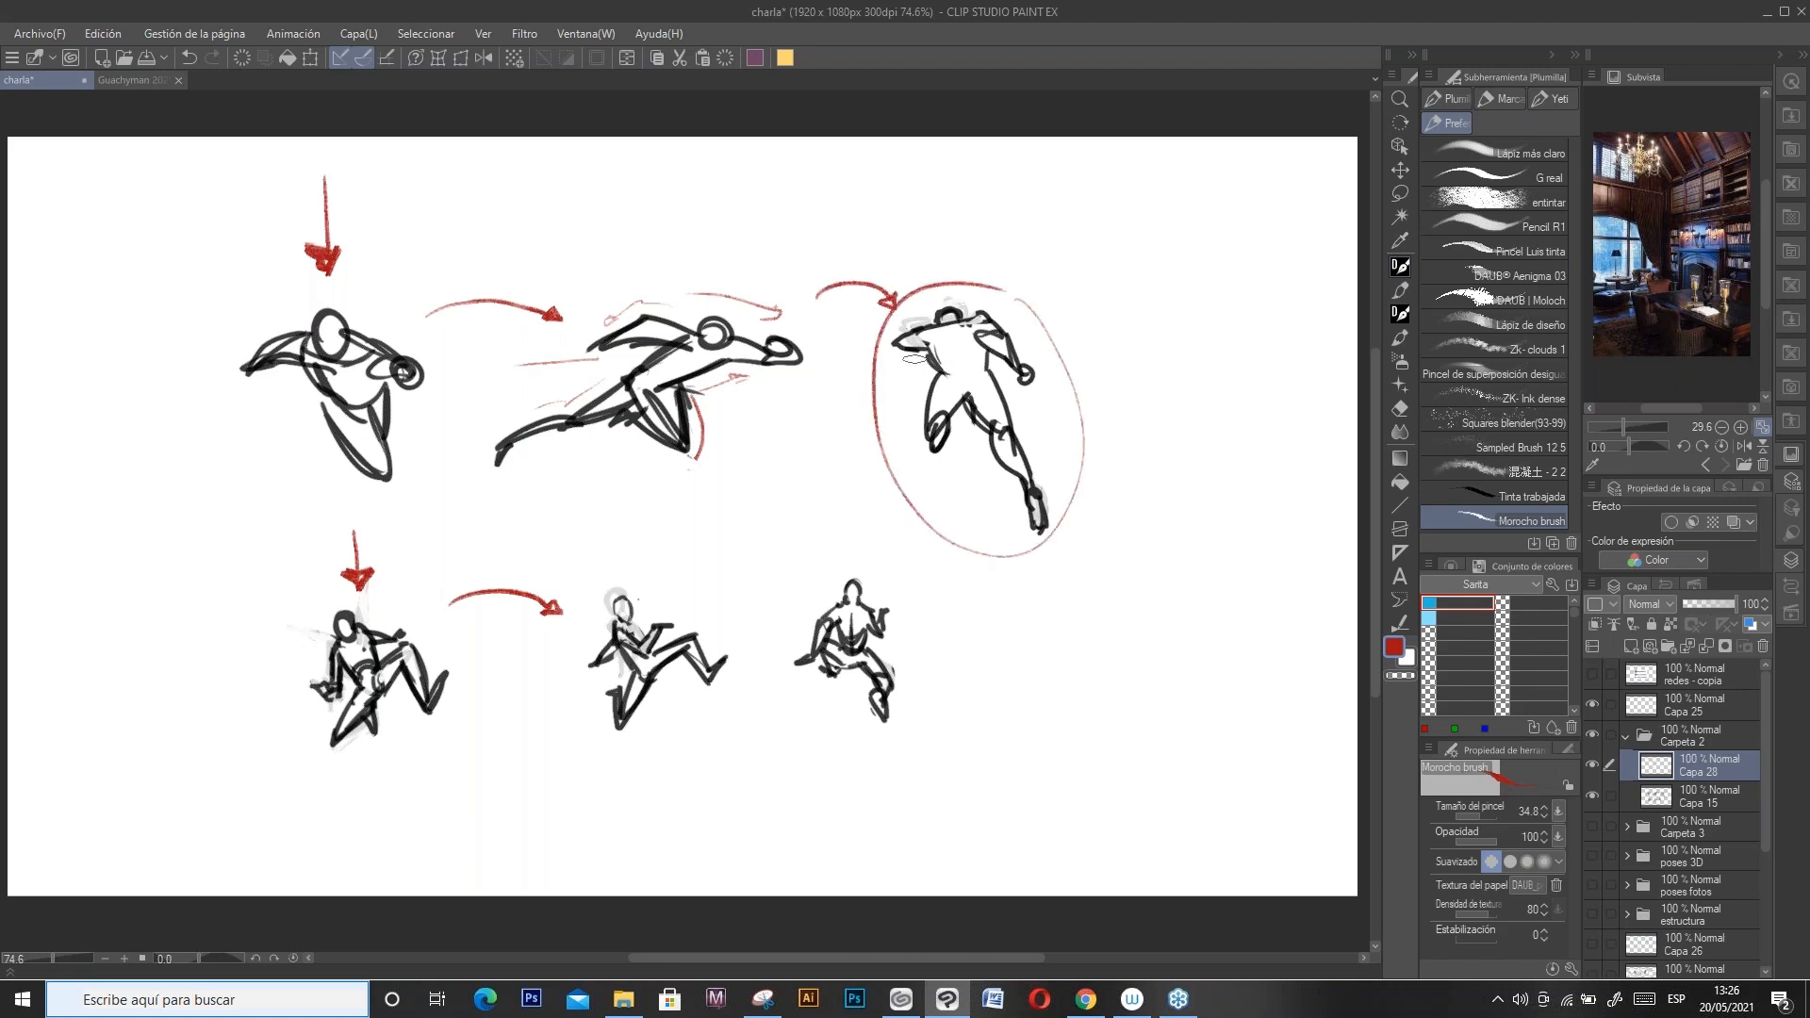
pyautogui.moveTo(875, 564)
pyautogui.mouseDown()
pyautogui.moveTo(866, 730)
pyautogui.moveTo(818, 564)
pyautogui.mouseUp()
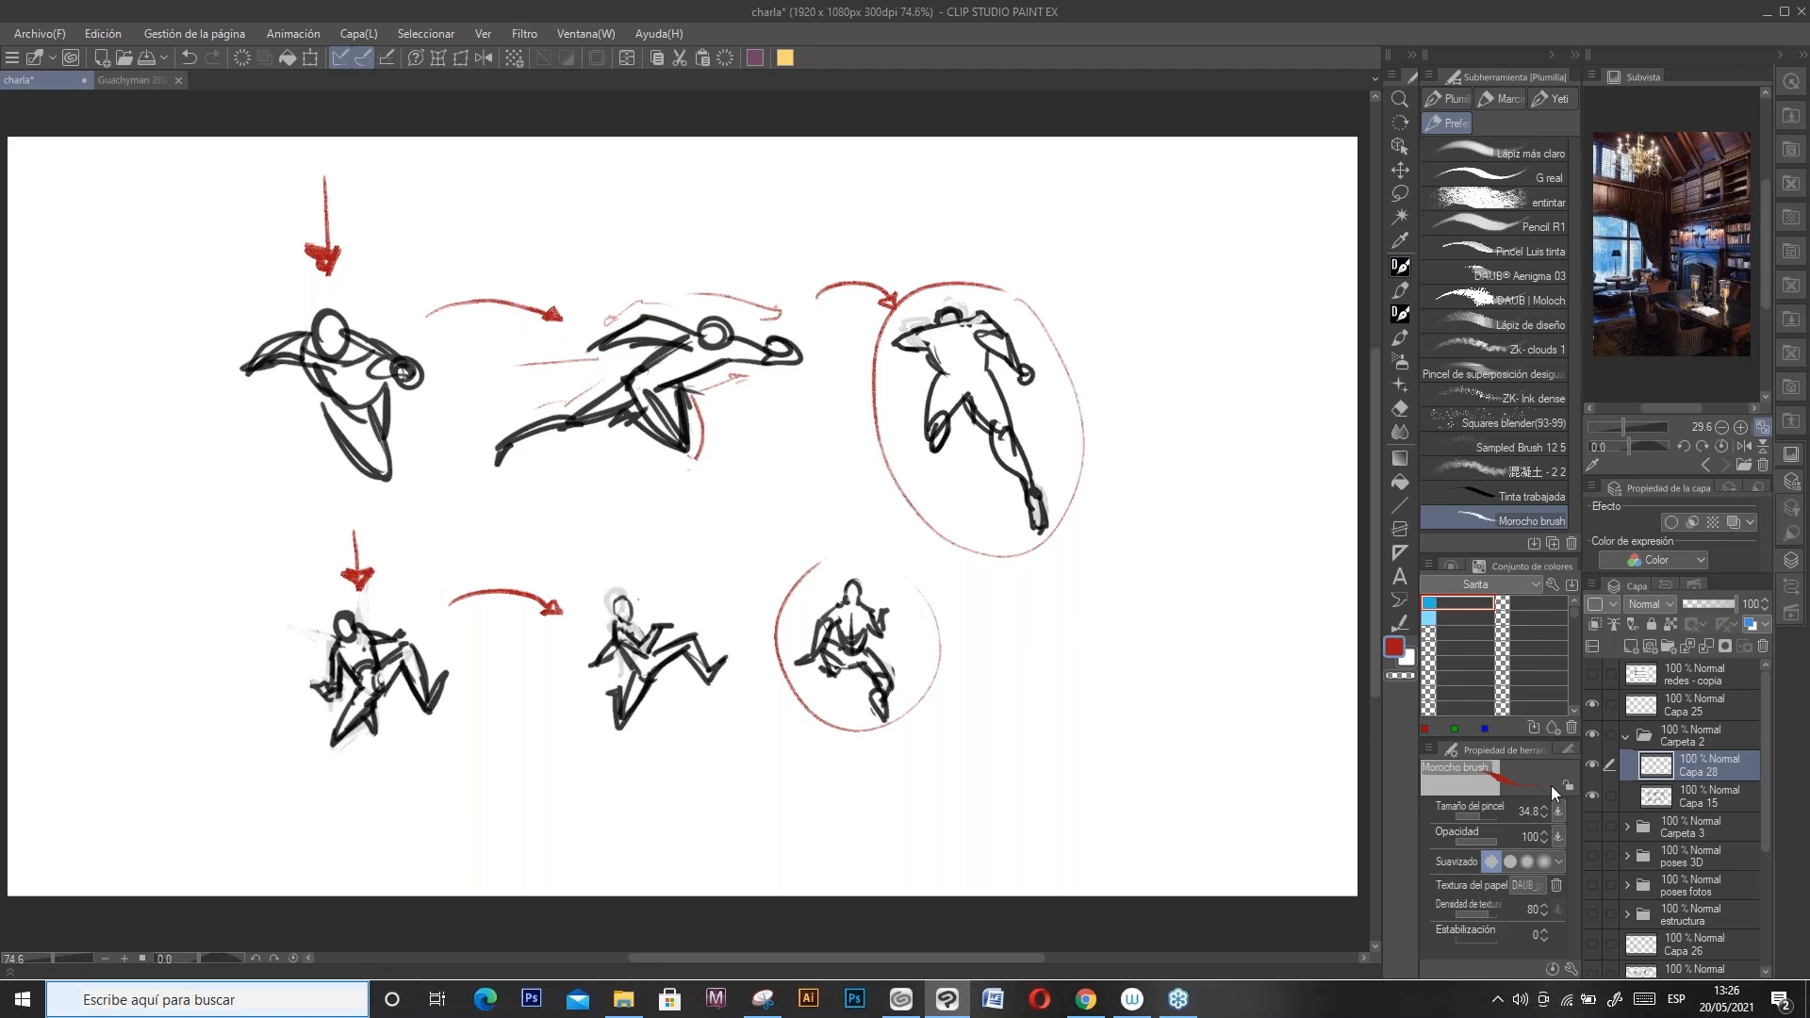
# Step: Sketch an additional figure in red beside the circled upper-row pose, with an upright torso and bent leg
pyautogui.moveTo(1170, 299)
pyautogui.mouseDown()
pyautogui.moveTo(1191, 281)
pyautogui.moveTo(1196, 300)
pyautogui.moveTo(1149, 330)
pyautogui.moveTo(1177, 382)
pyautogui.moveTo(1210, 382)
pyautogui.moveTo(1166, 349)
pyautogui.moveTo(1169, 392)
pyautogui.moveTo(1210, 381)
pyautogui.moveTo(1115, 429)
pyautogui.moveTo(1177, 403)
pyautogui.moveTo(1205, 421)
pyautogui.moveTo(1202, 457)
pyautogui.mouseUp()
pyautogui.moveTo(1224, 375)
pyautogui.mouseDown()
pyautogui.moveTo(1208, 476)
pyautogui.moveTo(1175, 436)
pyautogui.moveTo(1194, 443)
pyautogui.mouseUp()
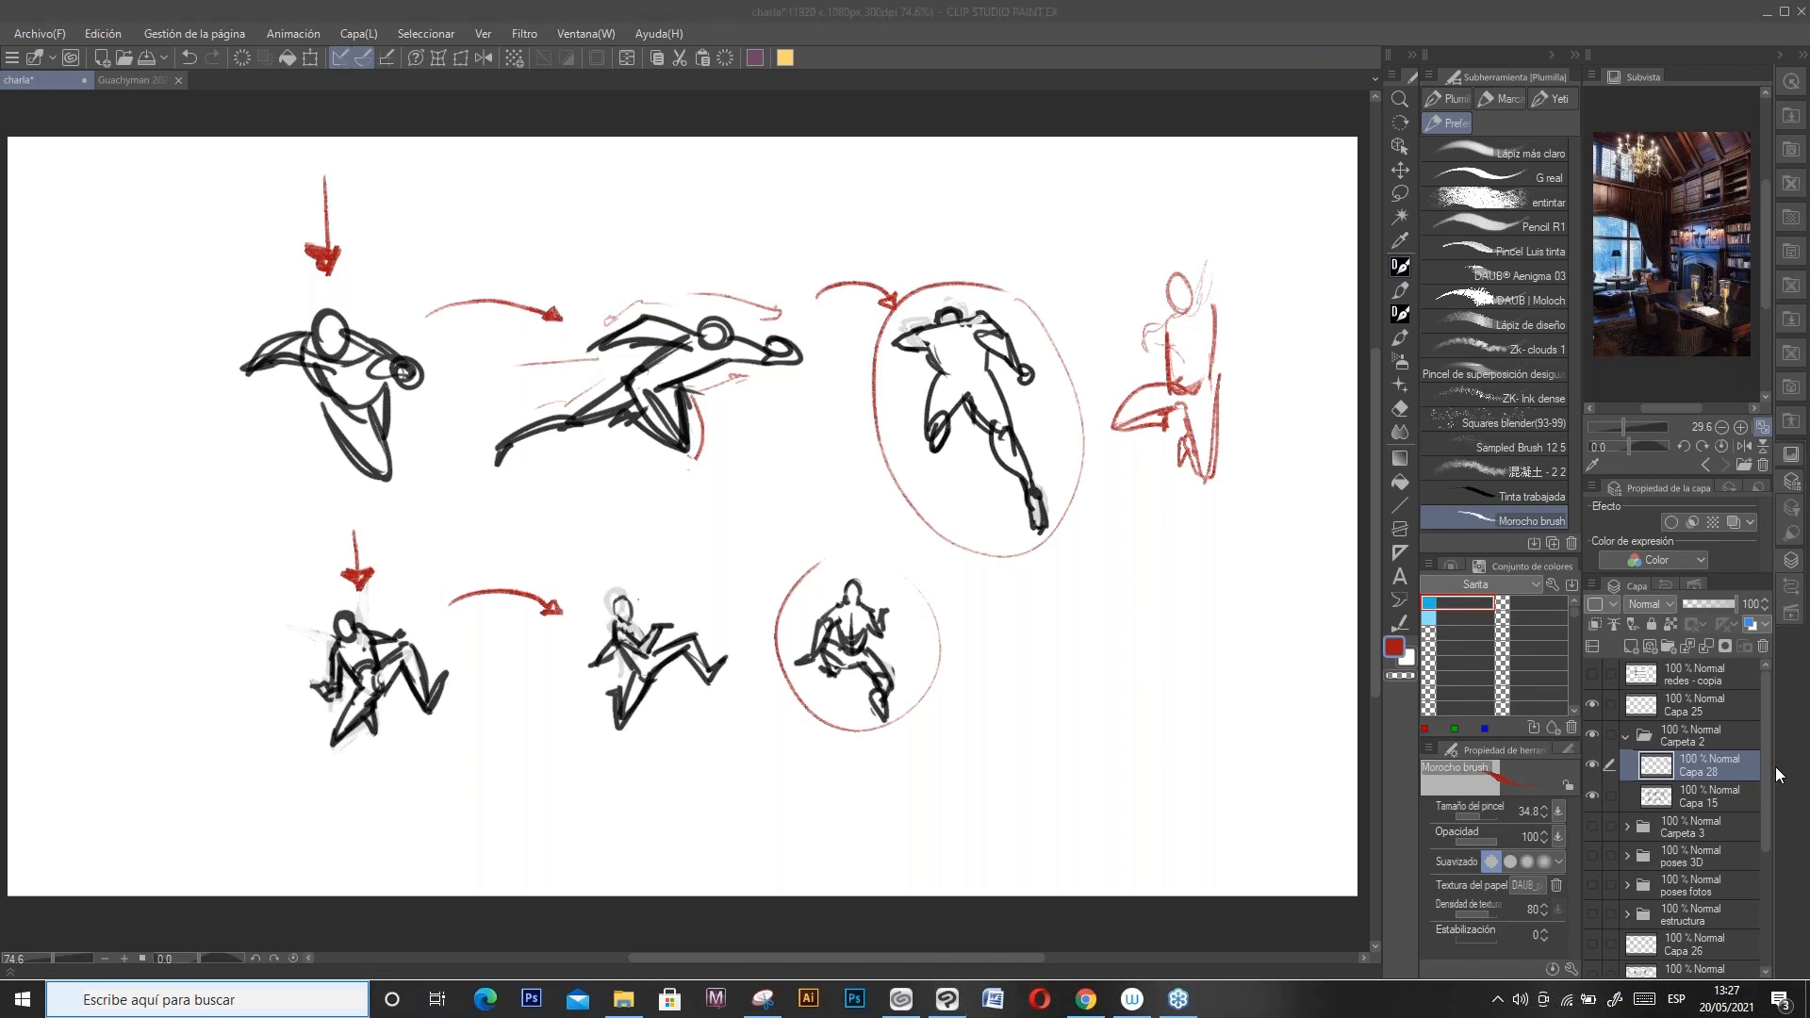
# Step: Hide the Carpeta 2 folder, select the Capa 25 layer and change the drawing colour to black
pyautogui.click(1591, 735)
pyautogui.click(1703, 712)
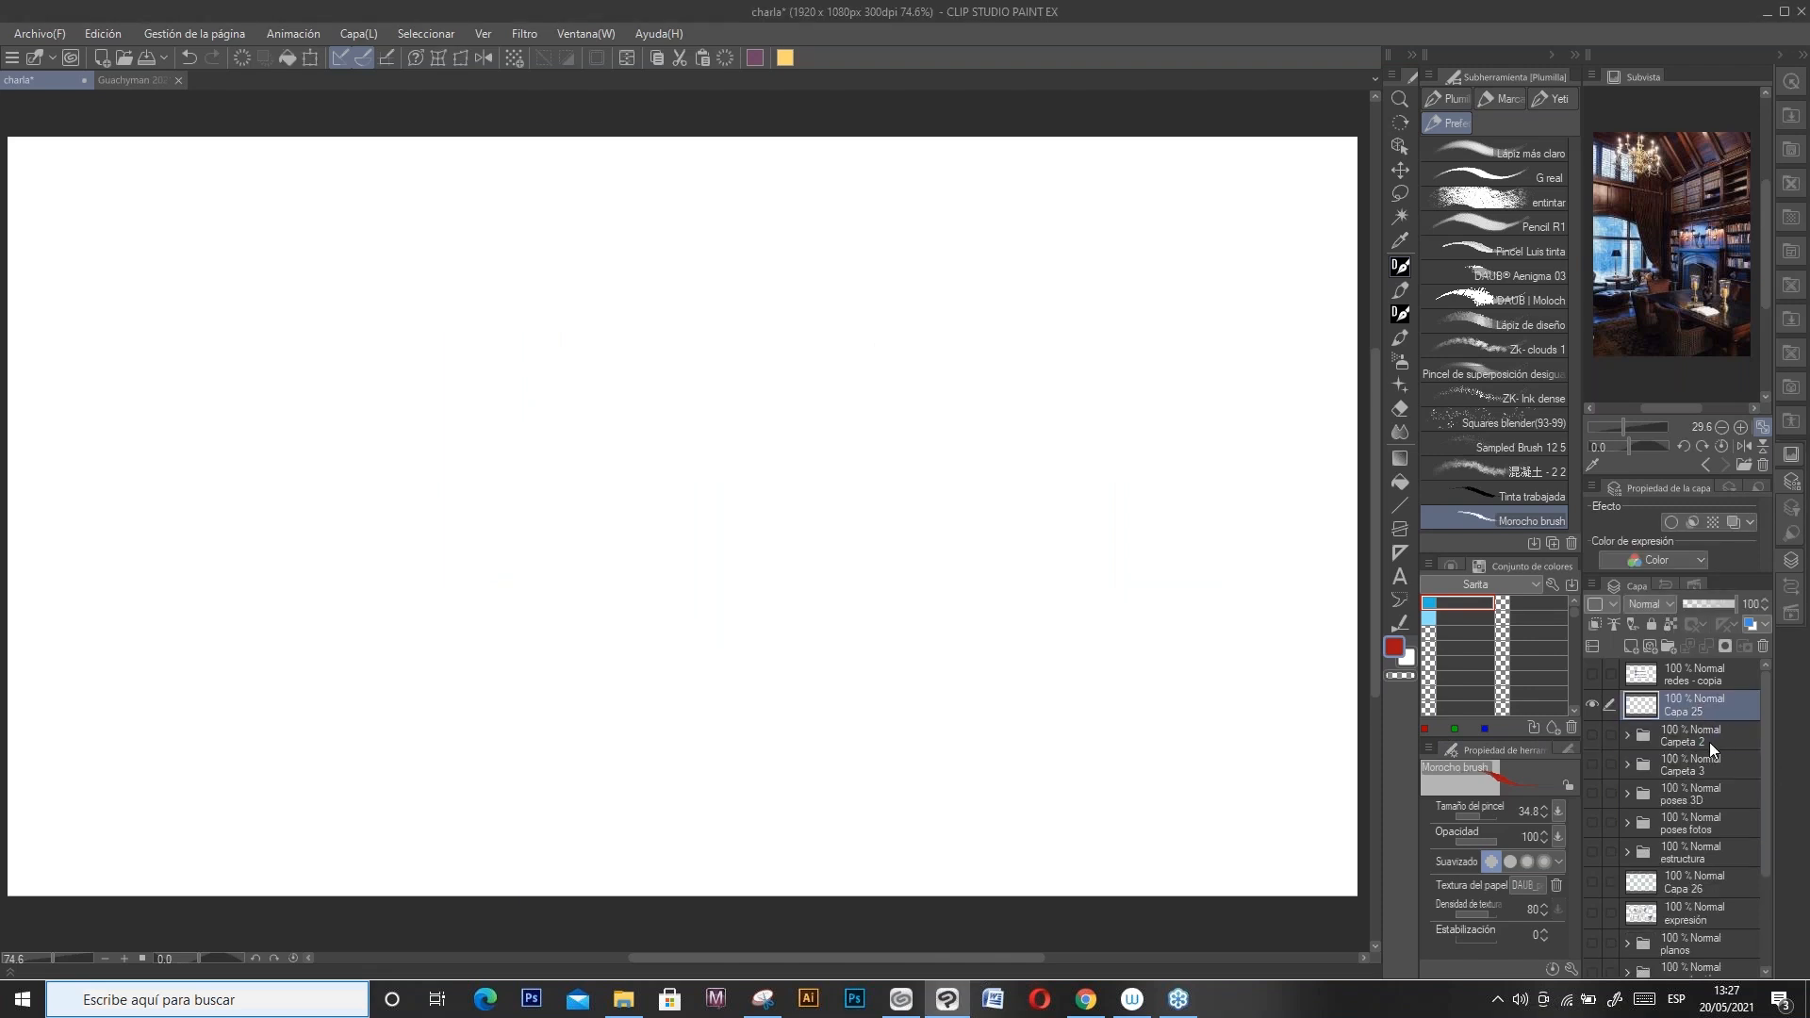
pyautogui.doubleClick(1392, 645)
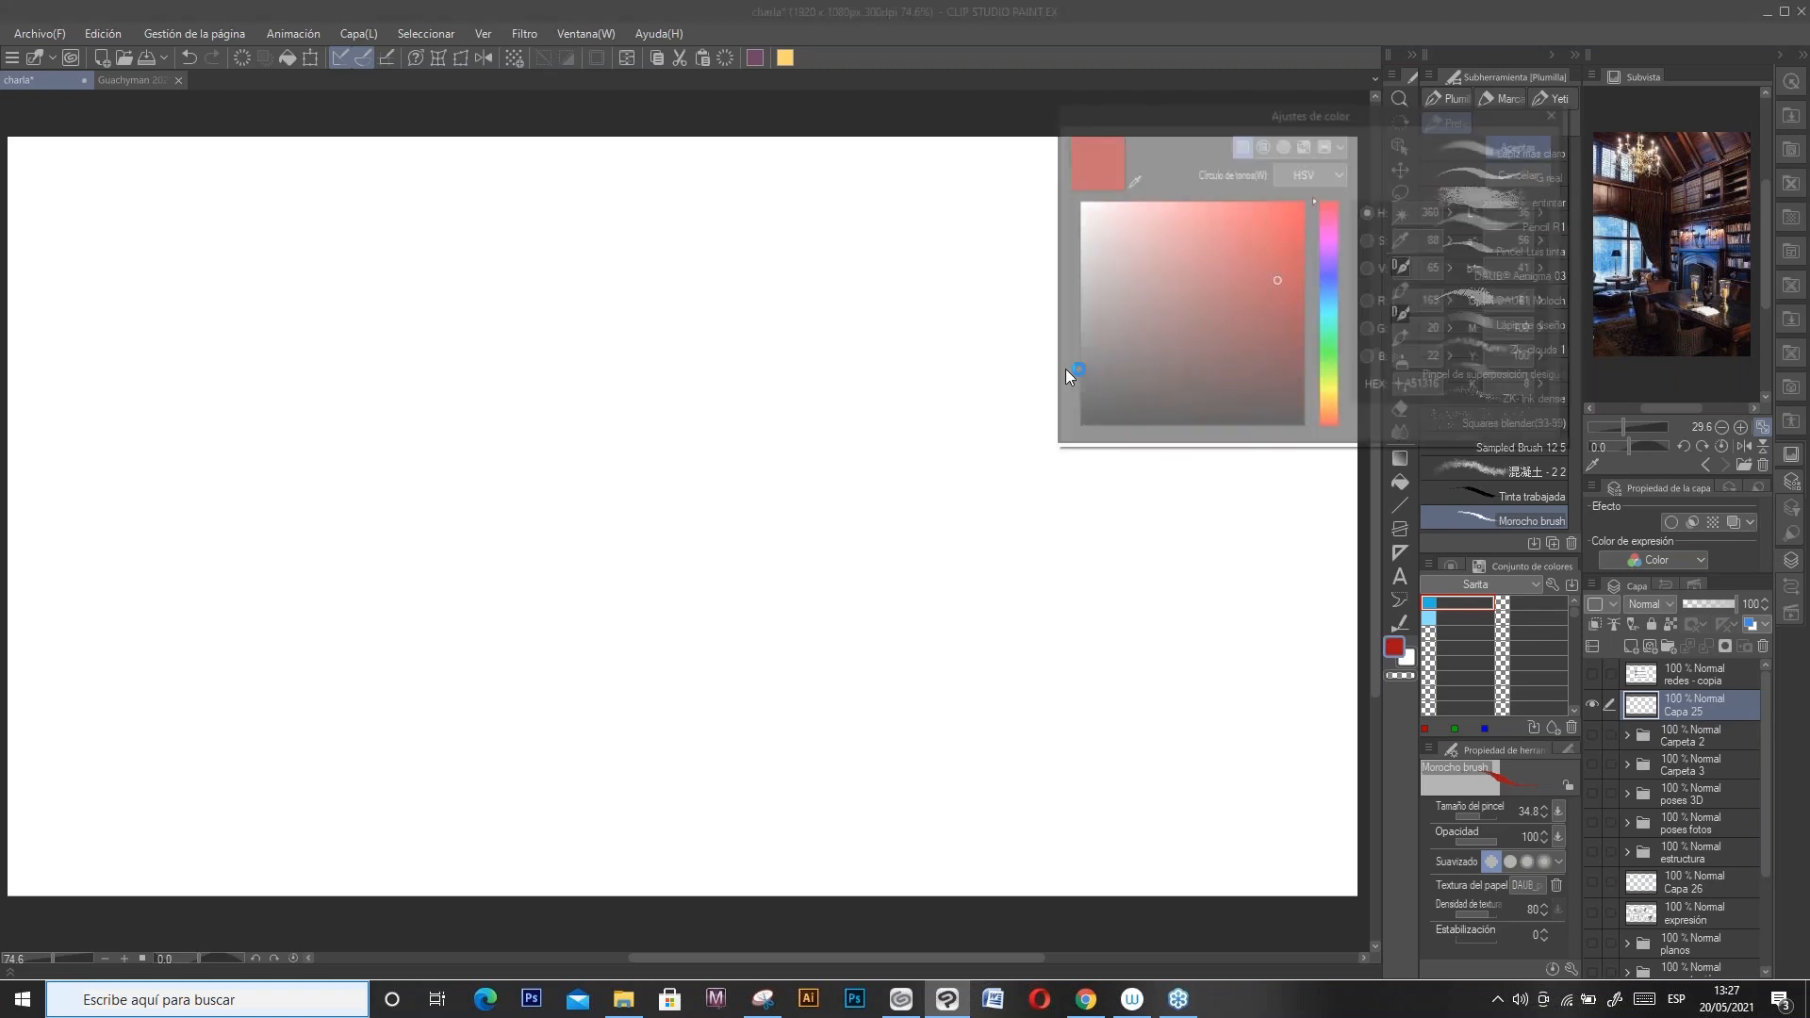
pyautogui.press('Return')
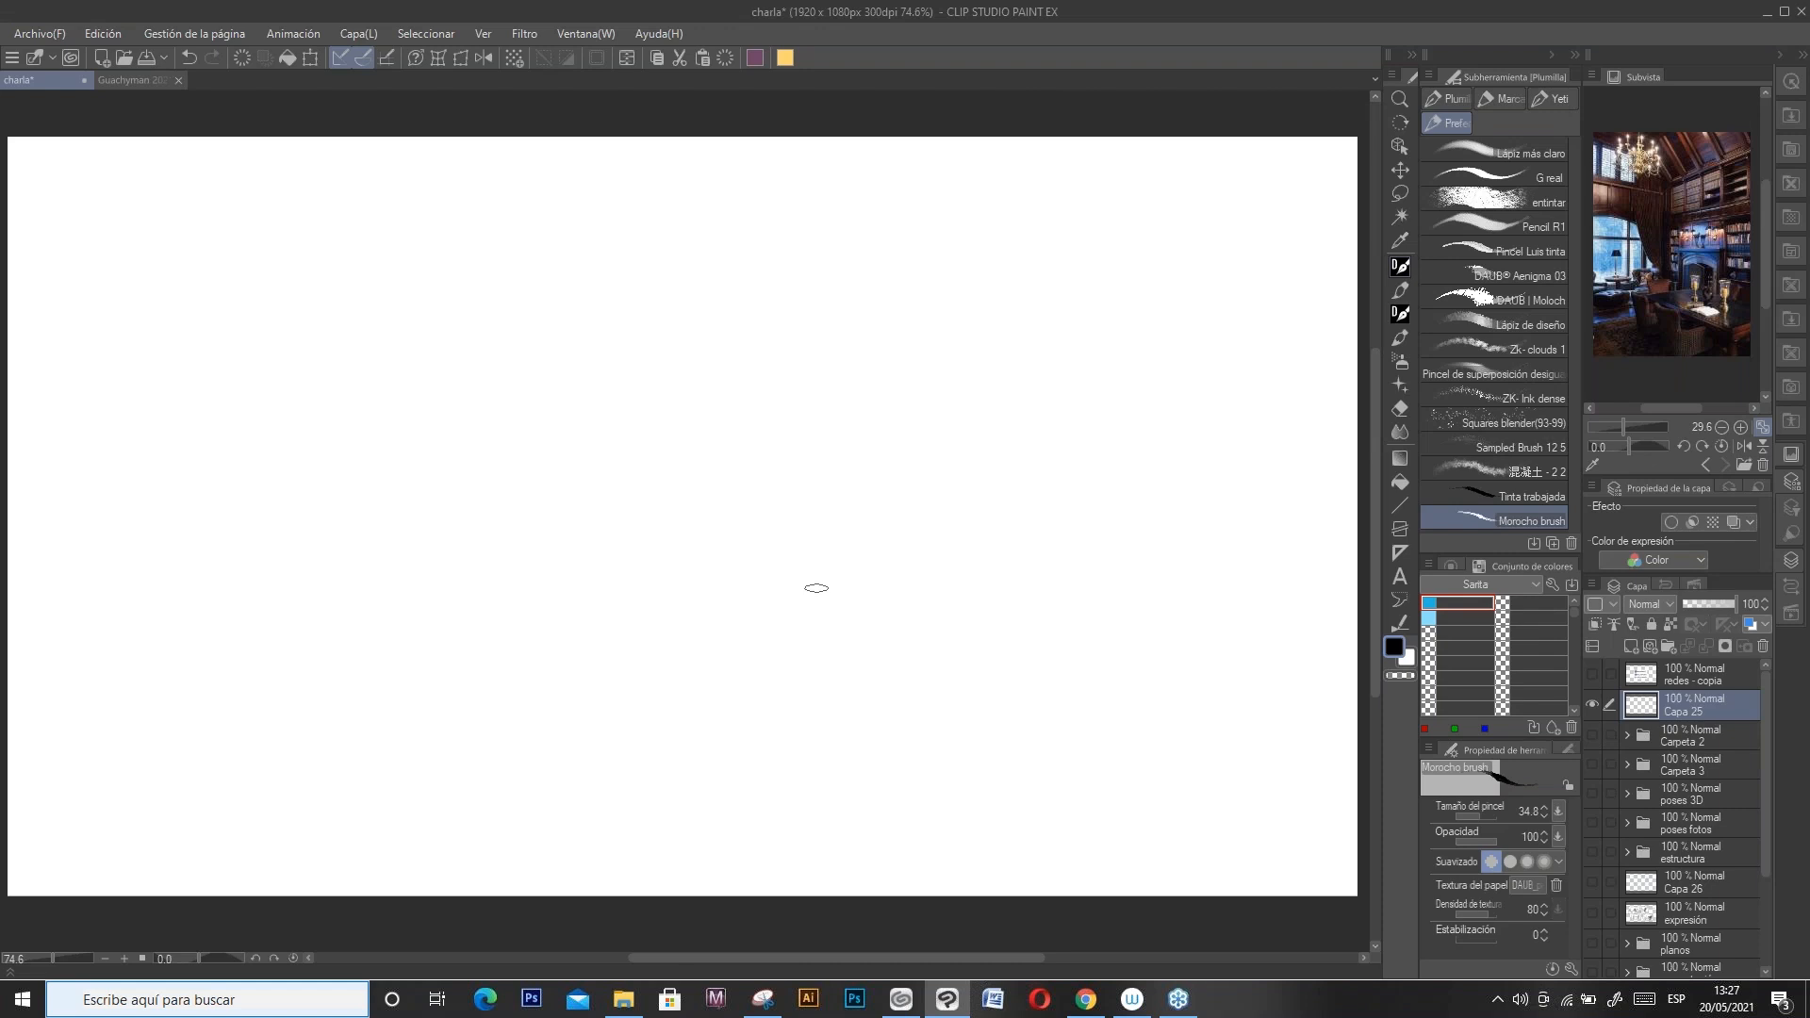
# Step: Draw a thick and a small right-pointing black arrow near the canvas's upper edge and a tall notched strip along its left edge
pyautogui.moveTo(810, 203)
pyautogui.mouseDown()
pyautogui.moveTo(1160, 160)
pyautogui.moveTo(1137, 192)
pyautogui.mouseUp()
pyautogui.hotkey('ctrl', 'z')
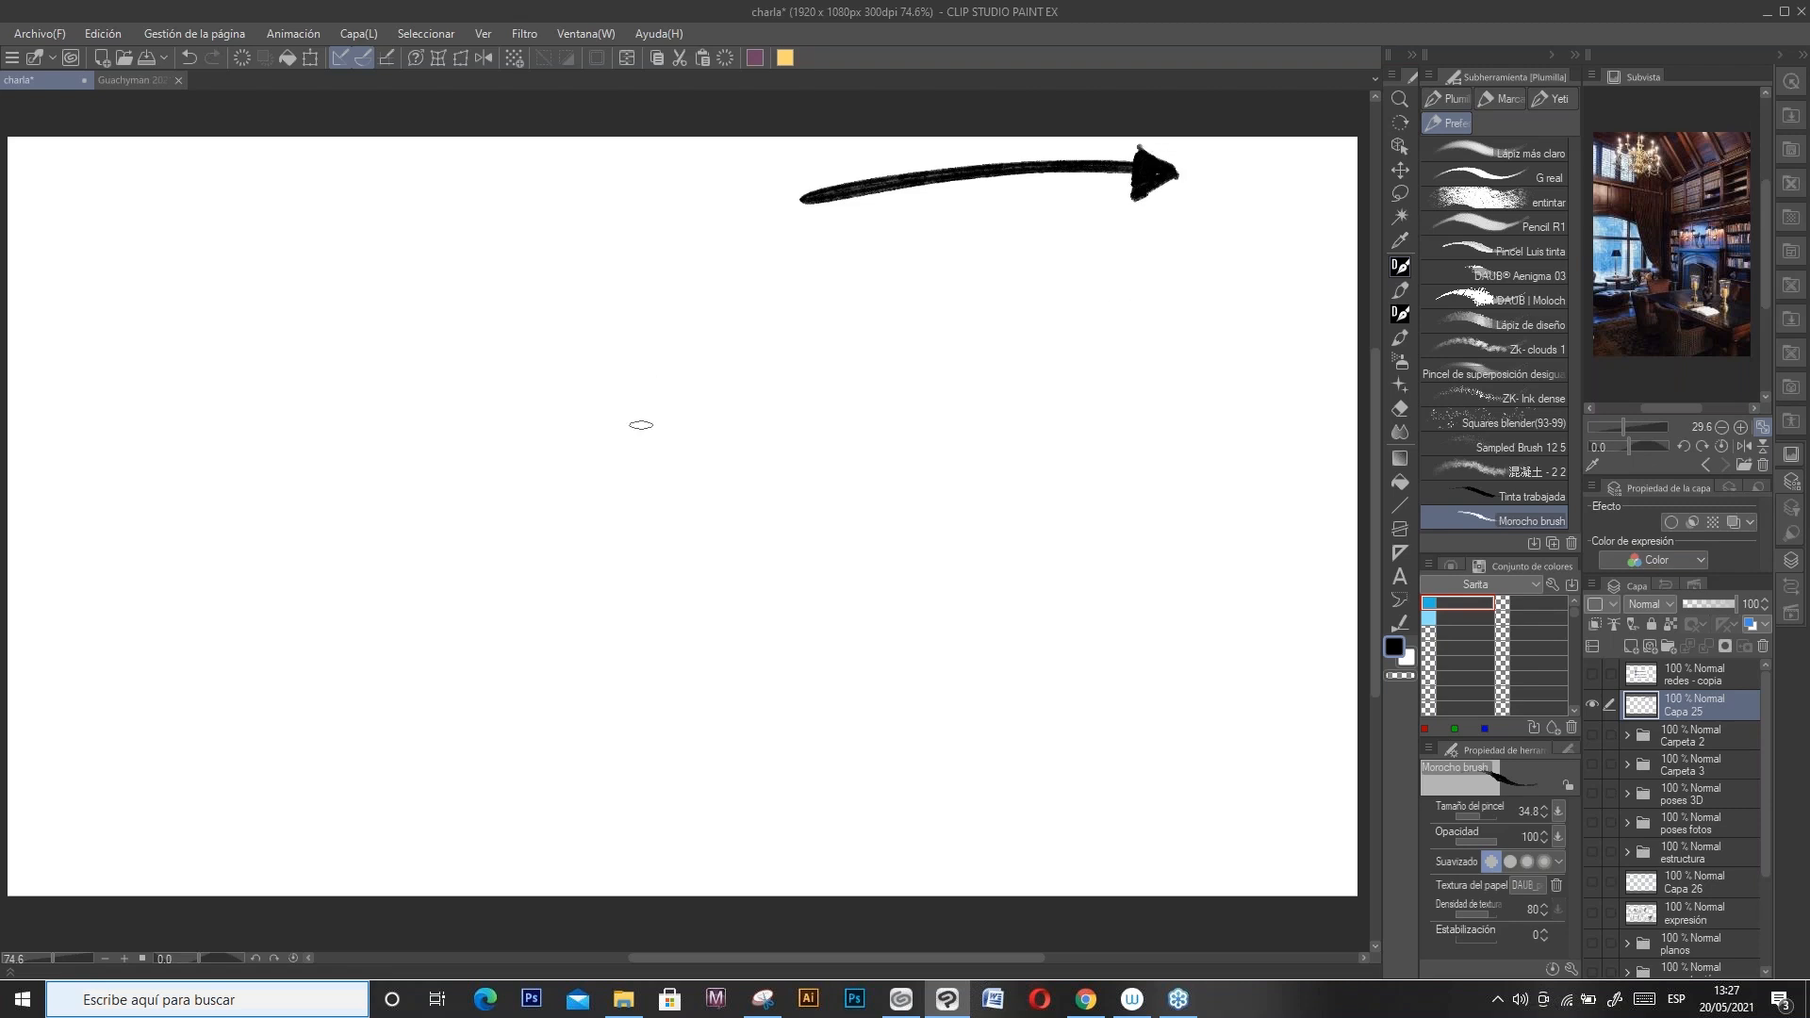
pyautogui.moveTo(28, 149)
pyautogui.mouseDown()
pyautogui.moveTo(61, 849)
pyautogui.moveTo(20, 264)
pyautogui.moveTo(52, 314)
pyautogui.moveTo(66, 834)
pyautogui.mouseUp()
pyautogui.moveTo(21, 224)
pyautogui.mouseDown()
pyautogui.moveTo(41, 222)
pyautogui.moveTo(39, 257)
pyautogui.mouseUp()
pyautogui.moveTo(20, 301); pyautogui.dragTo(39, 299)
pyautogui.moveTo(23, 358)
pyautogui.mouseDown()
pyautogui.moveTo(40, 362)
pyautogui.moveTo(36, 433)
pyautogui.mouseUp()
pyautogui.moveTo(28, 477); pyautogui.dragTo(36, 488)
pyautogui.moveTo(28, 526); pyautogui.dragTo(37, 600)
pyautogui.moveTo(35, 657); pyautogui.dragTo(41, 710)
pyautogui.moveTo(35, 747); pyautogui.dragTo(44, 756)
pyautogui.moveTo(39, 766); pyautogui.dragTo(49, 761)
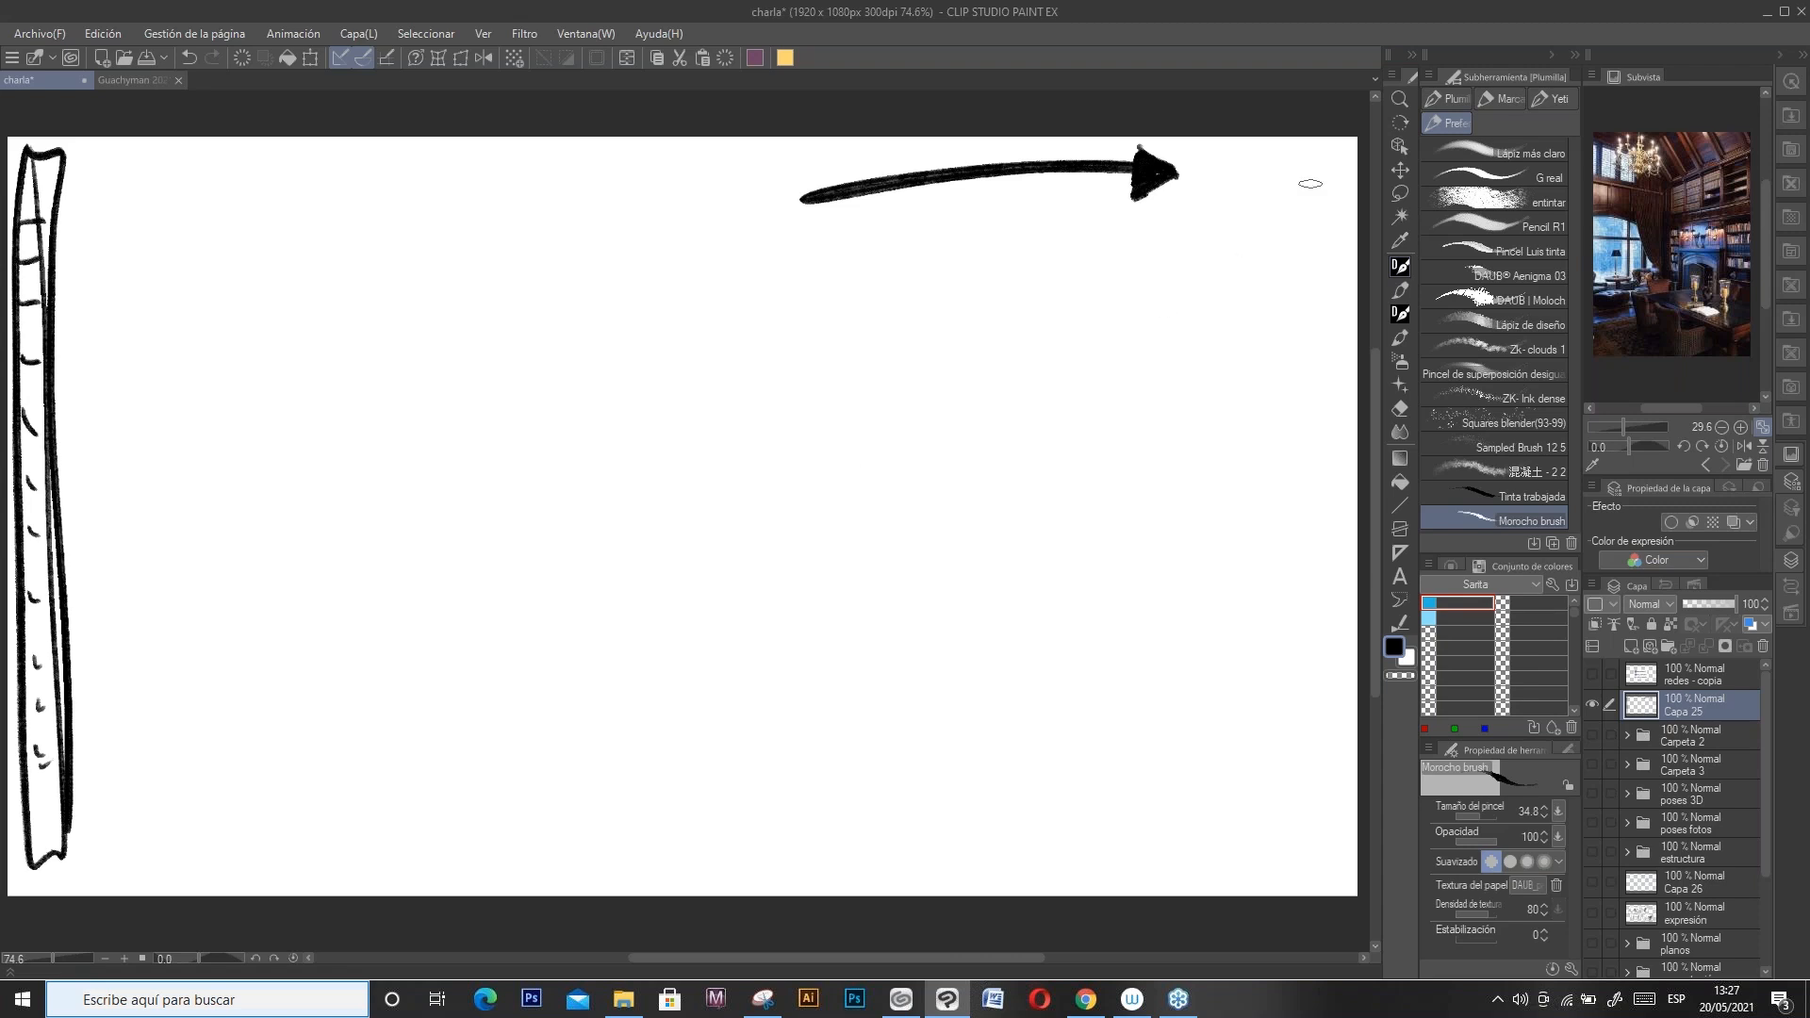
pyautogui.moveTo(1281, 168); pyautogui.dragTo(1318, 173)
# Step: Paint a small blue spot and shift its hue to yellow-green with the Tono/Saturación/Luminosidad correction
pyautogui.click(1457, 603)
pyautogui.moveTo(577, 257); pyautogui.dragTo(564, 239)
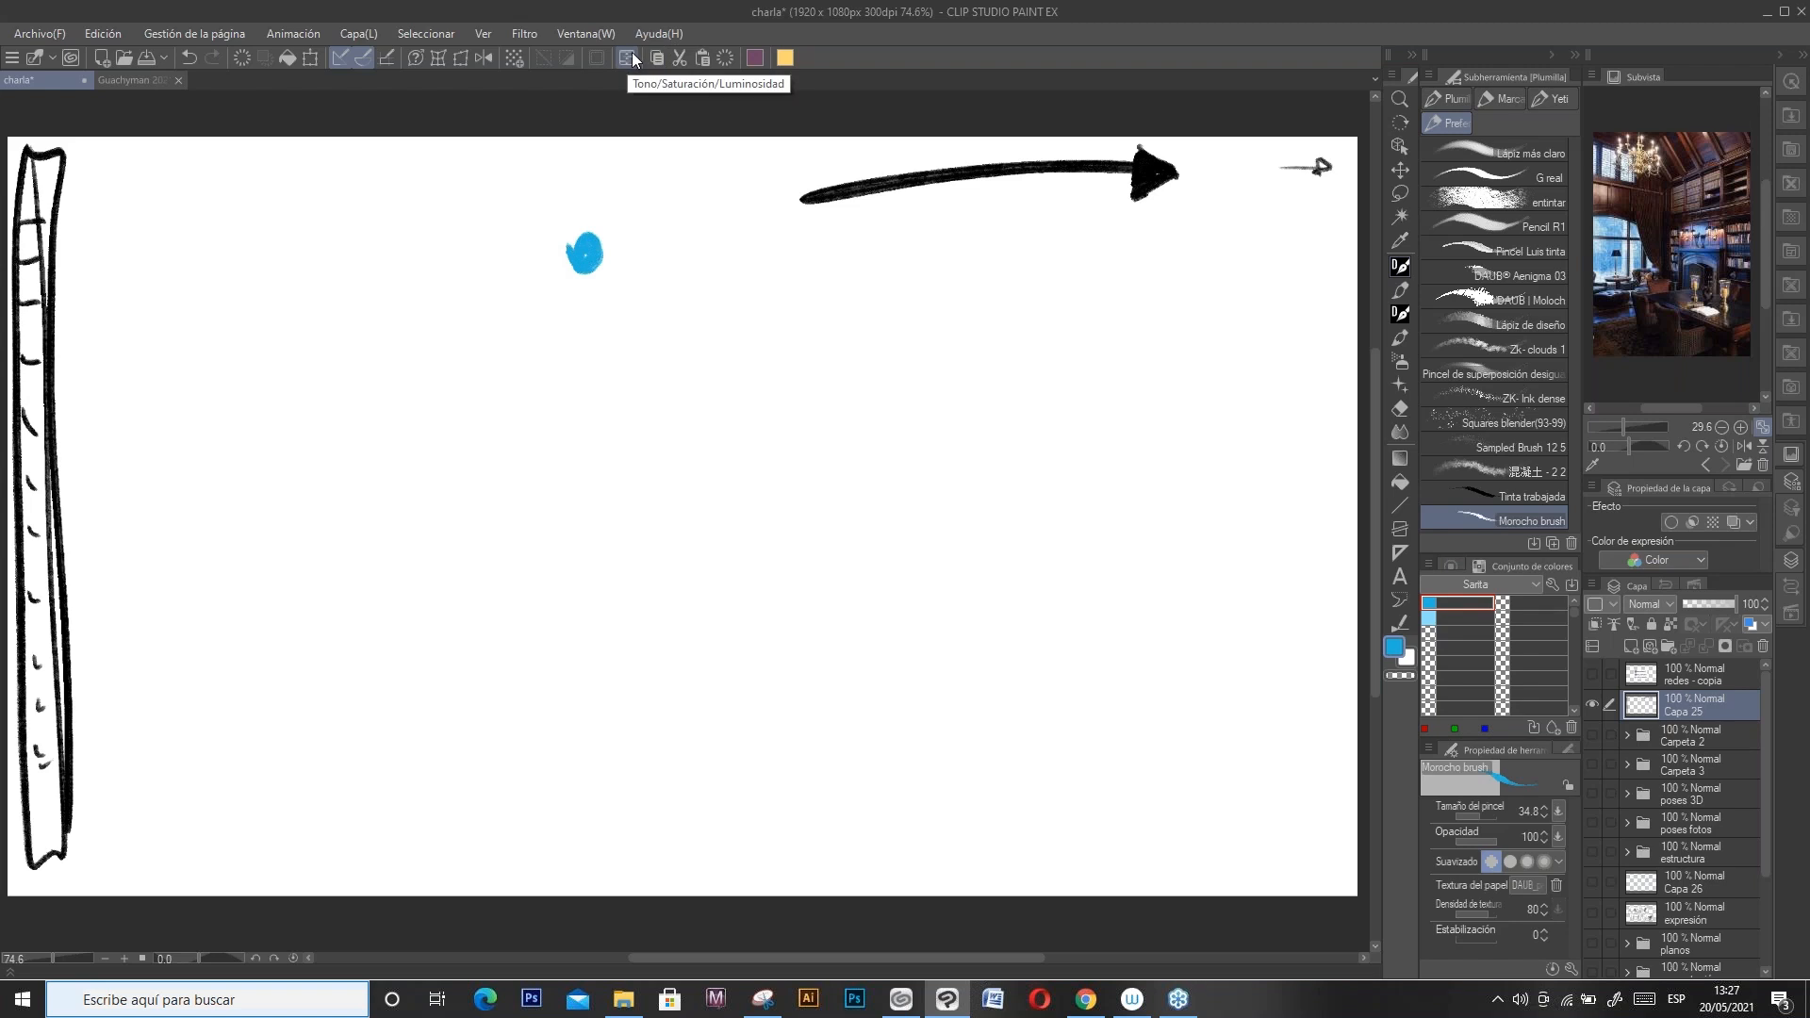
pyautogui.hotkey('ctrl', 'u')
pyautogui.click(1120, 151)
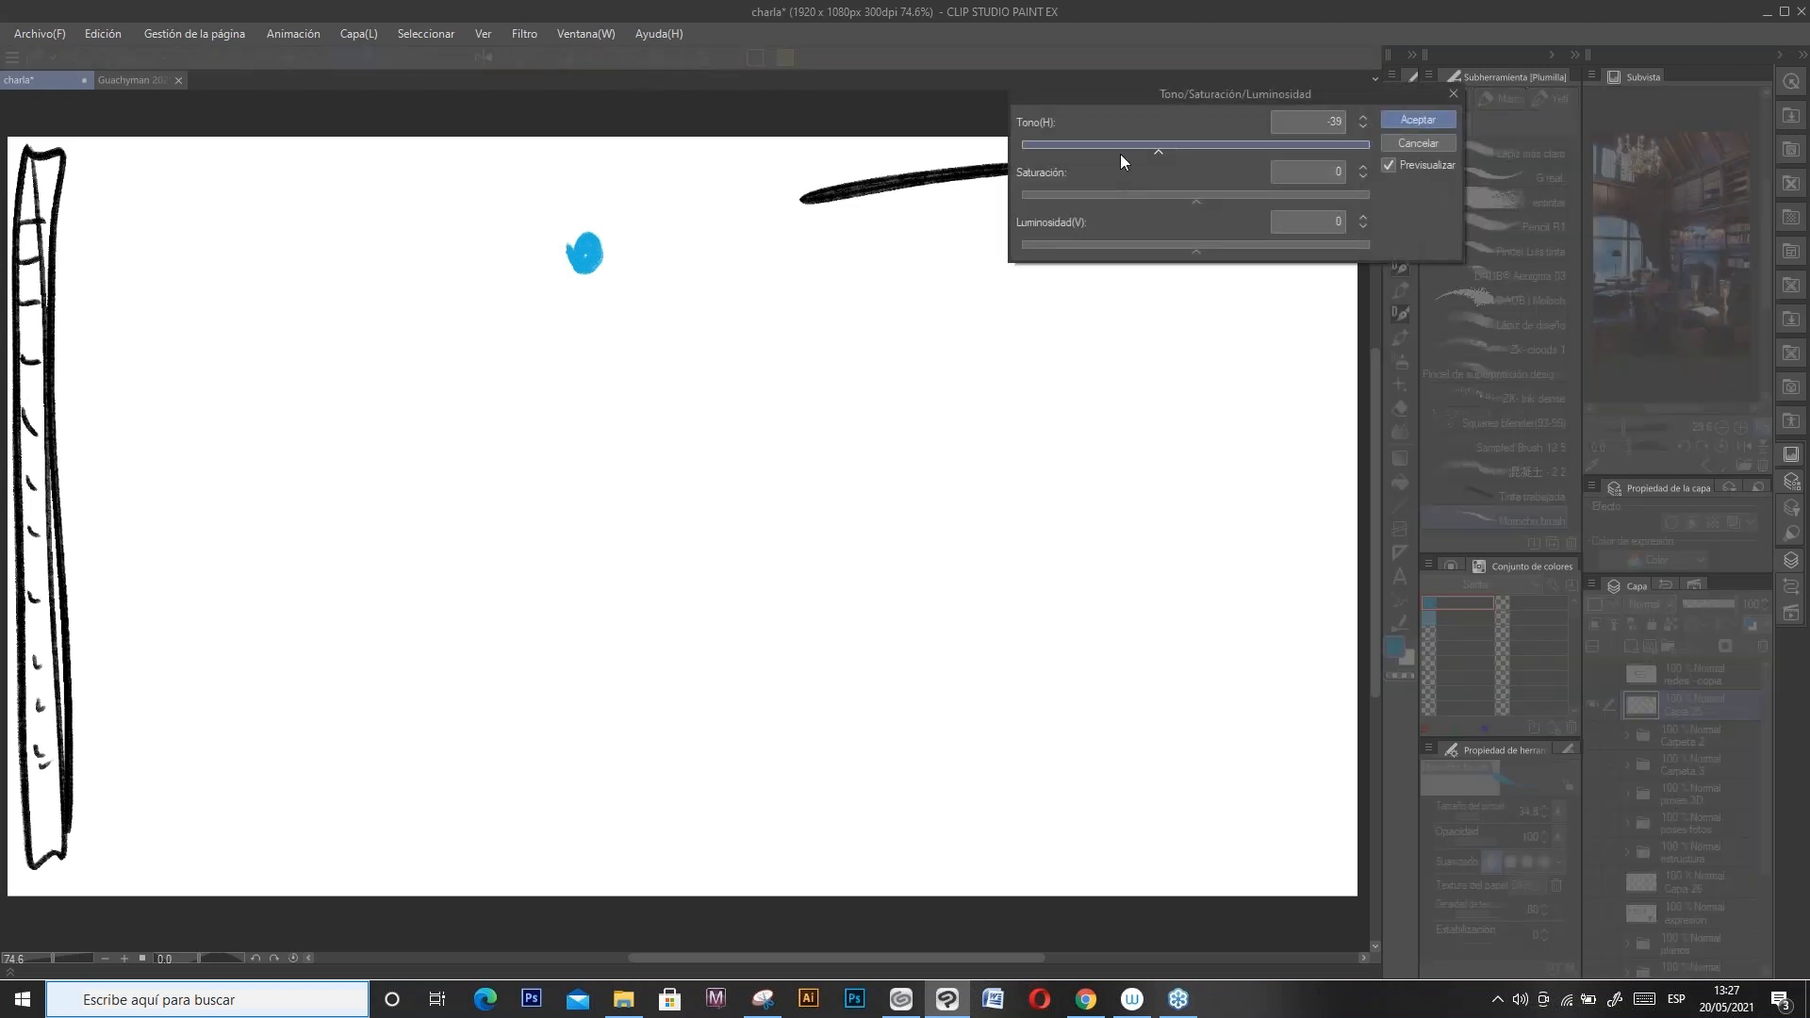
pyautogui.click(1152, 149)
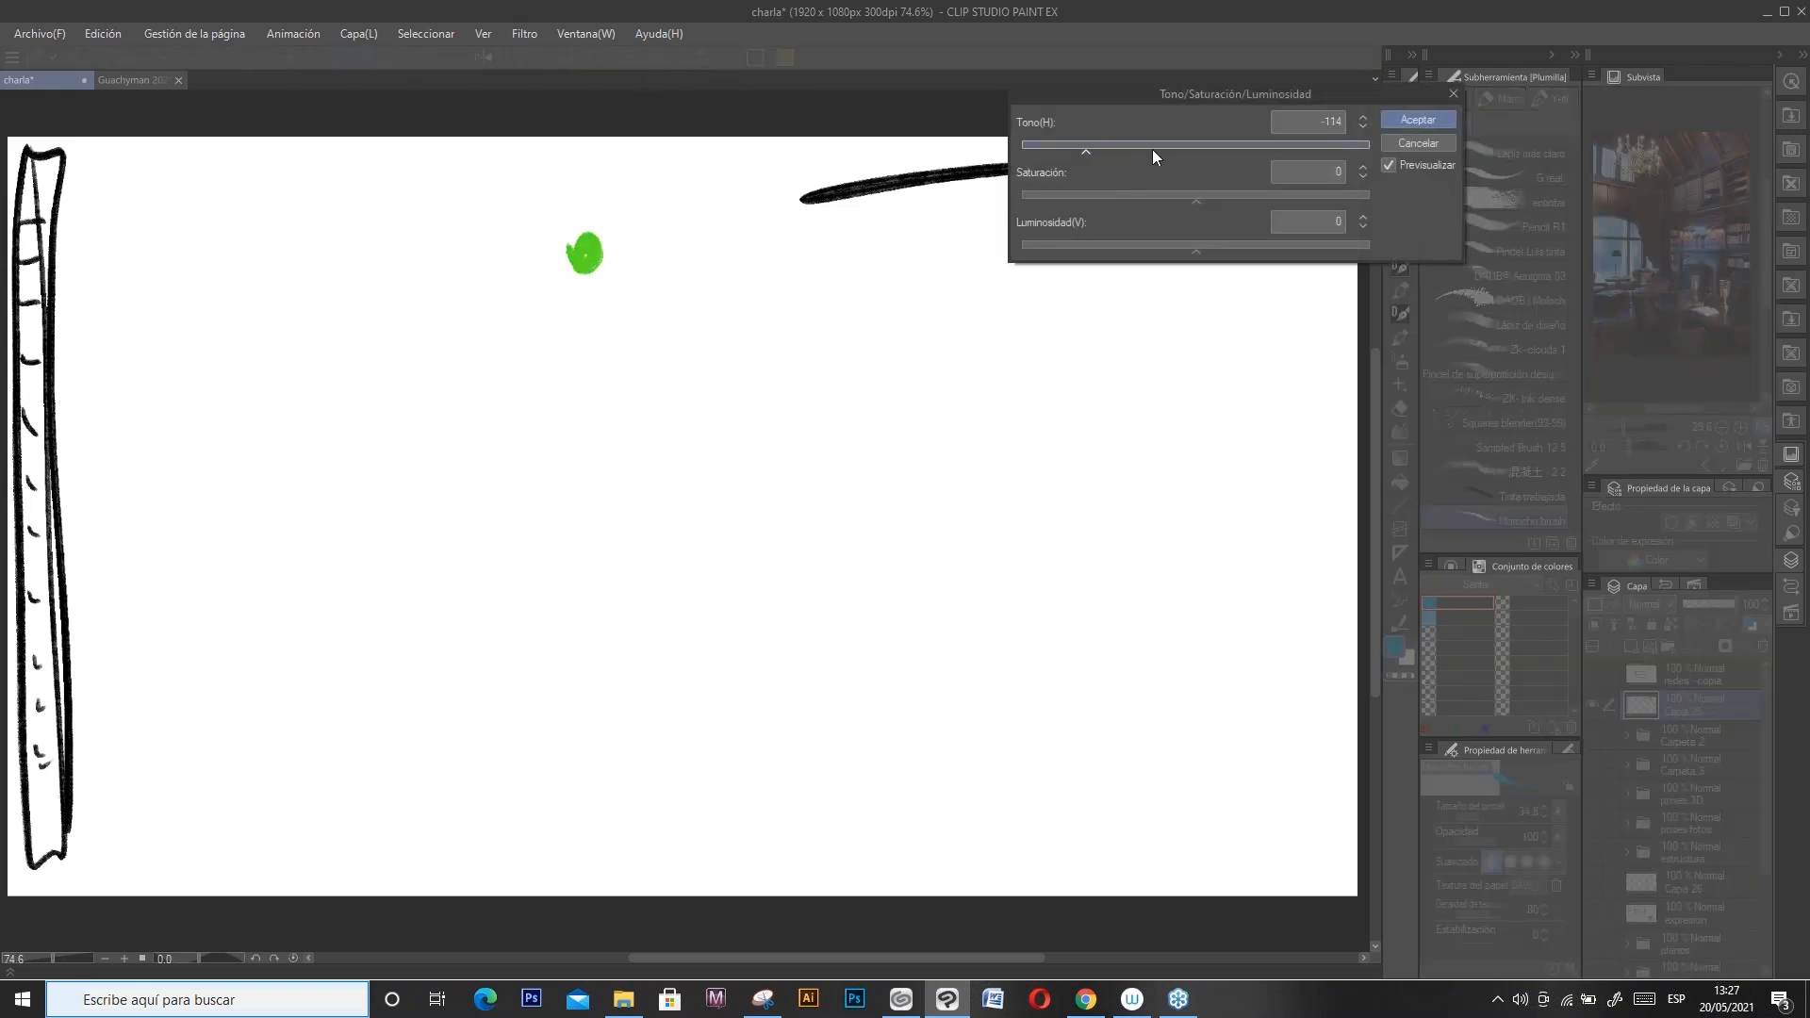
pyautogui.click(1417, 121)
# Step: Draw small blue up arrows along the canvas's upper edge, one above the green spot and two beside the thick arrow
pyautogui.moveTo(624, 187)
pyautogui.mouseDown()
pyautogui.moveTo(619, 146)
pyautogui.moveTo(630, 157)
pyautogui.mouseUp()
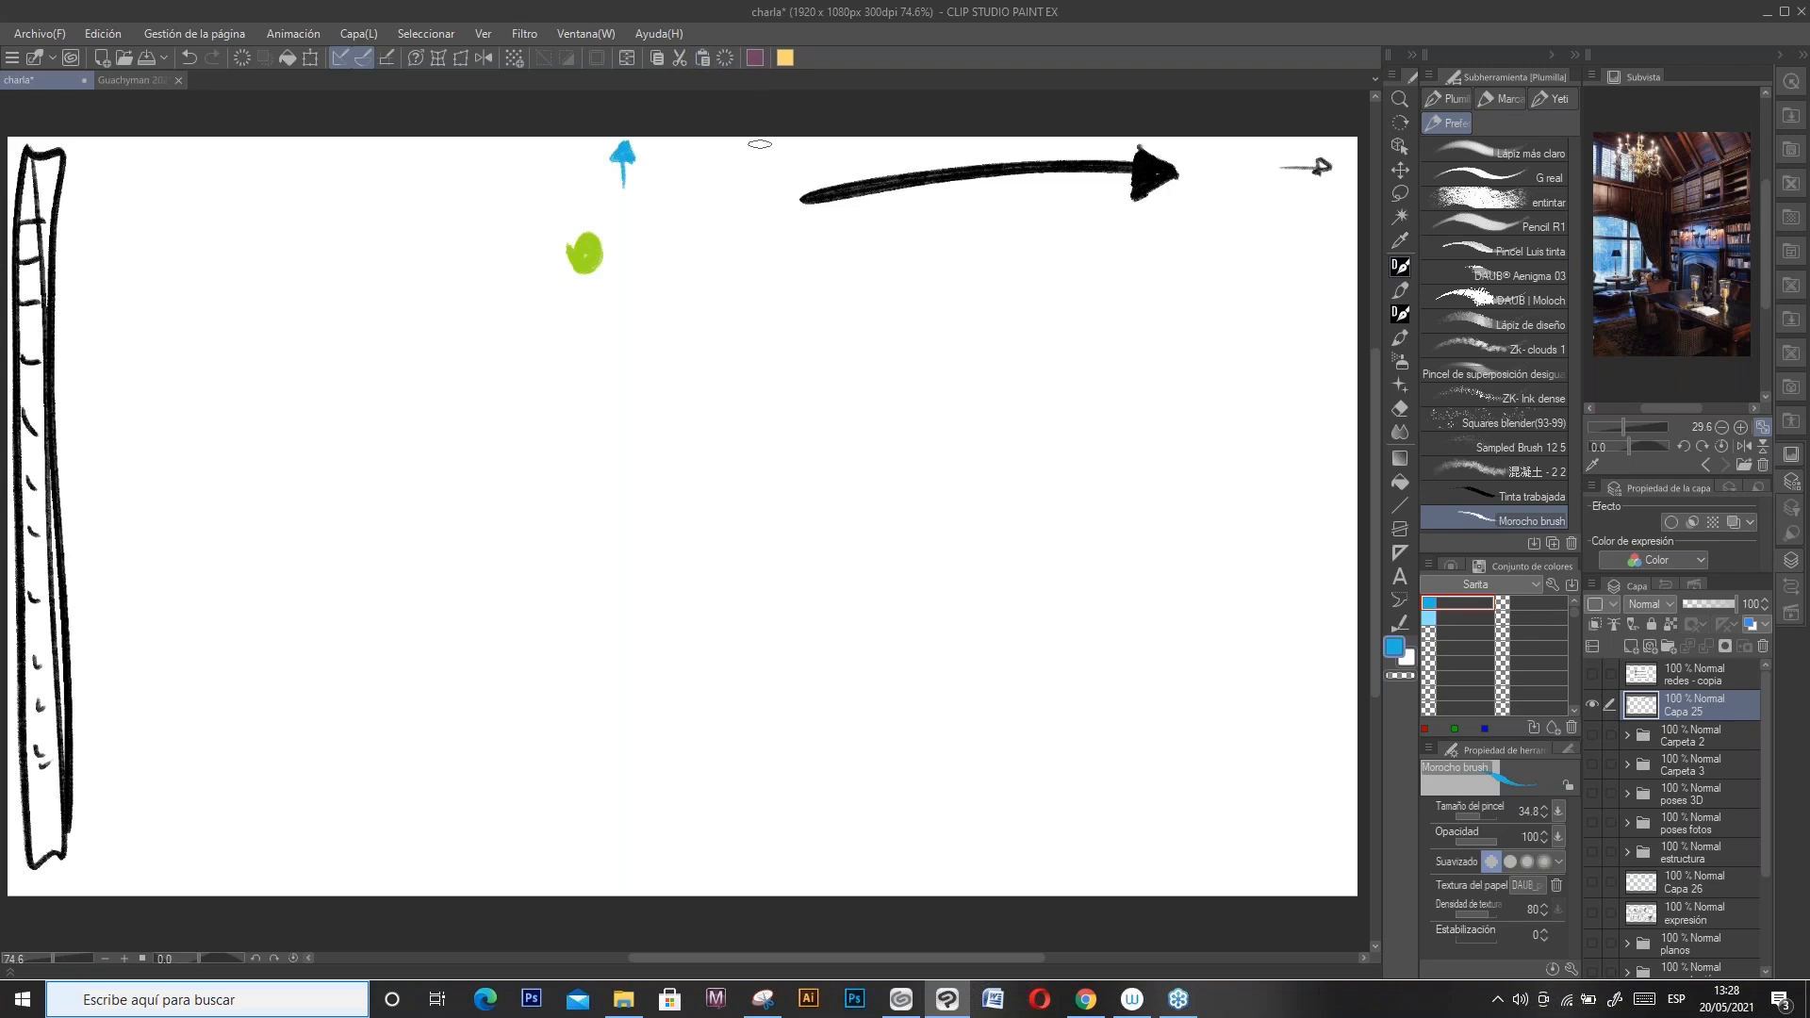
pyautogui.moveTo(767, 173); pyautogui.dragTo(770, 153)
pyautogui.moveTo(791, 174); pyautogui.dragTo(797, 151)
# Step: Sketch a round head with a dark eye, neck and shoulder in black with the Lápiz más claro brush
pyautogui.doubleClick(1394, 647)
pyautogui.click(1520, 144)
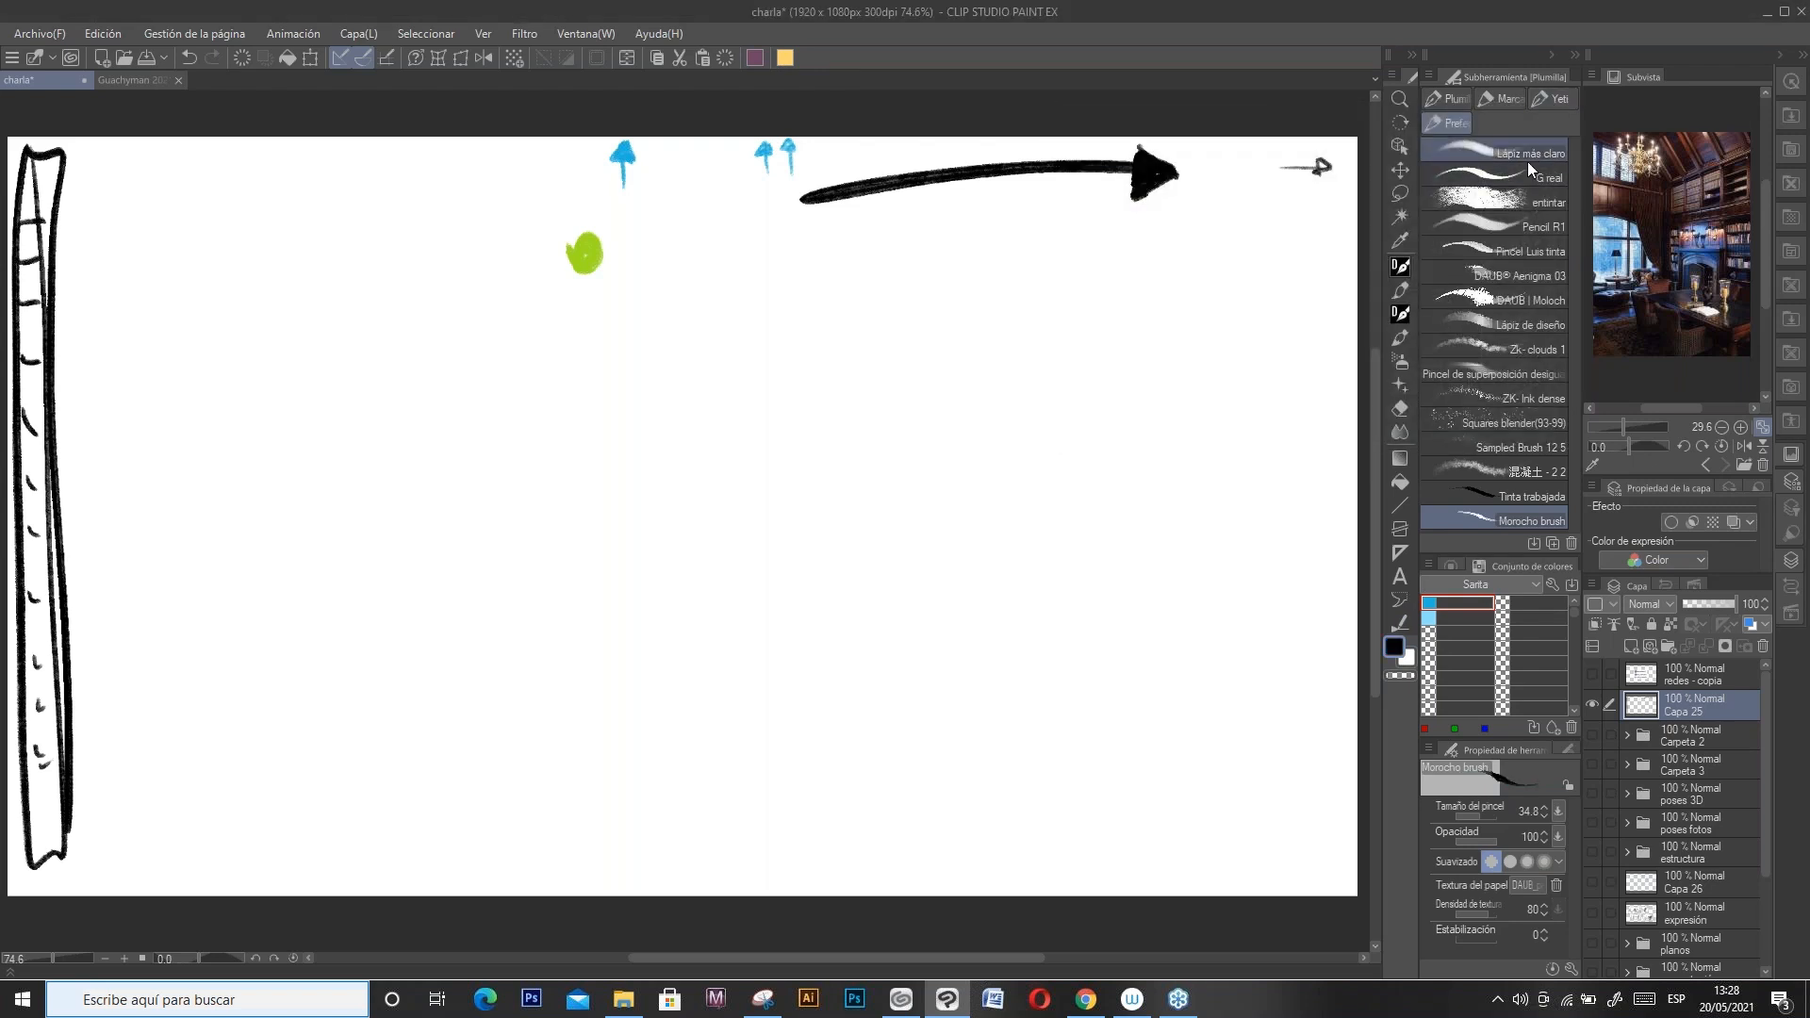
pyautogui.click(1478, 153)
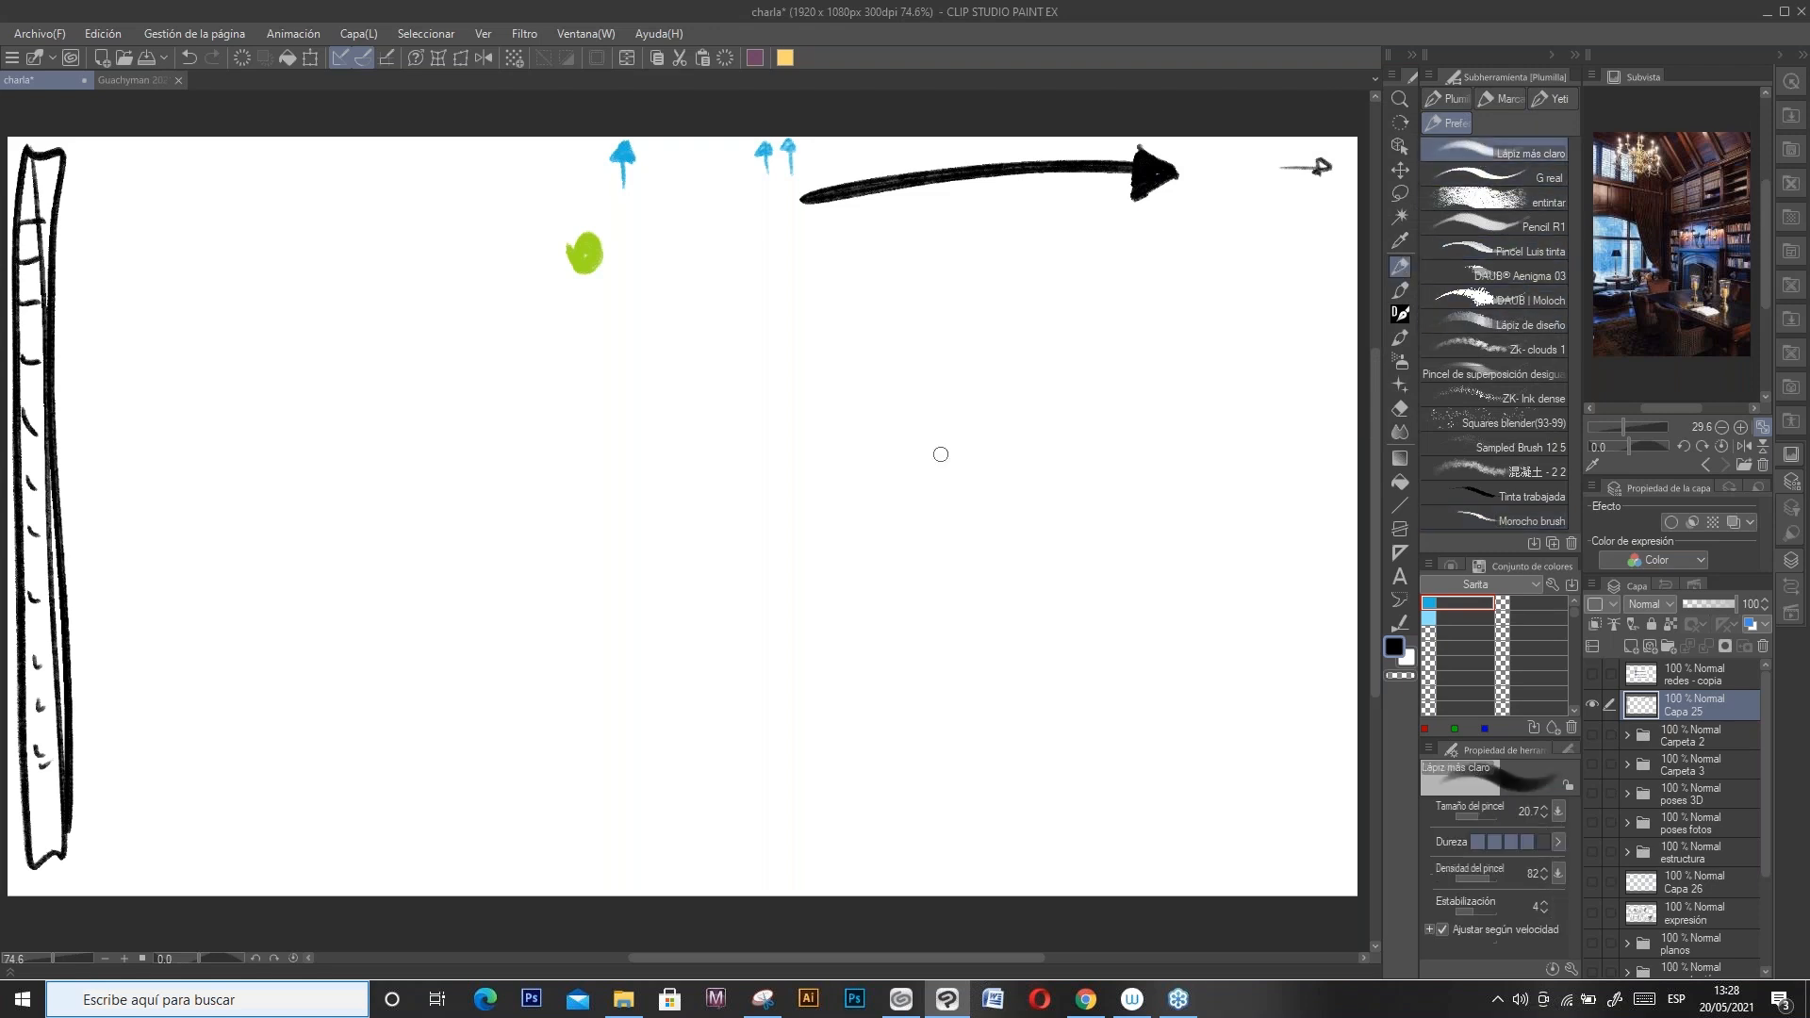
pyautogui.click(1478, 812)
pyautogui.moveTo(323, 421)
pyautogui.mouseDown()
pyautogui.moveTo(314, 350)
pyautogui.moveTo(441, 345)
pyautogui.mouseUp()
pyautogui.moveTo(314, 349)
pyautogui.mouseDown()
pyautogui.moveTo(416, 388)
pyautogui.moveTo(339, 302)
pyautogui.moveTo(308, 386)
pyautogui.moveTo(420, 305)
pyautogui.moveTo(332, 415)
pyautogui.moveTo(350, 346)
pyautogui.moveTo(338, 355)
pyautogui.mouseUp()
pyautogui.moveTo(404, 413)
pyautogui.mouseDown()
pyautogui.moveTo(421, 402)
pyautogui.moveTo(394, 454)
pyautogui.moveTo(451, 414)
pyautogui.moveTo(484, 434)
pyautogui.moveTo(443, 476)
pyautogui.moveTo(518, 489)
pyautogui.moveTo(524, 510)
pyautogui.mouseUp()
# Step: Reduce the brush size to 11.3 and sketch the figure's arm, hatched torso and waist below the head
pyautogui.click(1474, 817)
pyautogui.moveTo(469, 520); pyautogui.dragTo(503, 568)
pyautogui.moveTo(497, 524); pyautogui.dragTo(520, 569)
pyautogui.moveTo(406, 371)
pyautogui.mouseDown()
pyautogui.moveTo(382, 401)
pyautogui.moveTo(387, 369)
pyautogui.mouseUp()
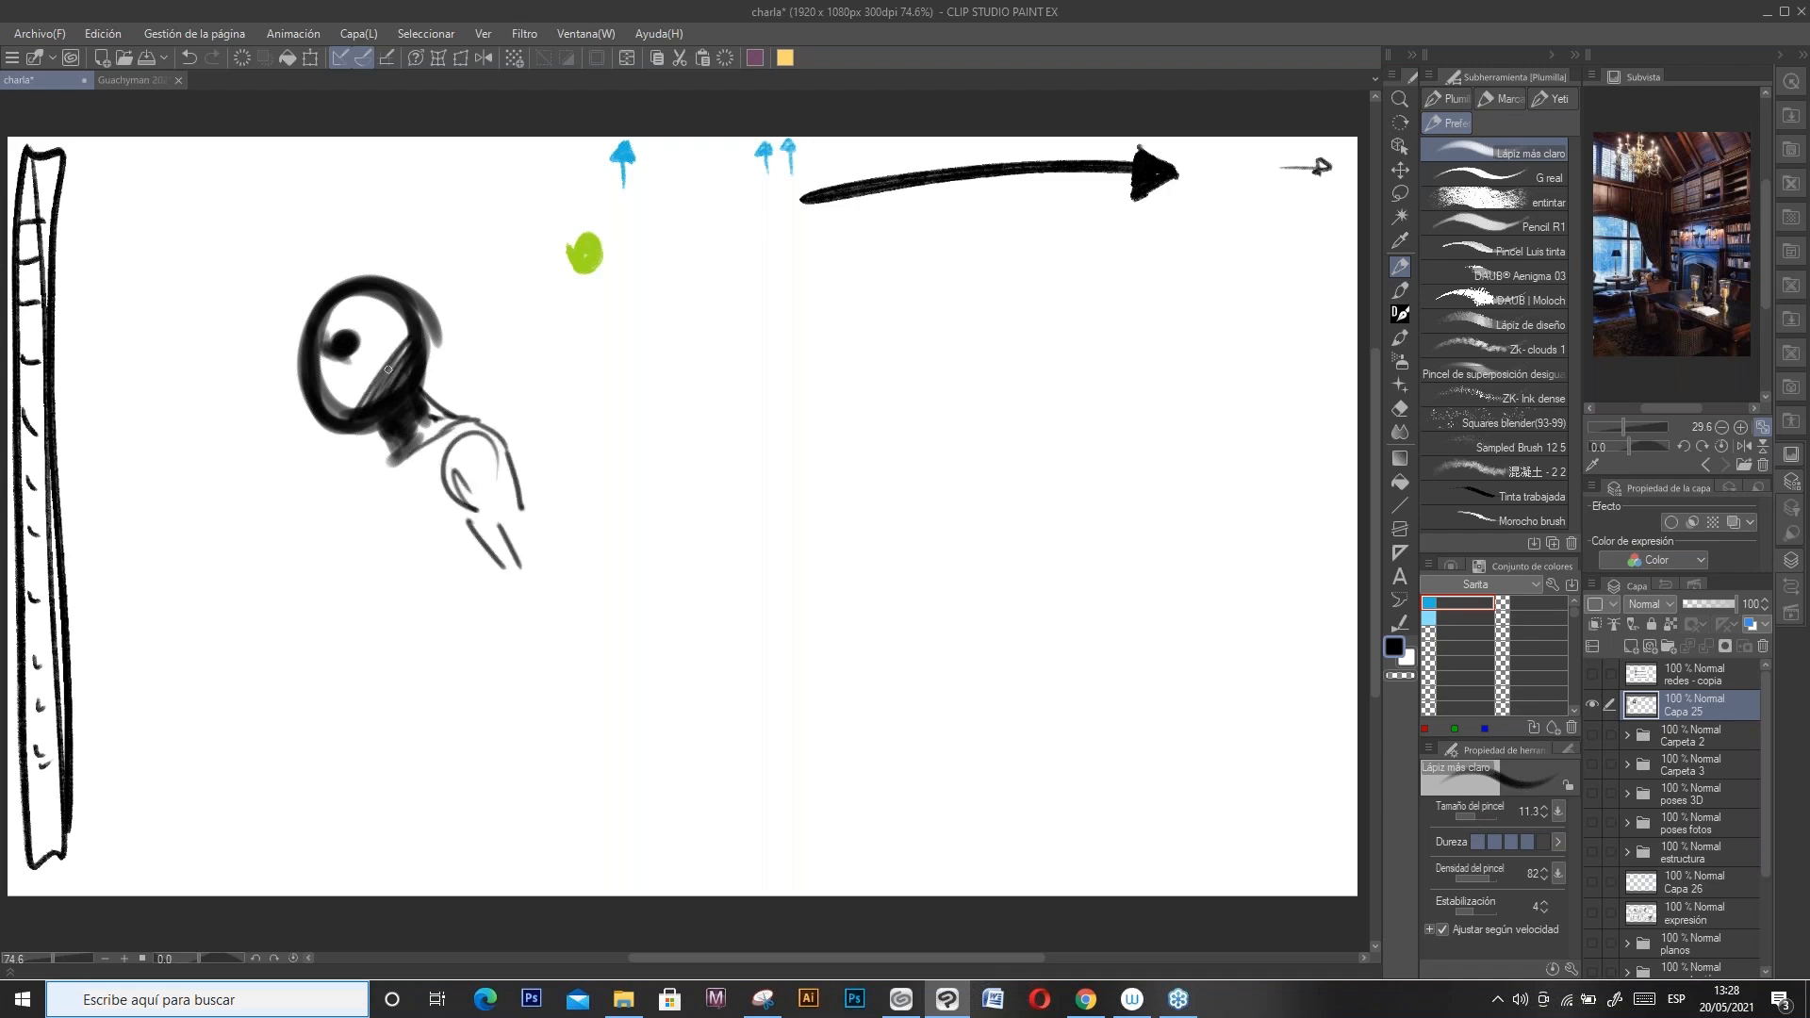
pyautogui.hotkey('ctrl', 'z')
pyautogui.moveTo(451, 450)
pyautogui.mouseDown()
pyautogui.moveTo(467, 483)
pyautogui.moveTo(477, 457)
pyautogui.moveTo(495, 472)
pyautogui.moveTo(481, 495)
pyautogui.mouseUp()
pyautogui.moveTo(385, 436)
pyautogui.mouseDown()
pyautogui.moveTo(392, 559)
pyautogui.moveTo(416, 568)
pyautogui.moveTo(404, 537)
pyautogui.moveTo(437, 499)
pyautogui.moveTo(408, 563)
pyautogui.moveTo(446, 521)
pyautogui.moveTo(470, 547)
pyautogui.moveTo(394, 564)
pyautogui.moveTo(400, 645)
pyautogui.moveTo(500, 634)
pyautogui.mouseUp()
pyautogui.moveTo(480, 566)
pyautogui.mouseDown()
pyautogui.moveTo(419, 596)
pyautogui.moveTo(490, 571)
pyautogui.mouseUp()
pyautogui.hotkey('ctrl', 'z')
pyautogui.moveTo(497, 564)
pyautogui.mouseDown()
pyautogui.moveTo(453, 607)
pyautogui.moveTo(432, 598)
pyautogui.moveTo(507, 615)
pyautogui.moveTo(537, 558)
pyautogui.mouseUp()
pyautogui.moveTo(518, 481)
pyautogui.mouseDown()
pyautogui.moveTo(551, 556)
pyautogui.moveTo(539, 592)
pyautogui.mouseUp()
pyautogui.moveTo(506, 585); pyautogui.dragTo(542, 604)
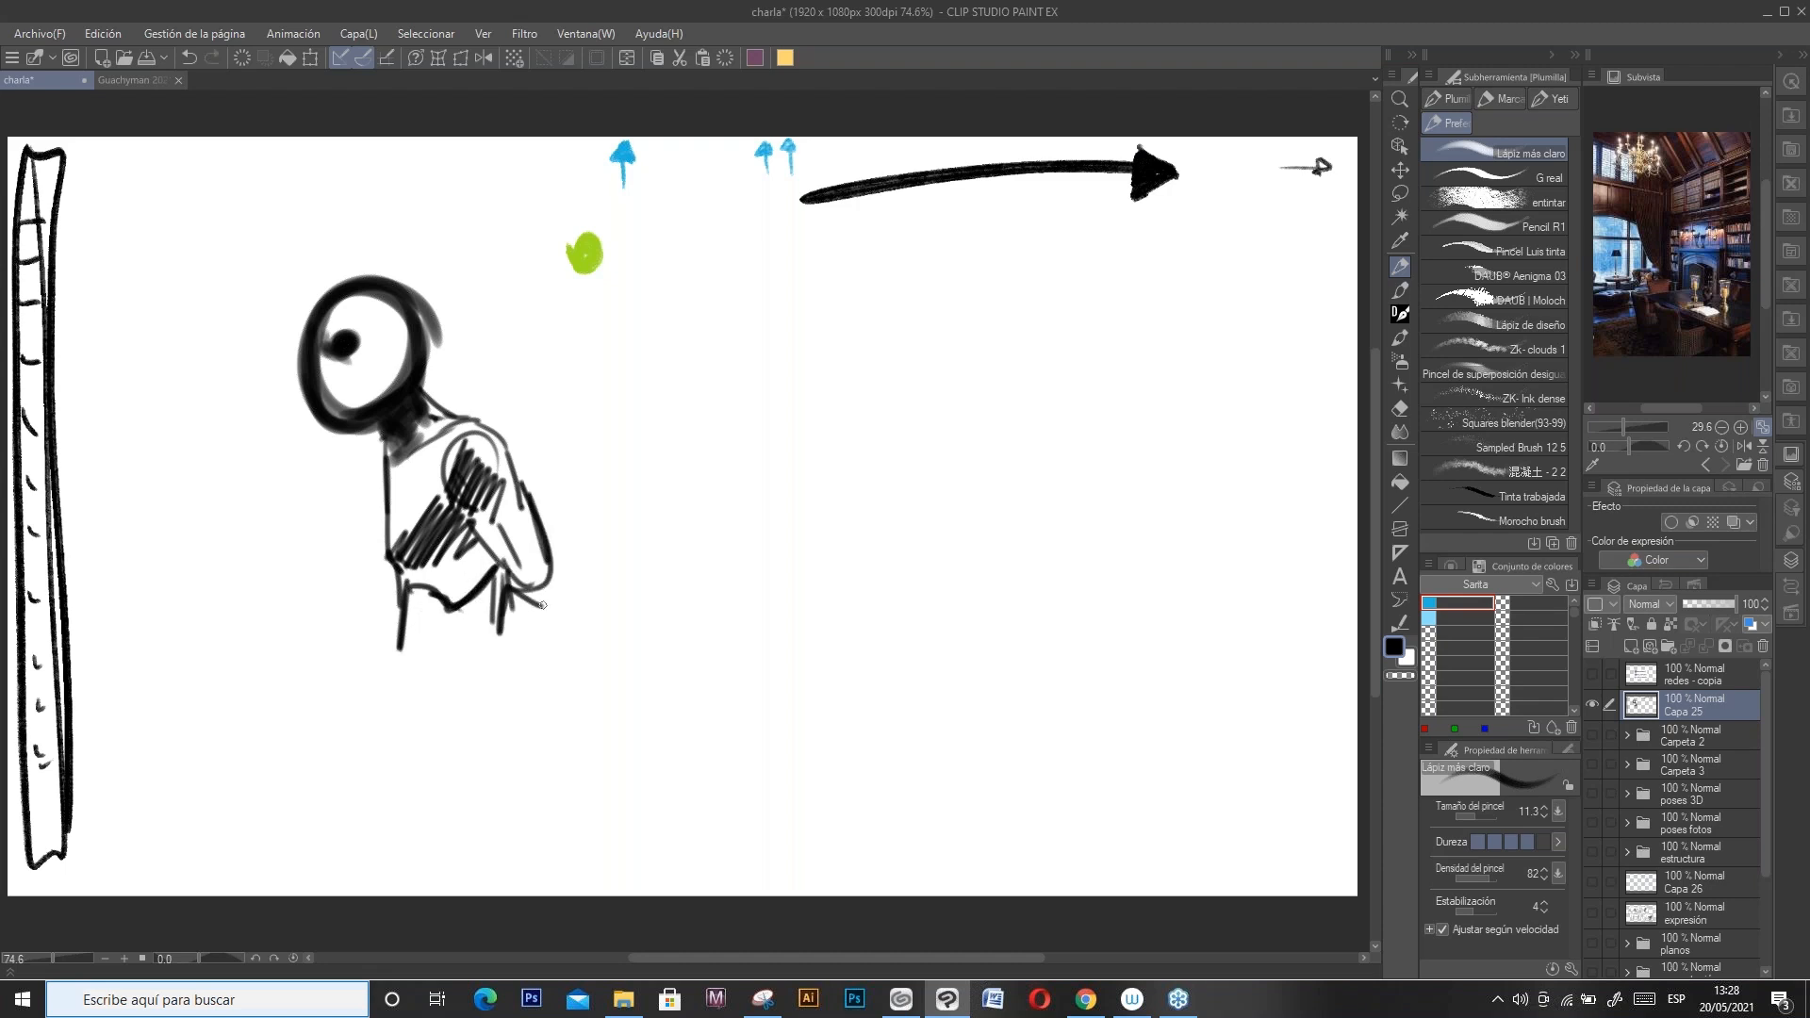
# Step: Draw a frowning eye with a heavy upper line and short wrinkle strokes using the G real brush
pyautogui.click(1499, 175)
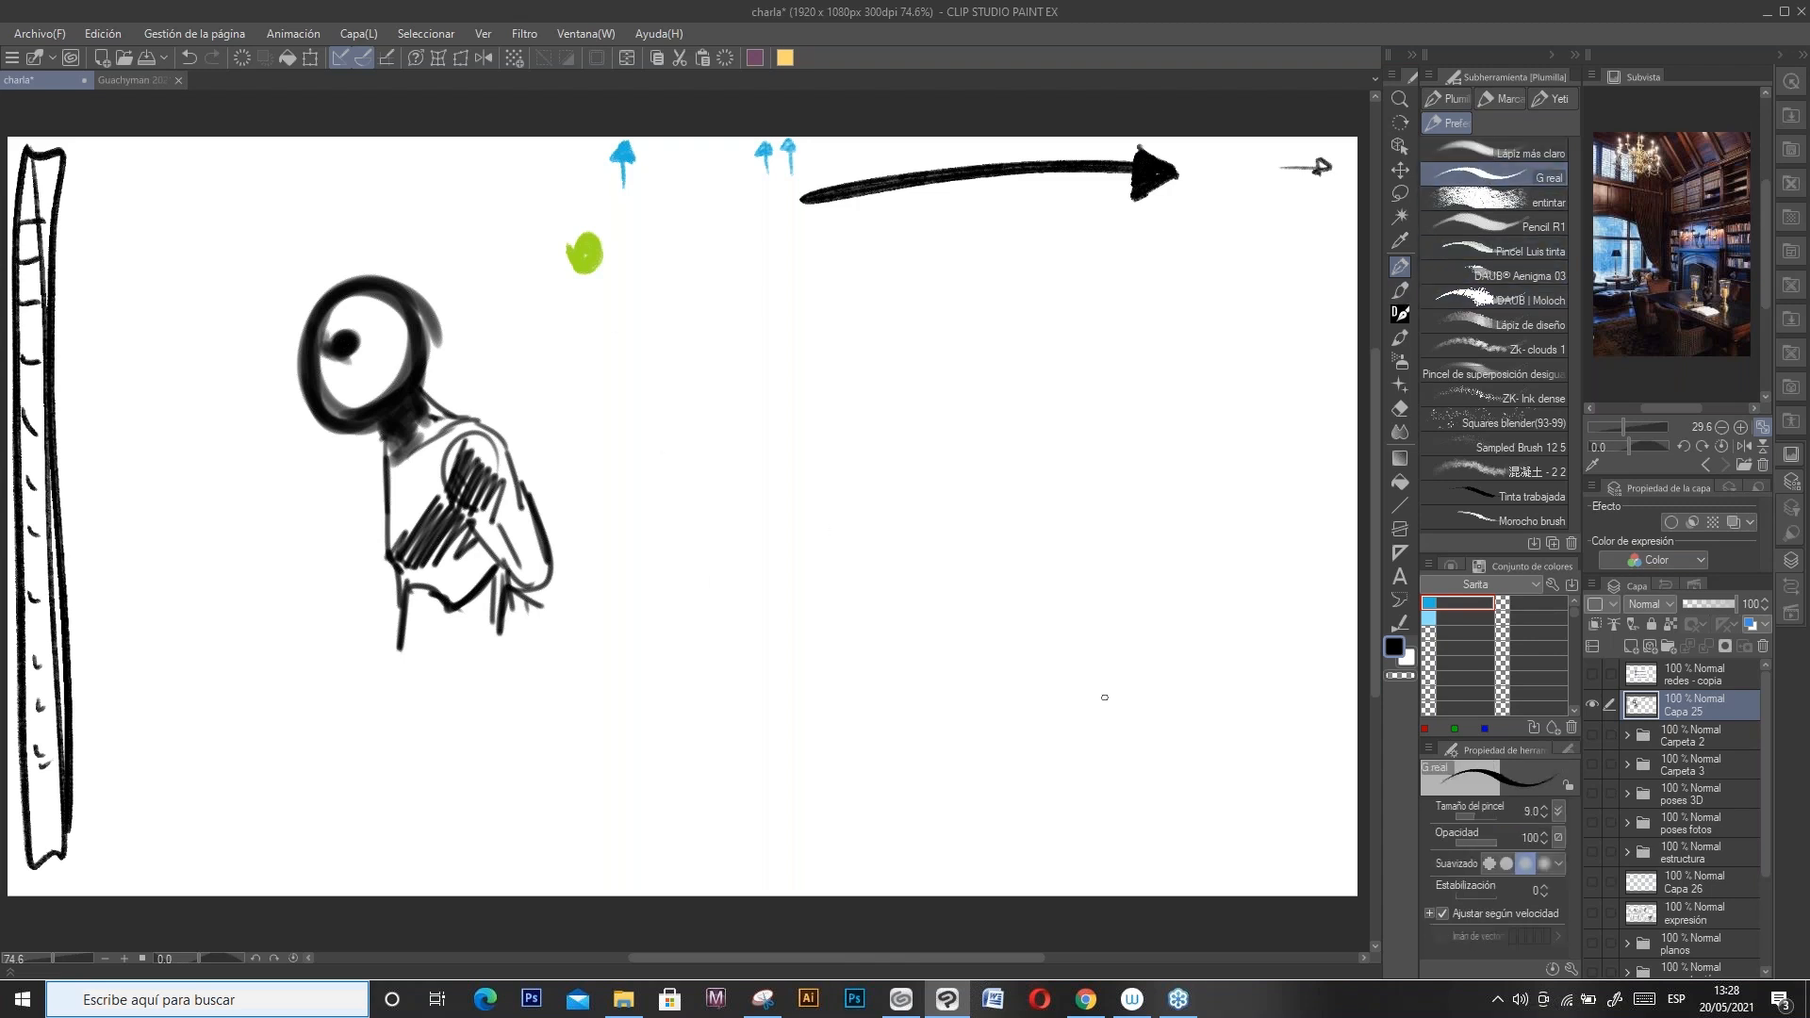
pyautogui.moveTo(616, 383)
pyautogui.mouseDown()
pyautogui.moveTo(634, 354)
pyautogui.moveTo(718, 408)
pyautogui.mouseUp()
pyautogui.moveTo(630, 357)
pyautogui.mouseDown()
pyautogui.moveTo(718, 412)
pyautogui.moveTo(677, 391)
pyautogui.moveTo(742, 396)
pyautogui.mouseUp()
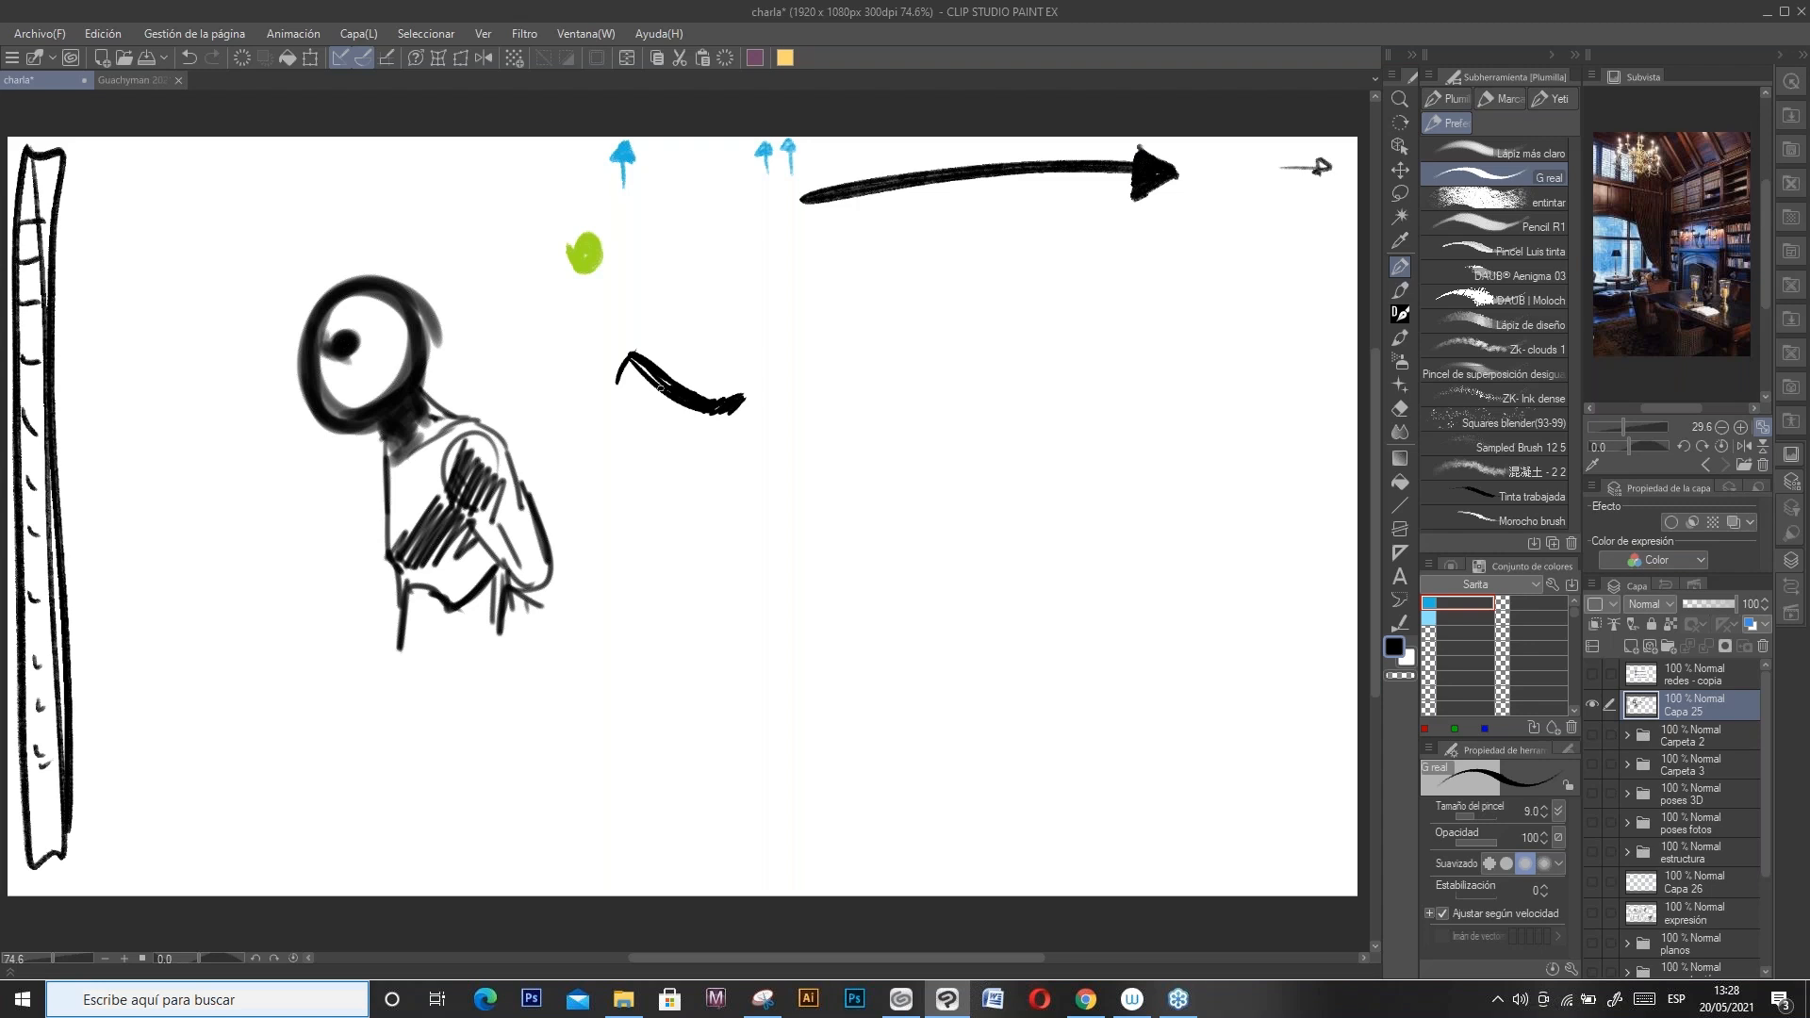
pyautogui.moveTo(660, 394)
pyautogui.mouseDown()
pyautogui.moveTo(706, 412)
pyautogui.moveTo(674, 405)
pyautogui.mouseUp()
pyautogui.moveTo(744, 417)
pyautogui.mouseDown()
pyautogui.moveTo(756, 458)
pyautogui.moveTo(740, 420)
pyautogui.mouseUp()
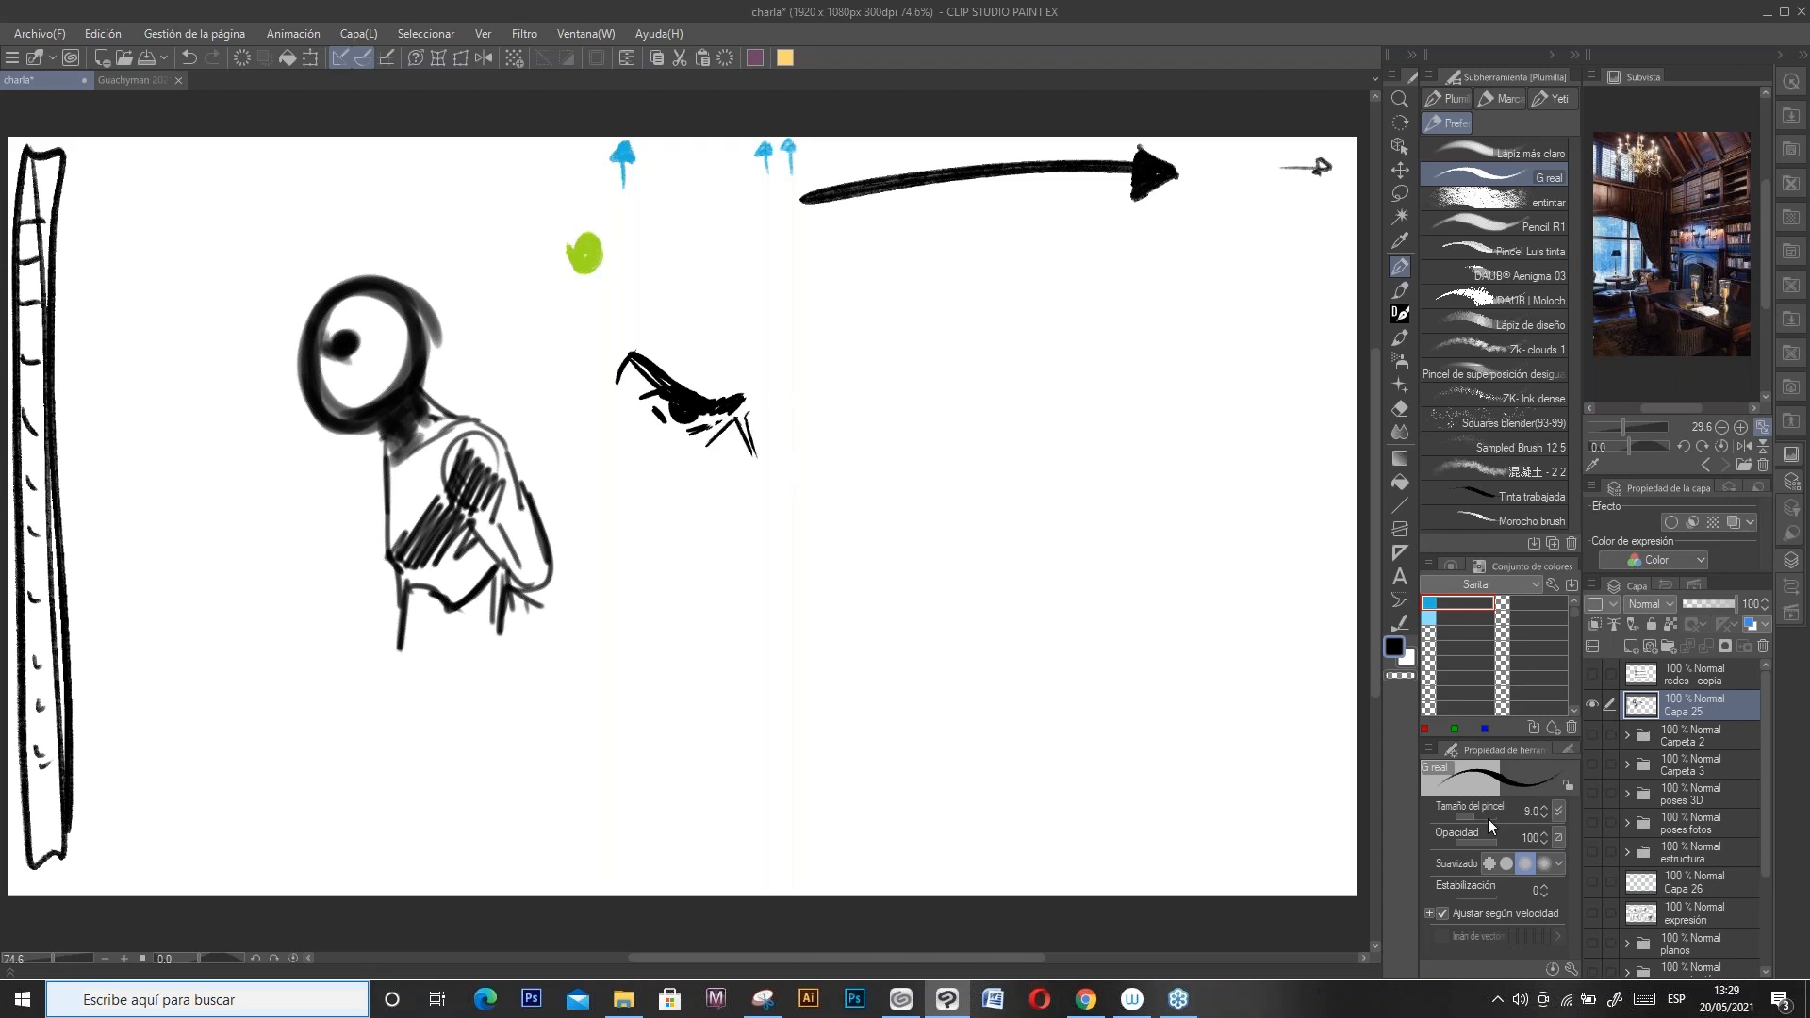
# Step: Add thick tapered ink strokes beside and below the eye and set the G real brush size to 7.2
pyautogui.moveTo(592, 510)
pyautogui.mouseDown()
pyautogui.moveTo(698, 552)
pyautogui.moveTo(719, 540)
pyautogui.mouseUp()
pyautogui.moveTo(595, 423)
pyautogui.mouseDown()
pyautogui.moveTo(559, 469)
pyautogui.moveTo(611, 336)
pyautogui.mouseUp()
pyautogui.moveTo(611, 336)
pyautogui.mouseDown()
pyautogui.moveTo(566, 363)
pyautogui.moveTo(613, 306)
pyautogui.mouseUp()
pyautogui.moveTo(1474, 819); pyautogui.dragTo(1442, 819)
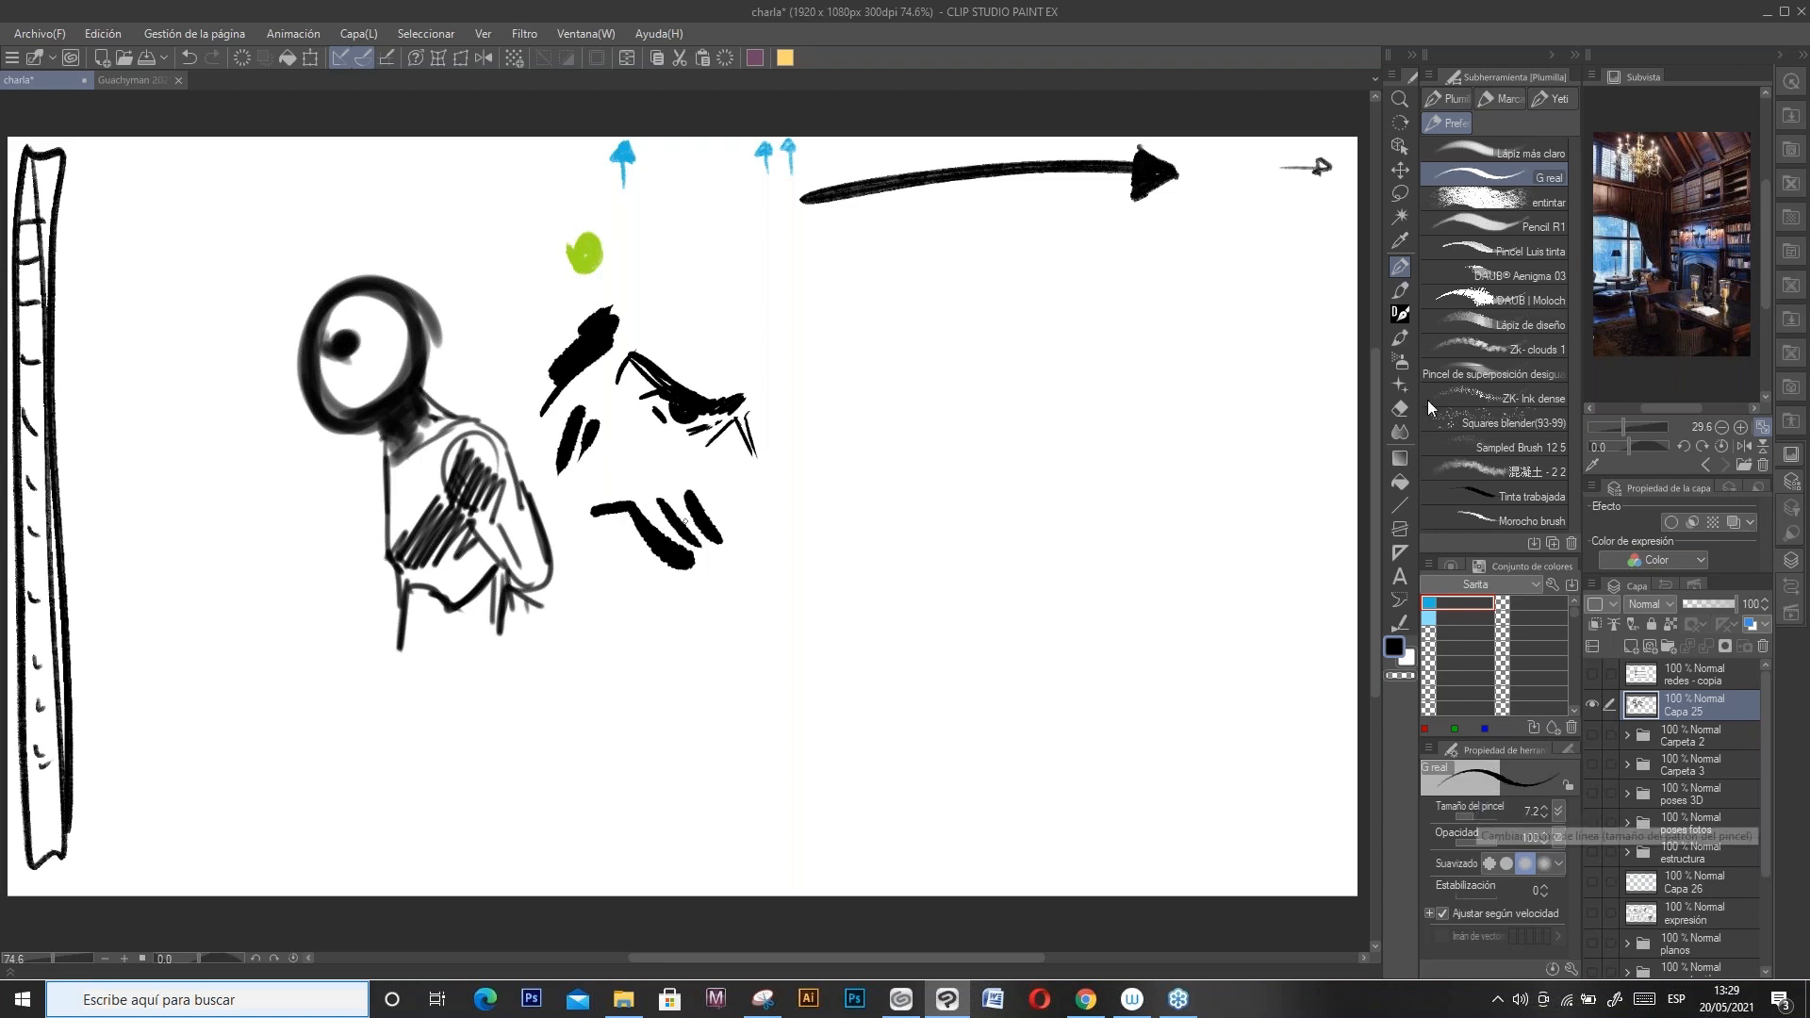
# Step: Switch to the entintar brush, test its stroke on the canvas and set its size to 7.2
pyautogui.click(1467, 201)
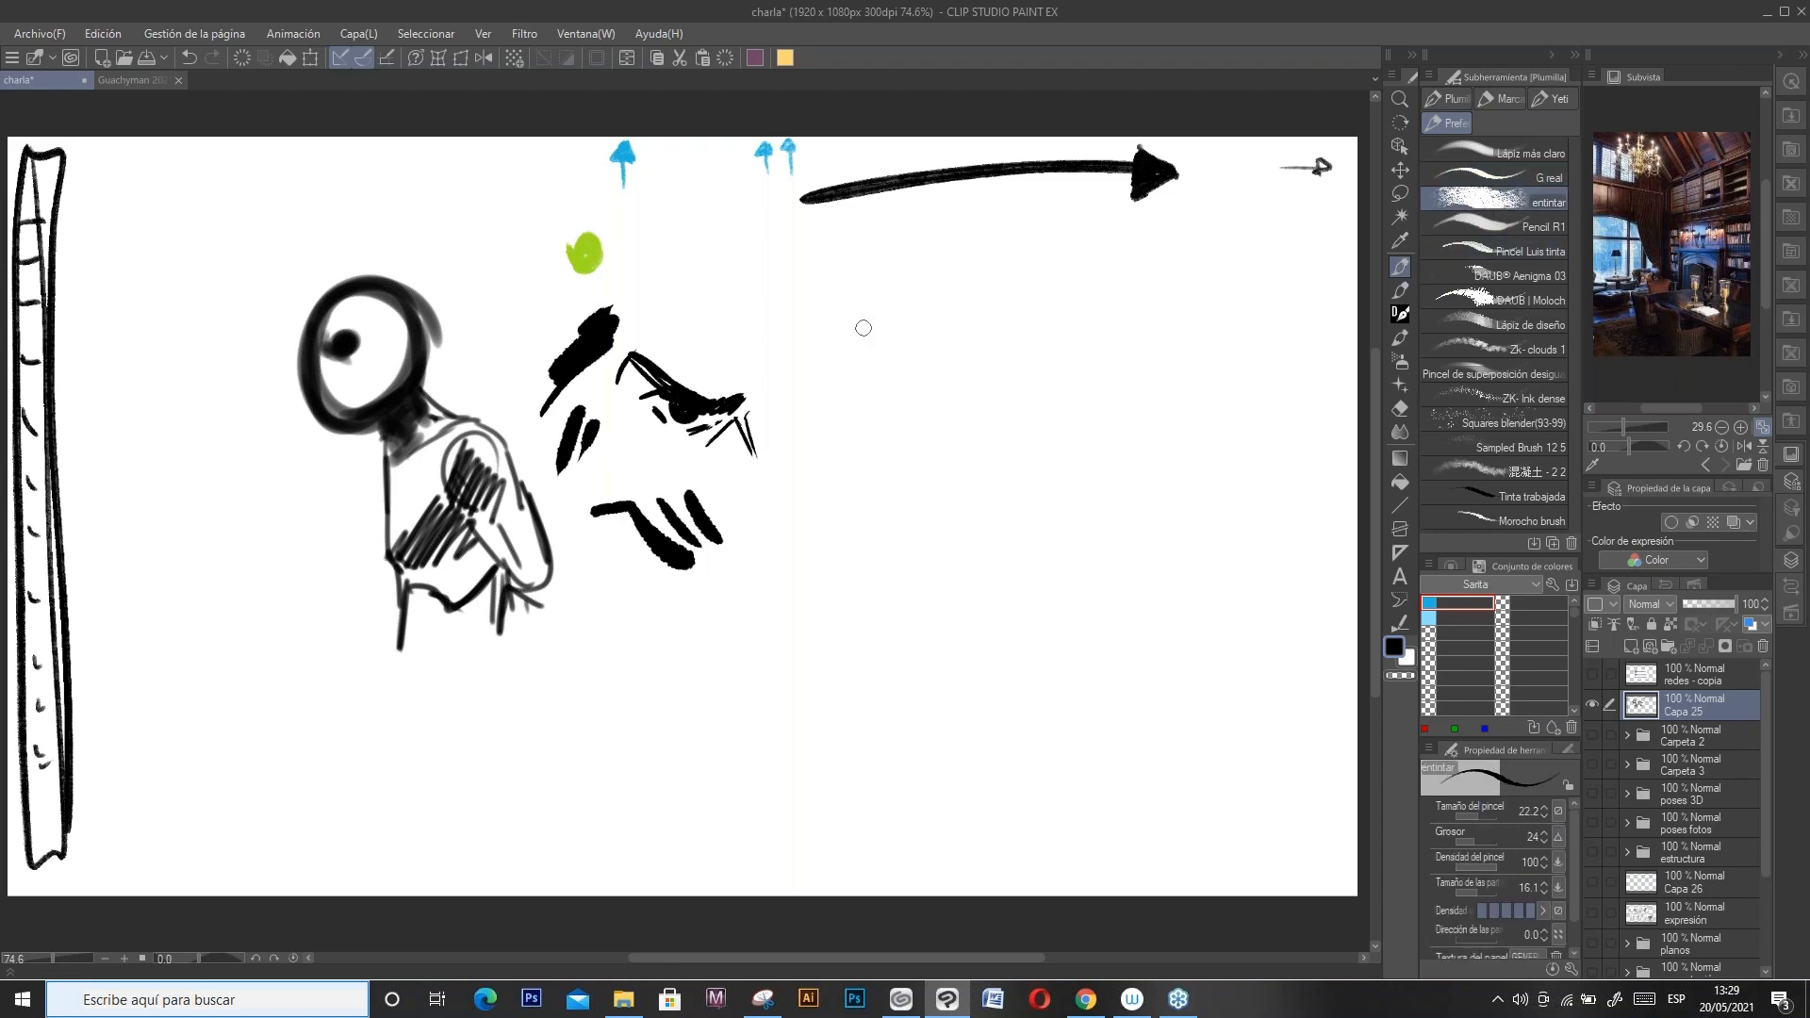
pyautogui.moveTo(863, 328); pyautogui.dragTo(877, 509)
pyautogui.hotkey('ctrl', 'z')
pyautogui.moveTo(781, 326)
pyautogui.mouseDown()
pyautogui.moveTo(858, 291)
pyautogui.moveTo(794, 389)
pyautogui.mouseUp()
pyautogui.hotkey('ctrl', 'z')
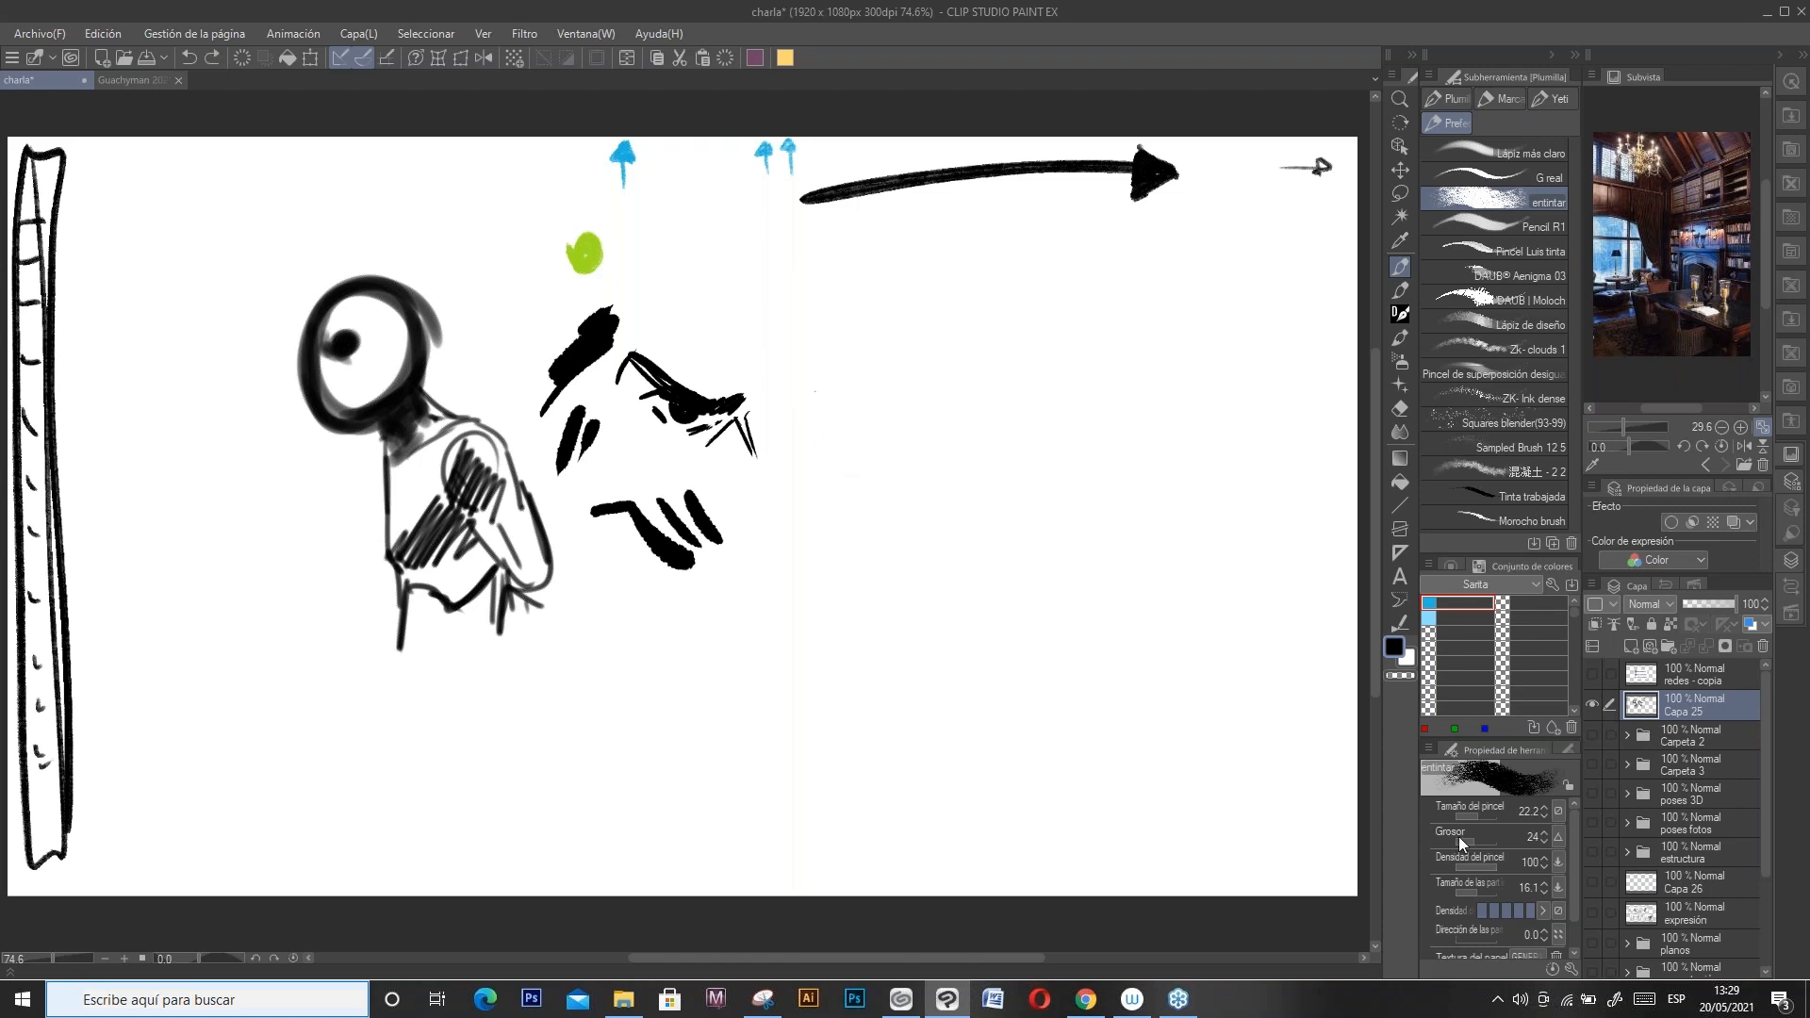
pyautogui.moveTo(1479, 824); pyautogui.dragTo(1454, 819)
# Step: Sketch a muscular figure's shaded head, shoulders and chest beside the frowning eye
pyautogui.moveTo(836, 364)
pyautogui.mouseDown()
pyautogui.moveTo(833, 324)
pyautogui.moveTo(878, 336)
pyautogui.moveTo(838, 370)
pyautogui.moveTo(869, 370)
pyautogui.moveTo(858, 347)
pyautogui.moveTo(829, 415)
pyautogui.mouseUp()
pyautogui.moveTo(881, 339)
pyautogui.mouseDown()
pyautogui.moveTo(897, 379)
pyautogui.moveTo(910, 348)
pyautogui.moveTo(943, 375)
pyautogui.mouseUp()
pyautogui.moveTo(824, 351)
pyautogui.mouseDown()
pyautogui.moveTo(778, 401)
pyautogui.moveTo(886, 406)
pyautogui.moveTo(872, 422)
pyautogui.mouseUp()
pyautogui.moveTo(819, 413)
pyautogui.mouseDown()
pyautogui.moveTo(901, 424)
pyautogui.moveTo(936, 373)
pyautogui.moveTo(992, 430)
pyautogui.moveTo(957, 407)
pyautogui.mouseUp()
pyautogui.moveTo(971, 401)
pyautogui.mouseDown()
pyautogui.moveTo(952, 462)
pyautogui.moveTo(901, 467)
pyautogui.mouseUp()
pyautogui.moveTo(787, 387)
pyautogui.mouseDown()
pyautogui.moveTo(759, 437)
pyautogui.moveTo(822, 473)
pyautogui.moveTo(870, 471)
pyautogui.mouseUp()
# Step: Hatch the muscular figure's abdomen and draw the sides of the torso and the waist
pyautogui.moveTo(878, 438)
pyautogui.mouseDown()
pyautogui.moveTo(826, 512)
pyautogui.moveTo(853, 545)
pyautogui.mouseUp()
pyautogui.moveTo(919, 485)
pyautogui.mouseDown()
pyautogui.moveTo(842, 509)
pyautogui.moveTo(863, 530)
pyautogui.mouseUp()
pyautogui.moveTo(922, 513)
pyautogui.mouseDown()
pyautogui.moveTo(873, 563)
pyautogui.moveTo(905, 545)
pyautogui.mouseUp()
pyautogui.moveTo(979, 431); pyautogui.dragTo(967, 530)
pyautogui.moveTo(830, 502); pyautogui.dragTo(837, 517)
pyautogui.moveTo(834, 523)
pyautogui.mouseDown()
pyautogui.moveTo(845, 563)
pyautogui.moveTo(931, 564)
pyautogui.mouseUp()
pyautogui.moveTo(960, 517)
pyautogui.mouseDown()
pyautogui.moveTo(896, 553)
pyautogui.moveTo(930, 556)
pyautogui.mouseUp()
pyautogui.moveTo(929, 558); pyautogui.dragTo(841, 557)
pyautogui.moveTo(841, 566)
pyautogui.mouseDown()
pyautogui.moveTo(943, 571)
pyautogui.moveTo(905, 580)
pyautogui.mouseUp()
pyautogui.moveTo(844, 566); pyautogui.dragTo(827, 601)
# Step: Draw the muscular figure's outstretched arm with solid shading underneath and the bent arm on the other side
pyautogui.moveTo(996, 378); pyautogui.dragTo(1040, 448)
pyautogui.moveTo(977, 464); pyautogui.dragTo(1043, 479)
pyautogui.moveTo(1035, 412); pyautogui.dragTo(1093, 470)
pyautogui.moveTo(997, 485); pyautogui.dragTo(1098, 499)
pyautogui.moveTo(1075, 436)
pyautogui.mouseDown()
pyautogui.moveTo(1109, 452)
pyautogui.moveTo(1115, 500)
pyautogui.mouseUp()
pyautogui.moveTo(1112, 453)
pyautogui.mouseDown()
pyautogui.moveTo(1124, 437)
pyautogui.moveTo(1145, 470)
pyautogui.moveTo(1138, 498)
pyautogui.mouseUp()
pyautogui.moveTo(1015, 471); pyautogui.dragTo(1069, 496)
pyautogui.moveTo(1024, 492); pyautogui.dragTo(1081, 497)
pyautogui.moveTo(981, 464)
pyautogui.mouseDown()
pyautogui.moveTo(1032, 438)
pyautogui.moveTo(1005, 439)
pyautogui.mouseUp()
pyautogui.moveTo(798, 464); pyautogui.dragTo(780, 519)
pyautogui.moveTo(790, 469)
pyautogui.mouseDown()
pyautogui.moveTo(769, 509)
pyautogui.moveTo(786, 526)
pyautogui.mouseUp()
pyautogui.moveTo(800, 481); pyautogui.dragTo(816, 533)
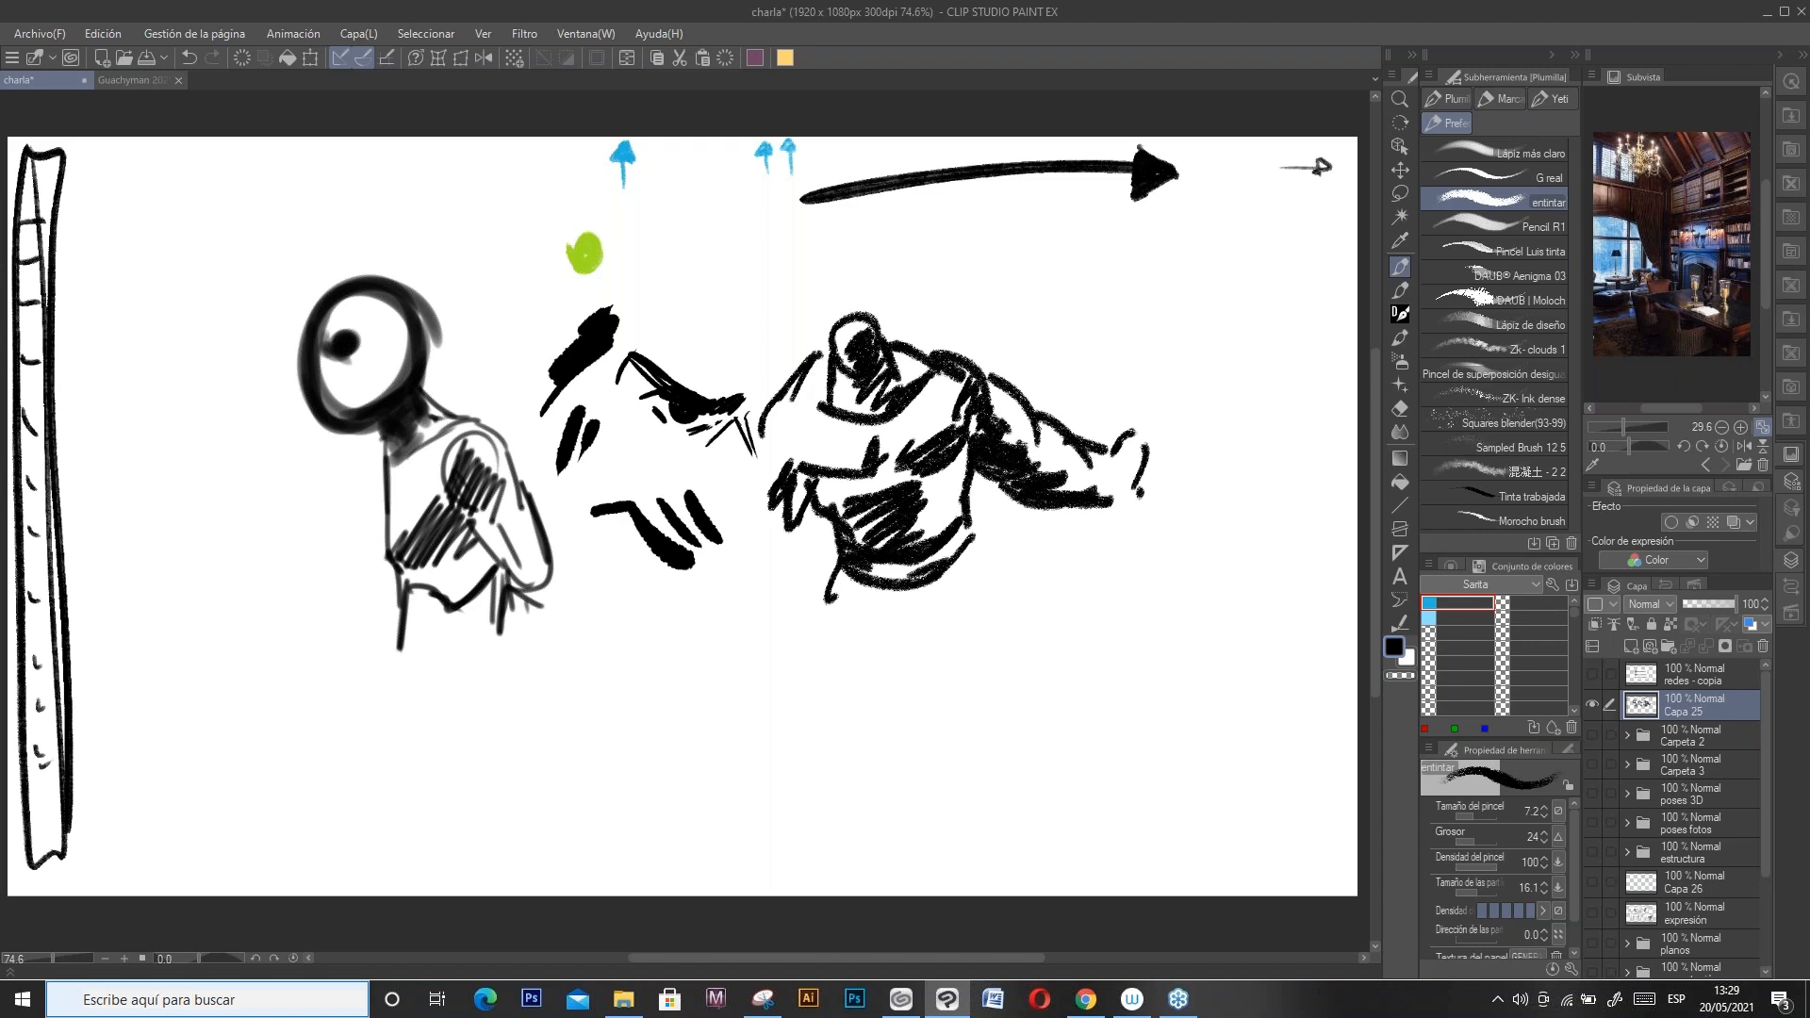
# Step: Switch to the Pencil R1 brush, test its stroke and set its size to 9
pyautogui.click(1480, 223)
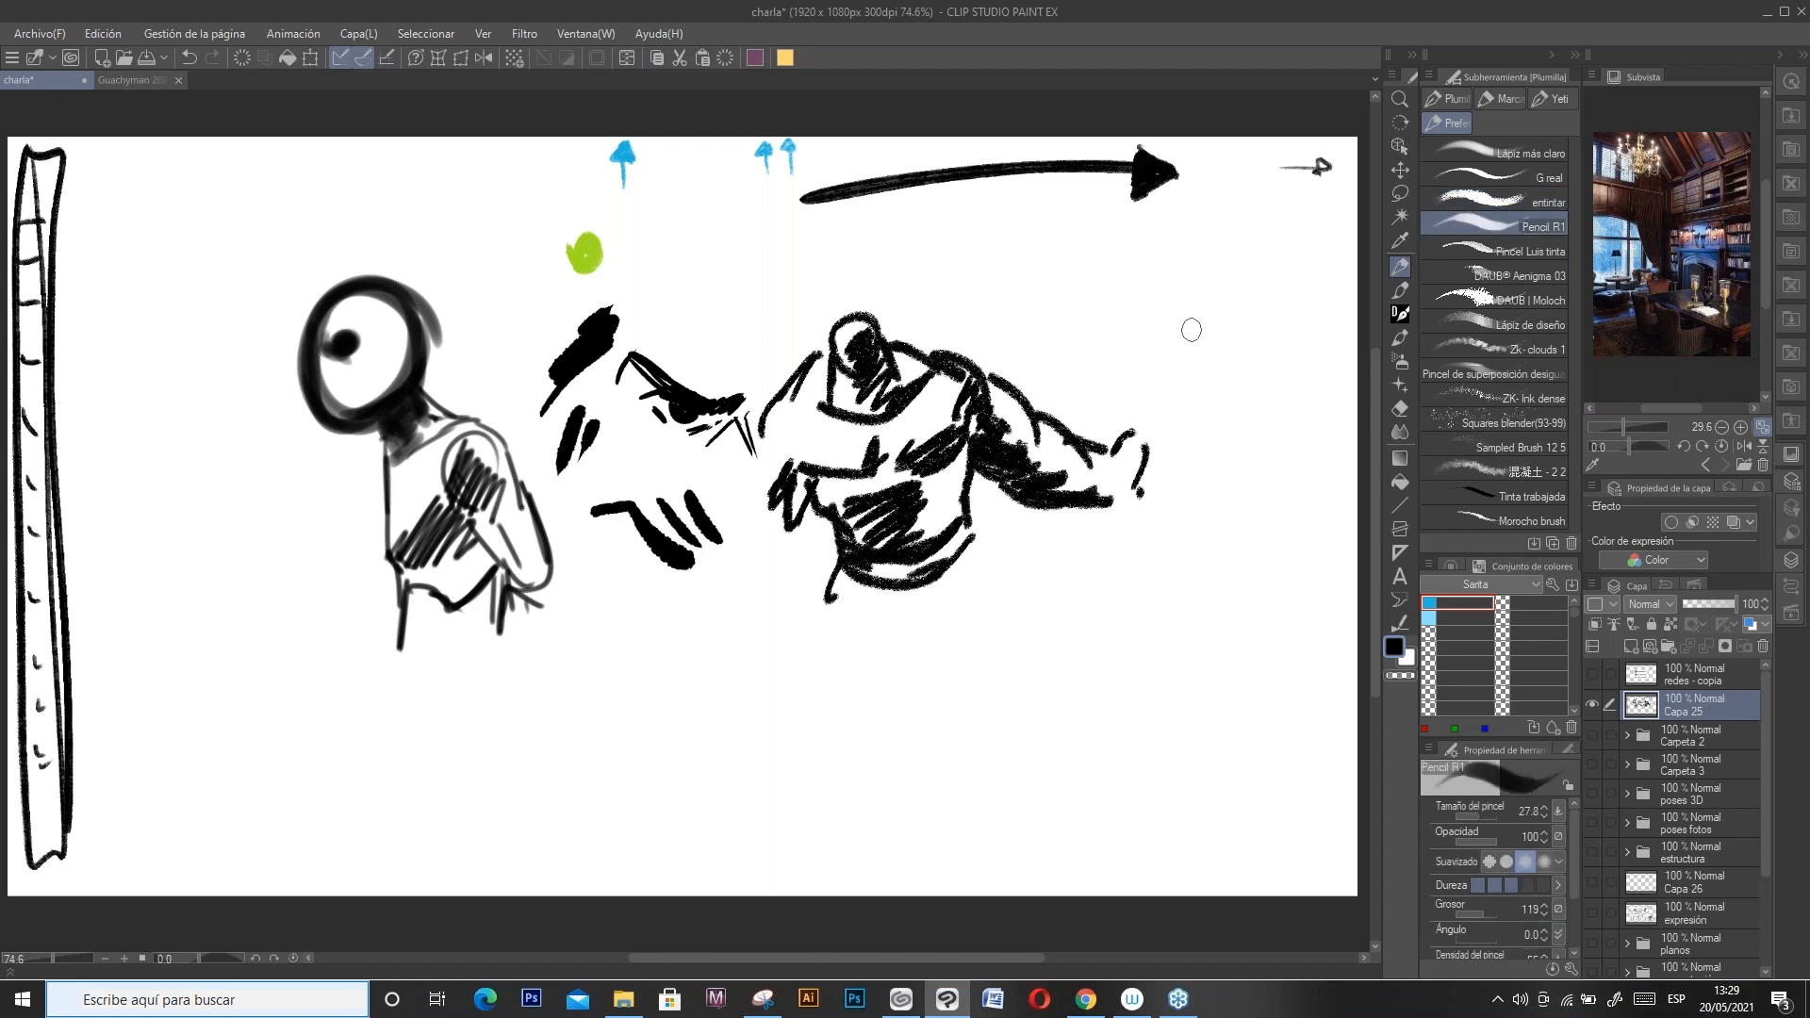
pyautogui.moveTo(1184, 319); pyautogui.dragTo(1214, 322)
pyautogui.hotkey('ctrl', 'z')
pyautogui.click(1477, 817)
pyautogui.click(1474, 818)
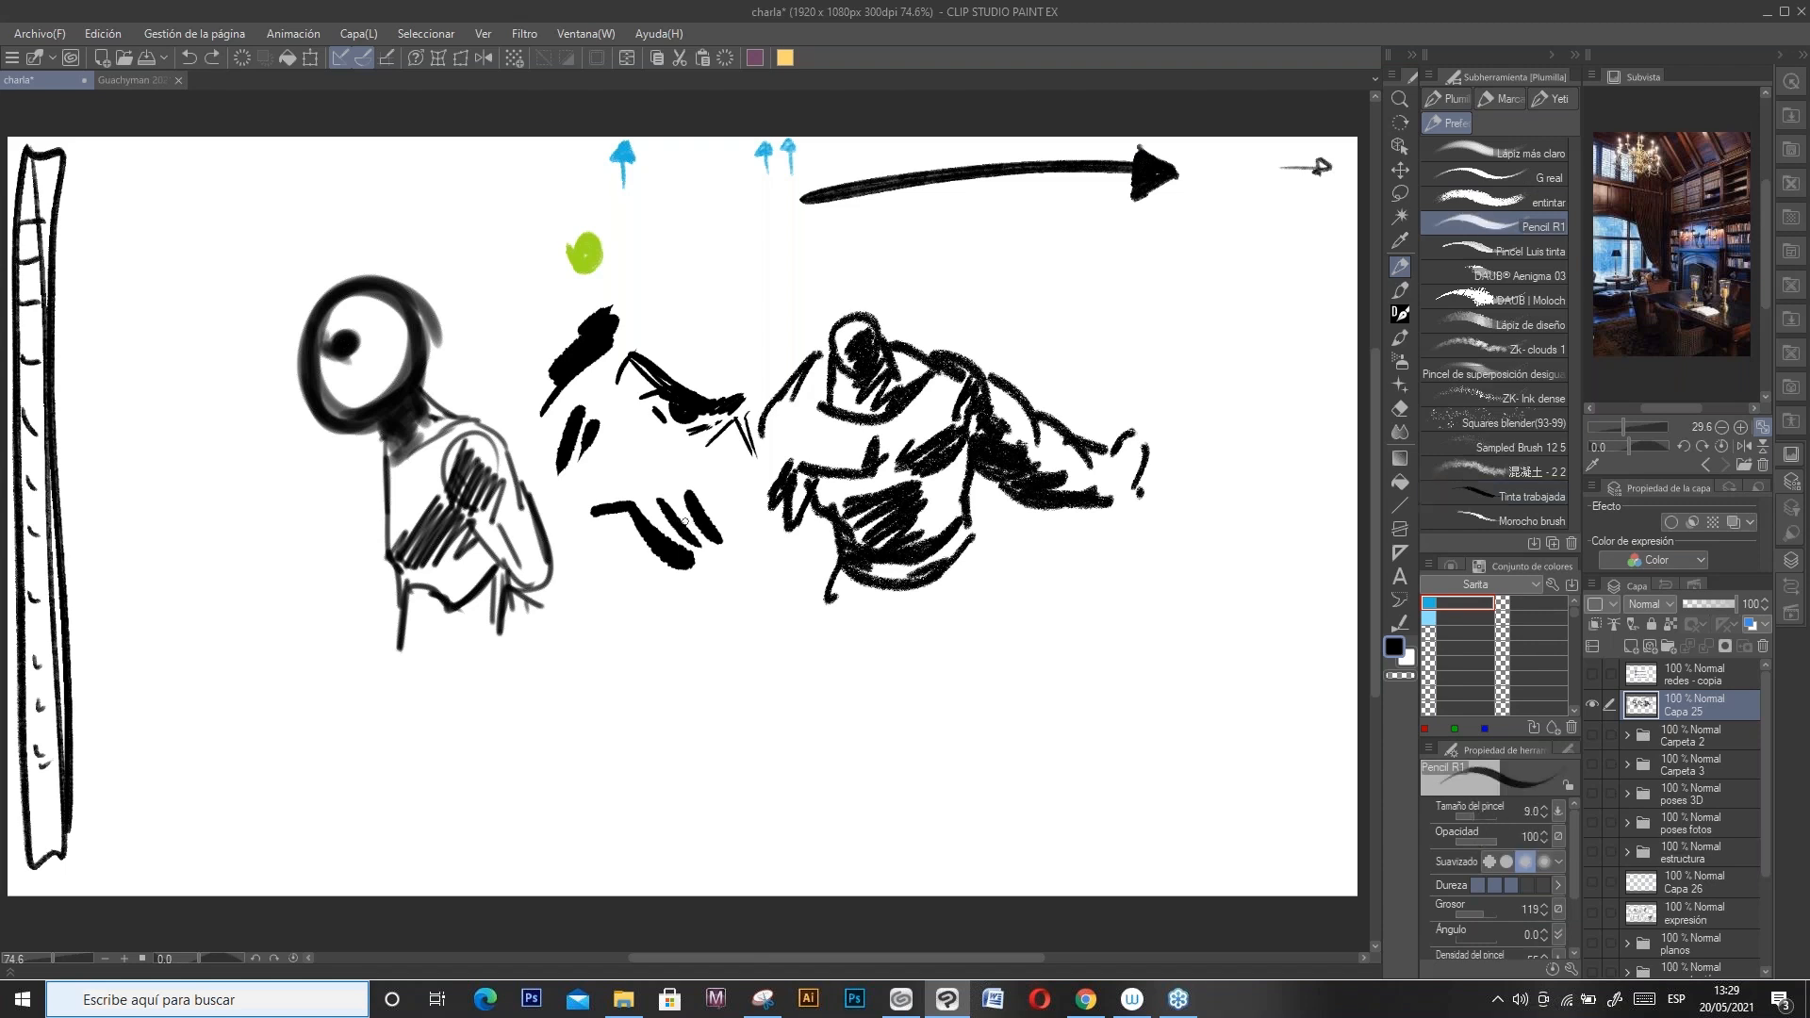
# Step: Sketch a front-facing head below the other drawings, shade its face grey and cut out light narrow eyes
pyautogui.moveTo(644, 660)
pyautogui.mouseDown()
pyautogui.moveTo(639, 726)
pyautogui.moveTo(707, 608)
pyautogui.moveTo(754, 641)
pyautogui.moveTo(737, 759)
pyautogui.mouseUp()
pyautogui.moveTo(629, 684)
pyautogui.mouseDown()
pyautogui.moveTo(654, 771)
pyautogui.moveTo(717, 785)
pyautogui.mouseUp()
pyautogui.click(1469, 817)
pyautogui.moveTo(641, 687)
pyautogui.mouseDown()
pyautogui.moveTo(649, 750)
pyautogui.moveTo(728, 785)
pyautogui.moveTo(740, 754)
pyautogui.moveTo(717, 686)
pyautogui.moveTo(655, 694)
pyautogui.moveTo(693, 745)
pyautogui.moveTo(662, 723)
pyautogui.moveTo(732, 726)
pyautogui.moveTo(676, 723)
pyautogui.mouseUp()
pyautogui.press('c')
pyautogui.press('c')
pyautogui.click(1468, 816)
pyautogui.press('c')
pyautogui.press('c')
# Step: Outline the side of the front-facing head and add its hatched neck and shoulders
pyautogui.moveTo(733, 615)
pyautogui.mouseDown()
pyautogui.moveTo(760, 644)
pyautogui.moveTo(745, 822)
pyautogui.mouseUp()
pyautogui.moveTo(651, 759)
pyautogui.mouseDown()
pyautogui.moveTo(663, 813)
pyautogui.moveTo(732, 778)
pyautogui.moveTo(844, 823)
pyautogui.mouseUp()
pyautogui.moveTo(651, 794); pyautogui.dragTo(538, 847)
pyautogui.moveTo(826, 826); pyautogui.dragTo(860, 867)
pyautogui.moveTo(832, 836); pyautogui.dragTo(836, 858)
pyautogui.moveTo(809, 820); pyautogui.dragTo(782, 838)
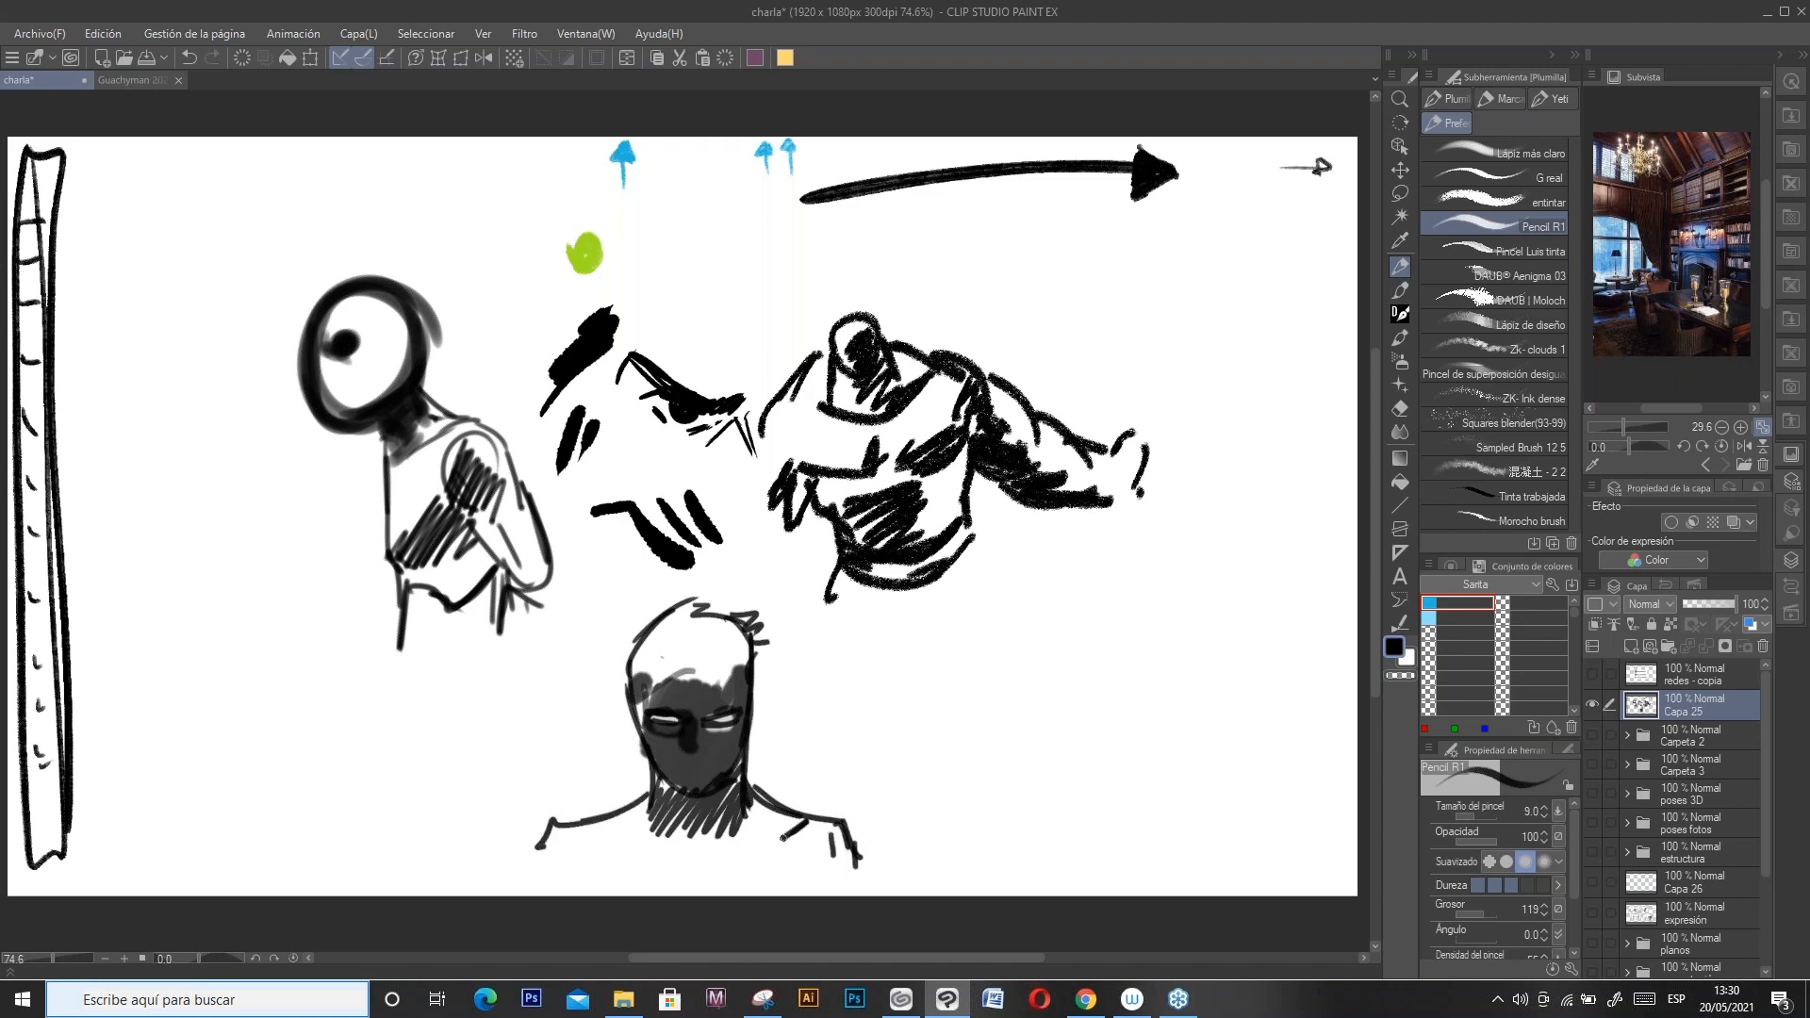
# Step: Select the Pincel Luis tinta brush, turn on the layer colour effect for Capa 25 and change that colour to red
pyautogui.click(1474, 251)
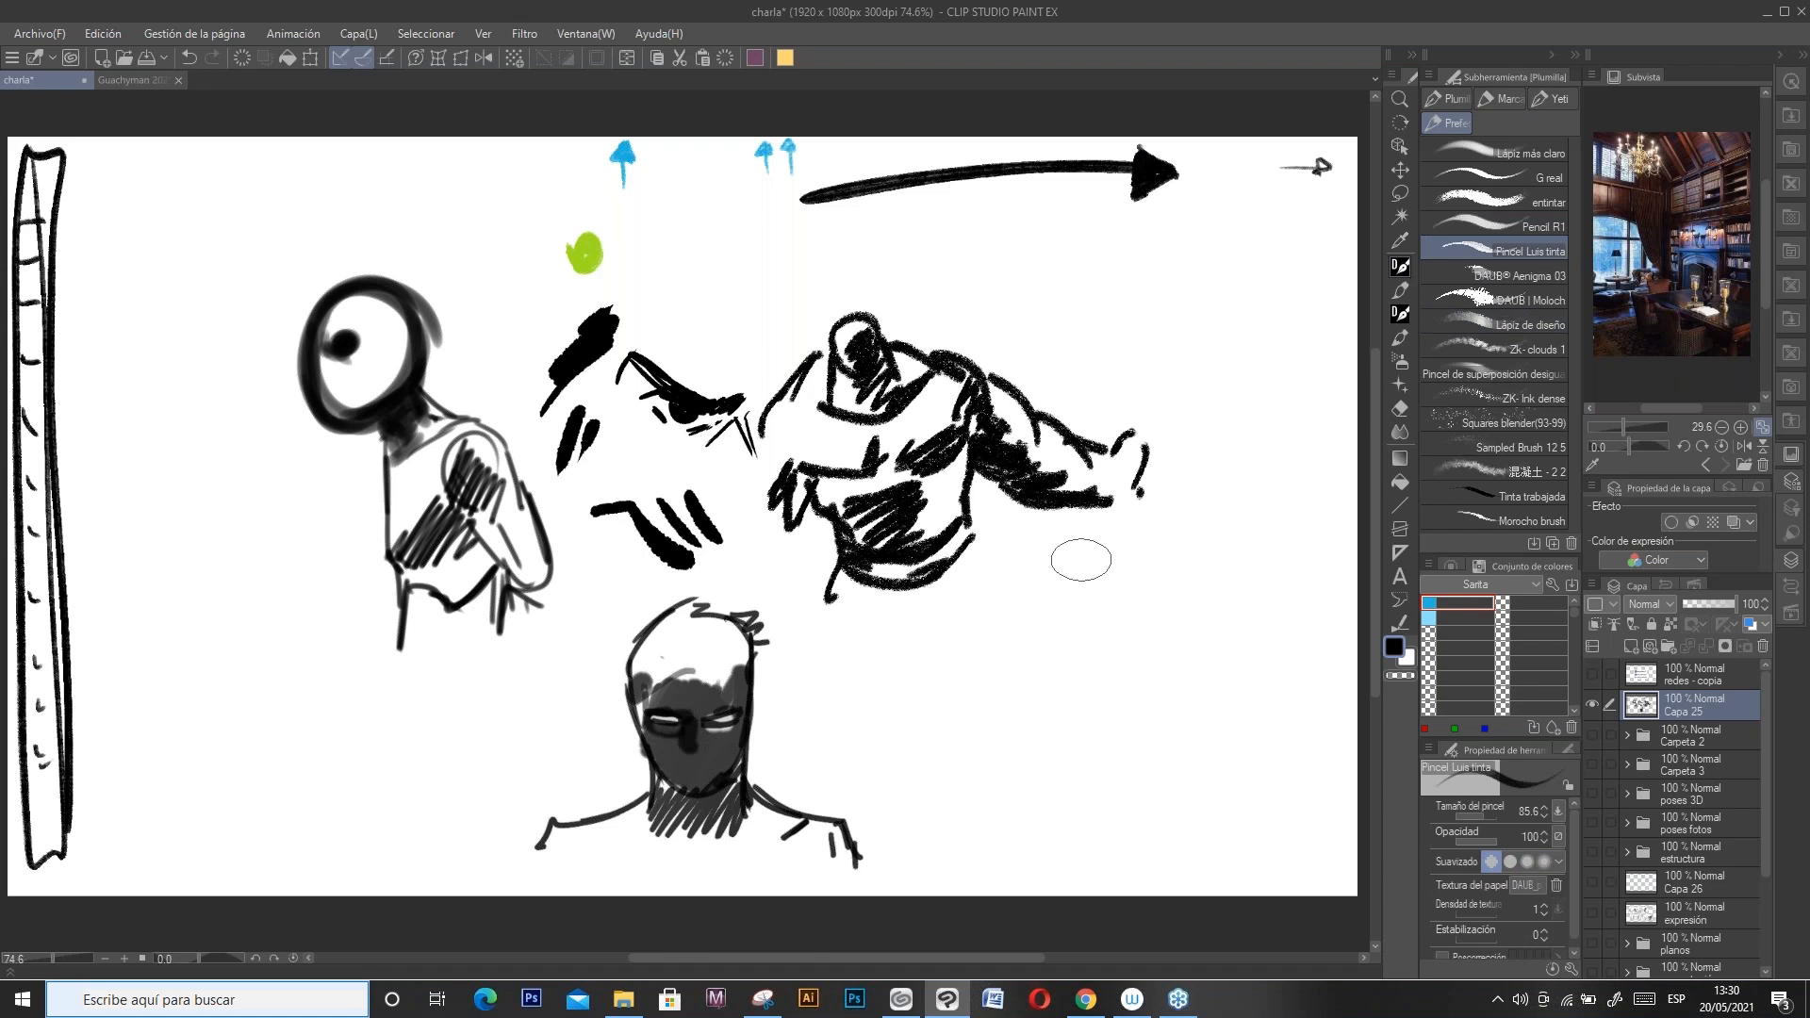
pyautogui.click(1746, 623)
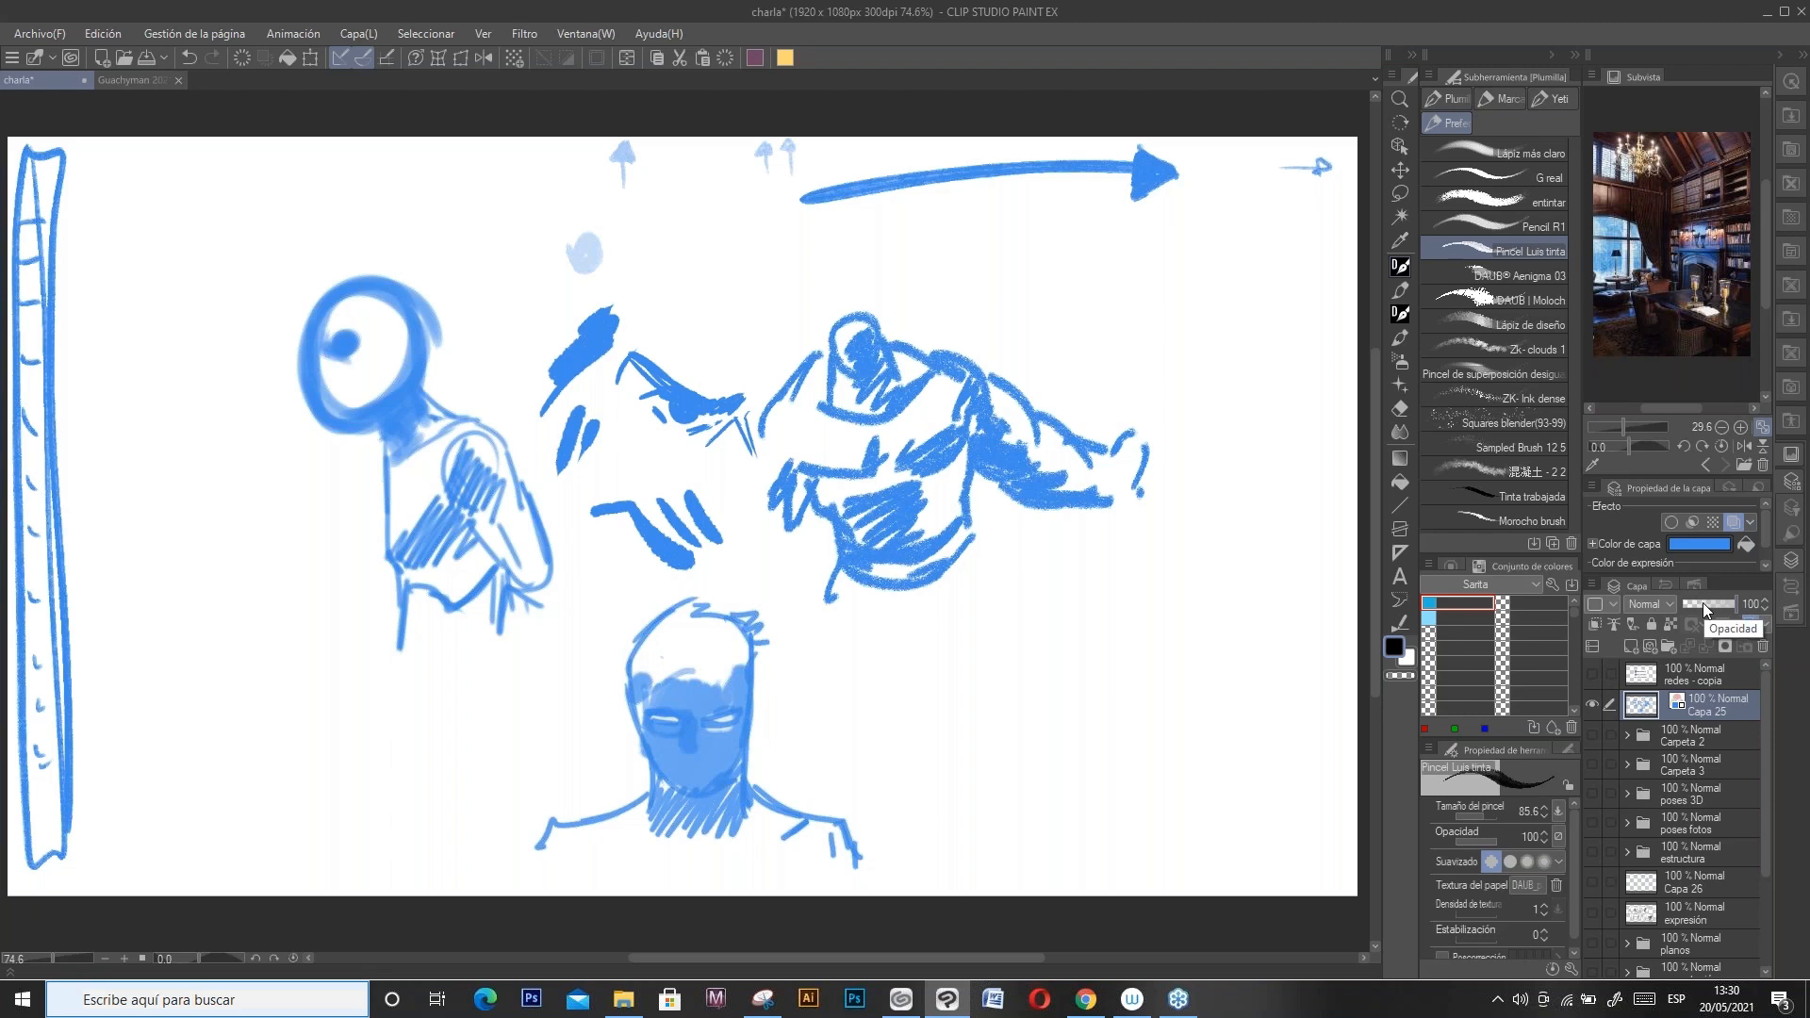
pyautogui.click(1705, 545)
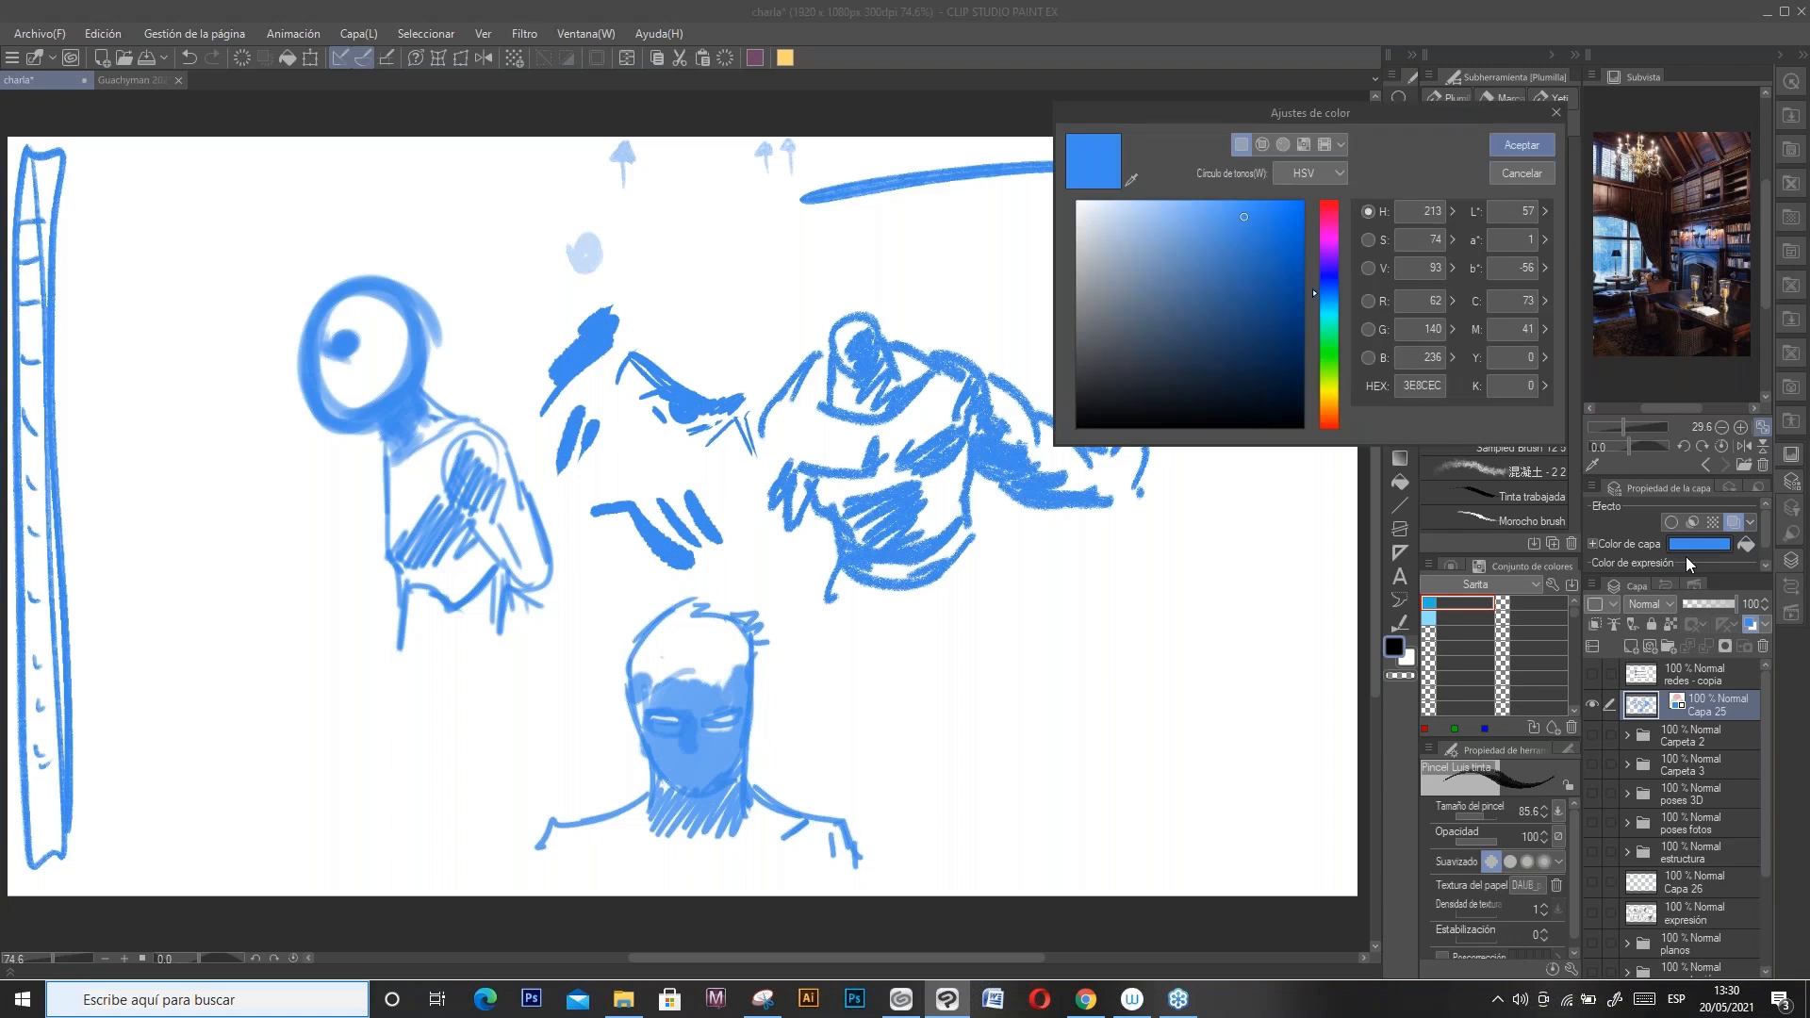
pyautogui.click(1316, 427)
pyautogui.click(1269, 251)
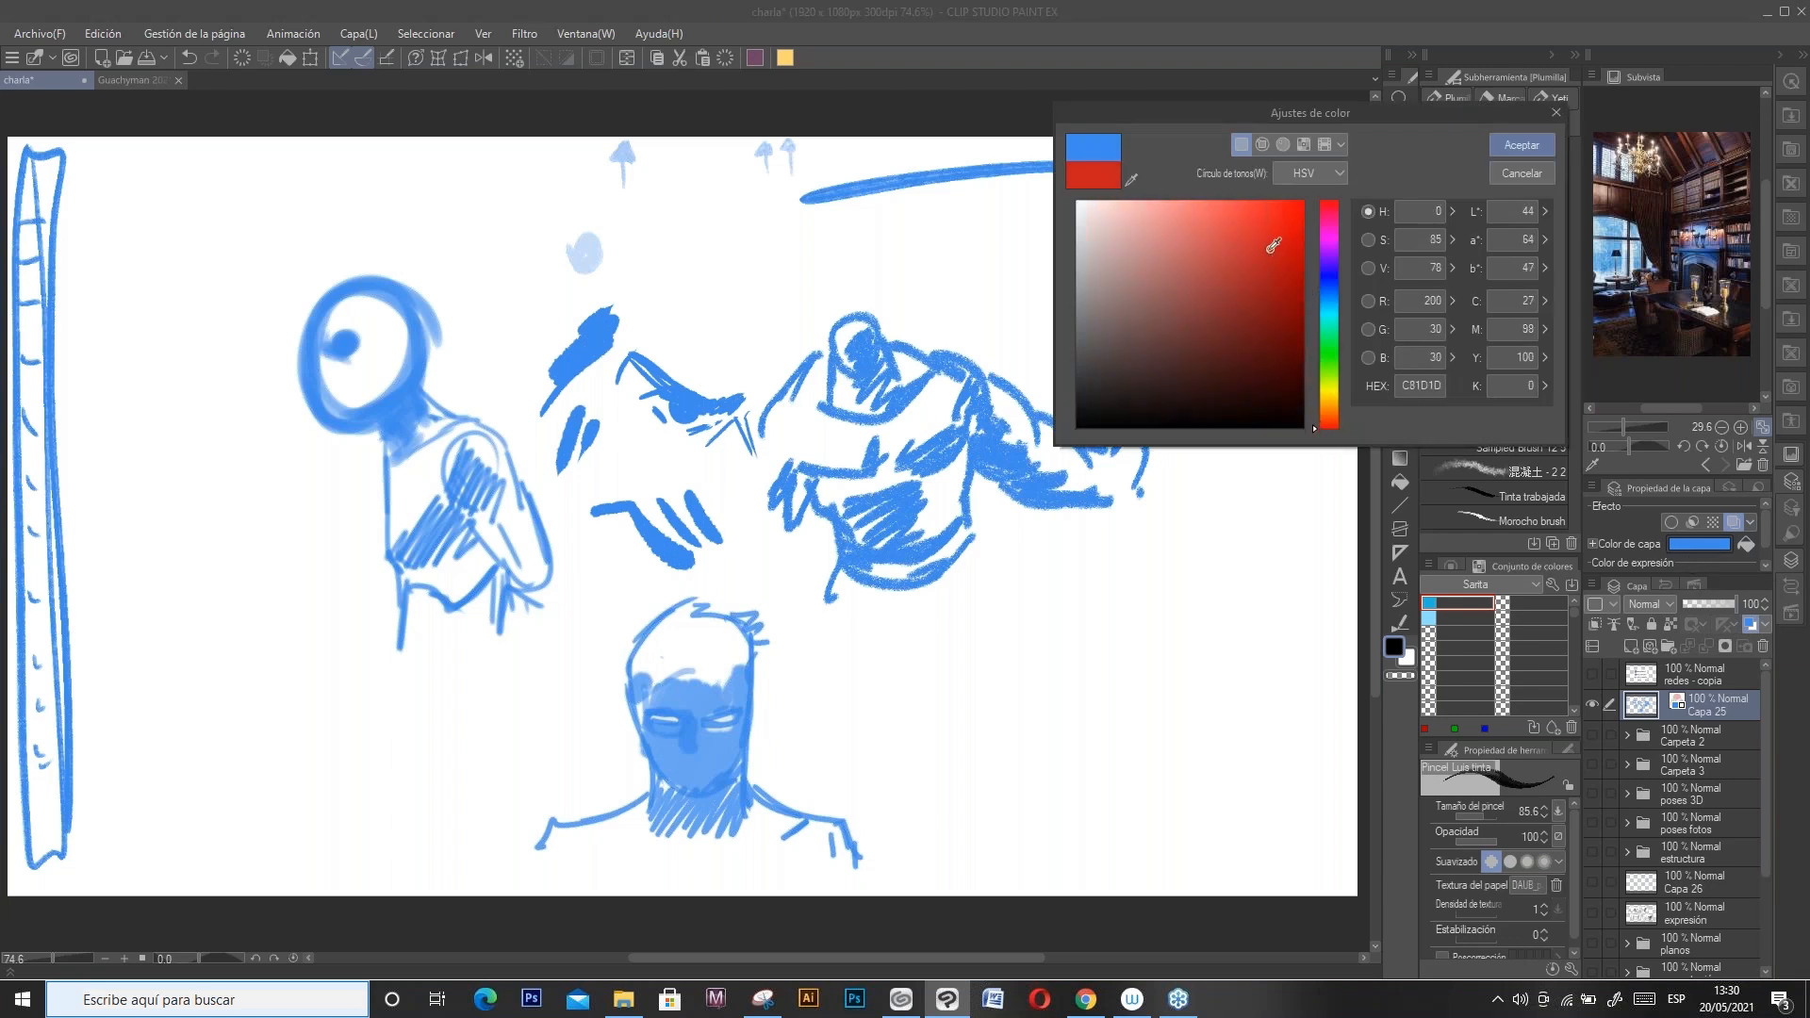
pyautogui.click(1540, 147)
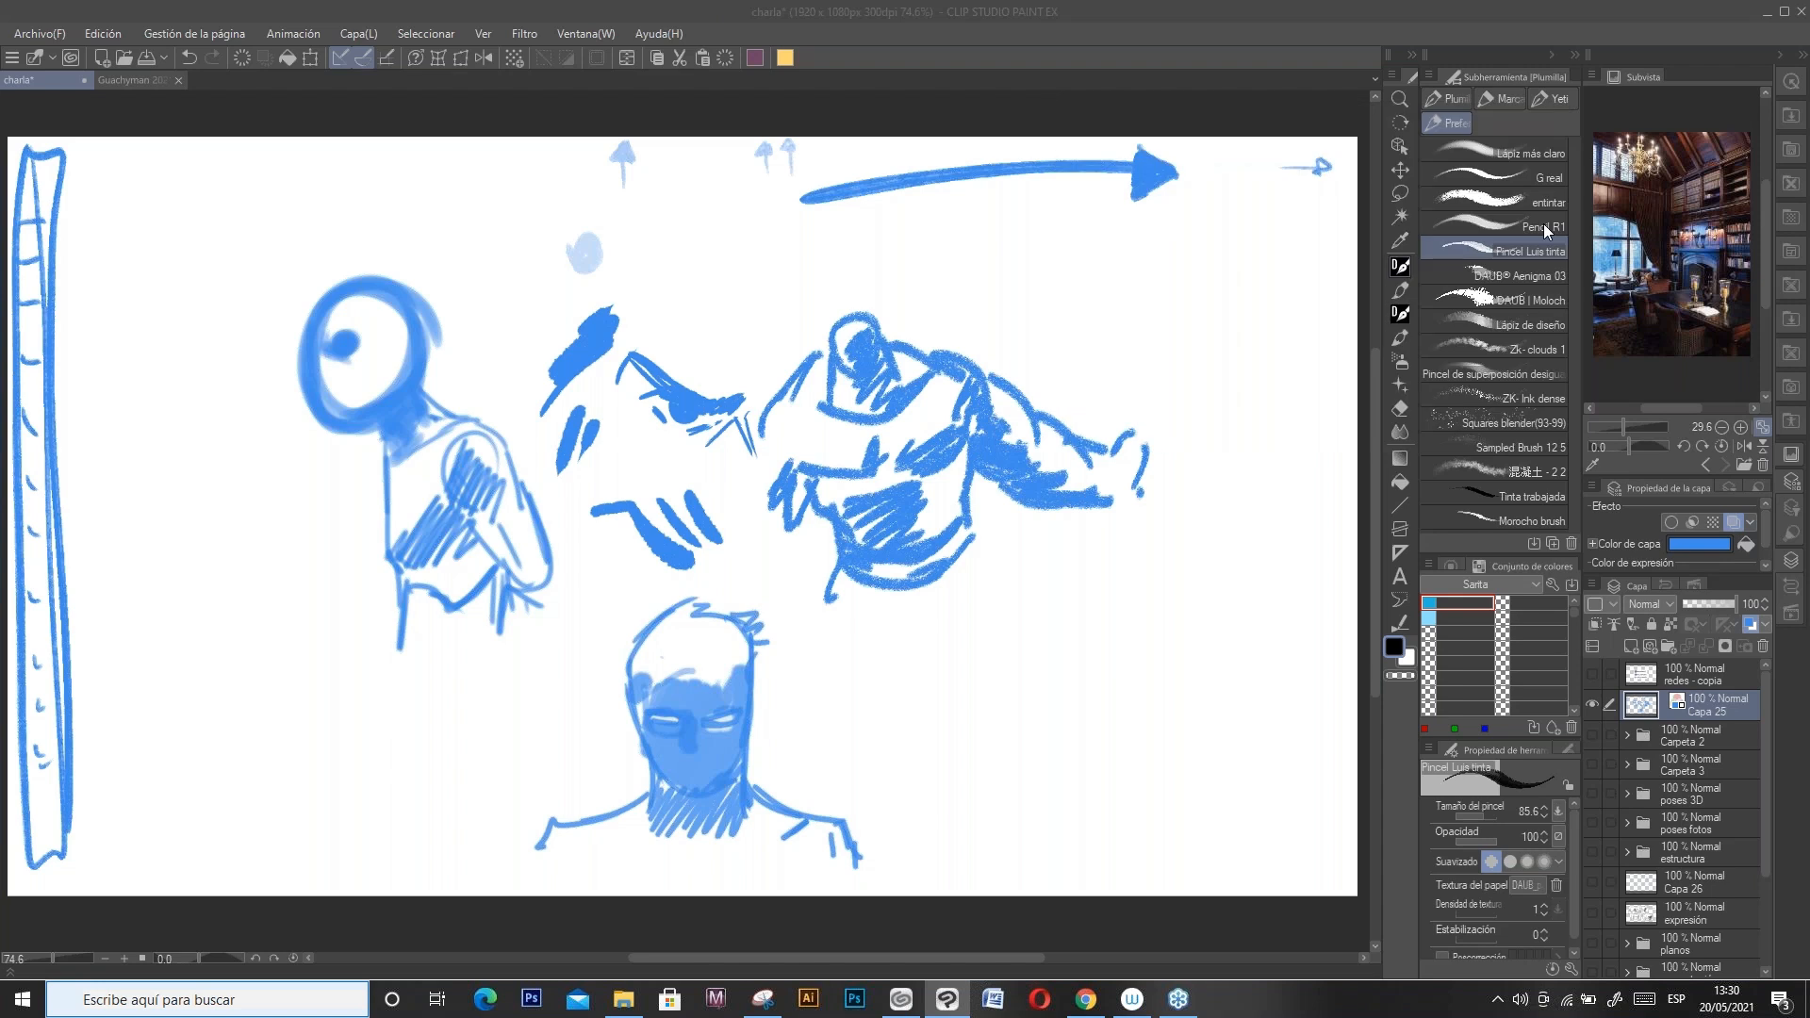
# Step: Switch the layer colour effect of Capa 25 off and on to compare the original and tinted drawings
pyautogui.click(1746, 621)
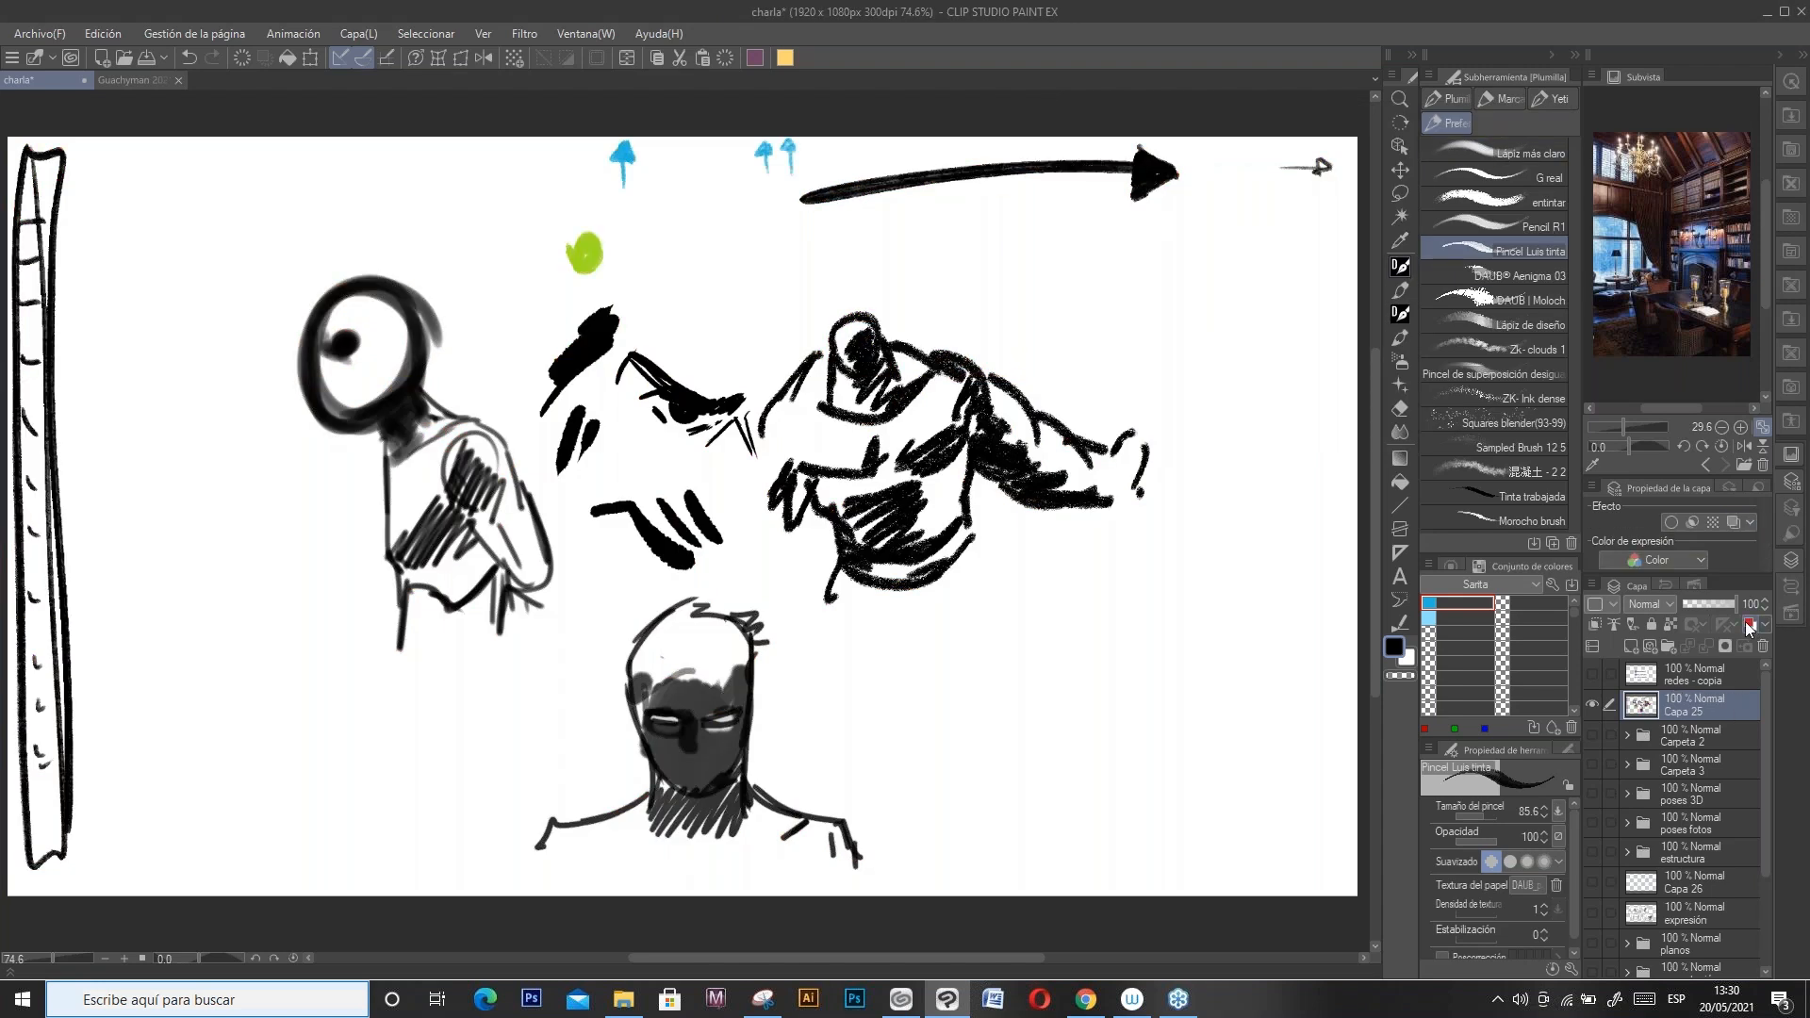
pyautogui.click(1742, 620)
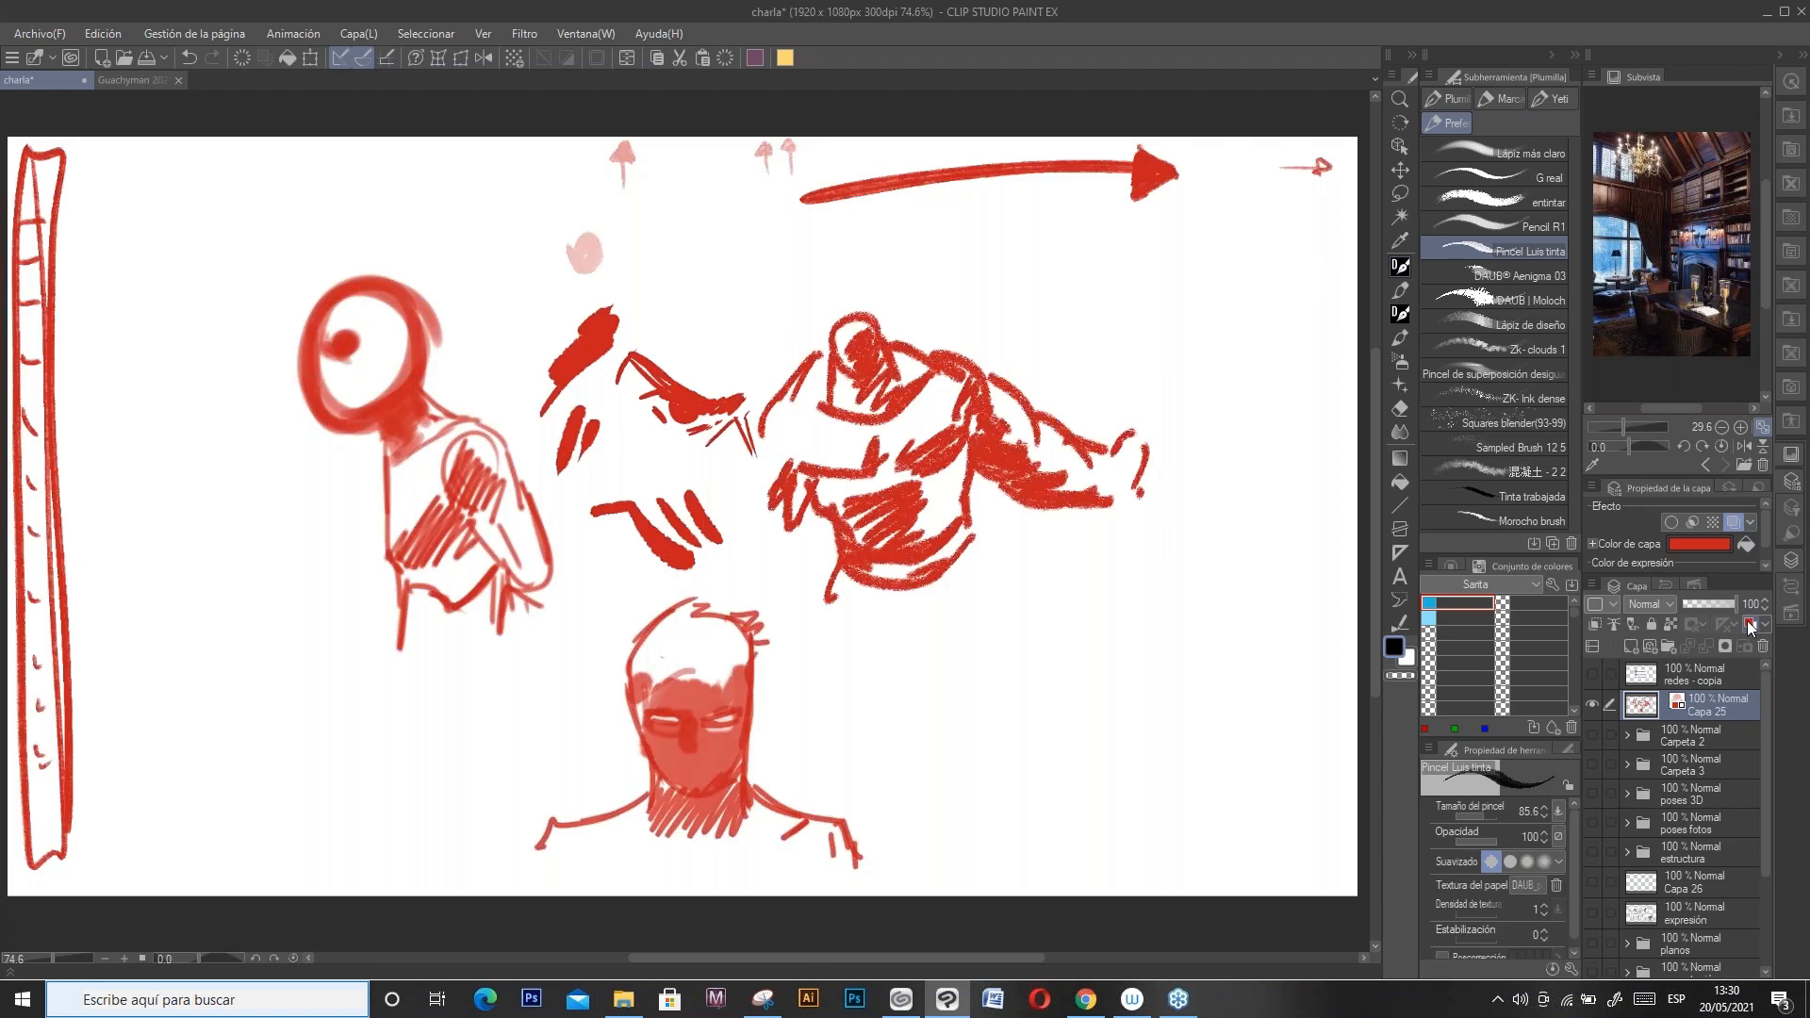
pyautogui.click(1741, 622)
pyautogui.click(1743, 625)
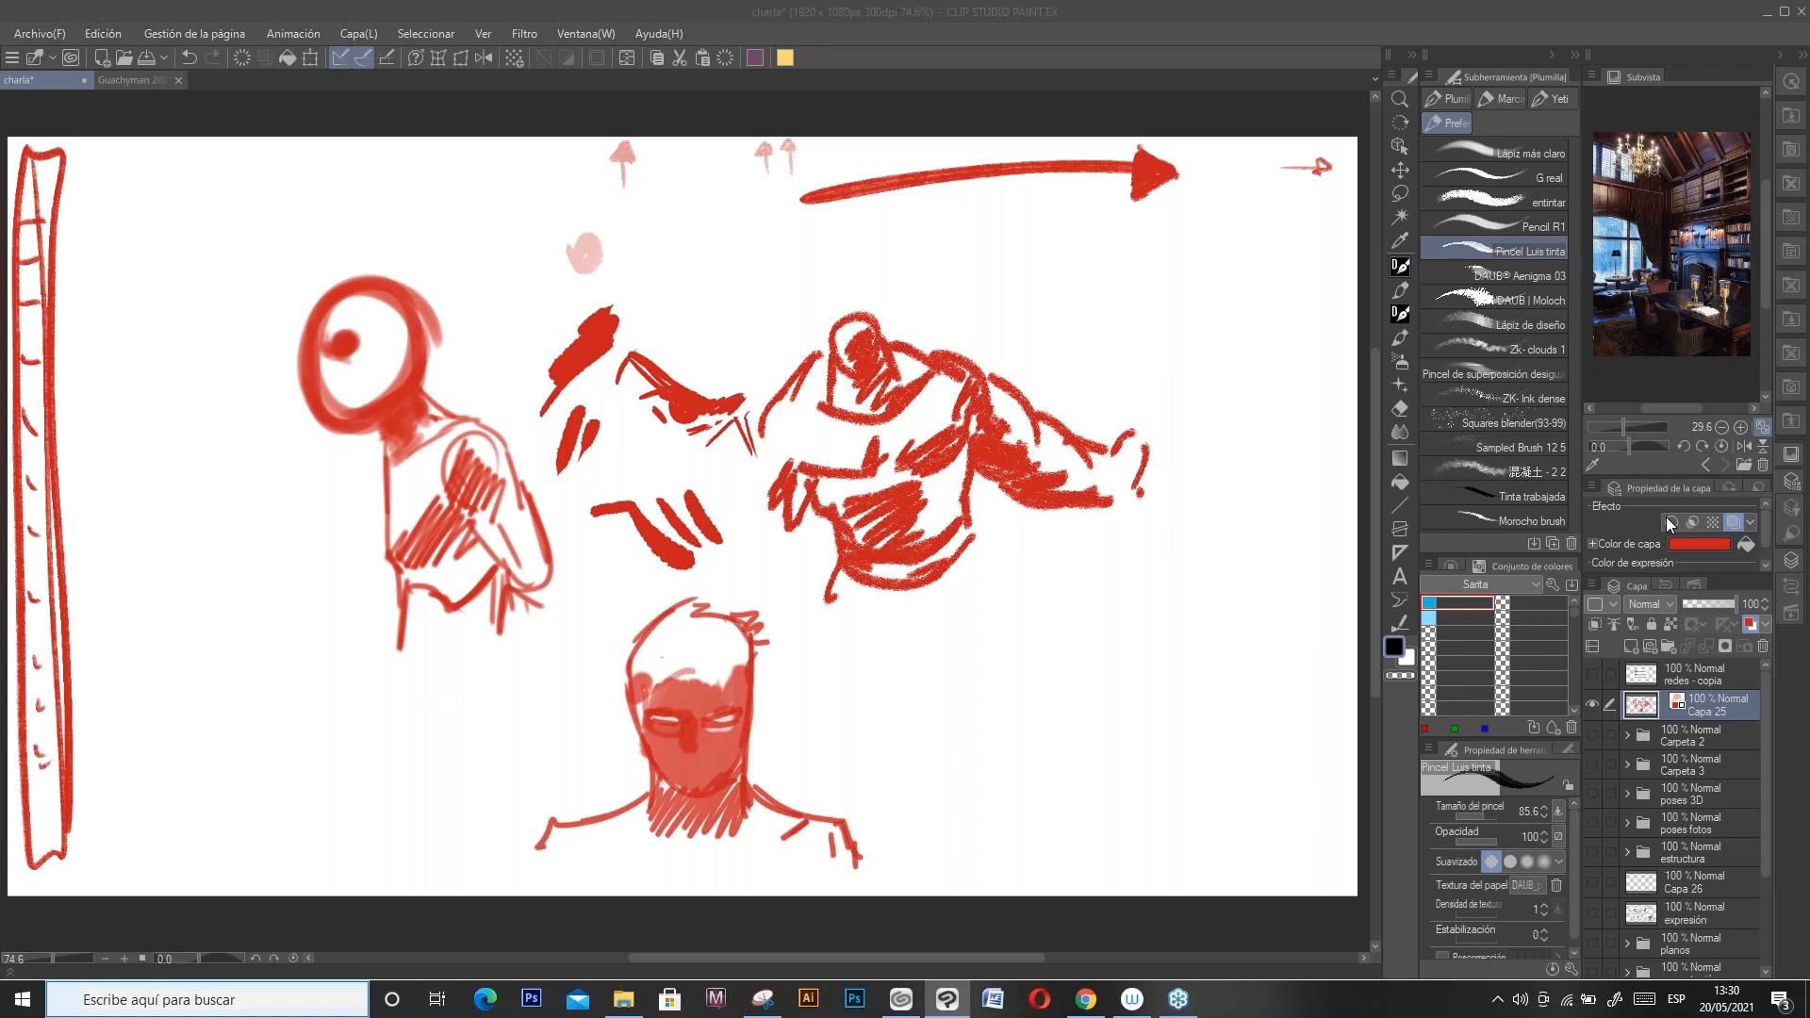
# Step: Fade Capa 25 to 26% opacity in blue and add a red-tinted layer above it, with the brush size at 14.1
pyautogui.click(1666, 517)
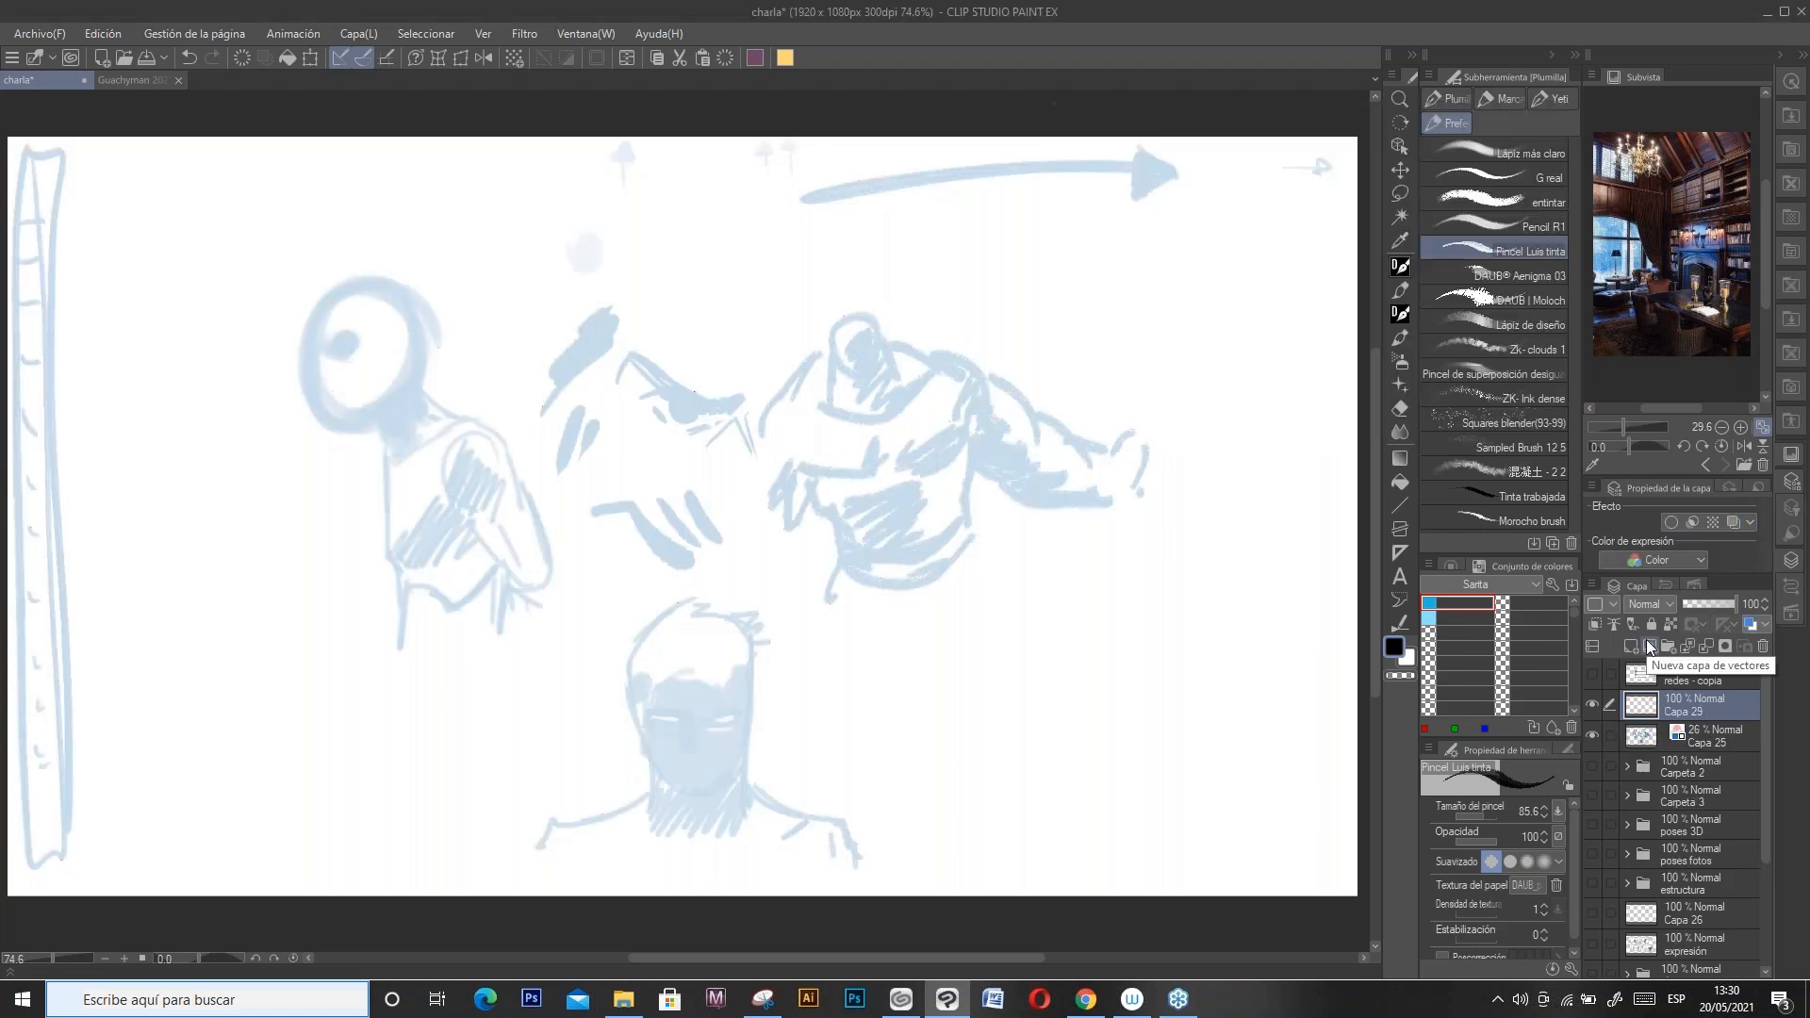
pyautogui.click(1522, 144)
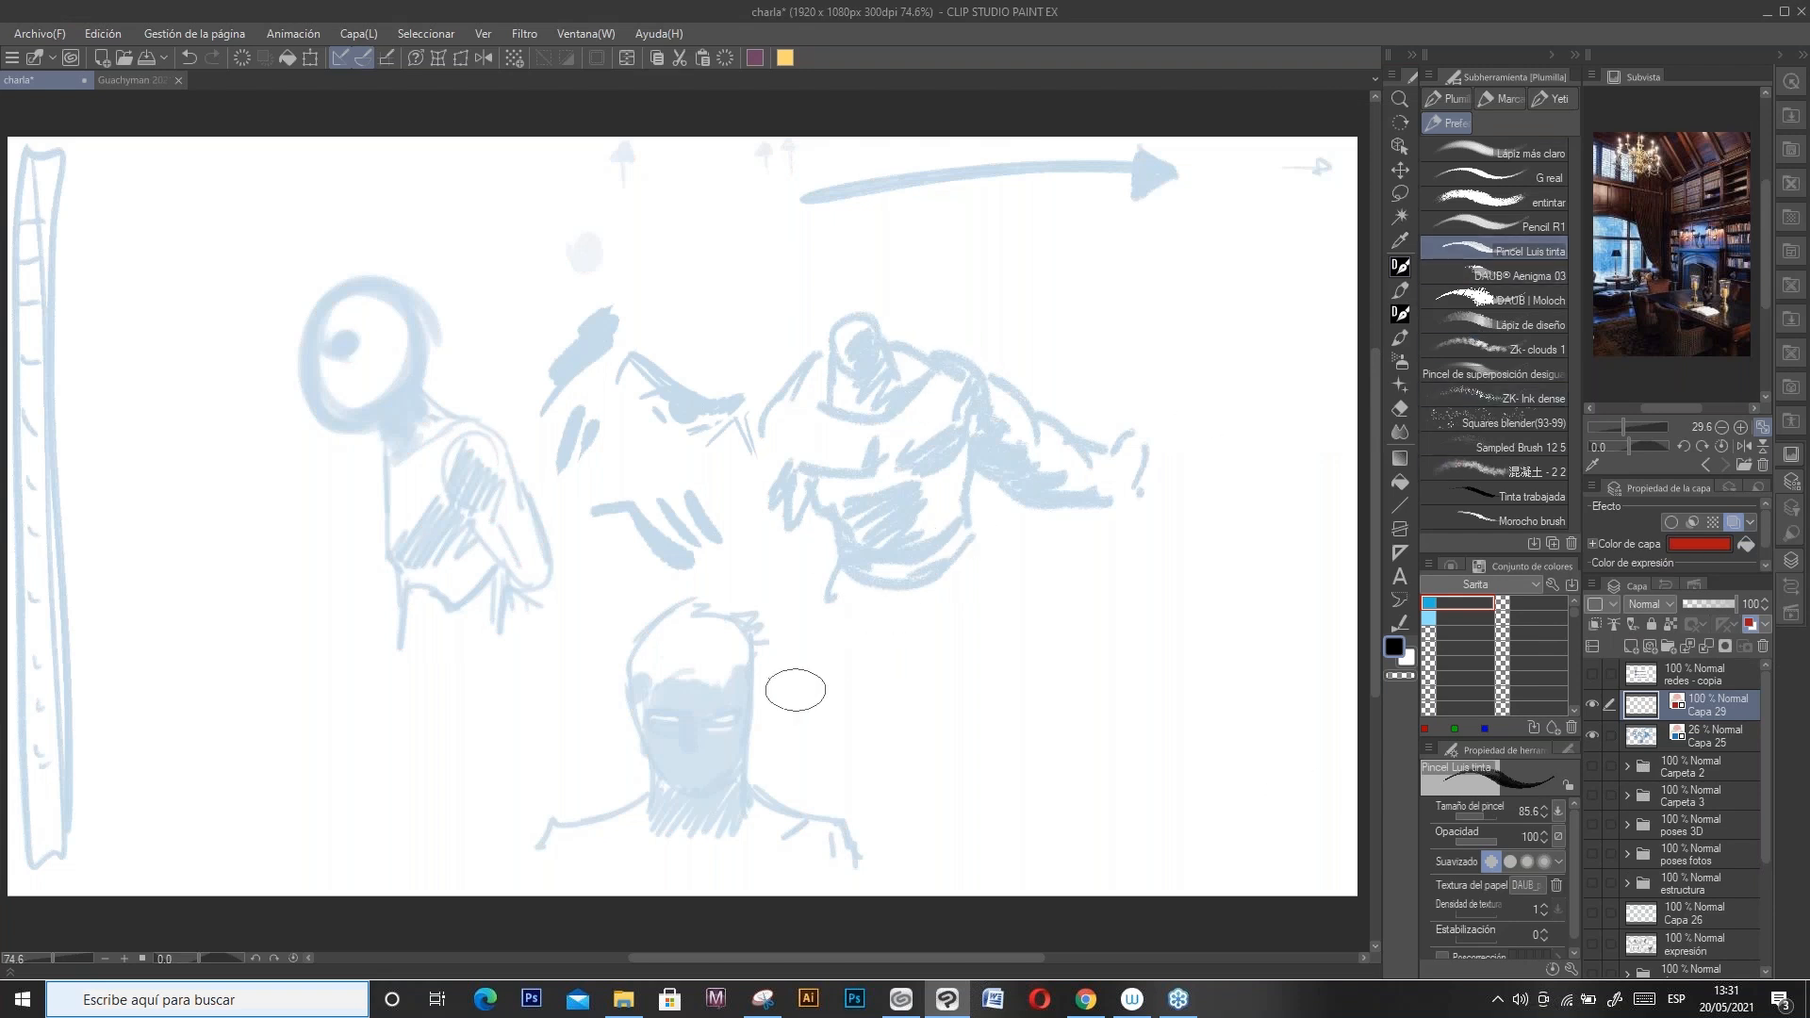
pyautogui.scroll(2, 795, 690)
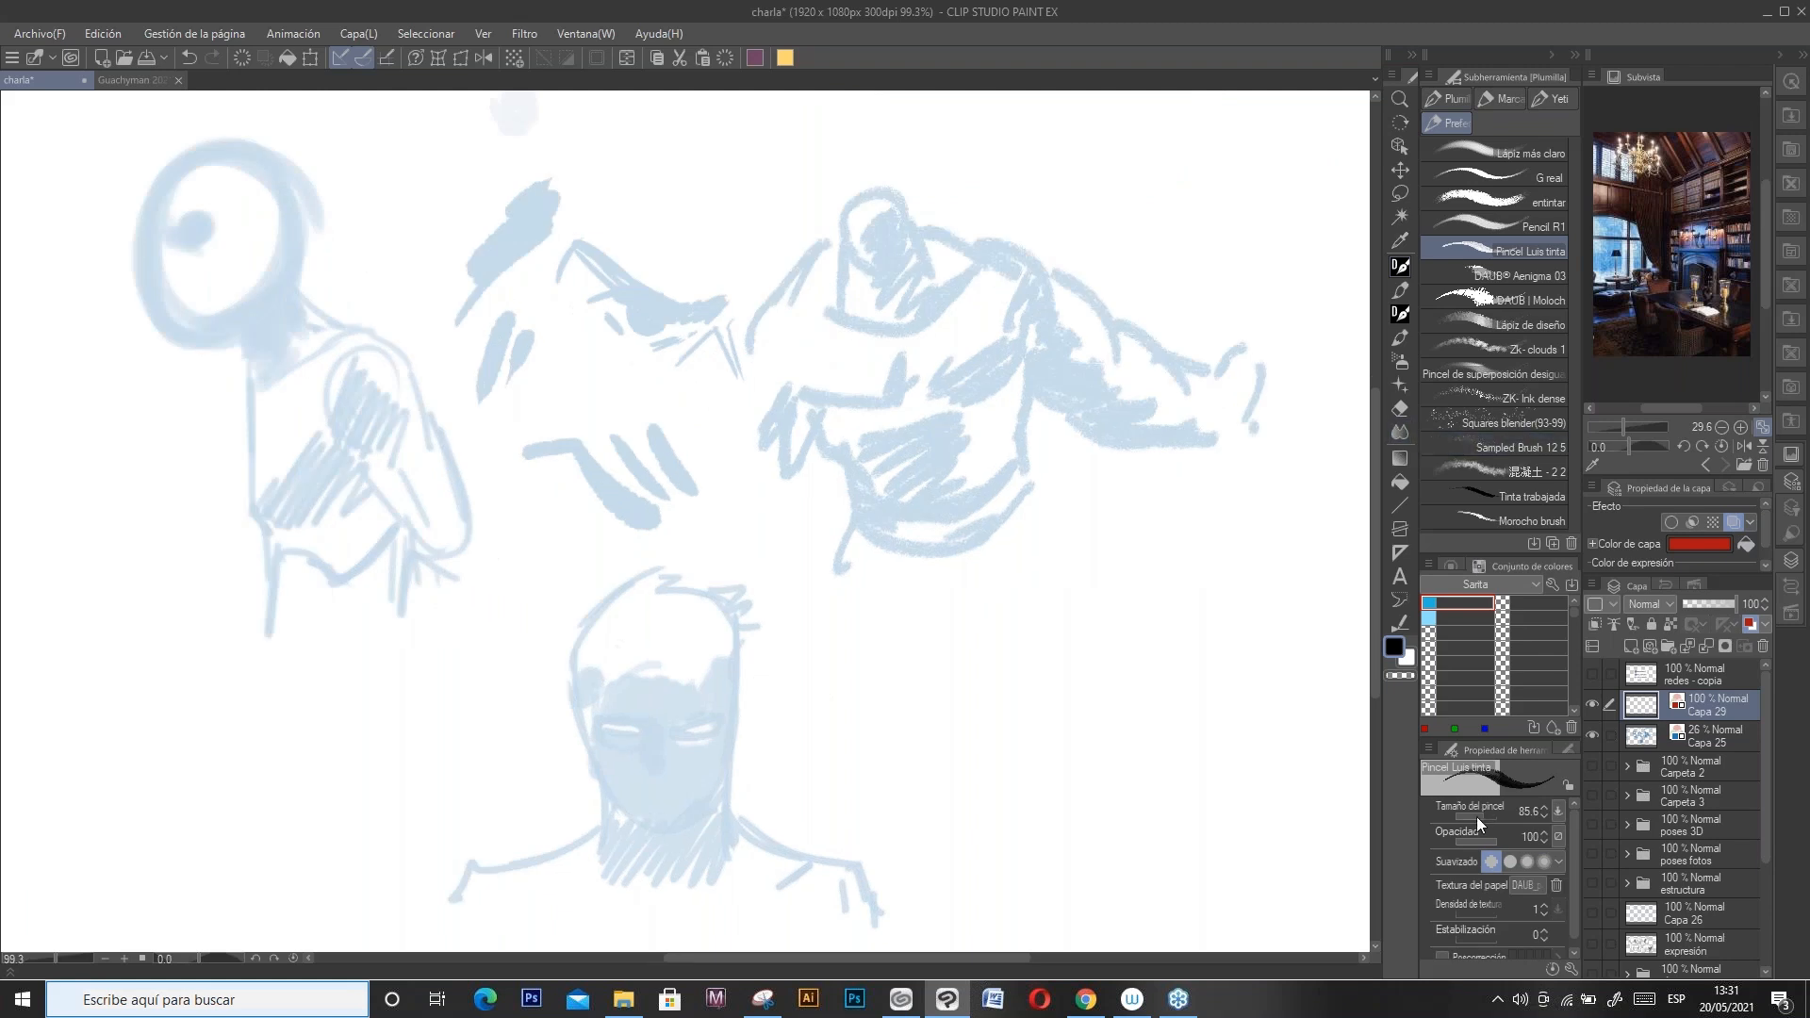
pyautogui.scroll(1, 732, 734)
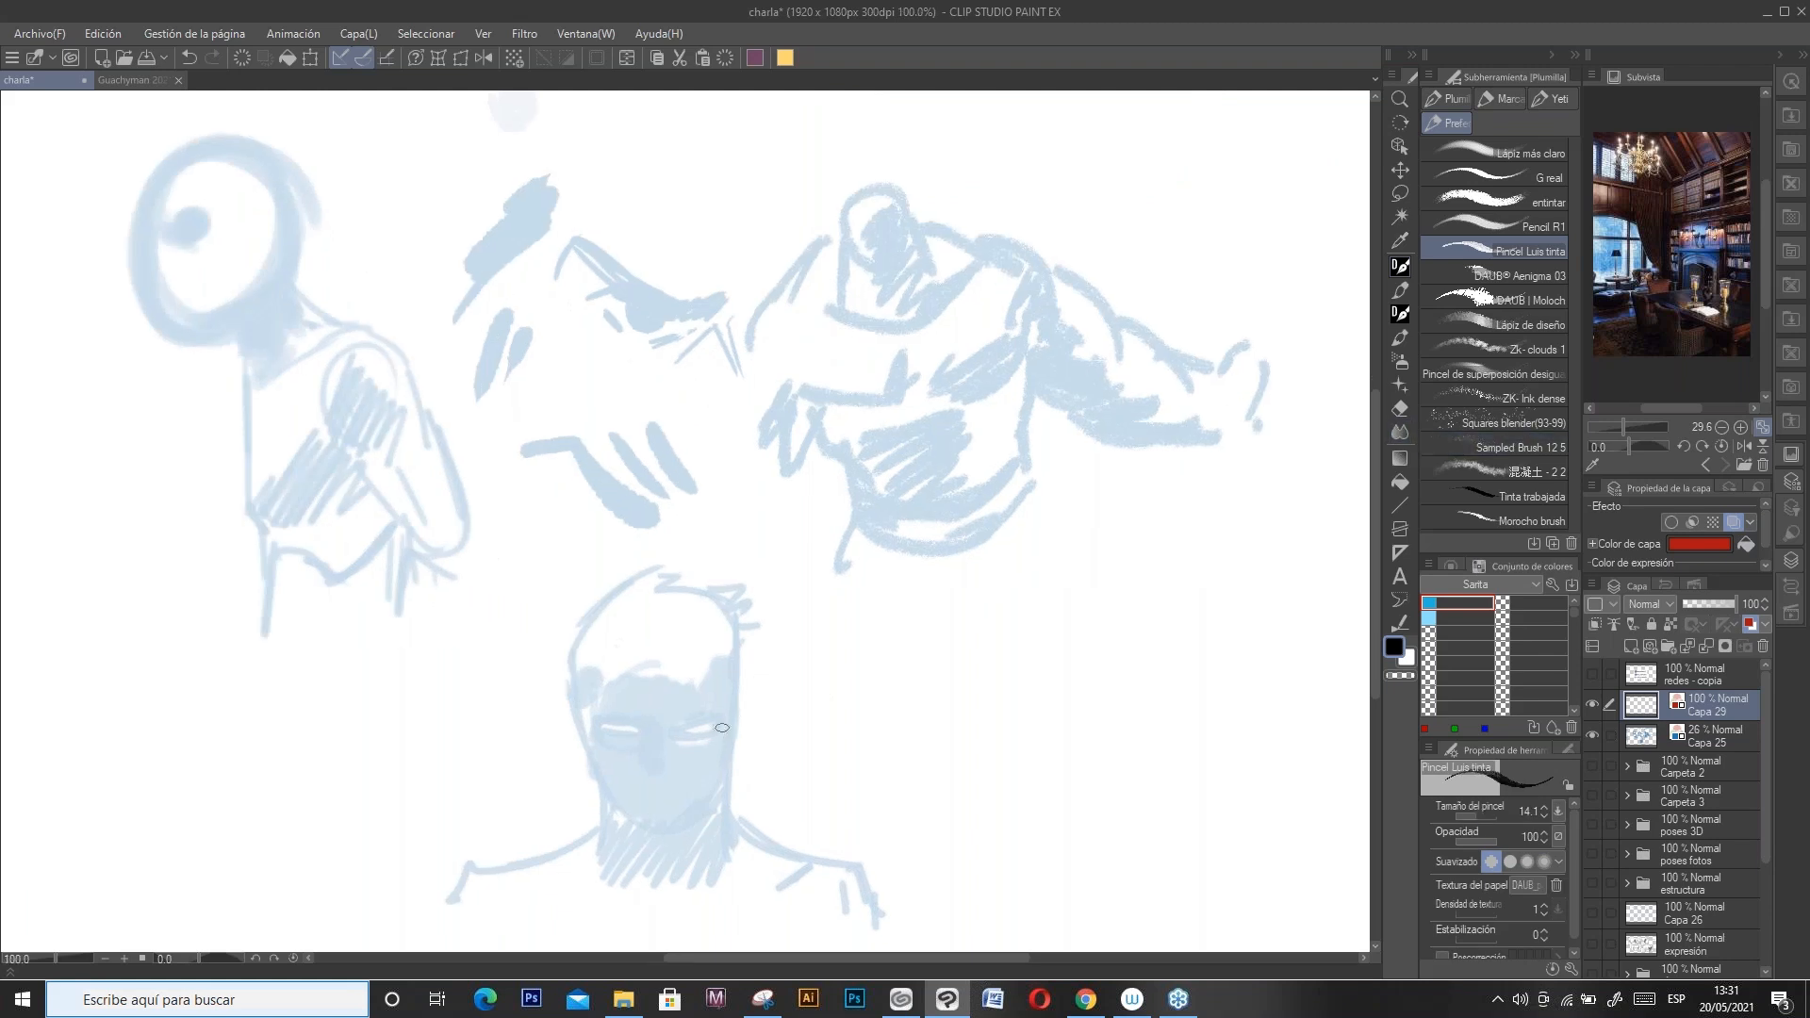
pyautogui.scroll(4, 722, 727)
pyautogui.moveTo(468, 651)
pyautogui.mouseDown()
pyautogui.moveTo(514, 547)
pyautogui.moveTo(641, 455)
pyautogui.mouseUp()
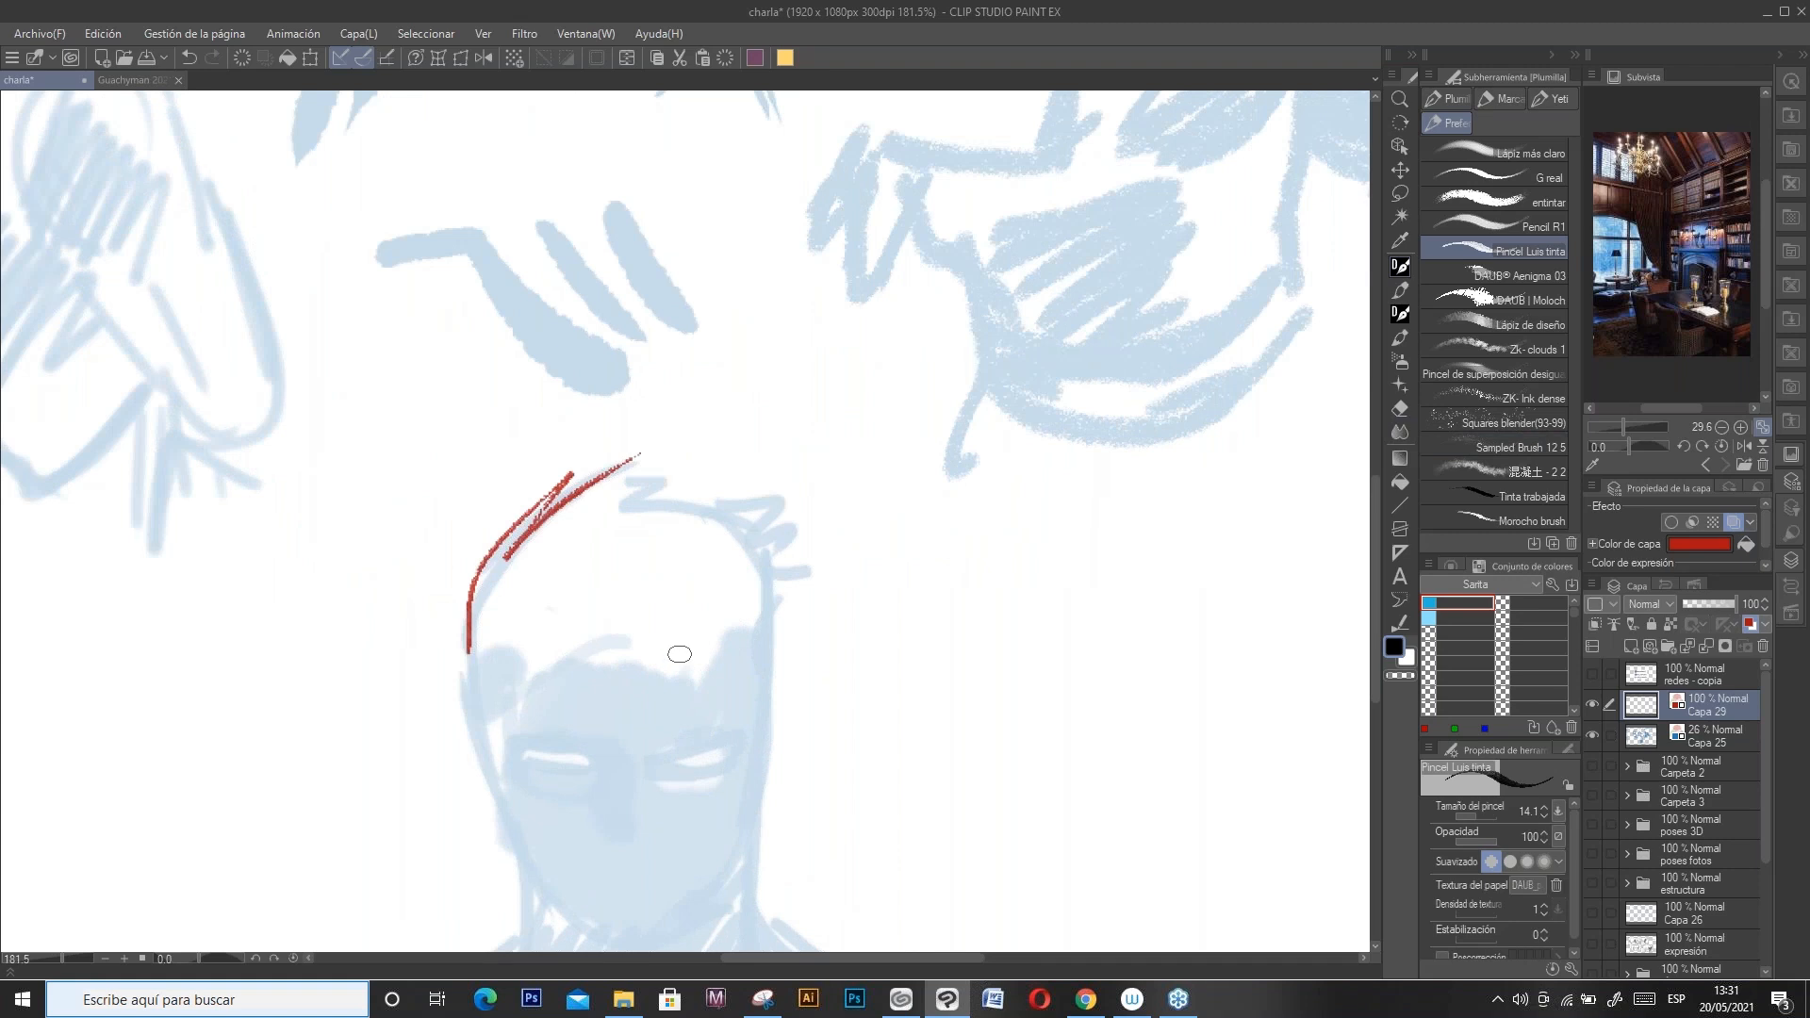
pyautogui.hotkey('ctrl', 'z')
# Step: Switch to the Pencil R1 brush and redraw the head's sides and spiky hair in red over the faded blue sketch
pyautogui.moveTo(1067, 650); pyautogui.dragTo(1103, 605)
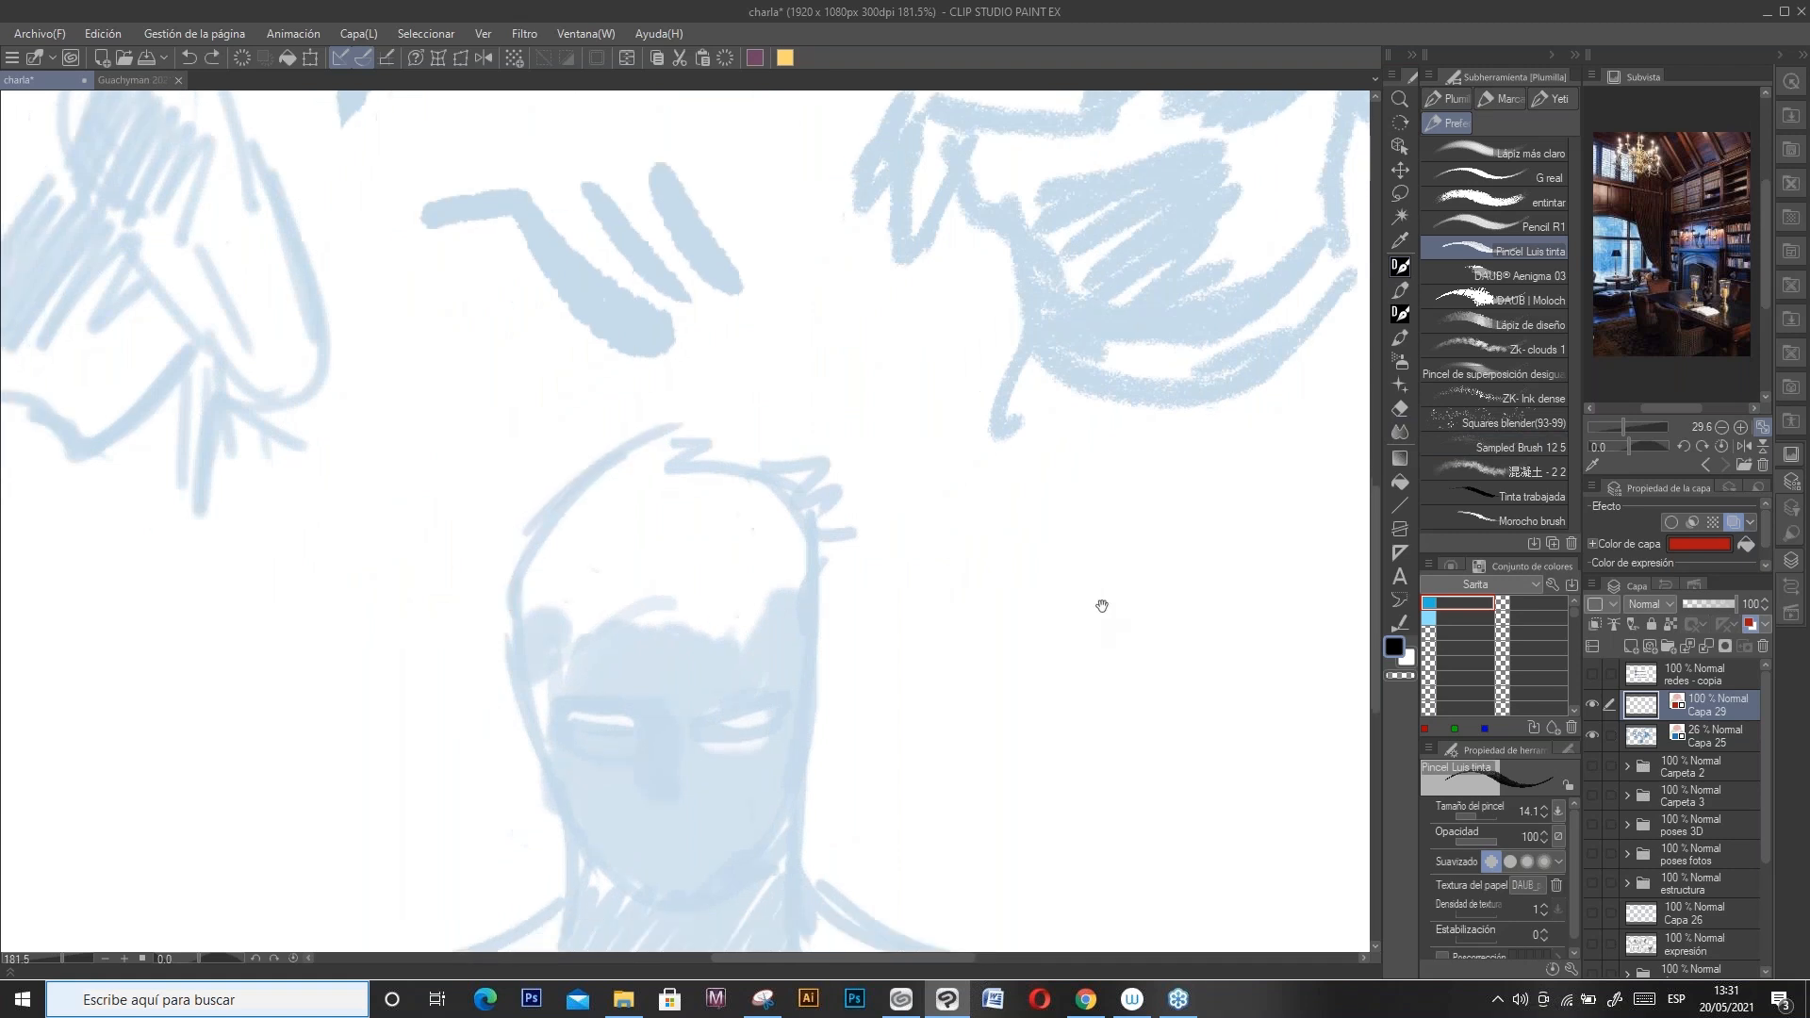
pyautogui.press('p')
pyautogui.moveTo(545, 533)
pyautogui.mouseDown()
pyautogui.moveTo(609, 438)
pyautogui.moveTo(731, 411)
pyautogui.moveTo(806, 475)
pyautogui.moveTo(829, 547)
pyautogui.moveTo(812, 779)
pyautogui.mouseUp()
pyautogui.moveTo(517, 698)
pyautogui.mouseDown()
pyautogui.moveTo(557, 800)
pyautogui.moveTo(507, 637)
pyautogui.moveTo(521, 552)
pyautogui.moveTo(577, 483)
pyautogui.mouseUp()
pyautogui.moveTo(575, 668); pyautogui.dragTo(660, 533)
pyautogui.moveTo(624, 617)
pyautogui.mouseDown()
pyautogui.moveTo(652, 541)
pyautogui.moveTo(735, 535)
pyautogui.mouseUp()
pyautogui.moveTo(672, 601)
pyautogui.mouseDown()
pyautogui.moveTo(725, 542)
pyautogui.moveTo(804, 545)
pyautogui.mouseUp()
# Step: Draw the narrow eyes, the nose and the jawline with chin in red over the blue face
pyautogui.moveTo(719, 715)
pyautogui.mouseDown()
pyautogui.moveTo(784, 697)
pyautogui.moveTo(765, 731)
pyautogui.moveTo(786, 698)
pyautogui.mouseUp()
pyautogui.moveTo(1031, 540); pyautogui.dragTo(1106, 336)
pyautogui.moveTo(632, 494)
pyautogui.mouseDown()
pyautogui.moveTo(712, 513)
pyautogui.moveTo(745, 589)
pyautogui.moveTo(721, 594)
pyautogui.moveTo(743, 597)
pyautogui.mouseUp()
pyautogui.moveTo(631, 592)
pyautogui.mouseDown()
pyautogui.moveTo(656, 646)
pyautogui.moveTo(737, 721)
pyautogui.mouseUp()
pyautogui.moveTo(744, 720); pyautogui.dragTo(792, 715)
pyautogui.moveTo(887, 571)
pyautogui.mouseDown()
pyautogui.moveTo(860, 639)
pyautogui.moveTo(792, 714)
pyautogui.mouseUp()
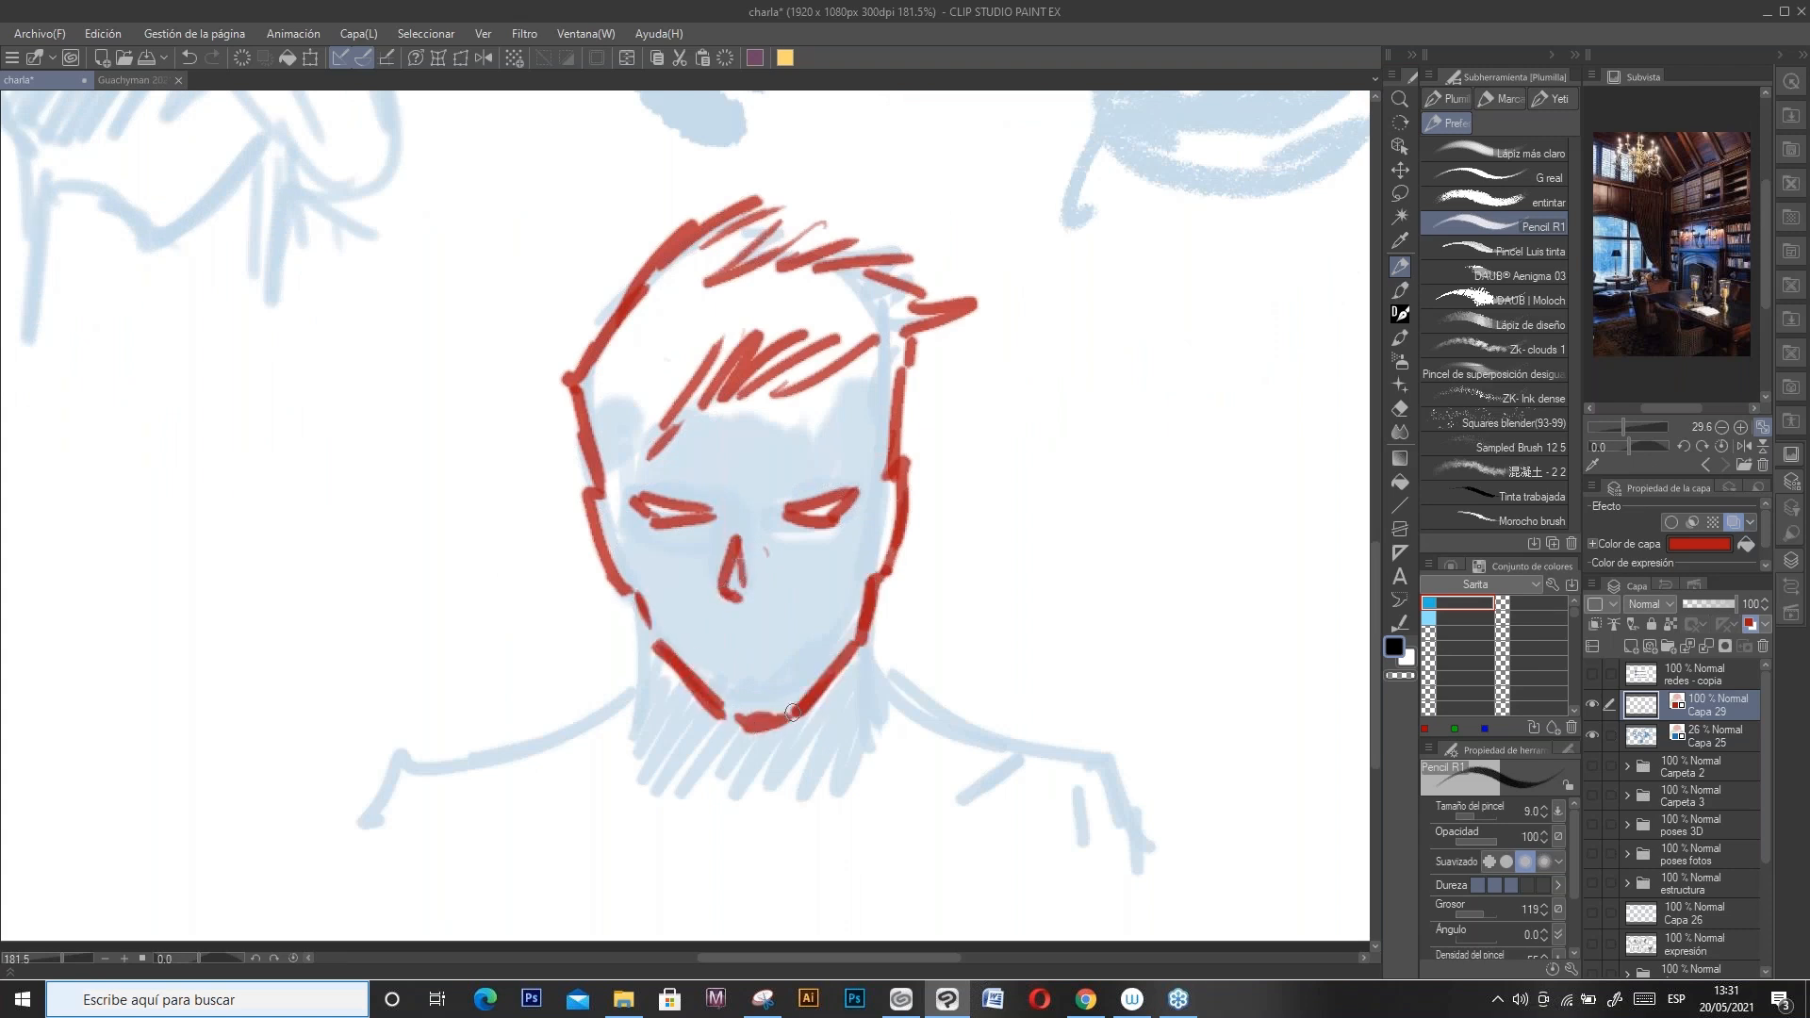
# Step: Draw the neck sides and both shoulder lines in red beneath the head
pyautogui.moveTo(856, 647); pyautogui.dragTo(877, 731)
pyautogui.moveTo(647, 626); pyautogui.dragTo(651, 722)
pyautogui.moveTo(647, 709)
pyautogui.mouseDown()
pyautogui.moveTo(616, 690)
pyautogui.moveTo(533, 782)
pyautogui.moveTo(540, 768)
pyautogui.moveTo(417, 817)
pyautogui.mouseUp()
pyautogui.moveTo(863, 677); pyautogui.dragTo(1021, 776)
pyautogui.moveTo(1015, 776)
pyautogui.mouseDown()
pyautogui.moveTo(1098, 789)
pyautogui.moveTo(1166, 851)
pyautogui.mouseUp()
pyautogui.moveTo(429, 809)
pyautogui.mouseDown()
pyautogui.moveTo(376, 847)
pyautogui.moveTo(366, 891)
pyautogui.mouseUp()
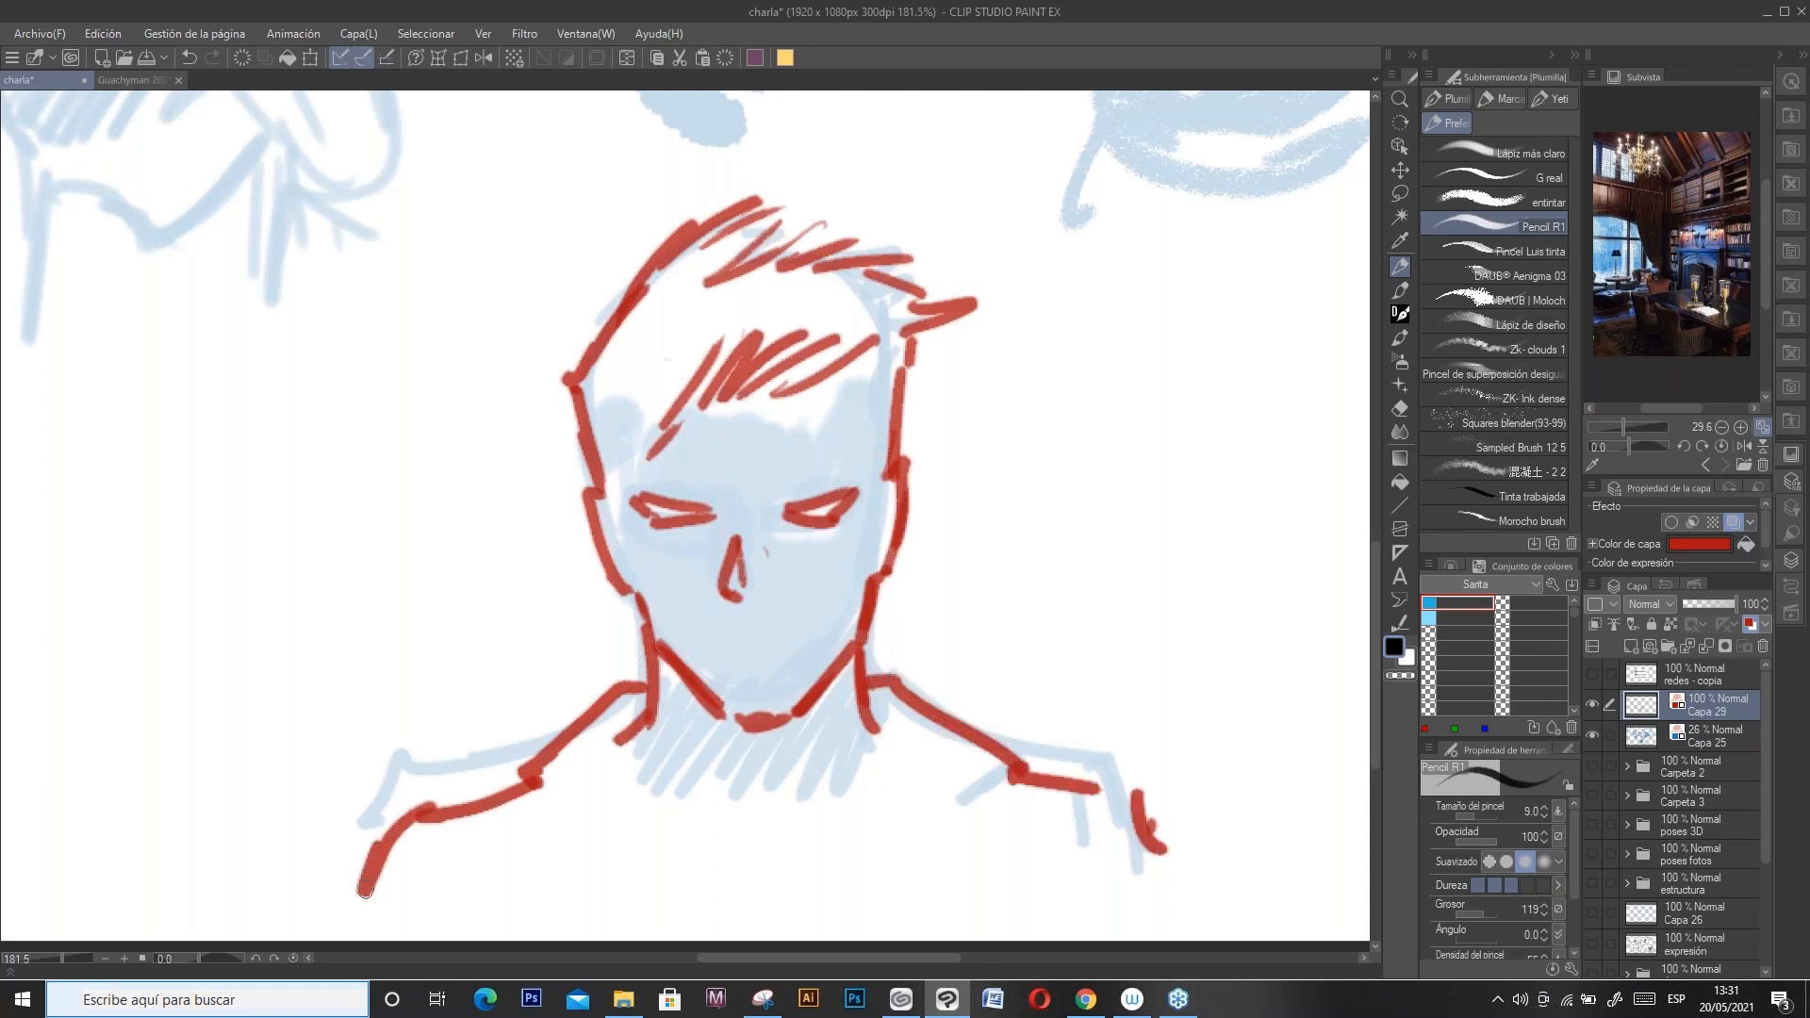
# Step: Add a layer above the red sketch, lower Capa 29 to 49% and Capa 25 to 19% opacity, and reselect the new layer
pyautogui.click(1634, 645)
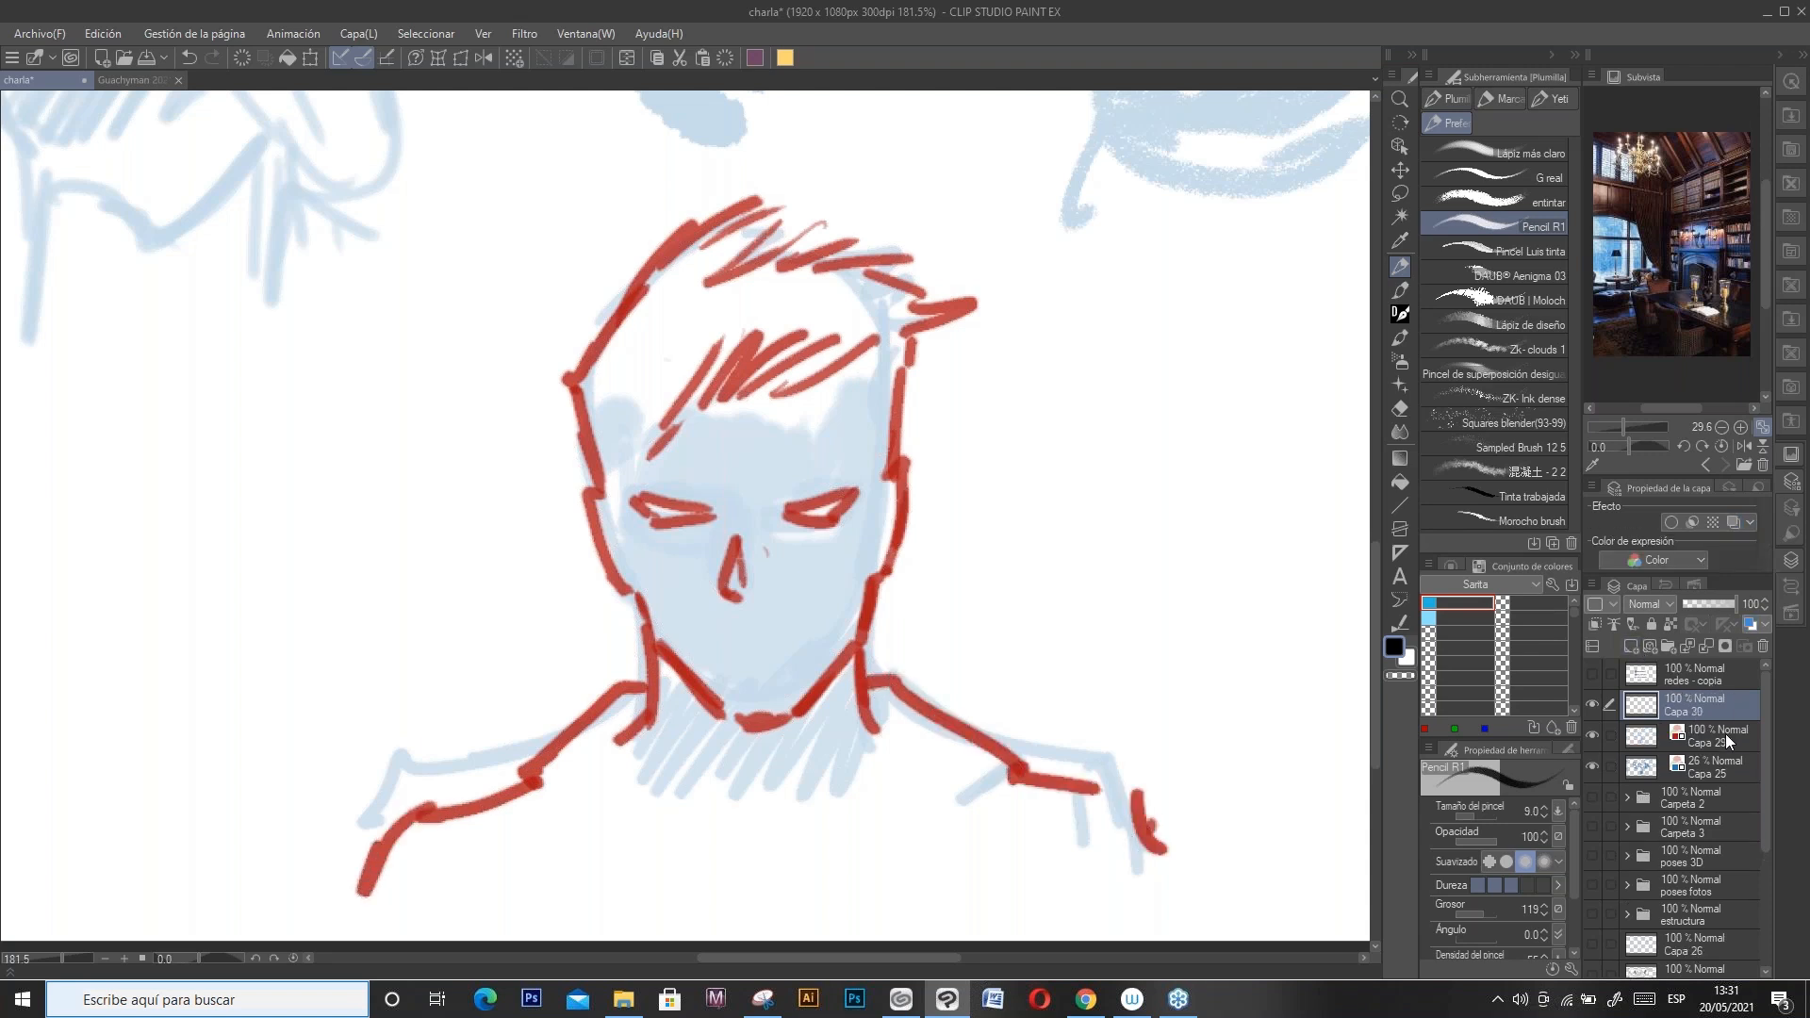
pyautogui.hotkey('alt', '[')
pyautogui.click(1710, 607)
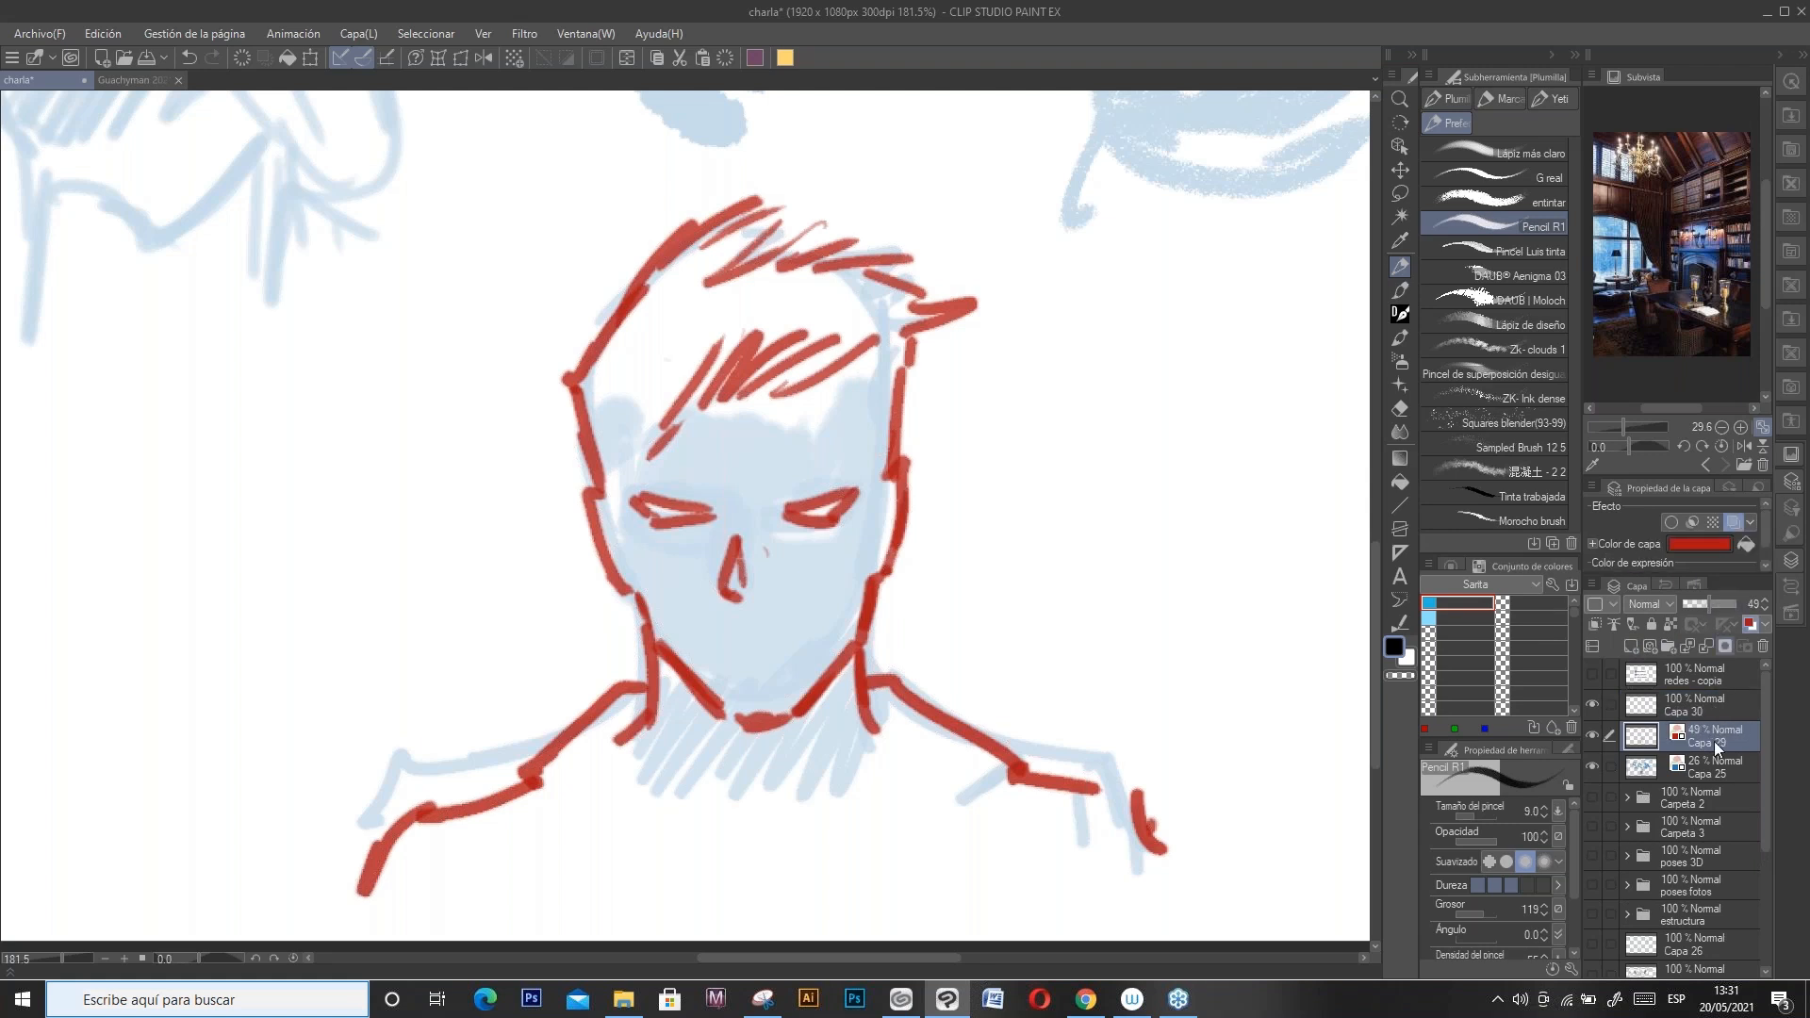
pyautogui.hotkey('alt', '[')
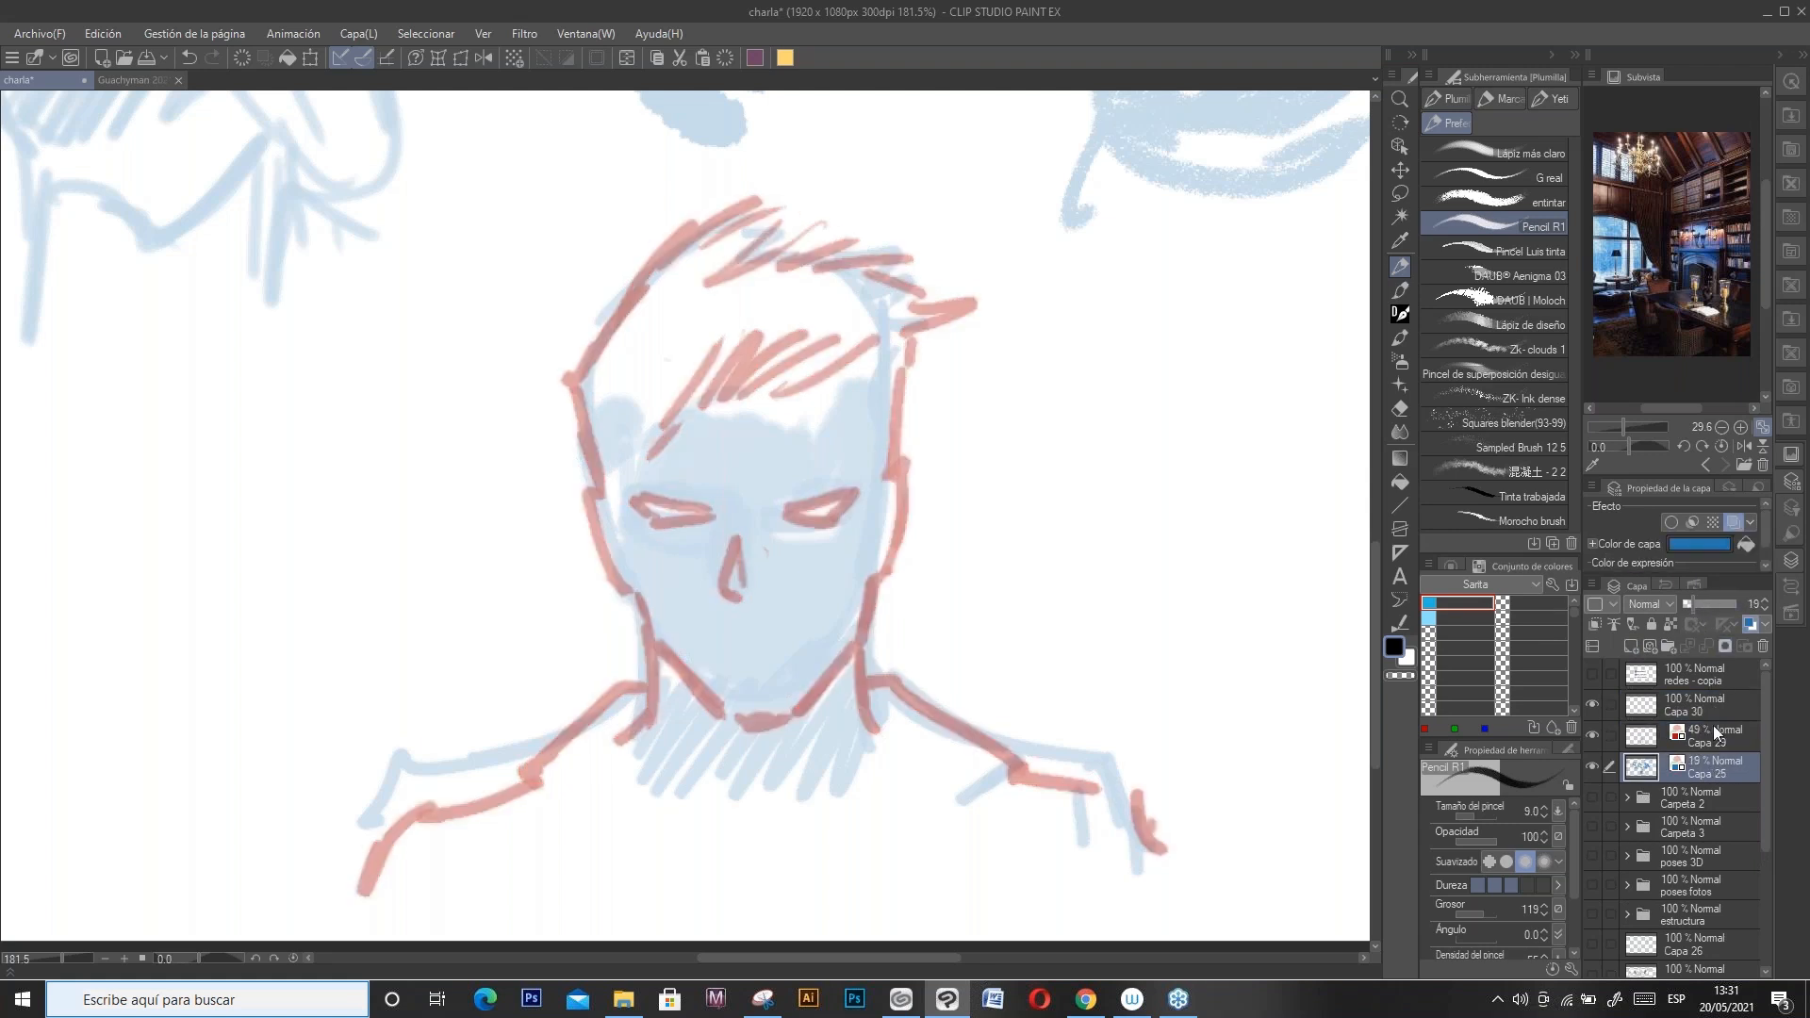
pyautogui.click(1716, 713)
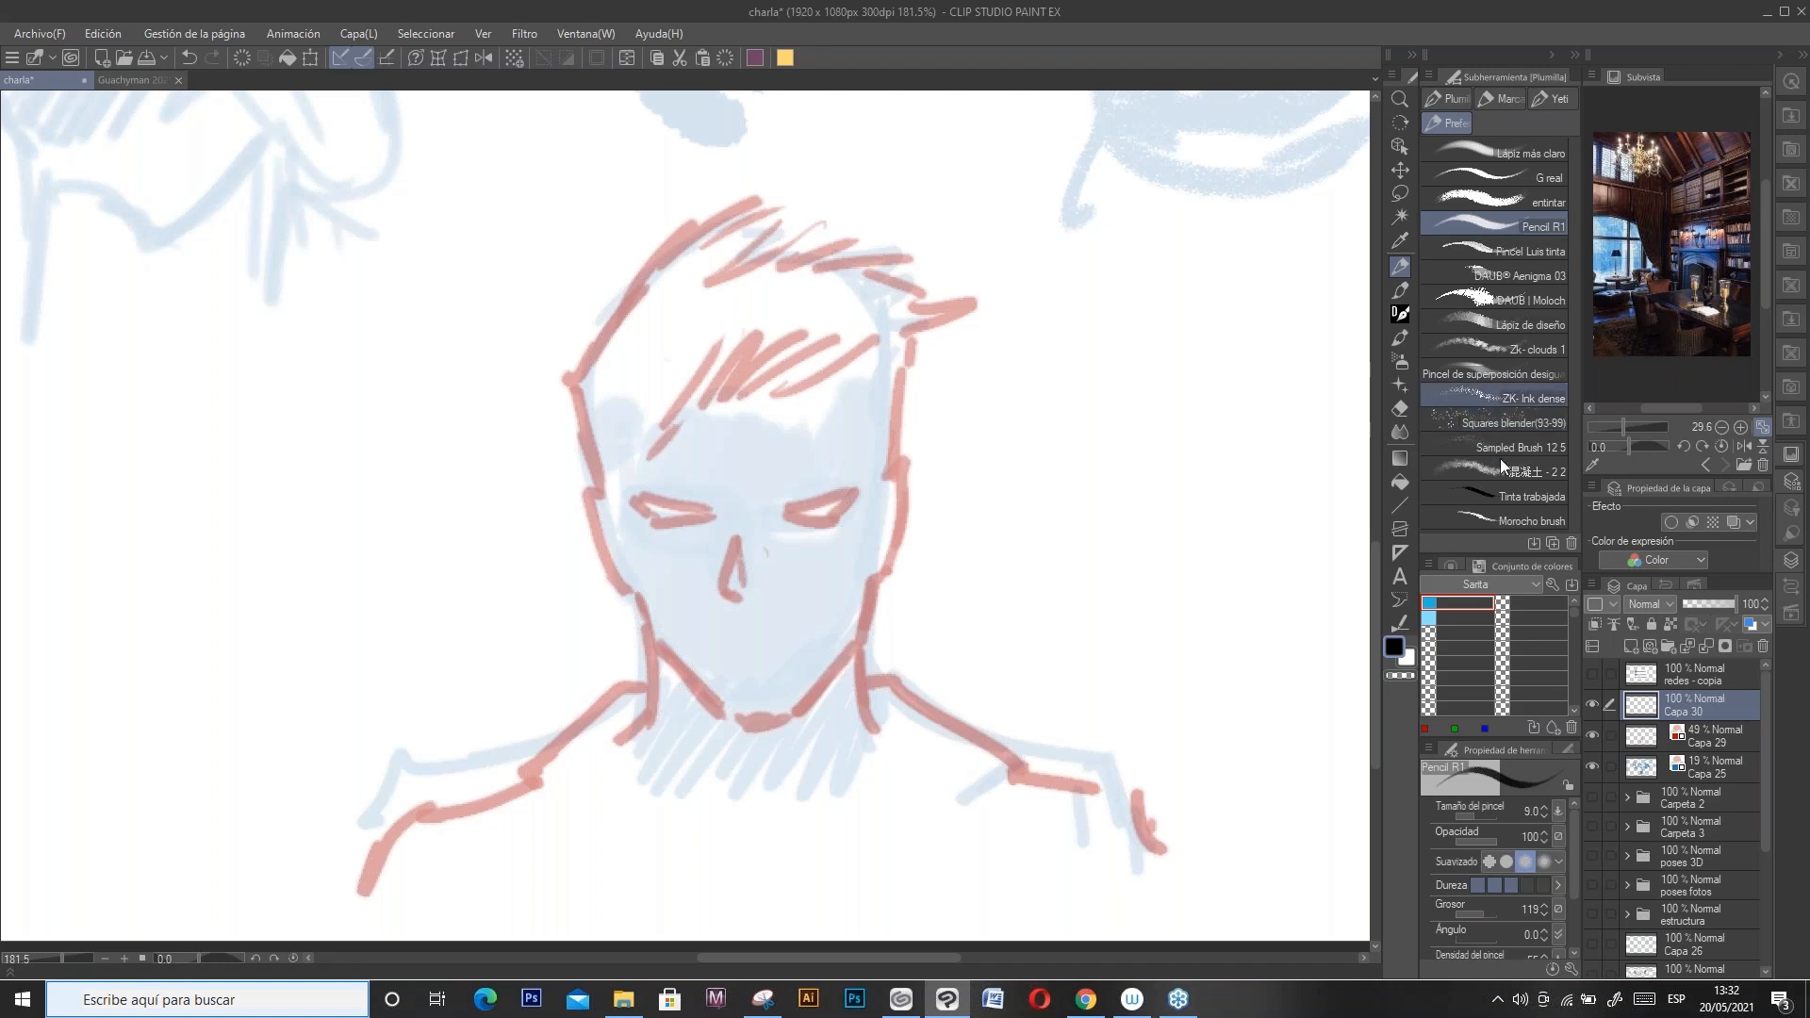
# Step: Ink the hair strands and upper head outline in black with the Morocho brush, reducing its size to 27.8
pyautogui.click(1492, 512)
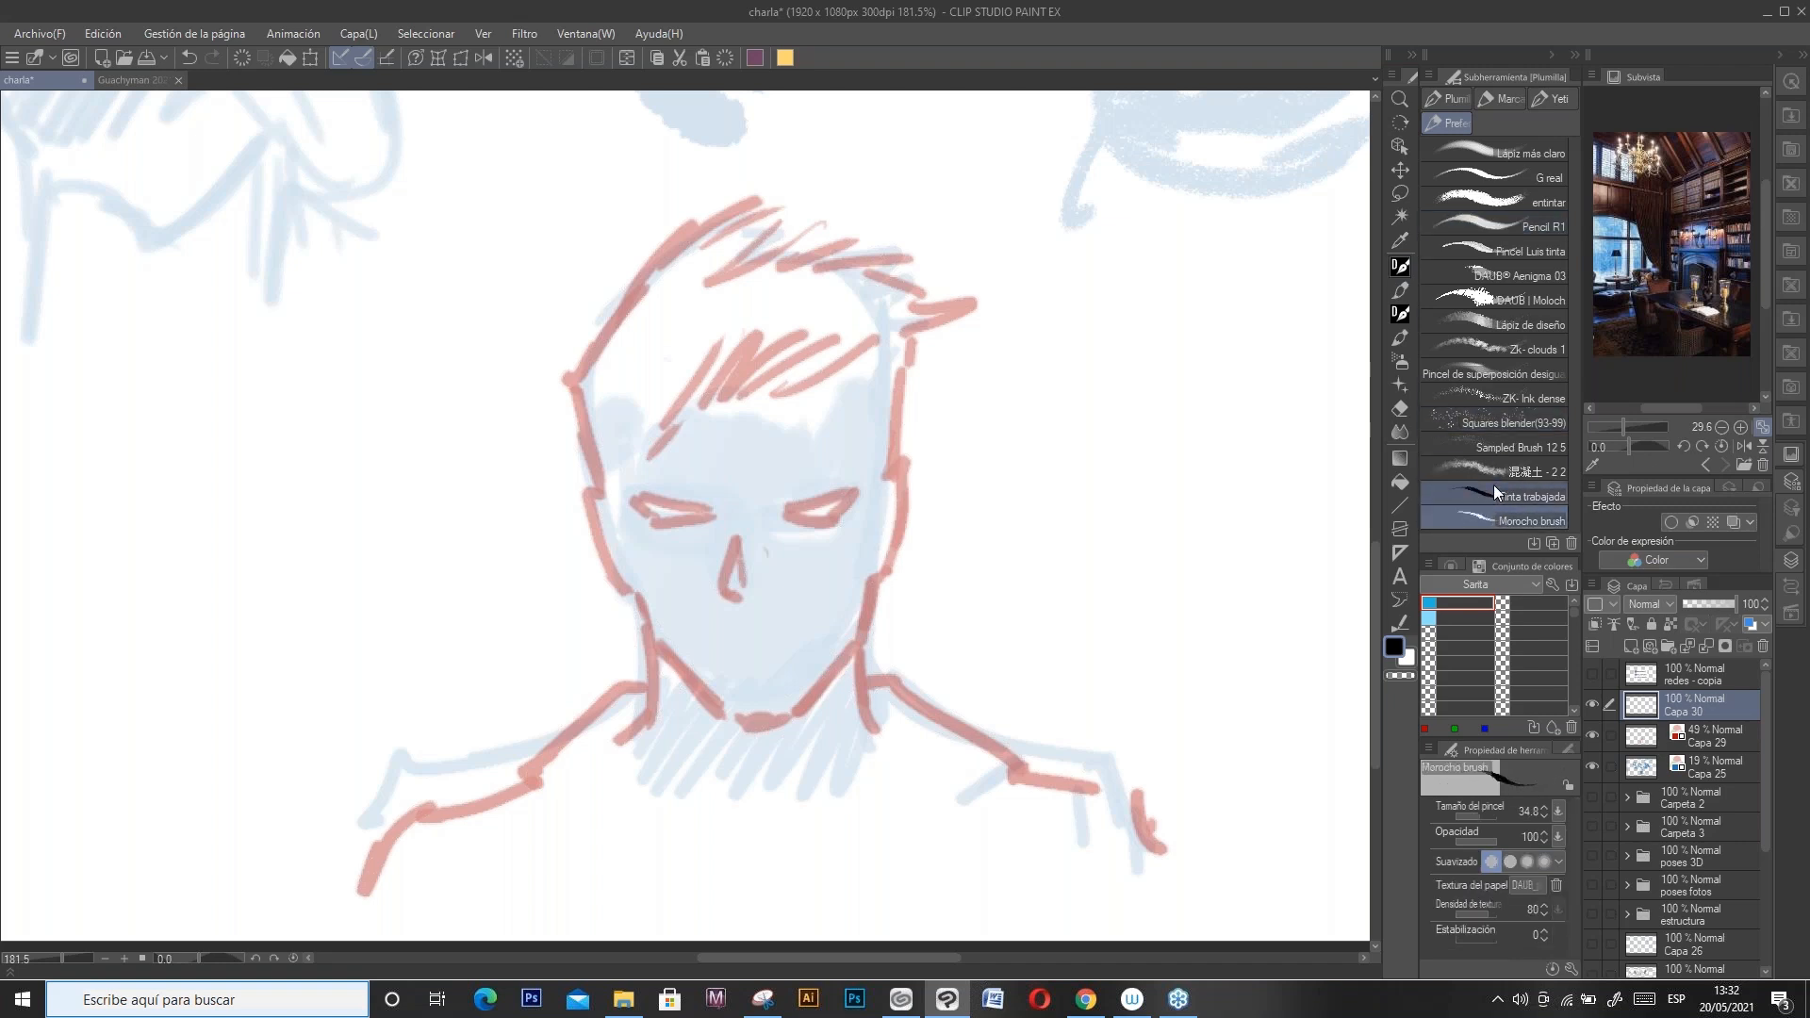
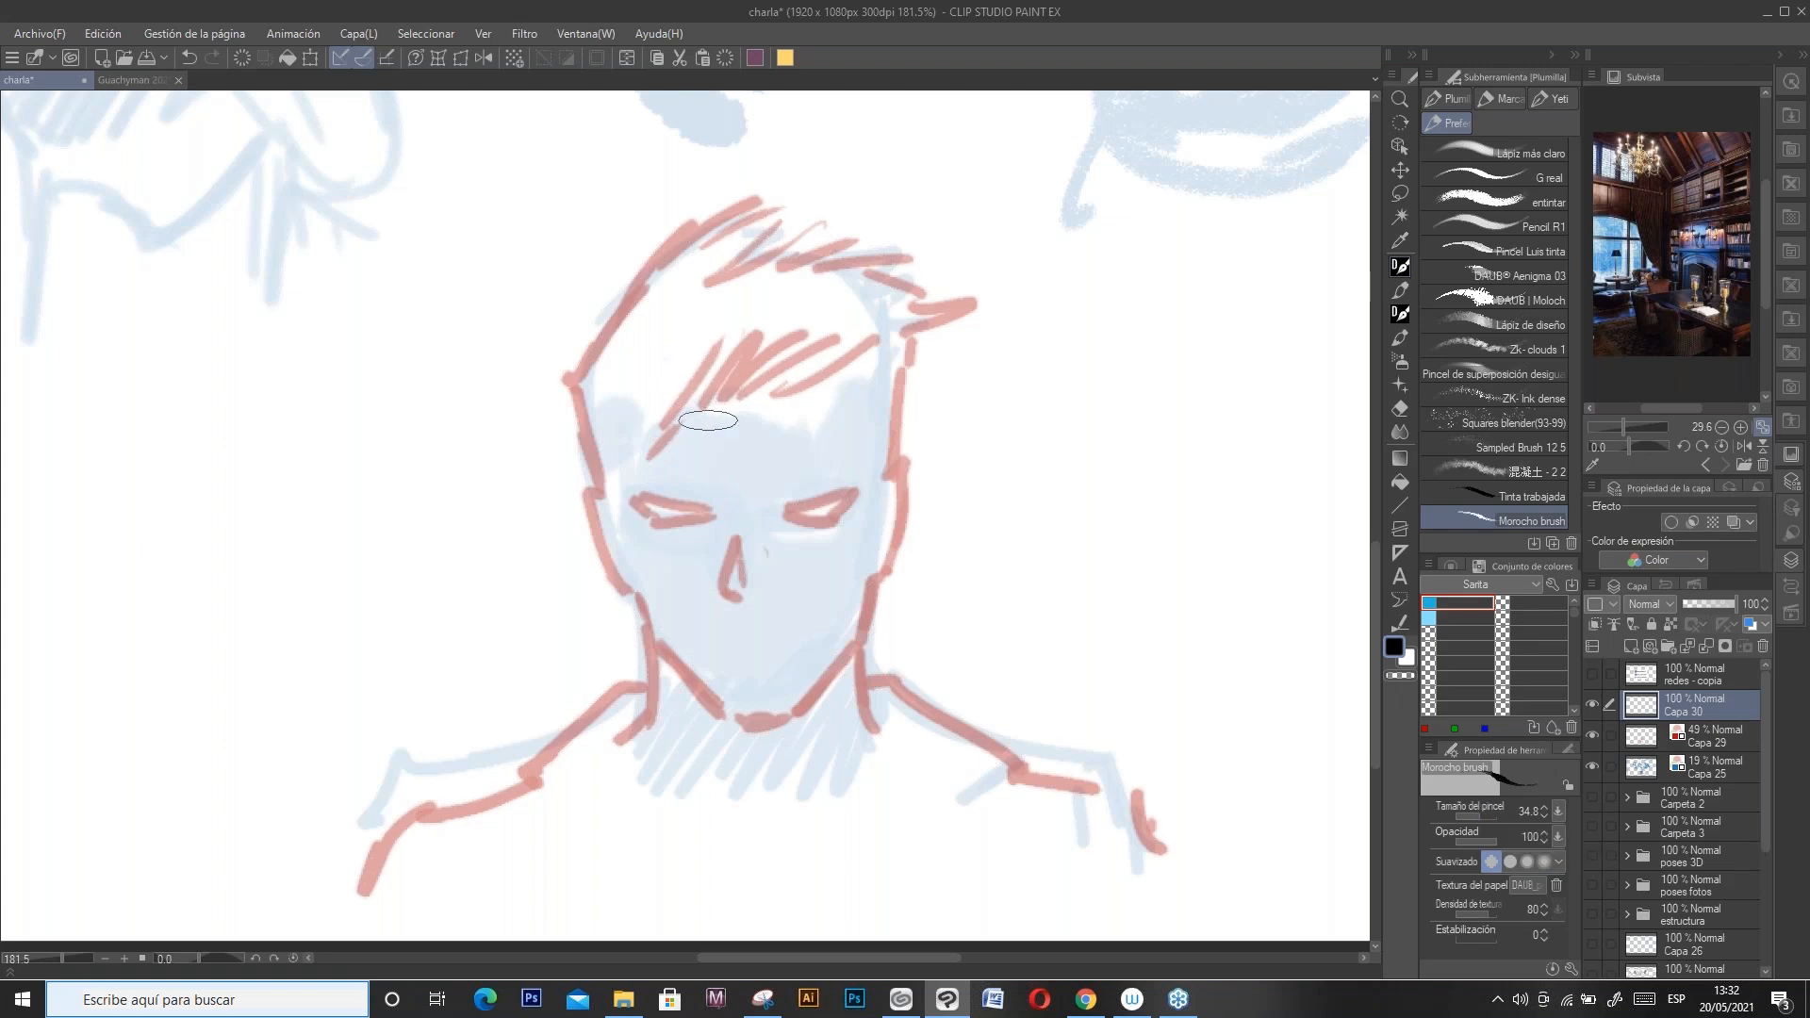
pyautogui.moveTo(691, 400); pyautogui.dragTo(751, 294)
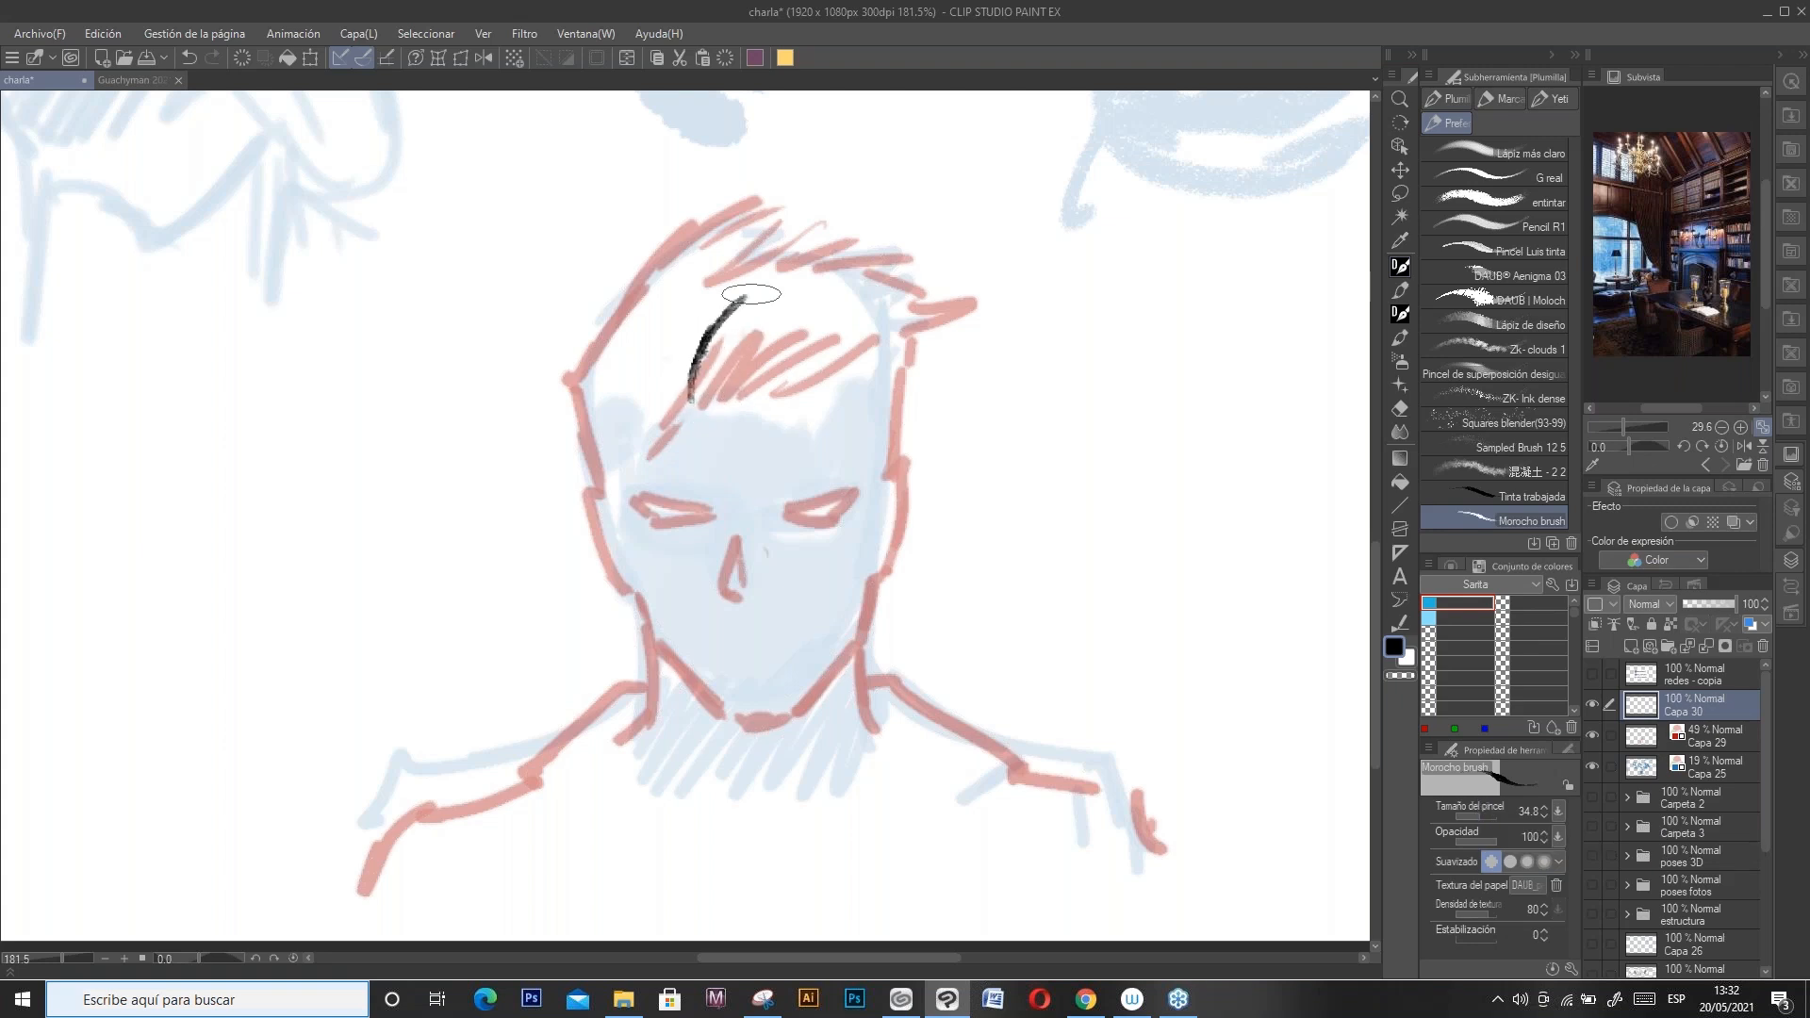
pyautogui.moveTo(709, 398)
pyautogui.mouseDown()
pyautogui.moveTo(754, 300)
pyautogui.moveTo(717, 392)
pyautogui.moveTo(815, 330)
pyautogui.moveTo(736, 396)
pyautogui.mouseUp()
pyautogui.click(1476, 811)
pyautogui.moveTo(867, 332)
pyautogui.mouseDown()
pyautogui.moveTo(619, 390)
pyautogui.moveTo(653, 418)
pyautogui.moveTo(605, 438)
pyautogui.moveTo(637, 447)
pyautogui.moveTo(622, 507)
pyautogui.mouseUp()
pyautogui.moveTo(568, 396)
pyautogui.mouseDown()
pyautogui.moveTo(606, 504)
pyautogui.moveTo(566, 364)
pyautogui.moveTo(702, 214)
pyautogui.moveTo(789, 205)
pyautogui.mouseUp()
pyautogui.moveTo(709, 278)
pyautogui.mouseDown()
pyautogui.moveTo(795, 215)
pyautogui.moveTo(682, 341)
pyautogui.moveTo(671, 332)
pyautogui.mouseUp()
pyautogui.moveTo(778, 270)
pyautogui.mouseDown()
pyautogui.moveTo(888, 211)
pyautogui.moveTo(863, 232)
pyautogui.moveTo(976, 287)
pyautogui.moveTo(907, 318)
pyautogui.moveTo(904, 424)
pyautogui.moveTo(810, 397)
pyautogui.moveTo(872, 400)
pyautogui.moveTo(889, 509)
pyautogui.moveTo(787, 517)
pyautogui.moveTo(826, 523)
pyautogui.moveTo(852, 494)
pyautogui.mouseUp()
# Step: Ink the eyes and nose and hatch a dark shadow across the brow
pyautogui.moveTo(658, 503)
pyautogui.mouseDown()
pyautogui.moveTo(712, 514)
pyautogui.moveTo(638, 503)
pyautogui.moveTo(711, 521)
pyautogui.moveTo(717, 593)
pyautogui.moveTo(741, 594)
pyautogui.mouseUp()
pyautogui.moveTo(721, 486)
pyautogui.mouseDown()
pyautogui.moveTo(676, 481)
pyautogui.moveTo(710, 515)
pyautogui.moveTo(769, 493)
pyautogui.moveTo(689, 483)
pyautogui.moveTo(711, 477)
pyautogui.moveTo(720, 430)
pyautogui.moveTo(738, 429)
pyautogui.moveTo(719, 460)
pyautogui.moveTo(754, 443)
pyautogui.moveTo(719, 489)
pyautogui.moveTo(787, 453)
pyautogui.mouseUp()
pyautogui.moveTo(731, 518)
pyautogui.mouseDown()
pyautogui.moveTo(820, 491)
pyautogui.moveTo(849, 462)
pyautogui.moveTo(823, 433)
pyautogui.mouseUp()
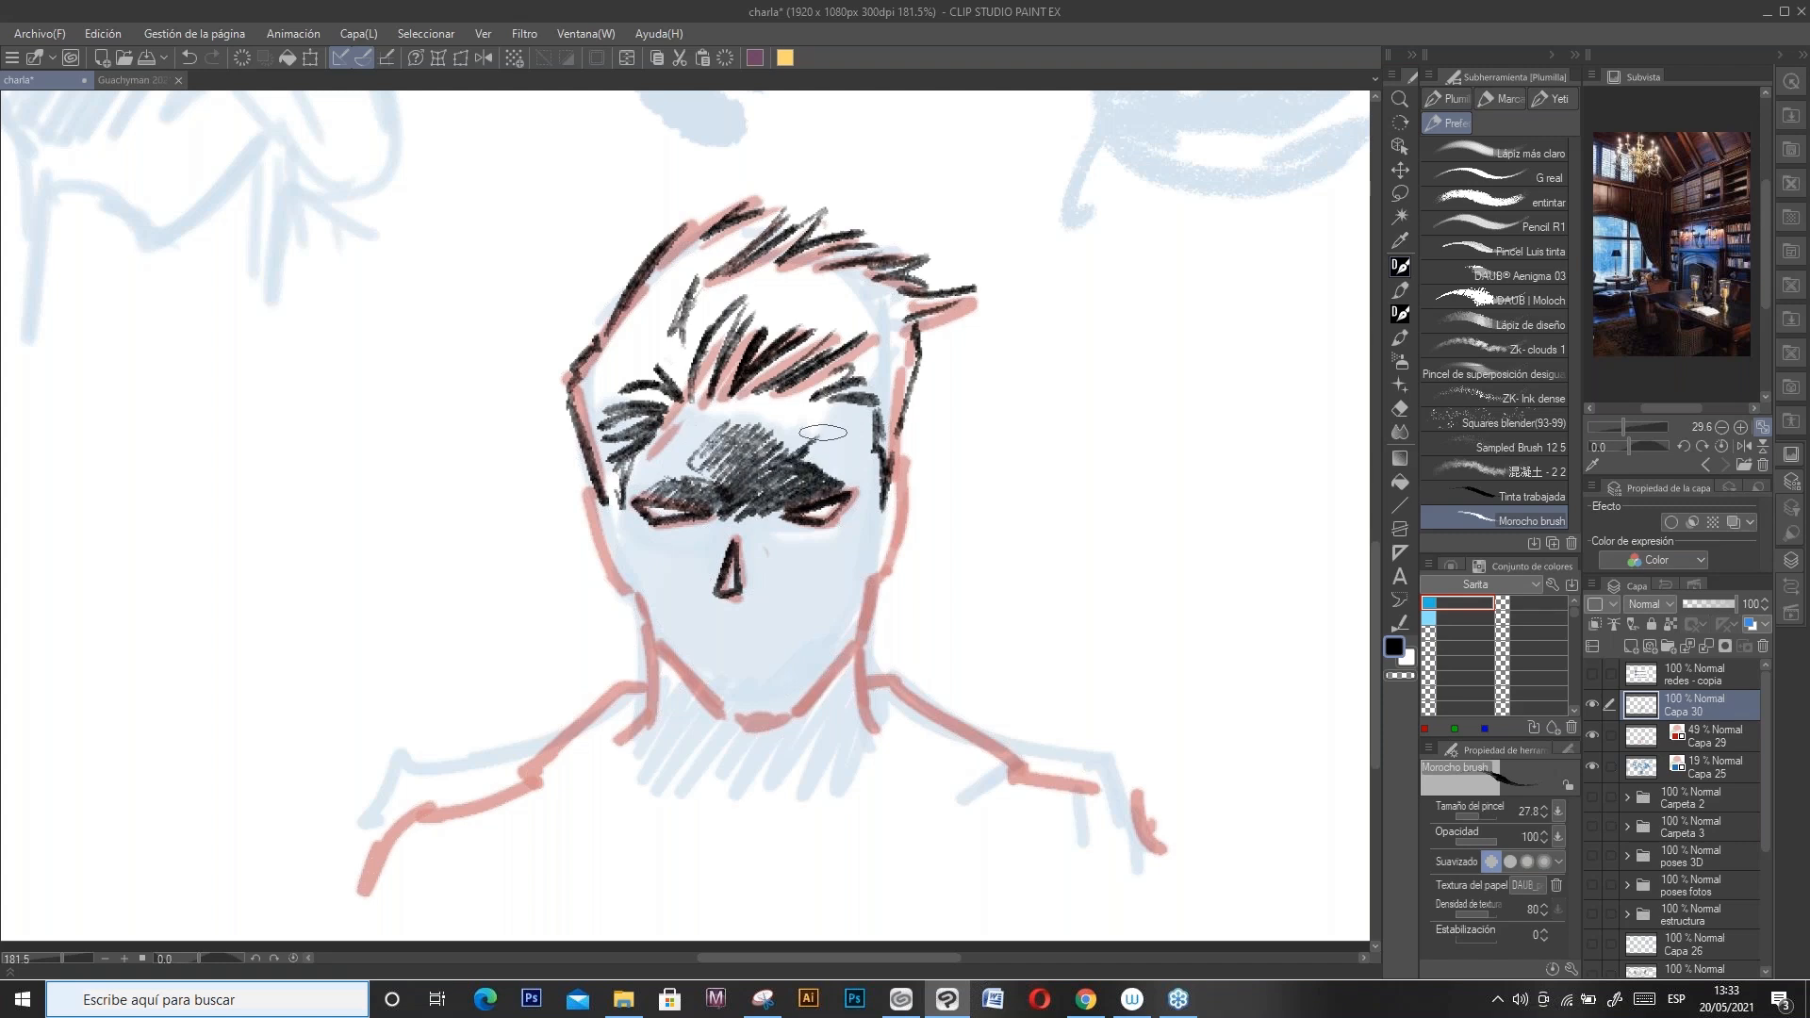
pyautogui.moveTo(745, 516); pyautogui.dragTo(734, 592)
# Step: Ink the ears, jaw and shoulders, and fill the face and neck with dense black hatching
pyautogui.moveTo(881, 510)
pyautogui.mouseDown()
pyautogui.moveTo(906, 480)
pyautogui.moveTo(872, 586)
pyautogui.mouseUp()
pyautogui.moveTo(589, 492)
pyautogui.mouseDown()
pyautogui.moveTo(622, 504)
pyautogui.moveTo(619, 585)
pyautogui.moveTo(745, 719)
pyautogui.mouseUp()
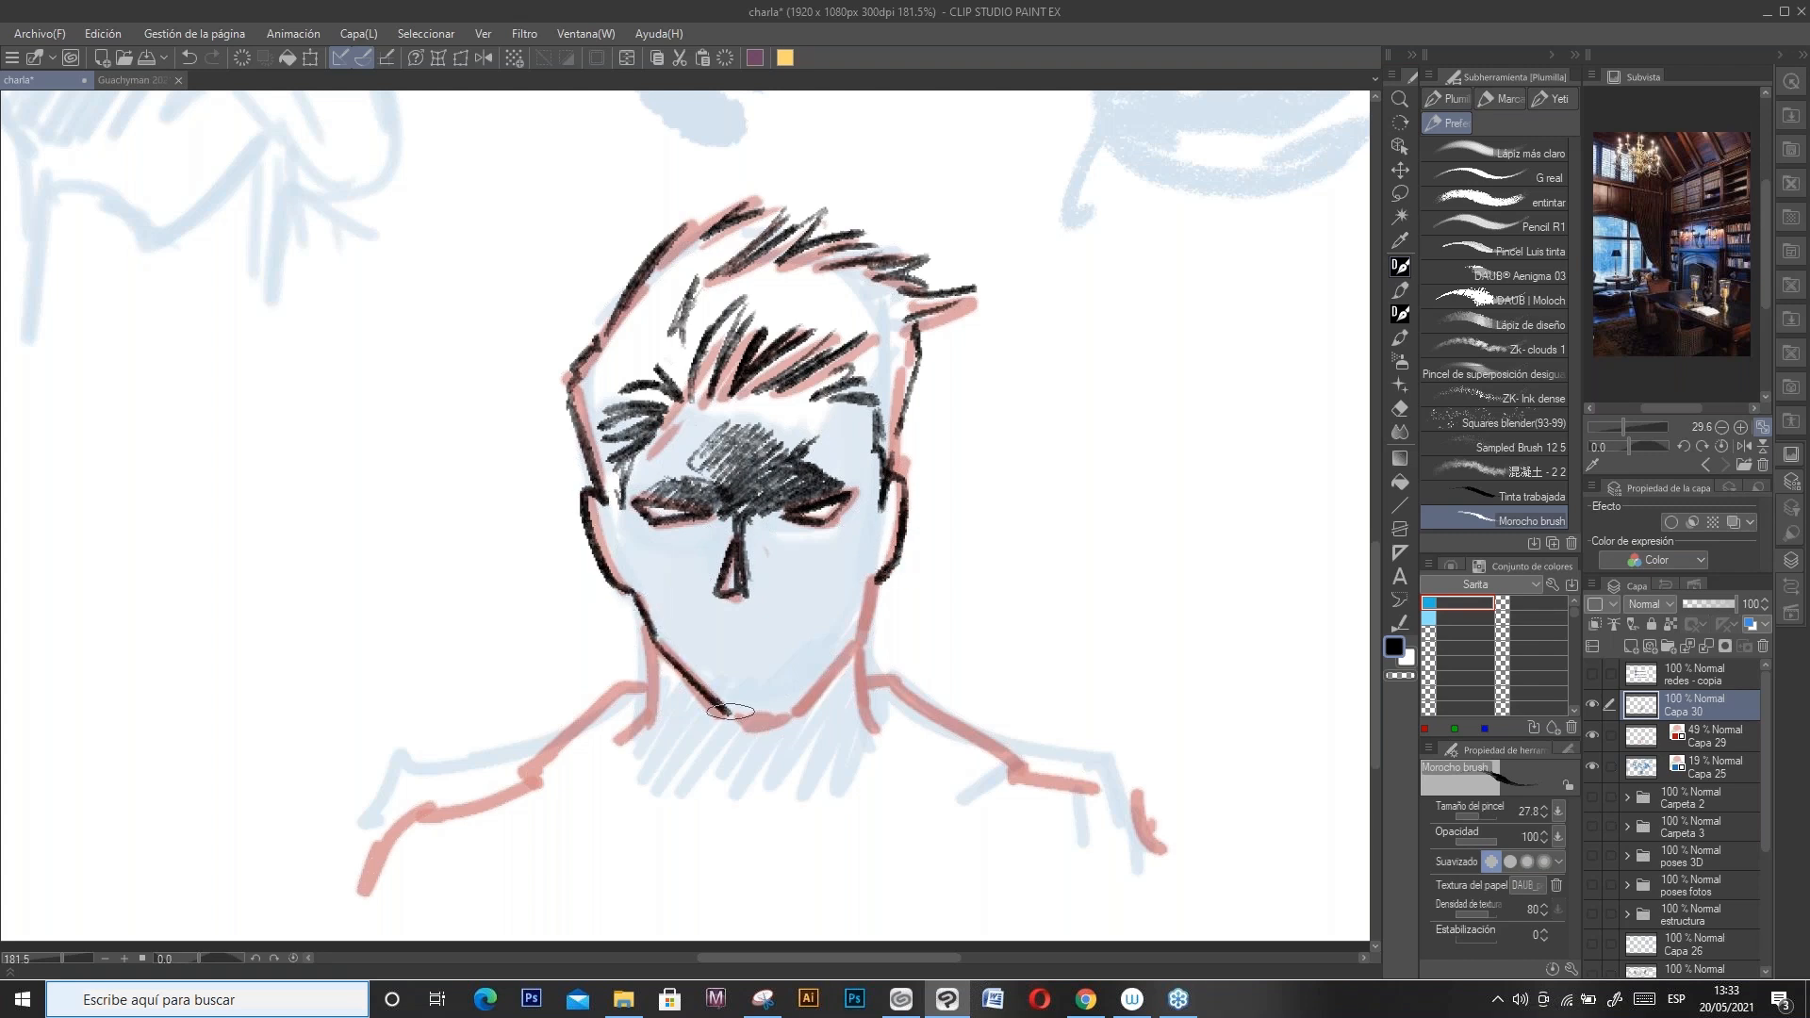
pyautogui.moveTo(884, 613)
pyautogui.mouseDown()
pyautogui.moveTo(828, 680)
pyautogui.moveTo(854, 653)
pyautogui.moveTo(788, 719)
pyautogui.moveTo(726, 721)
pyautogui.mouseUp()
pyautogui.moveTo(854, 446)
pyautogui.mouseDown()
pyautogui.moveTo(854, 395)
pyautogui.moveTo(837, 421)
pyautogui.moveTo(830, 407)
pyautogui.moveTo(813, 471)
pyautogui.moveTo(802, 444)
pyautogui.moveTo(885, 488)
pyautogui.moveTo(856, 485)
pyautogui.moveTo(827, 571)
pyautogui.moveTo(840, 537)
pyautogui.moveTo(773, 583)
pyautogui.moveTo(779, 520)
pyautogui.moveTo(723, 508)
pyautogui.moveTo(730, 534)
pyautogui.moveTo(721, 517)
pyautogui.moveTo(690, 564)
pyautogui.moveTo(689, 532)
pyautogui.moveTo(656, 534)
pyautogui.moveTo(689, 534)
pyautogui.moveTo(679, 558)
pyautogui.moveTo(725, 556)
pyautogui.moveTo(714, 599)
pyautogui.moveTo(686, 569)
pyautogui.moveTo(693, 629)
pyautogui.moveTo(691, 613)
pyautogui.moveTo(738, 635)
pyautogui.moveTo(759, 593)
pyautogui.moveTo(738, 637)
pyautogui.moveTo(783, 629)
pyautogui.moveTo(819, 591)
pyautogui.moveTo(823, 638)
pyautogui.moveTo(825, 620)
pyautogui.moveTo(785, 629)
pyautogui.moveTo(811, 594)
pyautogui.moveTo(830, 632)
pyautogui.moveTo(778, 696)
pyautogui.moveTo(717, 677)
pyautogui.moveTo(752, 690)
pyautogui.moveTo(829, 632)
pyautogui.moveTo(792, 683)
pyautogui.moveTo(702, 669)
pyautogui.moveTo(715, 759)
pyautogui.moveTo(745, 717)
pyautogui.moveTo(877, 664)
pyautogui.moveTo(1148, 835)
pyautogui.mouseUp()
pyautogui.moveTo(660, 634)
pyautogui.mouseDown()
pyautogui.moveTo(650, 684)
pyautogui.moveTo(524, 780)
pyautogui.moveTo(362, 850)
pyautogui.mouseUp()
# Step: Hide the inked head and both sketch layers, and add a new empty layer above them
pyautogui.scroll(-5, 956, 715)
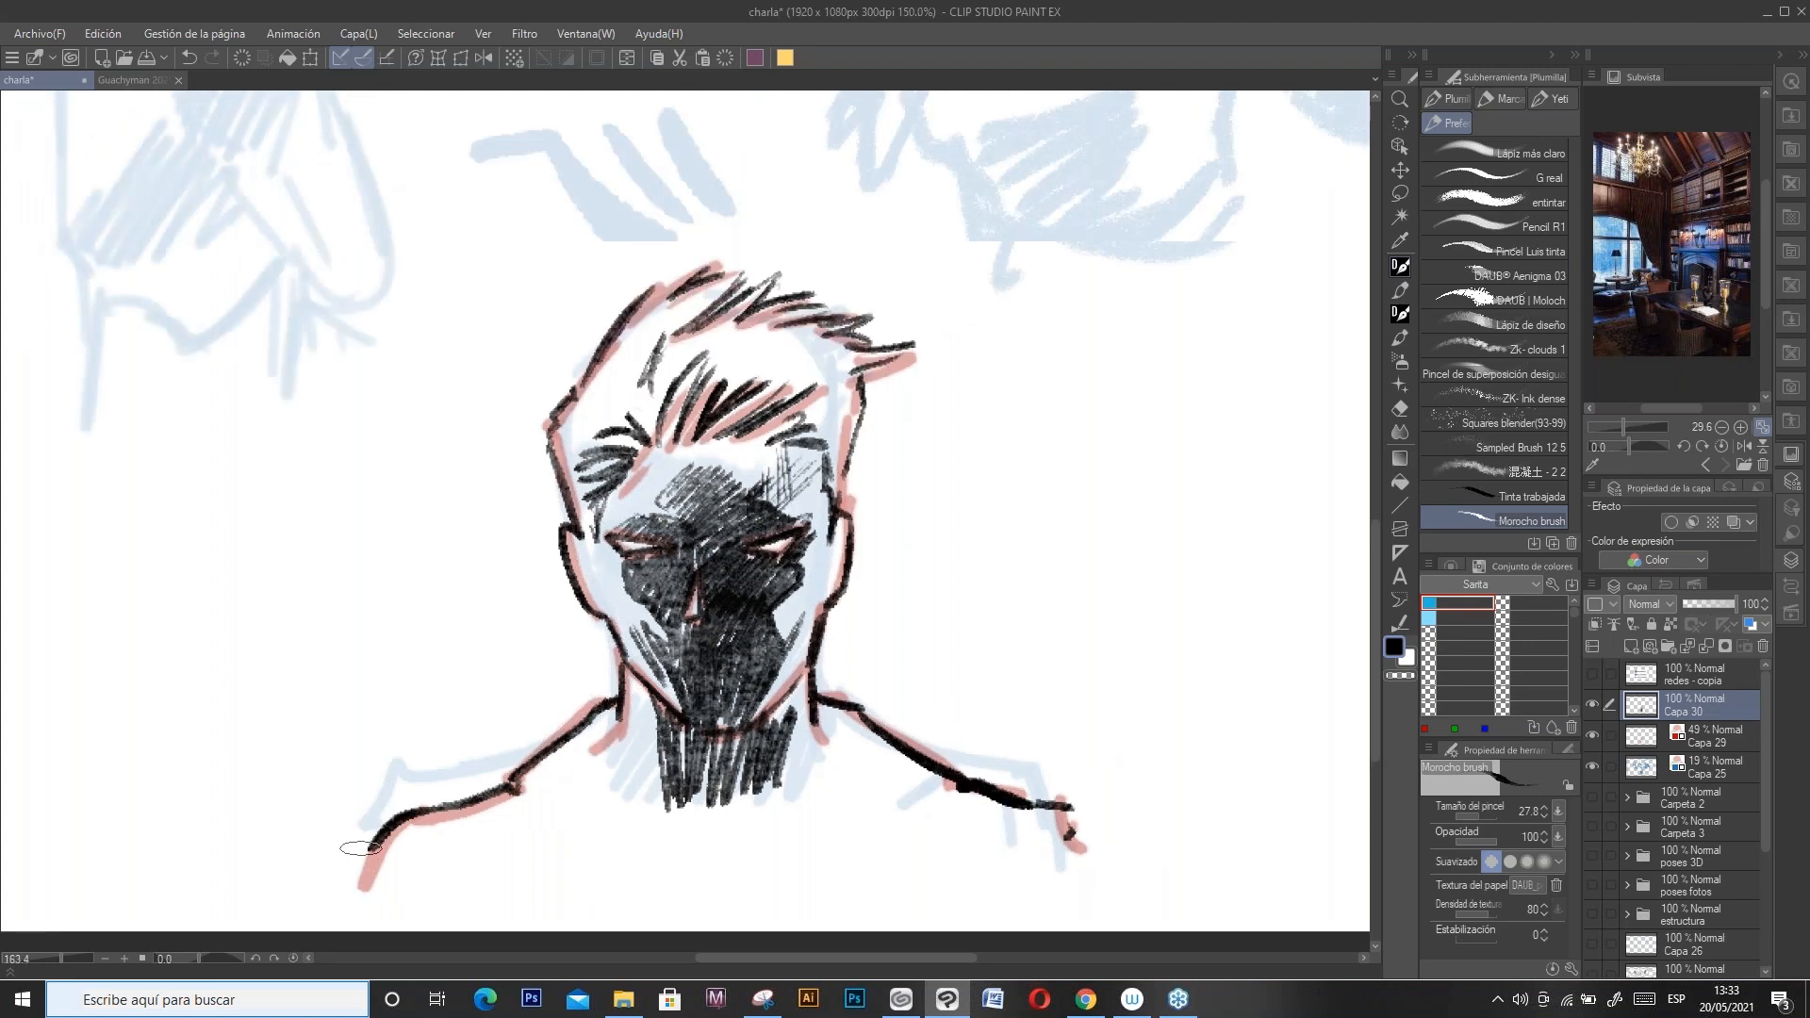
pyautogui.moveTo(1127, 566); pyautogui.dragTo(1019, 500)
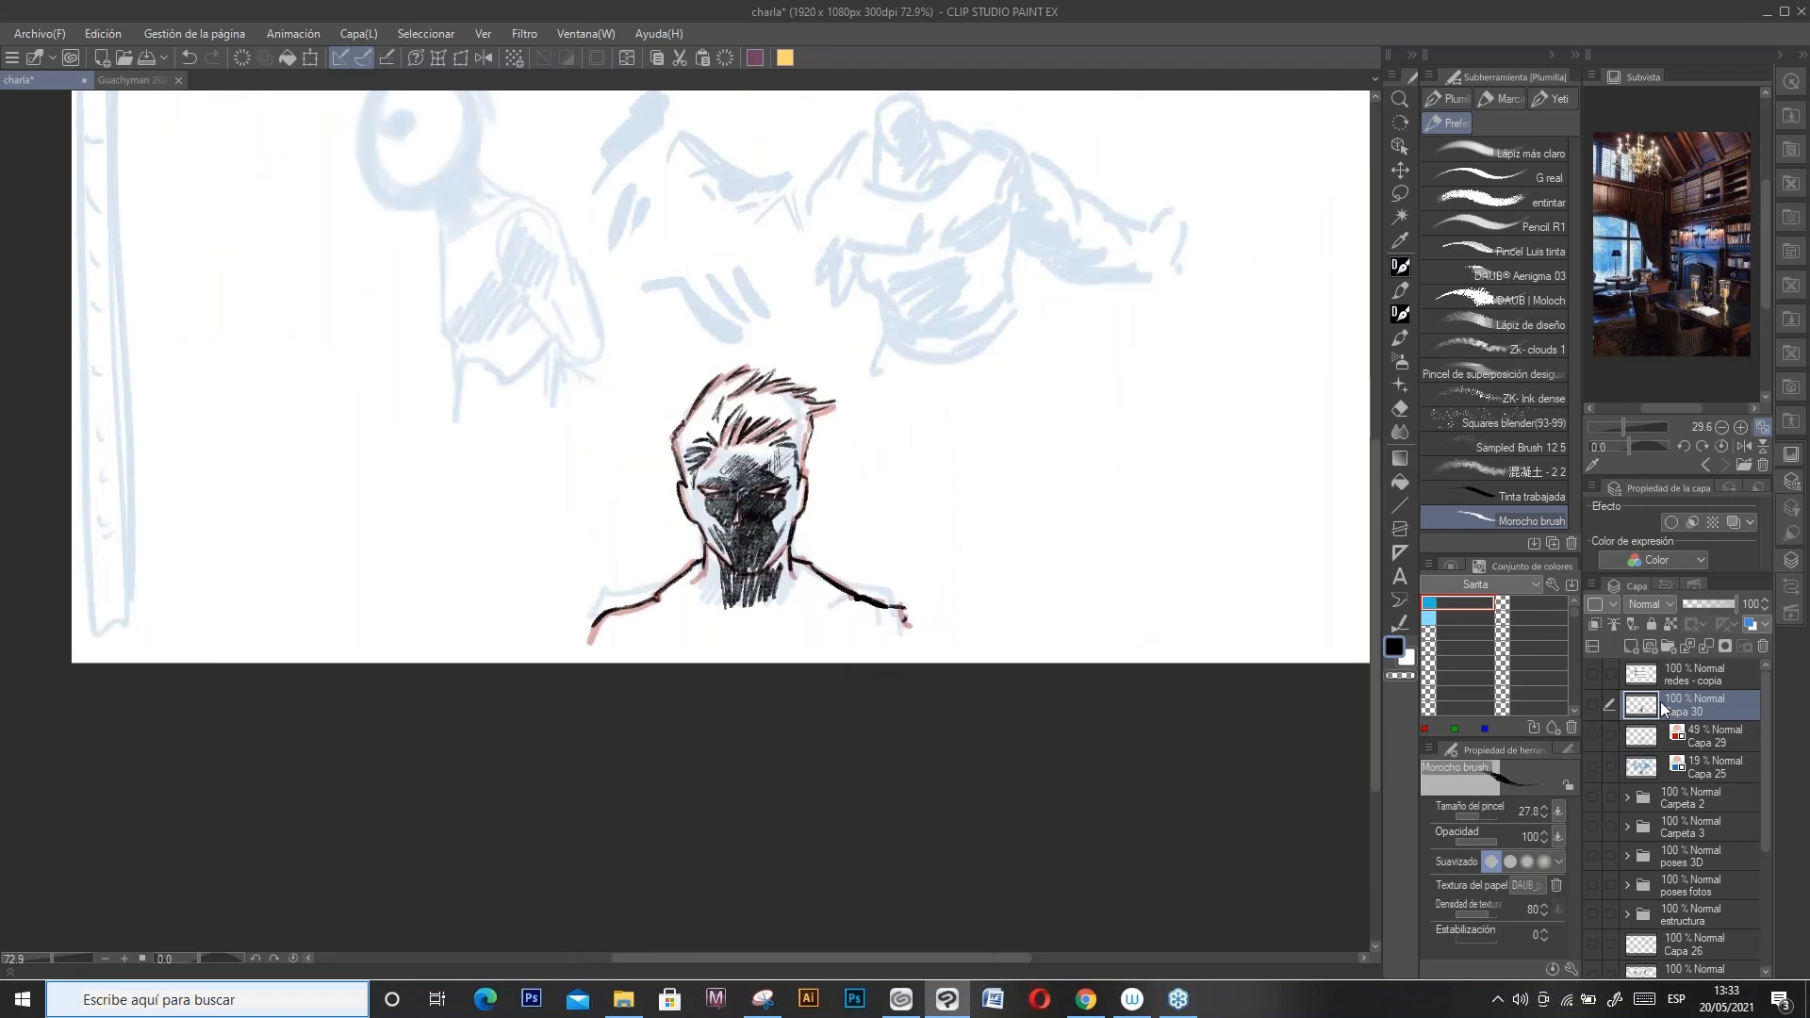
pyautogui.click(1648, 647)
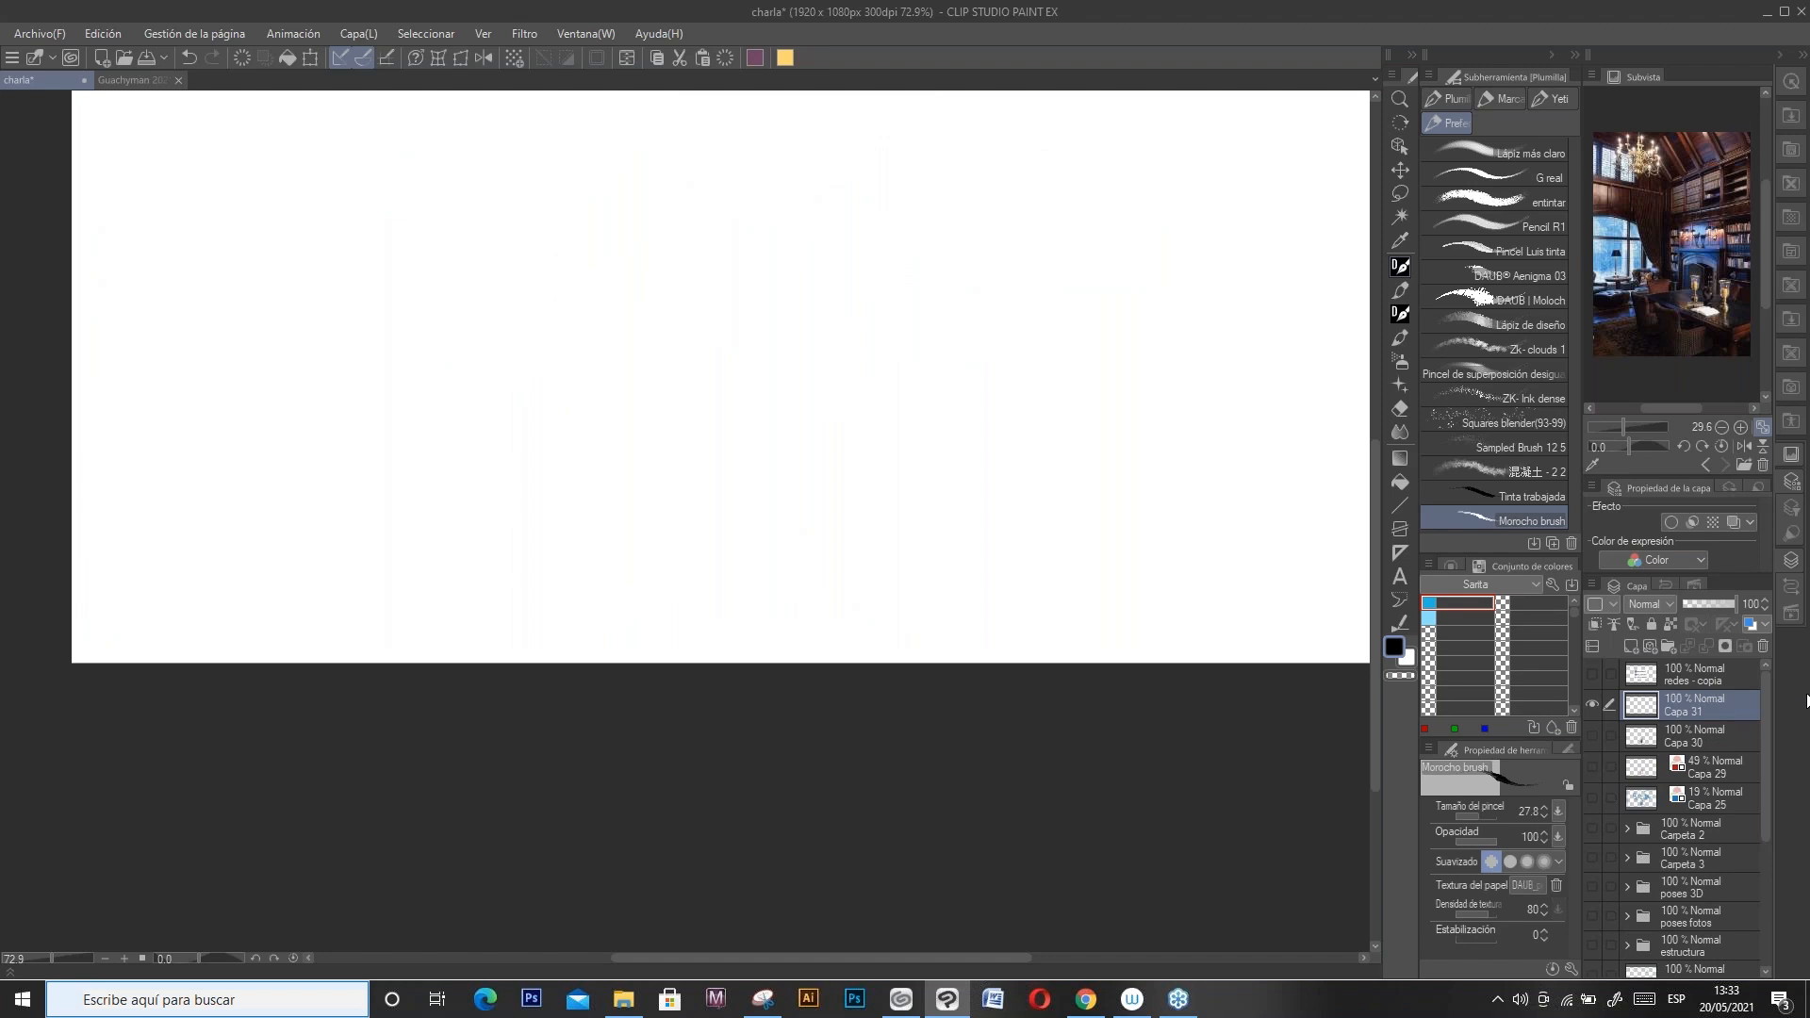
pyautogui.moveTo(1004, 489); pyautogui.dragTo(981, 651)
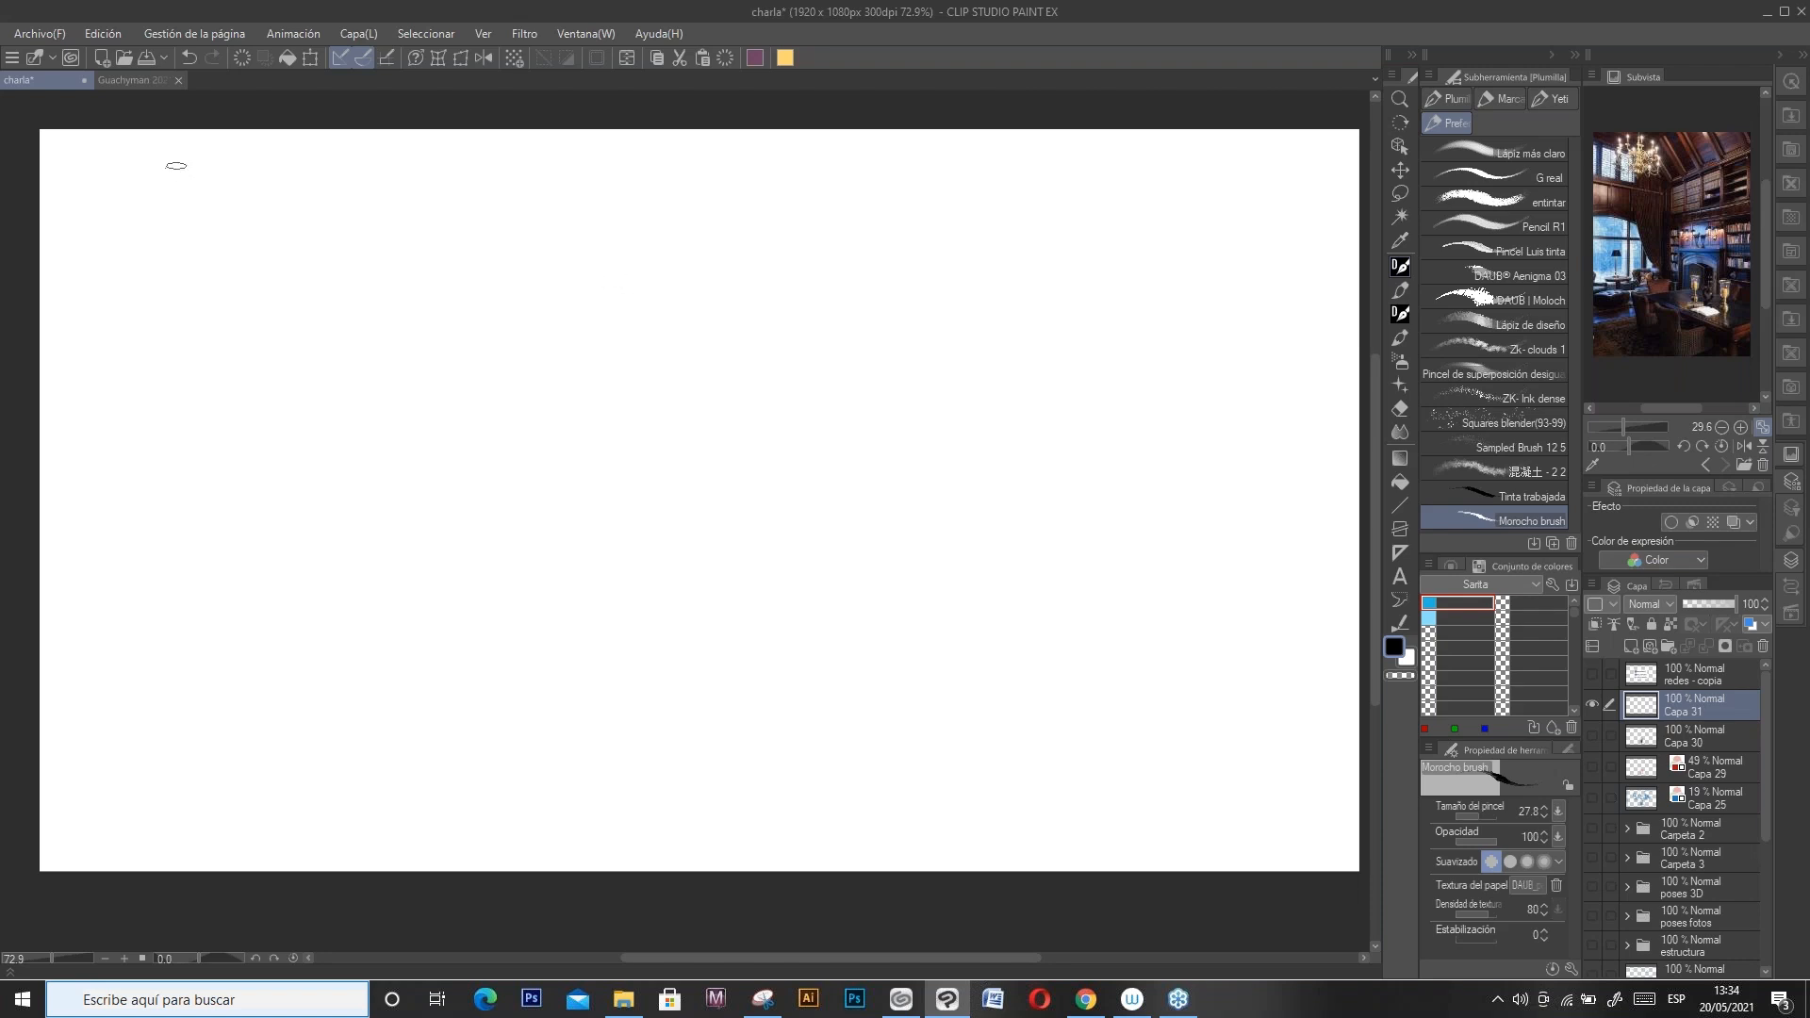
# Step: Handwrite the heading "COPIAR DE LA REALIDAD" across the upper part of the blank page and underline it
pyautogui.moveTo(179, 159); pyautogui.dragTo(183, 193)
pyautogui.moveTo(196, 160)
pyautogui.mouseDown()
pyautogui.moveTo(185, 181)
pyautogui.moveTo(196, 161)
pyautogui.moveTo(210, 194)
pyautogui.mouseUp()
pyautogui.moveTo(209, 160); pyautogui.dragTo(234, 190)
pyautogui.moveTo(248, 192); pyautogui.dragTo(270, 187)
pyautogui.moveTo(250, 177); pyautogui.dragTo(327, 181)
pyautogui.moveTo(329, 153); pyautogui.dragTo(349, 169)
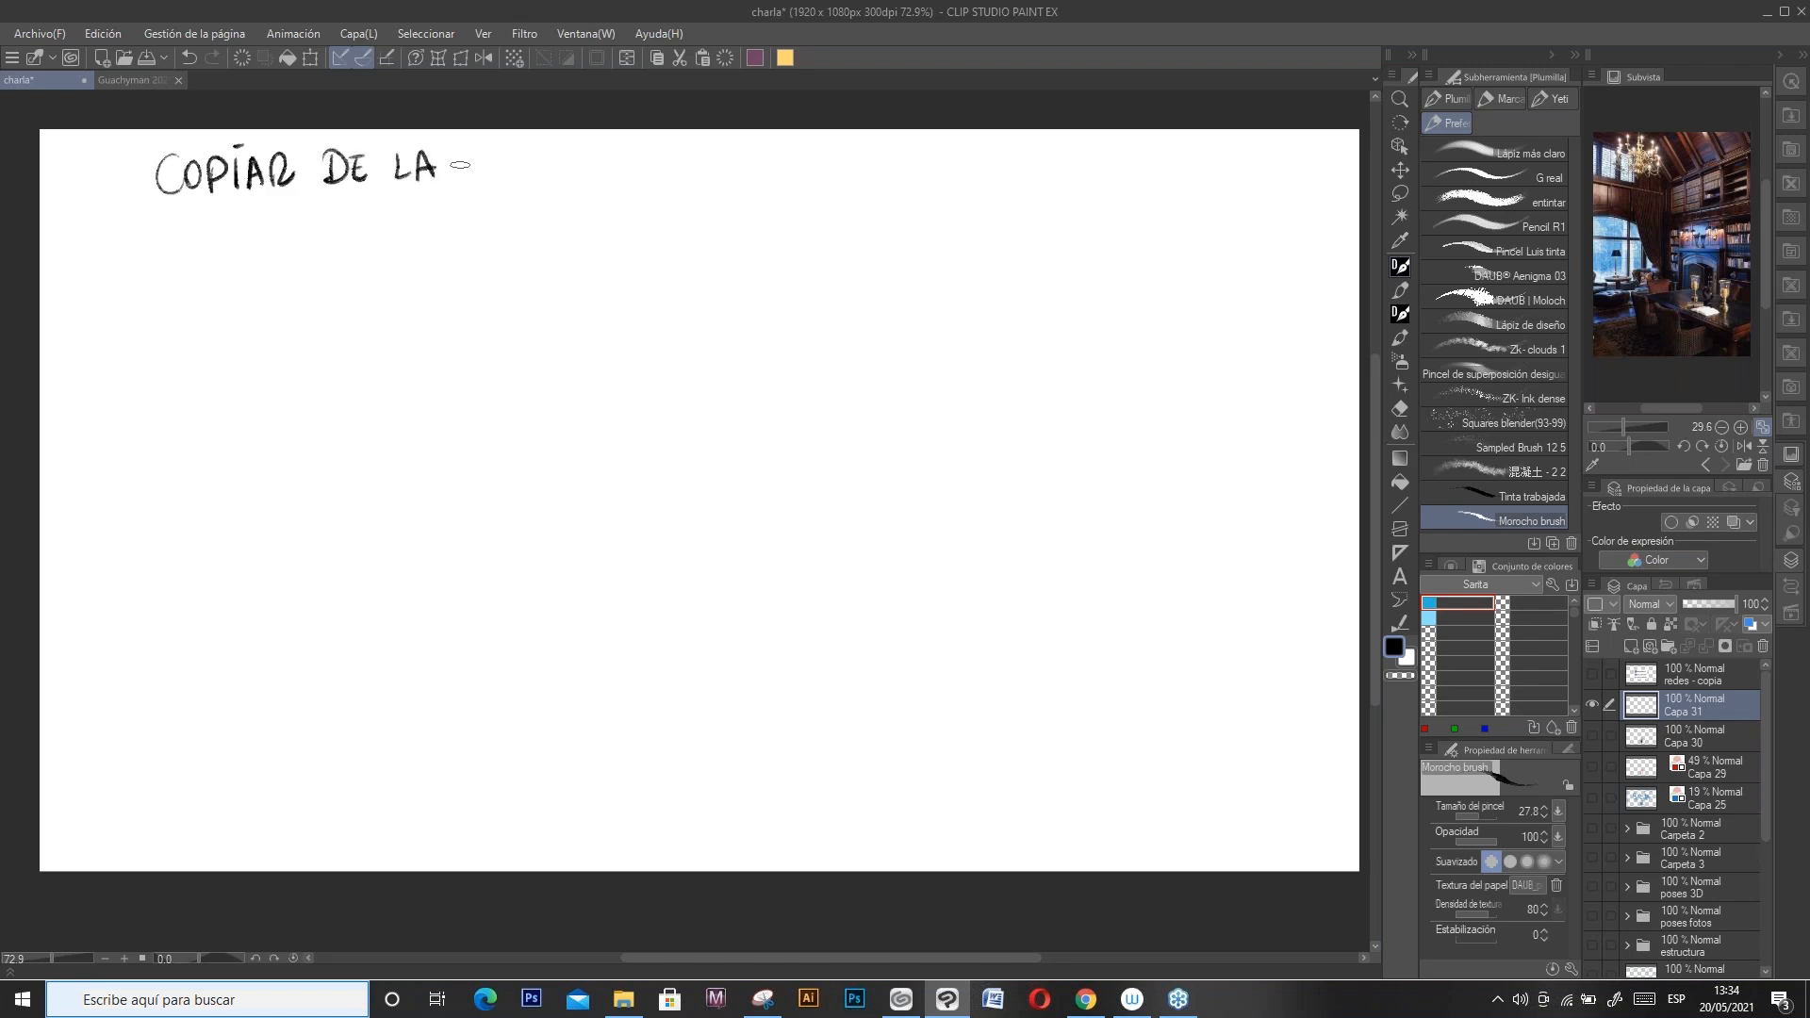
pyautogui.moveTo(514, 183); pyautogui.dragTo(541, 173)
pyautogui.moveTo(551, 155)
pyautogui.mouseDown()
pyautogui.moveTo(573, 180)
pyautogui.moveTo(614, 160)
pyautogui.moveTo(597, 184)
pyautogui.mouseUp()
pyautogui.click(571, 142)
pyautogui.moveTo(619, 184); pyautogui.dragTo(653, 185)
pyautogui.moveTo(651, 153); pyautogui.dragTo(660, 185)
pyautogui.moveTo(143, 209); pyautogui.dragTo(674, 200)
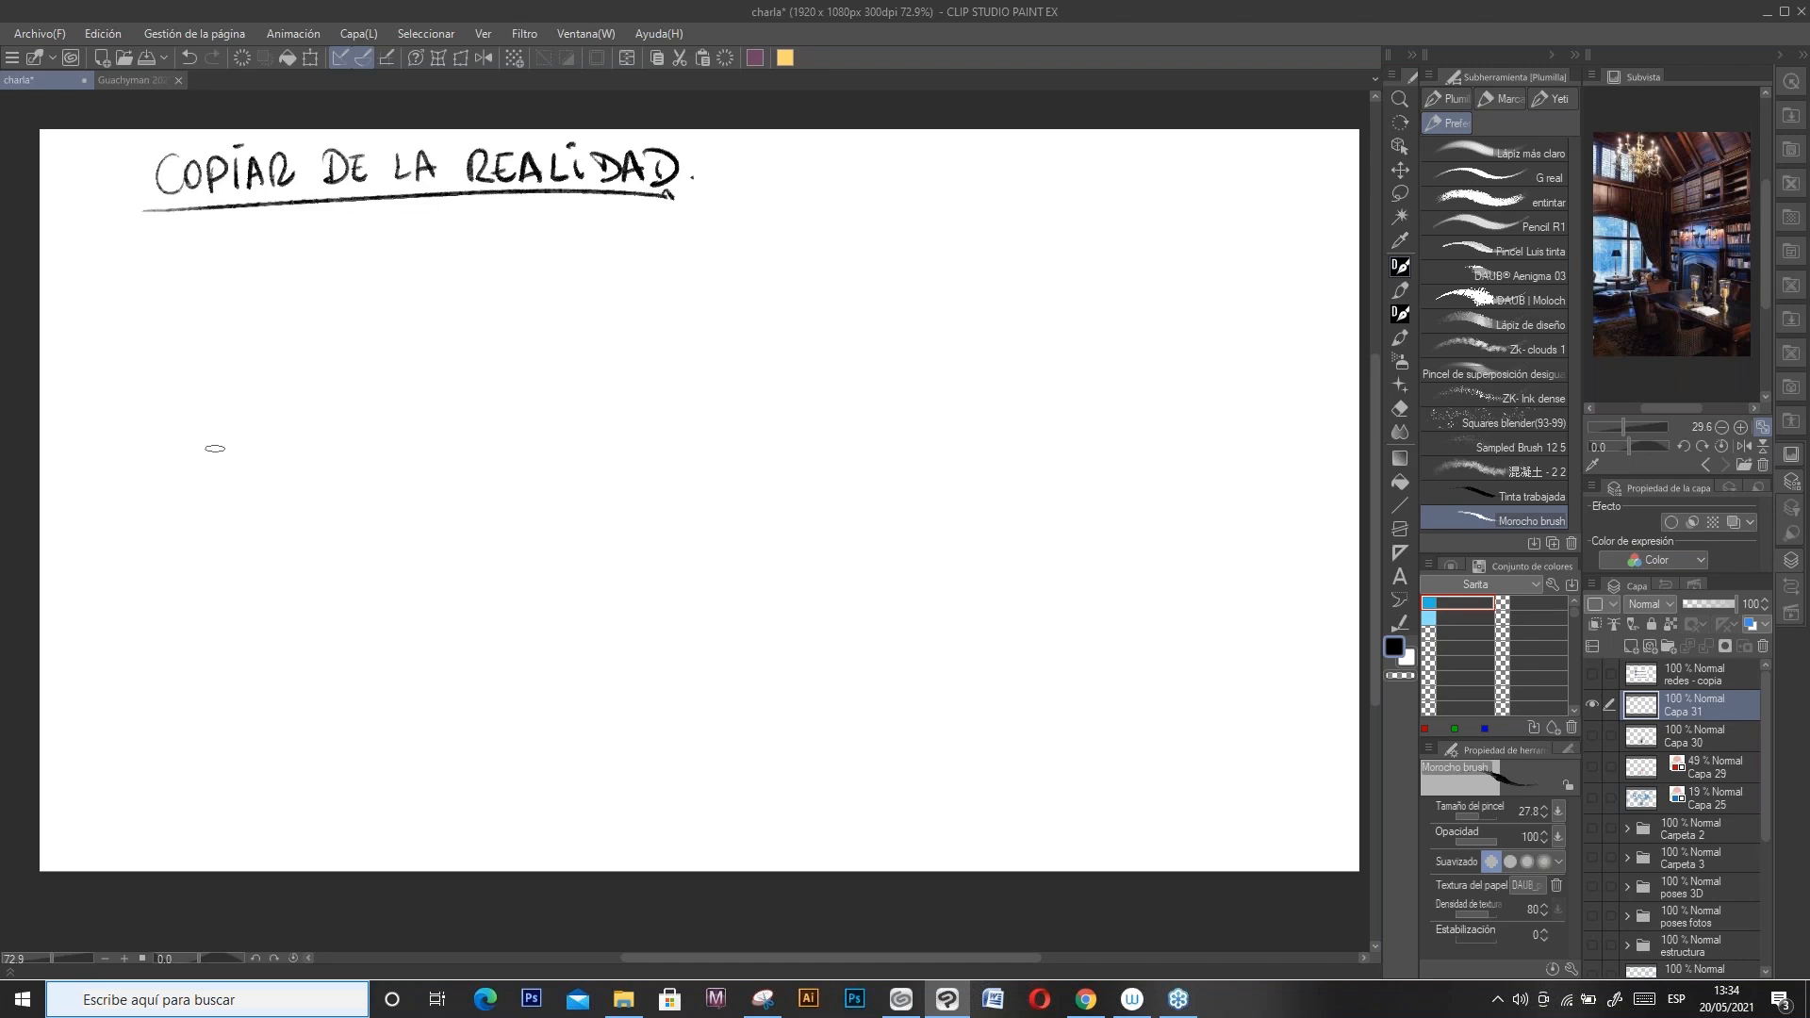
# Step: Sketch a tilted rectangular object below the heading, with short curved detail lines on its front face
pyautogui.moveTo(415, 463); pyautogui.dragTo(420, 559)
pyautogui.moveTo(224, 497)
pyautogui.mouseDown()
pyautogui.moveTo(264, 593)
pyautogui.moveTo(230, 504)
pyautogui.moveTo(317, 466)
pyautogui.moveTo(419, 615)
pyautogui.mouseUp()
pyautogui.moveTo(339, 473); pyautogui.dragTo(431, 626)
pyautogui.moveTo(302, 662); pyautogui.dragTo(420, 639)
pyautogui.moveTo(247, 509); pyautogui.dragTo(330, 489)
pyautogui.moveTo(271, 535)
pyautogui.mouseDown()
pyautogui.moveTo(332, 518)
pyautogui.moveTo(366, 547)
pyautogui.mouseUp()
pyautogui.moveTo(329, 608); pyautogui.dragTo(377, 597)
pyautogui.moveTo(217, 499); pyautogui.dragTo(311, 679)
pyautogui.moveTo(228, 507); pyautogui.dragTo(262, 591)
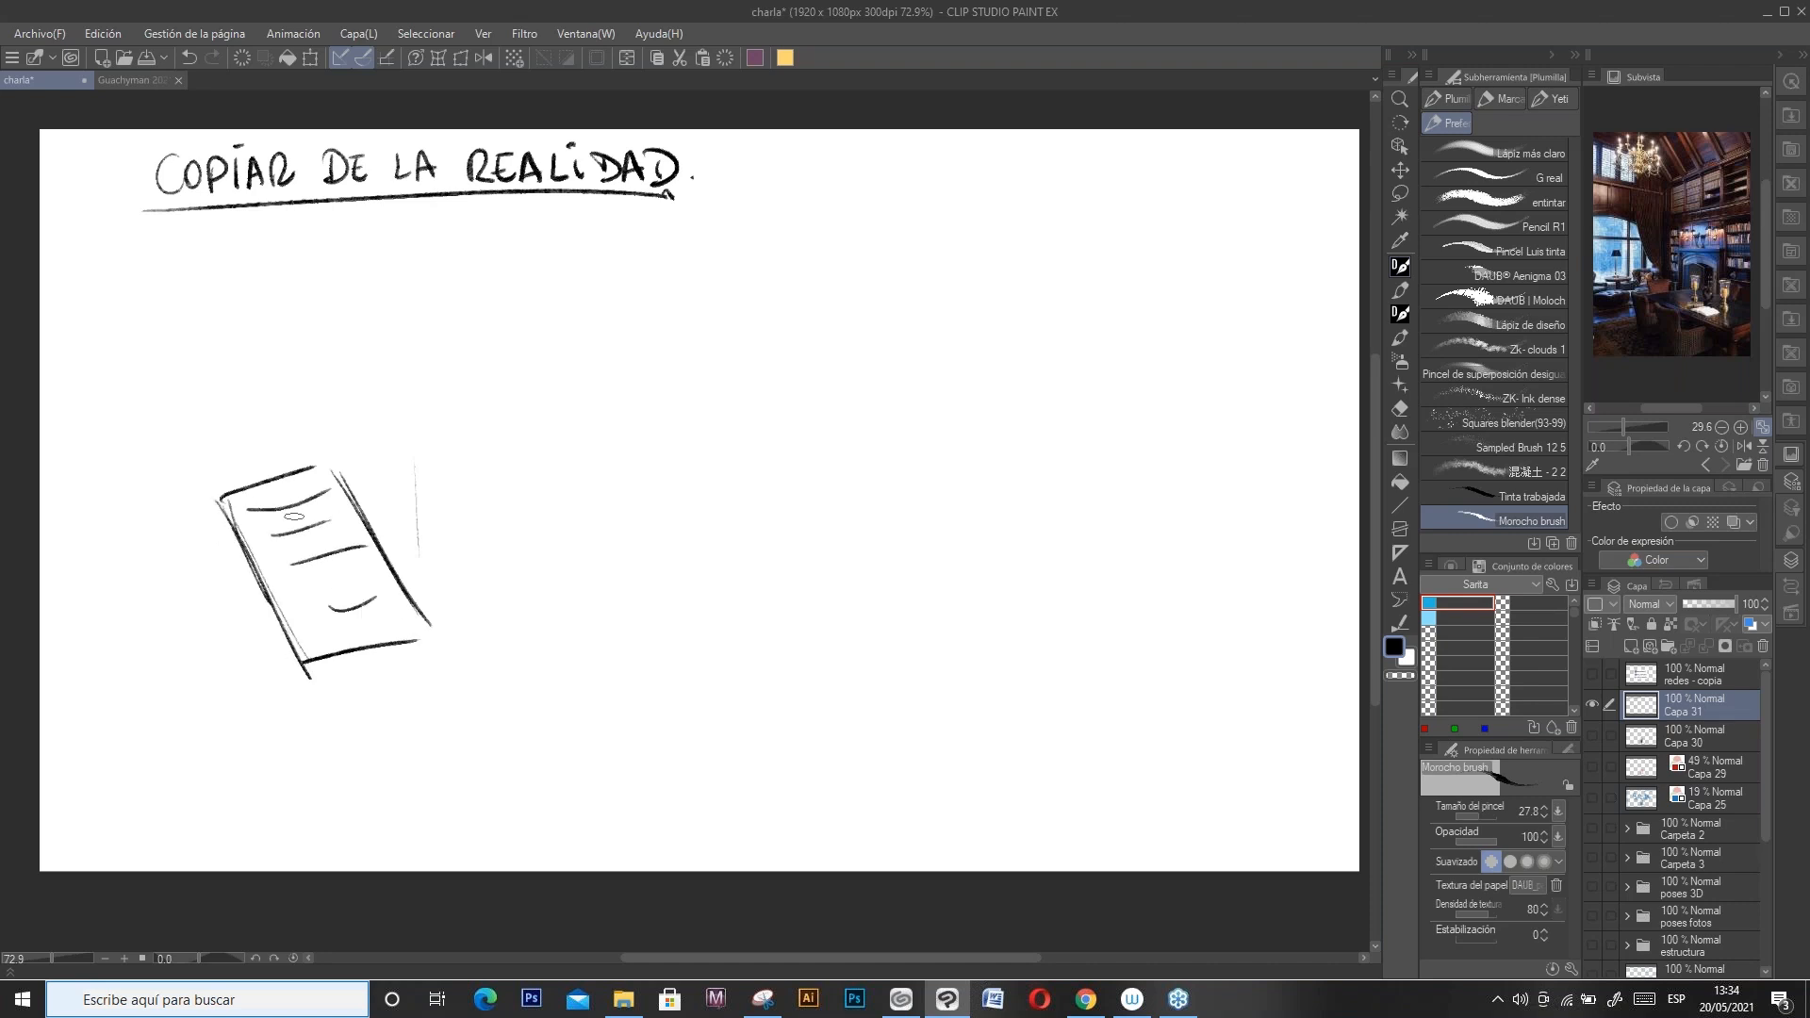
# Step: Erase the detail lines inside the tilted rectangle and add edge lines that give it thickness
pyautogui.press('c')
pyautogui.moveTo(285, 507)
pyautogui.mouseDown()
pyautogui.moveTo(311, 495)
pyautogui.moveTo(310, 562)
pyautogui.moveTo(363, 549)
pyautogui.mouseUp()
pyautogui.moveTo(325, 608); pyautogui.dragTo(377, 599)
pyautogui.press('c')
pyautogui.moveTo(233, 492)
pyautogui.mouseDown()
pyautogui.moveTo(237, 559)
pyautogui.moveTo(219, 503)
pyautogui.moveTo(277, 474)
pyautogui.mouseUp()
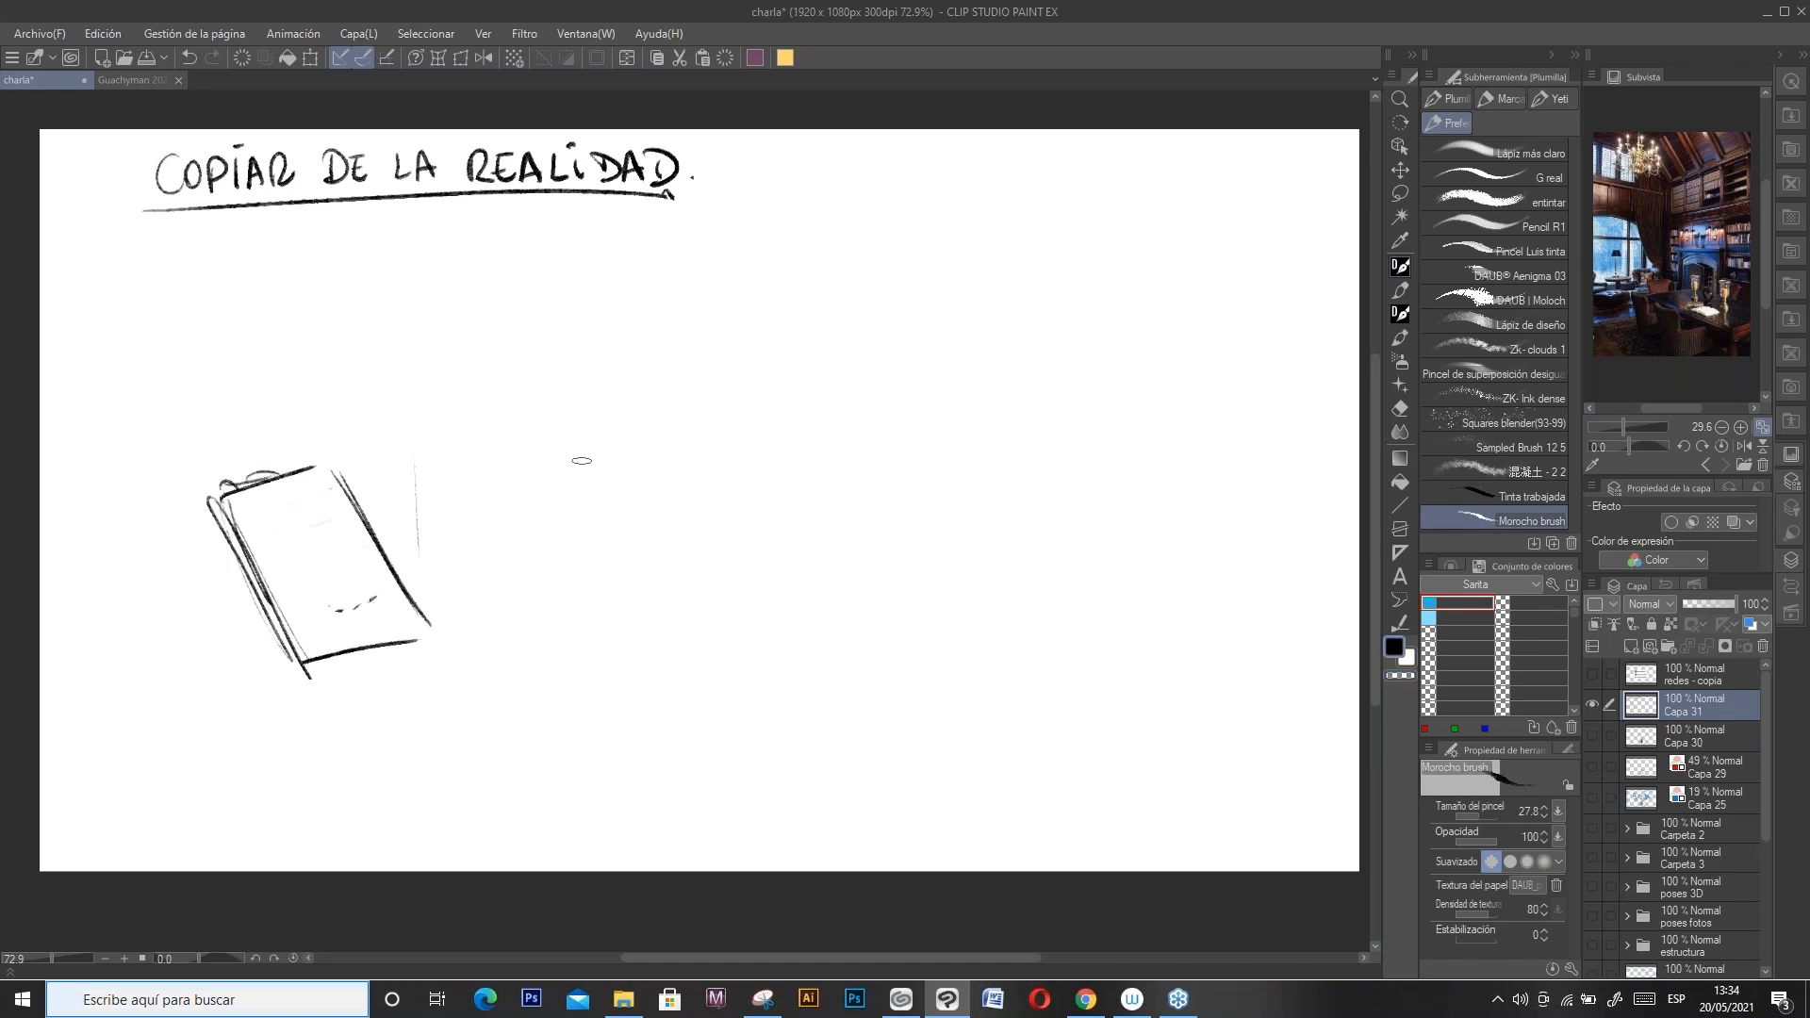
# Step: Sketch a tall, slightly leaning cylinder with a ringed base beside the tilted rectangle
pyautogui.moveTo(604, 389); pyautogui.dragTo(622, 618)
pyautogui.moveTo(598, 383); pyautogui.dragTo(622, 627)
pyautogui.moveTo(639, 369); pyautogui.dragTo(665, 629)
pyautogui.moveTo(644, 405); pyautogui.dragTo(677, 627)
pyautogui.moveTo(597, 384)
pyautogui.mouseDown()
pyautogui.moveTo(651, 380)
pyautogui.moveTo(597, 373)
pyautogui.moveTo(641, 356)
pyautogui.moveTo(643, 386)
pyautogui.mouseUp()
pyautogui.moveTo(618, 651)
pyautogui.mouseDown()
pyautogui.moveTo(660, 650)
pyautogui.moveTo(610, 654)
pyautogui.mouseUp()
pyautogui.moveTo(675, 629)
pyautogui.mouseDown()
pyautogui.moveTo(676, 647)
pyautogui.moveTo(665, 614)
pyautogui.moveTo(681, 623)
pyautogui.mouseUp()
pyautogui.moveTo(648, 375)
pyautogui.mouseDown()
pyautogui.moveTo(596, 385)
pyautogui.moveTo(641, 381)
pyautogui.moveTo(662, 596)
pyautogui.mouseUp()
pyautogui.moveTo(596, 388)
pyautogui.mouseDown()
pyautogui.moveTo(612, 612)
pyautogui.moveTo(667, 641)
pyautogui.moveTo(625, 659)
pyautogui.moveTo(680, 654)
pyautogui.mouseUp()
pyautogui.moveTo(622, 664); pyautogui.dragTo(679, 662)
# Step: Add a collar and narrow tip to the cylinder, reinforce its sides, and outline a flat tower silhouette next to it
pyautogui.moveTo(600, 364); pyautogui.dragTo(647, 358)
pyautogui.moveTo(596, 373)
pyautogui.mouseDown()
pyautogui.moveTo(649, 369)
pyautogui.moveTo(596, 326)
pyautogui.moveTo(626, 364)
pyautogui.moveTo(624, 326)
pyautogui.mouseUp()
pyautogui.moveTo(601, 349); pyautogui.dragTo(624, 323)
pyautogui.moveTo(640, 385); pyautogui.dragTo(662, 534)
pyautogui.moveTo(619, 622); pyautogui.dragTo(595, 377)
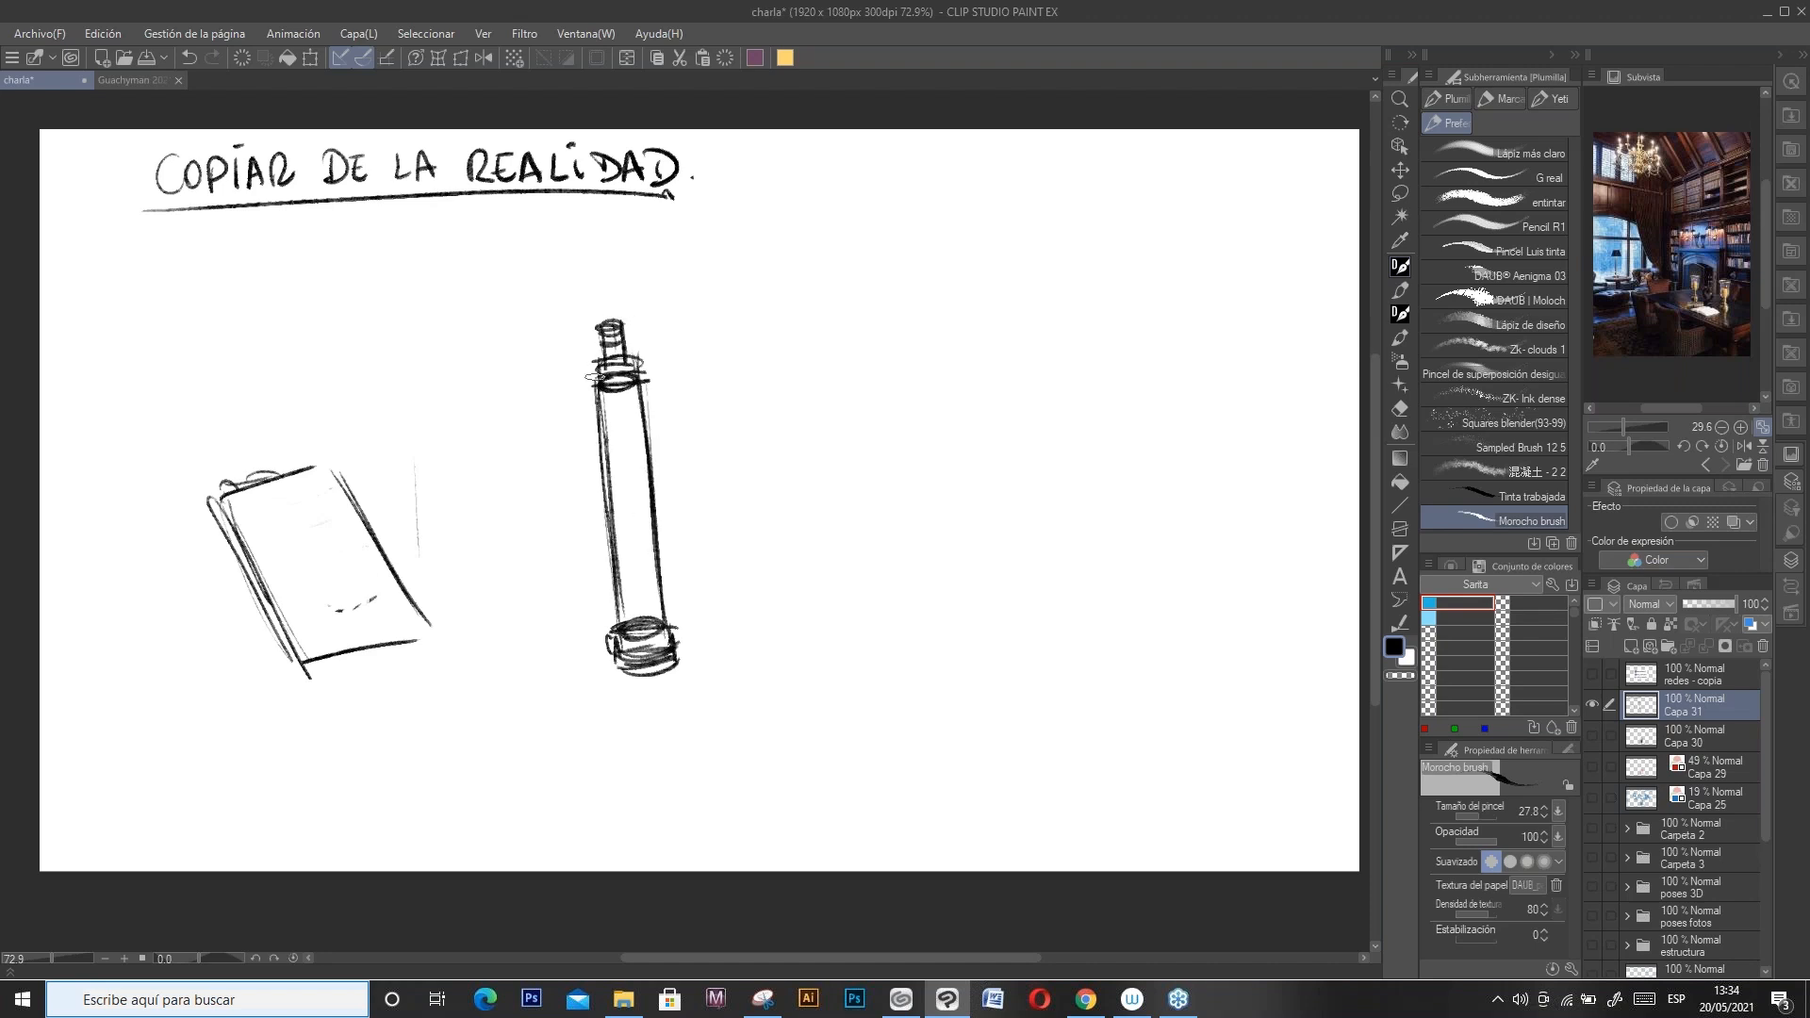
pyautogui.moveTo(754, 292)
pyautogui.mouseDown()
pyautogui.moveTo(749, 555)
pyautogui.moveTo(764, 582)
pyautogui.moveTo(827, 574)
pyautogui.moveTo(803, 514)
pyautogui.moveTo(759, 303)
pyautogui.mouseUp()
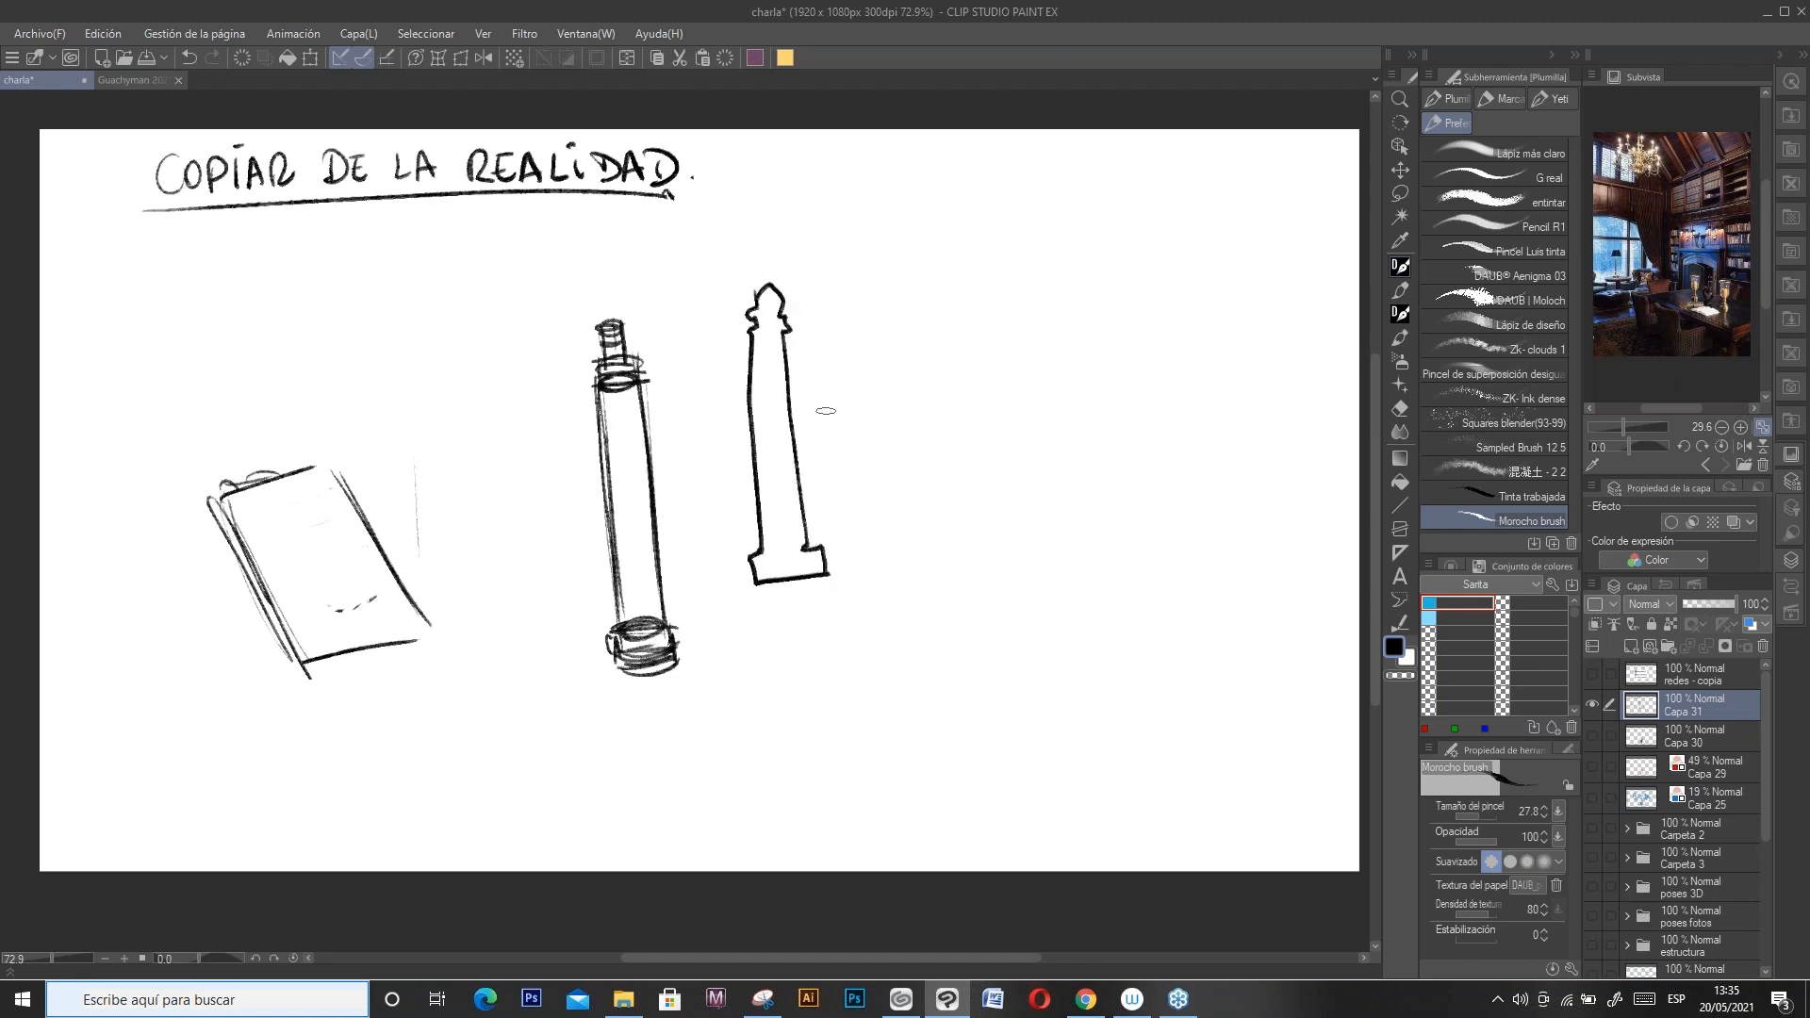
# Step: Sketch the head, torso, rounded shoulder and bent front arm of a running figure beside the tower silhouette
pyautogui.moveTo(950, 389)
pyautogui.mouseDown()
pyautogui.moveTo(953, 430)
pyautogui.moveTo(973, 414)
pyautogui.moveTo(936, 426)
pyautogui.moveTo(972, 417)
pyautogui.moveTo(938, 422)
pyautogui.moveTo(937, 449)
pyautogui.moveTo(976, 452)
pyautogui.moveTo(957, 463)
pyautogui.moveTo(1006, 386)
pyautogui.moveTo(1019, 425)
pyautogui.moveTo(982, 500)
pyautogui.mouseUp()
pyautogui.moveTo(928, 486)
pyautogui.mouseDown()
pyautogui.moveTo(1005, 480)
pyautogui.moveTo(887, 487)
pyautogui.moveTo(914, 495)
pyautogui.moveTo(897, 491)
pyautogui.moveTo(894, 524)
pyautogui.moveTo(910, 490)
pyautogui.moveTo(910, 539)
pyautogui.moveTo(886, 540)
pyautogui.moveTo(989, 542)
pyautogui.mouseUp()
pyautogui.moveTo(1011, 460); pyautogui.dragTo(1001, 505)
pyautogui.click(941, 512)
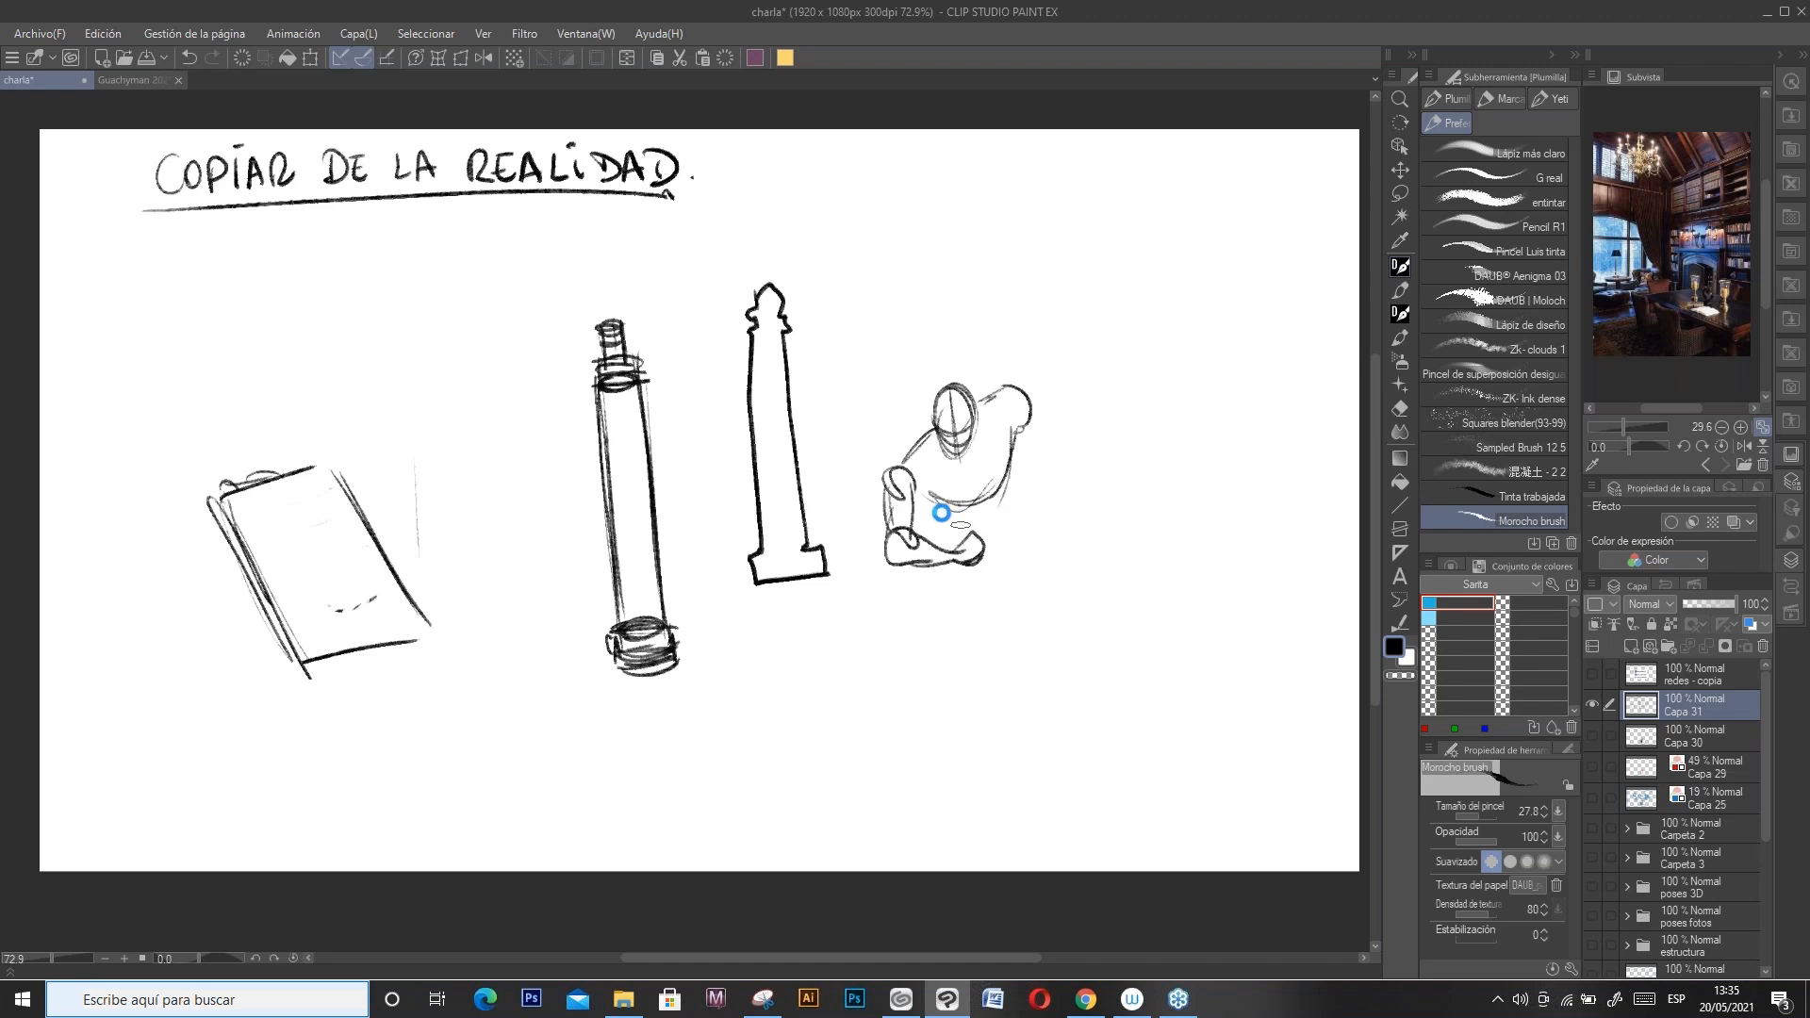
pyautogui.moveTo(933, 507)
pyautogui.mouseDown()
pyautogui.moveTo(956, 515)
pyautogui.moveTo(952, 542)
pyautogui.mouseUp()
pyautogui.moveTo(916, 514); pyautogui.dragTo(964, 539)
# Step: Draw the running figure's waist and its supporting leg with the knee and foot
pyautogui.moveTo(1015, 462)
pyautogui.mouseDown()
pyautogui.moveTo(993, 573)
pyautogui.moveTo(946, 606)
pyautogui.moveTo(969, 622)
pyautogui.mouseUp()
pyautogui.moveTo(1019, 523)
pyautogui.mouseDown()
pyautogui.moveTo(986, 653)
pyautogui.moveTo(971, 627)
pyautogui.mouseUp()
pyautogui.moveTo(941, 570); pyautogui.dragTo(973, 721)
pyautogui.moveTo(971, 646); pyautogui.dragTo(984, 749)
# Step: Erase part of the figure's rounded shoulder, draw the trailing arm with its hand, and touch up the front arm
pyautogui.press('c')
pyautogui.moveTo(1026, 381)
pyautogui.mouseDown()
pyautogui.moveTo(1025, 434)
pyautogui.moveTo(1048, 406)
pyautogui.moveTo(1018, 411)
pyautogui.moveTo(1047, 418)
pyautogui.moveTo(1067, 466)
pyautogui.moveTo(1044, 436)
pyautogui.moveTo(1044, 486)
pyautogui.moveTo(1076, 496)
pyautogui.moveTo(1044, 497)
pyautogui.mouseUp()
pyautogui.press('c')
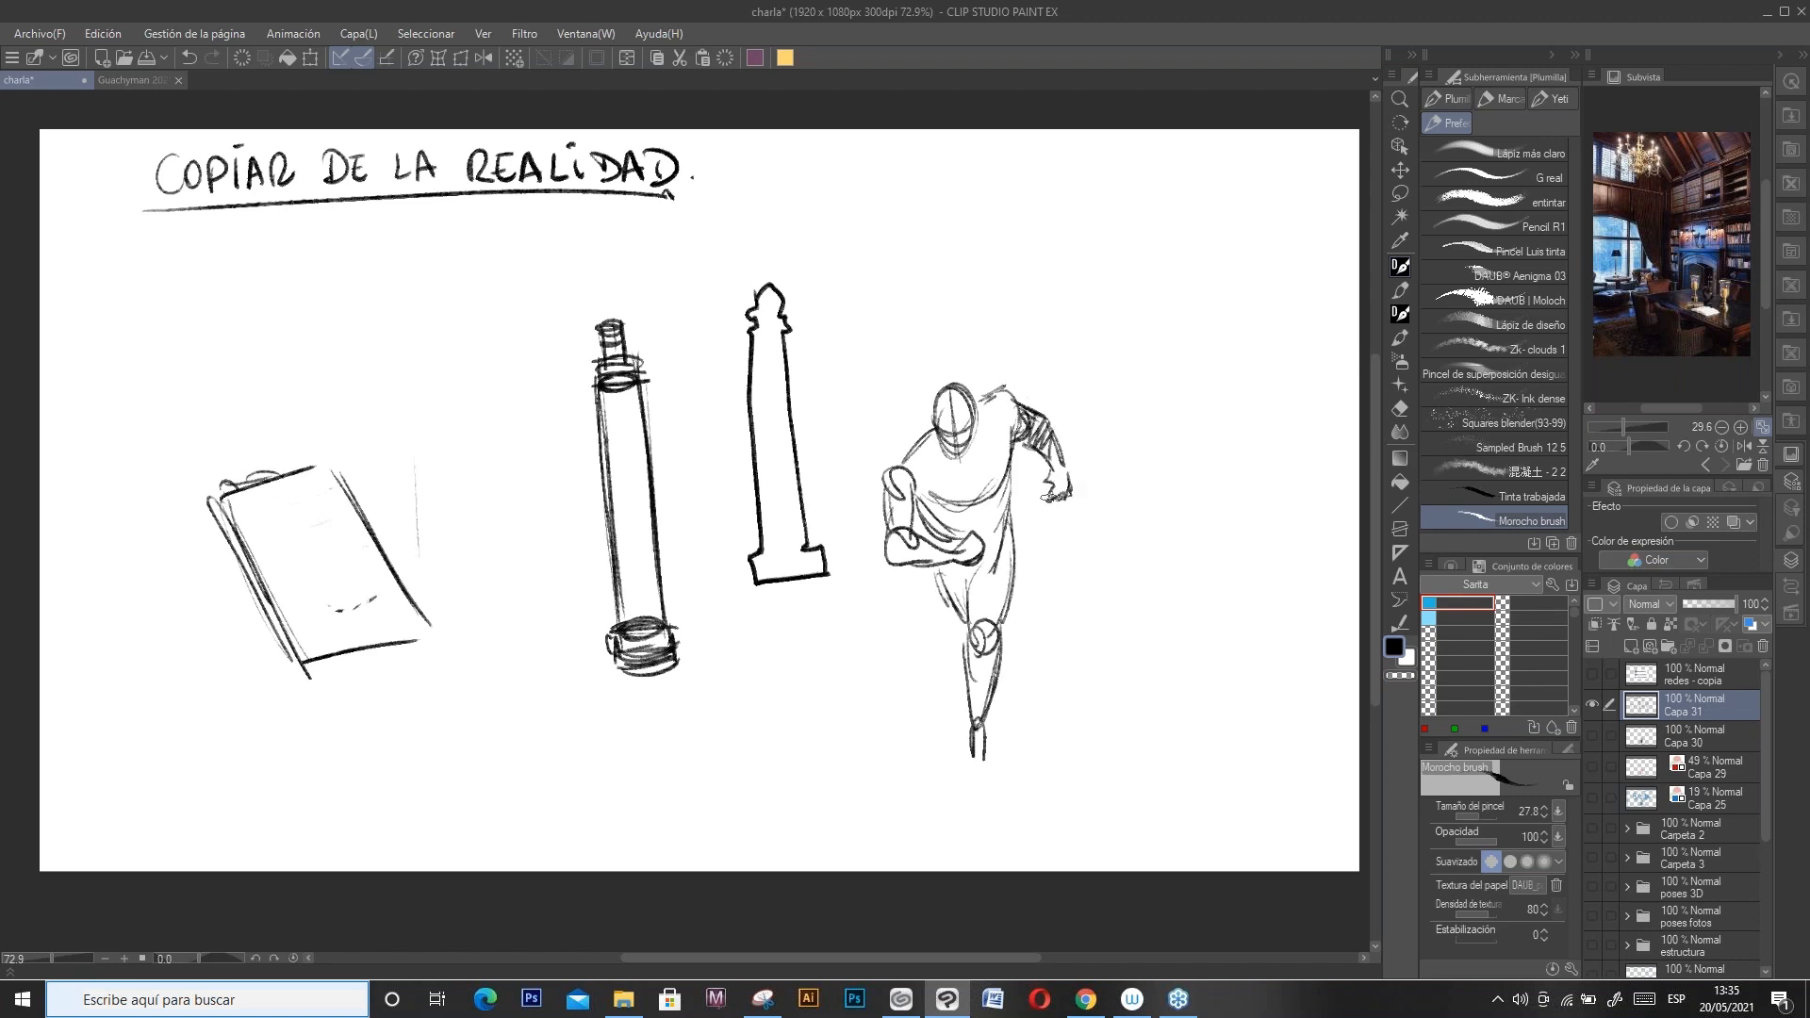
pyautogui.moveTo(950, 437)
pyautogui.mouseDown()
pyautogui.moveTo(892, 461)
pyautogui.moveTo(882, 534)
pyautogui.mouseUp()
pyautogui.moveTo(896, 470)
pyautogui.mouseDown()
pyautogui.moveTo(877, 536)
pyautogui.moveTo(914, 496)
pyautogui.mouseUp()
# Step: Draw three eyes with eyebrows in a row above the runner: a wide-open one, a narrower one and a hatched one
pyautogui.moveTo(917, 200); pyautogui.dragTo(985, 189)
pyautogui.moveTo(921, 221)
pyautogui.mouseDown()
pyautogui.moveTo(953, 202)
pyautogui.moveTo(985, 223)
pyautogui.moveTo(981, 245)
pyautogui.moveTo(955, 219)
pyautogui.moveTo(1096, 184)
pyautogui.moveTo(1103, 217)
pyautogui.moveTo(1082, 218)
pyautogui.mouseUp()
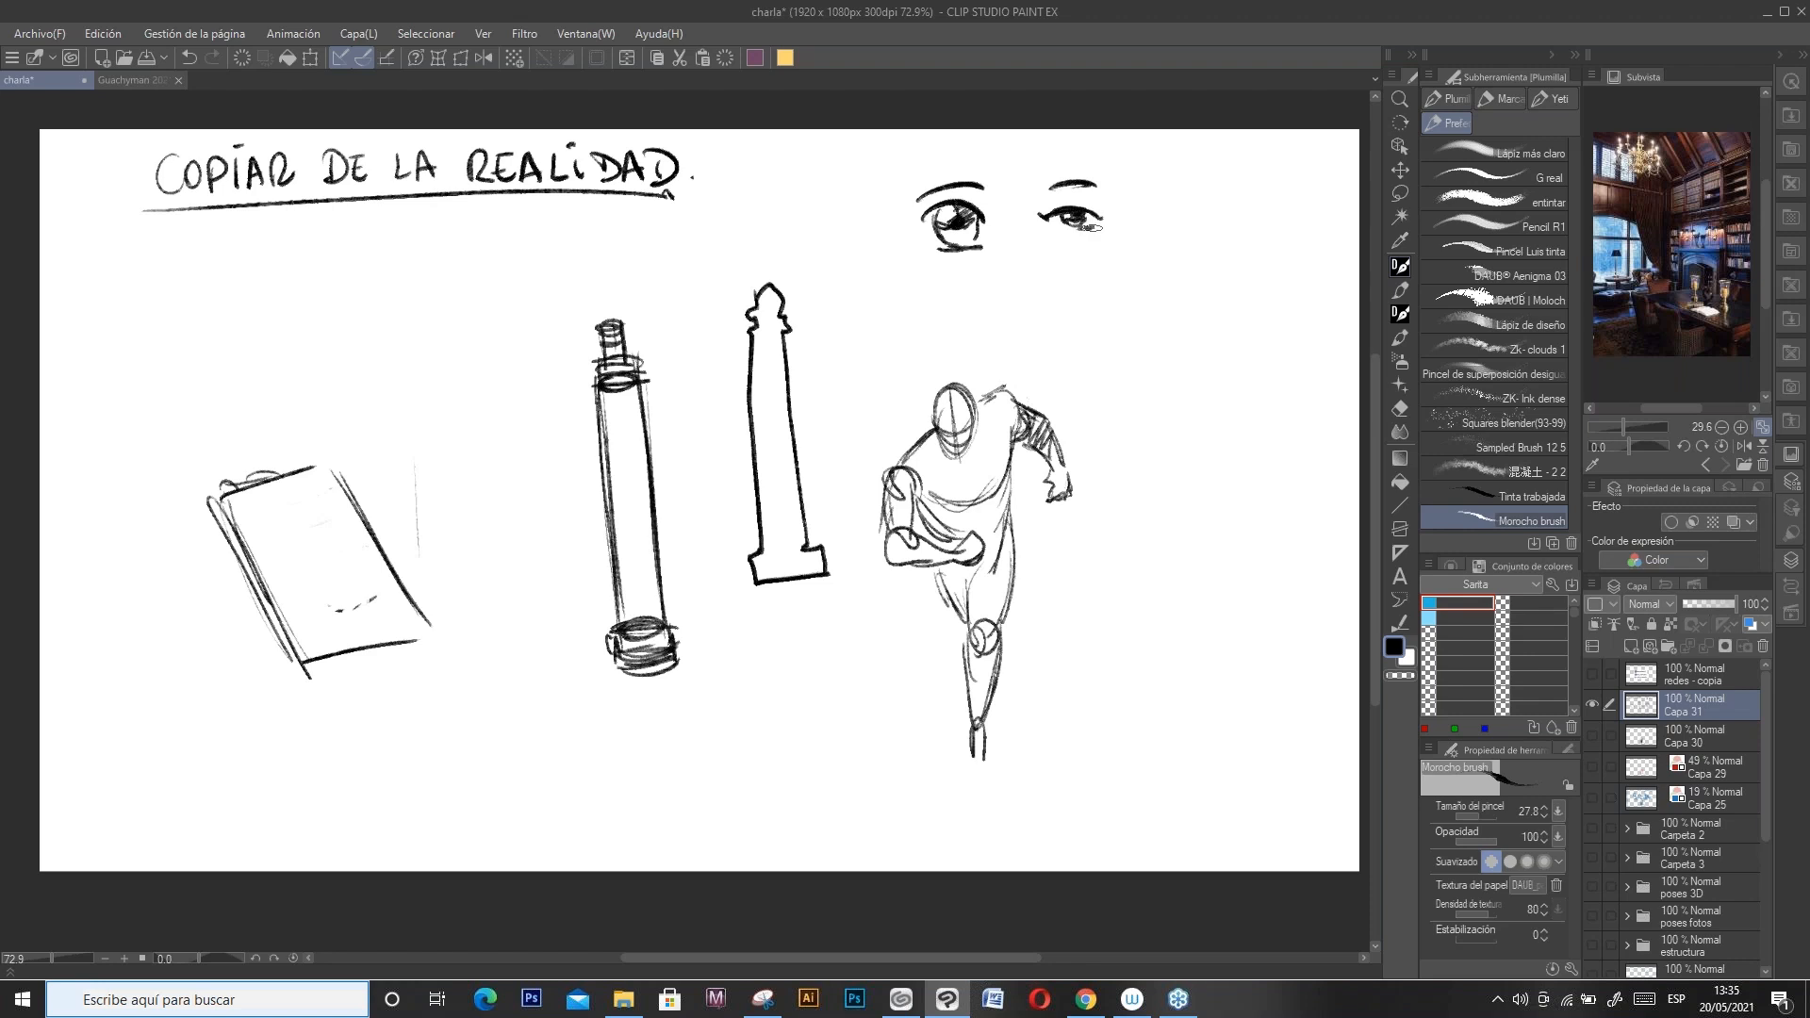
pyautogui.moveTo(1037, 189); pyautogui.dragTo(1098, 181)
pyautogui.moveTo(1043, 186)
pyautogui.mouseDown()
pyautogui.moveTo(1105, 183)
pyautogui.moveTo(1108, 230)
pyautogui.moveTo(1188, 205)
pyautogui.moveTo(1173, 198)
pyautogui.moveTo(1181, 221)
pyautogui.moveTo(1186, 189)
pyautogui.moveTo(1216, 198)
pyautogui.mouseUp()
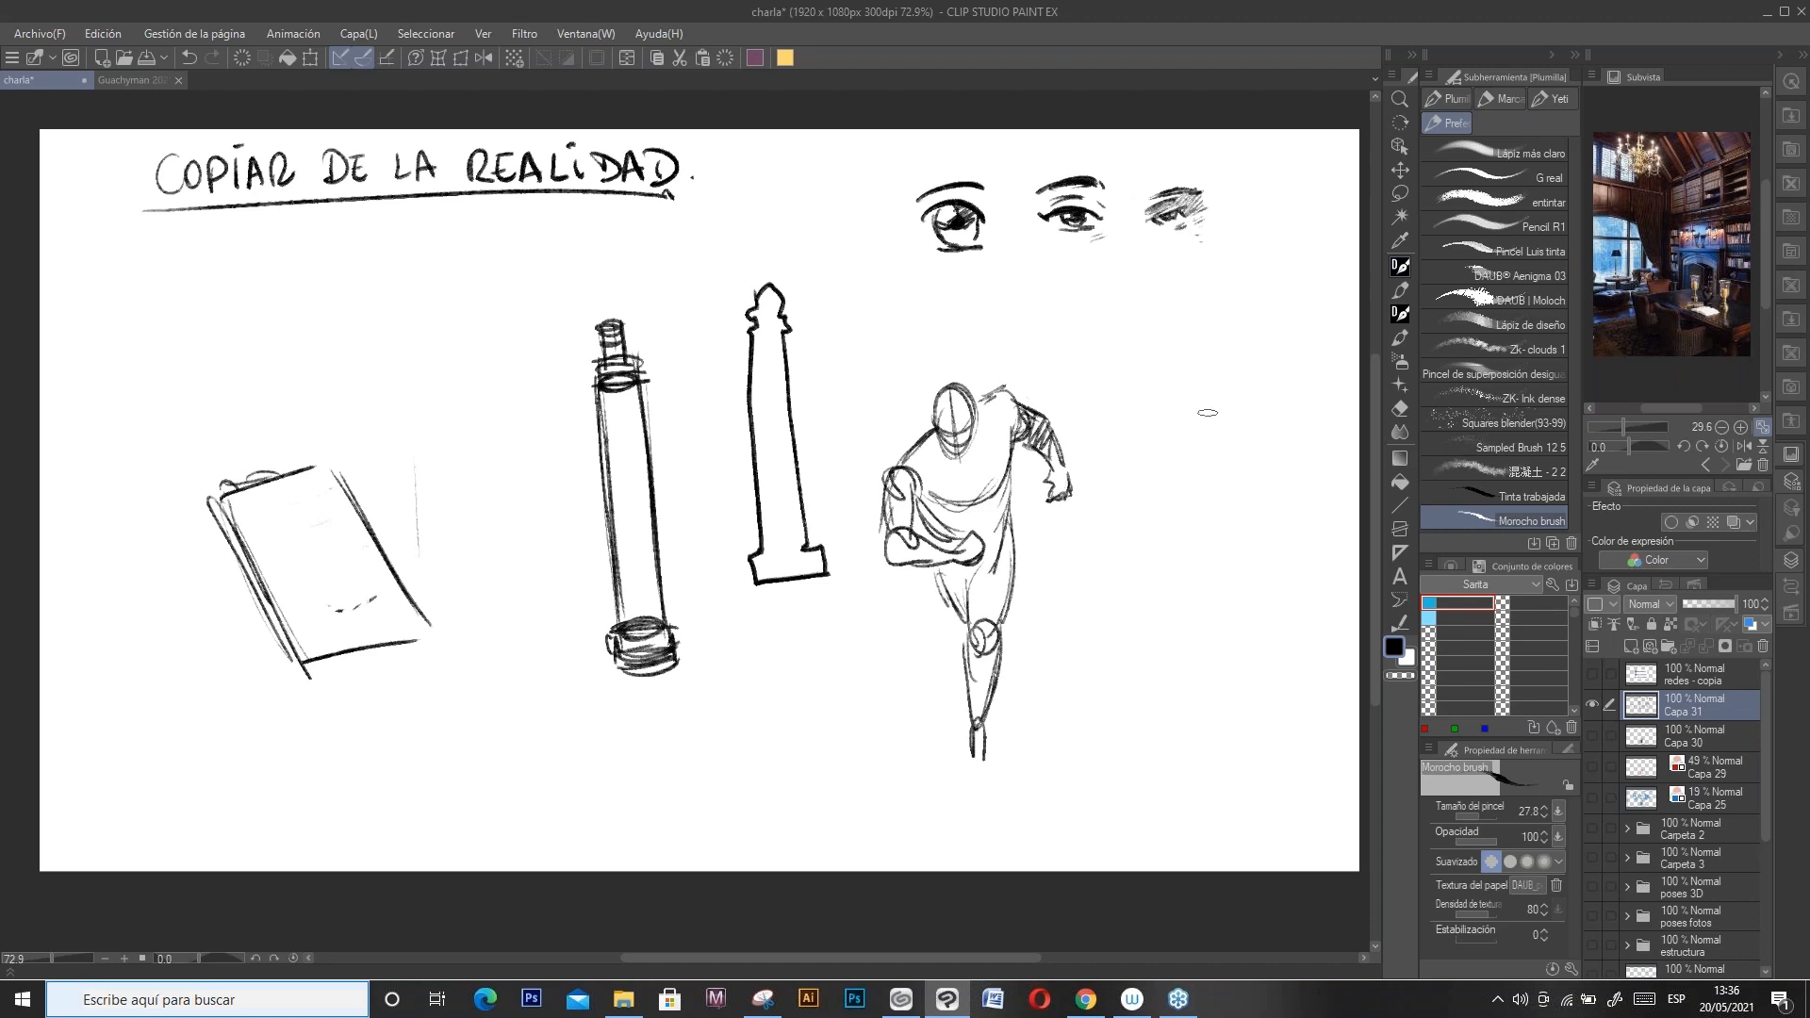
# Step: Sketch a box in perspective beside the runner, with crossed front diagonals and two wheels on its side
pyautogui.moveTo(1136, 398)
pyautogui.mouseDown()
pyautogui.moveTo(1137, 443)
pyautogui.moveTo(1227, 399)
pyautogui.moveTo(1236, 451)
pyautogui.mouseUp()
pyautogui.moveTo(1138, 447)
pyautogui.mouseDown()
pyautogui.moveTo(1236, 455)
pyautogui.moveTo(1276, 363)
pyautogui.mouseUp()
pyautogui.moveTo(1129, 403)
pyautogui.mouseDown()
pyautogui.moveTo(1230, 341)
pyautogui.moveTo(1290, 341)
pyautogui.mouseUp()
pyautogui.moveTo(1293, 342); pyautogui.dragTo(1297, 387)
pyautogui.moveTo(1233, 456); pyautogui.dragTo(1295, 390)
pyautogui.moveTo(1137, 404)
pyautogui.mouseDown()
pyautogui.moveTo(1223, 437)
pyautogui.moveTo(1216, 408)
pyautogui.moveTo(1237, 429)
pyautogui.moveTo(1288, 377)
pyautogui.mouseUp()
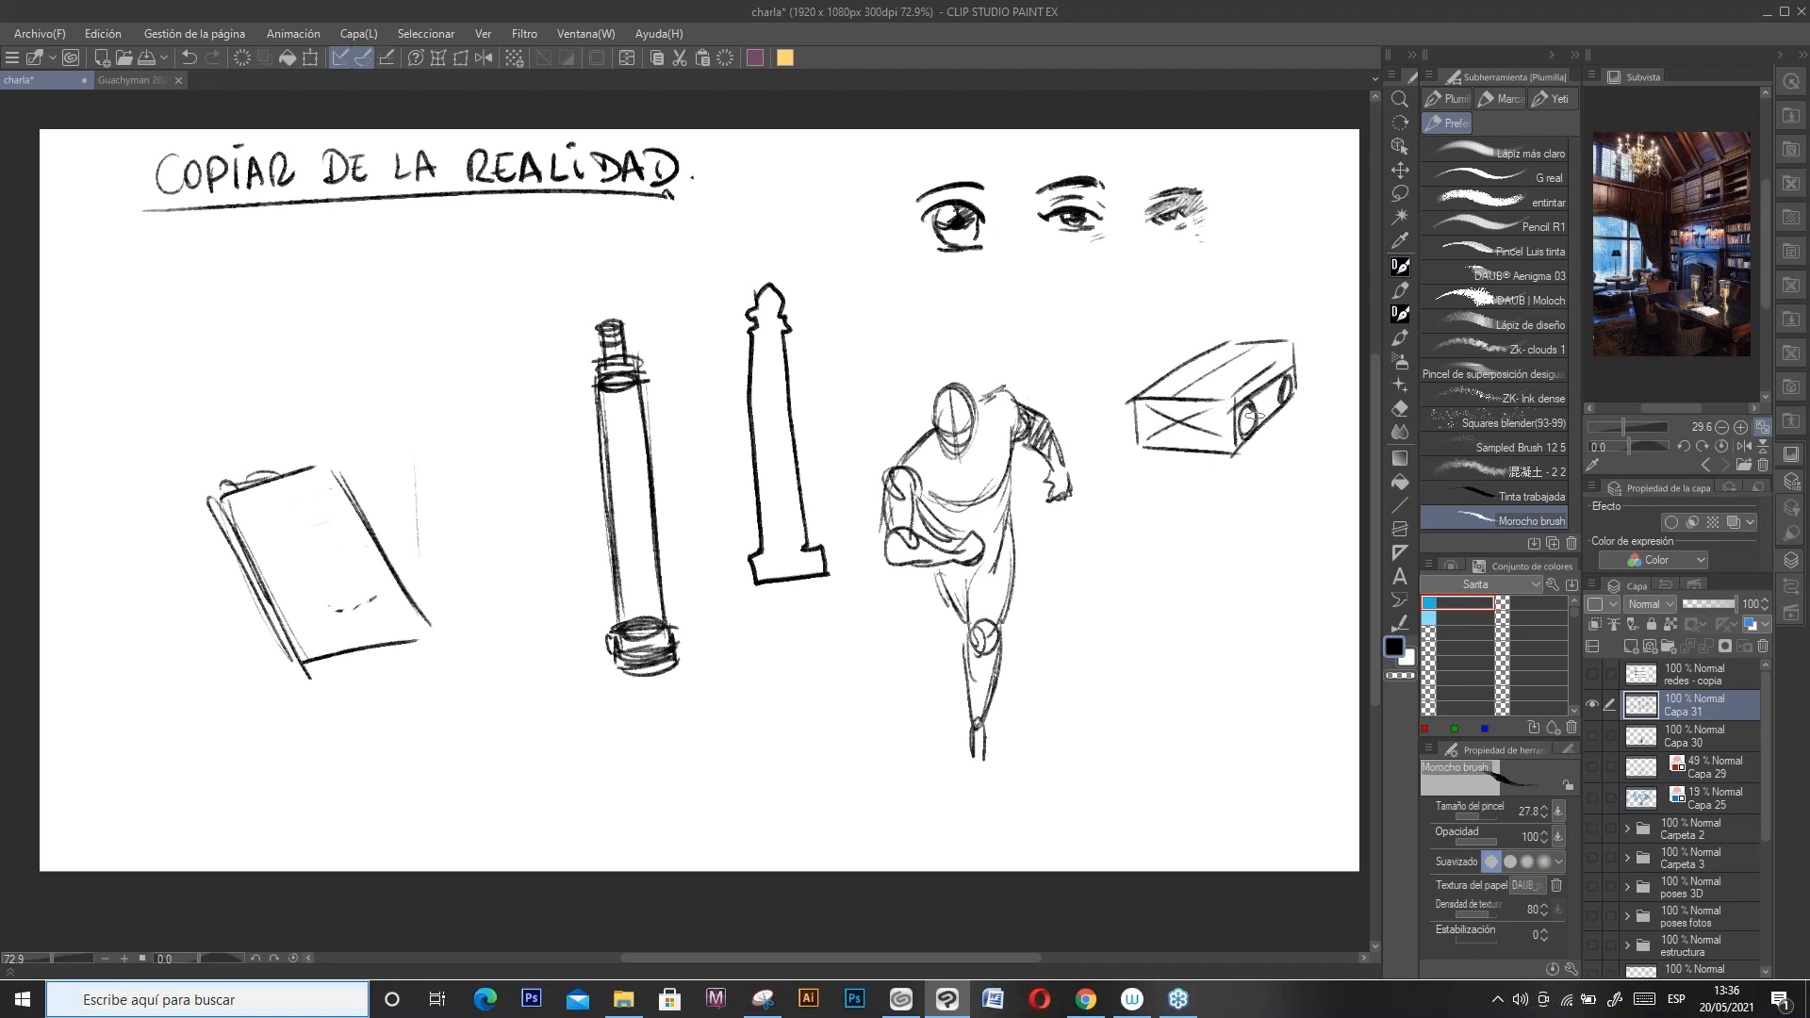
# Step: Turn the box into a car by drawing a cabin and front details, and erase stray lines around the roof
pyautogui.moveTo(1148, 415)
pyautogui.mouseDown()
pyautogui.moveTo(1226, 422)
pyautogui.moveTo(1235, 439)
pyautogui.moveTo(1138, 434)
pyautogui.moveTo(1236, 383)
pyautogui.moveTo(1177, 370)
pyautogui.moveTo(1237, 361)
pyautogui.moveTo(1228, 385)
pyautogui.moveTo(1279, 332)
pyautogui.mouseUp()
pyautogui.moveTo(1226, 386)
pyautogui.mouseDown()
pyautogui.moveTo(1282, 345)
pyautogui.moveTo(1294, 366)
pyautogui.moveTo(1212, 337)
pyautogui.moveTo(1144, 401)
pyautogui.mouseUp()
pyautogui.press('c')
pyautogui.moveTo(1256, 334); pyautogui.dragTo(1216, 334)
pyautogui.press('c')
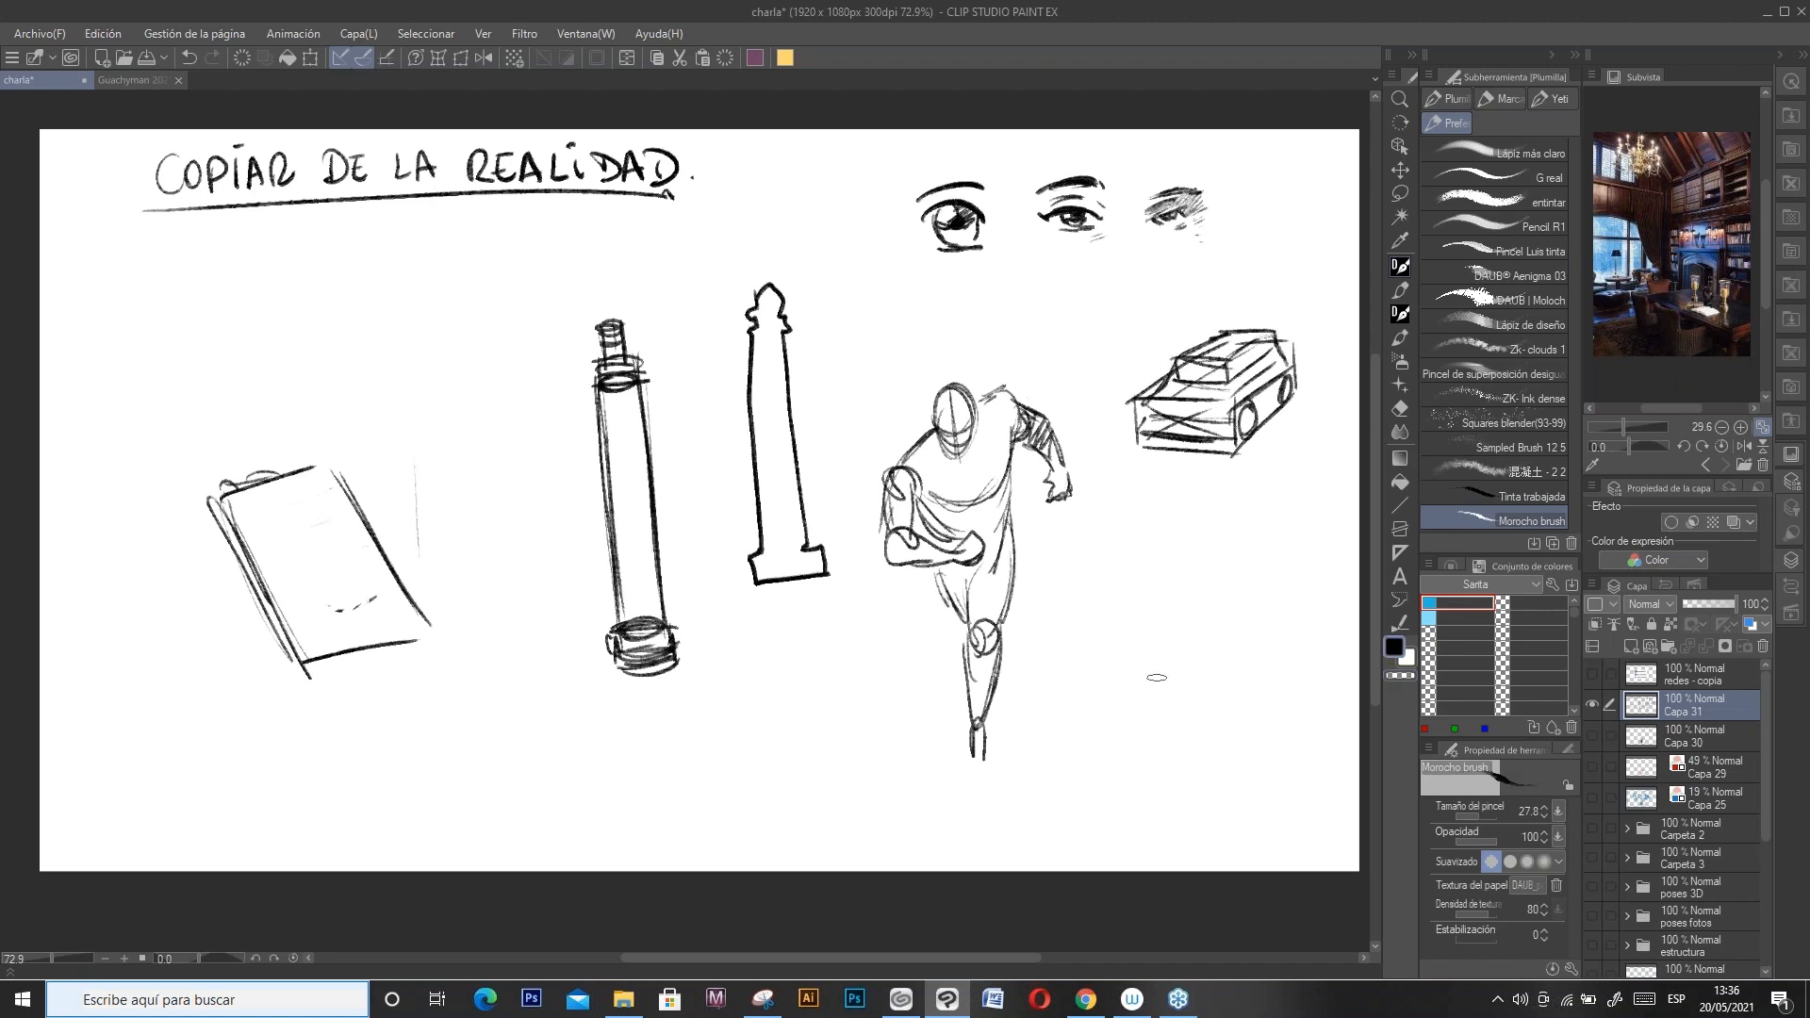
# Step: Hide layer Capa 31, add a new blank layer and choose the Pencil R1 brush
pyautogui.click(1596, 706)
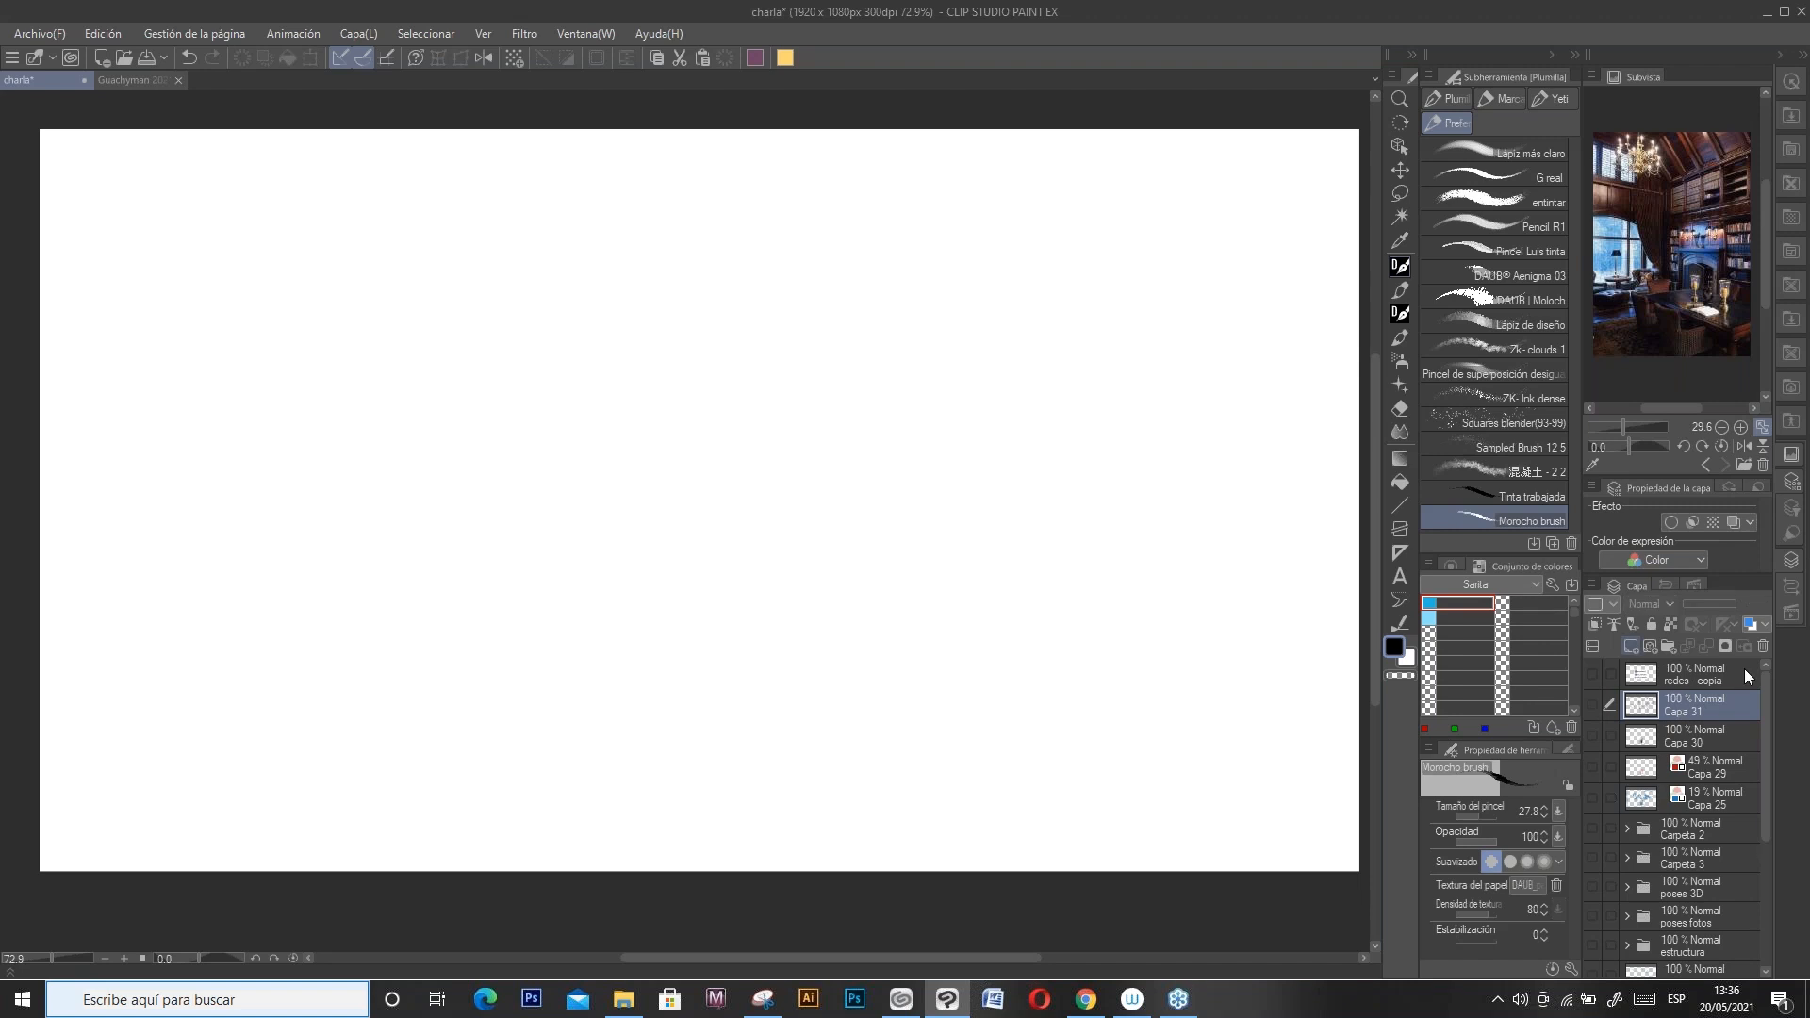
pyautogui.hotkey('ctrl', 'shift', 'n')
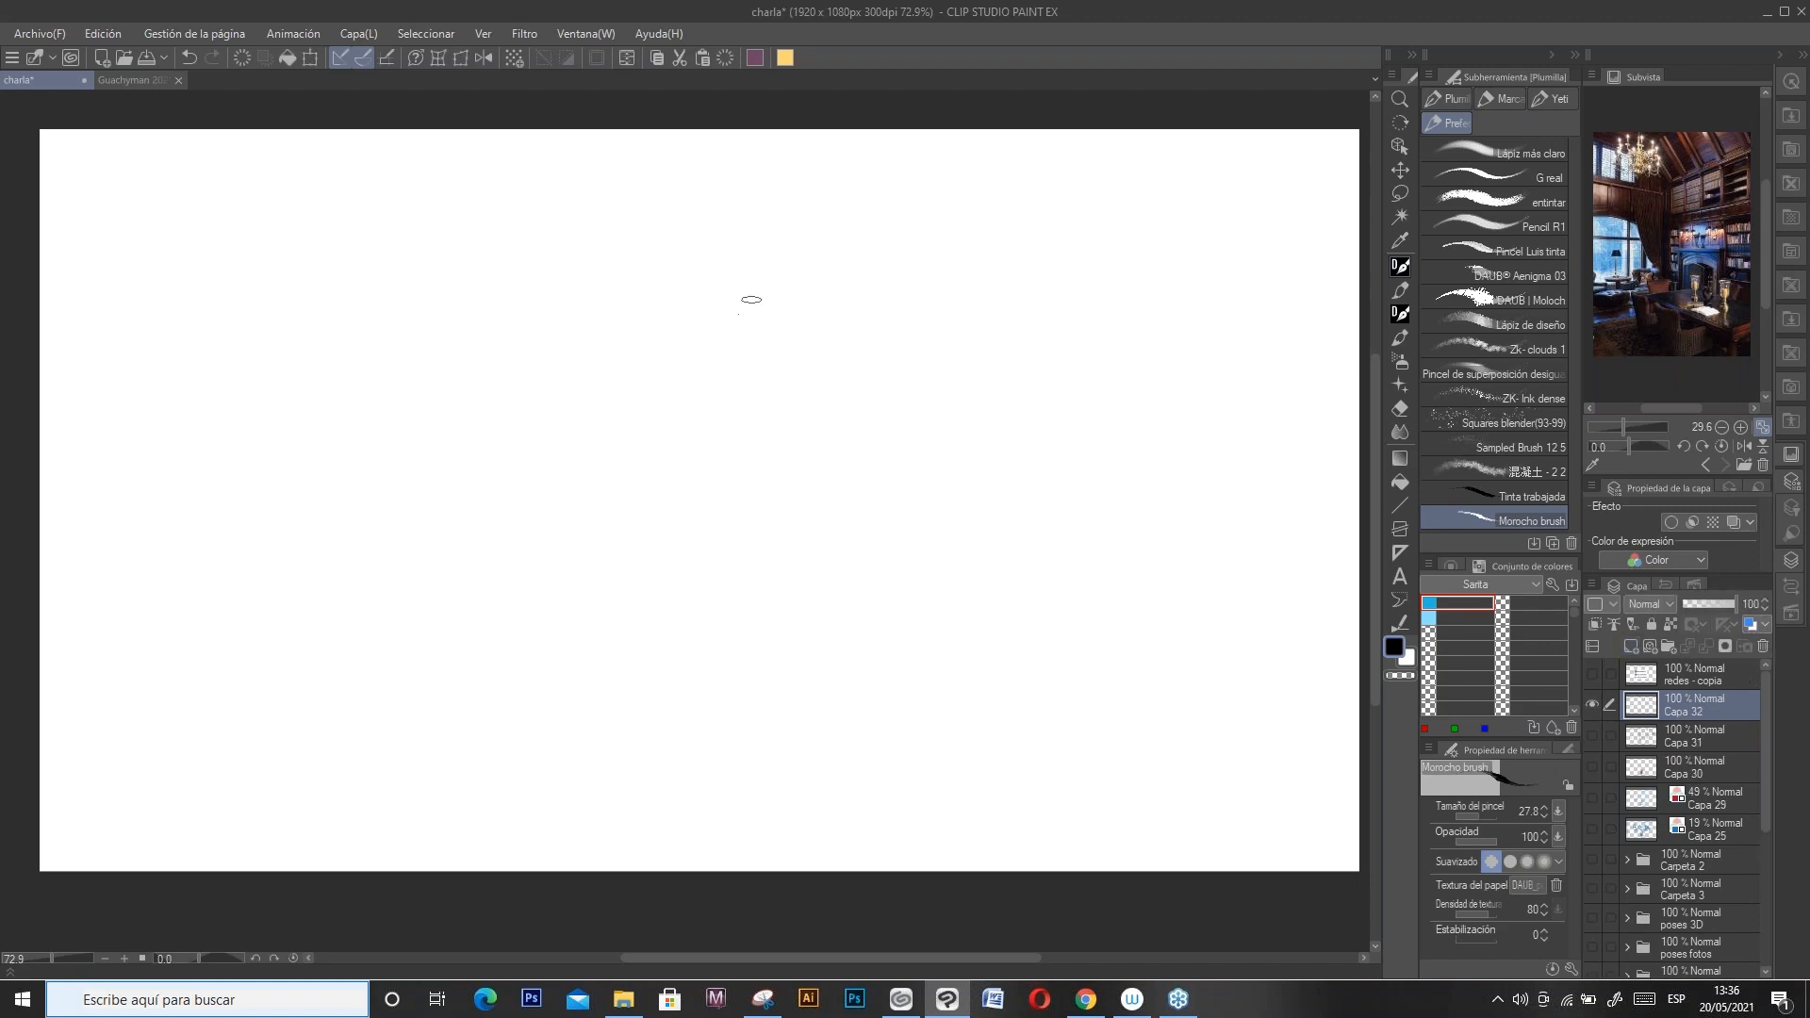
pyautogui.click(1471, 226)
pyautogui.moveTo(540, 349)
pyautogui.mouseDown()
pyautogui.moveTo(552, 319)
pyautogui.moveTo(499, 347)
pyautogui.moveTo(533, 392)
pyautogui.moveTo(602, 397)
pyautogui.mouseUp()
pyautogui.hotkey('ctrl', 'z')
pyautogui.hotkey('ctrl', 'z')
pyautogui.moveTo(548, 330); pyautogui.dragTo(615, 382)
pyautogui.moveTo(577, 366); pyautogui.dragTo(613, 385)
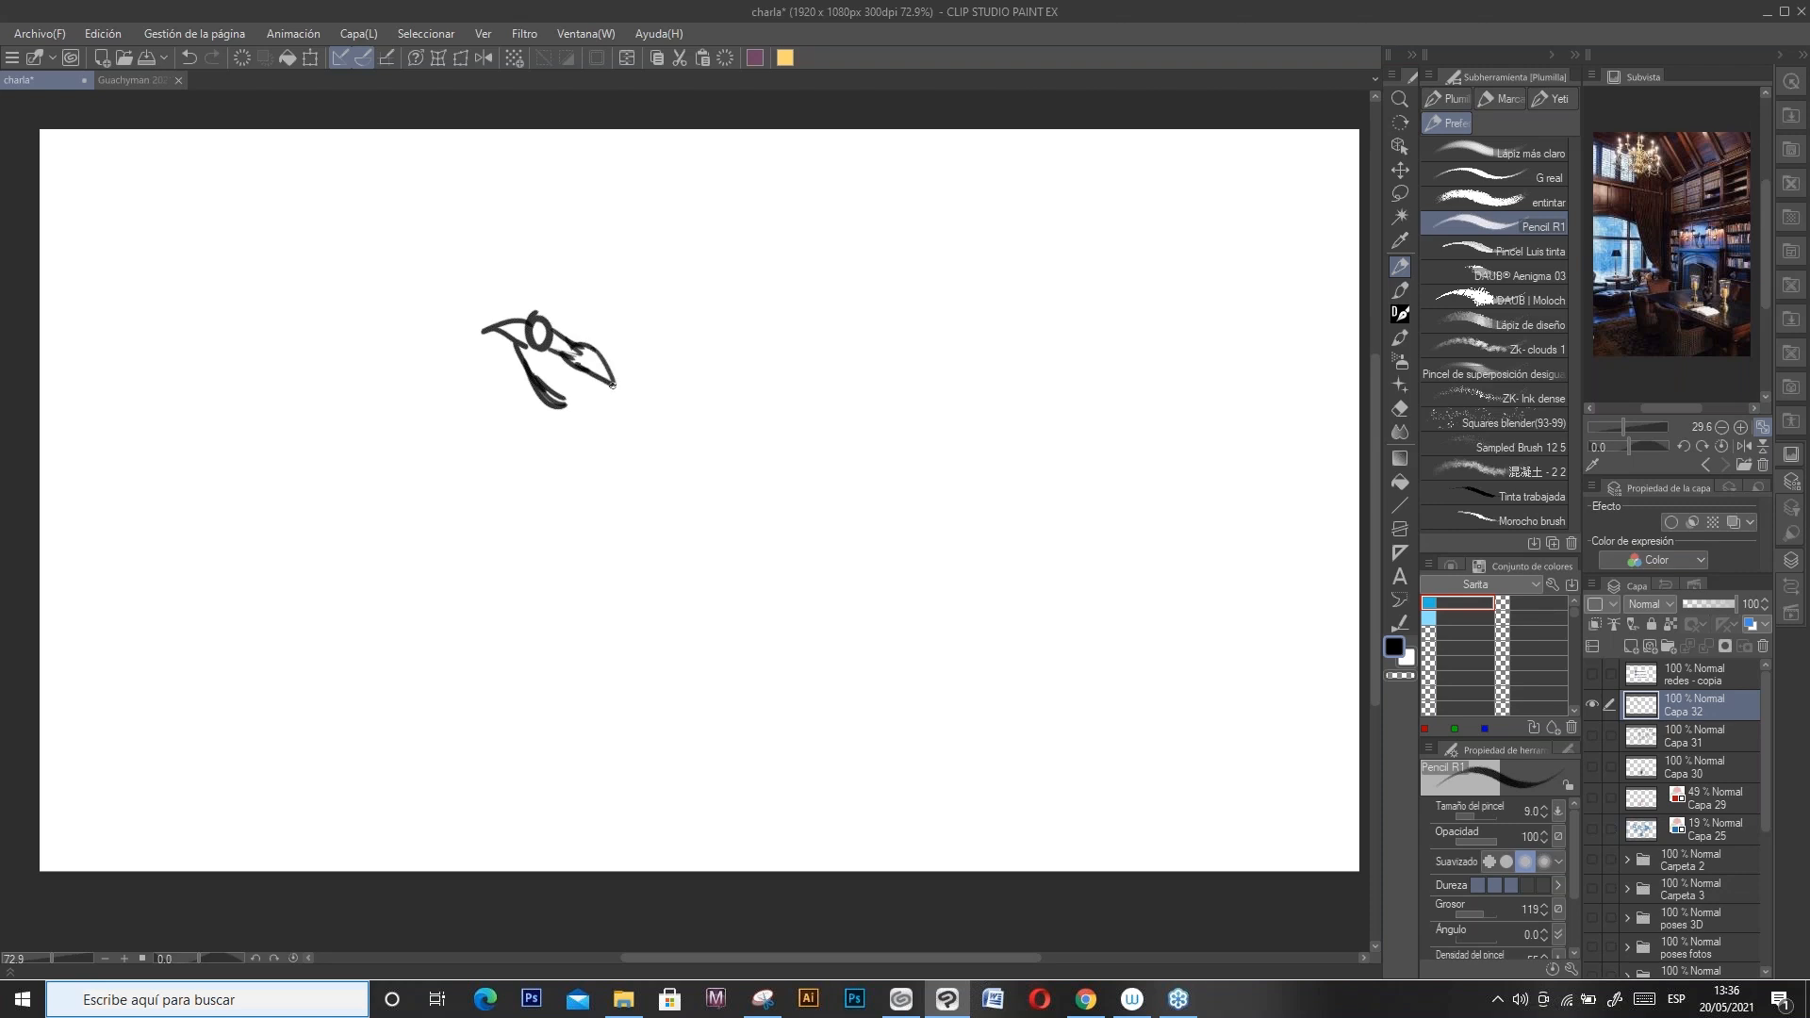
pyautogui.hotkey('ctrl', 'z')
pyautogui.hotkey('ctrl', 'z')
pyautogui.moveTo(573, 356)
pyautogui.mouseDown()
pyautogui.moveTo(614, 400)
pyautogui.moveTo(608, 380)
pyautogui.moveTo(444, 356)
pyautogui.moveTo(516, 273)
pyautogui.mouseUp()
pyautogui.press('m')
pyautogui.press('Delete')
pyautogui.click(604, 63)
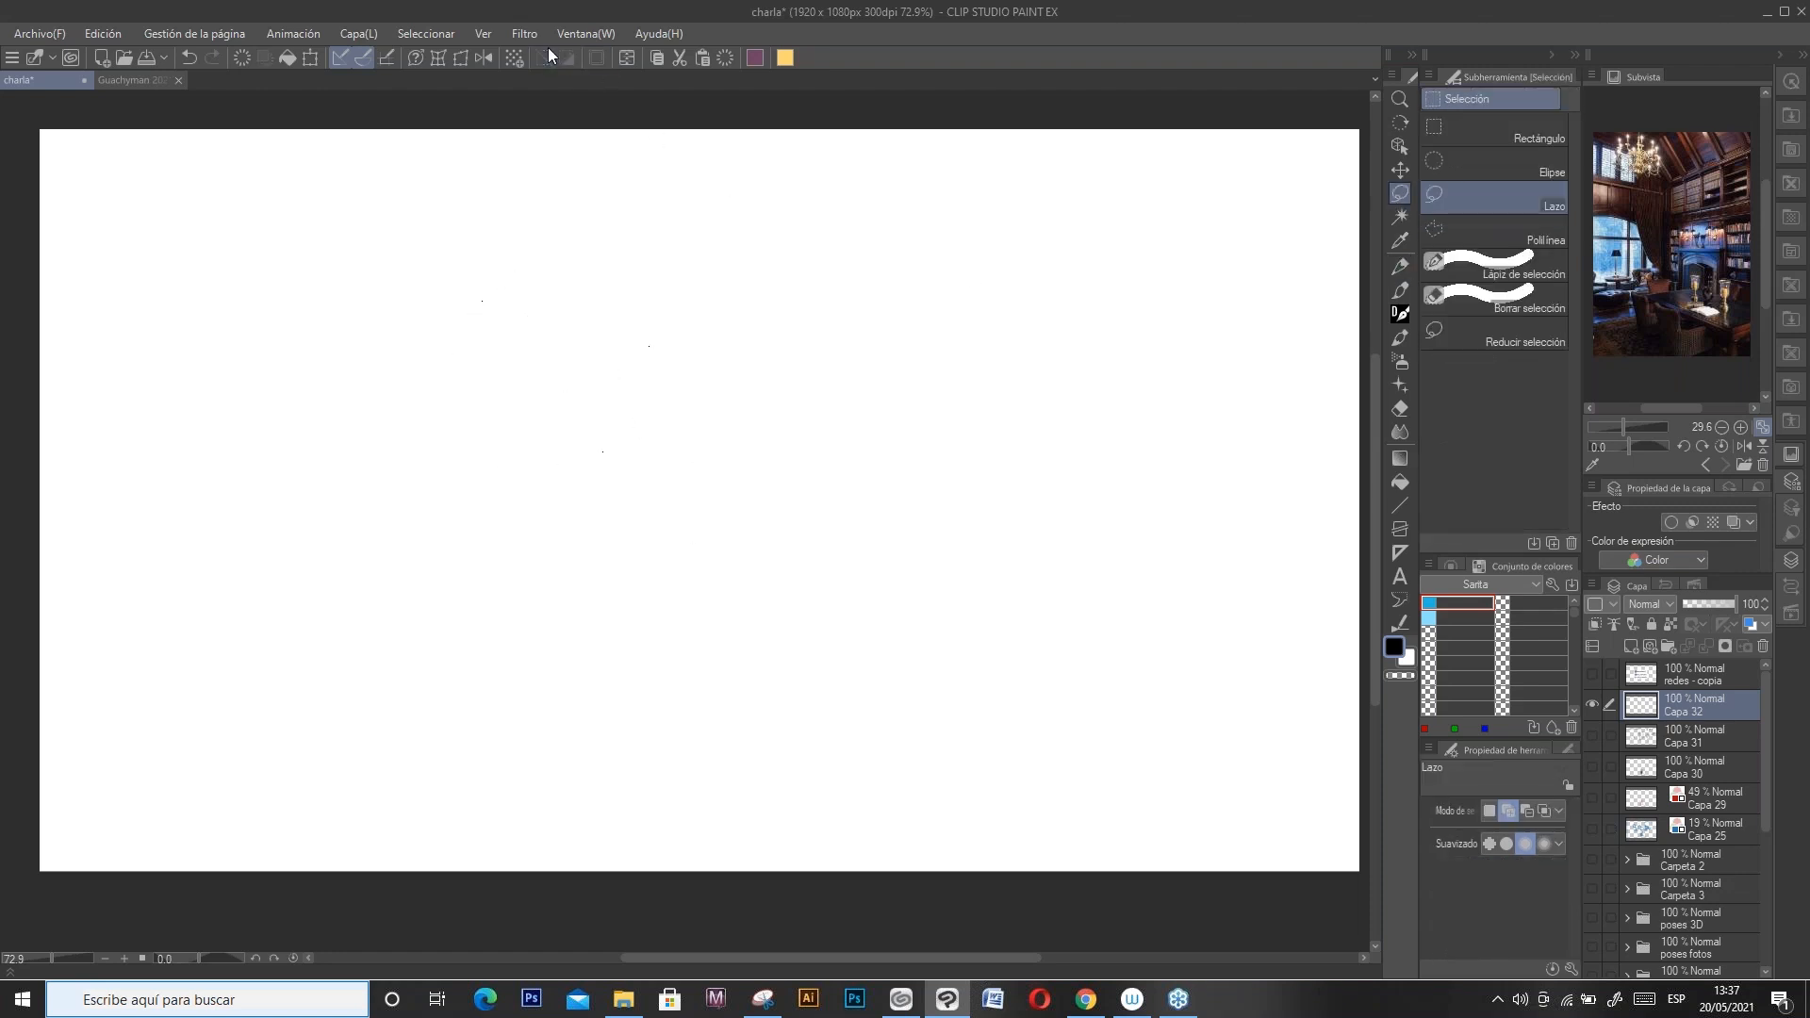
# Step: Draw a standing front-view mannequin with an oval head, boxy torso, pelvis and jointed arms and legs in the canvas's left area
pyautogui.press('p')
pyautogui.moveTo(312, 299)
pyautogui.mouseDown()
pyautogui.moveTo(313, 275)
pyautogui.moveTo(321, 545)
pyautogui.mouseUp()
pyautogui.moveTo(298, 347)
pyautogui.mouseDown()
pyautogui.moveTo(342, 355)
pyautogui.moveTo(347, 424)
pyautogui.moveTo(293, 422)
pyautogui.mouseUp()
pyautogui.moveTo(347, 412); pyautogui.dragTo(294, 425)
pyautogui.moveTo(325, 420); pyautogui.dragTo(312, 560)
pyautogui.moveTo(340, 468); pyautogui.dragTo(345, 641)
pyautogui.moveTo(311, 557); pyautogui.dragTo(316, 637)
pyautogui.moveTo(347, 355); pyautogui.dragTo(372, 471)
pyautogui.moveTo(281, 353); pyautogui.dragTo(276, 476)
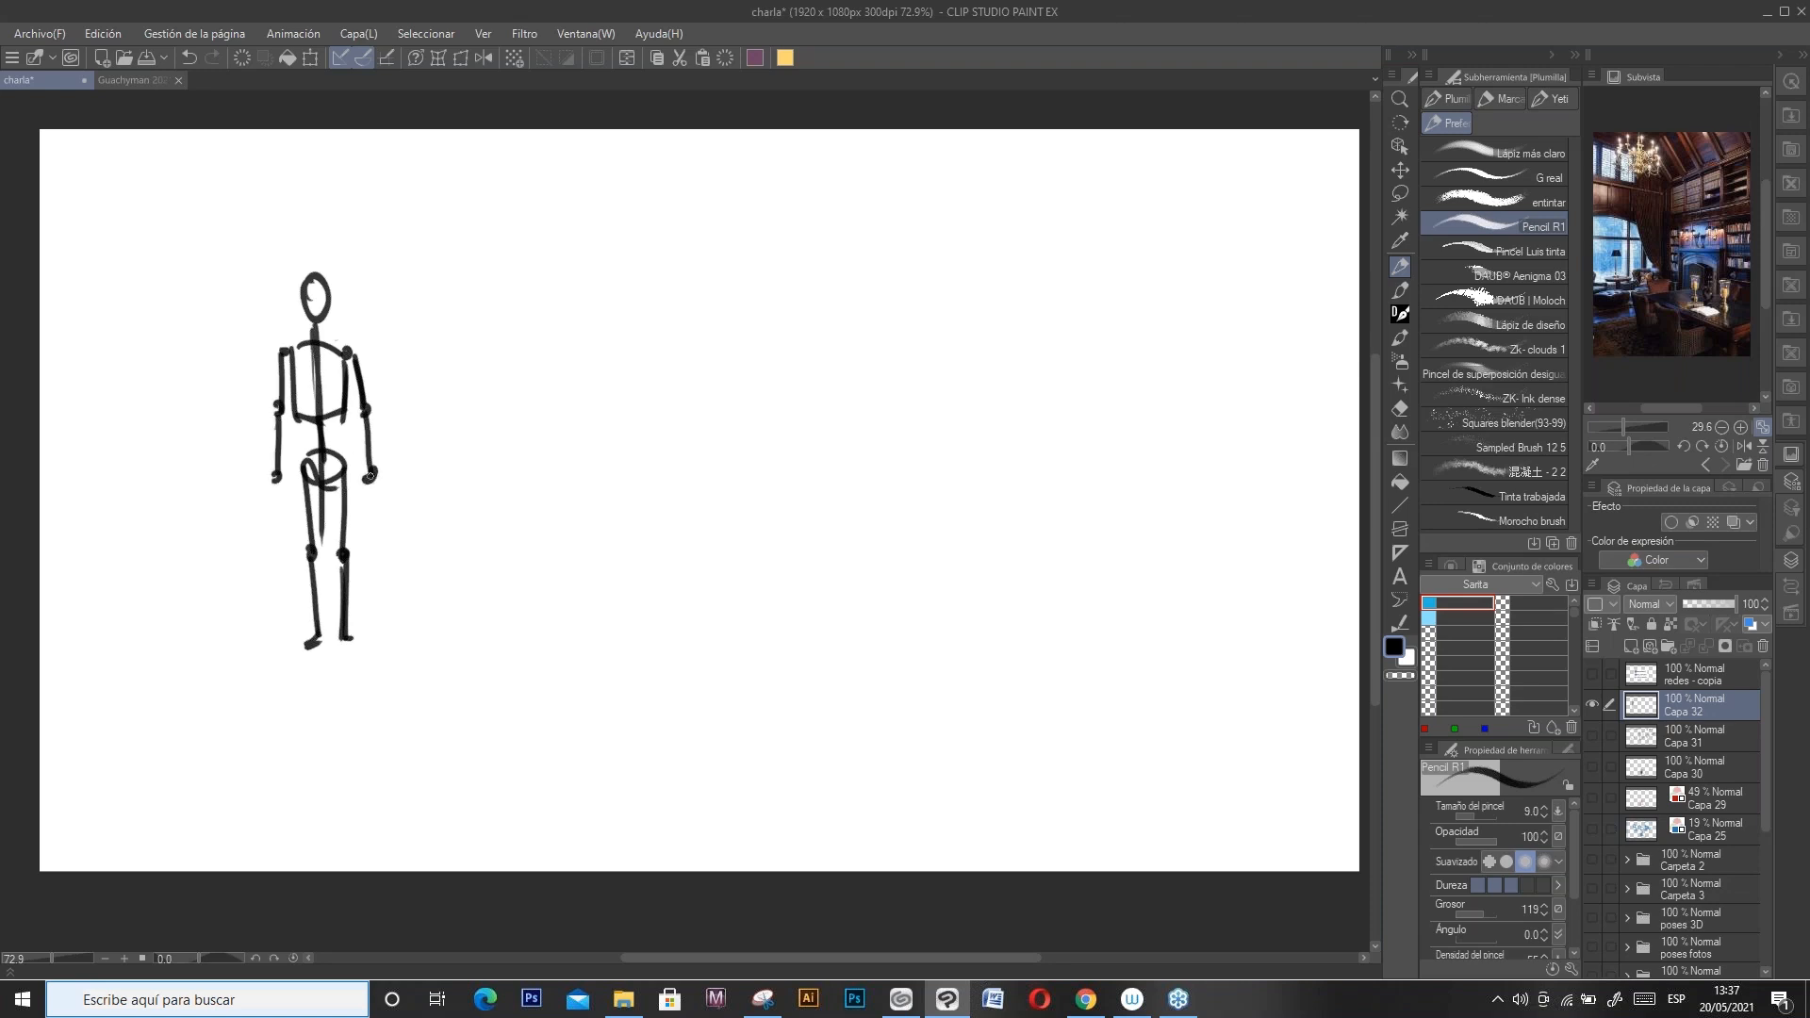
# Step: Lasso the mannequin, scale it to 105% and place it lower and farther left on the canvas, then deselect
pyautogui.click(1400, 193)
pyautogui.moveTo(413, 347)
pyautogui.mouseDown()
pyautogui.moveTo(231, 295)
pyautogui.moveTo(423, 231)
pyautogui.moveTo(321, 372)
pyautogui.mouseUp()
pyautogui.click(1400, 170)
pyautogui.hotkey('ctrl', 't')
pyautogui.moveTo(356, 305); pyautogui.dragTo(407, 205)
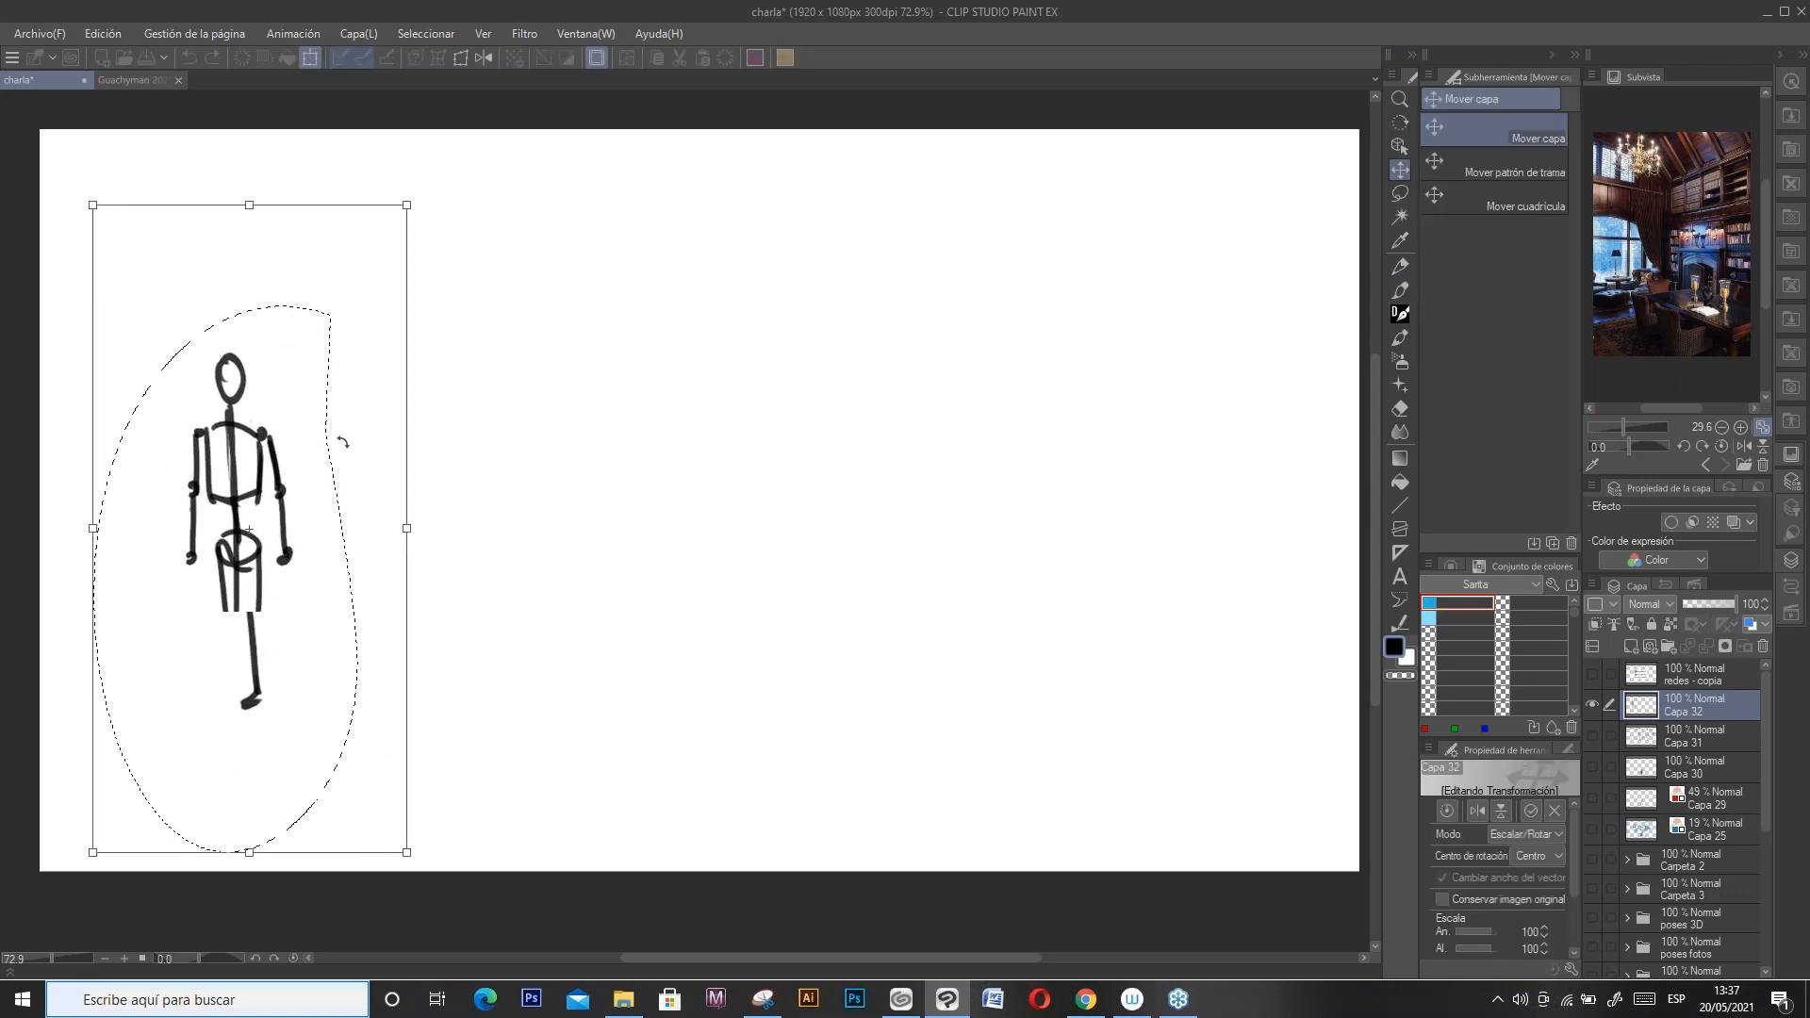
pyautogui.moveTo(345, 477); pyautogui.dragTo(333, 524)
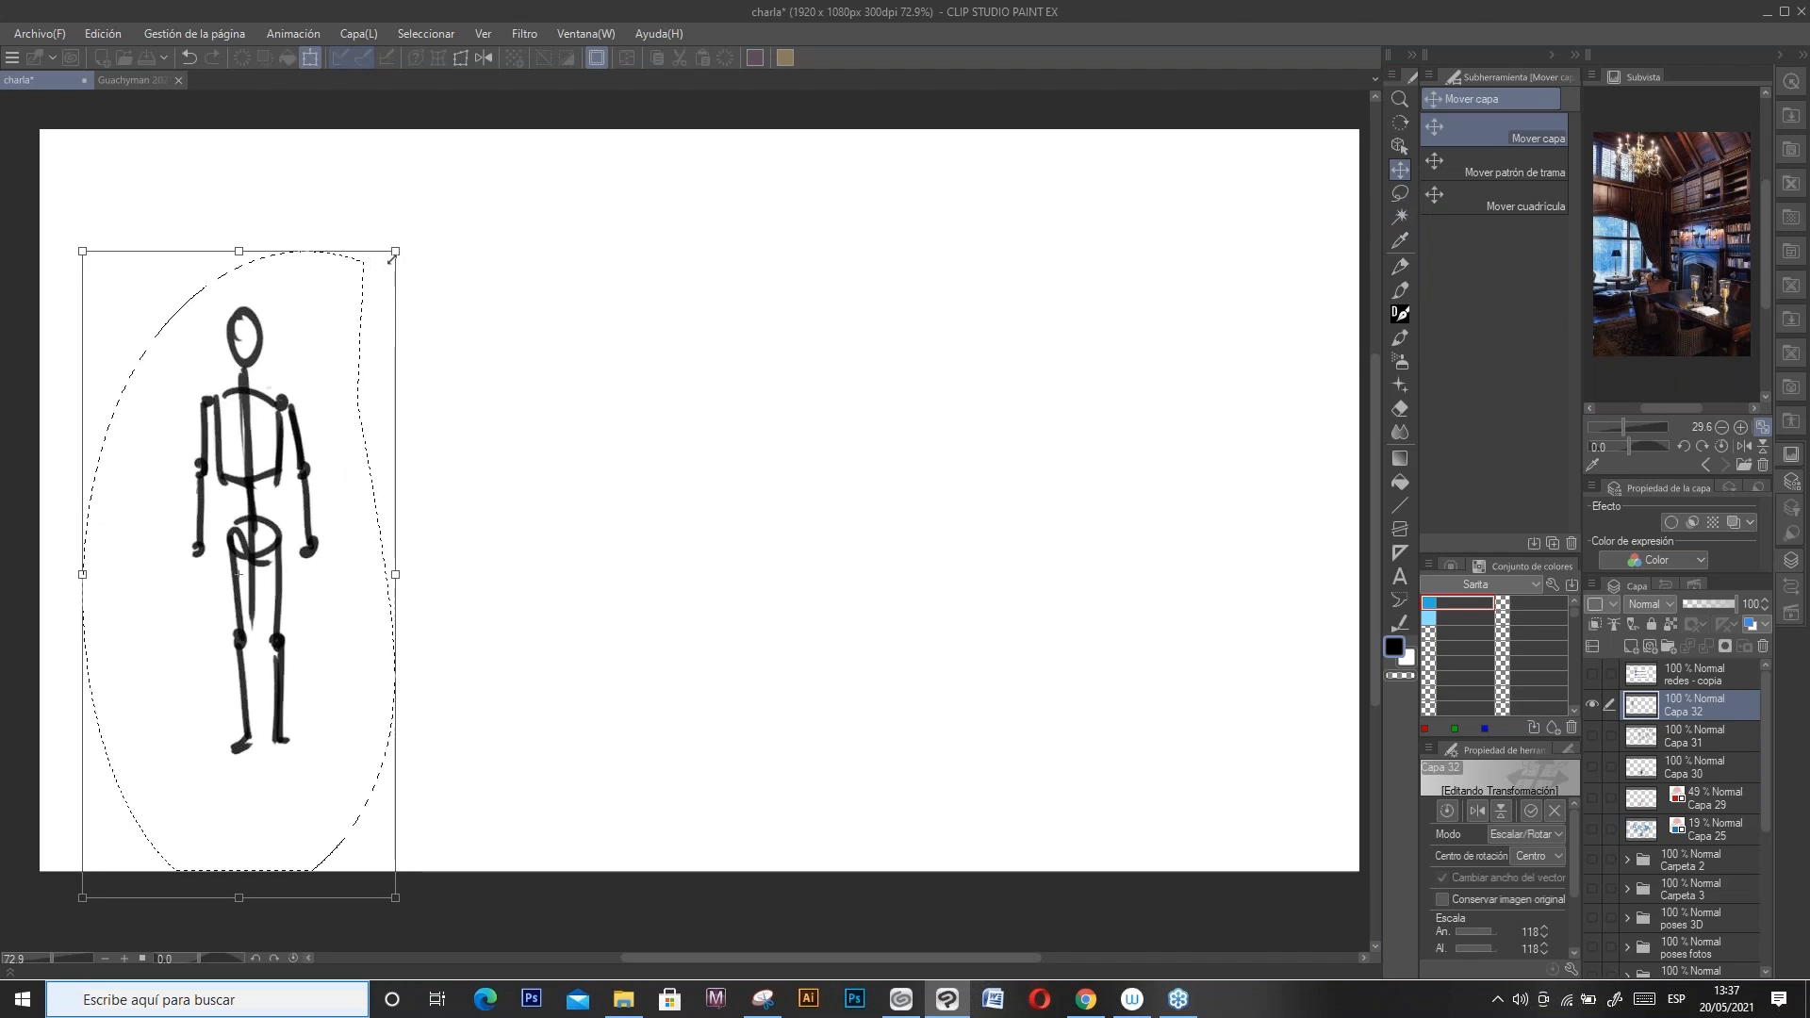
pyautogui.moveTo(393, 256); pyautogui.dragTo(375, 300)
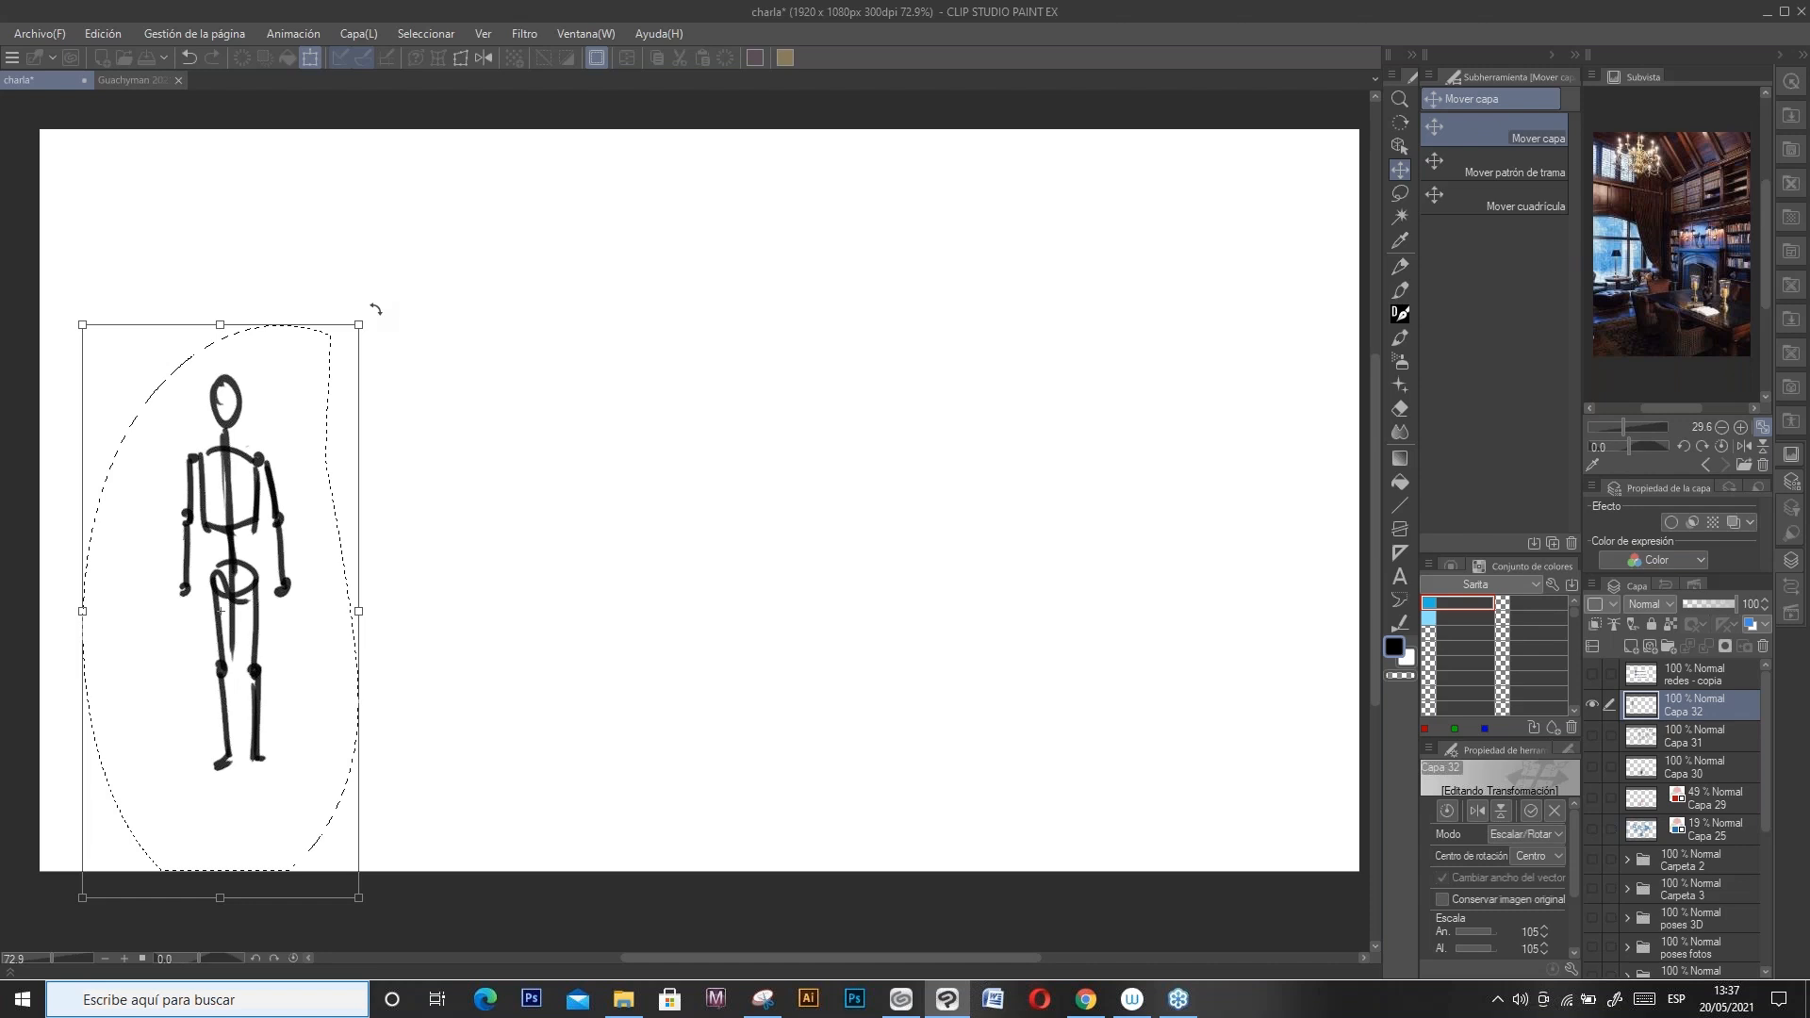
pyautogui.press('Return')
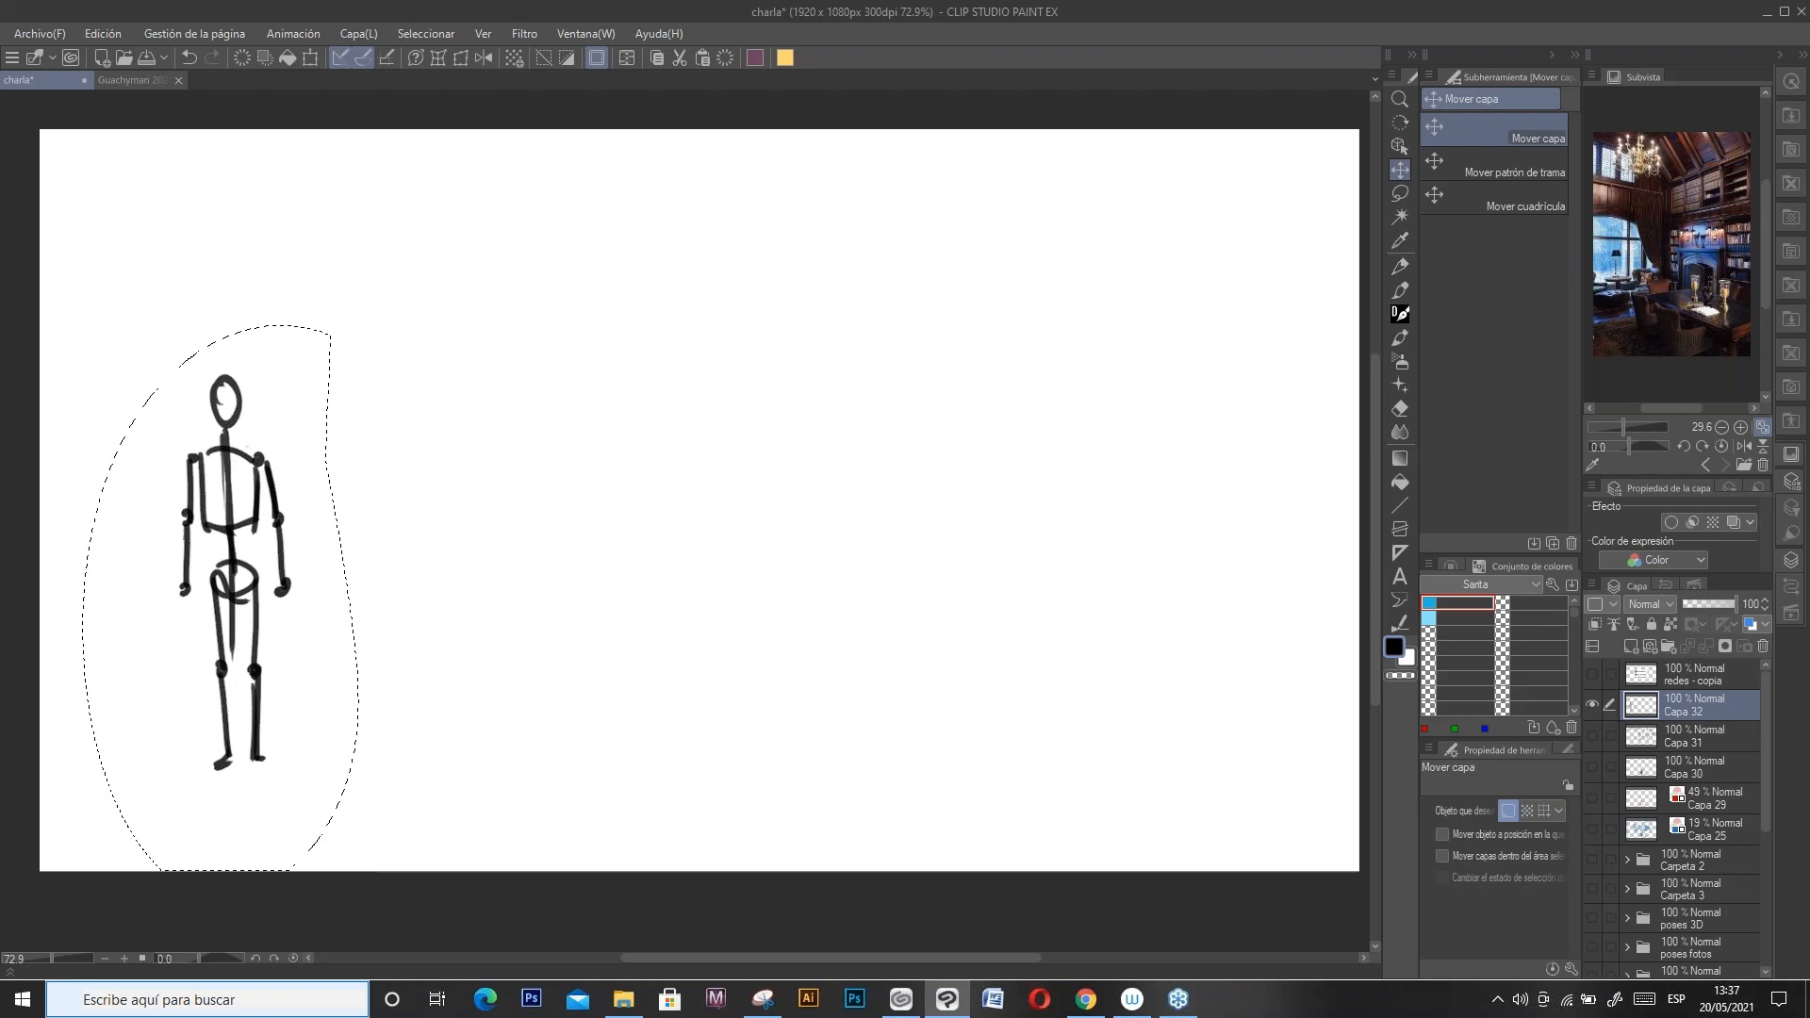
pyautogui.click(544, 58)
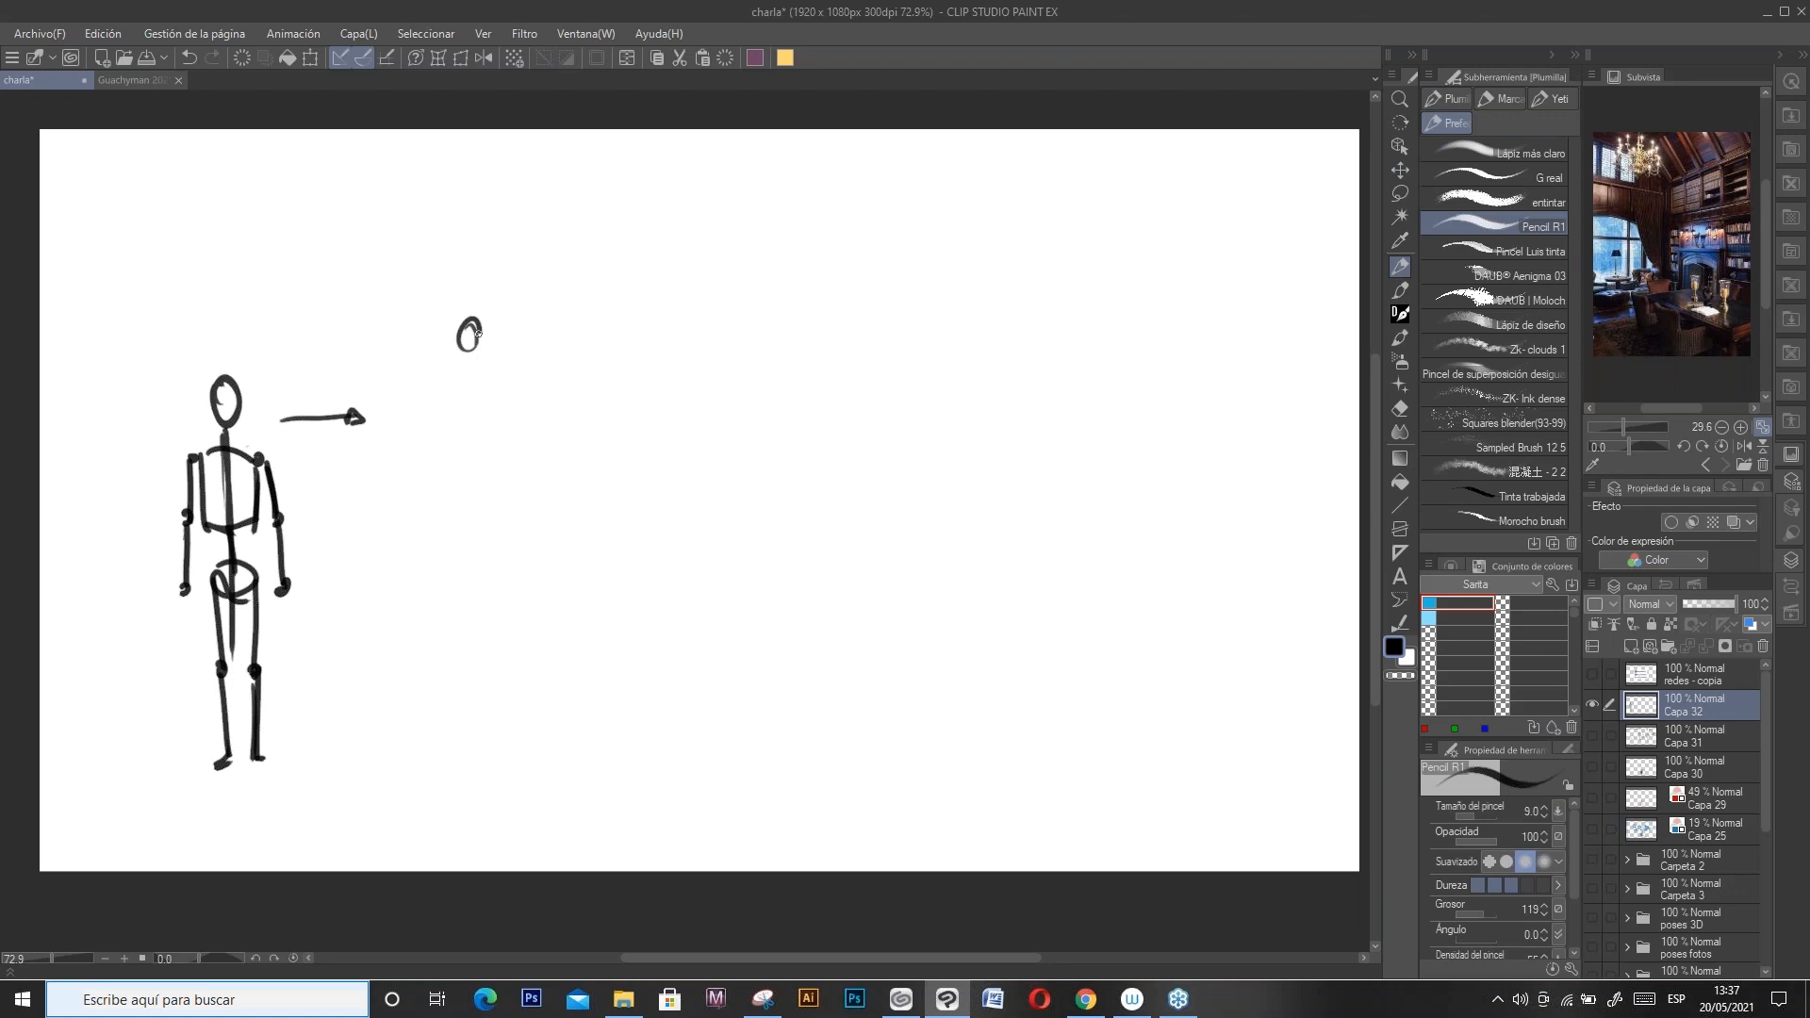
# Step: Draw a taller, slimmer mannequin beside the first one and add a downward arrow above its head
pyautogui.moveTo(478, 332)
pyautogui.mouseDown()
pyautogui.moveTo(471, 499)
pyautogui.moveTo(521, 570)
pyautogui.mouseUp()
pyautogui.moveTo(437, 367); pyautogui.dragTo(425, 580)
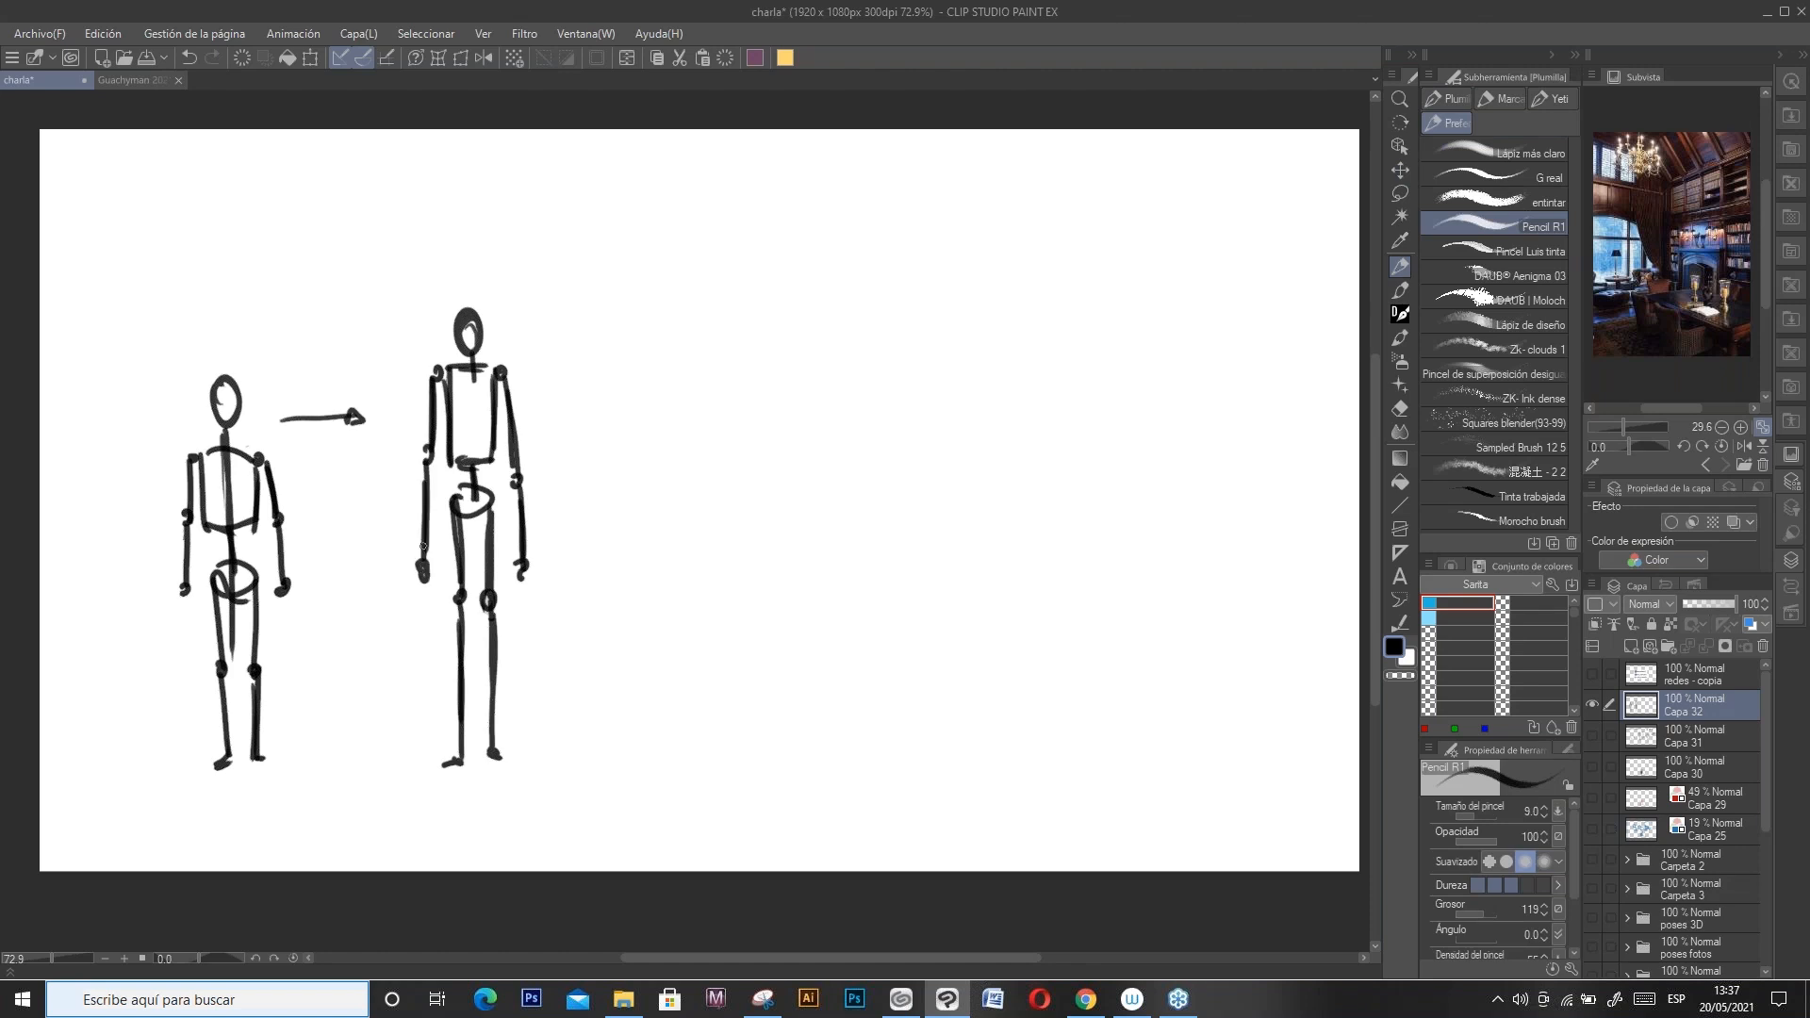
pyautogui.moveTo(466, 216)
pyautogui.mouseDown()
pyautogui.moveTo(467, 277)
pyautogui.moveTo(468, 258)
pyautogui.mouseUp()
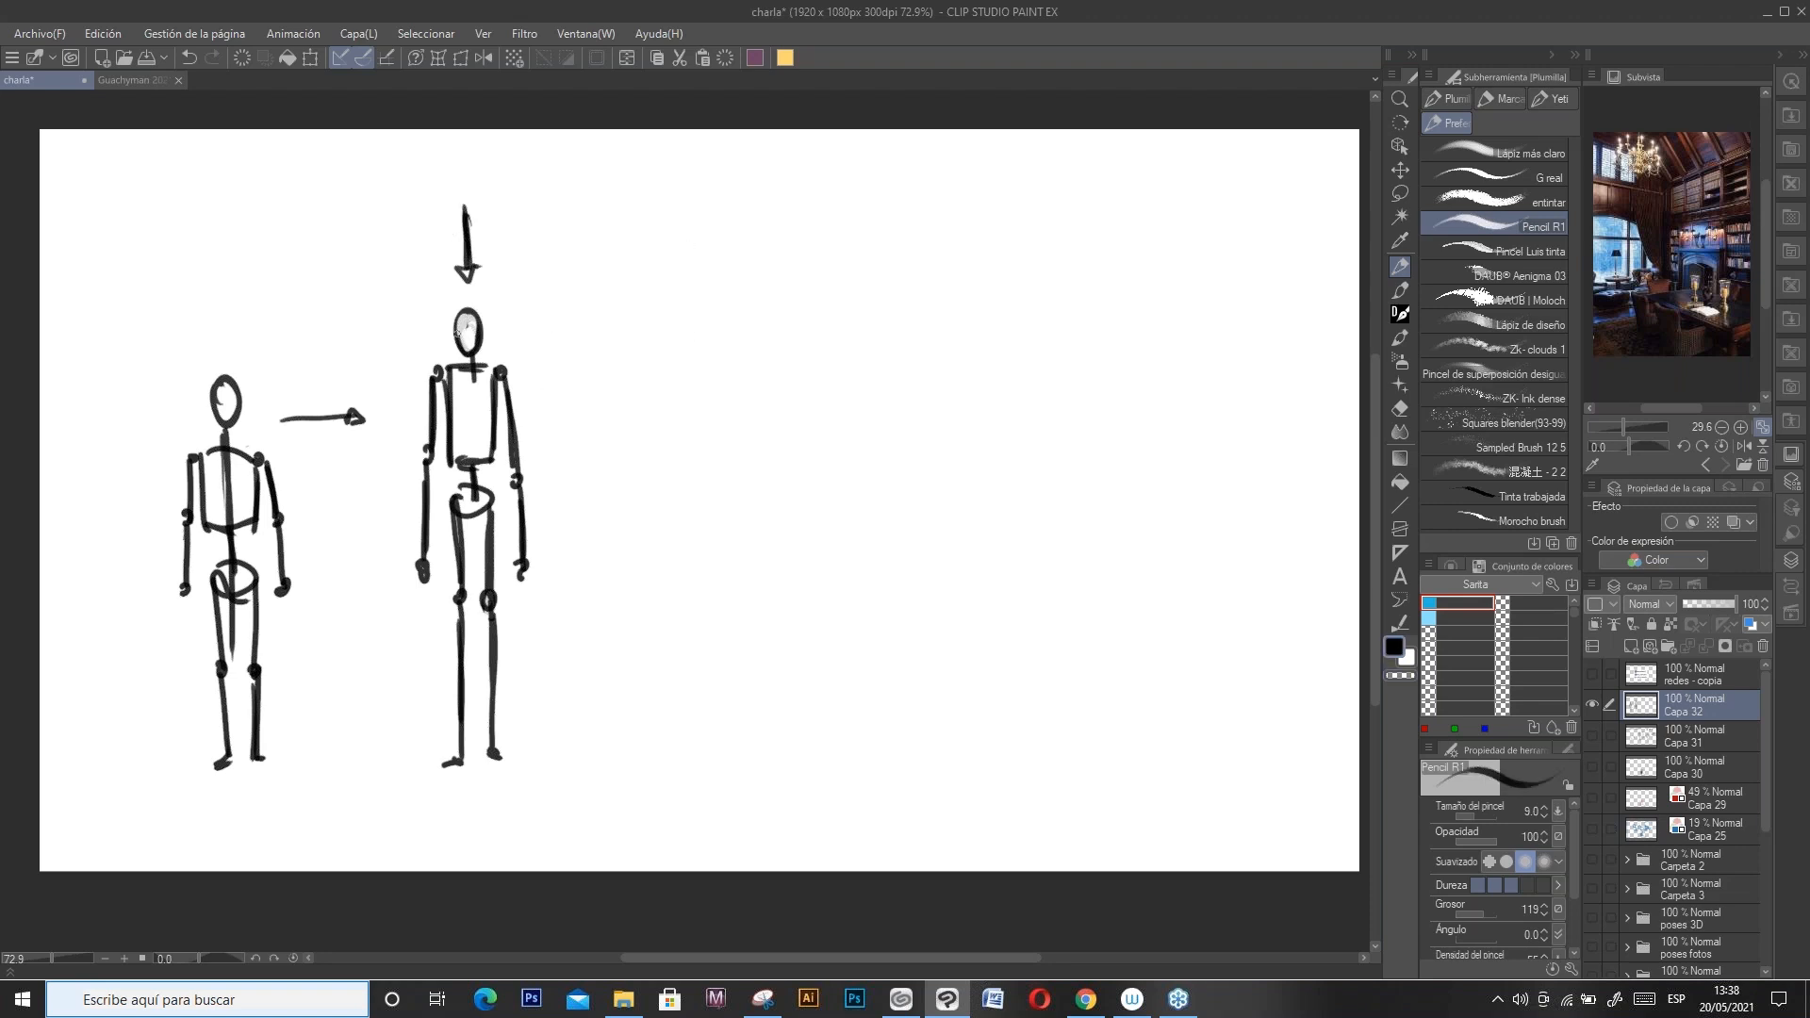
pyautogui.moveTo(570, 413); pyautogui.dragTo(631, 420)
pyautogui.moveTo(826, 320)
pyautogui.mouseDown()
pyautogui.moveTo(815, 358)
pyautogui.moveTo(839, 328)
pyautogui.moveTo(744, 385)
pyautogui.mouseUp()
pyautogui.moveTo(852, 358); pyautogui.dragTo(881, 368)
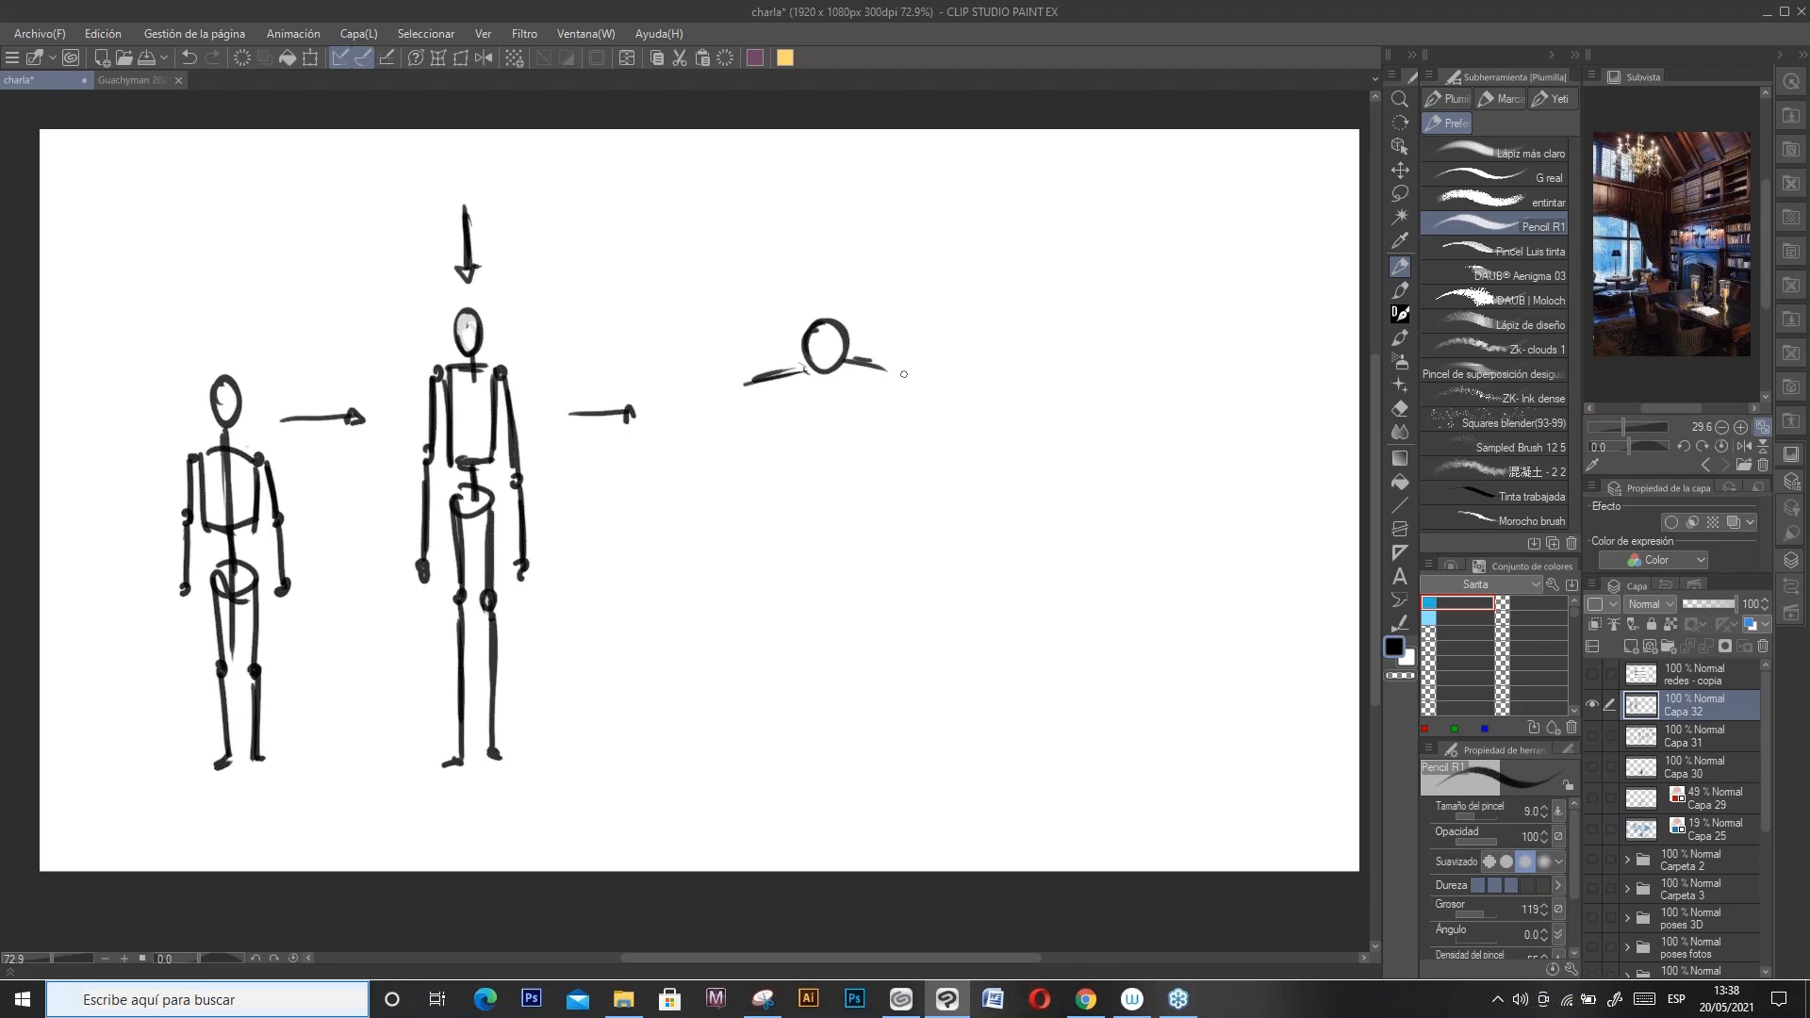
pyautogui.hotkey('ctrl', 'z')
pyautogui.hotkey('ctrl', 'z')
pyautogui.hotkey('ctrl', 'z')
pyautogui.hotkey('ctrl', 'z')
# Step: Draw a rightward arrow after the tall mannequin, followed by a stocky figure's head, broad torso, arms and pelvis
pyautogui.moveTo(557, 430); pyautogui.dragTo(619, 425)
pyautogui.moveTo(775, 409)
pyautogui.mouseDown()
pyautogui.moveTo(751, 417)
pyautogui.moveTo(760, 444)
pyautogui.moveTo(722, 440)
pyautogui.moveTo(828, 519)
pyautogui.moveTo(823, 575)
pyautogui.moveTo(735, 574)
pyautogui.mouseUp()
pyautogui.moveTo(706, 471); pyautogui.dragTo(710, 577)
pyautogui.moveTo(706, 507); pyautogui.dragTo(807, 577)
pyautogui.moveTo(748, 415)
pyautogui.mouseDown()
pyautogui.moveTo(827, 448)
pyautogui.moveTo(866, 656)
pyautogui.mouseUp()
pyautogui.moveTo(702, 451)
pyautogui.mouseDown()
pyautogui.moveTo(683, 460)
pyautogui.moveTo(686, 566)
pyautogui.mouseUp()
pyautogui.moveTo(681, 564); pyautogui.dragTo(671, 665)
pyautogui.moveTo(722, 585)
pyautogui.mouseDown()
pyautogui.moveTo(781, 606)
pyautogui.moveTo(801, 589)
pyautogui.moveTo(775, 615)
pyautogui.mouseUp()
# Step: Draw a nearly horizontal ground line beneath the three figures, from the first mannequin's feet to past the stocky figure
pyautogui.moveTo(203, 778); pyautogui.dragTo(1041, 725)
pyautogui.hotkey('ctrl', 'z')
pyautogui.moveTo(204, 776); pyautogui.dragTo(958, 724)
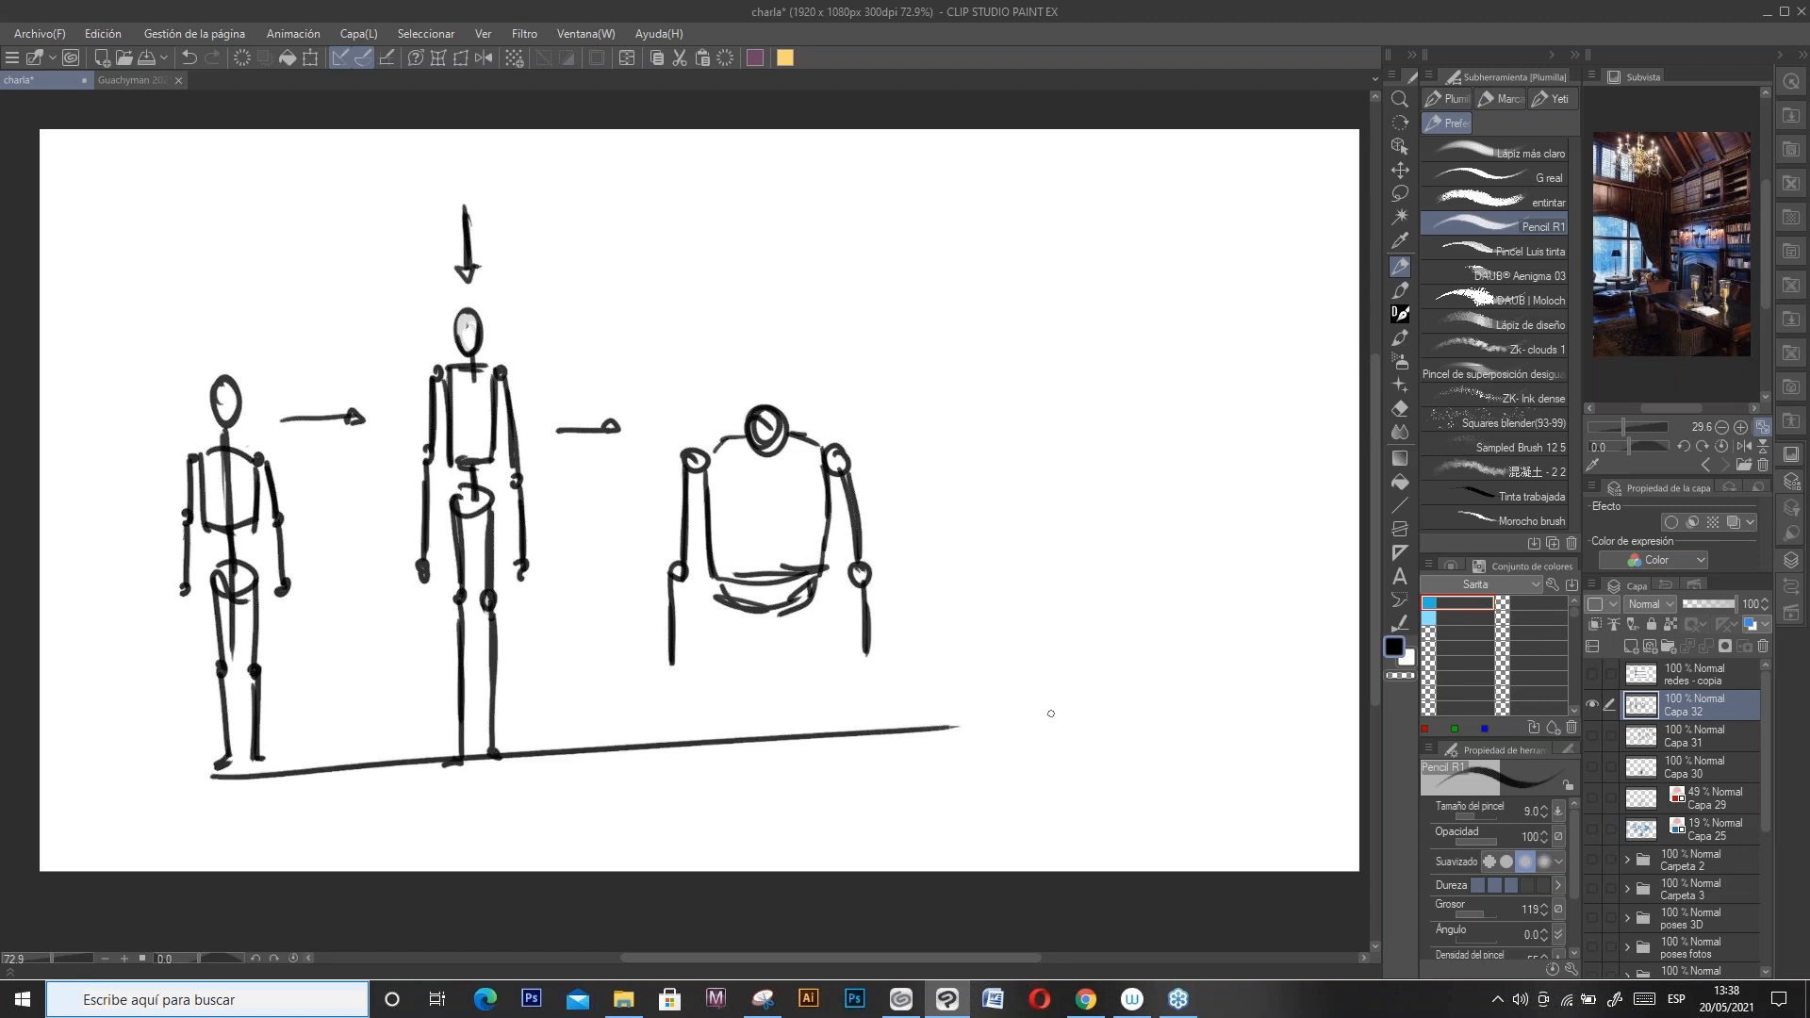
pyautogui.hotkey('ctrl', 'z')
pyautogui.moveTo(209, 775); pyautogui.dragTo(968, 781)
# Step: Draw the stocky figure's short legs down to the ground line, then add its hands and reinforce both arms
pyautogui.moveTo(738, 606); pyautogui.dragTo(754, 752)
pyautogui.moveTo(800, 604); pyautogui.dragTo(798, 679)
pyautogui.moveTo(797, 671); pyautogui.dragTo(796, 750)
pyautogui.moveTo(792, 749); pyautogui.dragTo(812, 757)
pyautogui.moveTo(862, 649); pyautogui.dragTo(858, 667)
pyautogui.moveTo(671, 649); pyautogui.dragTo(665, 655)
pyautogui.moveTo(673, 582); pyautogui.dragTo(676, 520)
pyautogui.moveTo(691, 459); pyautogui.dragTo(681, 573)
pyautogui.moveTo(839, 470); pyautogui.dragTo(856, 564)
pyautogui.moveTo(853, 568); pyautogui.dragTo(860, 579)
# Step: Lasso the stocky figure, shift it slightly left and down, and draw a downward arrow above its head
pyautogui.click(1400, 192)
pyautogui.moveTo(812, 754)
pyautogui.mouseDown()
pyautogui.moveTo(919, 664)
pyautogui.moveTo(939, 534)
pyautogui.moveTo(620, 647)
pyautogui.moveTo(743, 773)
pyautogui.moveTo(857, 742)
pyautogui.mouseUp()
pyautogui.click(1401, 169)
pyautogui.moveTo(817, 573)
pyautogui.mouseDown()
pyautogui.moveTo(806, 606)
pyautogui.moveTo(806, 565)
pyautogui.mouseUp()
pyautogui.click(545, 58)
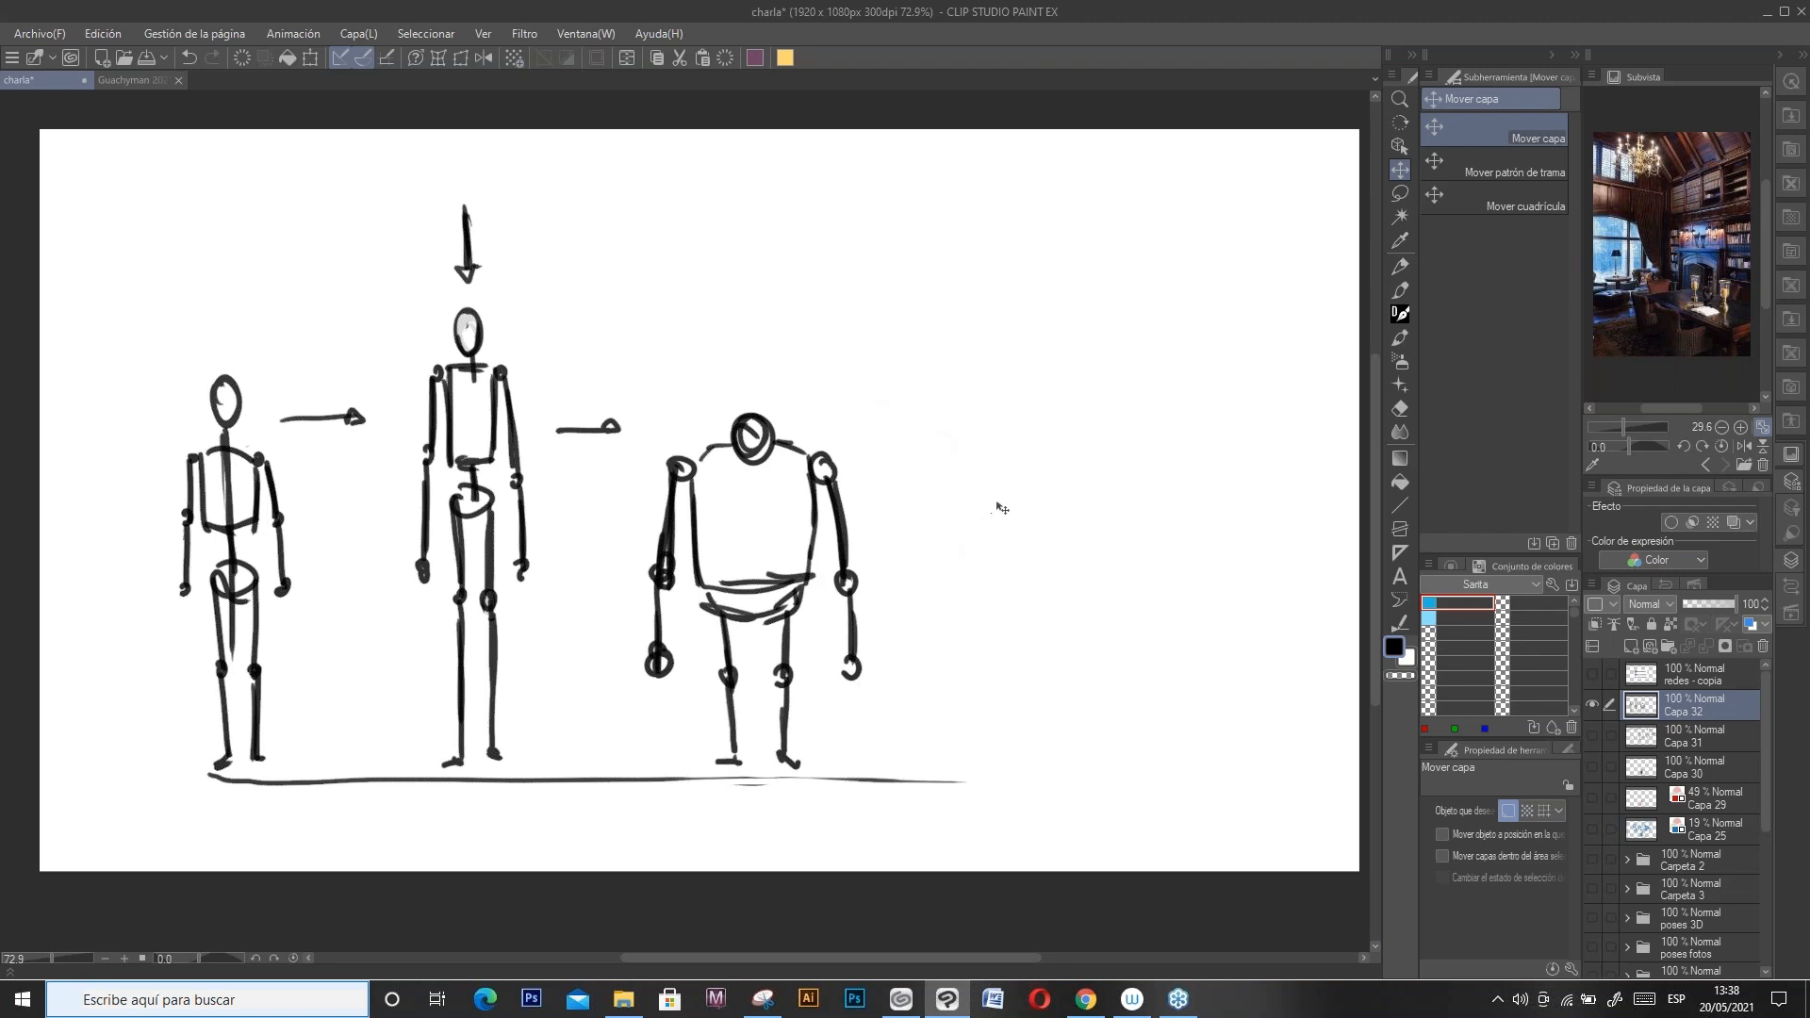
pyautogui.press('p')
pyautogui.moveTo(747, 262); pyautogui.dragTo(756, 354)
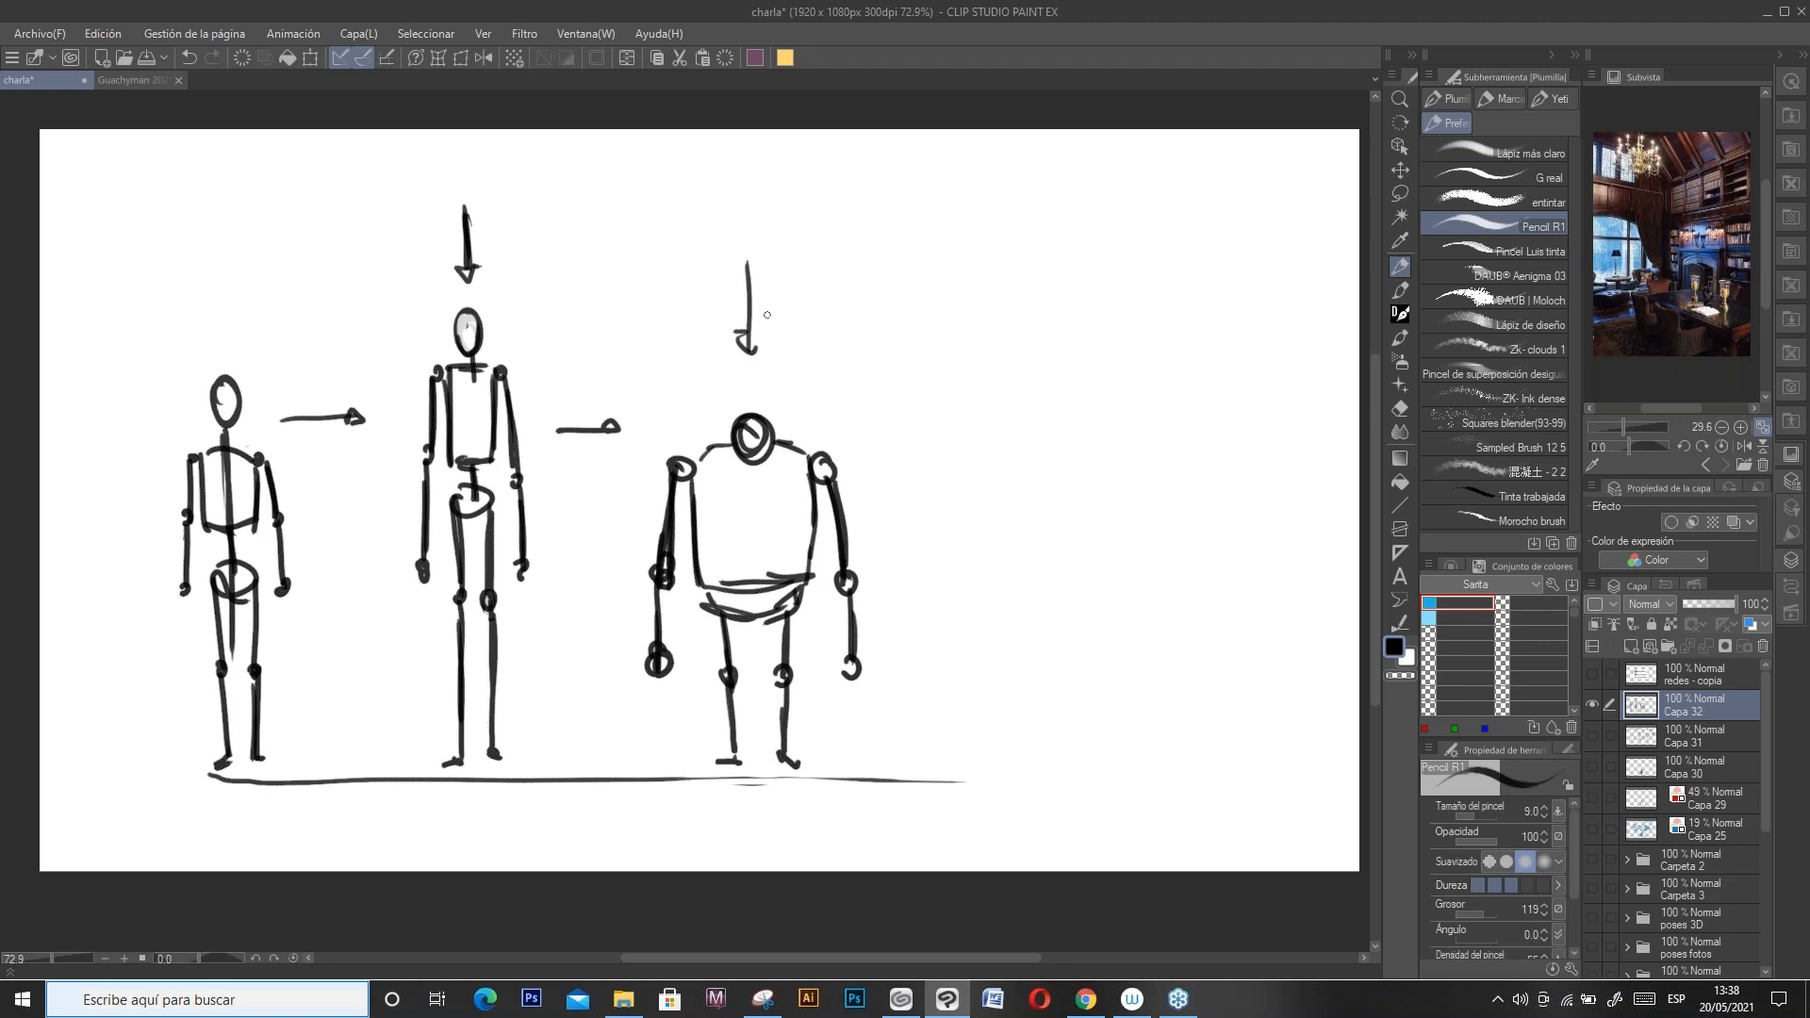
# Step: Sketch a fourth, broad-chested figure to the right in a heroic stance with spread legs and hands on hips
pyautogui.moveTo(1087, 264)
pyautogui.mouseDown()
pyautogui.moveTo(1072, 253)
pyautogui.moveTo(1083, 284)
pyautogui.moveTo(1165, 297)
pyautogui.moveTo(1037, 300)
pyautogui.moveTo(1064, 403)
pyautogui.mouseUp()
pyautogui.moveTo(1162, 300); pyautogui.dragTo(1168, 408)
pyautogui.moveTo(1156, 303)
pyautogui.mouseDown()
pyautogui.moveTo(1169, 407)
pyautogui.moveTo(1152, 421)
pyautogui.moveTo(1168, 418)
pyautogui.moveTo(1118, 444)
pyautogui.mouseUp()
pyautogui.moveTo(1084, 436)
pyautogui.mouseDown()
pyautogui.moveTo(1035, 540)
pyautogui.moveTo(1056, 493)
pyautogui.mouseUp()
pyautogui.moveTo(1052, 500)
pyautogui.mouseDown()
pyautogui.moveTo(1039, 571)
pyautogui.moveTo(1007, 596)
pyautogui.mouseUp()
pyautogui.moveTo(1168, 415)
pyautogui.mouseDown()
pyautogui.moveTo(1138, 575)
pyautogui.moveTo(1172, 578)
pyautogui.mouseUp()
pyautogui.moveTo(1160, 307)
pyautogui.mouseDown()
pyautogui.moveTo(1177, 298)
pyautogui.moveTo(1222, 353)
pyautogui.mouseUp()
pyautogui.moveTo(1217, 347); pyautogui.dragTo(1175, 396)
pyautogui.moveTo(1193, 382); pyautogui.dragTo(1172, 403)
pyautogui.moveTo(1030, 300)
pyautogui.mouseDown()
pyautogui.moveTo(981, 375)
pyautogui.moveTo(1061, 404)
pyautogui.mouseUp()
pyautogui.moveTo(1056, 400)
pyautogui.mouseDown()
pyautogui.moveTo(1036, 406)
pyautogui.moveTo(1055, 499)
pyautogui.mouseUp()
# Step: Add a pointed collar and chest folds to the heroic figure and rework both of its bent arms
pyautogui.moveTo(1074, 271)
pyautogui.mouseDown()
pyautogui.moveTo(1099, 279)
pyautogui.moveTo(1129, 347)
pyautogui.moveTo(1095, 333)
pyautogui.moveTo(1111, 302)
pyautogui.mouseUp()
pyautogui.moveTo(1077, 288); pyautogui.dragTo(1118, 347)
pyautogui.moveTo(1026, 257)
pyautogui.mouseDown()
pyautogui.moveTo(1058, 287)
pyautogui.moveTo(1111, 282)
pyautogui.moveTo(1163, 324)
pyautogui.mouseUp()
pyautogui.moveTo(1022, 333)
pyautogui.mouseDown()
pyautogui.moveTo(1009, 372)
pyautogui.moveTo(1024, 368)
pyautogui.moveTo(1012, 301)
pyautogui.moveTo(985, 368)
pyautogui.moveTo(1018, 372)
pyautogui.moveTo(1020, 353)
pyautogui.mouseUp()
pyautogui.press('c')
pyautogui.press('c')
pyautogui.moveTo(1049, 361)
pyautogui.mouseDown()
pyautogui.moveTo(1024, 382)
pyautogui.moveTo(1047, 382)
pyautogui.mouseUp()
pyautogui.moveTo(972, 379); pyautogui.dragTo(1051, 405)
pyautogui.moveTo(1052, 380); pyautogui.dragTo(1082, 420)
pyautogui.moveTo(1193, 337); pyautogui.dragTo(1173, 395)
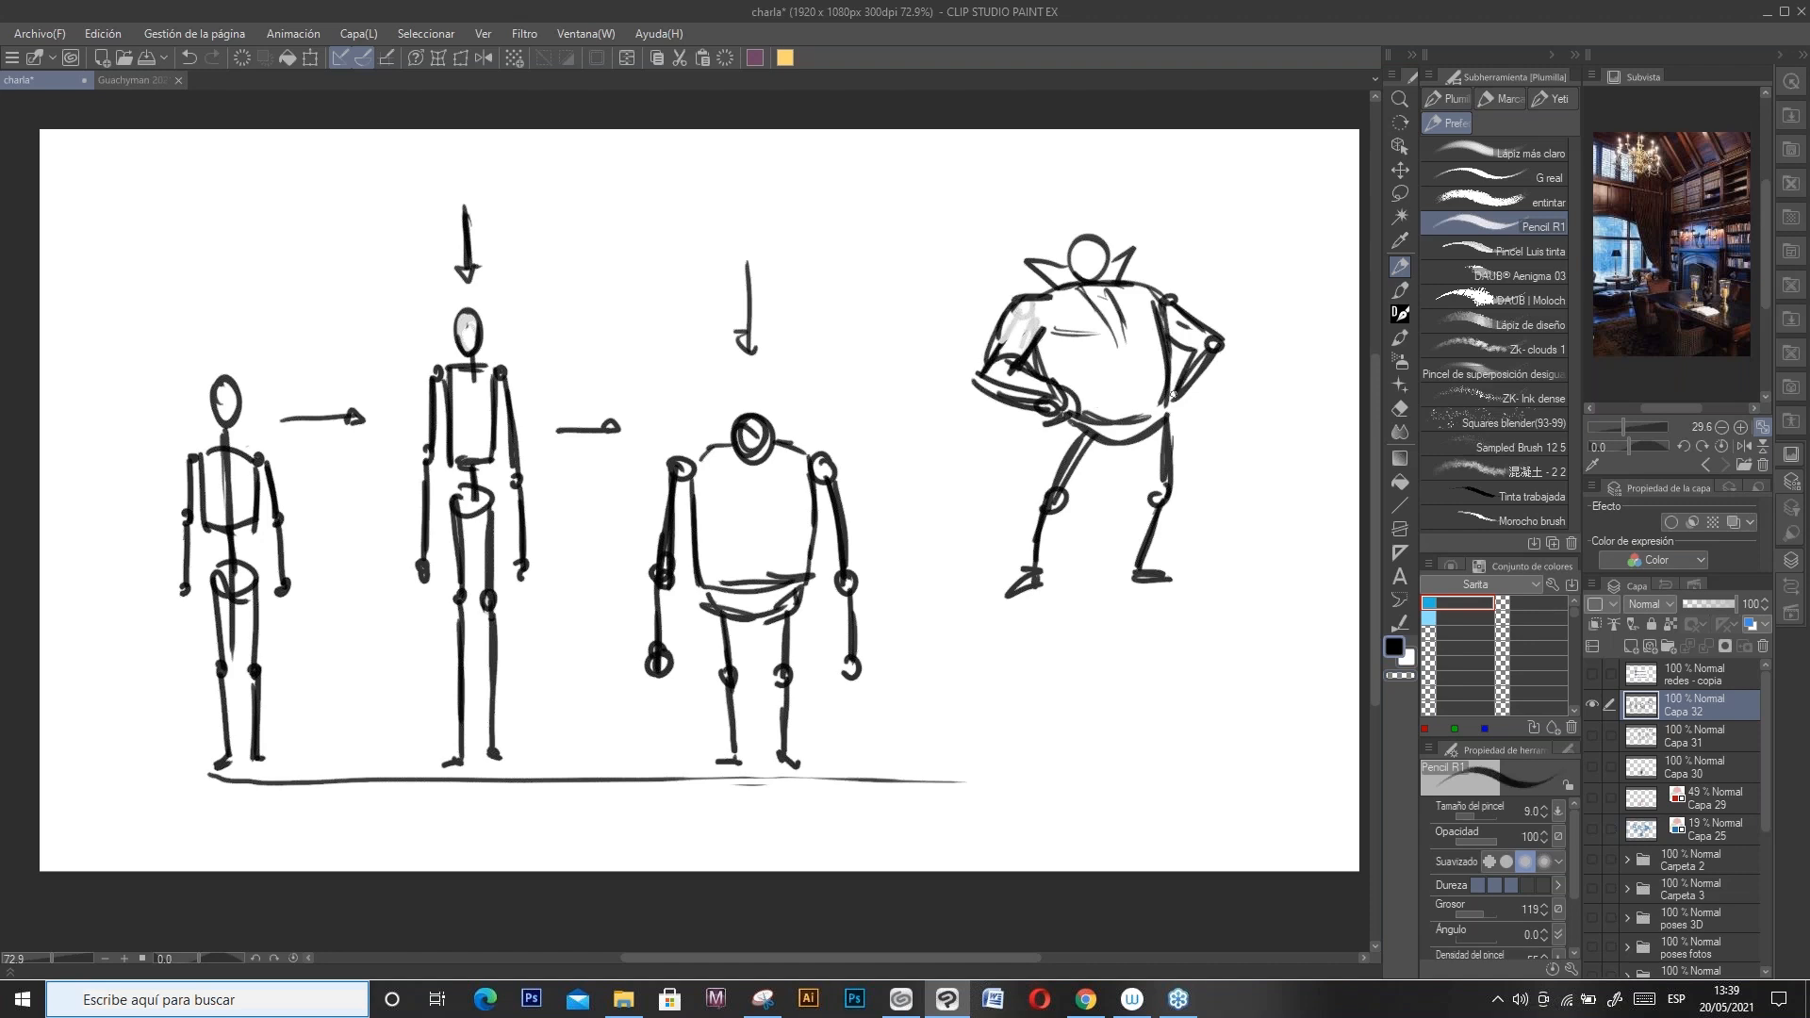
# Step: Add a cape flowing to the left of the heroic figure and thicken its legs, undoing the last stray strokes
pyautogui.moveTo(996, 320)
pyautogui.mouseDown()
pyautogui.moveTo(858, 419)
pyautogui.moveTo(943, 467)
pyautogui.moveTo(1064, 466)
pyautogui.moveTo(1042, 505)
pyautogui.mouseUp()
pyautogui.moveTo(1107, 443); pyautogui.dragTo(1035, 570)
pyautogui.moveTo(1061, 512); pyautogui.dragTo(1037, 578)
pyautogui.moveTo(1160, 438); pyautogui.dragTo(1129, 577)
pyautogui.moveTo(1161, 510)
pyautogui.mouseDown()
pyautogui.moveTo(1151, 562)
pyautogui.moveTo(1182, 579)
pyautogui.mouseUp()
pyautogui.hotkey('ctrl', 'z')
pyautogui.hotkey('ctrl', 'z')
pyautogui.hotkey('ctrl', 'z')
pyautogui.hotkey('ctrl', 'z')
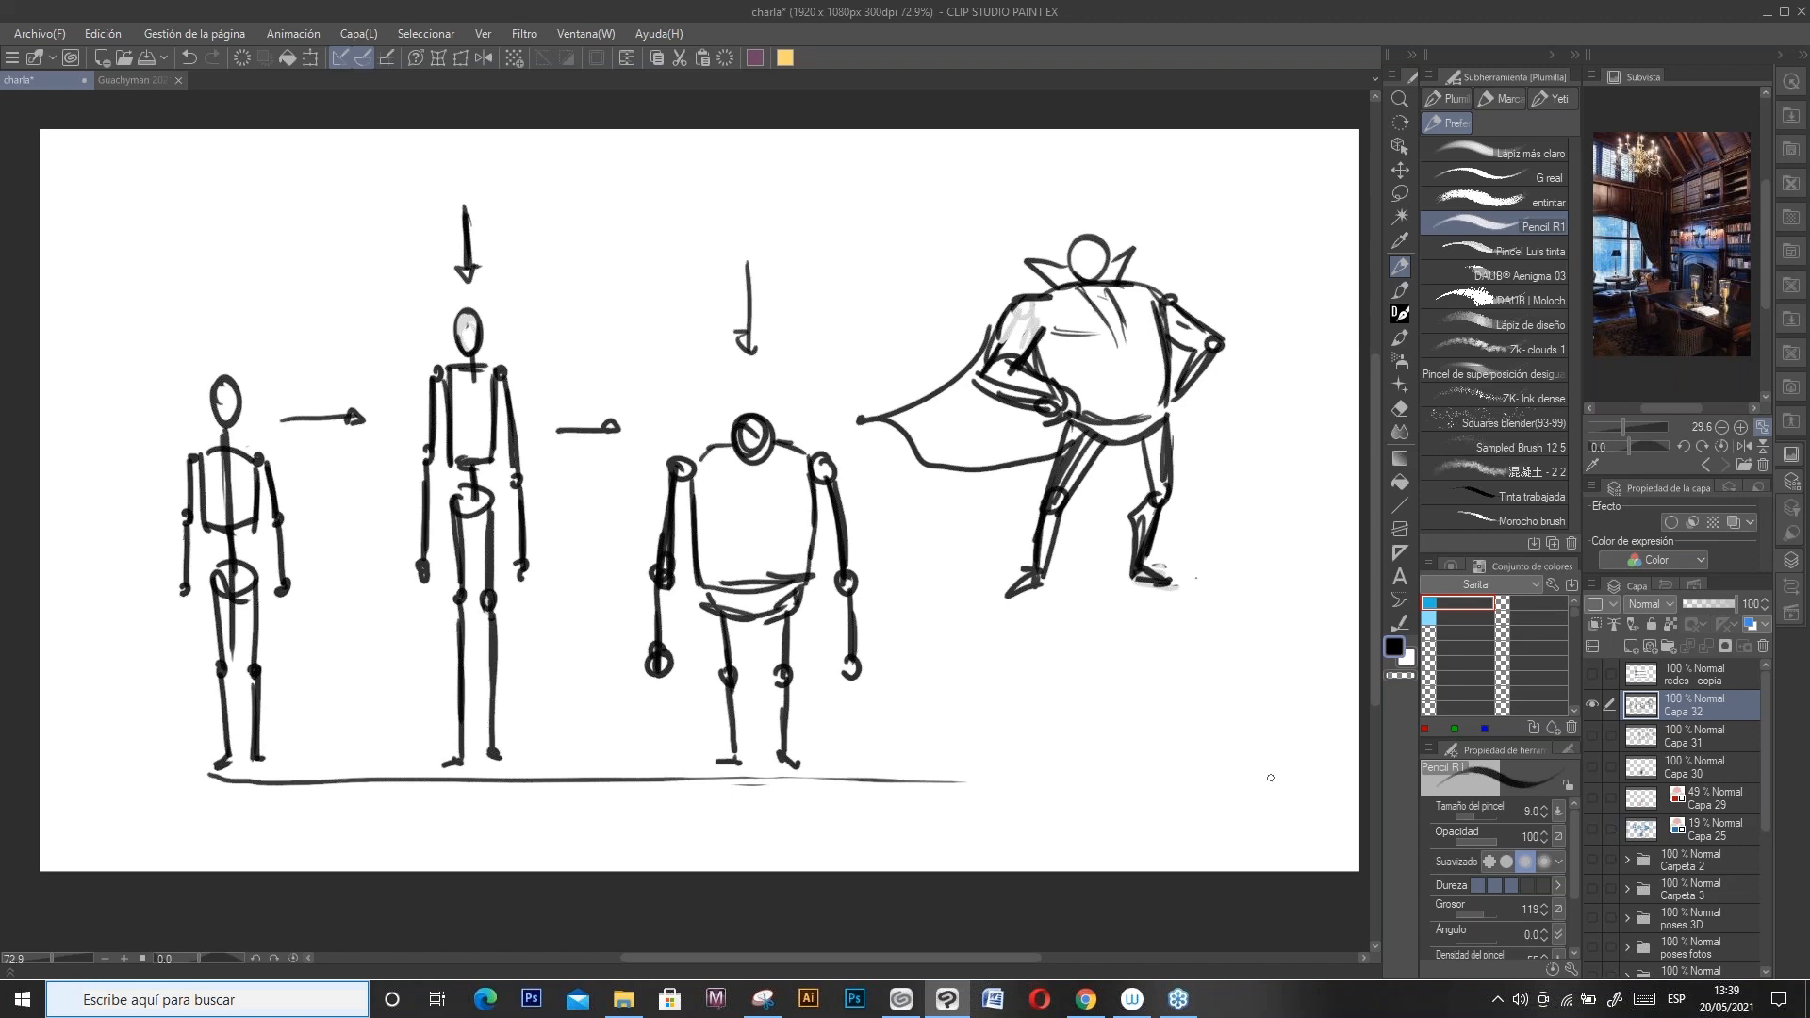
# Step: Hide layer Capa 32 and add a new blank layer above it
pyautogui.click(1593, 705)
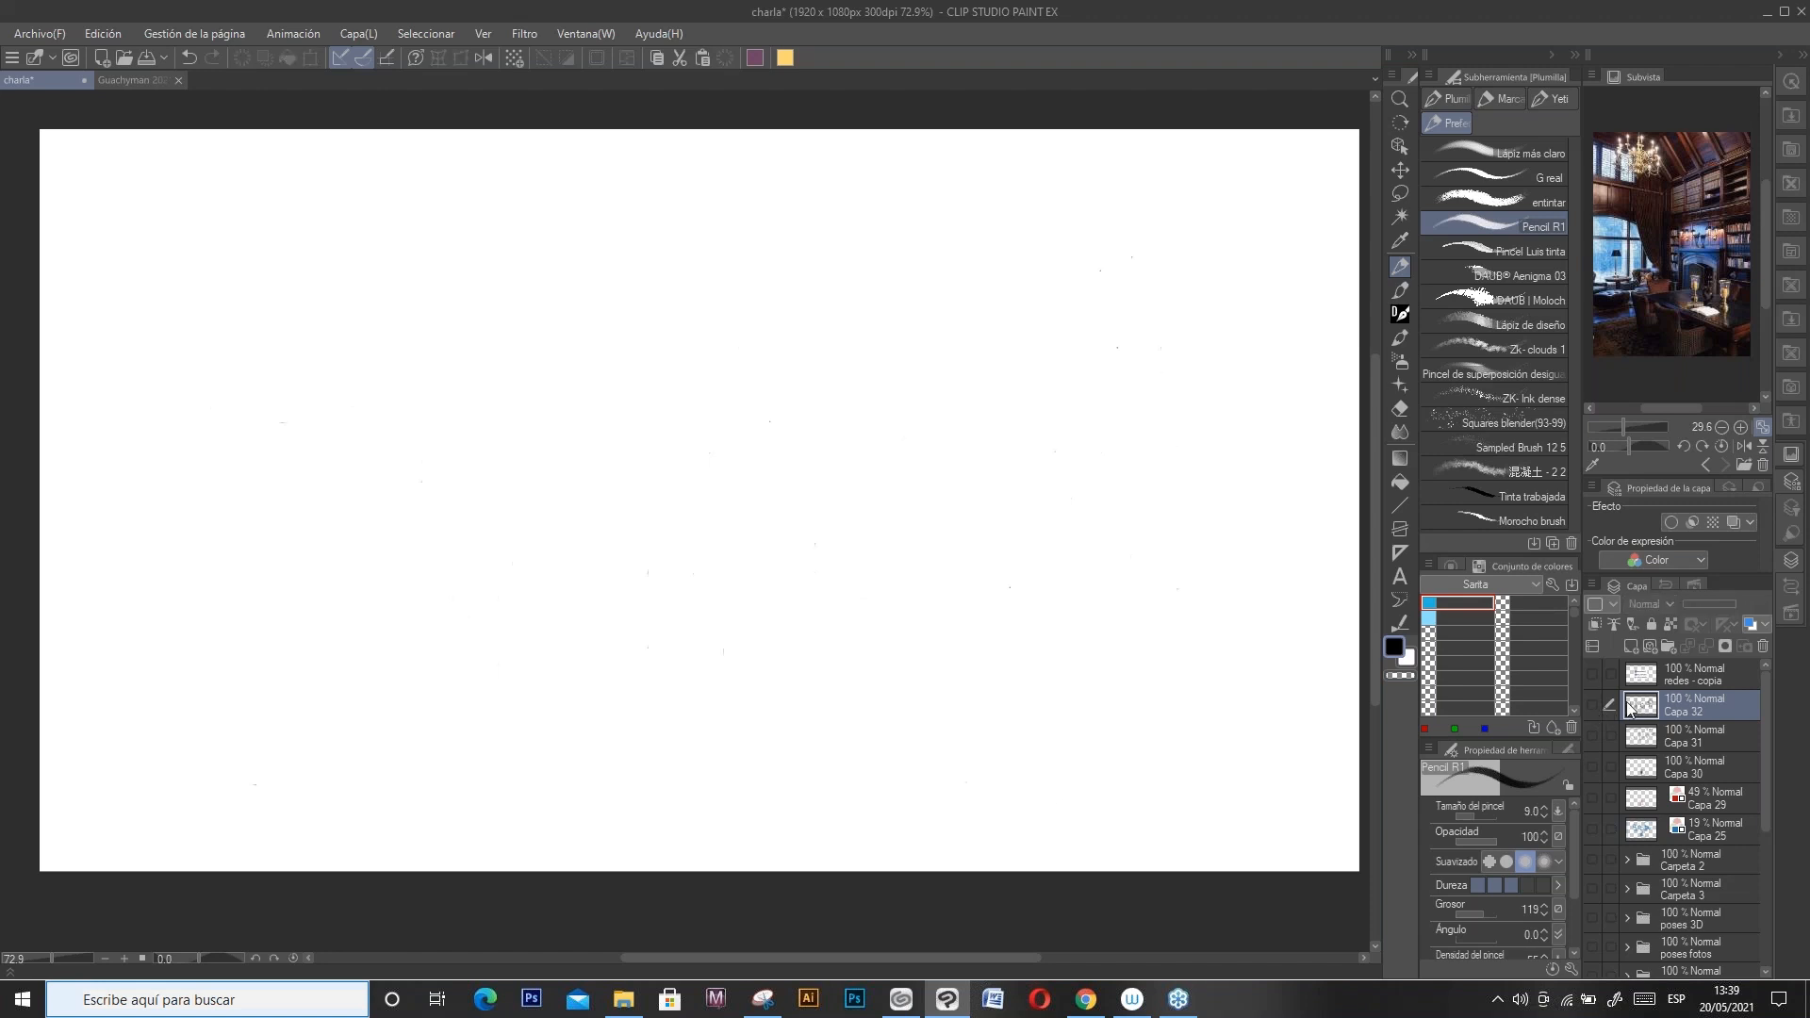
pyautogui.click(1631, 647)
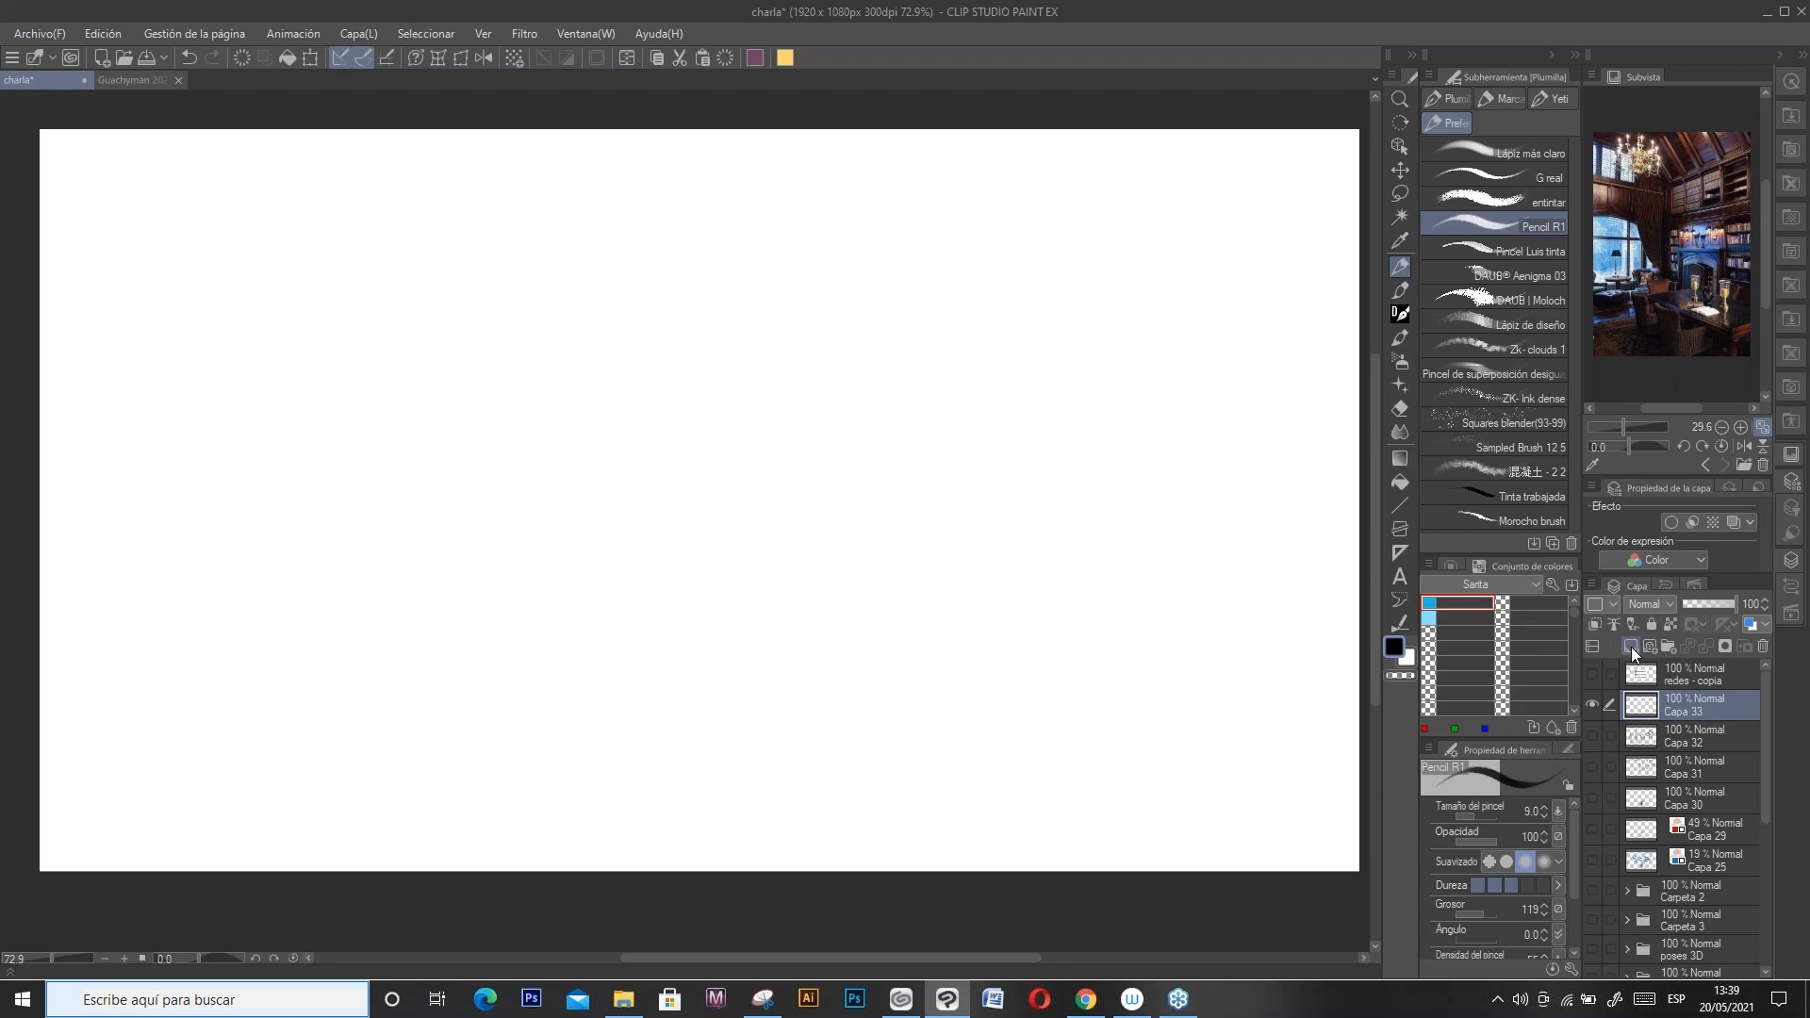
pyautogui.moveTo(506, 271)
pyautogui.mouseDown()
pyautogui.moveTo(540, 283)
pyautogui.moveTo(512, 248)
pyautogui.mouseUp()
pyautogui.moveTo(451, 308)
pyautogui.mouseDown()
pyautogui.moveTo(492, 281)
pyautogui.moveTo(458, 313)
pyautogui.moveTo(507, 342)
pyautogui.mouseUp()
pyautogui.hotkey('ctrl', 'z')
pyautogui.hotkey('ctrl', 'z')
pyautogui.hotkey('ctrl', 'z')
pyautogui.hotkey('ctrl', 'z')
# Step: Sketch a small foreshortened figure with both arms raised overhead, a dark filled torso and spread legs
pyautogui.press('c')
pyautogui.moveTo(543, 268)
pyautogui.mouseDown()
pyautogui.moveTo(529, 320)
pyautogui.moveTo(488, 283)
pyautogui.mouseUp()
pyautogui.press('c')
pyautogui.moveTo(515, 290)
pyautogui.mouseDown()
pyautogui.moveTo(547, 283)
pyautogui.moveTo(545, 349)
pyautogui.mouseUp()
pyautogui.hotkey('ctrl', 'z')
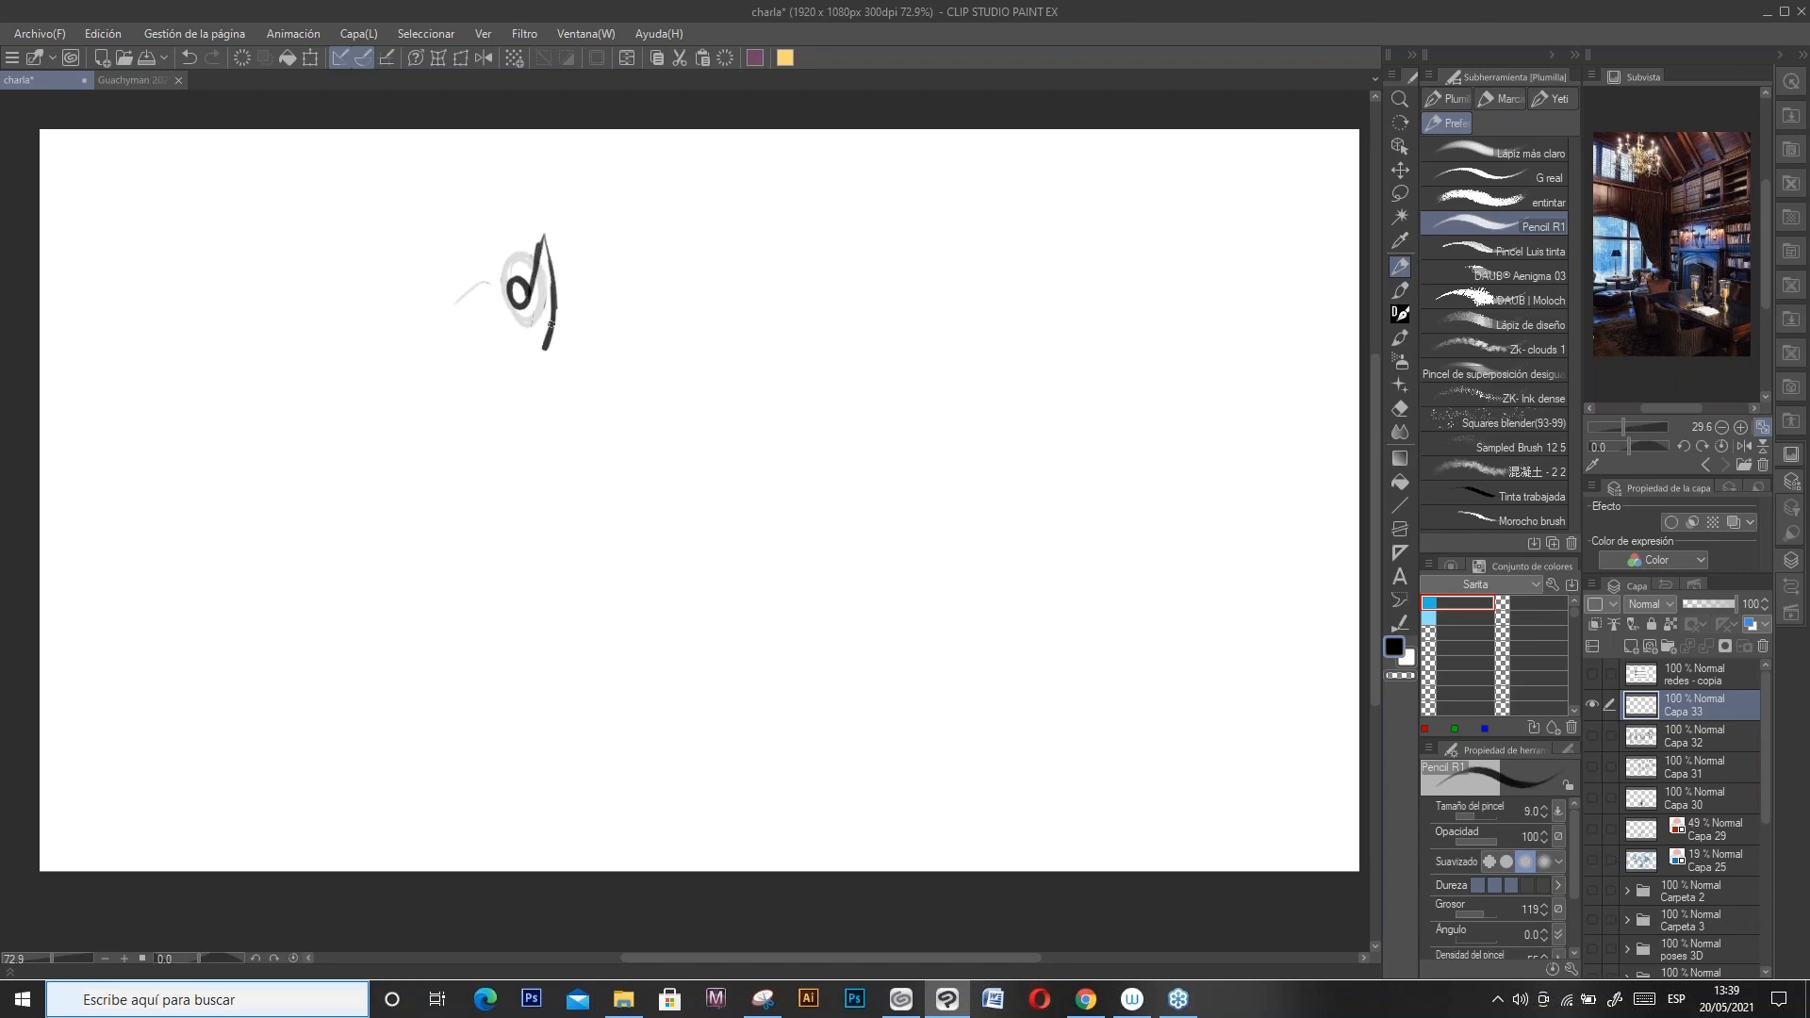
pyautogui.moveTo(476, 229)
pyautogui.mouseDown()
pyautogui.moveTo(493, 347)
pyautogui.moveTo(524, 330)
pyautogui.moveTo(529, 369)
pyautogui.moveTo(502, 379)
pyautogui.moveTo(520, 387)
pyautogui.mouseUp()
pyautogui.hotkey('ctrl', 'z')
pyautogui.moveTo(536, 323); pyautogui.dragTo(518, 351)
pyautogui.moveTo(489, 331)
pyautogui.mouseDown()
pyautogui.moveTo(514, 375)
pyautogui.moveTo(554, 316)
pyautogui.moveTo(478, 445)
pyautogui.moveTo(539, 403)
pyautogui.moveTo(604, 407)
pyautogui.moveTo(530, 417)
pyautogui.mouseUp()
pyautogui.moveTo(545, 269); pyautogui.dragTo(537, 213)
pyautogui.moveTo(513, 292)
pyautogui.mouseDown()
pyautogui.moveTo(524, 382)
pyautogui.moveTo(552, 393)
pyautogui.moveTo(540, 413)
pyautogui.moveTo(476, 247)
pyautogui.moveTo(501, 204)
pyautogui.moveTo(545, 224)
pyautogui.moveTo(524, 209)
pyautogui.mouseUp()
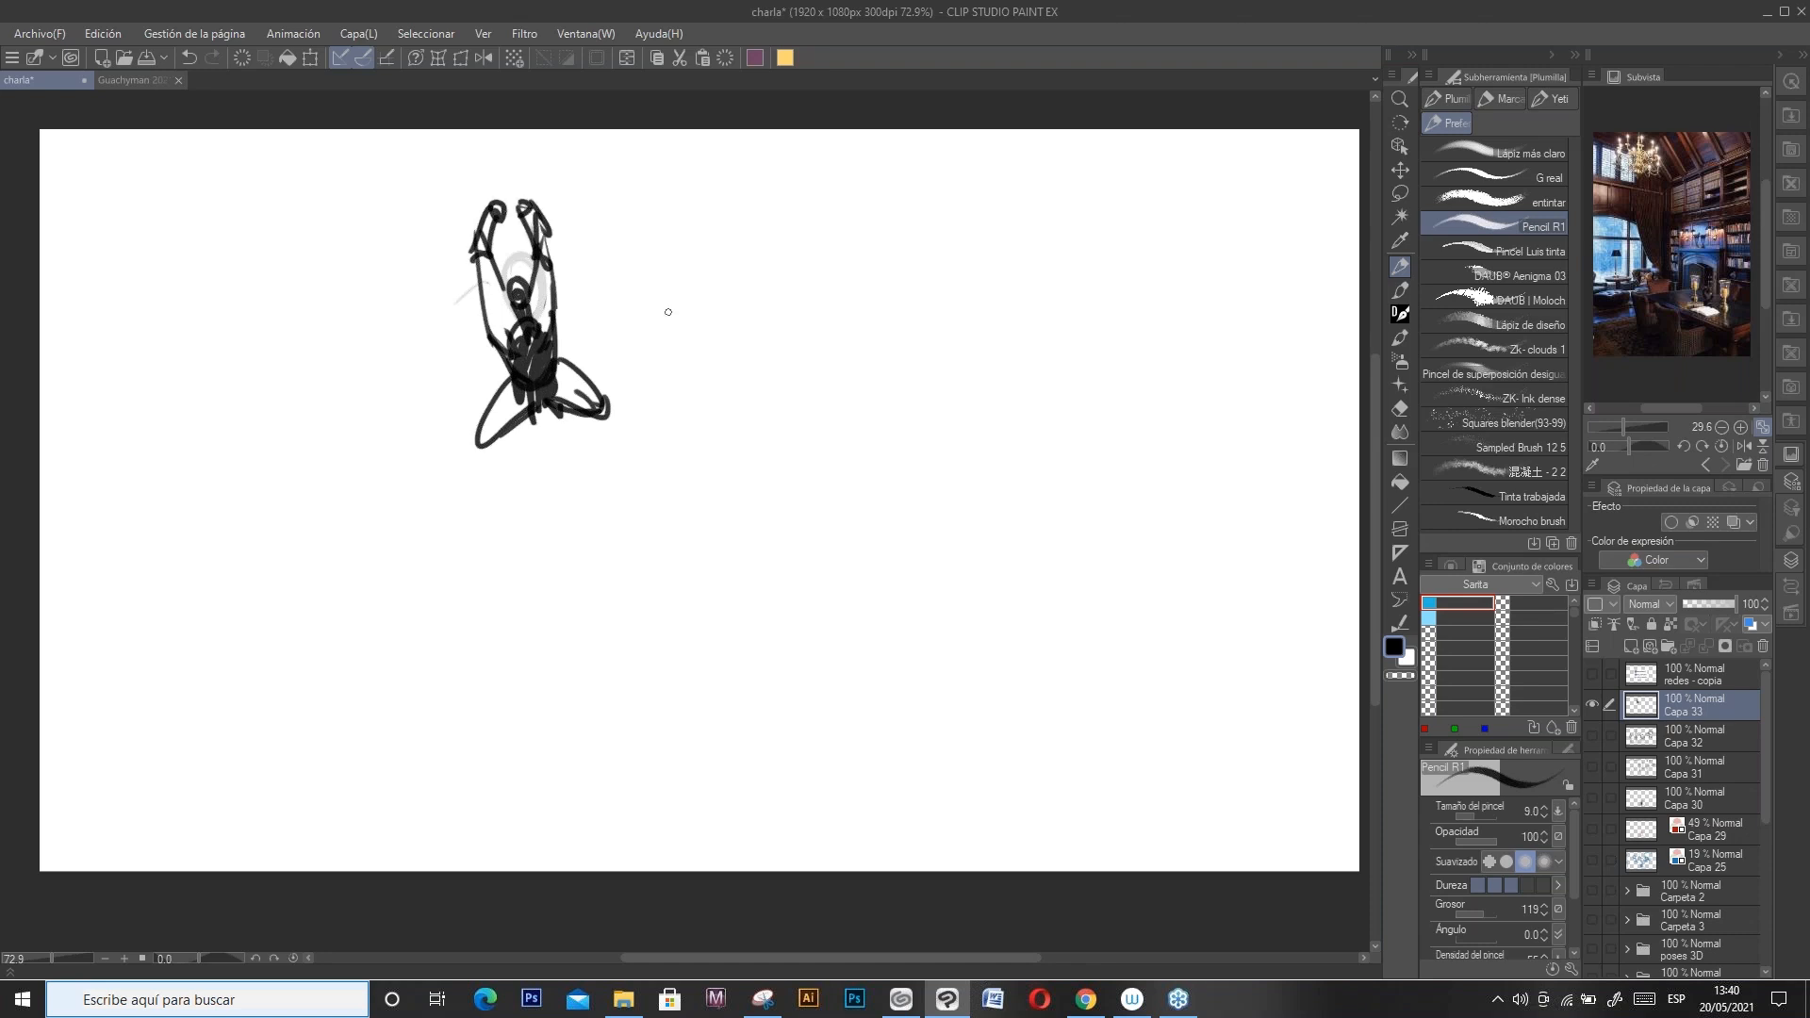
# Step: Sketch two more small dynamic figures with outstretched arms to the right of the first one
pyautogui.moveTo(760, 379)
pyautogui.mouseDown()
pyautogui.moveTo(767, 351)
pyautogui.moveTo(755, 373)
pyautogui.moveTo(709, 349)
pyautogui.moveTo(773, 401)
pyautogui.moveTo(829, 407)
pyautogui.moveTo(782, 390)
pyautogui.moveTo(753, 499)
pyautogui.mouseUp()
pyautogui.moveTo(773, 426)
pyautogui.mouseDown()
pyautogui.moveTo(747, 439)
pyautogui.moveTo(770, 381)
pyautogui.moveTo(850, 417)
pyautogui.mouseUp()
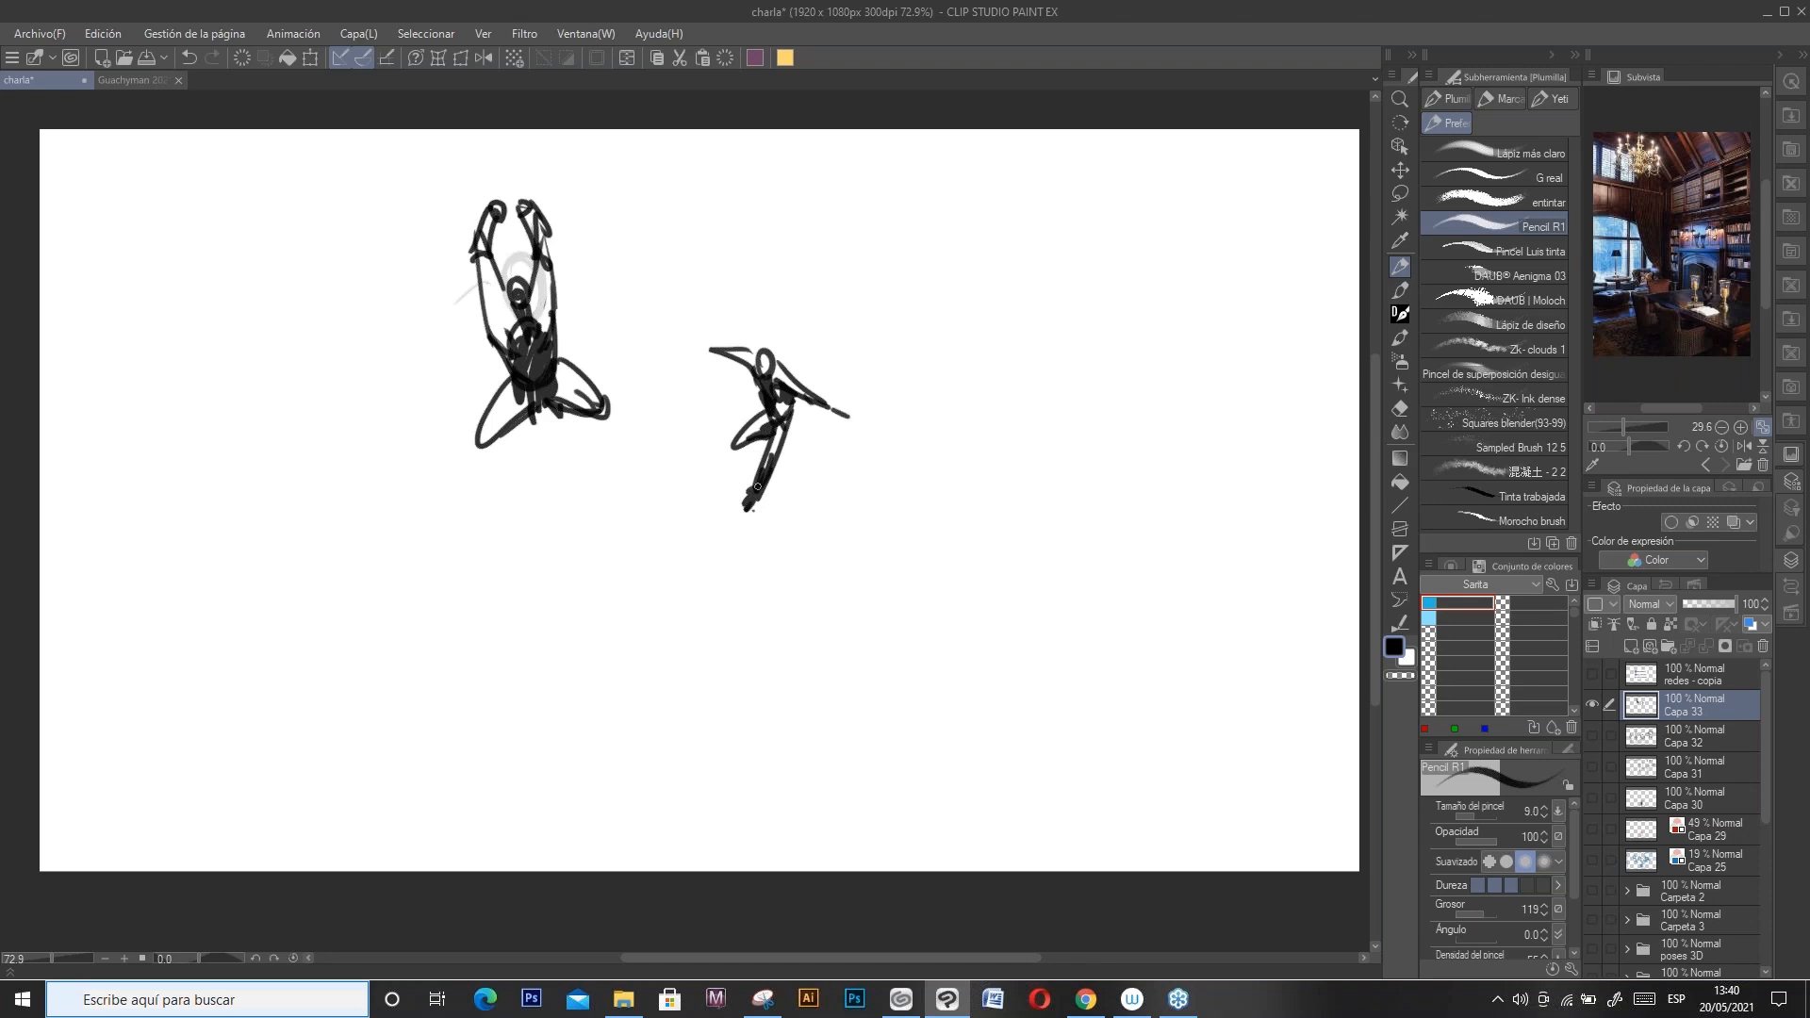
pyautogui.moveTo(1005, 297)
pyautogui.mouseDown()
pyautogui.moveTo(1015, 324)
pyautogui.moveTo(1012, 292)
pyautogui.moveTo(997, 319)
pyautogui.moveTo(1011, 296)
pyautogui.mouseUp()
pyautogui.hotkey('ctrl', 'z')
pyautogui.hotkey('ctrl', 'z')
pyautogui.moveTo(985, 339)
pyautogui.mouseDown()
pyautogui.moveTo(988, 322)
pyautogui.moveTo(941, 334)
pyautogui.moveTo(971, 360)
pyautogui.moveTo(1026, 352)
pyautogui.moveTo(968, 359)
pyautogui.moveTo(1026, 385)
pyautogui.moveTo(1094, 371)
pyautogui.mouseUp()
pyautogui.moveTo(1028, 353); pyautogui.dragTo(1097, 374)
pyautogui.moveTo(950, 339)
pyautogui.mouseDown()
pyautogui.moveTo(886, 346)
pyautogui.moveTo(972, 448)
pyautogui.moveTo(1014, 402)
pyautogui.moveTo(992, 363)
pyautogui.moveTo(1001, 405)
pyautogui.mouseUp()
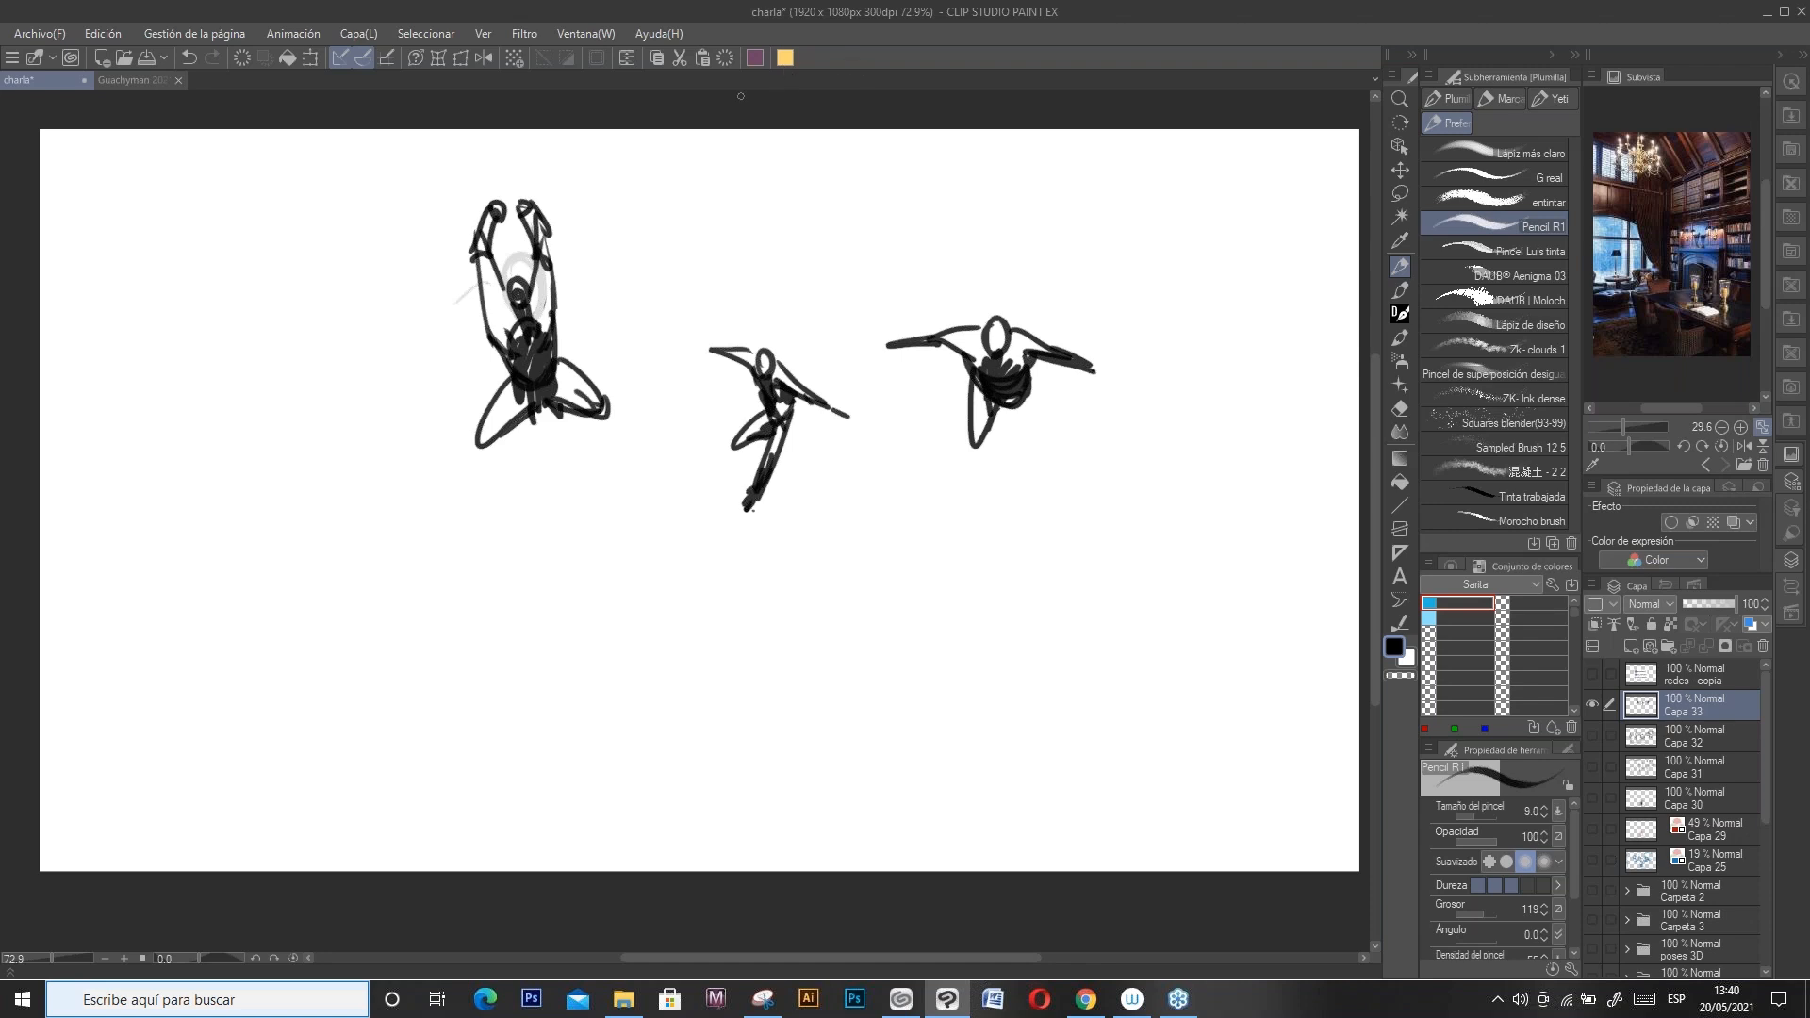
# Step: Add a new layer, hide layer Capa 33 and draw the outline of a large cartoon head with a rounded skull and jaw
pyautogui.hotkey('ctrl', 'shift', 'n')
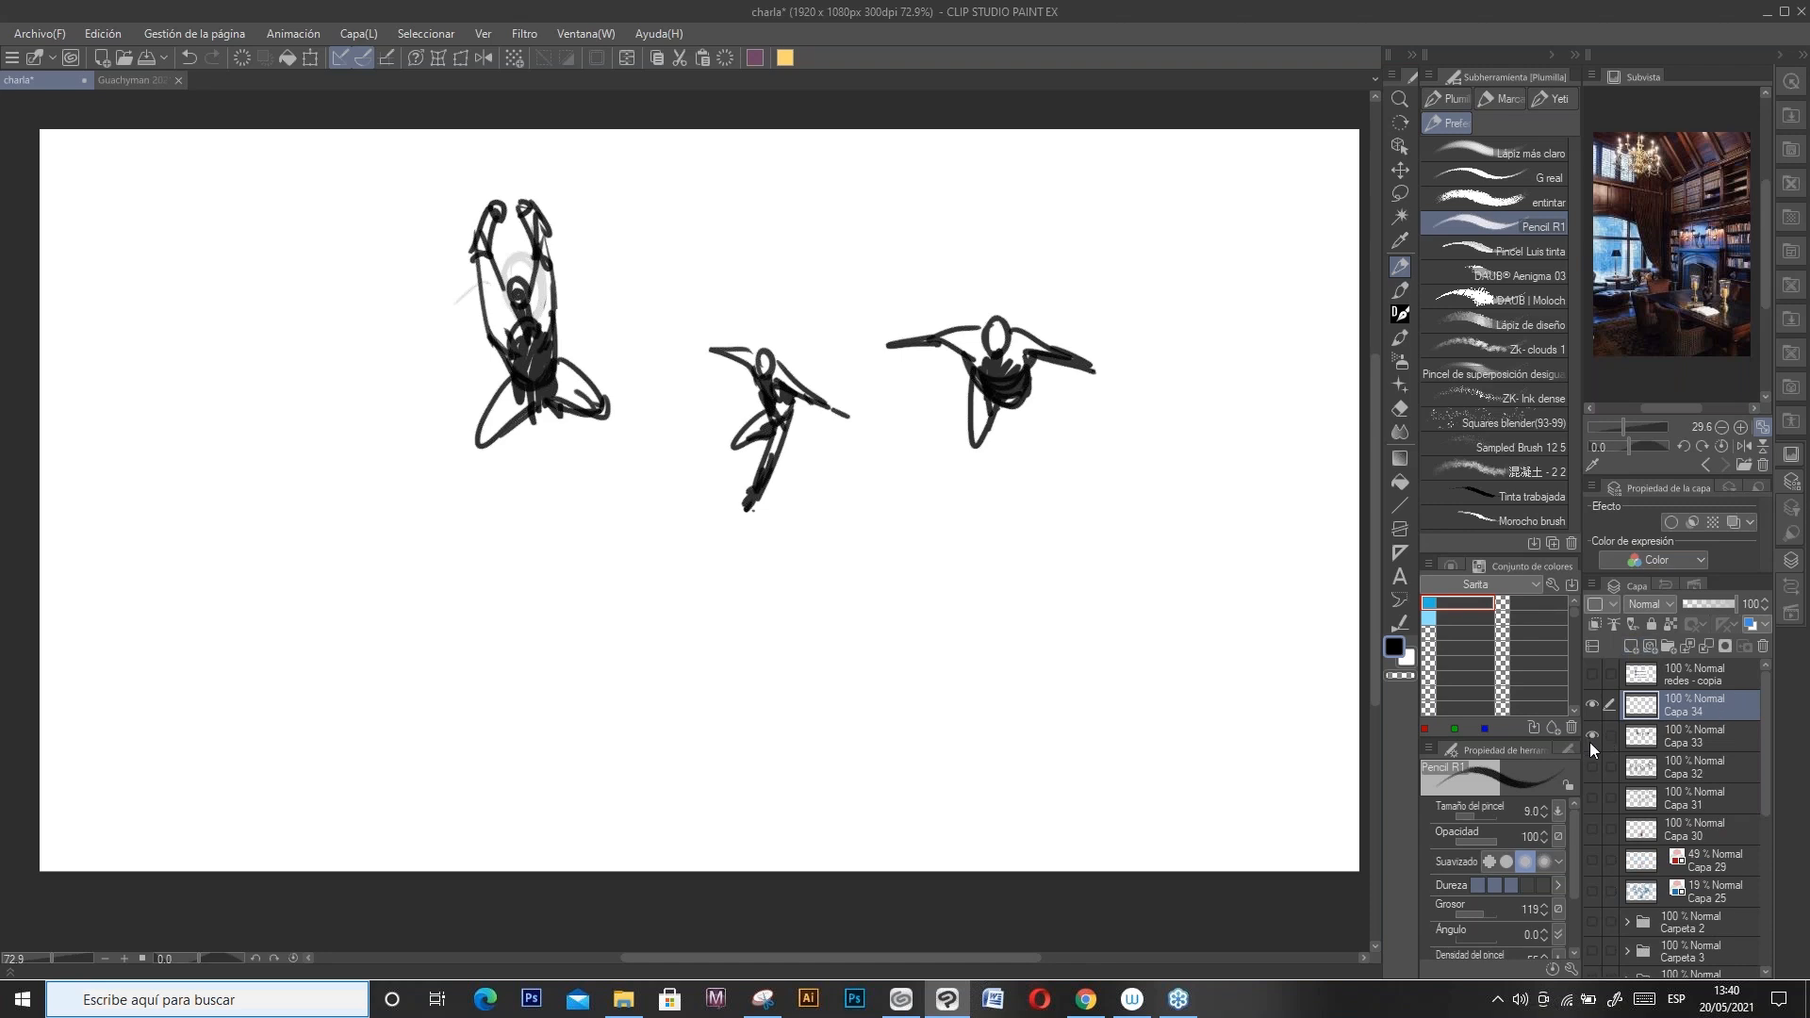
pyautogui.click(1592, 737)
pyautogui.moveTo(438, 436); pyautogui.dragTo(465, 594)
pyautogui.moveTo(435, 388)
pyautogui.mouseDown()
pyautogui.moveTo(479, 639)
pyautogui.moveTo(587, 252)
pyautogui.mouseUp()
pyautogui.moveTo(454, 309)
pyautogui.mouseDown()
pyautogui.moveTo(510, 272)
pyautogui.moveTo(591, 257)
pyautogui.mouseUp()
pyautogui.moveTo(509, 259); pyautogui.dragTo(773, 377)
pyautogui.moveTo(741, 297); pyautogui.dragTo(776, 523)
pyautogui.moveTo(756, 382); pyautogui.dragTo(768, 582)
pyautogui.moveTo(772, 595); pyautogui.dragTo(592, 701)
pyautogui.moveTo(478, 640); pyautogui.dragTo(524, 683)
pyautogui.moveTo(487, 660); pyautogui.dragTo(732, 619)
pyautogui.moveTo(767, 587); pyautogui.dragTo(748, 646)
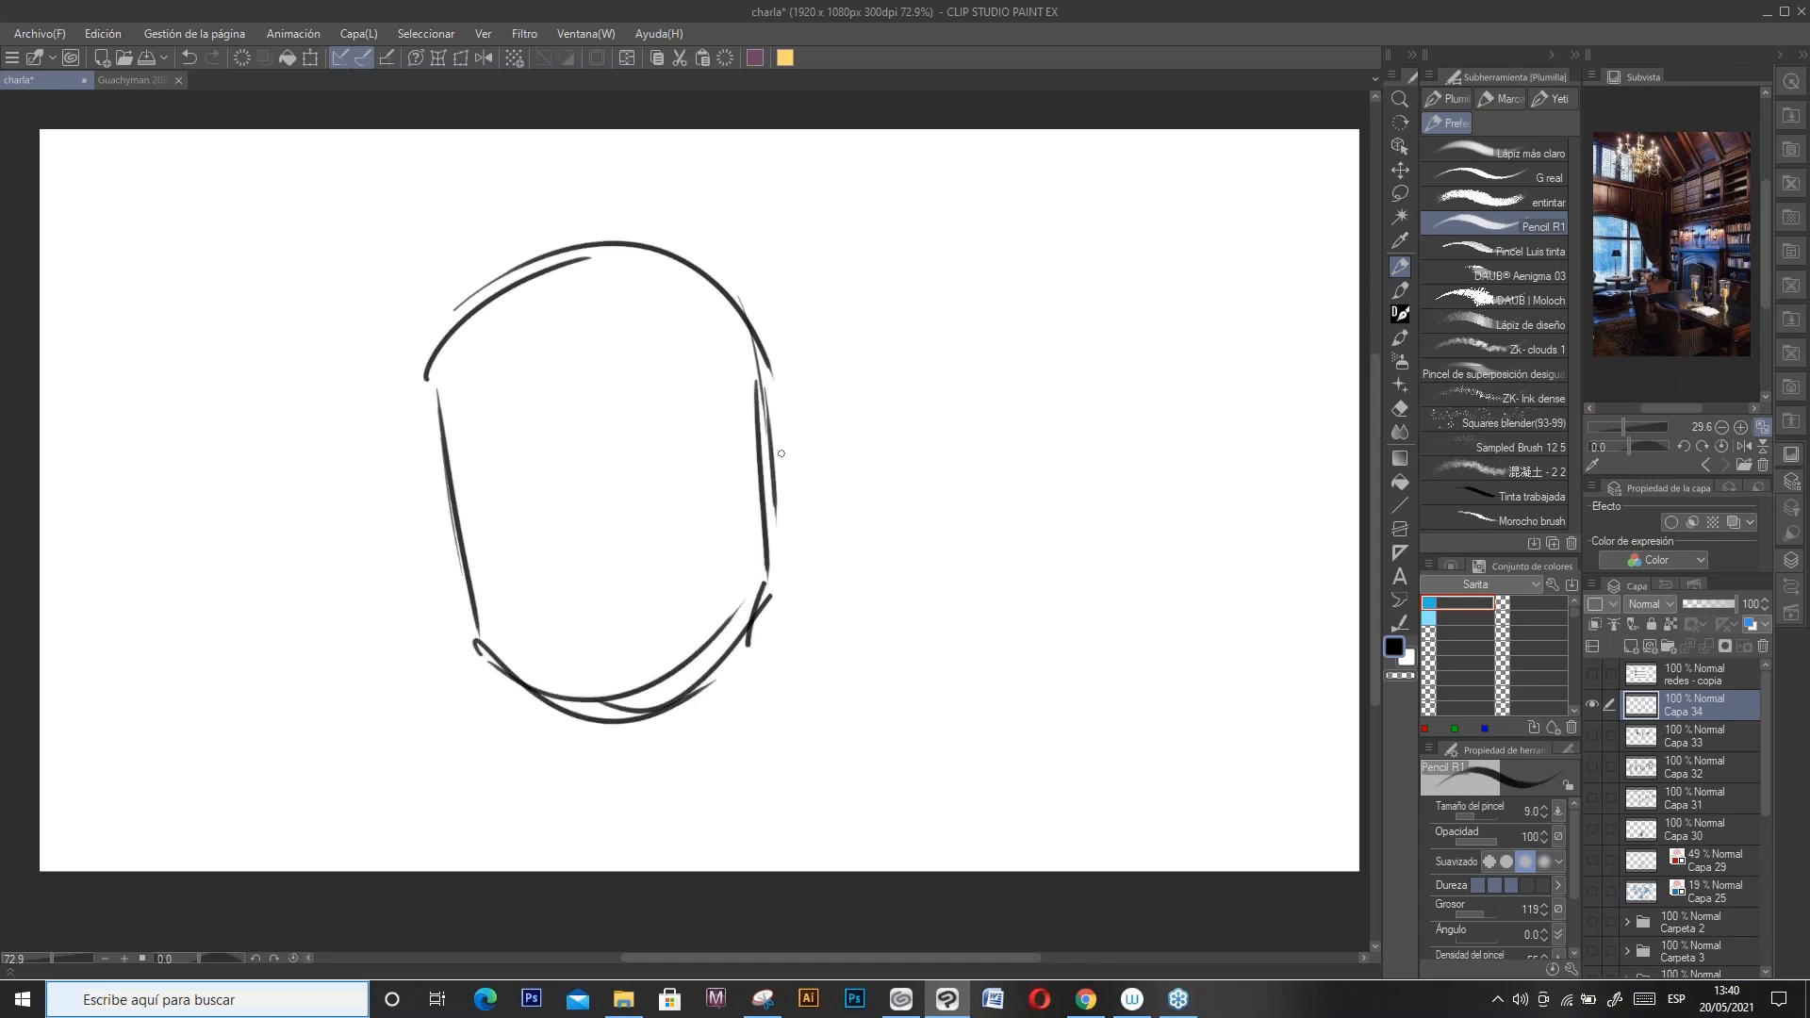
# Step: Draw large rounded ears with inner folds on both sides of the cartoon head
pyautogui.moveTo(756, 461); pyautogui.dragTo(776, 573)
pyautogui.moveTo(766, 509); pyautogui.dragTo(842, 418)
pyautogui.moveTo(768, 504)
pyautogui.mouseDown()
pyautogui.moveTo(809, 471)
pyautogui.moveTo(807, 526)
pyautogui.mouseUp()
pyautogui.moveTo(451, 509)
pyautogui.mouseDown()
pyautogui.moveTo(462, 599)
pyautogui.moveTo(409, 554)
pyautogui.mouseUp()
pyautogui.moveTo(450, 563); pyautogui.dragTo(430, 545)
# Step: Draw the cartoon face's two oval eyes, eyebrows and small nose
pyautogui.moveTo(509, 487); pyautogui.dragTo(528, 538)
pyautogui.moveTo(660, 467); pyautogui.dragTo(651, 523)
pyautogui.moveTo(681, 470); pyautogui.dragTo(651, 524)
pyautogui.moveTo(634, 462); pyautogui.dragTo(699, 456)
pyautogui.moveTo(472, 473); pyautogui.dragTo(519, 443)
pyautogui.moveTo(605, 530)
pyautogui.mouseDown()
pyautogui.moveTo(572, 537)
pyautogui.moveTo(602, 533)
pyautogui.mouseUp()
# Step: Draw a crooked line under the nose and a wide slanted grin filled with dark hatching
pyautogui.moveTo(544, 563)
pyautogui.mouseDown()
pyautogui.moveTo(578, 580)
pyautogui.moveTo(637, 565)
pyautogui.mouseUp()
pyautogui.moveTo(566, 622); pyautogui.dragTo(714, 528)
pyautogui.moveTo(698, 543)
pyautogui.mouseDown()
pyautogui.moveTo(567, 624)
pyautogui.moveTo(712, 528)
pyautogui.mouseUp()
pyautogui.moveTo(709, 533); pyautogui.dragTo(696, 651)
pyautogui.moveTo(542, 645)
pyautogui.mouseDown()
pyautogui.moveTo(707, 615)
pyautogui.moveTo(604, 649)
pyautogui.mouseUp()
pyautogui.moveTo(698, 589); pyautogui.dragTo(623, 654)
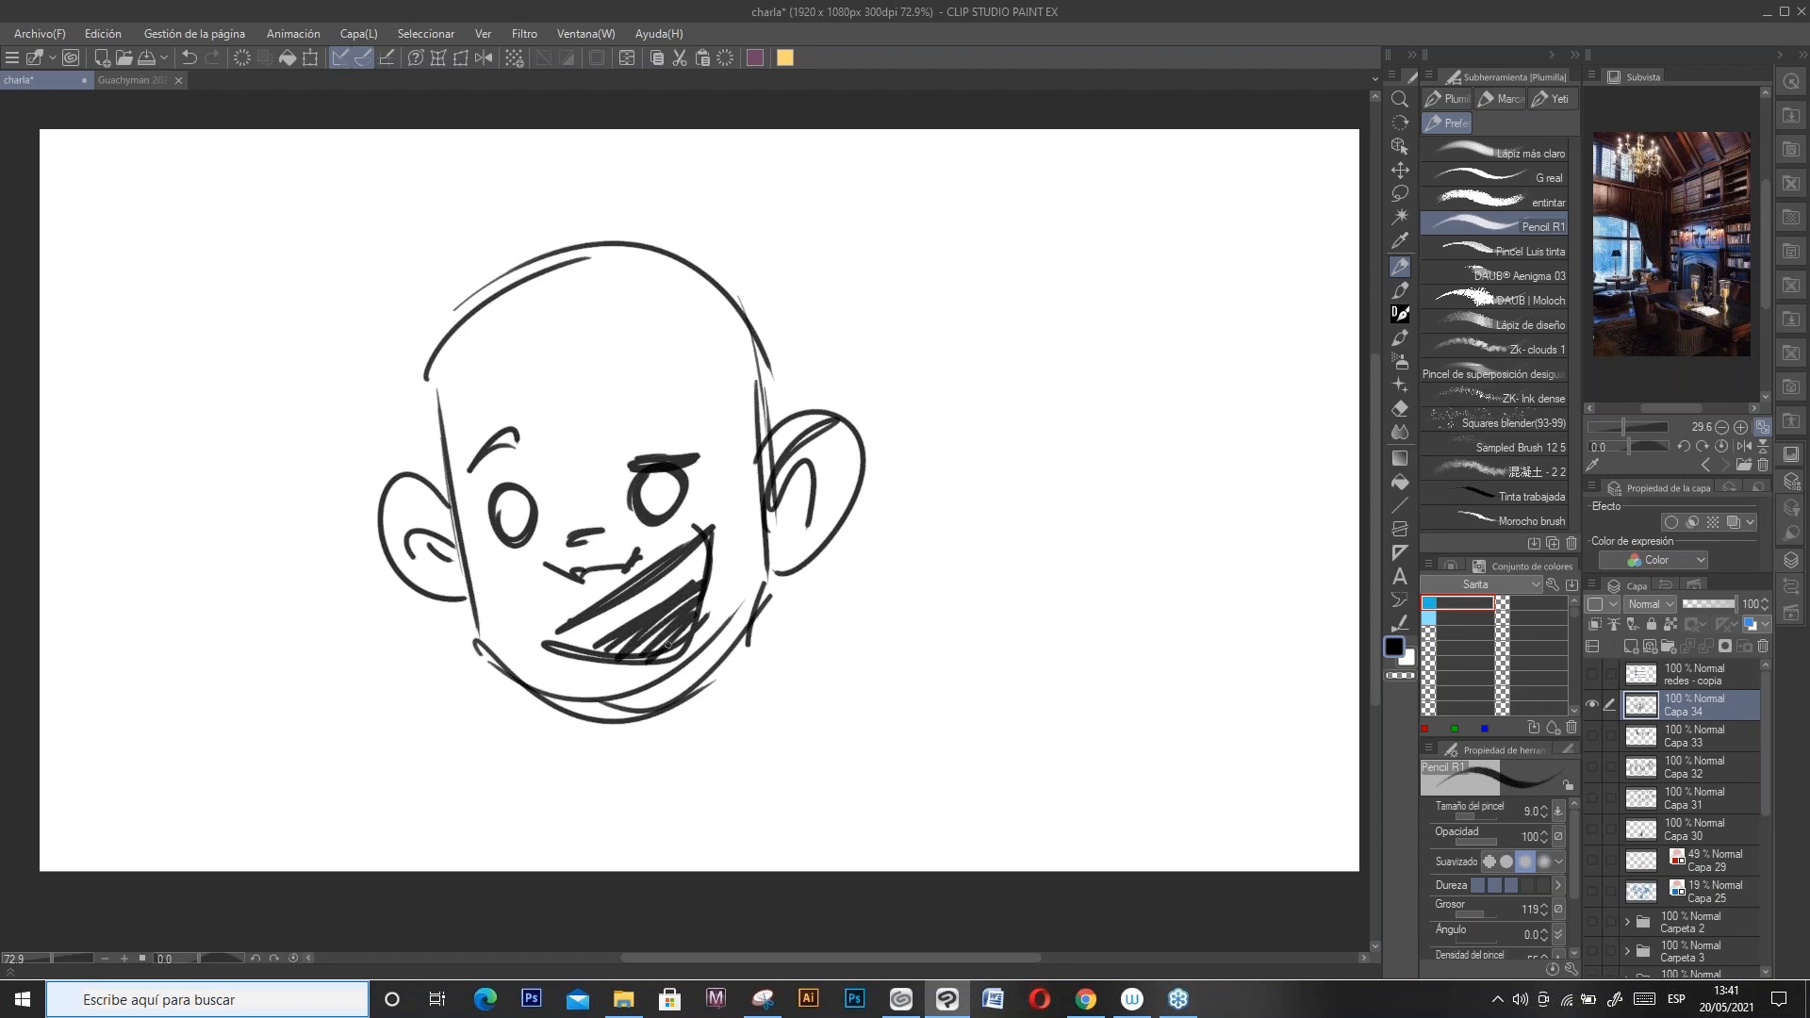
# Step: Add a new blank layer between Capa 33 and the cartoon head's layer
pyautogui.click(1701, 734)
pyautogui.click(1631, 646)
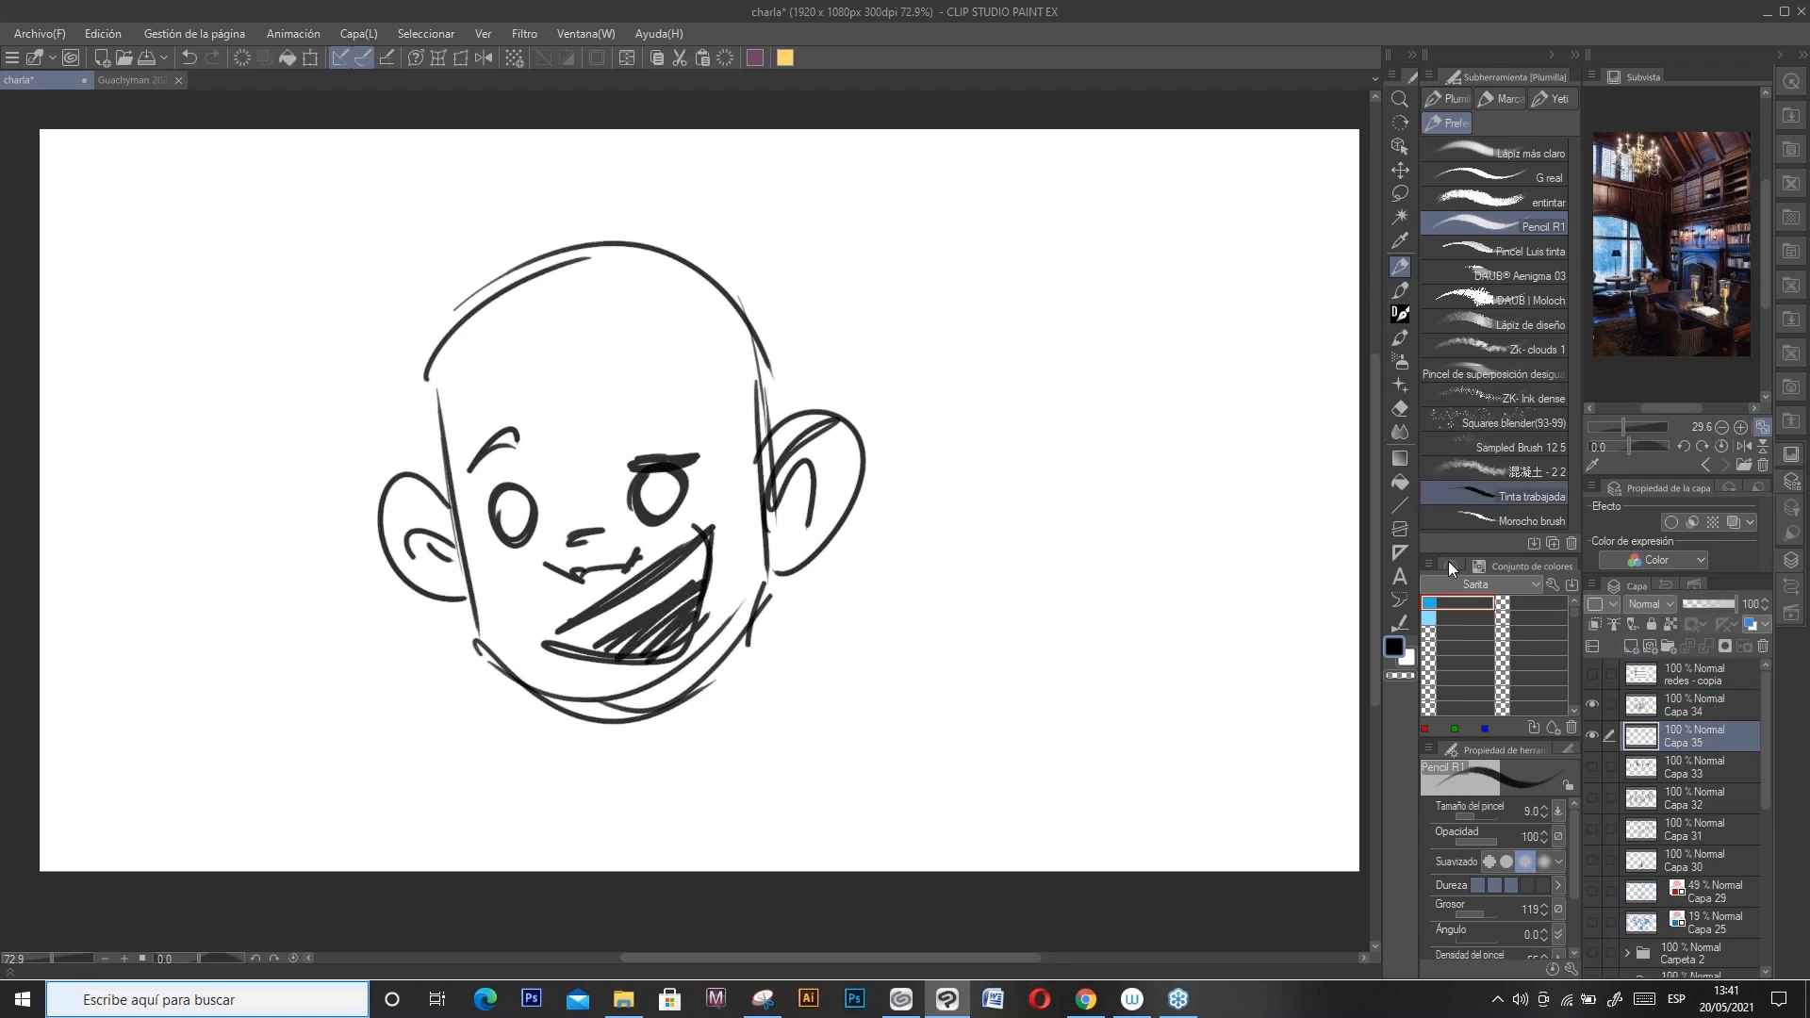
# Step: Fill the cartoon head and both ears with light orange on layer Capa 35, using a lasso selection, and clear the selection
pyautogui.click(1383, 646)
pyautogui.click(1329, 413)
pyautogui.click(1243, 310)
pyautogui.moveTo(1273, 260); pyautogui.dragTo(1196, 213)
pyautogui.click(1522, 144)
pyautogui.press('m')
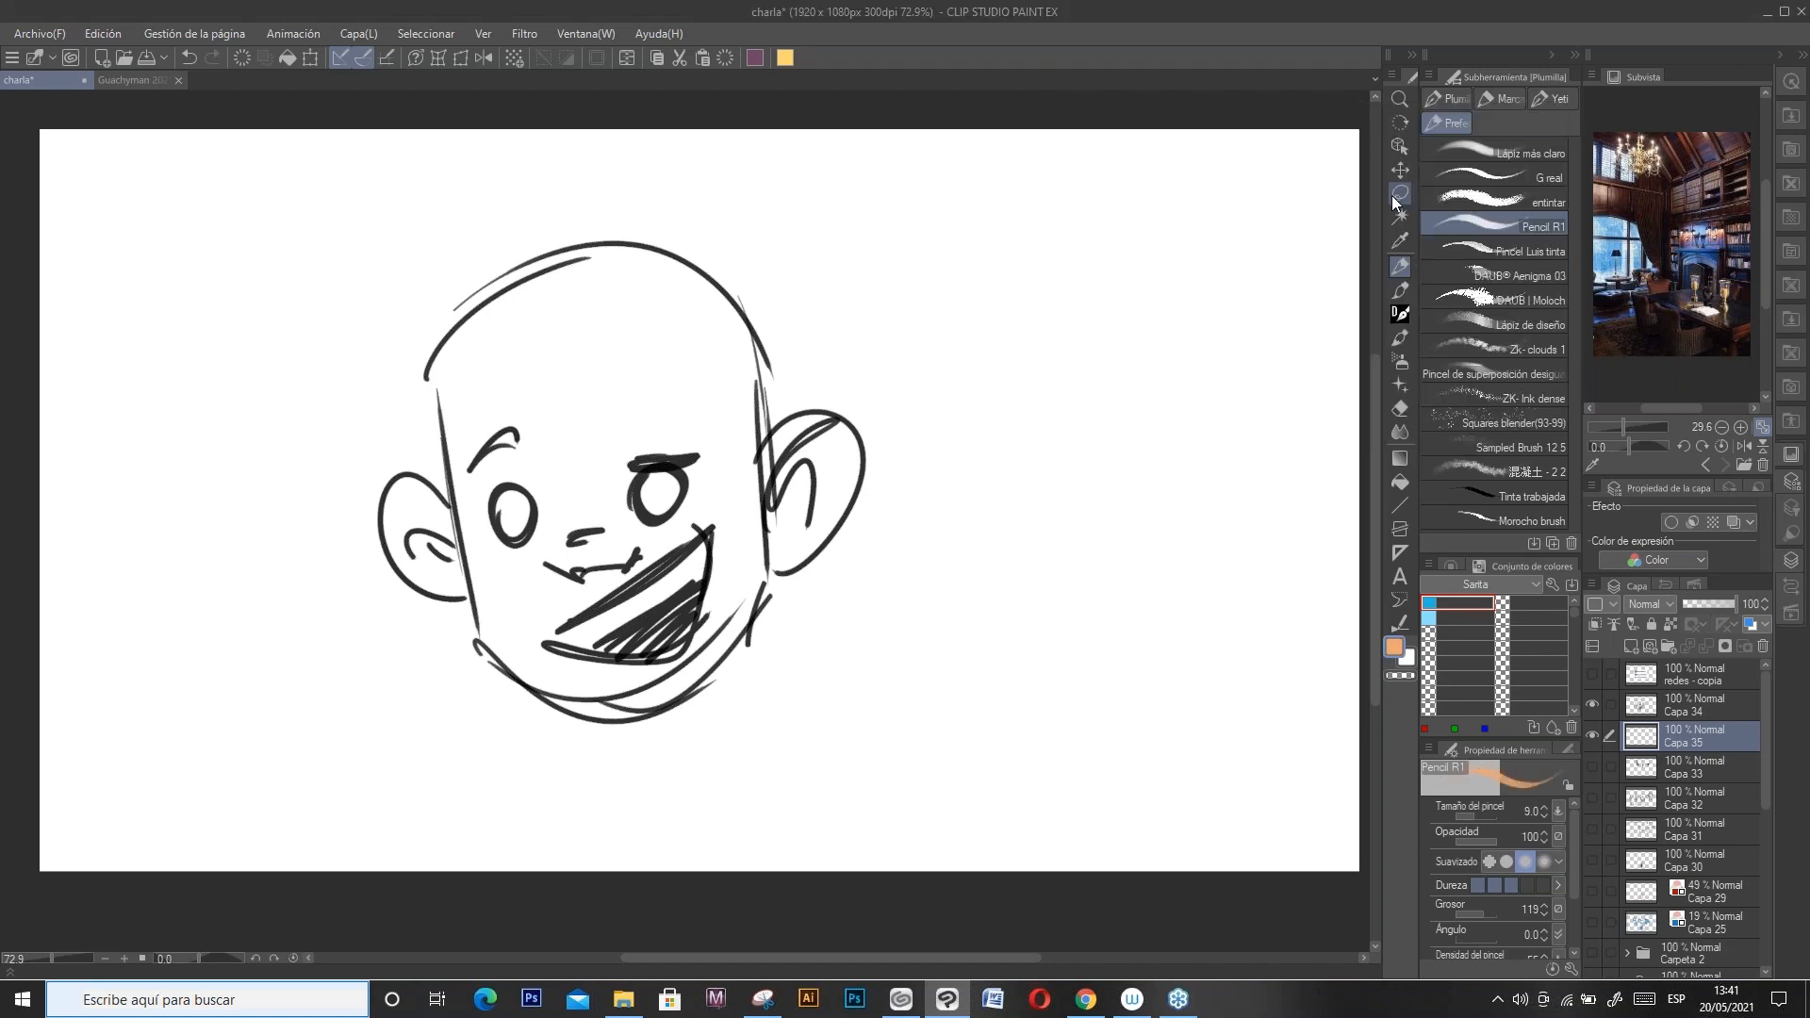
pyautogui.moveTo(771, 430)
pyautogui.mouseDown()
pyautogui.moveTo(851, 410)
pyautogui.moveTo(857, 498)
pyautogui.moveTo(728, 646)
pyautogui.moveTo(650, 702)
pyautogui.moveTo(595, 705)
pyautogui.moveTo(510, 658)
pyautogui.moveTo(466, 596)
pyautogui.moveTo(422, 585)
pyautogui.moveTo(388, 544)
pyautogui.moveTo(434, 484)
pyautogui.moveTo(461, 501)
pyautogui.moveTo(457, 324)
pyautogui.moveTo(641, 235)
pyautogui.moveTo(725, 282)
pyautogui.moveTo(771, 430)
pyautogui.mouseUp()
pyautogui.hotkey('alt', 'BackSpace')
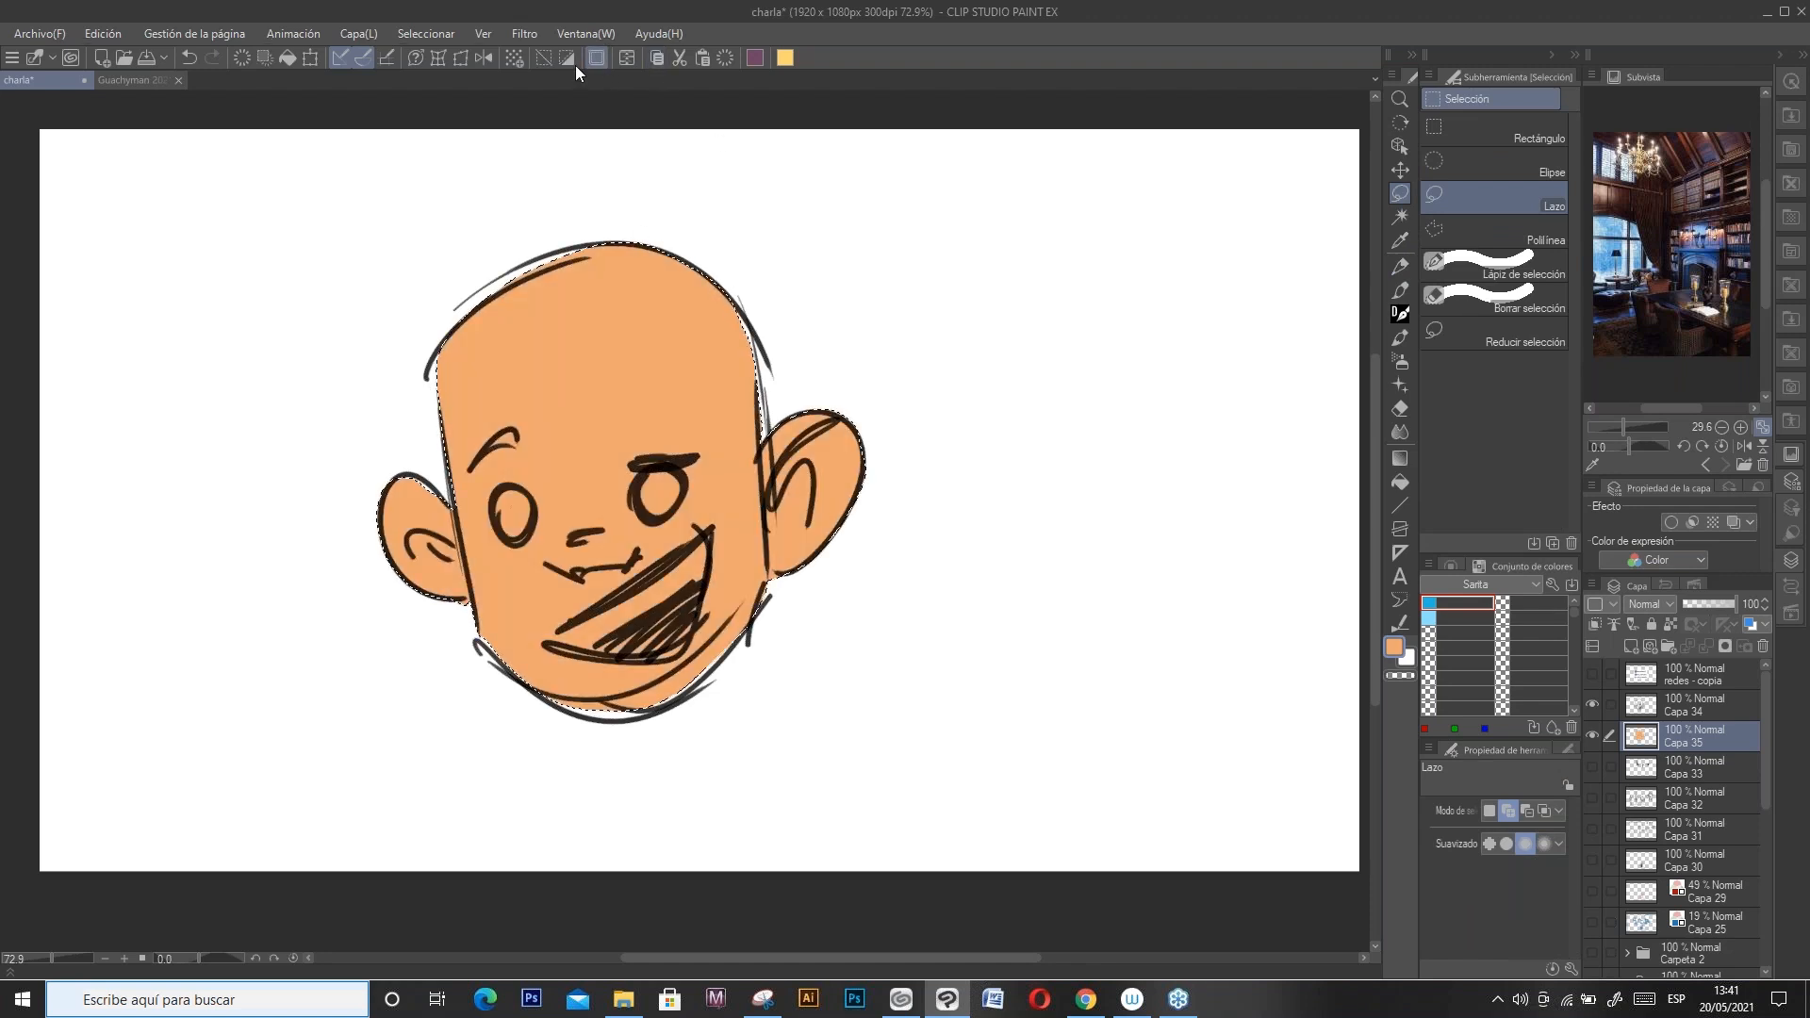
pyautogui.click(595, 58)
# Step: Rename the orange fill layer as color
pyautogui.write('color b')
pyautogui.press('BackSpace')
pyautogui.press('BackSpace')
pyautogui.press('Return')
# Step: Add two new layers above the color layer and clip both to it
pyautogui.click(1631, 645)
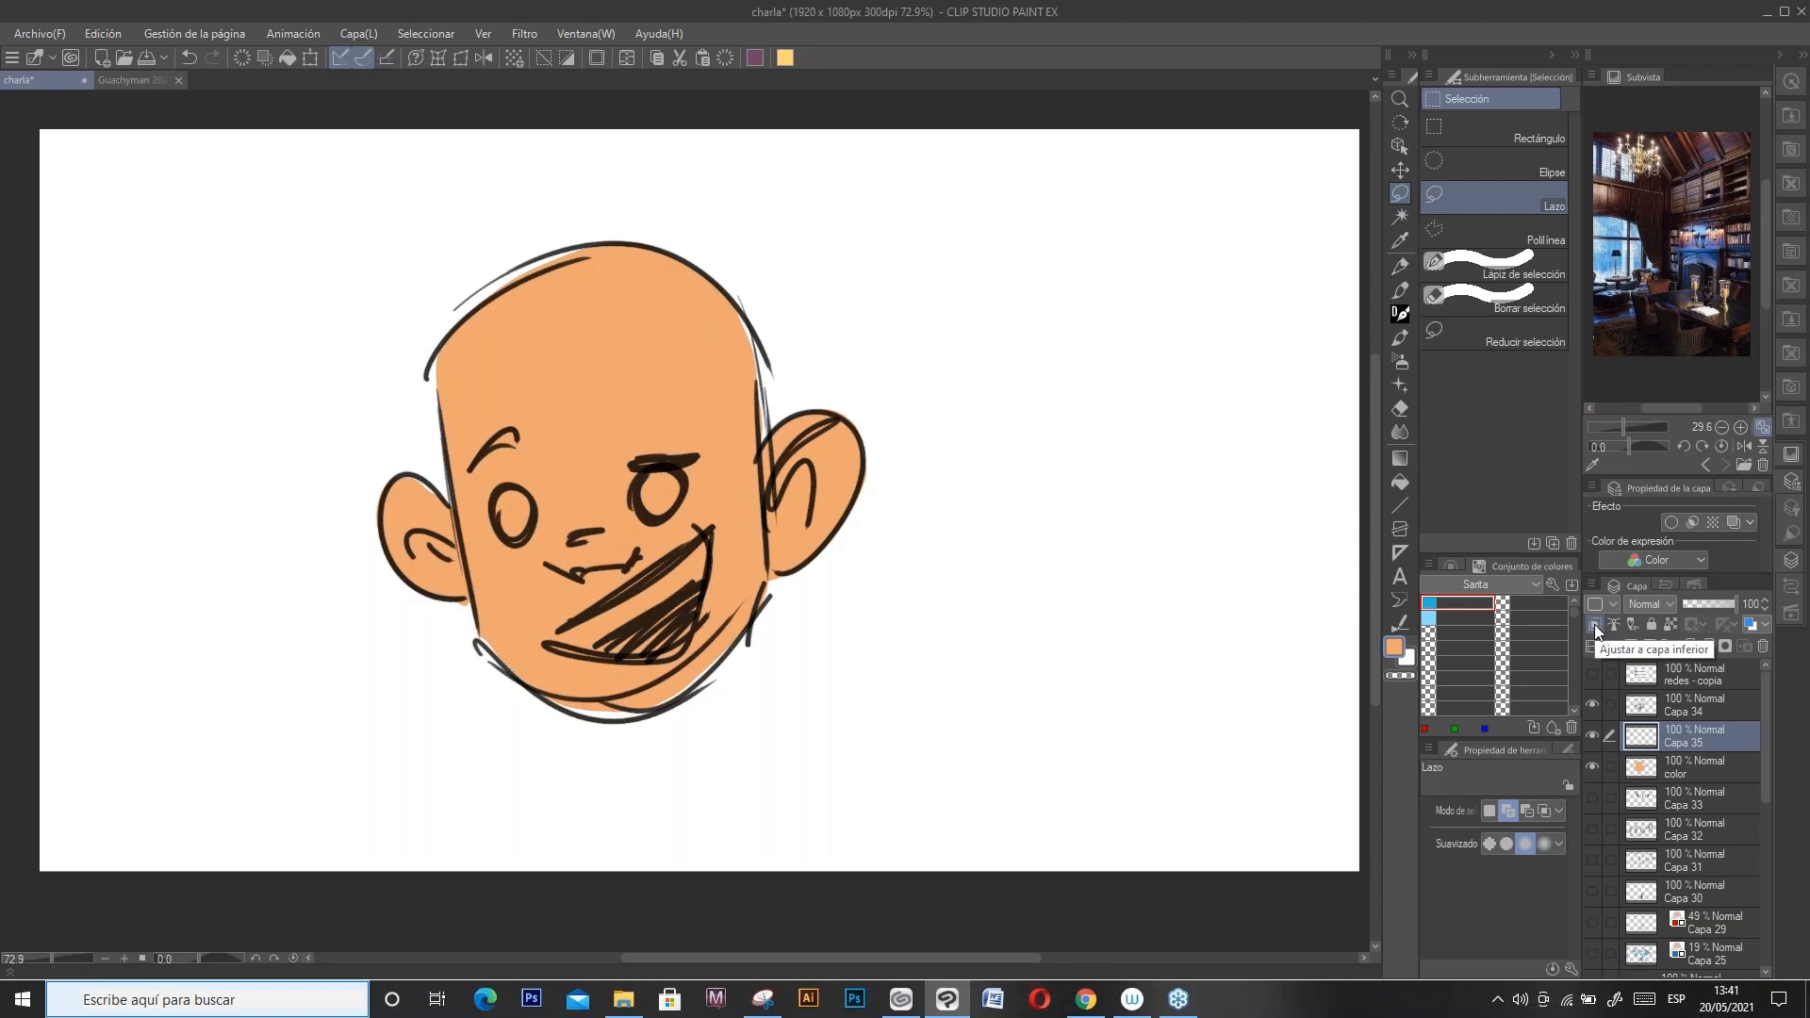
pyautogui.click(1595, 624)
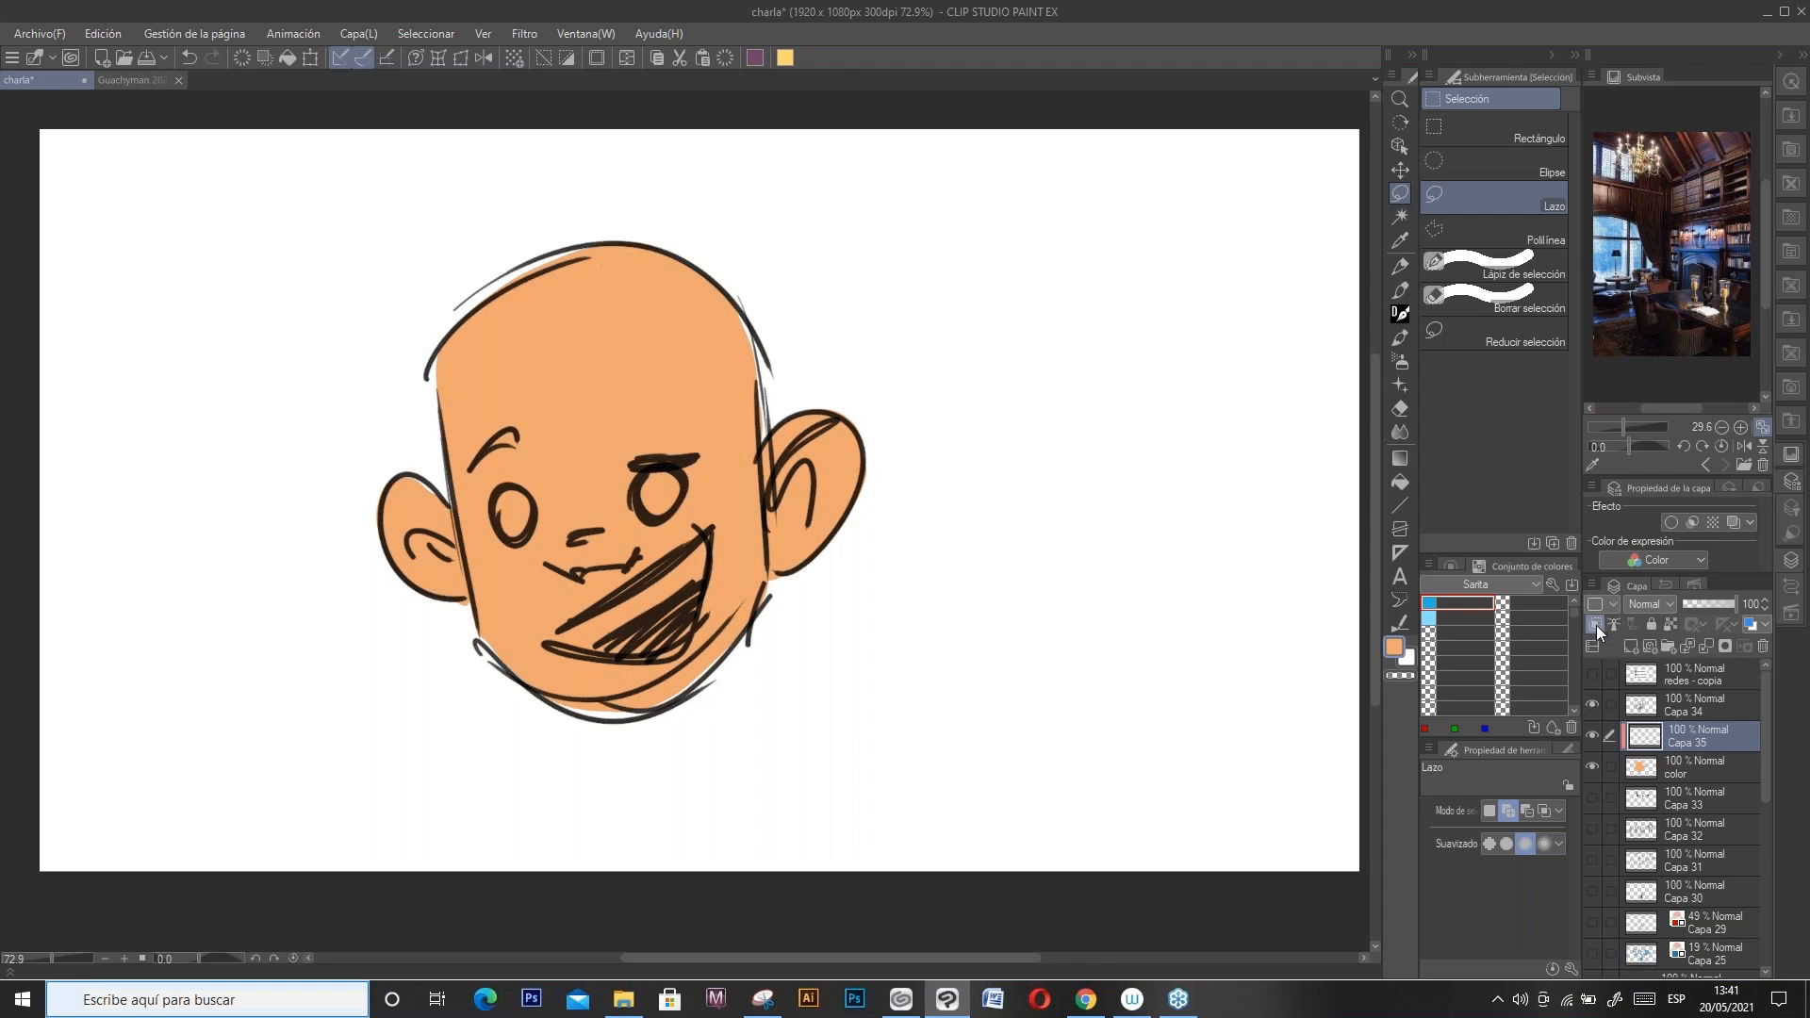
pyautogui.click(1688, 767)
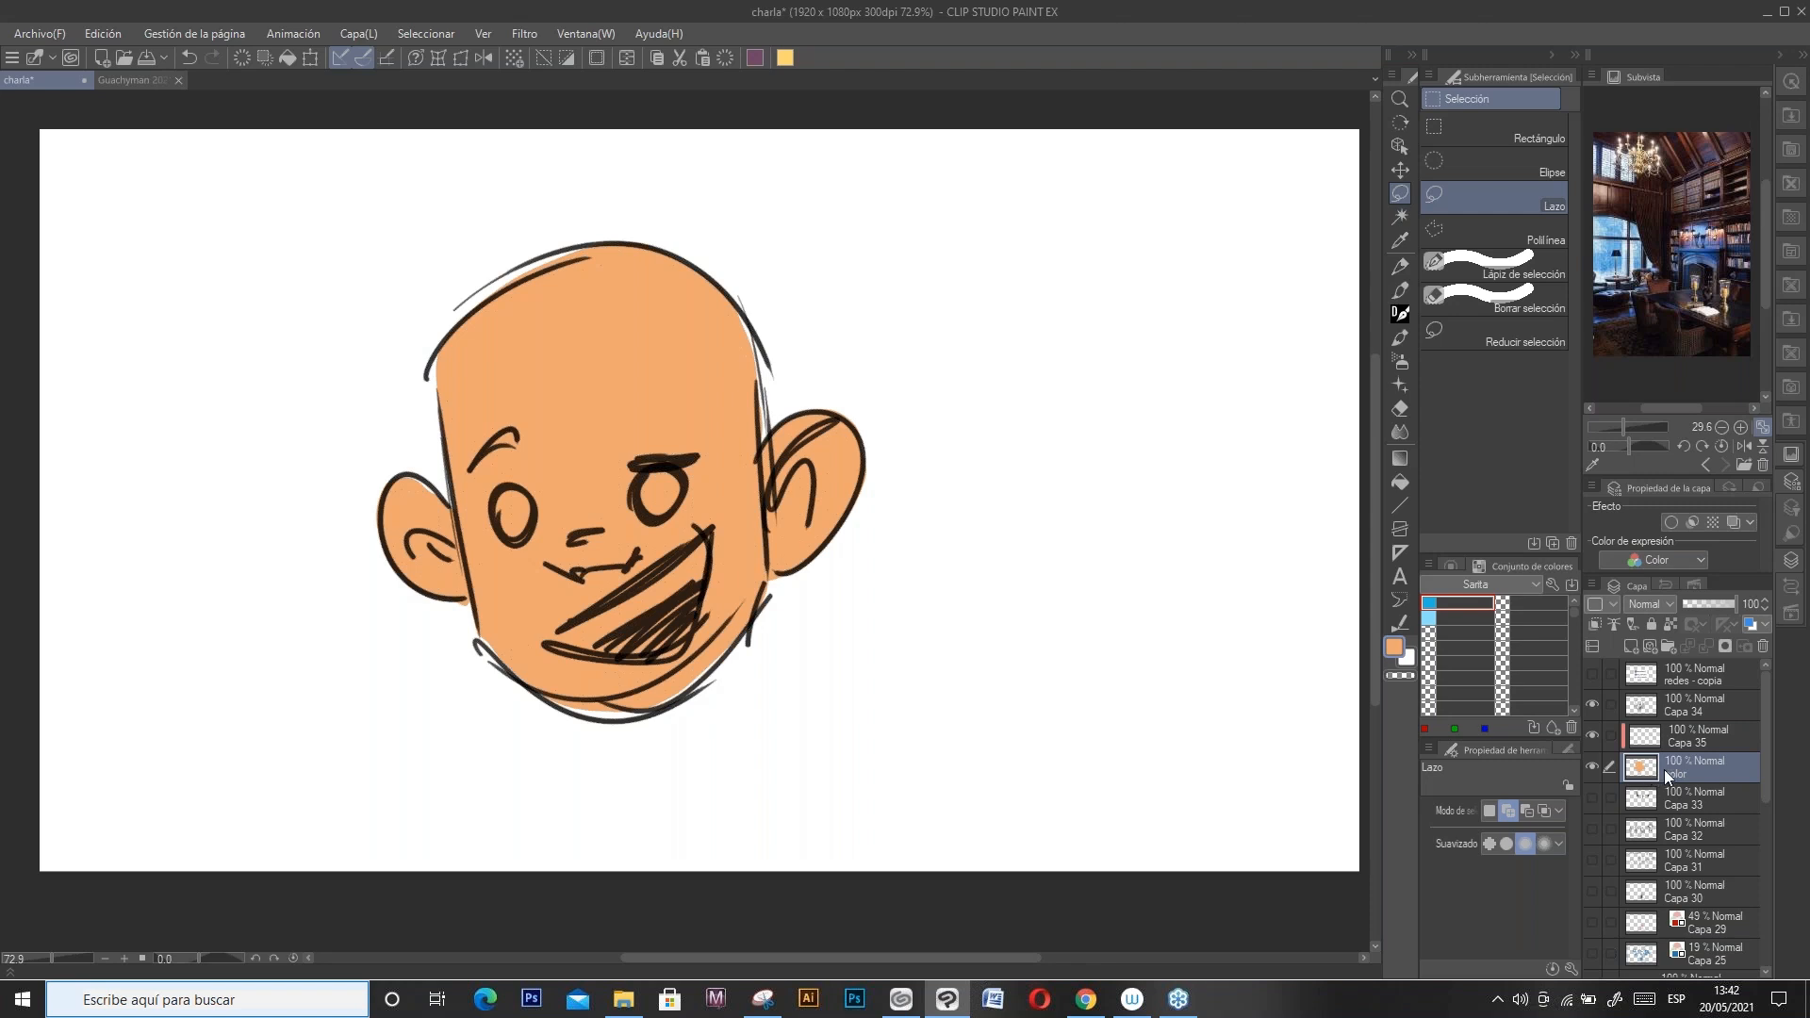
pyautogui.click(1635, 648)
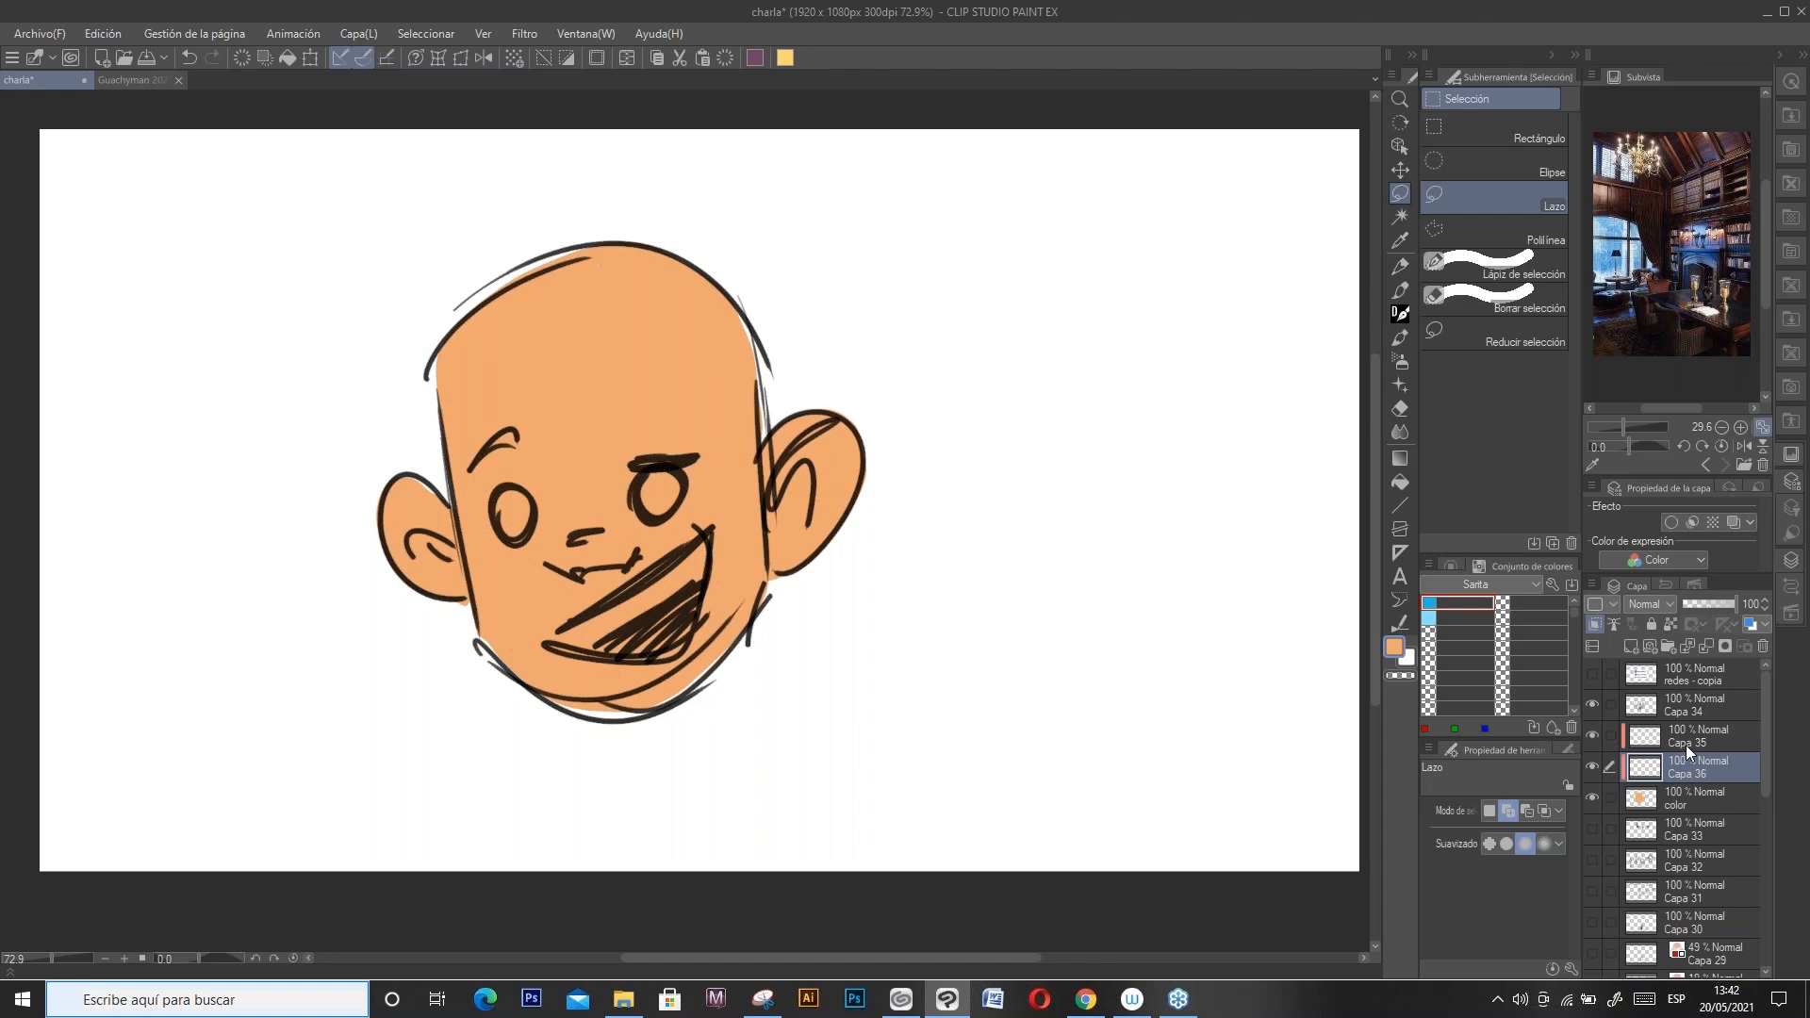
pyautogui.click(1684, 798)
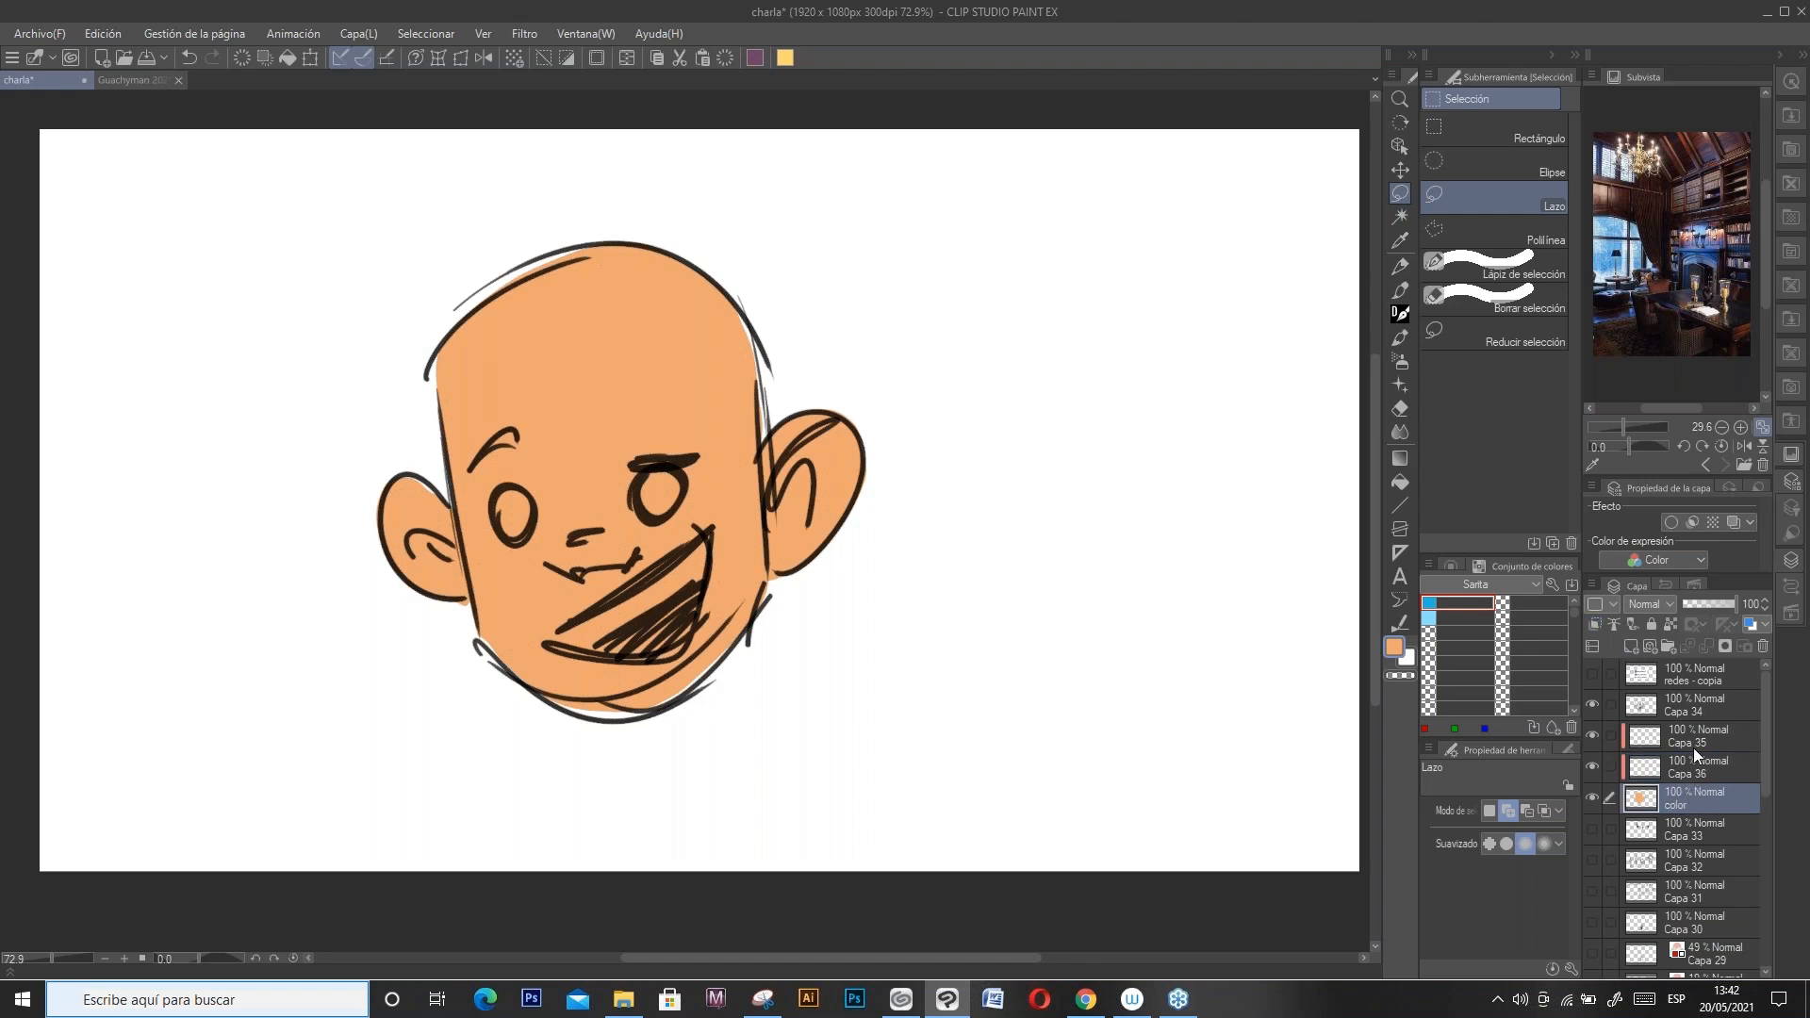
# Step: Scribble blue diagonal hatching over the head and ears on the upper clipped layer, Capa 35, and undo it
pyautogui.click(1716, 741)
pyautogui.click(1453, 603)
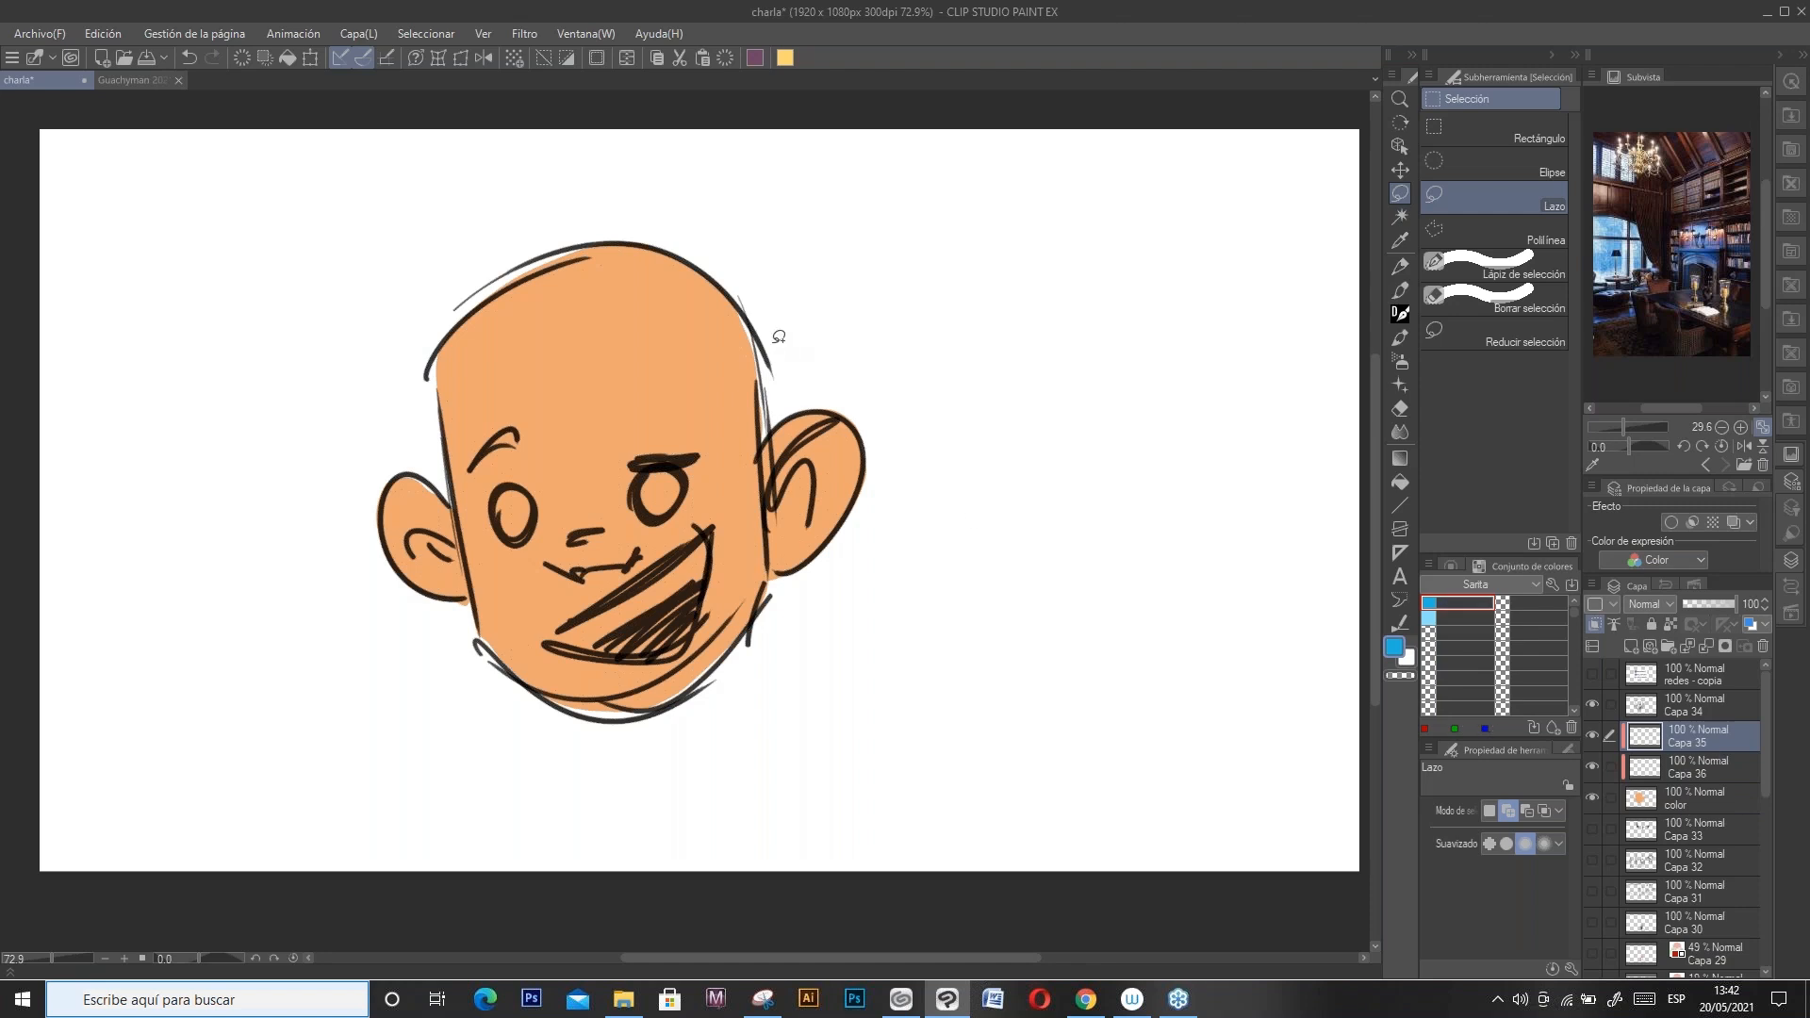
pyautogui.press('p')
pyautogui.moveTo(662, 431)
pyautogui.mouseDown()
pyautogui.moveTo(754, 370)
pyautogui.moveTo(750, 349)
pyautogui.mouseUp()
pyautogui.moveTo(600, 429)
pyautogui.mouseDown()
pyautogui.moveTo(745, 311)
pyautogui.moveTo(728, 290)
pyautogui.mouseUp()
pyautogui.moveTo(509, 448); pyautogui.dragTo(705, 276)
pyautogui.moveTo(451, 457); pyautogui.dragTo(655, 253)
pyautogui.moveTo(443, 443); pyautogui.dragTo(630, 245)
pyautogui.moveTo(382, 507); pyautogui.dragTo(401, 479)
pyautogui.moveTo(439, 401); pyautogui.dragTo(600, 247)
pyautogui.moveTo(436, 358)
pyautogui.mouseDown()
pyautogui.moveTo(546, 264)
pyautogui.moveTo(490, 303)
pyautogui.mouseUp()
pyautogui.moveTo(445, 435); pyautogui.dragTo(645, 247)
pyautogui.moveTo(455, 490); pyautogui.dragTo(665, 255)
pyautogui.moveTo(513, 538); pyautogui.dragTo(641, 379)
pyautogui.moveTo(505, 664); pyautogui.dragTo(746, 379)
pyautogui.moveTo(664, 534); pyautogui.dragTo(762, 426)
pyautogui.moveTo(589, 654); pyautogui.dragTo(658, 582)
pyautogui.moveTo(781, 476); pyautogui.dragTo(854, 426)
pyautogui.moveTo(768, 545); pyautogui.dragTo(809, 509)
pyautogui.moveTo(703, 603); pyautogui.dragTo(762, 554)
pyautogui.moveTo(681, 692); pyautogui.dragTo(748, 622)
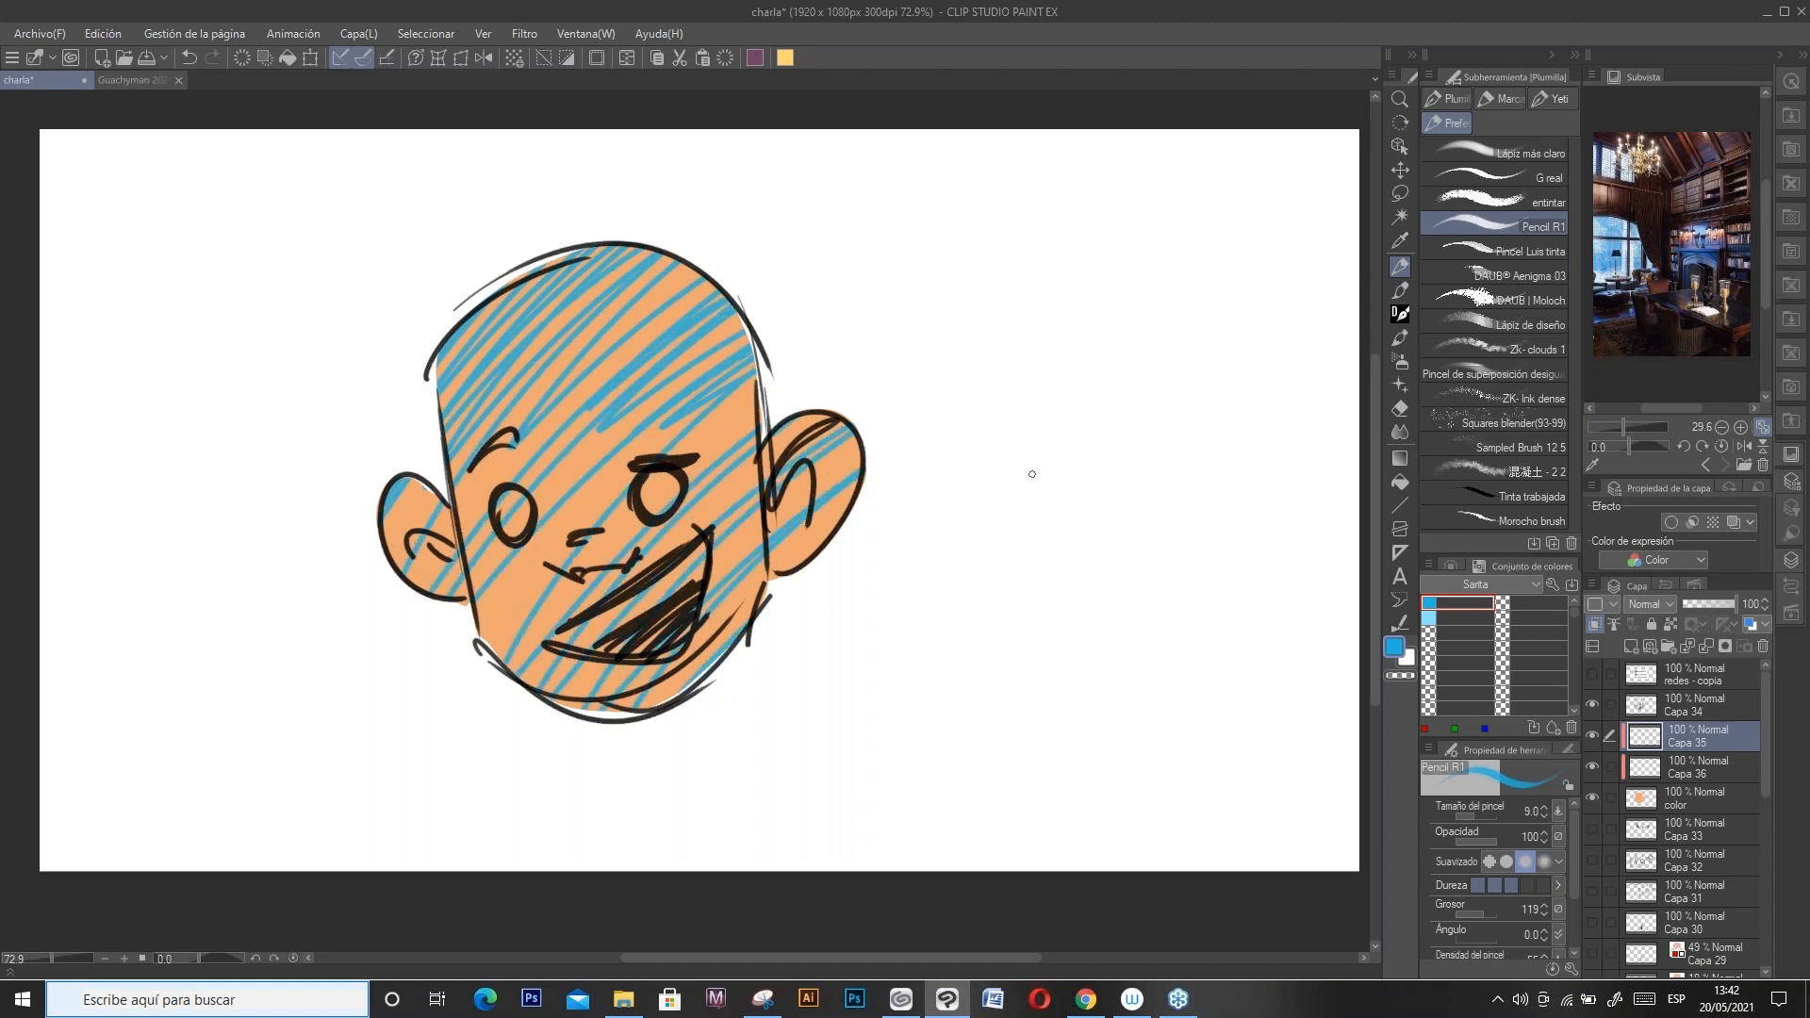
pyautogui.hotkey('ctrl', 'z')
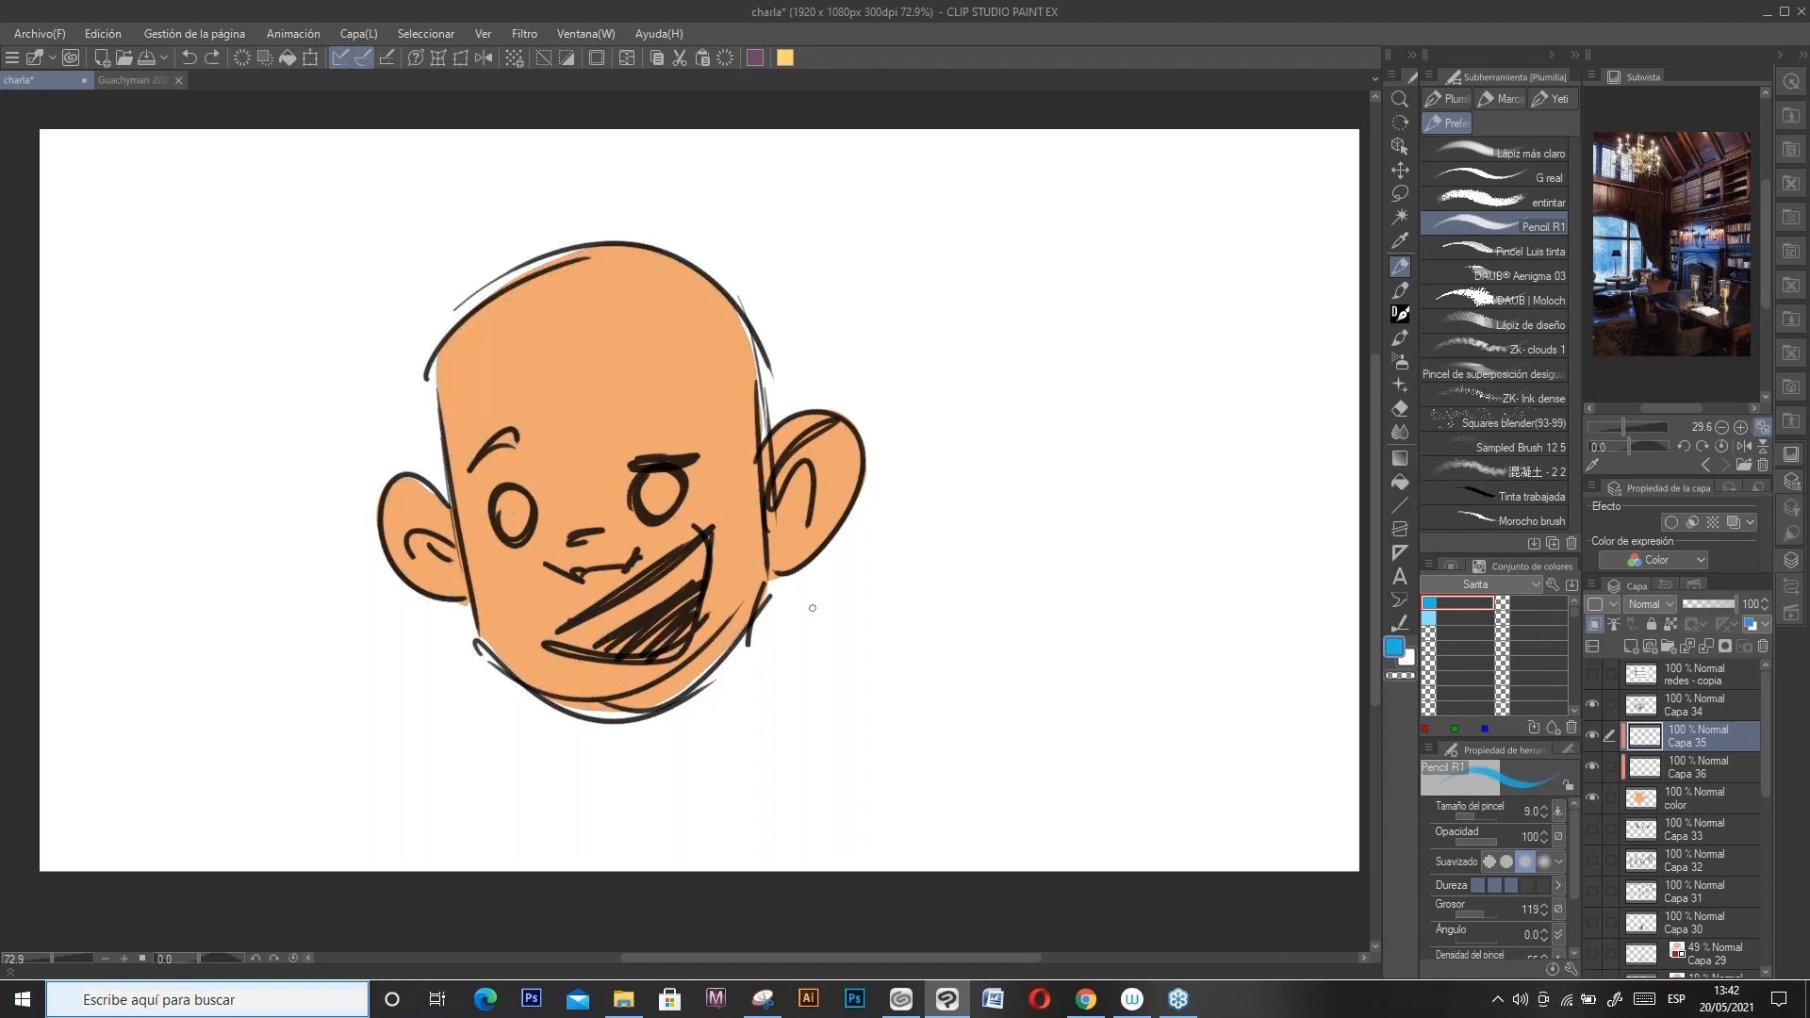
# Step: Choose the purple drawing colour and set clipped layer Capa 36 to Multiplicación at 47% opacity
pyautogui.scroll(5, 813, 608)
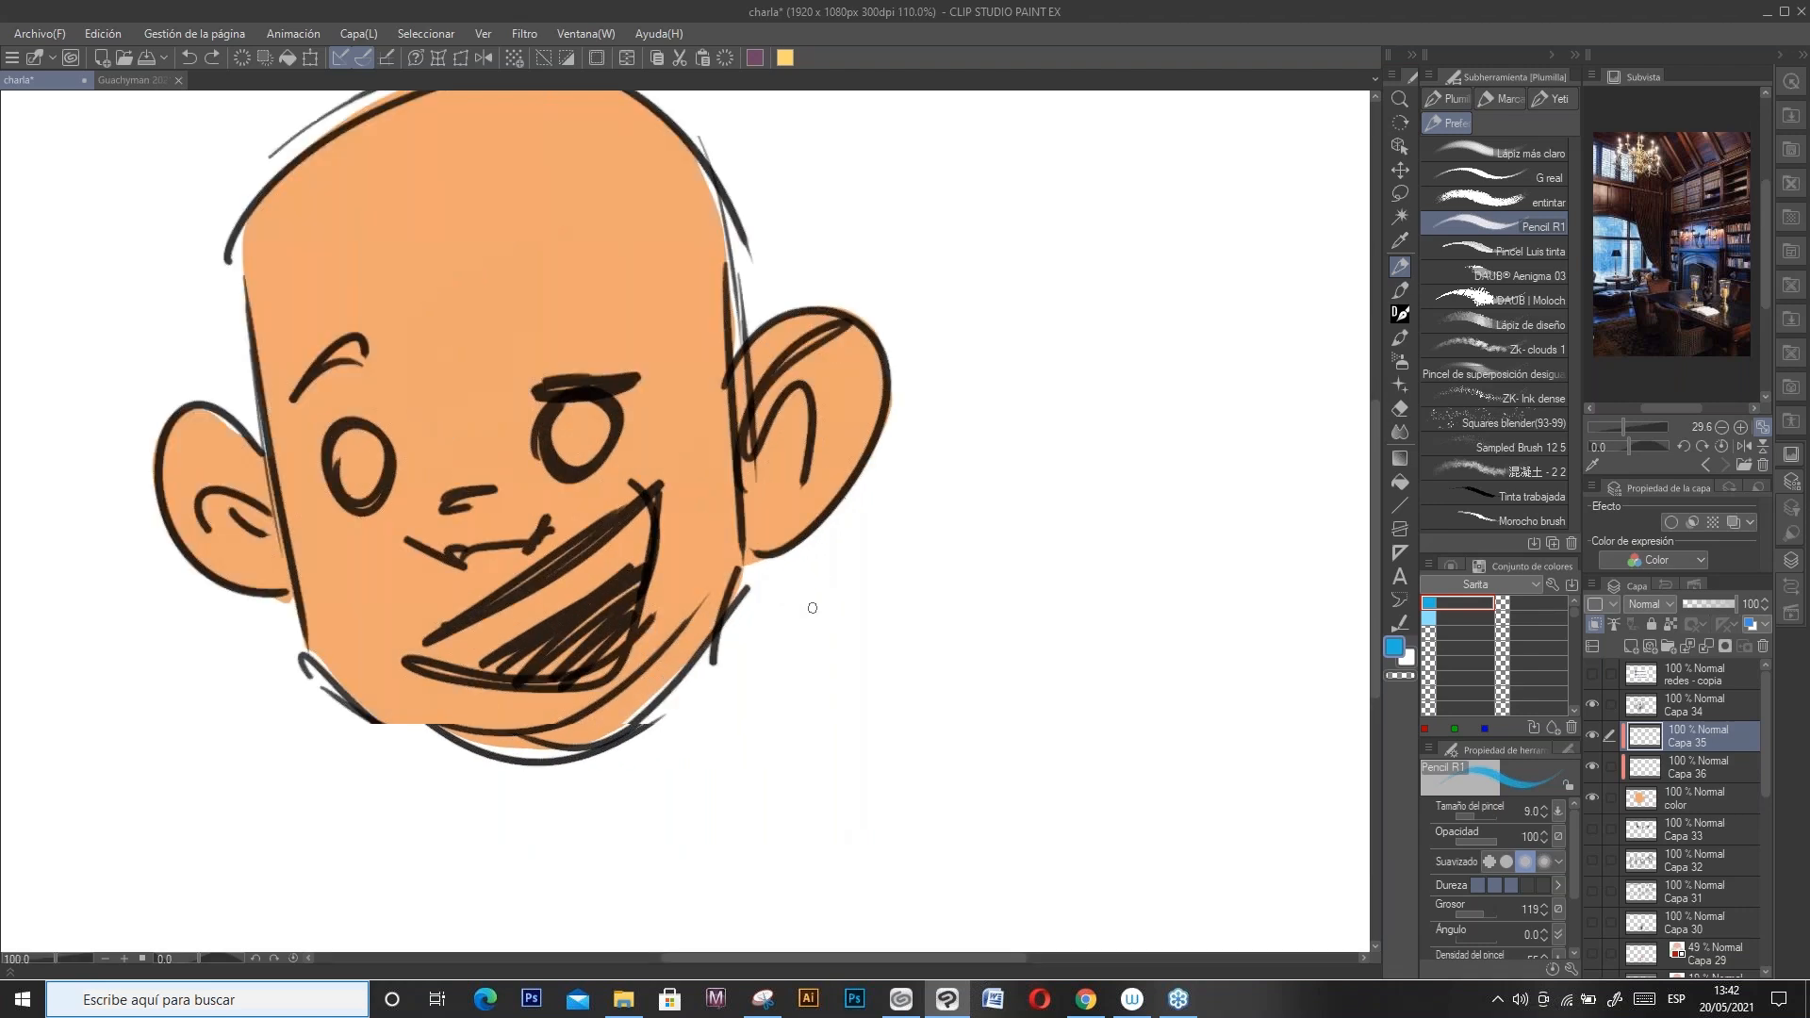
pyautogui.moveTo(1027, 425); pyautogui.dragTo(1135, 493)
pyautogui.scroll(-2, 1231, 511)
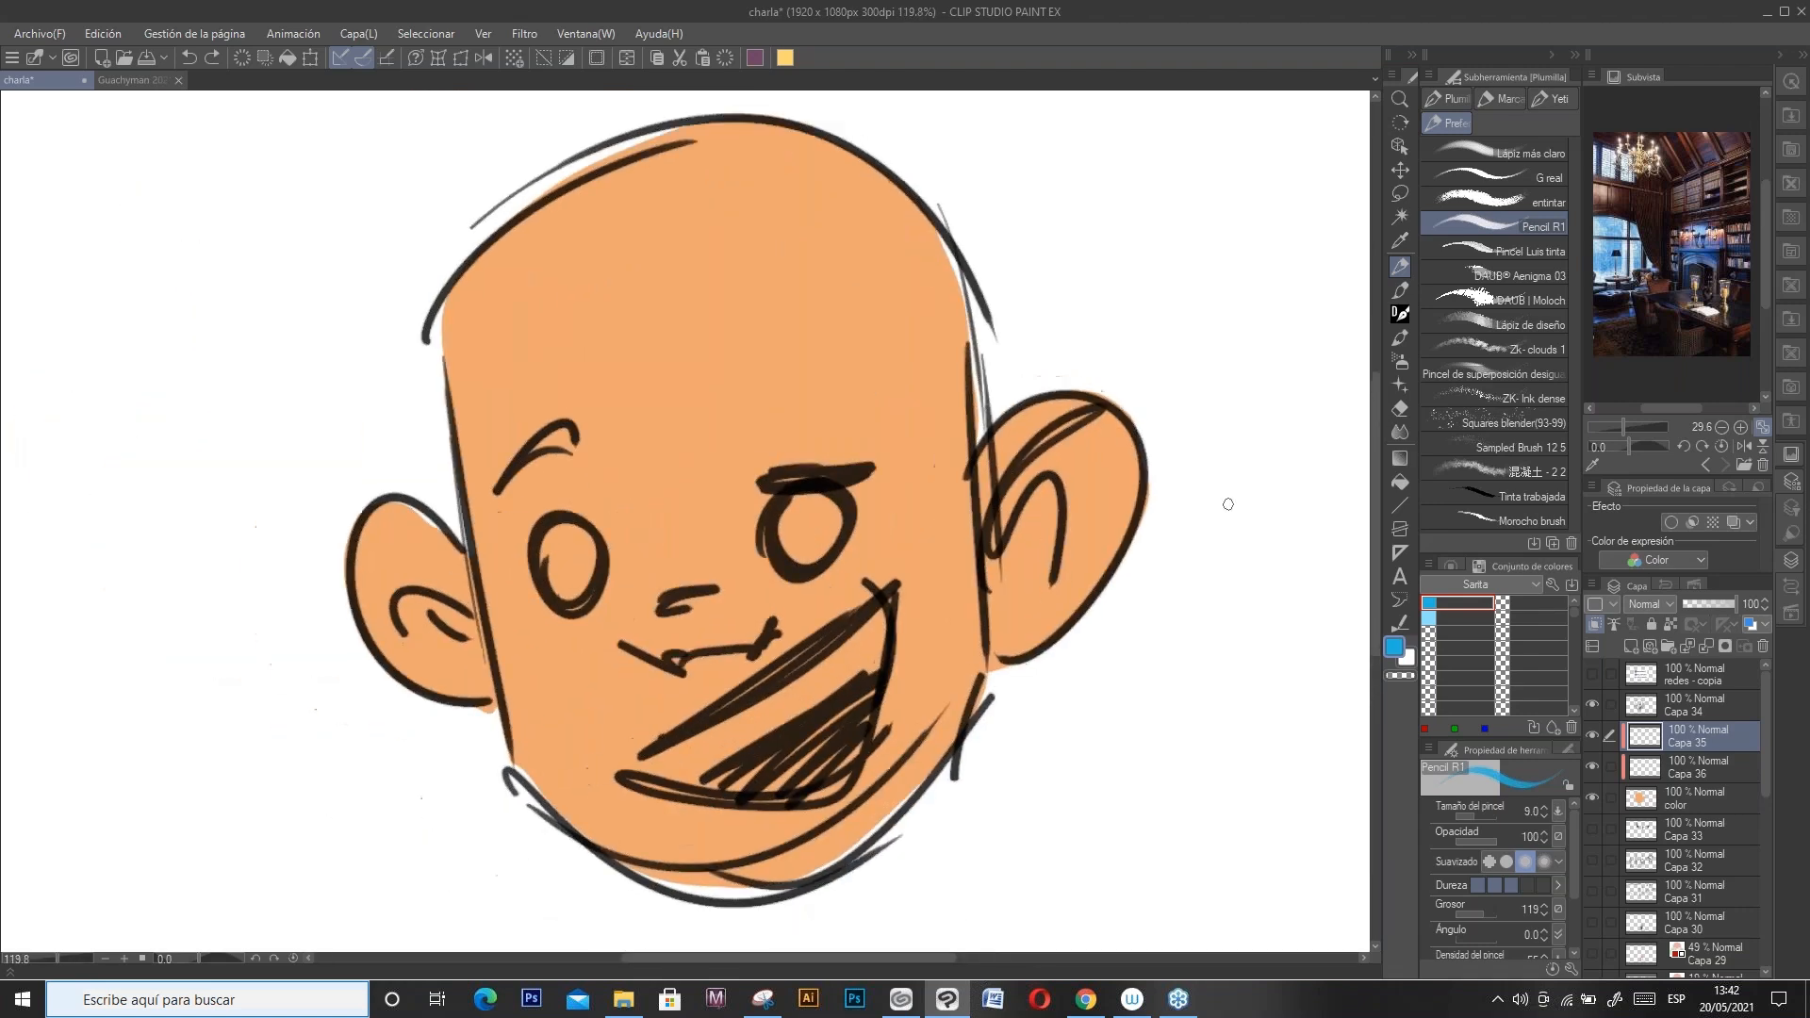
pyautogui.click(757, 59)
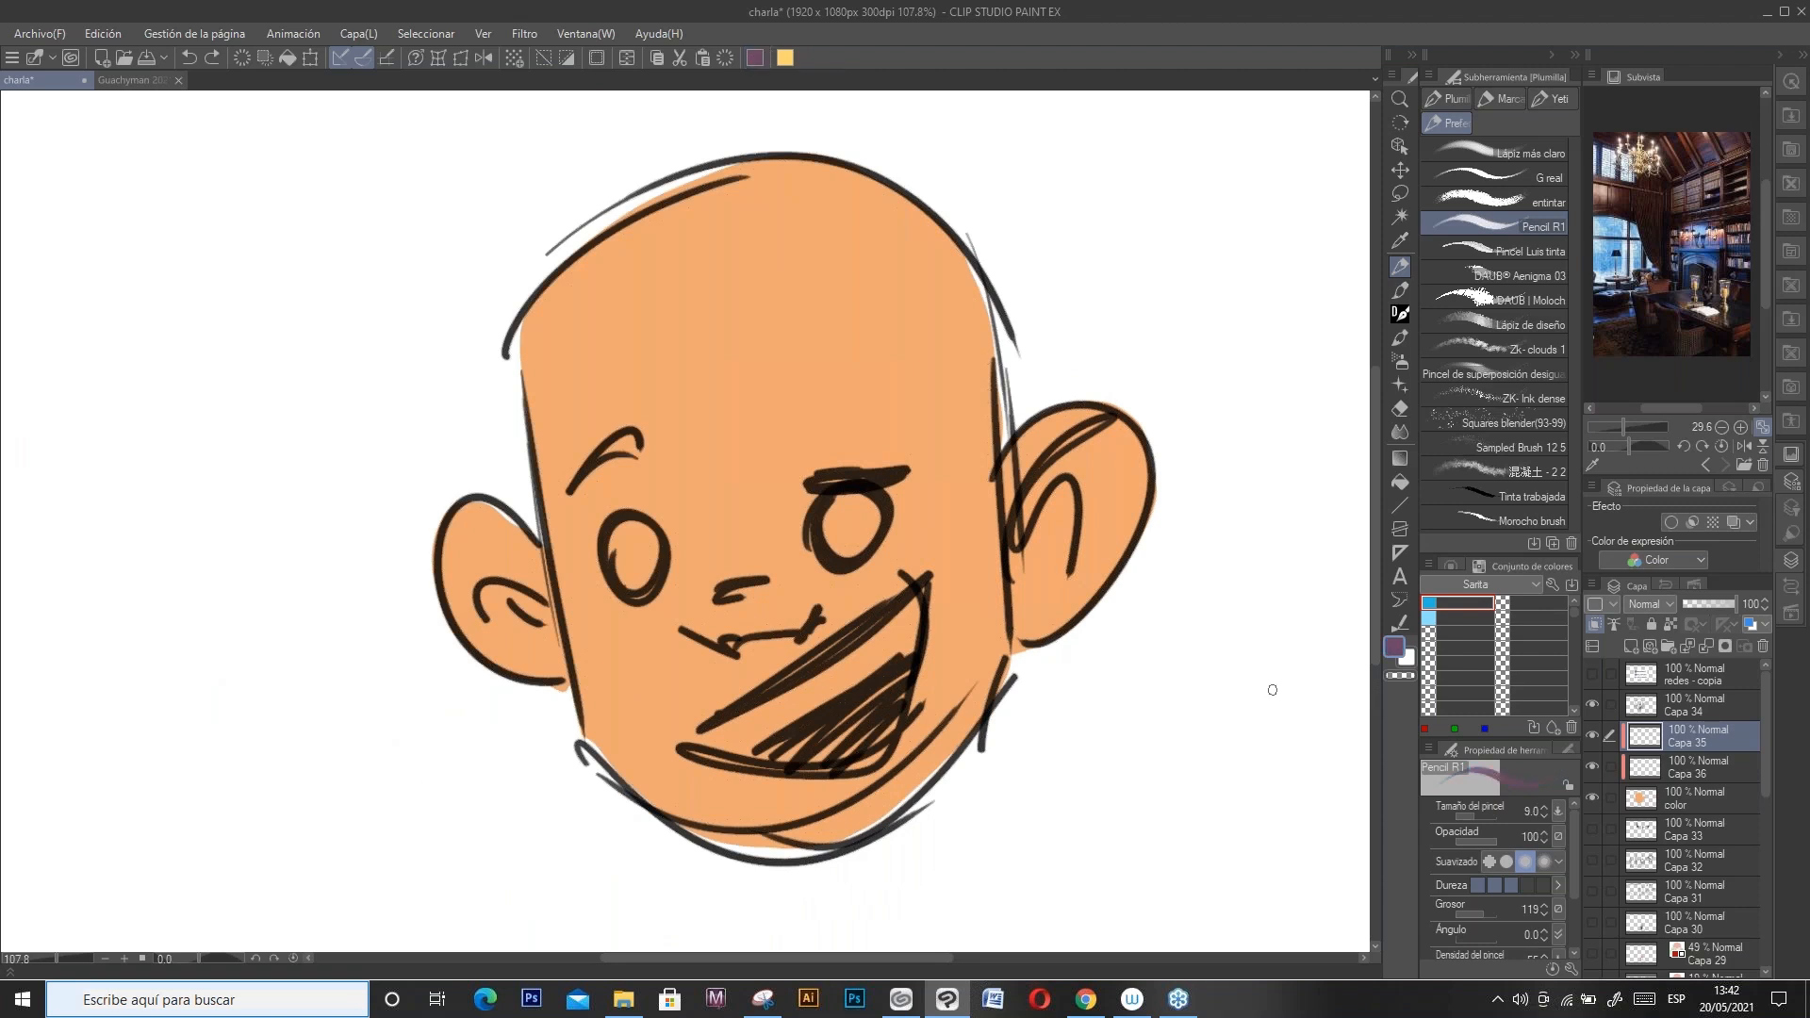
pyautogui.click(1697, 770)
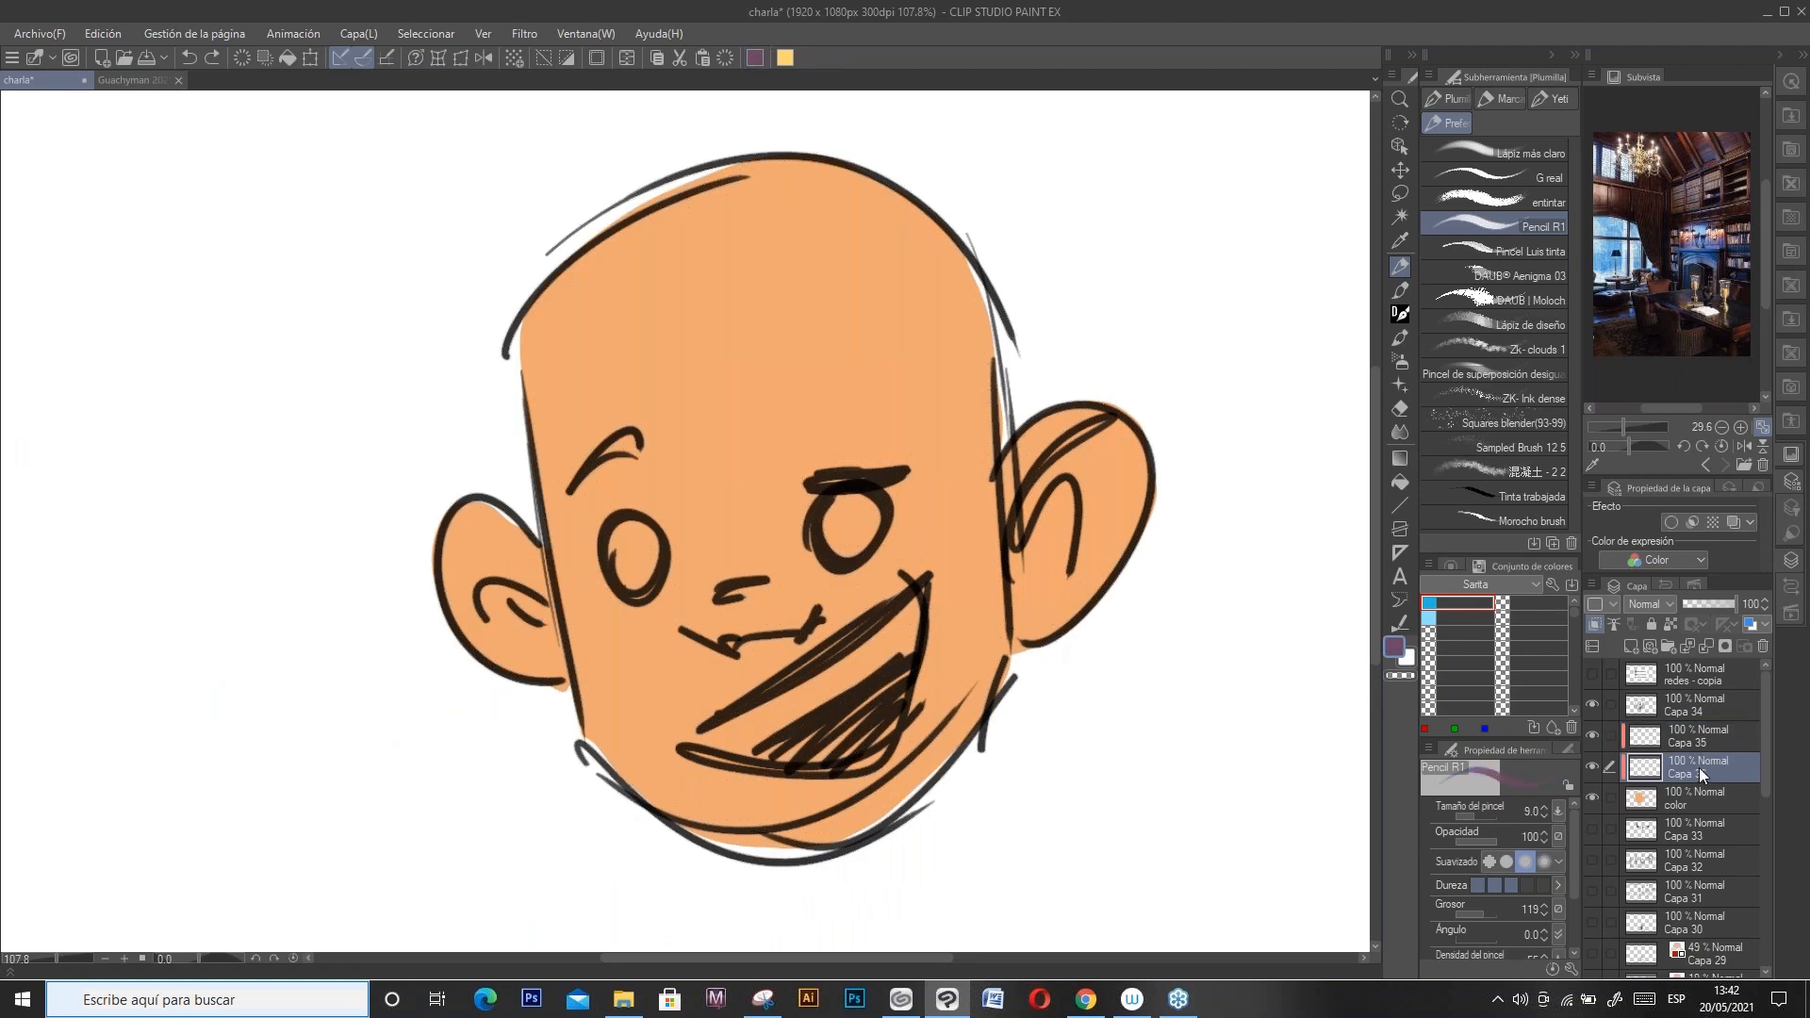
pyautogui.click(1661, 607)
pyautogui.click(1662, 136)
pyautogui.click(1710, 603)
# Step: Paint purple shadows with the DAUB Moloch brush under the eyebrows, around the mouth, inside the ears and along the shaded cheek and jaw
pyautogui.click(1447, 298)
pyautogui.moveTo(920, 477)
pyautogui.mouseDown()
pyautogui.moveTo(894, 504)
pyautogui.moveTo(899, 479)
pyautogui.moveTo(897, 500)
pyautogui.moveTo(825, 485)
pyautogui.mouseUp()
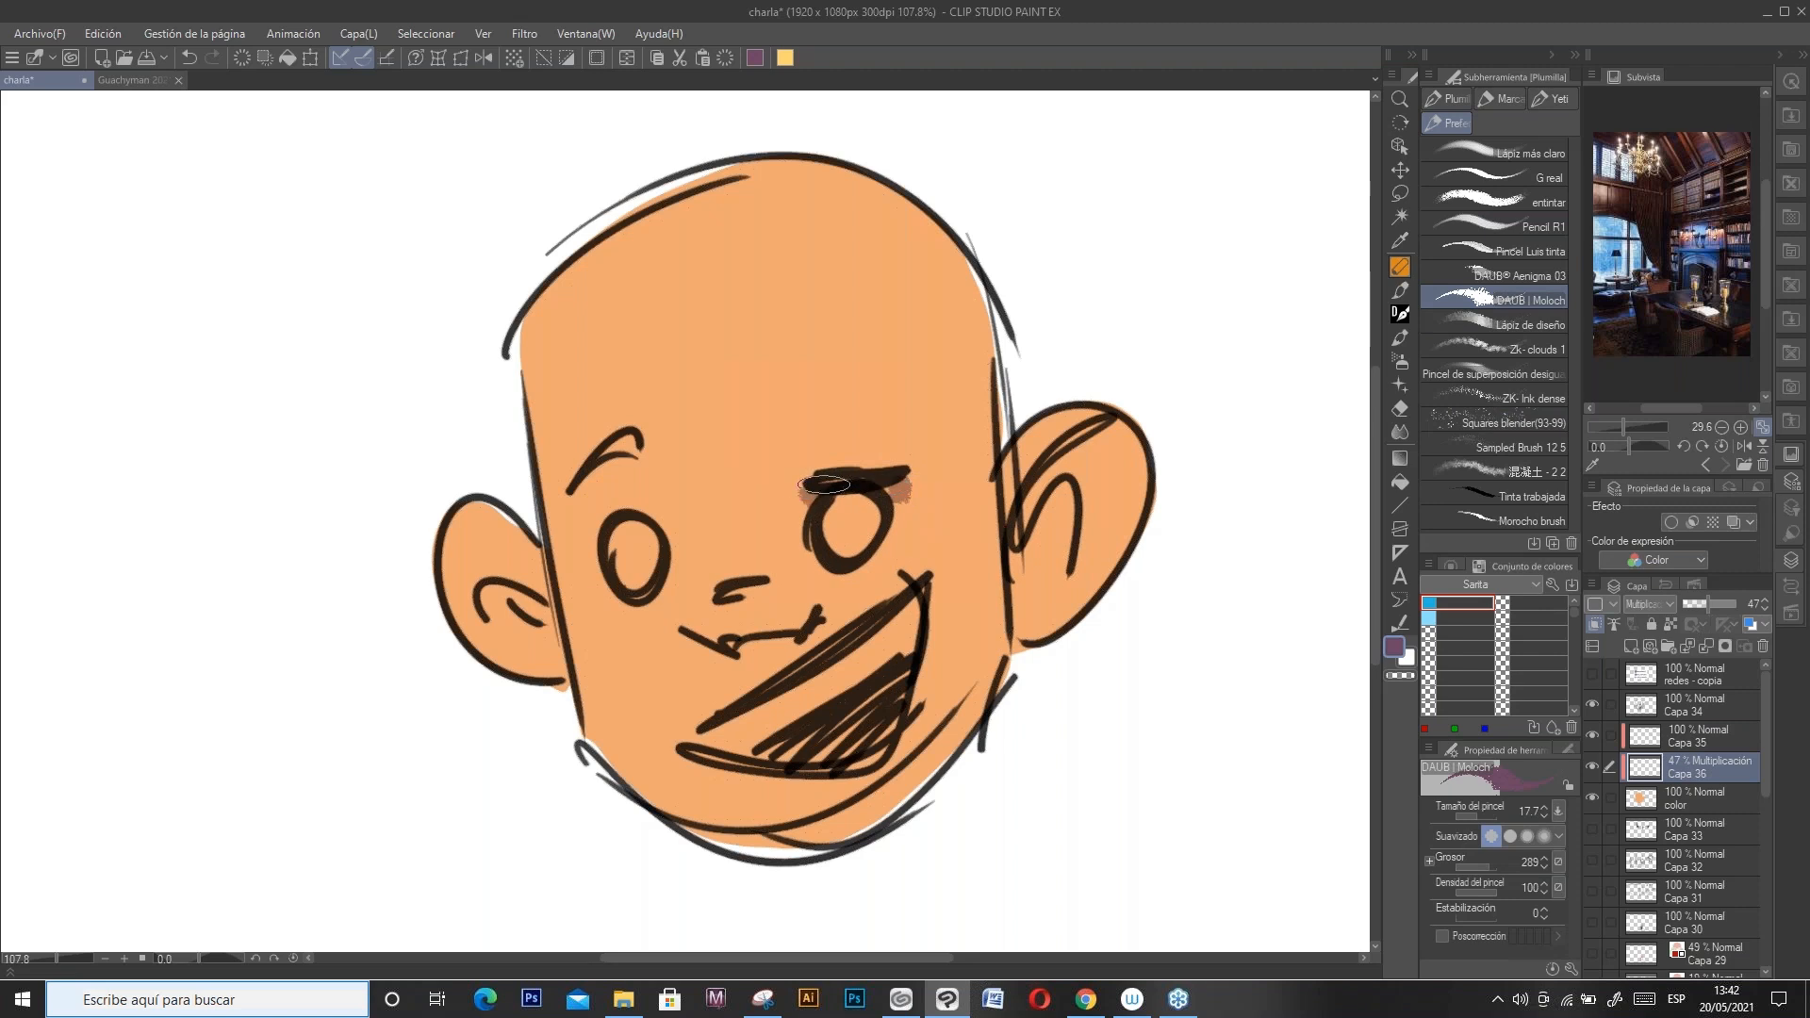
pyautogui.moveTo(660, 500)
pyautogui.mouseDown()
pyautogui.moveTo(588, 522)
pyautogui.moveTo(618, 471)
pyautogui.moveTo(601, 493)
pyautogui.moveTo(656, 521)
pyautogui.moveTo(674, 485)
pyautogui.mouseUp()
pyautogui.moveTo(717, 641)
pyautogui.mouseDown()
pyautogui.moveTo(789, 656)
pyautogui.moveTo(758, 660)
pyautogui.moveTo(901, 572)
pyautogui.moveTo(952, 571)
pyautogui.mouseUp()
pyautogui.moveTo(1103, 434)
pyautogui.mouseDown()
pyautogui.moveTo(1059, 468)
pyautogui.moveTo(1016, 544)
pyautogui.moveTo(1087, 479)
pyautogui.moveTo(1078, 545)
pyautogui.moveTo(1096, 447)
pyautogui.moveTo(1016, 533)
pyautogui.moveTo(1013, 616)
pyautogui.mouseUp()
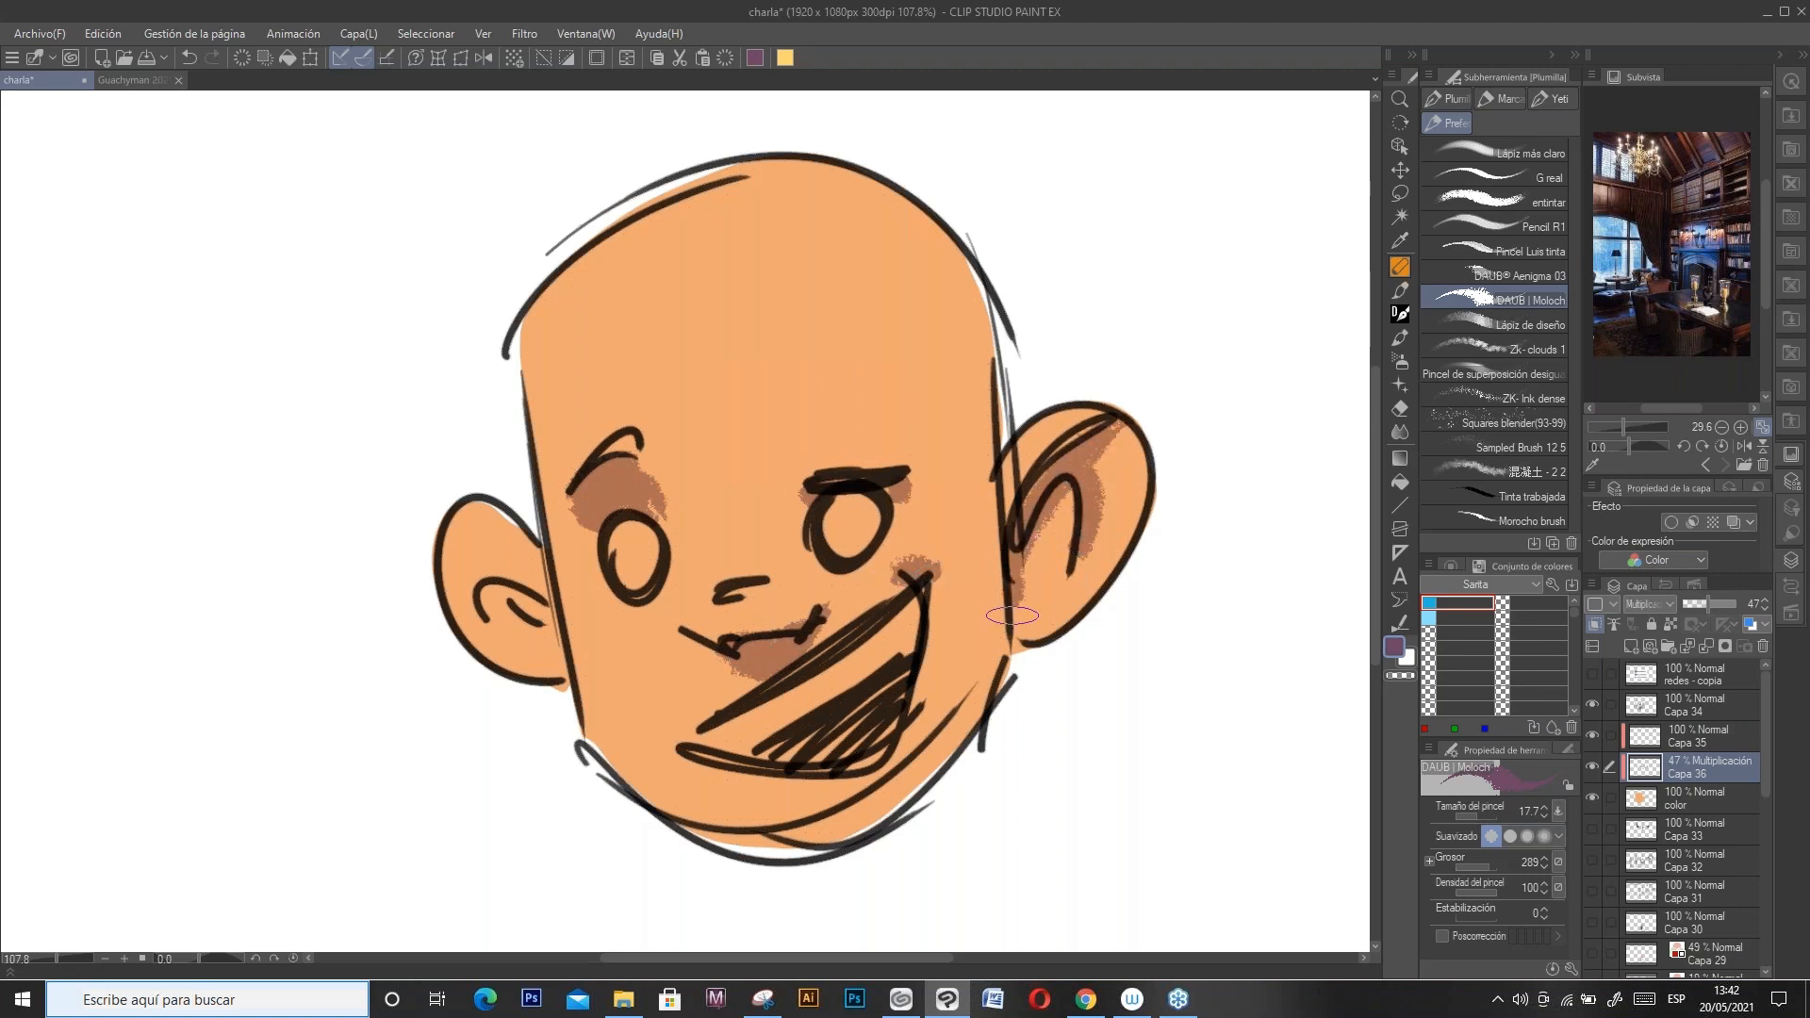
pyautogui.moveTo(523, 609)
pyautogui.mouseDown()
pyautogui.moveTo(500, 603)
pyautogui.moveTo(528, 566)
pyautogui.moveTo(551, 605)
pyautogui.mouseUp()
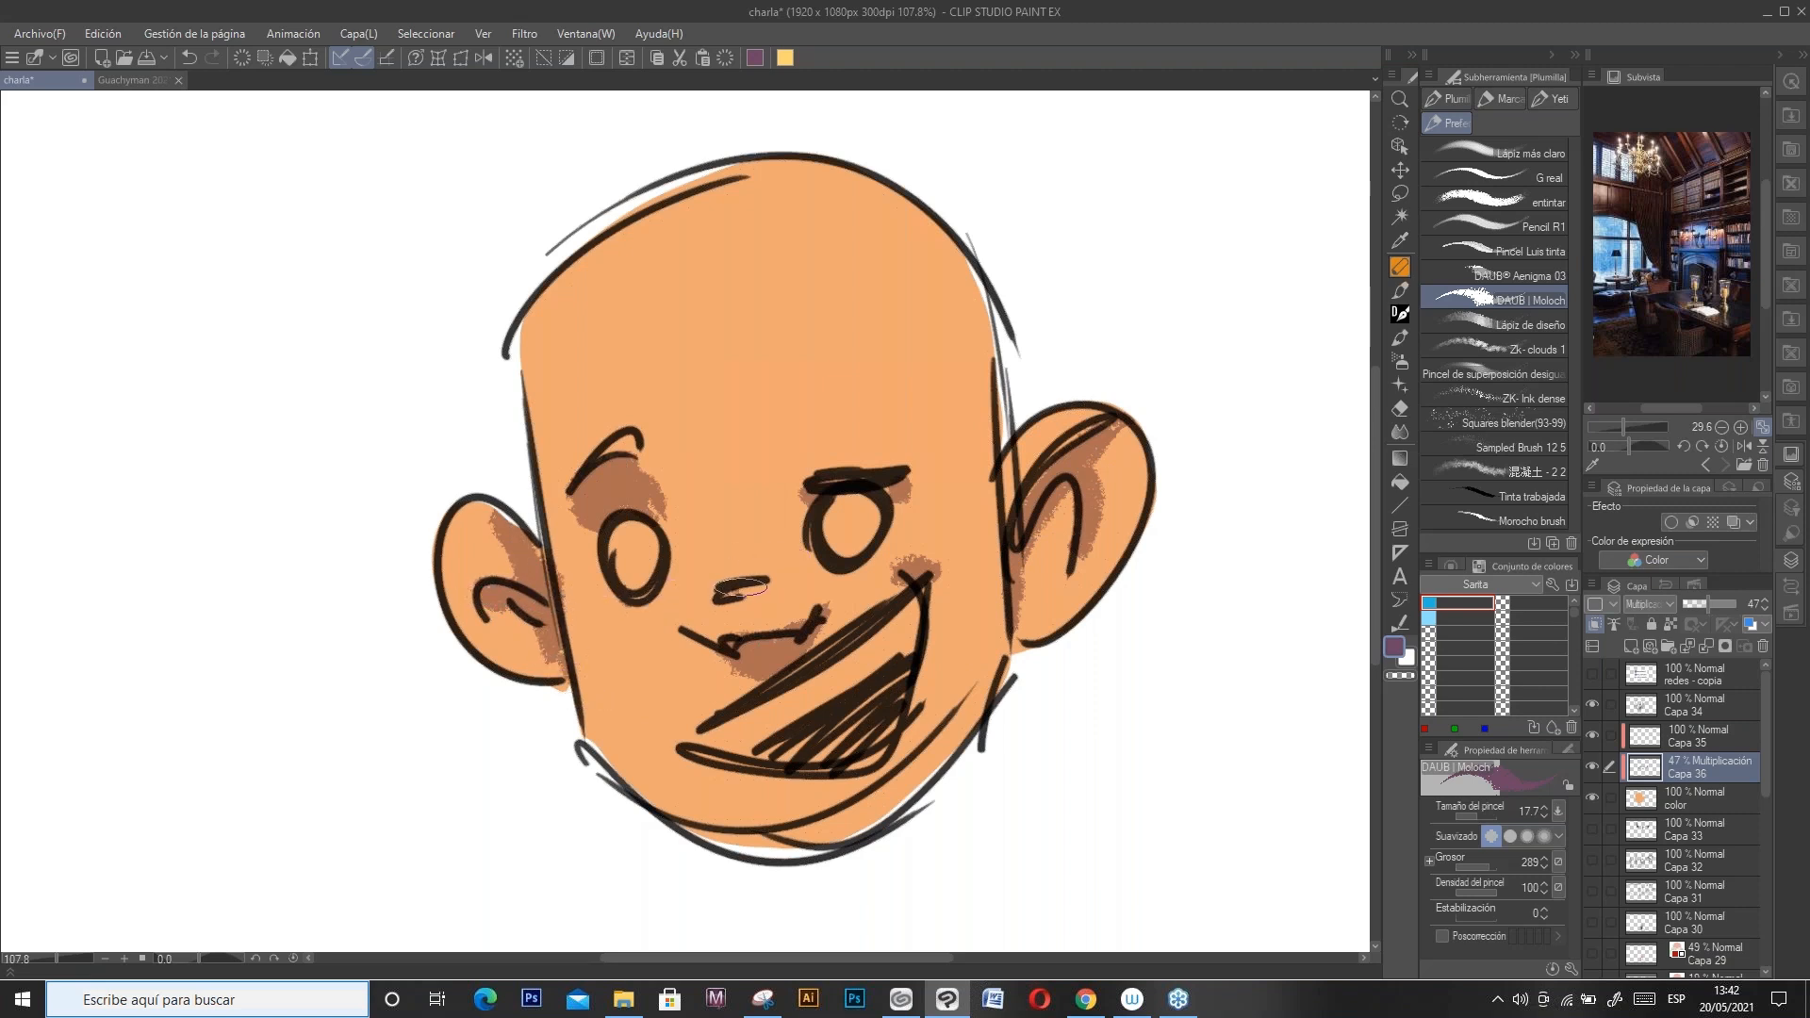
pyautogui.moveTo(981, 668)
pyautogui.mouseDown()
pyautogui.moveTo(997, 623)
pyautogui.moveTo(935, 754)
pyautogui.moveTo(952, 741)
pyautogui.moveTo(865, 838)
pyautogui.moveTo(923, 767)
pyautogui.moveTo(989, 545)
pyautogui.mouseUp()
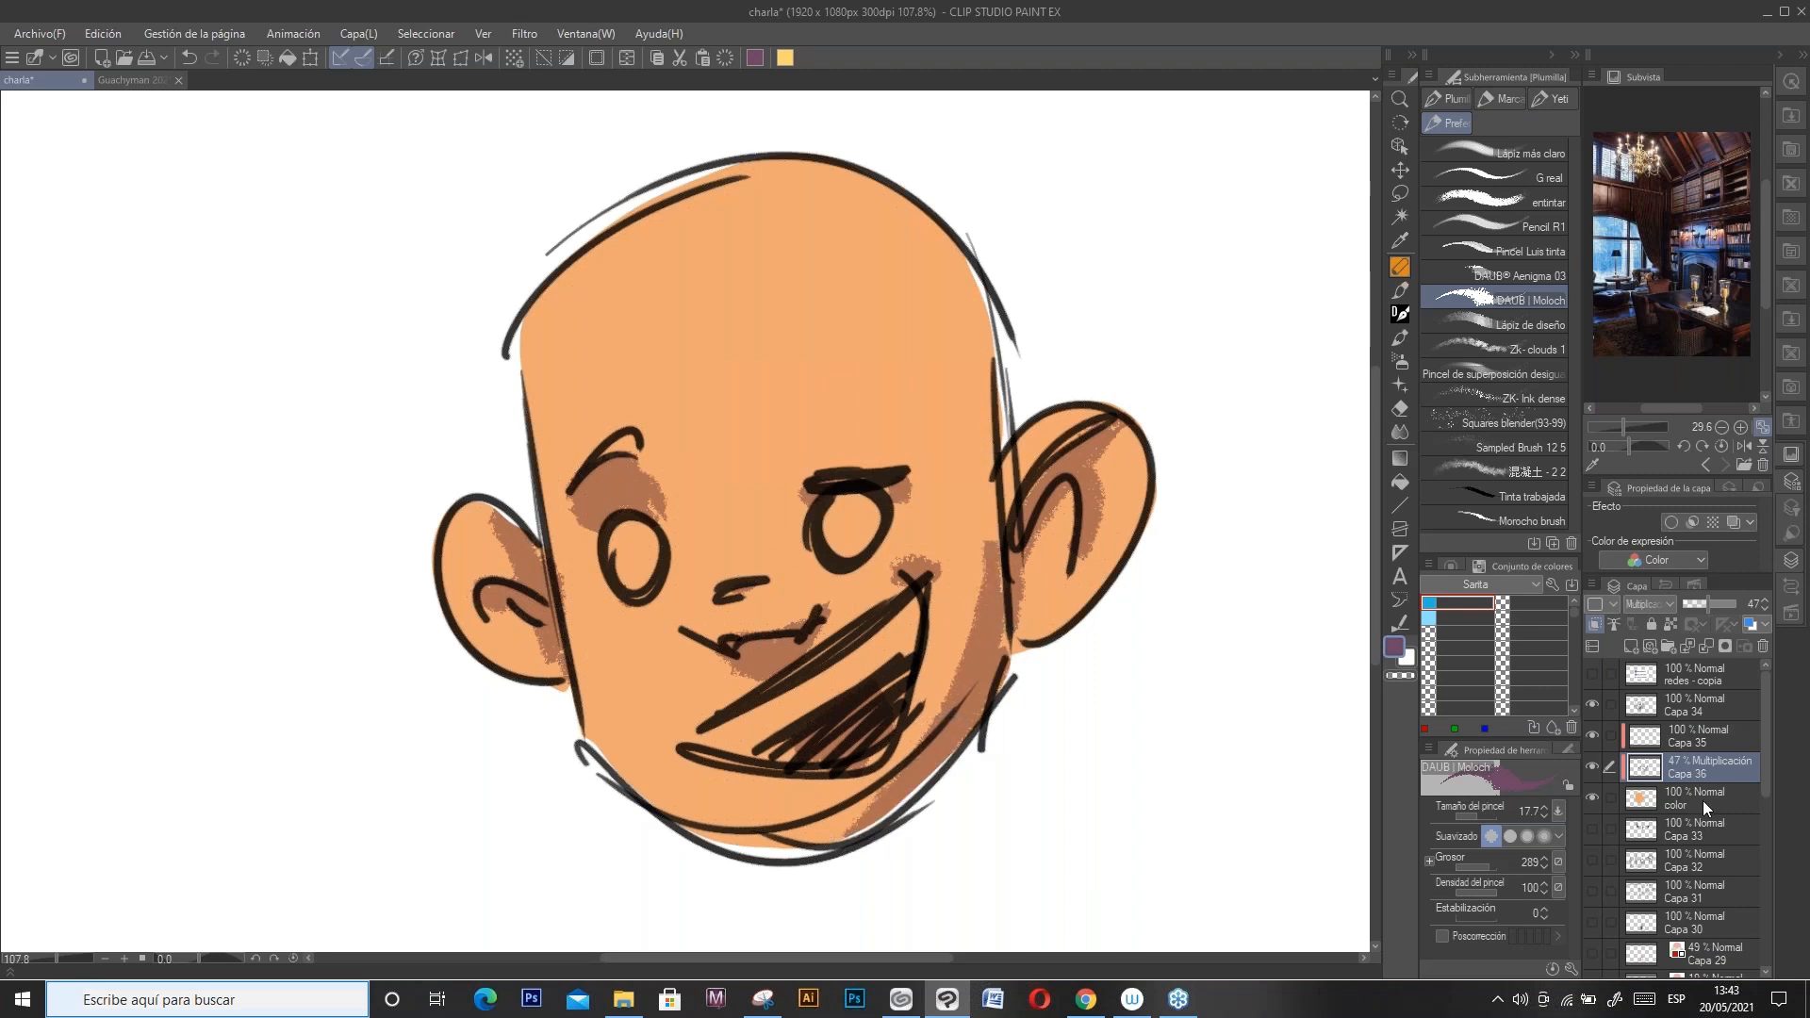
# Step: Lasso both eyes and the teeth on the color layer, raise their luminosity to 82, and deselect
pyautogui.click(1703, 797)
pyautogui.click(1395, 199)
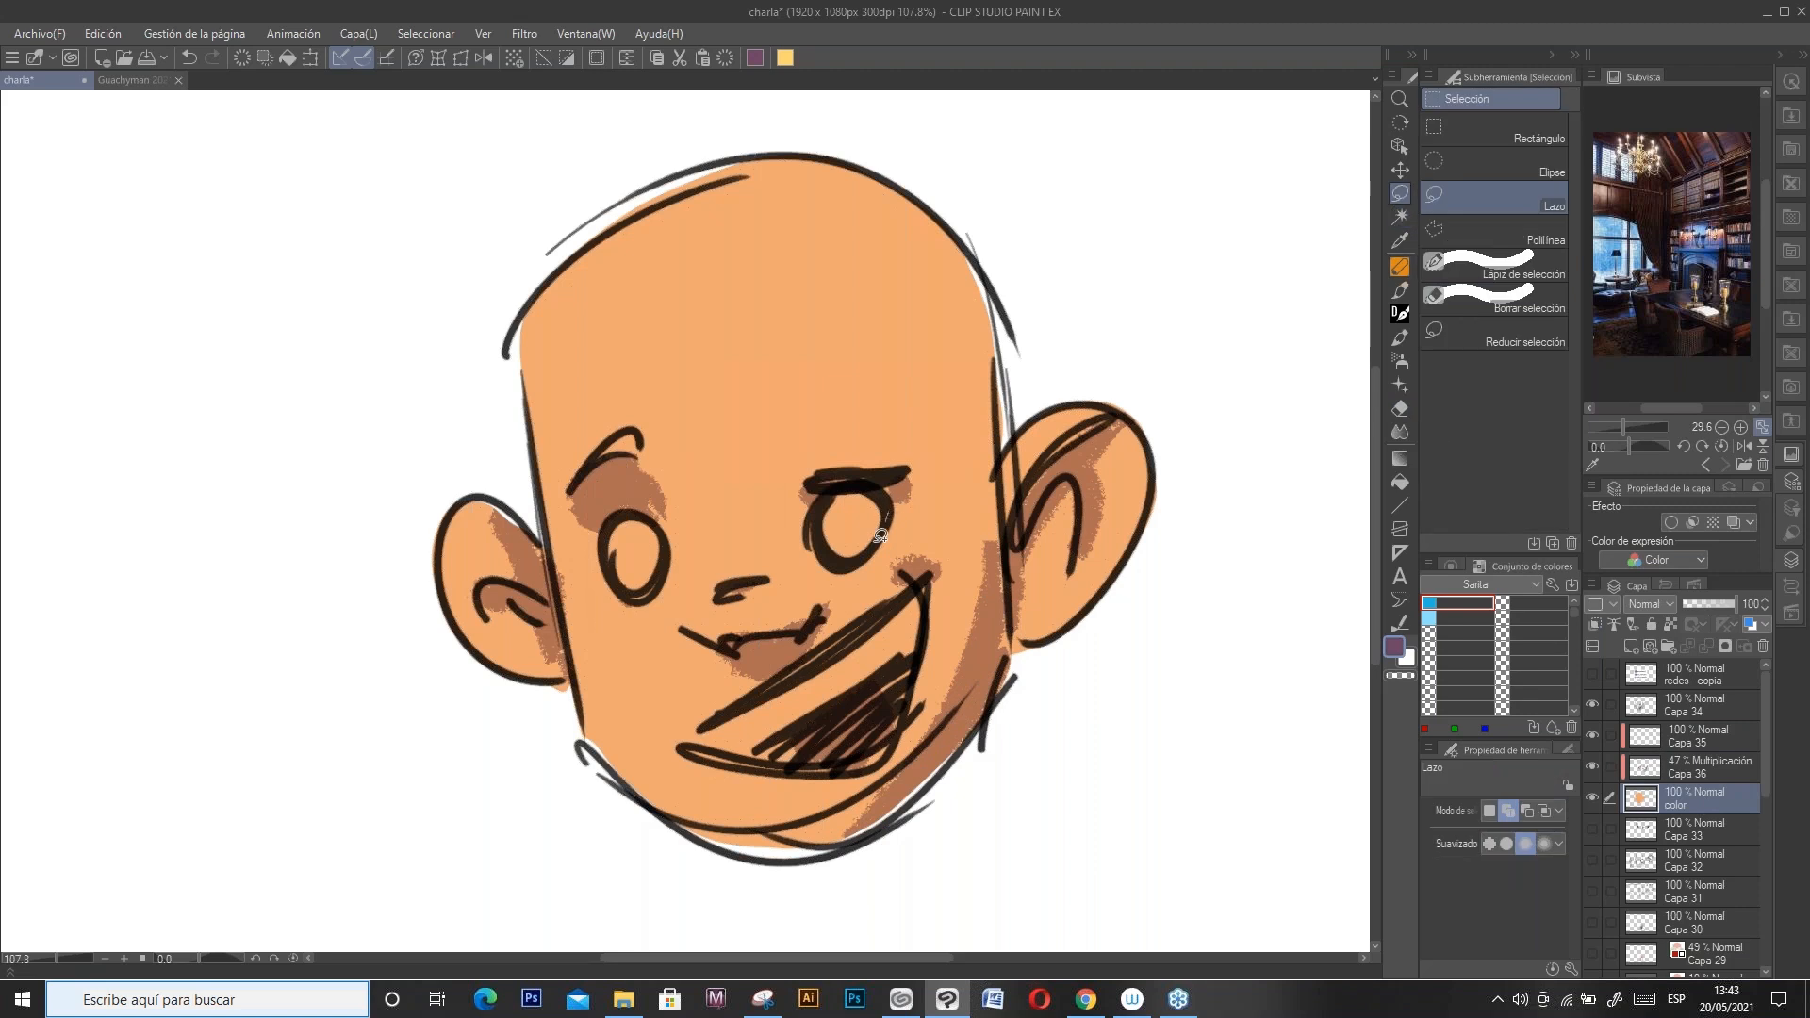
pyautogui.hotkey('ctrl', 'shift', 'd')
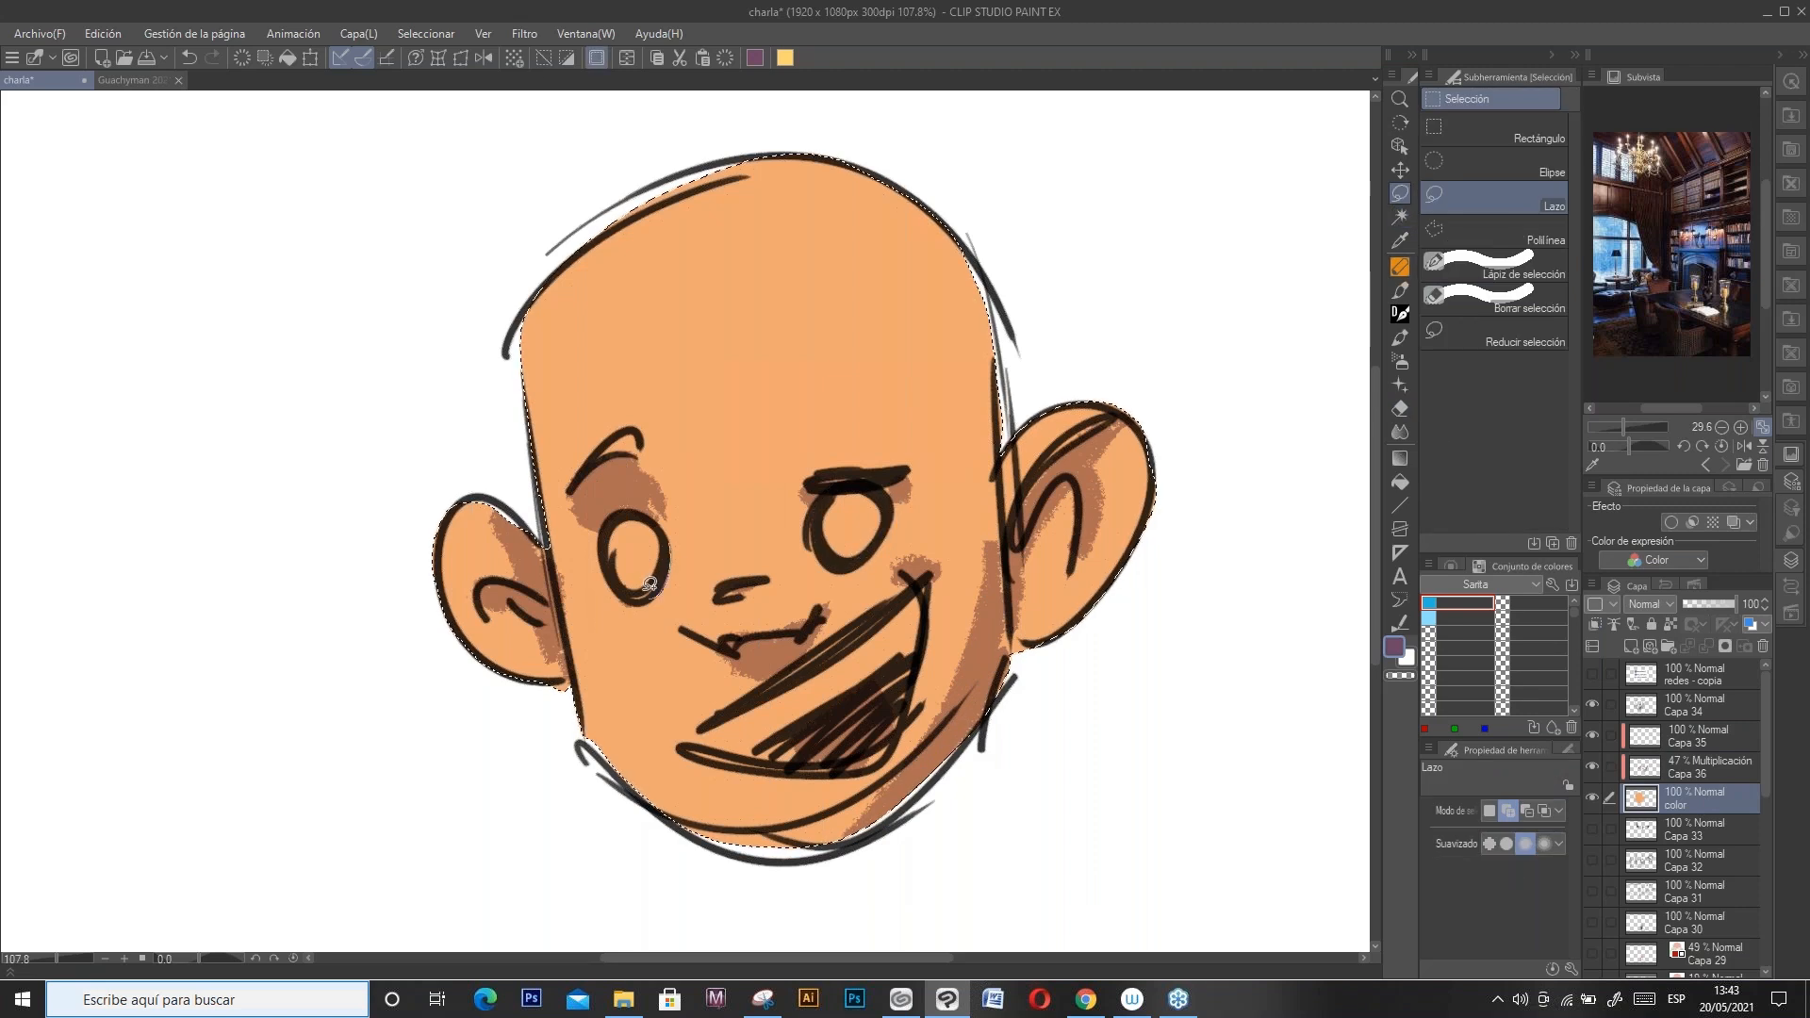
pyautogui.click(545, 58)
pyautogui.moveTo(885, 542)
pyautogui.mouseDown()
pyautogui.moveTo(866, 520)
pyautogui.moveTo(881, 538)
pyautogui.mouseUp()
pyautogui.moveTo(670, 530)
pyautogui.mouseDown()
pyautogui.moveTo(654, 593)
pyautogui.moveTo(617, 581)
pyautogui.moveTo(666, 533)
pyautogui.mouseUp()
pyautogui.moveTo(920, 604)
pyautogui.mouseDown()
pyautogui.moveTo(787, 745)
pyautogui.moveTo(773, 674)
pyautogui.moveTo(917, 600)
pyautogui.mouseUp()
pyautogui.click(630, 58)
pyautogui.moveTo(1195, 247); pyautogui.dragTo(1348, 245)
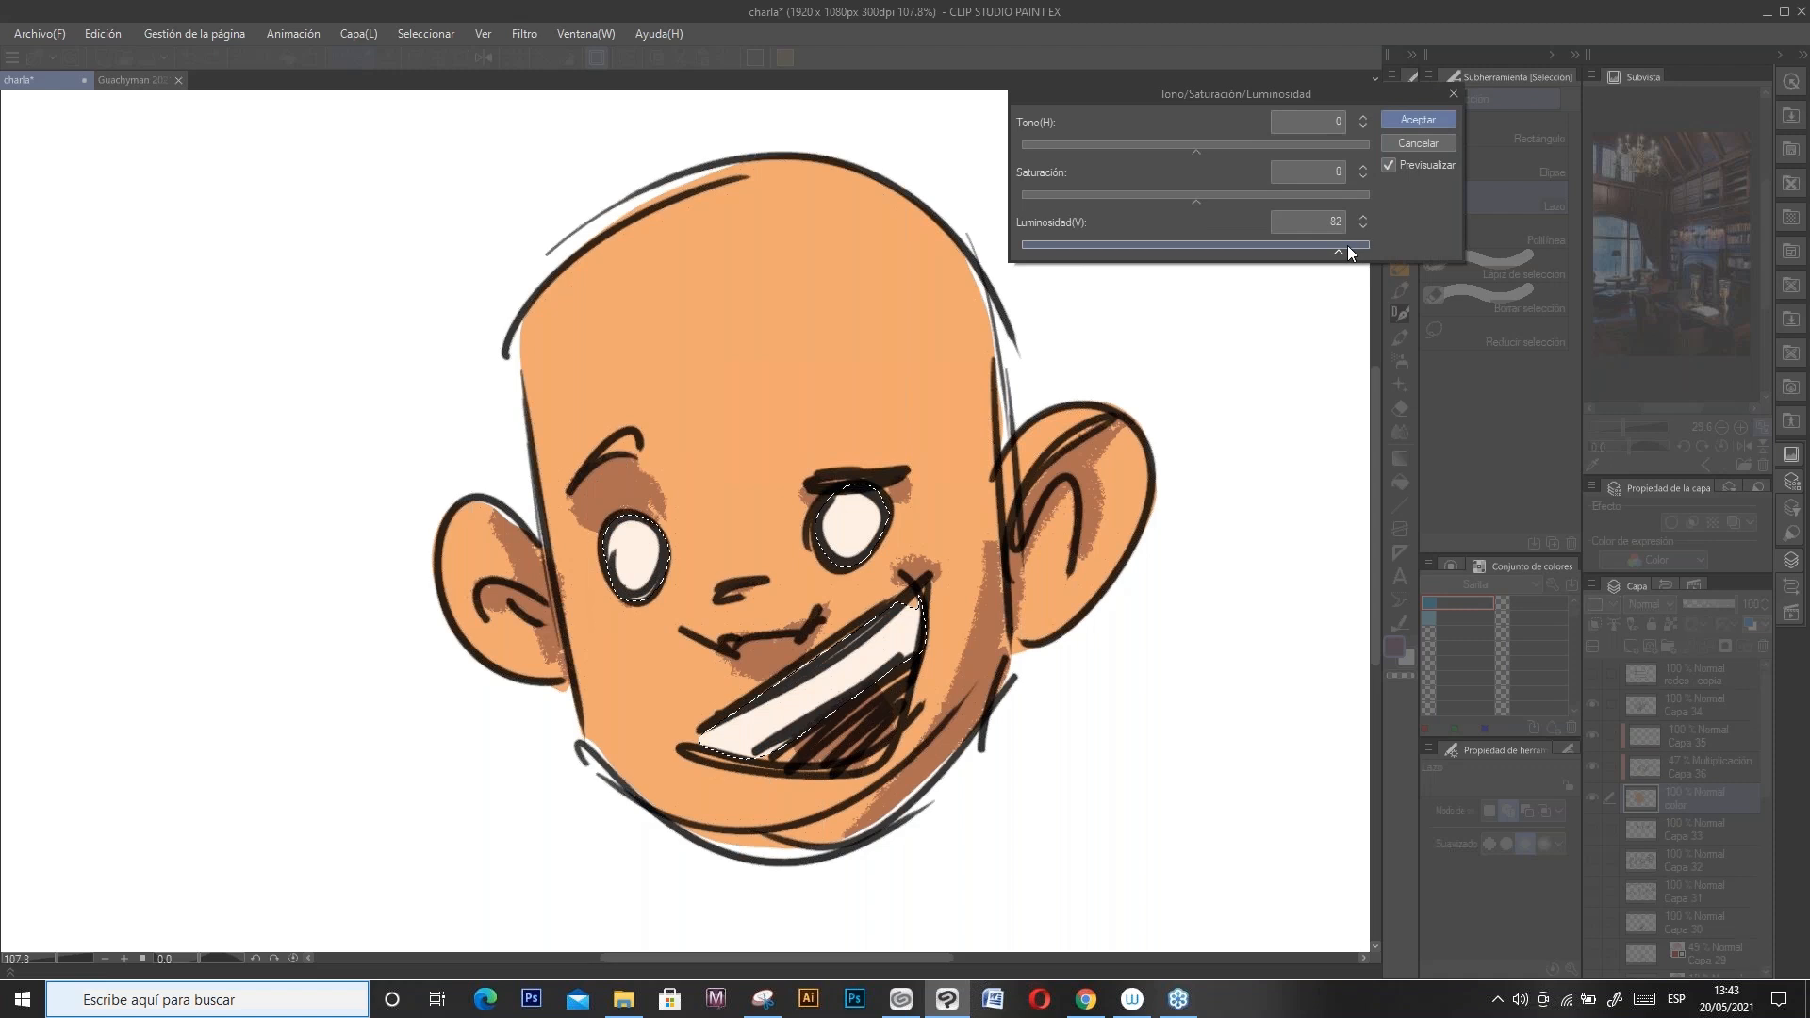
pyautogui.click(1440, 117)
pyautogui.click(545, 59)
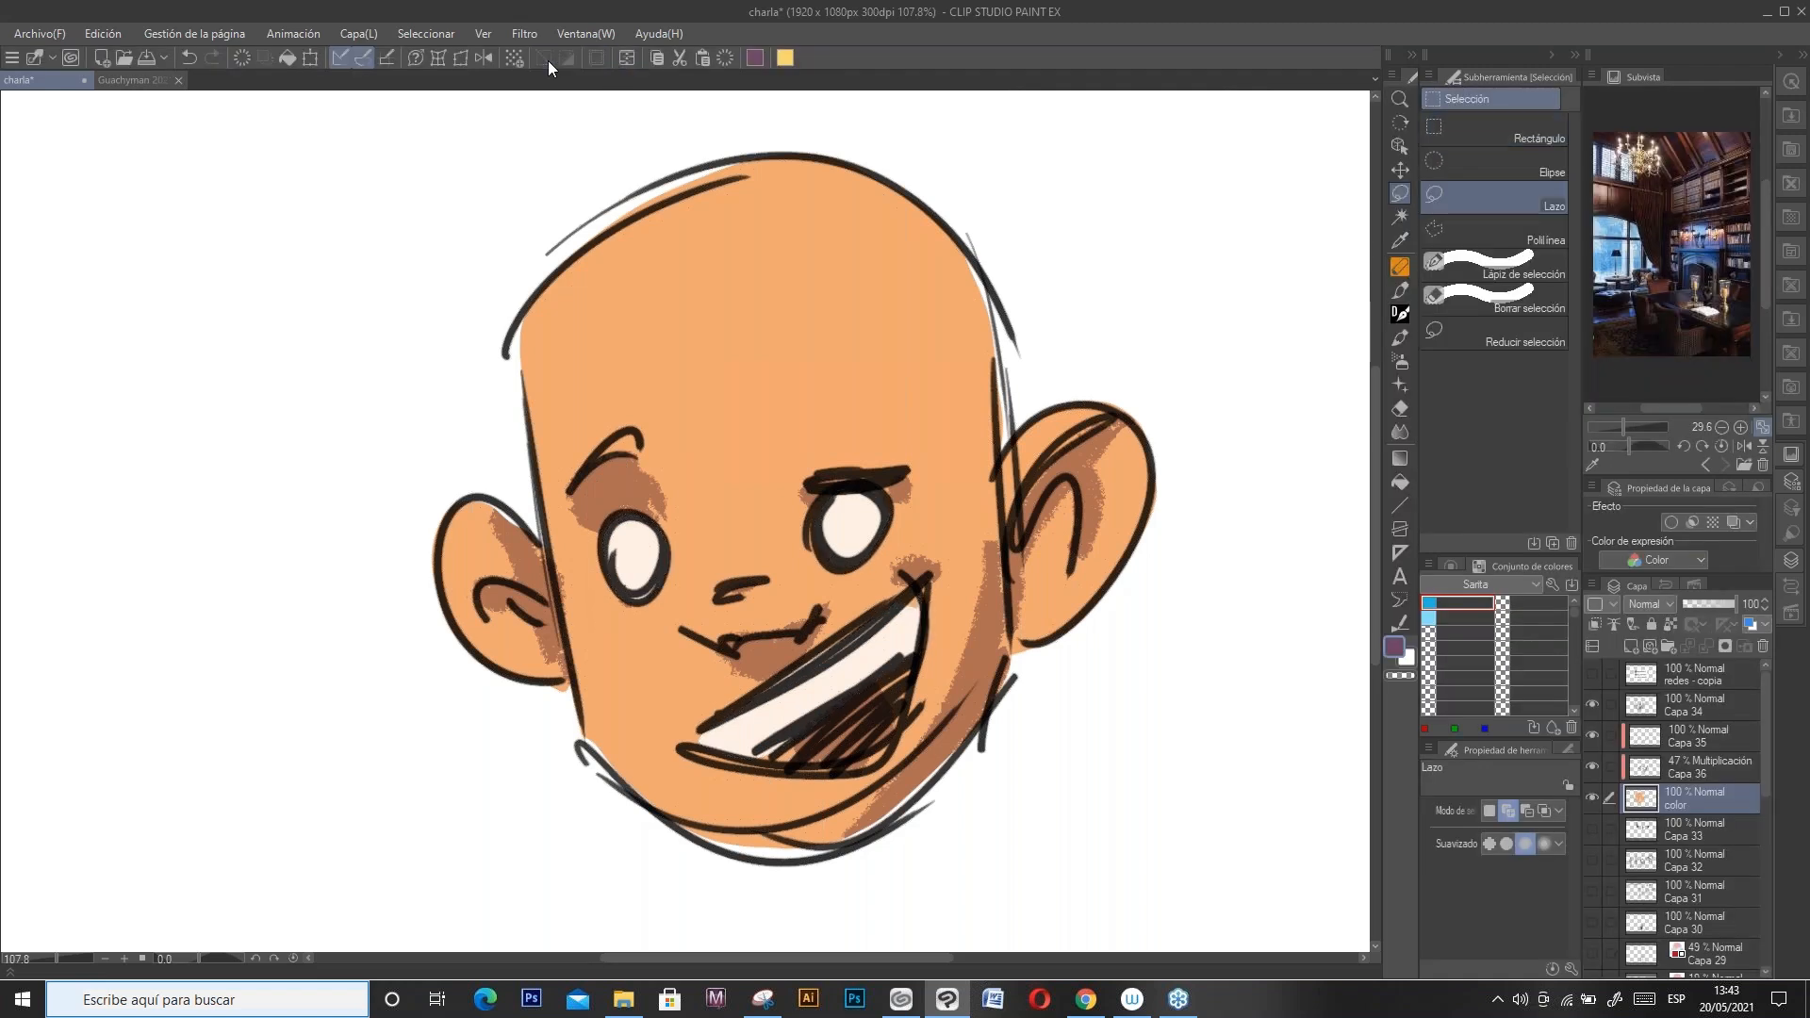
# Step: Rename the shadow layer sombra and Capa 35 luces, and set luces to Sobreexponer (brillo) with yellow as the drawing colour
pyautogui.click(785, 56)
pyautogui.click(1698, 768)
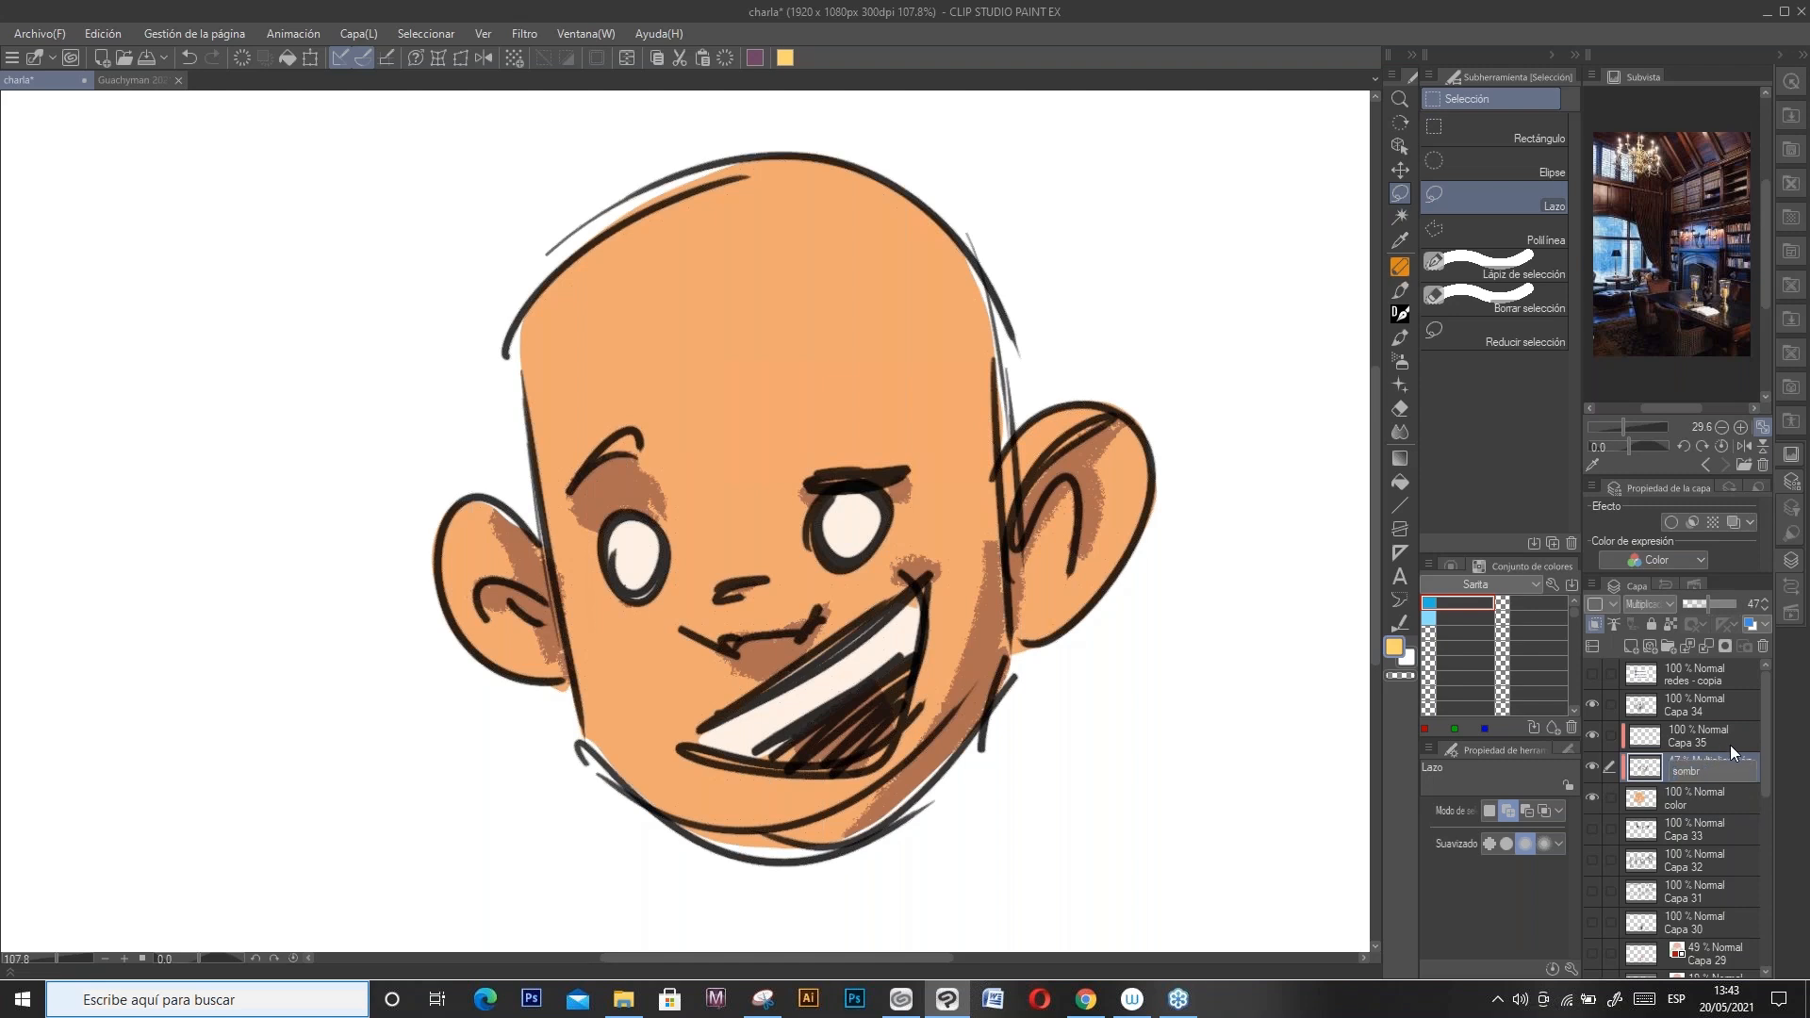
pyautogui.doubleClick(1678, 742)
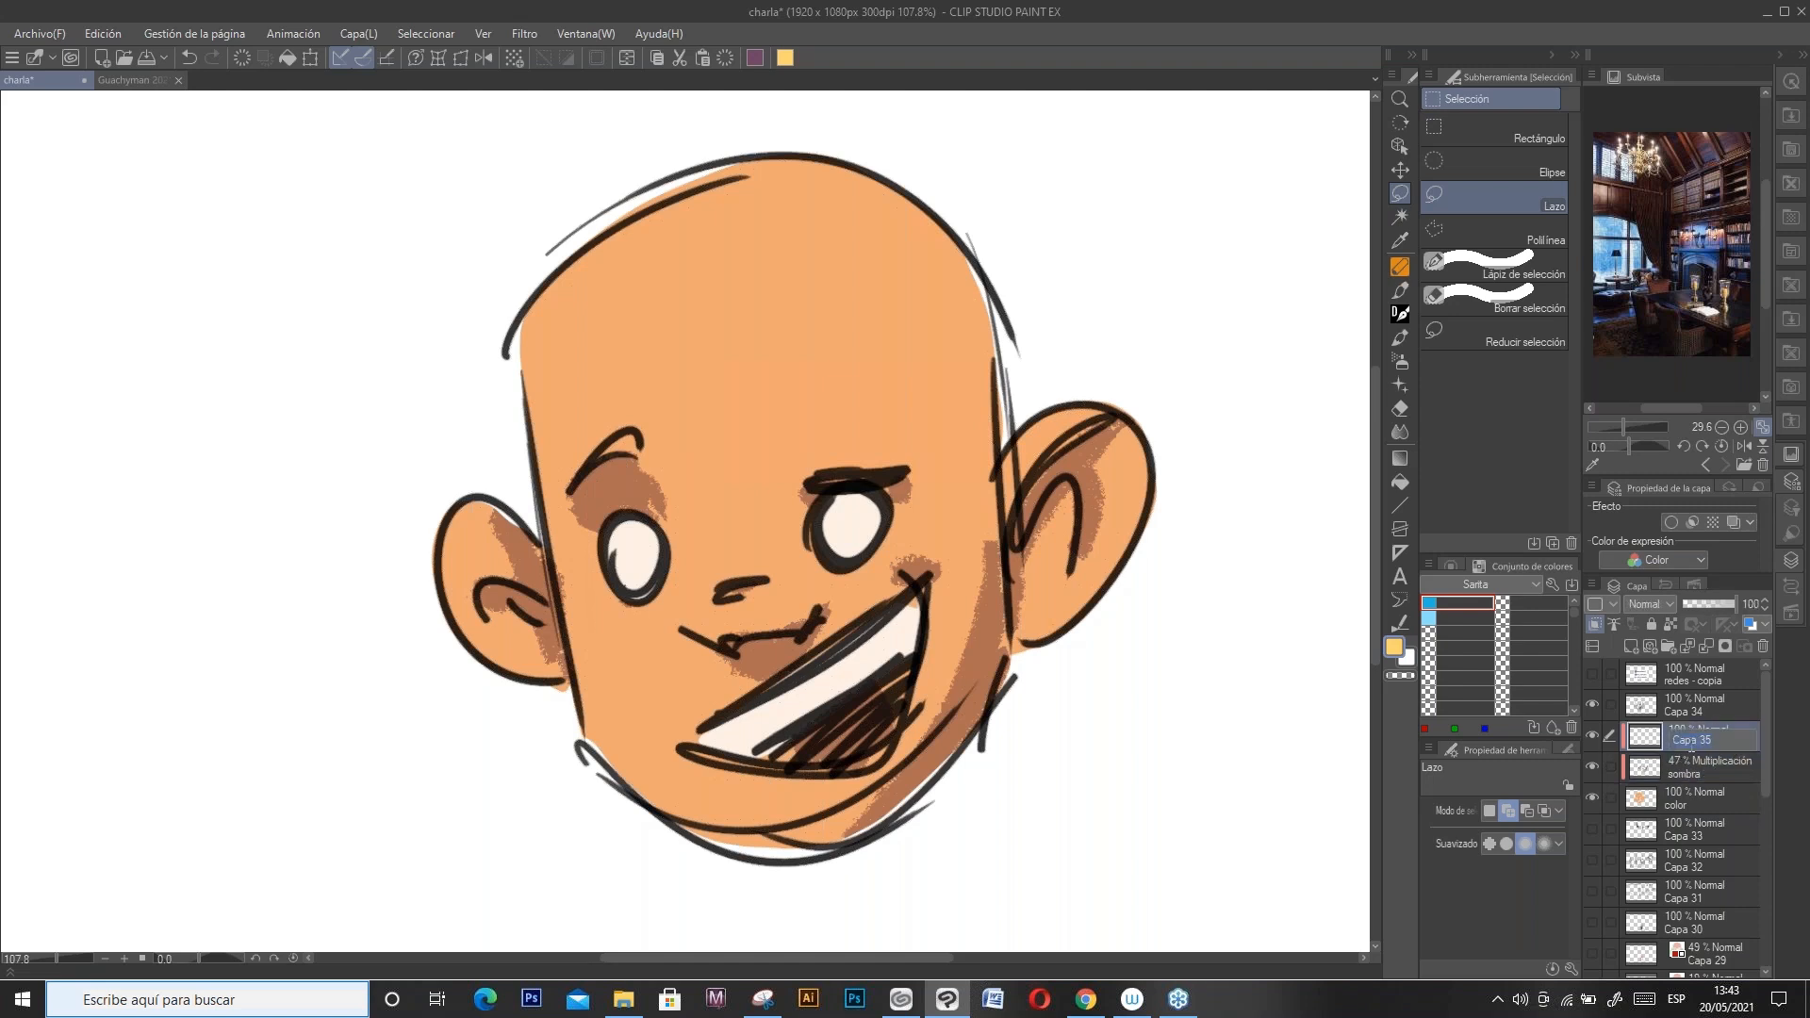
pyautogui.write('luces')
pyautogui.click(1665, 604)
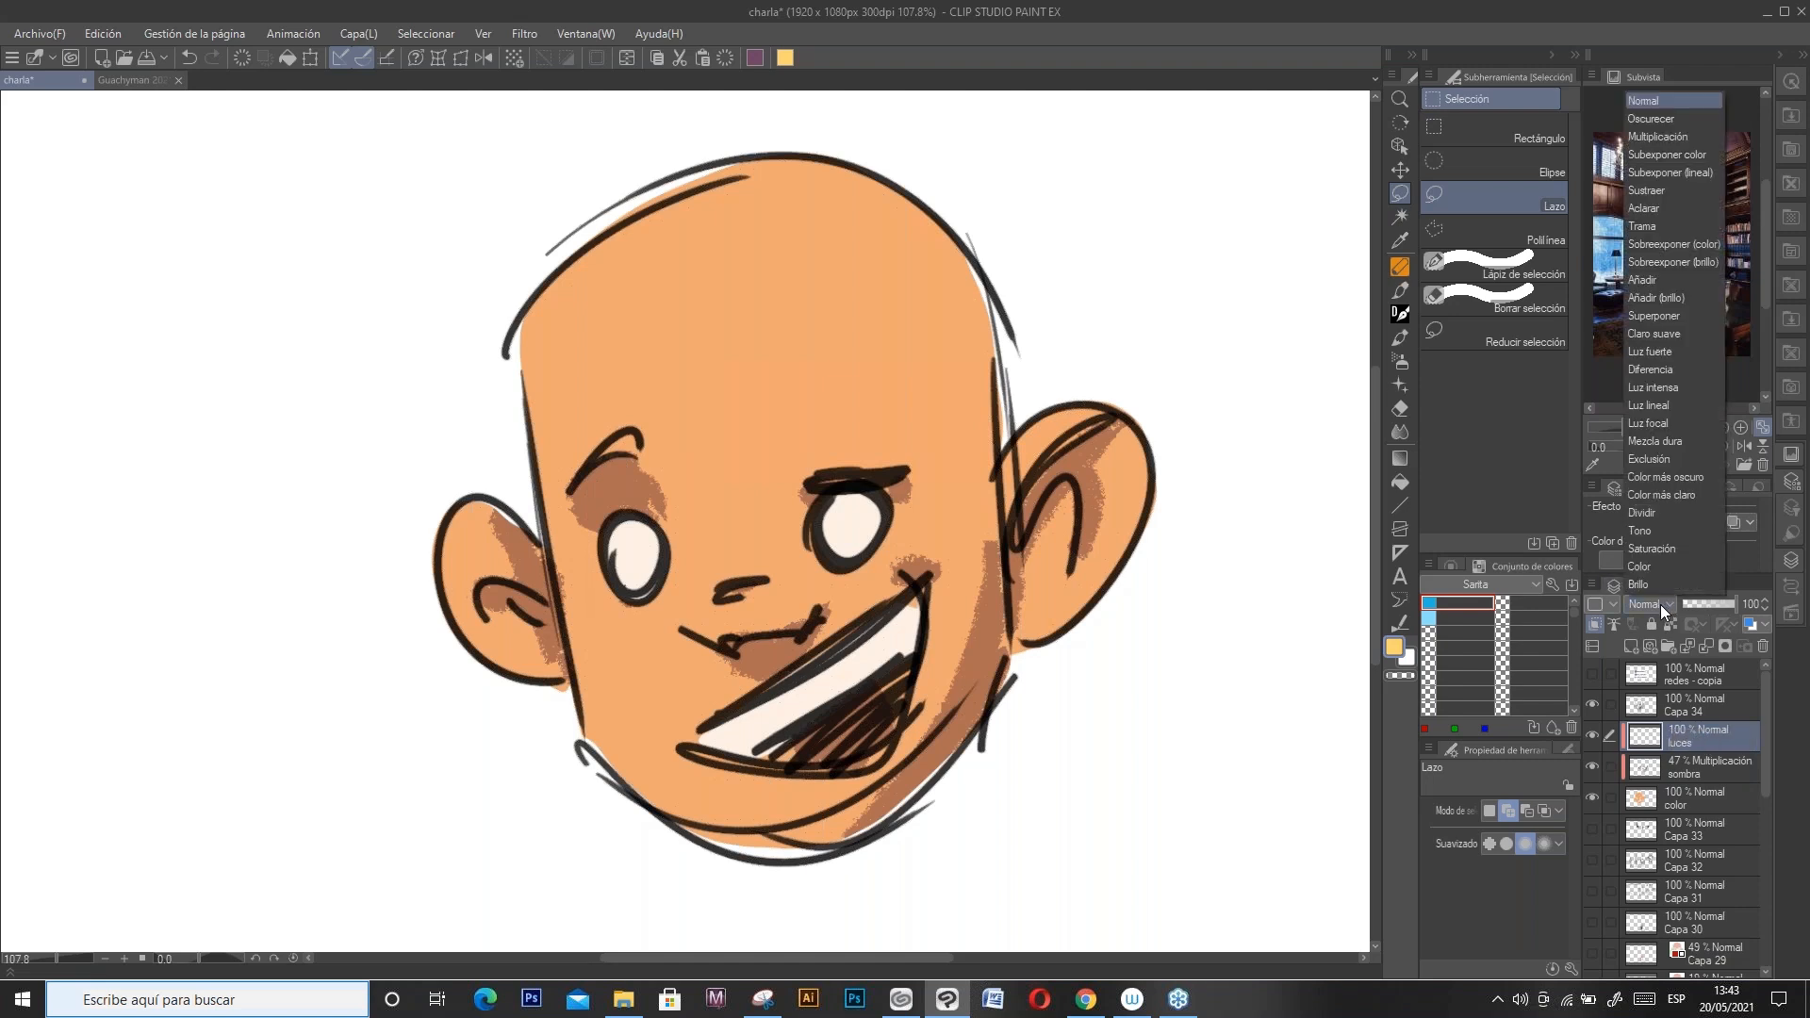
pyautogui.click(1683, 260)
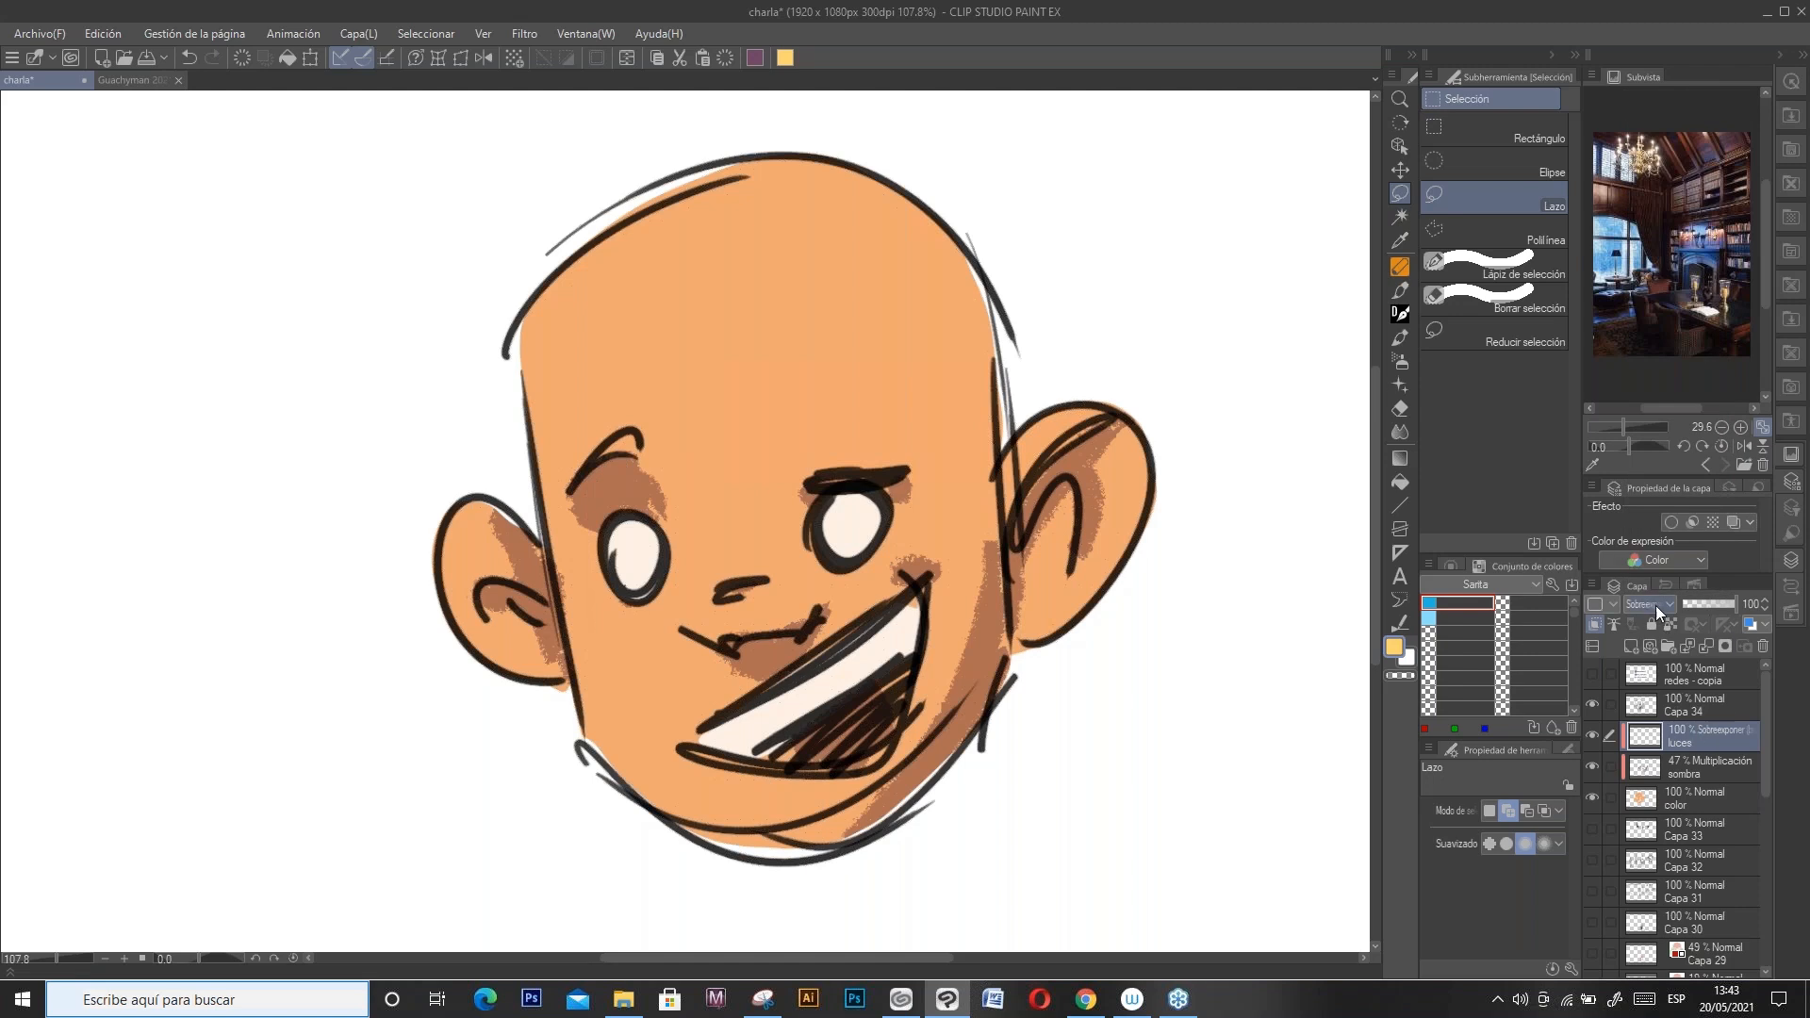
# Step: Paint soft yellow light with Pincel de superposición desigual inside lassoed areas on the head's lit side, ears, nose and chin, and deselect
pyautogui.press('p')
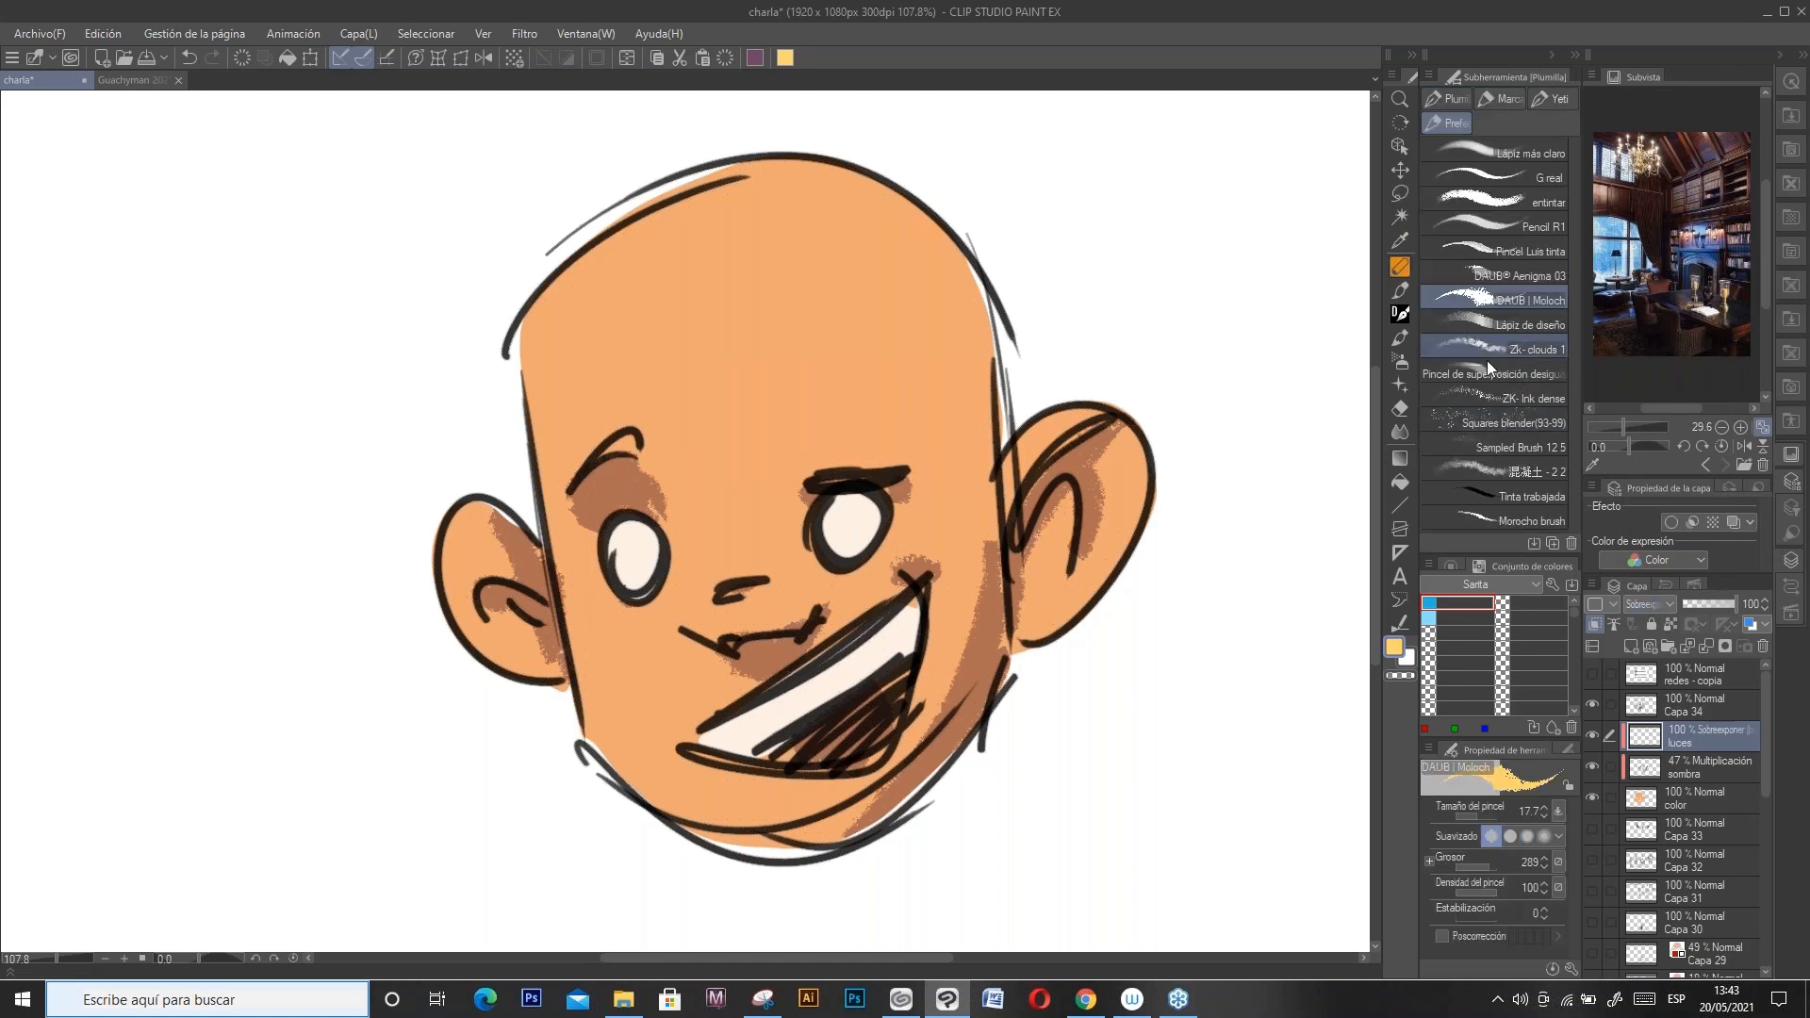
pyautogui.click(1484, 373)
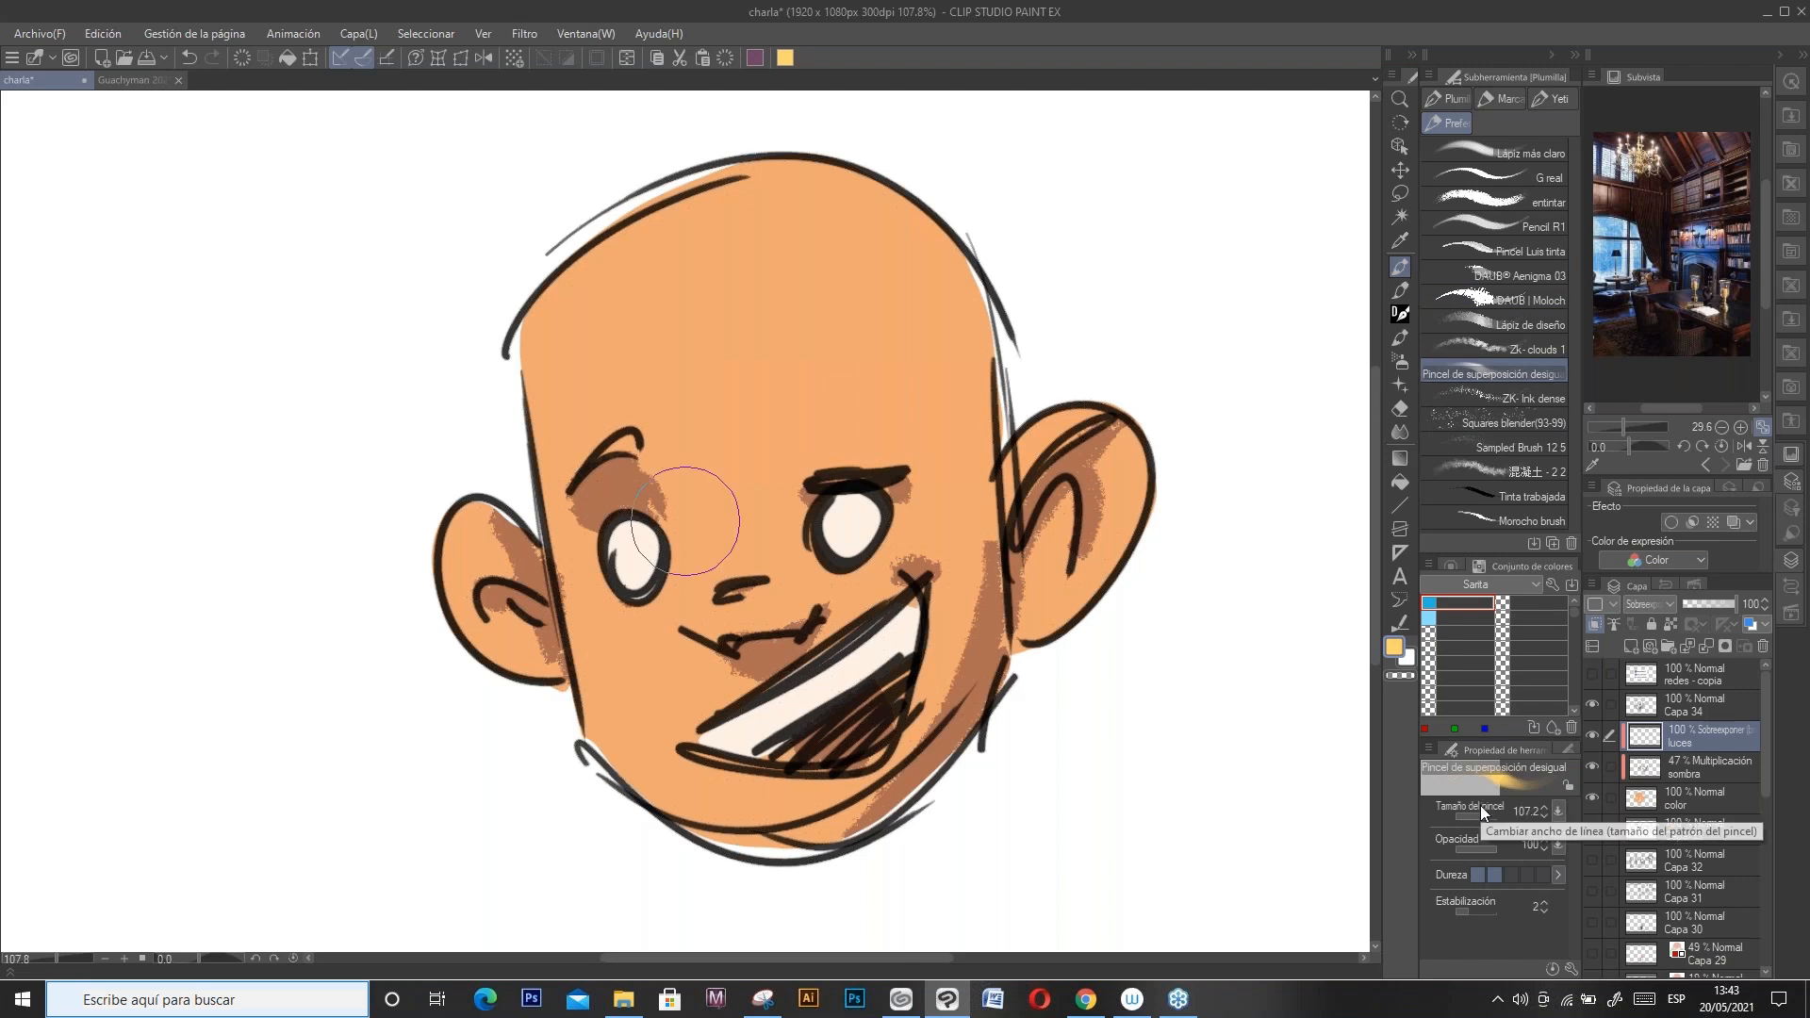
pyautogui.press('m')
pyautogui.moveTo(794, 168)
pyautogui.mouseDown()
pyautogui.moveTo(702, 209)
pyautogui.moveTo(601, 386)
pyautogui.moveTo(573, 504)
pyautogui.moveTo(654, 605)
pyautogui.moveTo(698, 812)
pyautogui.moveTo(580, 721)
pyautogui.moveTo(555, 563)
pyautogui.moveTo(653, 156)
pyautogui.moveTo(707, 139)
pyautogui.mouseUp()
pyautogui.moveTo(492, 509)
pyautogui.mouseDown()
pyautogui.moveTo(533, 674)
pyautogui.moveTo(441, 462)
pyautogui.mouseUp()
pyautogui.moveTo(774, 580)
pyautogui.mouseDown()
pyautogui.moveTo(736, 651)
pyautogui.moveTo(754, 577)
pyautogui.moveTo(745, 613)
pyautogui.mouseUp()
pyautogui.moveTo(1125, 398)
pyautogui.mouseDown()
pyautogui.moveTo(1032, 453)
pyautogui.moveTo(1184, 378)
pyautogui.mouseUp()
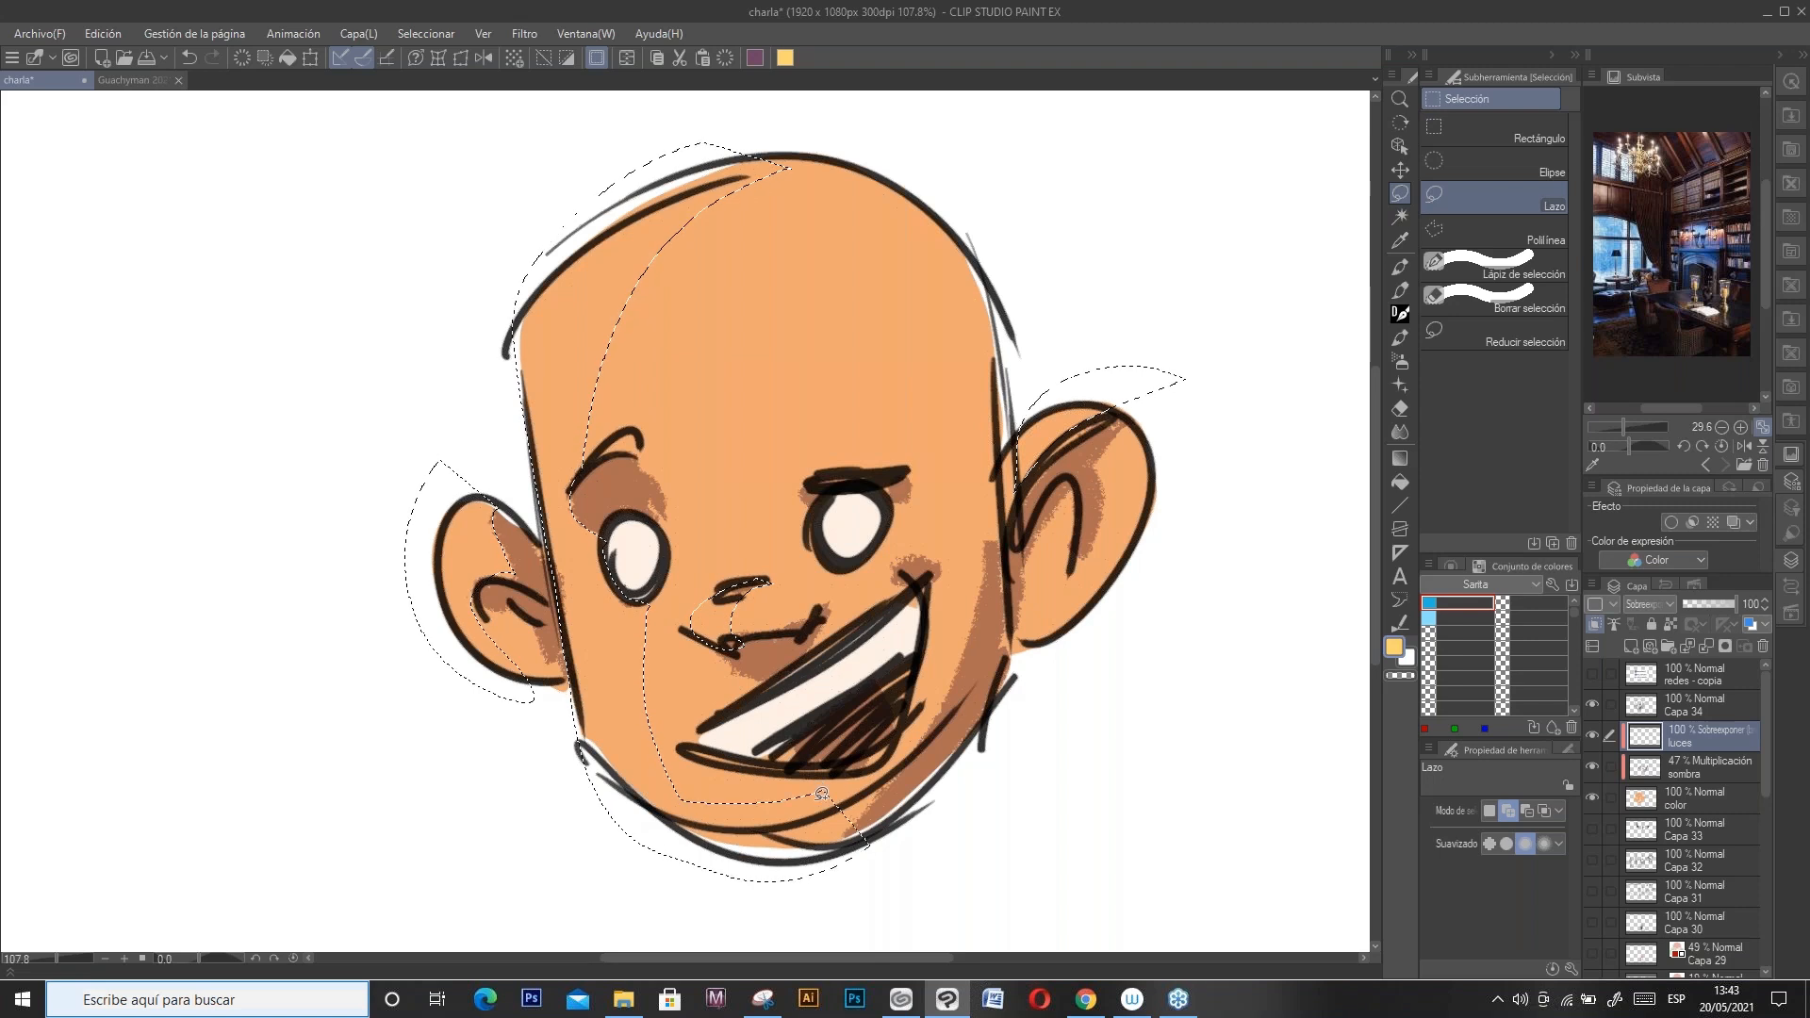
pyautogui.moveTo(818, 803)
pyautogui.mouseDown()
pyautogui.moveTo(847, 872)
pyautogui.moveTo(660, 848)
pyautogui.mouseUp()
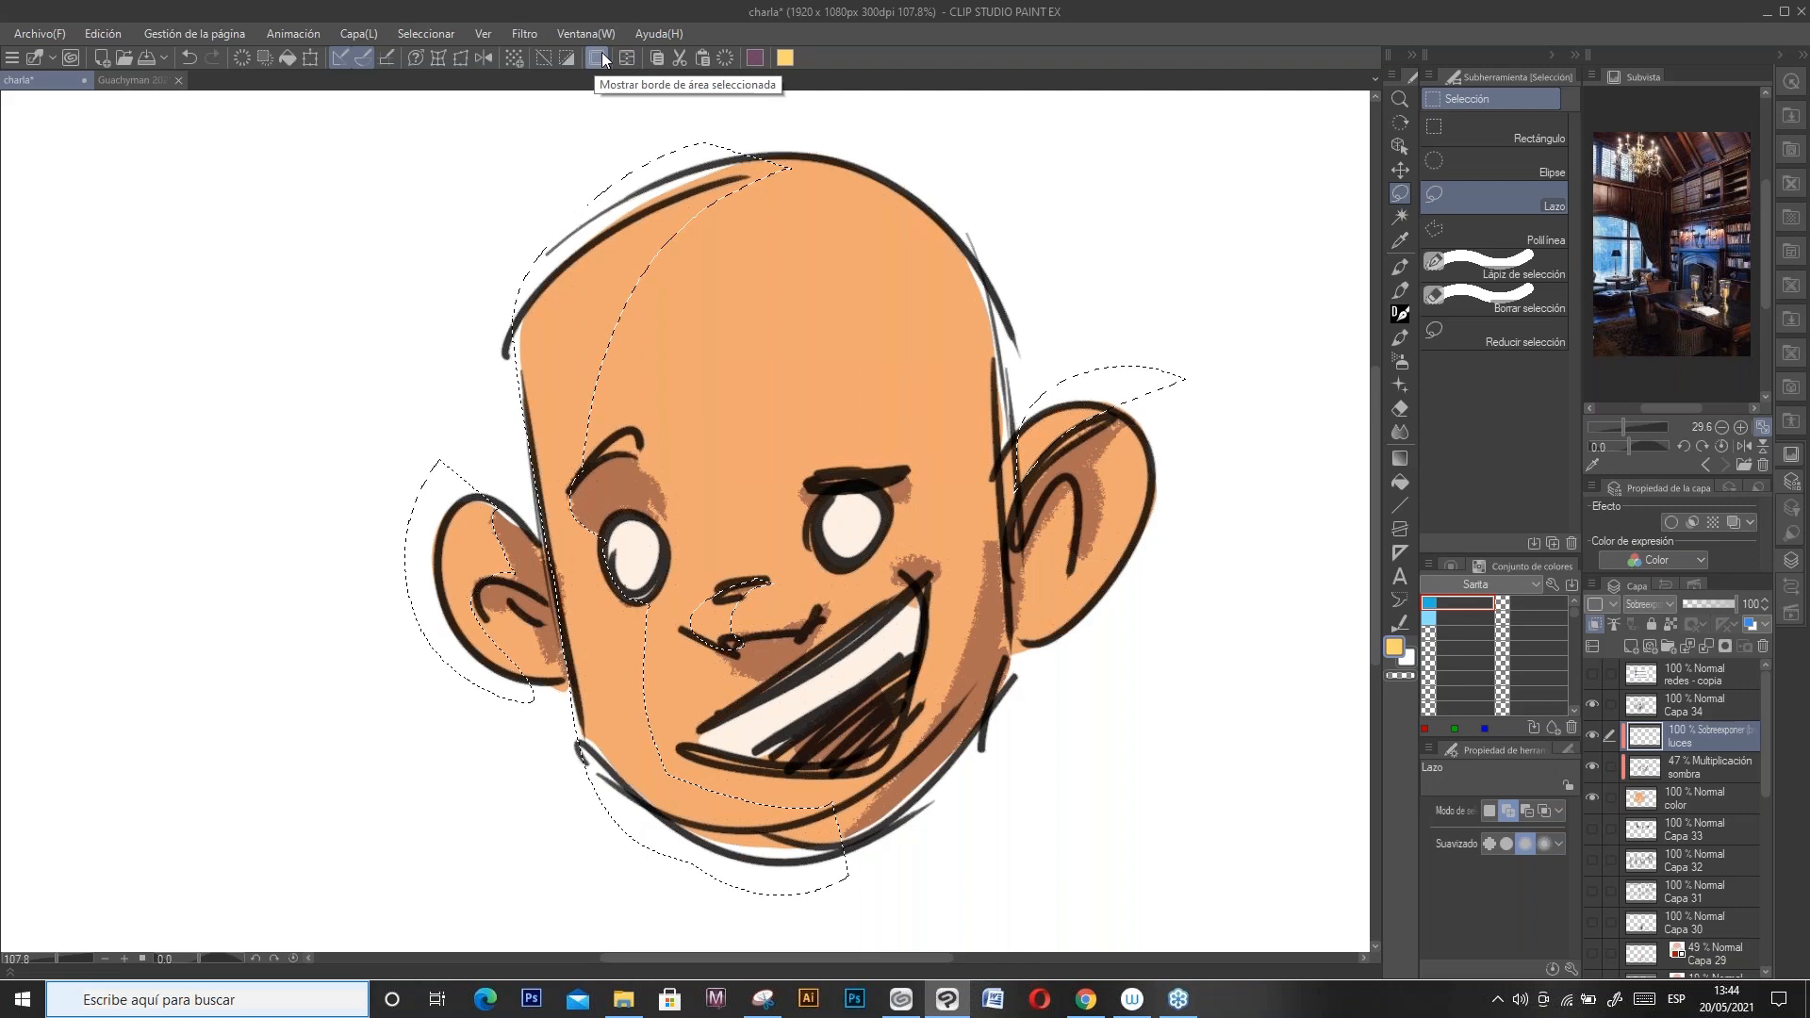
pyautogui.click(598, 56)
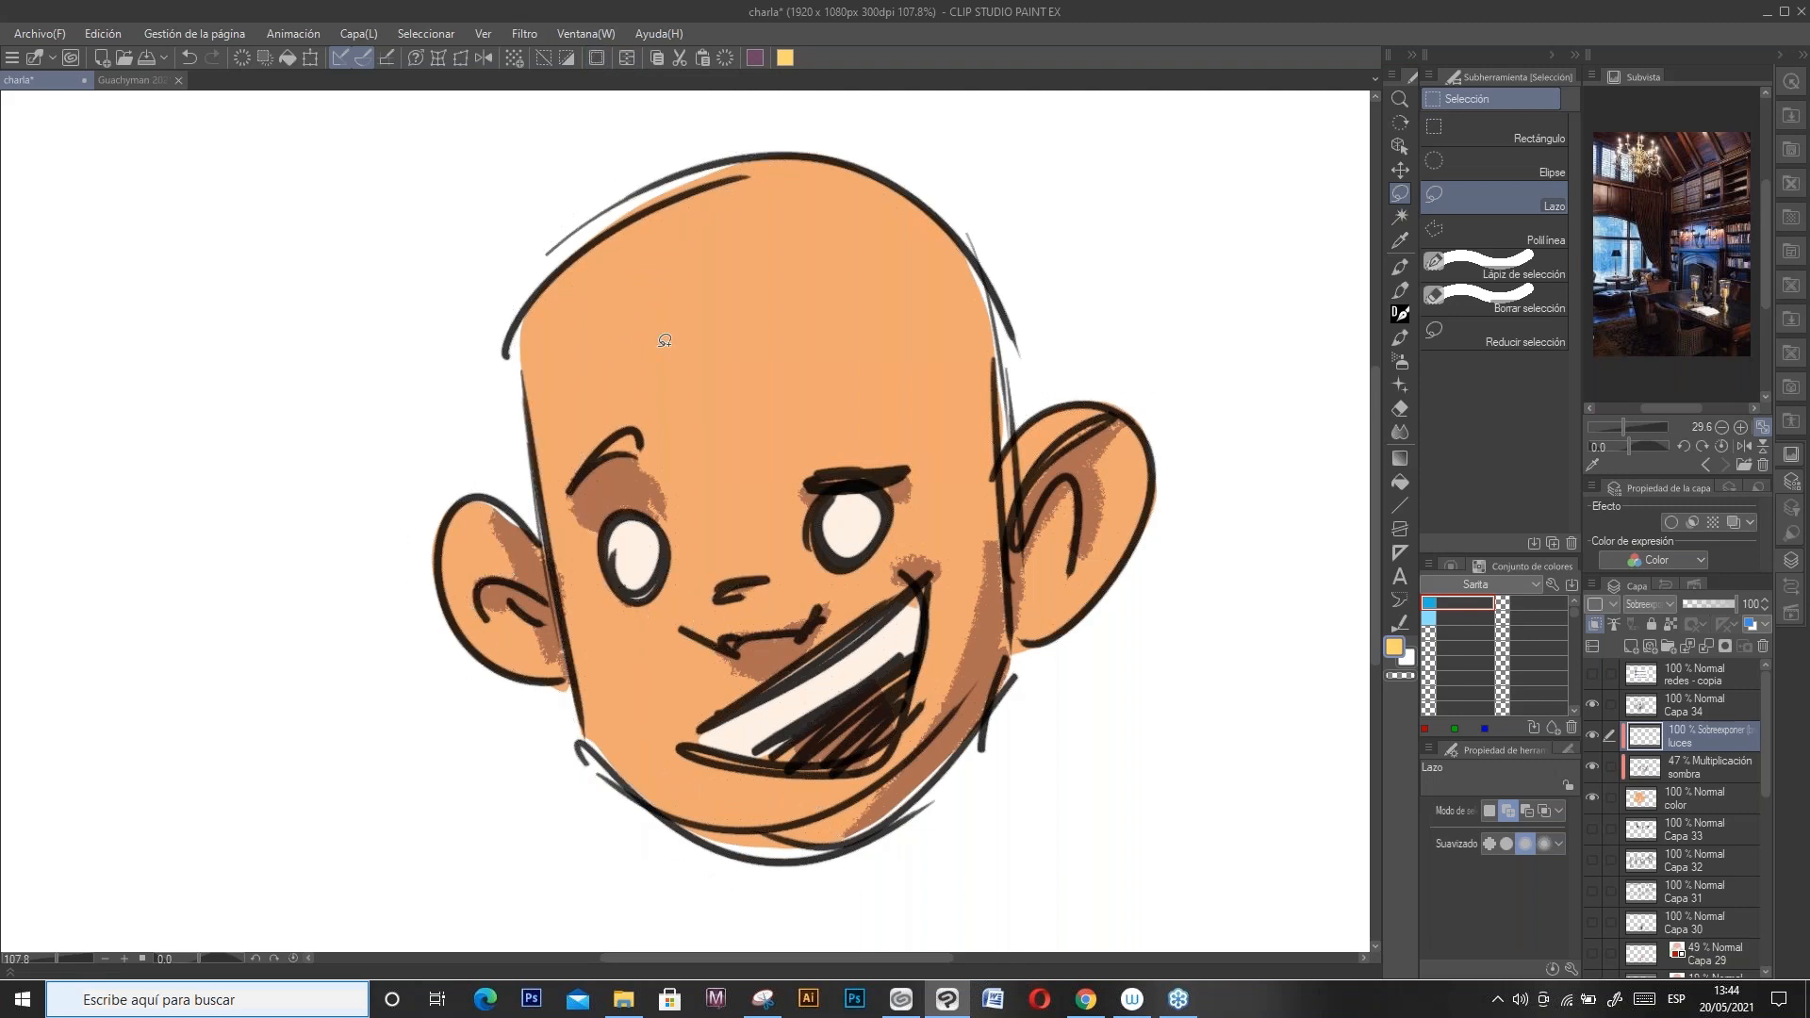
pyautogui.press('p')
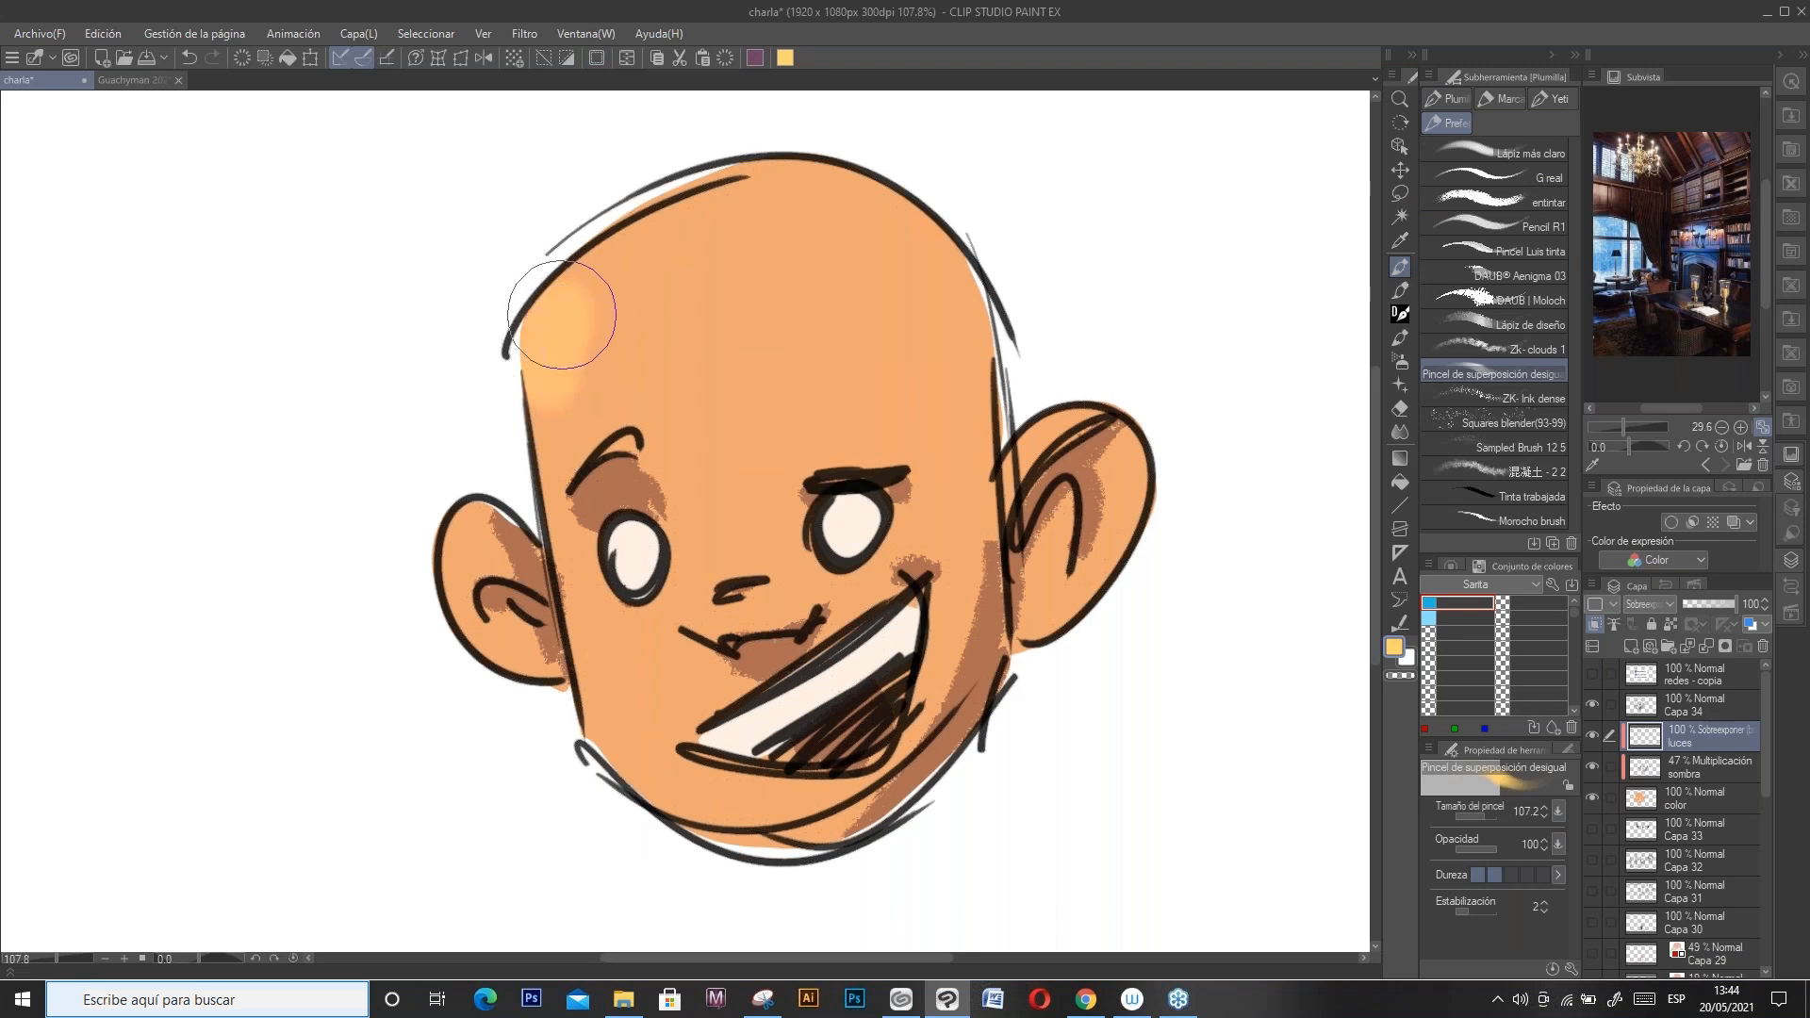
pyautogui.moveTo(546, 300)
pyautogui.mouseDown()
pyautogui.moveTo(690, 189)
pyautogui.moveTo(538, 419)
pyautogui.moveTo(566, 581)
pyautogui.moveTo(551, 381)
pyautogui.moveTo(600, 694)
pyautogui.moveTo(587, 481)
pyautogui.moveTo(684, 818)
pyautogui.moveTo(597, 672)
pyautogui.moveTo(672, 832)
pyautogui.moveTo(574, 568)
pyautogui.moveTo(495, 503)
pyautogui.moveTo(477, 604)
pyautogui.moveTo(466, 532)
pyautogui.moveTo(483, 474)
pyautogui.moveTo(491, 677)
pyautogui.moveTo(556, 448)
pyautogui.moveTo(545, 349)
pyautogui.moveTo(665, 209)
pyautogui.moveTo(623, 262)
pyautogui.moveTo(549, 253)
pyautogui.moveTo(594, 201)
pyautogui.mouseUp()
pyautogui.moveTo(749, 623)
pyautogui.mouseDown()
pyautogui.moveTo(730, 589)
pyautogui.moveTo(755, 617)
pyautogui.mouseUp()
pyautogui.moveTo(1101, 394); pyautogui.dragTo(1140, 383)
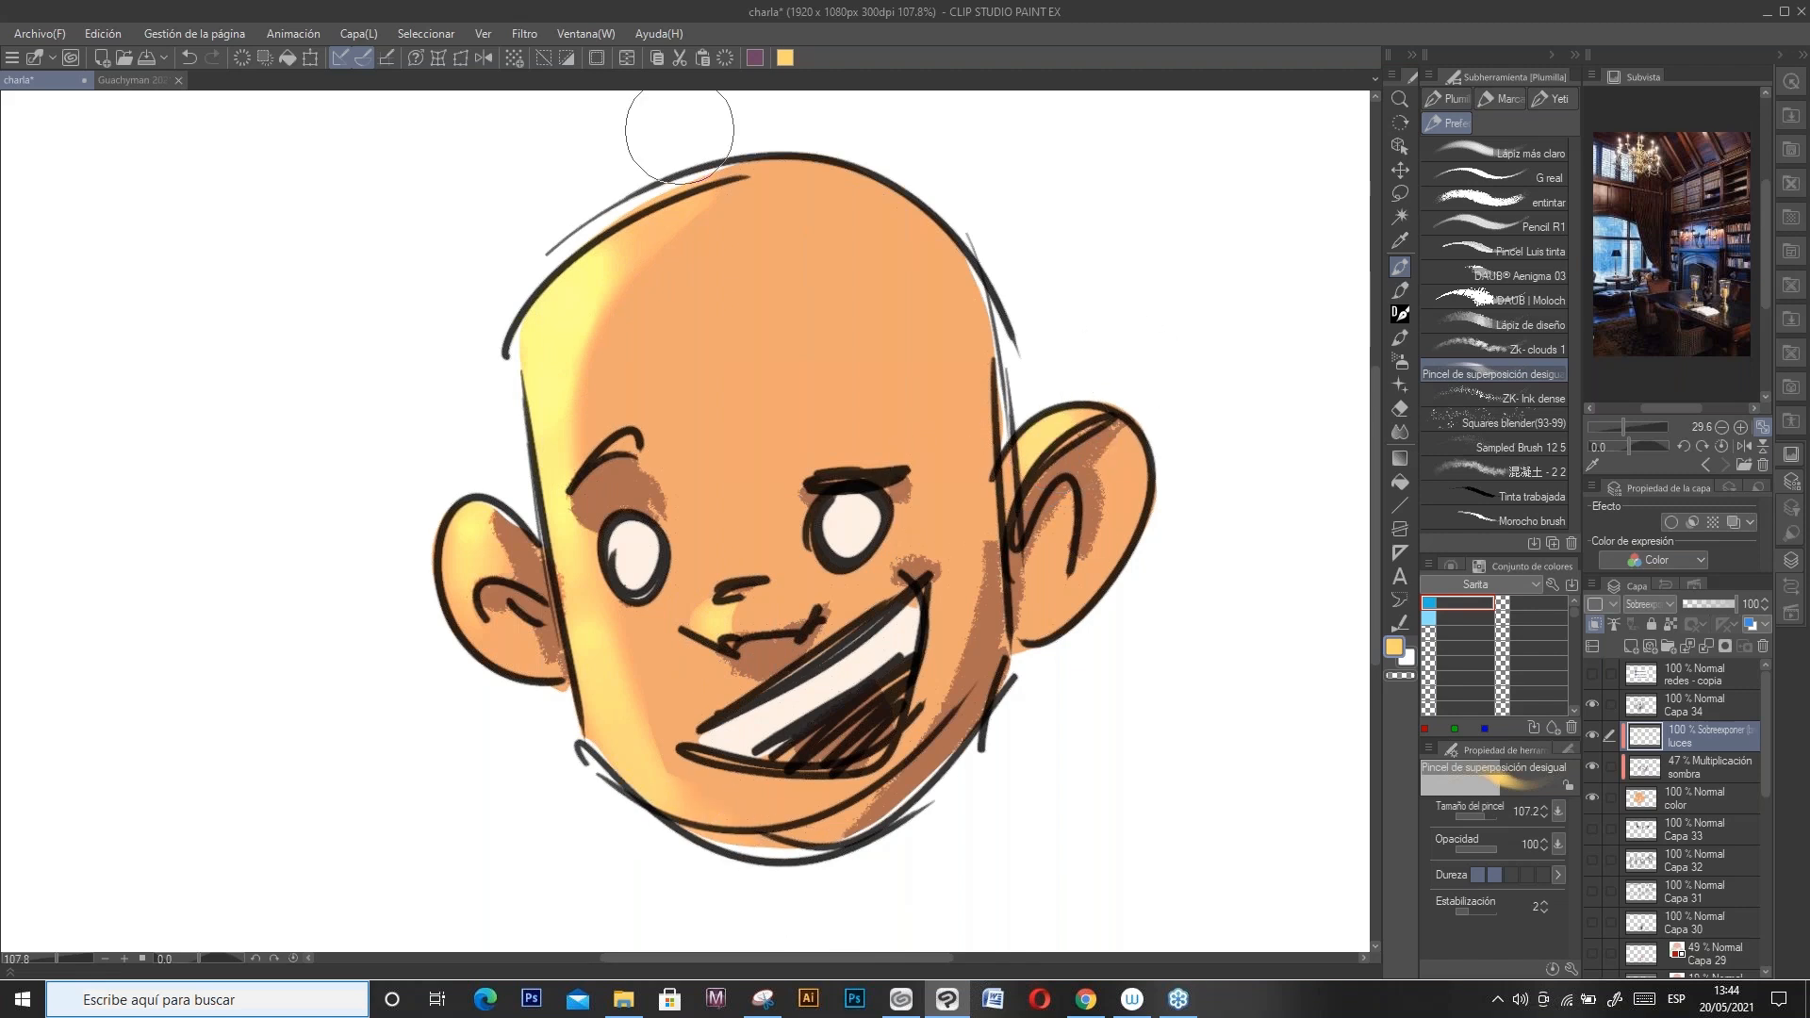
pyautogui.click(543, 59)
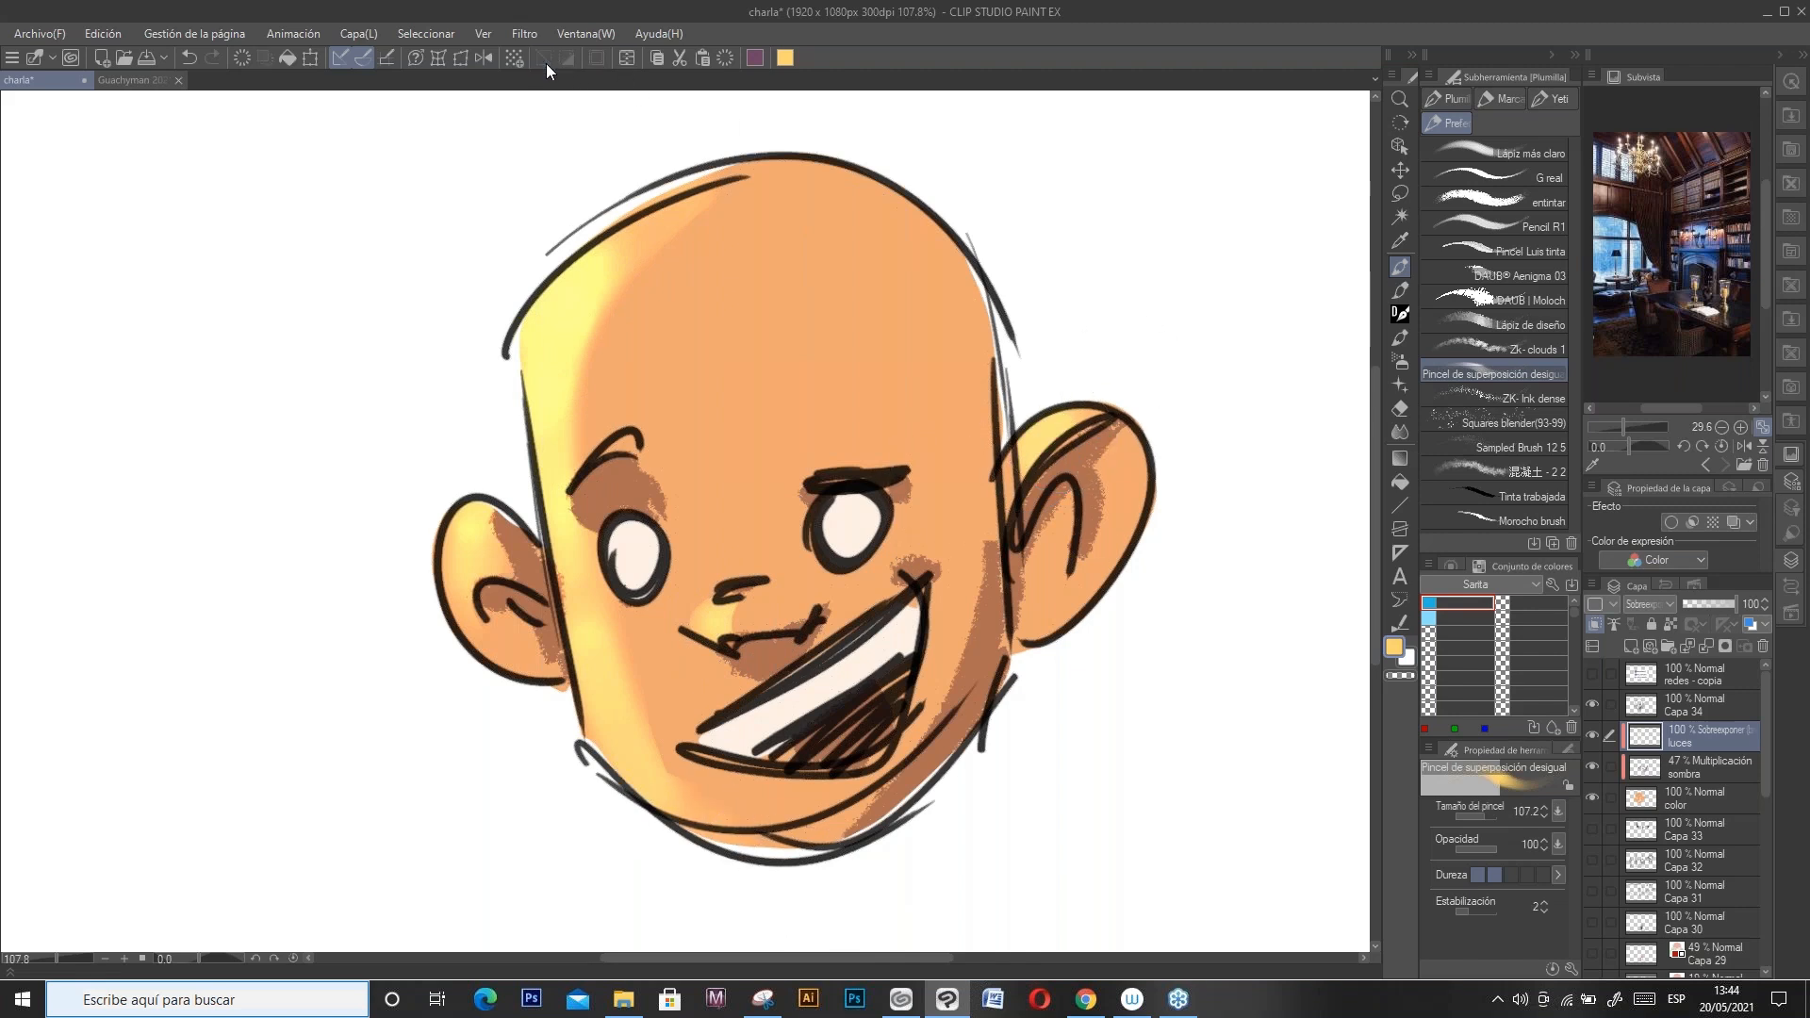
# Step: Set the drawing colour to red C11919
pyautogui.rightClick(882, 51)
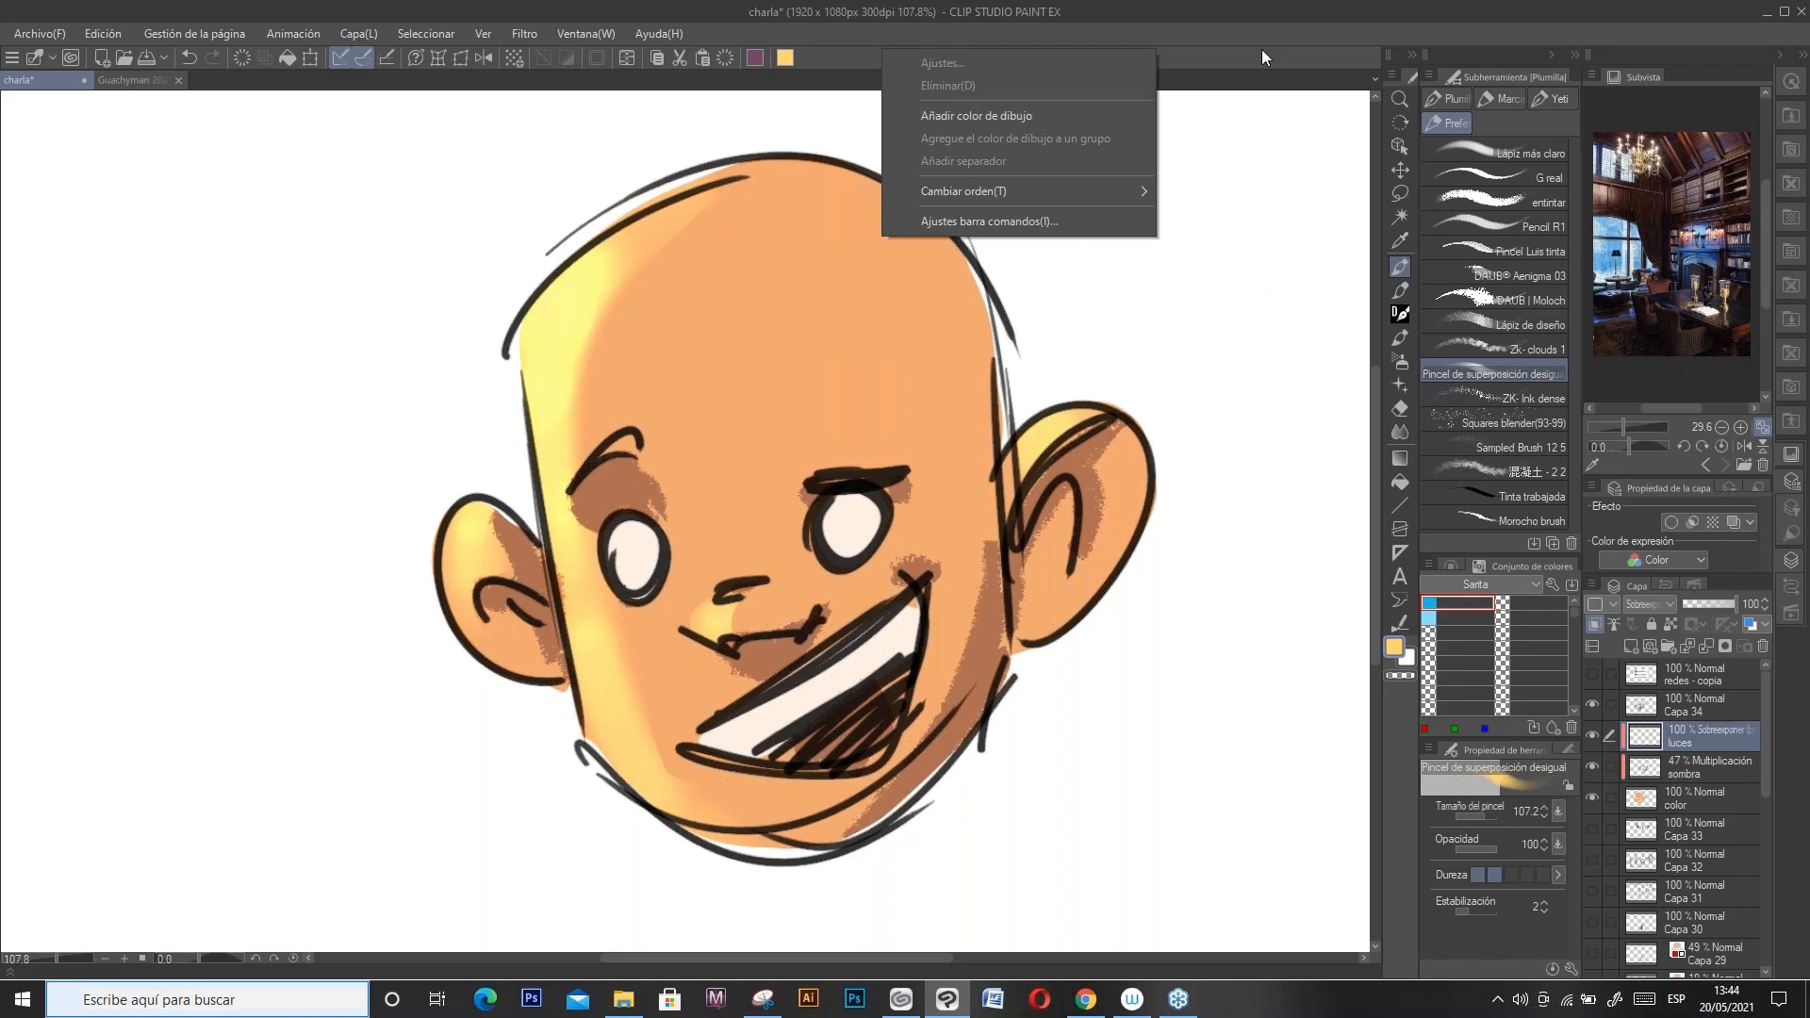
pyautogui.click(1372, 431)
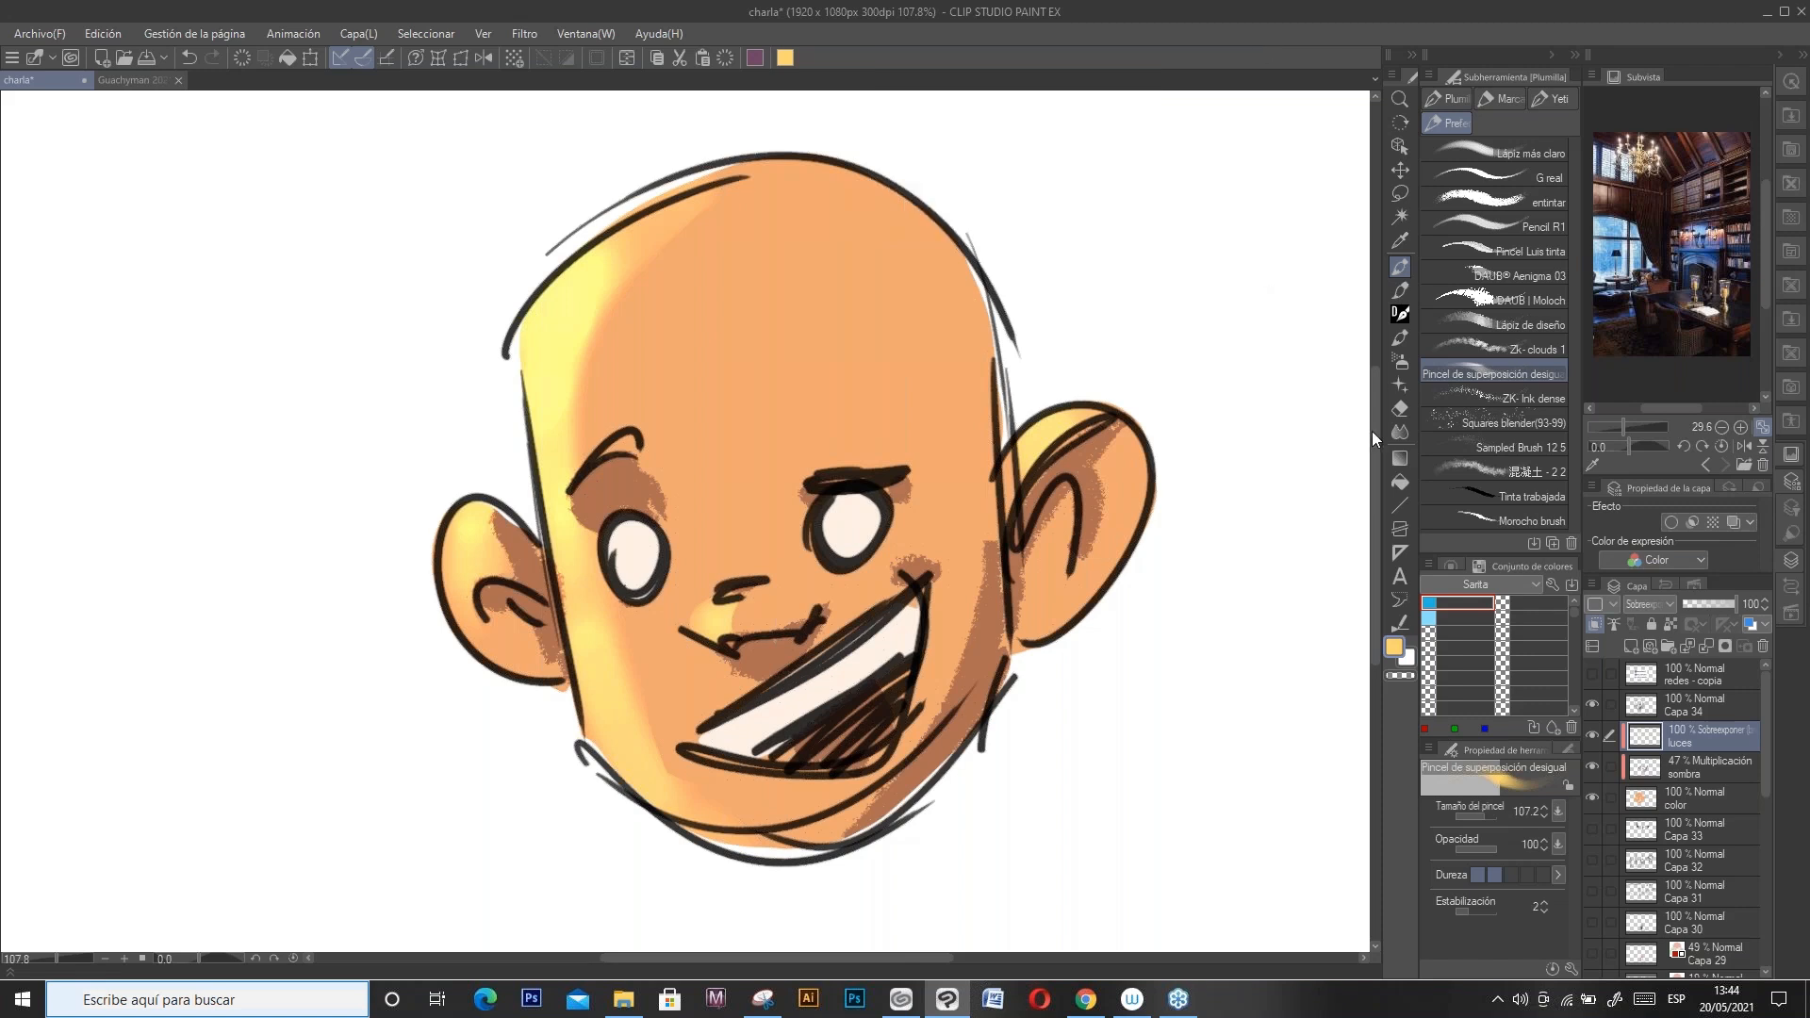
pyautogui.click(1396, 649)
pyautogui.moveTo(1320, 411); pyautogui.dragTo(1318, 429)
pyautogui.click(1247, 276)
pyautogui.click(1277, 253)
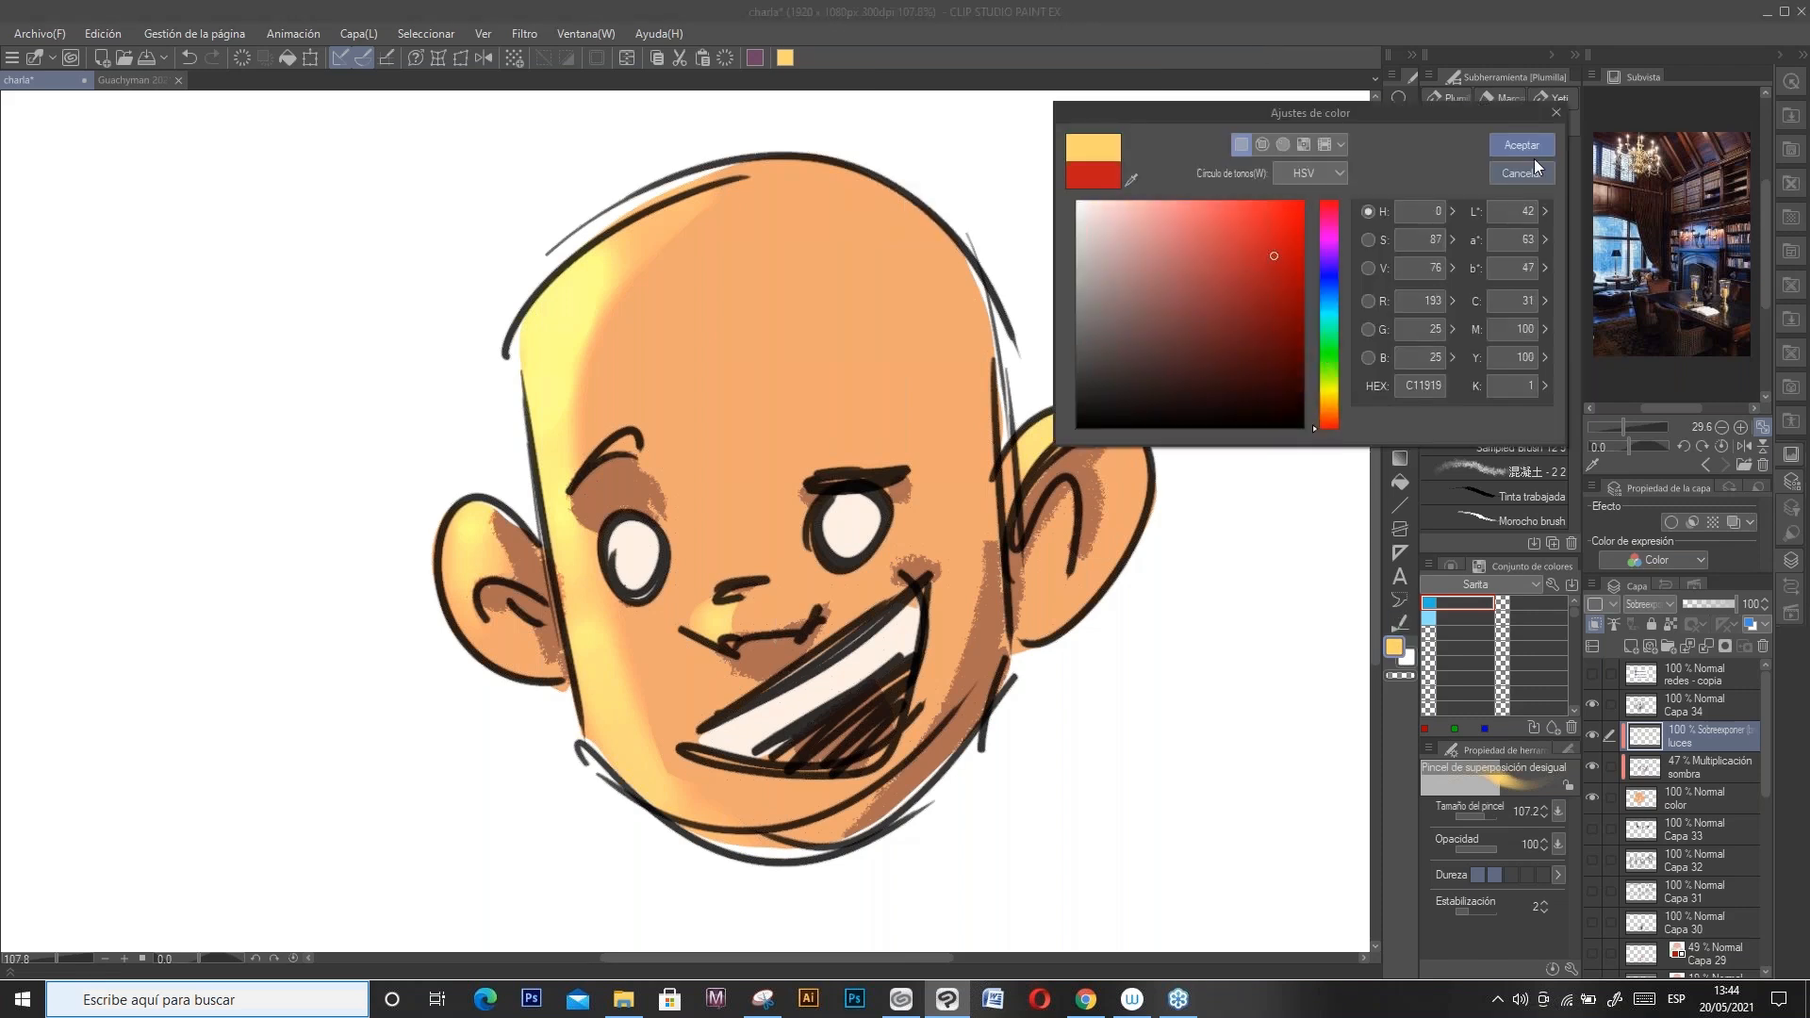
pyautogui.click(1530, 156)
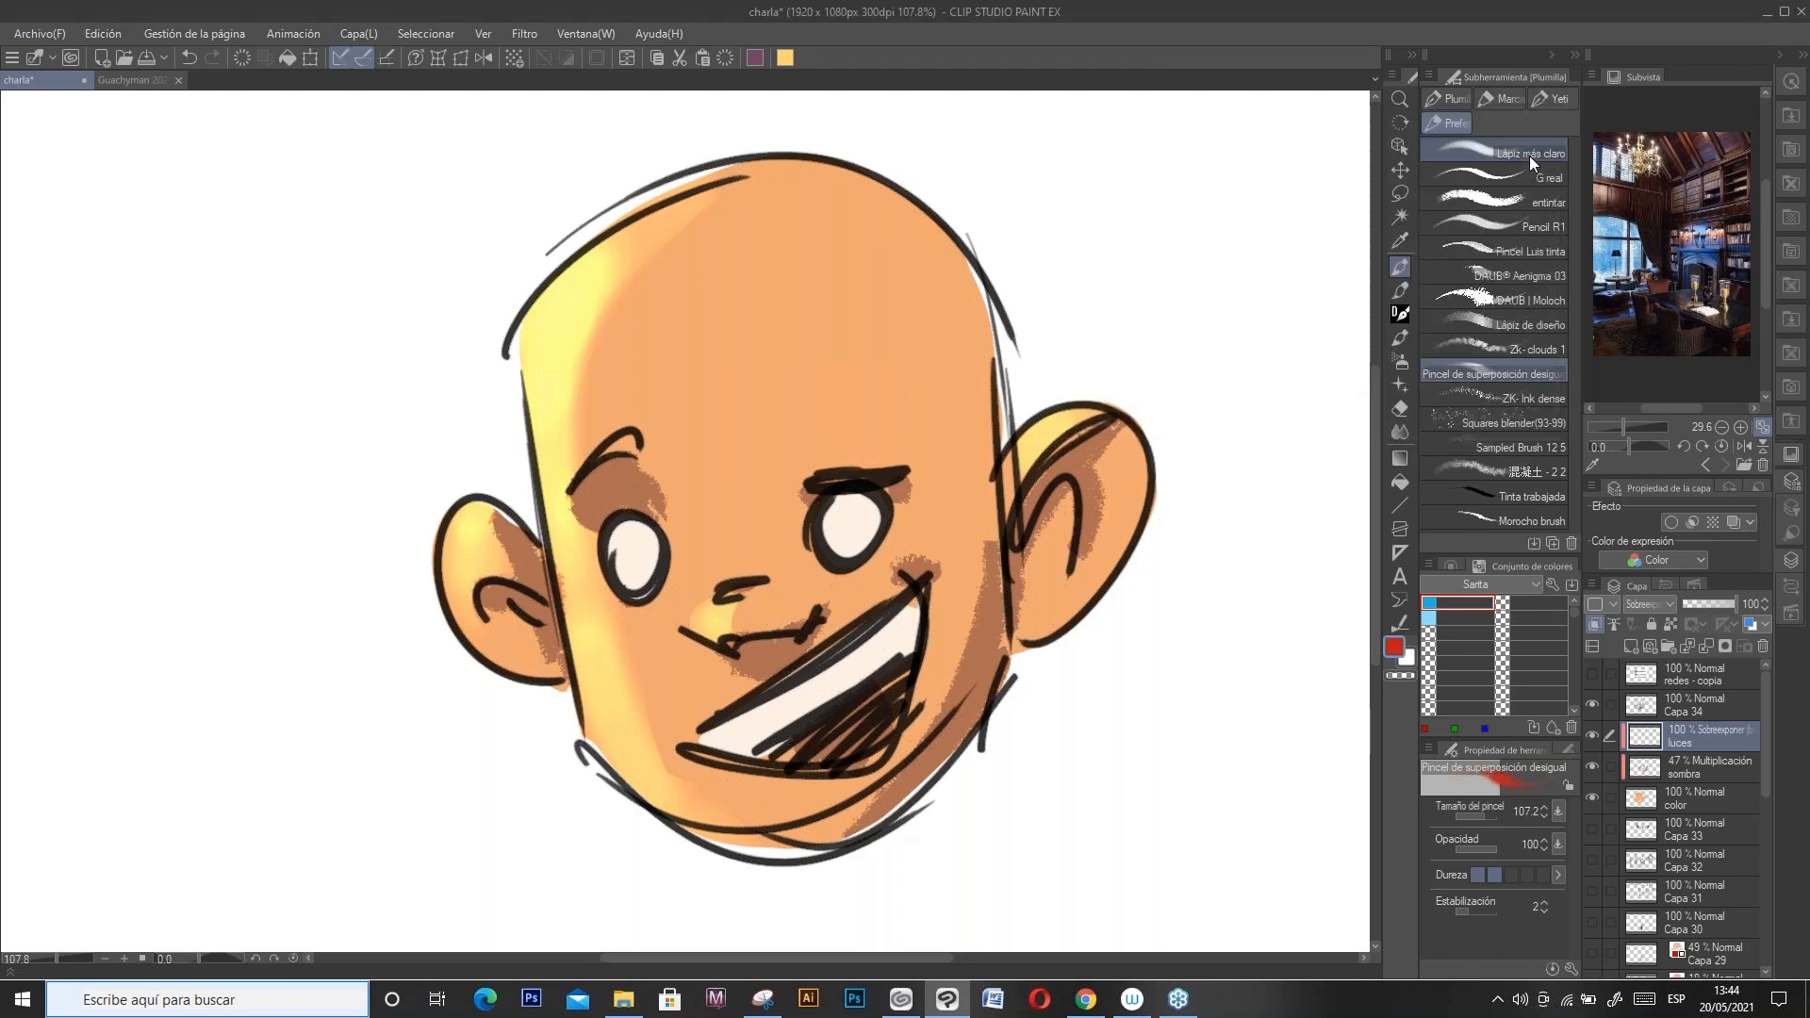
# Step: Add the red drawing colour to the command bar and delete that swatch again
pyautogui.rightClick(1045, 59)
pyautogui.click(1162, 128)
pyautogui.rightClick(811, 57)
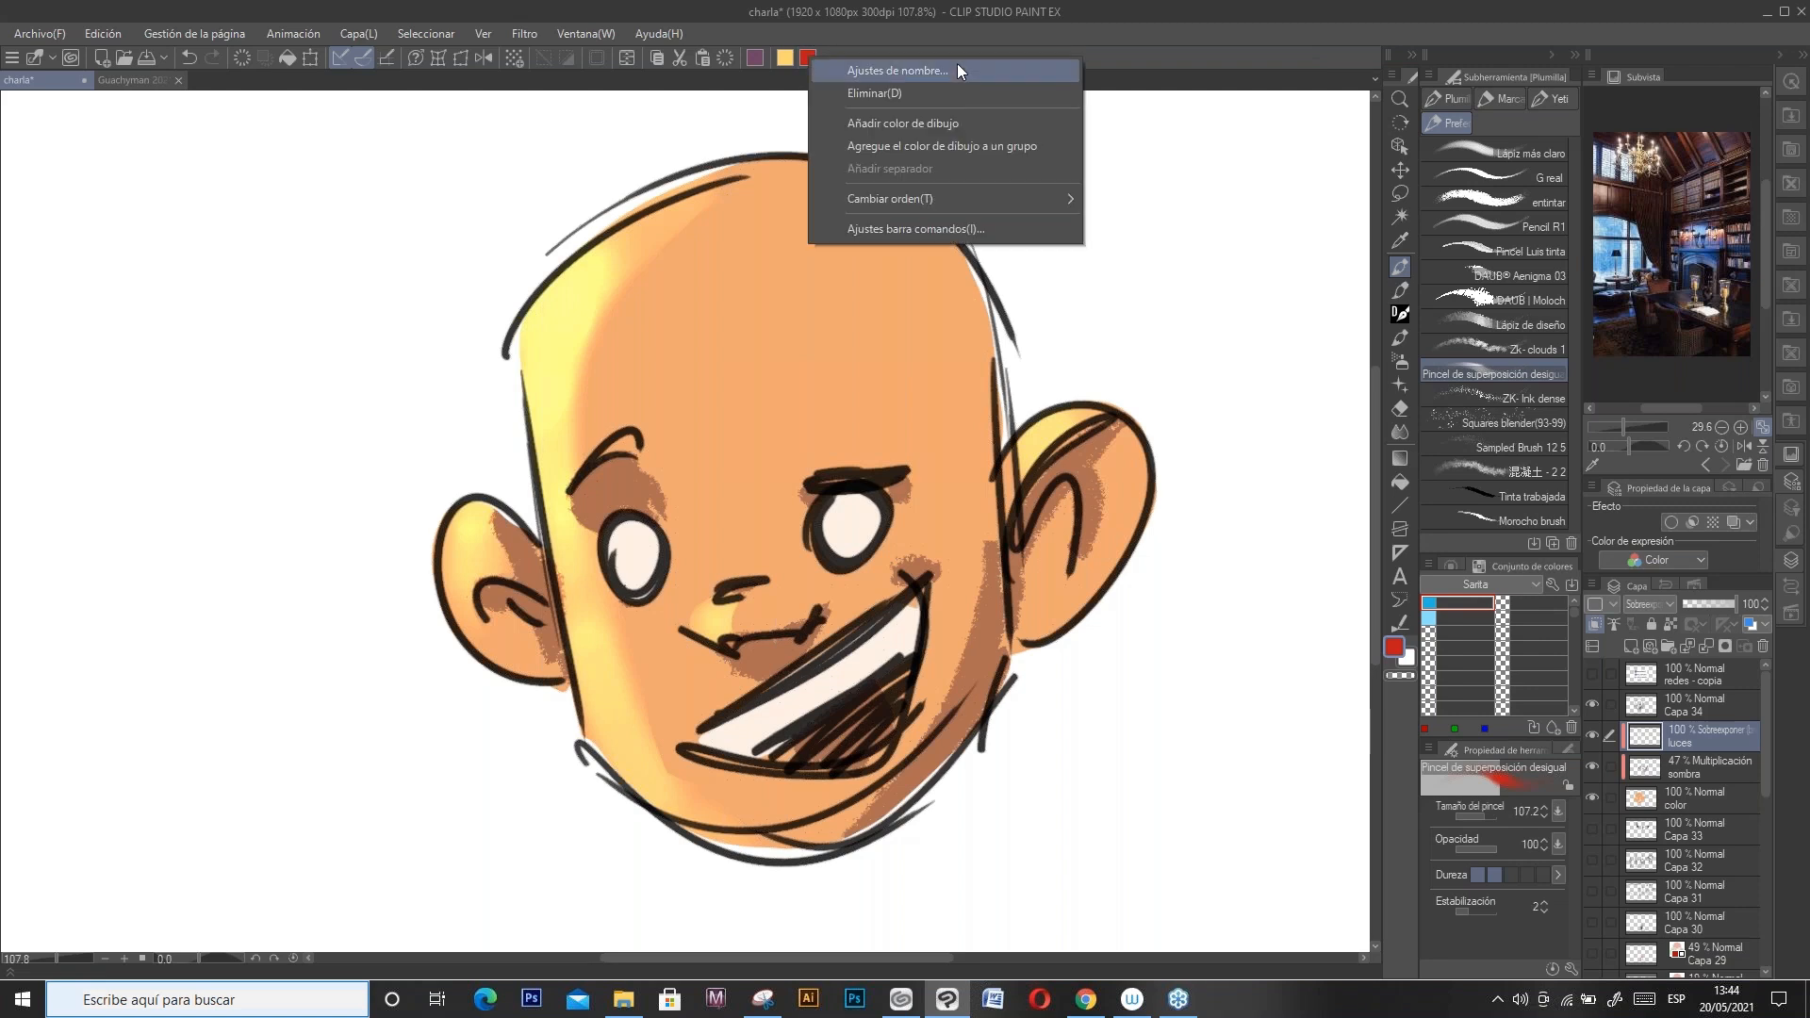
pyautogui.click(948, 93)
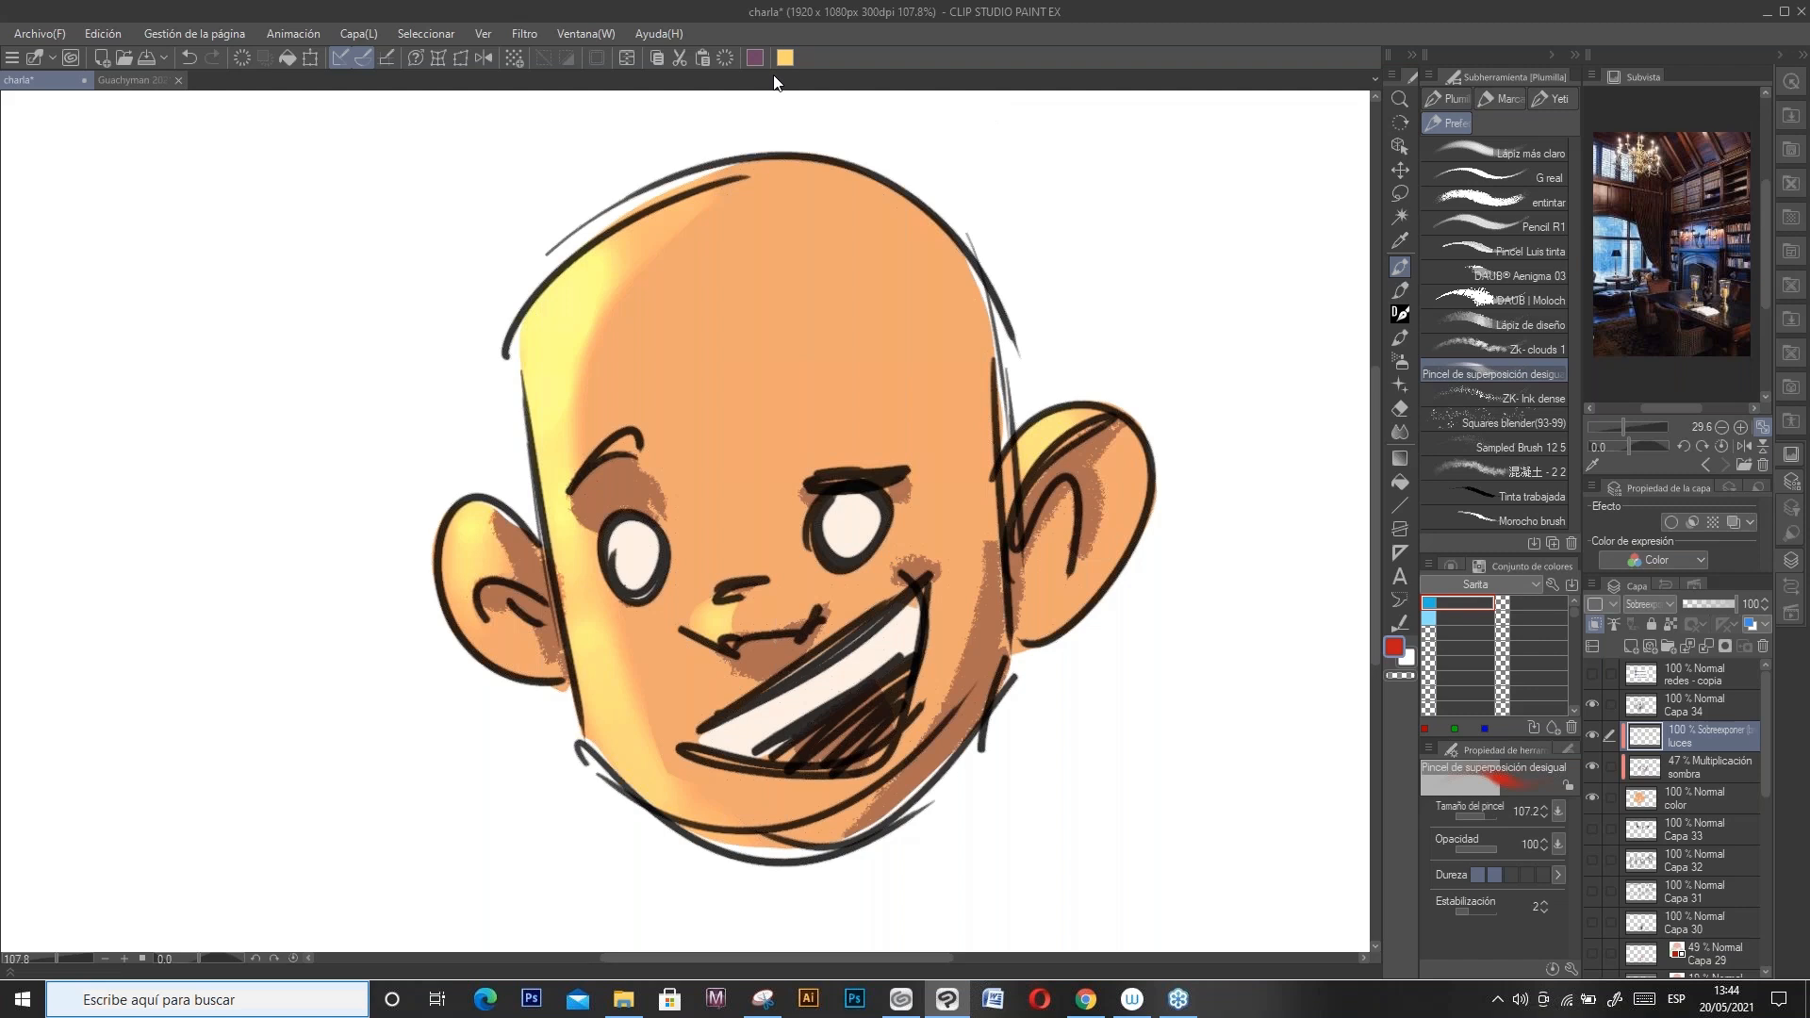
# Step: Pick the pelo and pantalon colours from the Samuel colour set, and view the Guachyman 2021 illustration
pyautogui.click(1525, 583)
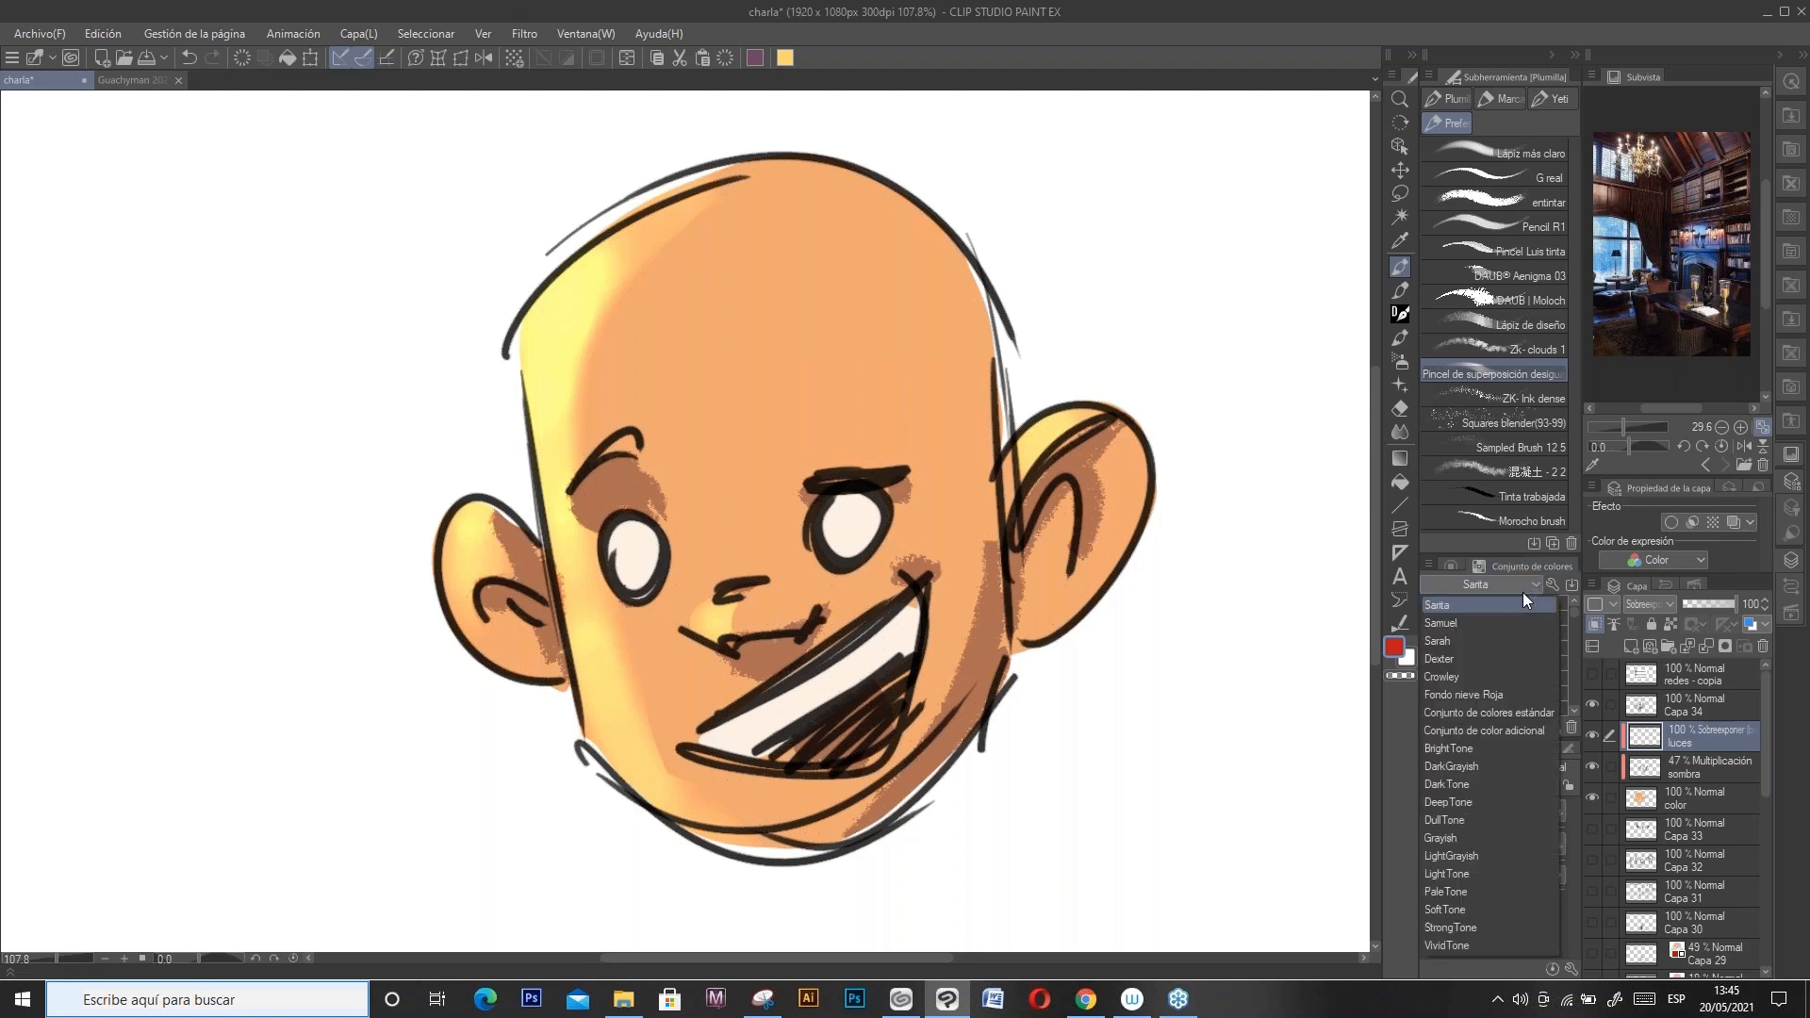
pyautogui.click(1486, 624)
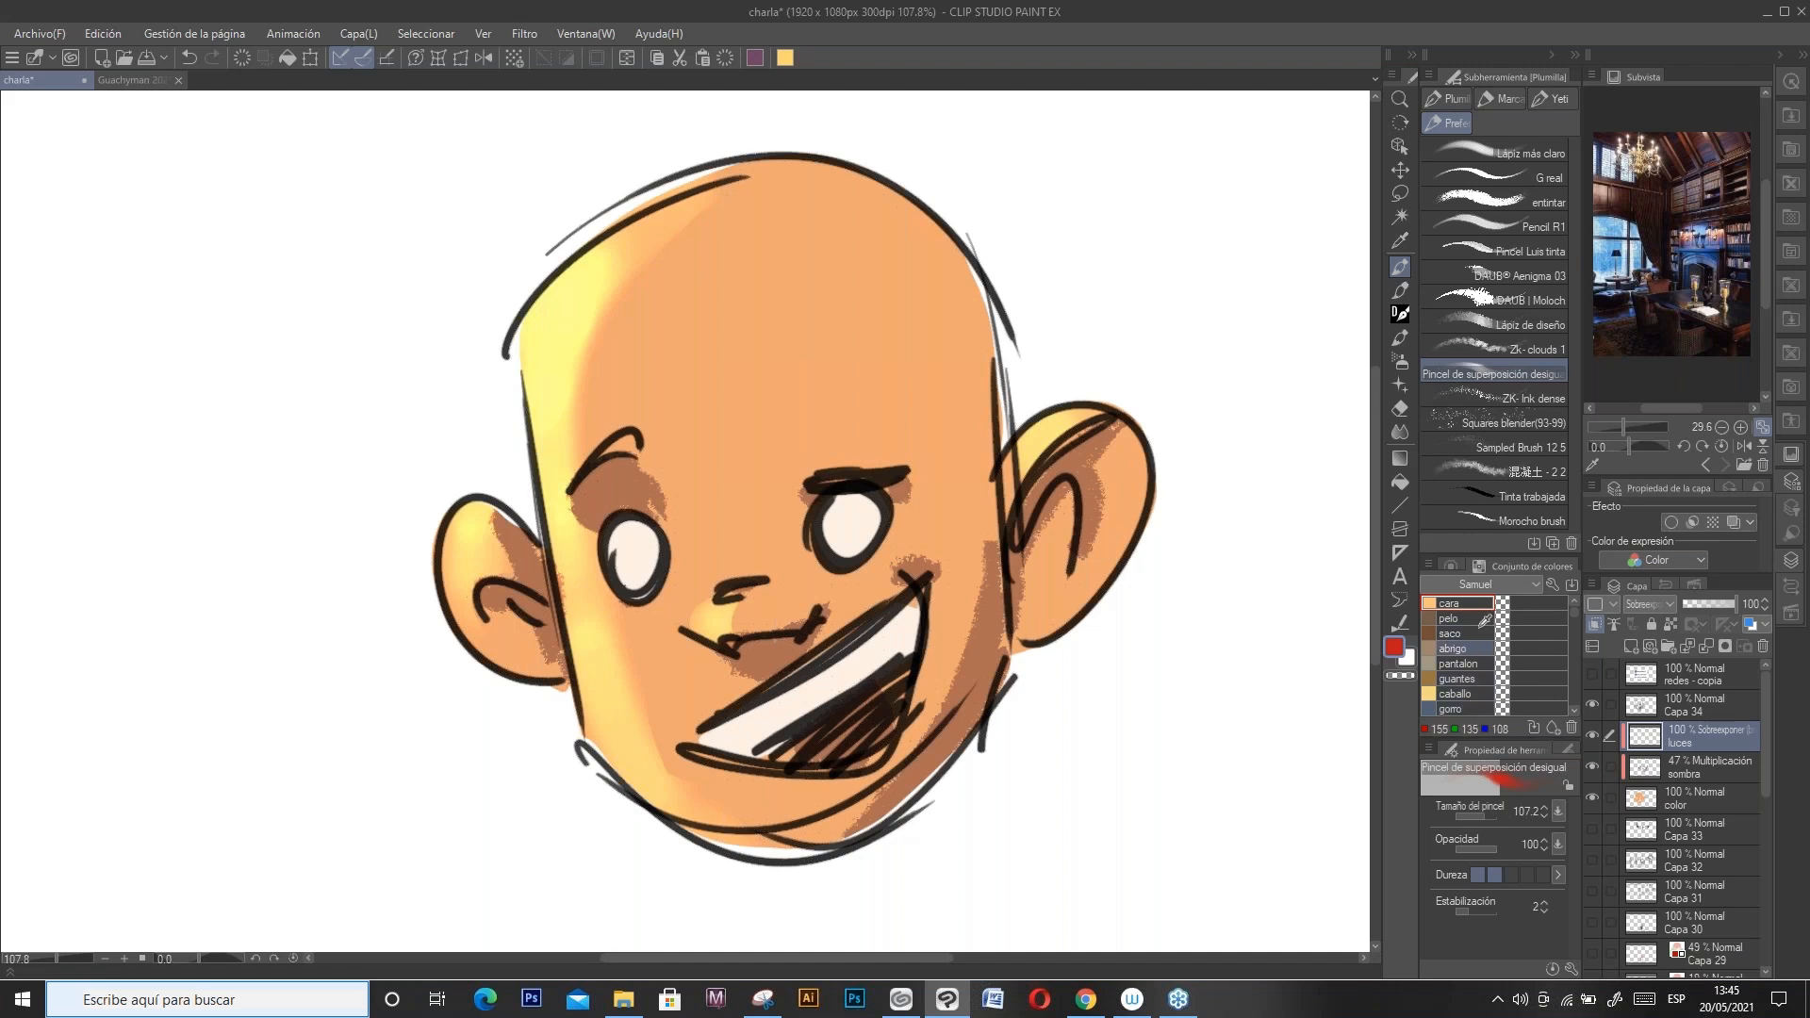
pyautogui.click(1476, 634)
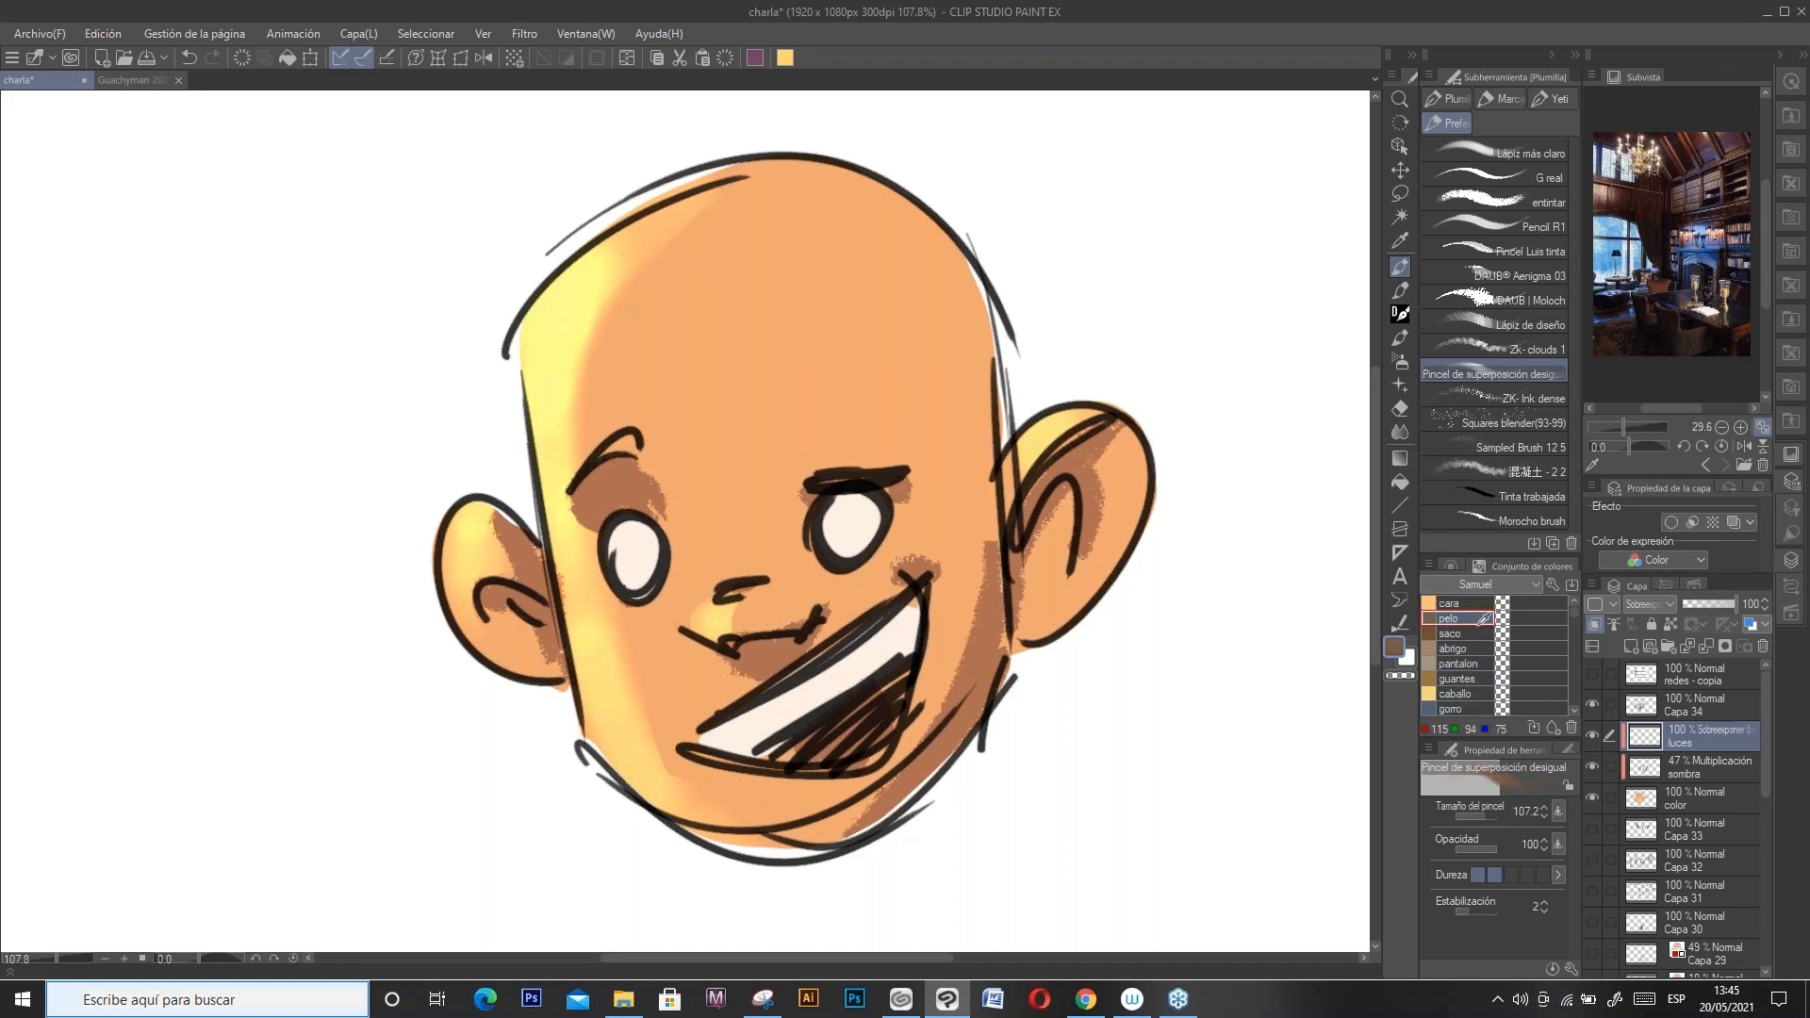
pyautogui.click(1459, 664)
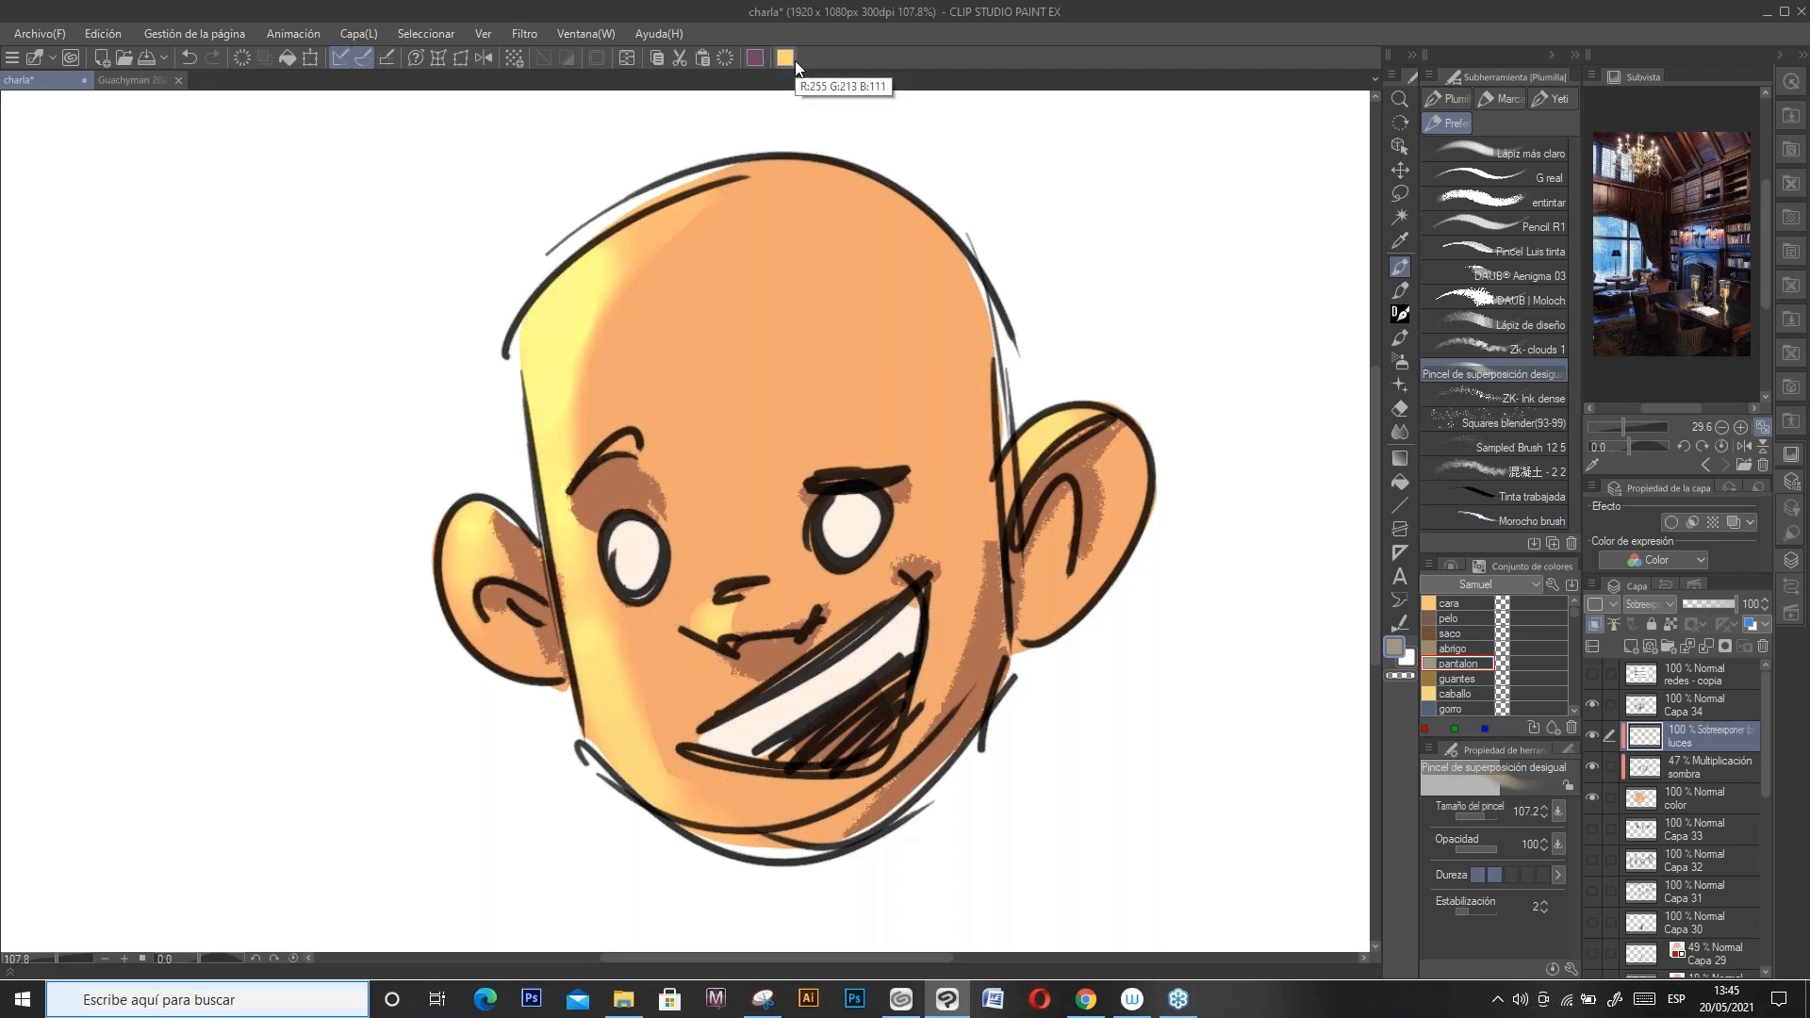
pyautogui.click(143, 83)
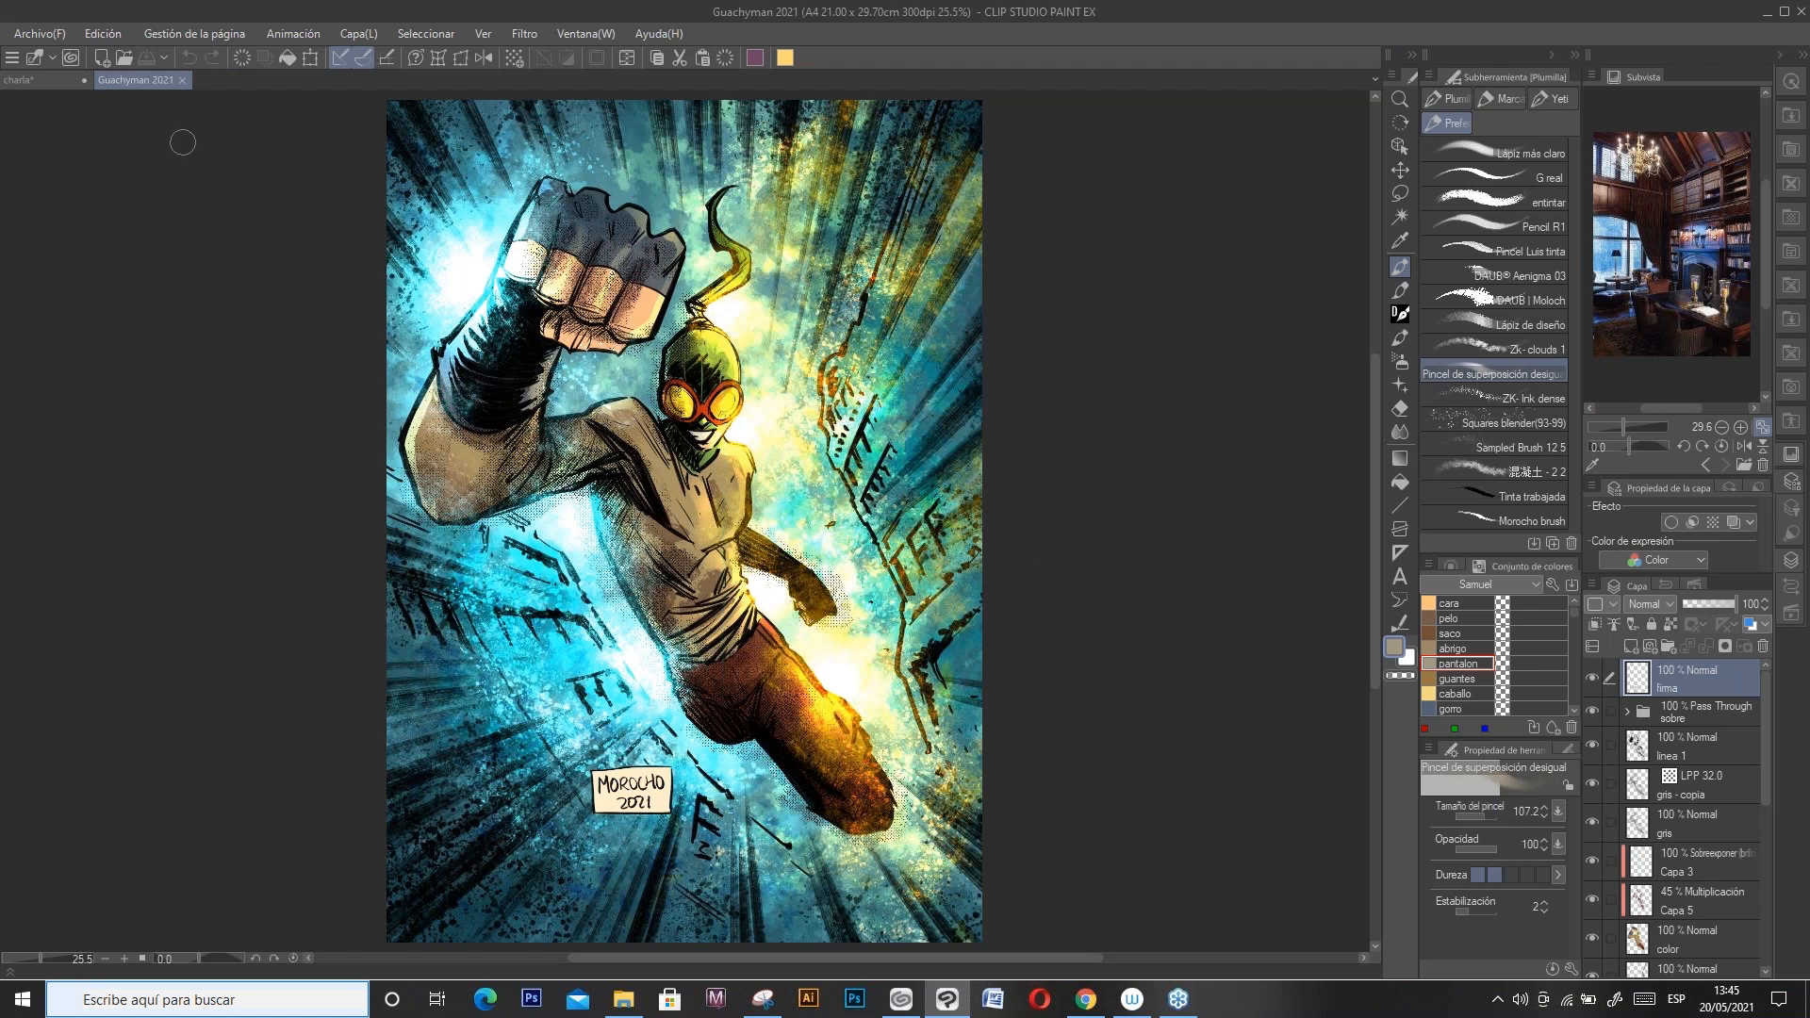
pyautogui.click(60, 83)
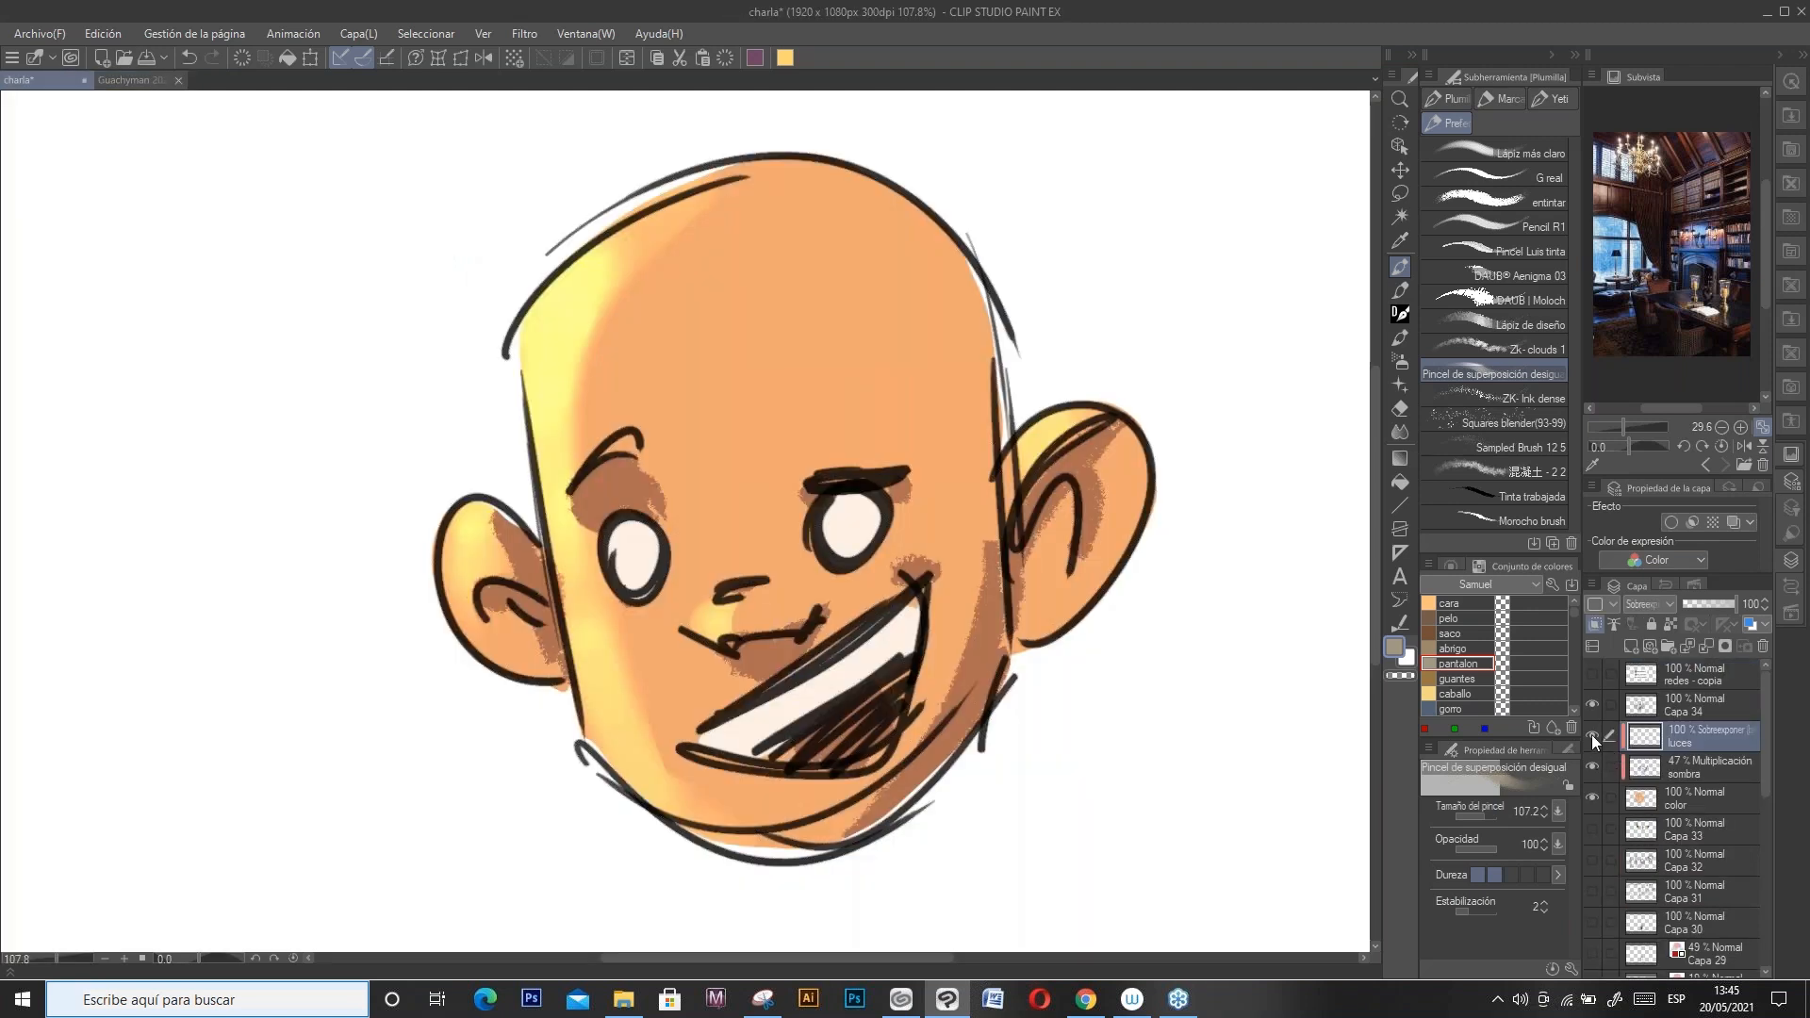
# Step: Hide the face's color, sombra, luces and Capa 34 layers, and set the drawing colour to black
pyautogui.click(1618, 760)
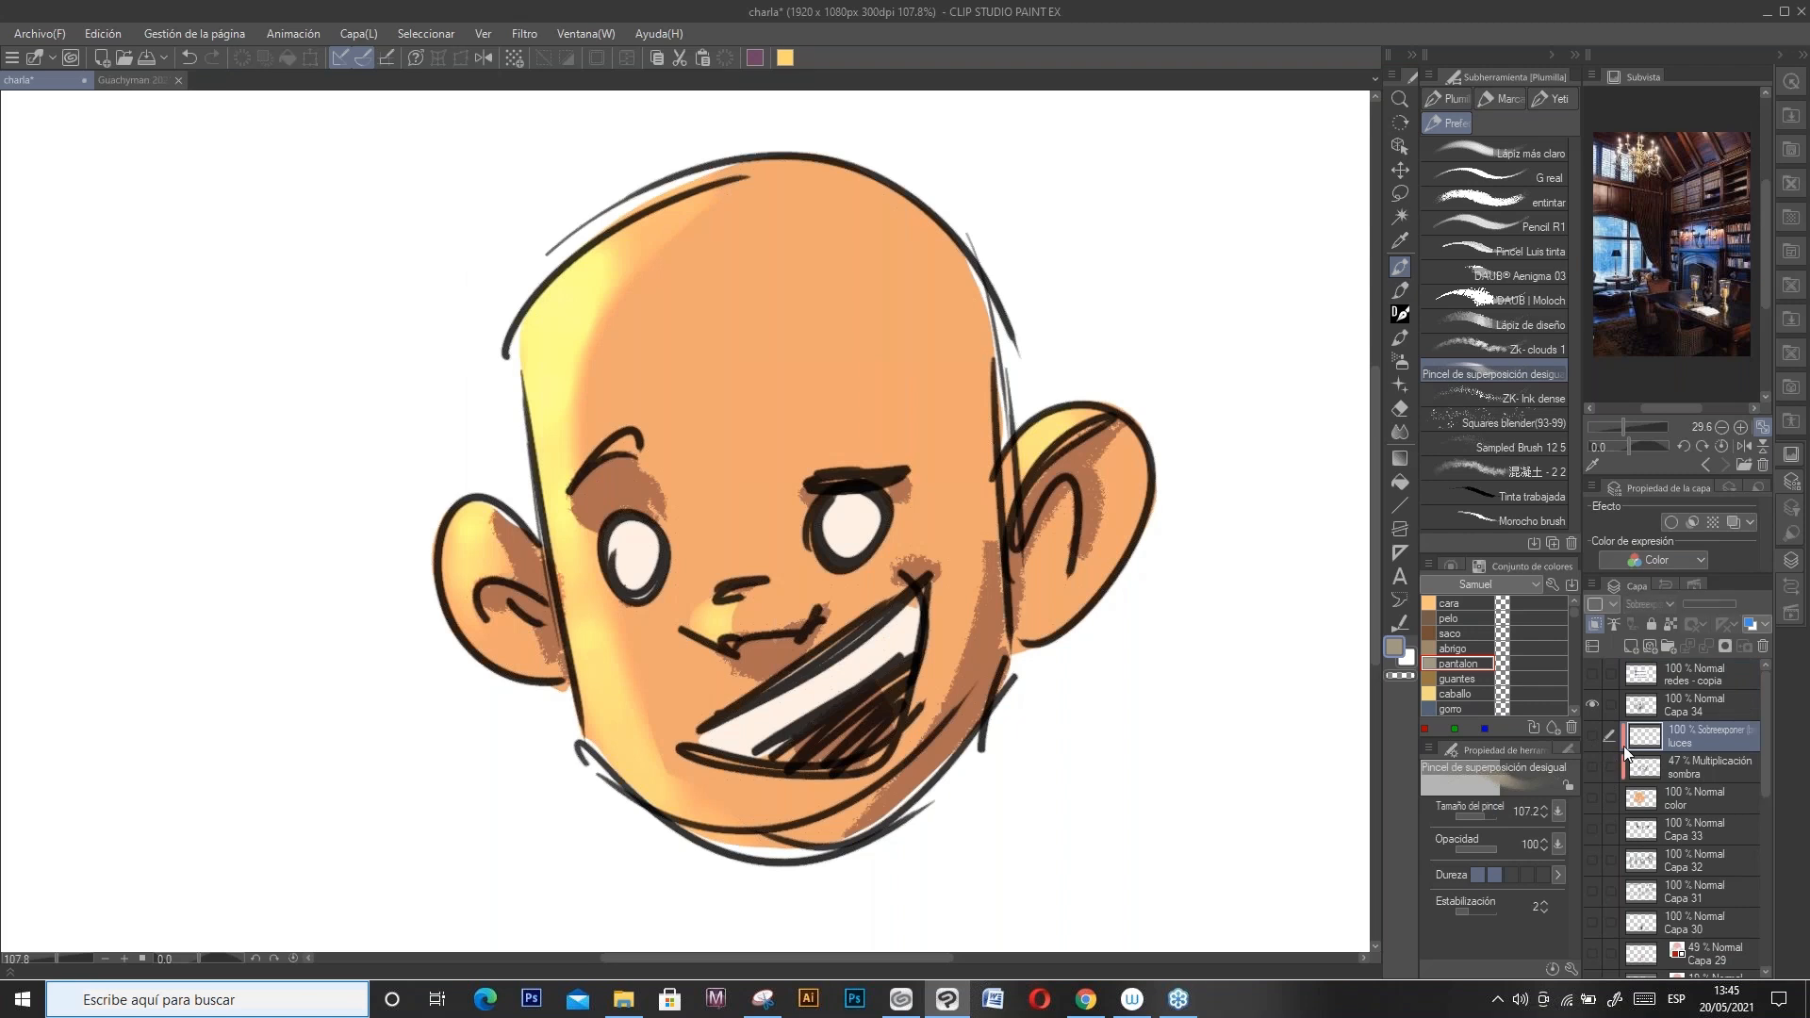
pyautogui.click(1625, 751)
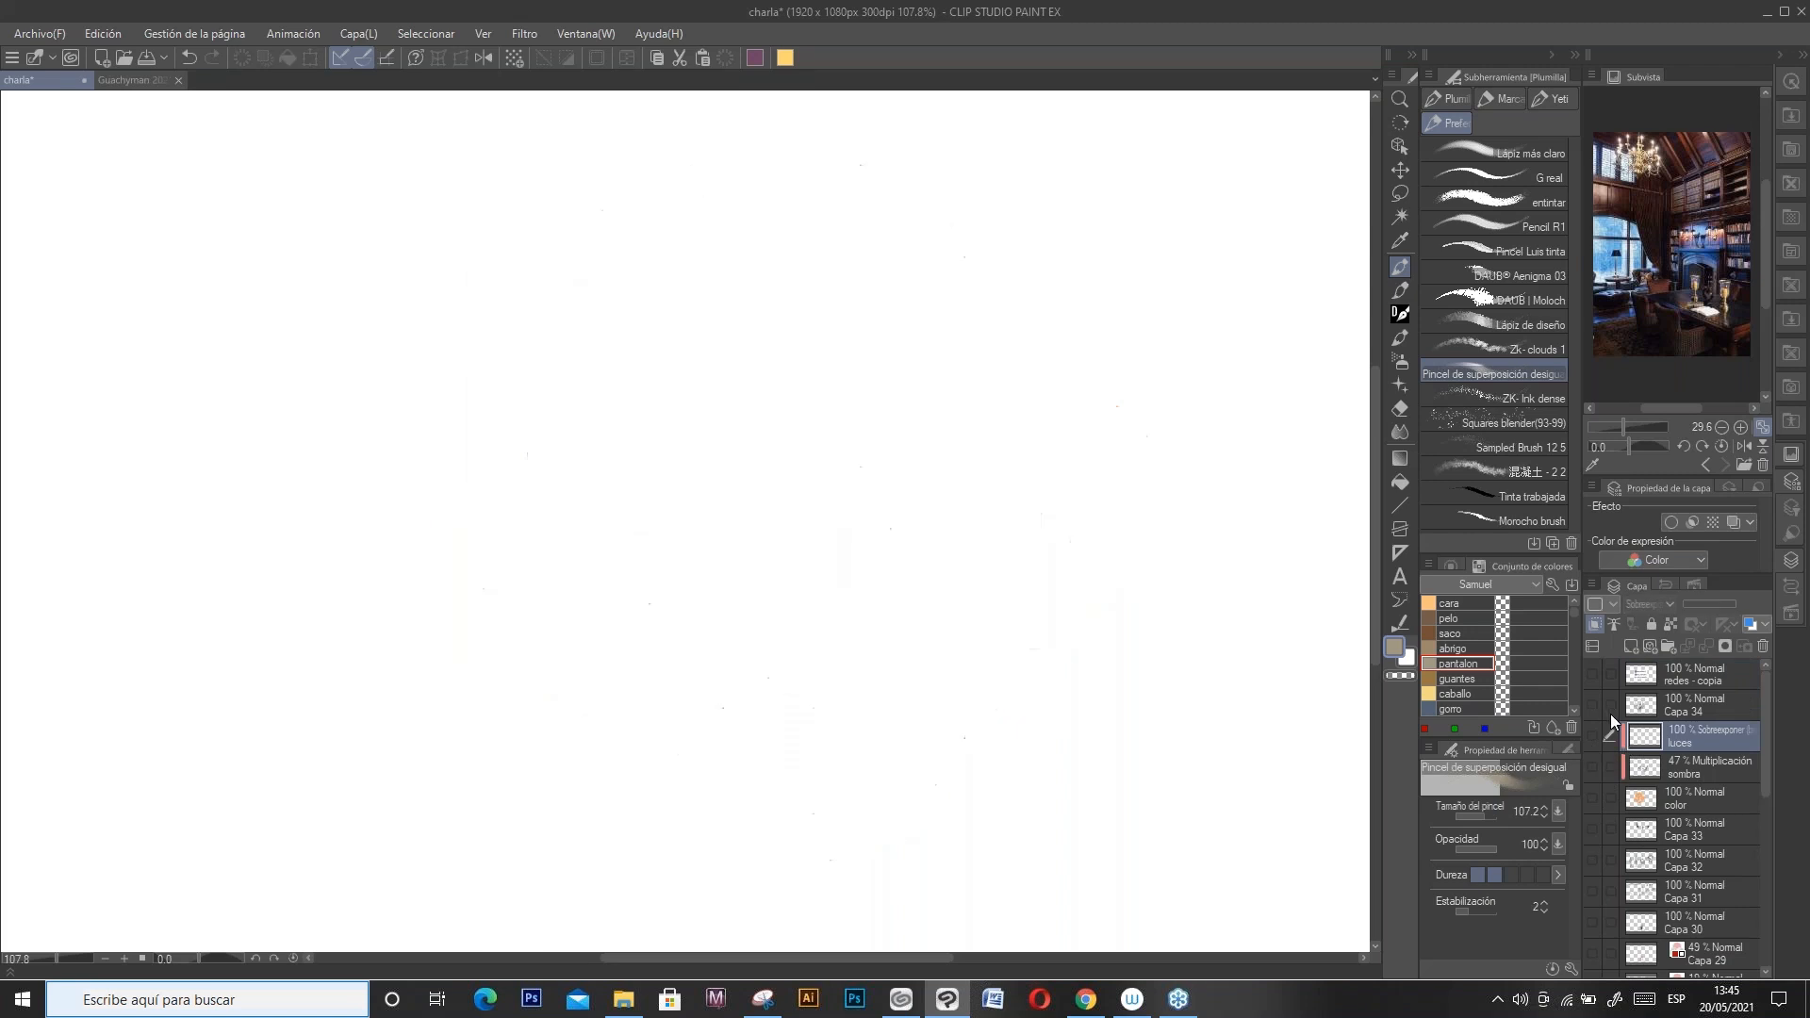
pyautogui.click(1393, 647)
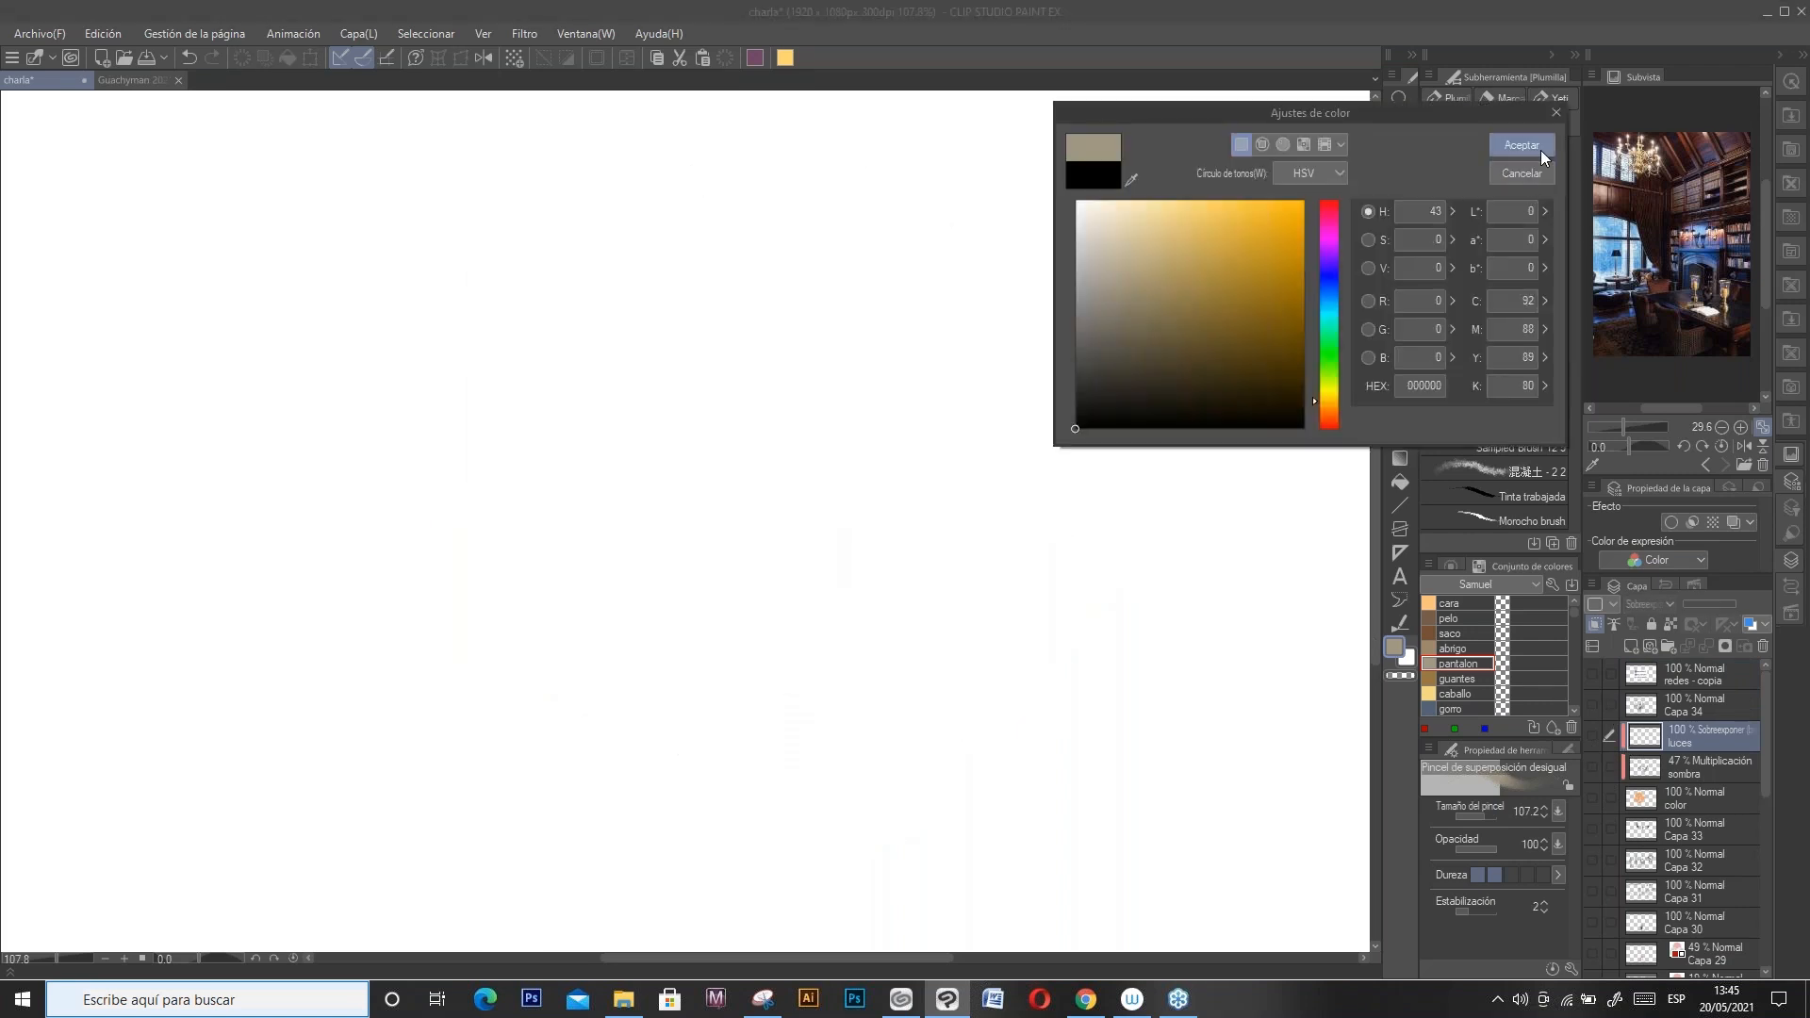
pyautogui.click(1541, 150)
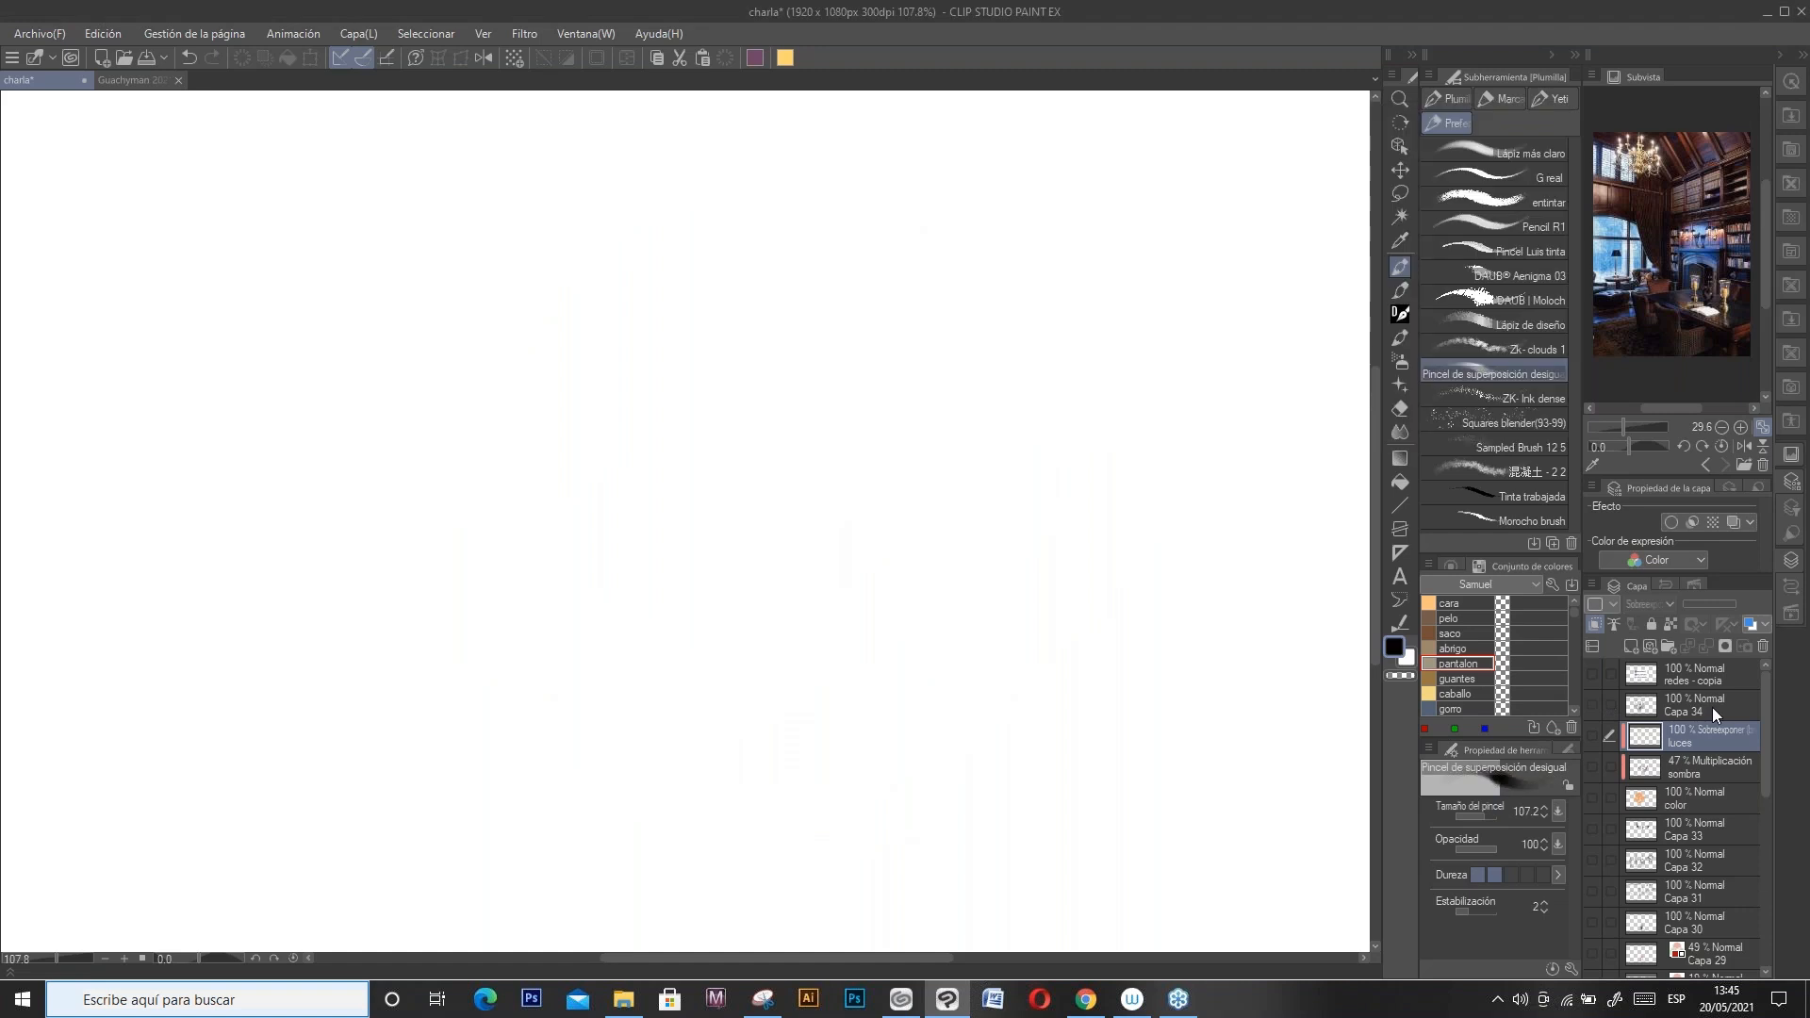
# Step: Show and select layer Capa 33 with the mannequin sketches, and choose the Pencil R1 brush
pyautogui.click(1601, 709)
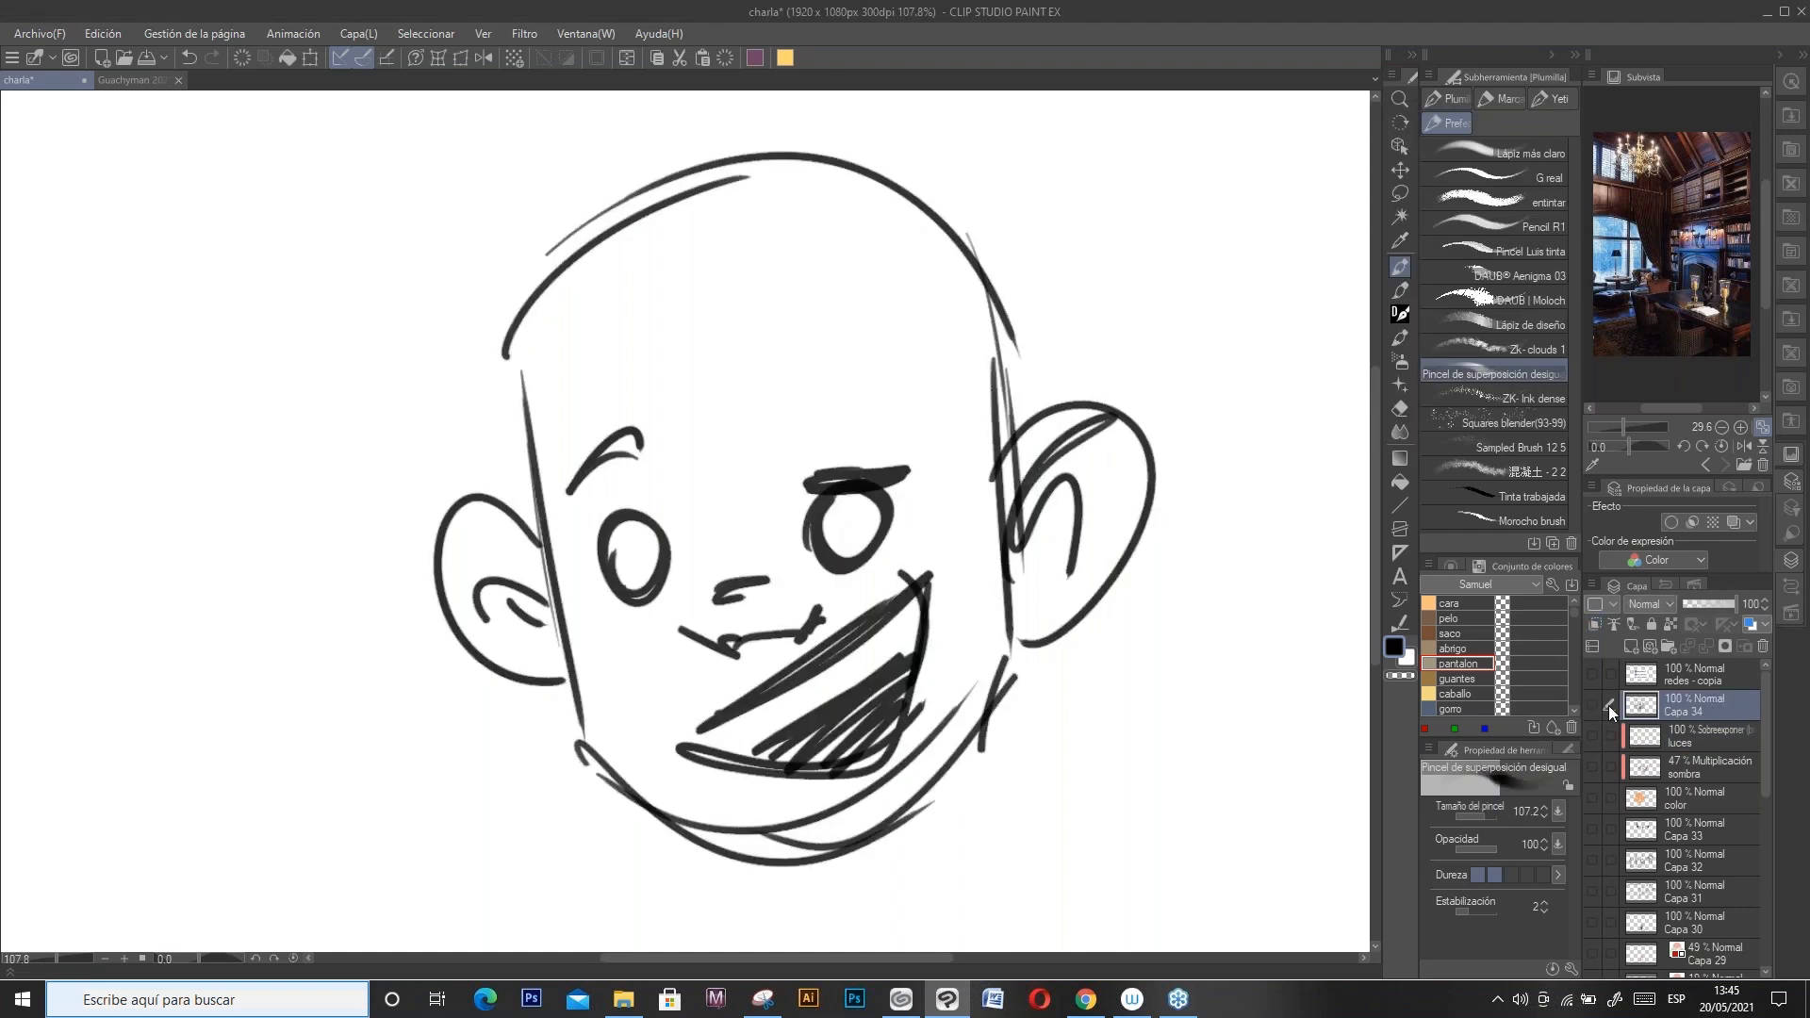
pyautogui.click(1594, 706)
pyautogui.click(1592, 828)
pyautogui.click(1682, 830)
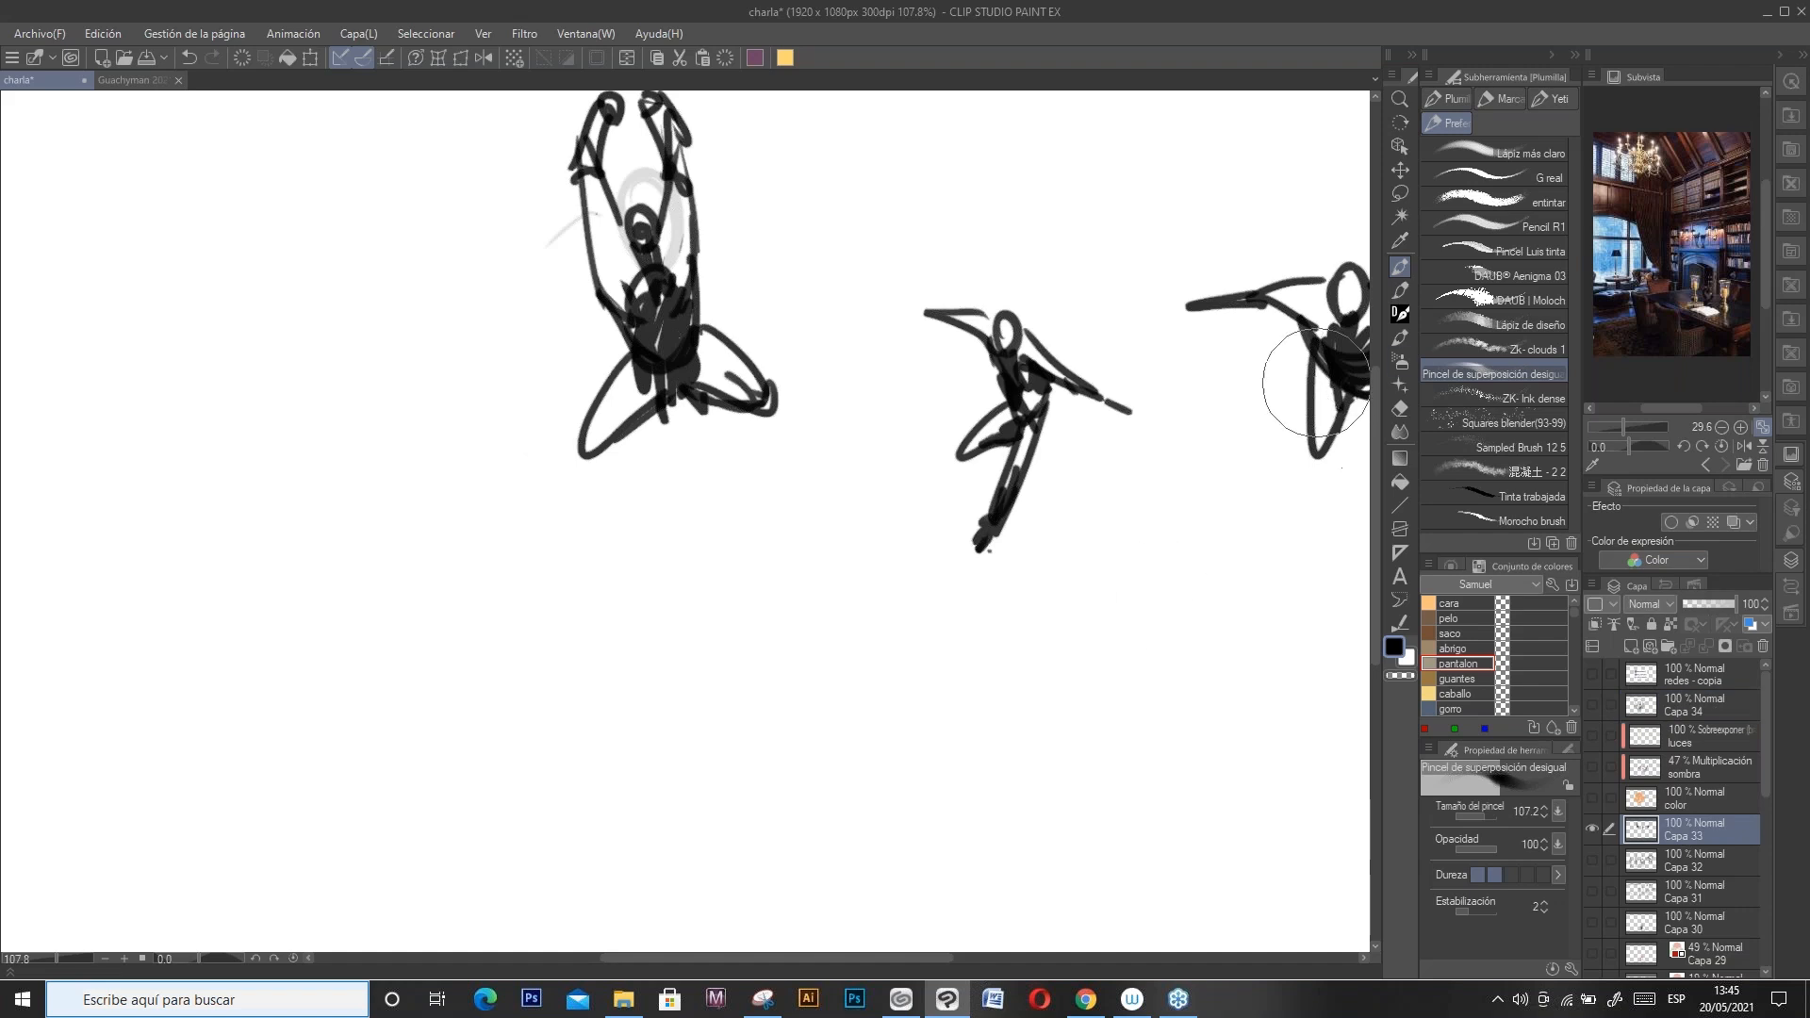
pyautogui.scroll(-1, 1349, 359)
pyautogui.click(1528, 227)
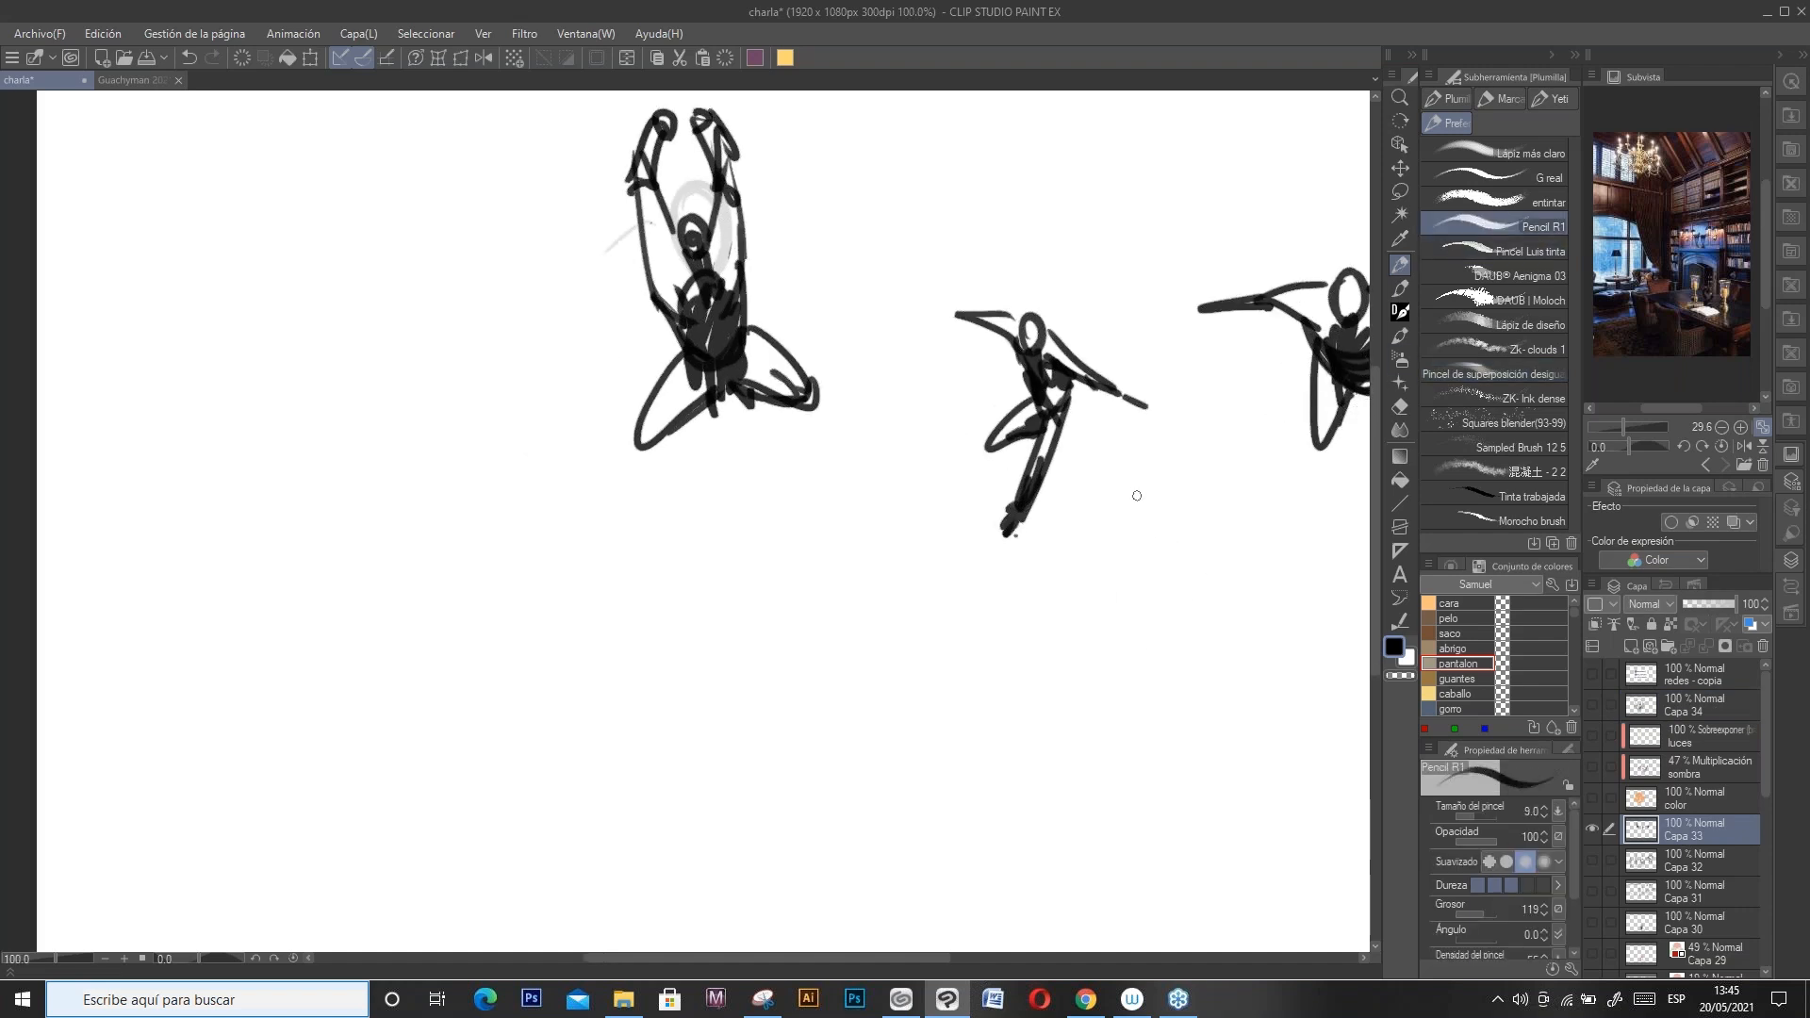
# Step: Sketch a broad-shouldered figure's head, torso and joined arms holding a raised sword in the empty area below the existing mannequins
pyautogui.scroll(-2, 1138, 496)
pyautogui.moveTo(604, 514)
pyautogui.mouseDown()
pyautogui.moveTo(613, 528)
pyautogui.moveTo(533, 569)
pyautogui.mouseUp()
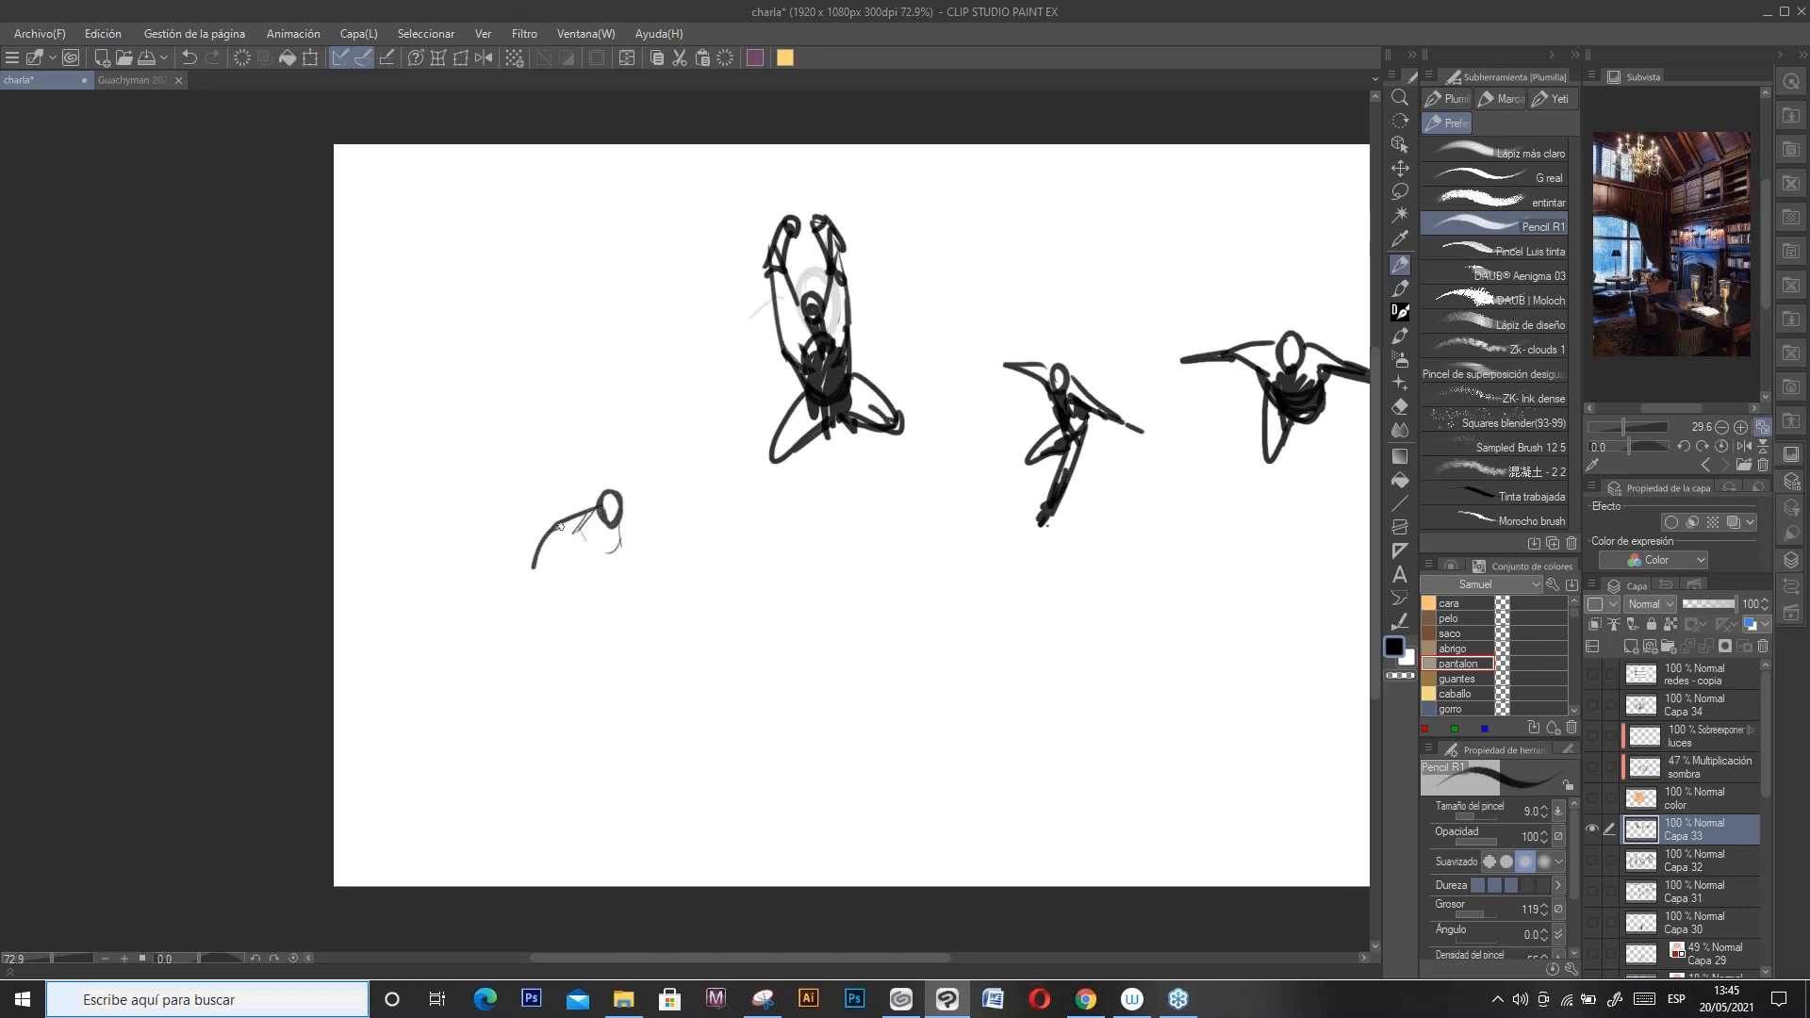
pyautogui.moveTo(623, 521)
pyautogui.mouseDown()
pyautogui.moveTo(646, 554)
pyautogui.moveTo(590, 592)
pyautogui.mouseUp()
pyautogui.moveTo(535, 566)
pyautogui.mouseDown()
pyautogui.moveTo(575, 615)
pyautogui.moveTo(616, 620)
pyautogui.moveTo(603, 641)
pyautogui.moveTo(662, 600)
pyautogui.mouseUp()
pyautogui.moveTo(585, 658)
pyautogui.mouseDown()
pyautogui.moveTo(618, 641)
pyautogui.moveTo(682, 596)
pyautogui.moveTo(658, 581)
pyautogui.moveTo(745, 470)
pyautogui.mouseUp()
pyautogui.moveTo(679, 598); pyautogui.dragTo(742, 483)
pyautogui.moveTo(677, 601); pyautogui.dragTo(665, 615)
pyautogui.moveTo(666, 541)
pyautogui.mouseDown()
pyautogui.moveTo(649, 575)
pyautogui.moveTo(665, 586)
pyautogui.moveTo(542, 621)
pyautogui.moveTo(583, 643)
pyautogui.moveTo(558, 660)
pyautogui.moveTo(589, 695)
pyautogui.moveTo(628, 704)
pyautogui.mouseUp()
pyautogui.hotkey('ctrl', 'z')
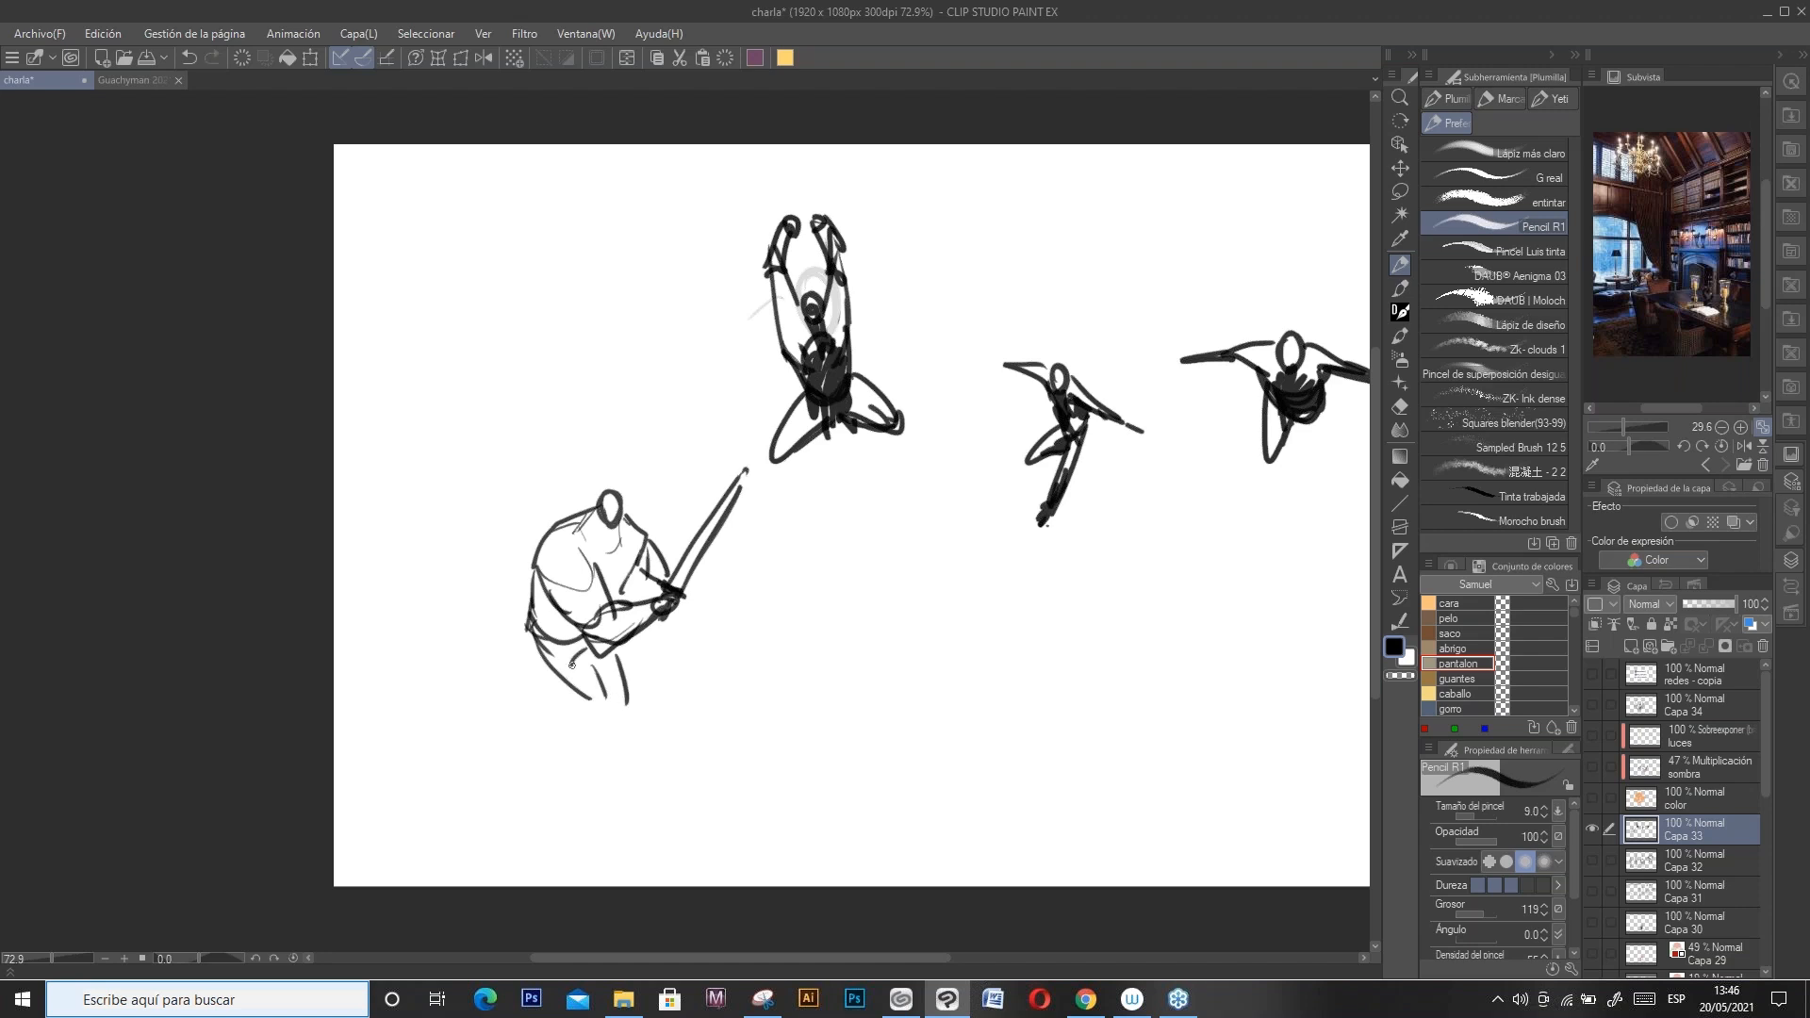
# Step: Draw the swordsman's legs, one bent and one extended to the ground, redoing the faulty leg stroke
pyautogui.moveTo(530, 633); pyautogui.dragTo(537, 713)
pyautogui.moveTo(571, 666)
pyautogui.mouseDown()
pyautogui.moveTo(562, 711)
pyautogui.moveTo(511, 717)
pyautogui.mouseUp()
pyautogui.moveTo(528, 629); pyautogui.dragTo(500, 707)
pyautogui.moveTo(572, 658)
pyautogui.mouseDown()
pyautogui.moveTo(626, 707)
pyautogui.moveTo(617, 722)
pyautogui.moveTo(597, 716)
pyautogui.moveTo(634, 703)
pyautogui.moveTo(630, 686)
pyautogui.moveTo(589, 673)
pyautogui.moveTo(644, 699)
pyautogui.moveTo(654, 771)
pyautogui.mouseUp()
pyautogui.hotkey('ctrl', 'z')
pyautogui.moveTo(622, 718); pyautogui.dragTo(640, 769)
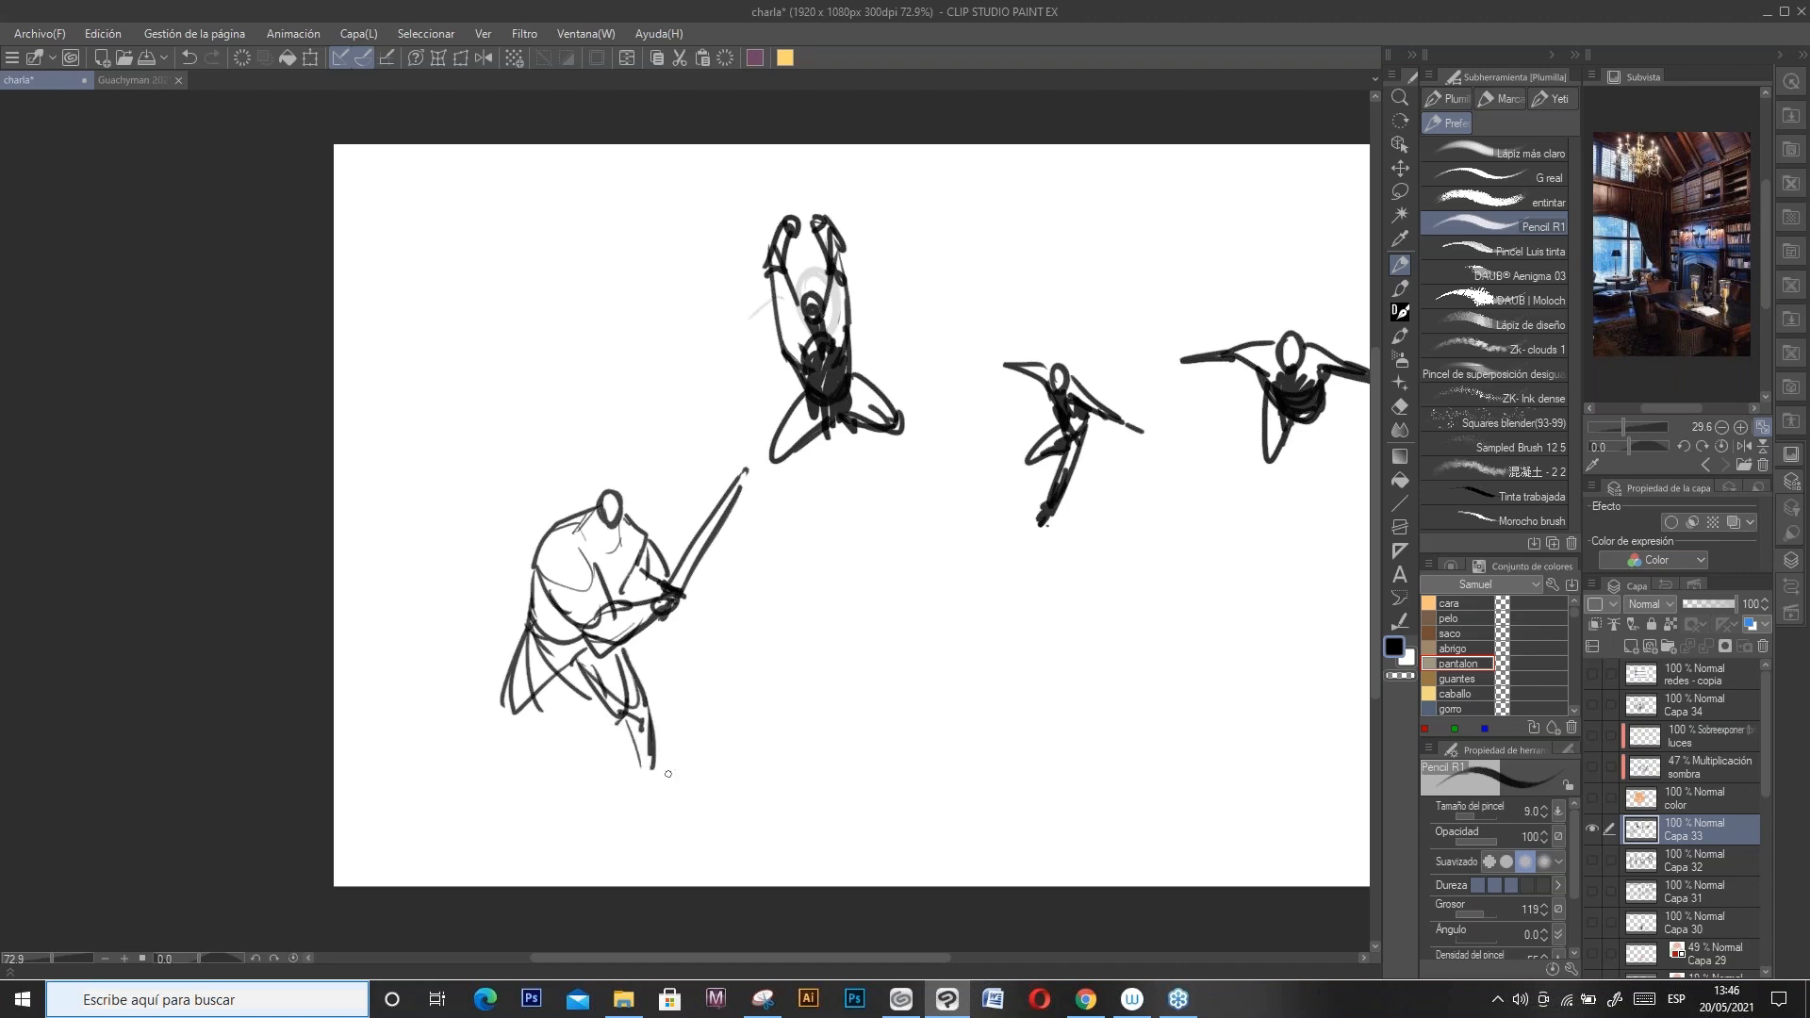
# Step: Start a second figure beside the swordsman with an oval head and tilted shoulder and hip lines ending in joint dots
pyautogui.moveTo(862, 562)
pyautogui.mouseDown()
pyautogui.moveTo(840, 555)
pyautogui.moveTo(847, 578)
pyautogui.moveTo(911, 586)
pyautogui.mouseUp()
pyautogui.scroll(1, 884, 591)
pyautogui.moveTo(811, 622)
pyautogui.mouseDown()
pyautogui.moveTo(910, 589)
pyautogui.moveTo(795, 611)
pyautogui.mouseUp()
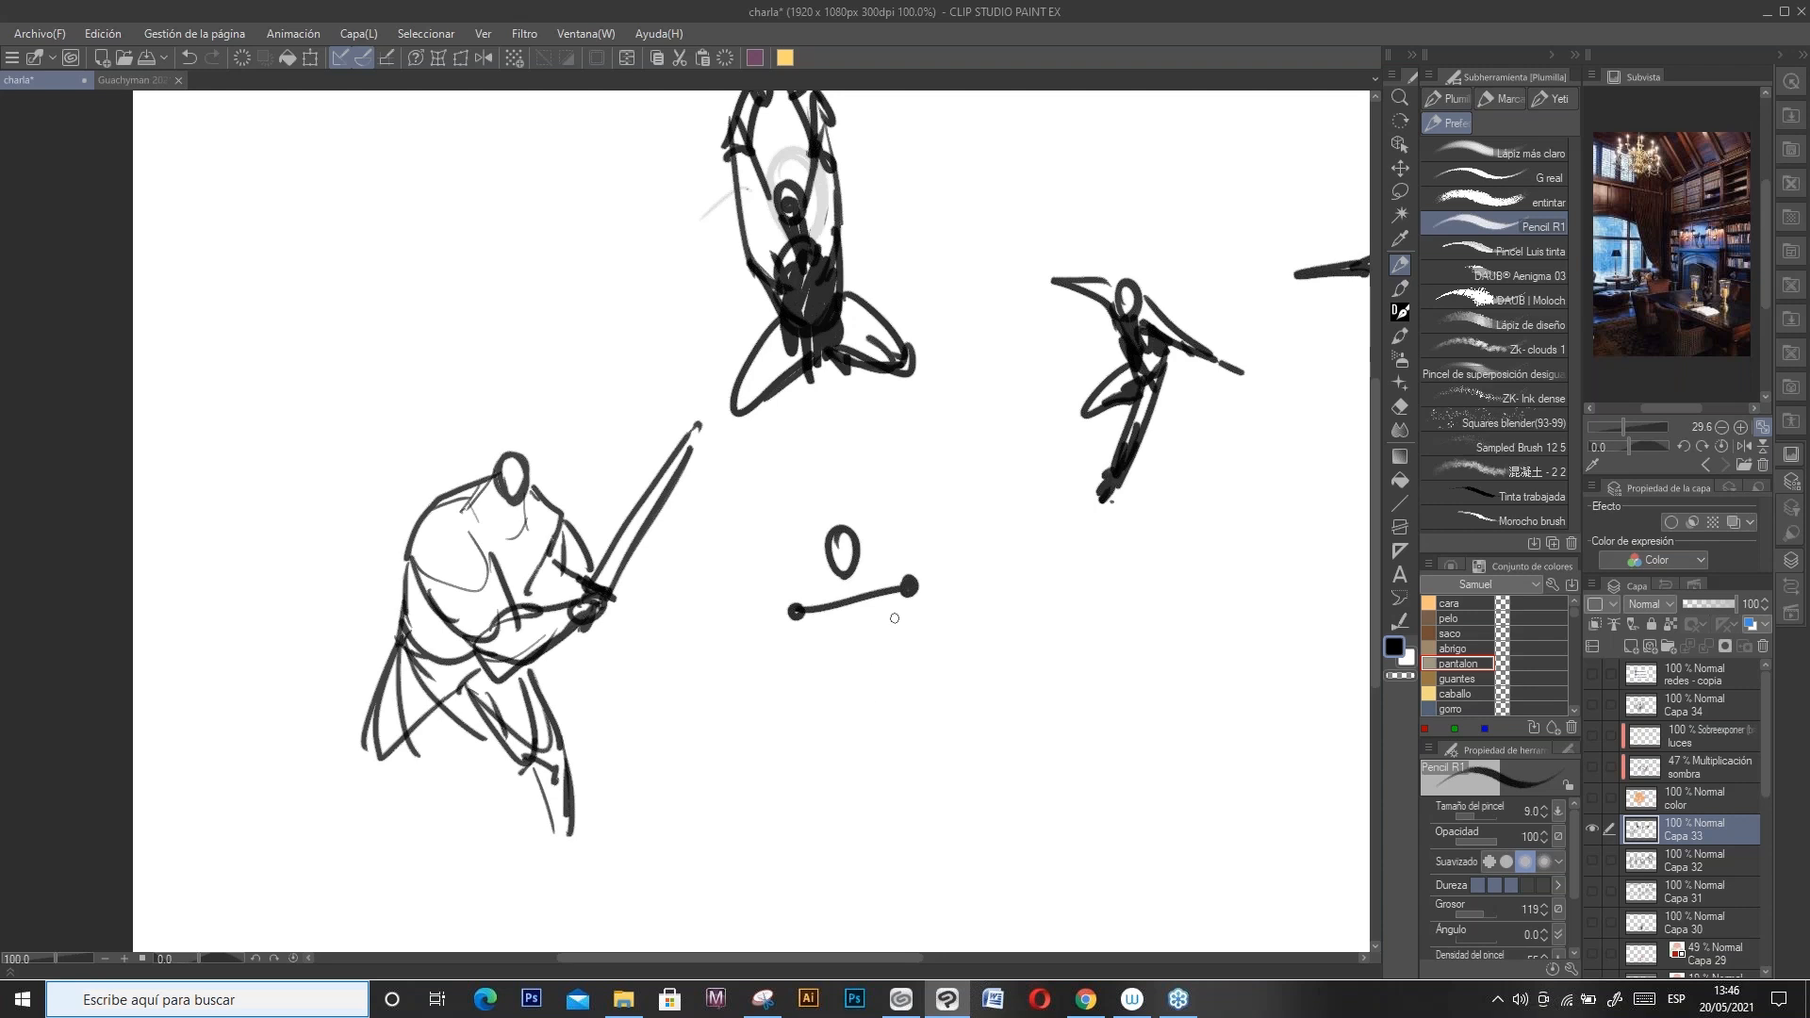
pyautogui.hotkey('ctrl', 'z')
pyautogui.hotkey('ctrl', 'z')
pyautogui.moveTo(799, 613)
pyautogui.mouseDown()
pyautogui.moveTo(899, 579)
pyautogui.moveTo(804, 611)
pyautogui.mouseUp()
pyautogui.moveTo(902, 569); pyautogui.dragTo(897, 572)
pyautogui.moveTo(827, 726); pyautogui.dragTo(906, 749)
pyautogui.moveTo(823, 724); pyautogui.dragTo(827, 726)
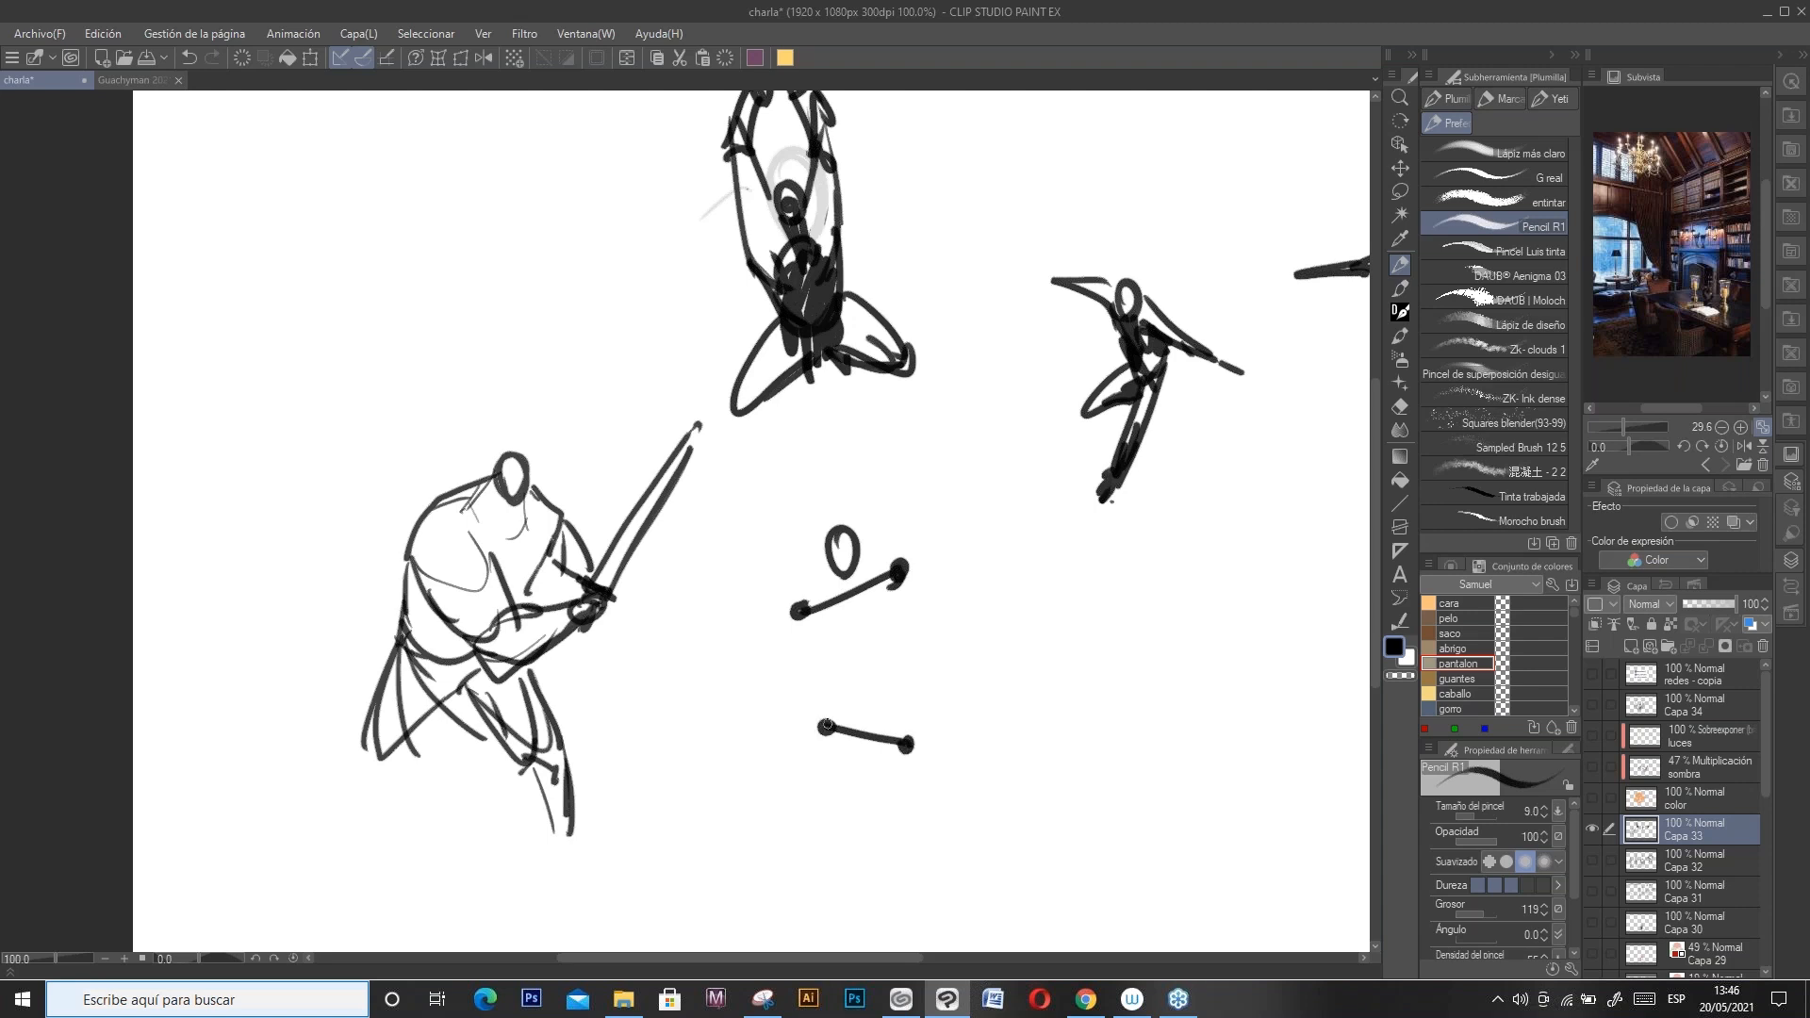
# Step: Draw the second figure's rounded chest, waist and pelvis, with one leg bent and the other extended downward
pyautogui.moveTo(798, 609); pyautogui.dragTo(839, 578)
pyautogui.moveTo(877, 556)
pyautogui.mouseDown()
pyautogui.moveTo(907, 563)
pyautogui.moveTo(846, 662)
pyautogui.moveTo(877, 663)
pyautogui.moveTo(870, 687)
pyautogui.mouseUp()
pyautogui.moveTo(826, 704)
pyautogui.mouseDown()
pyautogui.moveTo(910, 722)
pyautogui.moveTo(821, 744)
pyautogui.moveTo(717, 825)
pyautogui.moveTo(838, 757)
pyautogui.moveTo(928, 836)
pyautogui.moveTo(926, 860)
pyautogui.mouseUp()
pyautogui.hotkey('ctrl', 'z')
pyautogui.moveTo(885, 757); pyautogui.dragTo(922, 858)
pyautogui.moveTo(916, 856); pyautogui.dragTo(947, 917)
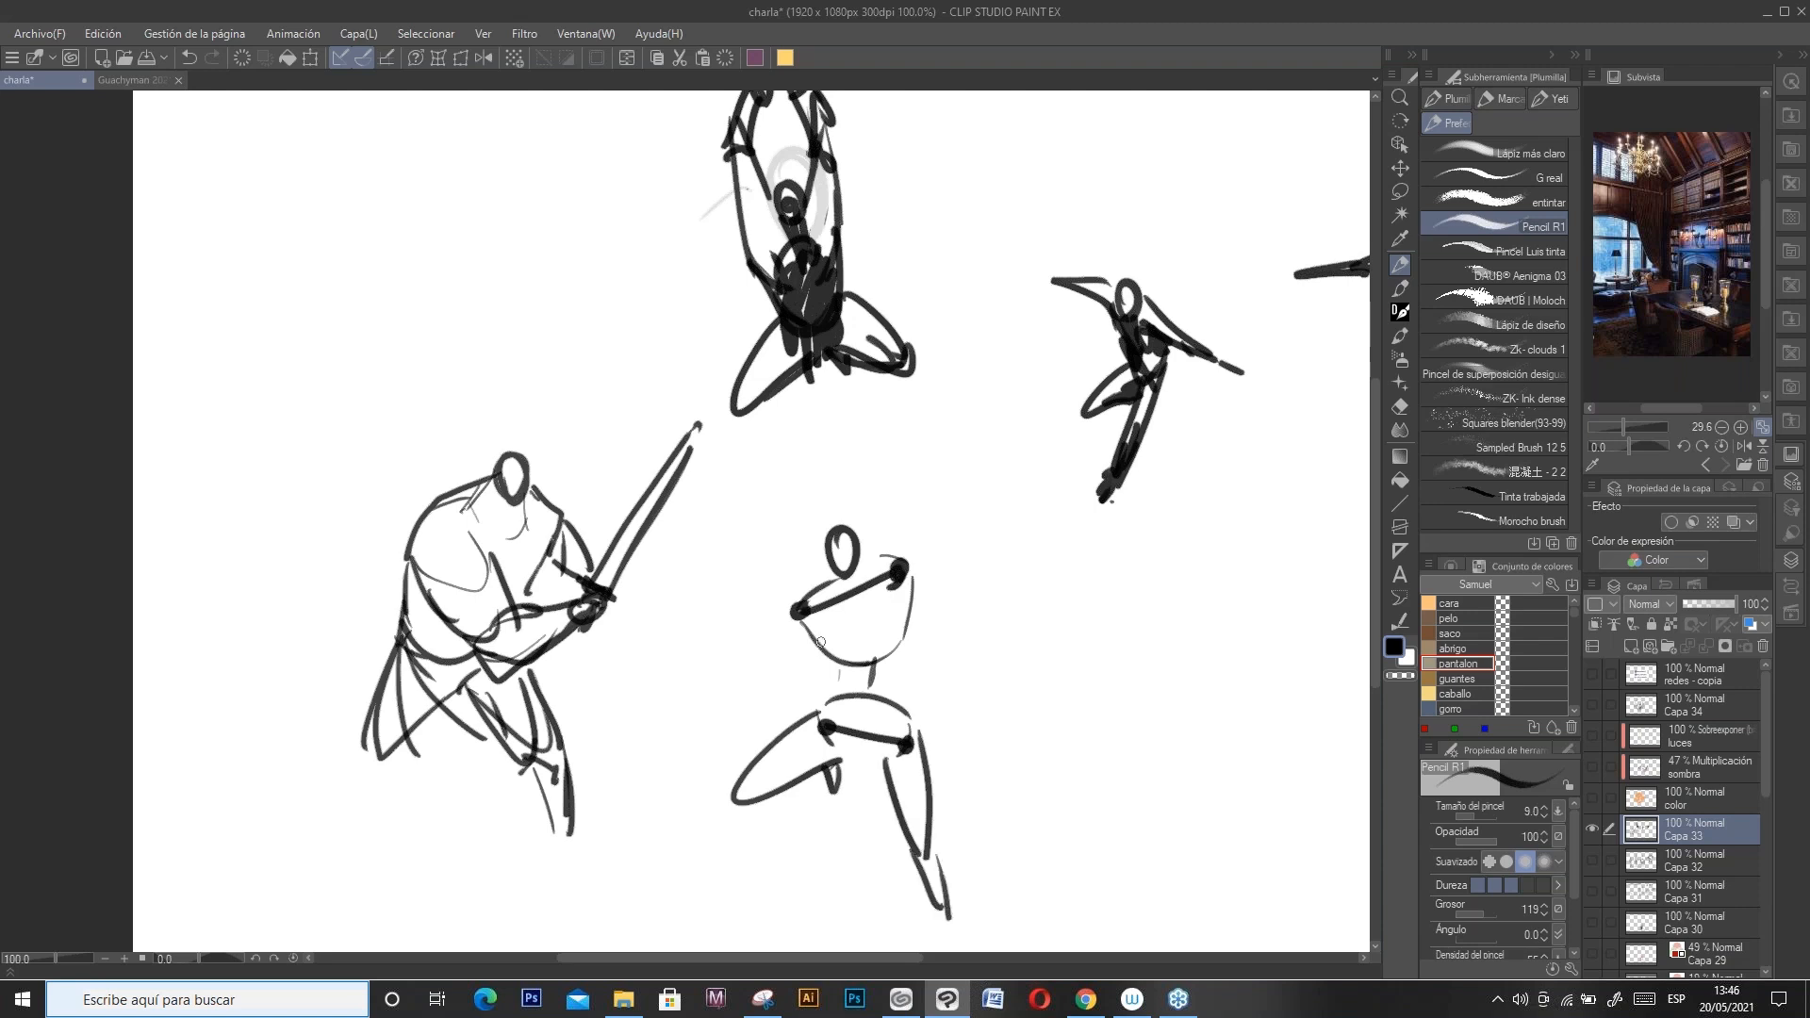
# Step: Draw the second figure's arms, one gripping an upright sword and the other bent outward
pyautogui.moveTo(792, 613)
pyautogui.mouseDown()
pyautogui.moveTo(736, 675)
pyautogui.moveTo(740, 651)
pyautogui.moveTo(754, 668)
pyautogui.moveTo(737, 687)
pyautogui.mouseUp()
pyautogui.moveTo(714, 469); pyautogui.dragTo(750, 632)
pyautogui.moveTo(933, 553); pyautogui.dragTo(975, 596)
pyautogui.moveTo(926, 589); pyautogui.dragTo(976, 604)
# Step: Sketch the head and narrow torso of a third figure in the empty space beside the second one
pyautogui.moveTo(1217, 655)
pyautogui.mouseDown()
pyautogui.moveTo(974, 585)
pyautogui.moveTo(964, 563)
pyautogui.moveTo(882, 566)
pyautogui.mouseUp()
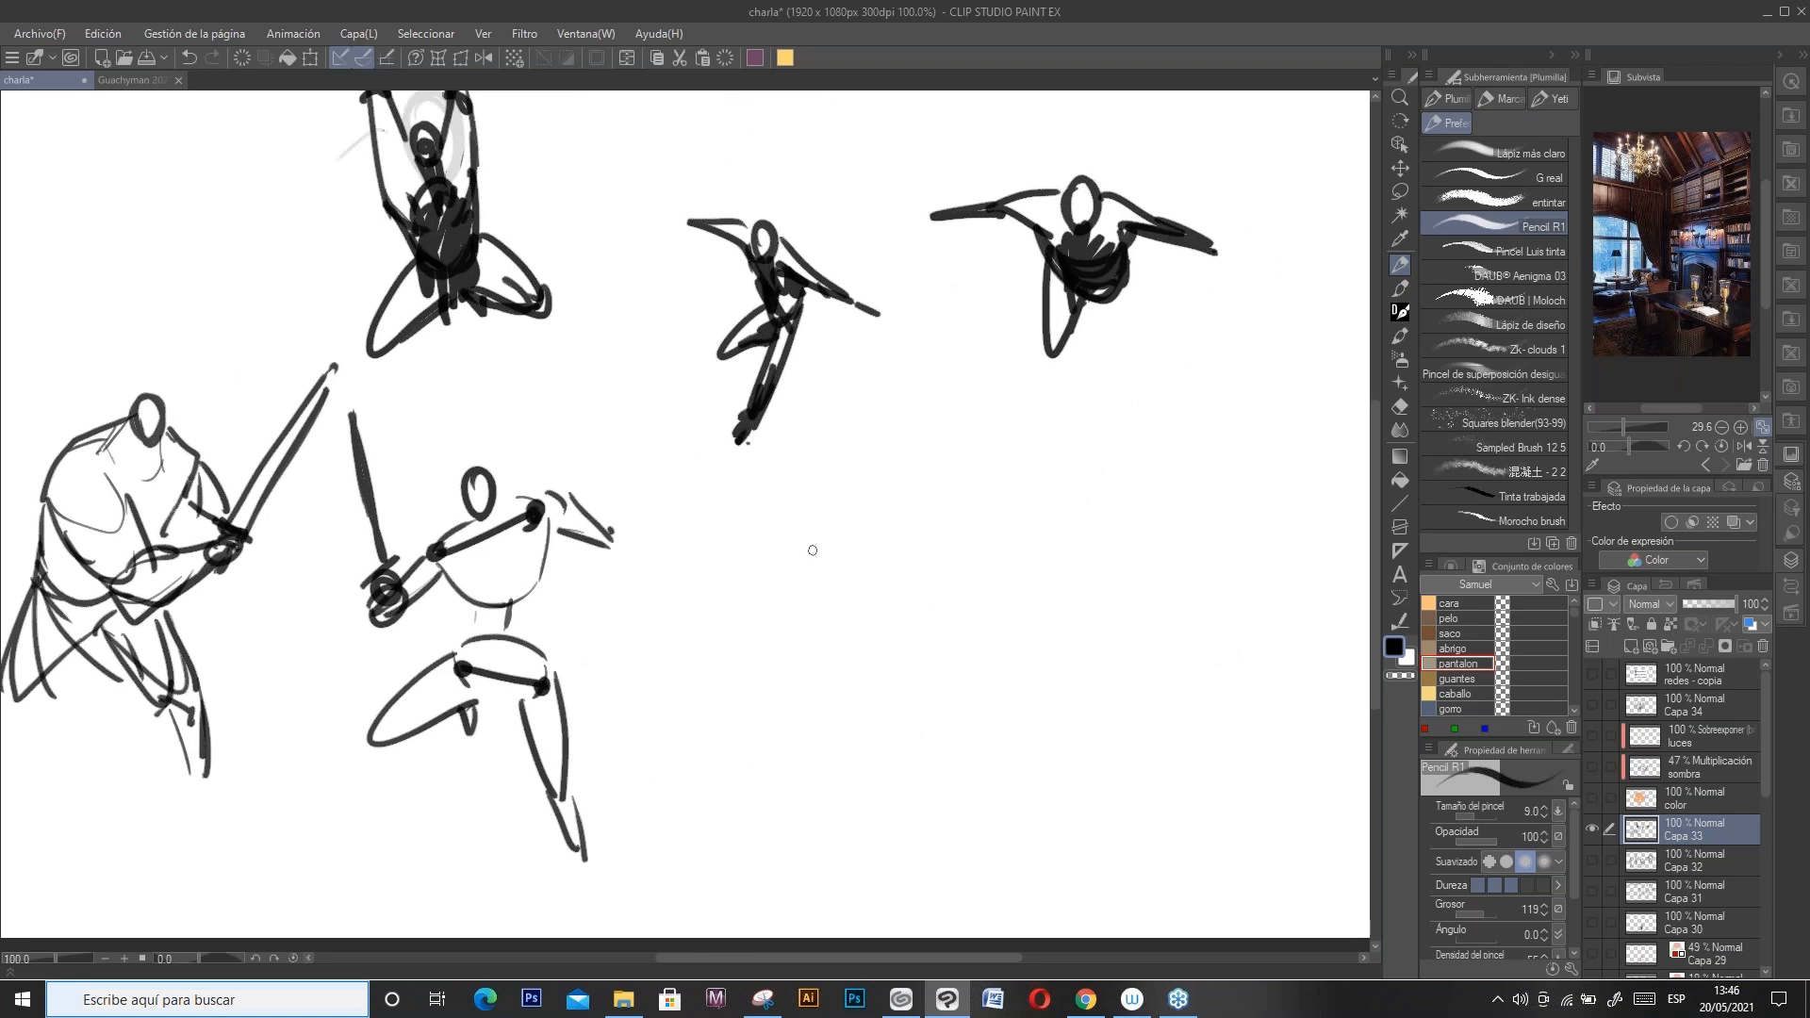
pyautogui.moveTo(846, 545); pyautogui.dragTo(815, 684)
pyautogui.moveTo(820, 587)
pyautogui.mouseDown()
pyautogui.moveTo(861, 611)
pyautogui.moveTo(802, 639)
pyautogui.mouseUp()
pyautogui.moveTo(802, 583)
pyautogui.mouseDown()
pyautogui.moveTo(793, 654)
pyautogui.moveTo(860, 636)
pyautogui.moveTo(829, 722)
pyautogui.mouseUp()
pyautogui.moveTo(785, 658); pyautogui.dragTo(783, 698)
# Step: Try a raised arm with a fist on the third figure and undo it
pyautogui.moveTo(799, 577); pyautogui.dragTo(803, 579)
pyautogui.moveTo(789, 574)
pyautogui.mouseDown()
pyautogui.moveTo(754, 515)
pyautogui.moveTo(762, 454)
pyautogui.mouseUp()
pyautogui.moveTo(753, 500)
pyautogui.mouseDown()
pyautogui.moveTo(771, 440)
pyautogui.moveTo(762, 453)
pyautogui.mouseUp()
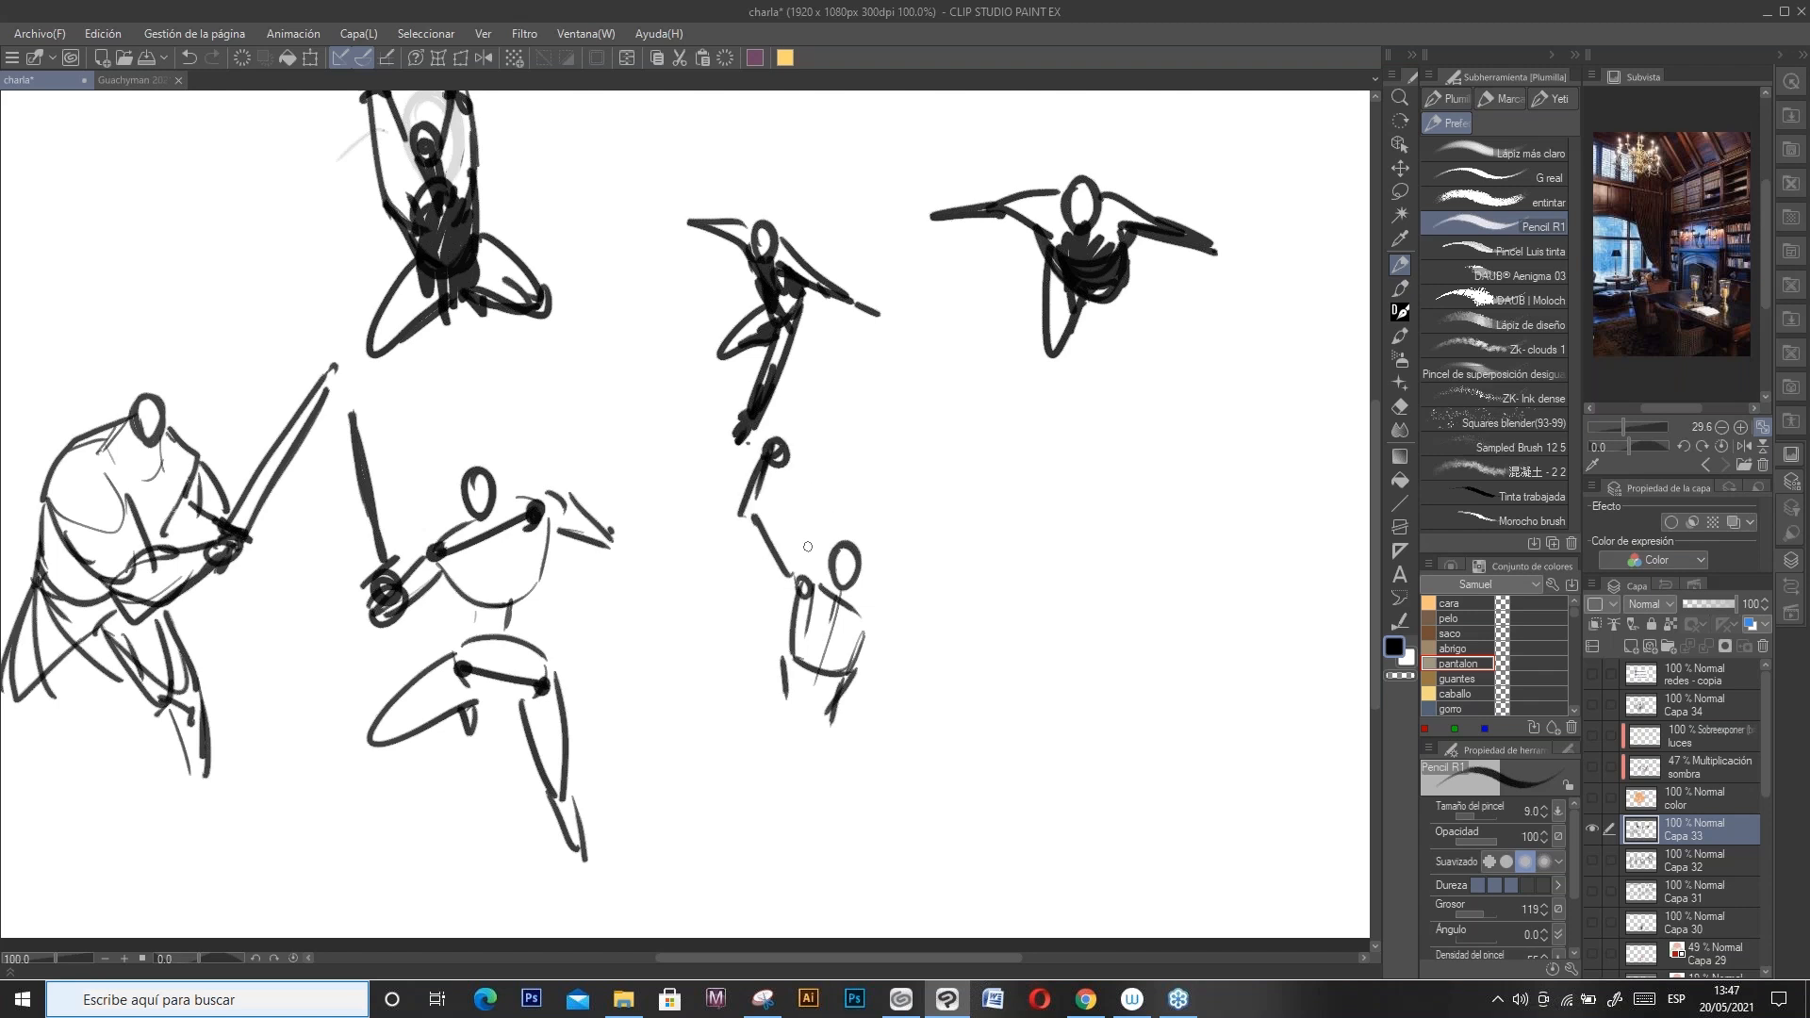
pyautogui.hotkey('ctrl', 'z')
pyautogui.hotkey('ctrl', 'z')
pyautogui.hotkey('ctrl', 'z')
pyautogui.hotkey('ctrl', 'z')
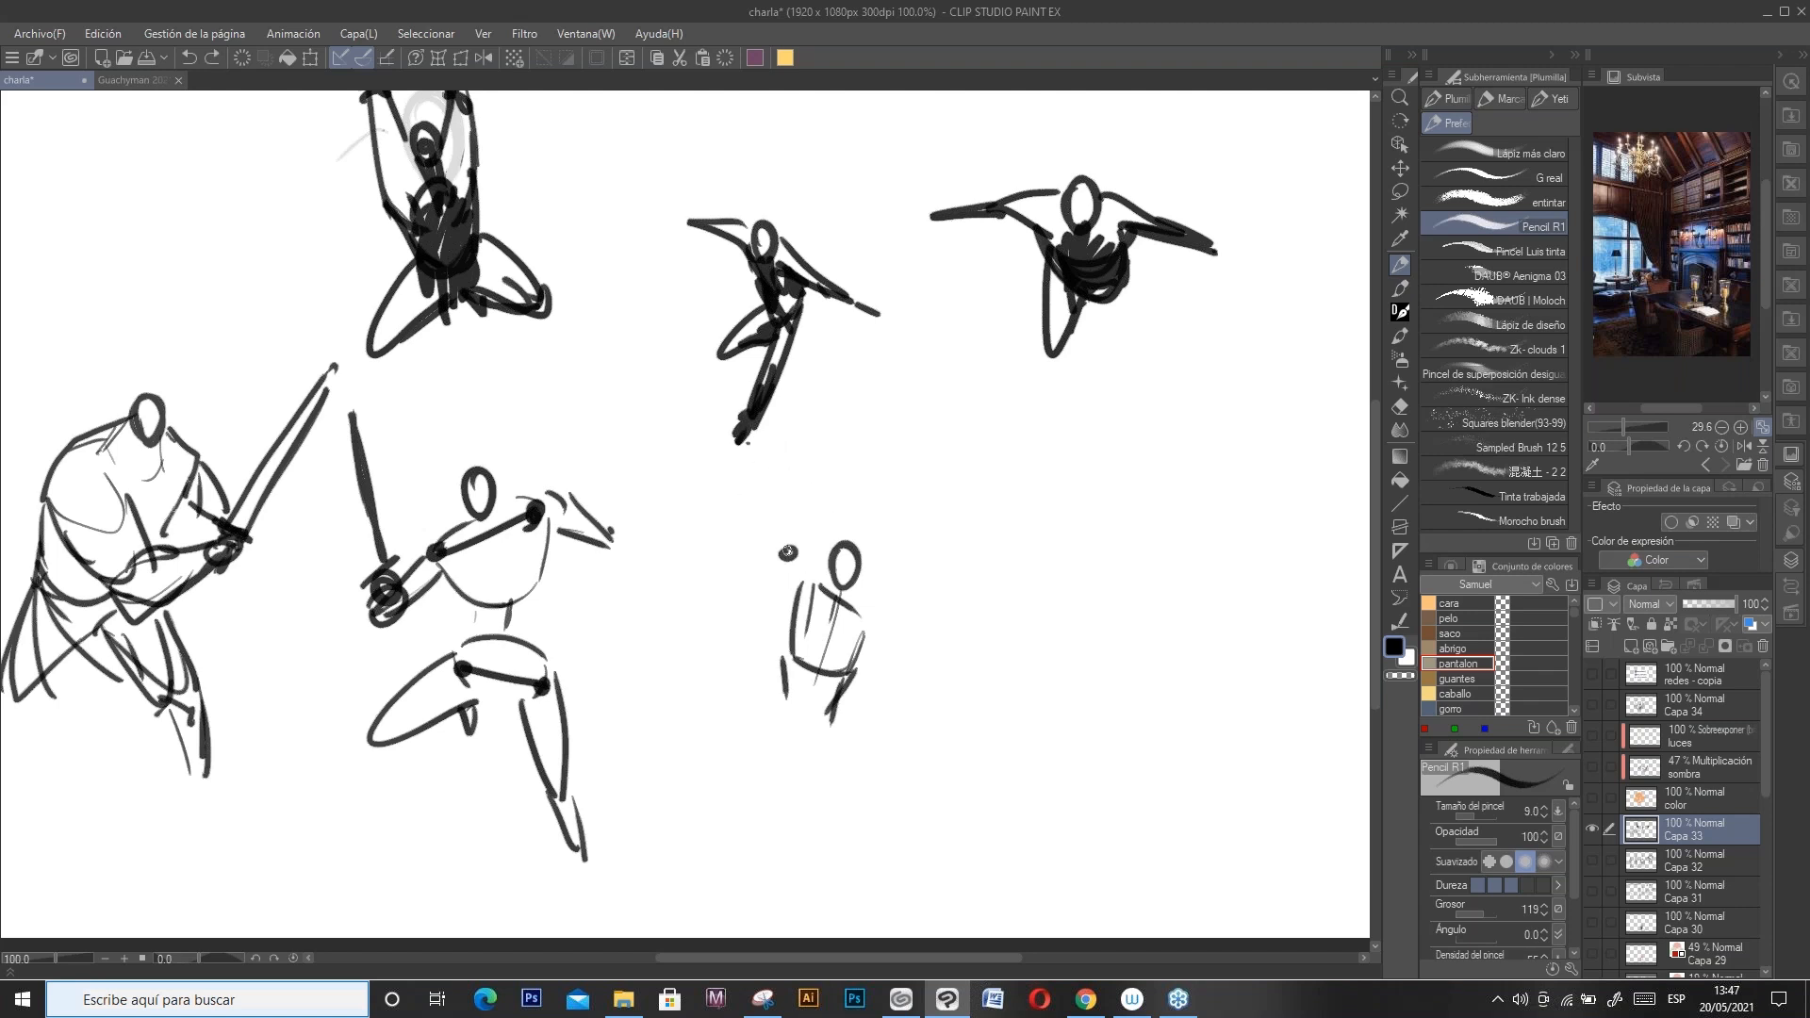
# Step: Draw the third figure's fist beside its head and clean up the torso lines, undoing the faulty arm stroke
pyautogui.moveTo(792, 546)
pyautogui.mouseDown()
pyautogui.moveTo(772, 562)
pyautogui.moveTo(783, 677)
pyautogui.mouseUp()
pyautogui.press('c')
pyautogui.moveTo(809, 589)
pyautogui.mouseDown()
pyautogui.moveTo(797, 656)
pyautogui.moveTo(828, 604)
pyautogui.moveTo(835, 703)
pyautogui.mouseUp()
pyautogui.press('c')
pyautogui.moveTo(863, 613)
pyautogui.mouseDown()
pyautogui.moveTo(853, 641)
pyautogui.moveTo(860, 624)
pyautogui.mouseUp()
pyautogui.moveTo(862, 632)
pyautogui.mouseDown()
pyautogui.moveTo(829, 672)
pyautogui.moveTo(858, 671)
pyautogui.moveTo(817, 665)
pyautogui.mouseUp()
pyautogui.hotkey('ctrl', 'z')
# Step: Complete the third figure with bent arms, a darkened torso outline and simple facial features
pyautogui.moveTo(820, 679)
pyautogui.mouseDown()
pyautogui.moveTo(898, 681)
pyautogui.moveTo(813, 672)
pyautogui.mouseUp()
pyautogui.moveTo(787, 562)
pyautogui.mouseDown()
pyautogui.moveTo(752, 593)
pyautogui.moveTo(840, 603)
pyautogui.moveTo(783, 677)
pyautogui.mouseUp()
pyautogui.moveTo(788, 596); pyautogui.dragTo(792, 724)
pyautogui.moveTo(849, 676)
pyautogui.mouseDown()
pyautogui.moveTo(840, 730)
pyautogui.moveTo(798, 736)
pyautogui.mouseUp()
pyautogui.moveTo(807, 633)
pyautogui.mouseDown()
pyautogui.moveTo(825, 733)
pyautogui.moveTo(842, 731)
pyautogui.mouseUp()
pyautogui.moveTo(801, 596)
pyautogui.mouseDown()
pyautogui.moveTo(768, 554)
pyautogui.moveTo(760, 567)
pyautogui.moveTo(839, 590)
pyautogui.moveTo(847, 561)
pyautogui.mouseUp()
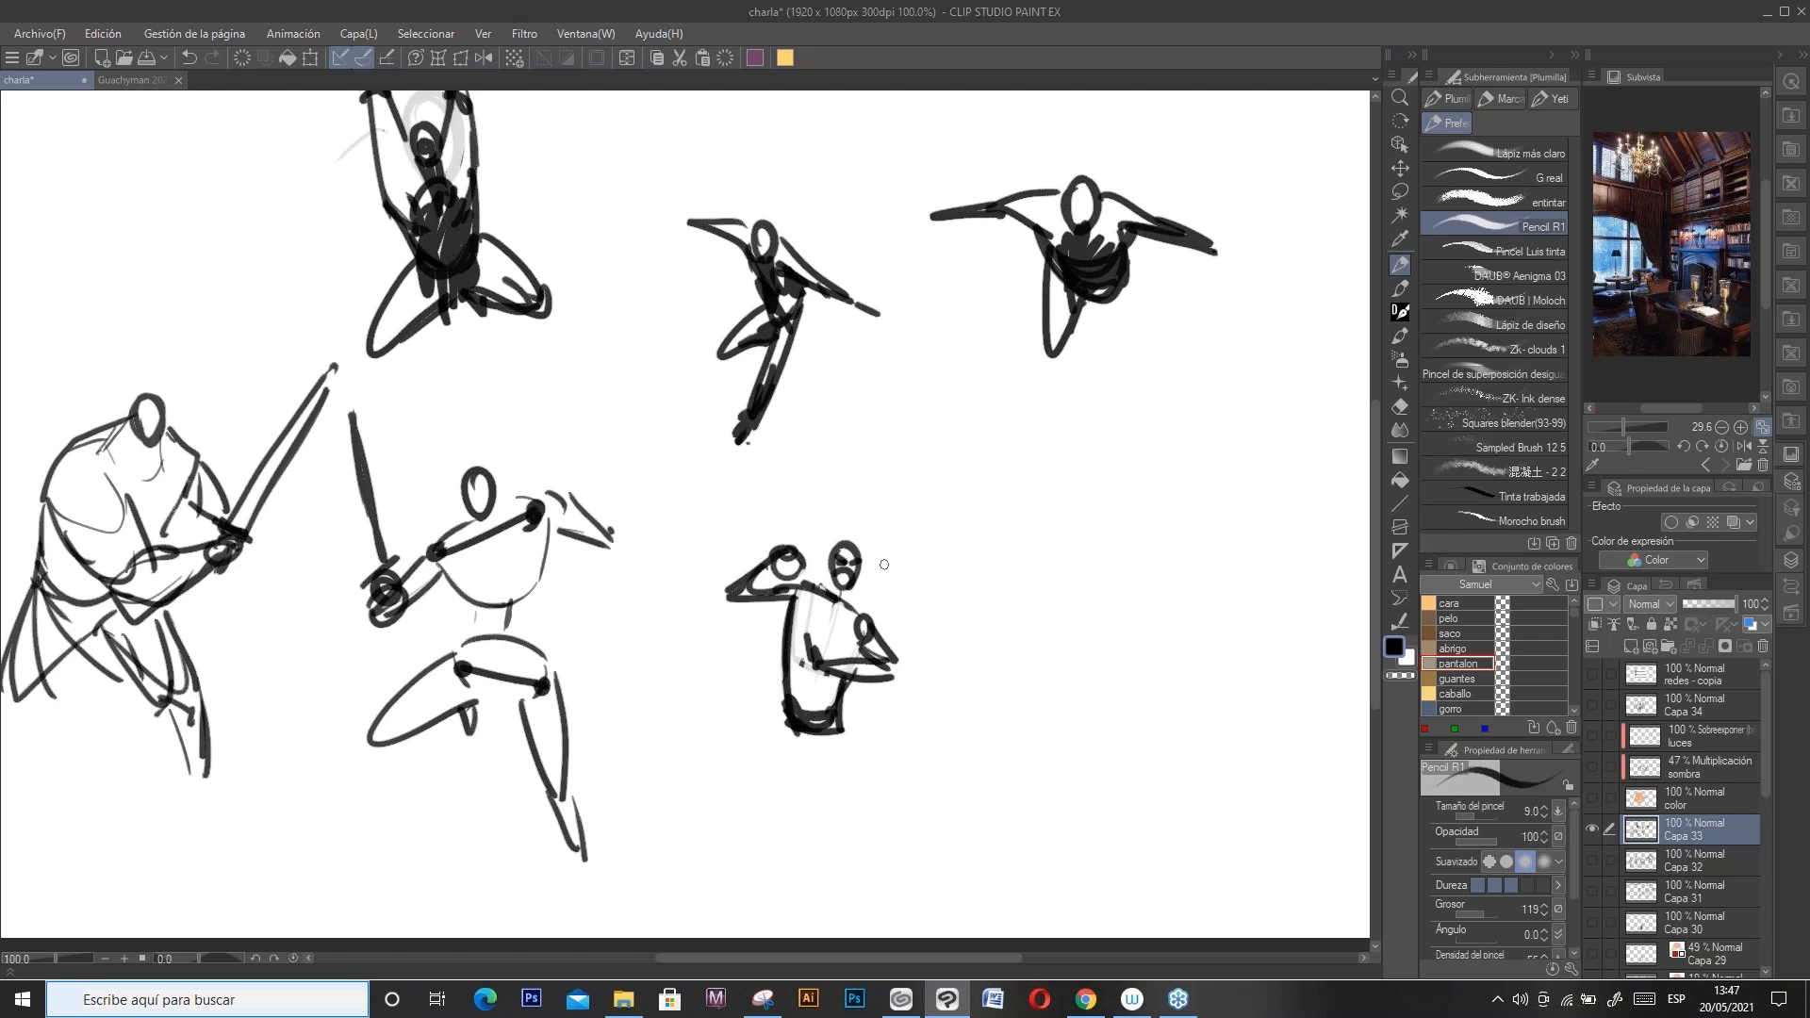
# Step: Sketch a fourth figure leaning forward into a punch, with one arm drawn back and impact lines around the extended fist
pyautogui.moveTo(1063, 595)
pyautogui.mouseDown()
pyautogui.moveTo(1174, 660)
pyautogui.moveTo(1057, 624)
pyautogui.mouseUp()
pyautogui.moveTo(1070, 629); pyautogui.dragTo(1177, 670)
pyautogui.moveTo(1168, 577); pyautogui.dragTo(1178, 645)
pyautogui.moveTo(1159, 608); pyautogui.dragTo(1181, 645)
pyautogui.moveTo(1108, 547); pyautogui.dragTo(1172, 642)
pyautogui.moveTo(1102, 588); pyautogui.dragTo(1158, 644)
pyautogui.moveTo(1056, 613)
pyautogui.mouseDown()
pyautogui.moveTo(1073, 575)
pyautogui.moveTo(1022, 620)
pyautogui.moveTo(989, 699)
pyautogui.moveTo(1045, 719)
pyautogui.mouseUp()
pyautogui.moveTo(1005, 632)
pyautogui.mouseDown()
pyautogui.moveTo(990, 699)
pyautogui.moveTo(971, 644)
pyautogui.moveTo(992, 640)
pyautogui.moveTo(964, 653)
pyautogui.mouseUp()
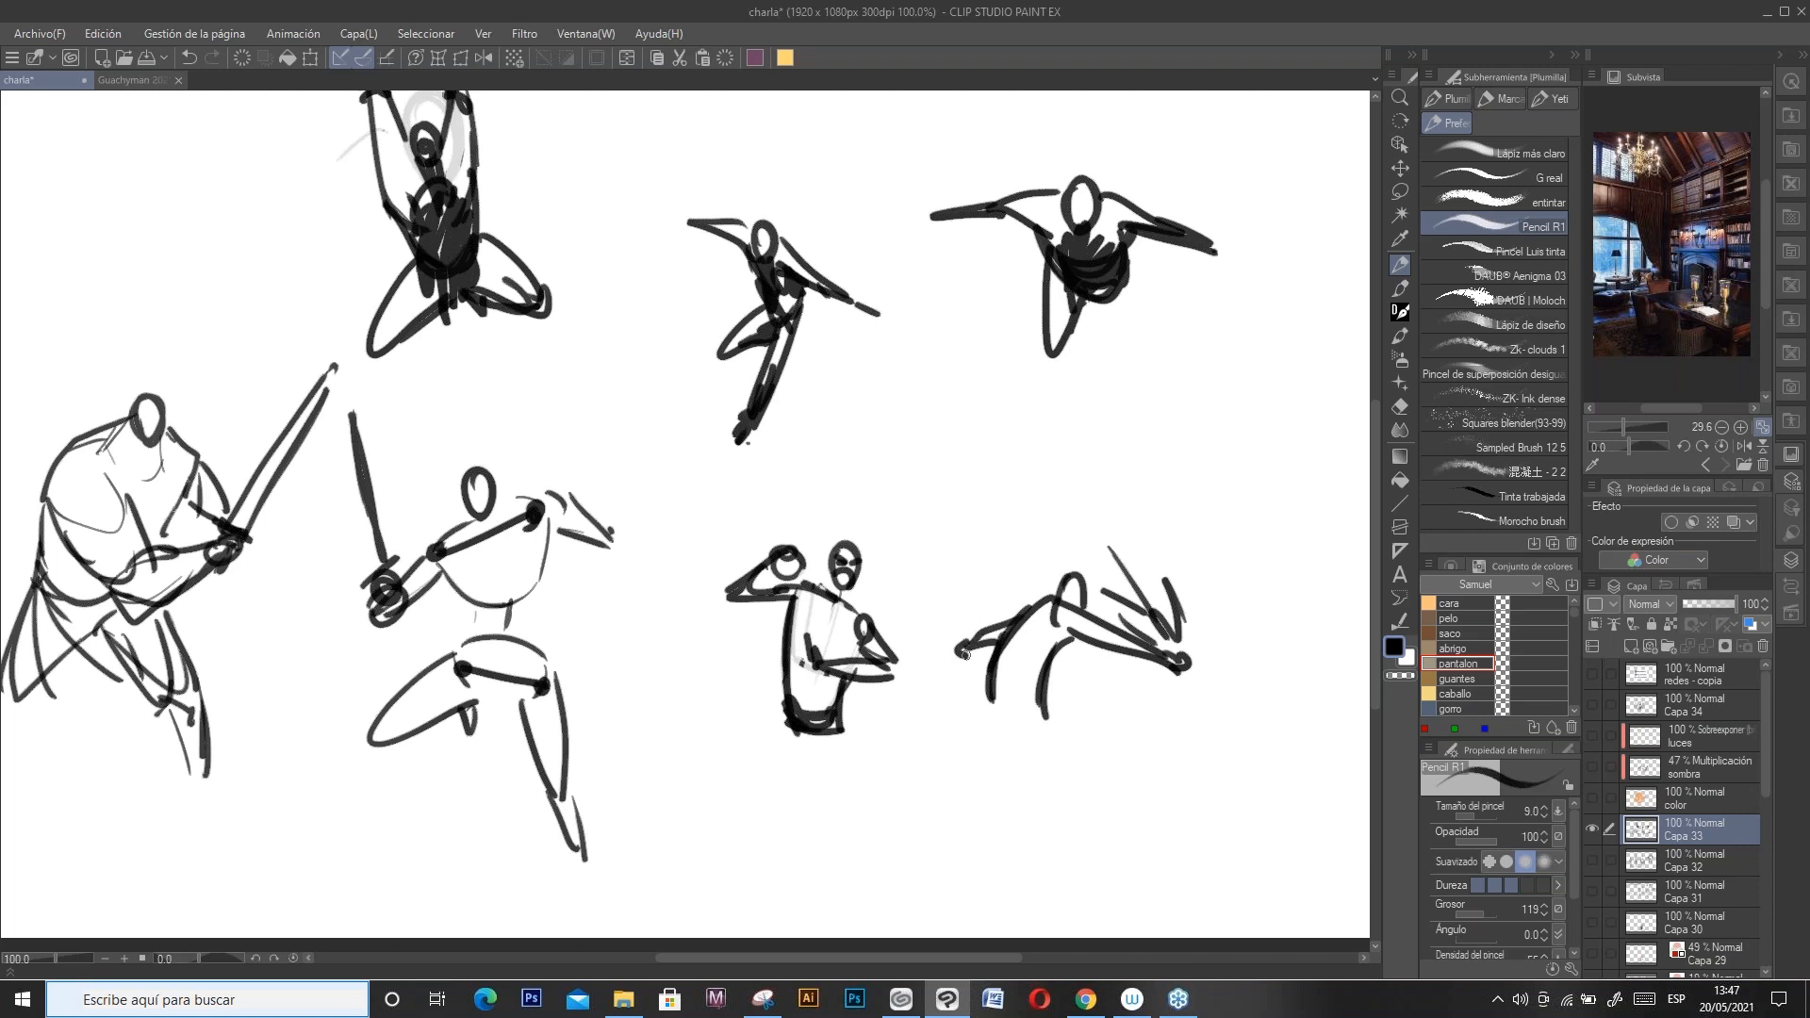
# Step: Add motion arrows between the wind-up and punching poses, plus short leg and impact marks on the punching figure
pyautogui.moveTo(915, 561); pyautogui.dragTo(890, 618)
pyautogui.moveTo(974, 565); pyautogui.dragTo(990, 604)
pyautogui.moveTo(881, 545)
pyautogui.mouseDown()
pyautogui.moveTo(1042, 557)
pyautogui.moveTo(1026, 563)
pyautogui.mouseUp()
pyautogui.moveTo(997, 696)
pyautogui.mouseDown()
pyautogui.moveTo(1041, 715)
pyautogui.moveTo(983, 737)
pyautogui.mouseUp()
pyautogui.moveTo(1037, 721); pyautogui.dragTo(1039, 741)
pyautogui.moveTo(1124, 532); pyautogui.dragTo(1140, 560)
pyautogui.moveTo(1223, 642); pyautogui.dragTo(1211, 629)
# Step: Letter the sound effect BOOOM diagonally below the punching figure's fist
pyautogui.moveTo(1157, 675)
pyautogui.mouseDown()
pyautogui.moveTo(1135, 747)
pyautogui.moveTo(1147, 730)
pyautogui.moveTo(1141, 781)
pyautogui.mouseUp()
pyautogui.moveTo(1131, 717); pyautogui.dragTo(1149, 781)
pyautogui.moveTo(1188, 709); pyautogui.dragTo(1181, 714)
pyautogui.moveTo(1200, 700)
pyautogui.mouseDown()
pyautogui.moveTo(1204, 734)
pyautogui.moveTo(1210, 694)
pyautogui.moveTo(1278, 624)
pyautogui.moveTo(1284, 641)
pyautogui.mouseUp()
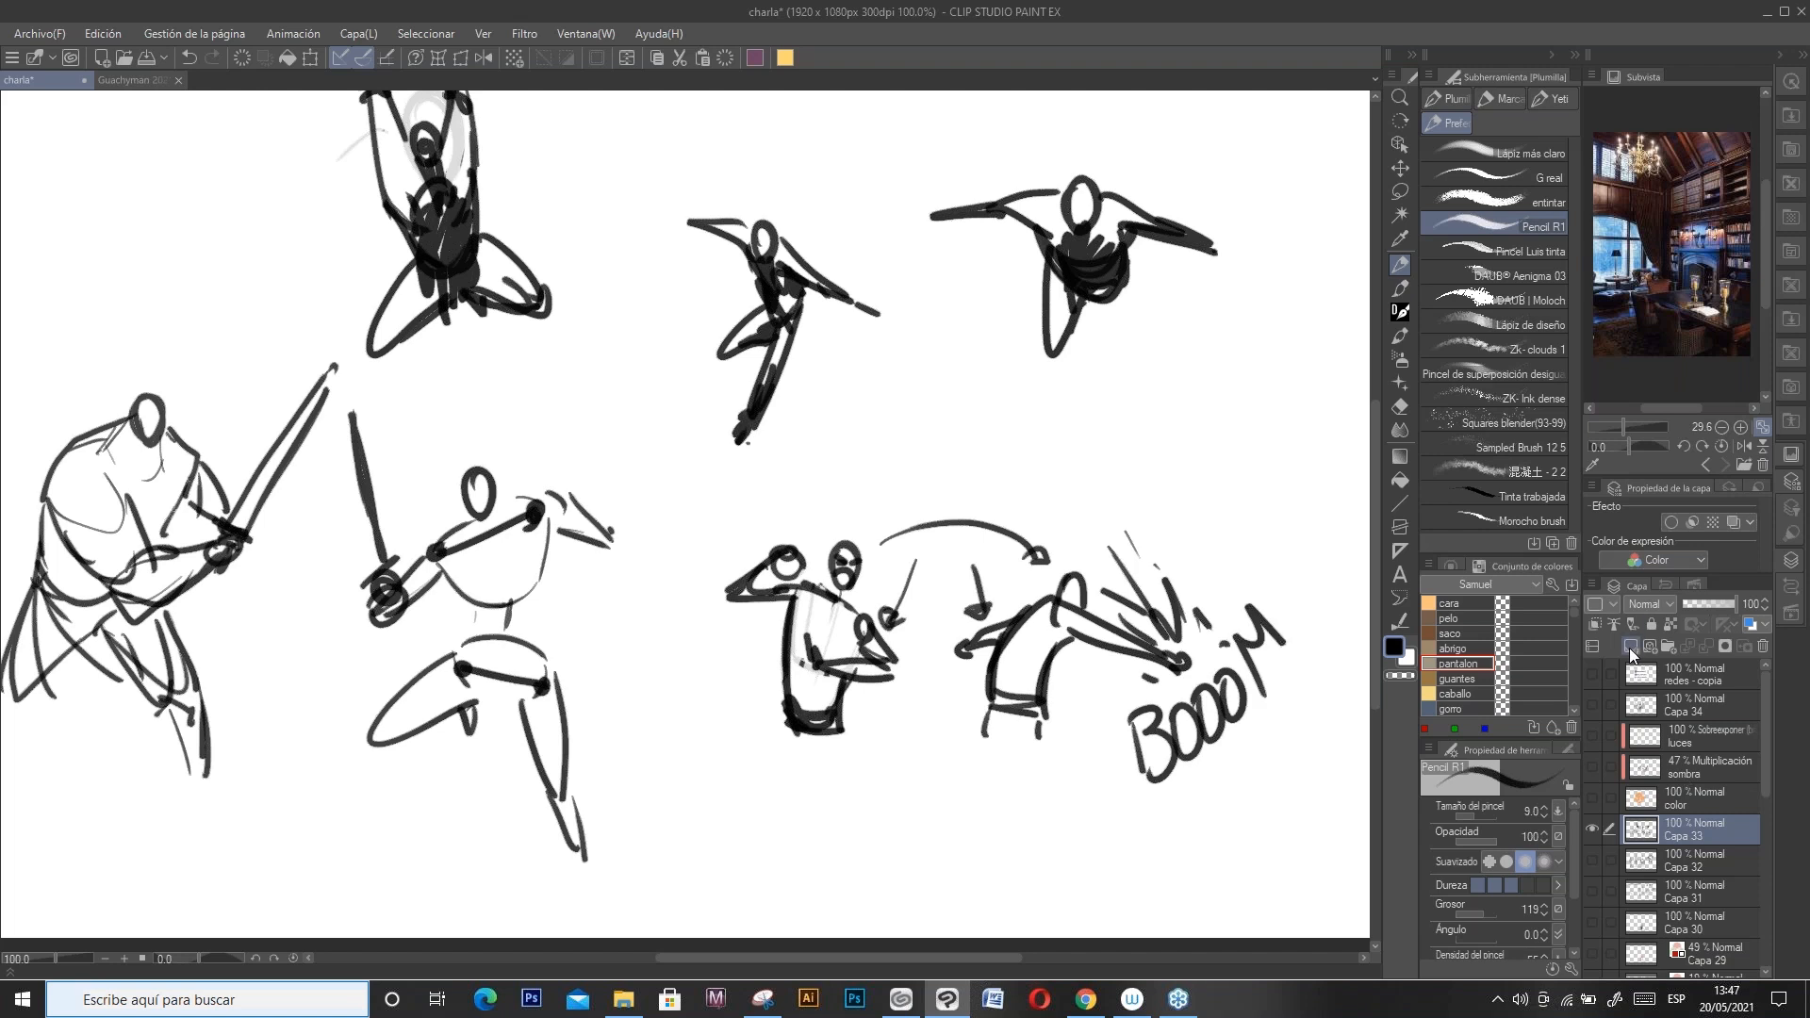
# Step: Lasso the punch sequence, shift it slightly, and cut and paste it onto its own layer
pyautogui.press('m')
pyautogui.moveTo(1306, 552)
pyautogui.mouseDown()
pyautogui.moveTo(1111, 836)
pyautogui.moveTo(1192, 453)
pyautogui.moveTo(962, 468)
pyautogui.mouseUp()
pyautogui.press('k')
pyautogui.moveTo(1027, 662)
pyautogui.mouseDown()
pyautogui.moveTo(933, 732)
pyautogui.moveTo(953, 714)
pyautogui.mouseUp()
pyautogui.click(680, 57)
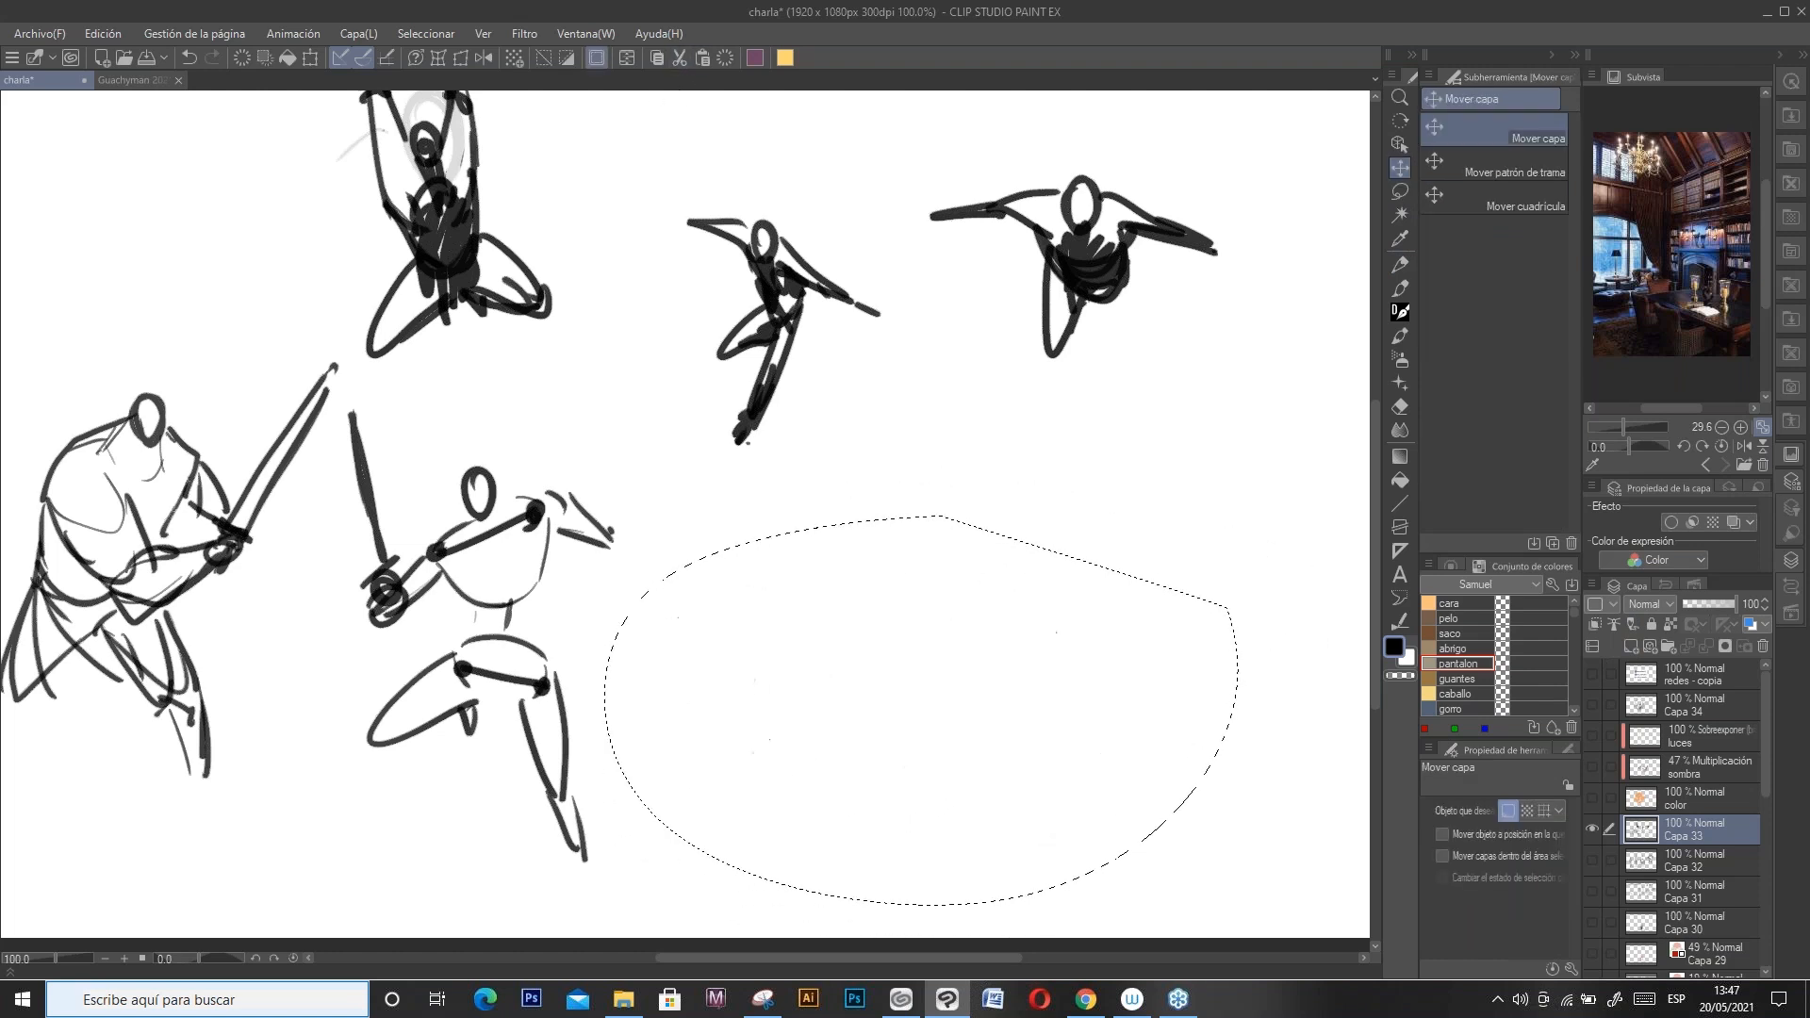
pyautogui.click(699, 56)
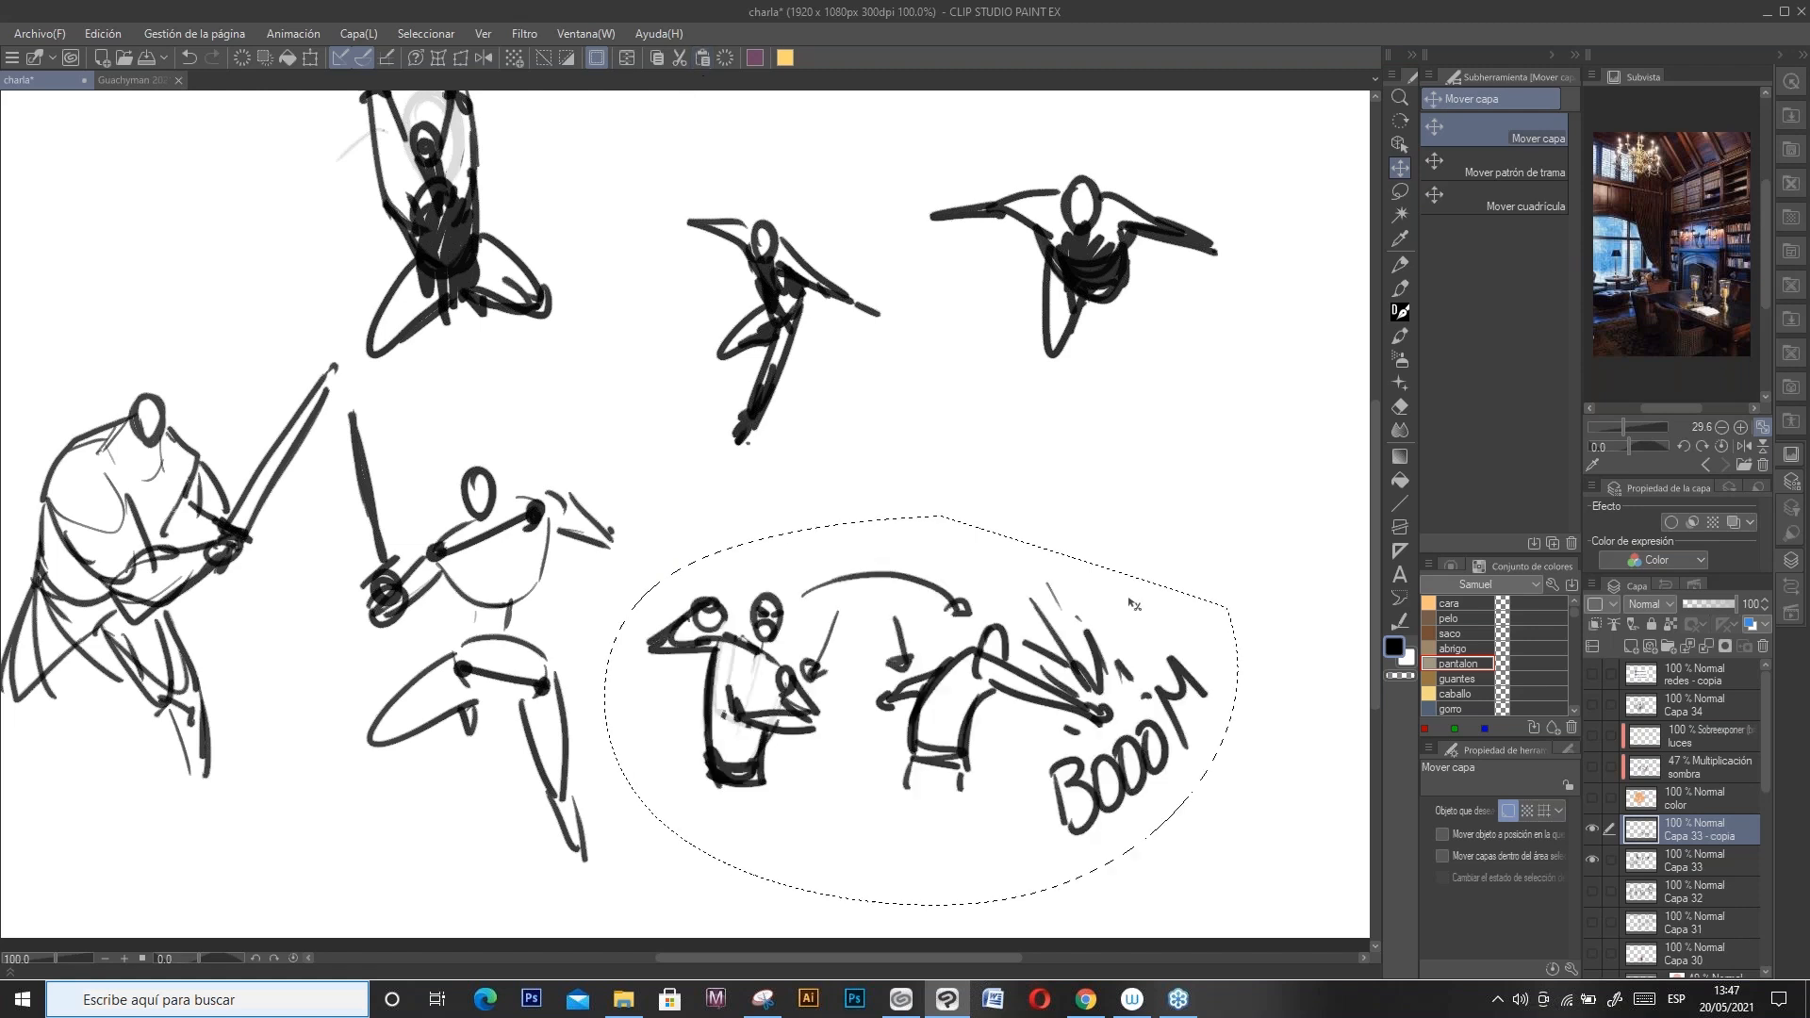
# Step: Hide layer Capa 33 and enlarge the pasted punch sequence to about 229% so it fills the canvas
pyautogui.scroll(-3, 1127, 633)
pyautogui.scroll(-3, 1129, 636)
pyautogui.click(1592, 860)
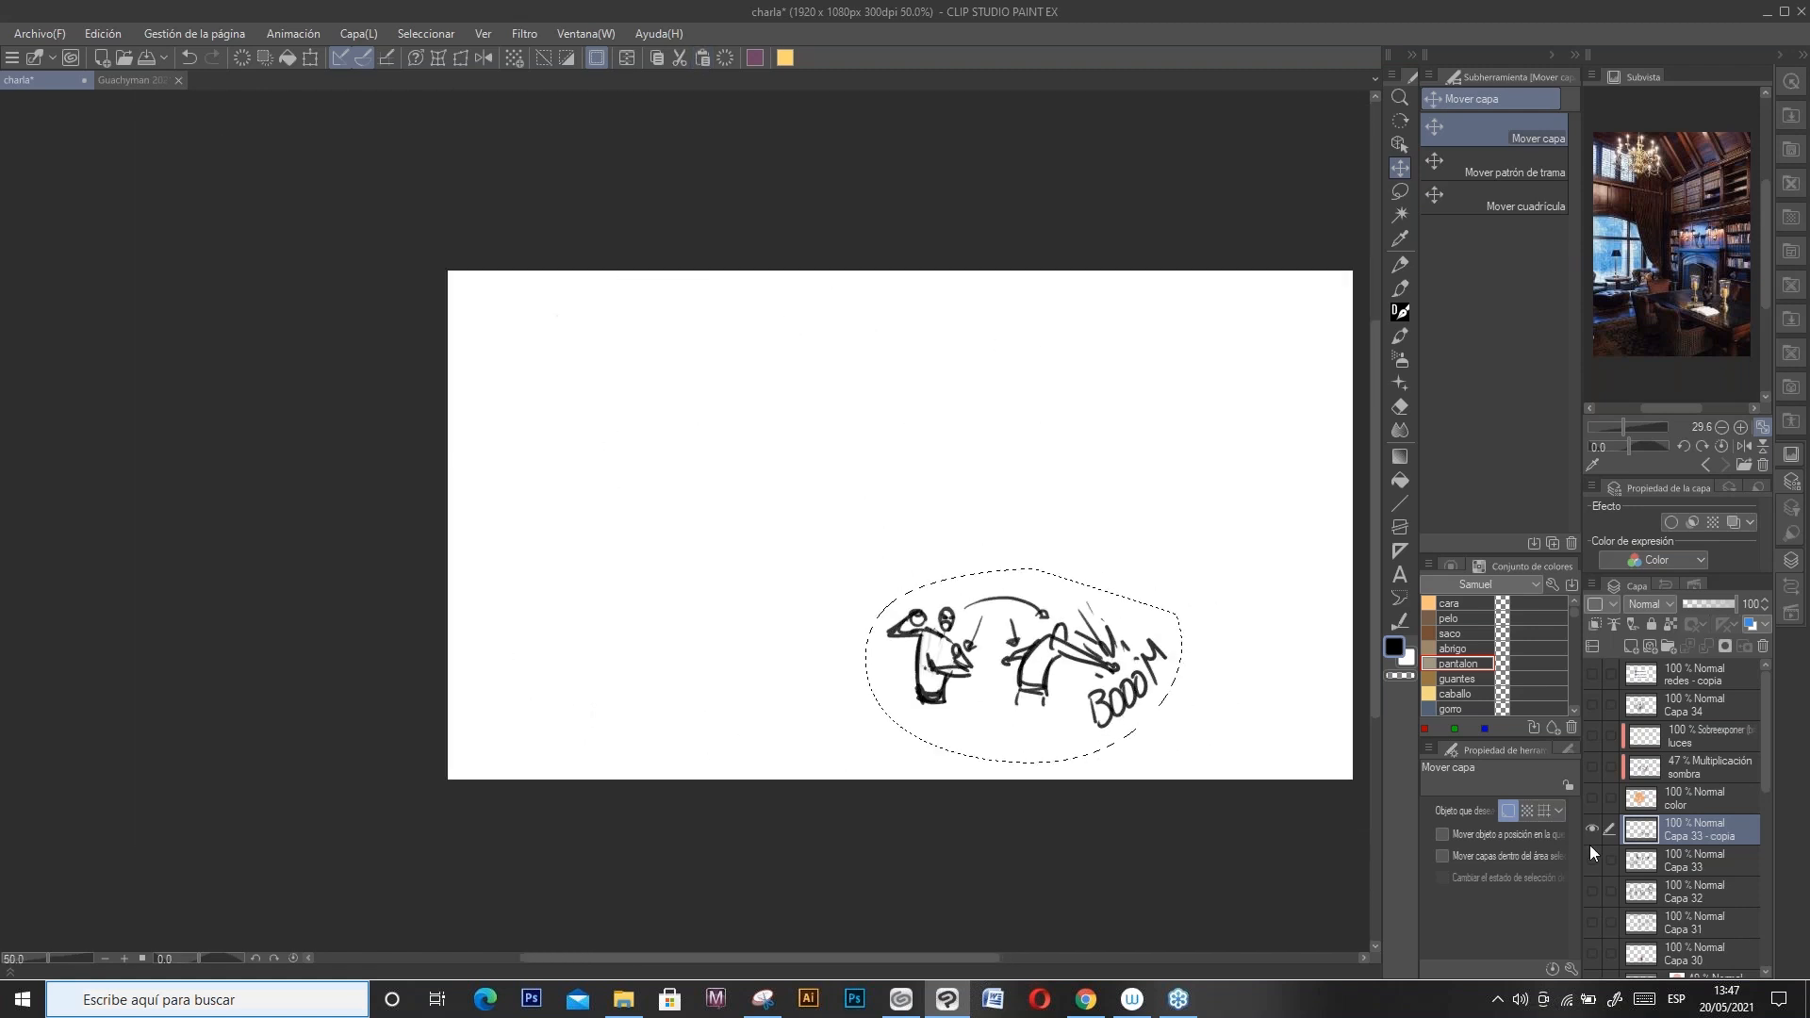
pyautogui.moveTo(1205, 403); pyautogui.dragTo(856, 399)
pyautogui.hotkey('ctrl', 't')
pyautogui.moveTo(835, 563)
pyautogui.mouseDown()
pyautogui.moveTo(1212, 324)
pyautogui.moveTo(1215, 359)
pyautogui.mouseUp()
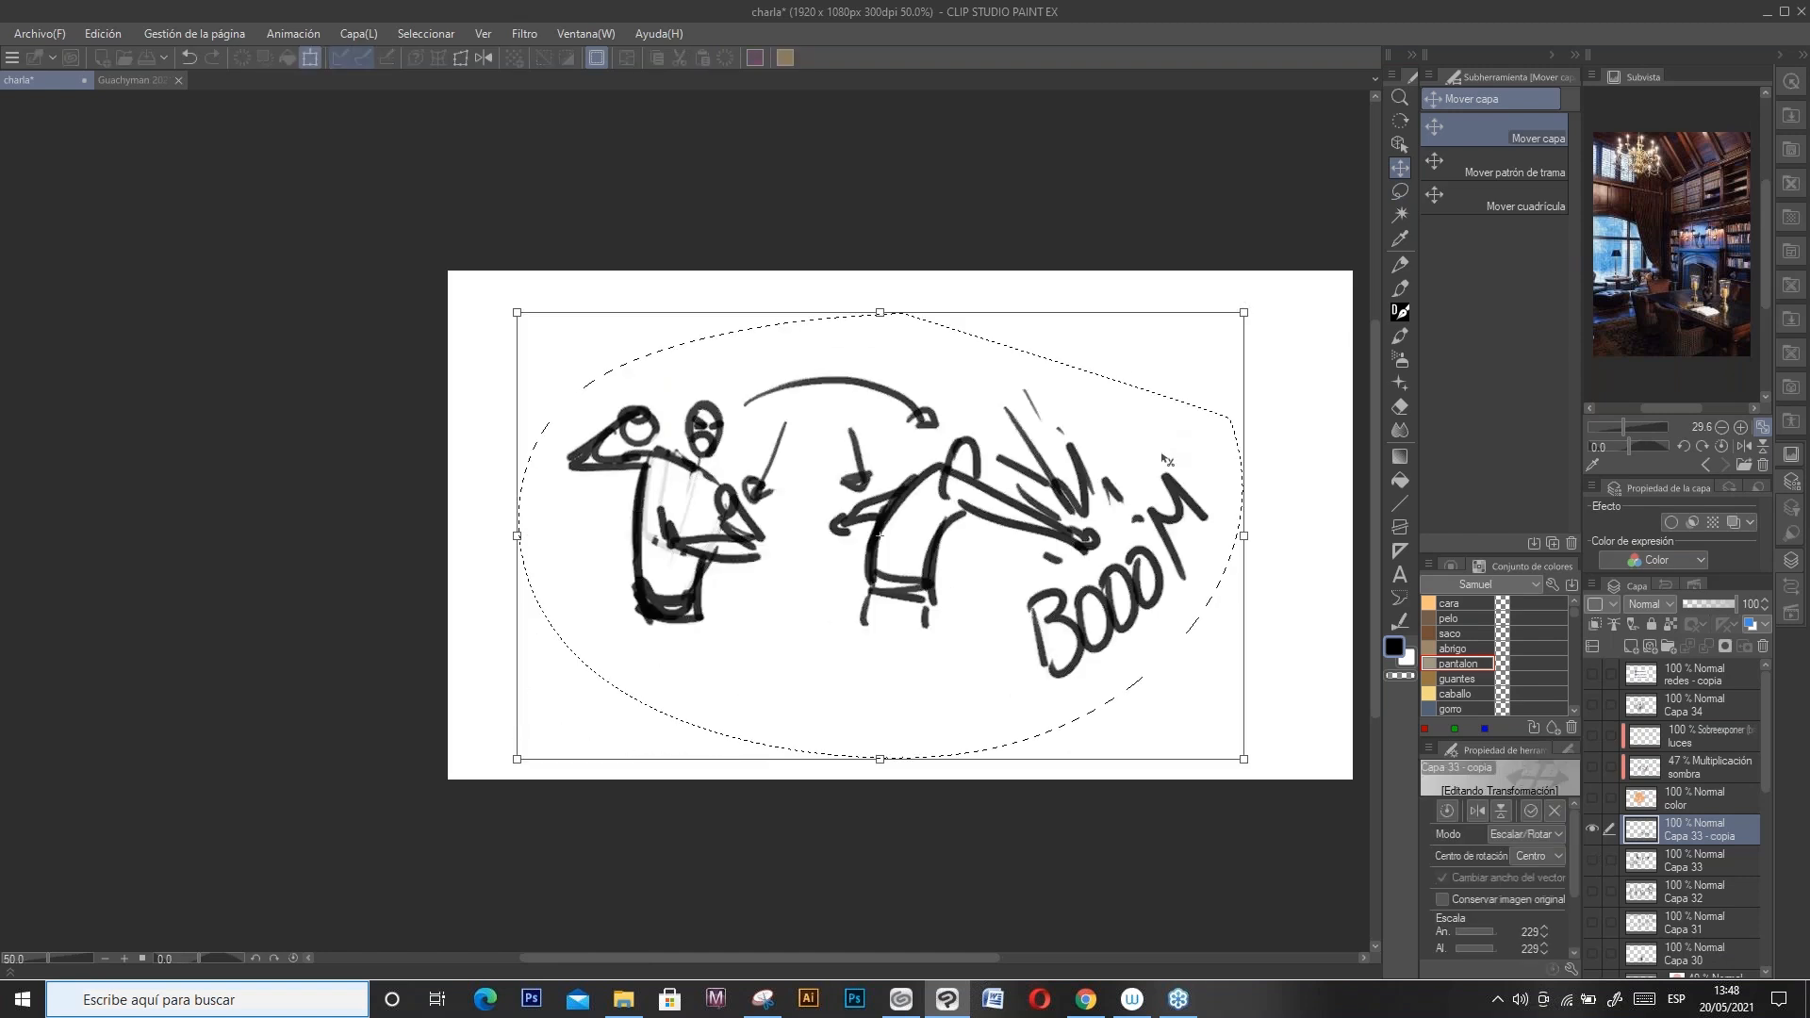
pyautogui.press('Return')
pyautogui.moveTo(1166, 458); pyautogui.dragTo(1036, 510)
pyautogui.scroll(2, 1038, 481)
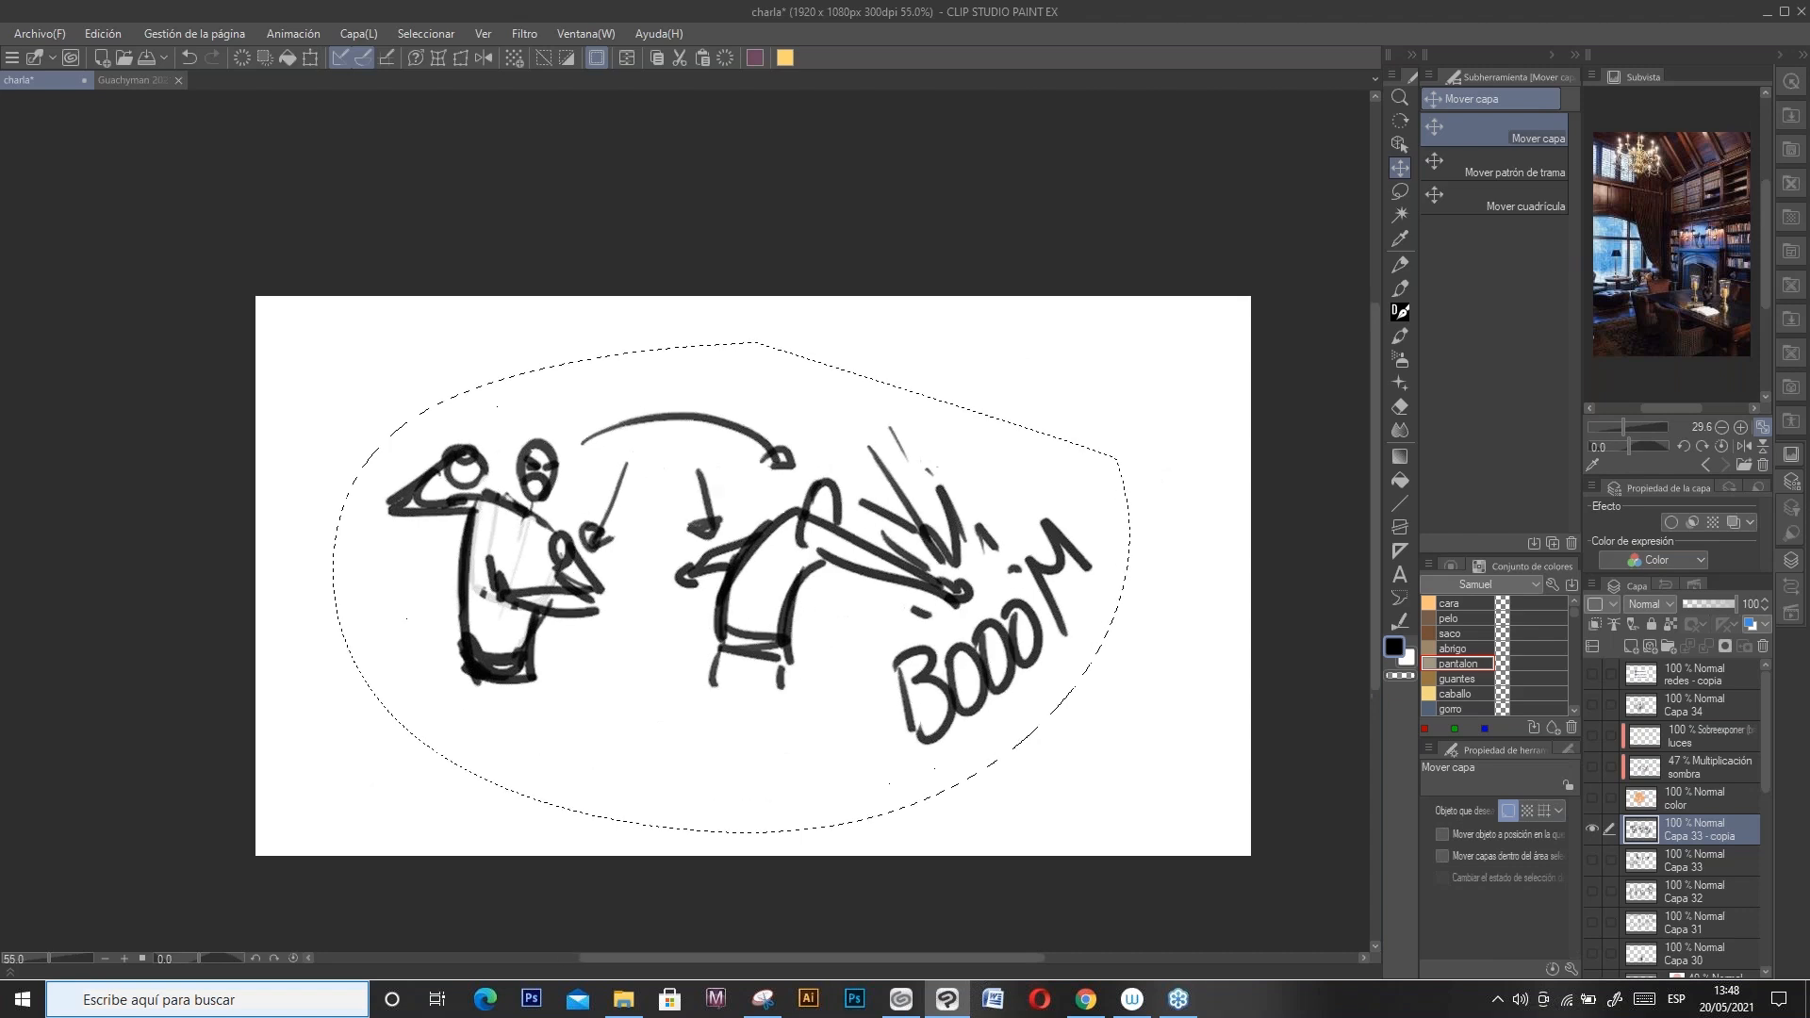
# Step: Lasso the punching figure with its BOOOM lettering and move it away from the wind-up pose
pyautogui.click(545, 58)
pyautogui.press('m')
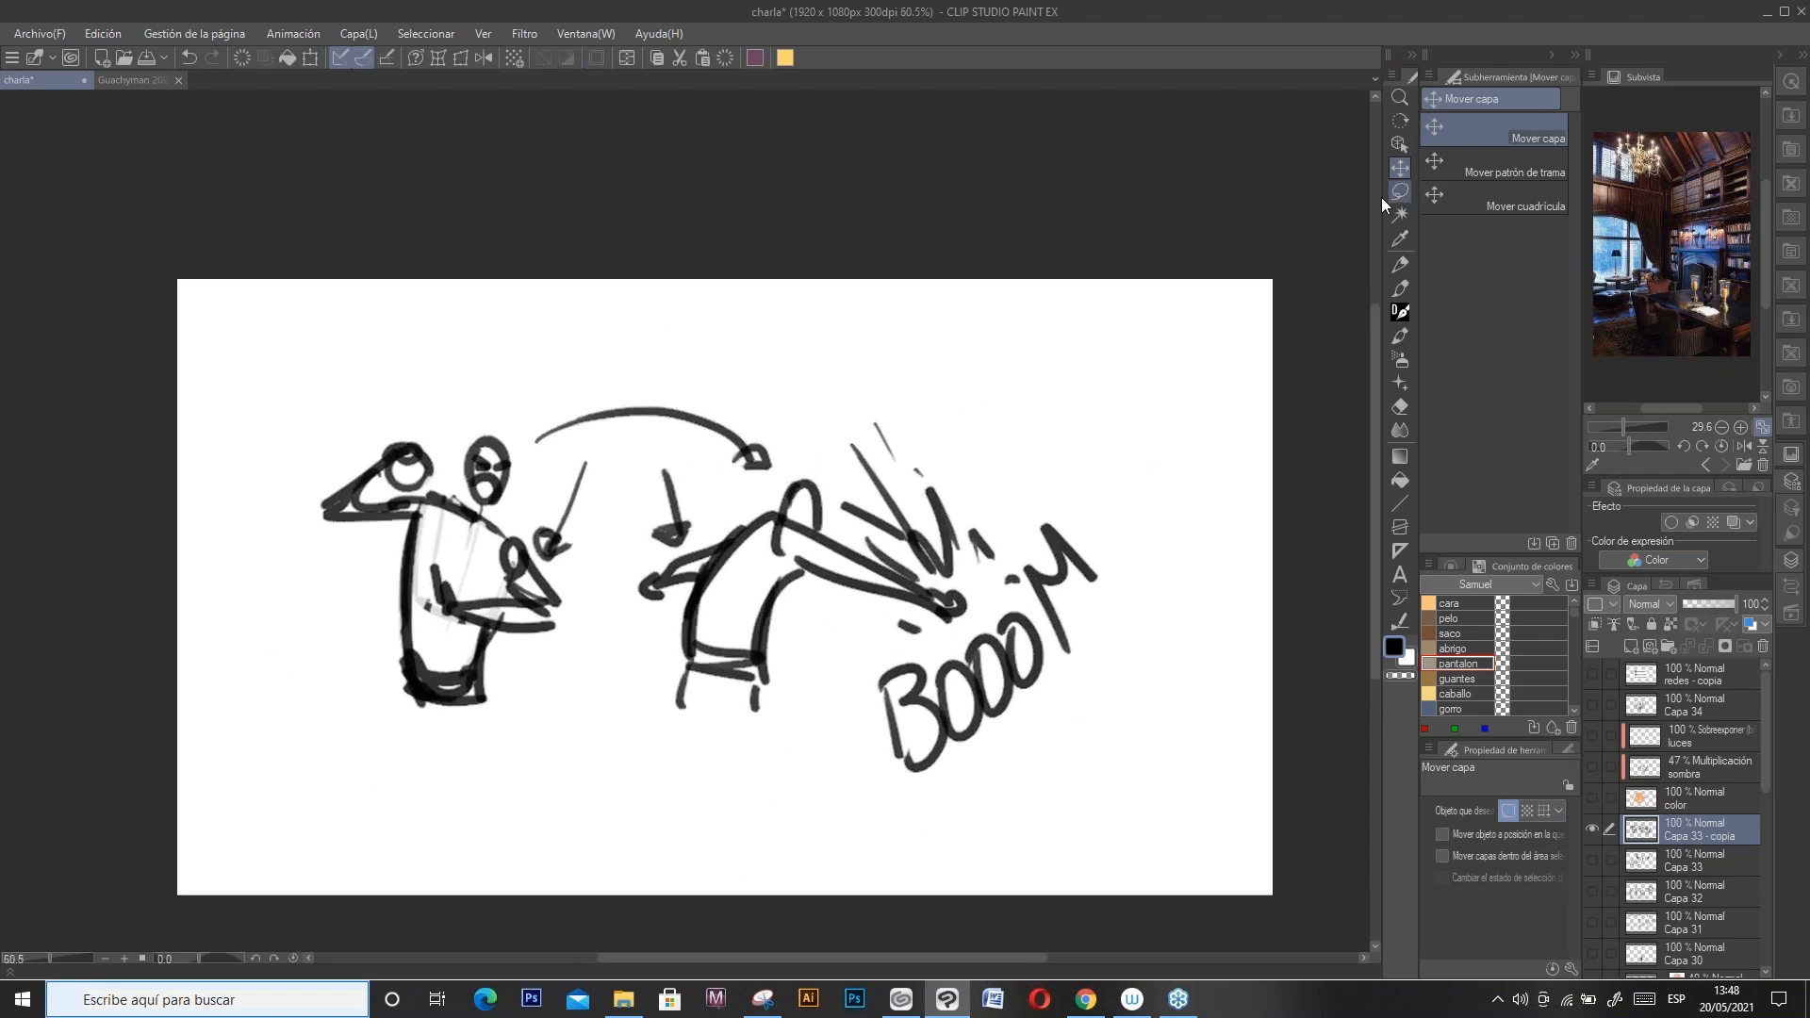
pyautogui.moveTo(647, 688)
pyautogui.mouseDown()
pyautogui.moveTo(646, 483)
pyautogui.moveTo(1085, 421)
pyautogui.moveTo(1180, 553)
pyautogui.moveTo(857, 814)
pyautogui.moveTo(679, 771)
pyautogui.mouseUp()
pyautogui.click(1400, 168)
pyautogui.moveTo(956, 590)
pyautogui.mouseDown()
pyautogui.moveTo(1151, 580)
pyautogui.moveTo(1110, 584)
pyautogui.mouseUp()
pyautogui.click(544, 59)
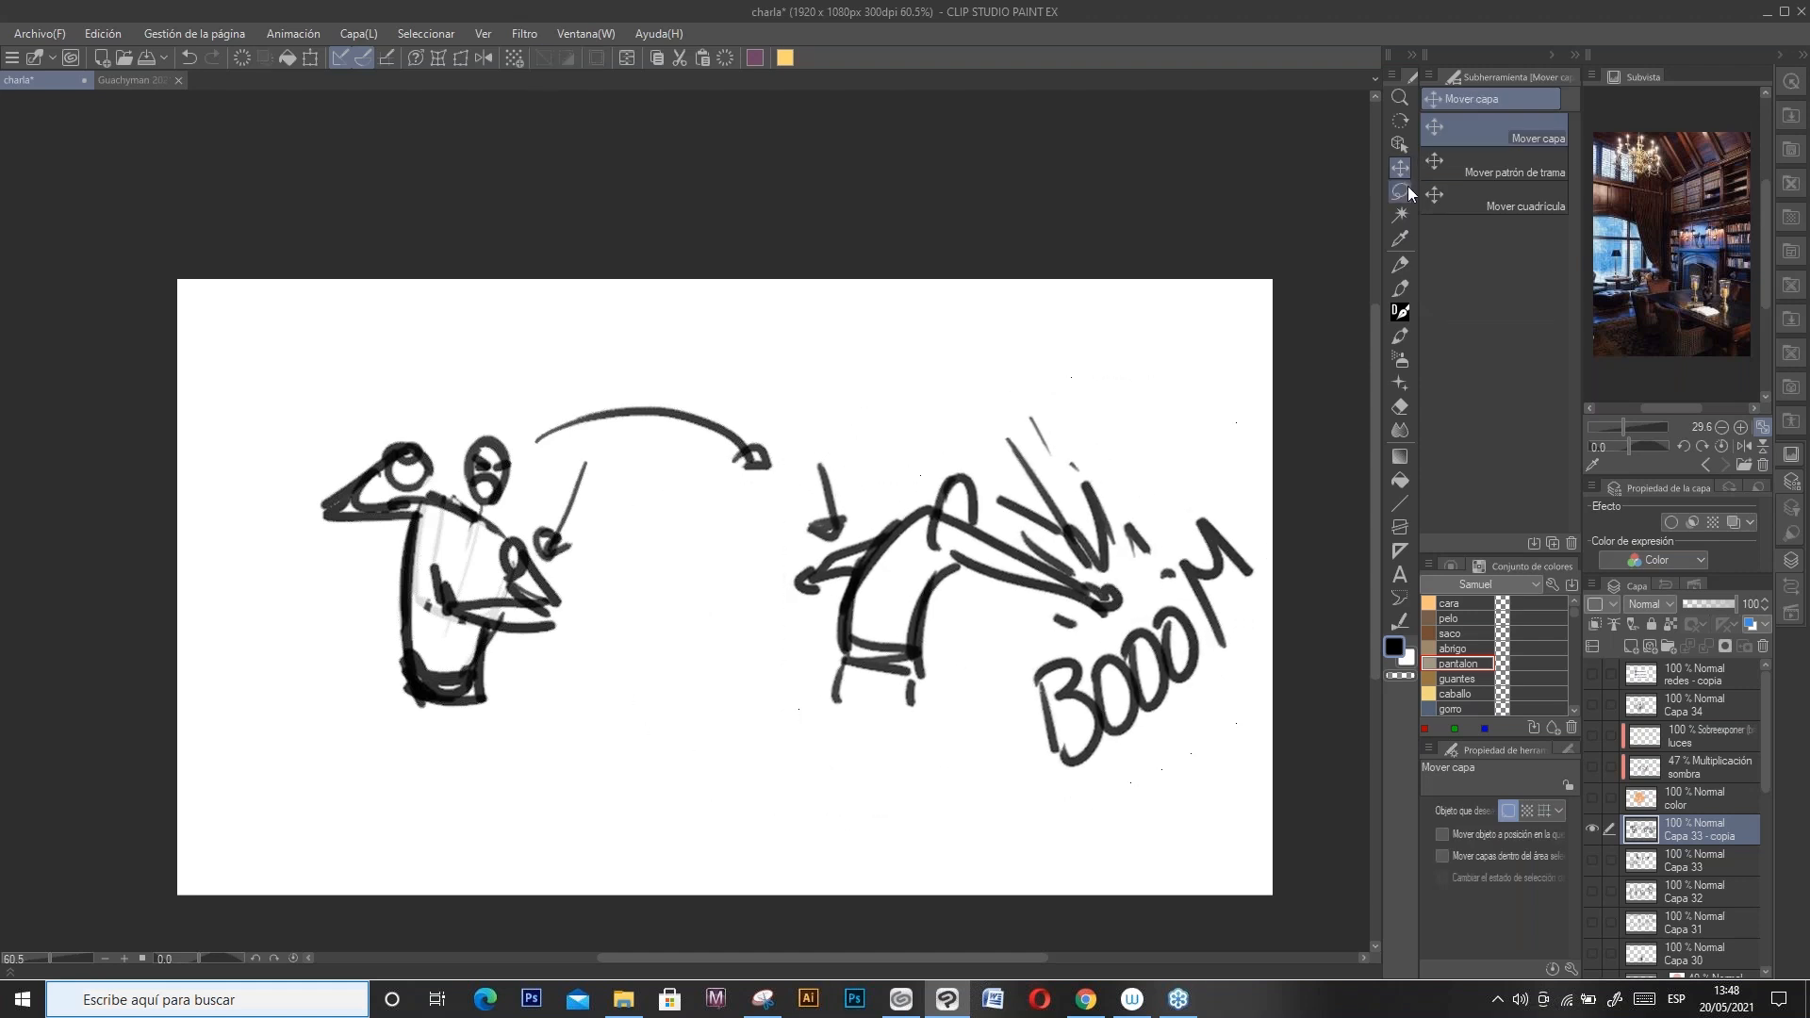
# Step: Lasso the wind-up figure with its curved arrow and move it toward the canvas's outer edge, widening the gap between poses
pyautogui.click(1401, 190)
pyautogui.moveTo(792, 441)
pyautogui.mouseDown()
pyautogui.moveTo(288, 539)
pyautogui.moveTo(424, 325)
pyautogui.moveTo(786, 443)
pyautogui.mouseUp()
pyautogui.click(1400, 168)
pyautogui.moveTo(490, 566)
pyautogui.mouseDown()
pyautogui.moveTo(400, 604)
pyautogui.moveTo(385, 588)
pyautogui.mouseUp()
pyautogui.click(544, 58)
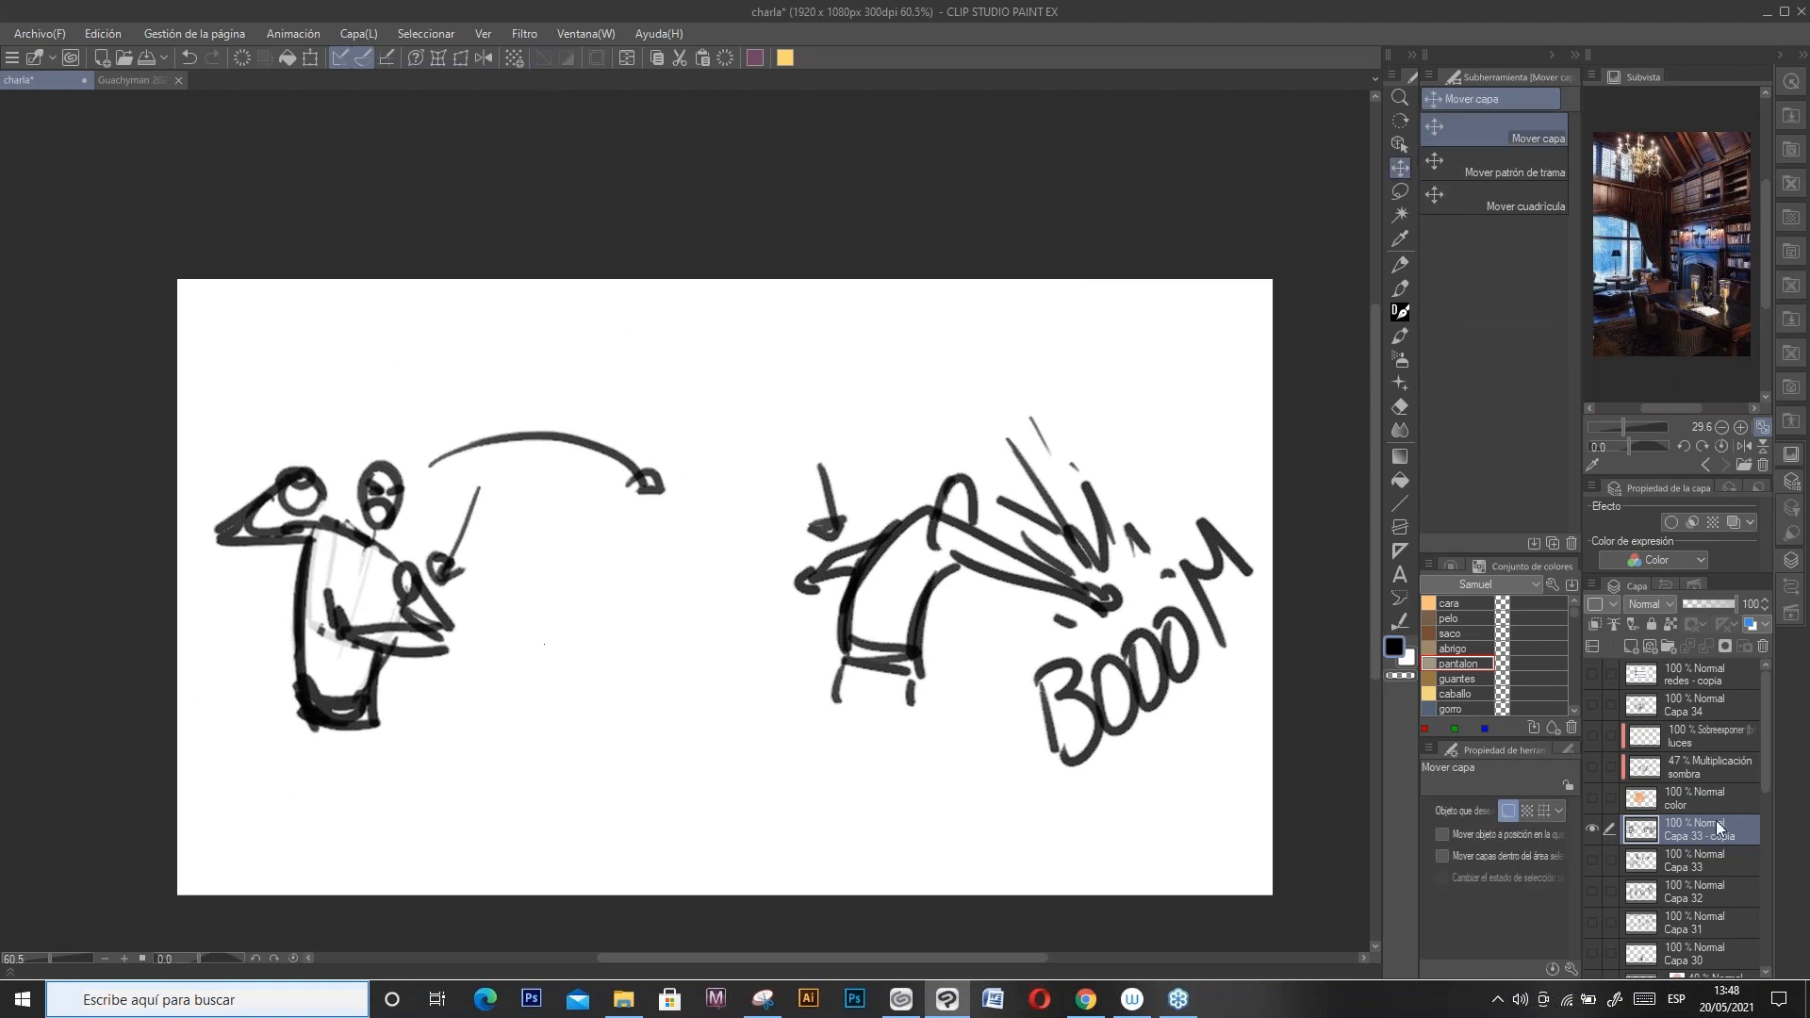
# Step: On a new layer with blue layer colour, sketch an in-between figure with a bent arm beside the wind-up pose
pyautogui.click(1629, 647)
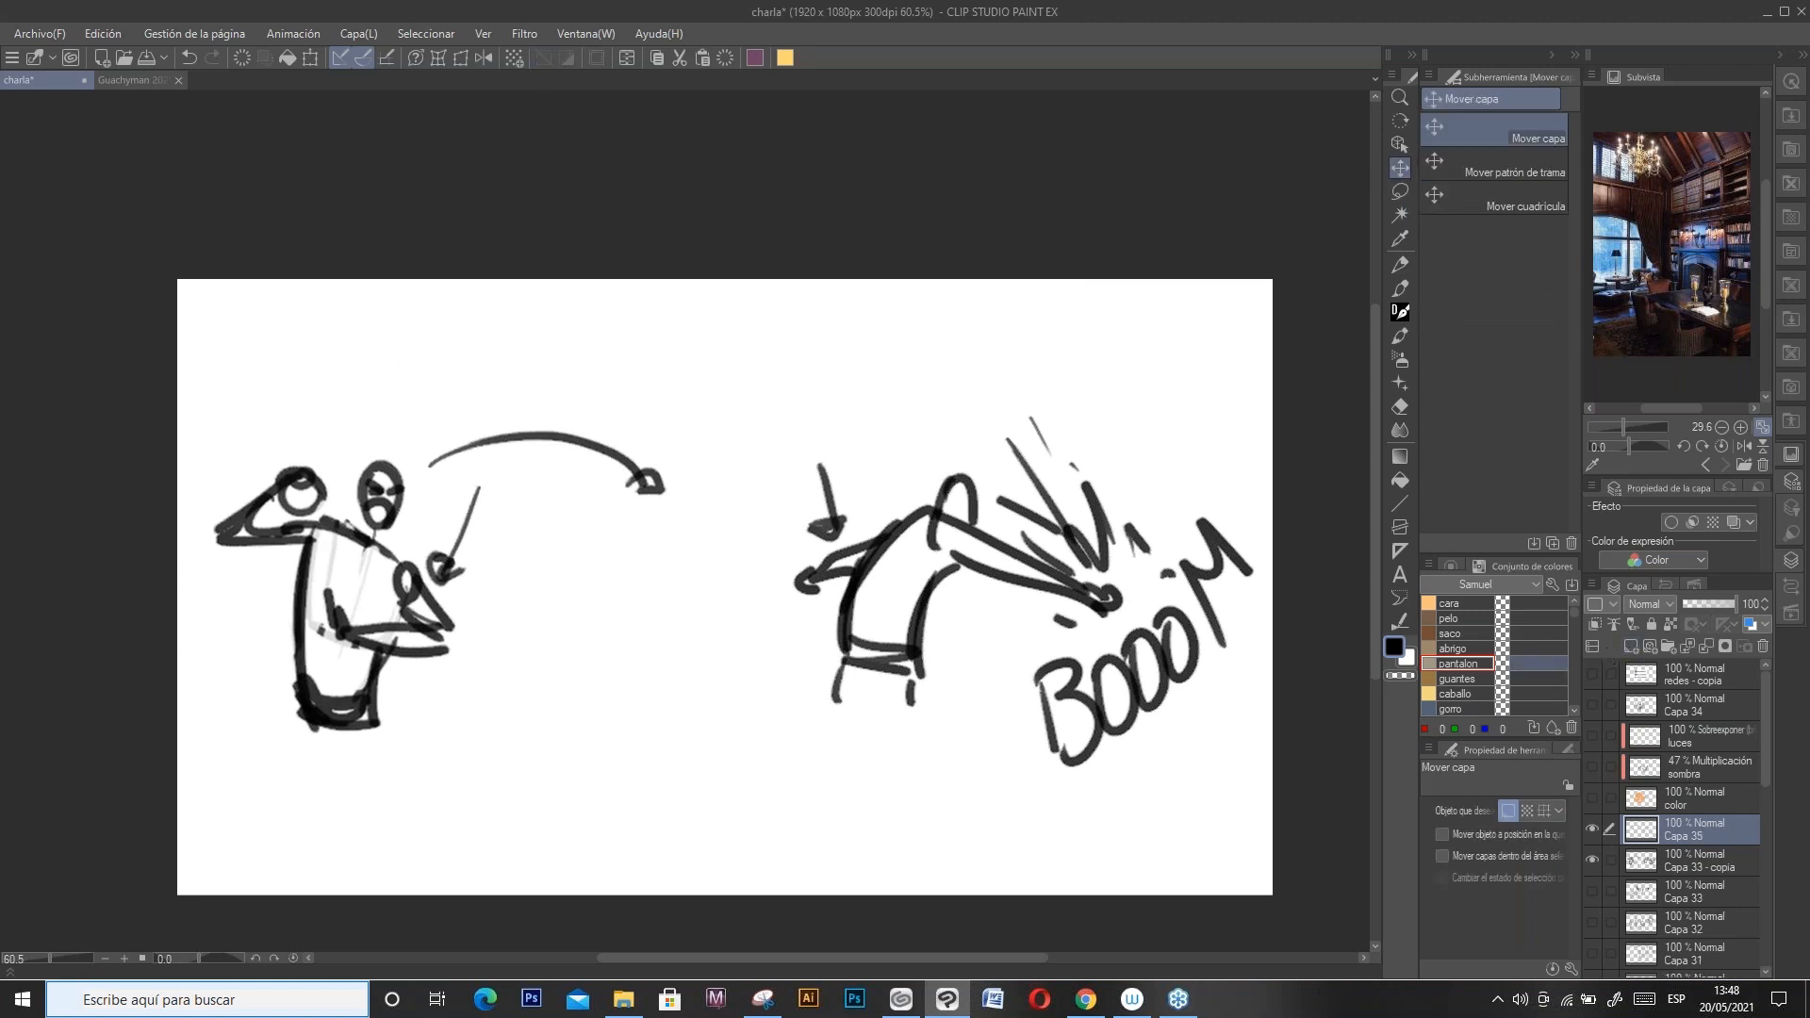
pyautogui.click(1746, 624)
pyautogui.press('p')
pyautogui.moveTo(566, 467)
pyautogui.mouseDown()
pyautogui.moveTo(541, 503)
pyautogui.moveTo(560, 468)
pyautogui.moveTo(561, 506)
pyautogui.moveTo(539, 497)
pyautogui.moveTo(481, 564)
pyautogui.mouseUp()
pyautogui.moveTo(566, 517); pyautogui.dragTo(572, 566)
pyautogui.moveTo(577, 518); pyautogui.dragTo(594, 574)
pyautogui.moveTo(526, 514)
pyautogui.mouseDown()
pyautogui.moveTo(588, 575)
pyautogui.moveTo(596, 619)
pyautogui.moveTo(575, 669)
pyautogui.mouseUp()
pyautogui.moveTo(501, 563); pyautogui.dragTo(519, 721)
pyautogui.moveTo(500, 558); pyautogui.dragTo(468, 586)
pyautogui.moveTo(519, 508); pyautogui.dragTo(466, 577)
pyautogui.moveTo(500, 660); pyautogui.dragTo(583, 692)
pyautogui.moveTo(598, 596); pyautogui.dragTo(587, 652)
# Step: Sketch a second blue in-between figure with its fist coming forward, undoing the extra head started beside it
pyautogui.moveTo(730, 483)
pyautogui.mouseDown()
pyautogui.moveTo(700, 480)
pyautogui.moveTo(722, 517)
pyautogui.moveTo(775, 533)
pyautogui.moveTo(754, 555)
pyautogui.moveTo(645, 552)
pyautogui.moveTo(701, 499)
pyautogui.moveTo(698, 641)
pyautogui.mouseUp()
pyautogui.moveTo(663, 558)
pyautogui.mouseDown()
pyautogui.moveTo(645, 654)
pyautogui.moveTo(698, 639)
pyautogui.mouseUp()
pyautogui.moveTo(658, 662); pyautogui.dragTo(698, 680)
pyautogui.moveTo(816, 485); pyautogui.dragTo(831, 509)
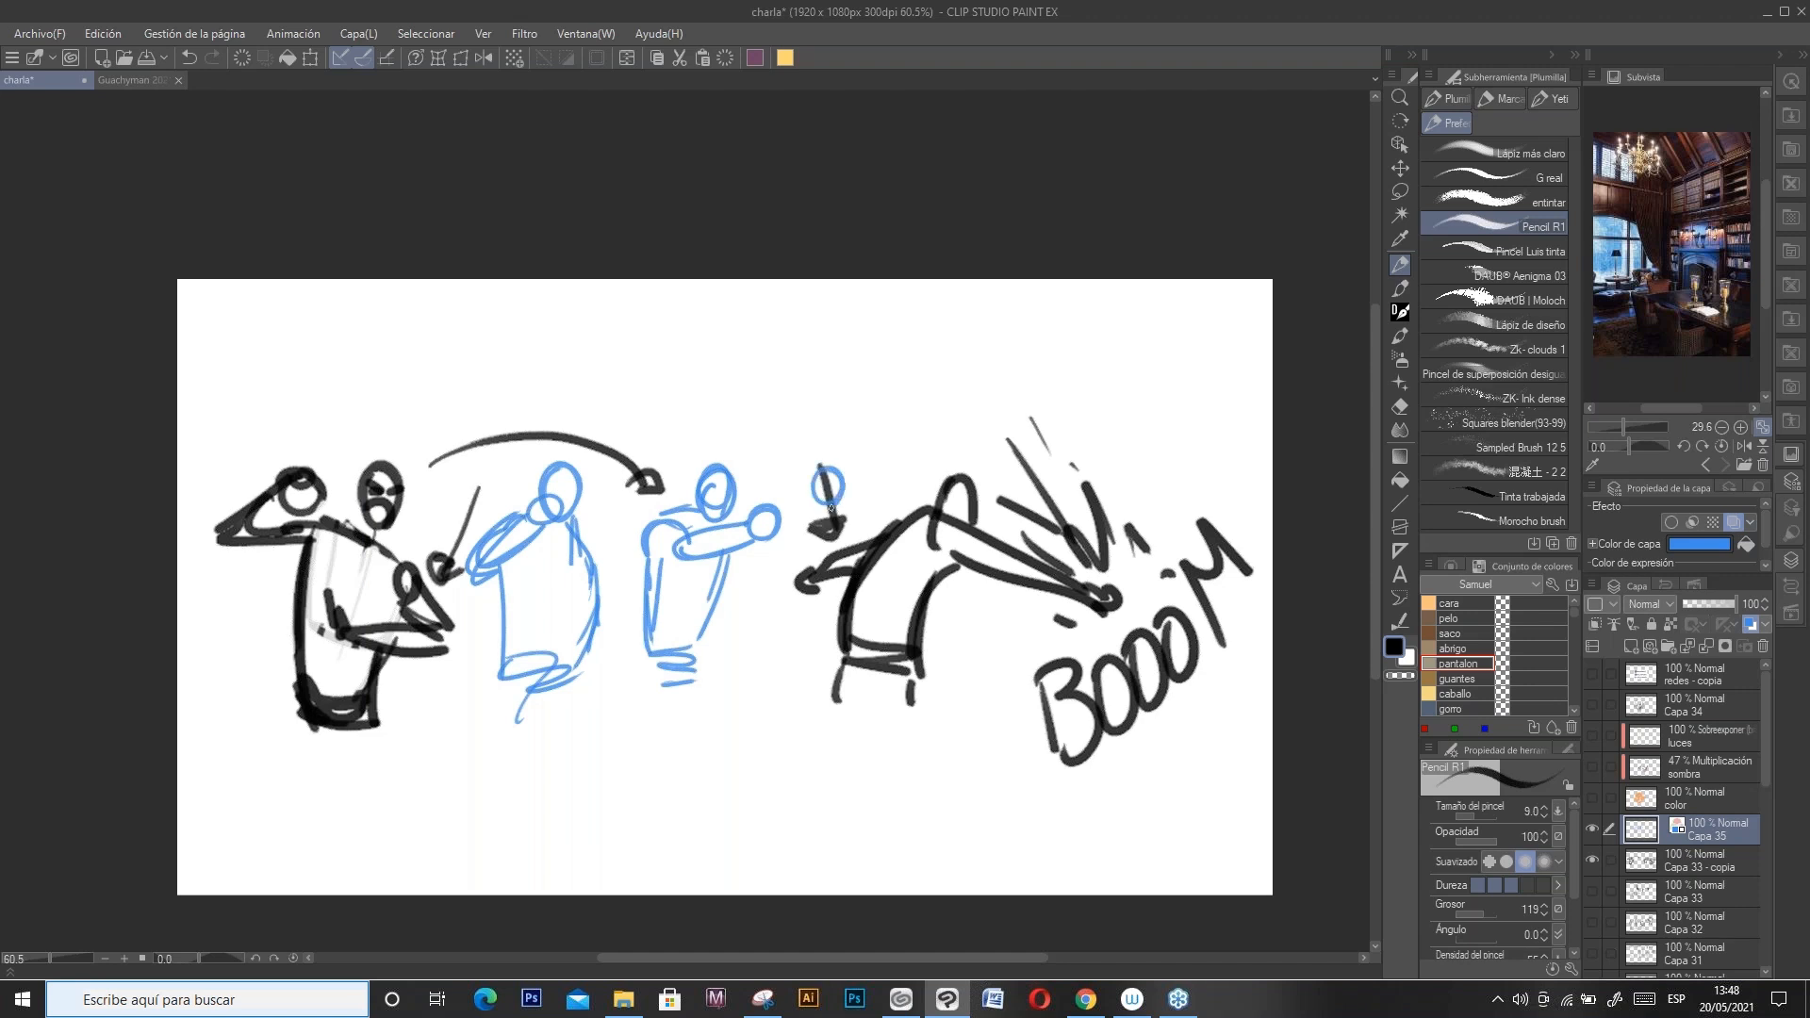
pyautogui.hotkey('ctrl', 'z')
# Step: Draw long downward arrows pointing at the two blue in-between figures
pyautogui.moveTo(746, 345); pyautogui.dragTo(721, 412)
pyautogui.moveTo(556, 329); pyautogui.dragTo(564, 403)
pyautogui.moveTo(720, 413); pyautogui.dragTo(754, 411)
pyautogui.moveTo(525, 400); pyautogui.dragTo(571, 401)
# Step: Draw small faces with crossed-out eyes and wavy mouths above the two downward arrows
pyautogui.moveTo(526, 295); pyautogui.dragTo(543, 311)
pyautogui.moveTo(526, 310); pyautogui.dragTo(552, 309)
pyautogui.moveTo(534, 324); pyautogui.dragTo(570, 320)
pyautogui.moveTo(707, 300); pyautogui.dragTo(722, 314)
pyautogui.moveTo(709, 315); pyautogui.dragTo(722, 300)
pyautogui.moveTo(748, 297); pyautogui.dragTo(759, 296)
pyautogui.moveTo(720, 330); pyautogui.dragTo(760, 327)
# Step: Draw upward arrows beneath the wind-up and final punch figures, and a smiling face between the arrows
pyautogui.moveTo(329, 834)
pyautogui.mouseDown()
pyautogui.moveTo(327, 770)
pyautogui.moveTo(314, 781)
pyautogui.mouseUp()
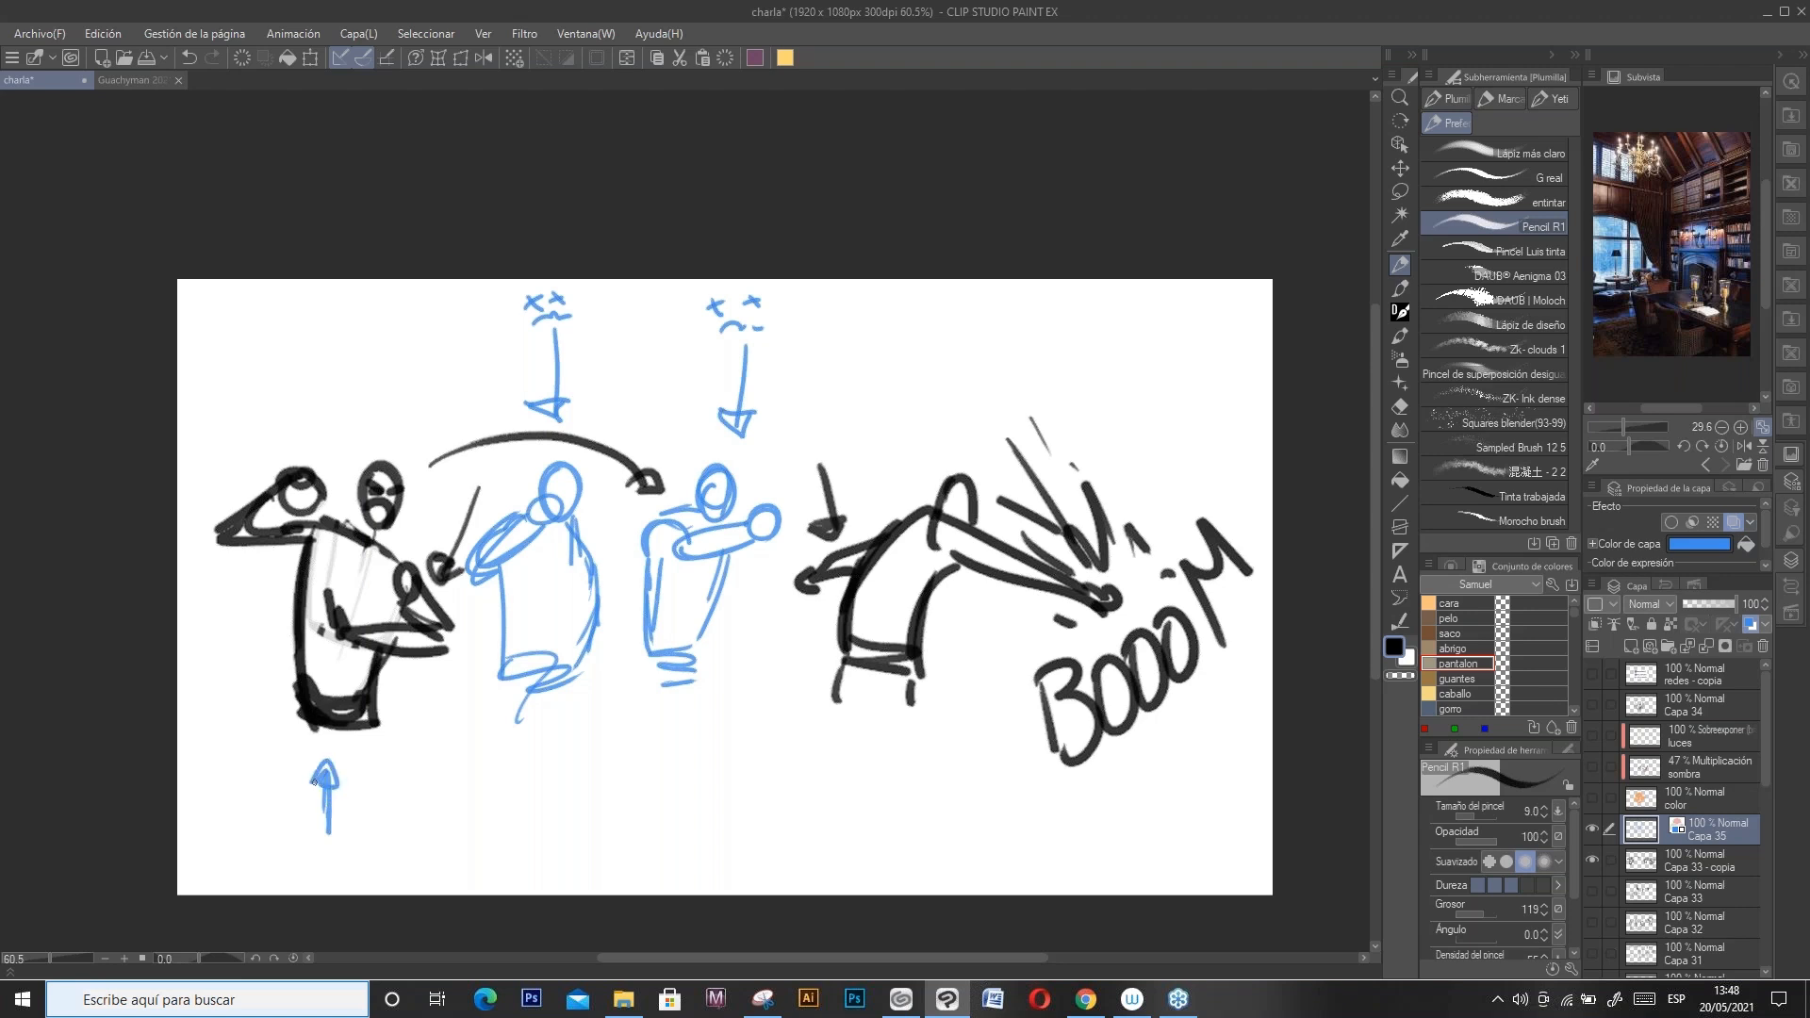
pyautogui.moveTo(896, 814); pyautogui.dragTo(895, 740)
pyautogui.moveTo(883, 762)
pyautogui.mouseDown()
pyautogui.moveTo(896, 739)
pyautogui.moveTo(908, 760)
pyautogui.mouseUp()
pyautogui.moveTo(555, 825); pyautogui.dragTo(579, 822)
pyautogui.moveTo(590, 821); pyautogui.dragTo(622, 835)
pyautogui.moveTo(562, 844)
pyautogui.mouseDown()
pyautogui.moveTo(620, 837)
pyautogui.moveTo(550, 847)
pyautogui.moveTo(557, 808)
pyautogui.moveTo(611, 808)
pyautogui.mouseUp()
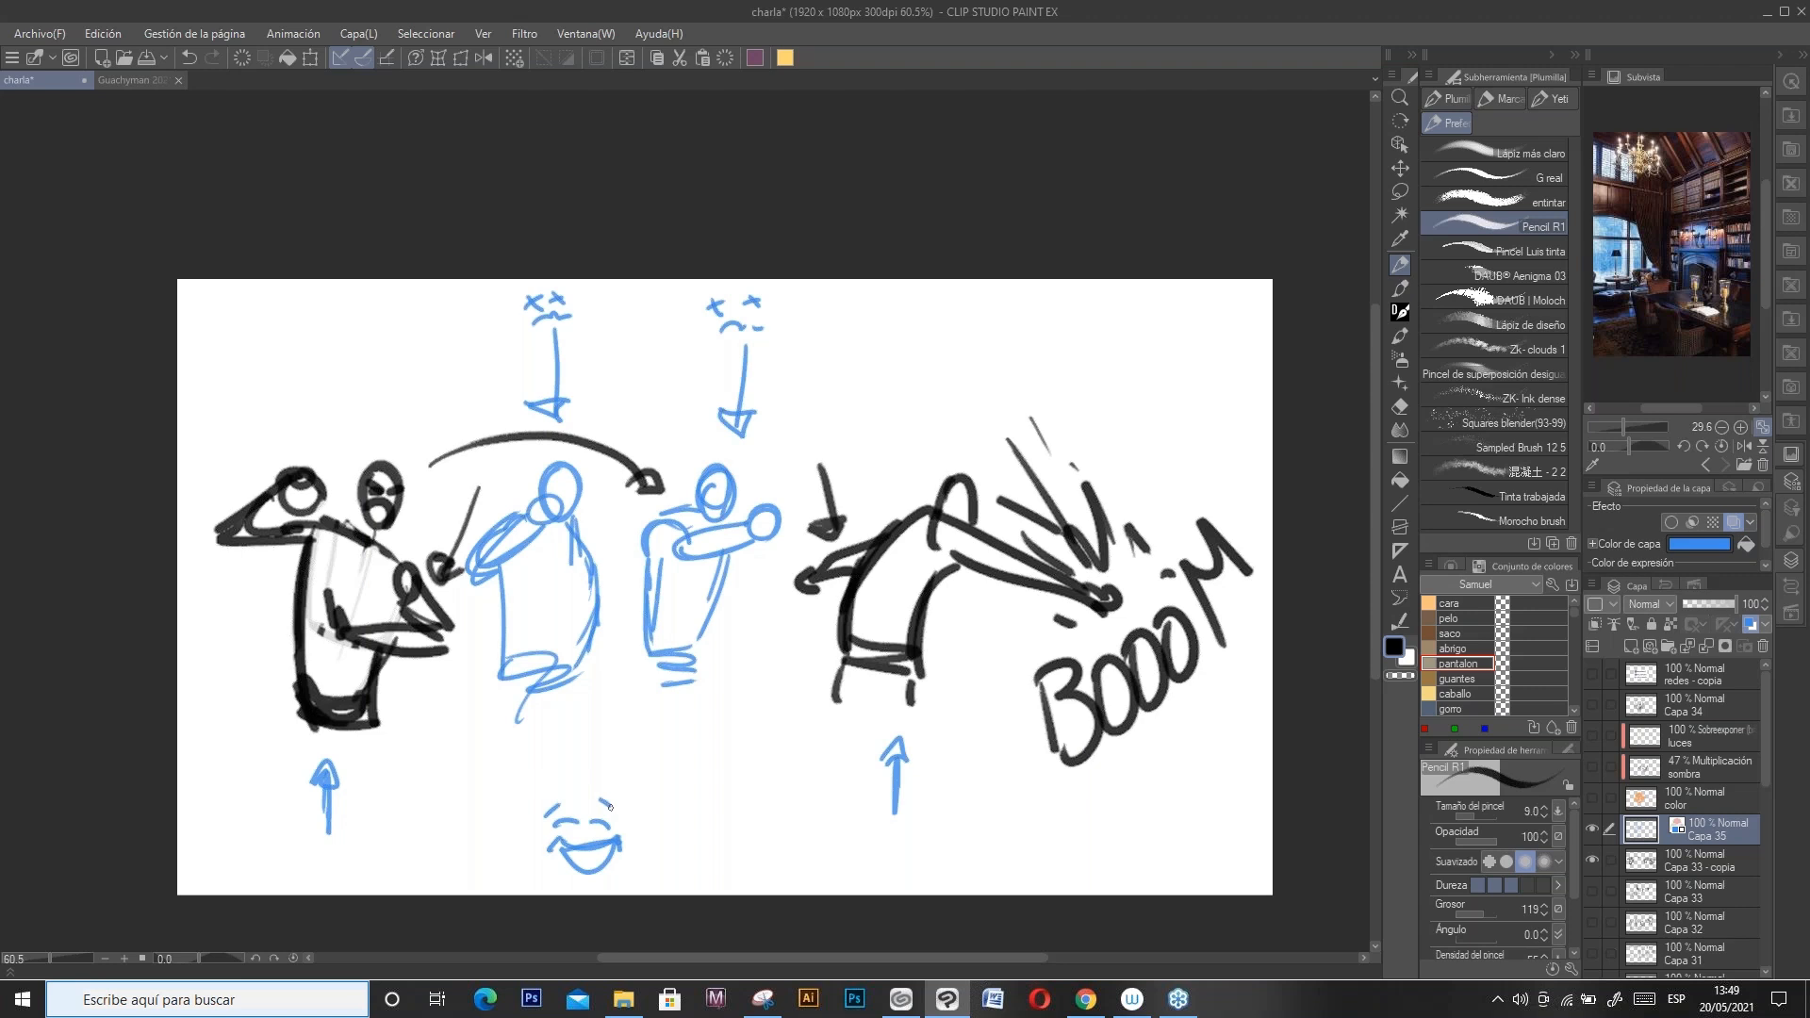
# Step: Scatter small blue debris shapes around the impact lines and add short speed strokes beneath the punching arm
pyautogui.click(1097, 426)
pyautogui.click(1062, 368)
pyautogui.click(969, 386)
pyautogui.moveTo(1028, 347); pyautogui.dragTo(1033, 357)
pyautogui.moveTo(1069, 422)
pyautogui.mouseDown()
pyautogui.moveTo(976, 449)
pyautogui.moveTo(984, 462)
pyautogui.mouseUp()
pyautogui.moveTo(1089, 388); pyautogui.dragTo(1100, 386)
pyautogui.moveTo(978, 611)
pyautogui.mouseDown()
pyautogui.moveTo(1027, 628)
pyautogui.moveTo(1003, 666)
pyautogui.moveTo(1039, 656)
pyautogui.mouseUp()
pyautogui.click(1159, 436)
pyautogui.moveTo(1143, 461)
pyautogui.mouseDown()
pyautogui.moveTo(1118, 462)
pyautogui.moveTo(1129, 441)
pyautogui.mouseUp()
pyautogui.moveTo(975, 331)
pyautogui.mouseDown()
pyautogui.moveTo(986, 351)
pyautogui.moveTo(975, 333)
pyautogui.mouseUp()
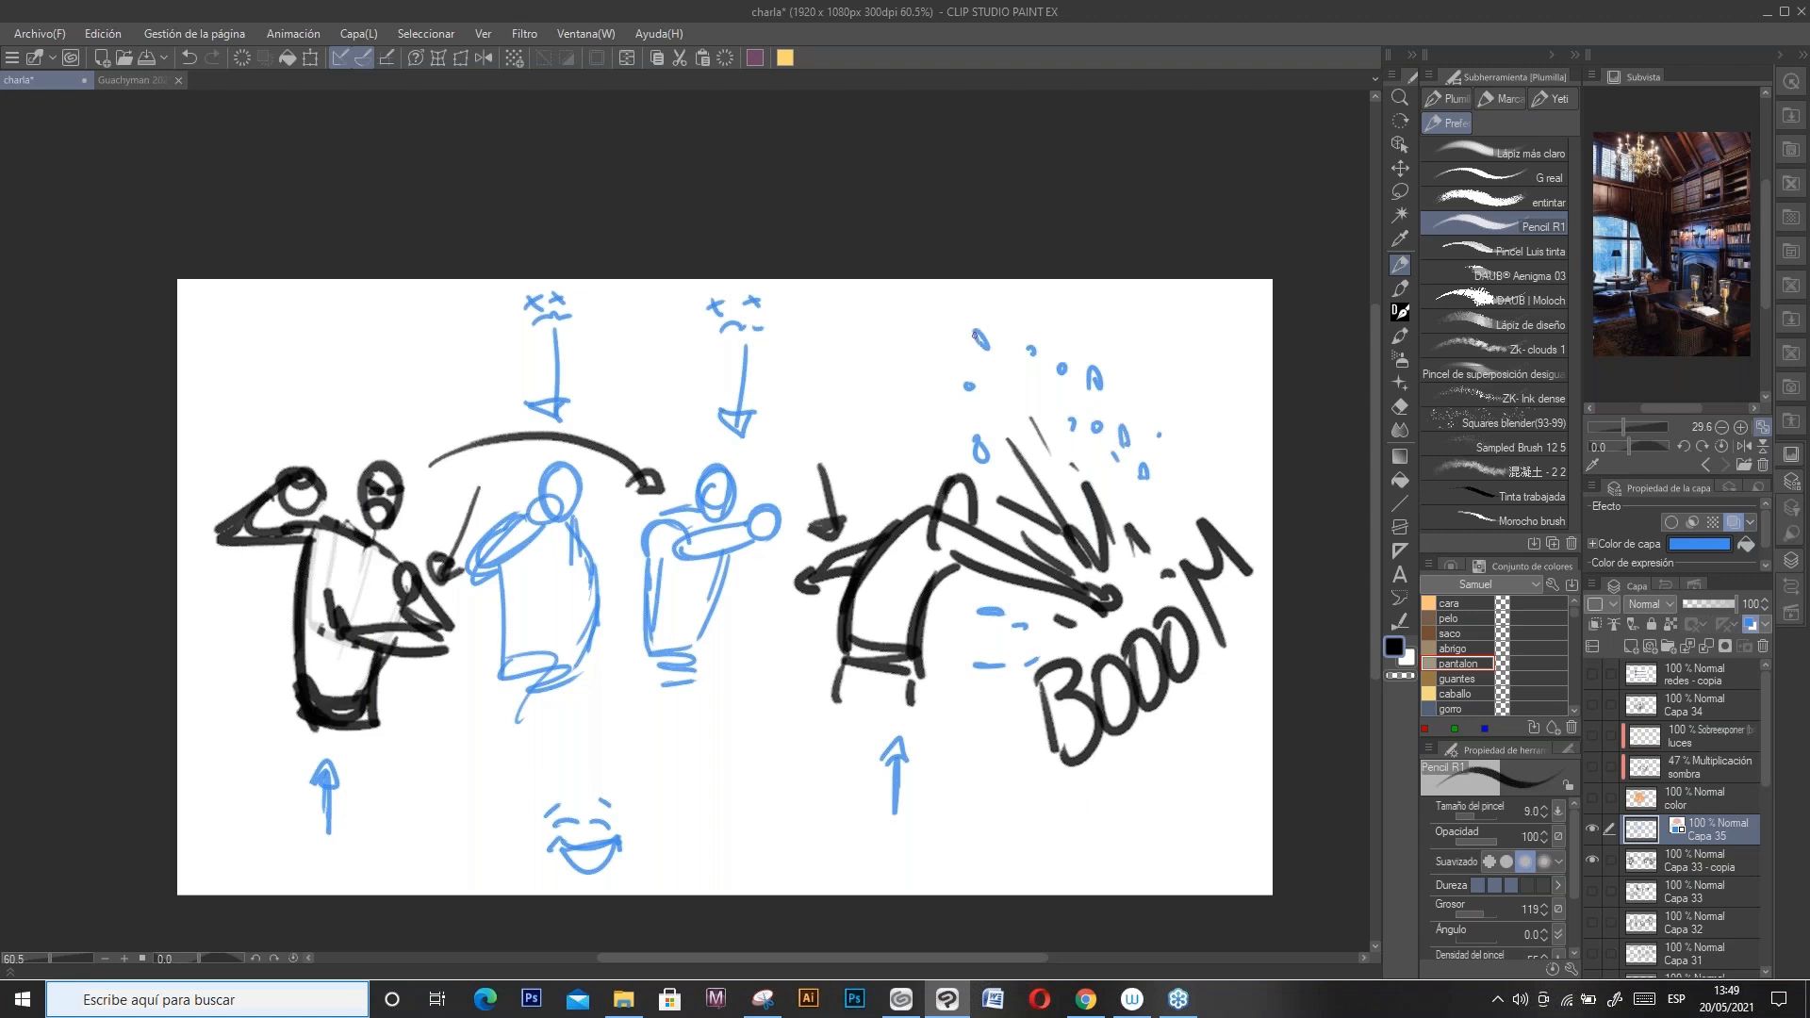
# Step: Switch to the Guachyman 2021 document and hide its artwork layers, leaving only the signature and the paper
pyautogui.click(132, 81)
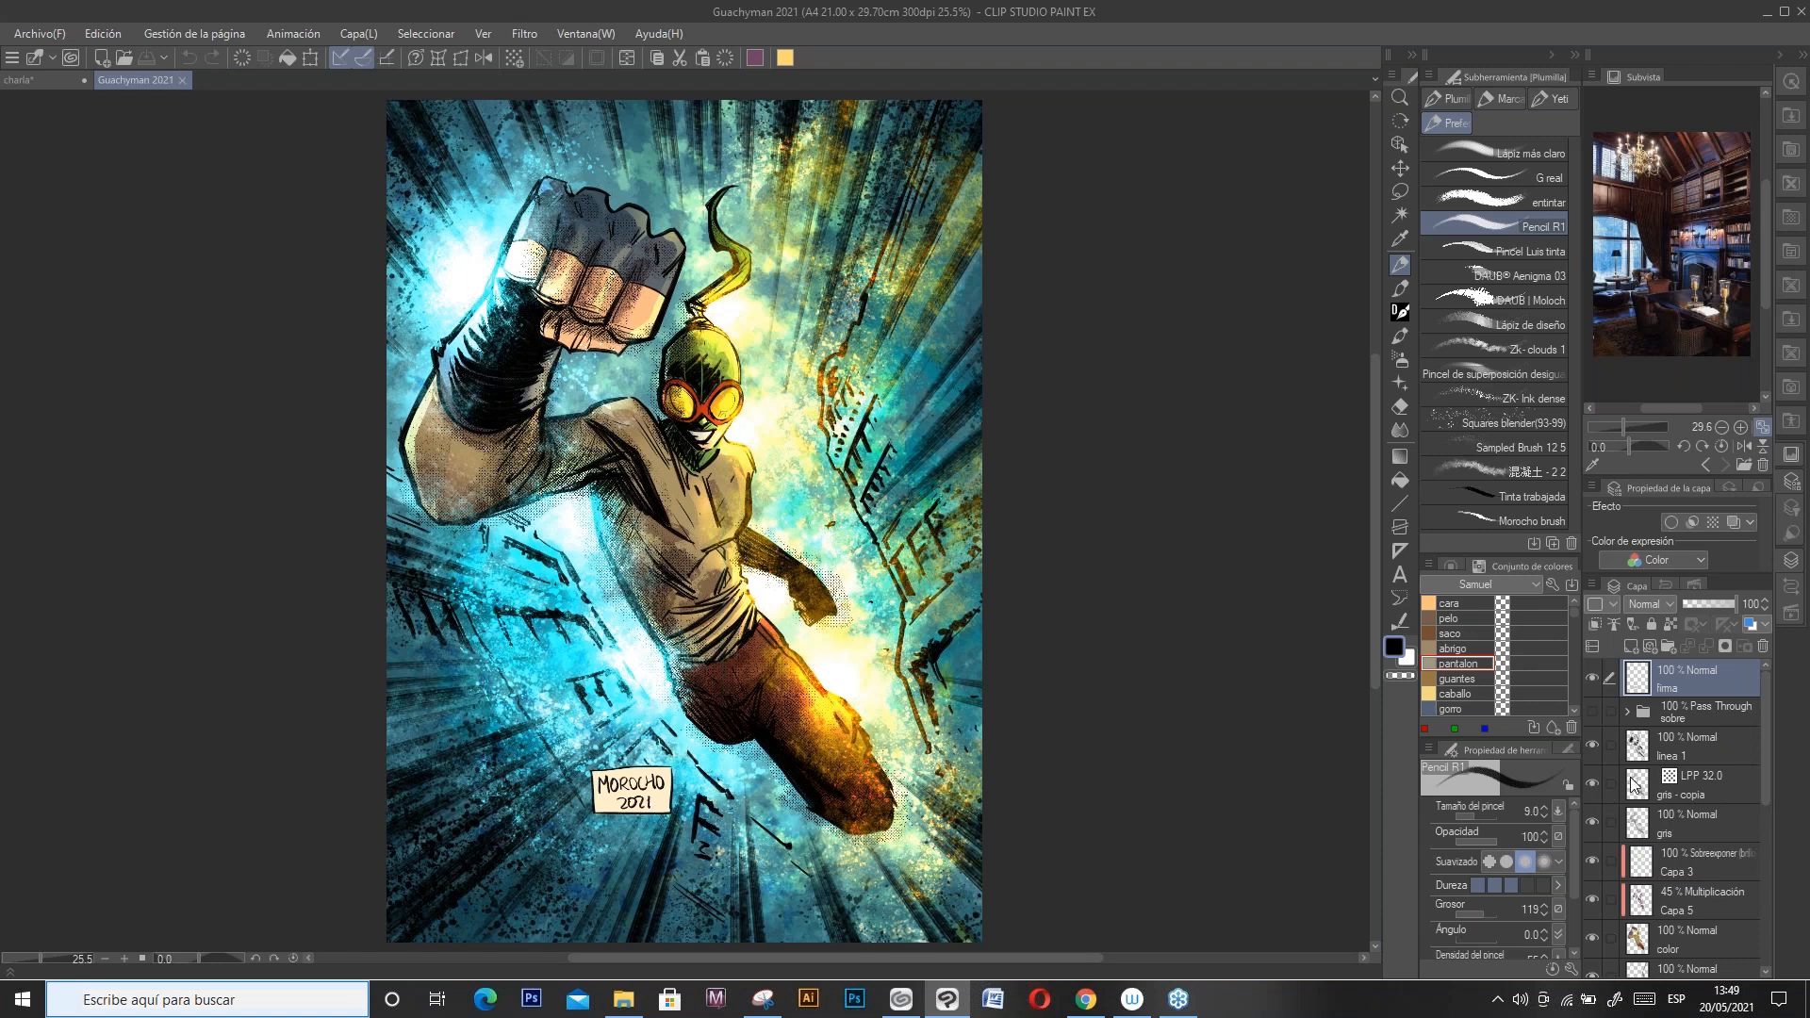
pyautogui.moveTo(1765, 737)
pyautogui.mouseDown()
pyautogui.moveTo(1764, 802)
pyautogui.moveTo(1772, 729)
pyautogui.mouseUp()
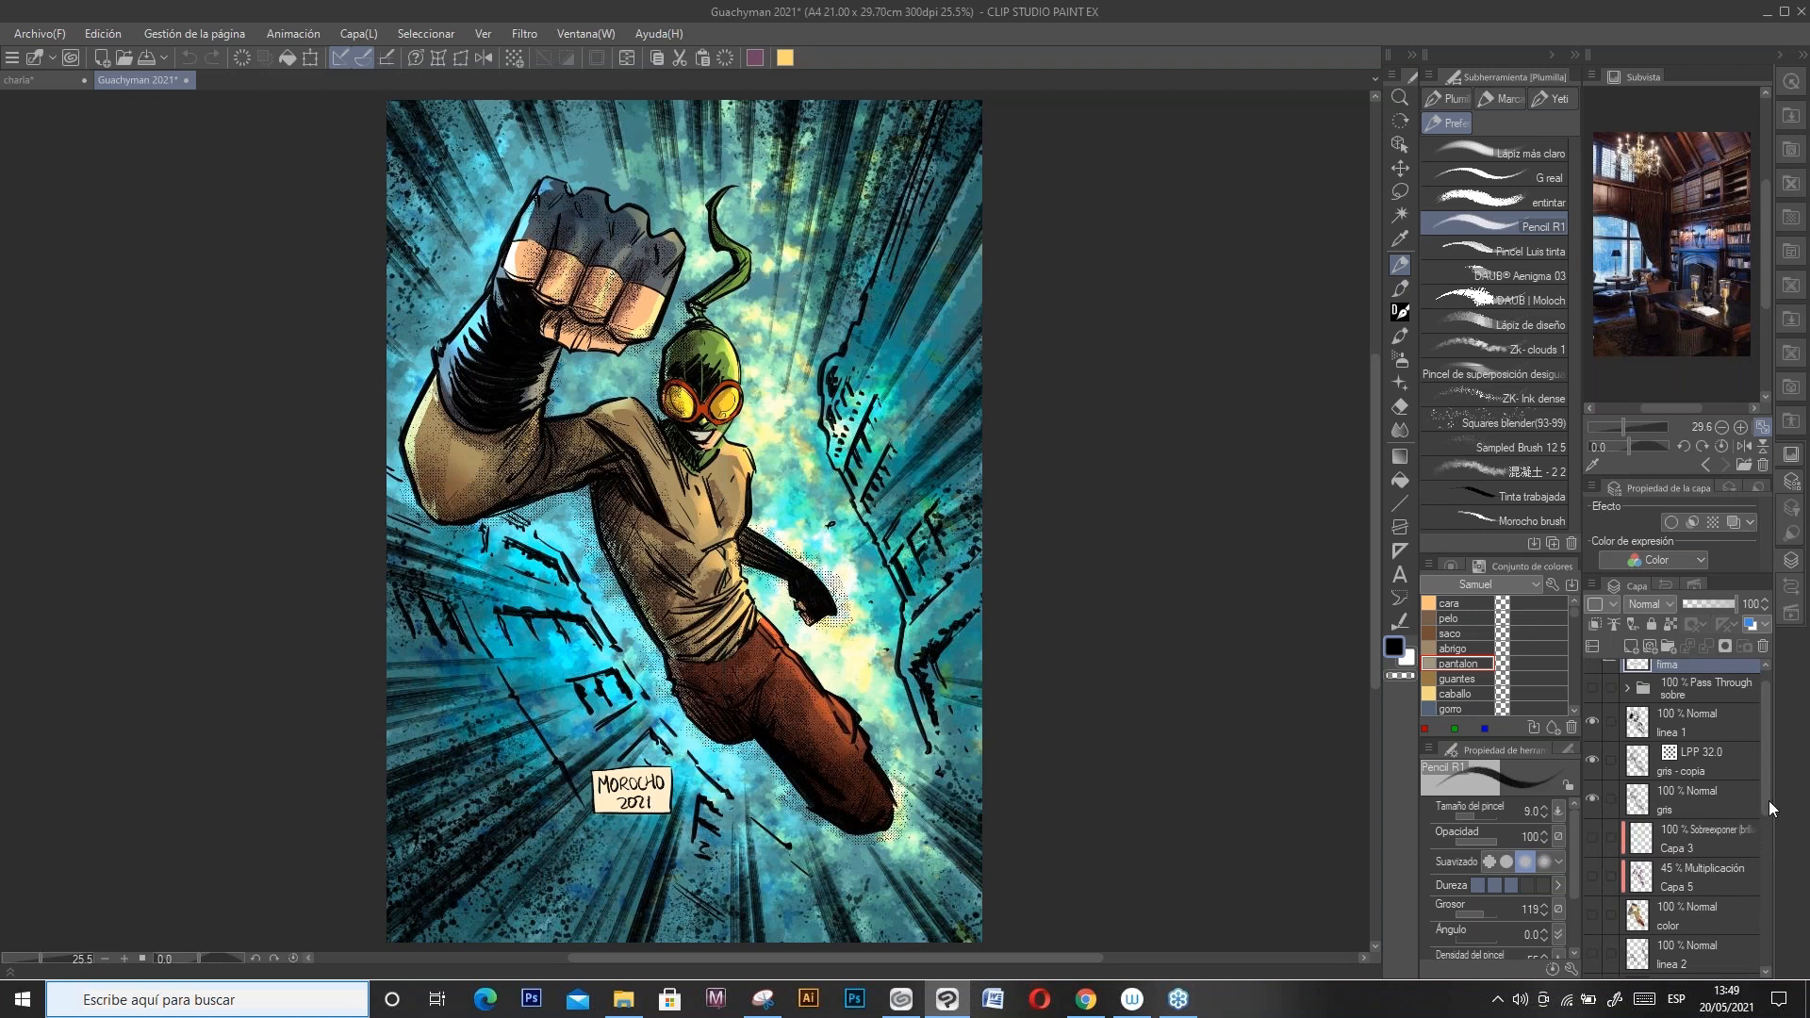
pyautogui.scroll(-3, 1767, 806)
pyautogui.scroll(-2, 1588, 743)
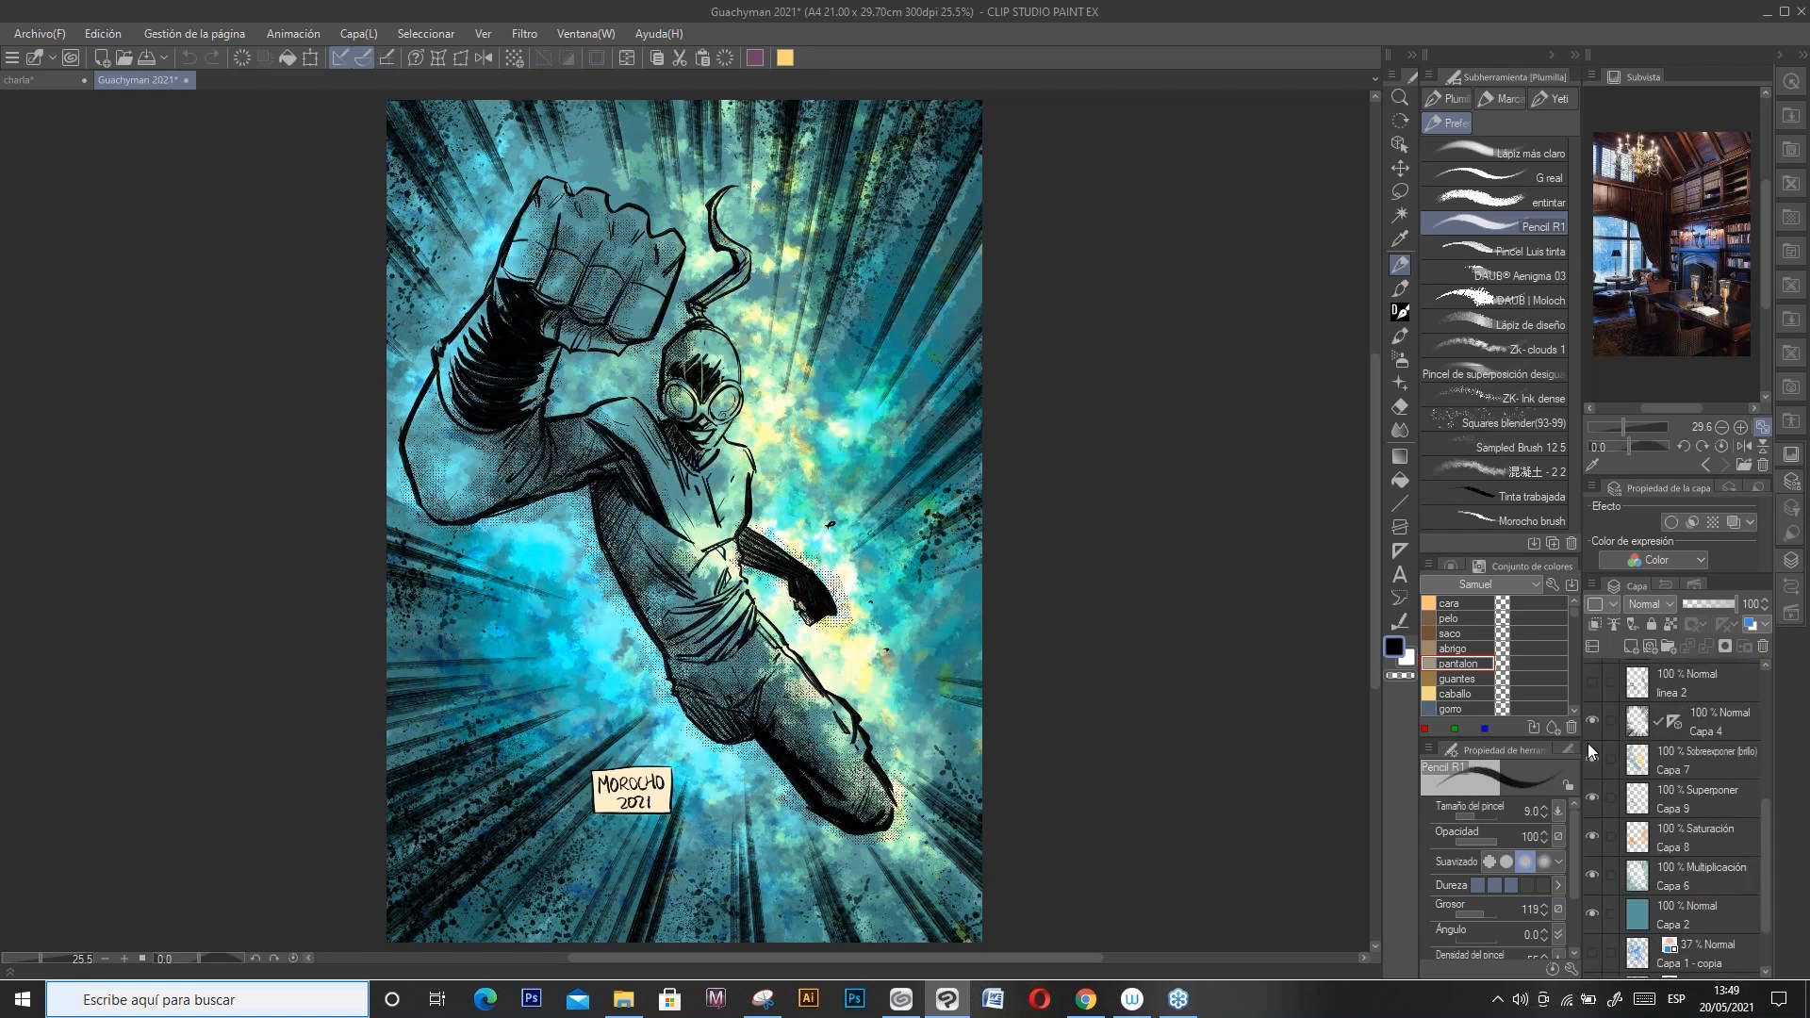
pyautogui.moveTo(1594, 734); pyautogui.dragTo(1590, 916)
pyautogui.scroll(4, 1761, 783)
pyautogui.scroll(1, 1757, 764)
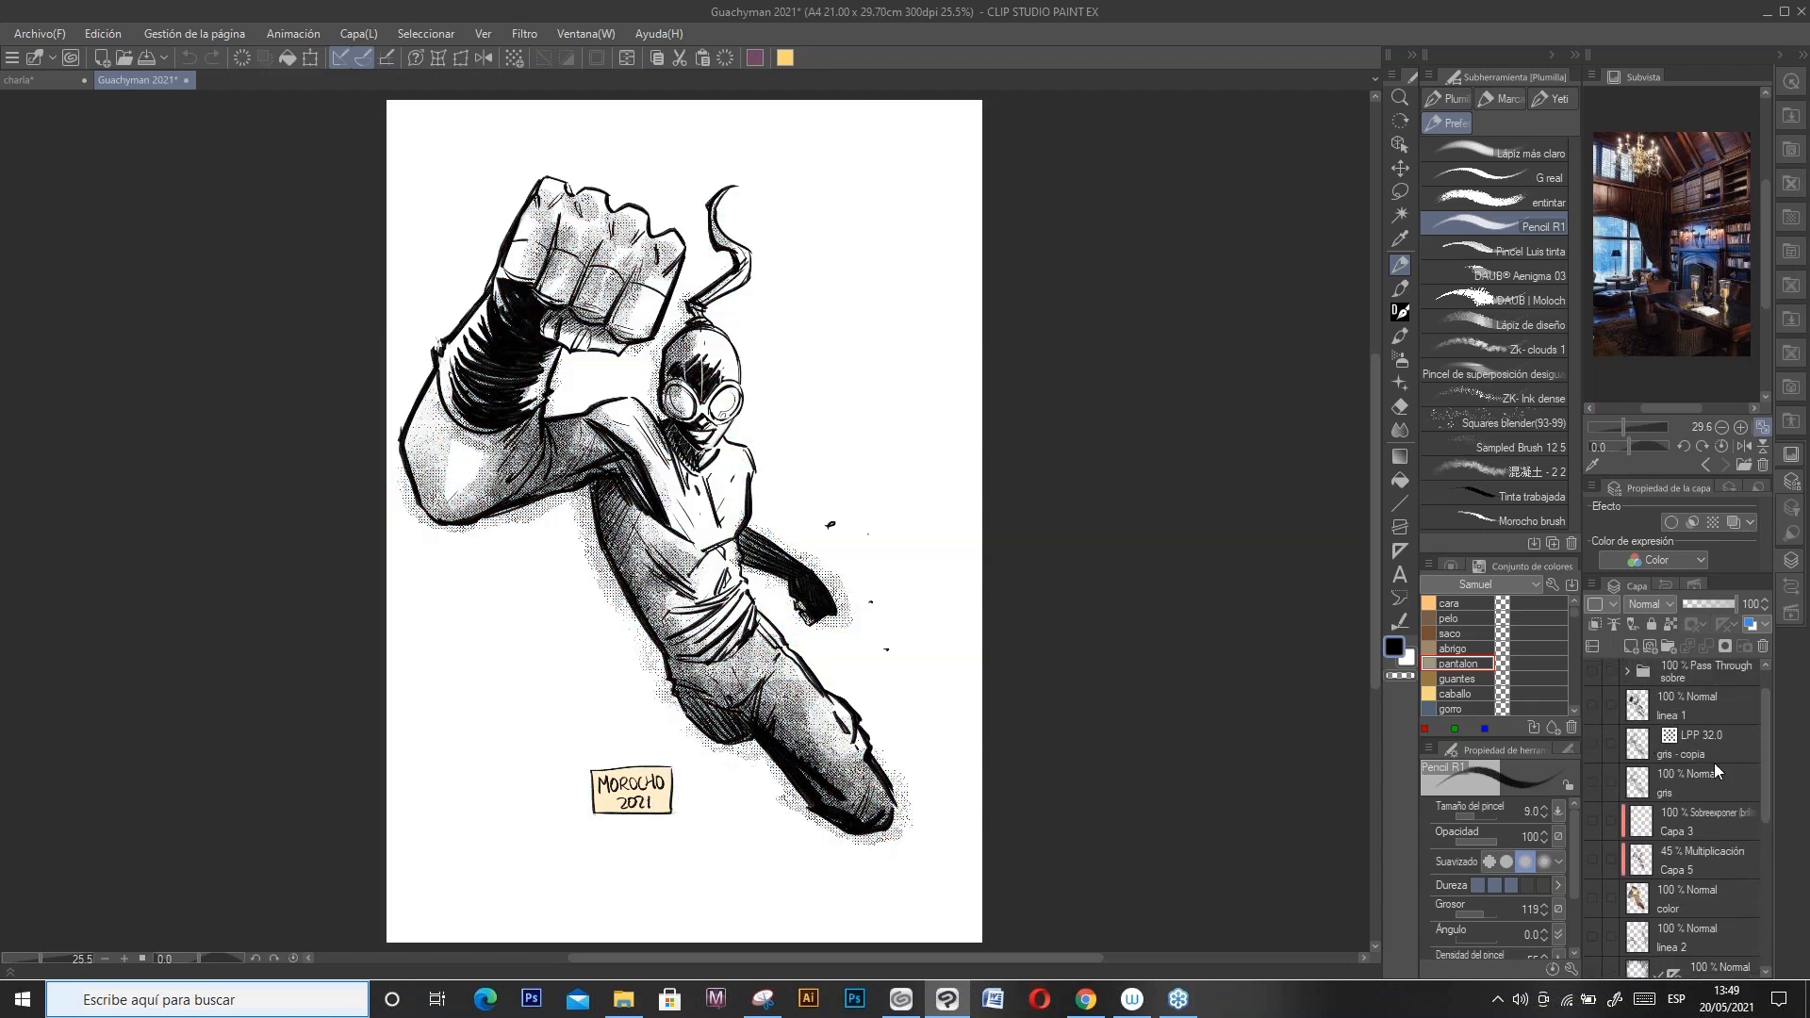
pyautogui.moveTo(1763, 752)
pyautogui.mouseDown()
pyautogui.moveTo(1775, 904)
pyautogui.moveTo(1716, 898)
pyautogui.mouseUp()
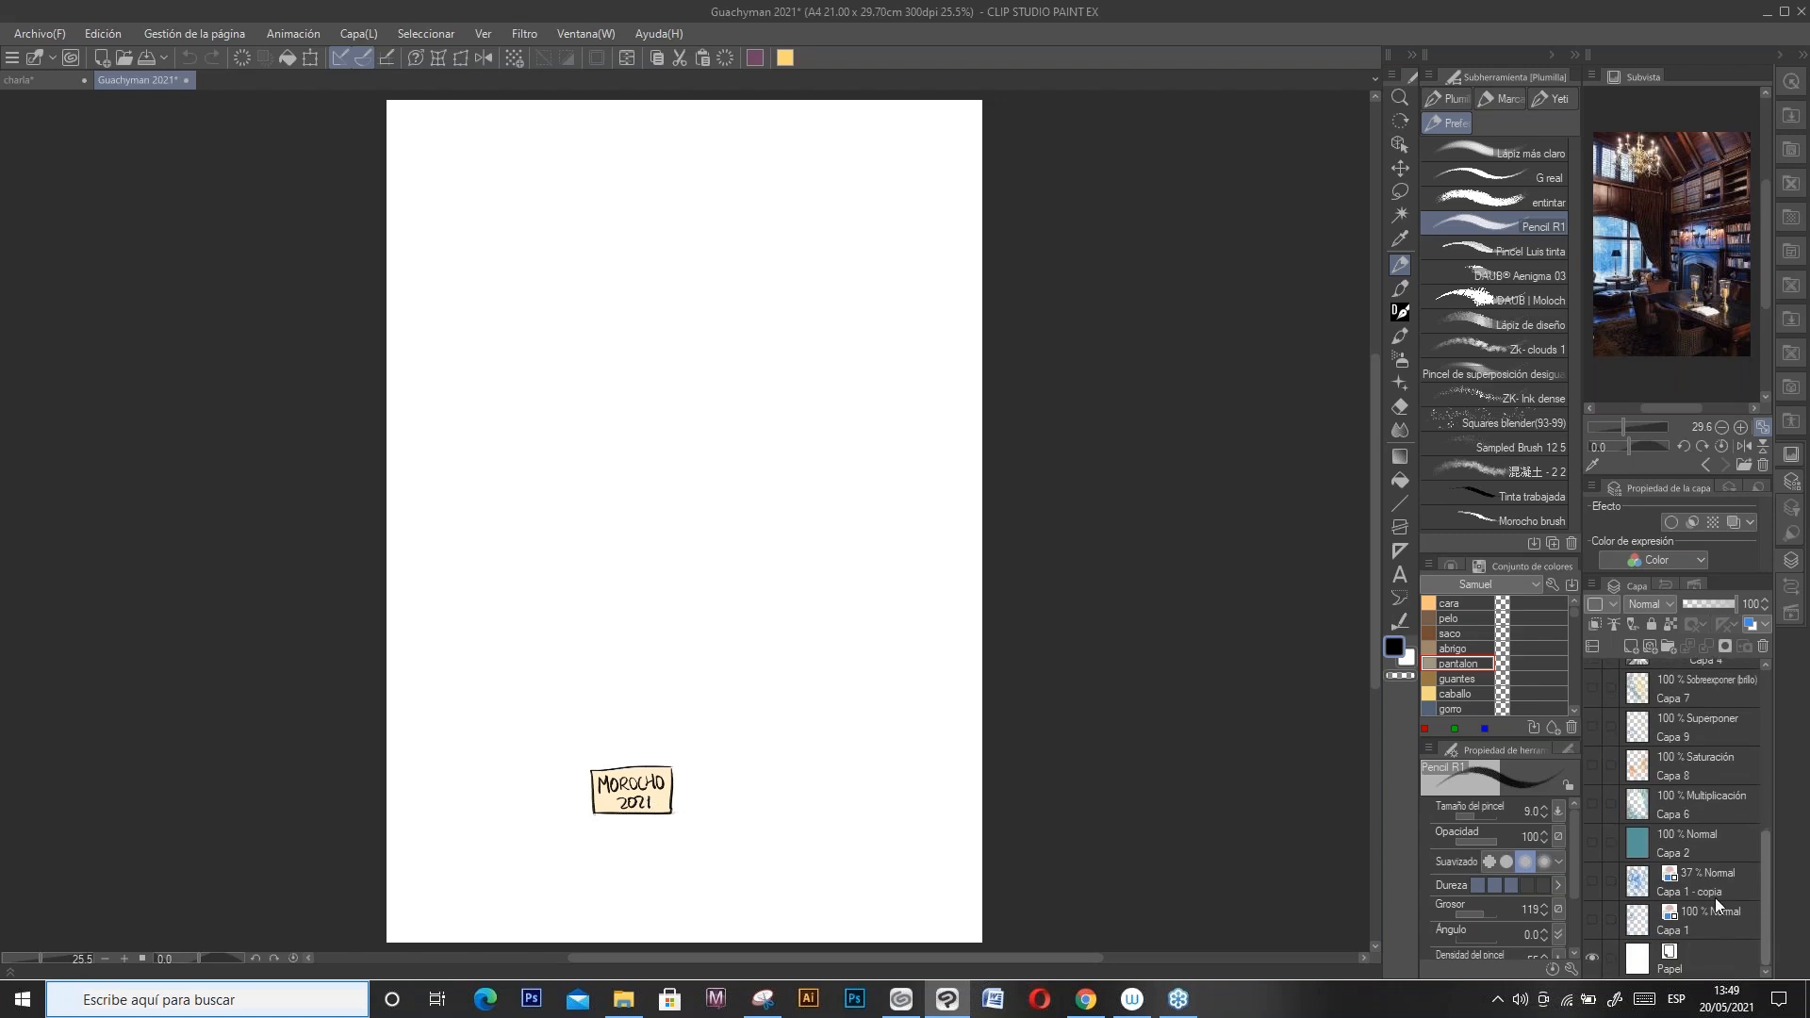
# Step: View the thumbnail sketches on Capa 1, and leave only the full-page blue sketch on Capa 1 - copia showing
pyautogui.click(1591, 882)
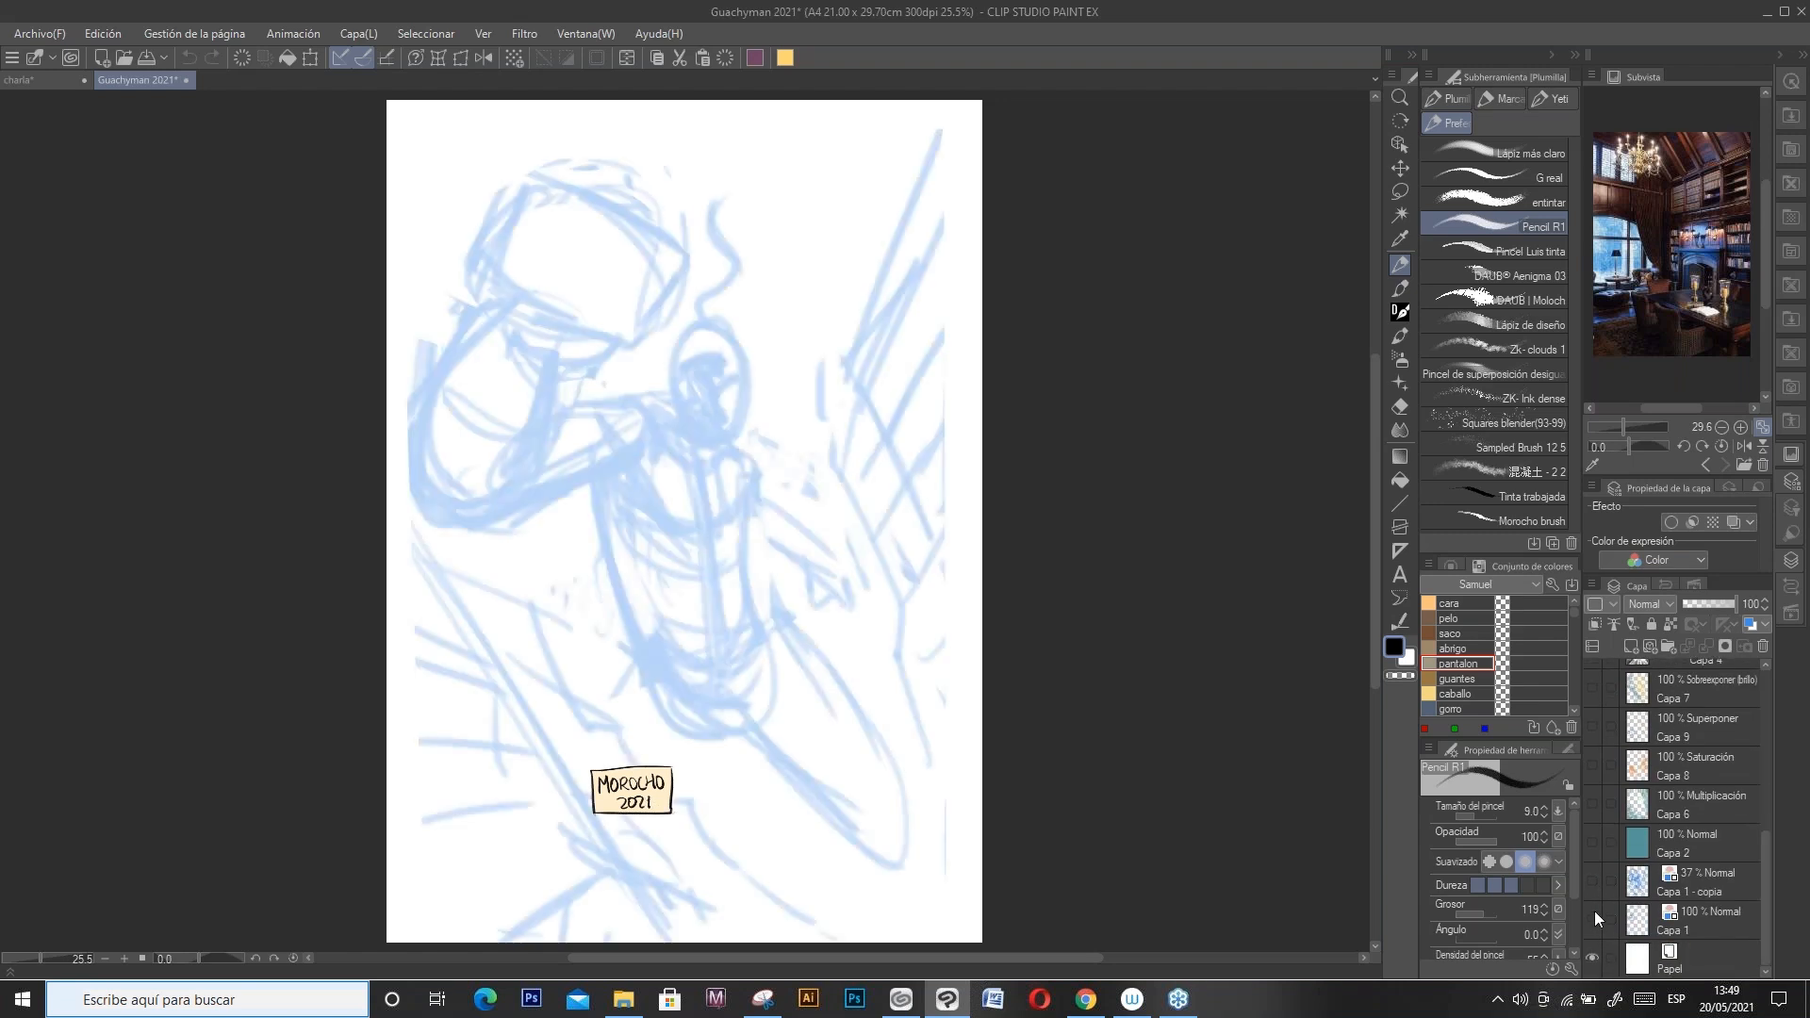
pyautogui.click(1593, 917)
pyautogui.click(1593, 918)
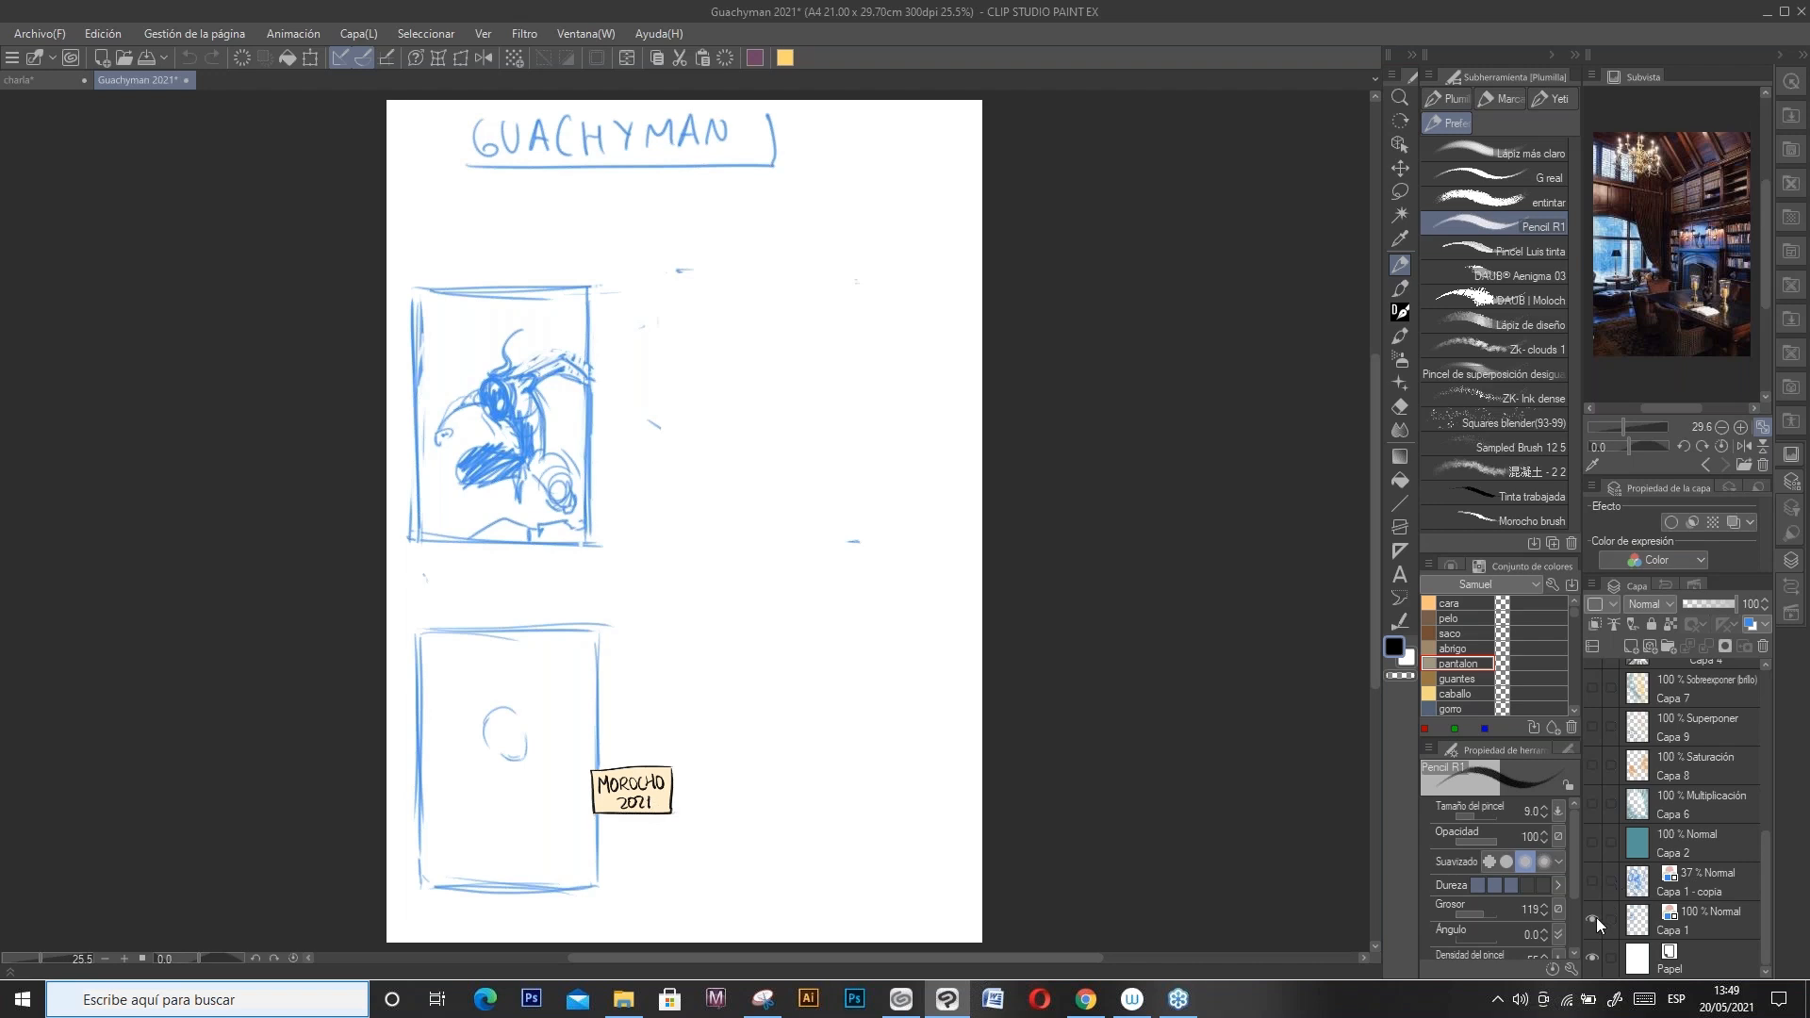
pyautogui.click(1594, 918)
pyautogui.click(1596, 883)
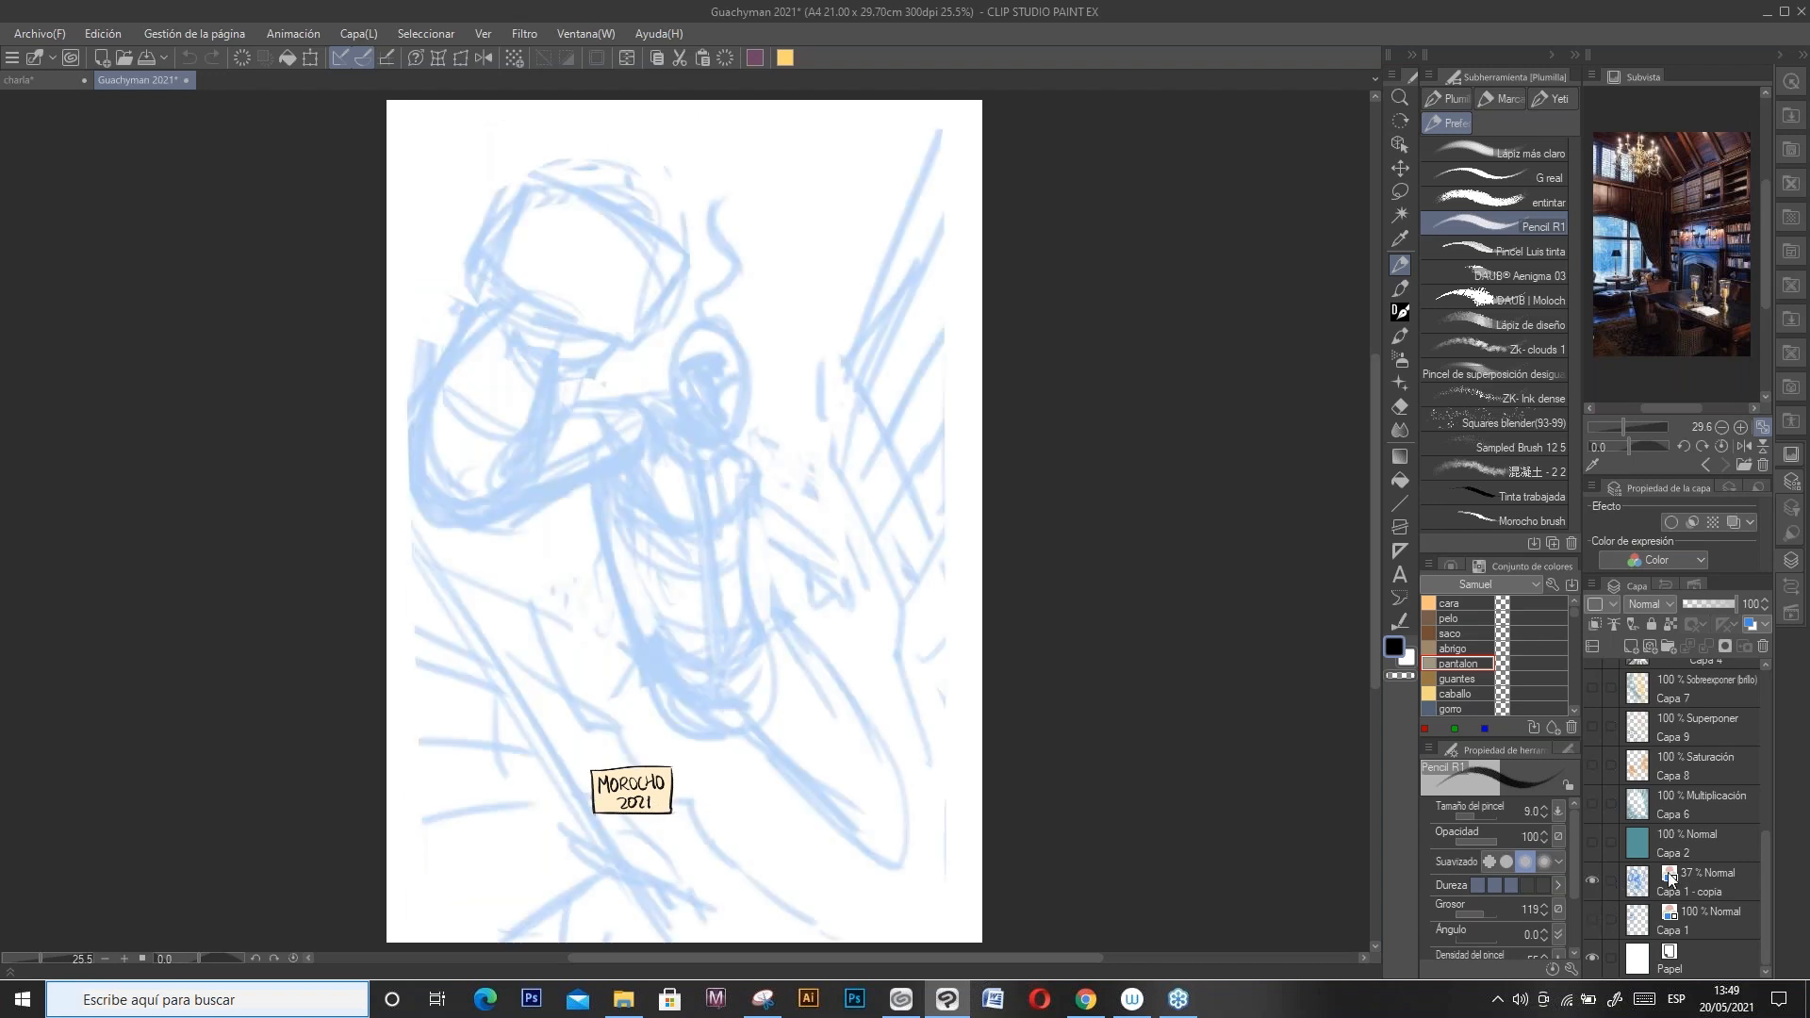
# Step: Raise the opacity of the blue sketch layer Capa 1 - copia to 100% and lower it to 39%
pyautogui.click(1705, 877)
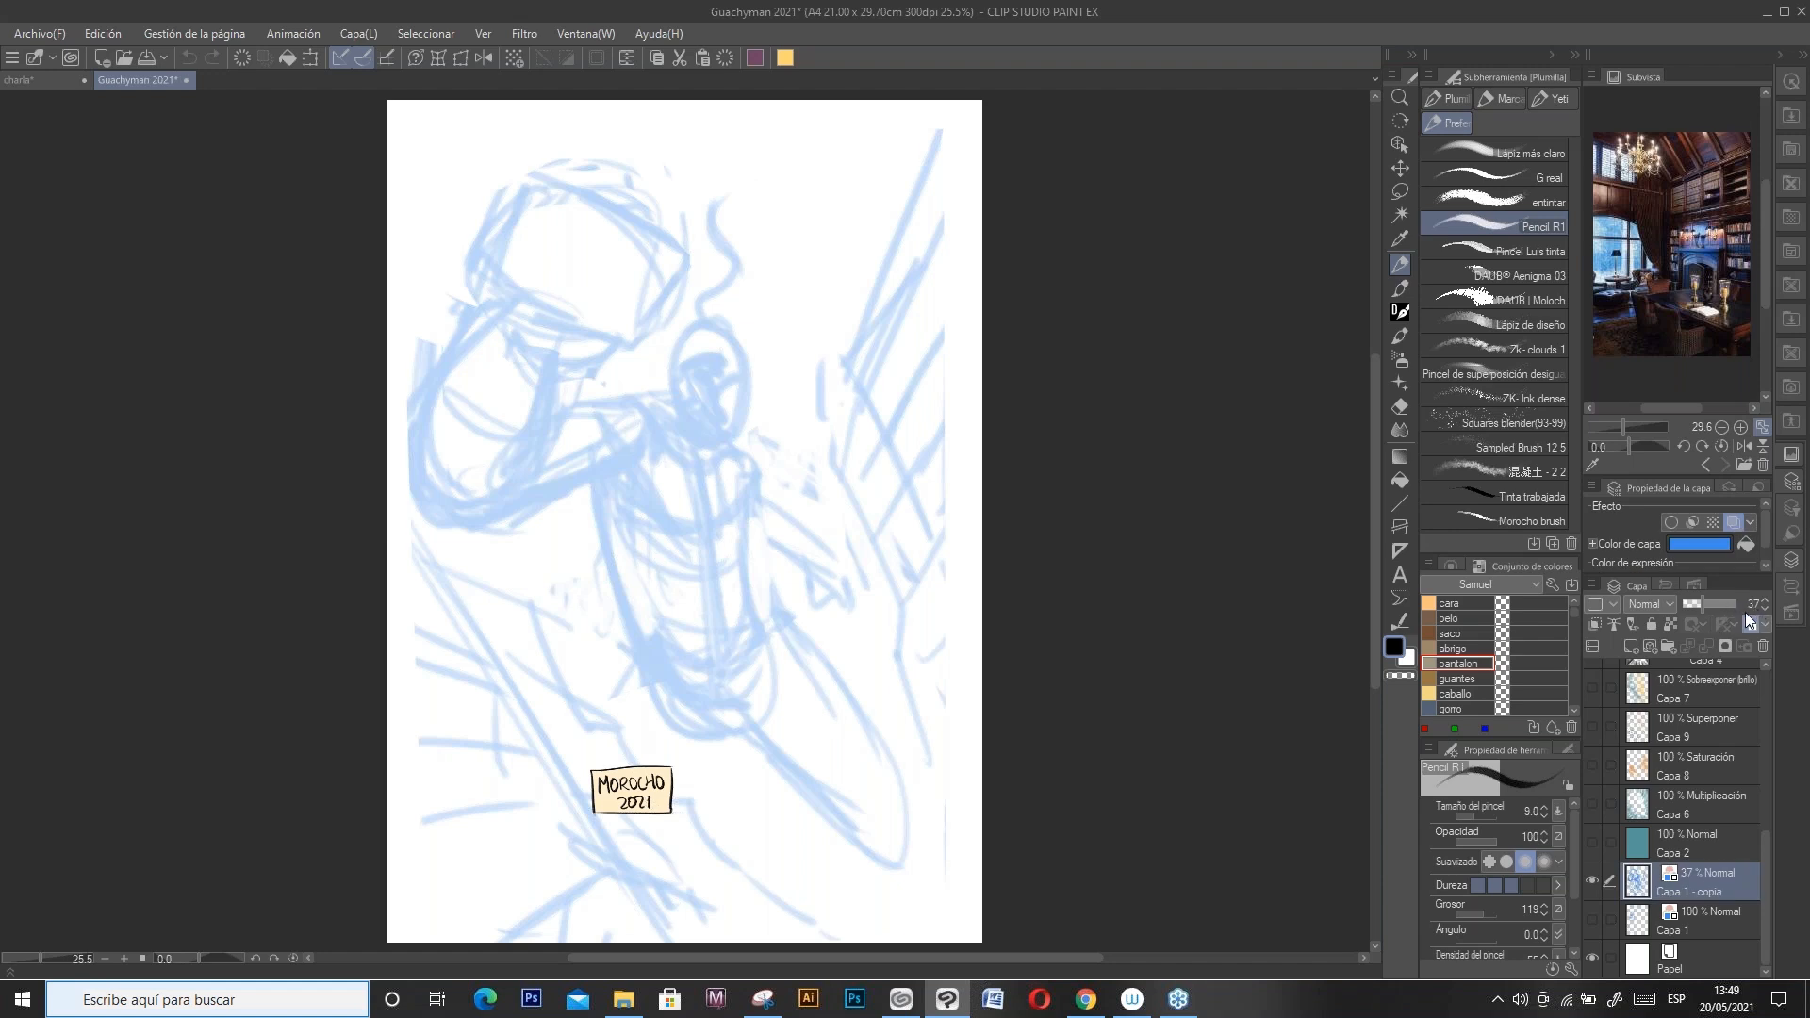
pyautogui.moveTo(1745, 613); pyautogui.dragTo(1726, 608)
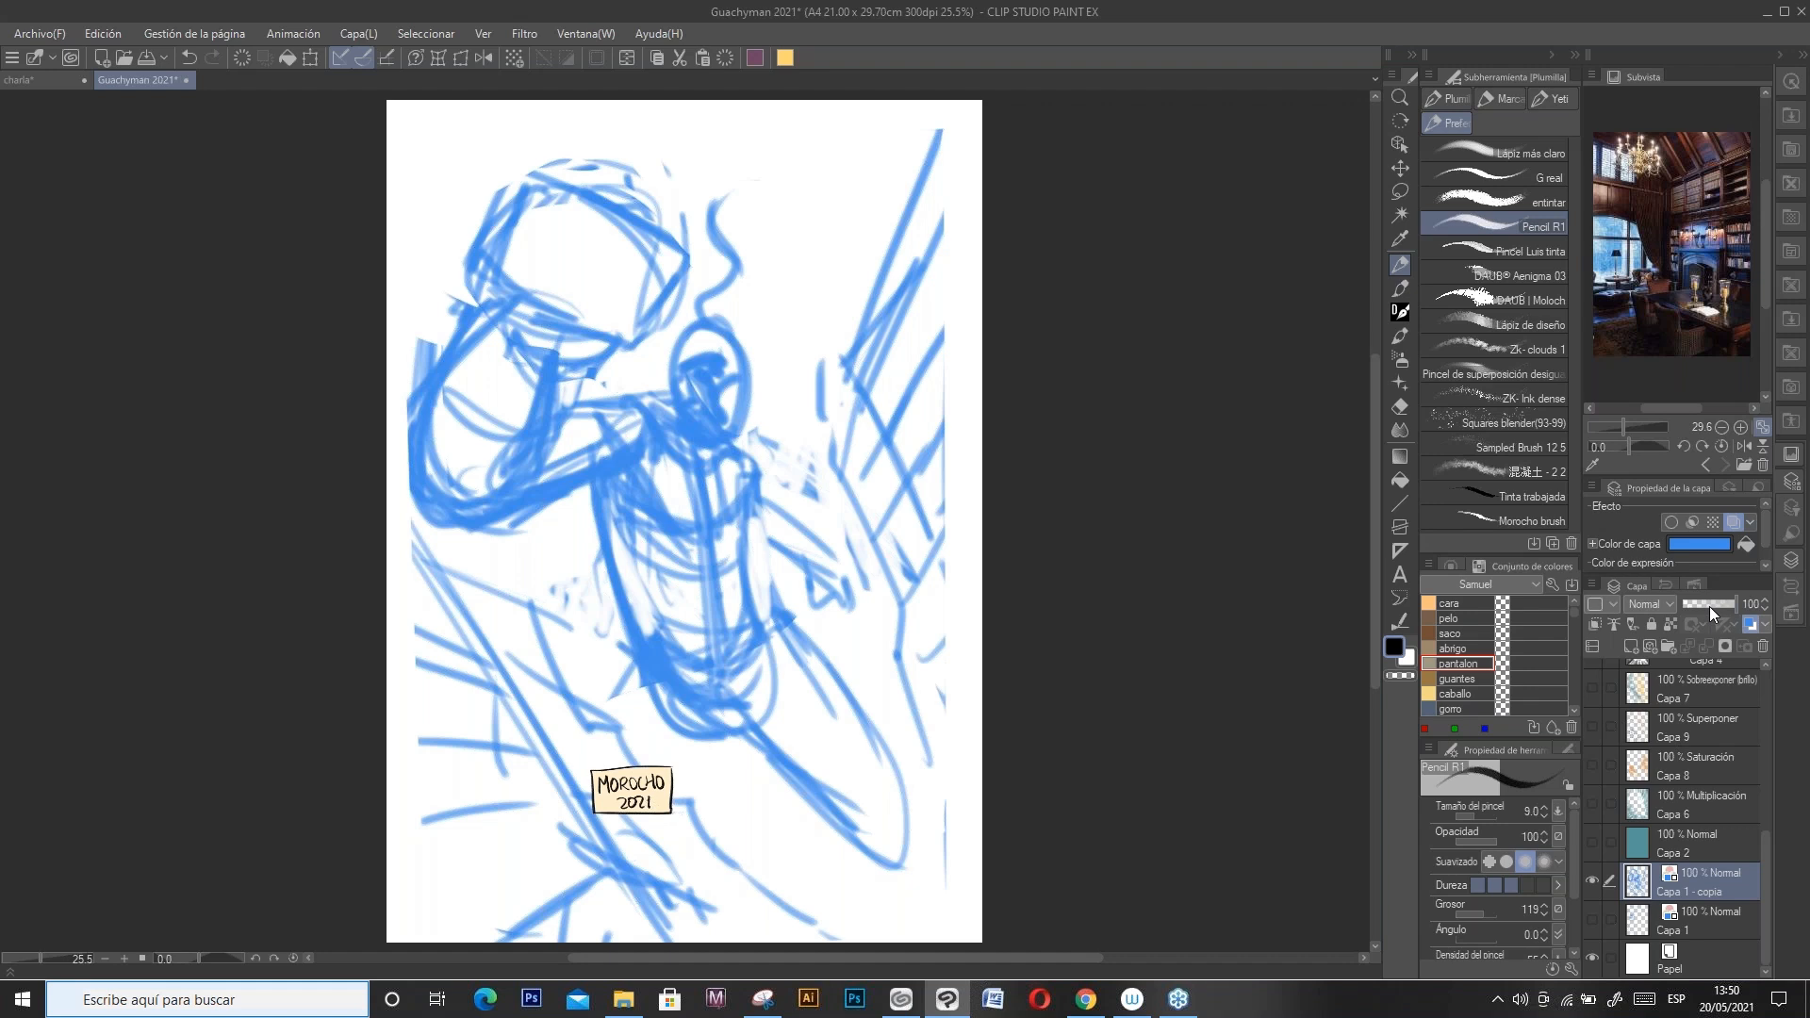
pyautogui.click(1711, 604)
# Step: Show the ink layer linea 1 and the halftone shading layer gris - copia over the blue sketch
pyautogui.moveTo(1768, 854); pyautogui.dragTo(1761, 702)
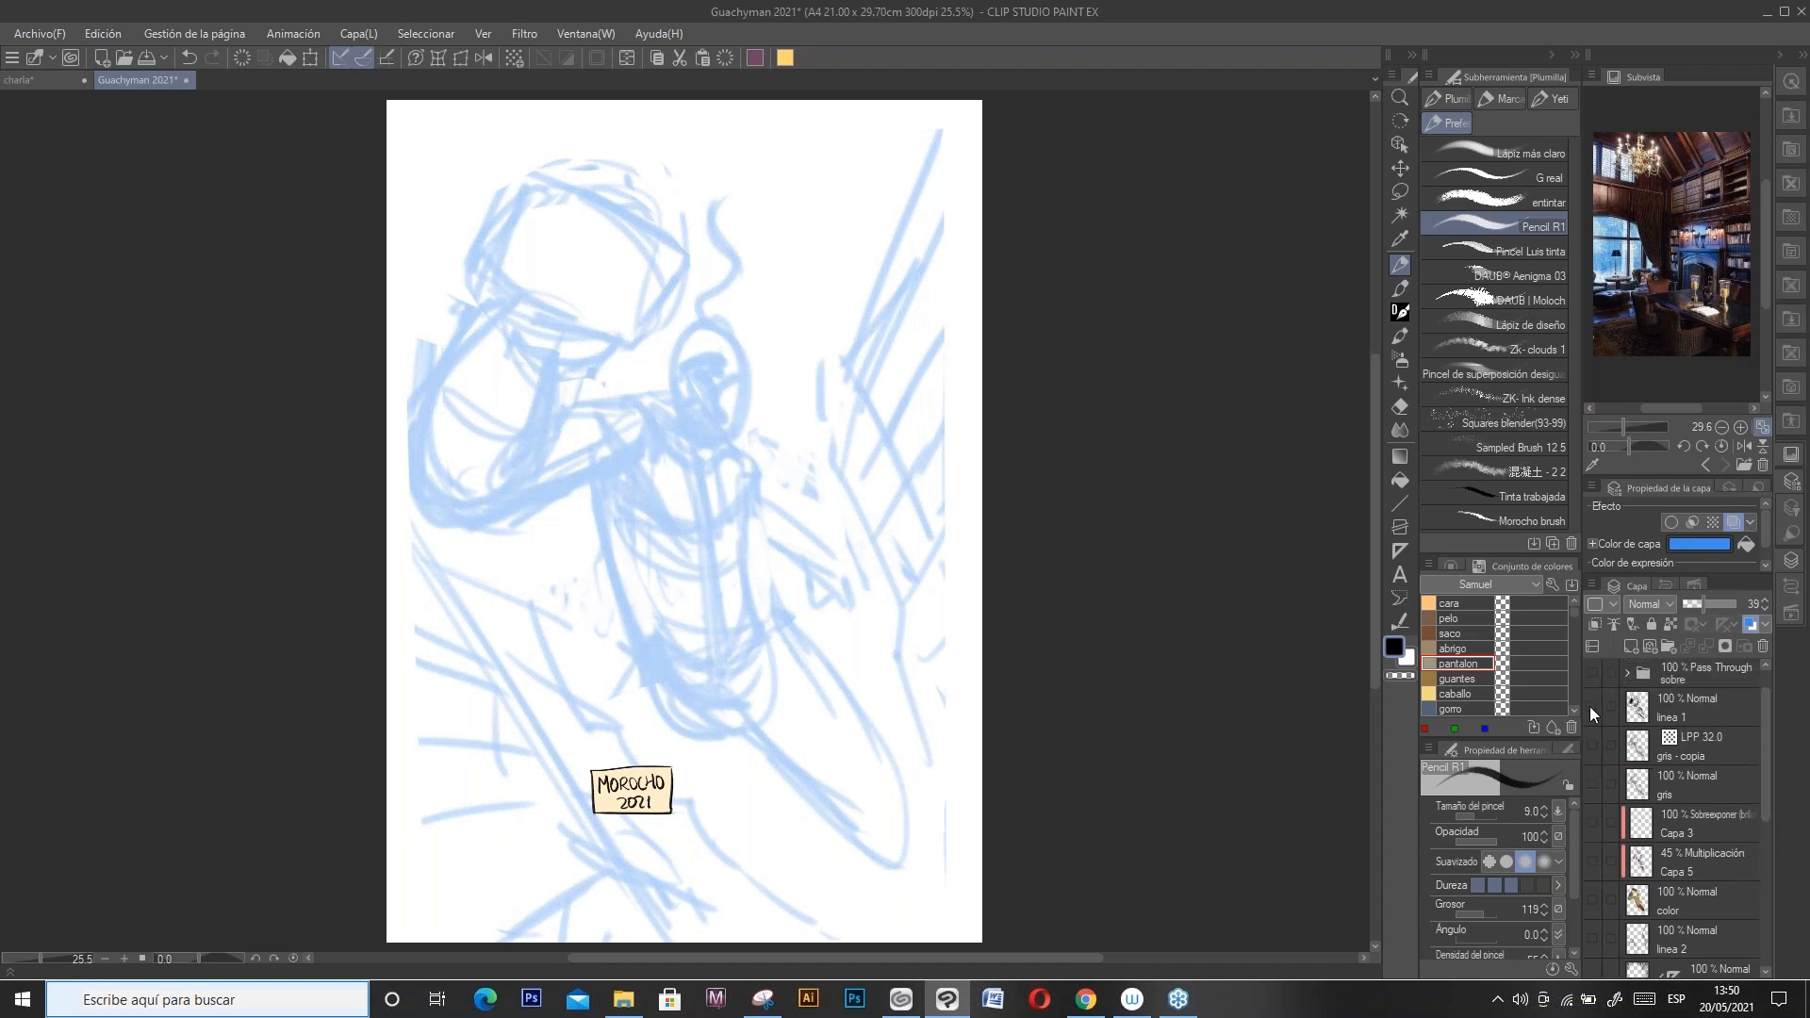
pyautogui.click(1597, 710)
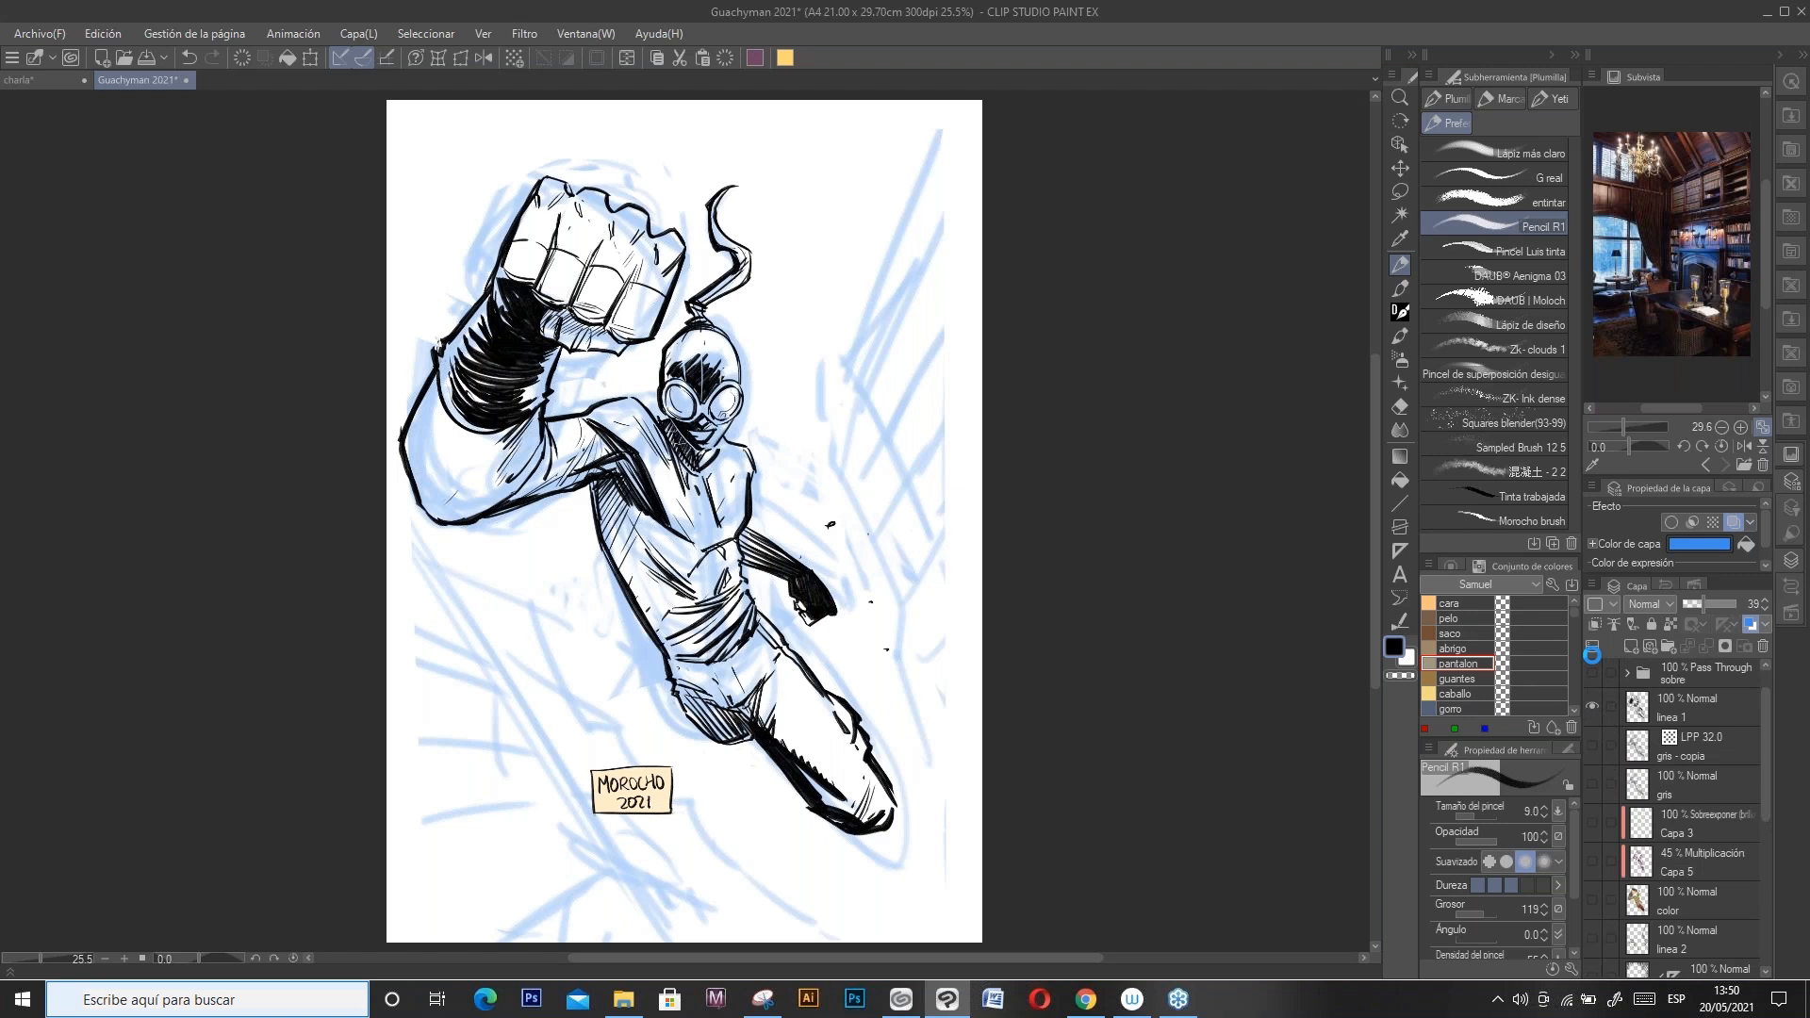
pyautogui.click(1592, 746)
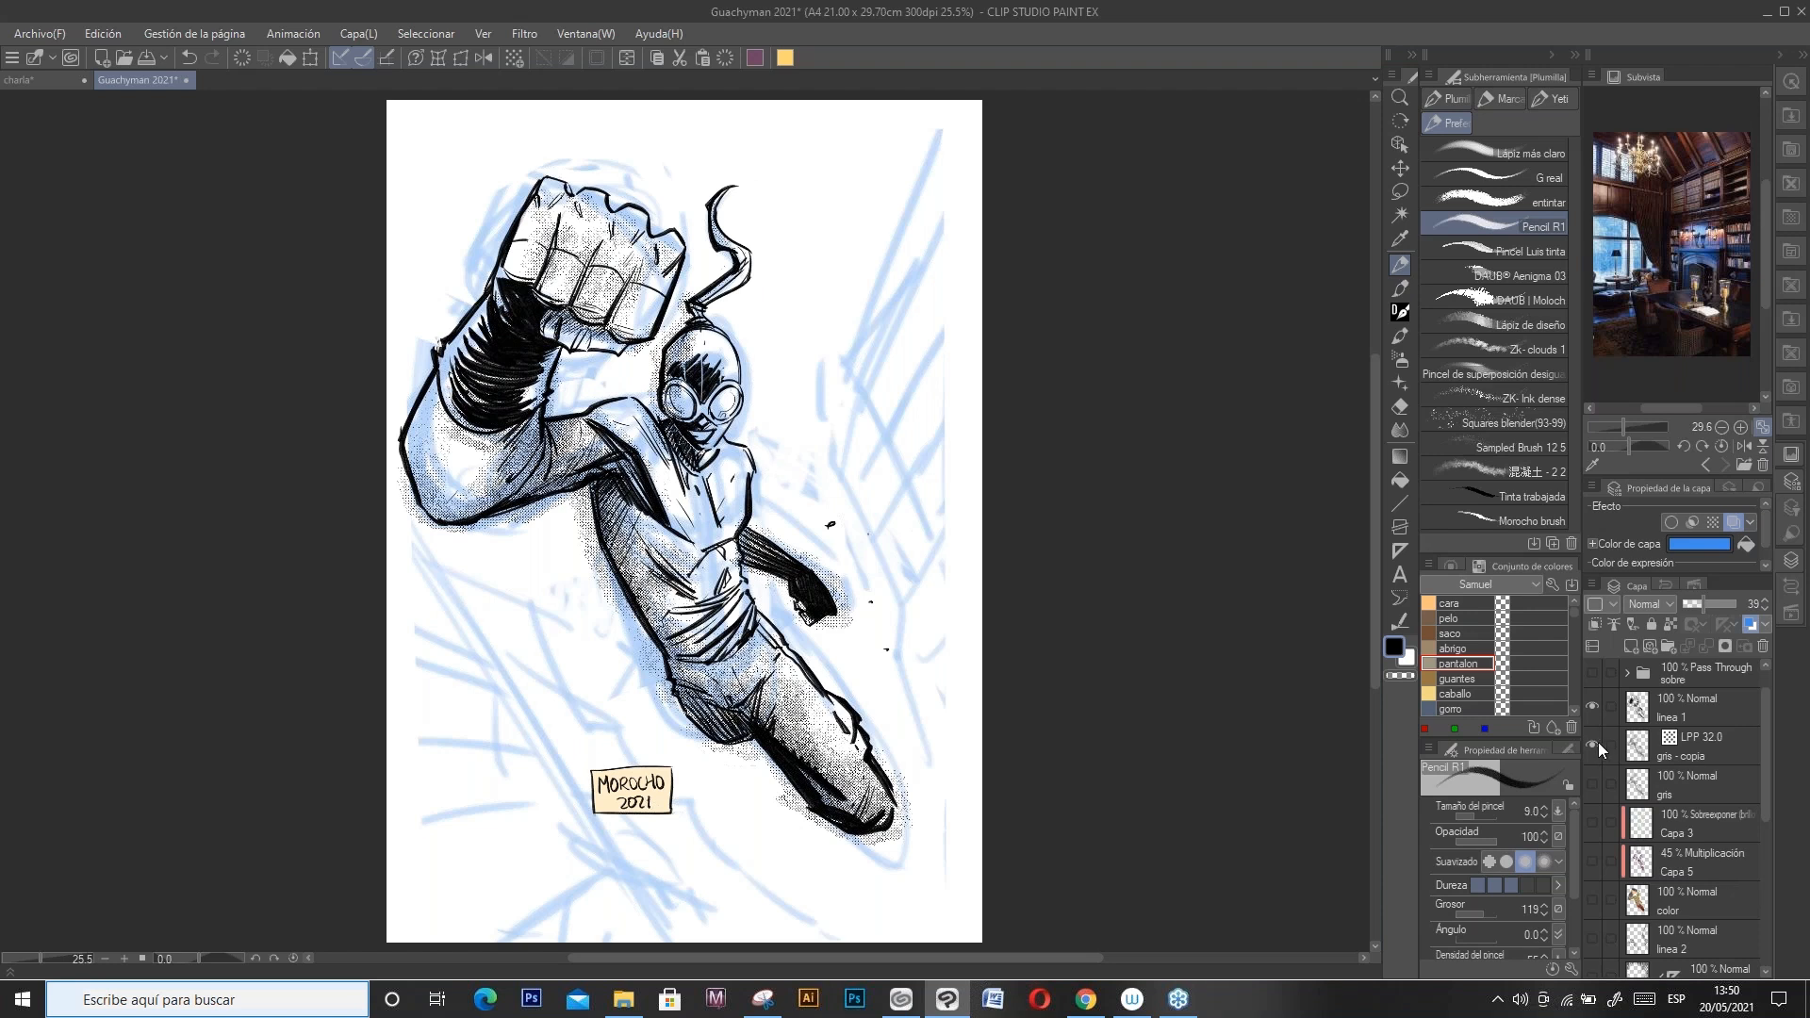
# Step: Select the gris - copia layer and examine its halftone dots up close around the fist and mask
pyautogui.click(1695, 743)
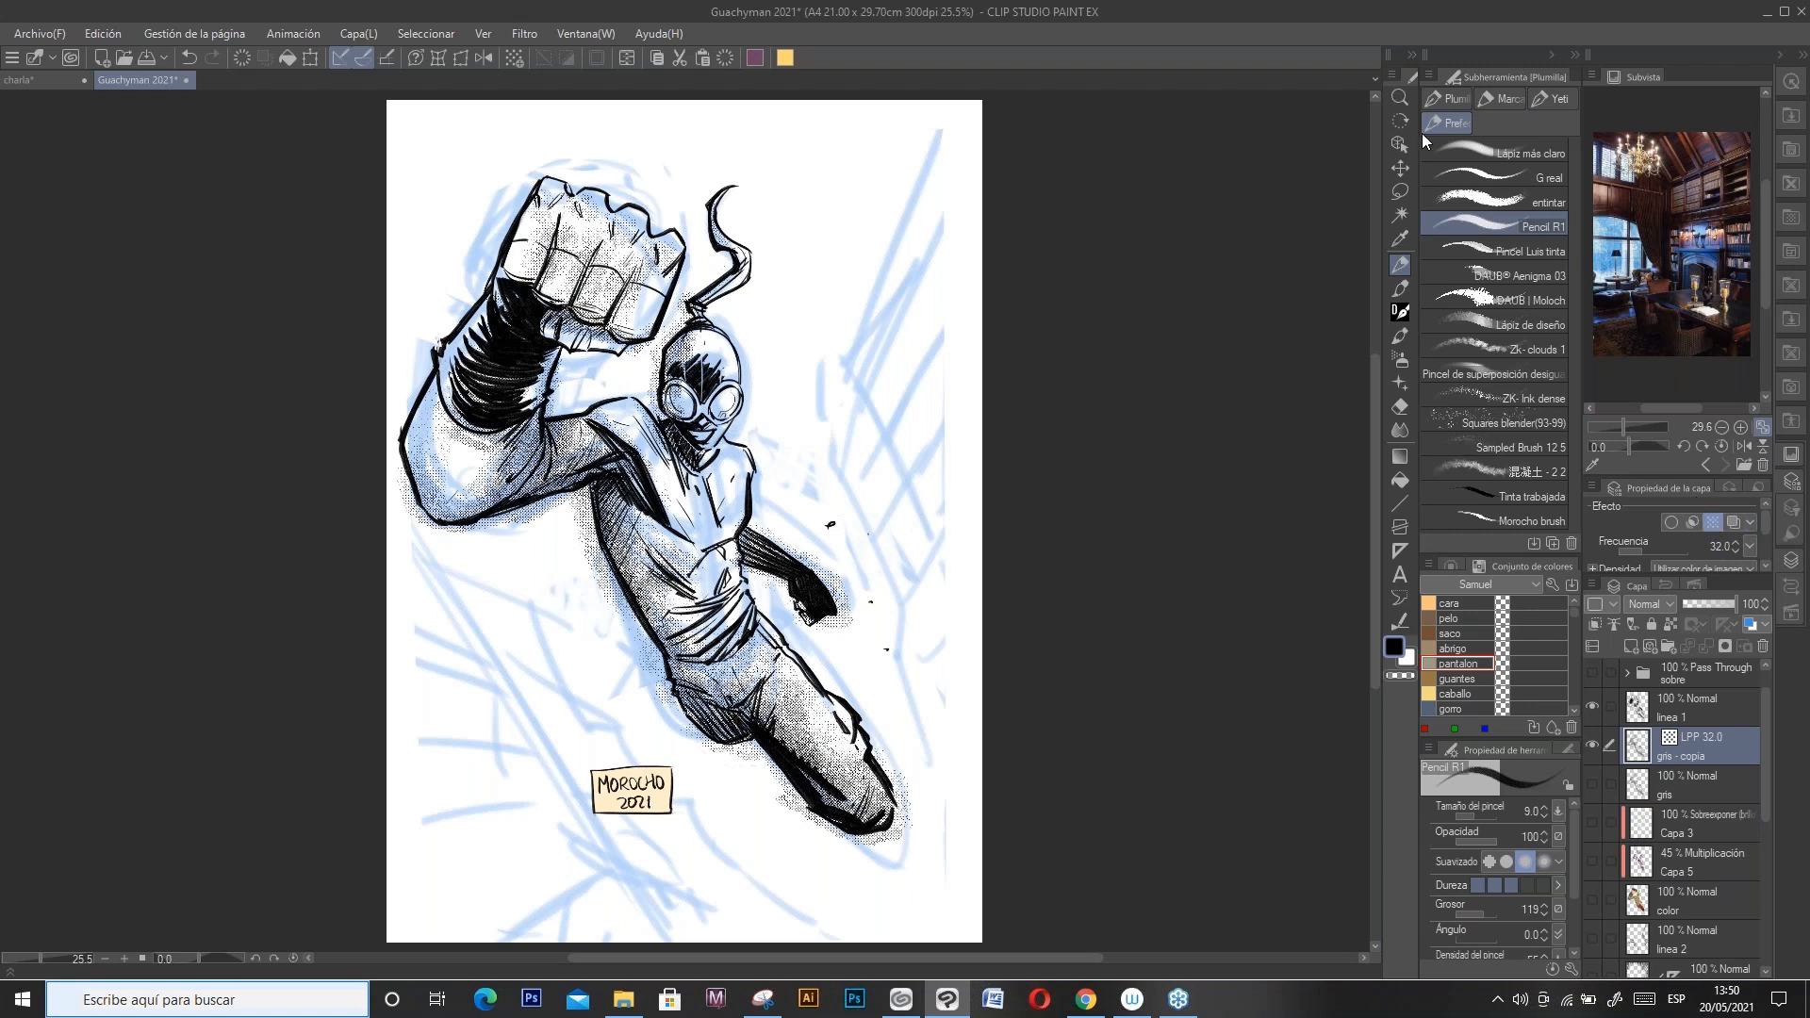
pyautogui.click(1400, 98)
pyautogui.moveTo(670, 178); pyautogui.dragTo(483, 476)
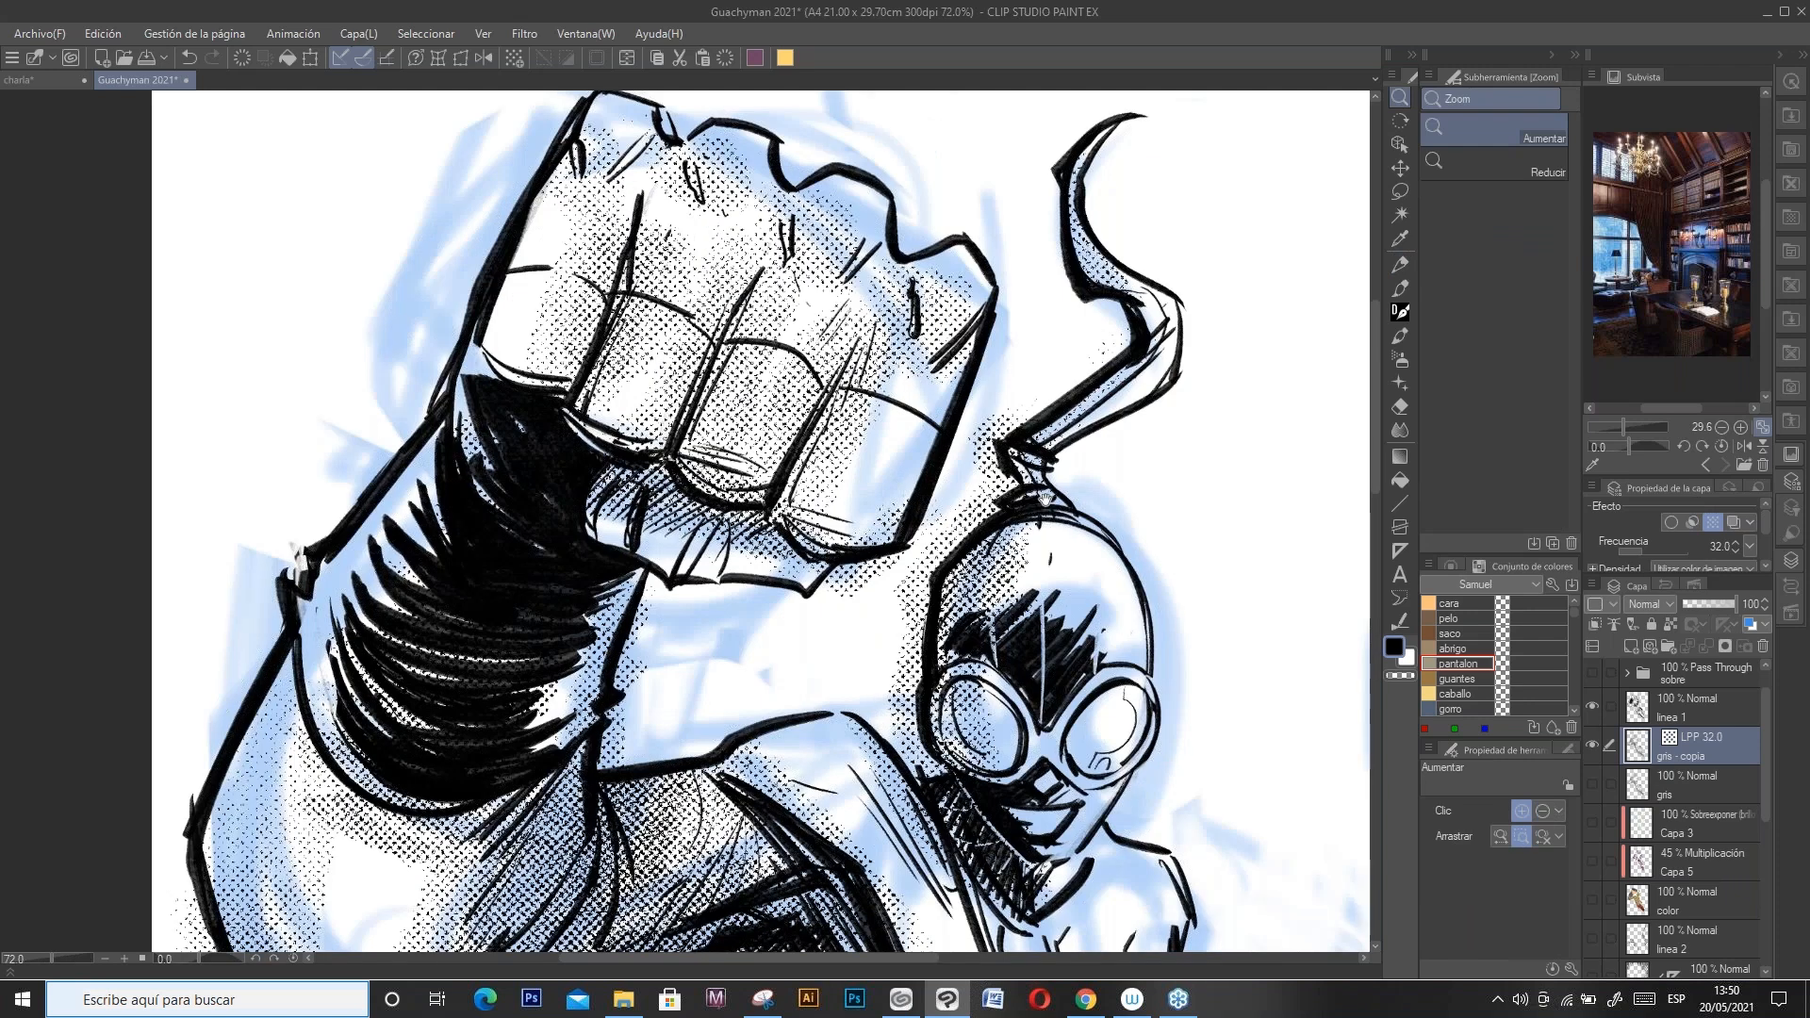
pyautogui.scroll(-6, 1044, 497)
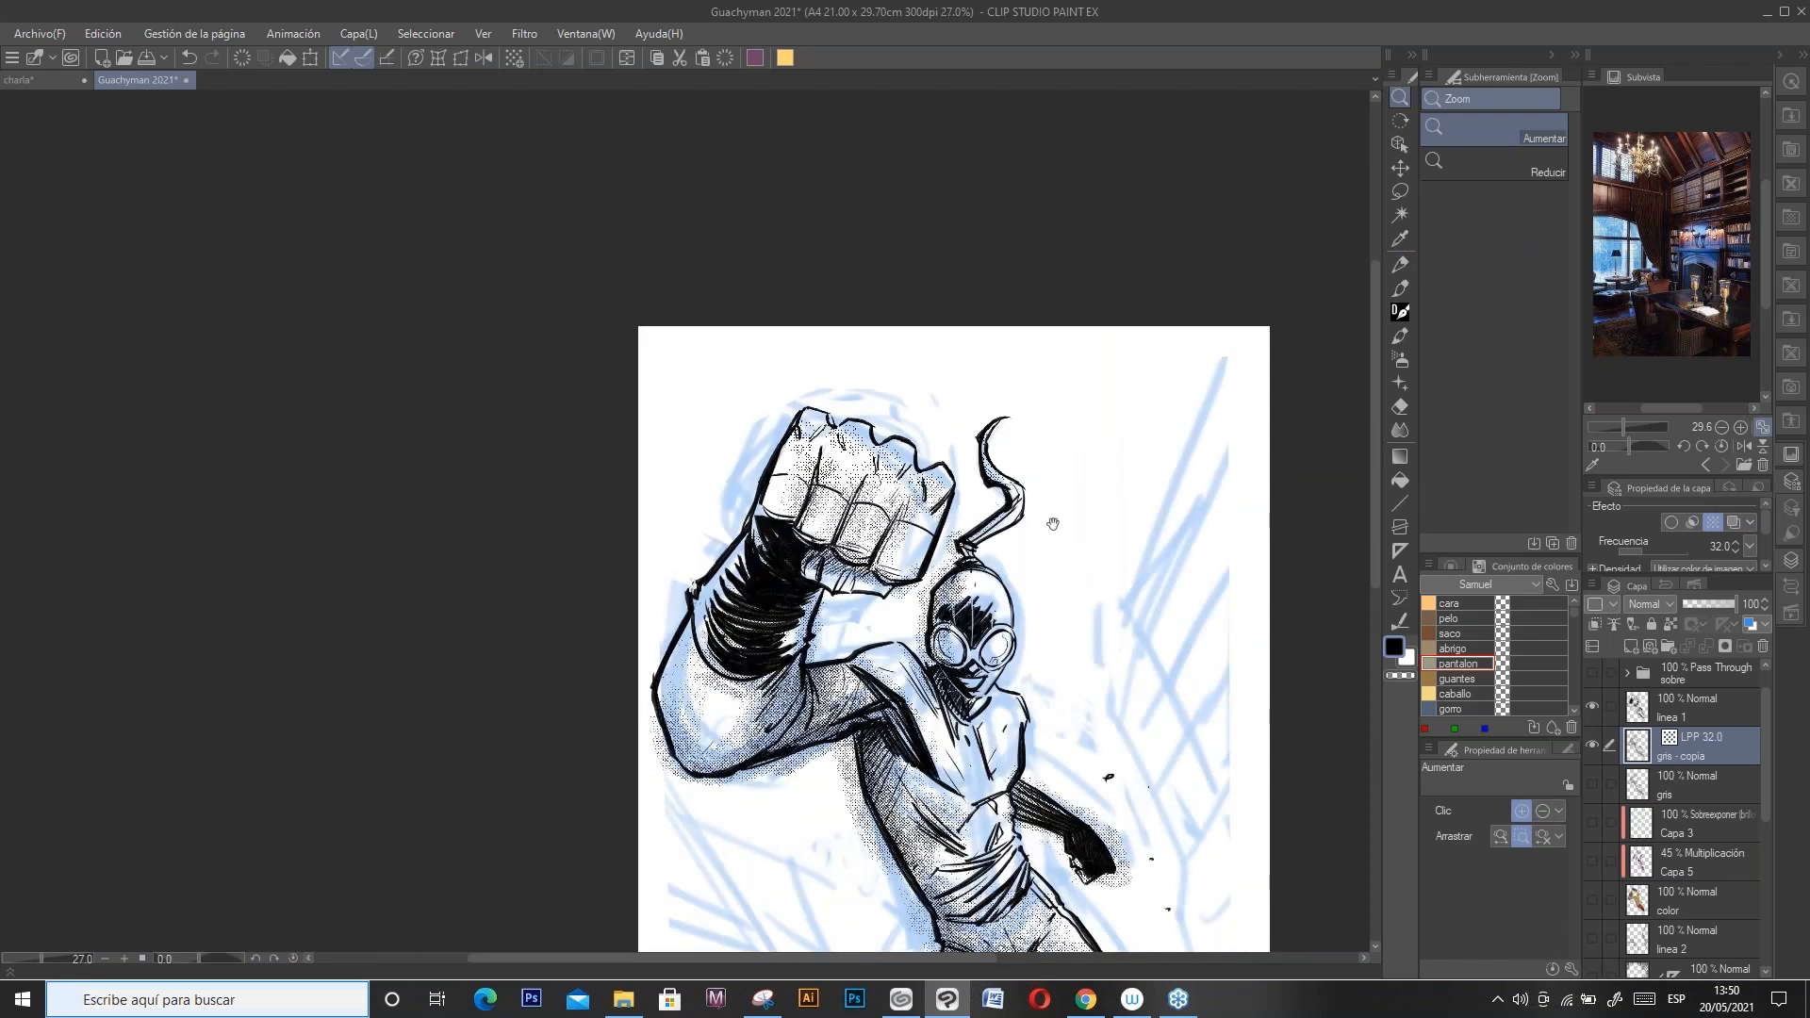
pyautogui.moveTo(1053, 524)
pyautogui.mouseDown()
pyautogui.moveTo(989, 429)
pyautogui.moveTo(820, 288)
pyautogui.mouseUp()
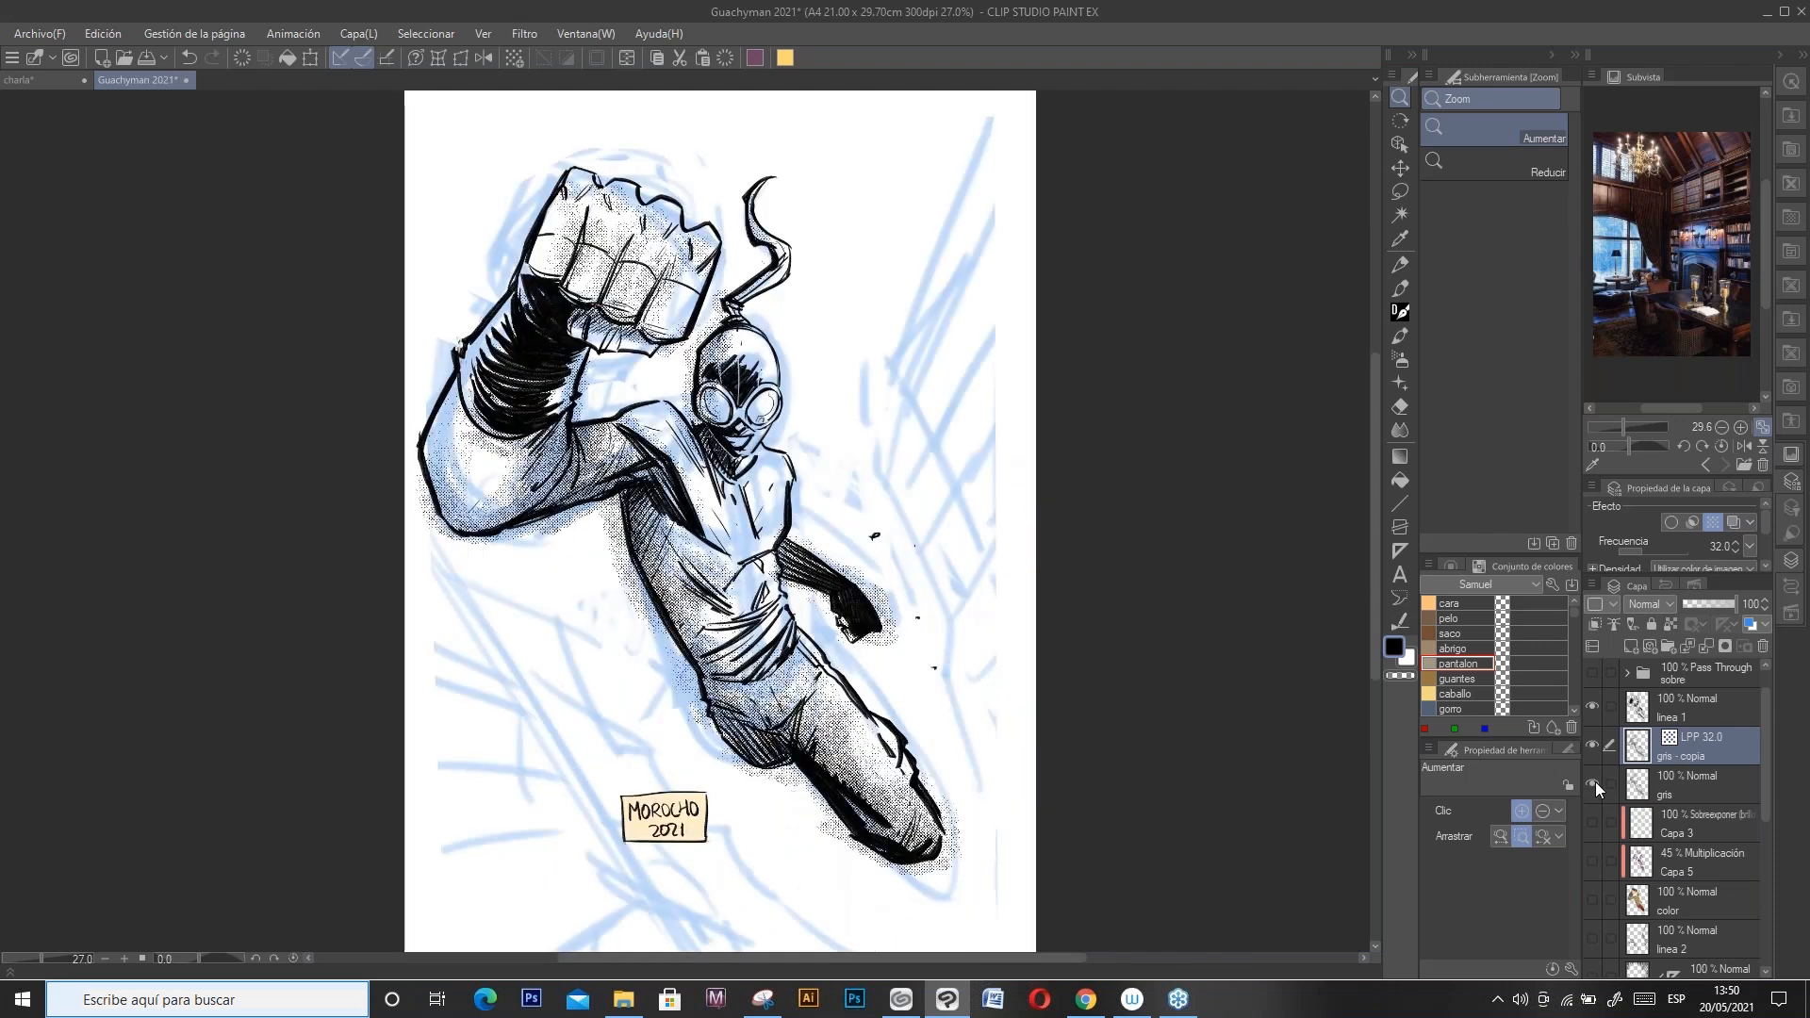
# Step: Show the gris shading and color layers, with the blue sketch hidden
pyautogui.click(1593, 784)
pyautogui.moveTo(1761, 794)
pyautogui.mouseDown()
pyautogui.moveTo(1774, 847)
pyautogui.moveTo(1765, 817)
pyautogui.mouseUp()
pyautogui.moveTo(1765, 820)
pyautogui.mouseDown()
pyautogui.moveTo(1765, 907)
pyautogui.moveTo(1767, 809)
pyautogui.mouseUp()
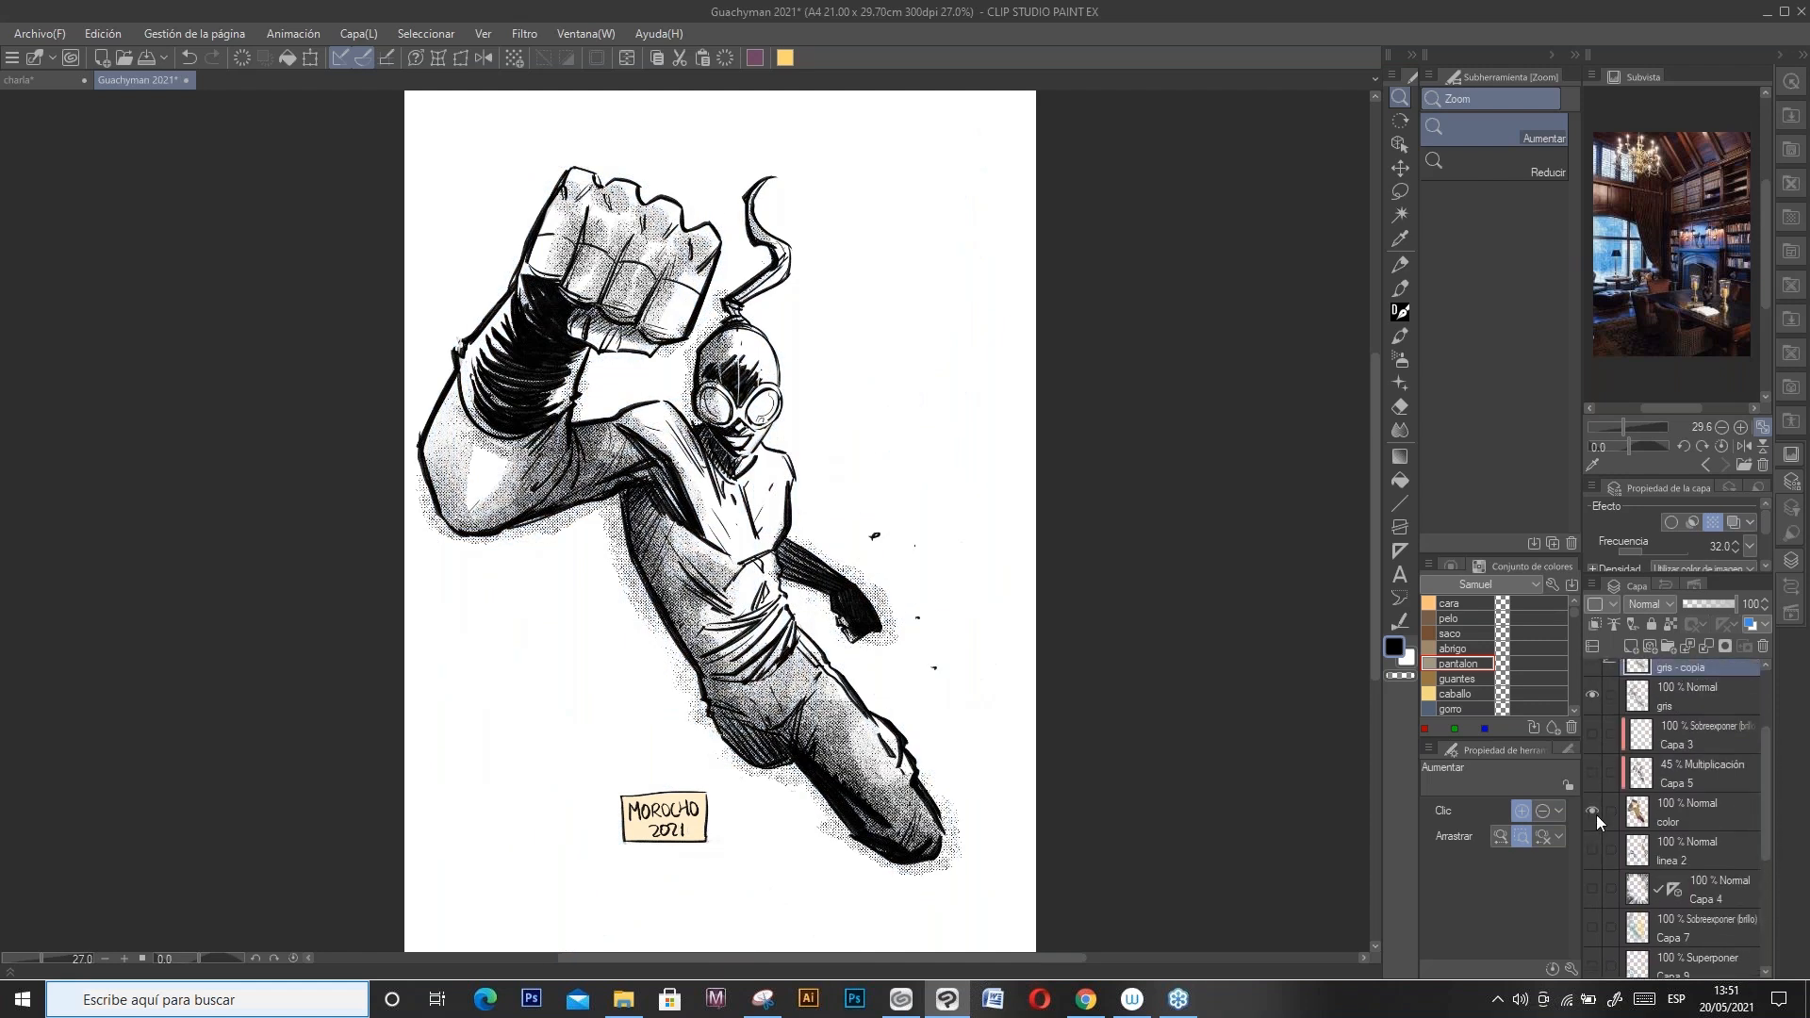
pyautogui.click(1593, 810)
# Step: Show the background buildings on linea 2 and the radiating speed lines on Capa 4
pyautogui.scroll(-1, 1756, 815)
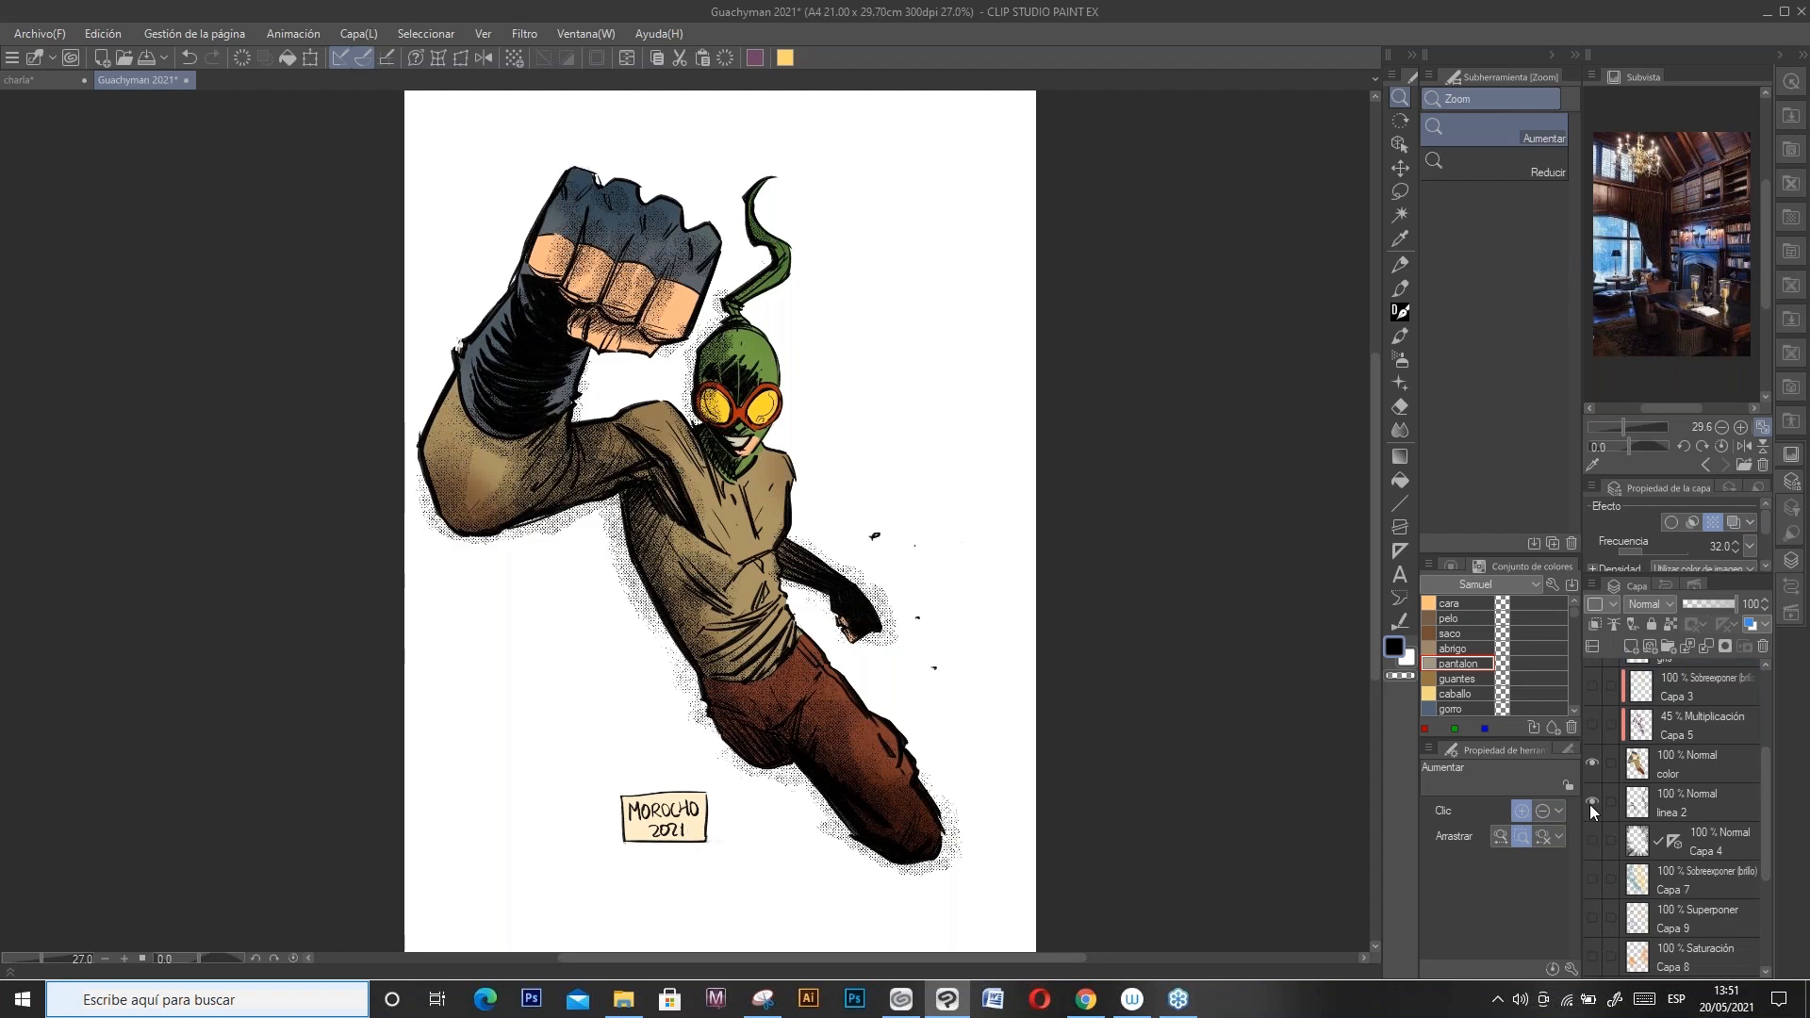
pyautogui.click(1591, 803)
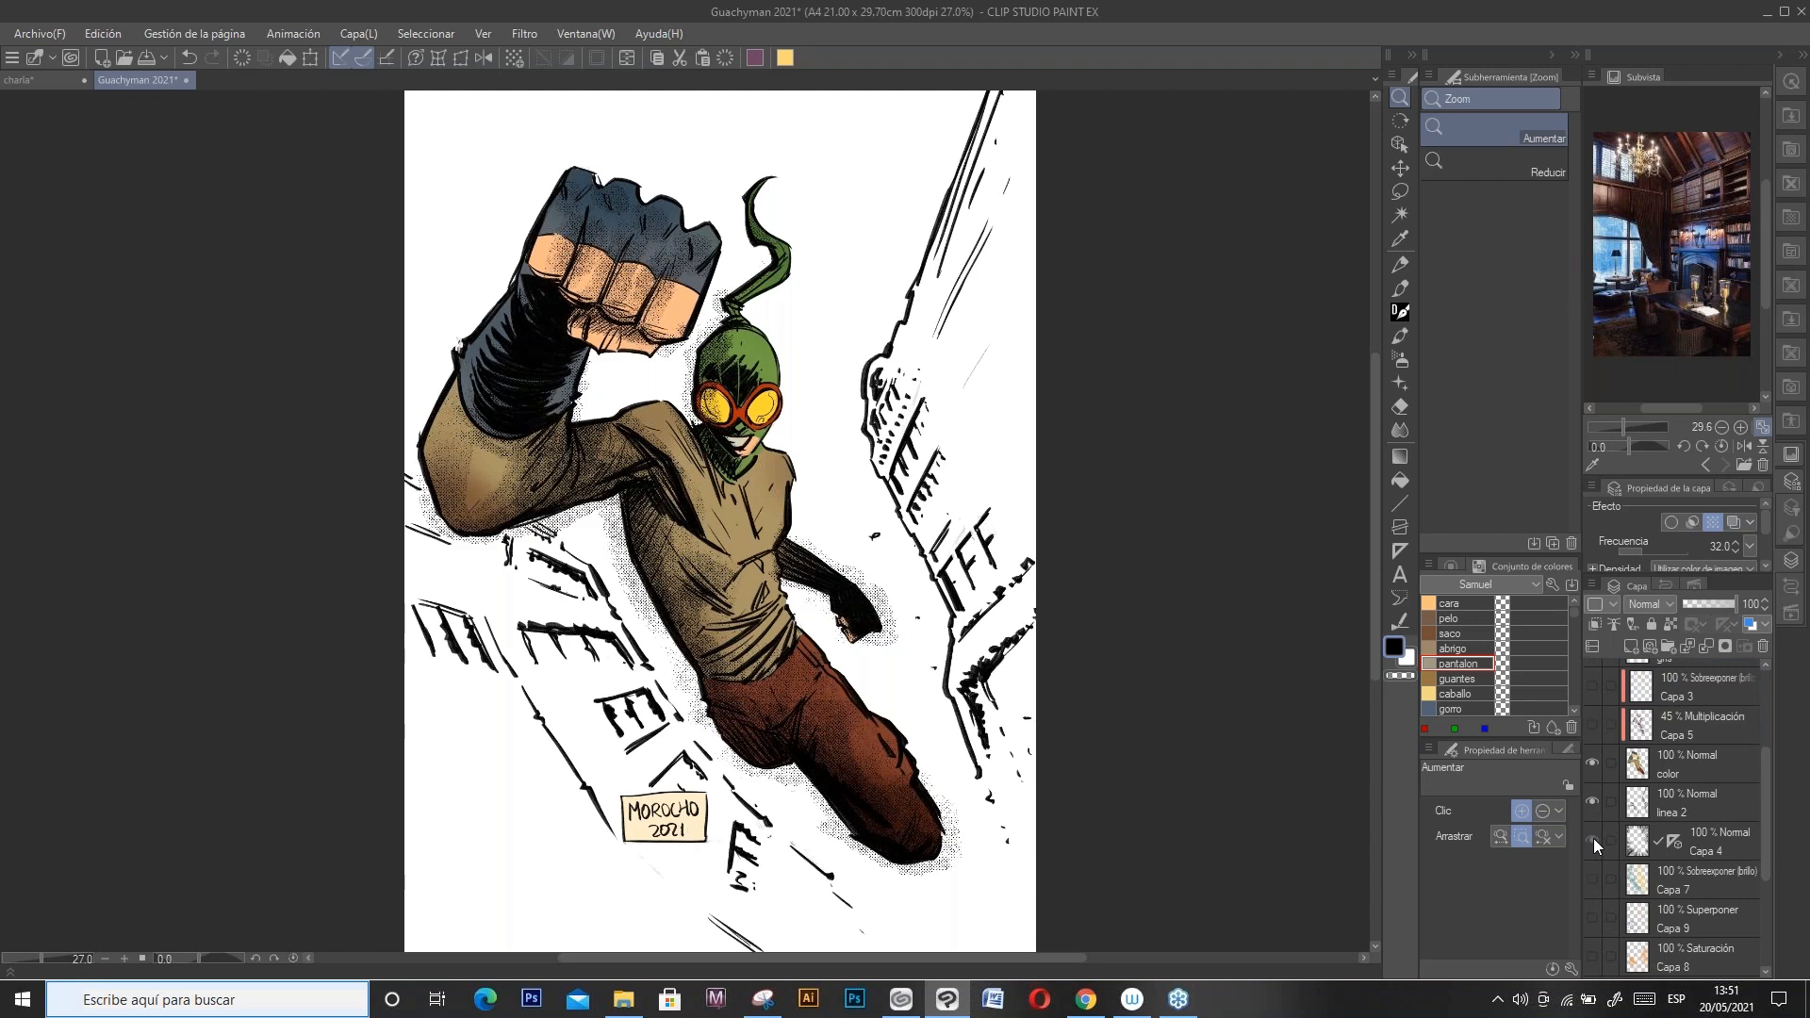
pyautogui.click(1591, 840)
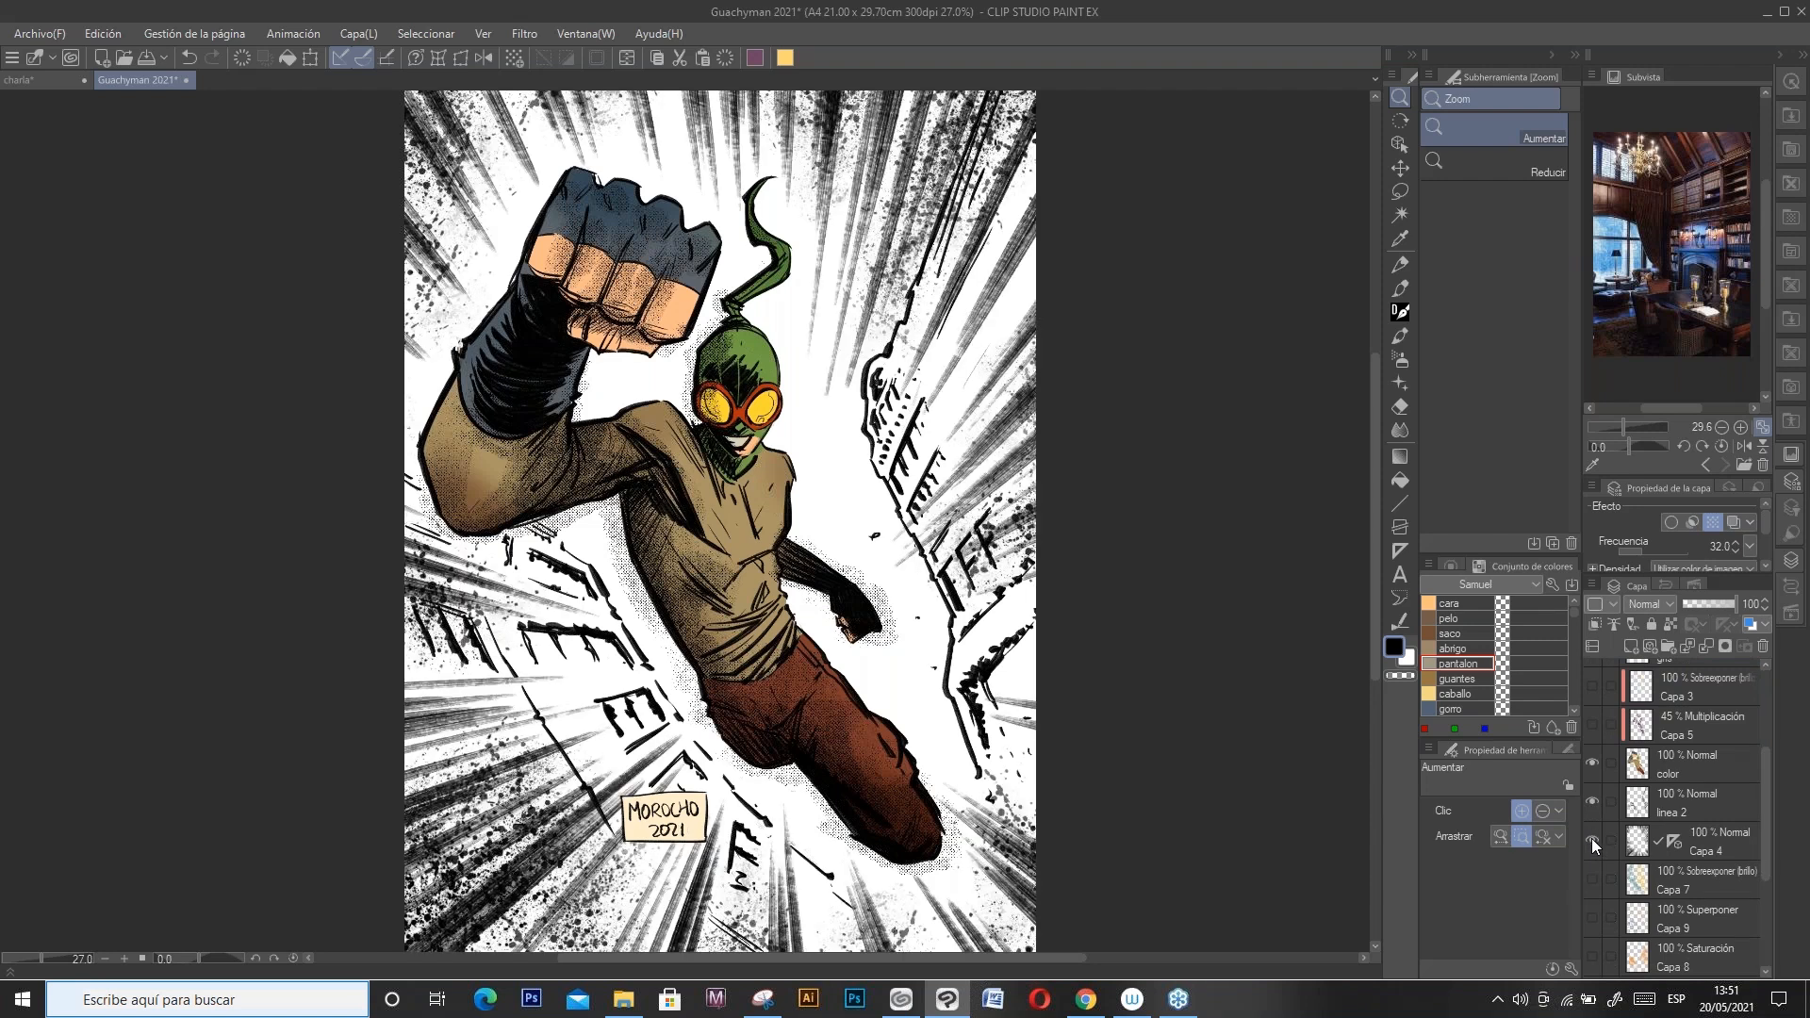
# Step: Return to the charla document with the special ruler active, hide the punch sketch layers and add an empty layer
pyautogui.click(1399, 549)
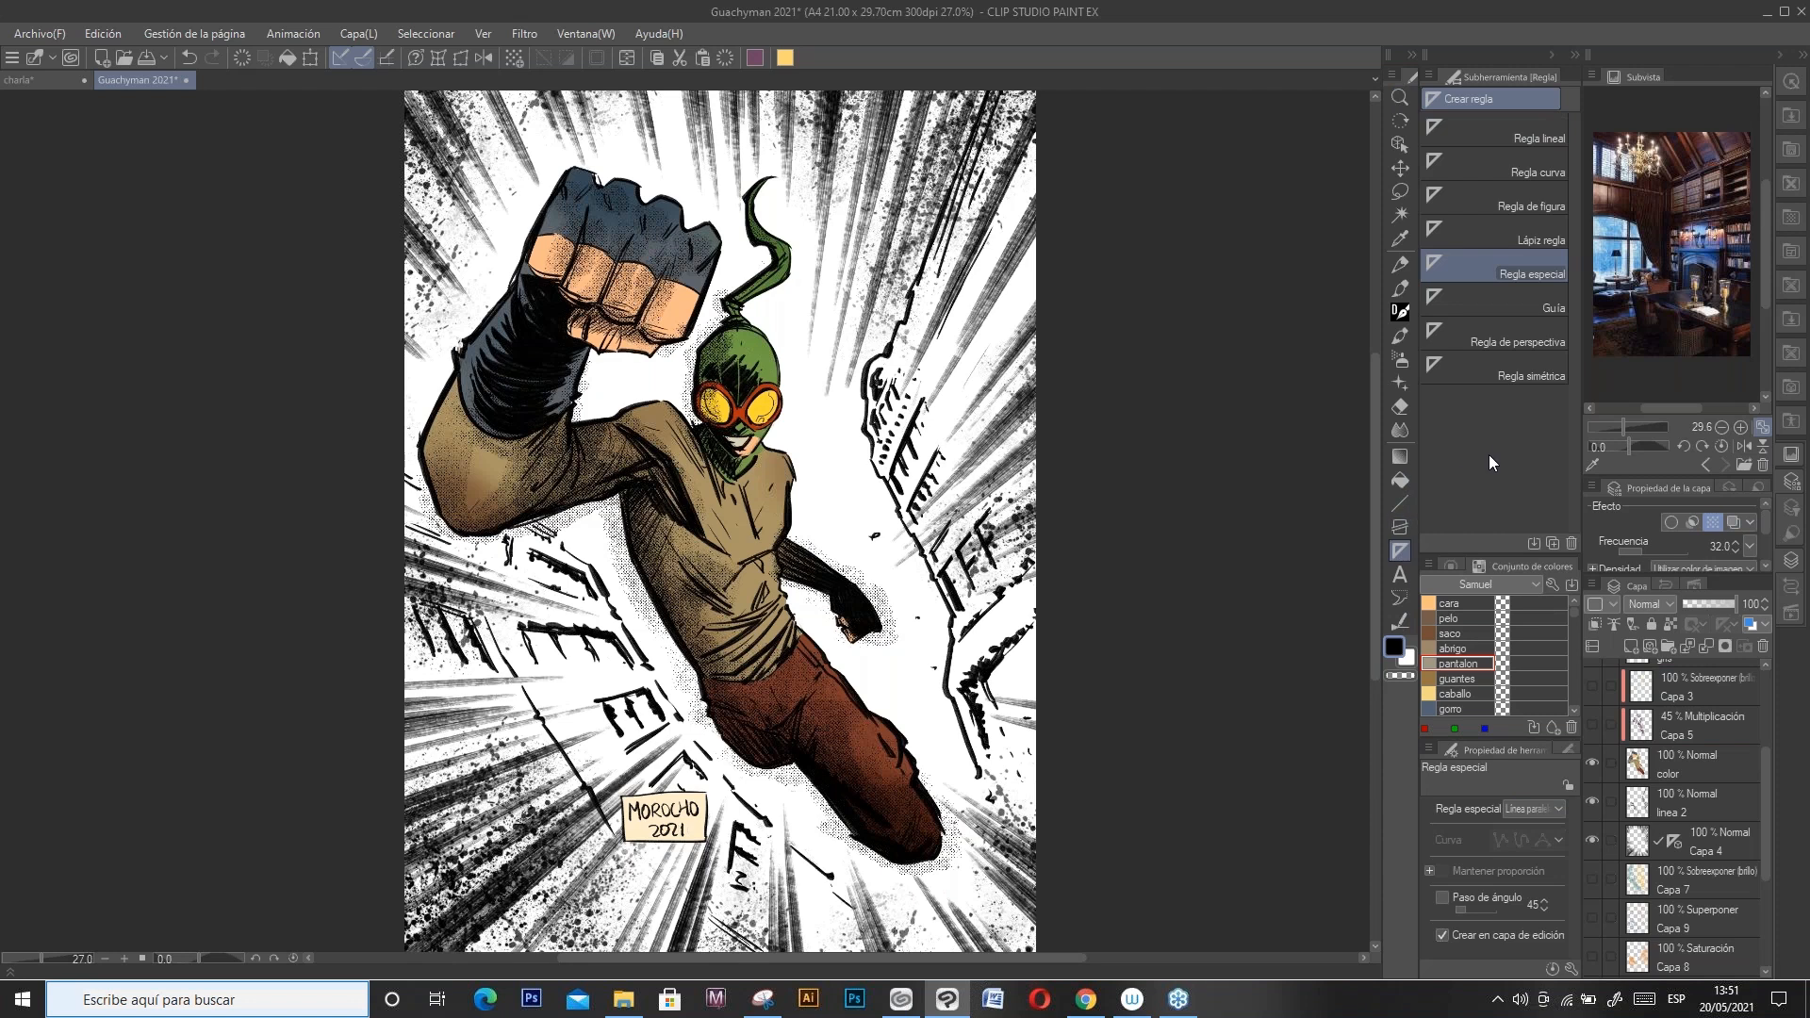
pyautogui.click(49, 83)
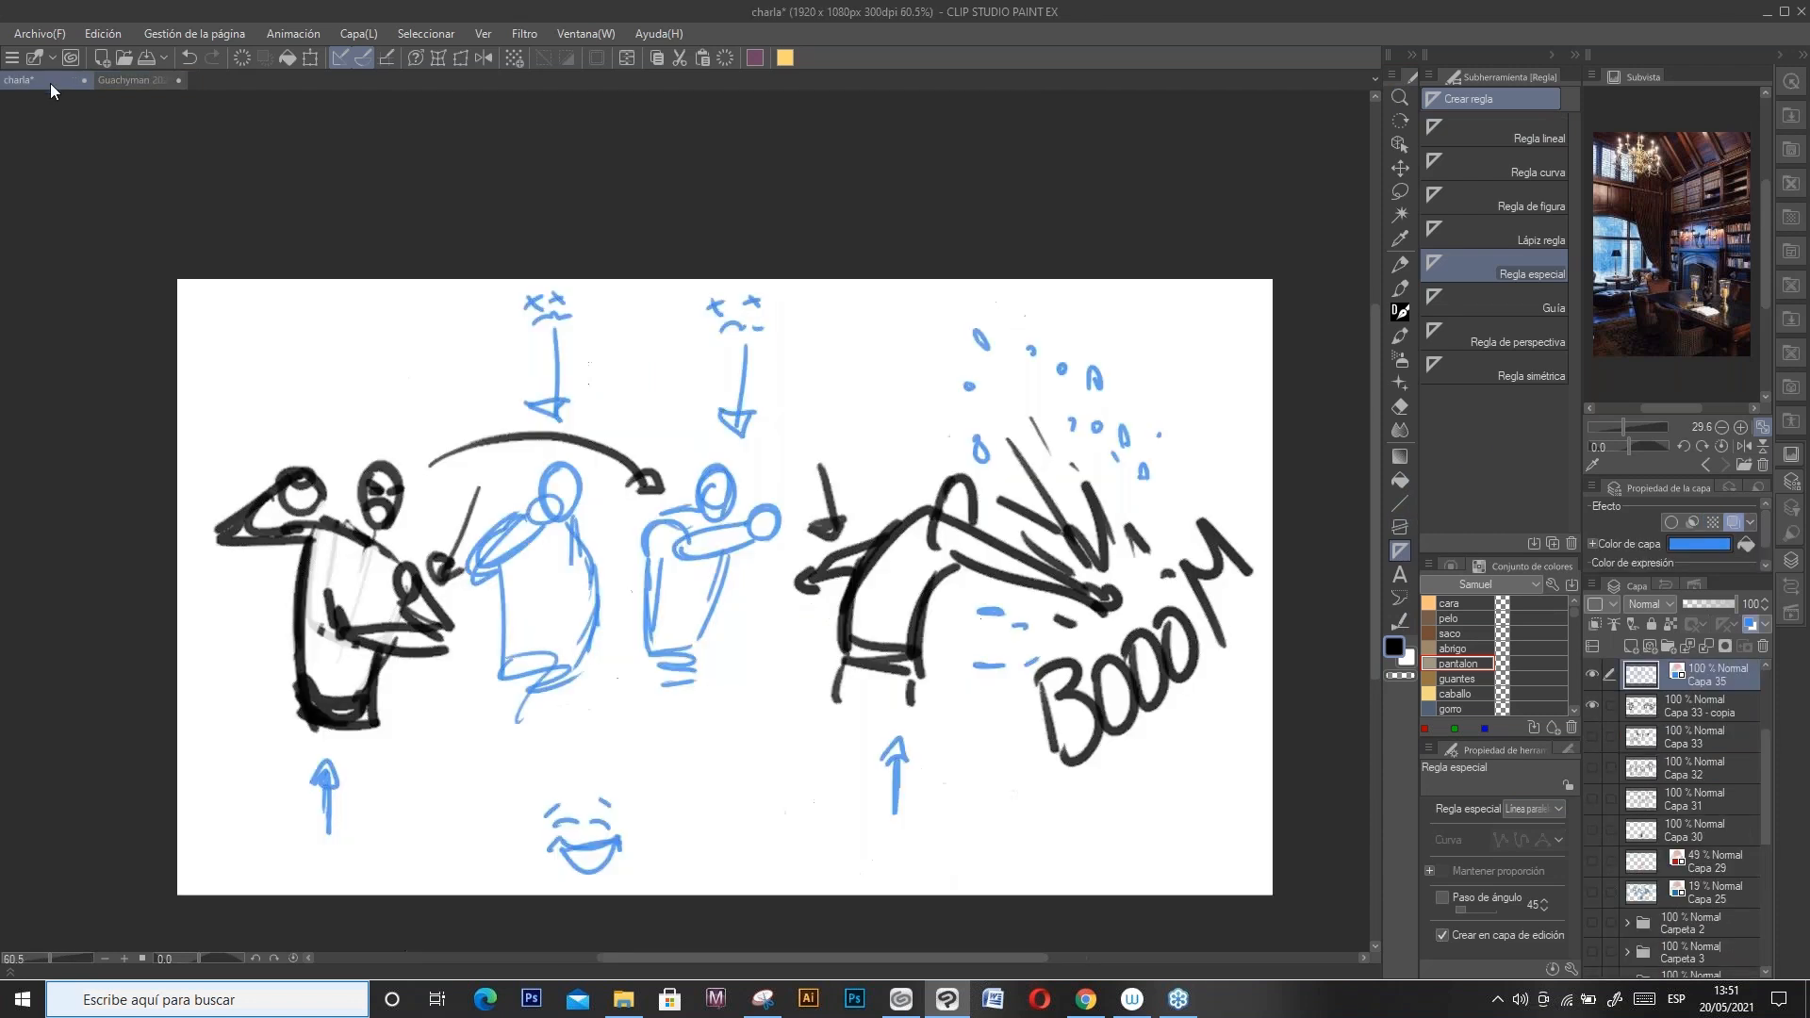
pyautogui.click(1592, 705)
pyautogui.hotkey('ctrl', 'shift', 'n')
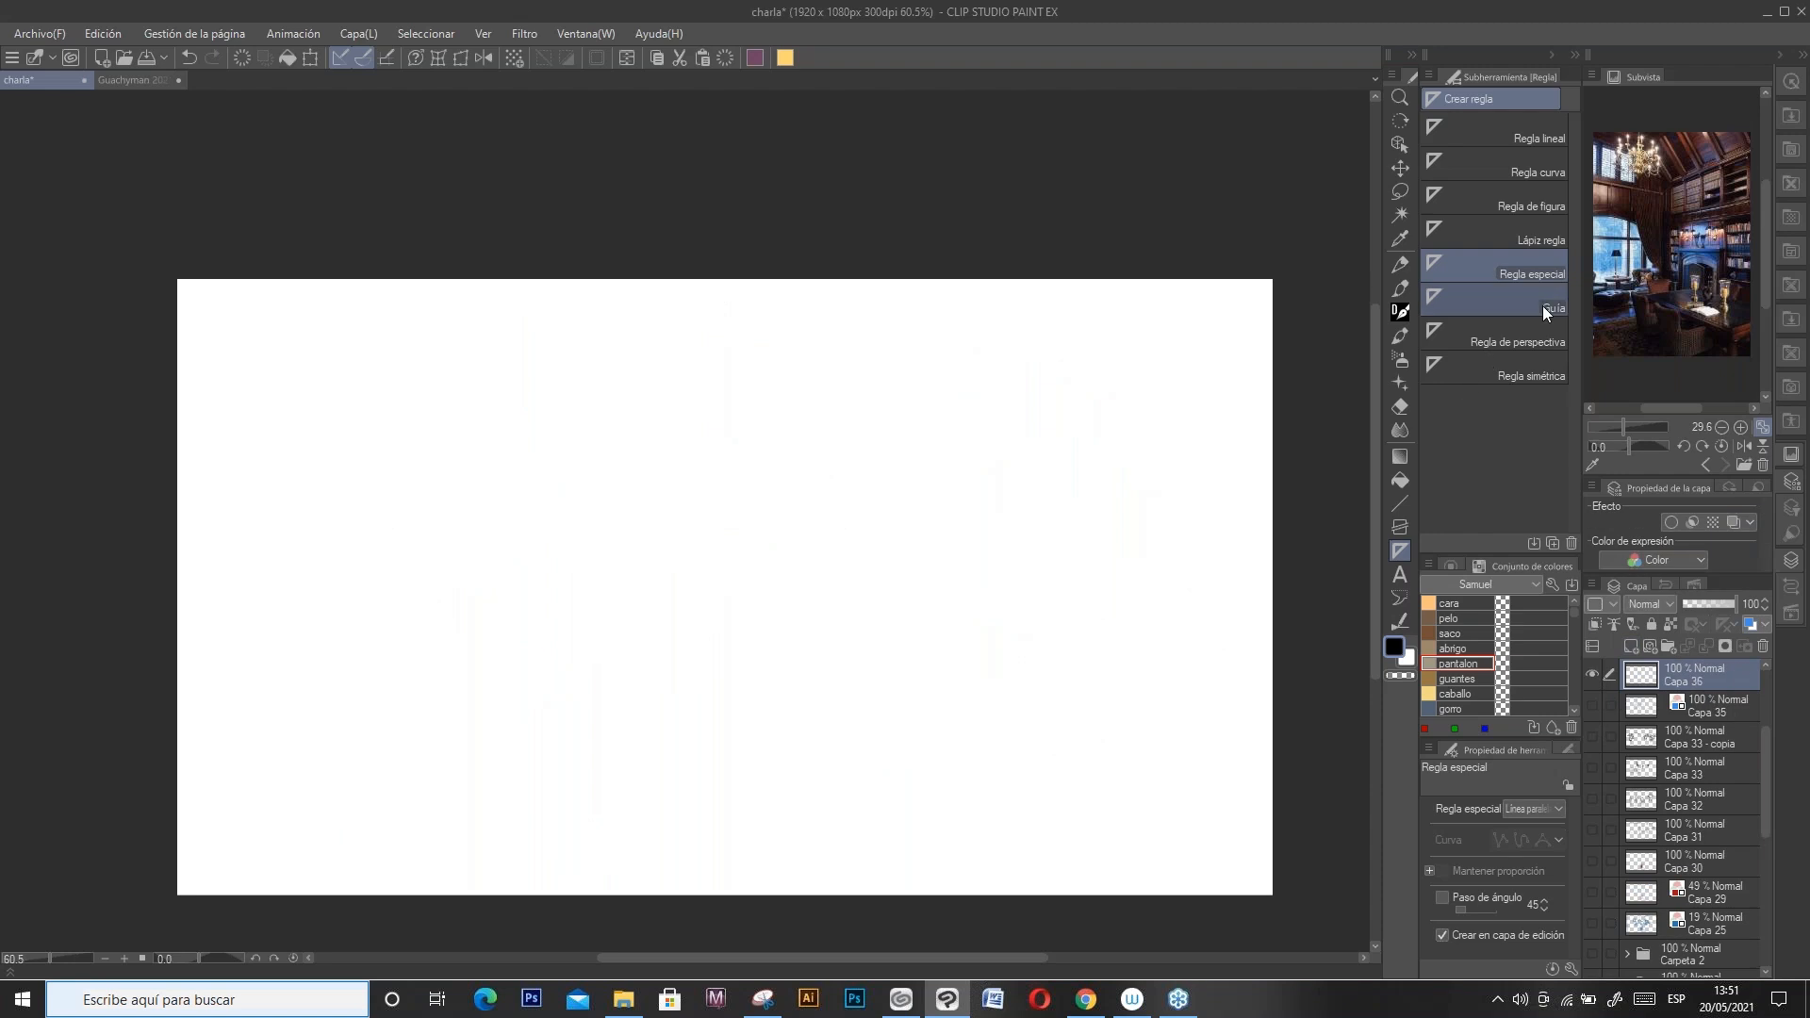
# Step: Try placing a concentric-circle special ruler at the centre of the canvas
pyautogui.click(1558, 809)
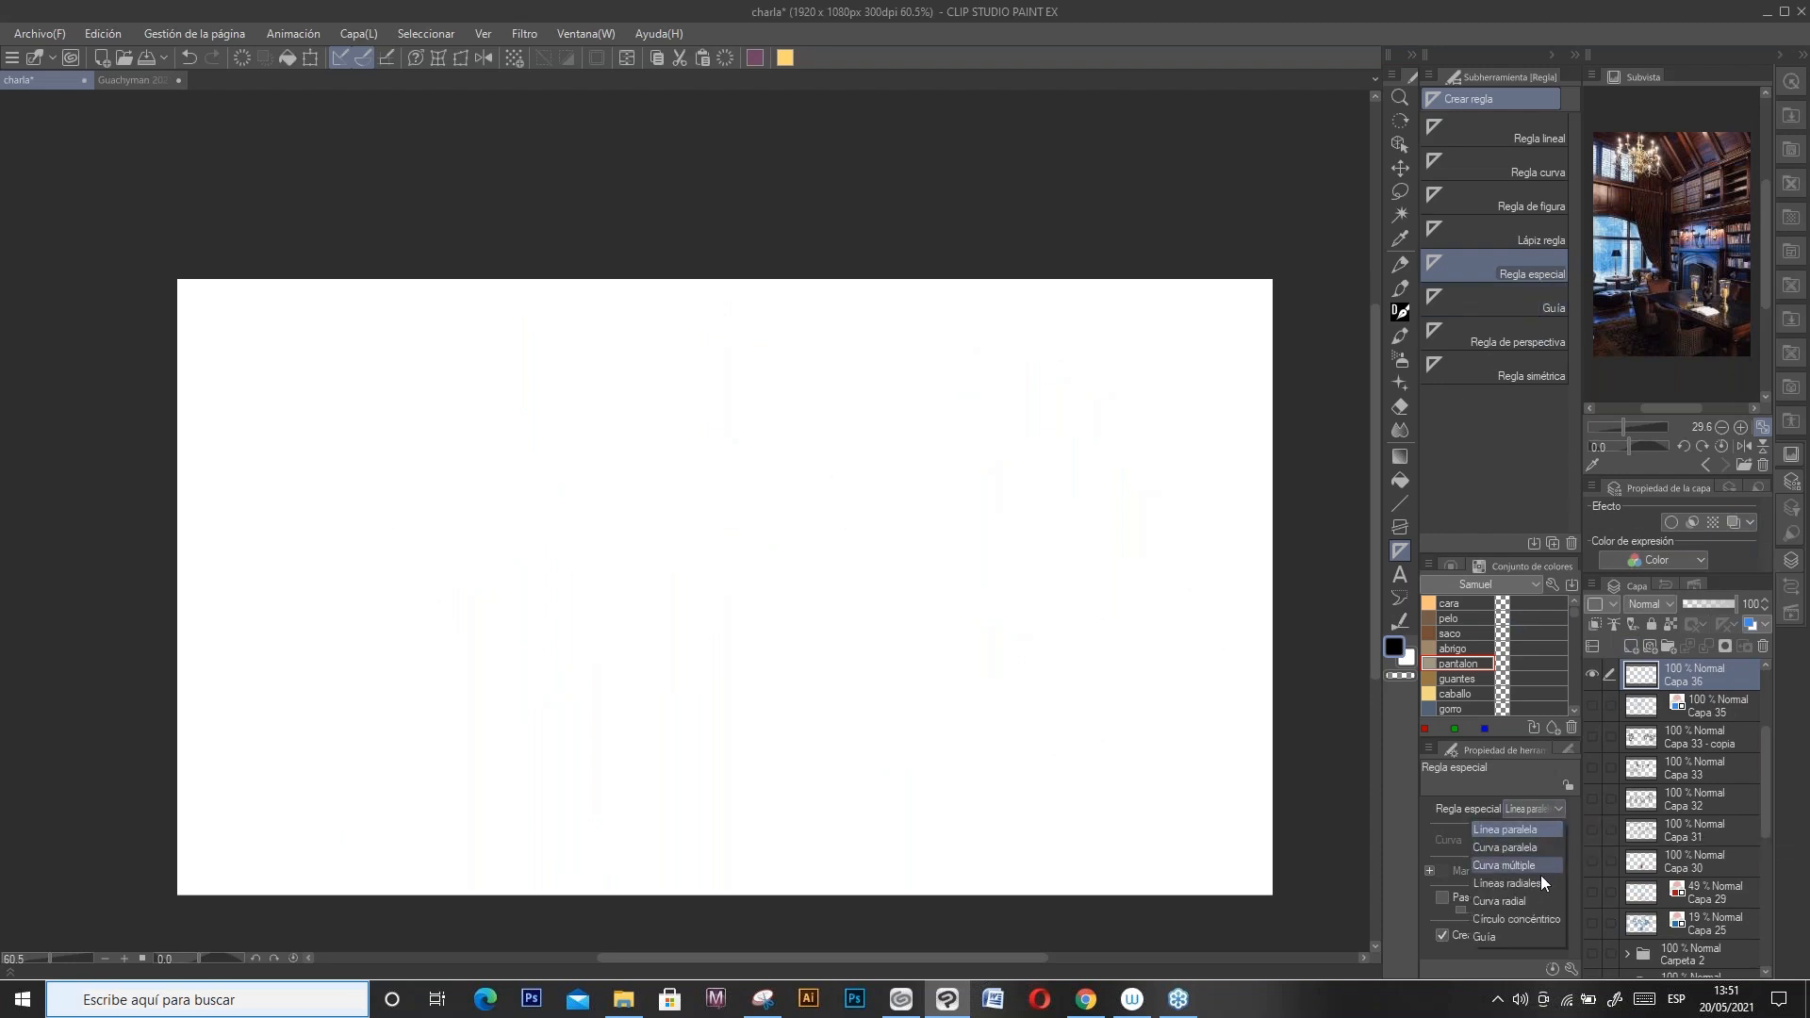
pyautogui.click(1534, 919)
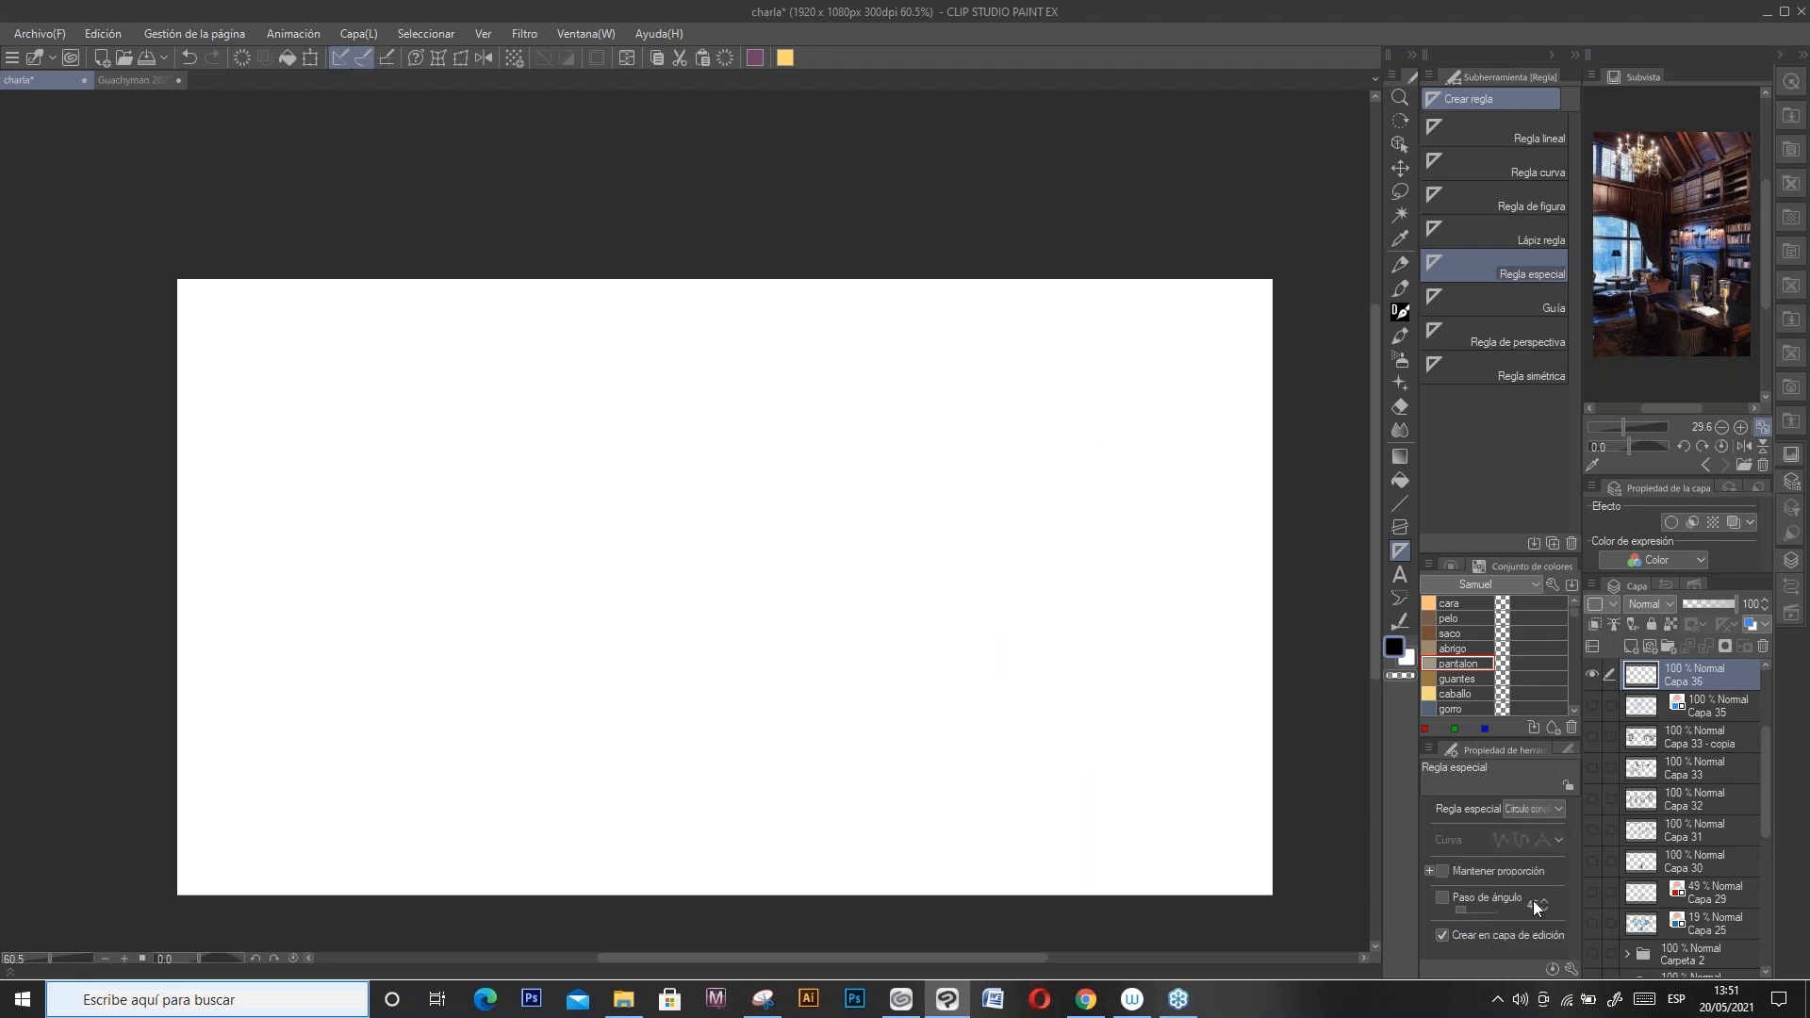
pyautogui.click(712, 583)
pyautogui.click(755, 613)
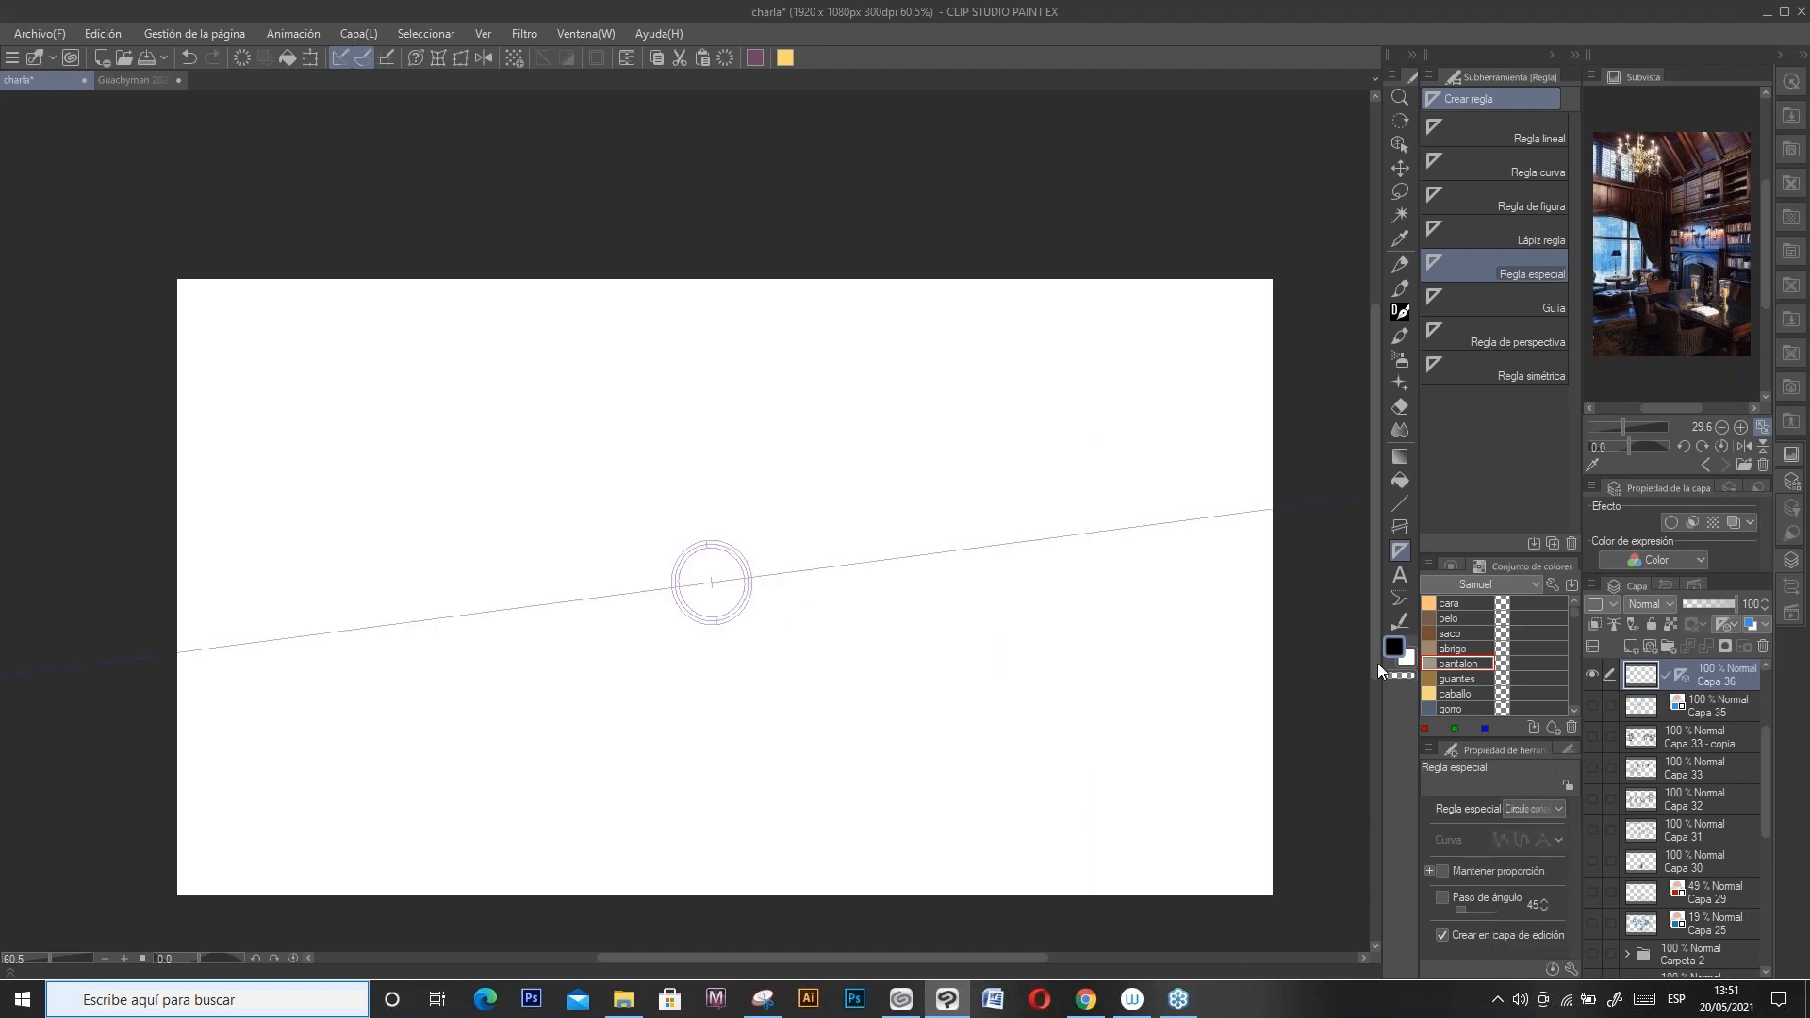
# Step: Place a radial-lines special ruler at the centre of the empty canvas
pyautogui.click(1556, 808)
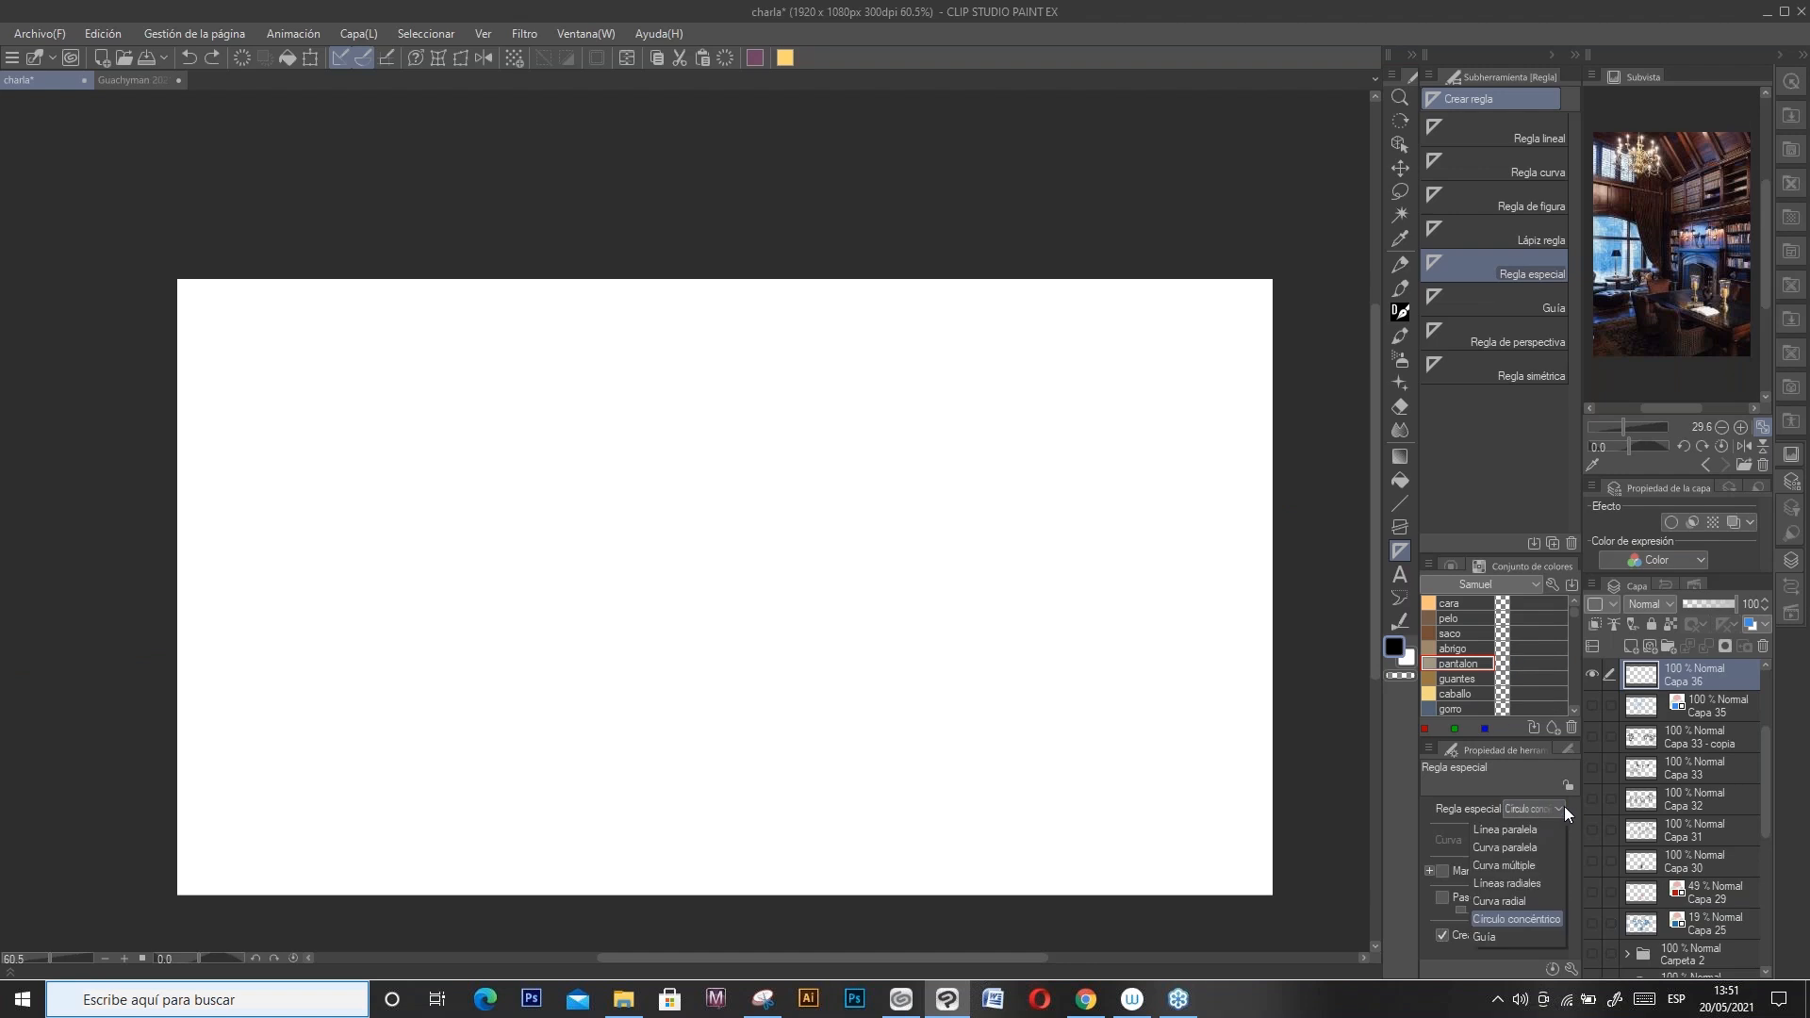
pyautogui.click(1536, 882)
pyautogui.click(715, 584)
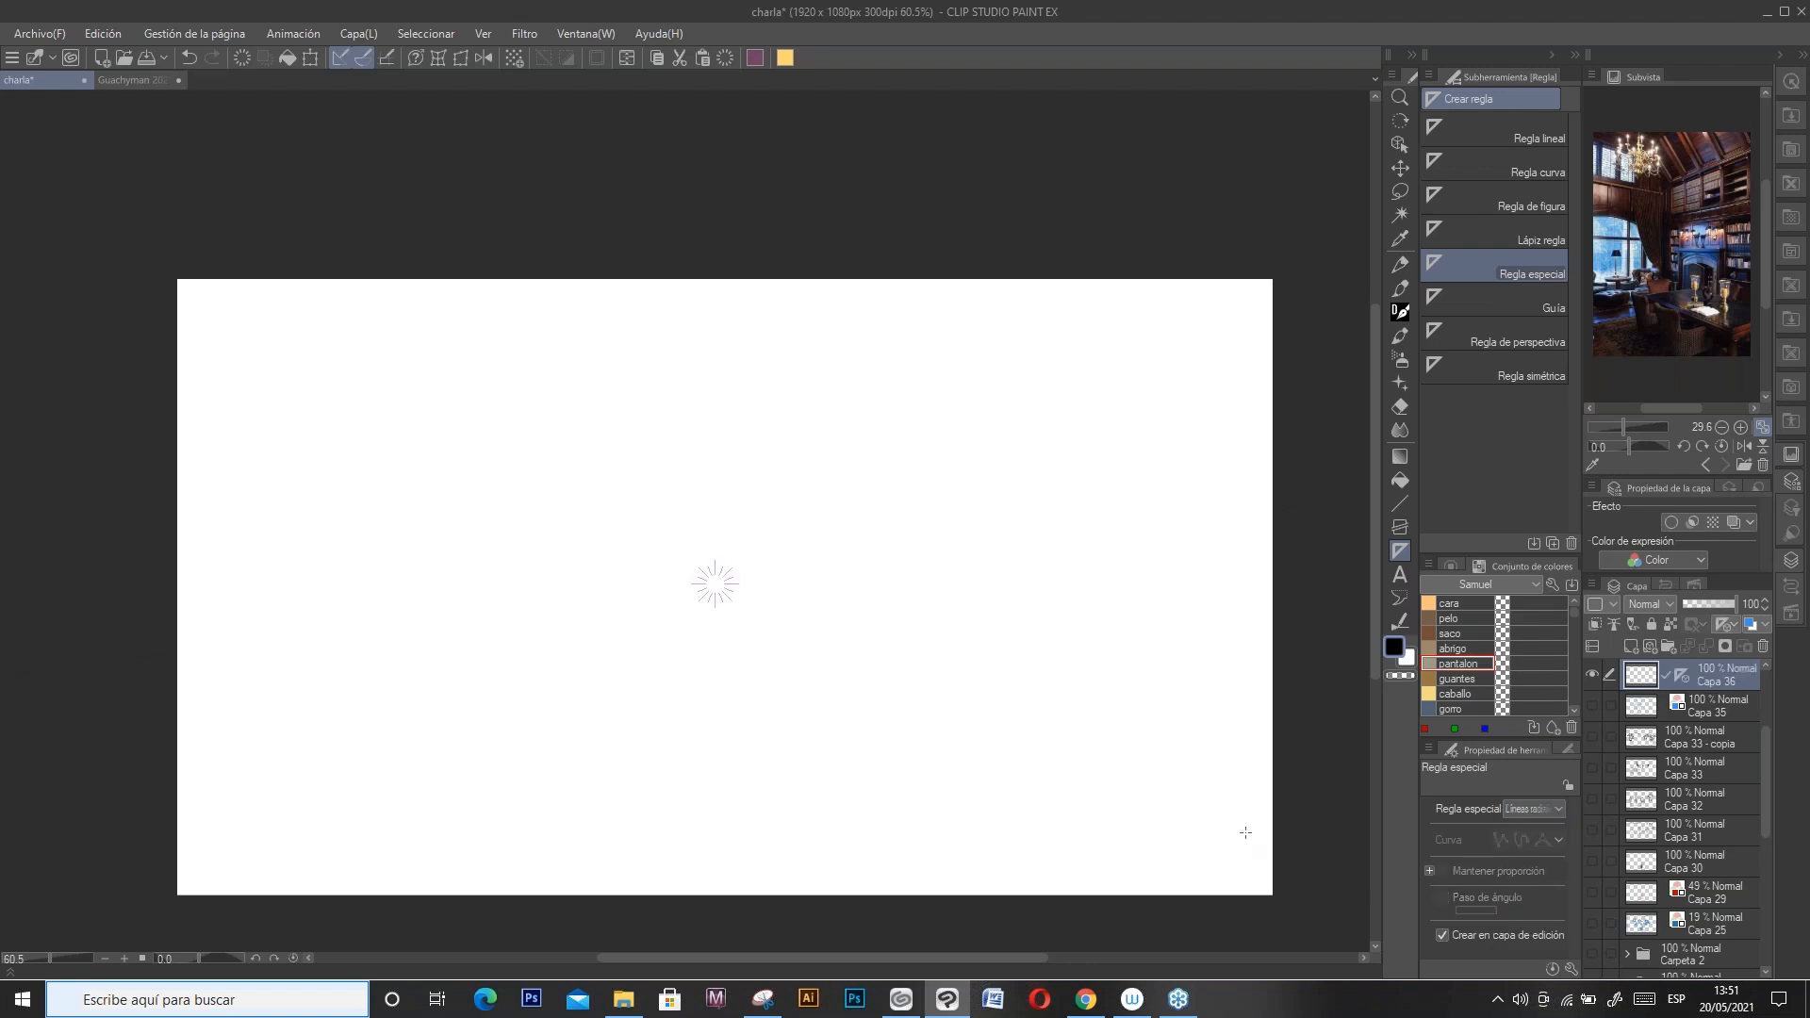
# Step: Draw radial speed lines in the canvas's upper-right area with the DAUB Moloch pen
pyautogui.press('p')
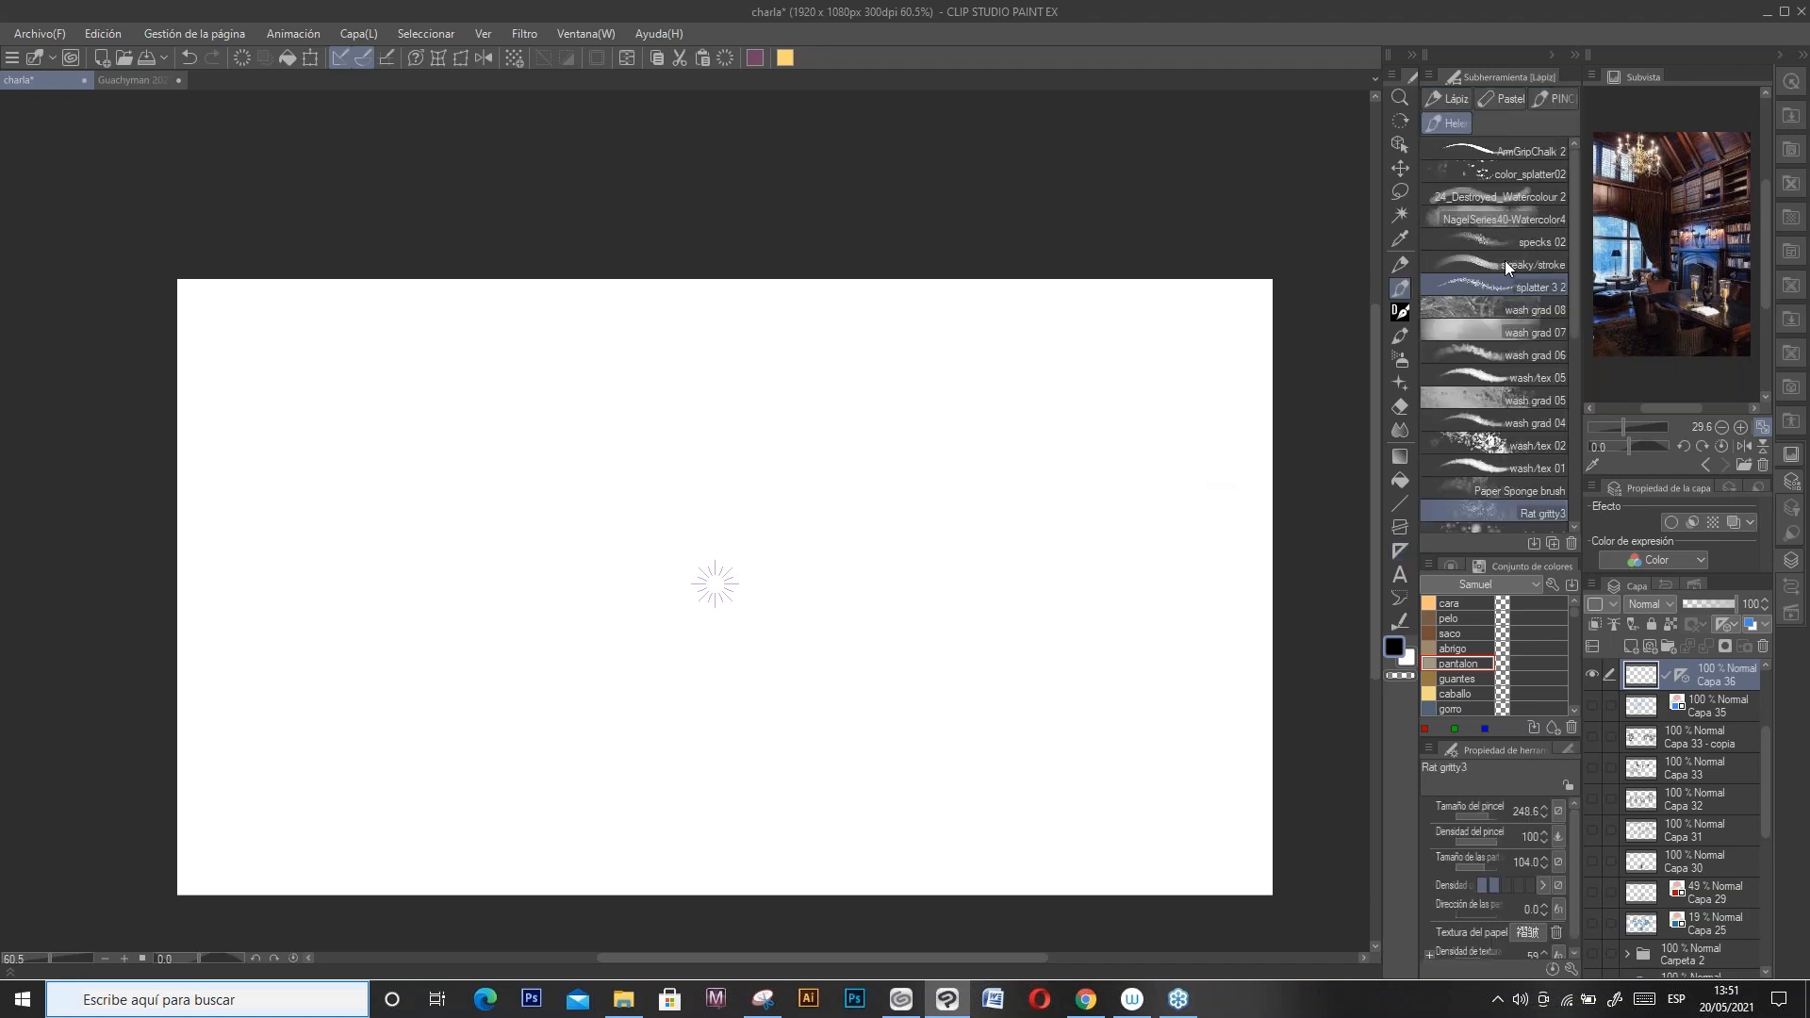
pyautogui.click(1502, 303)
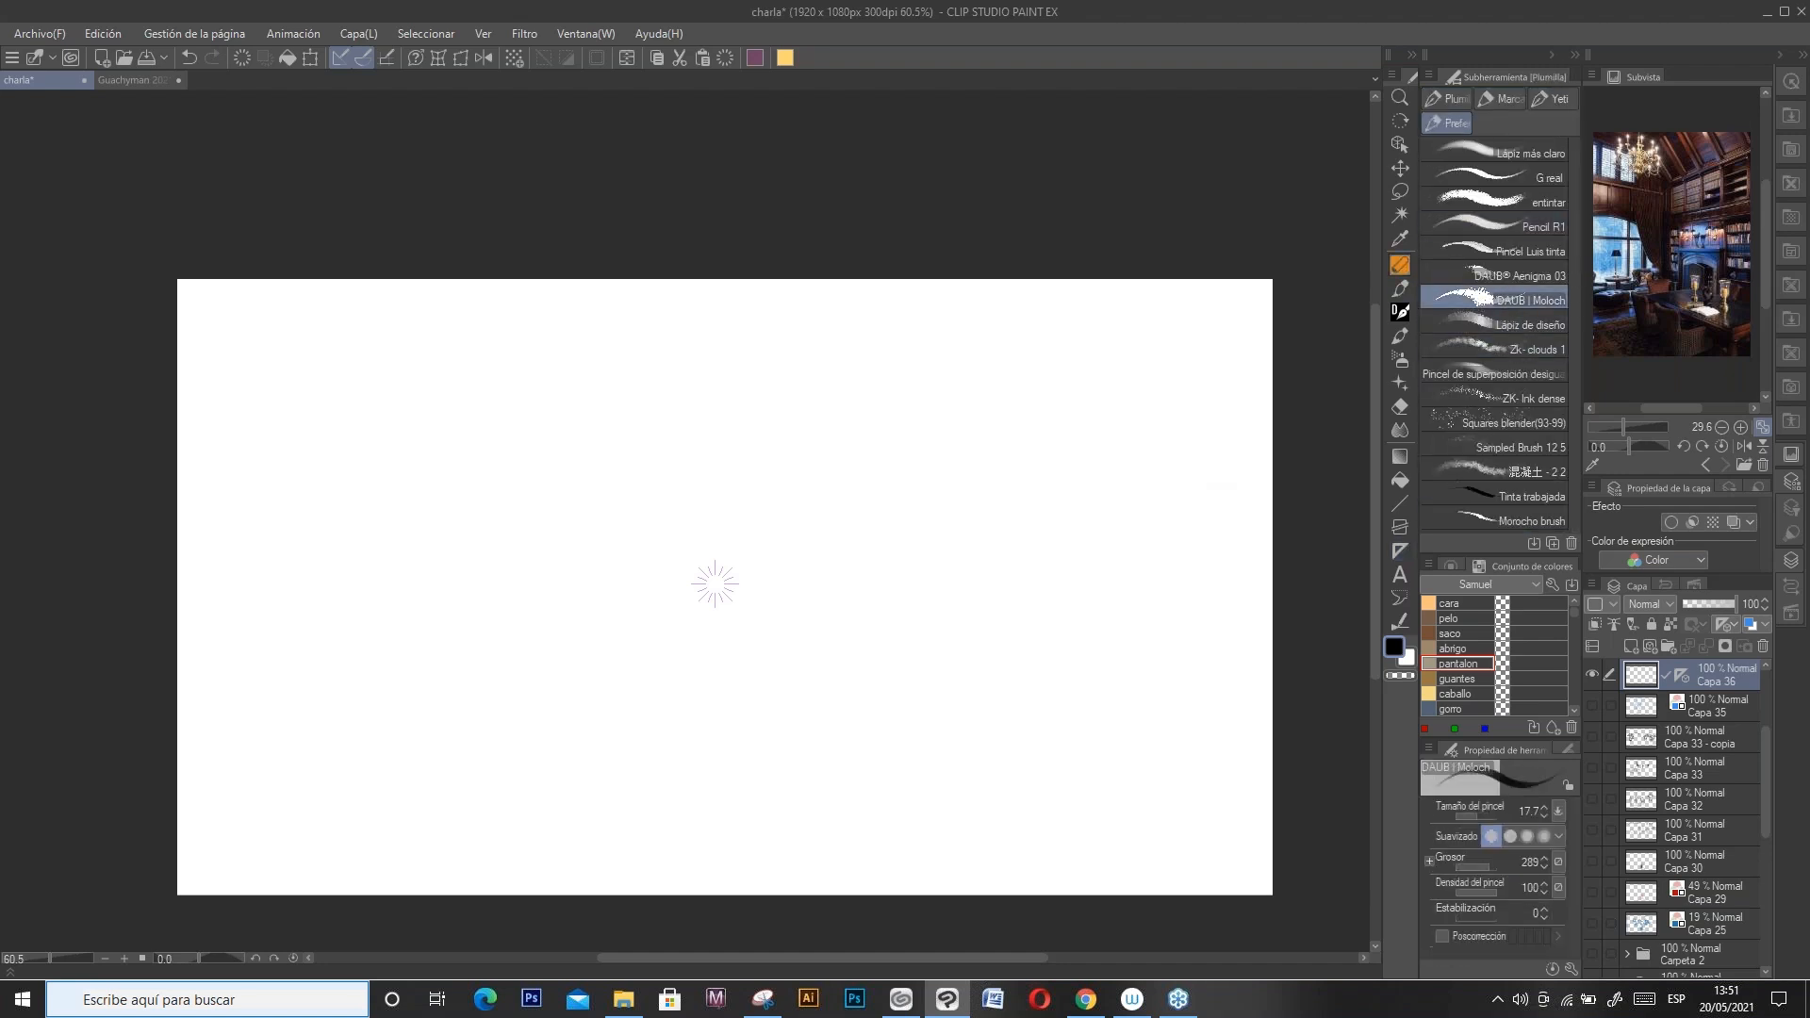
pyautogui.moveTo(760, 453)
pyautogui.mouseDown()
pyautogui.moveTo(858, 180)
pyautogui.moveTo(939, 196)
pyautogui.mouseUp()
pyautogui.moveTo(792, 526); pyautogui.dragTo(899, 443)
pyautogui.moveTo(862, 362); pyautogui.dragTo(982, 311)
pyautogui.moveTo(1226, 209)
pyautogui.mouseDown()
pyautogui.moveTo(949, 365)
pyautogui.moveTo(952, 387)
pyautogui.moveTo(1243, 203)
pyautogui.moveTo(1260, 310)
pyautogui.moveTo(946, 469)
pyautogui.mouseUp()
pyautogui.moveTo(1271, 308); pyautogui.dragTo(985, 441)
# Step: Paint broad textured radial strokes in black along the canvas's right side with the DAUB Aenigma 03 brush
pyautogui.click(1520, 275)
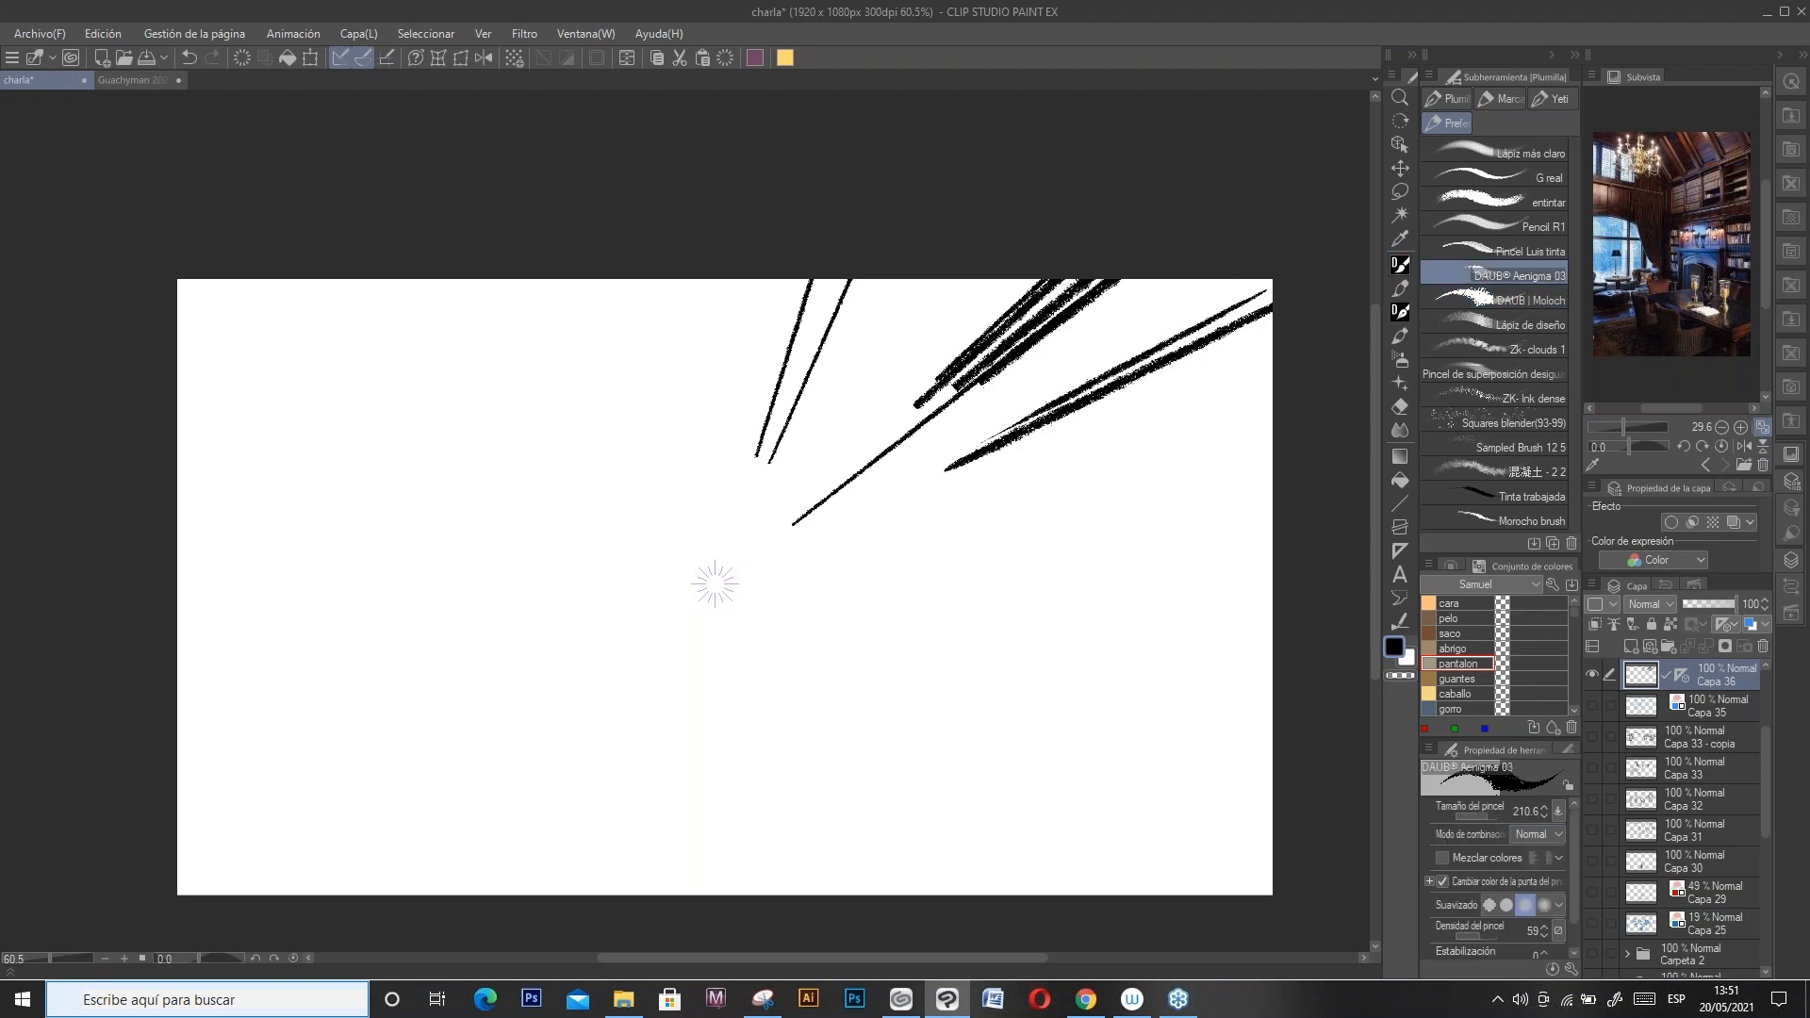
pyautogui.moveTo(1259, 300); pyautogui.dragTo(938, 473)
pyautogui.moveTo(1268, 411); pyautogui.dragTo(1062, 534)
pyautogui.moveTo(1273, 359); pyautogui.dragTo(1033, 509)
pyautogui.moveTo(1273, 660)
pyautogui.mouseDown()
pyautogui.moveTo(1143, 671)
pyautogui.moveTo(952, 599)
pyautogui.mouseUp()
pyautogui.moveTo(1279, 598); pyautogui.dragTo(972, 577)
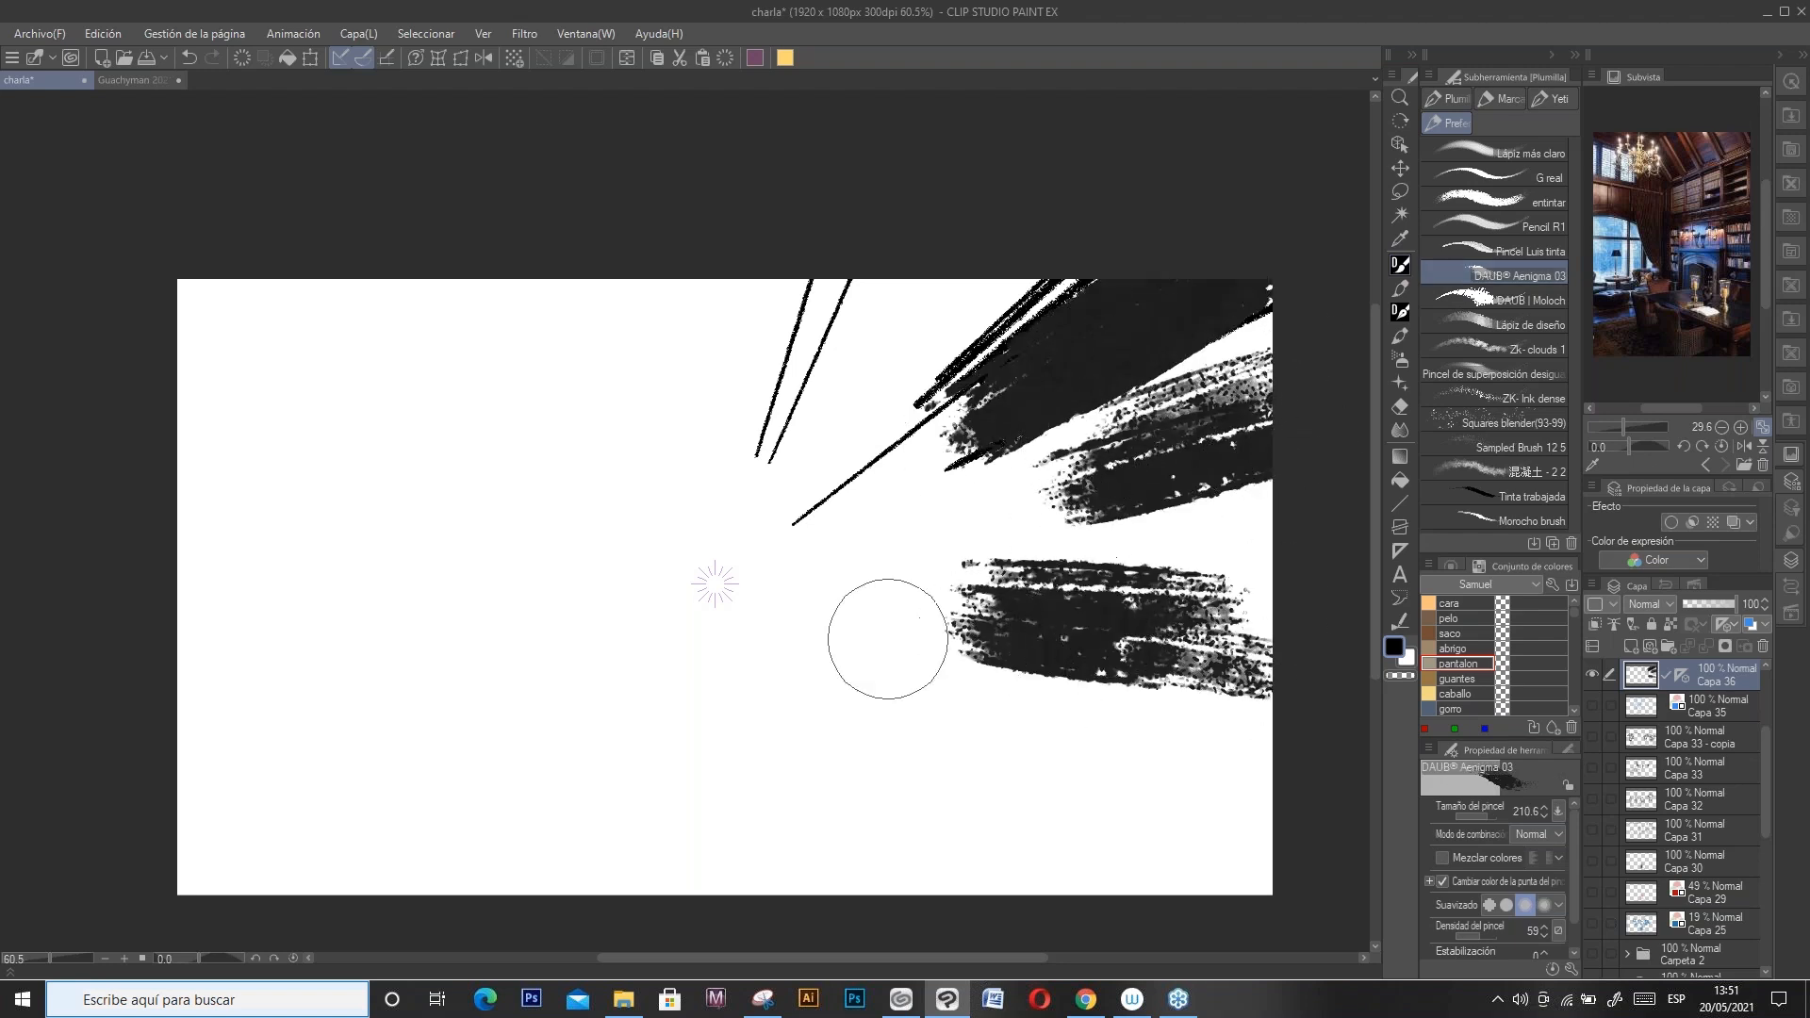
# Step: Draw thin radial speed lines around the lower, left and upper edges of the canvas, all converging on the centre
pyautogui.click(1508, 226)
pyautogui.moveTo(1273, 789); pyautogui.dragTo(927, 662)
pyautogui.moveTo(1251, 808); pyautogui.dragTo(1082, 738)
pyautogui.moveTo(876, 651); pyautogui.dragTo(1273, 787)
pyautogui.moveTo(711, 670)
pyautogui.mouseDown()
pyautogui.moveTo(696, 894)
pyautogui.moveTo(654, 894)
pyautogui.mouseUp()
pyautogui.moveTo(647, 696); pyautogui.dragTo(524, 894)
pyautogui.moveTo(521, 751); pyautogui.dragTo(361, 886)
pyautogui.moveTo(442, 617); pyautogui.dragTo(177, 647)
pyautogui.moveTo(134, 396); pyautogui.dragTo(427, 491)
pyautogui.moveTo(321, 260); pyautogui.dragTo(535, 436)
pyautogui.moveTo(458, 262); pyautogui.dragTo(605, 447)
pyautogui.moveTo(539, 264); pyautogui.dragTo(644, 452)
pyautogui.moveTo(657, 266); pyautogui.dragTo(685, 426)
pyautogui.moveTo(670, 268); pyautogui.dragTo(686, 374)
pyautogui.moveTo(689, 270); pyautogui.dragTo(694, 343)
pyautogui.moveTo(699, 269); pyautogui.dragTo(710, 433)
pyautogui.moveTo(734, 269)
pyautogui.mouseDown()
pyautogui.moveTo(723, 433)
pyautogui.moveTo(744, 390)
pyautogui.mouseUp()
pyautogui.moveTo(757, 269); pyautogui.dragTo(740, 347)
pyautogui.moveTo(506, 279); pyautogui.dragTo(594, 415)
# Step: Add thick rough-edged speed lines in the canvas's upper-left area with the DAUB Moloch pen
pyautogui.press('b')
pyautogui.moveTo(377, 279); pyautogui.dragTo(565, 425)
pyautogui.moveTo(488, 364); pyautogui.dragTo(502, 385)
pyautogui.moveTo(283, 280); pyautogui.dragTo(433, 377)
pyautogui.moveTo(177, 288); pyautogui.dragTo(372, 394)
pyautogui.moveTo(177, 336); pyautogui.dragTo(358, 420)
pyautogui.moveTo(177, 388); pyautogui.dragTo(427, 490)
pyautogui.moveTo(178, 443); pyautogui.dragTo(338, 483)
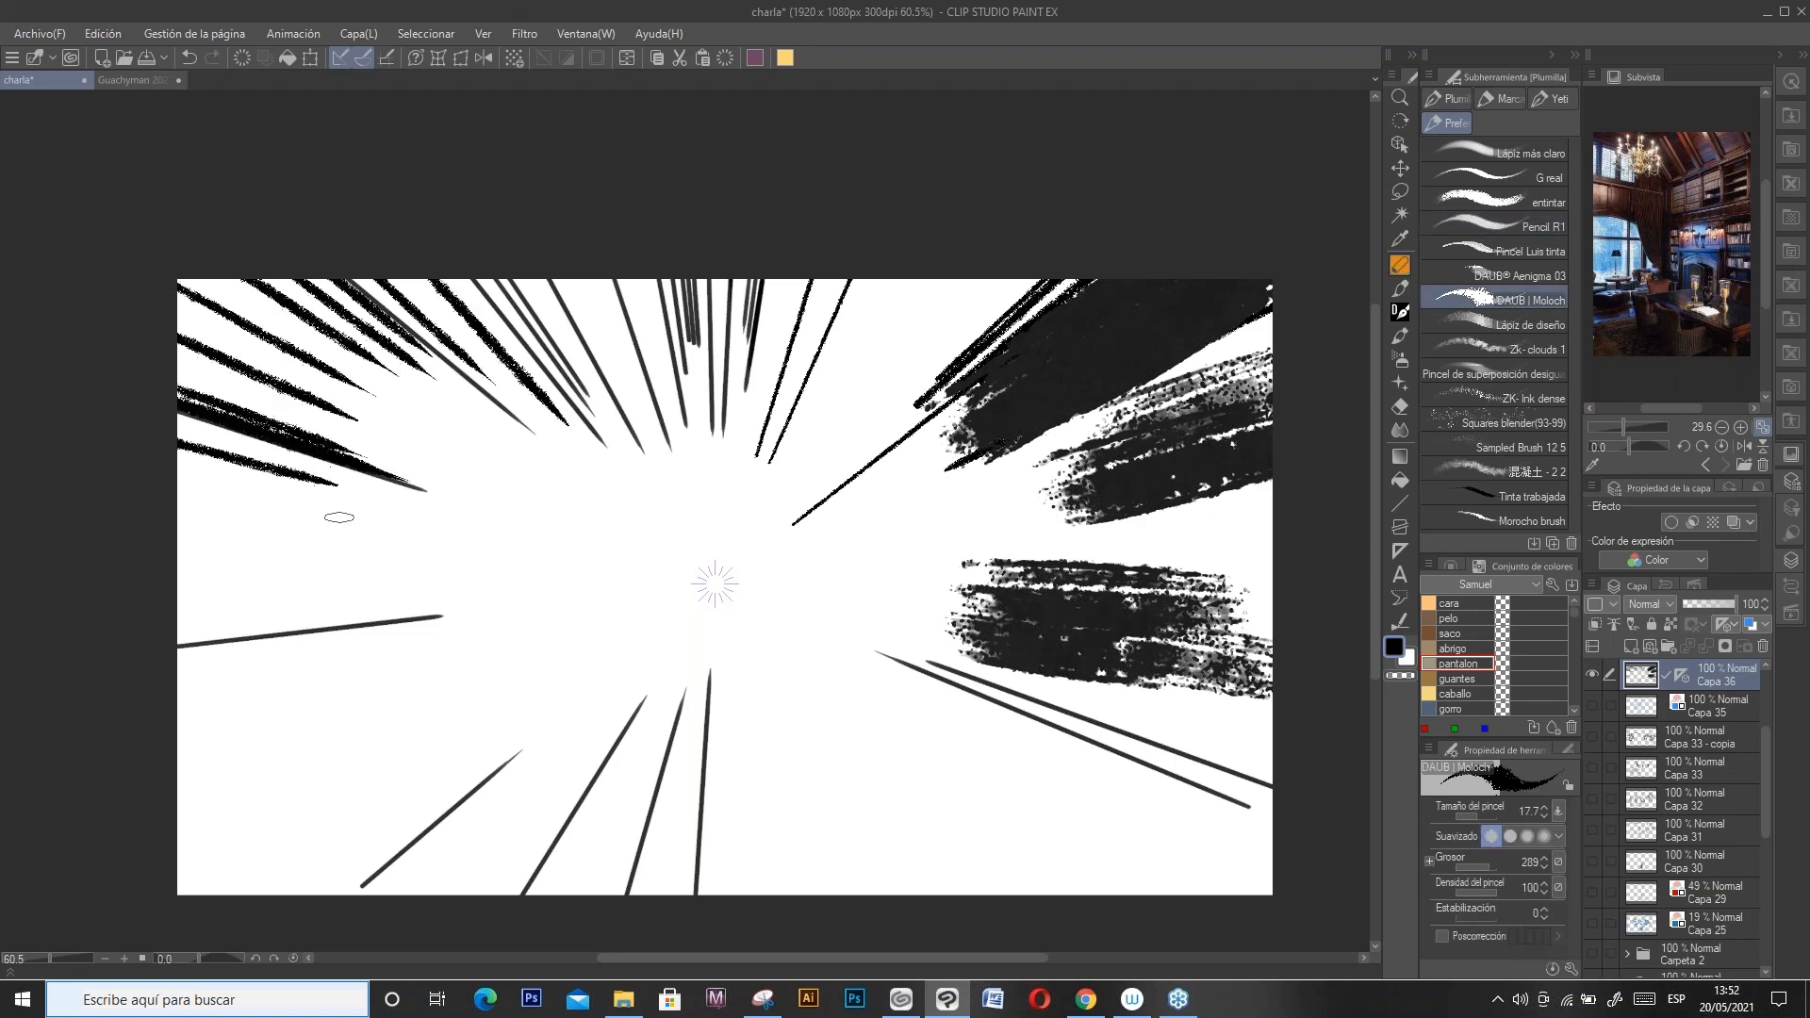
pyautogui.moveTo(177, 535); pyautogui.dragTo(253, 543)
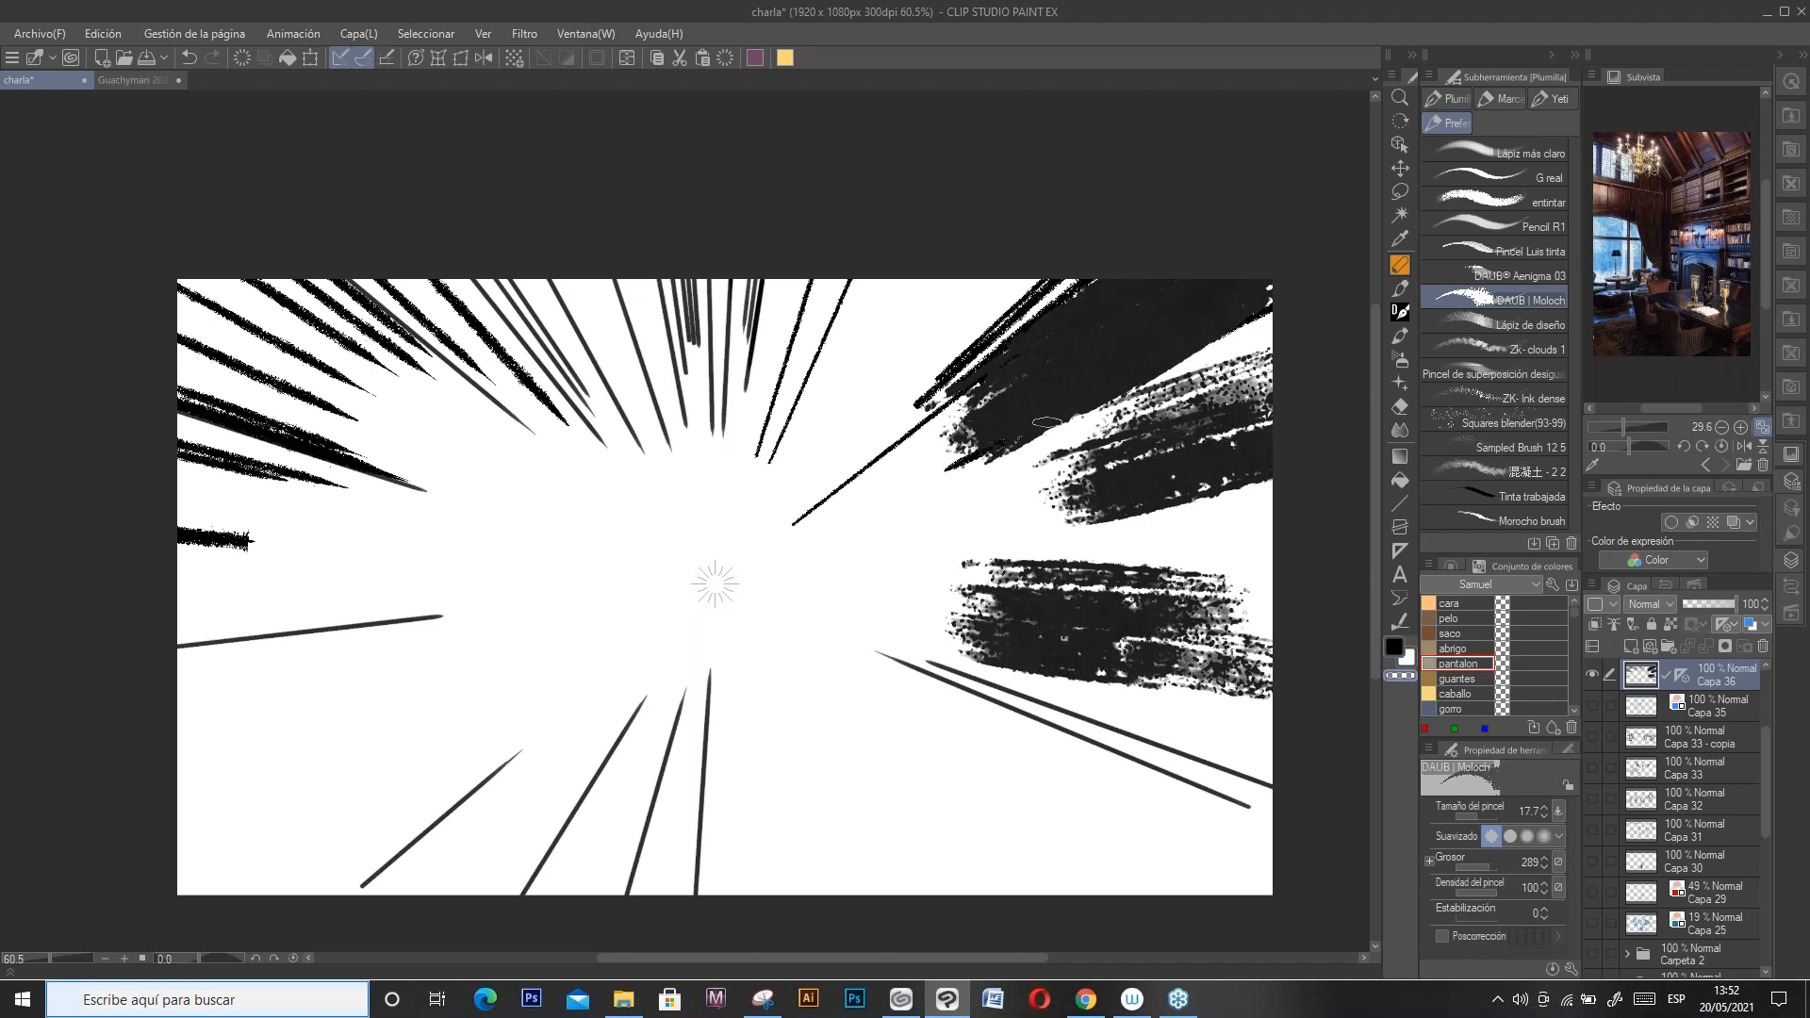
# Step: Cut radial gaps through the large black mass in the upper-right area by drawing with transparent colour
pyautogui.click(1403, 676)
pyautogui.moveTo(950, 464)
pyautogui.mouseDown()
pyautogui.moveTo(1168, 345)
pyautogui.moveTo(1109, 368)
pyautogui.mouseUp()
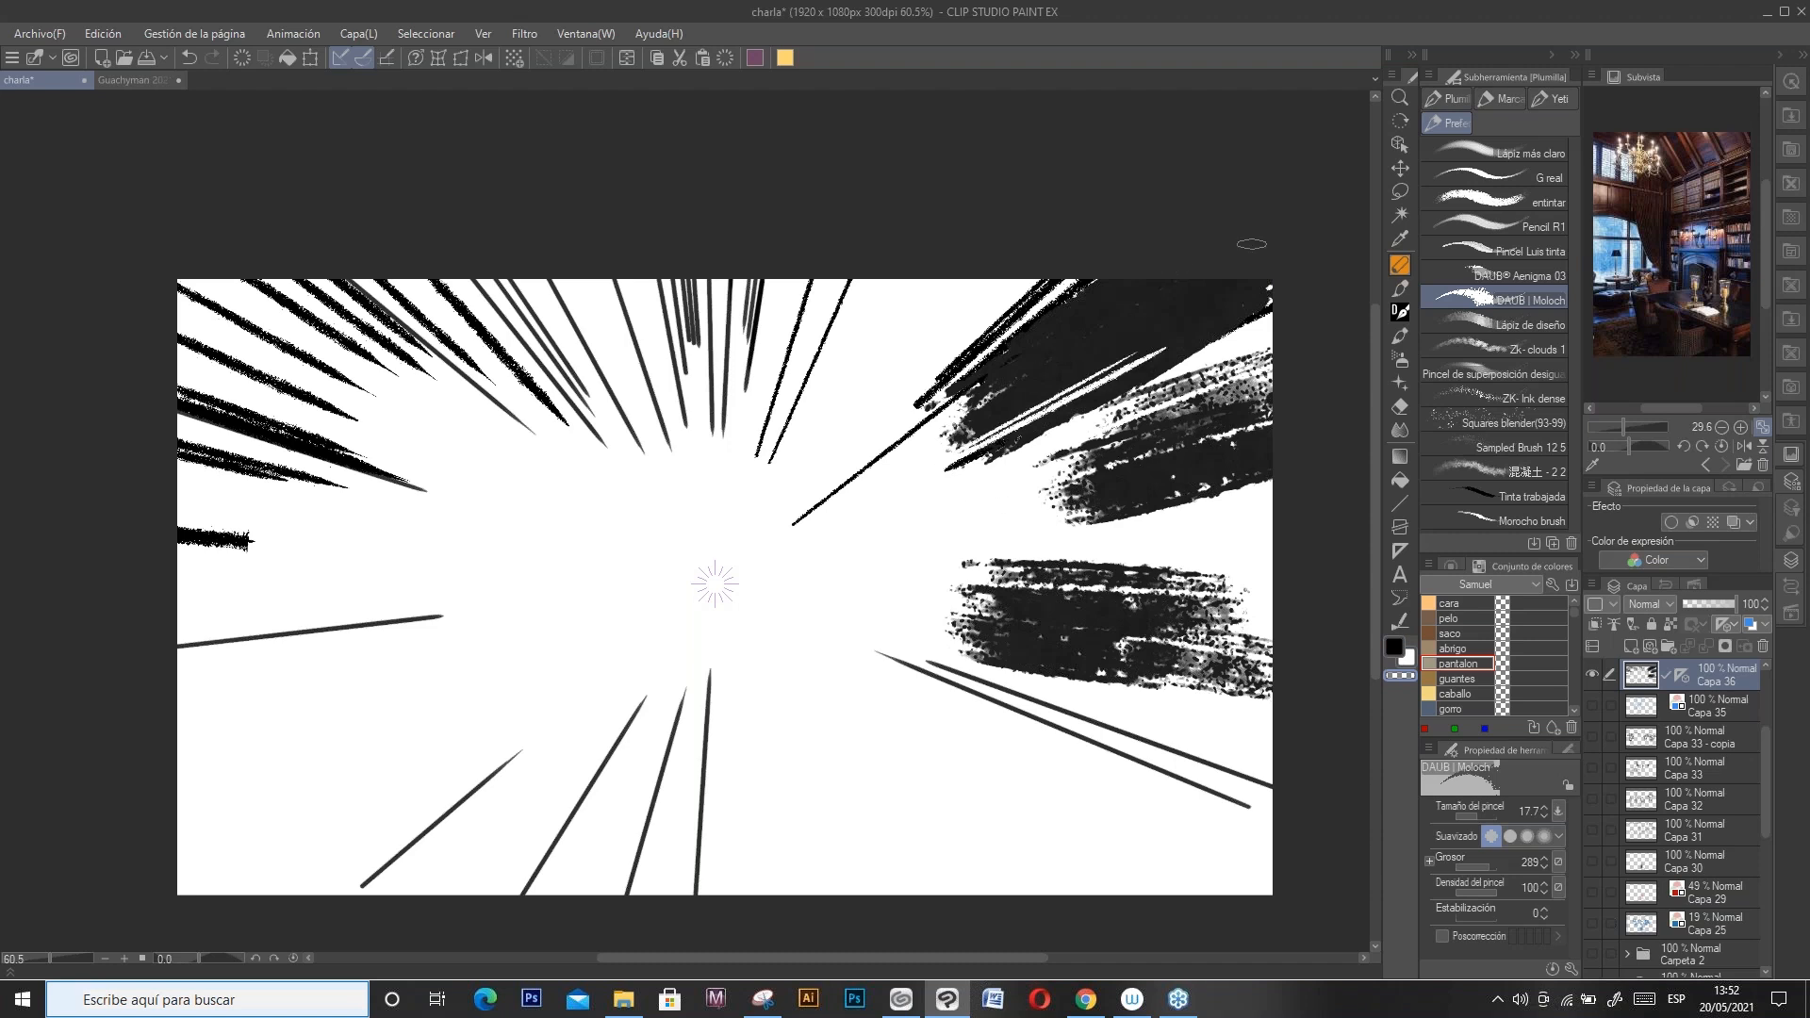
pyautogui.moveTo(876, 431); pyautogui.dragTo(1115, 193)
pyautogui.moveTo(906, 430); pyautogui.dragTo(1107, 241)
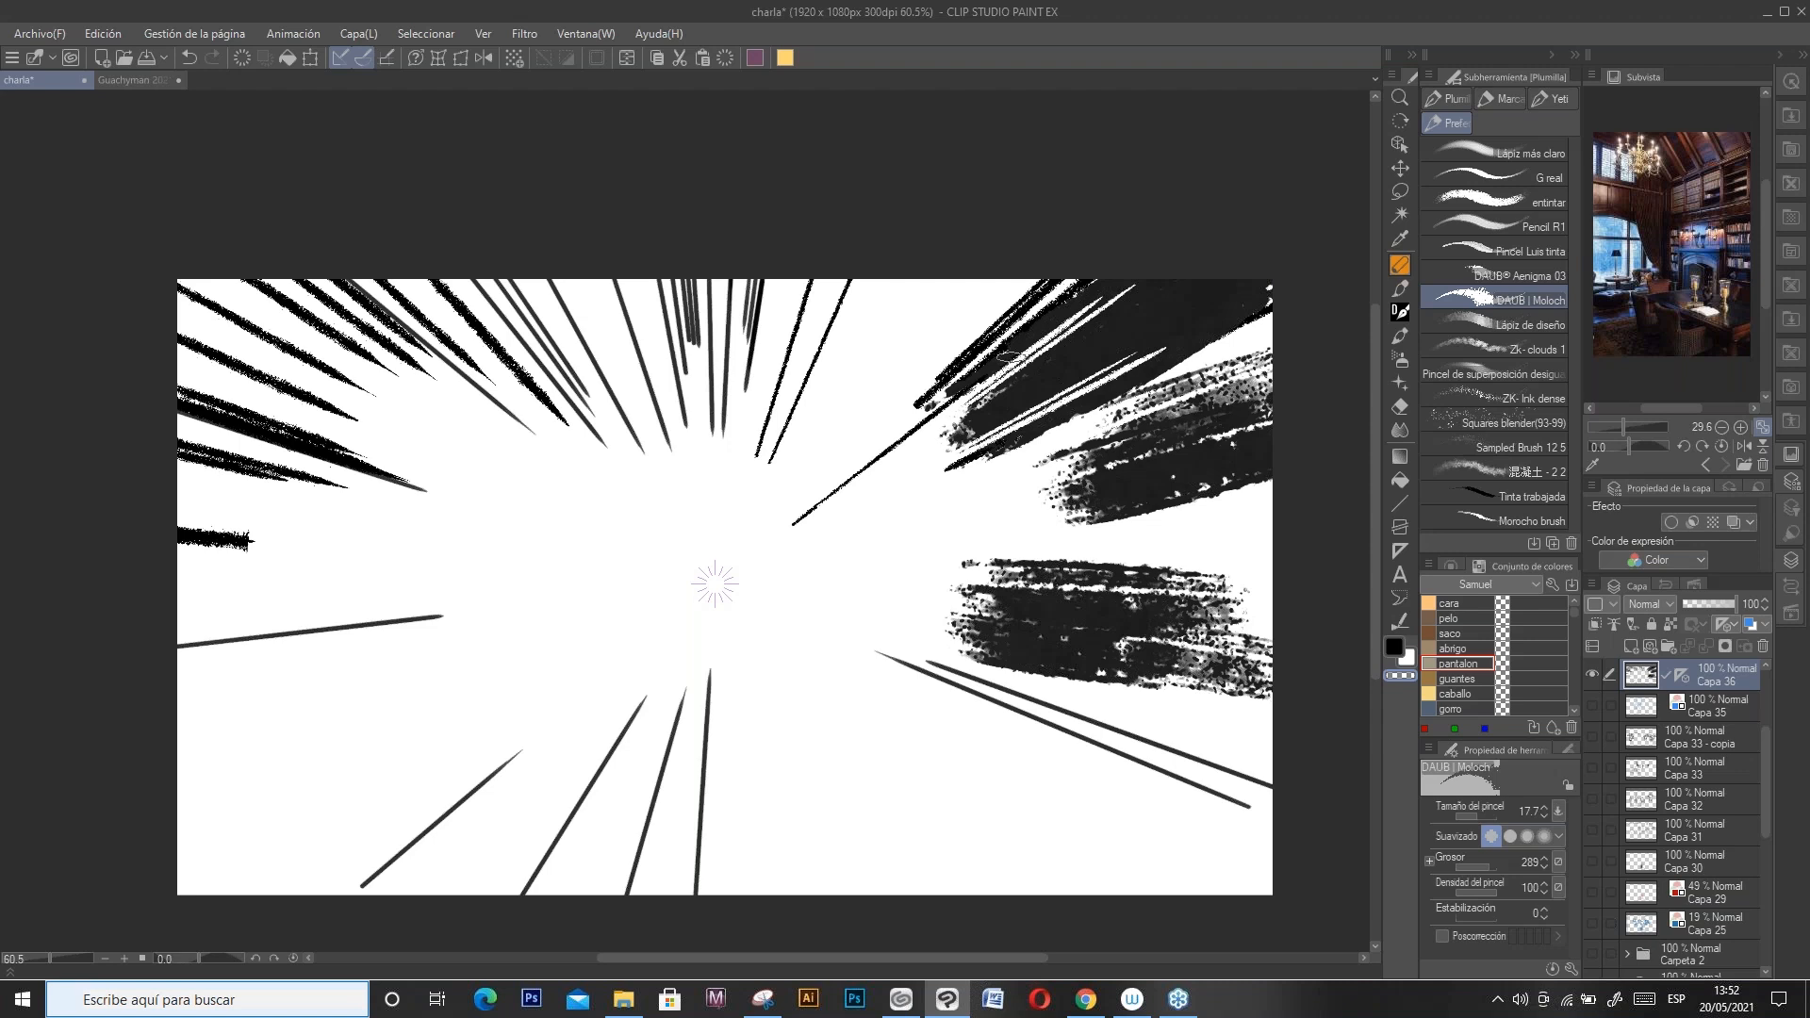
# Step: Return to black and draw long speed lines from near the centre into the upper-right black mass
pyautogui.press('c')
pyautogui.moveTo(850, 494); pyautogui.dragTo(1143, 335)
pyautogui.moveTo(818, 526); pyautogui.dragTo(1085, 348)
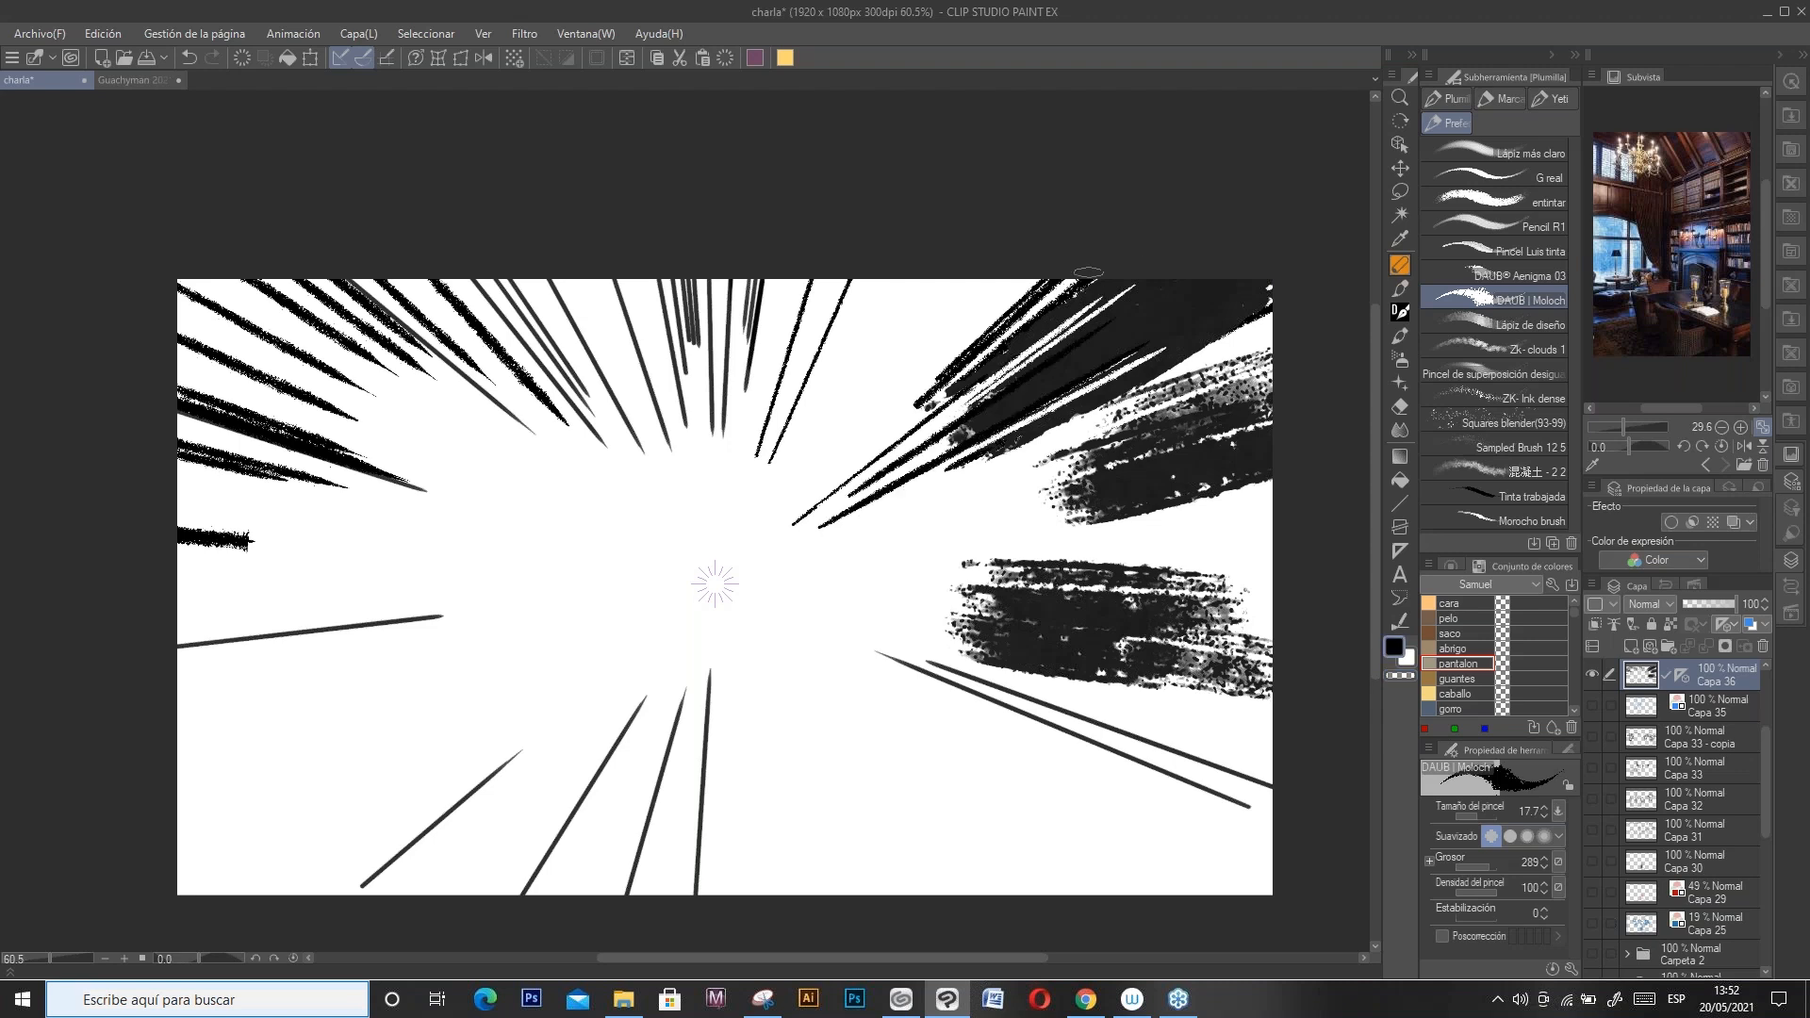
# Step: Switch to the Guachyman 2021 document and show the teal background on Capa 2 and its Multiply shading on Capa 6
pyautogui.click(127, 82)
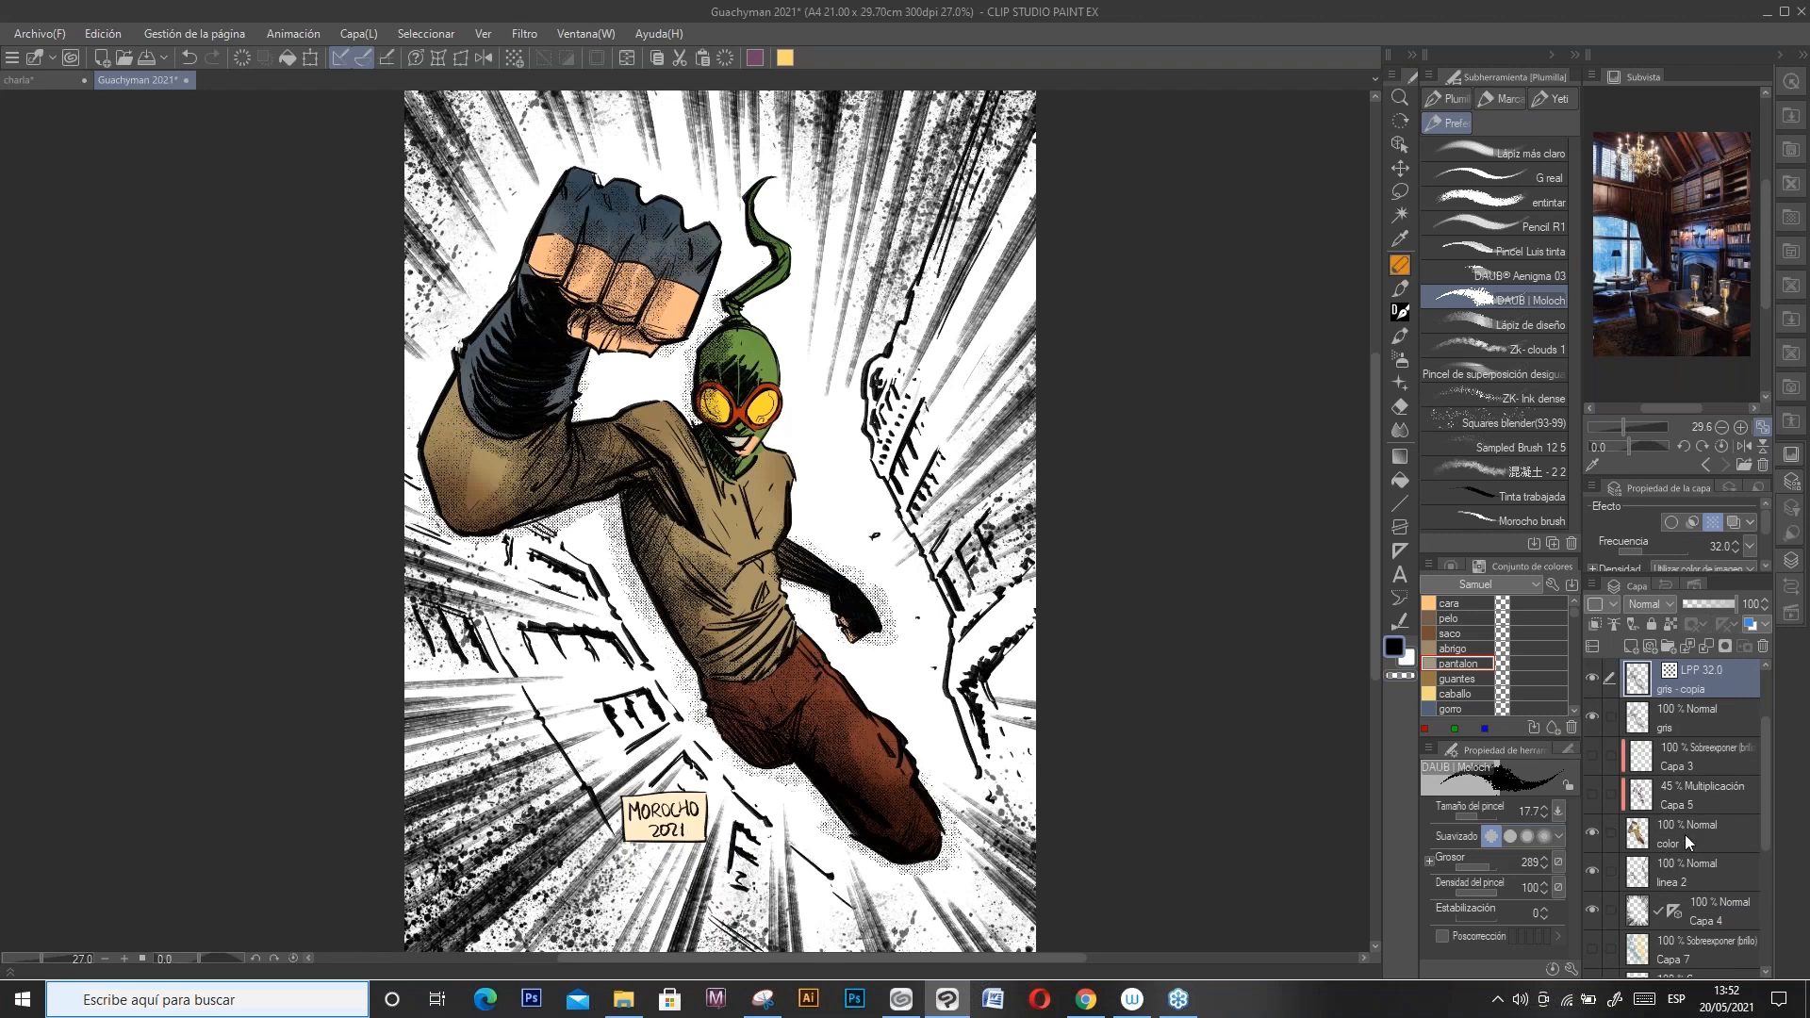
pyautogui.scroll(-1, 1768, 842)
pyautogui.scroll(-5, 1768, 842)
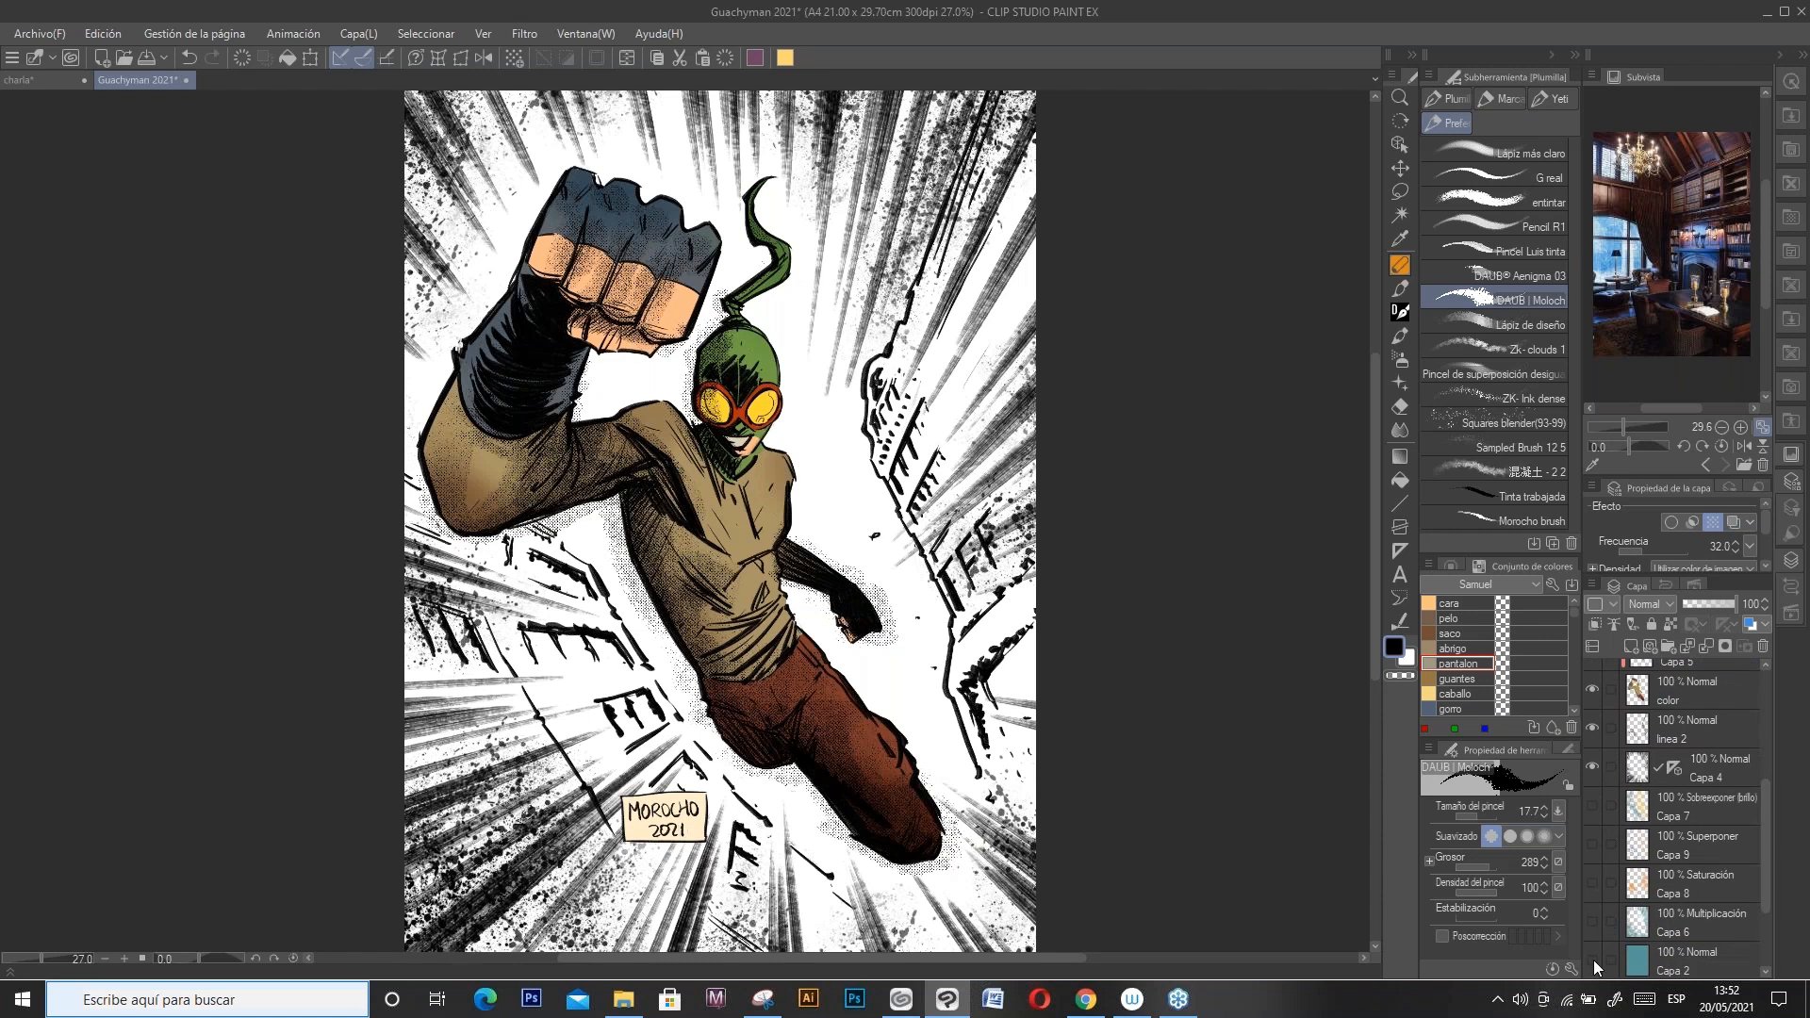
pyautogui.click(1592, 960)
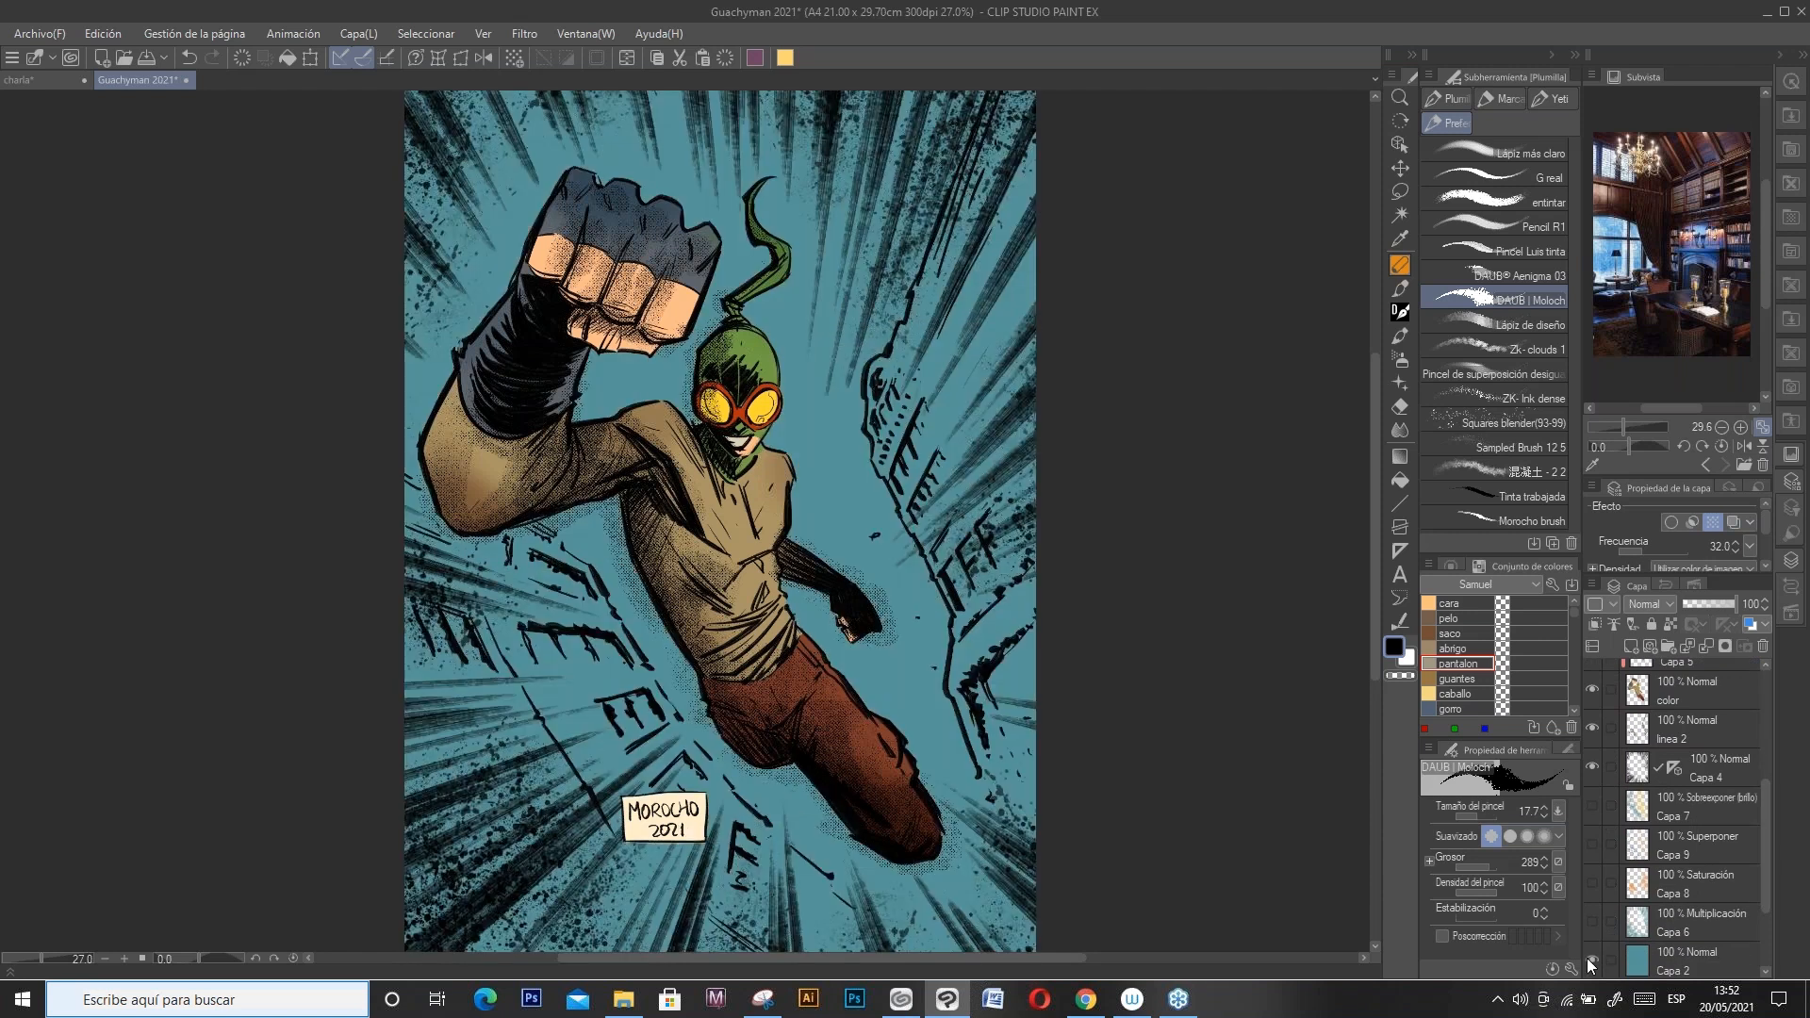
pyautogui.click(1684, 931)
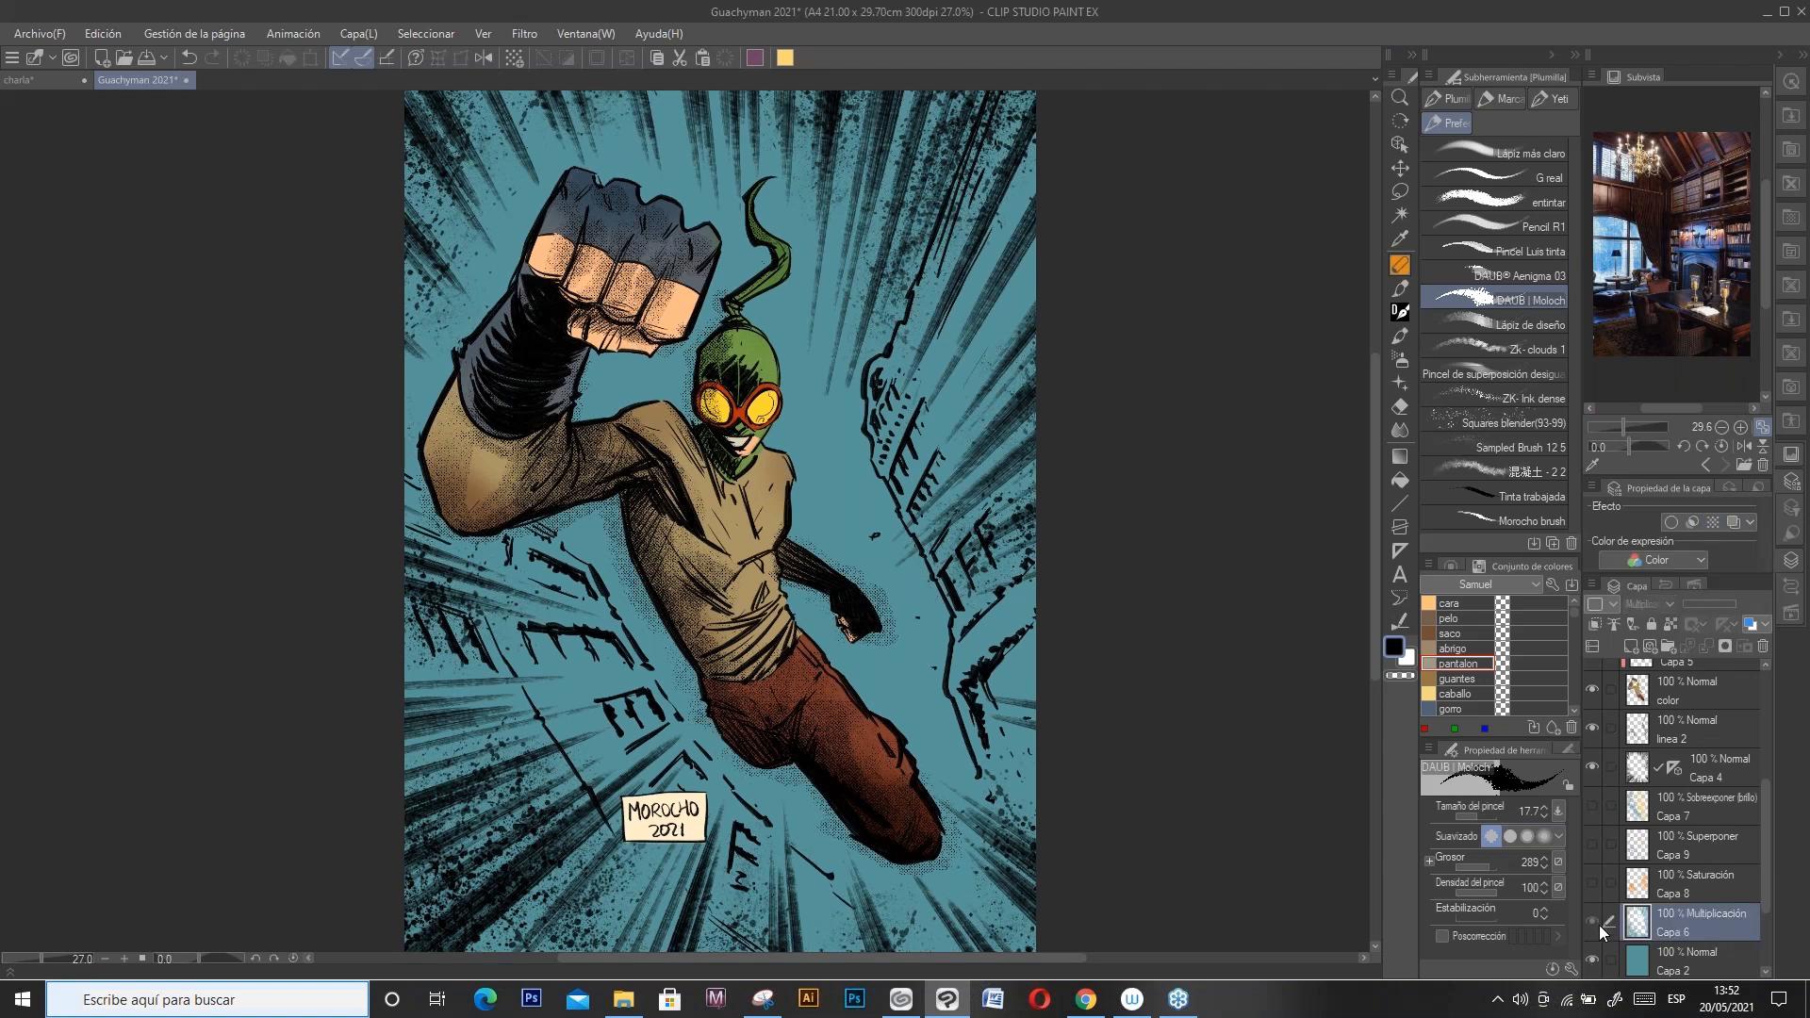
pyautogui.click(1599, 925)
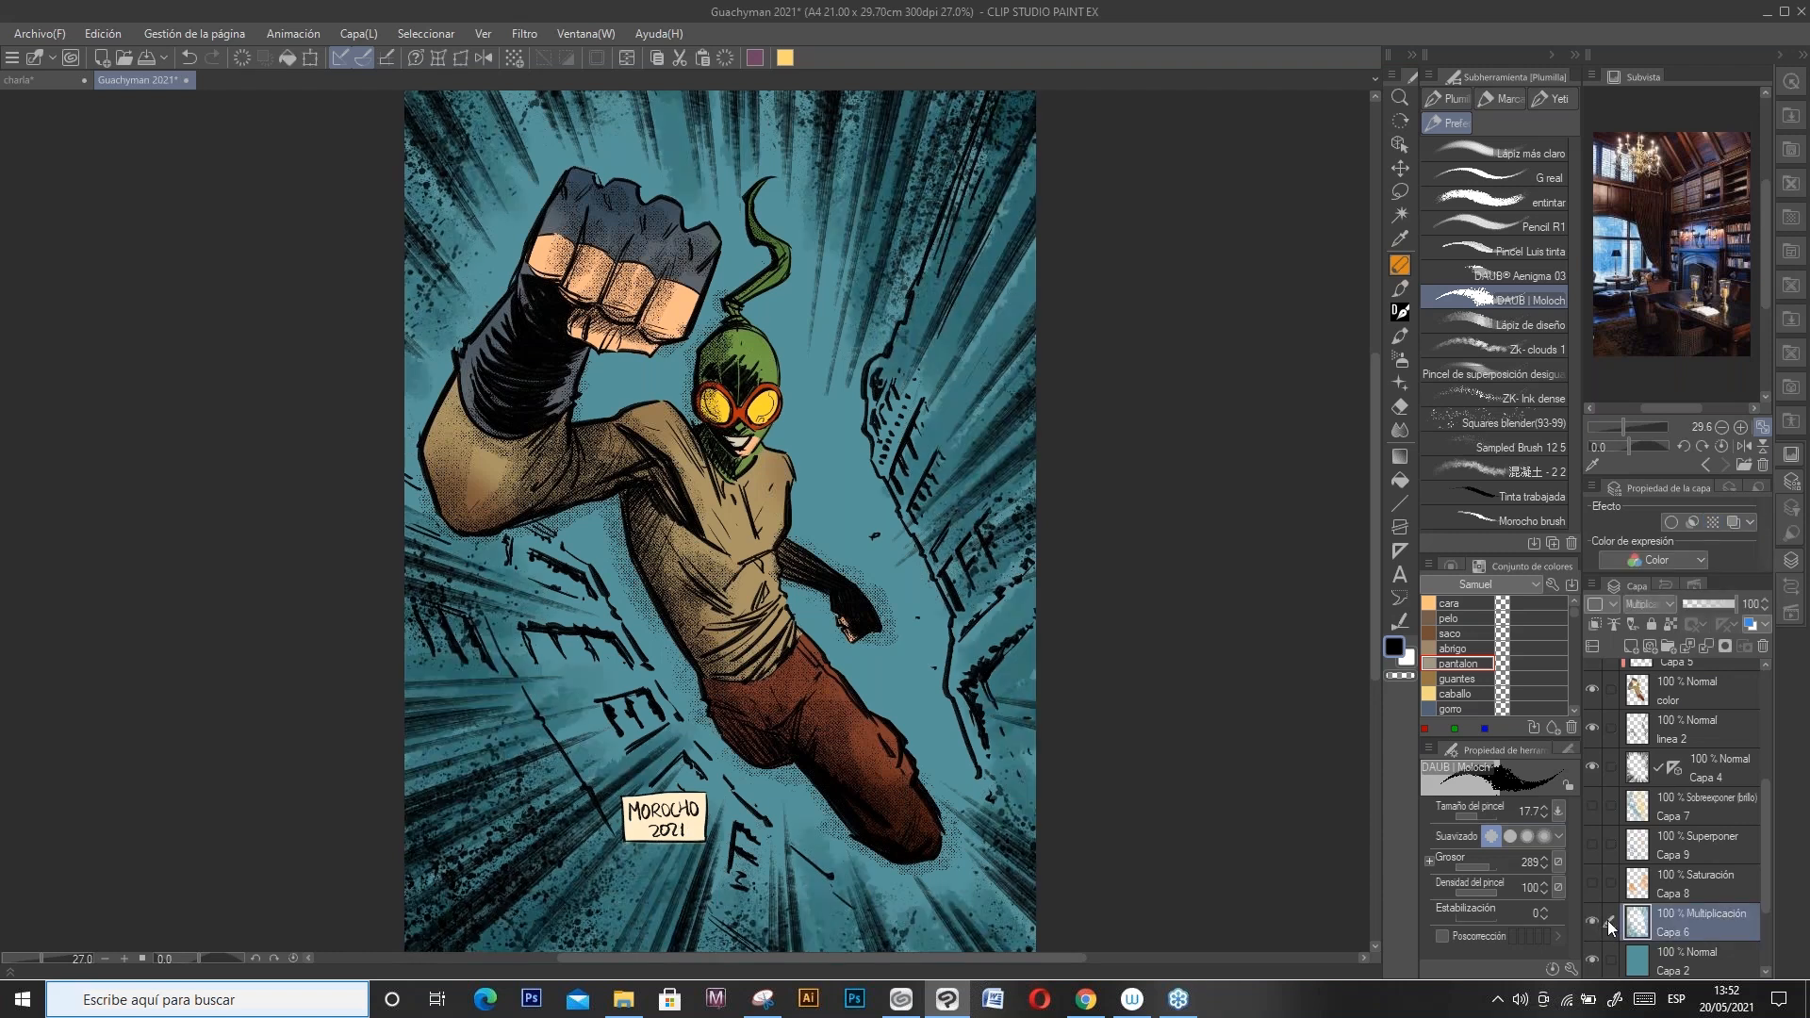
# Step: Show the Saturation layer Capa 8 and the Overlay layer Capa 9, toggling them to compare the background colours
pyautogui.click(1665, 890)
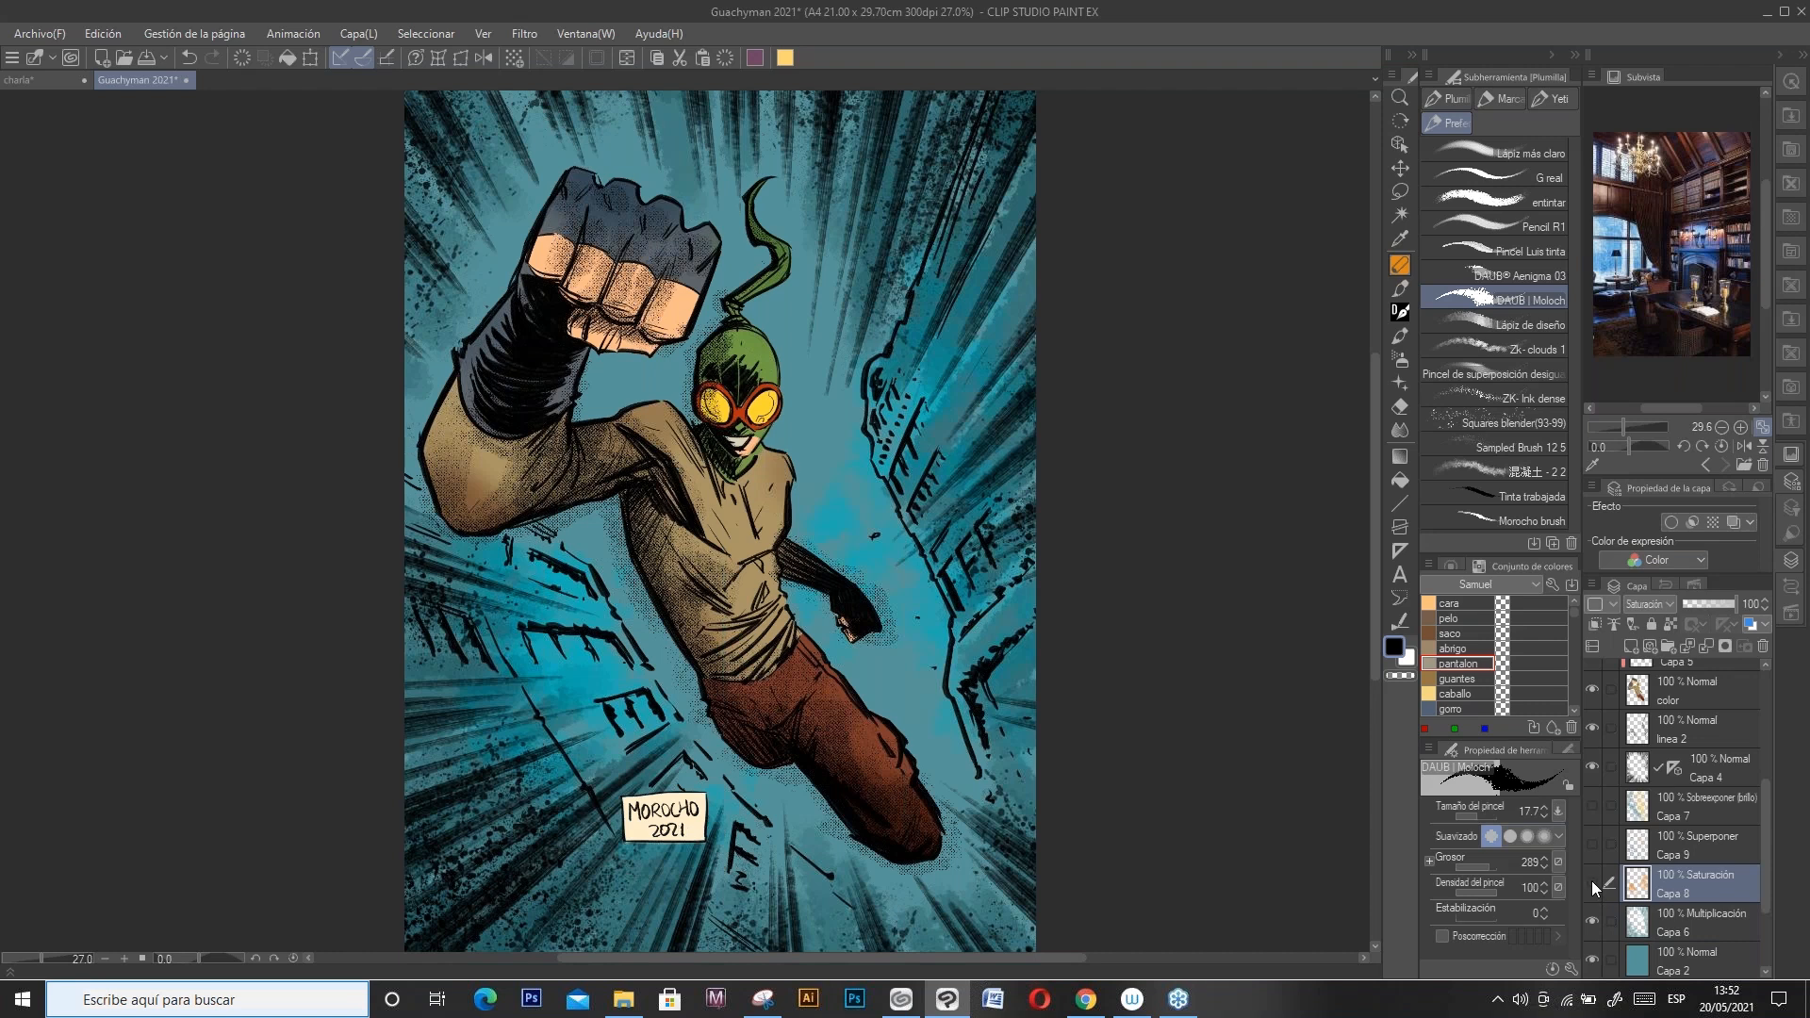
pyautogui.click(1592, 881)
pyautogui.click(1592, 879)
pyautogui.click(1632, 853)
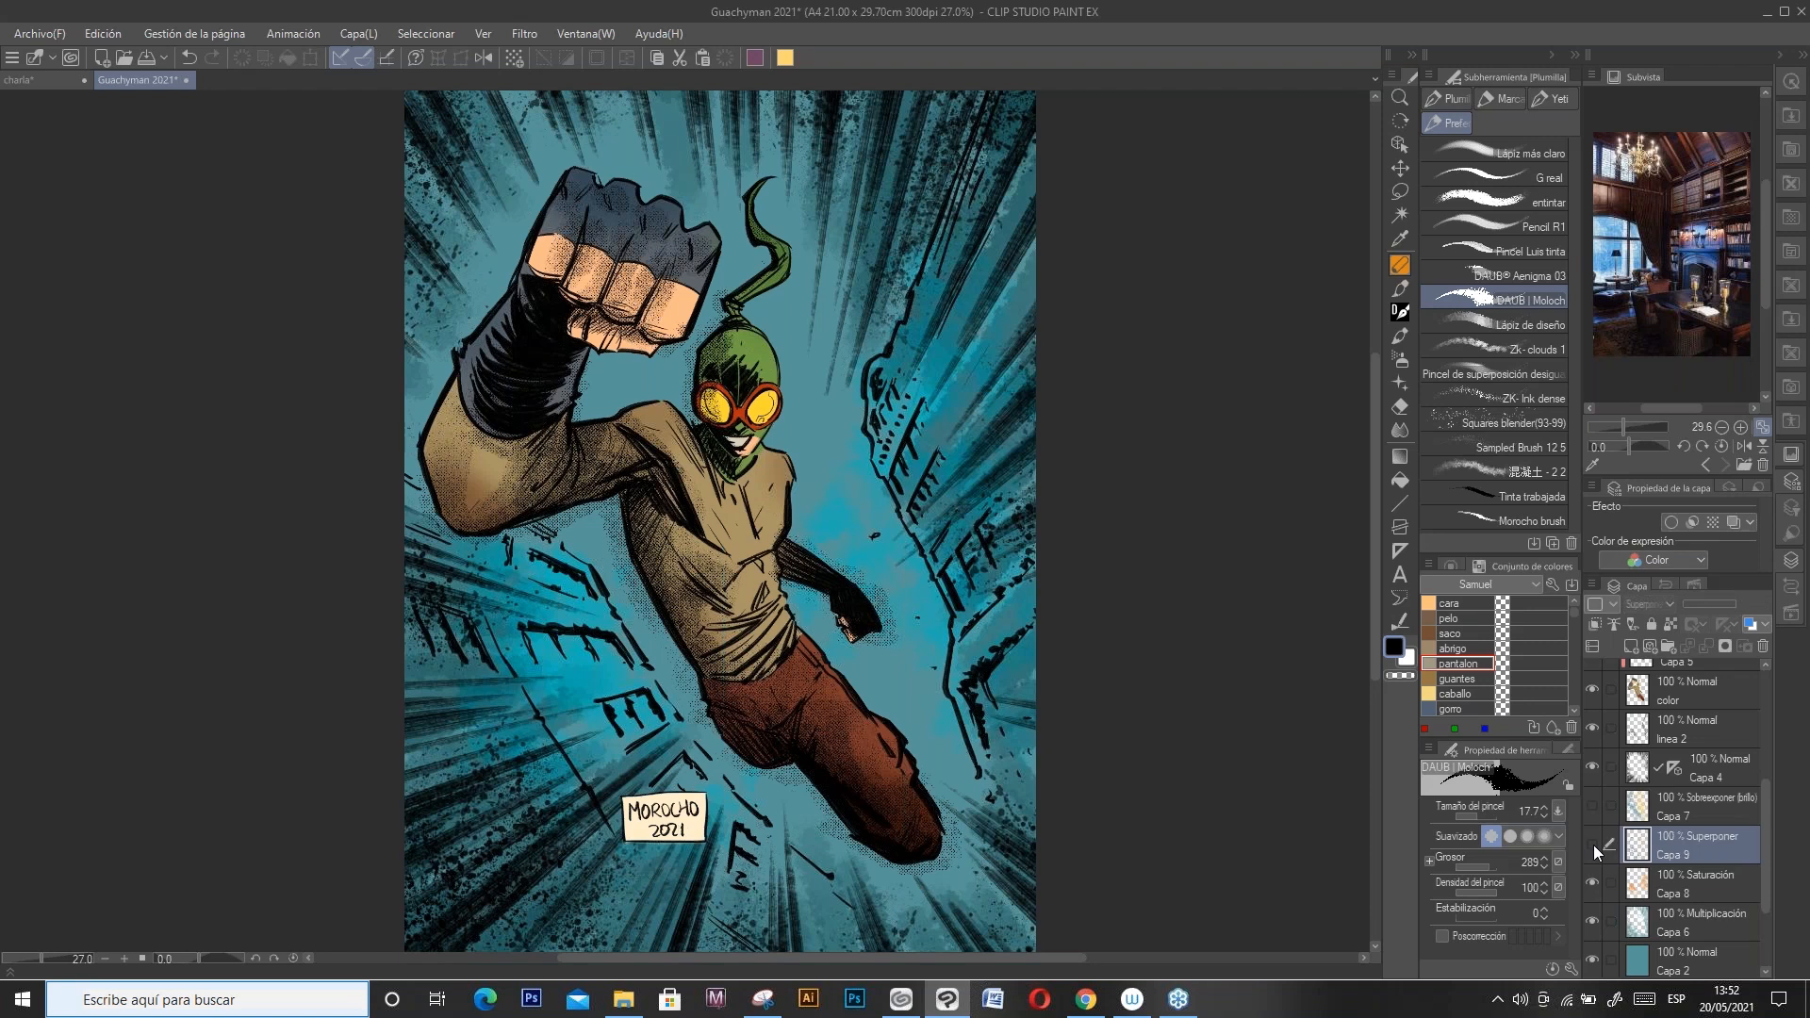
pyautogui.click(1594, 845)
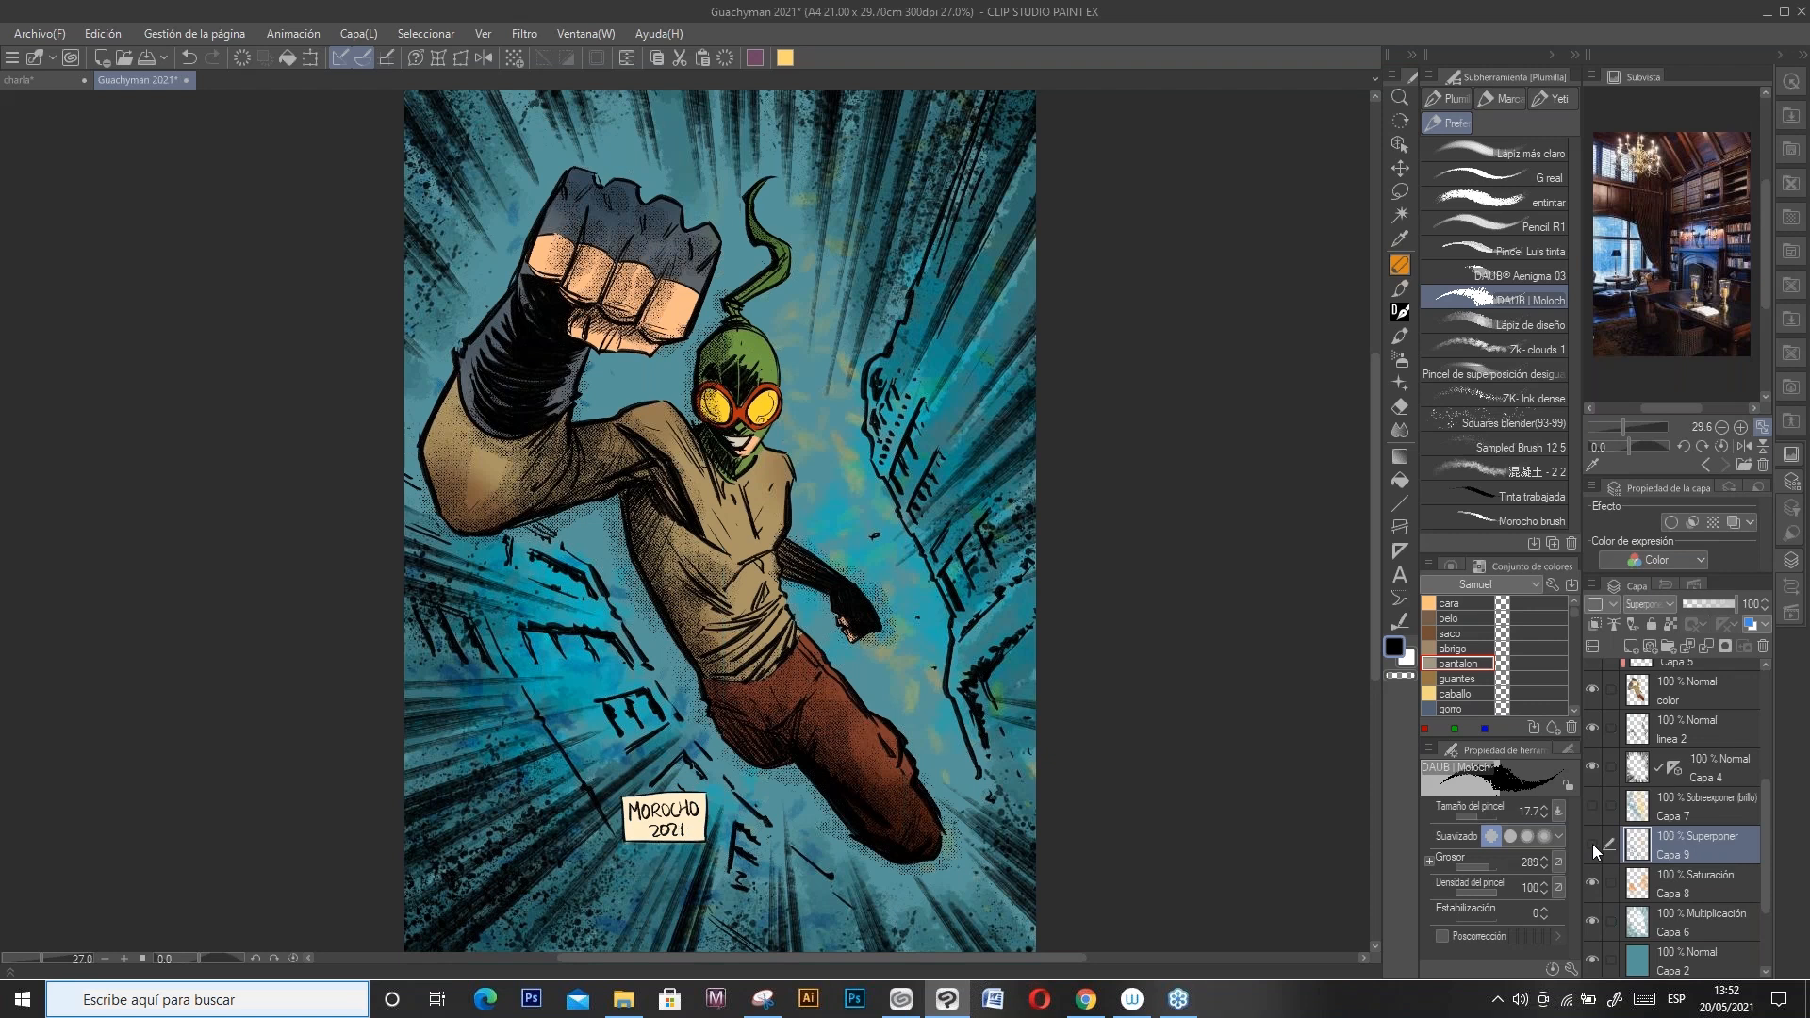
pyautogui.click(1593, 845)
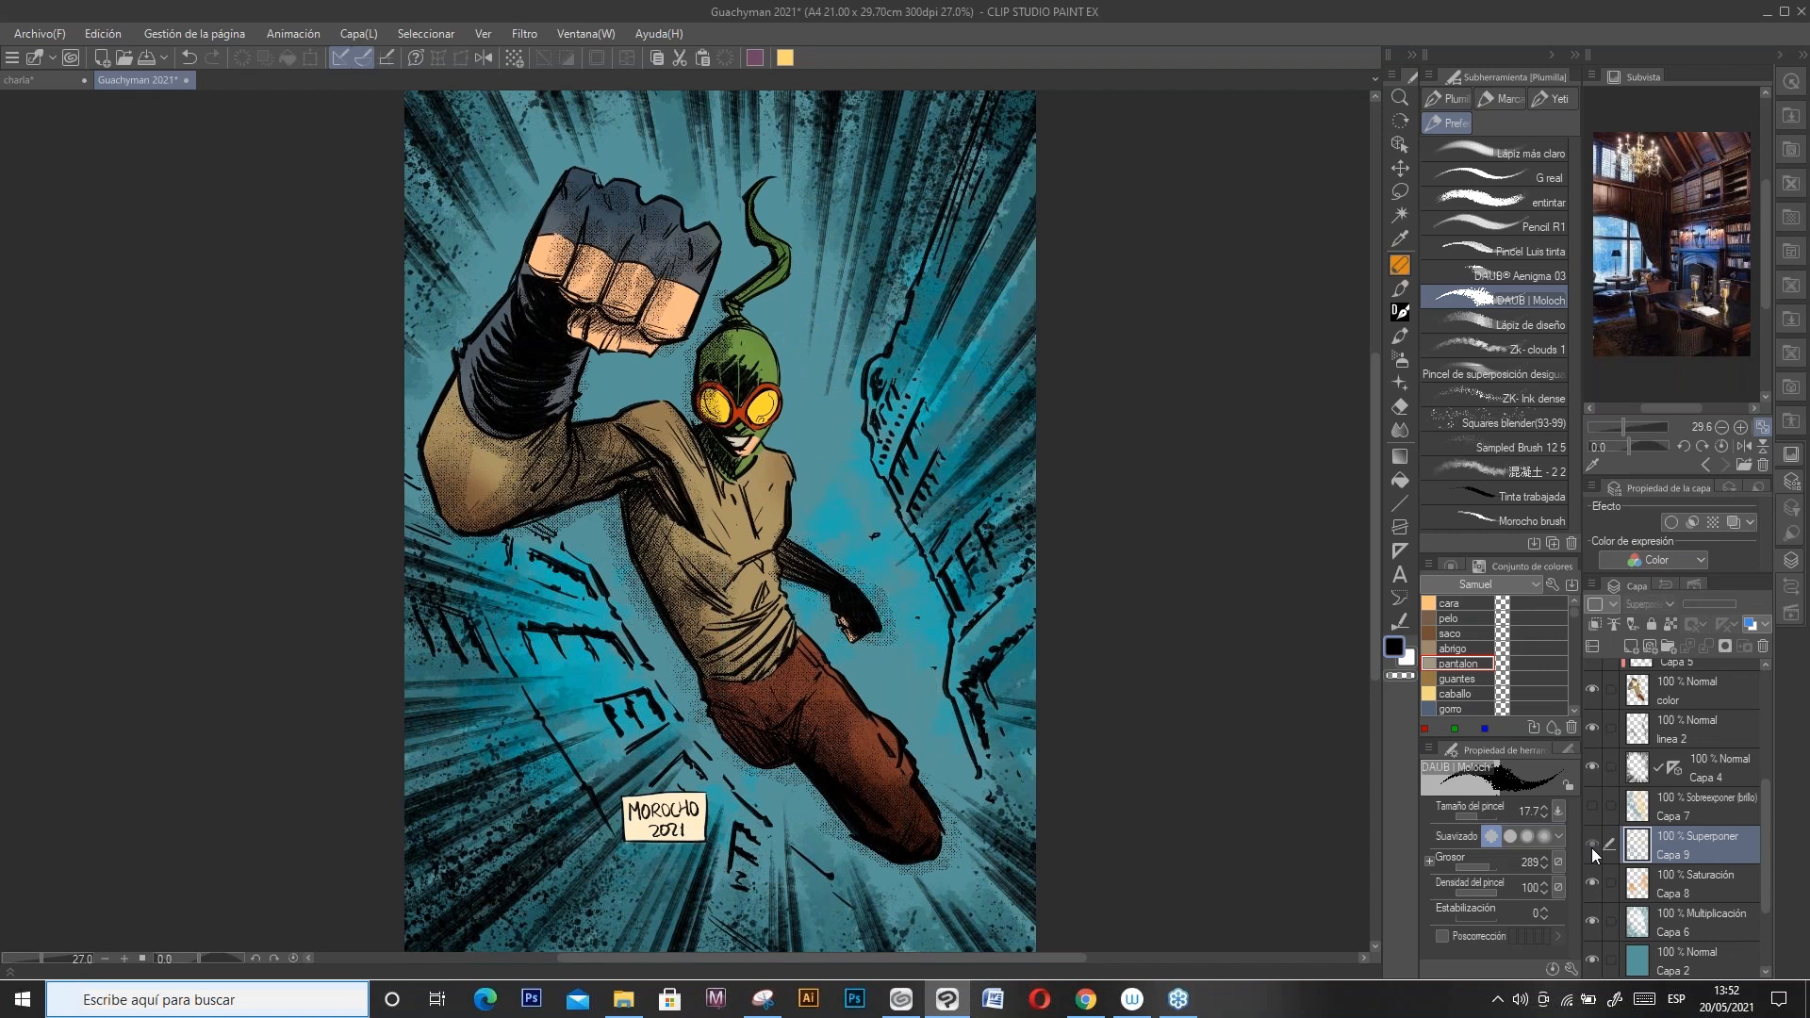
pyautogui.click(1592, 847)
# Step: Show the background glow on Capa 7, and the figure's shading on Capa 5 and highlights on Capa 3
pyautogui.click(1593, 807)
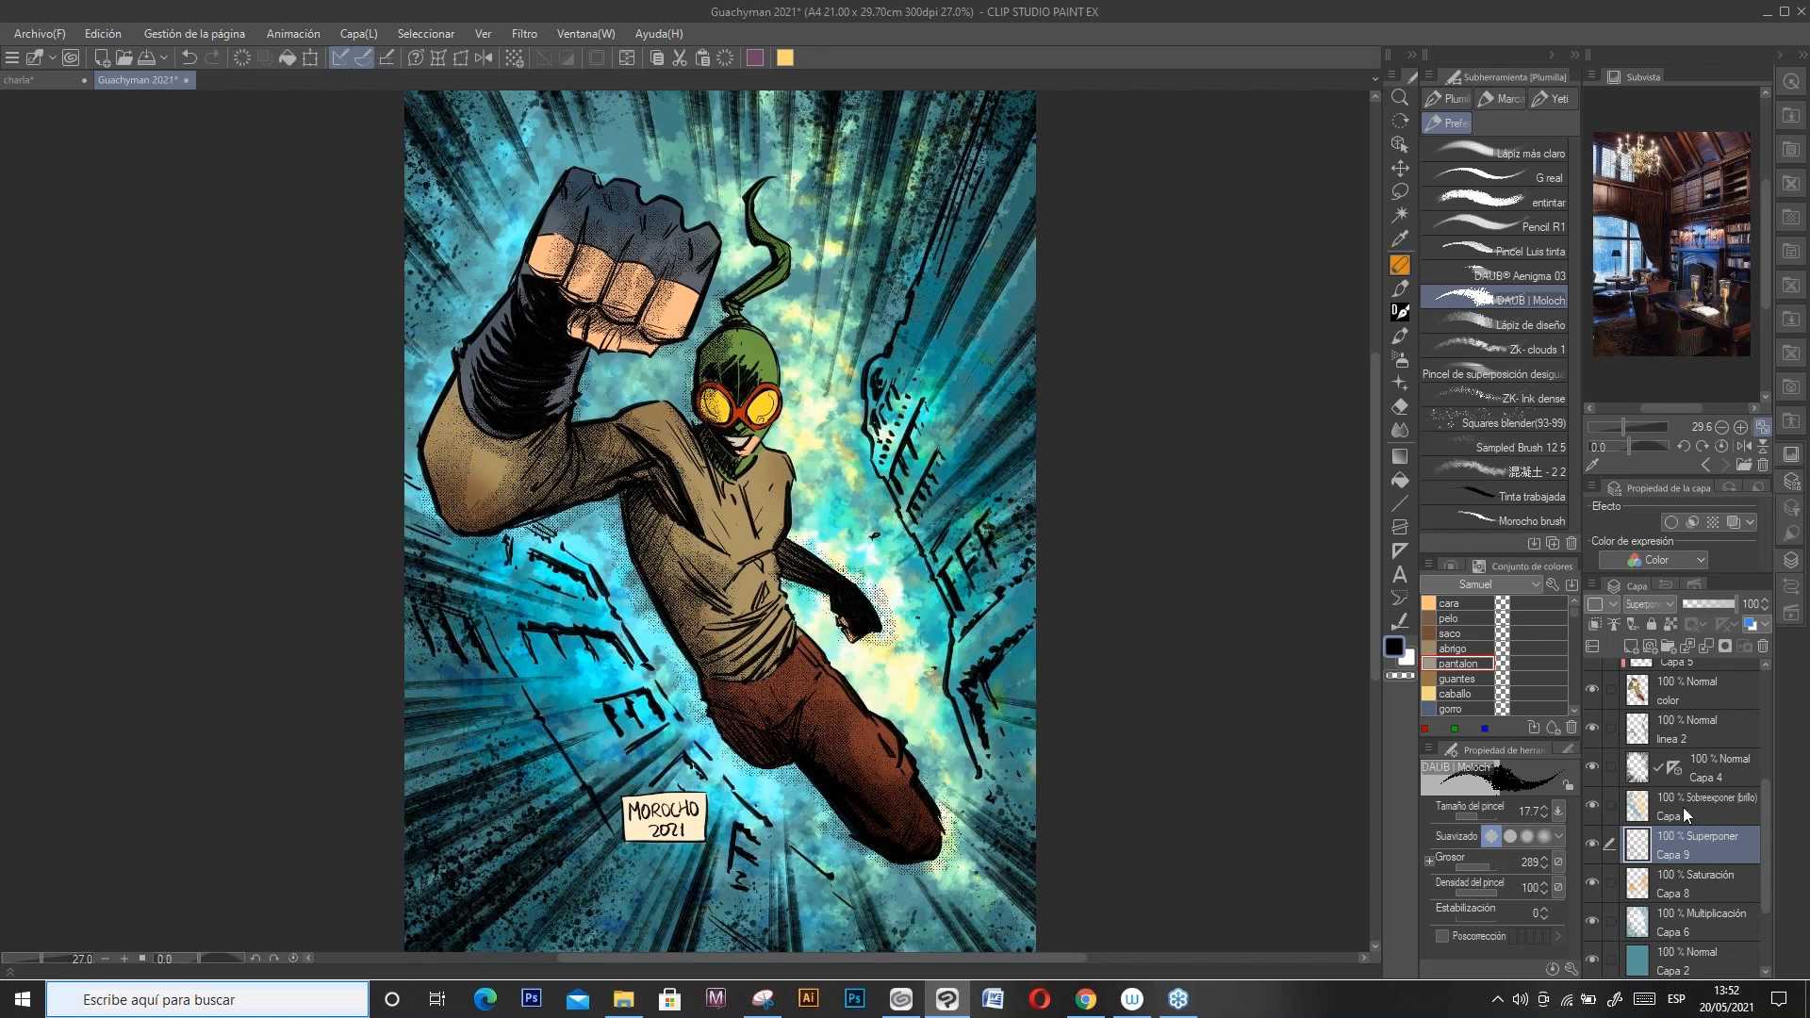
pyautogui.click(1683, 807)
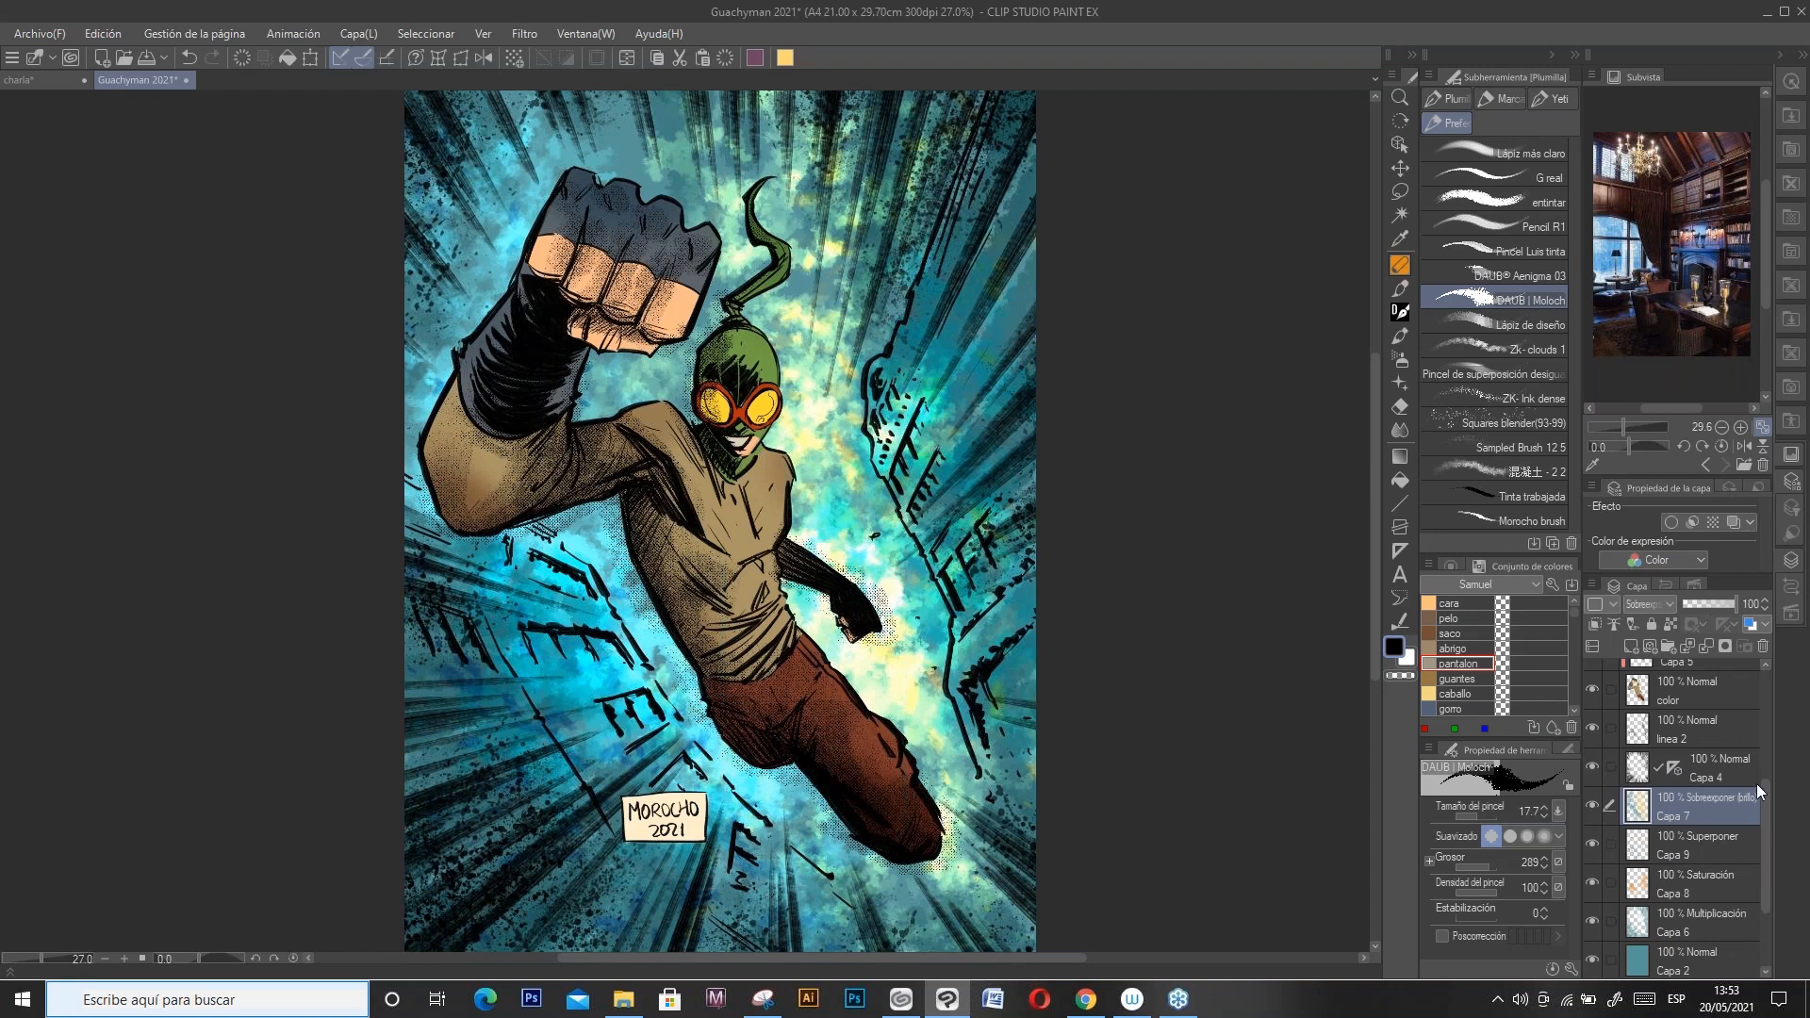
pyautogui.moveTo(1767, 790); pyautogui.dragTo(1752, 739)
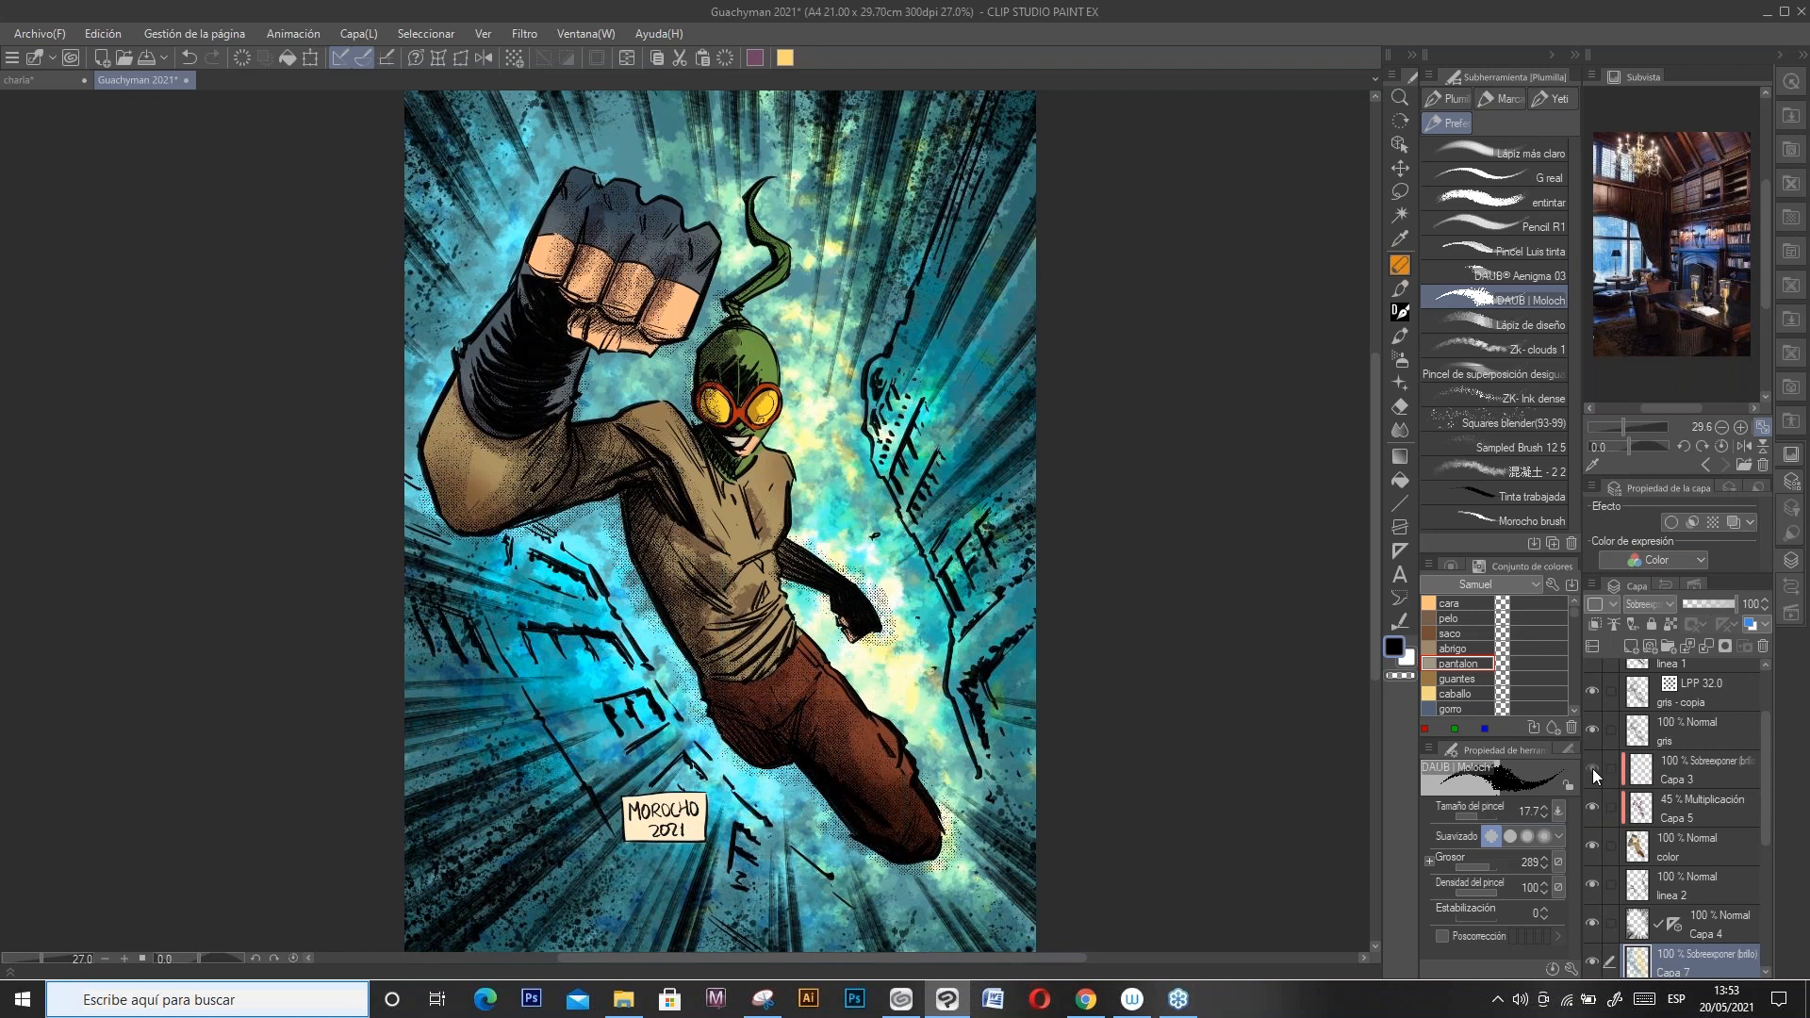
pyautogui.click(1592, 772)
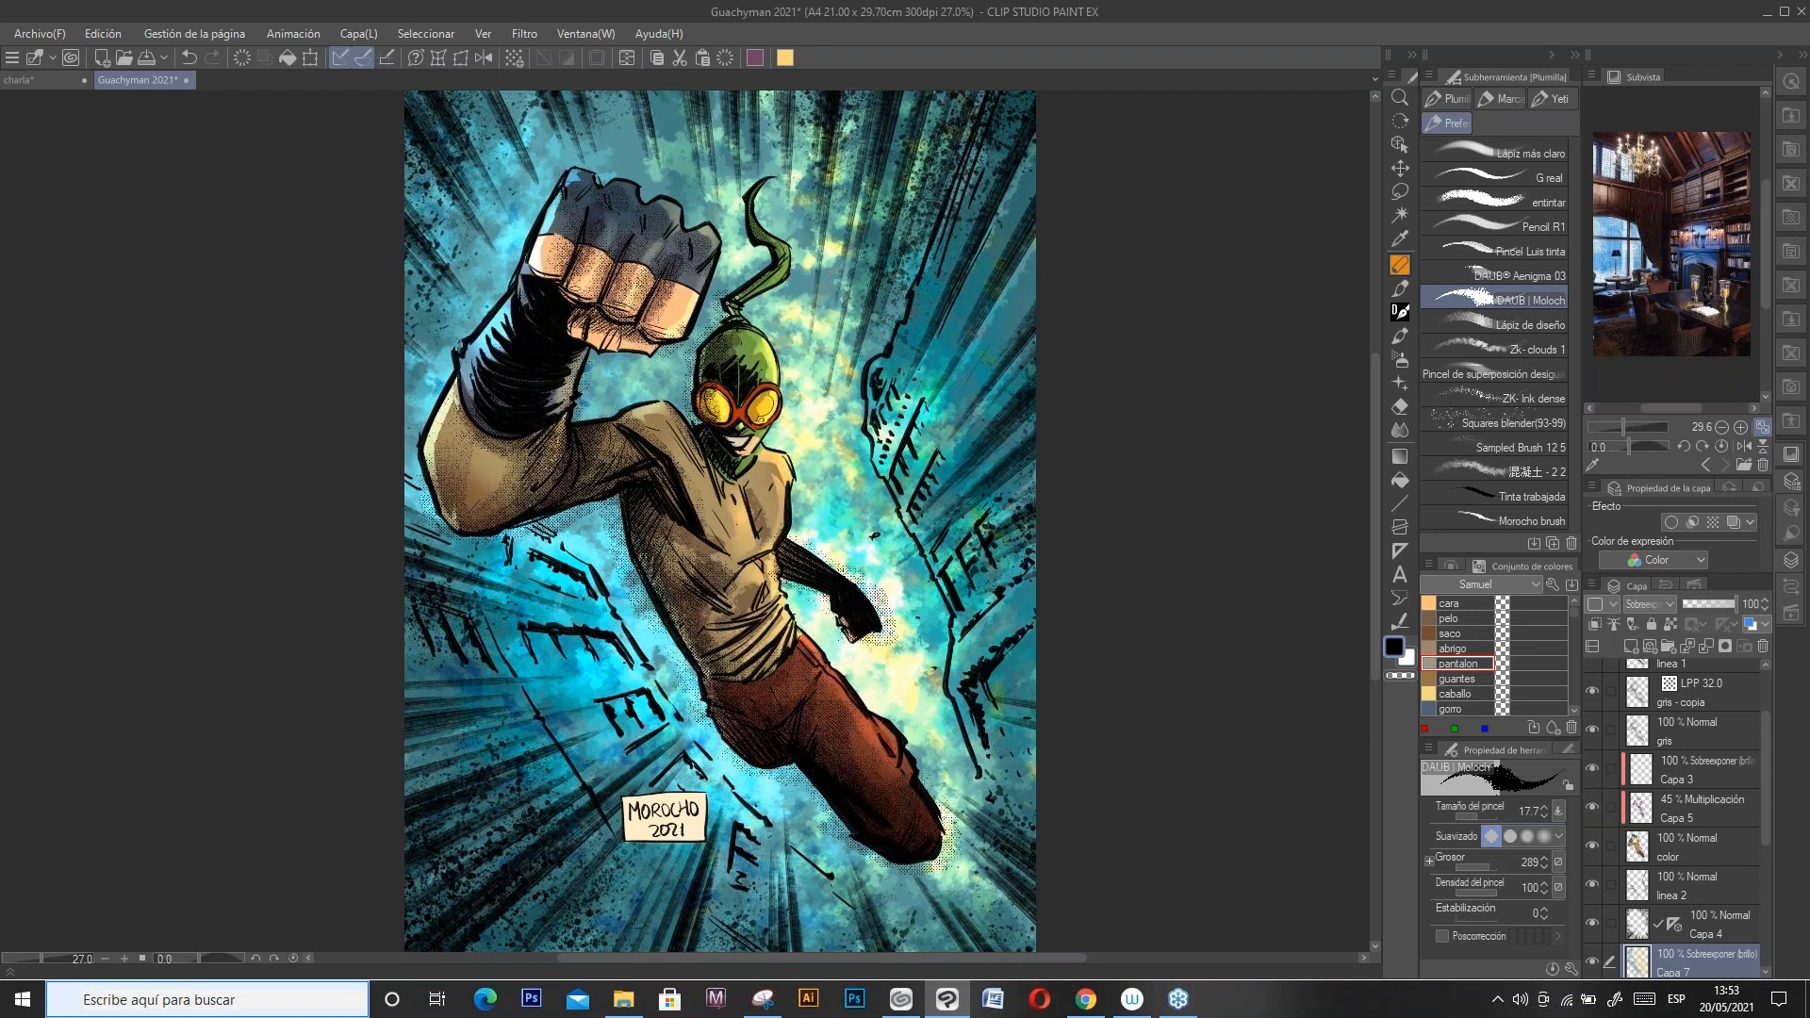
pyautogui.moveTo(1762, 770); pyautogui.dragTo(1771, 726)
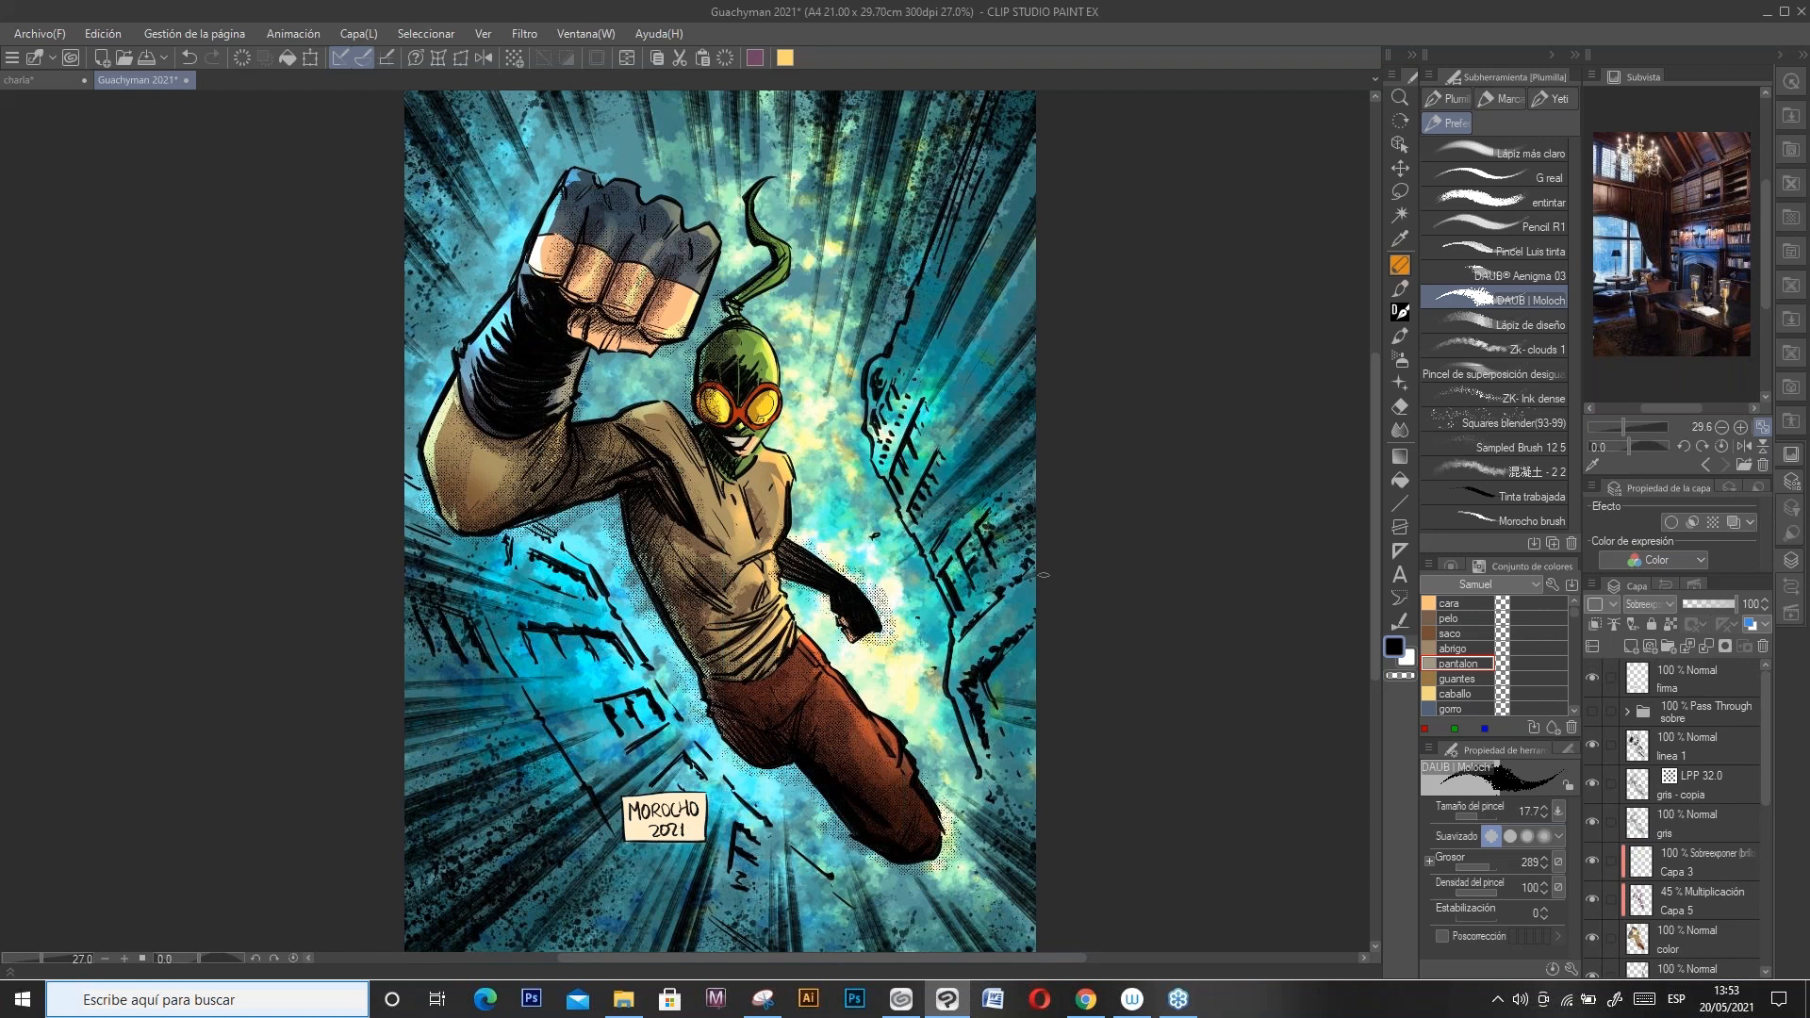
# Step: Expand the sobre folder and show its Capa 11 and Capa 12 effect layers, toggling Capa 11 to compare
pyautogui.click(1627, 712)
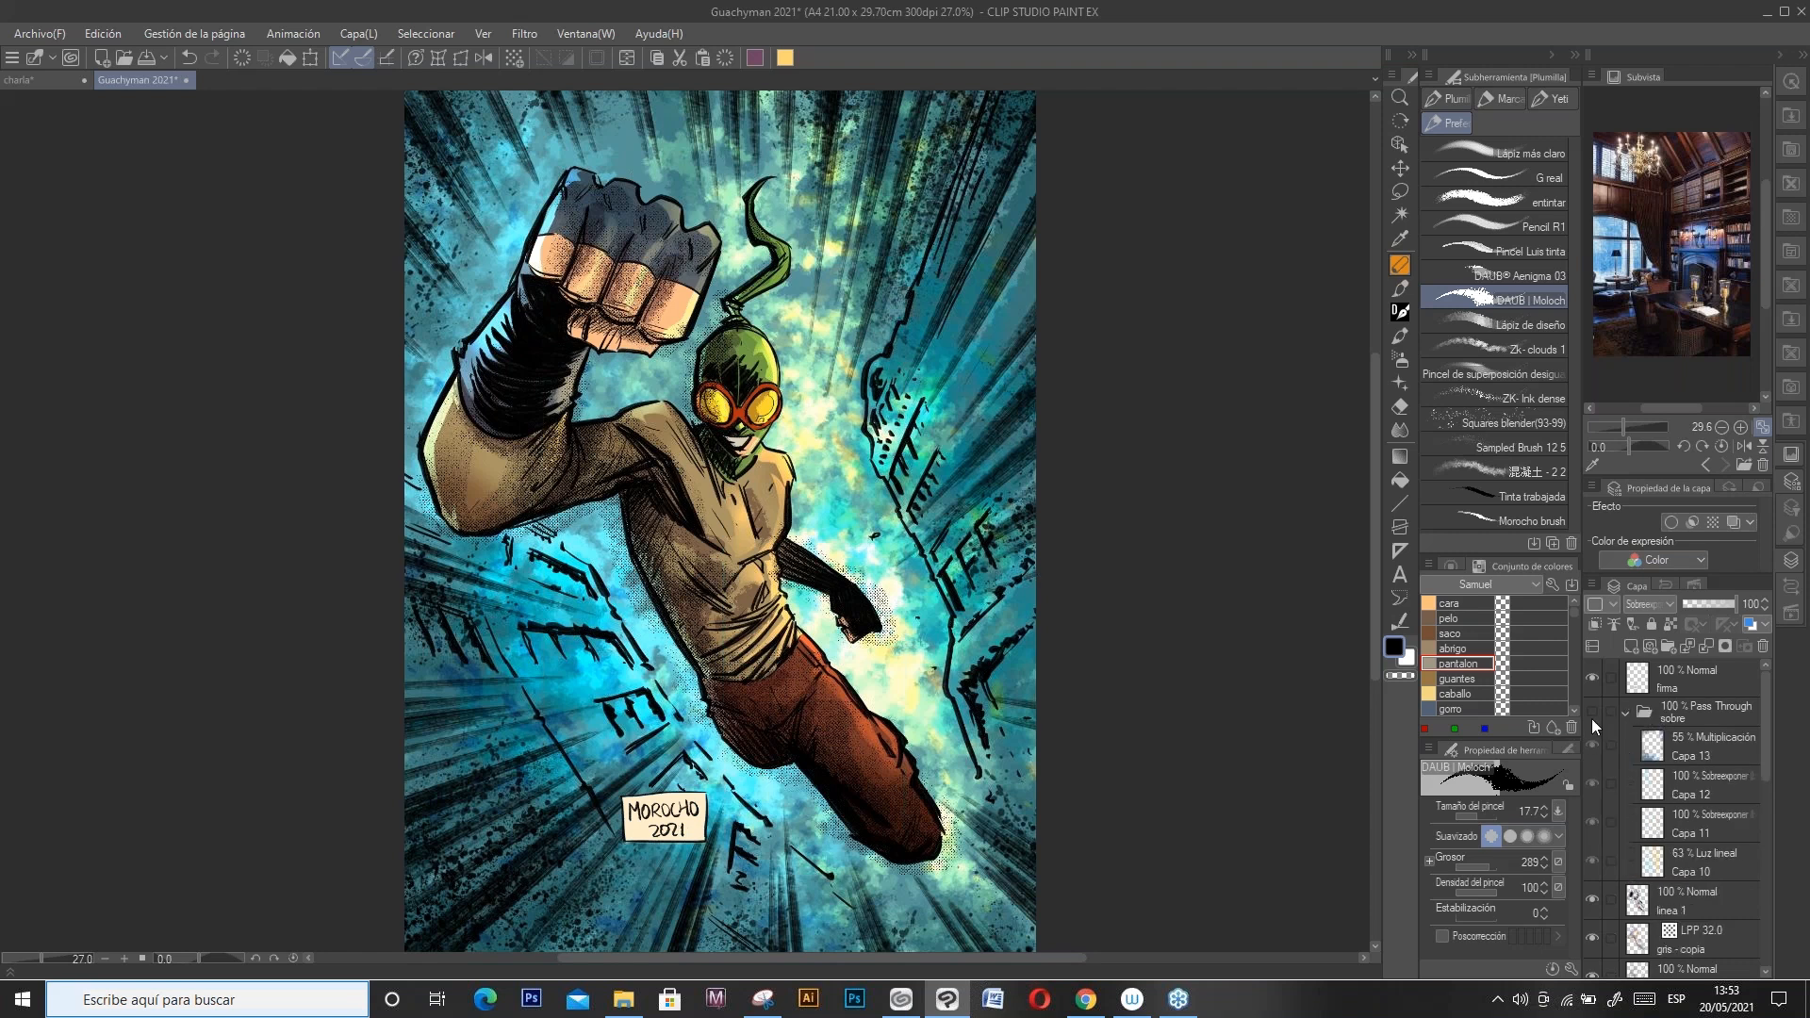
pyautogui.click(1592, 783)
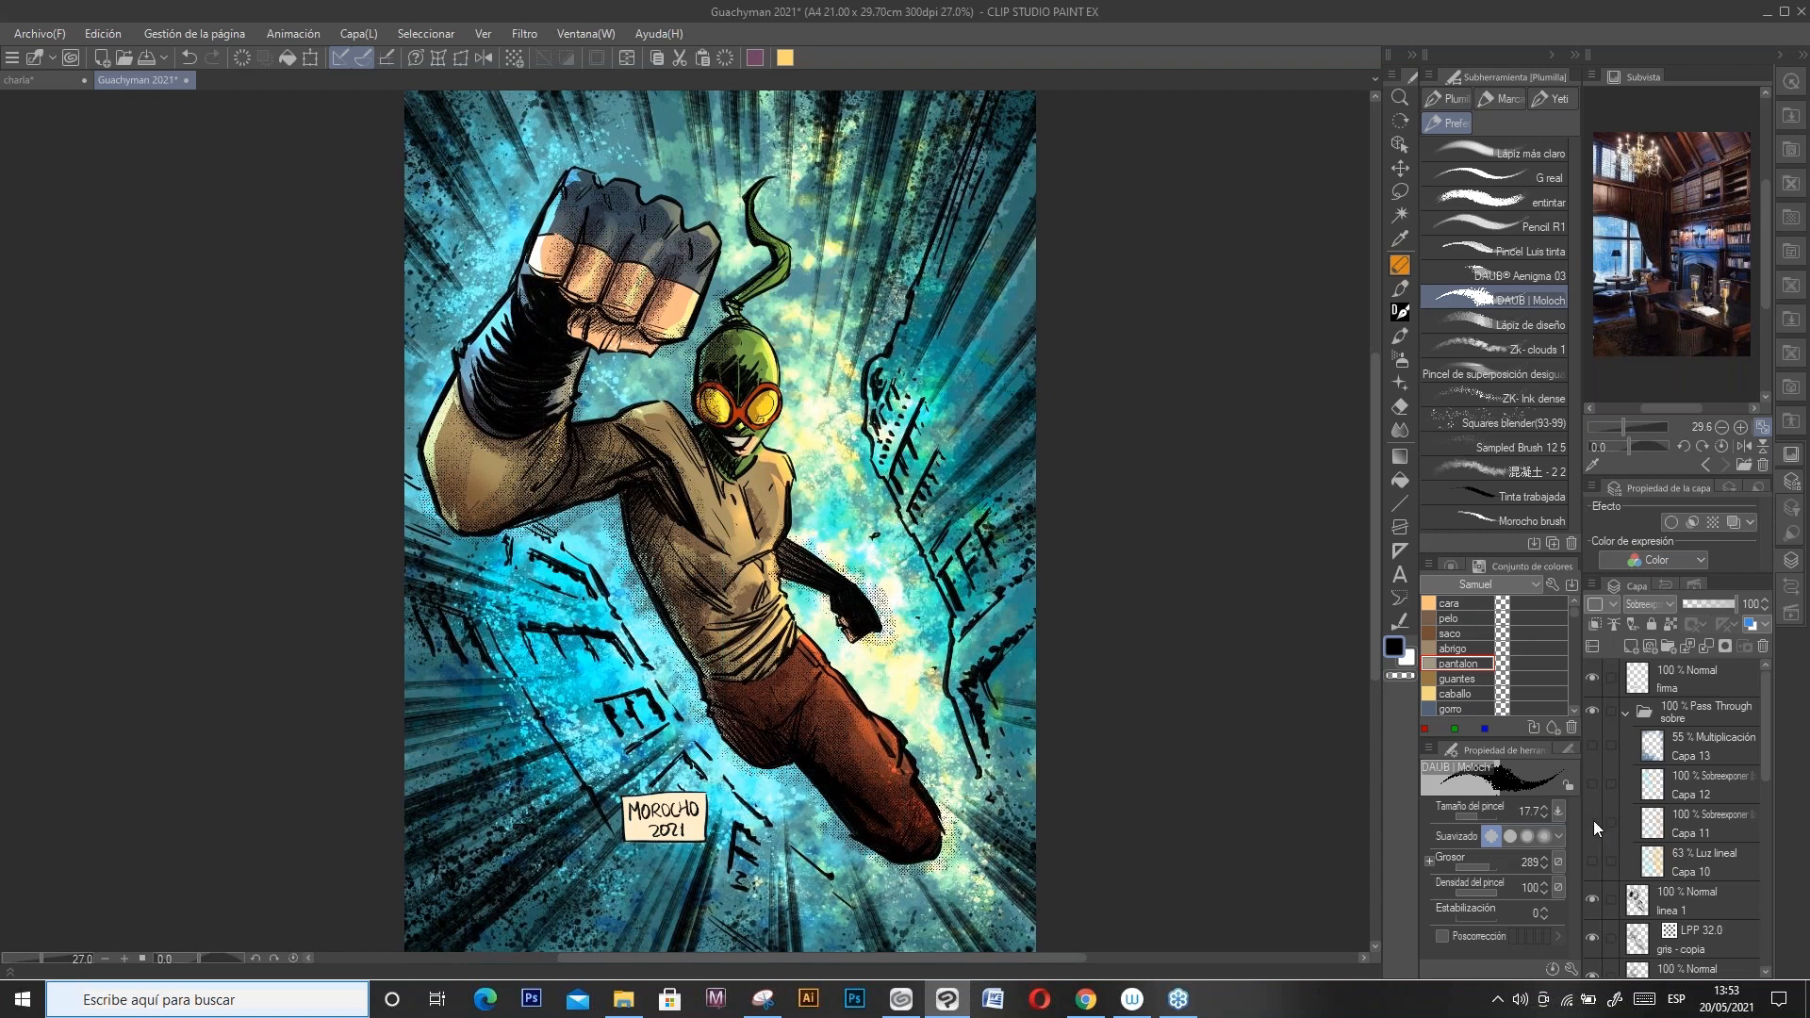
pyautogui.click(1592, 822)
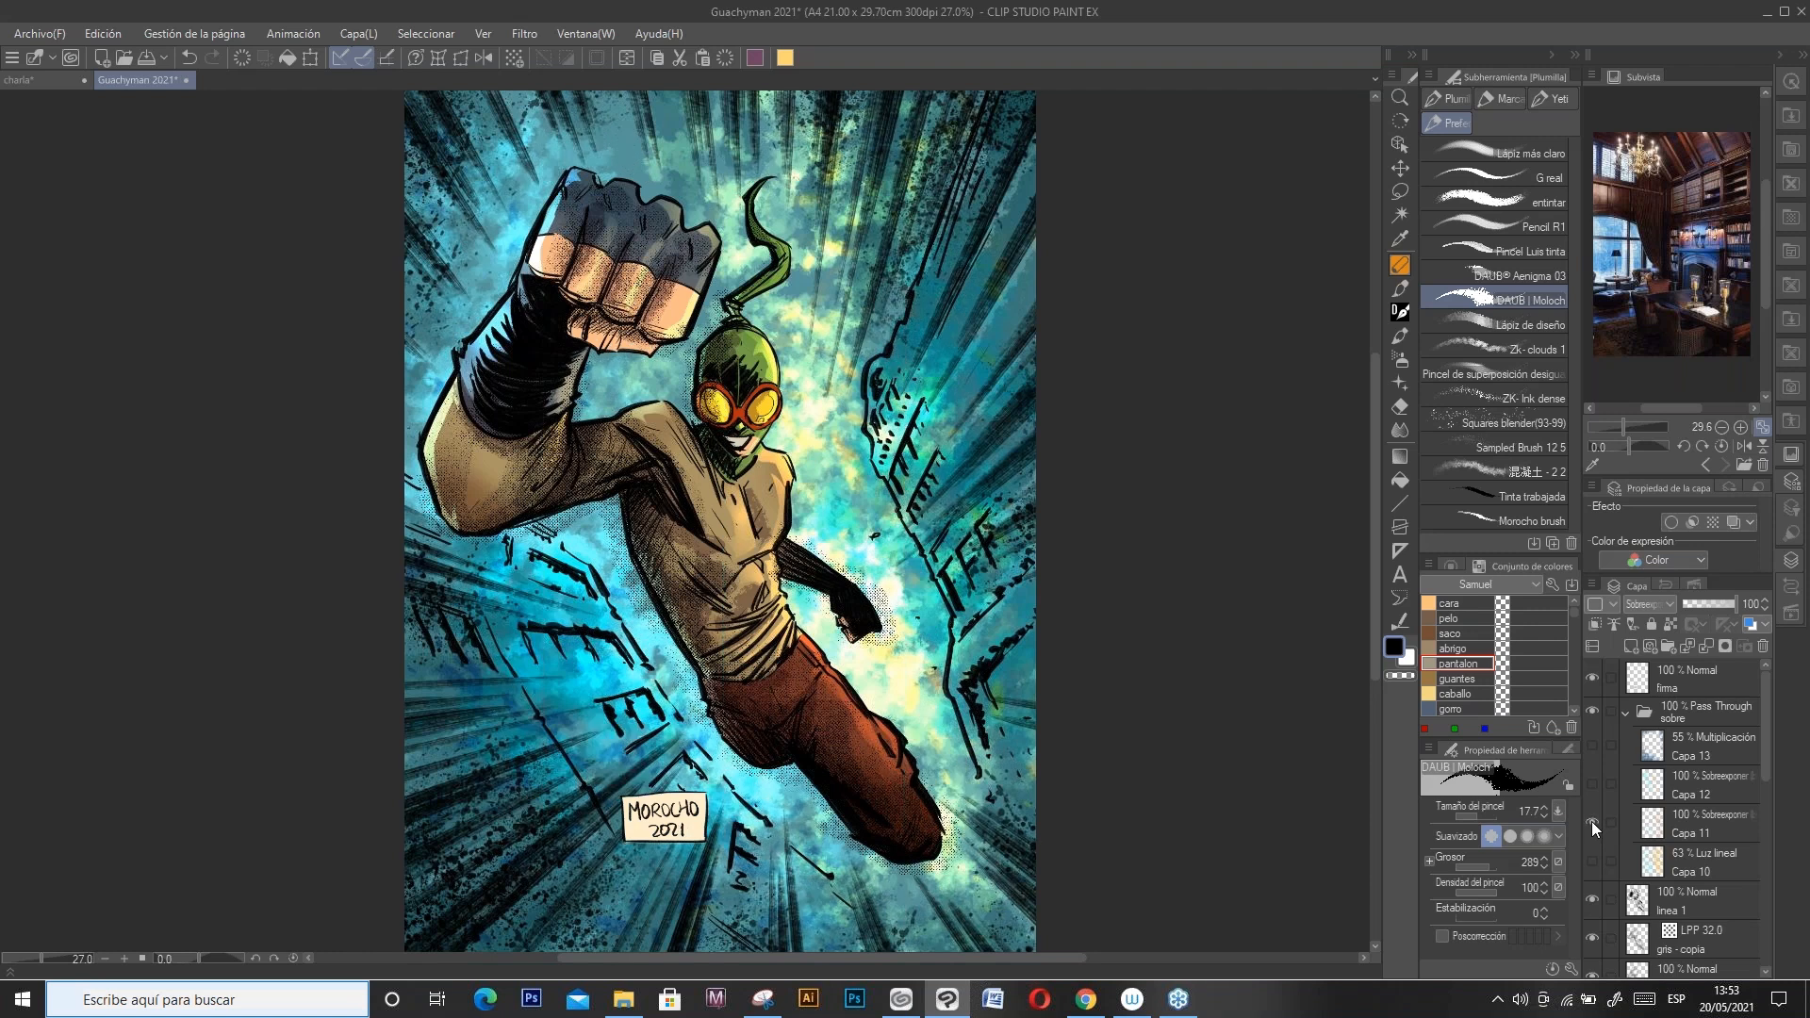
pyautogui.click(1592, 822)
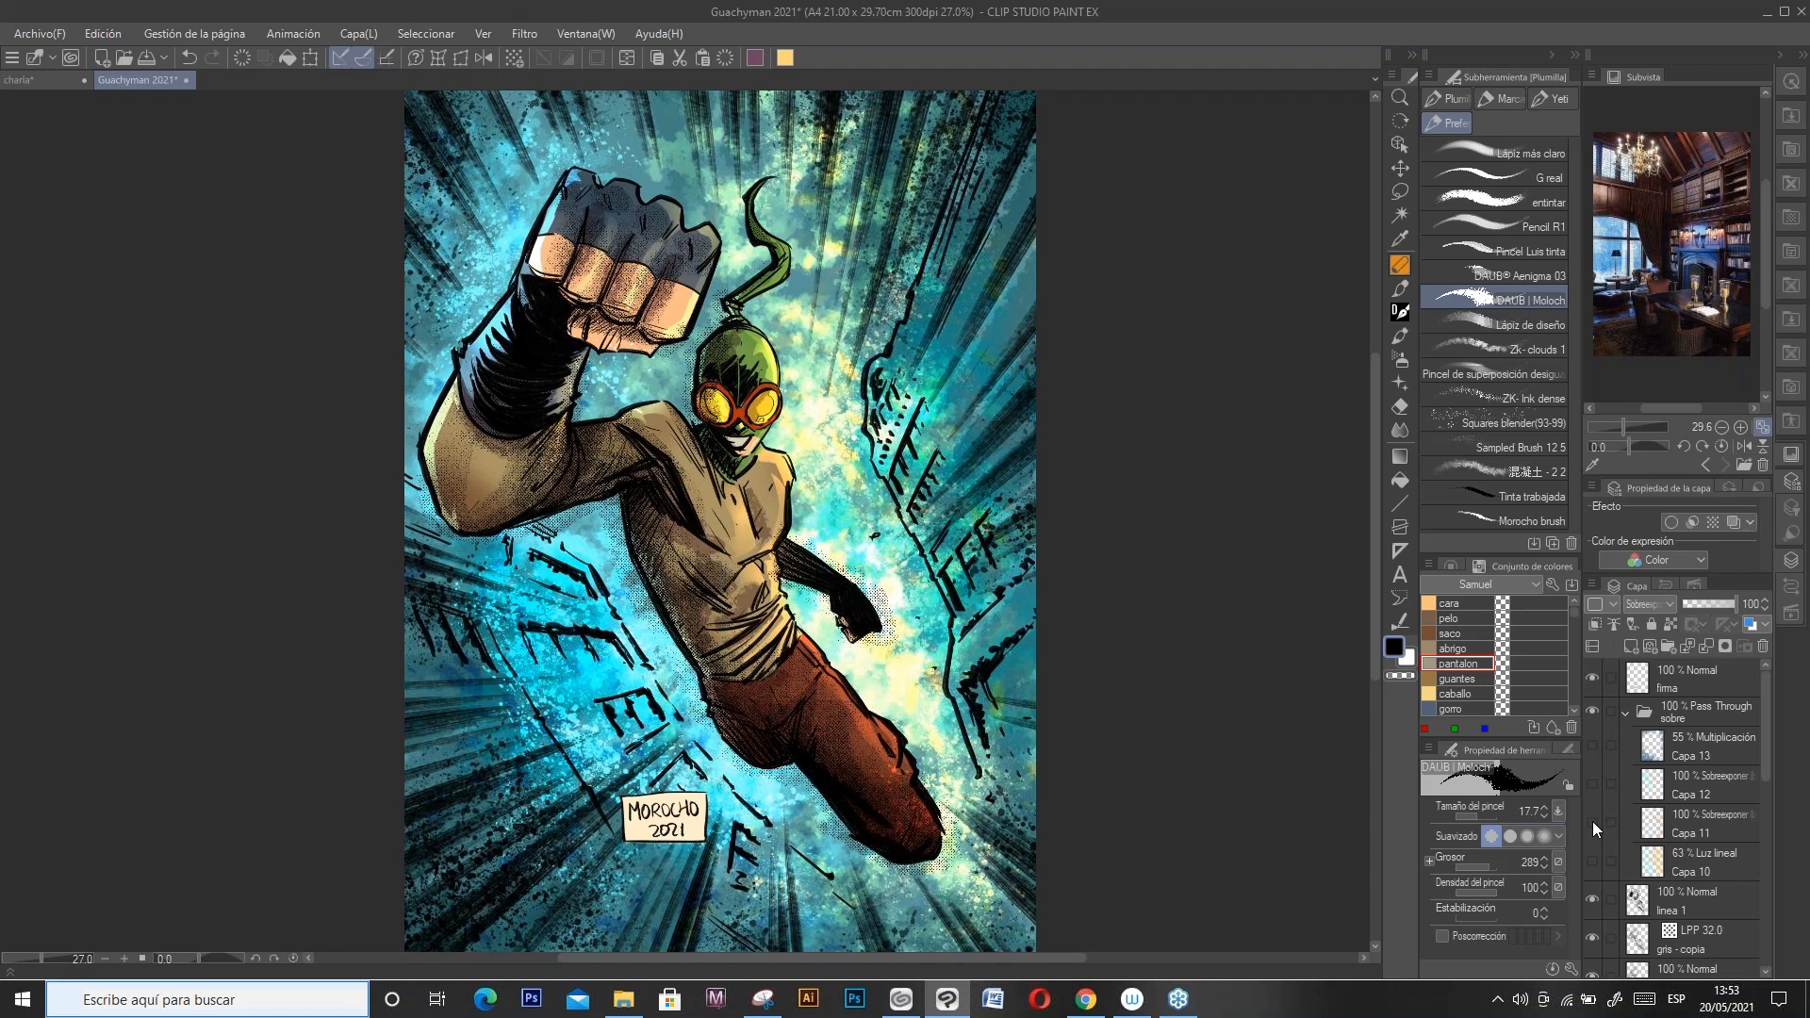
pyautogui.click(1593, 823)
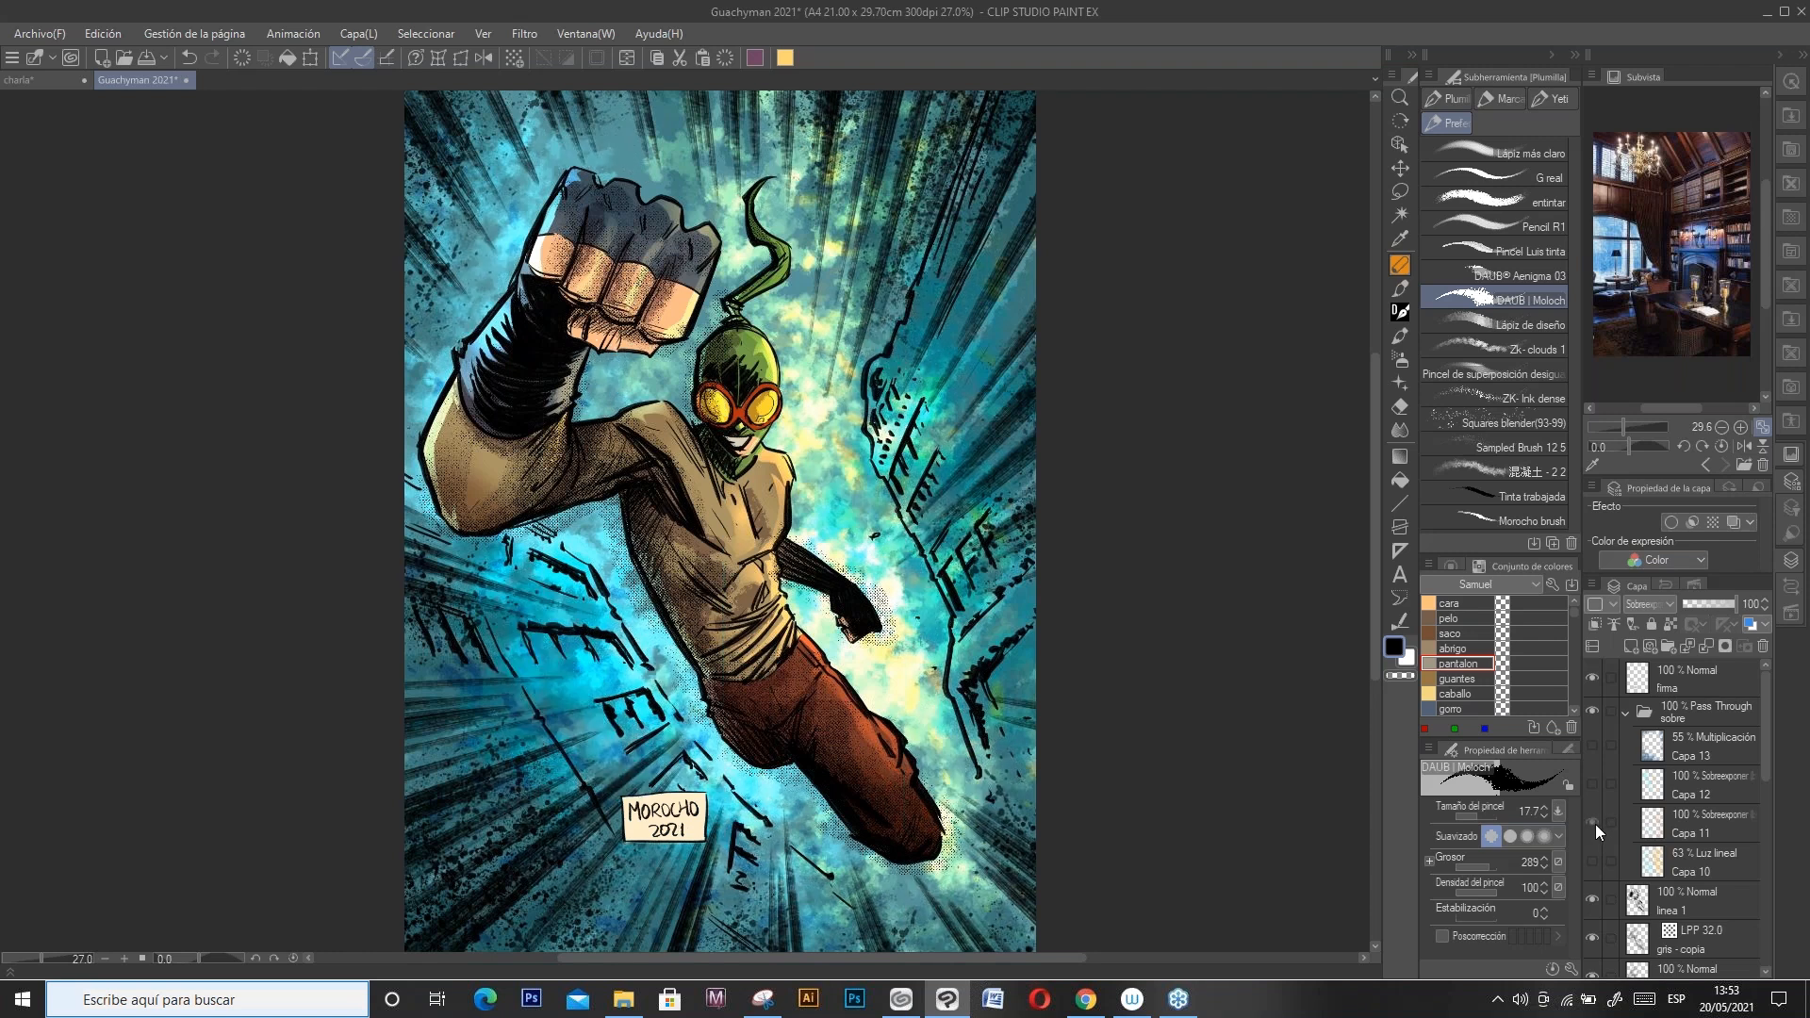
pyautogui.click(1592, 783)
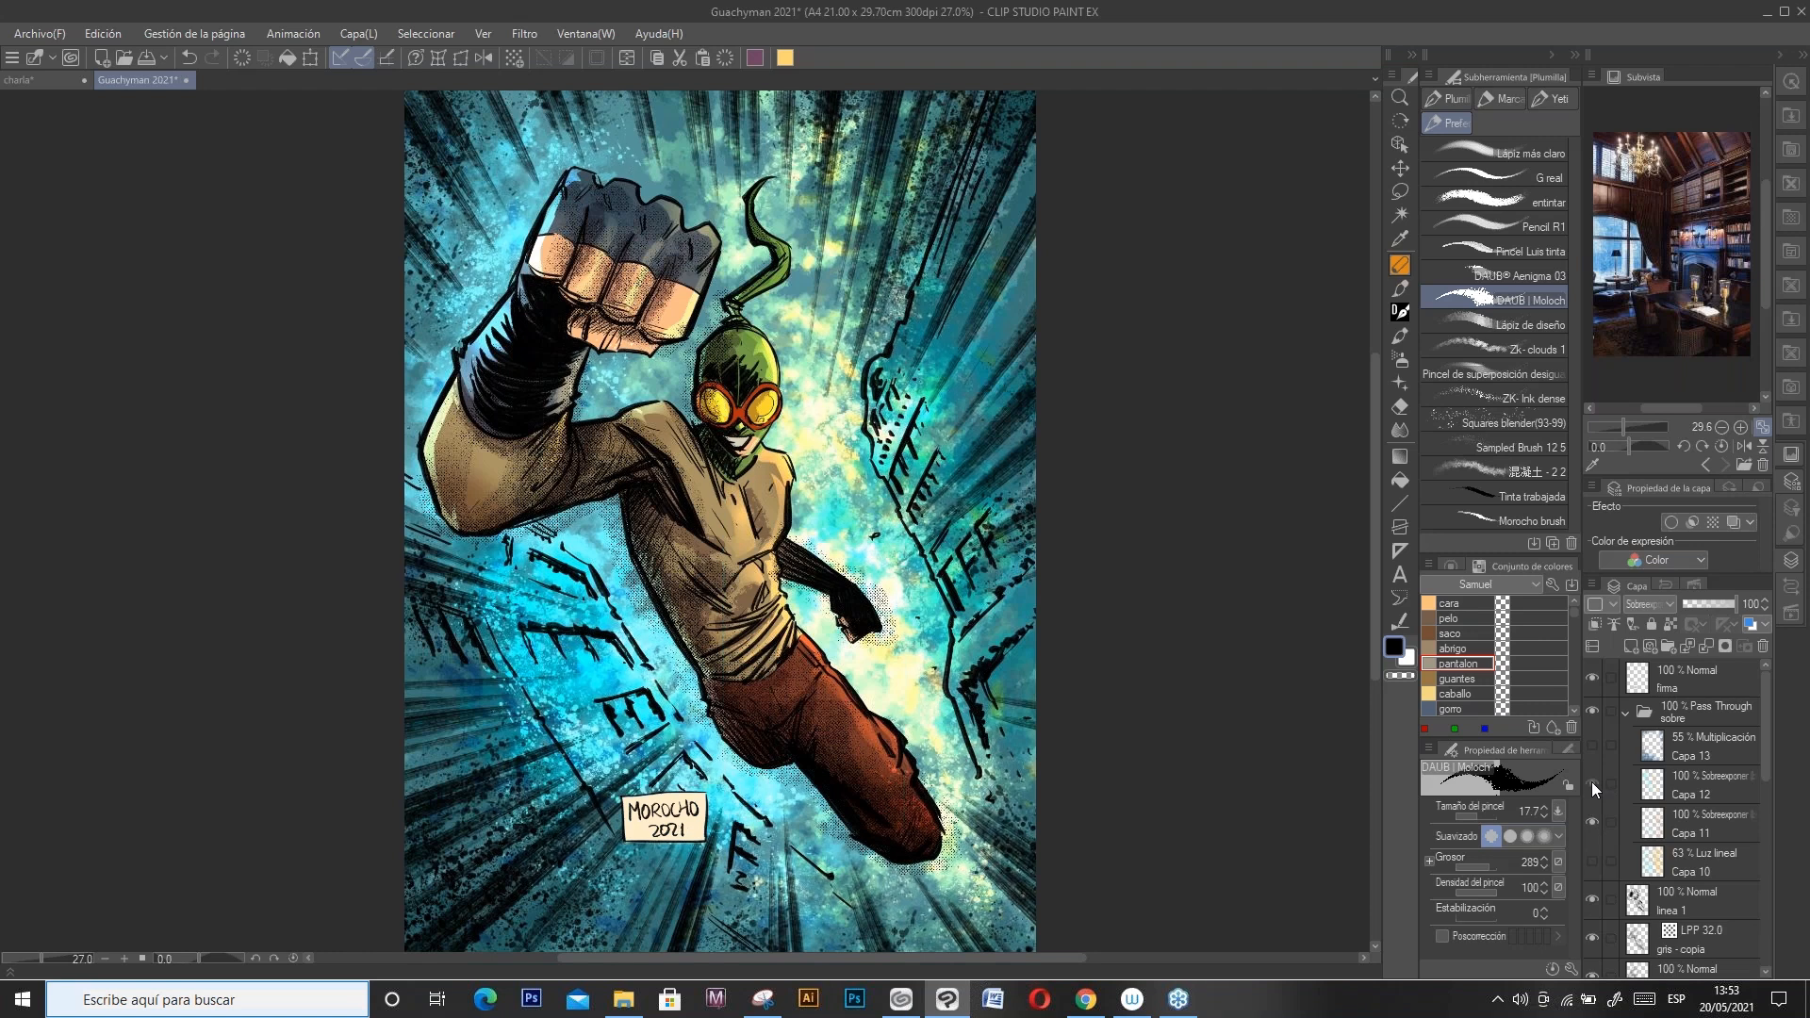
pyautogui.click(1591, 782)
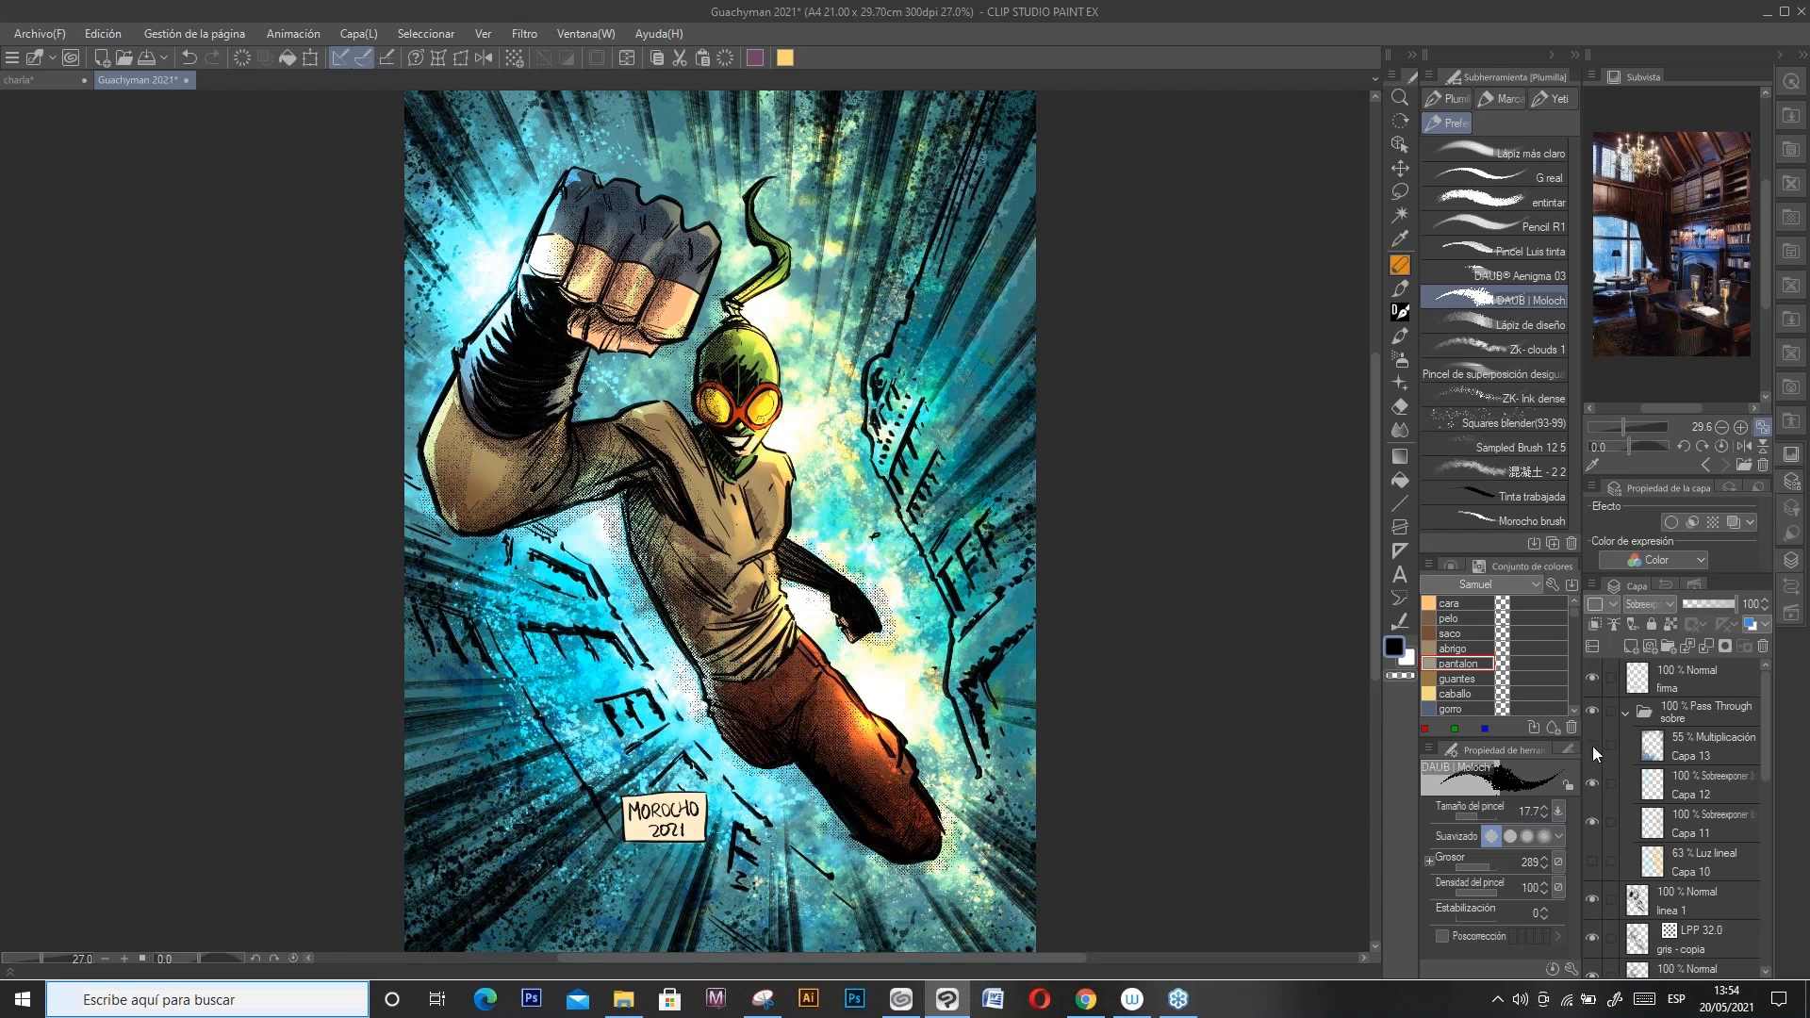
# Step: Show the Multiply layer Capa 13 and the Linear Light layer Capa 10 in the sobre folder, toggling Capa 10 to compare
pyautogui.click(1594, 743)
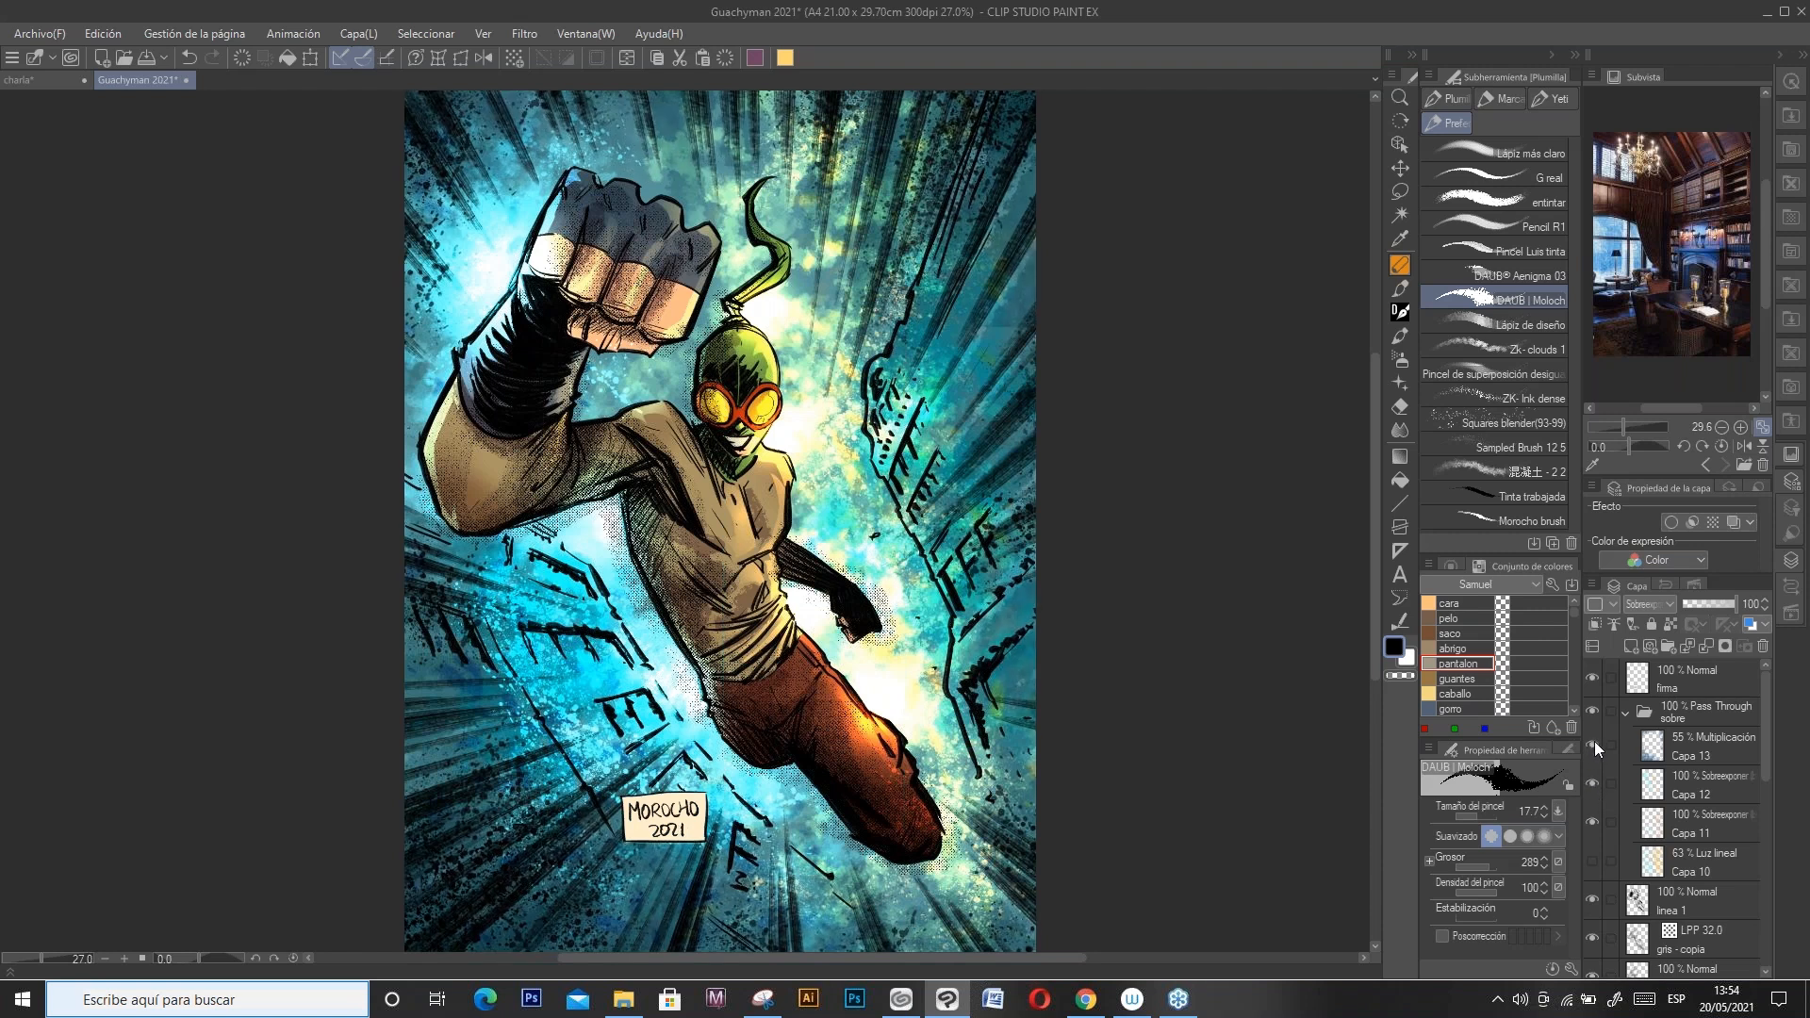
pyautogui.click(1592, 860)
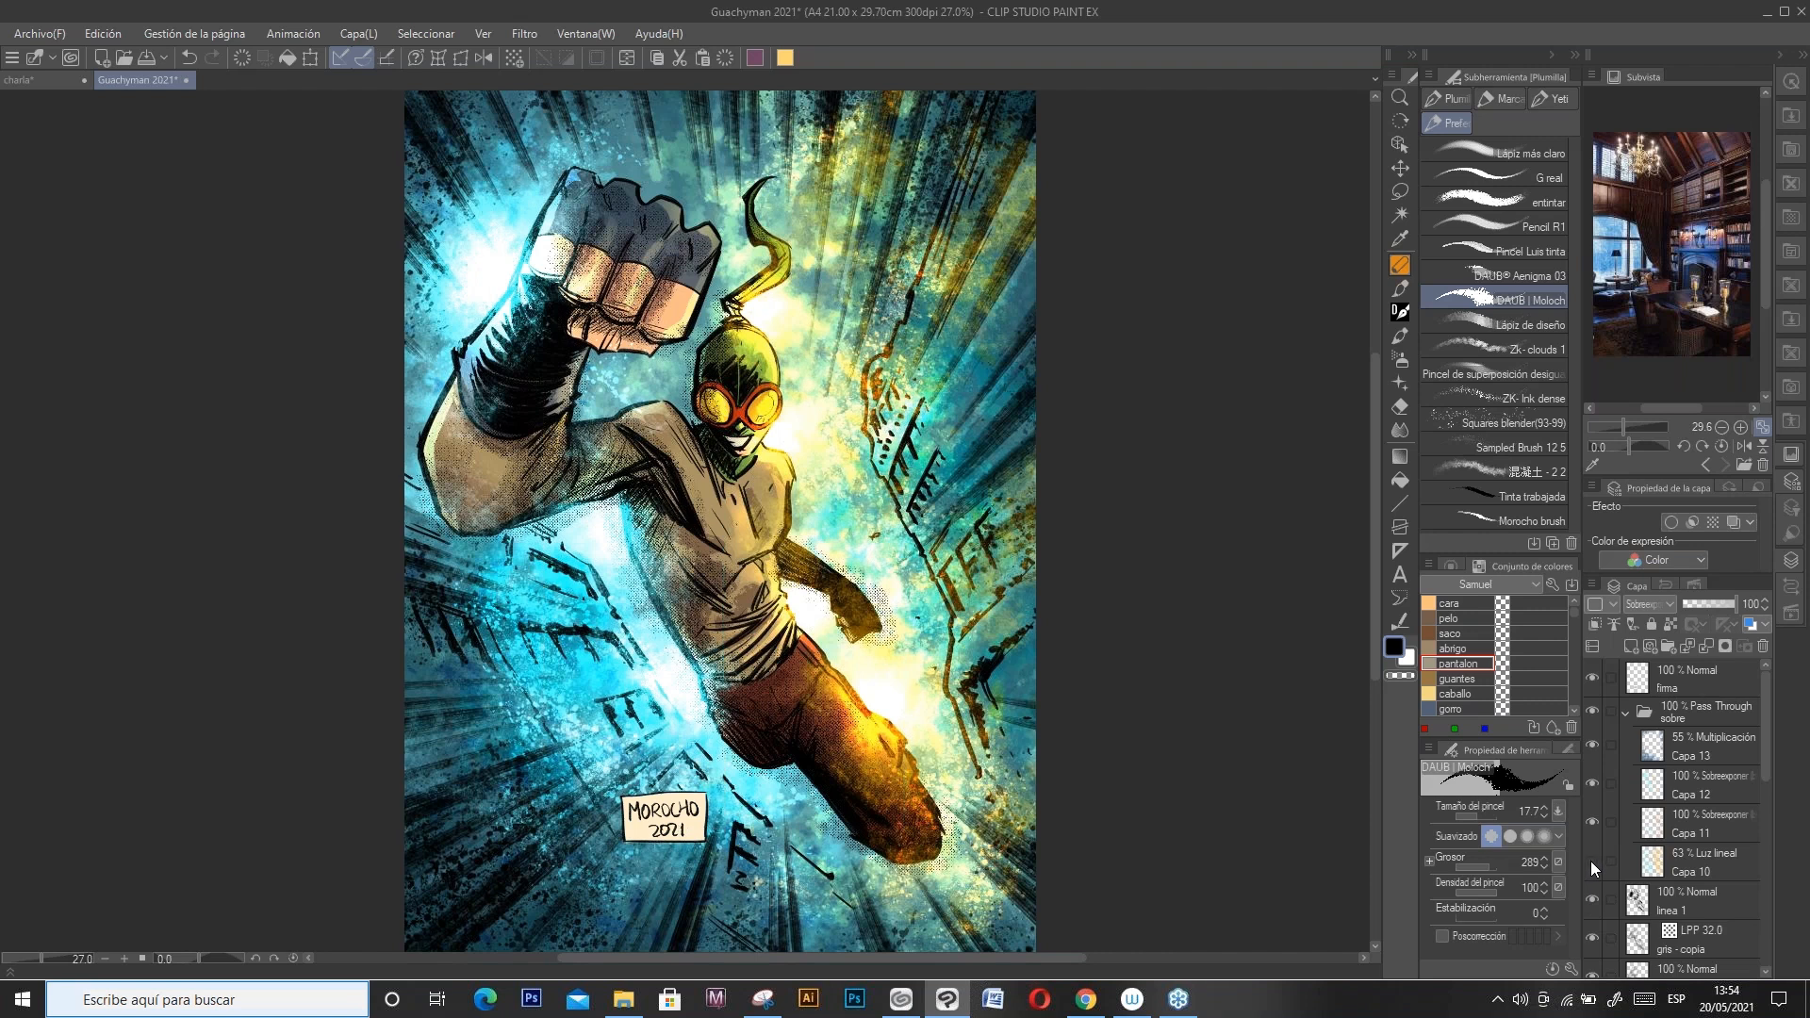
pyautogui.click(1590, 859)
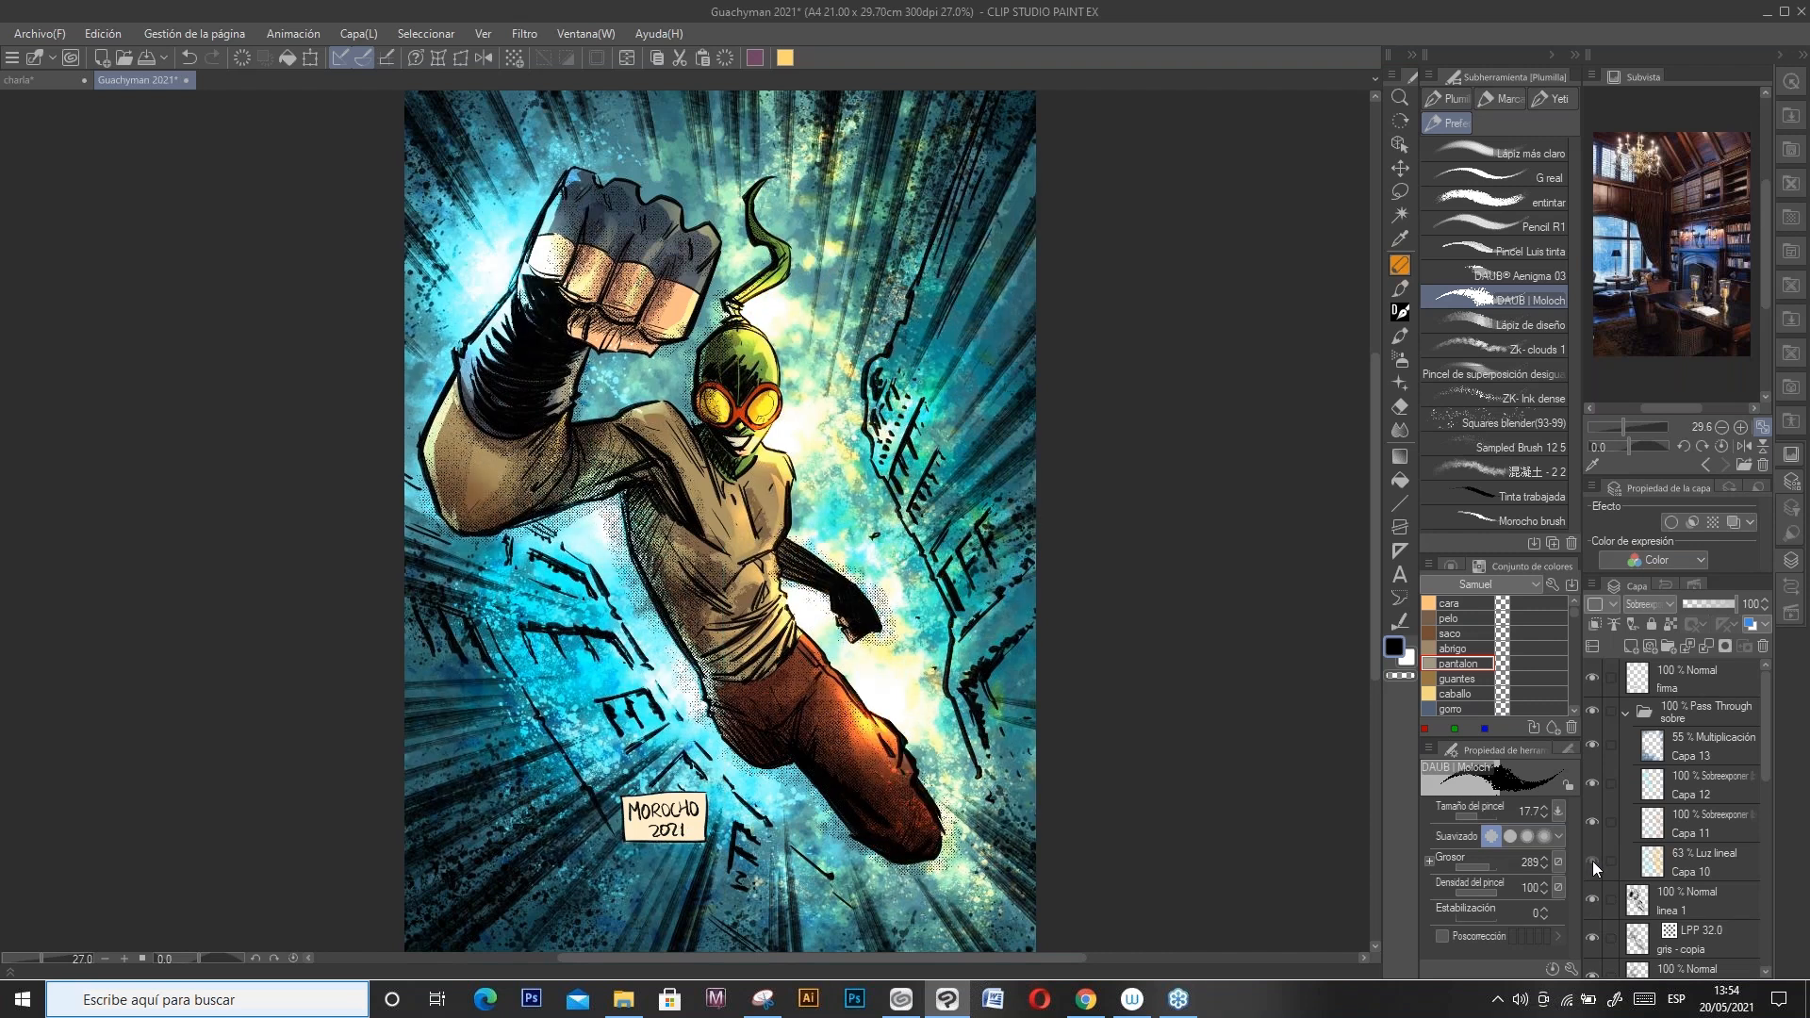
pyautogui.click(1593, 858)
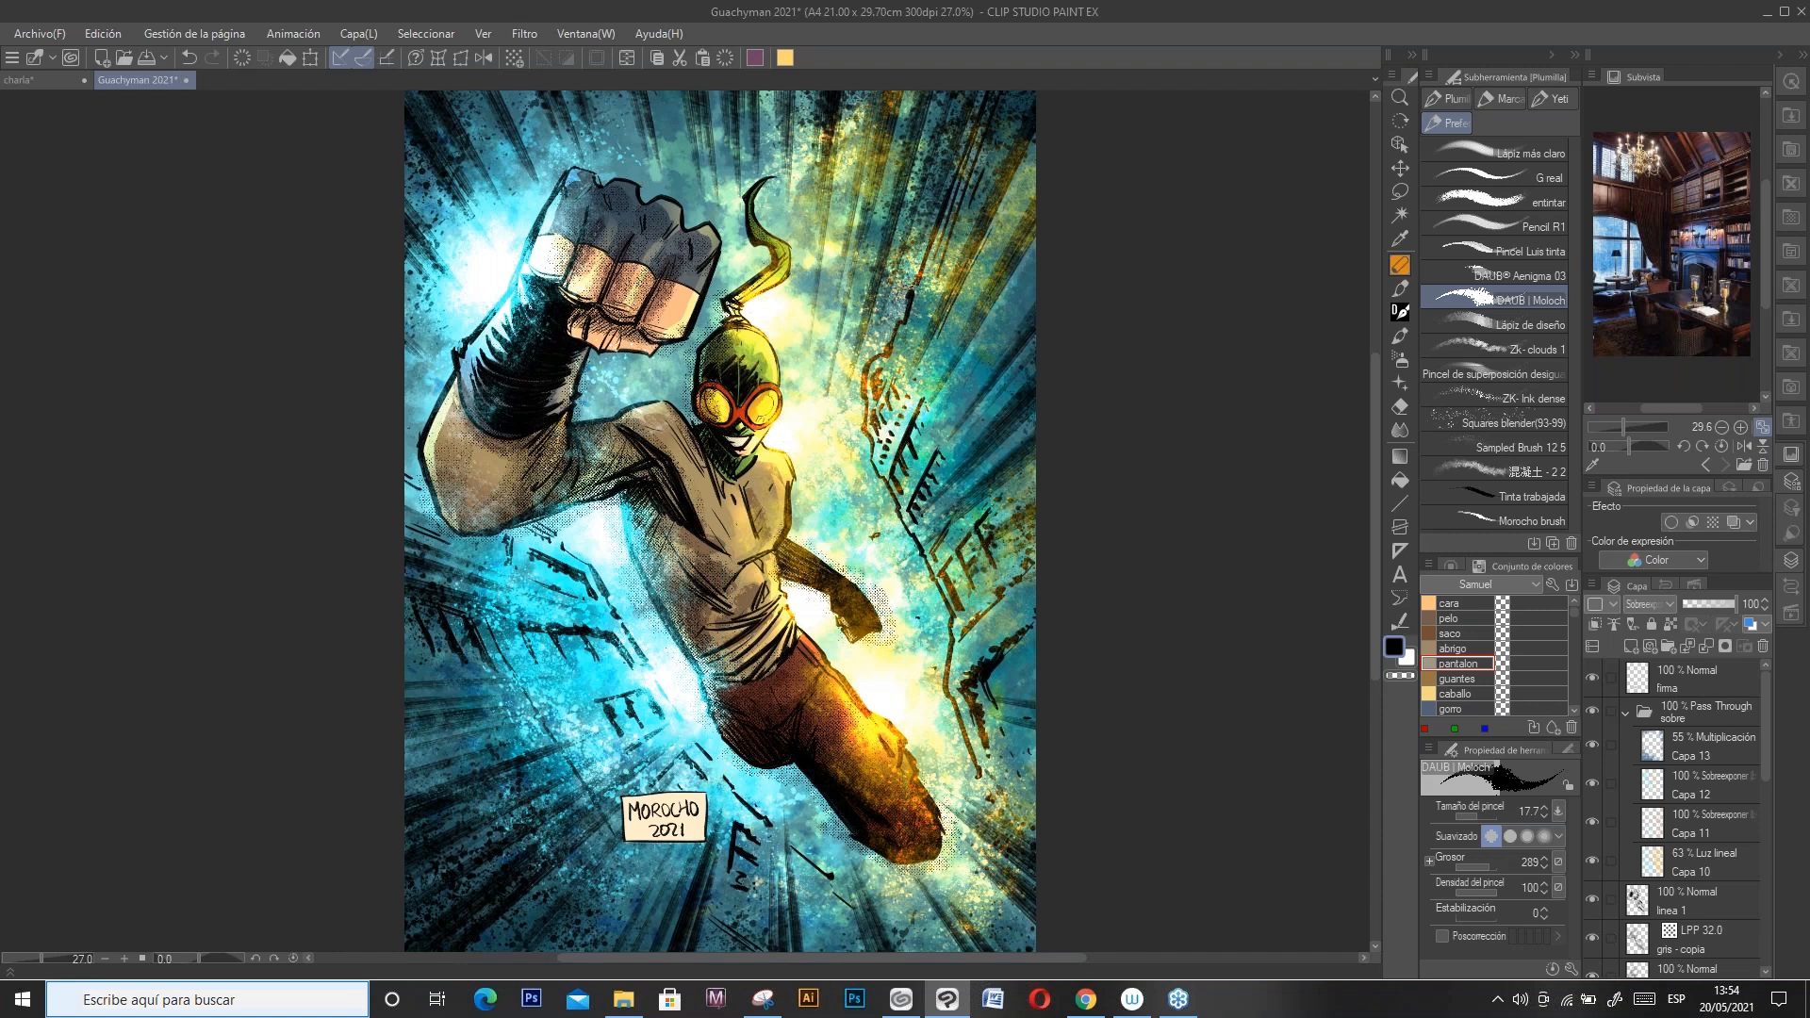
# Step: Switch to the charla document, hide the speed lines on Capa 36, and show the punch-sequence sketches on Capa 35 and Capa 33 - copia
pyautogui.click(64, 82)
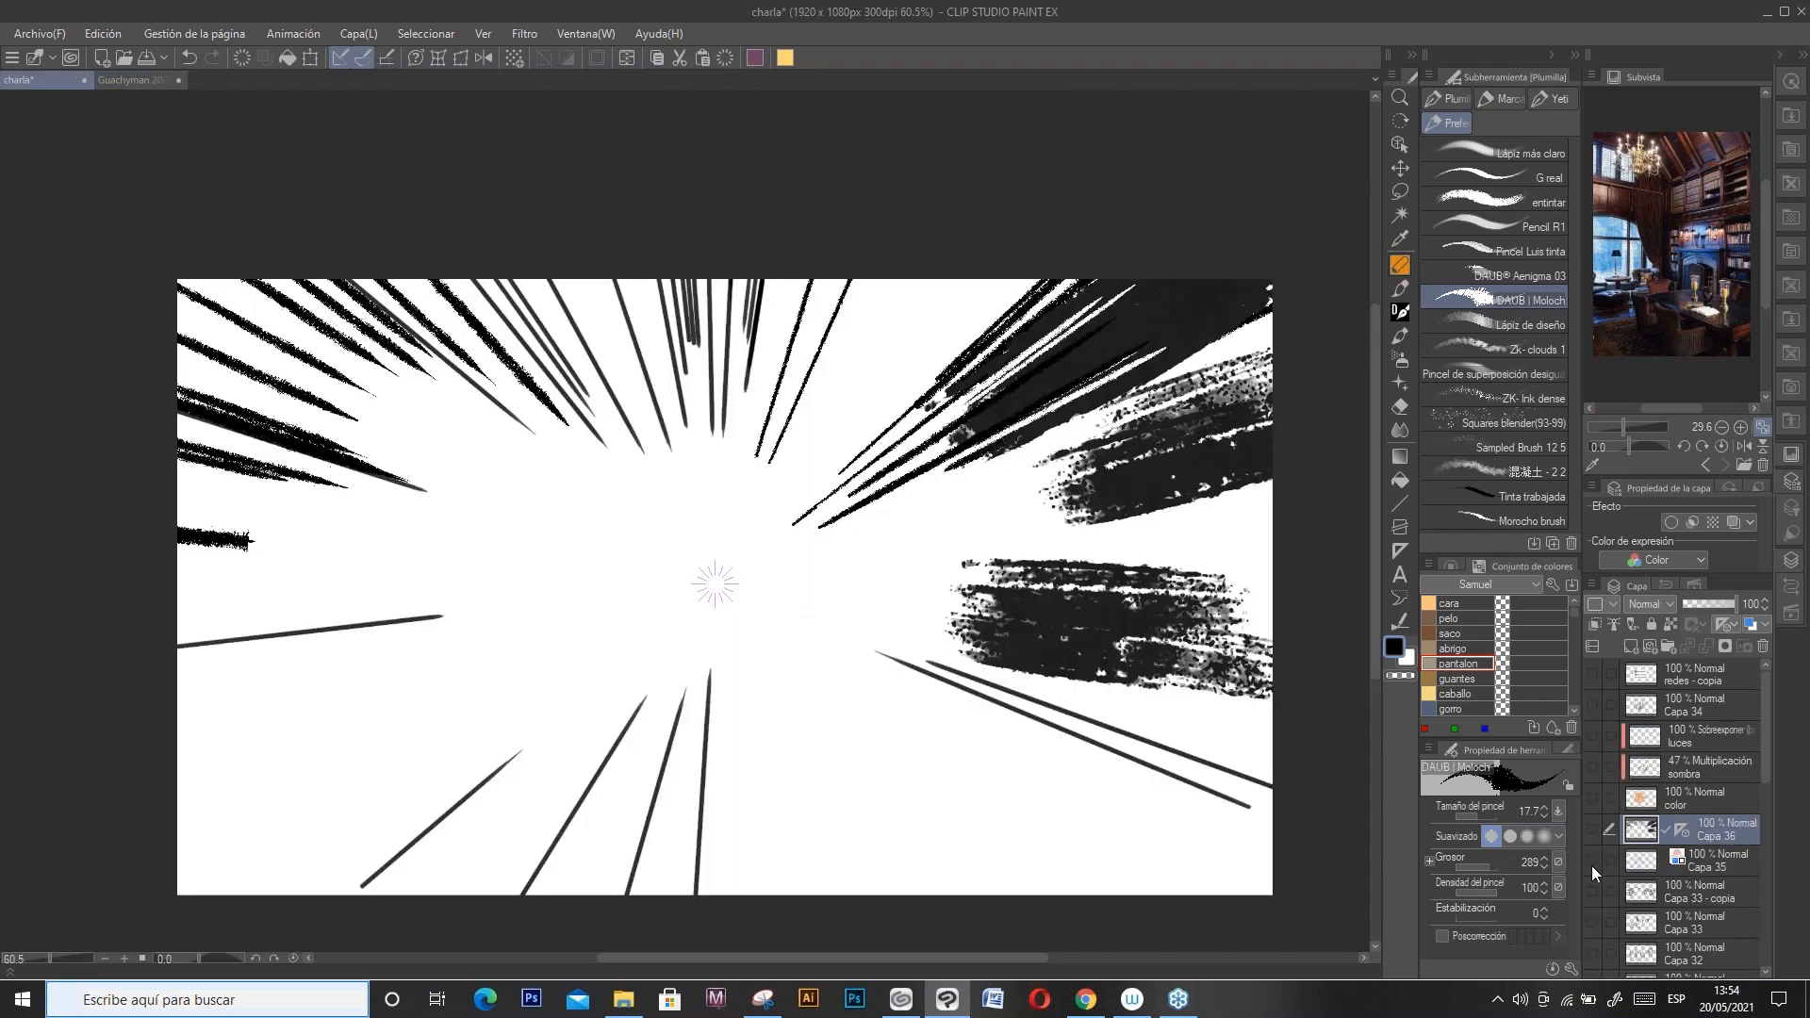
pyautogui.moveTo(1592, 866); pyautogui.dragTo(1603, 897)
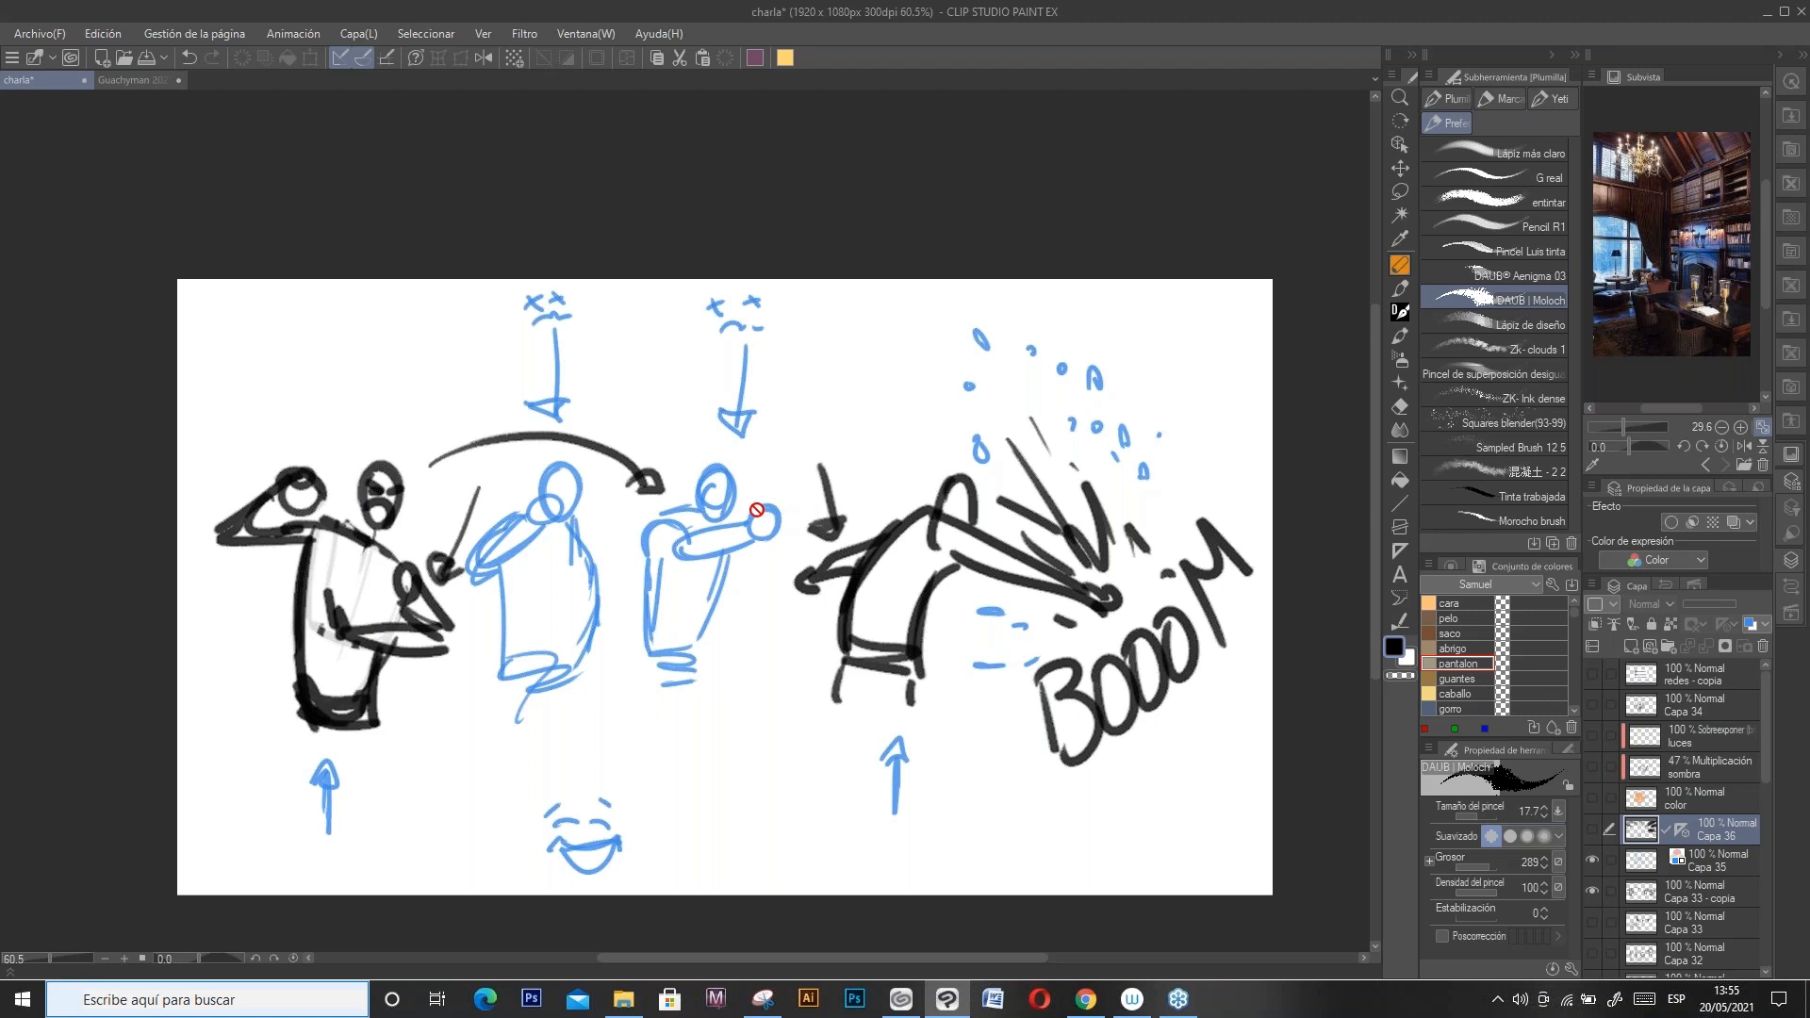
pyautogui.scroll(2, 758, 510)
pyautogui.moveTo(768, 460); pyautogui.dragTo(714, 371)
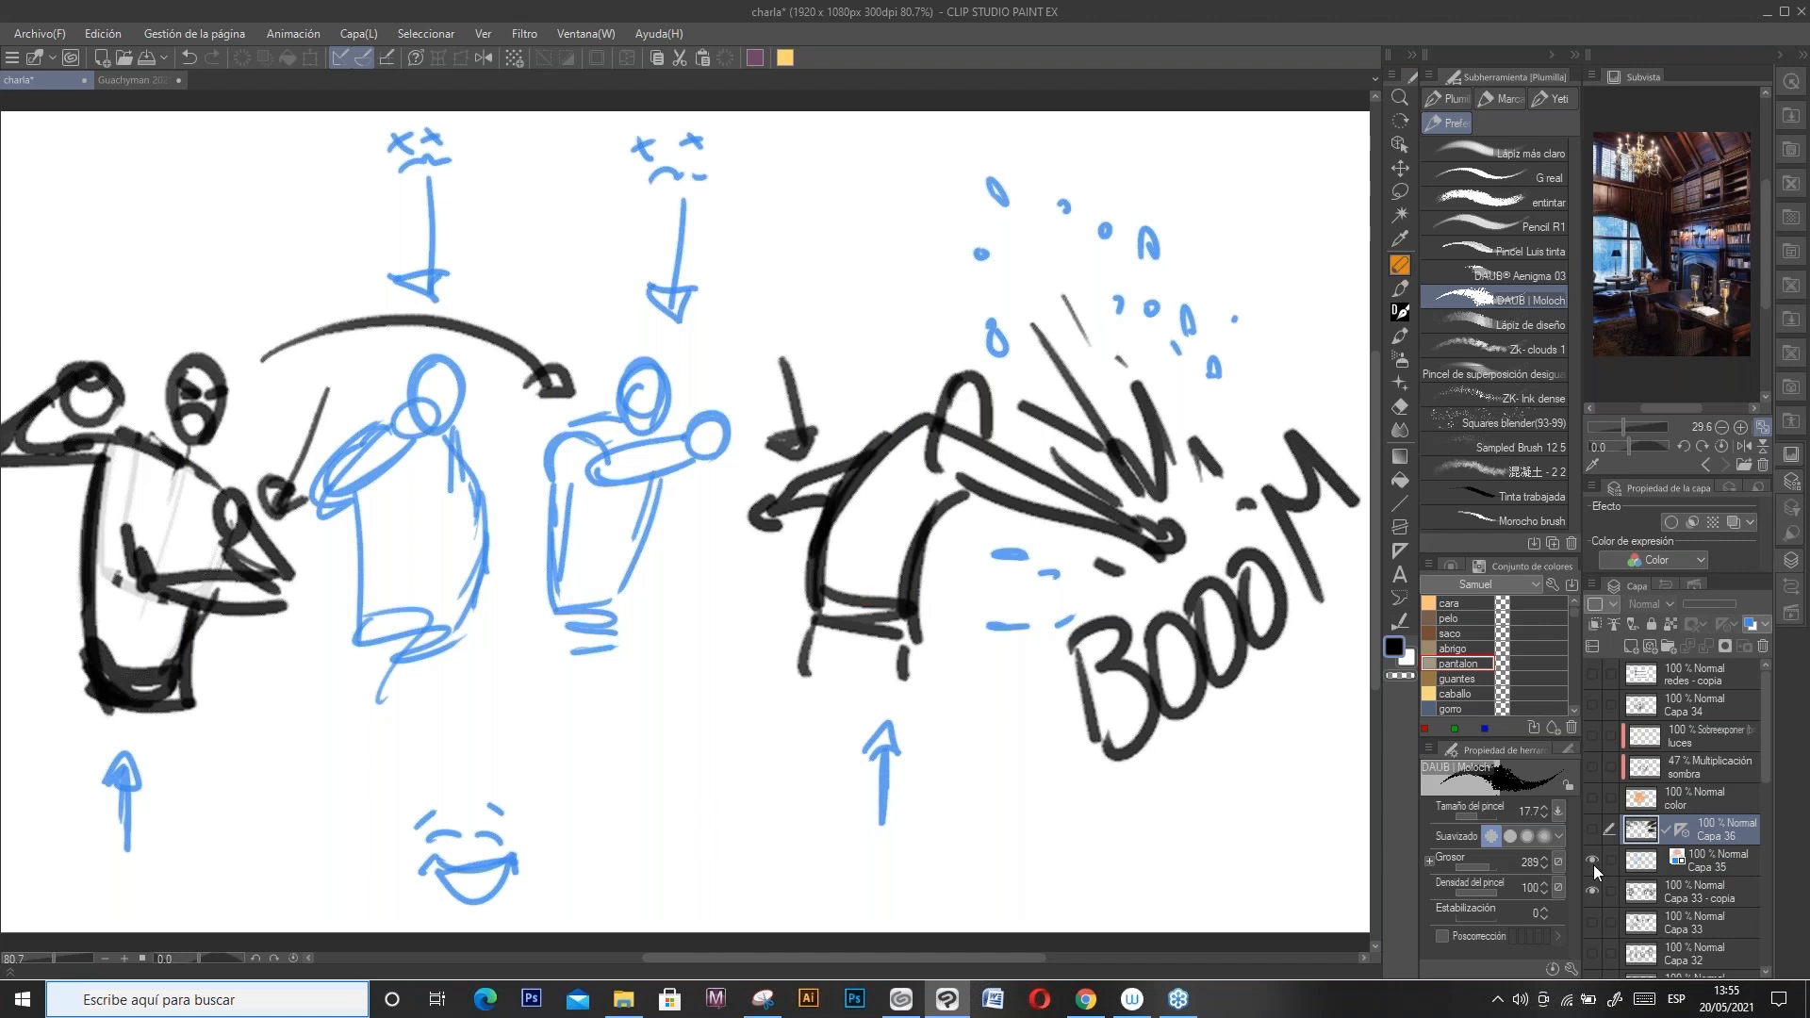
# Step: Add a blank layer above Capa 36 and draw three circles of different sizes with the G pen at size 11.3
pyautogui.click(1631, 644)
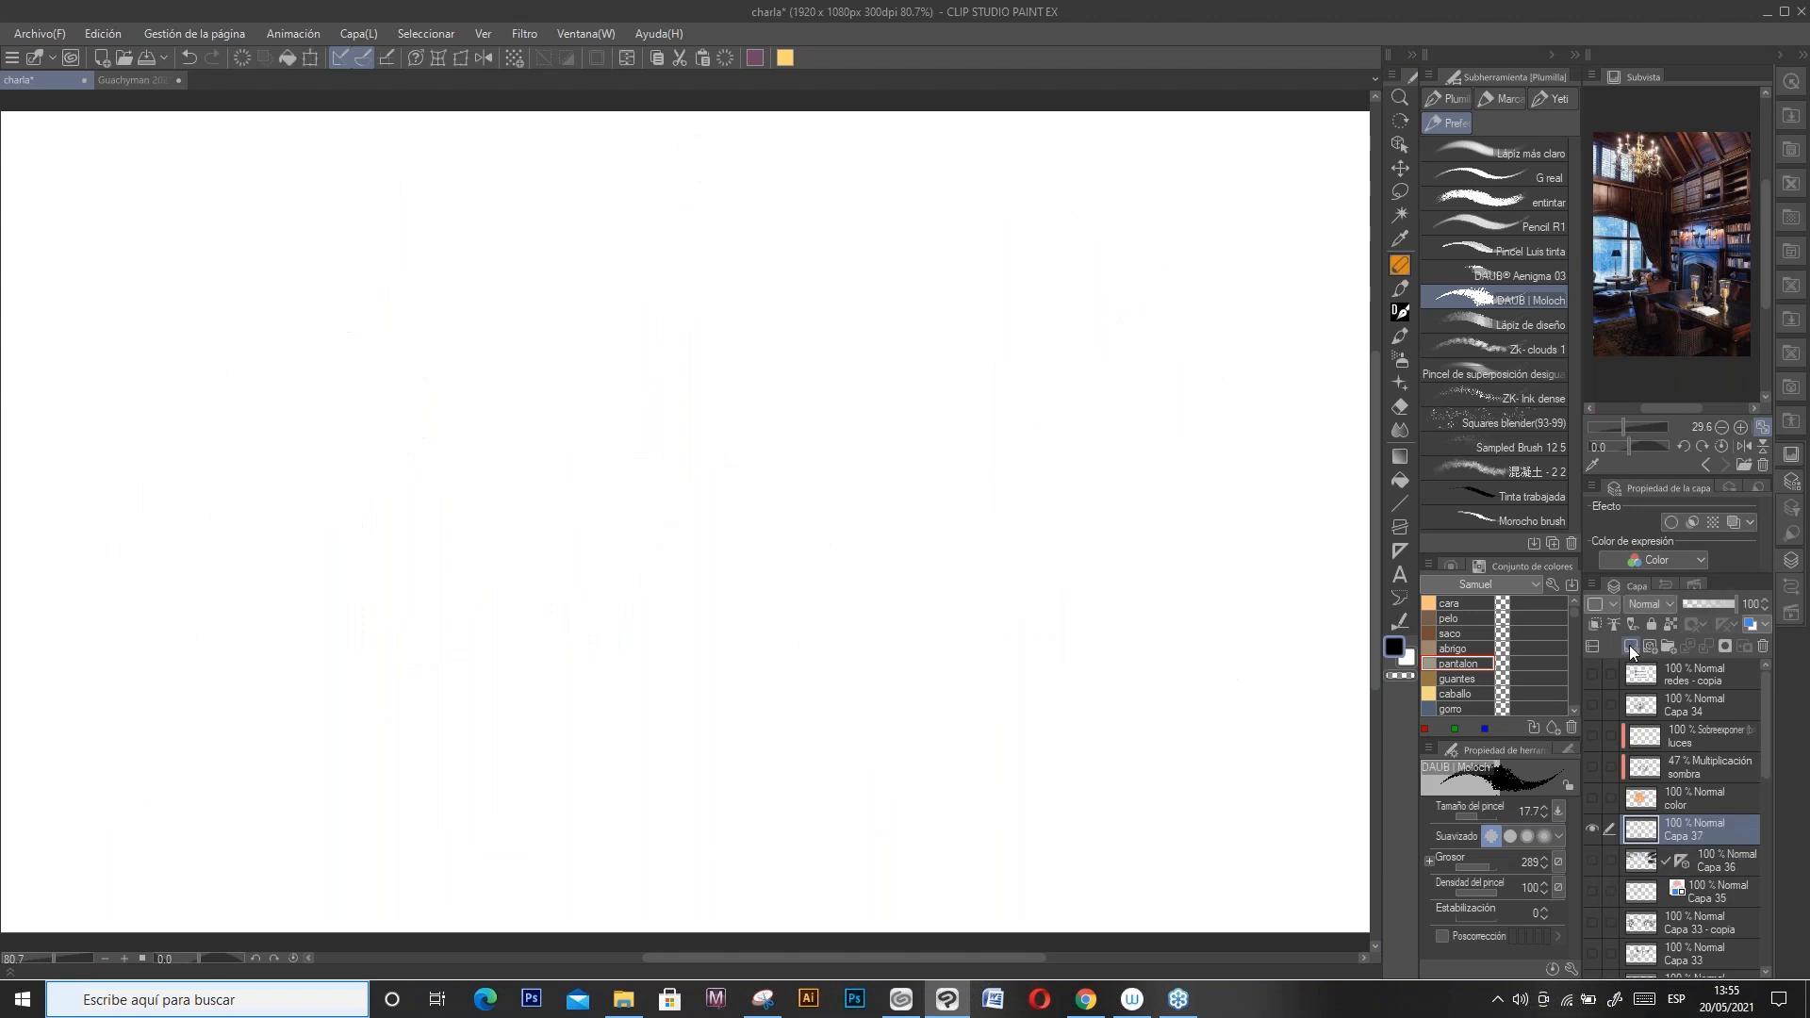
pyautogui.click(1448, 98)
pyautogui.click(1498, 149)
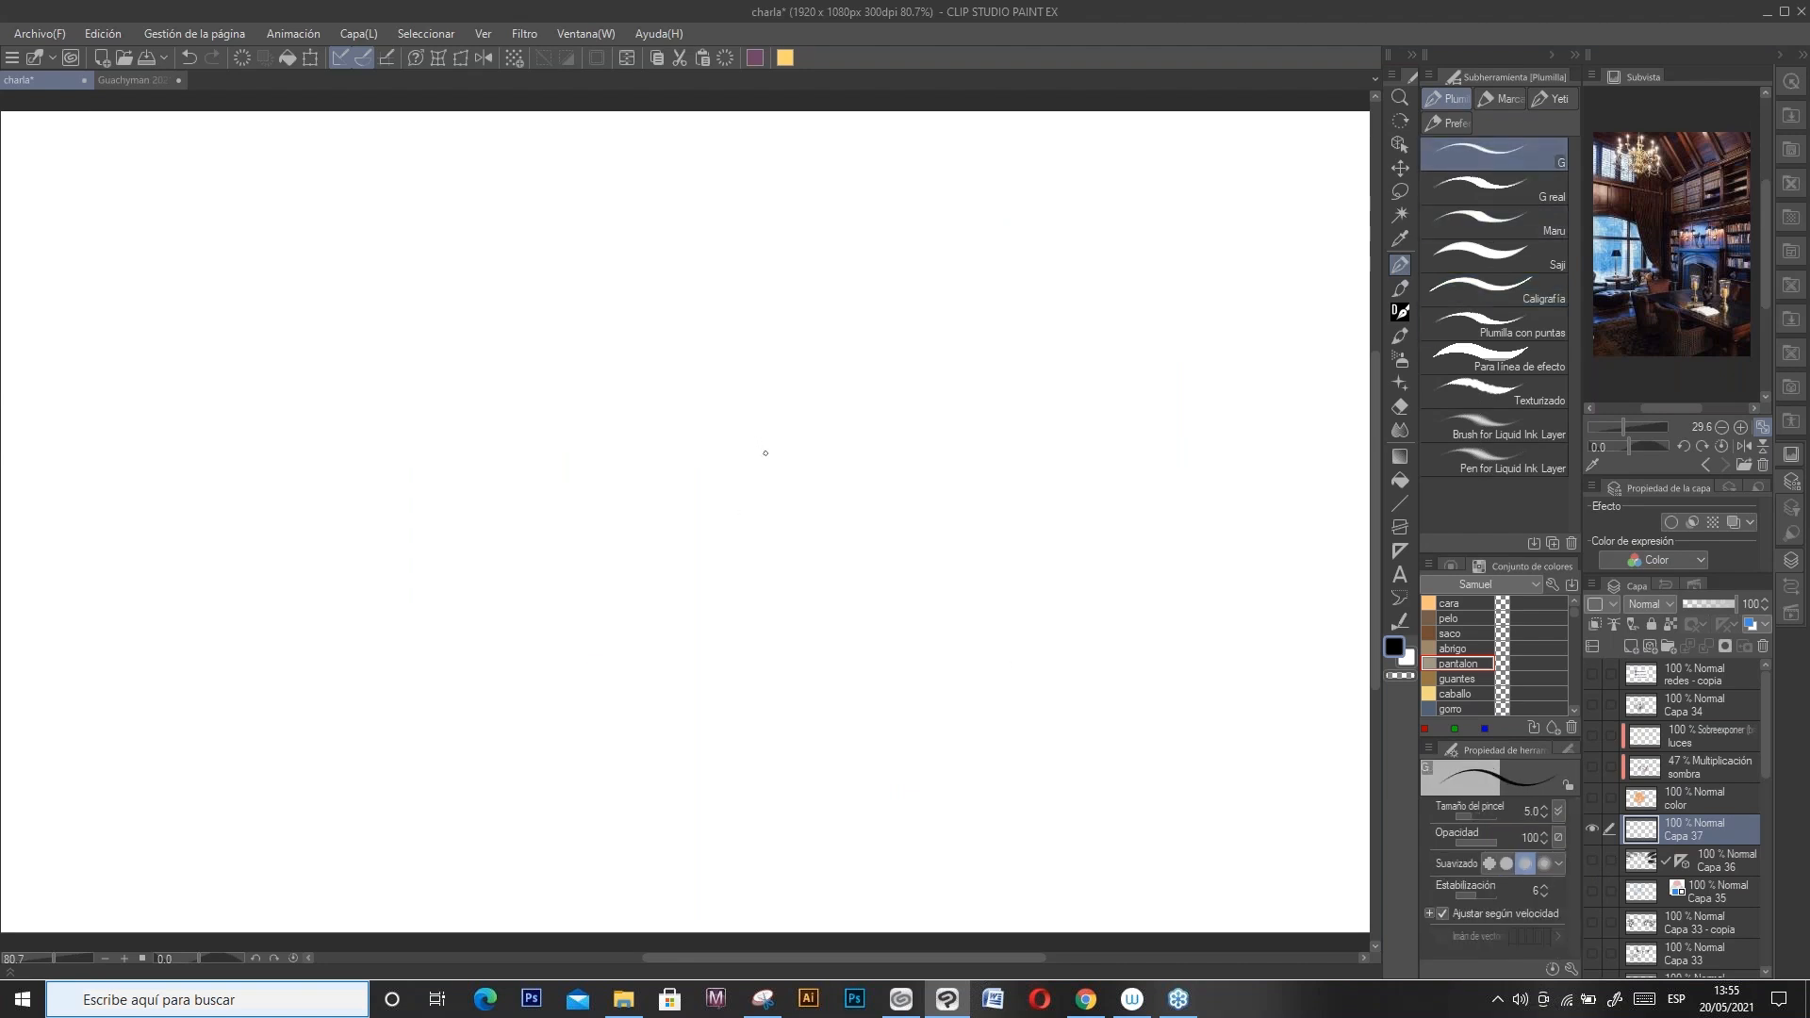
pyautogui.click(1477, 815)
pyautogui.moveTo(617, 502)
pyautogui.mouseDown()
pyautogui.moveTo(701, 492)
pyautogui.moveTo(595, 332)
pyautogui.mouseUp()
pyautogui.moveTo(922, 429)
pyautogui.mouseDown()
pyautogui.moveTo(862, 416)
pyautogui.moveTo(893, 449)
pyautogui.mouseUp()
pyautogui.moveTo(404, 542); pyautogui.dragTo(389, 541)
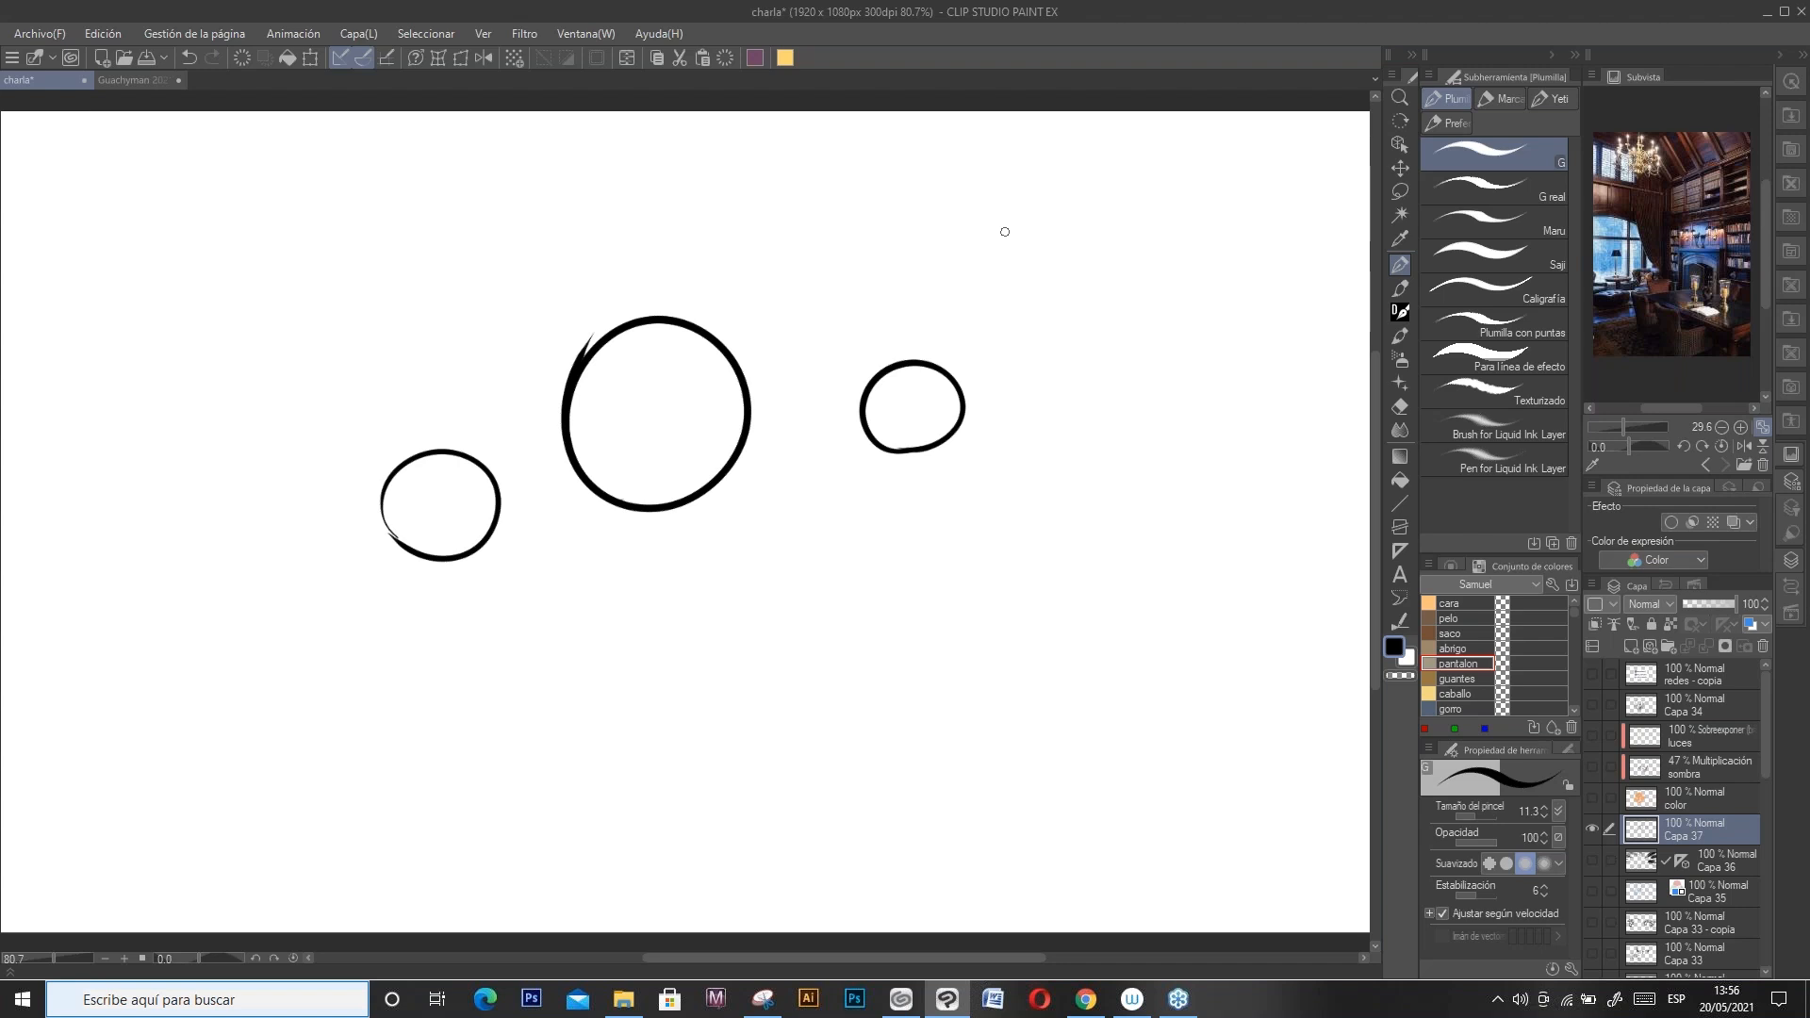
# Step: Sketch a tilted head above the circles with an oval outline, a vertical centre line, a curved face line and dark shading on the jaw
pyautogui.moveTo(1001, 338)
pyautogui.mouseDown()
pyautogui.moveTo(1014, 235)
pyautogui.moveTo(1047, 205)
pyautogui.moveTo(1100, 292)
pyautogui.moveTo(1079, 349)
pyautogui.moveTo(1000, 320)
pyautogui.moveTo(991, 250)
pyautogui.mouseUp()
pyautogui.moveTo(1038, 210); pyautogui.dragTo(1069, 207)
pyautogui.moveTo(1000, 325); pyautogui.dragTo(1017, 360)
pyautogui.moveTo(1042, 207); pyautogui.dragTo(1085, 228)
pyautogui.moveTo(1093, 280); pyautogui.dragTo(1082, 342)
pyautogui.moveTo(1042, 209); pyautogui.dragTo(1041, 373)
pyautogui.moveTo(994, 271); pyautogui.dragTo(1112, 264)
pyautogui.moveTo(1005, 290)
pyautogui.mouseDown()
pyautogui.moveTo(1038, 305)
pyautogui.moveTo(1037, 343)
pyautogui.mouseUp()
pyautogui.moveTo(1049, 358)
pyautogui.mouseDown()
pyautogui.moveTo(1050, 335)
pyautogui.moveTo(1047, 350)
pyautogui.mouseUp()
pyautogui.moveTo(1014, 330)
pyautogui.mouseDown()
pyautogui.moveTo(1044, 371)
pyautogui.moveTo(1007, 393)
pyautogui.mouseUp()
pyautogui.moveTo(762, 608); pyautogui.dragTo(771, 637)
# Step: Draw a small circle and a reaching hand with spread fingers below the head and larger circles
pyautogui.moveTo(870, 555)
pyautogui.mouseDown()
pyautogui.moveTo(852, 584)
pyautogui.moveTo(877, 613)
pyautogui.mouseUp()
pyautogui.moveTo(873, 498)
pyautogui.mouseDown()
pyautogui.moveTo(875, 546)
pyautogui.moveTo(908, 517)
pyautogui.mouseUp()
pyautogui.moveTo(896, 527); pyautogui.dragTo(892, 570)
pyautogui.moveTo(953, 520); pyautogui.dragTo(926, 566)
pyautogui.moveTo(891, 594)
pyautogui.mouseDown()
pyautogui.moveTo(932, 571)
pyautogui.moveTo(879, 609)
pyautogui.mouseUp()
pyautogui.moveTo(939, 551); pyautogui.dragTo(903, 577)
# Step: Try out strokes for the forearm and shoulder leading down from the hand, undoing the unwanted ones
pyautogui.moveTo(950, 547)
pyautogui.mouseDown()
pyautogui.moveTo(891, 601)
pyautogui.moveTo(951, 527)
pyautogui.moveTo(916, 589)
pyautogui.moveTo(904, 575)
pyautogui.moveTo(931, 552)
pyautogui.moveTo(895, 587)
pyautogui.moveTo(939, 554)
pyautogui.moveTo(851, 580)
pyautogui.moveTo(857, 611)
pyautogui.moveTo(808, 632)
pyautogui.moveTo(762, 720)
pyautogui.mouseUp()
pyautogui.hotkey('ctrl', 'z')
pyautogui.hotkey('ctrl', 'z')
pyautogui.hotkey('ctrl', 'z')
pyautogui.hotkey('ctrl', 'z')
pyautogui.moveTo(867, 609); pyautogui.dragTo(817, 724)
pyautogui.moveTo(749, 719)
pyautogui.mouseDown()
pyautogui.moveTo(828, 728)
pyautogui.moveTo(781, 731)
pyautogui.mouseUp()
pyautogui.moveTo(860, 612); pyautogui.dragTo(847, 648)
pyautogui.moveTo(811, 693); pyautogui.dragTo(777, 731)
pyautogui.moveTo(842, 630)
pyautogui.mouseDown()
pyautogui.moveTo(807, 714)
pyautogui.moveTo(836, 677)
pyautogui.moveTo(817, 700)
pyautogui.mouseUp()
pyautogui.hotkey('ctrl', 'z')
pyautogui.hotkey('ctrl', 'z')
pyautogui.hotkey('ctrl', 'z')
# Step: Redraw the forearm down to the shoulder and sketch the side of the torso, undoing stray strokes
pyautogui.moveTo(872, 602); pyautogui.dragTo(842, 645)
pyautogui.moveTo(852, 638); pyautogui.dragTo(811, 722)
pyautogui.moveTo(846, 627)
pyautogui.mouseDown()
pyautogui.moveTo(847, 712)
pyautogui.moveTo(875, 691)
pyautogui.moveTo(833, 683)
pyautogui.moveTo(861, 713)
pyautogui.moveTo(830, 692)
pyautogui.moveTo(861, 682)
pyautogui.moveTo(863, 667)
pyautogui.moveTo(831, 681)
pyautogui.moveTo(857, 655)
pyautogui.moveTo(847, 693)
pyautogui.moveTo(875, 673)
pyautogui.moveTo(821, 725)
pyautogui.moveTo(750, 712)
pyautogui.moveTo(745, 732)
pyautogui.moveTo(744, 695)
pyautogui.moveTo(791, 725)
pyautogui.moveTo(861, 718)
pyautogui.moveTo(853, 804)
pyautogui.mouseUp()
pyautogui.hotkey('ctrl', 'z')
pyautogui.hotkey('ctrl', 'z')
pyautogui.moveTo(727, 711); pyautogui.dragTo(737, 819)
pyautogui.moveTo(852, 798)
pyautogui.mouseDown()
pyautogui.moveTo(844, 856)
pyautogui.moveTo(842, 816)
pyautogui.moveTo(782, 877)
pyautogui.mouseUp()
pyautogui.hotkey('ctrl', 'z')
pyautogui.moveTo(724, 745)
pyautogui.mouseDown()
pyautogui.moveTo(701, 811)
pyautogui.moveTo(721, 827)
pyautogui.mouseUp()
pyautogui.hotkey('ctrl', 'z')
# Step: Sketch the reaching figure's lower body with heavy dark strokes, undoing the ones that do not fit
pyautogui.moveTo(820, 750)
pyautogui.mouseDown()
pyautogui.moveTo(815, 806)
pyautogui.moveTo(872, 795)
pyautogui.moveTo(855, 851)
pyautogui.moveTo(827, 844)
pyautogui.moveTo(863, 901)
pyautogui.moveTo(901, 903)
pyautogui.mouseUp()
pyautogui.hotkey('ctrl', 'z')
pyautogui.hotkey('ctrl', 'z')
pyautogui.moveTo(868, 801); pyautogui.dragTo(896, 907)
pyautogui.moveTo(827, 851); pyautogui.dragTo(830, 877)
pyautogui.moveTo(829, 866)
pyautogui.mouseDown()
pyautogui.moveTo(871, 913)
pyautogui.moveTo(842, 873)
pyautogui.moveTo(869, 900)
pyautogui.mouseUp()
pyautogui.moveTo(792, 817)
pyautogui.mouseDown()
pyautogui.moveTo(764, 822)
pyautogui.moveTo(820, 815)
pyautogui.moveTo(773, 792)
pyautogui.moveTo(777, 758)
pyautogui.mouseUp()
pyautogui.hotkey('ctrl', 'z')
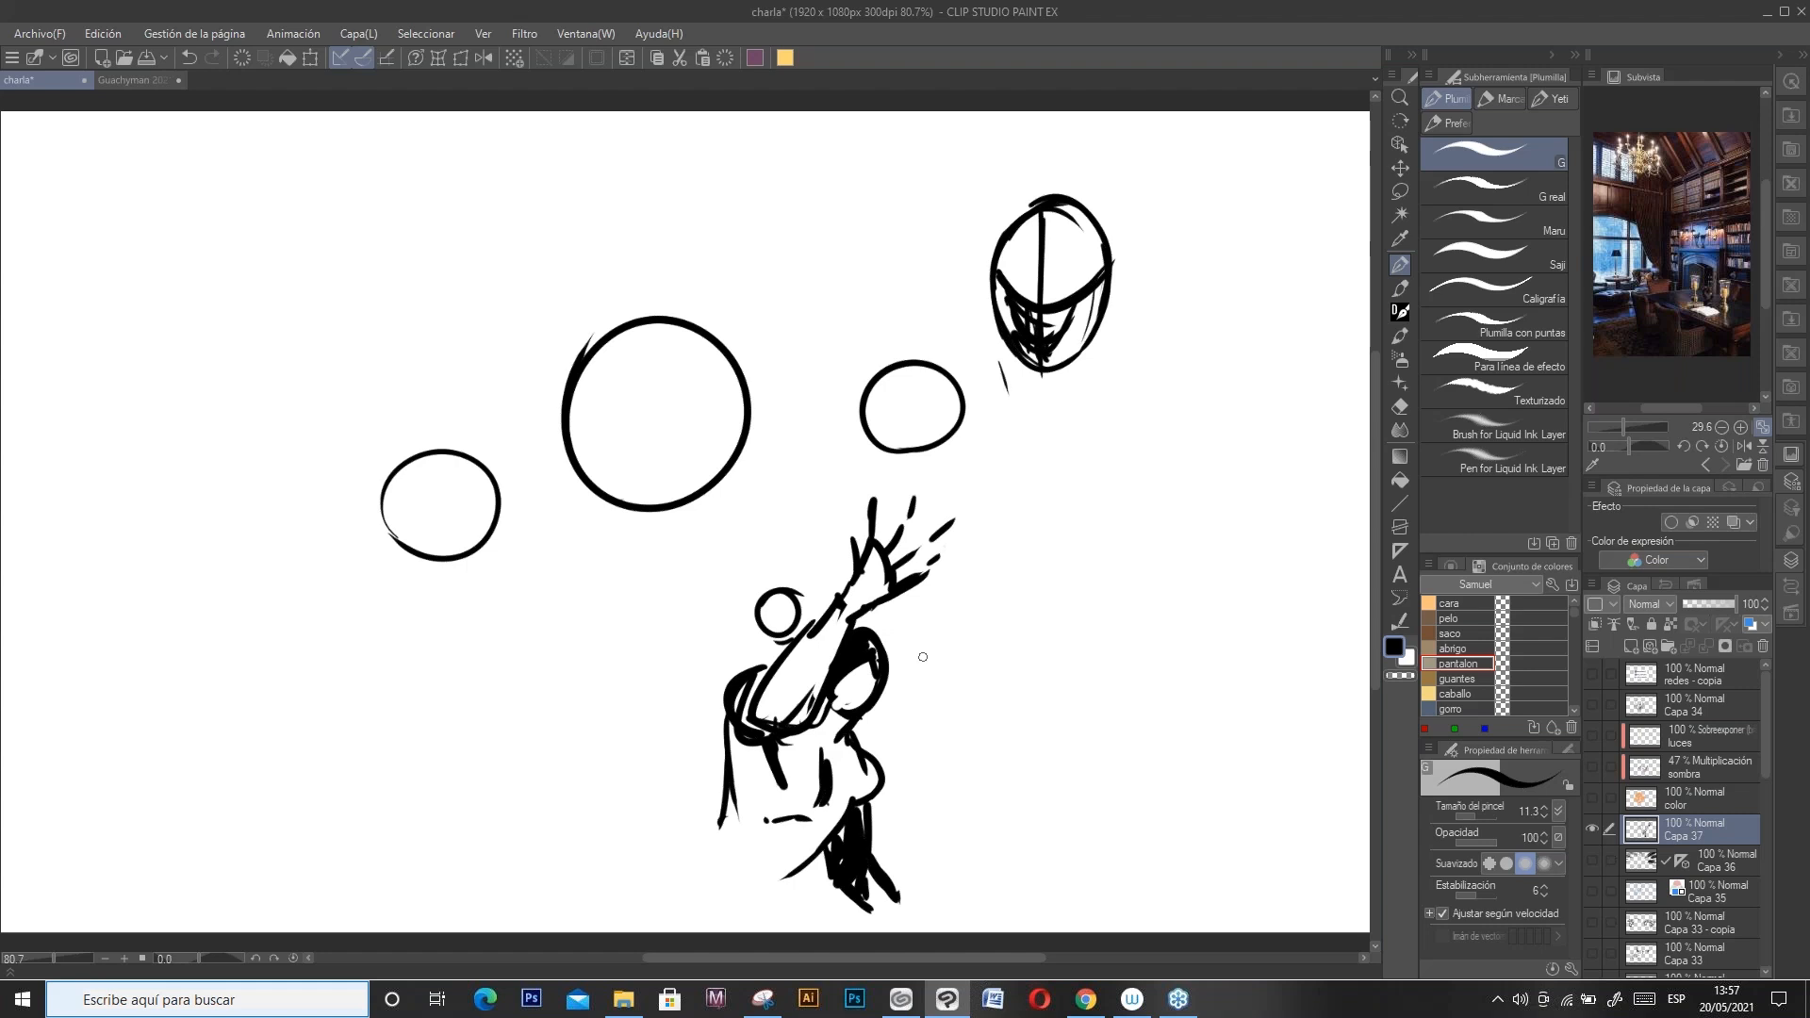
# Step: Draw one curved arrow with the DAUB Moloch brush and a second below it with the Morocho brush
pyautogui.click(1471, 122)
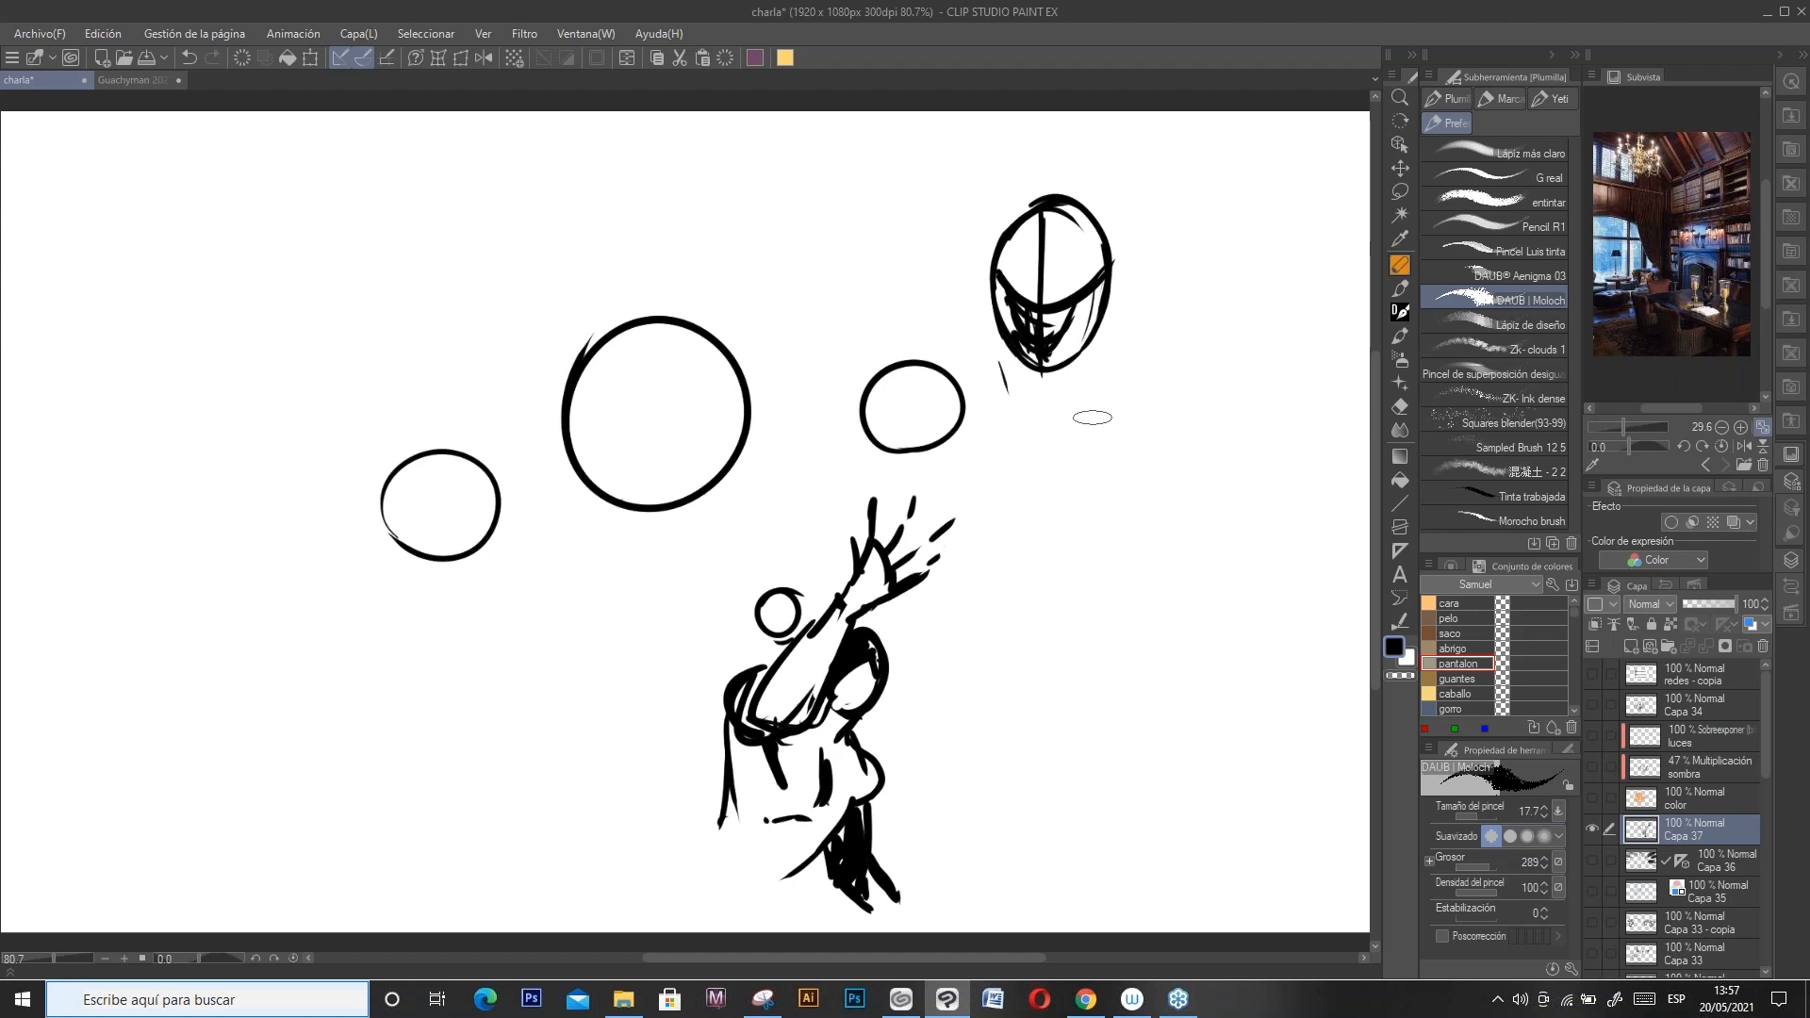
pyautogui.moveTo(1064, 445)
pyautogui.mouseDown()
pyautogui.moveTo(1256, 378)
pyautogui.moveTo(1298, 382)
pyautogui.mouseUp()
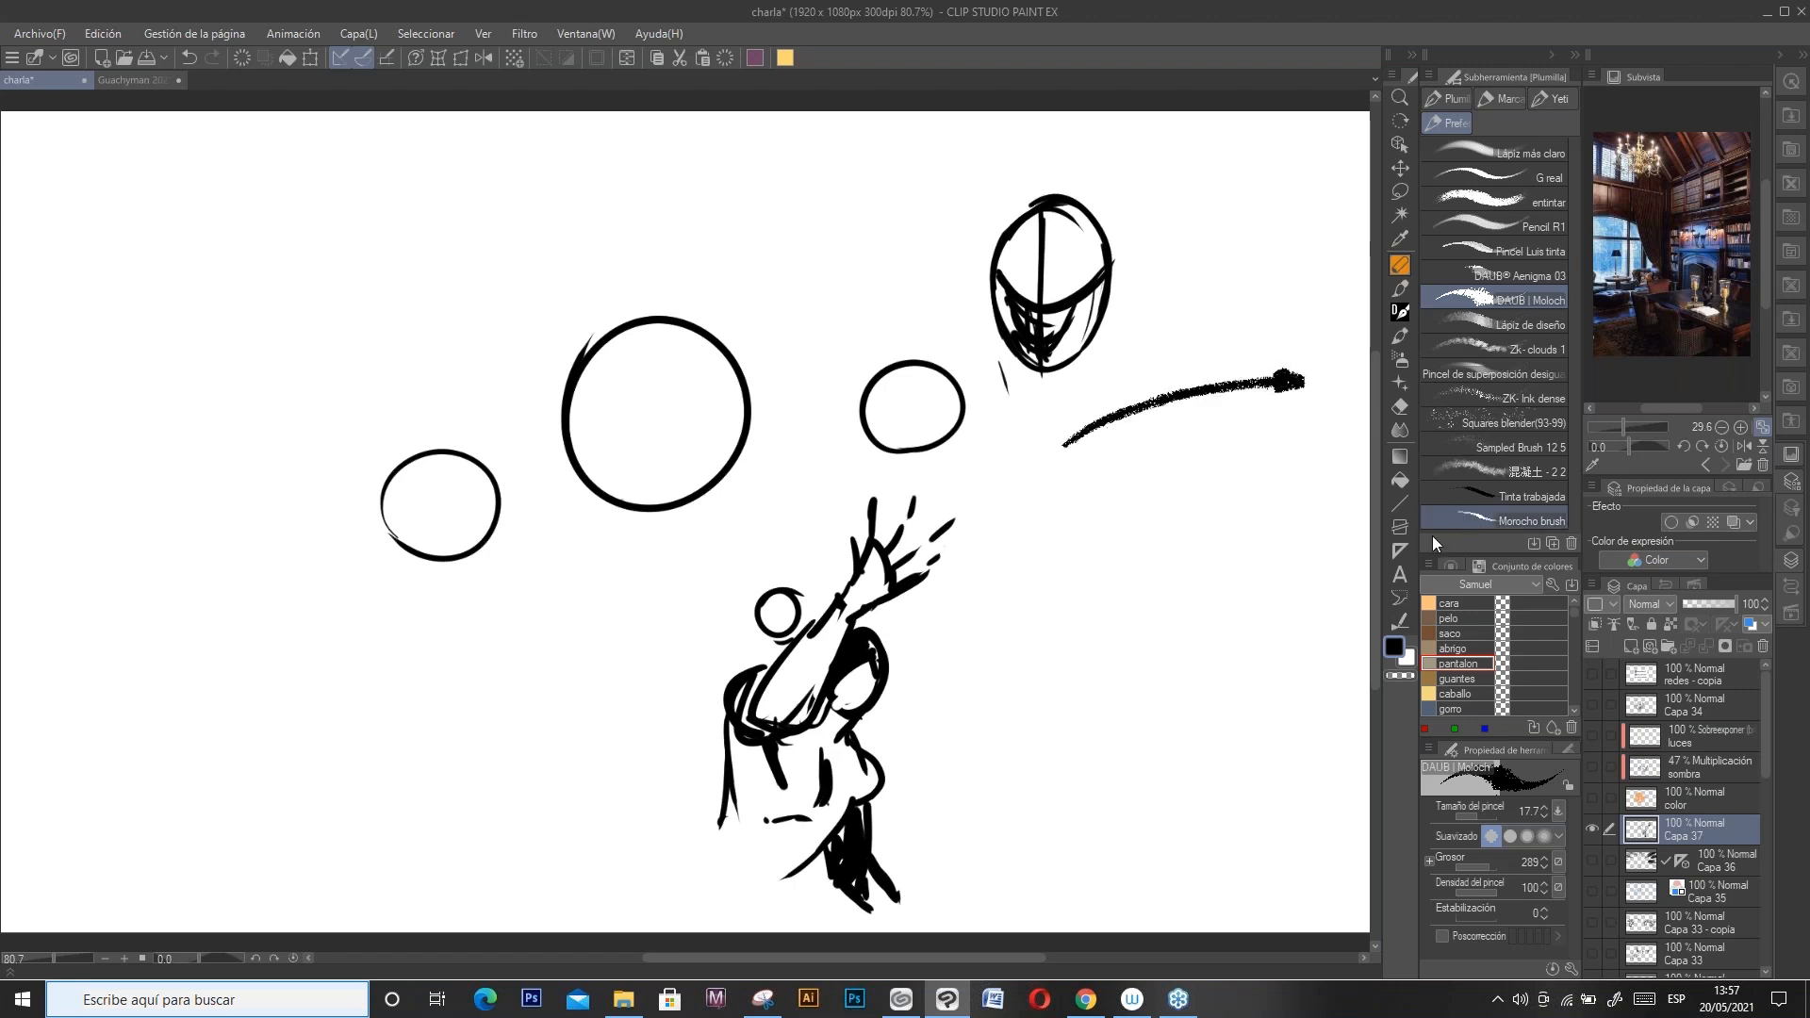
pyautogui.click(1527, 519)
pyautogui.moveTo(1163, 485); pyautogui.dragTo(1306, 443)
pyautogui.moveTo(1294, 450)
pyautogui.mouseDown()
pyautogui.moveTo(1325, 435)
pyautogui.moveTo(1315, 460)
pyautogui.moveTo(1301, 426)
pyautogui.moveTo(1314, 443)
pyautogui.moveTo(1186, 475)
pyautogui.mouseUp()
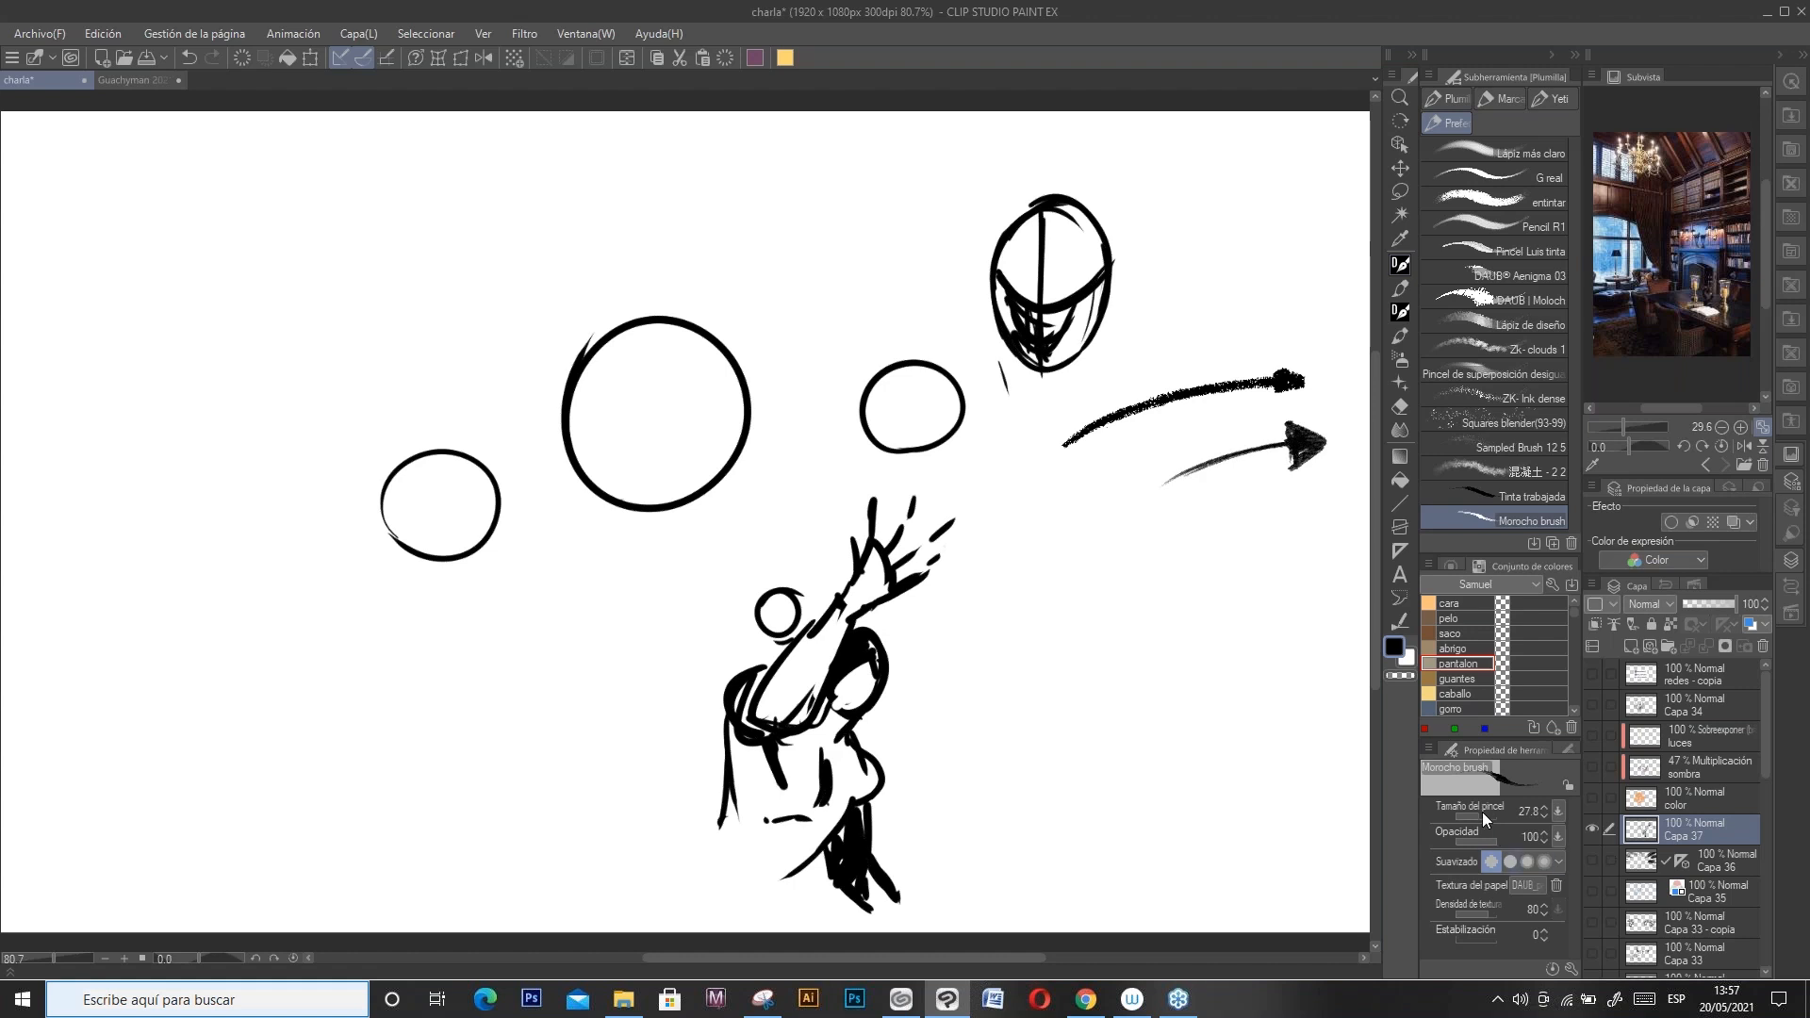
# Step: Sketch a frowning eye with a thick eyebrow and hatched shading in the canvas's upper-left area using the Morocho brush at size 27.8
pyautogui.moveTo(1480, 819); pyautogui.dragTo(1477, 811)
pyautogui.moveTo(184, 280); pyautogui.dragTo(172, 352)
pyautogui.click(1479, 816)
pyautogui.moveTo(232, 247)
pyautogui.mouseDown()
pyautogui.moveTo(296, 232)
pyautogui.moveTo(396, 293)
pyautogui.mouseUp()
pyautogui.moveTo(292, 260)
pyautogui.mouseDown()
pyautogui.moveTo(365, 296)
pyautogui.moveTo(317, 309)
pyautogui.moveTo(352, 295)
pyautogui.moveTo(330, 287)
pyautogui.moveTo(370, 299)
pyautogui.moveTo(323, 319)
pyautogui.moveTo(384, 310)
pyautogui.mouseUp()
pyautogui.moveTo(377, 291); pyautogui.dragTo(400, 280)
pyautogui.moveTo(261, 256)
pyautogui.mouseDown()
pyautogui.moveTo(303, 247)
pyautogui.moveTo(272, 327)
pyautogui.moveTo(347, 350)
pyautogui.moveTo(347, 318)
pyautogui.moveTo(401, 316)
pyautogui.moveTo(369, 336)
pyautogui.moveTo(340, 343)
pyautogui.moveTo(399, 302)
pyautogui.moveTo(384, 283)
pyautogui.moveTo(422, 273)
pyautogui.moveTo(386, 306)
pyautogui.mouseUp()
pyautogui.moveTo(350, 214)
pyautogui.mouseDown()
pyautogui.moveTo(415, 258)
pyautogui.moveTo(408, 302)
pyautogui.moveTo(454, 304)
pyautogui.mouseUp()
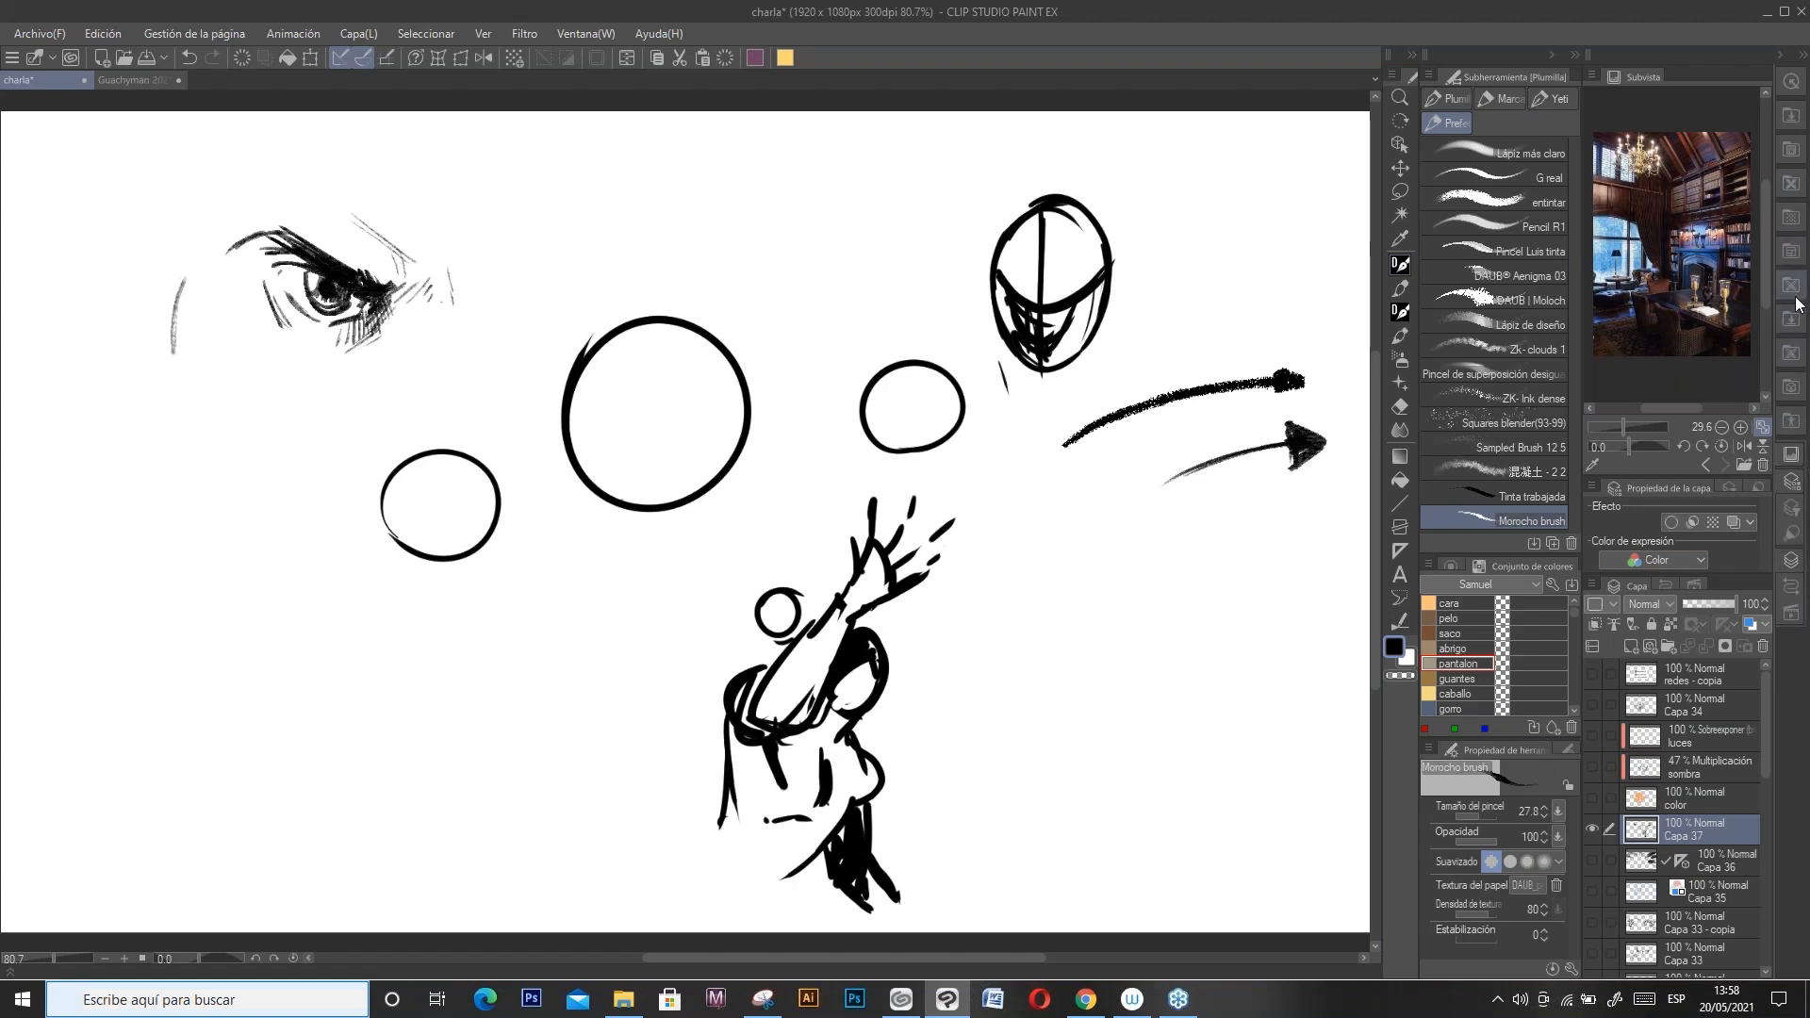
# Step: Add the second eyebrow stroke beside the eye and touch up the eye's inner corner, switching between black and transparent colour
pyautogui.moveTo(450, 270)
pyautogui.mouseDown()
pyautogui.moveTo(405, 285)
pyautogui.moveTo(422, 263)
pyautogui.moveTo(481, 302)
pyautogui.moveTo(537, 274)
pyautogui.mouseUp()
pyautogui.press('c')
pyautogui.moveTo(356, 309)
pyautogui.mouseDown()
pyautogui.moveTo(312, 311)
pyautogui.moveTo(360, 294)
pyautogui.moveTo(302, 296)
pyautogui.moveTo(313, 319)
pyautogui.moveTo(374, 305)
pyautogui.moveTo(330, 322)
pyautogui.moveTo(373, 304)
pyautogui.mouseUp()
pyautogui.press('c')
pyautogui.press('c')
pyautogui.press('c')
pyautogui.press('c')
pyautogui.press('c')
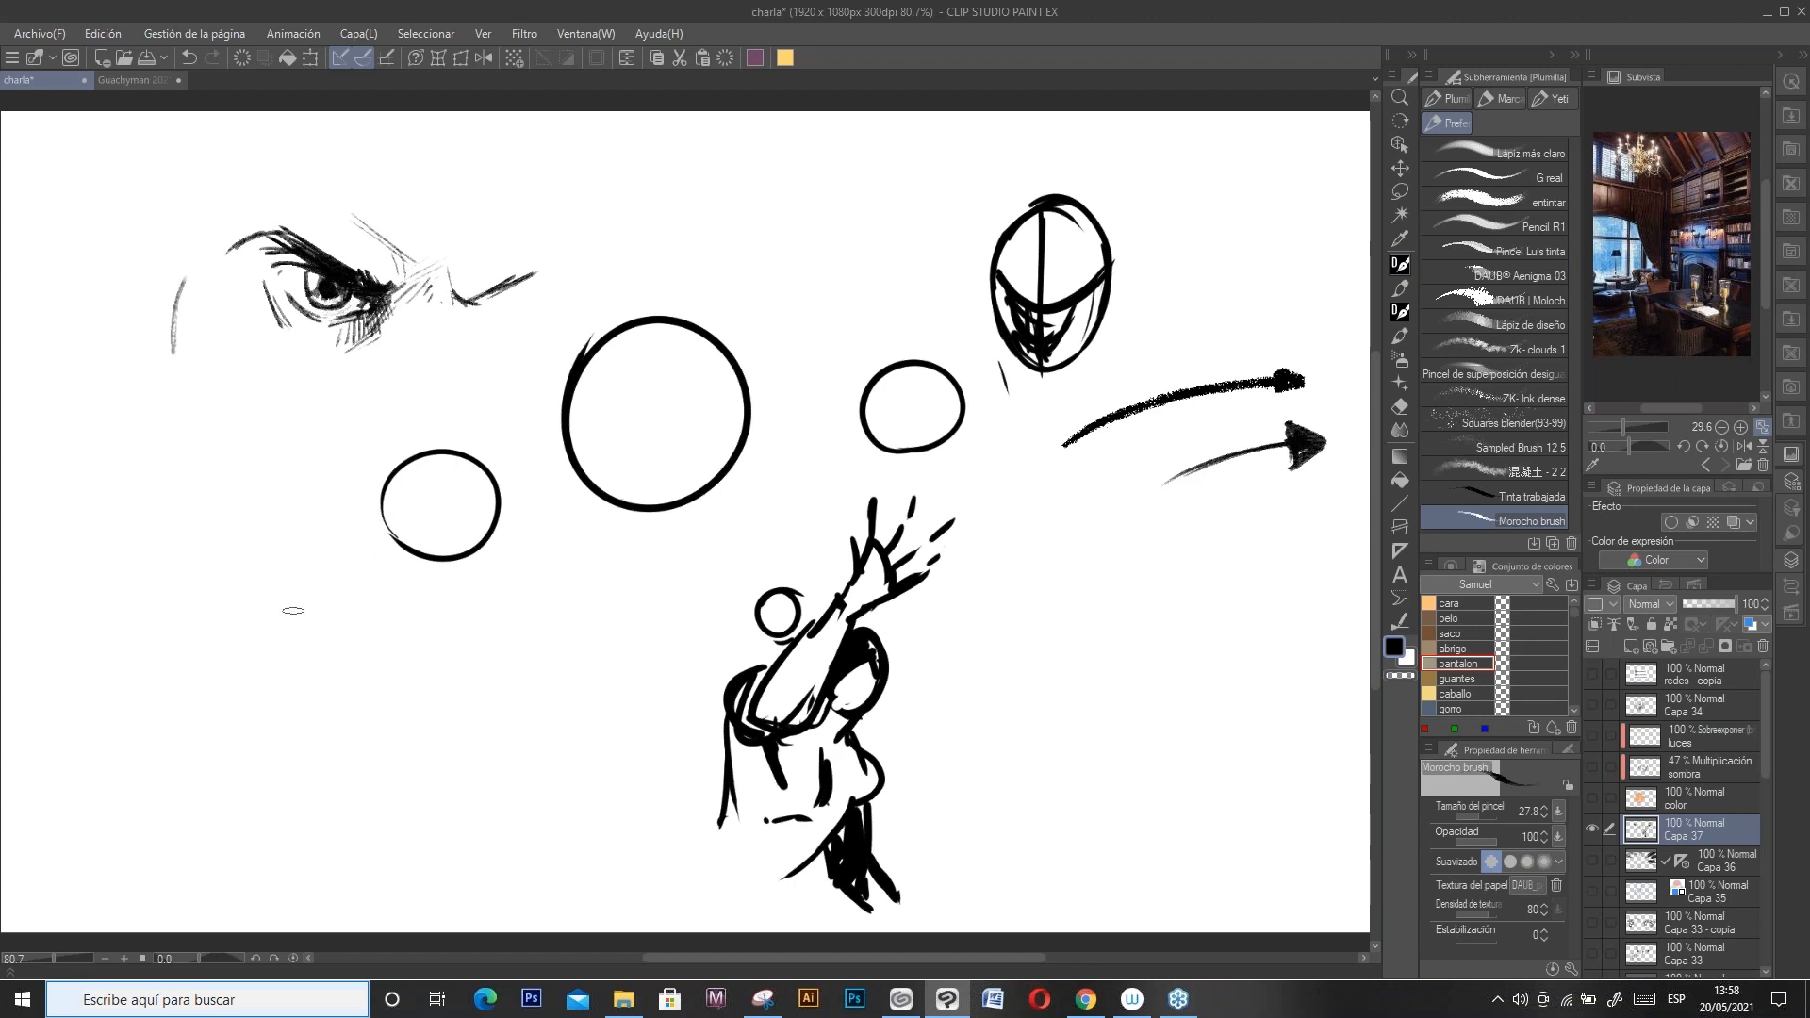
# Step: Sketch the head, torso and legs of a small standing figure below the eye
pyautogui.moveTo(227, 565)
pyautogui.mouseDown()
pyautogui.moveTo(250, 561)
pyautogui.moveTo(233, 551)
pyautogui.moveTo(268, 619)
pyautogui.mouseUp()
pyautogui.moveTo(223, 585)
pyautogui.mouseDown()
pyautogui.moveTo(227, 665)
pyautogui.moveTo(243, 643)
pyautogui.moveTo(216, 719)
pyautogui.mouseUp()
pyautogui.moveTo(221, 649)
pyautogui.mouseDown()
pyautogui.moveTo(217, 732)
pyautogui.moveTo(244, 709)
pyautogui.moveTo(255, 759)
pyautogui.mouseUp()
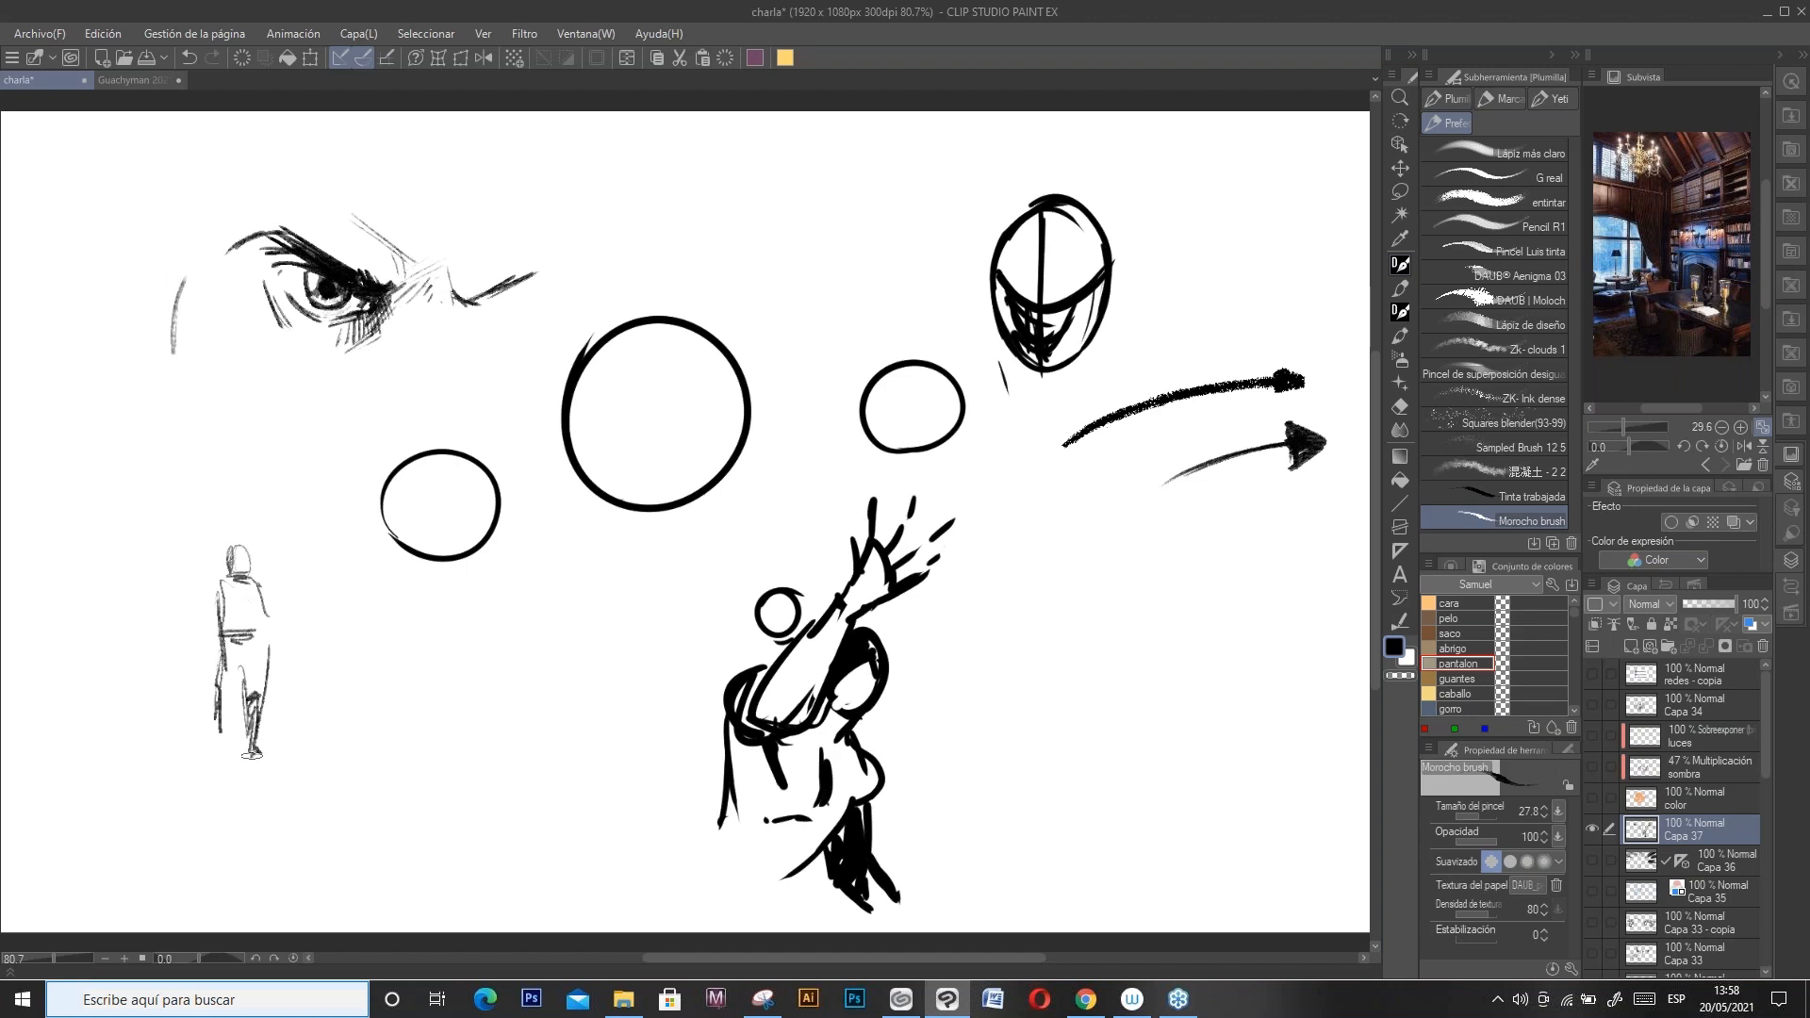
pyautogui.moveTo(226, 672); pyautogui.dragTo(224, 737)
pyautogui.moveTo(247, 730)
pyautogui.mouseDown()
pyautogui.moveTo(227, 673)
pyautogui.moveTo(218, 735)
pyautogui.mouseUp()
# Step: Add the bent arm to the small standing figure and hatch its head, torso and legs
pyautogui.moveTo(262, 598); pyautogui.dragTo(279, 630)
pyautogui.moveTo(264, 628); pyautogui.dragTo(289, 630)
pyautogui.moveTo(275, 609); pyautogui.dragTo(290, 640)
pyautogui.moveTo(270, 634); pyautogui.dragTo(293, 637)
pyautogui.moveTo(226, 557); pyautogui.dragTo(260, 568)
pyautogui.moveTo(223, 585)
pyautogui.mouseDown()
pyautogui.moveTo(209, 633)
pyautogui.moveTo(247, 630)
pyautogui.mouseUp()
pyautogui.moveTo(209, 613)
pyautogui.mouseDown()
pyautogui.moveTo(244, 598)
pyautogui.moveTo(265, 616)
pyautogui.moveTo(247, 685)
pyautogui.moveTo(267, 753)
pyautogui.mouseUp()
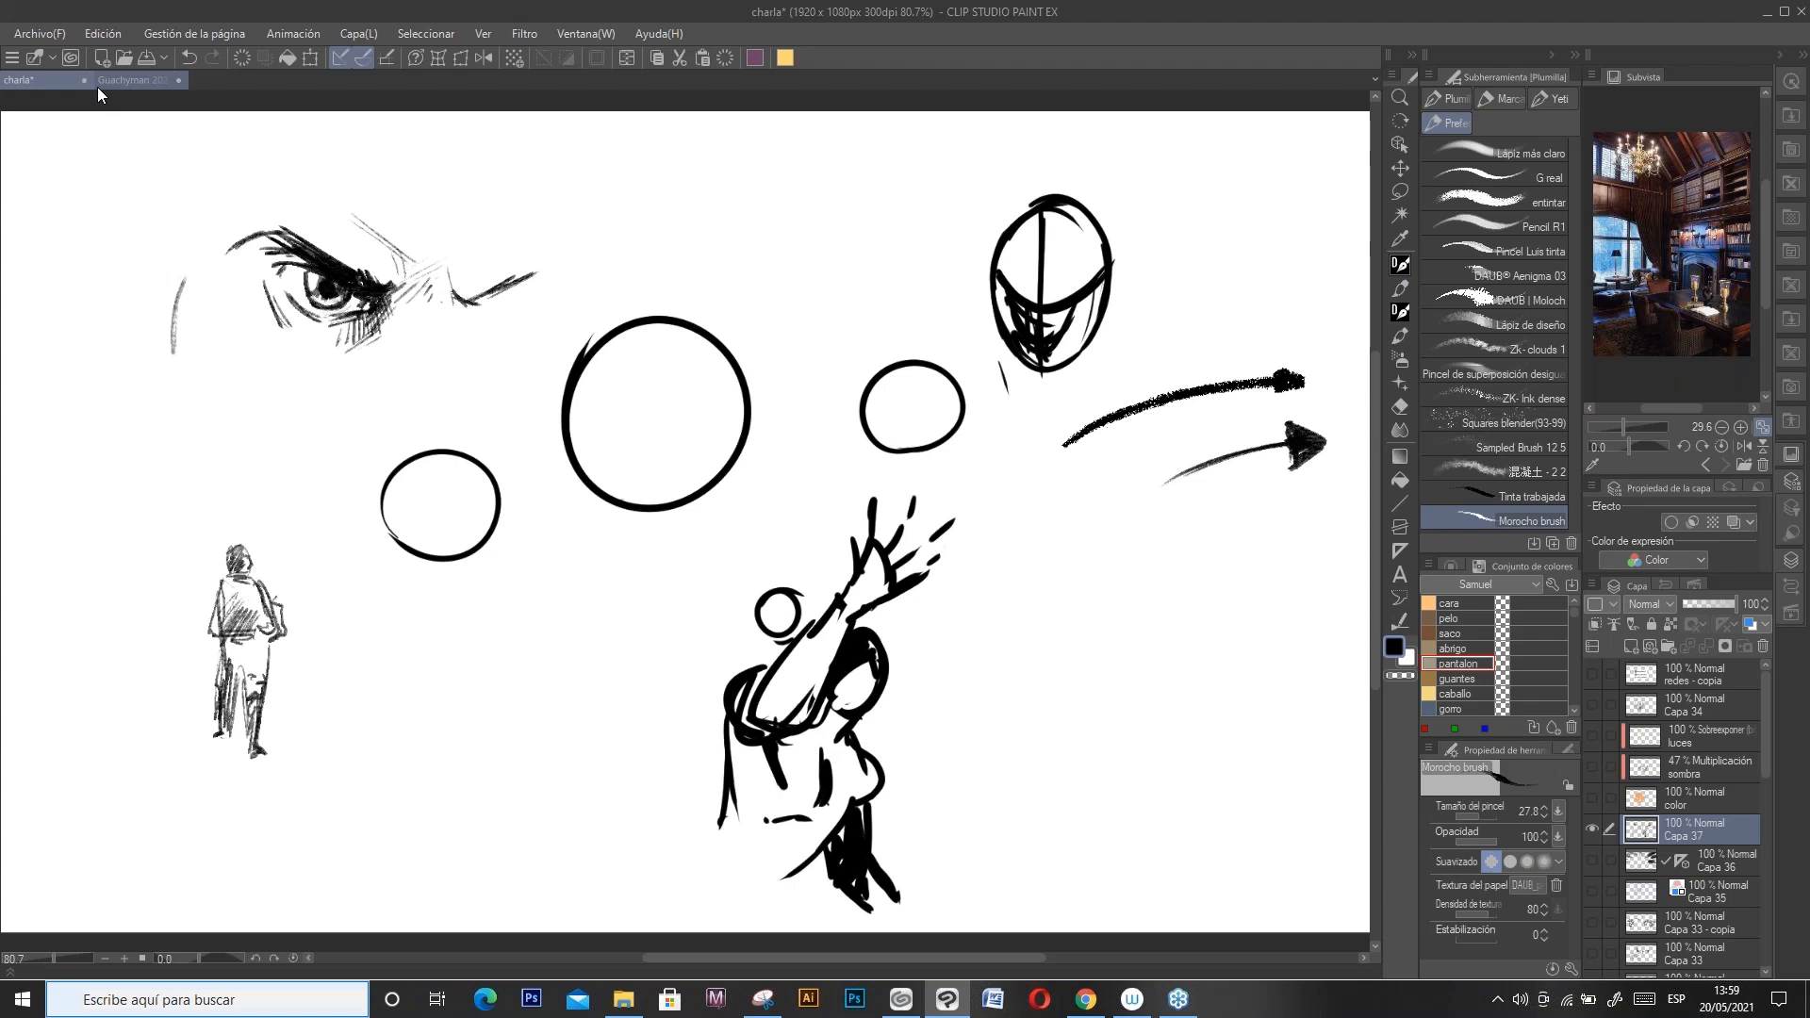
# Step: Draw a tall page rectangle beside the reaching figure and label its width 17 and its height 24
pyautogui.moveTo(1030, 573); pyautogui.dragTo(1032, 698)
pyautogui.moveTo(1030, 565)
pyautogui.mouseDown()
pyautogui.moveTo(1031, 625)
pyautogui.moveTo(1116, 563)
pyautogui.moveTo(1143, 716)
pyautogui.mouseUp()
pyautogui.moveTo(1113, 562); pyautogui.dragTo(1126, 718)
pyautogui.moveTo(1028, 573); pyautogui.dragTo(1035, 728)
pyautogui.moveTo(1141, 608)
pyautogui.mouseDown()
pyautogui.moveTo(1158, 628)
pyautogui.moveTo(1176, 617)
pyautogui.mouseUp()
pyautogui.moveTo(1171, 601); pyautogui.dragTo(1172, 626)
pyautogui.moveTo(1060, 527); pyautogui.dragTo(1134, 572)
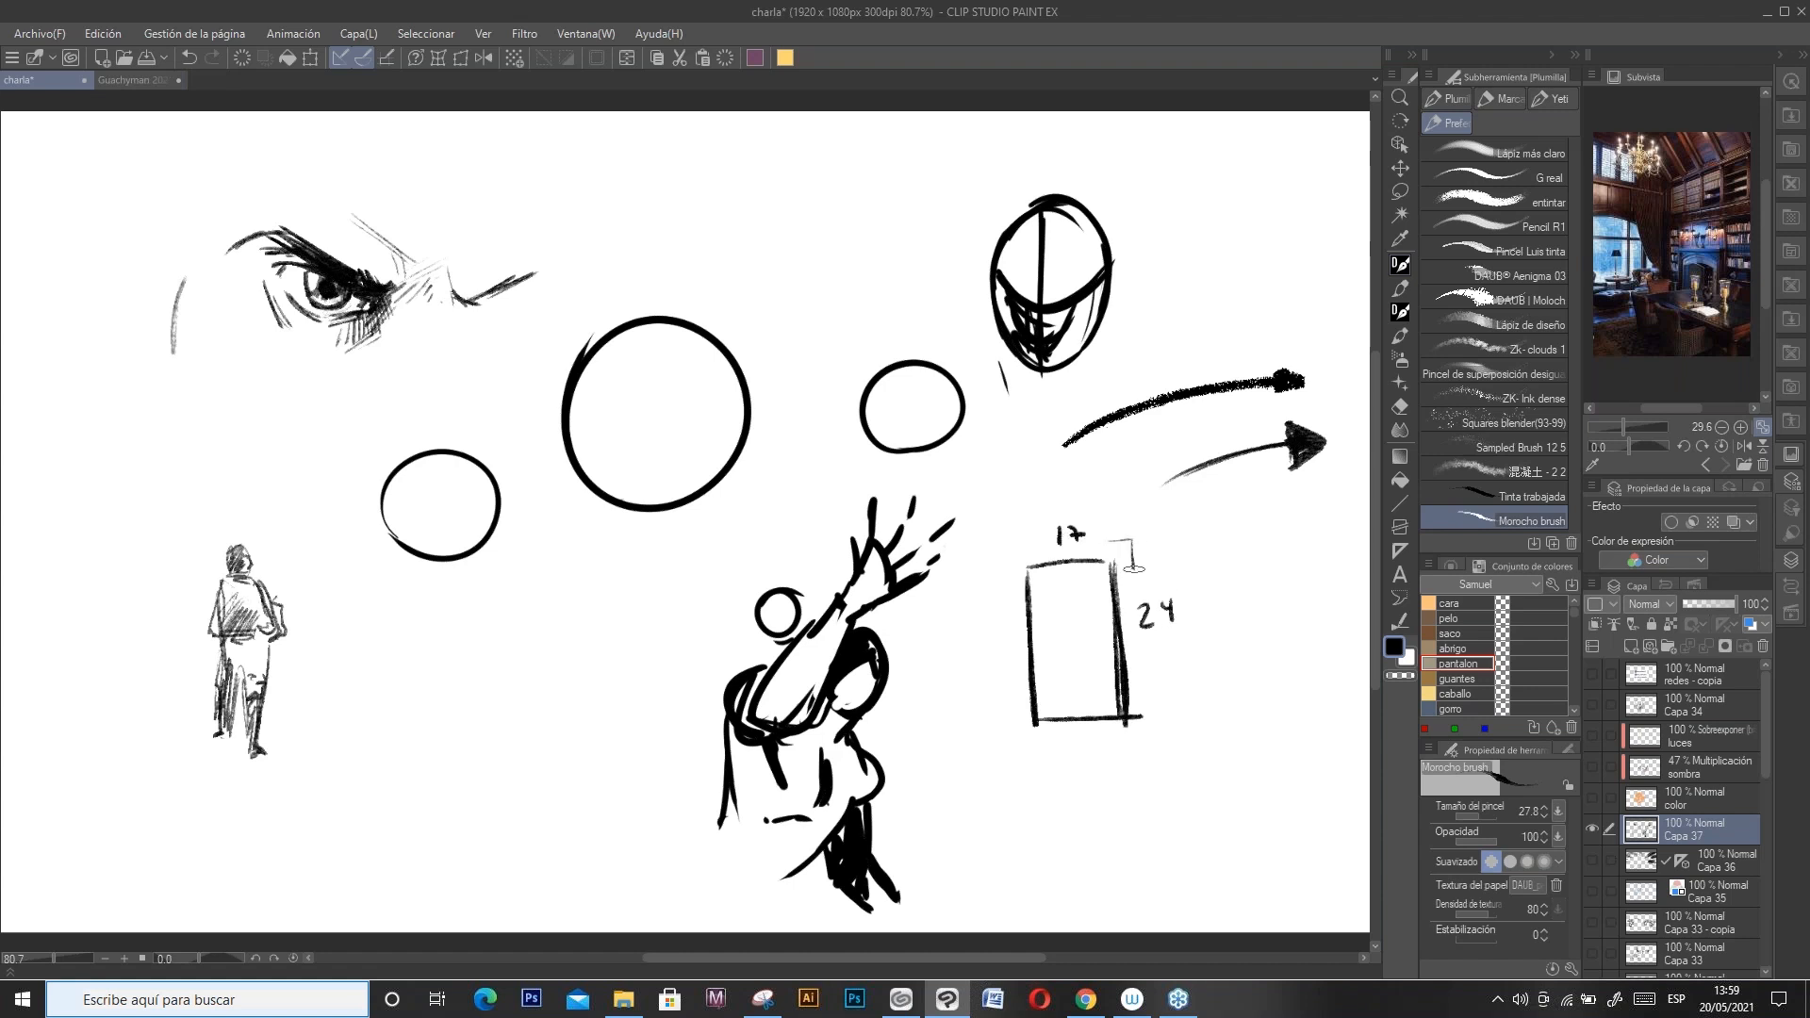
# Step: Draw an arrow from the page dimensions to a boxed note reading 600 px
pyautogui.moveTo(1160, 644)
pyautogui.mouseDown()
pyautogui.moveTo(1200, 660)
pyautogui.moveTo(1284, 632)
pyautogui.mouseUp()
pyautogui.moveTo(1254, 665); pyautogui.dragTo(1281, 676)
pyautogui.moveTo(1281, 661)
pyautogui.mouseDown()
pyautogui.moveTo(1268, 676)
pyautogui.moveTo(1304, 677)
pyautogui.moveTo(1223, 677)
pyautogui.moveTo(1300, 683)
pyautogui.mouseUp()
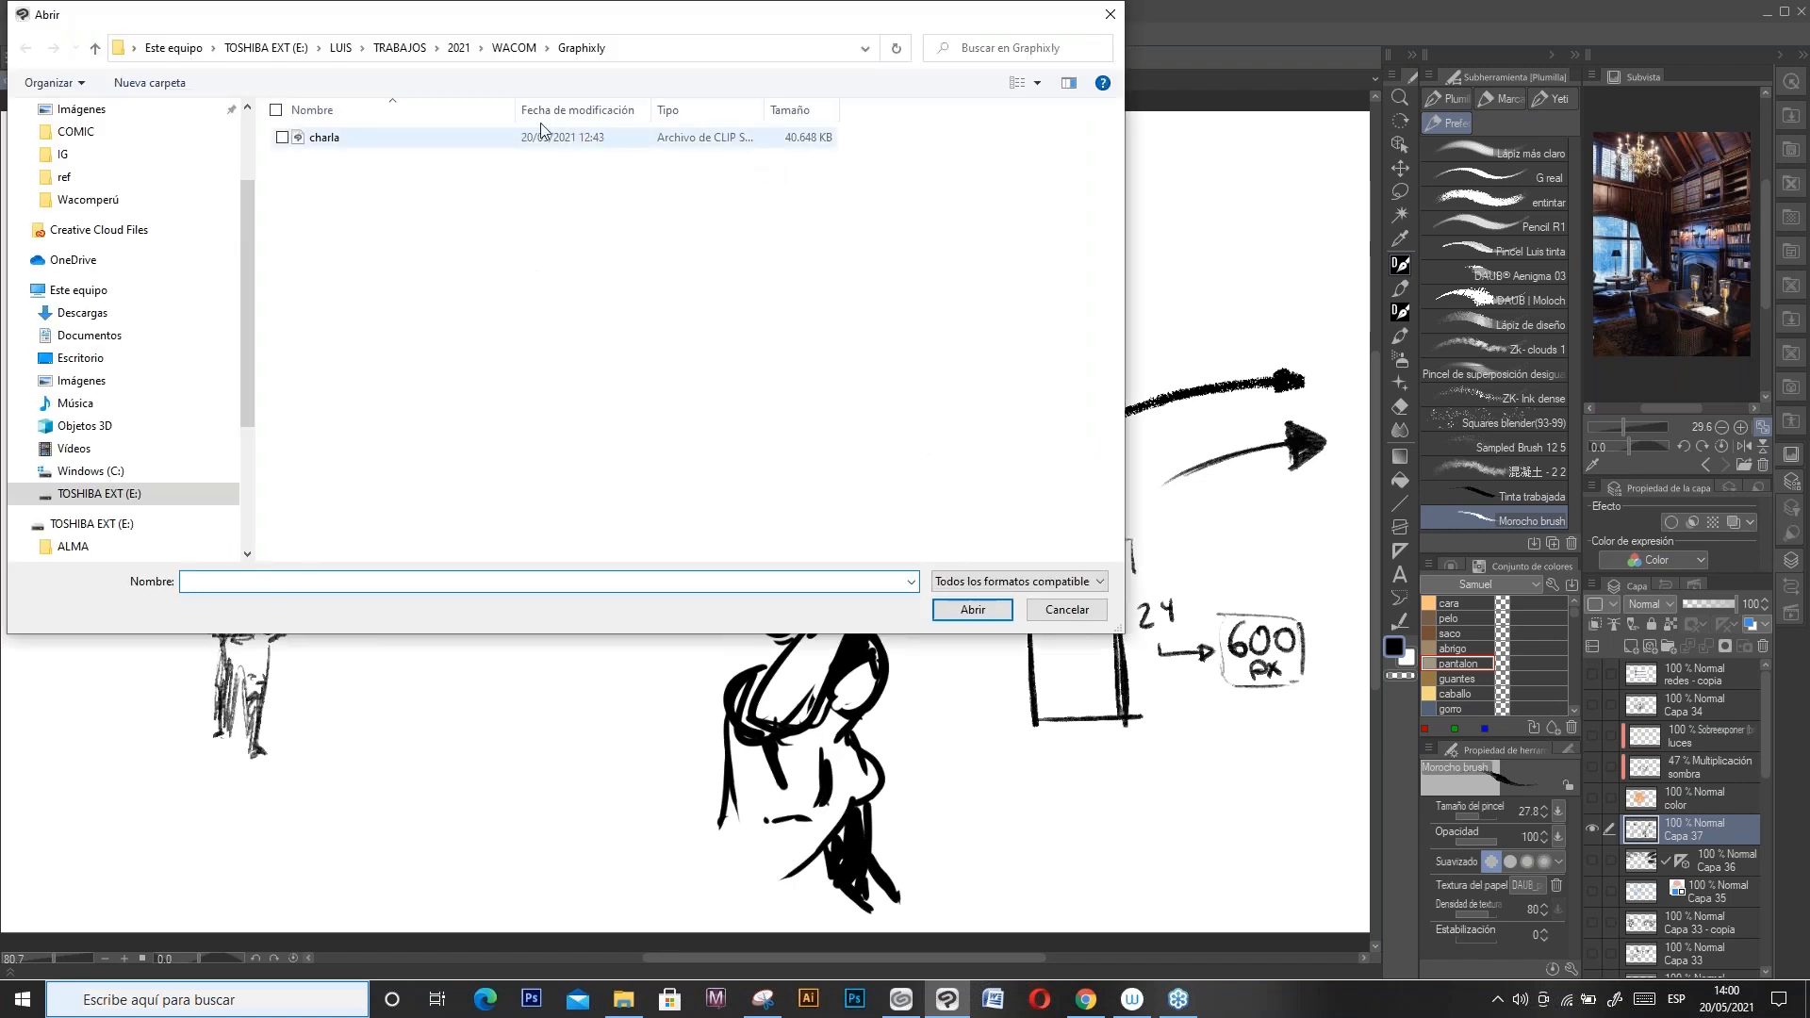
# Step: Open the multi-page comic project file from the comic's subfolder in 2021 > Maneras peruanas
pyautogui.click(459, 48)
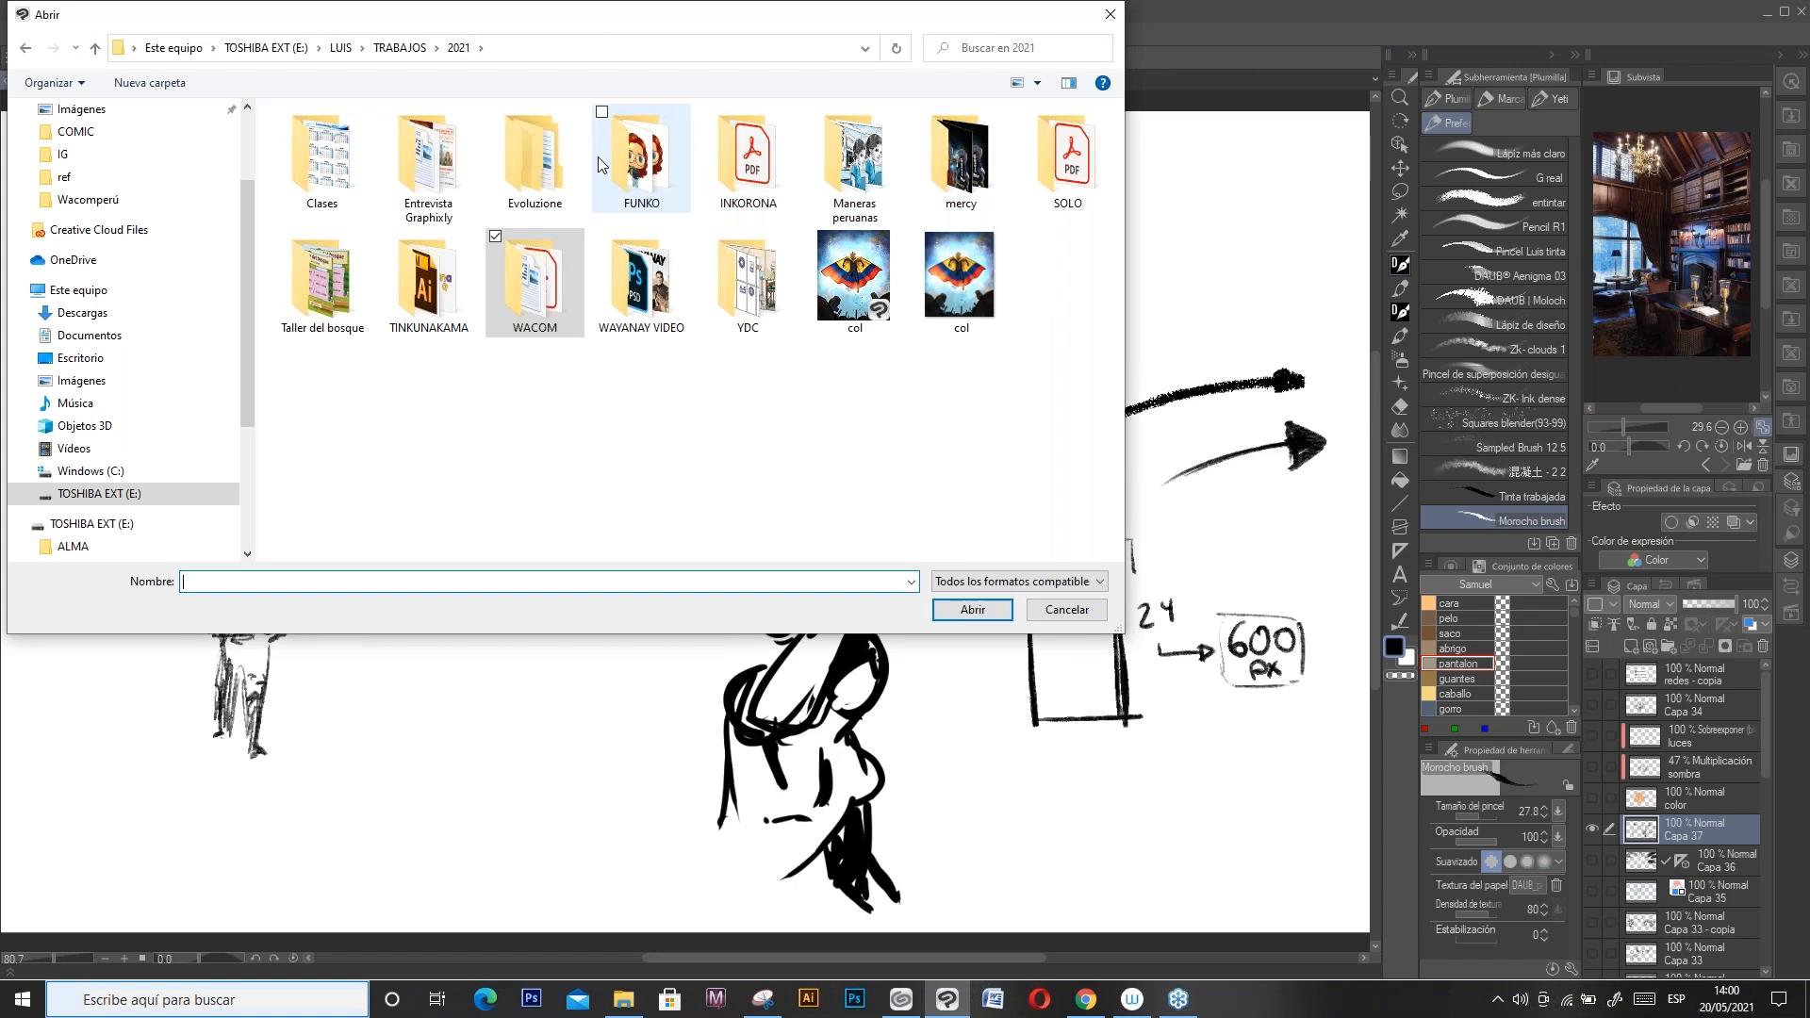
pyautogui.doubleClick(863, 166)
pyautogui.click(425, 146)
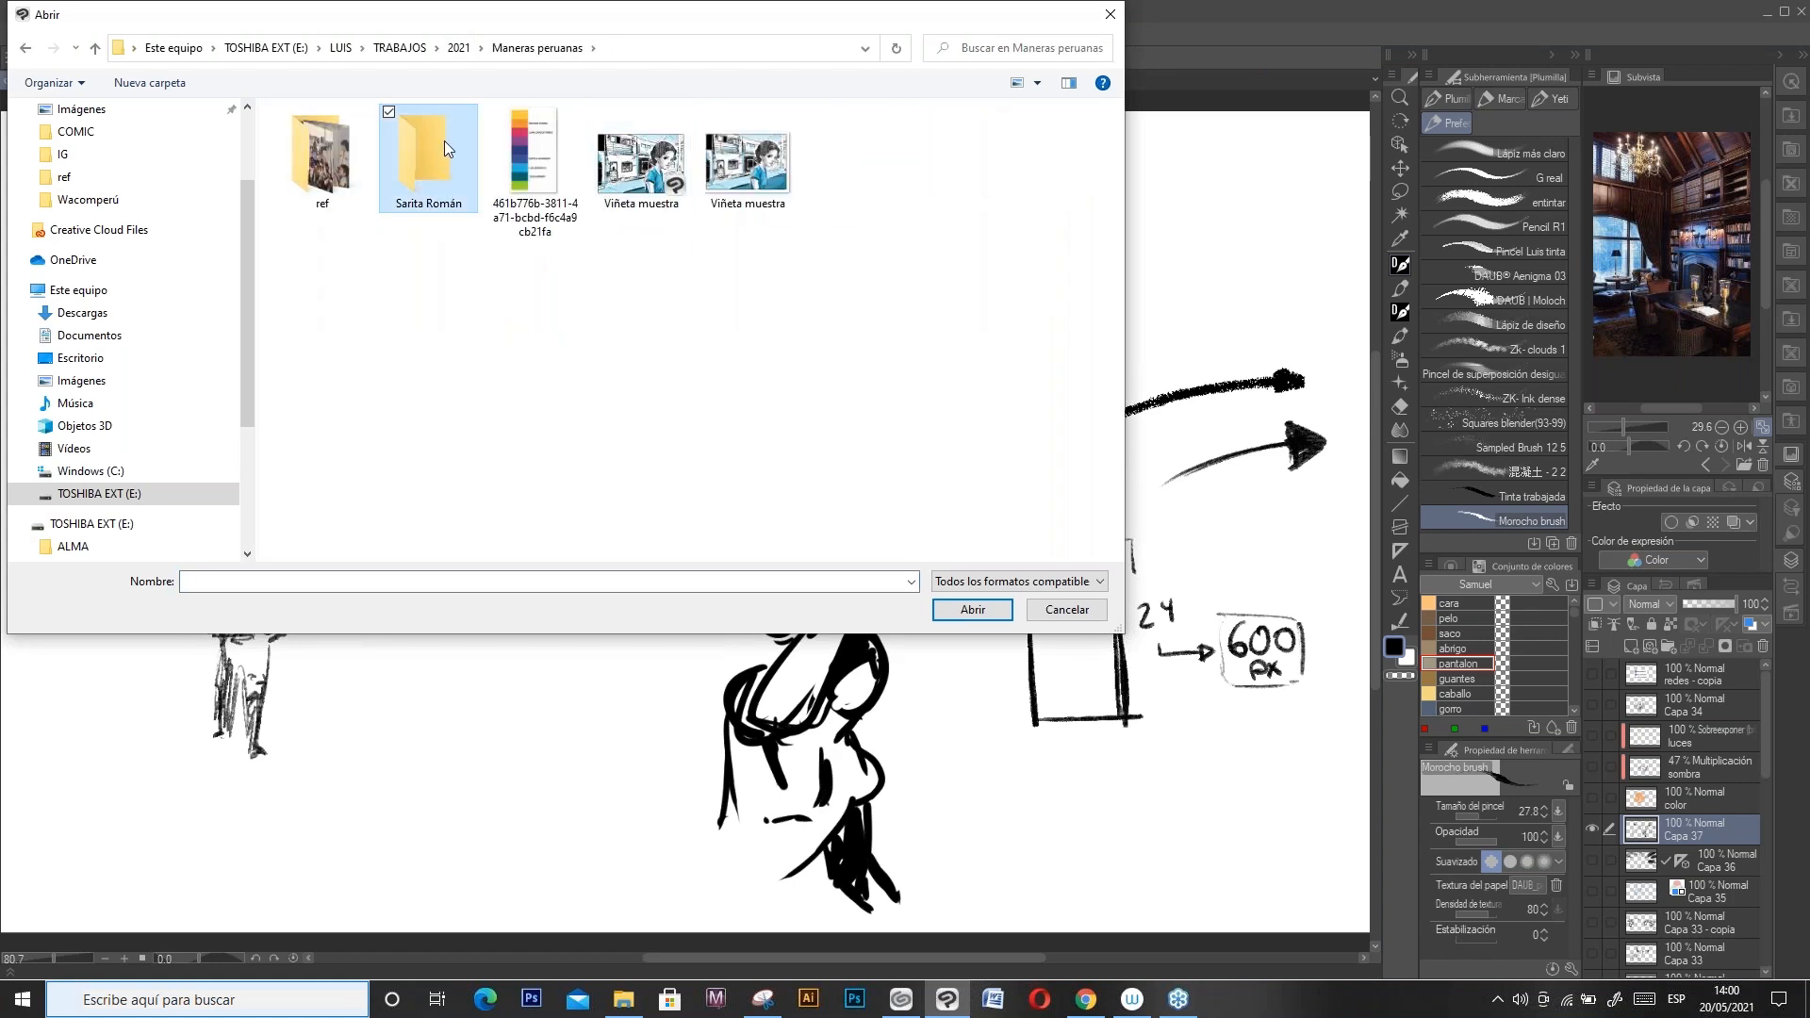
pyautogui.press('Return')
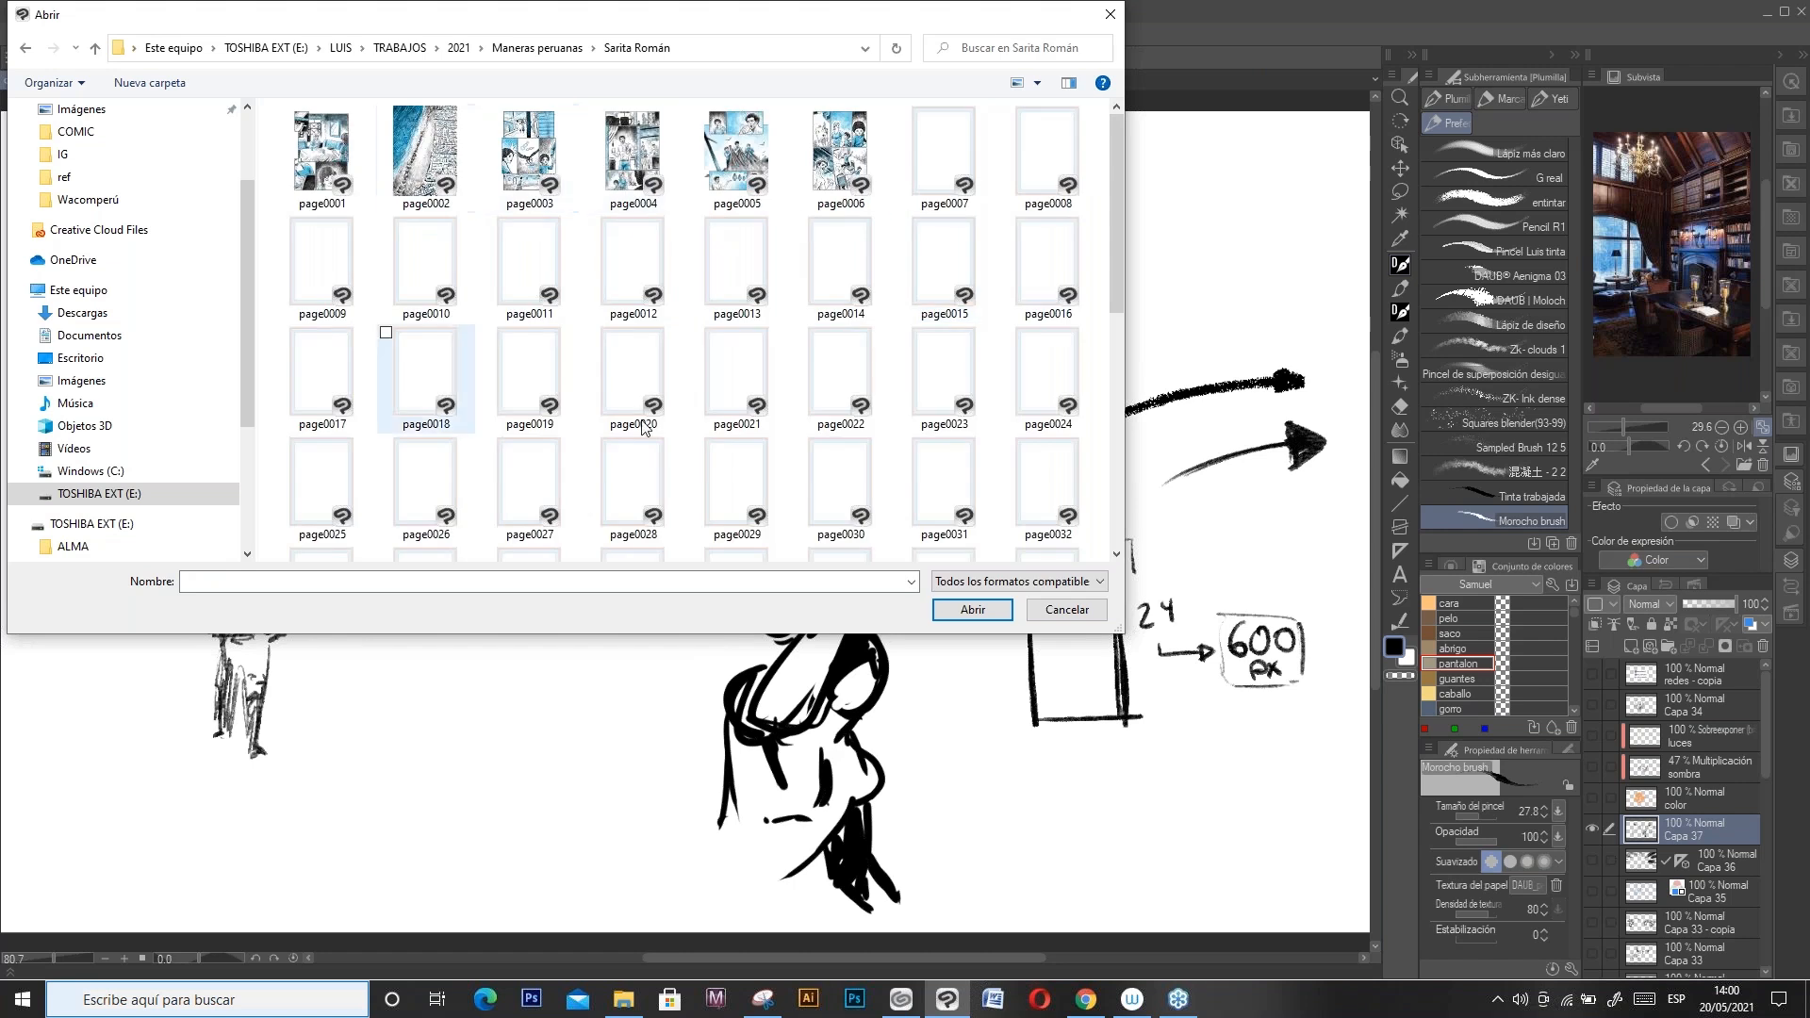
pyautogui.moveTo(1117, 223); pyautogui.dragTo(1107, 446)
pyautogui.click(438, 501)
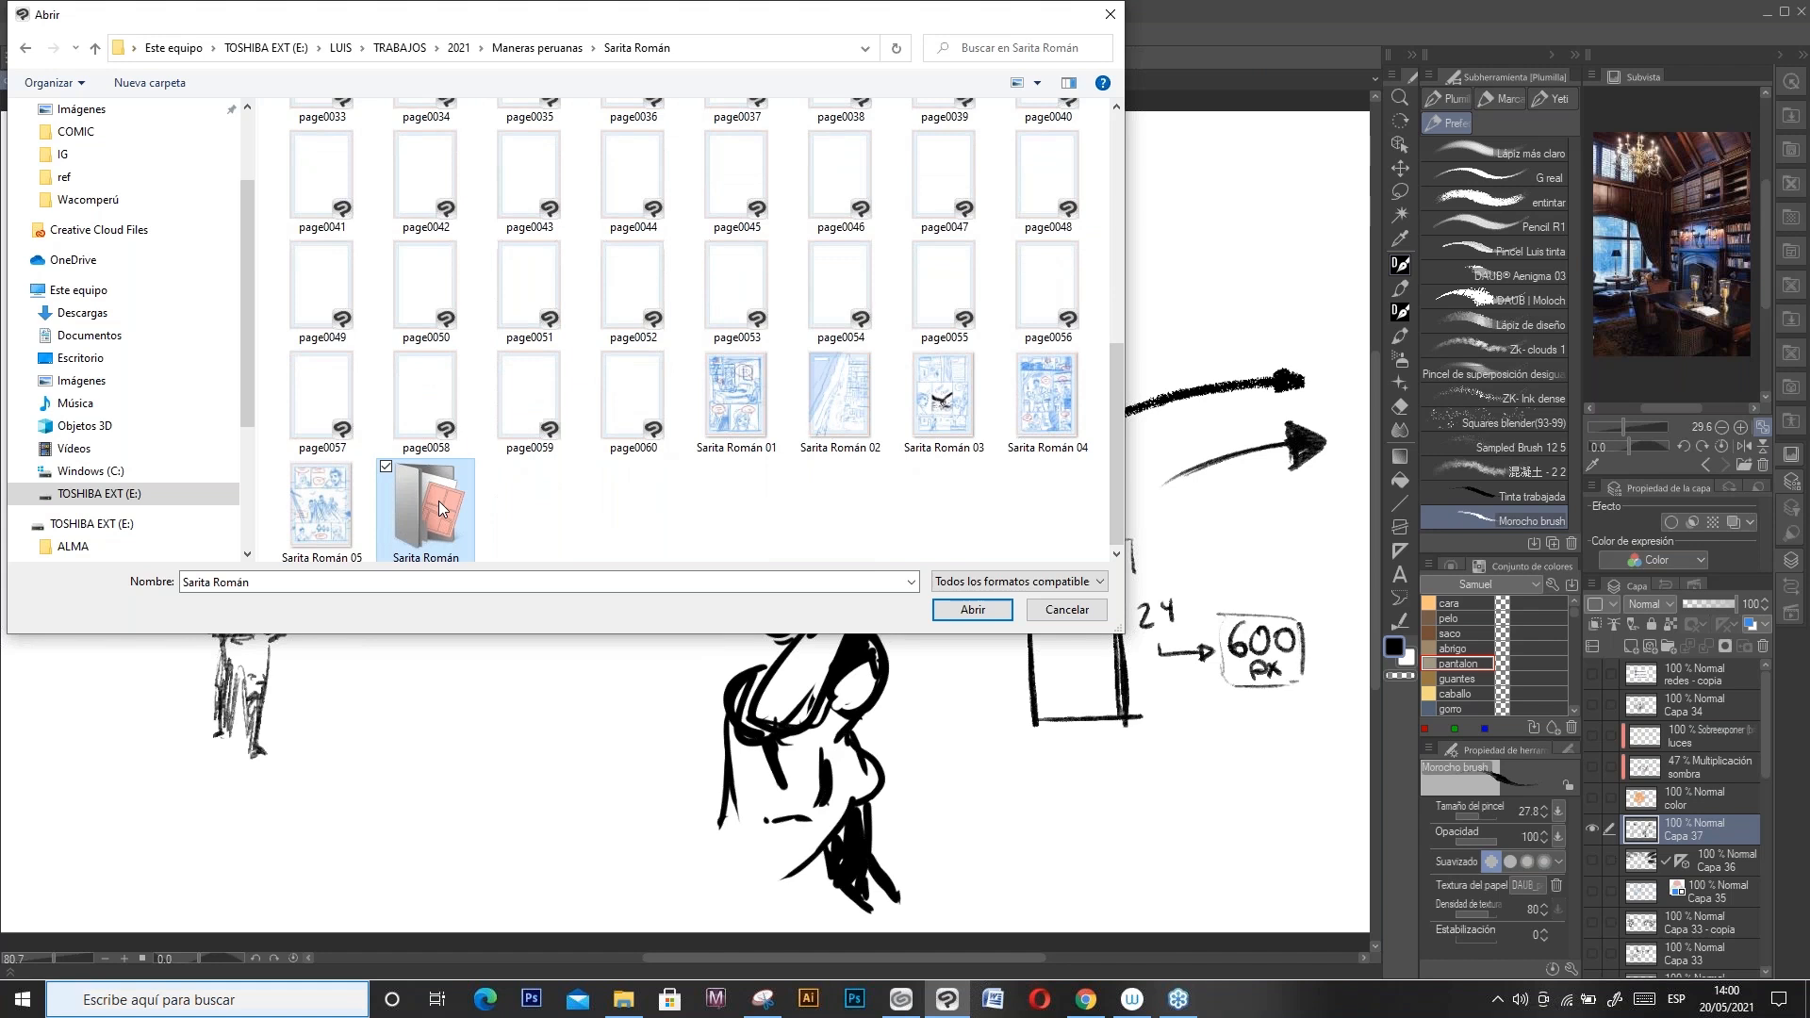
pyautogui.doubleClick(456, 503)
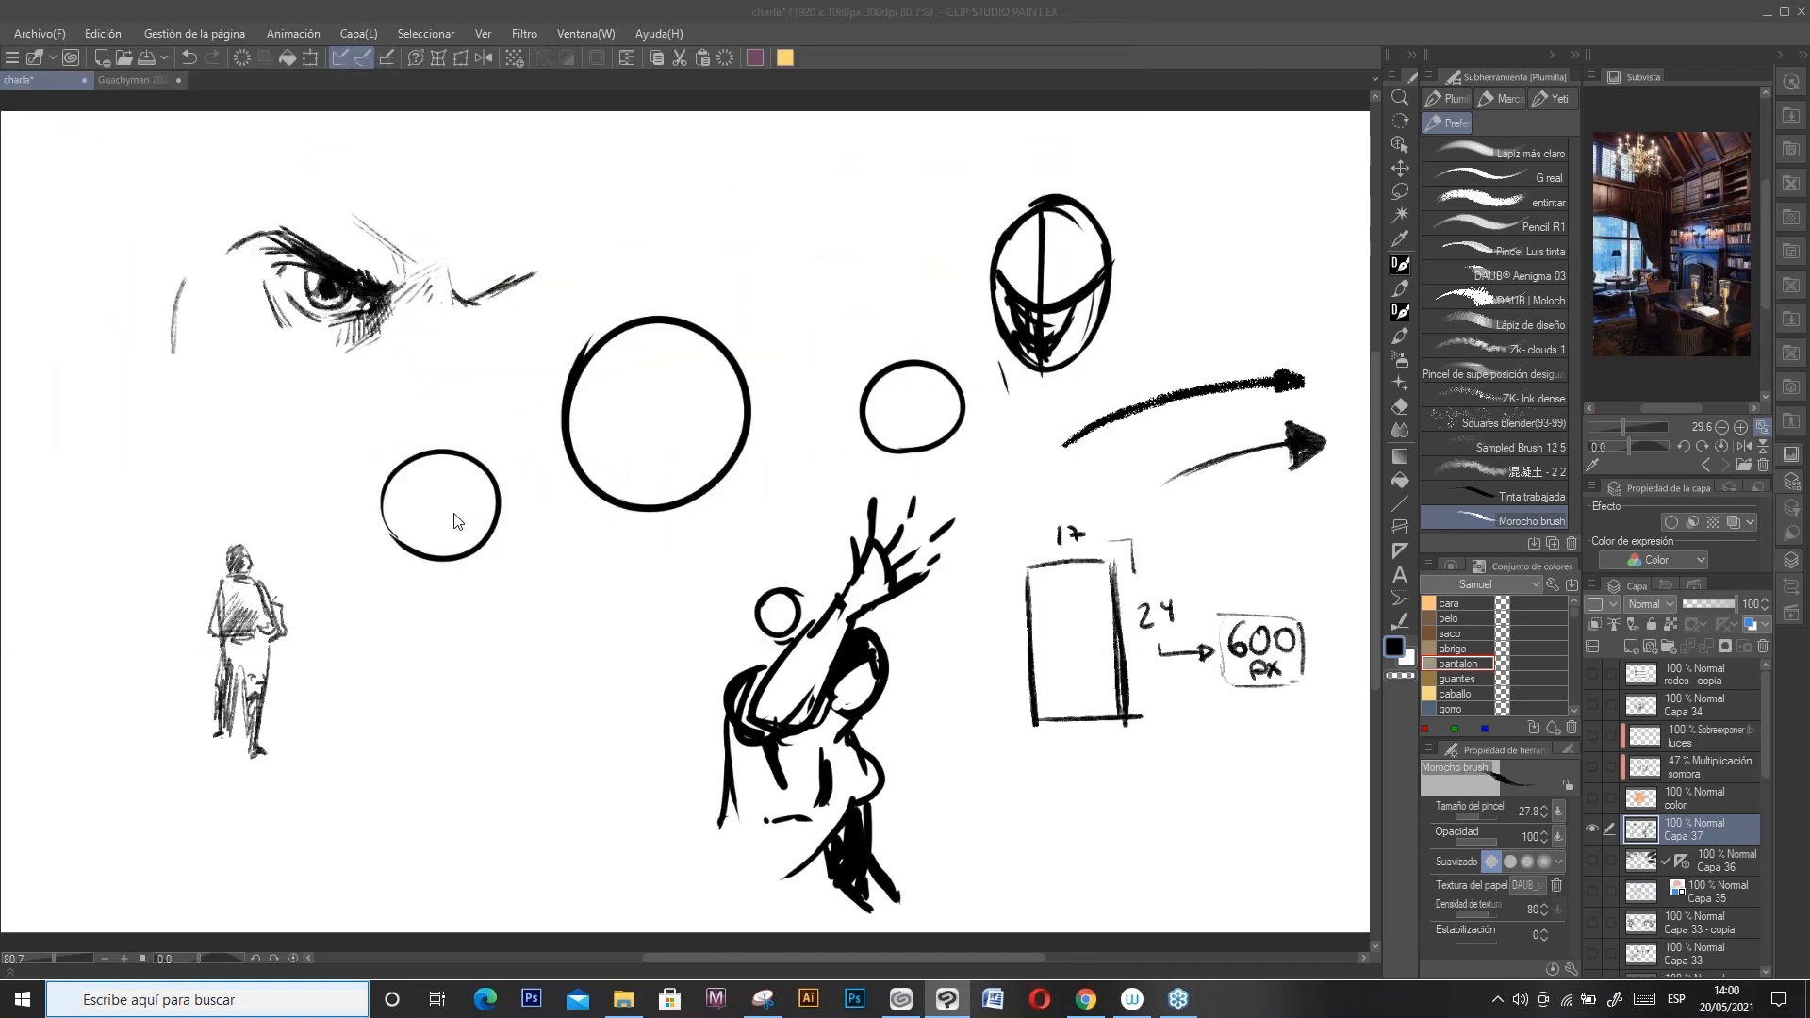
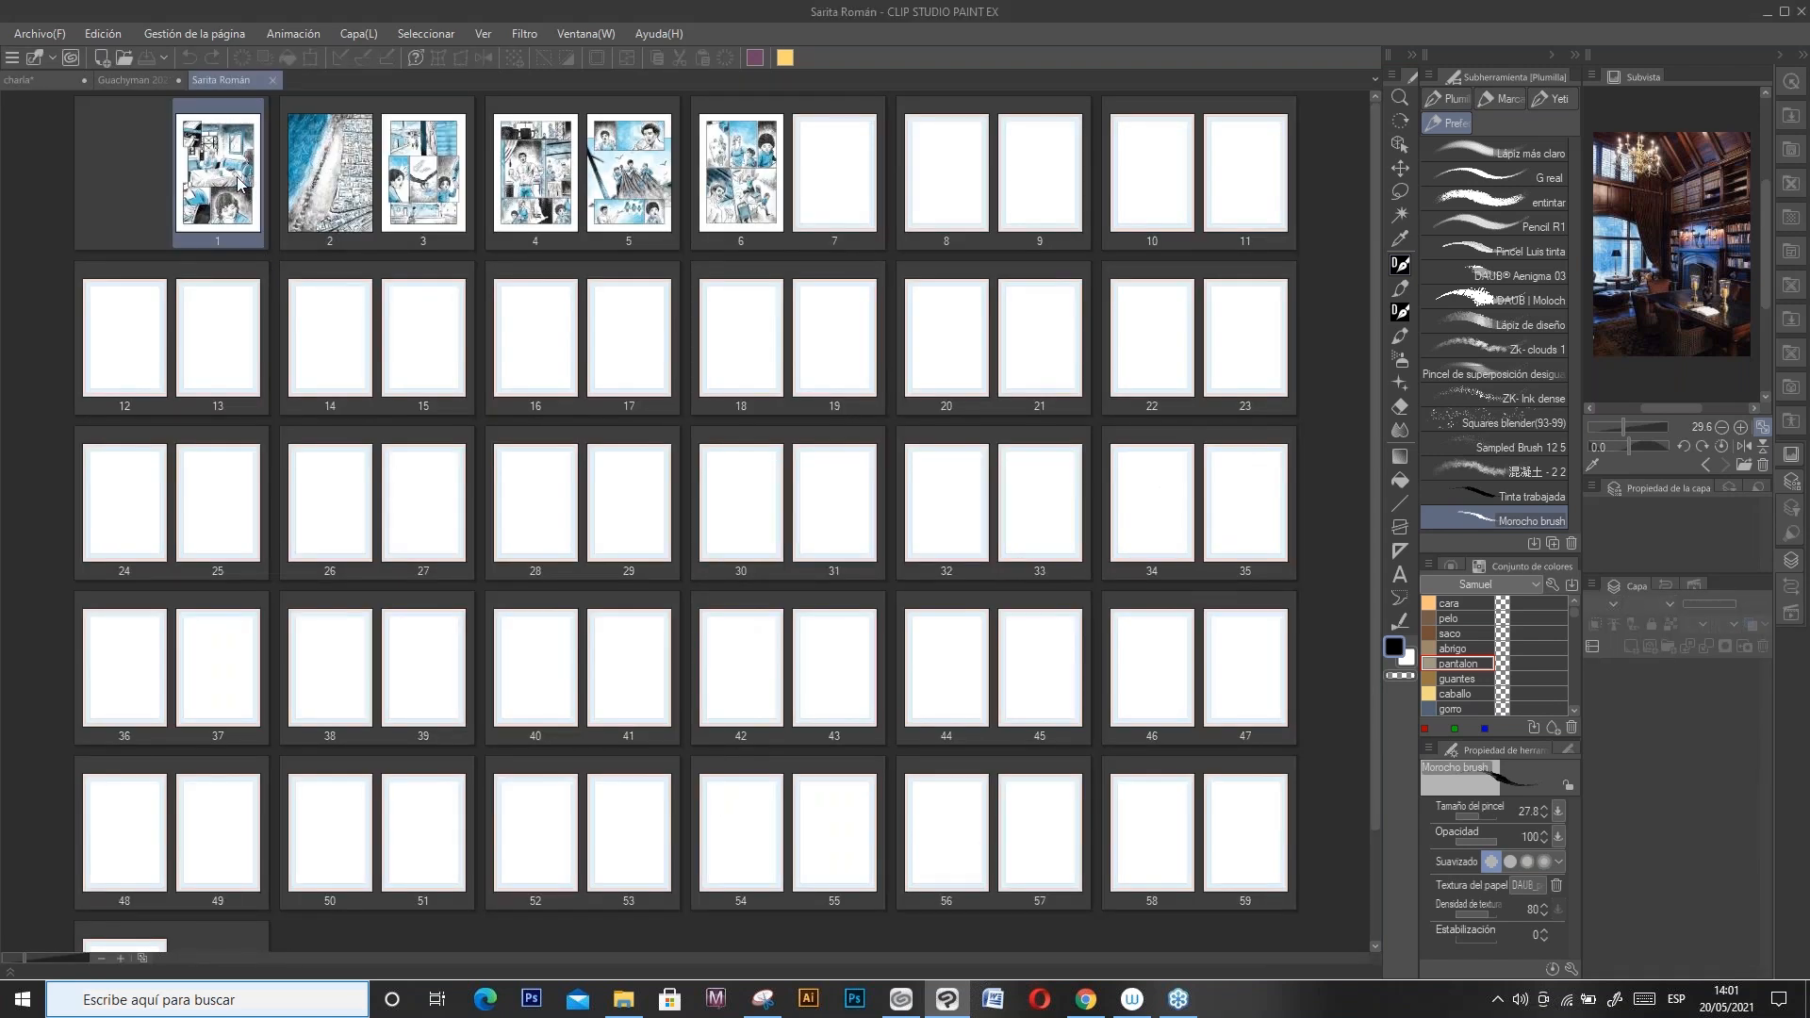
# Step: Open page 7 of the comic, add a layer and draw an oval face with two eyes using the Morocho brush
pyautogui.doubleClick(836, 183)
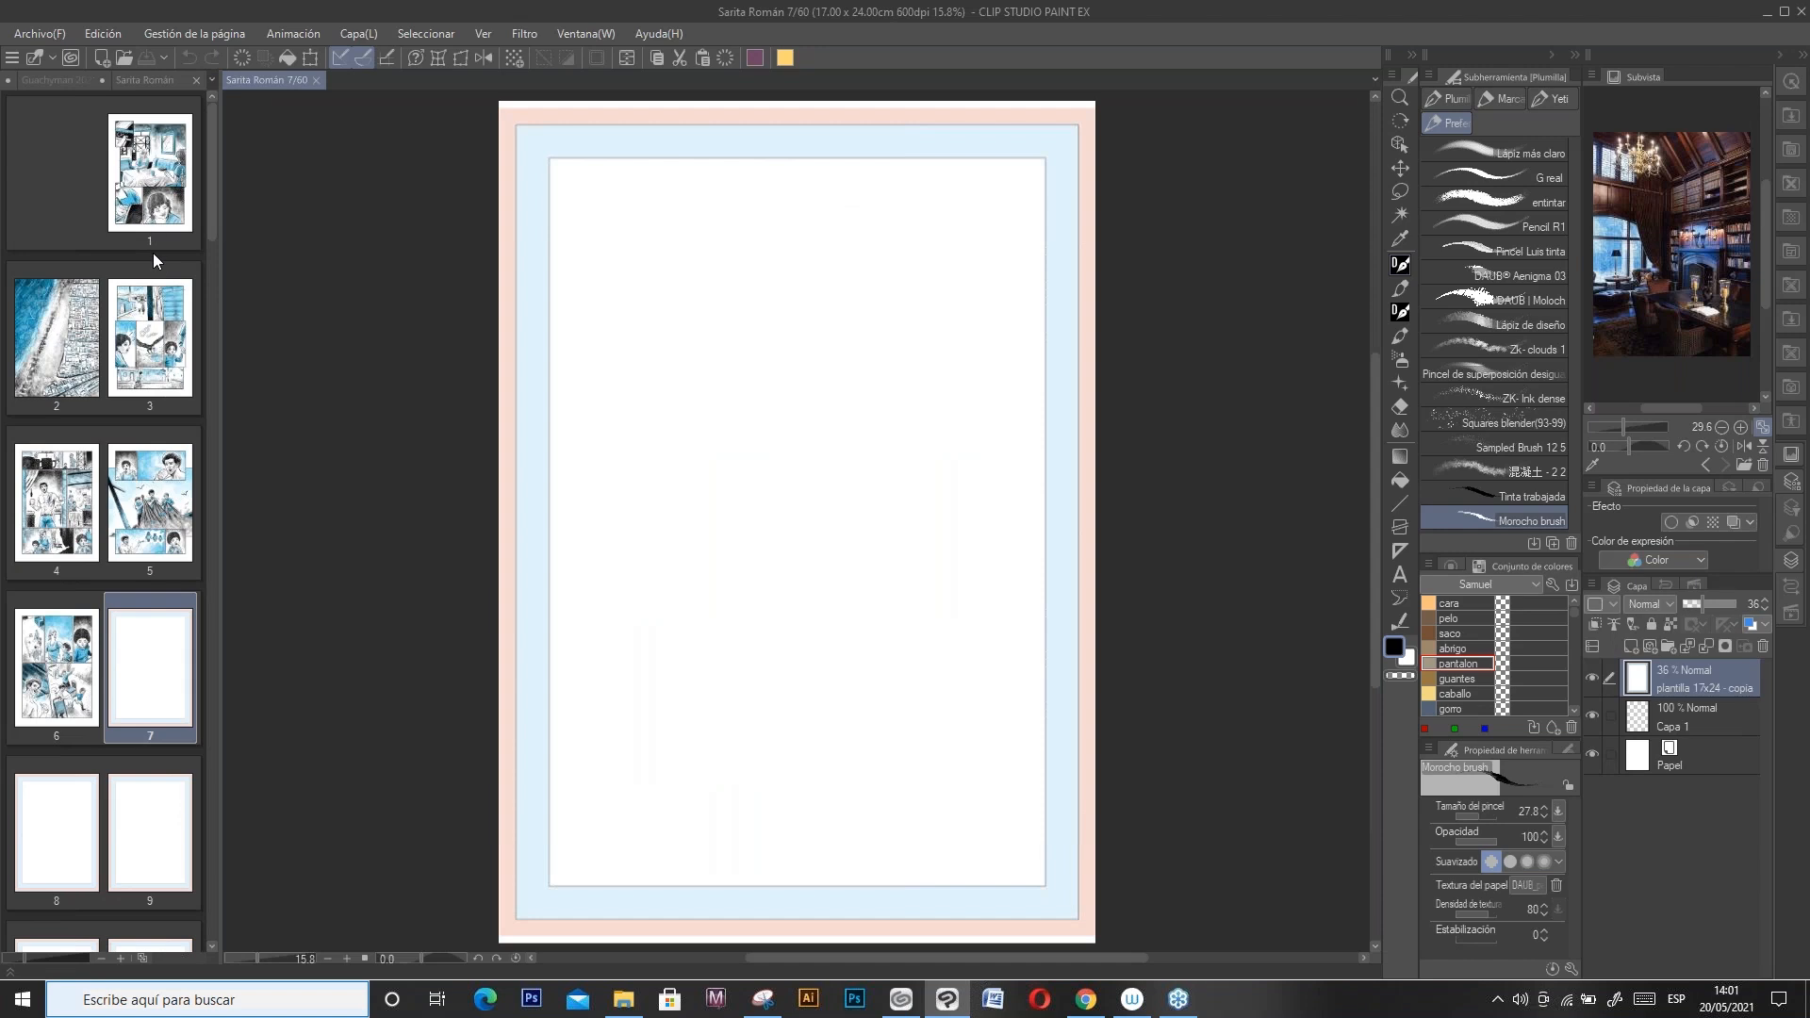
pyautogui.click(1629, 646)
pyautogui.moveTo(724, 426)
pyautogui.mouseDown()
pyautogui.moveTo(674, 359)
pyautogui.moveTo(686, 380)
pyautogui.moveTo(717, 332)
pyautogui.mouseUp()
pyautogui.moveTo(824, 305); pyautogui.dragTo(798, 312)
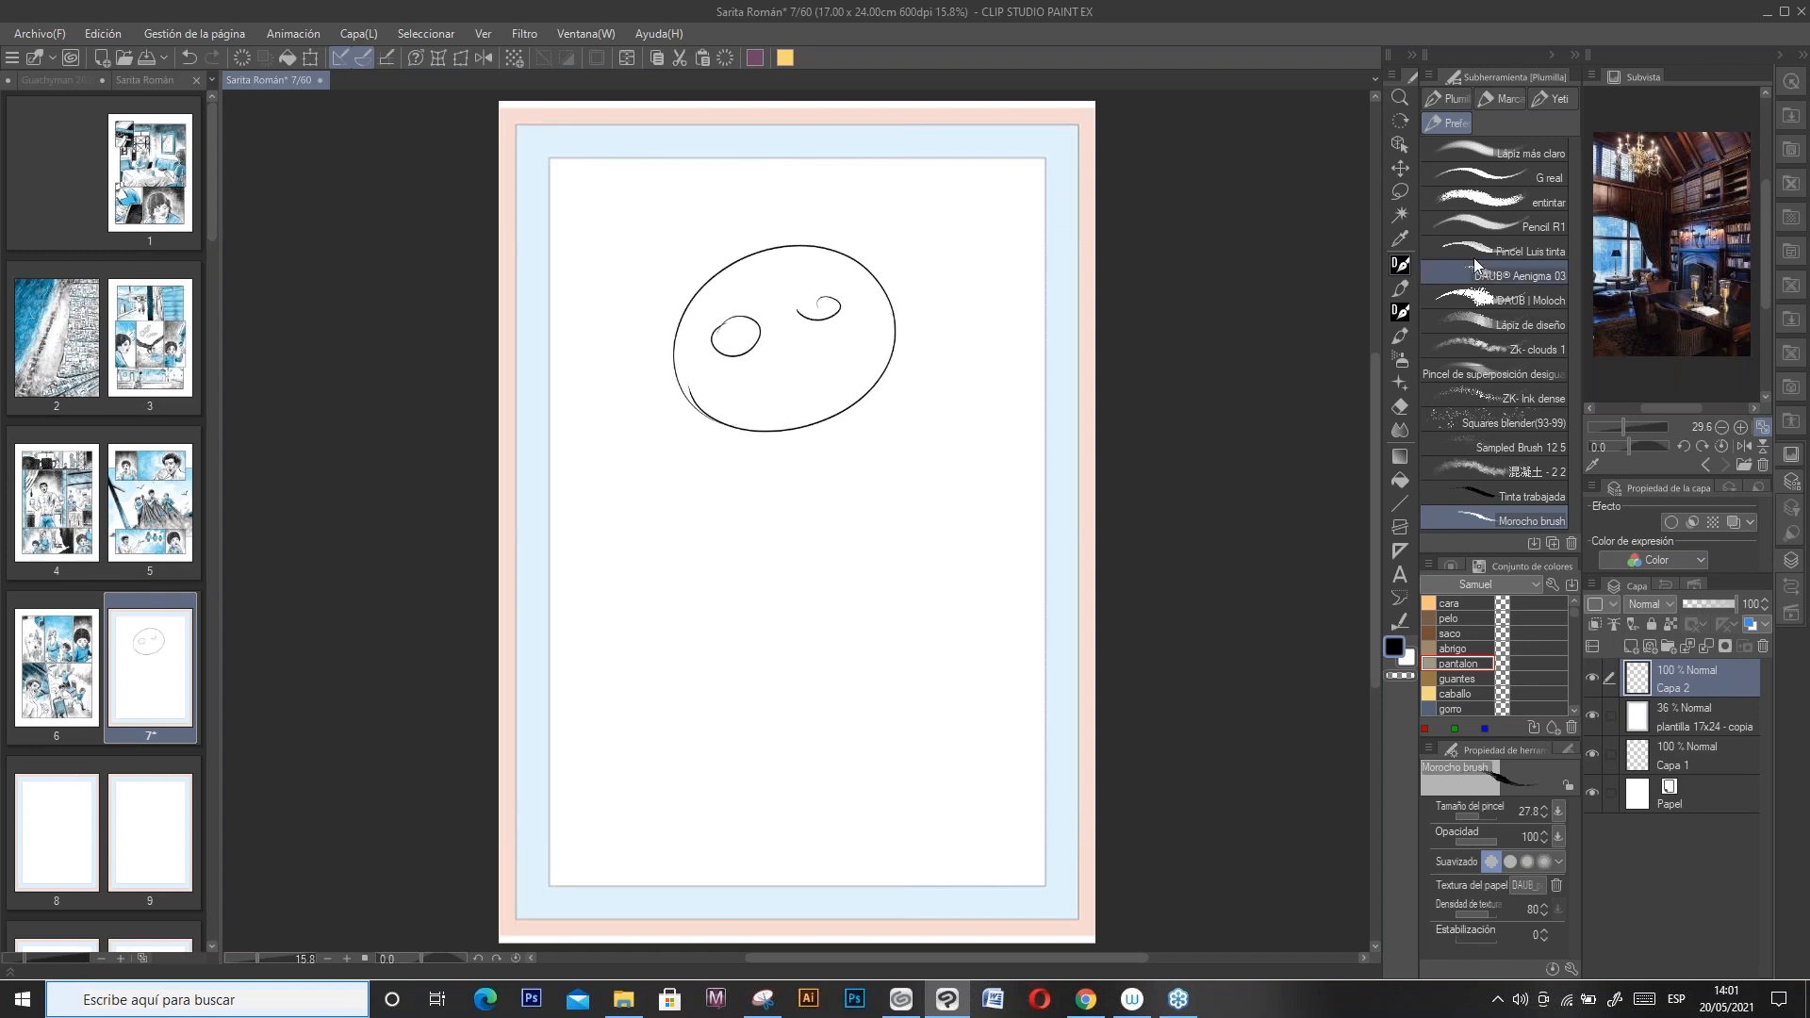
# Step: Redraw the face thicker with Pencil R1 at size 54.6, add a stick body, and close page 7 without keeping the drawing
pyautogui.click(1469, 249)
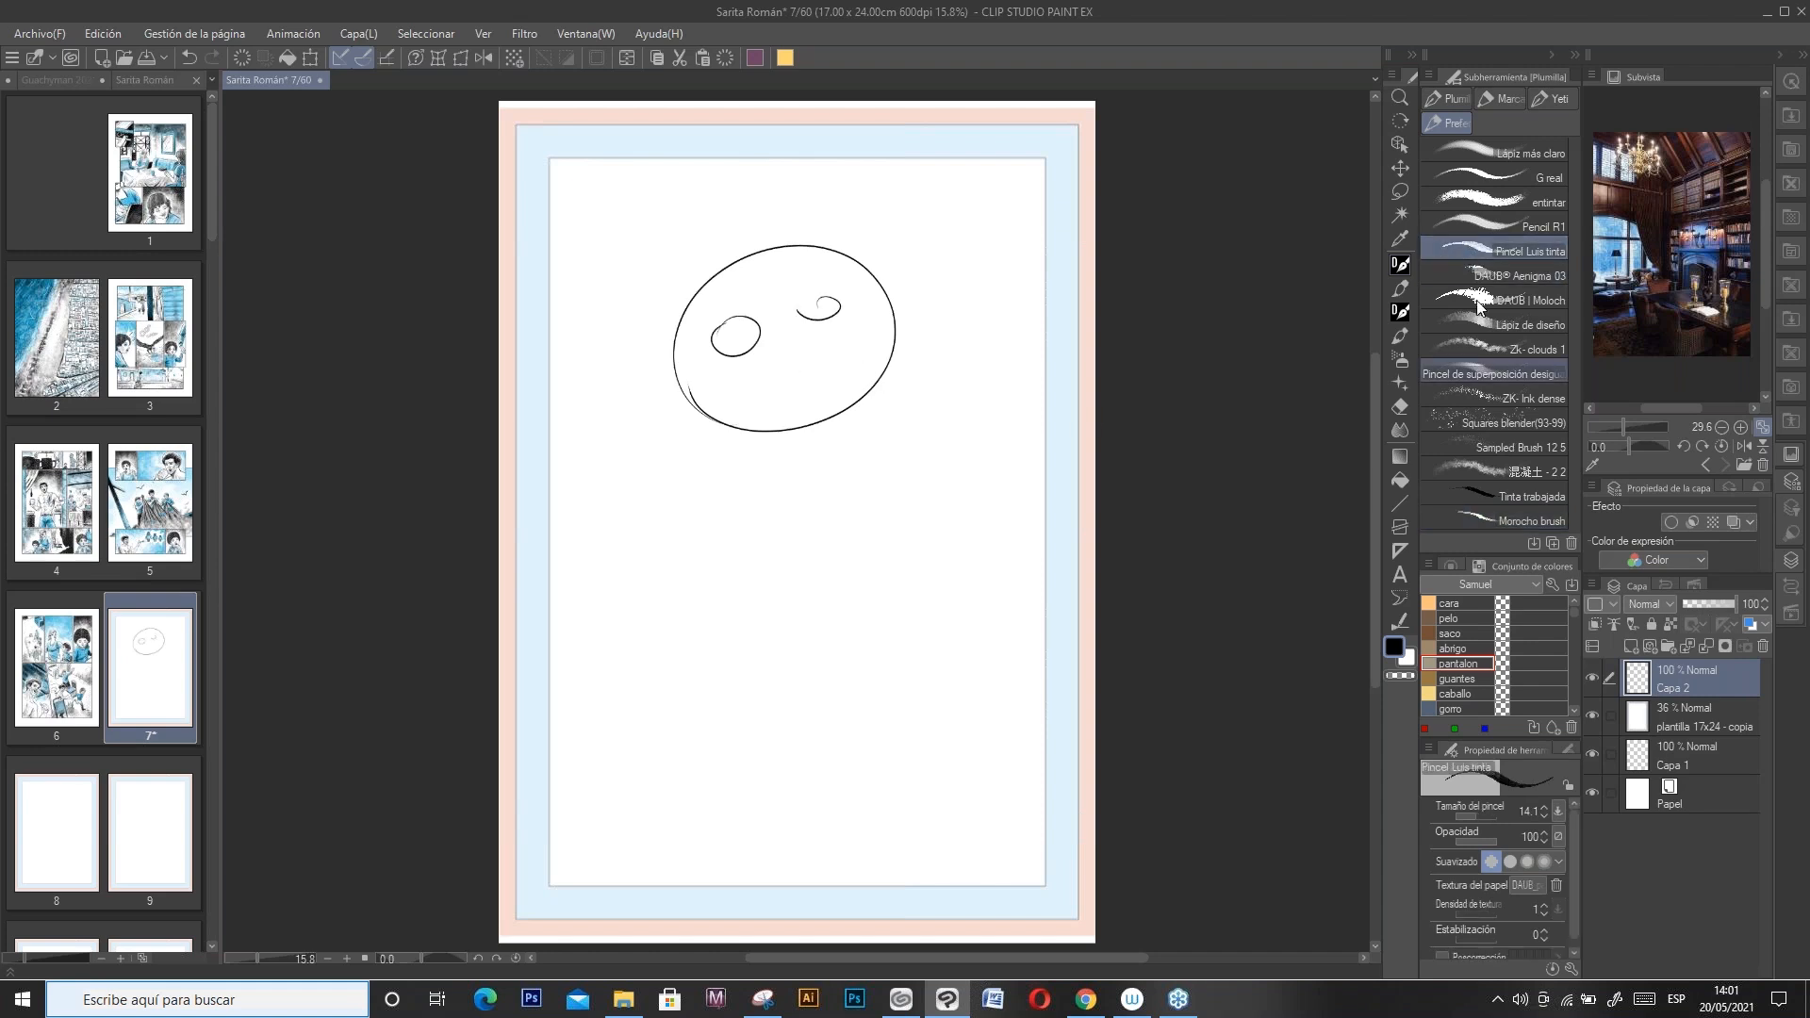
pyautogui.click(1457, 226)
pyautogui.click(1478, 817)
pyautogui.moveTo(865, 400)
pyautogui.mouseDown()
pyautogui.moveTo(721, 411)
pyautogui.moveTo(664, 365)
pyautogui.moveTo(814, 245)
pyautogui.moveTo(893, 342)
pyautogui.moveTo(798, 417)
pyautogui.moveTo(693, 292)
pyautogui.mouseUp()
pyautogui.moveTo(792, 423)
pyautogui.mouseDown()
pyautogui.moveTo(779, 538)
pyautogui.moveTo(826, 546)
pyautogui.mouseUp()
pyautogui.moveTo(766, 464)
pyautogui.mouseDown()
pyautogui.moveTo(823, 457)
pyautogui.moveTo(786, 462)
pyautogui.mouseUp()
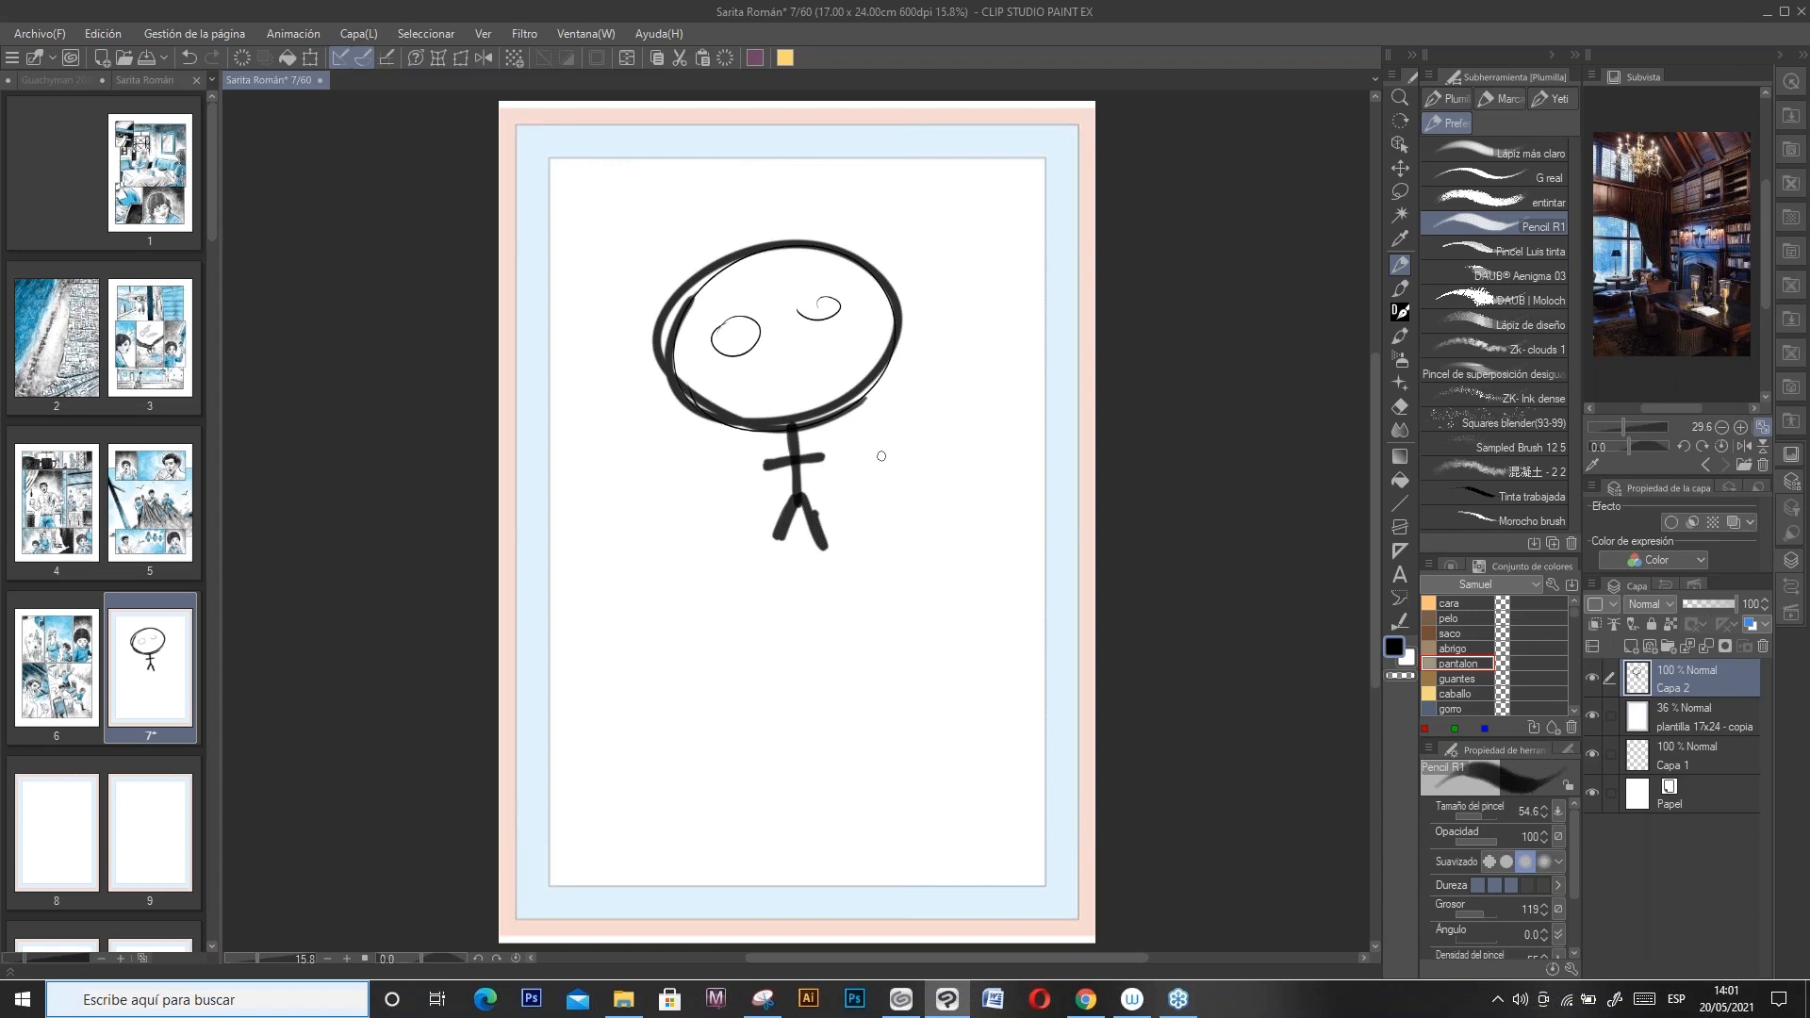
pyautogui.moveTo(719, 320)
pyautogui.mouseDown()
pyautogui.moveTo(758, 342)
pyautogui.moveTo(721, 331)
pyautogui.mouseUp()
pyautogui.moveTo(830, 306); pyautogui.dragTo(802, 311)
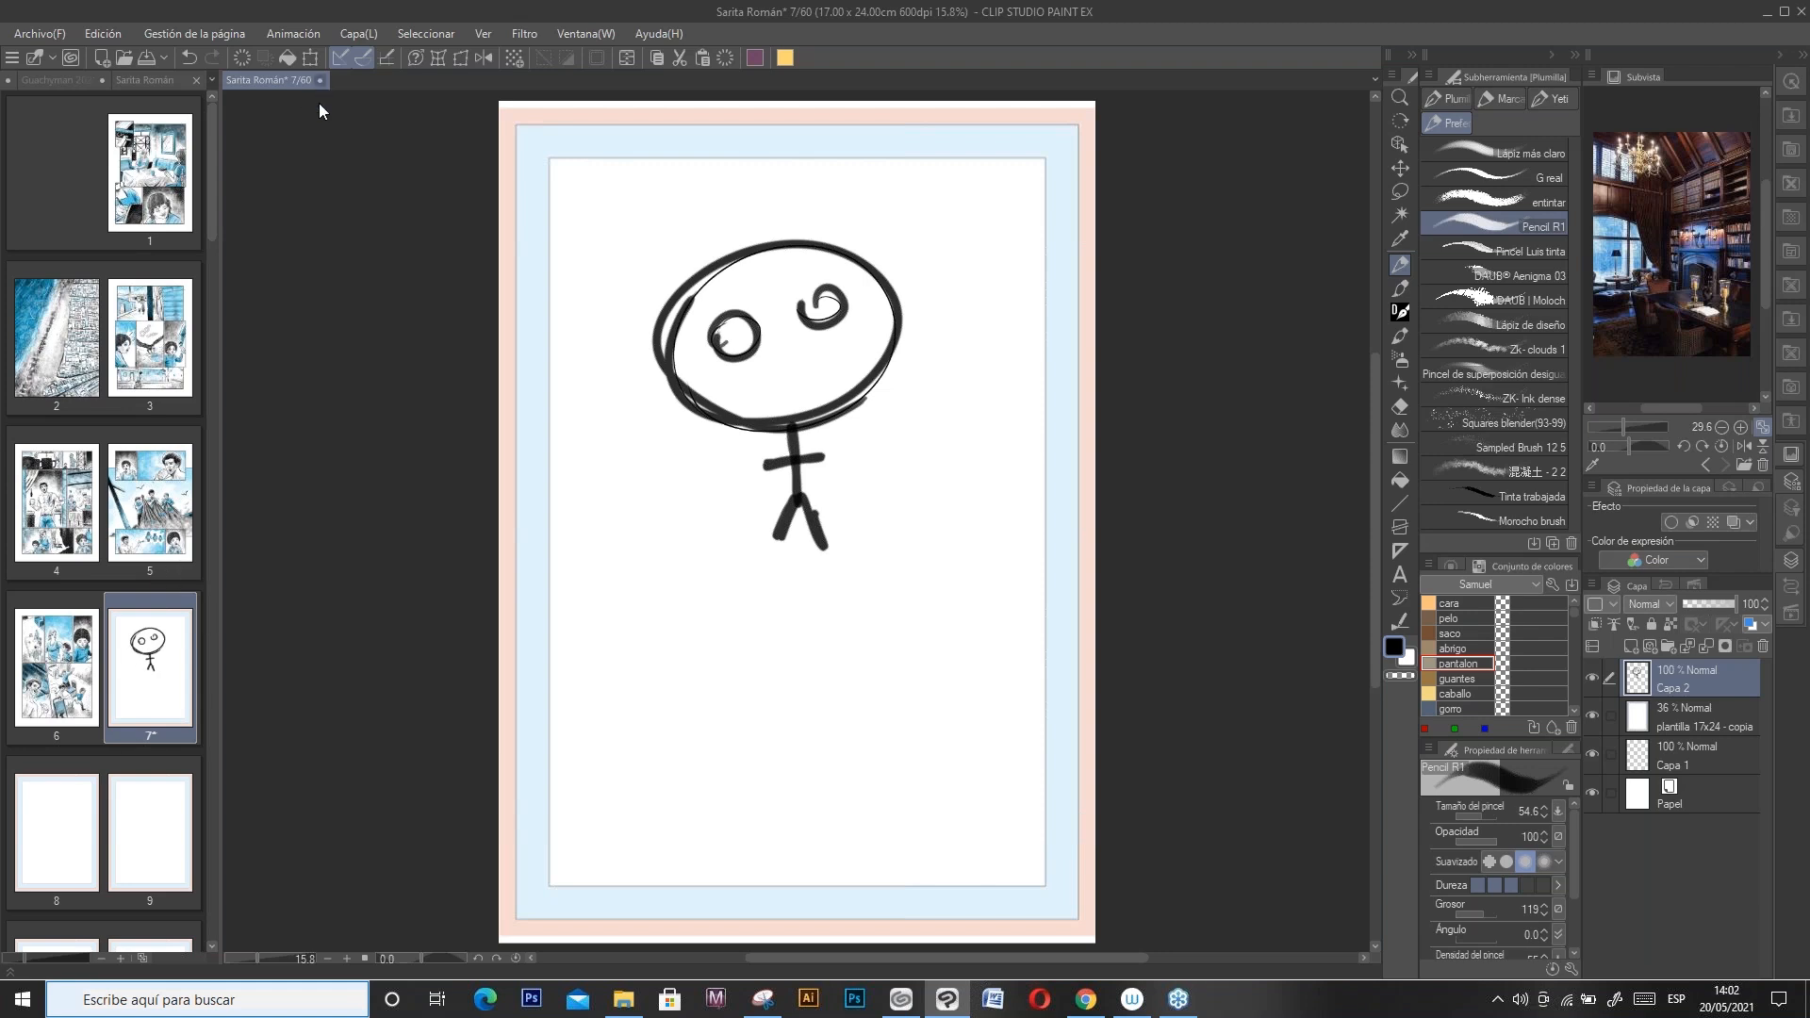
pyautogui.click(930, 374)
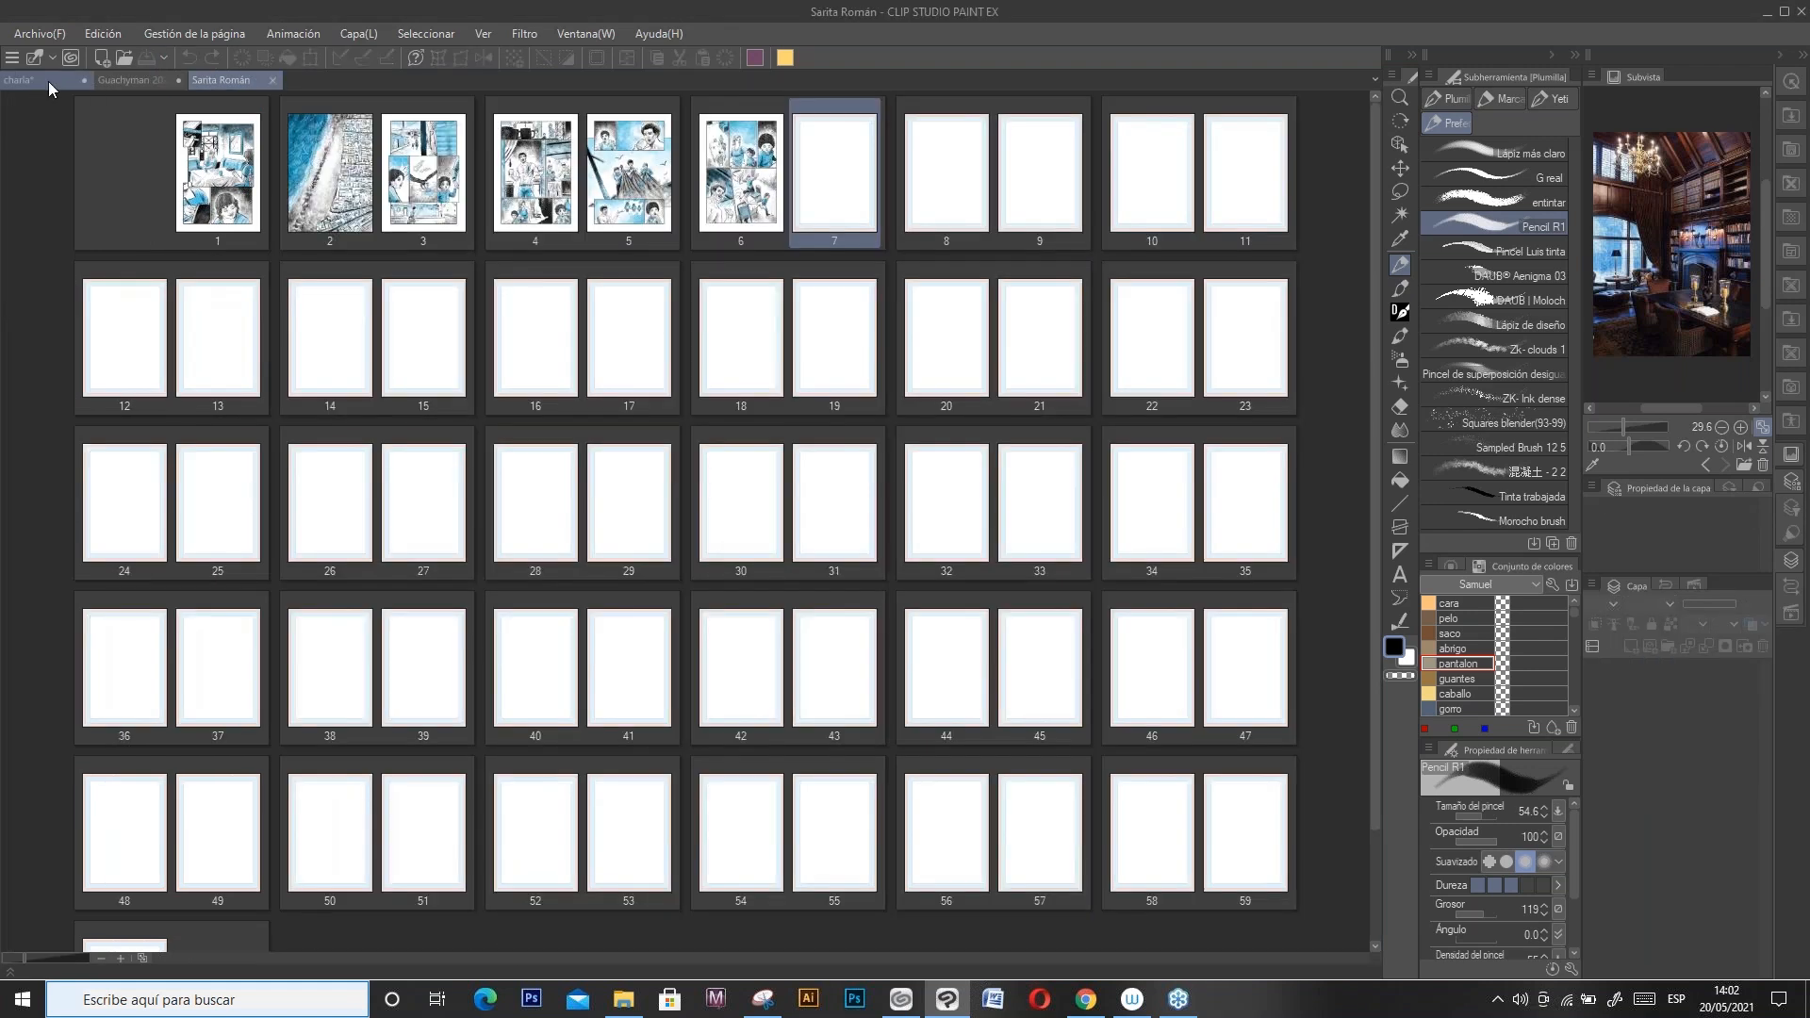
# Step: Switch back and forth between the charla sketches and the Guachyman 2021 illustration, ending on Guachyman 2021
pyautogui.click(48, 81)
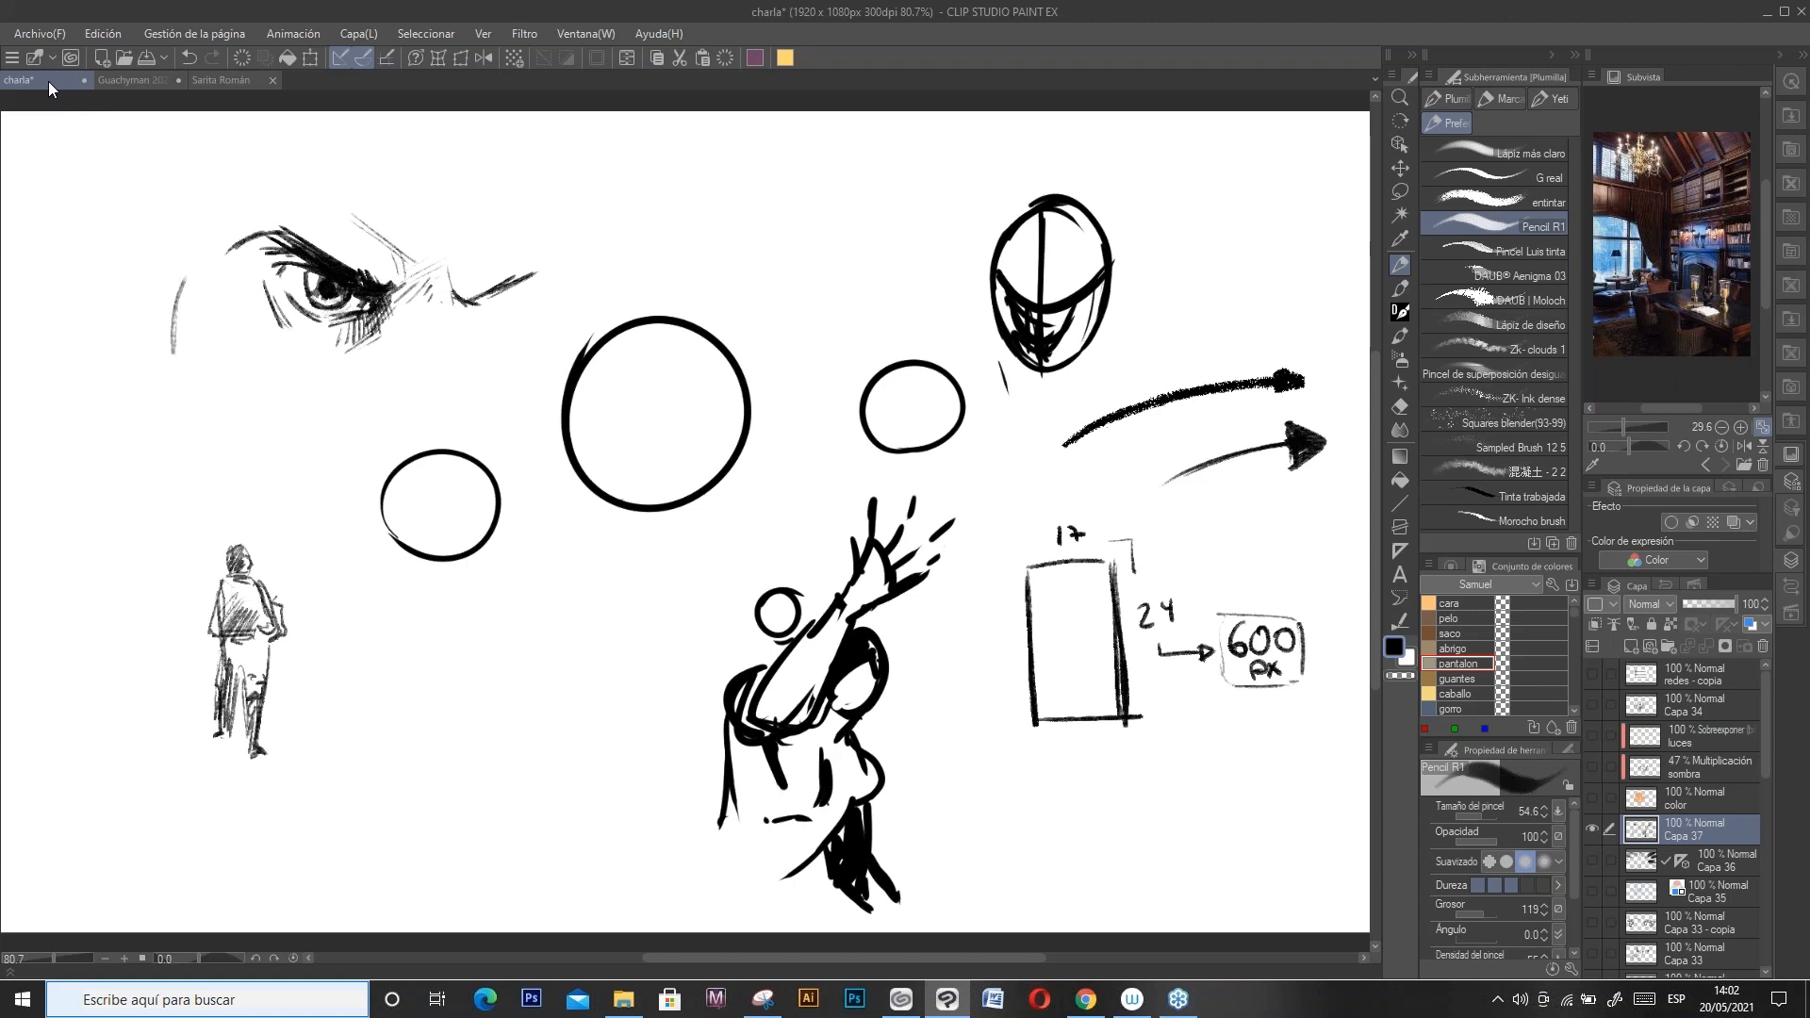
pyautogui.click(143, 83)
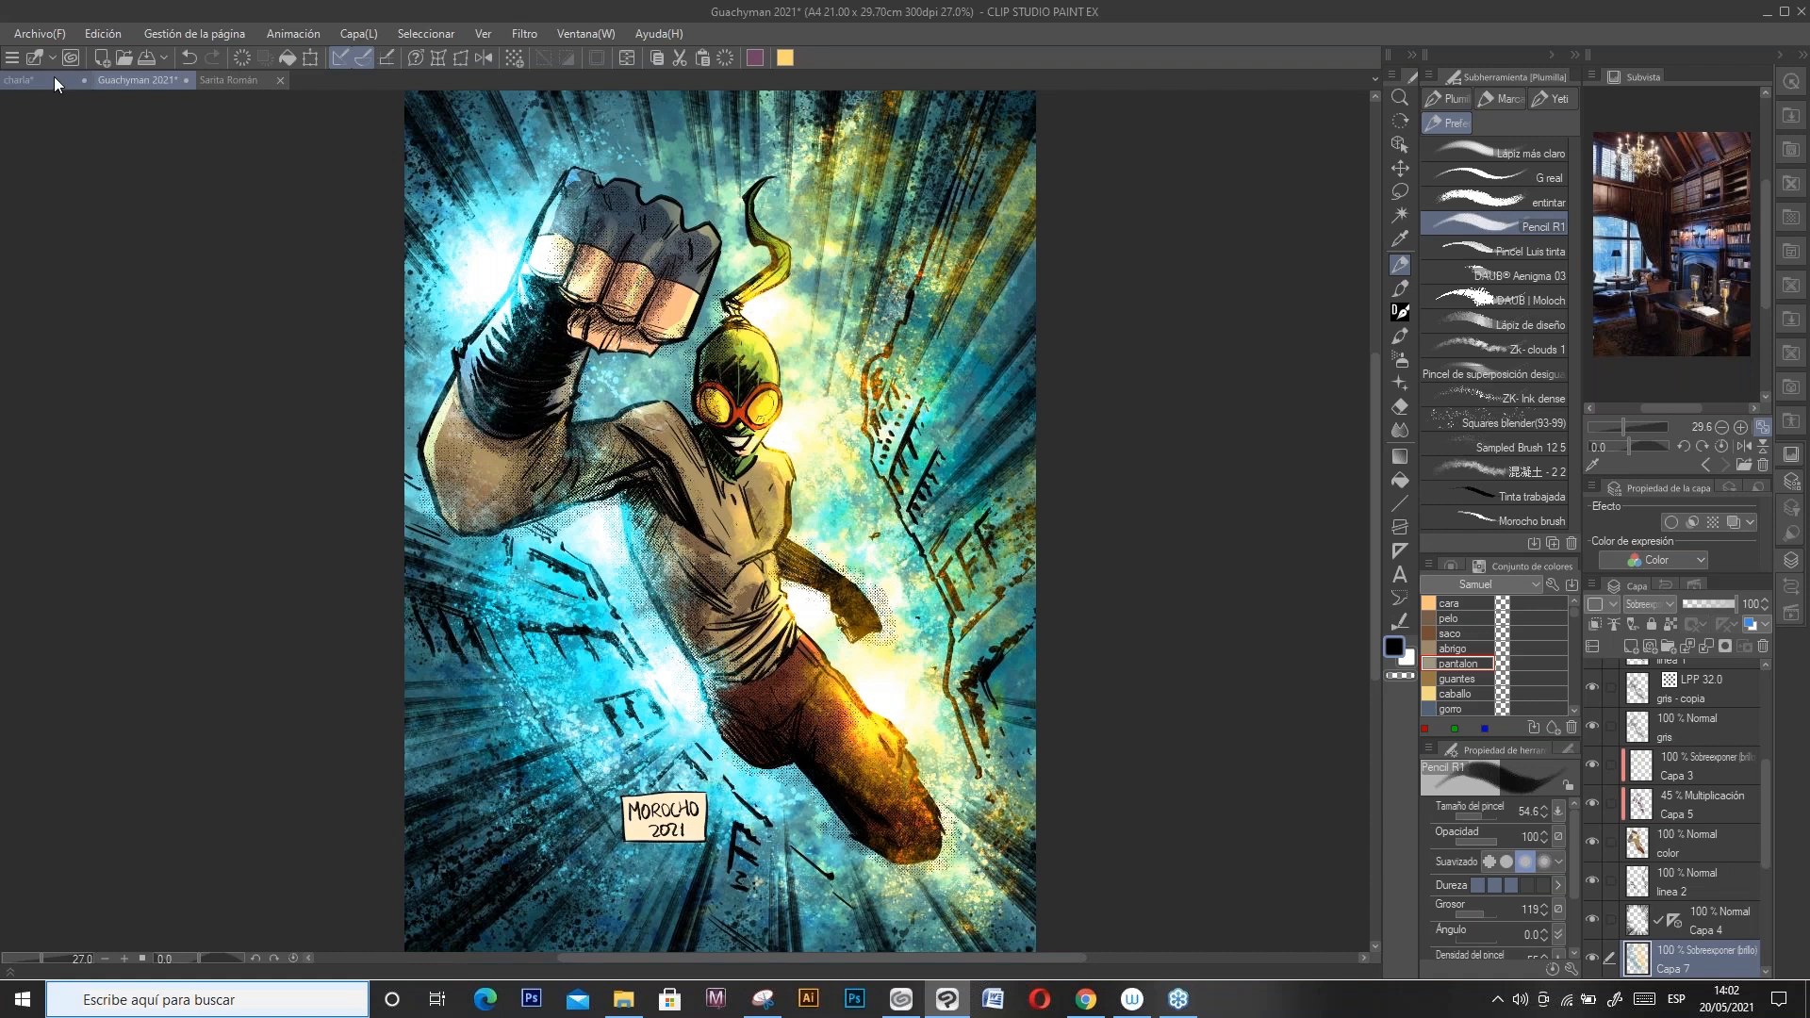
pyautogui.hotkey('ctrl', 'Tab')
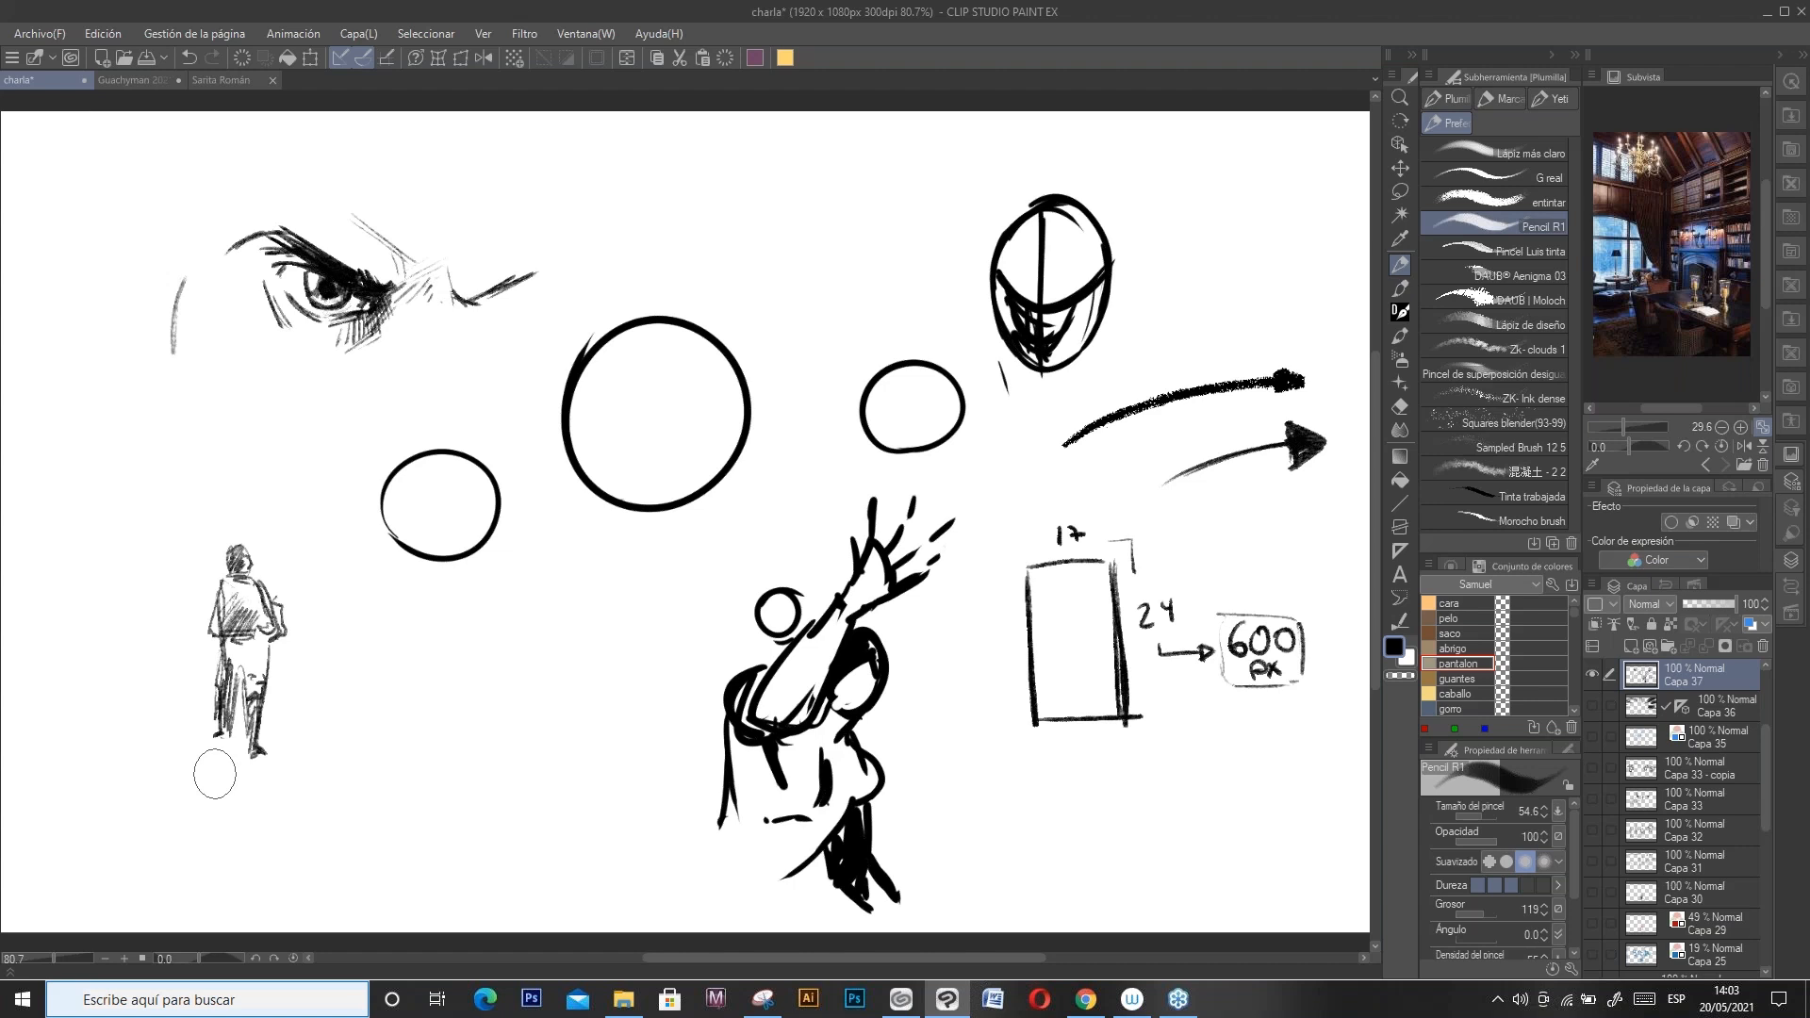
pyautogui.click(150, 80)
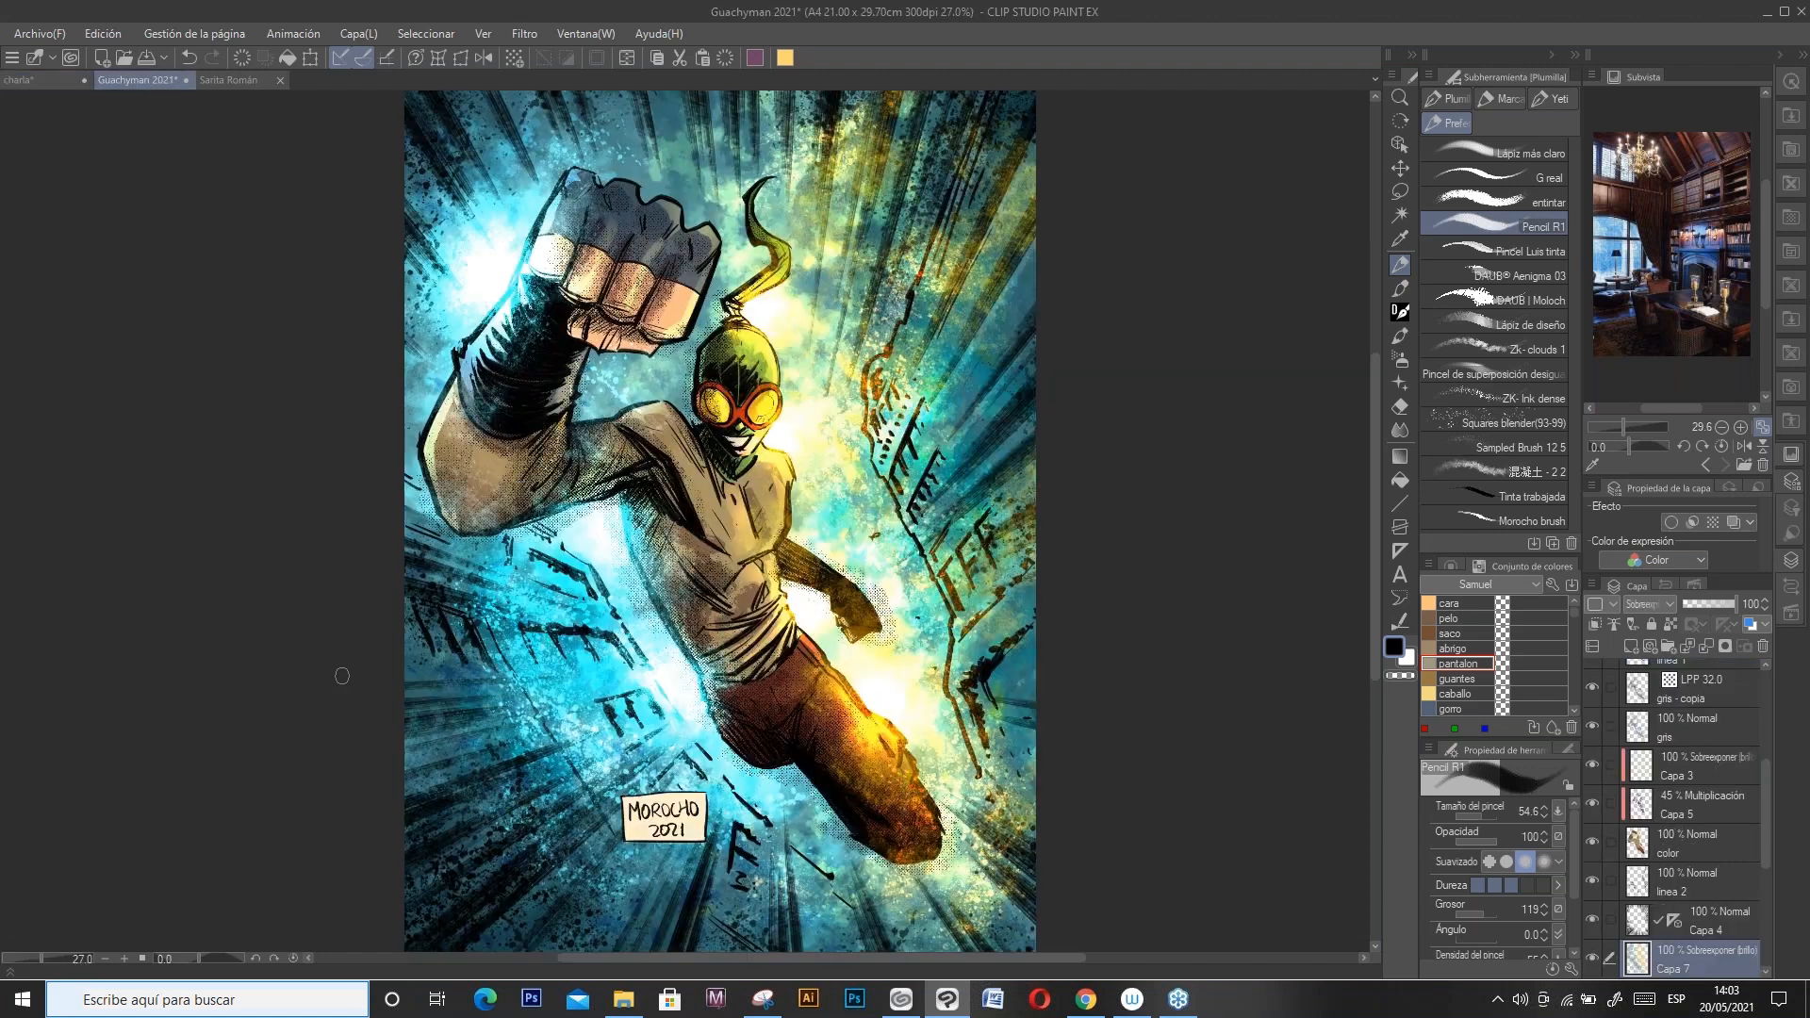